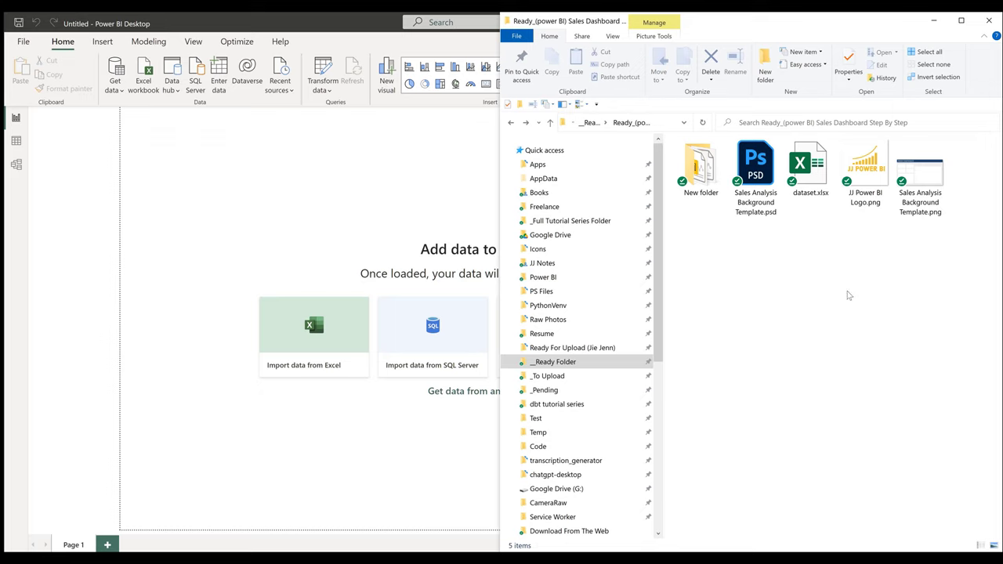
- Open dataset.xlsx in Excel beside the folder window and go to the first cell of the Sales sheet
click(912, 213)
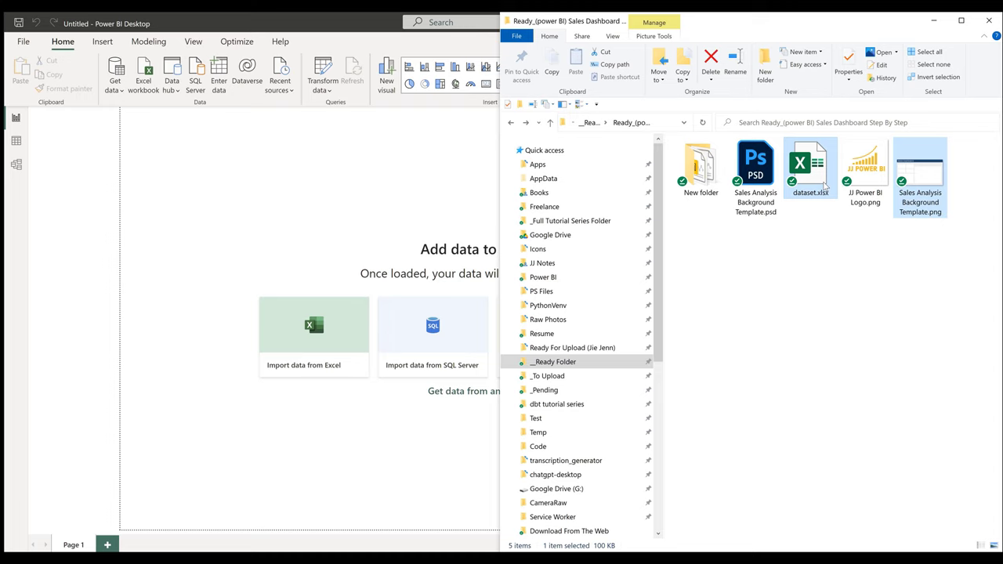
click(811, 176)
double_click(812, 178)
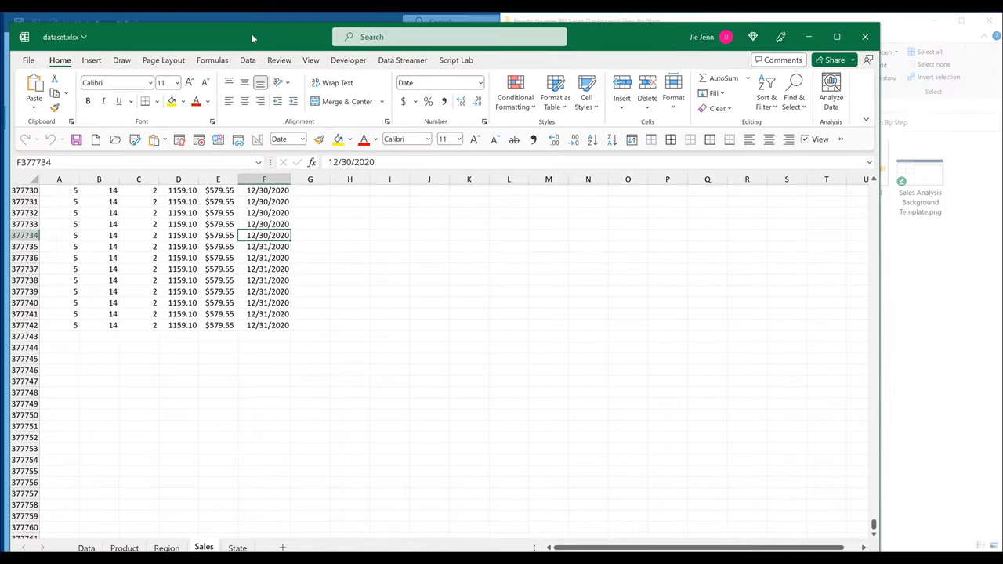
key(super+Left)
click(249, 257)
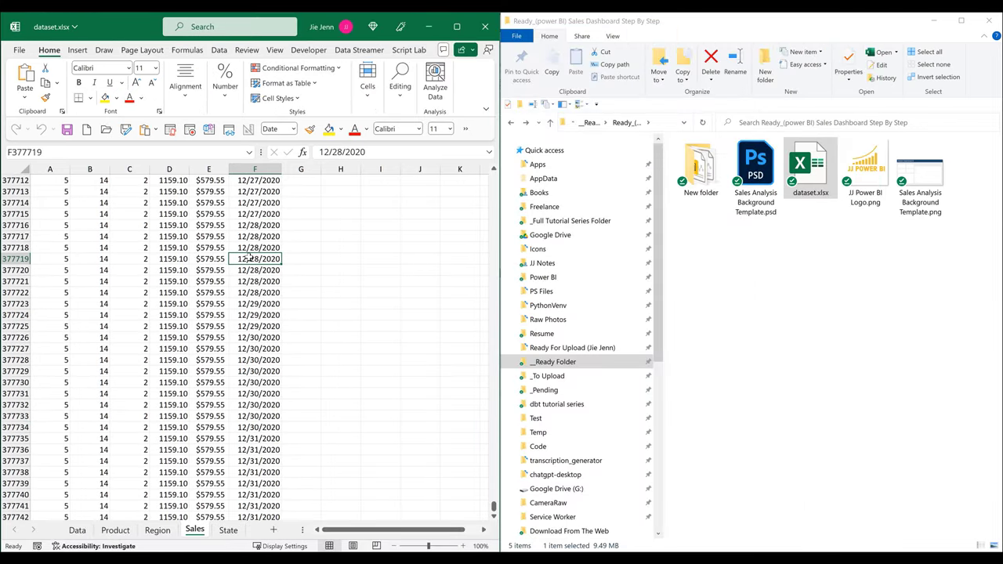
key(ctrl+Home)
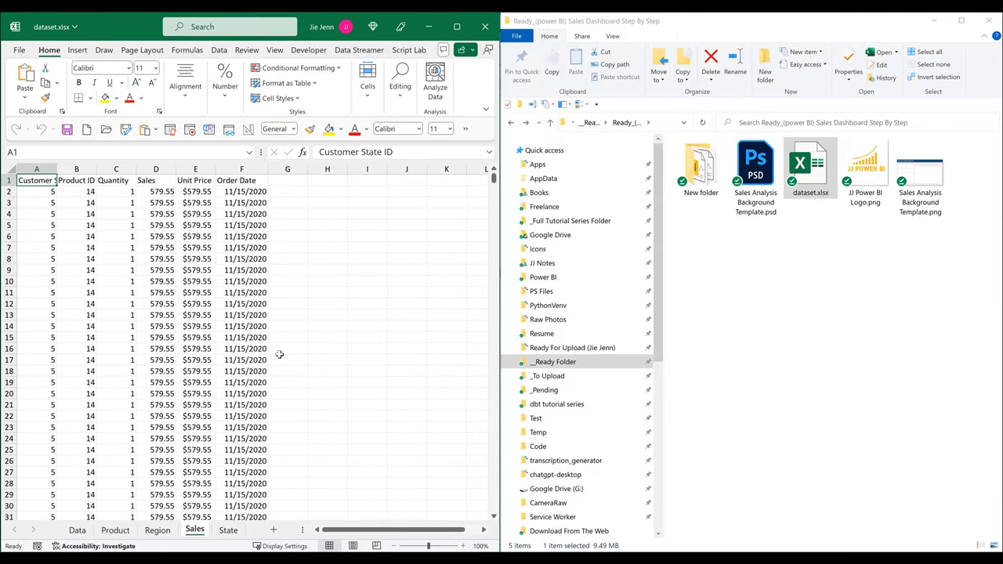
- Examine the columns of the workbook's Data, Product, Region, Sales and State sheets
click(314, 381)
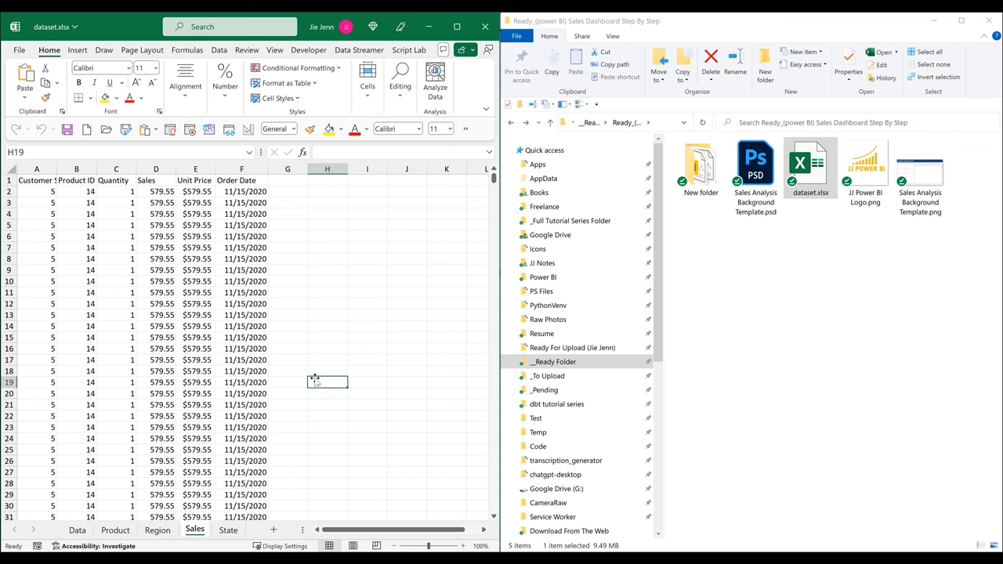
click(76, 532)
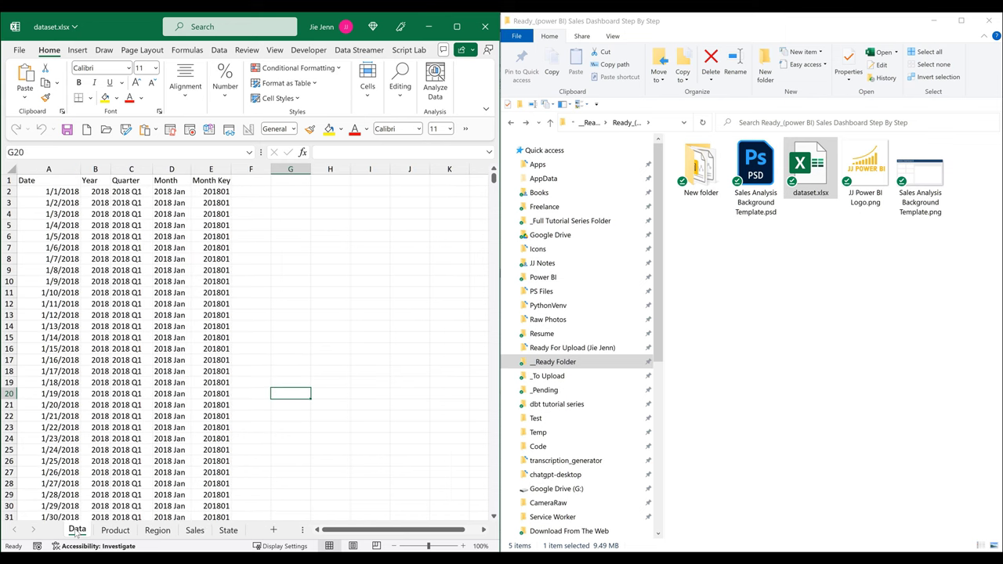
click(131, 393)
click(196, 394)
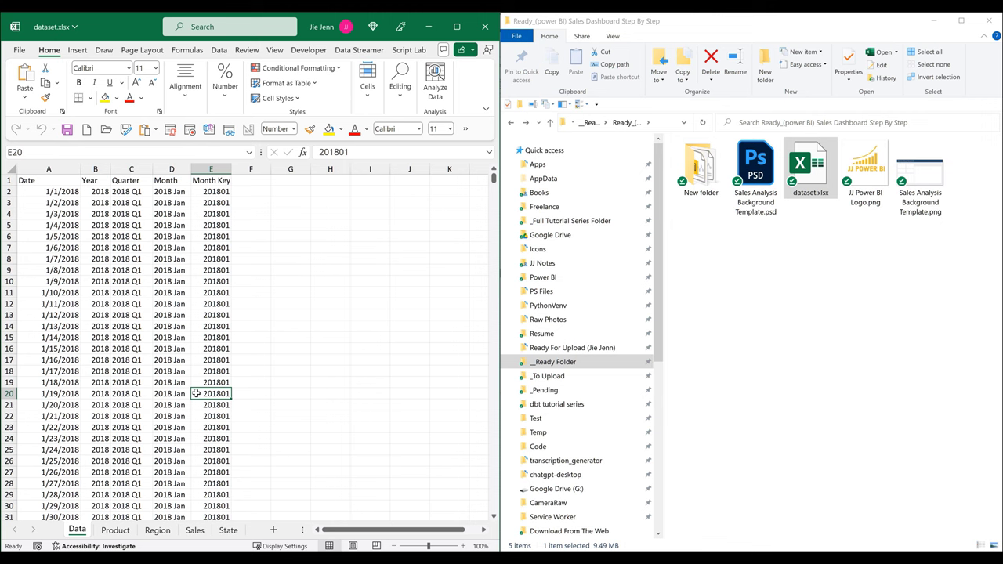
click(116, 532)
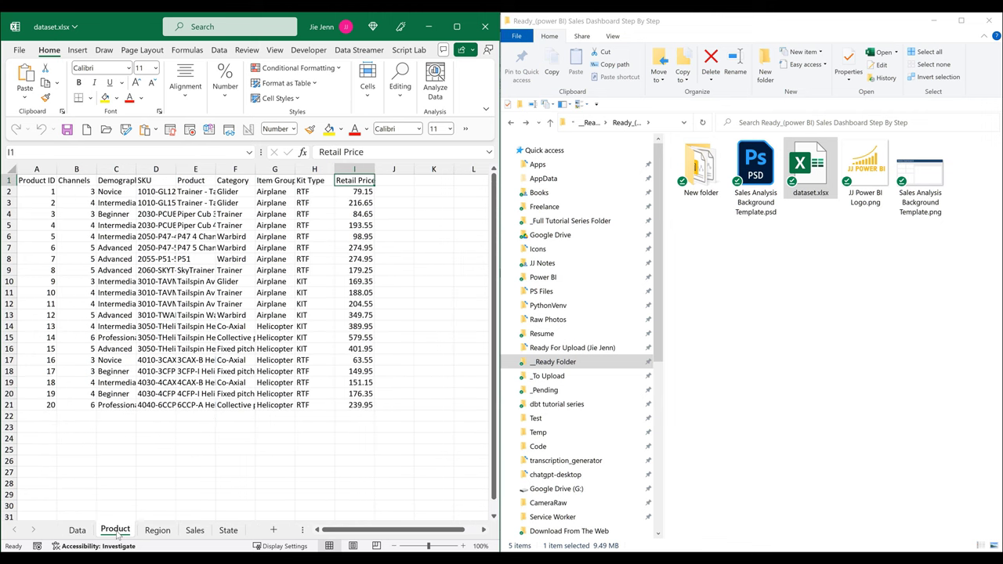
click(166, 534)
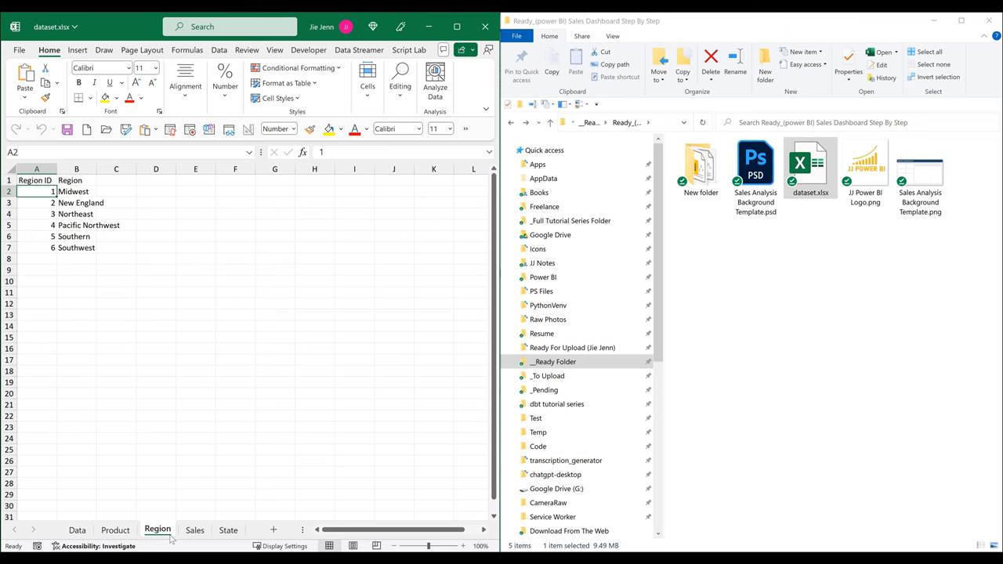
click(195, 532)
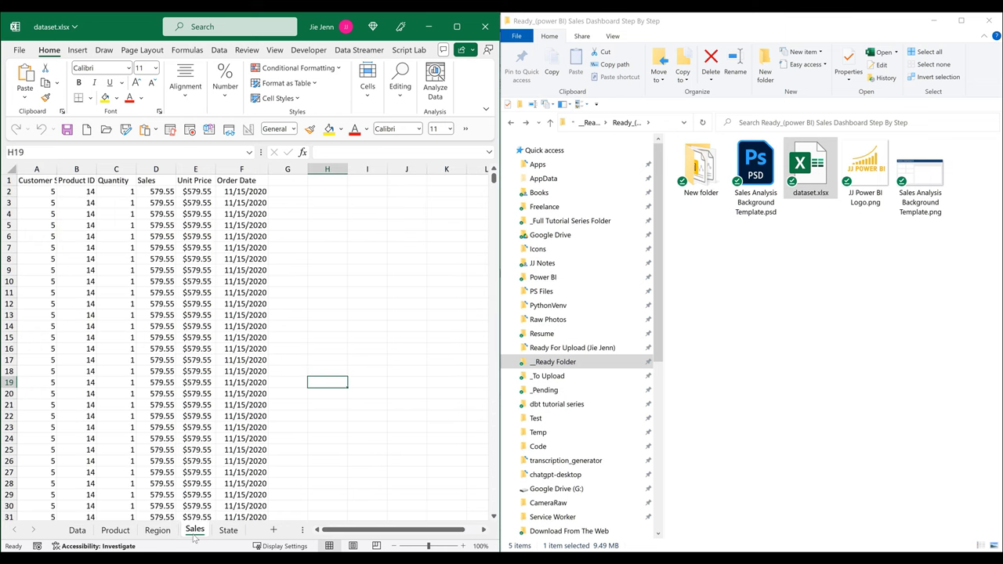
click(228, 533)
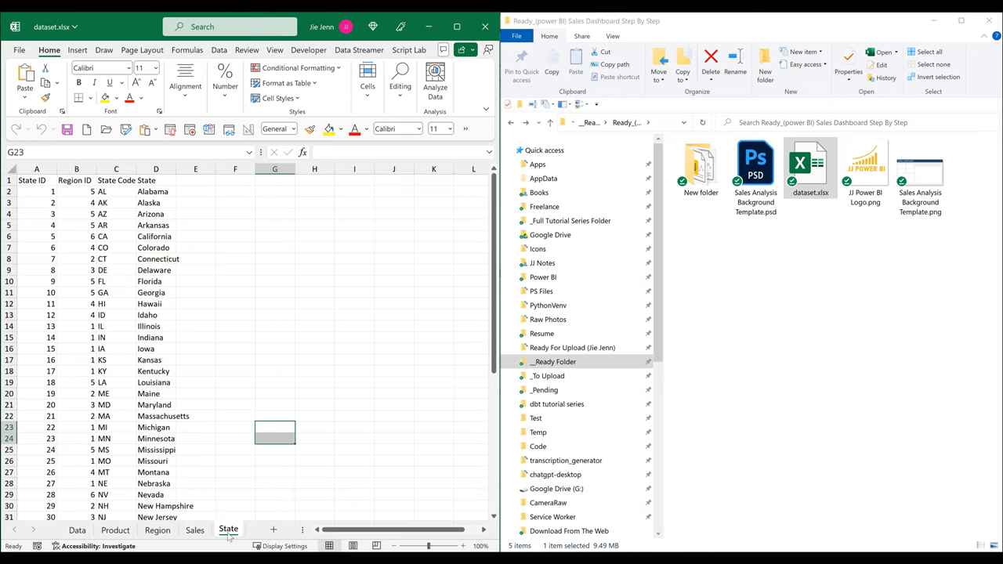
- Preview the image Sales Analysis Background Template.png and close it again
double_click(921, 182)
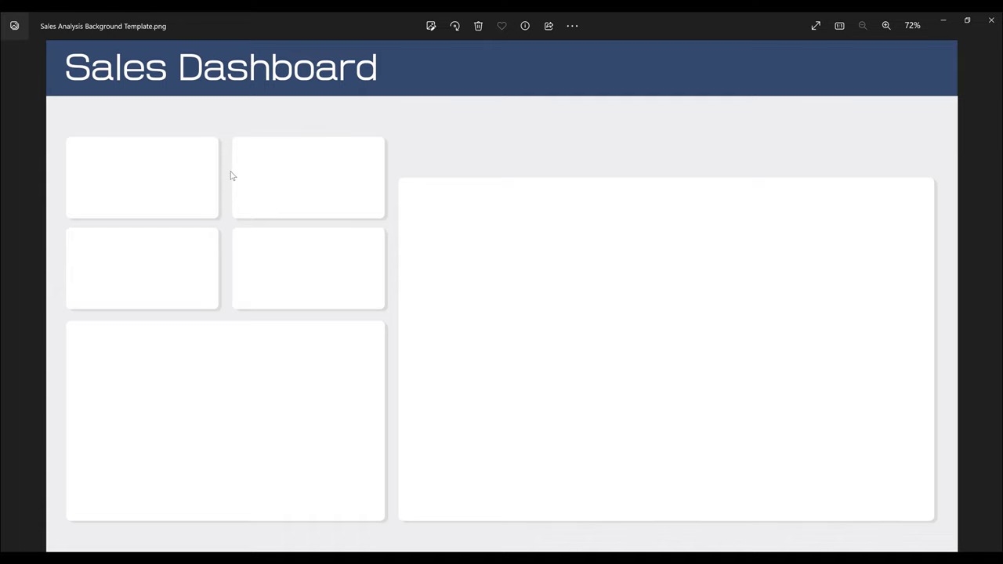
click(991, 19)
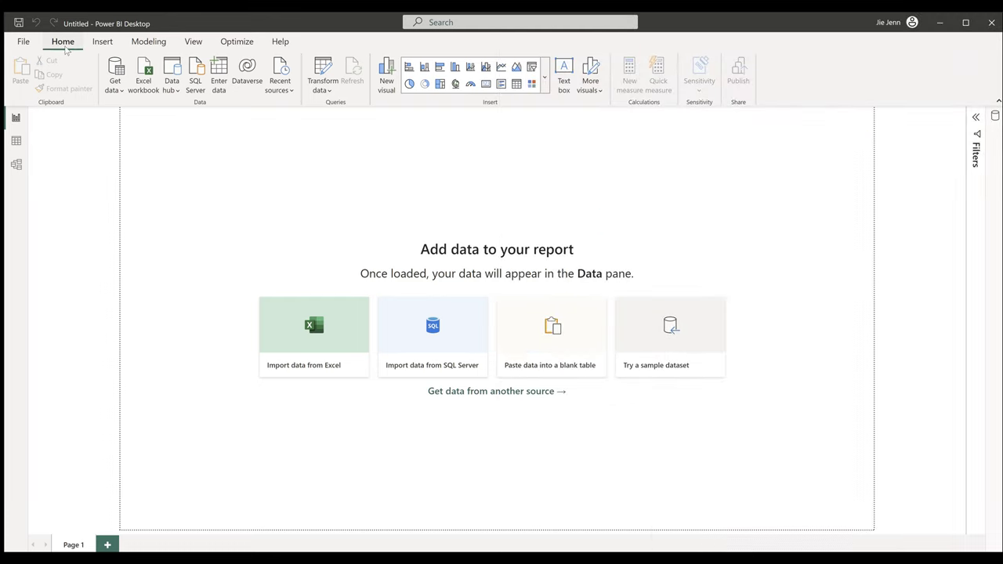
- In Power BI Desktop, connect to the Excel workbook dataset.xlsx in the folder "Ready_(power BI) Sales Dashboard Step By Step"
click(149, 81)
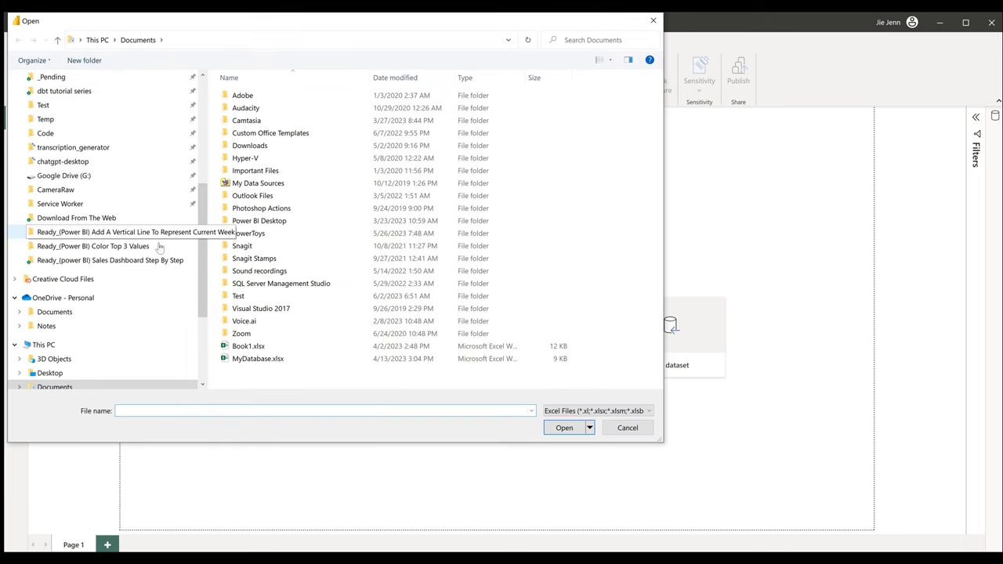
key(alt+Tab)
click(670, 125)
click(323, 48)
click(321, 44)
text(C:\Users\Jie\Google Drive\_To Upload\__Ready Folder\Ready_(power BI) Sales Dashboard Step By Step)
key(Return)
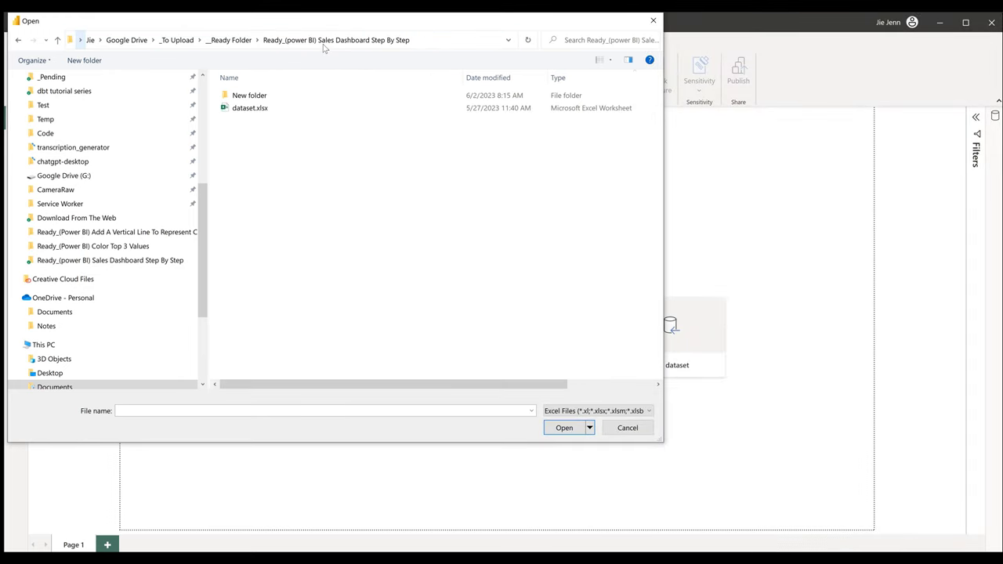
double_click(253, 112)
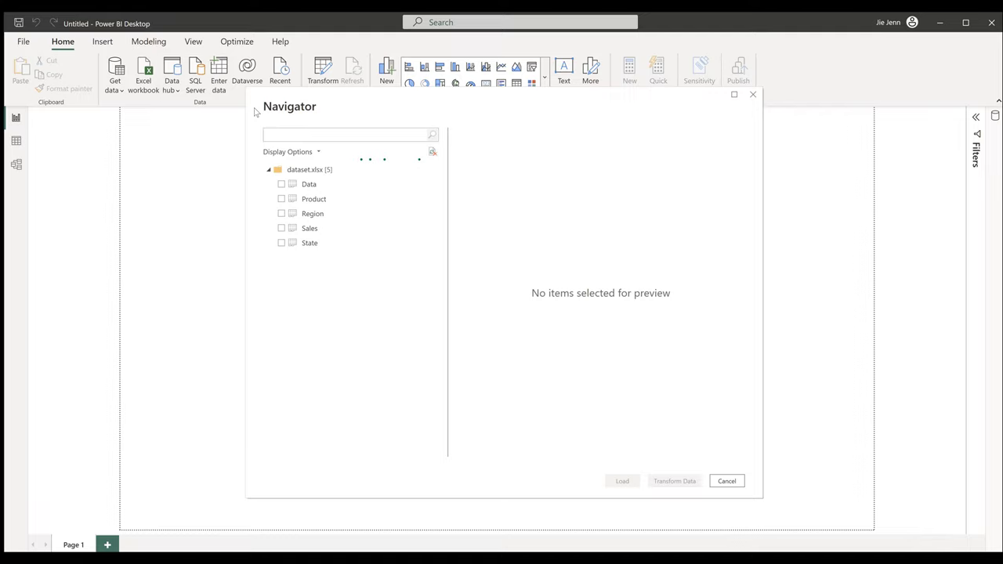
- Load the Data, Product, Region, Sales and State tables from the workbook
click(282, 184)
click(281, 199)
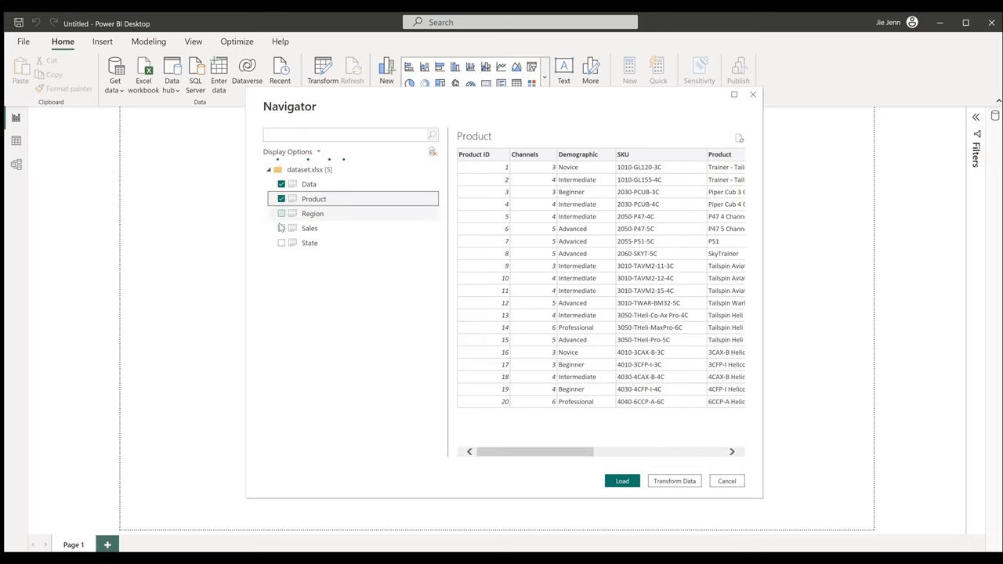
click(281, 213)
click(281, 228)
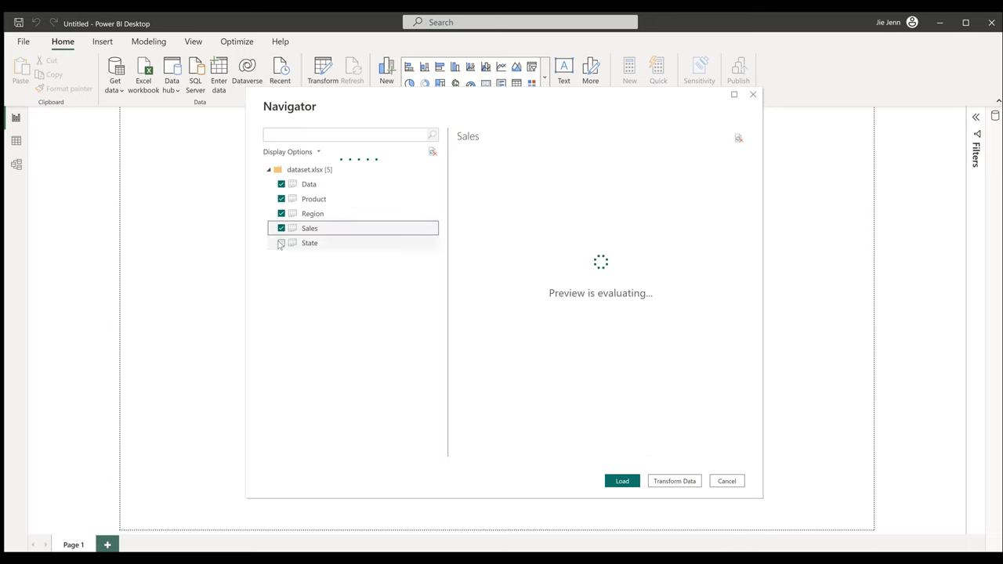
click(281, 243)
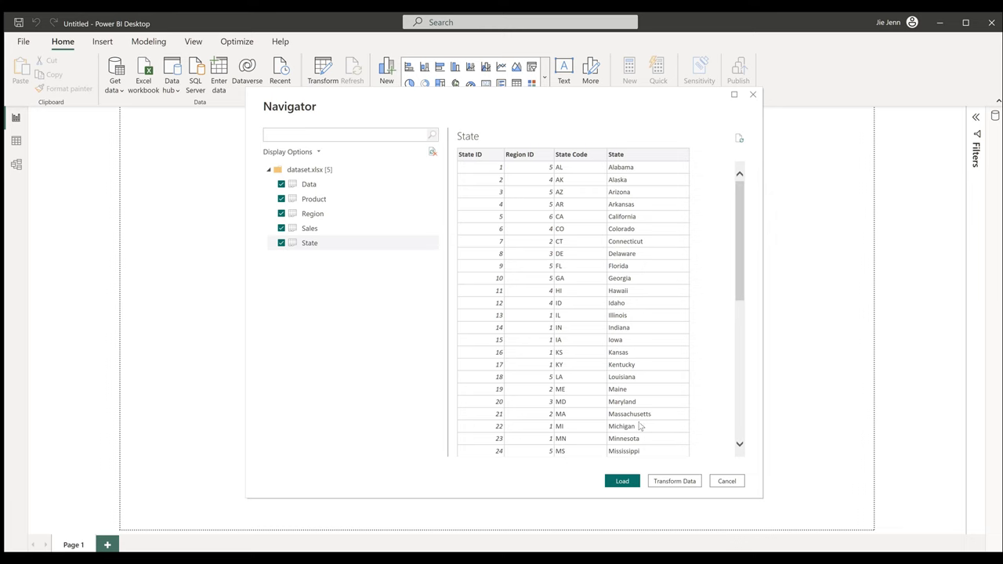
click(626, 481)
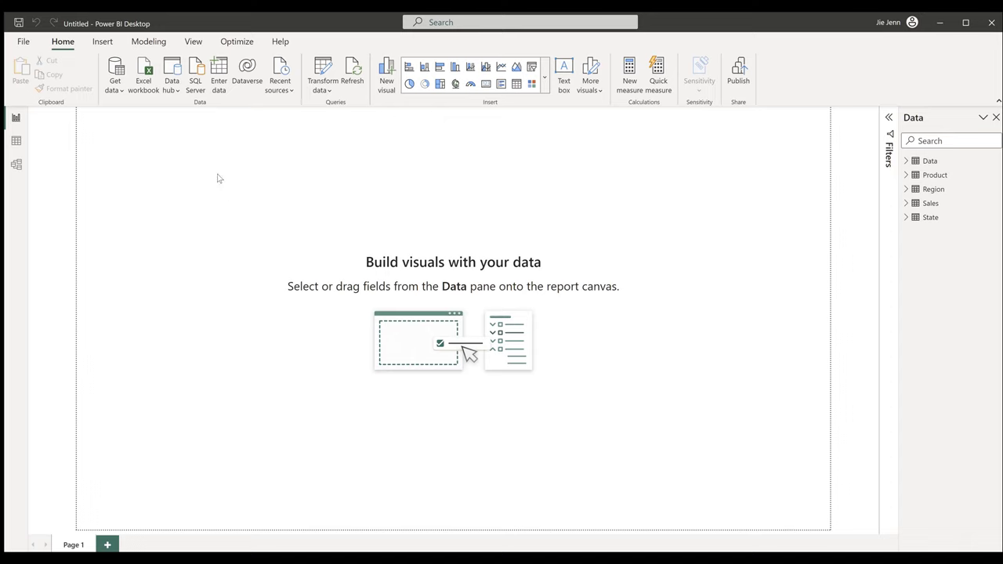
- Show the Format, Bookmarks and Selection panes, hide Filters, and place Format in its own pane beside Selection
click(191, 47)
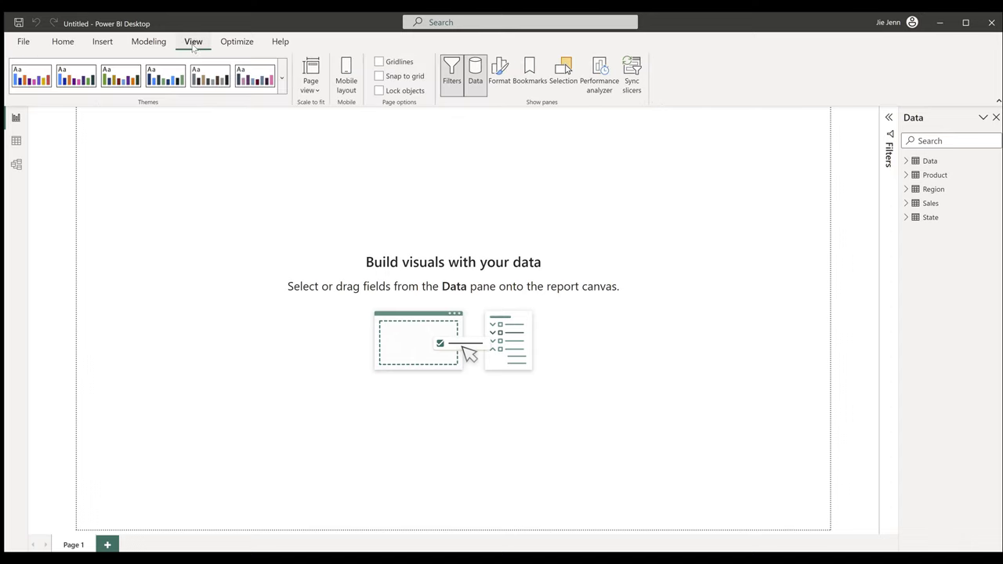
click(502, 72)
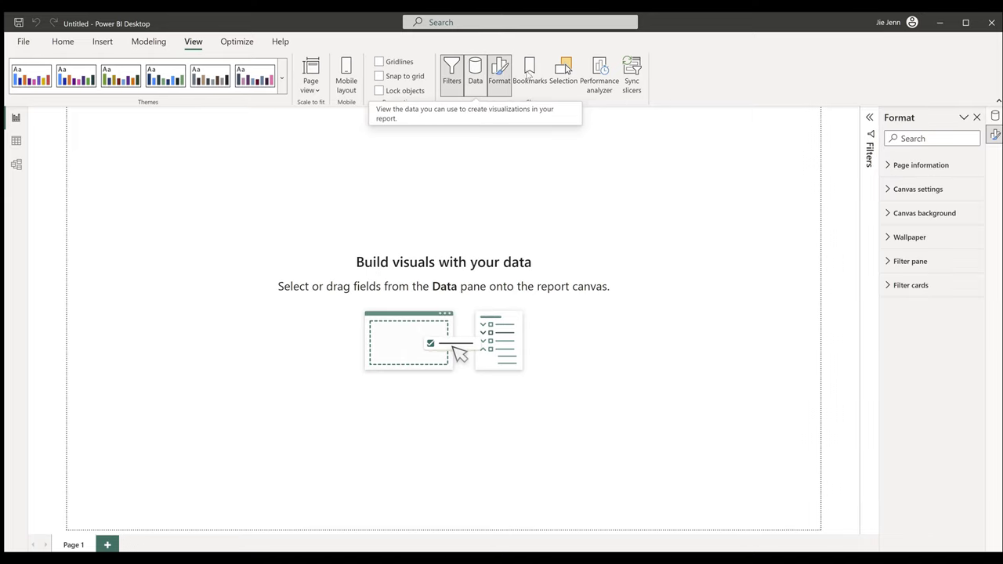
click(530, 72)
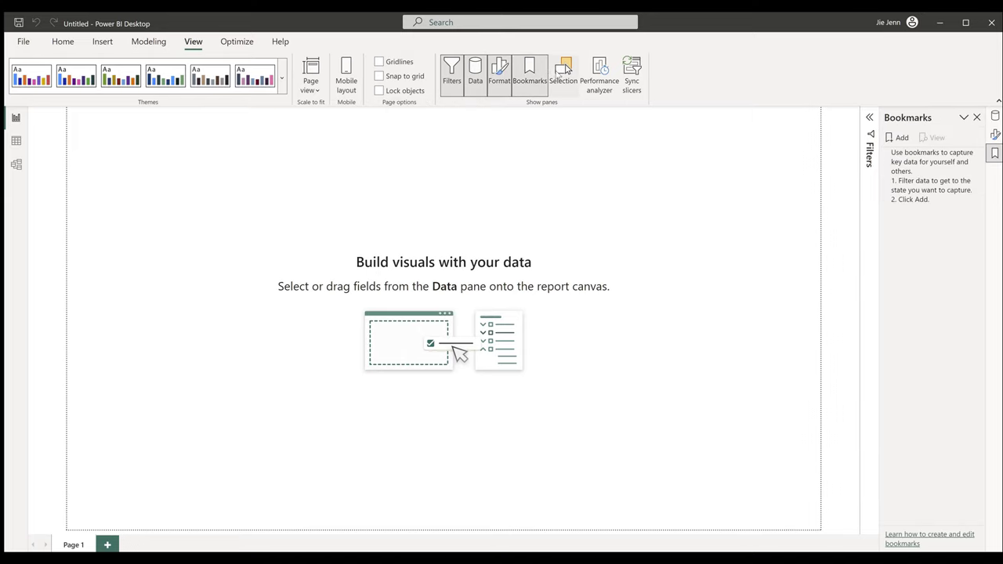
click(563, 71)
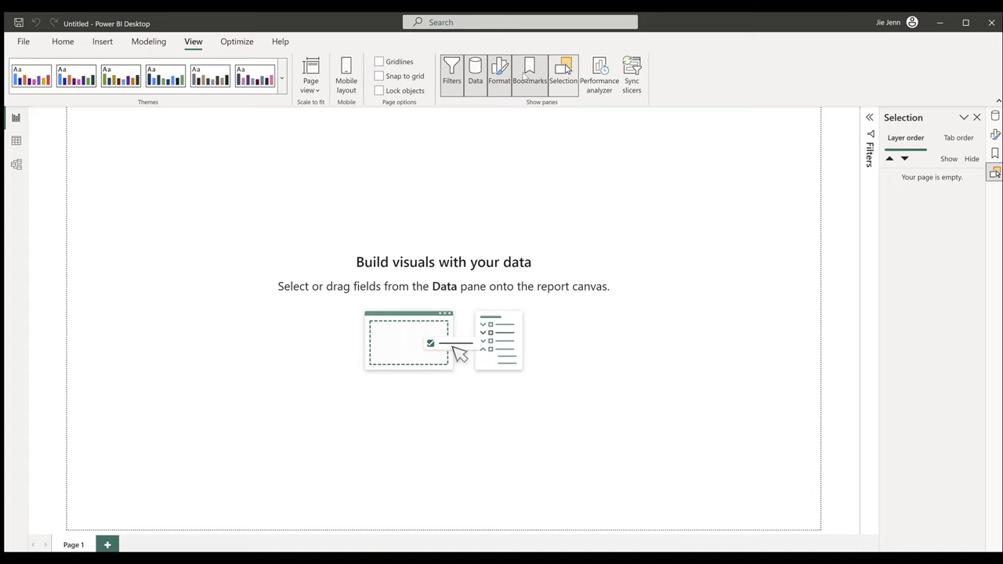
click(453, 72)
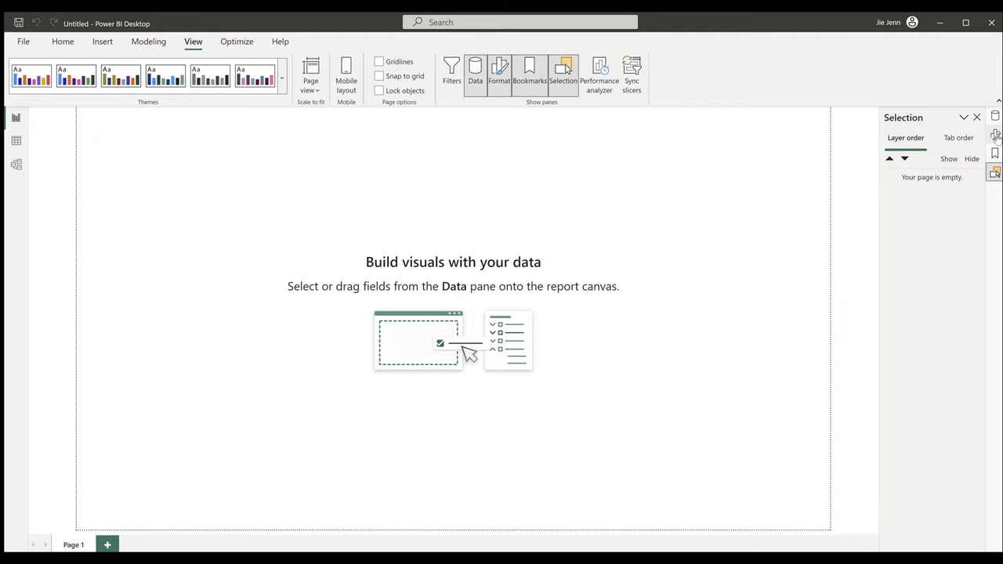
right_click(994, 135)
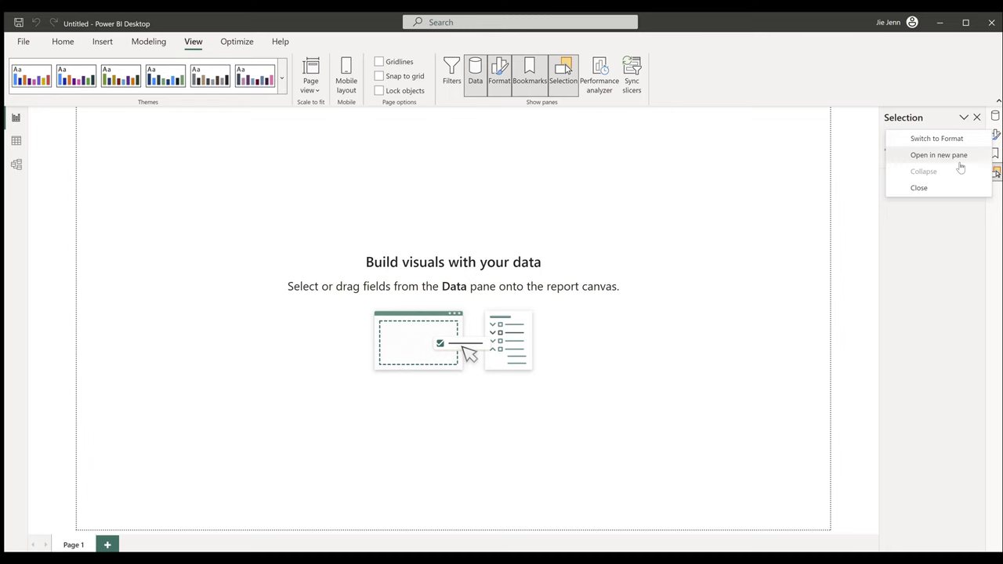
click(950, 155)
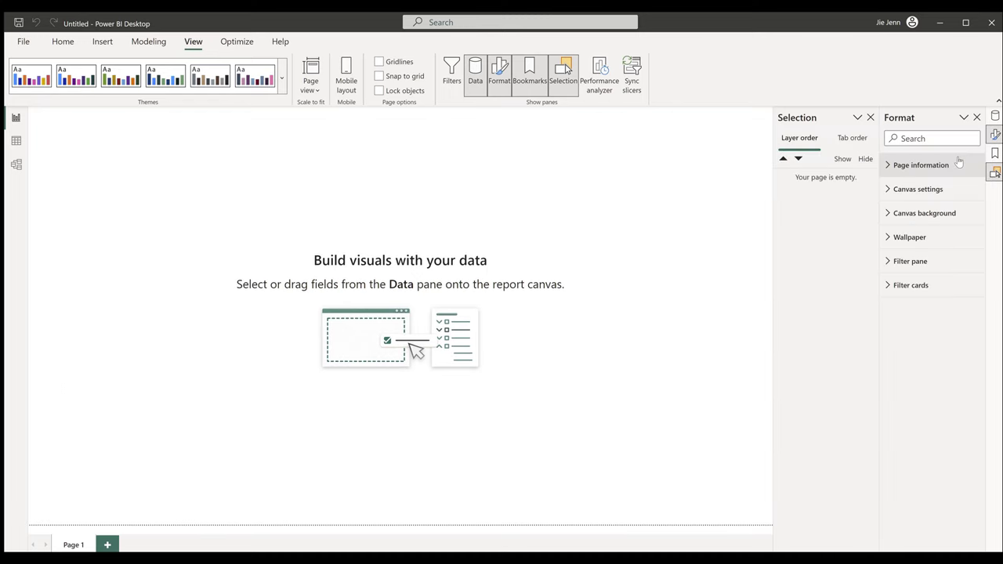
- Use Sales Analysis Background Template.png as the canvas background image with 0% transparency
click(897, 217)
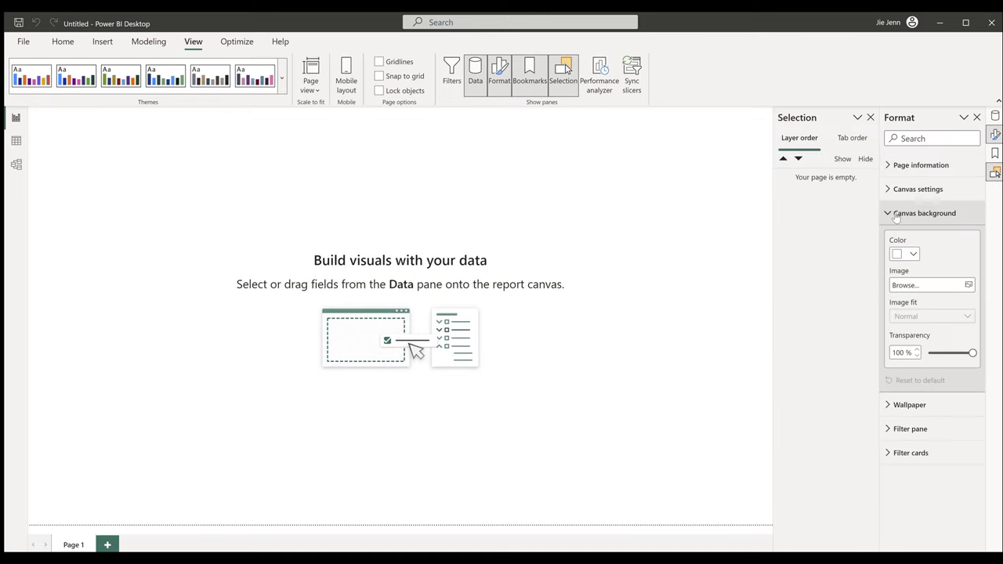
click(966, 285)
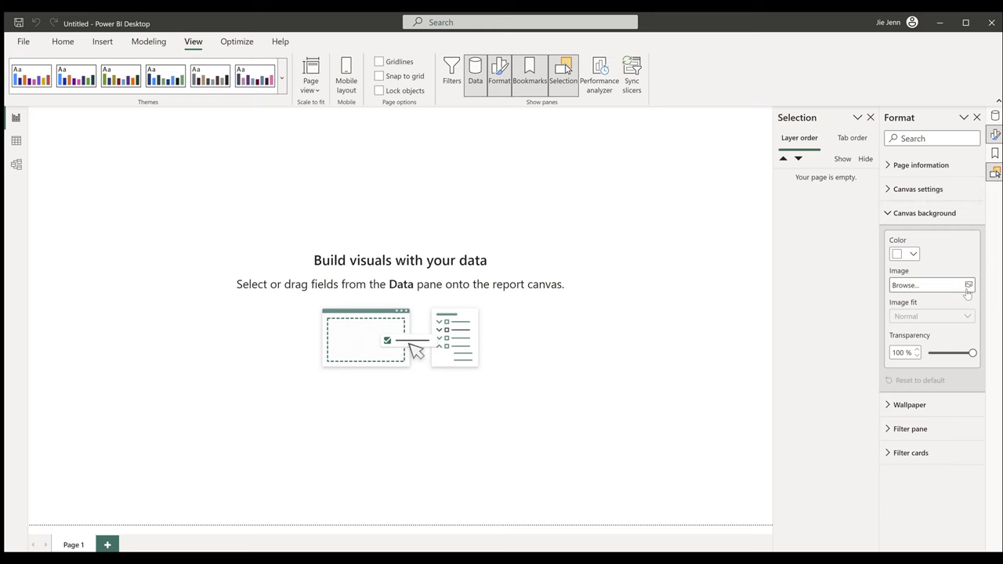
double_click(261, 132)
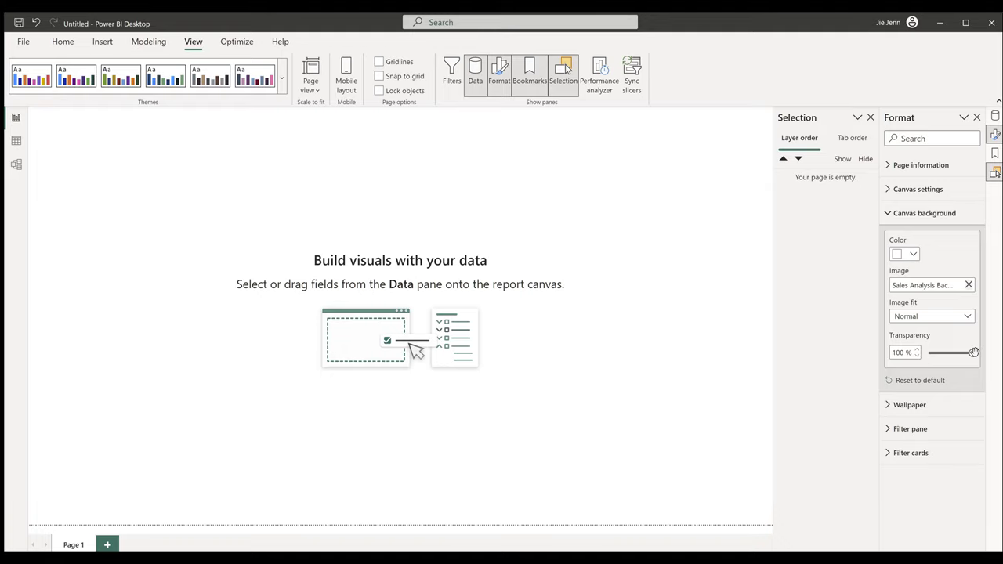
drag(974, 353, 928, 353)
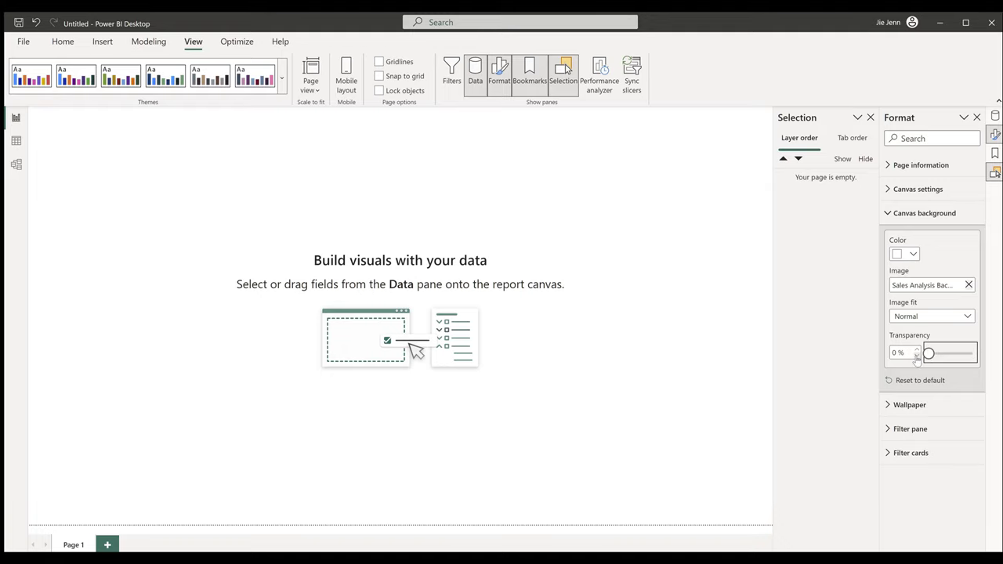
- Set the canvas background's image fit to Fit
key(alt+Tab)
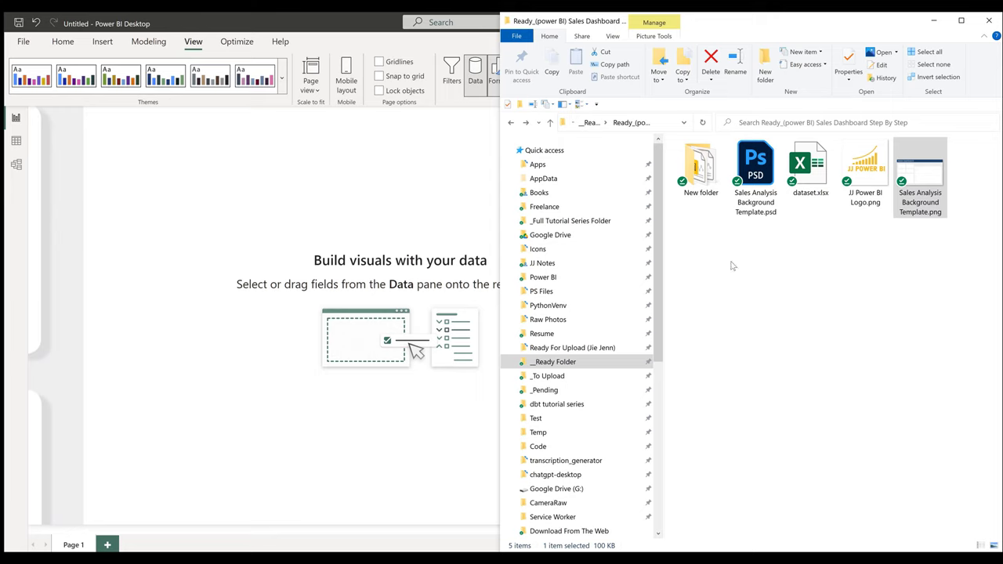
click(732, 266)
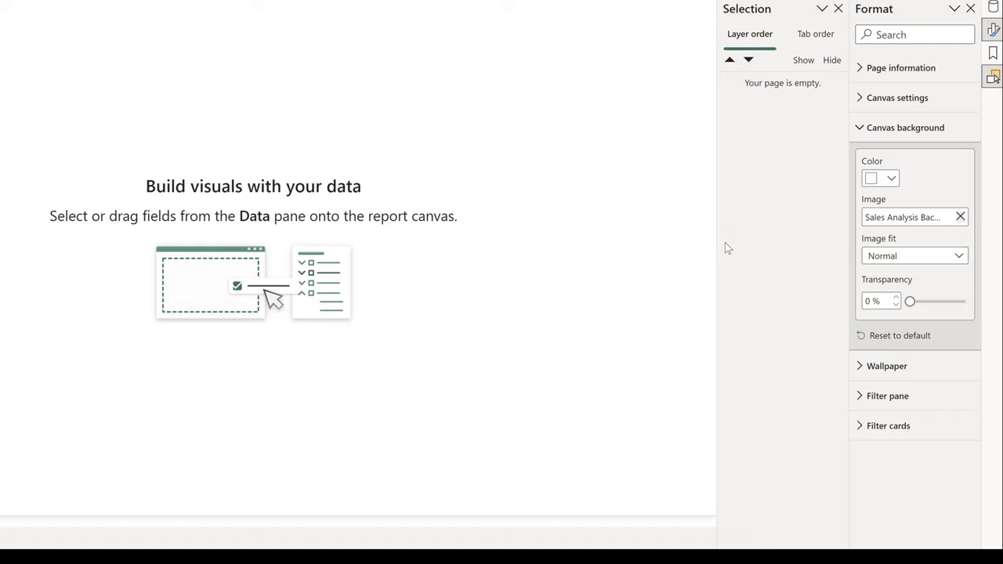
click(900, 264)
click(884, 291)
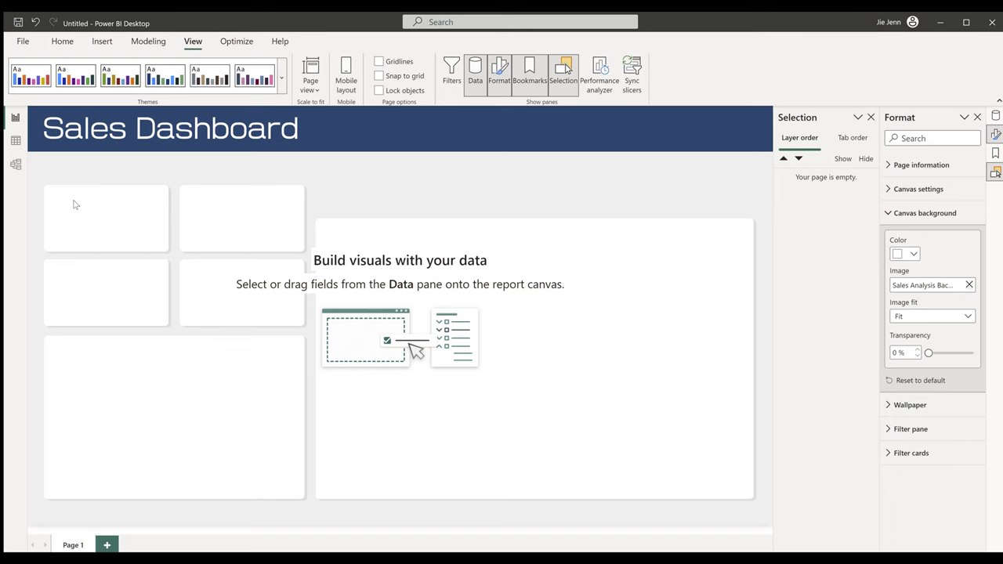
- Show the model diagram and collapse the Properties and Data panes
click(16, 167)
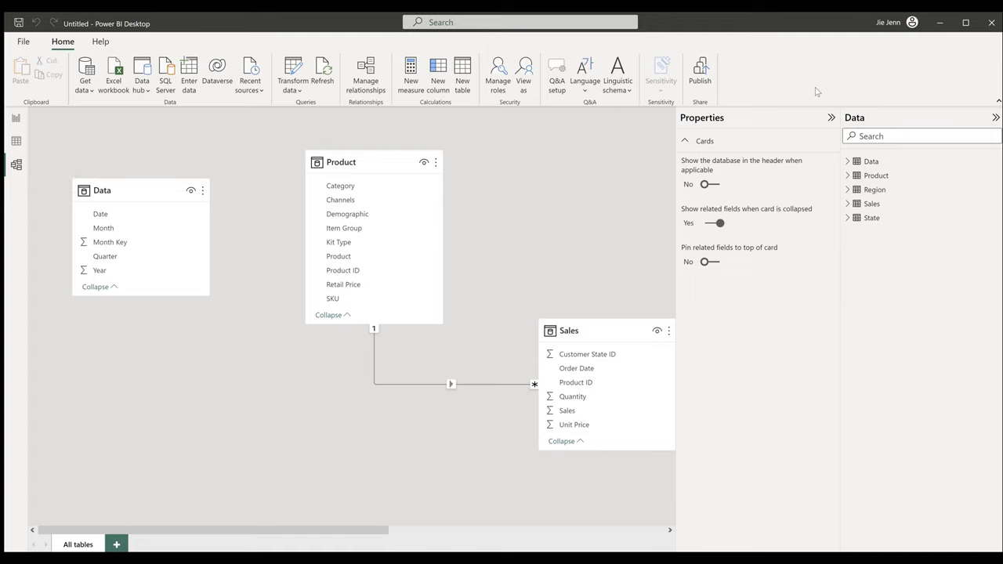
click(831, 118)
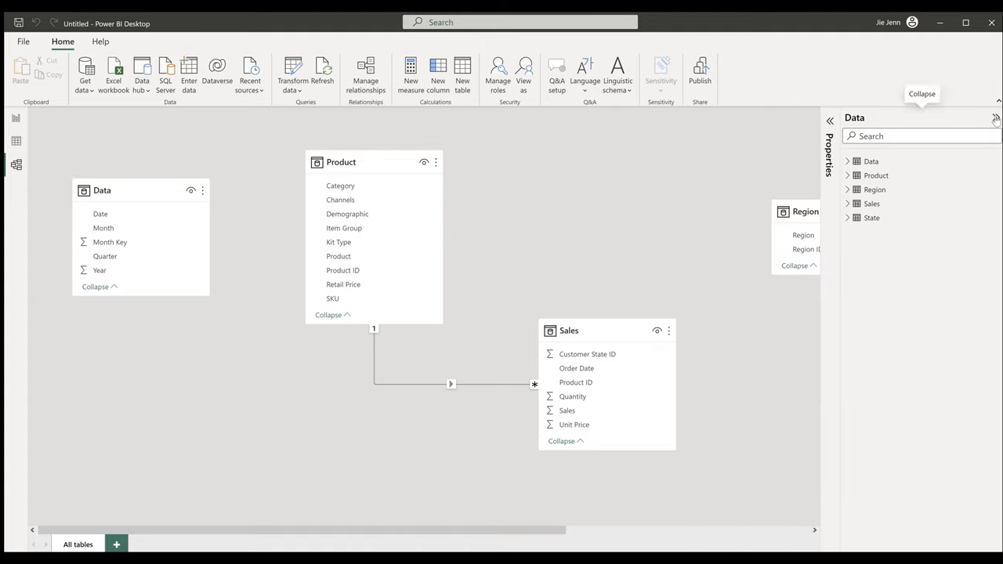
click(994, 117)
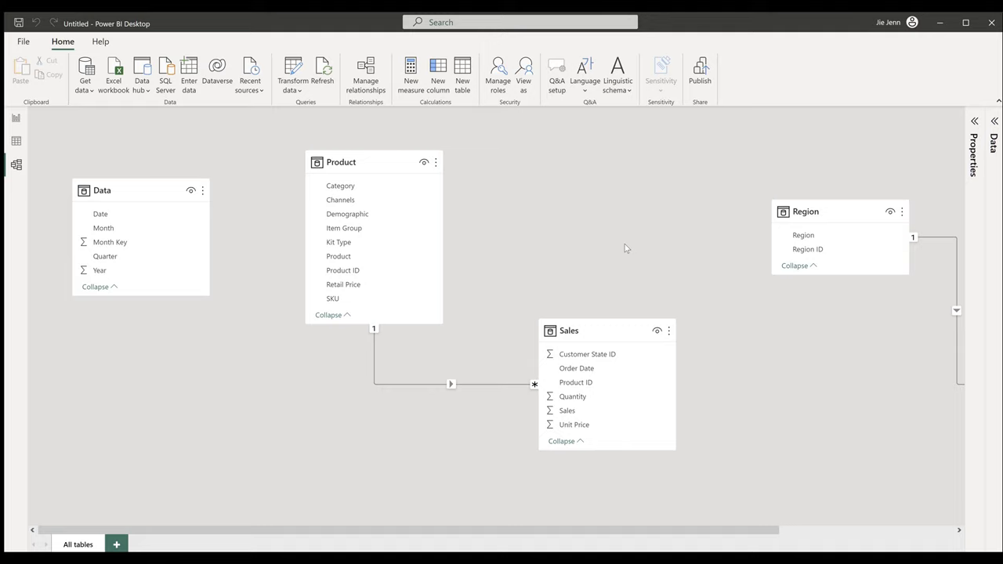
click(18, 23)
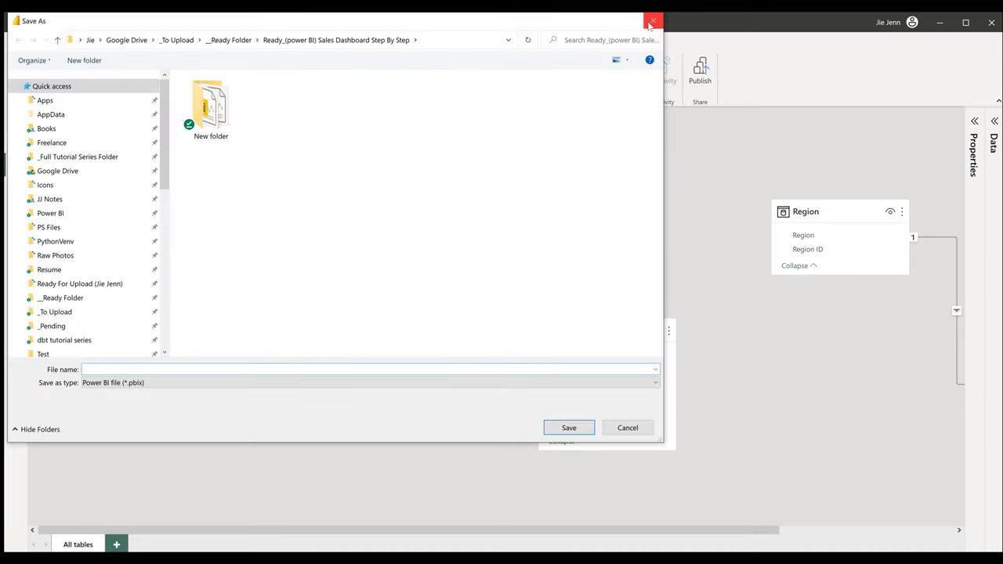
click(653, 20)
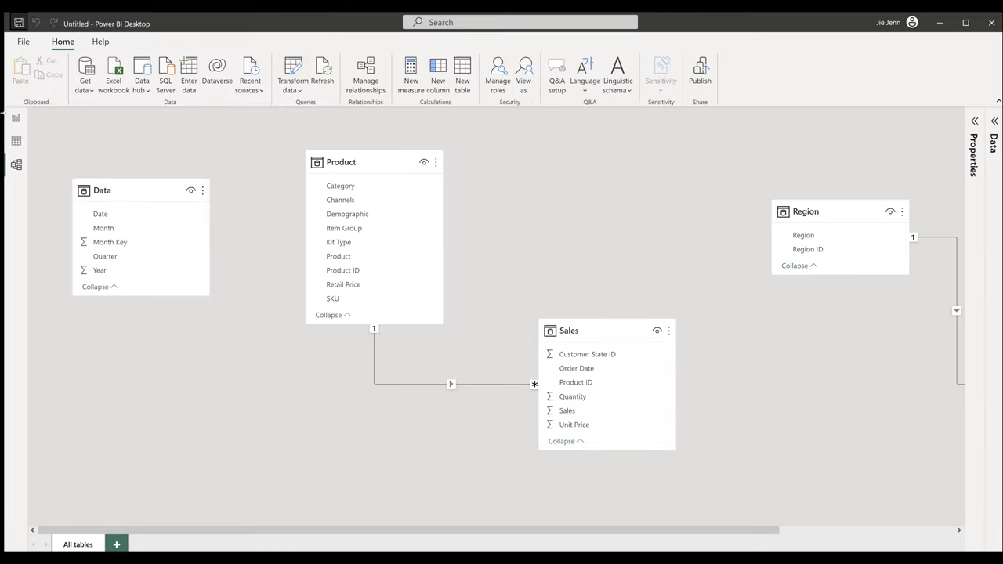
- Turn off column type detection, importing relationships on first load and autodetecting new relationships in the current file's data load options
click(19, 43)
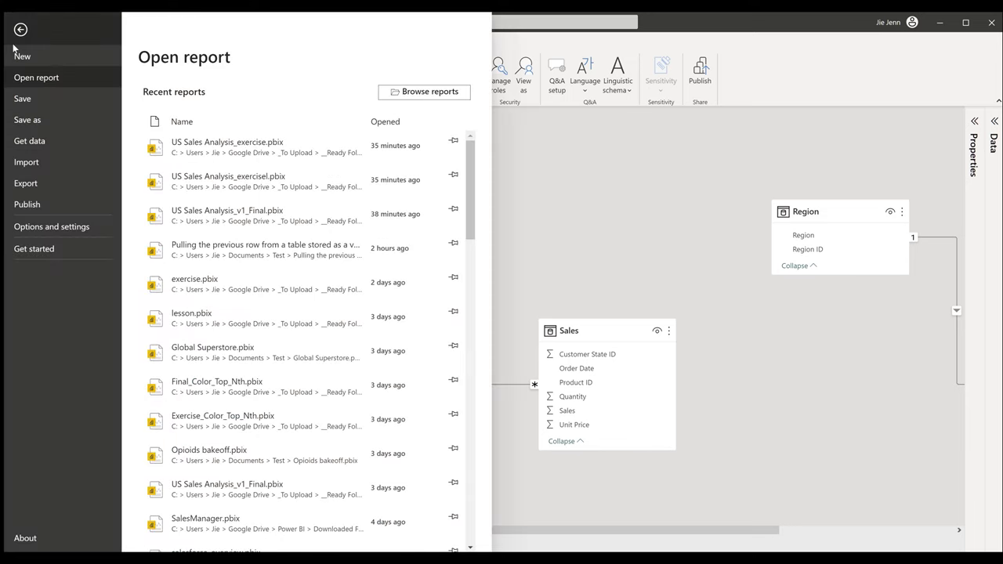
click(35, 226)
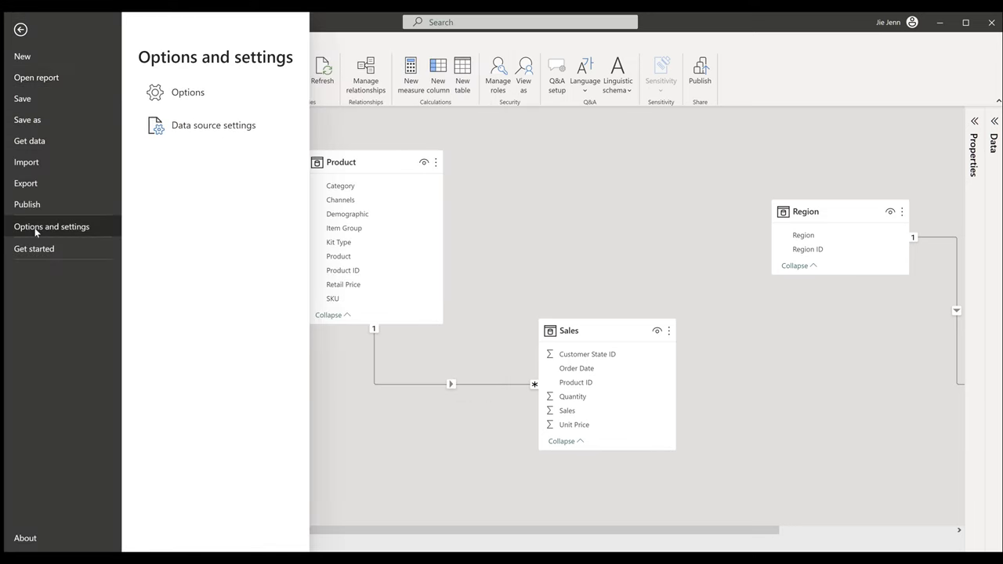
click(217, 96)
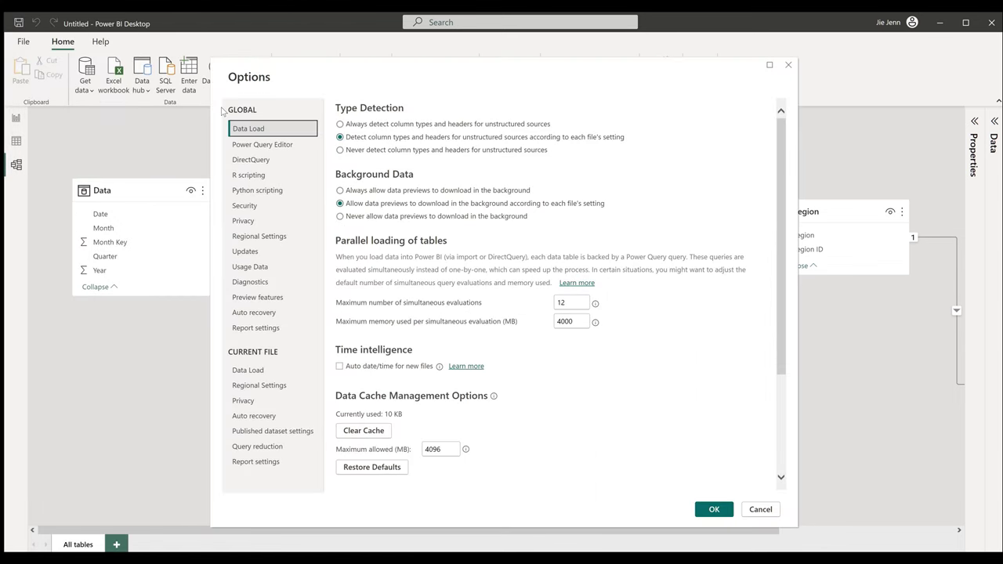
click(256, 371)
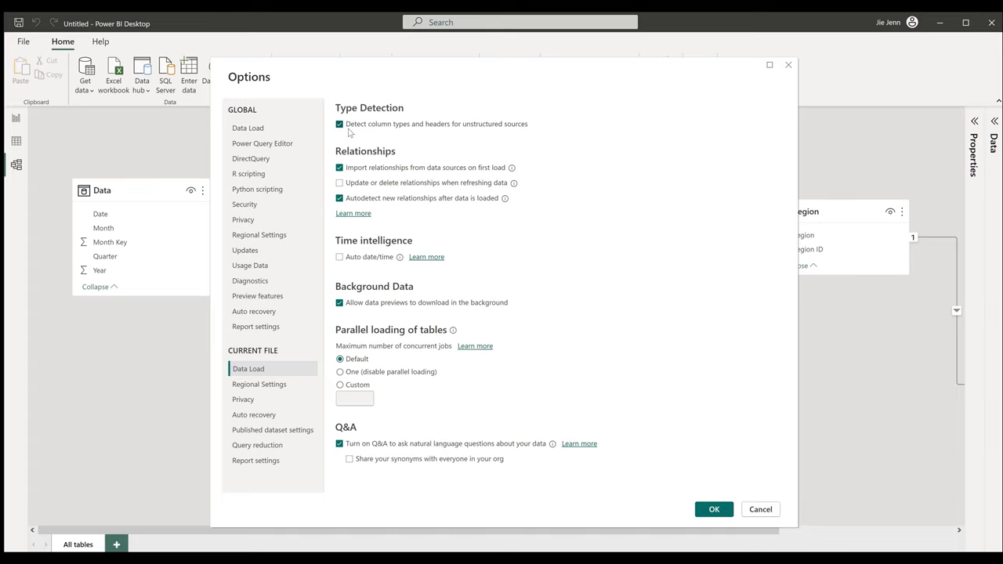
click(391, 127)
click(363, 169)
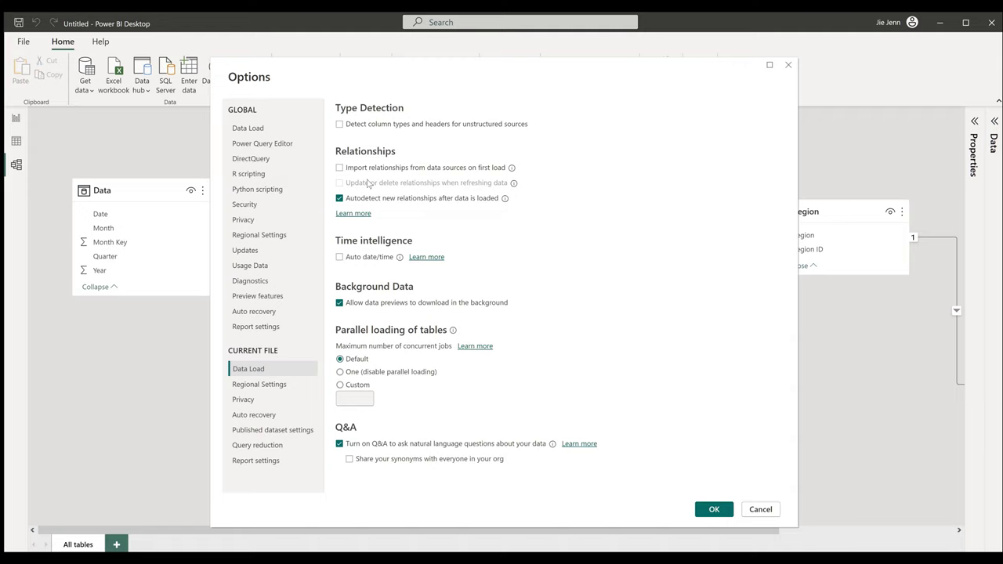
click(423, 198)
click(714, 510)
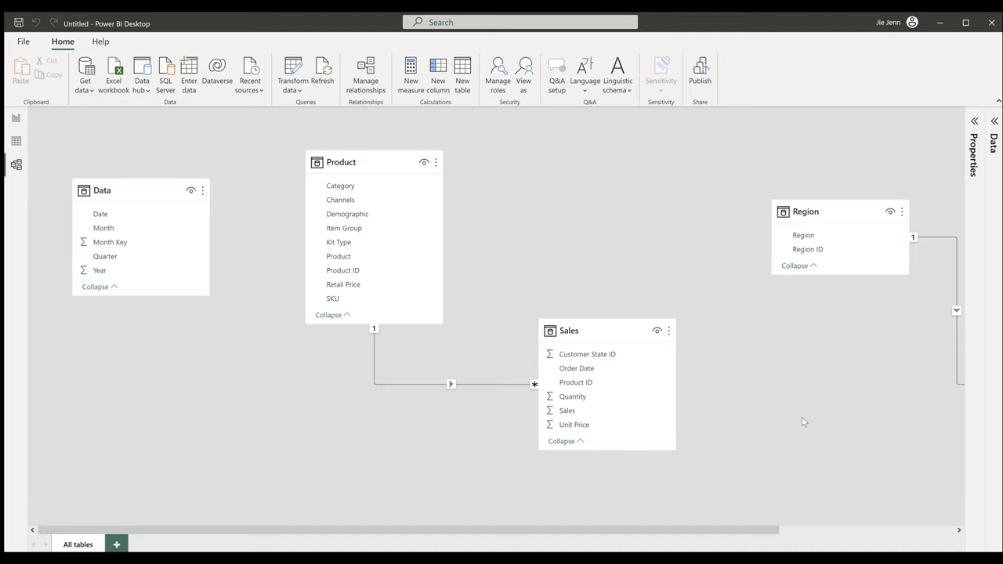
- Reset the layout of the model diagram so that all five tables fit in view
click(835, 530)
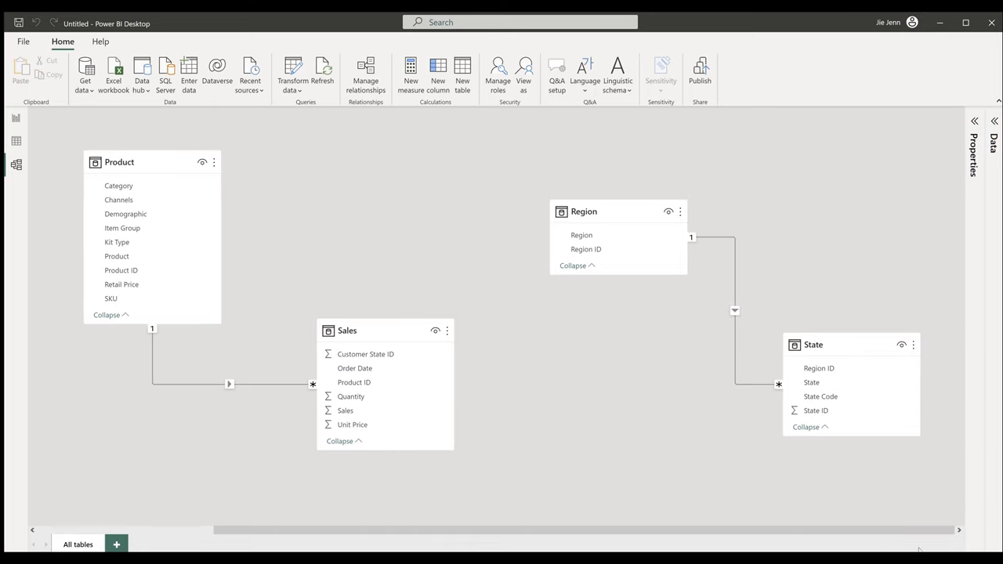
key(alt+q)
key(Escape)
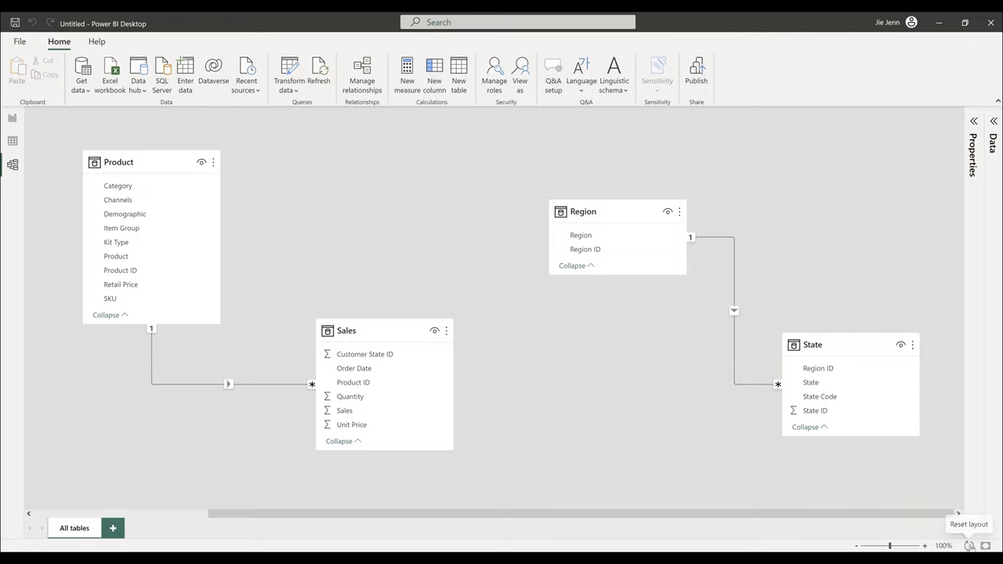
click(969, 546)
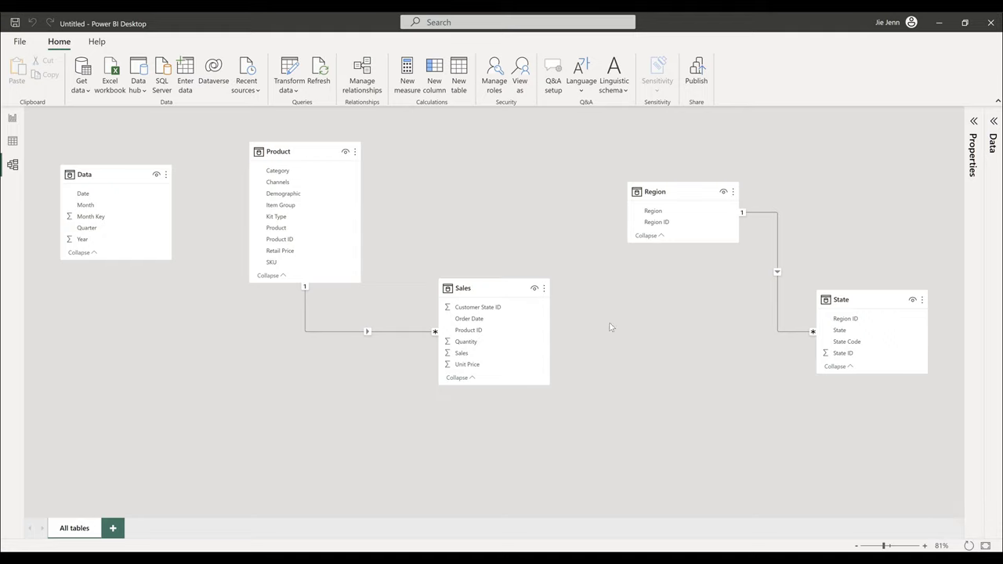
- Arrange the diagram with Data above Product on one side of Sales, and State above Region on the other side
drag(504, 291, 199, 343)
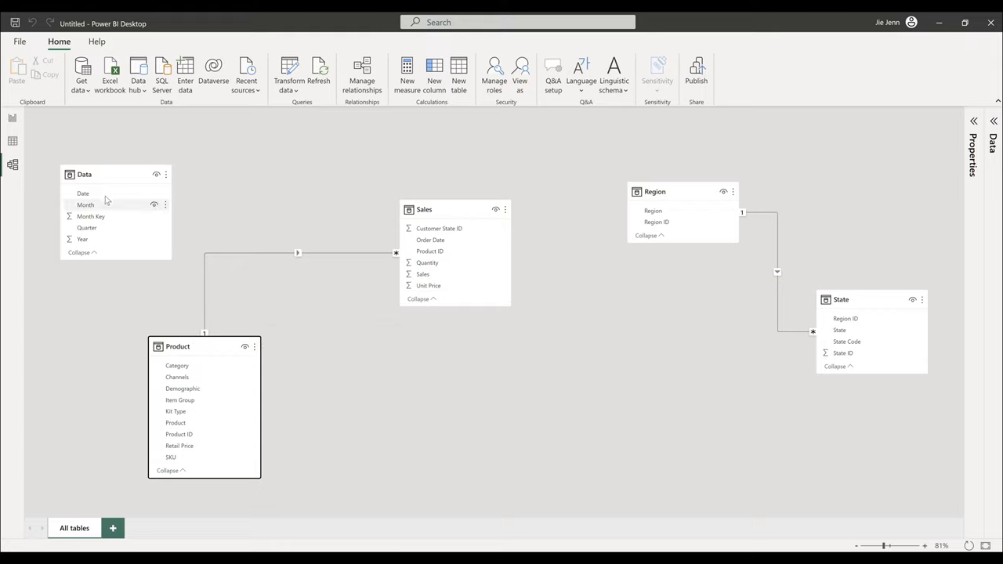
drag(104, 176, 174, 142)
drag(677, 205, 593, 447)
drag(829, 297, 597, 148)
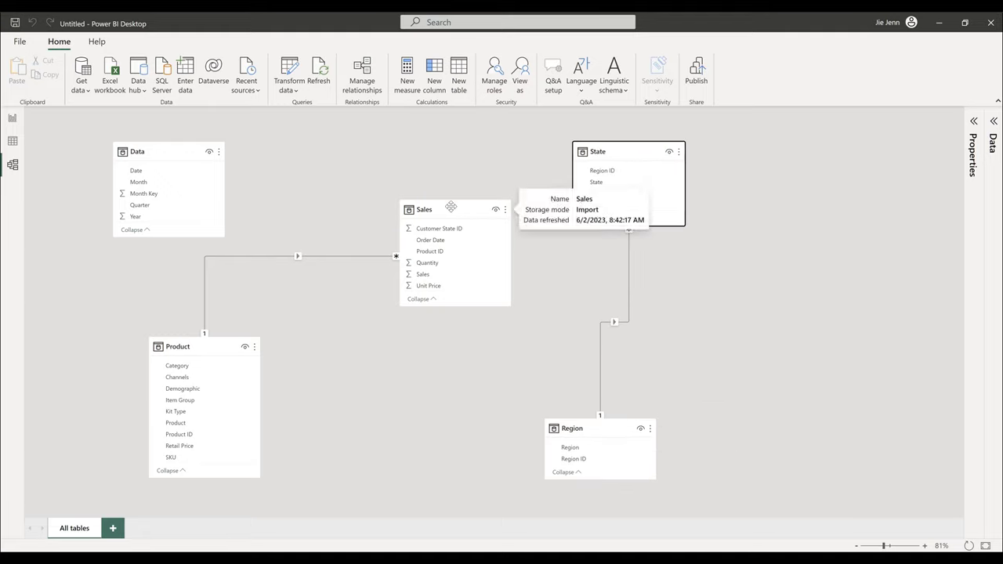
drag(452, 207, 414, 254)
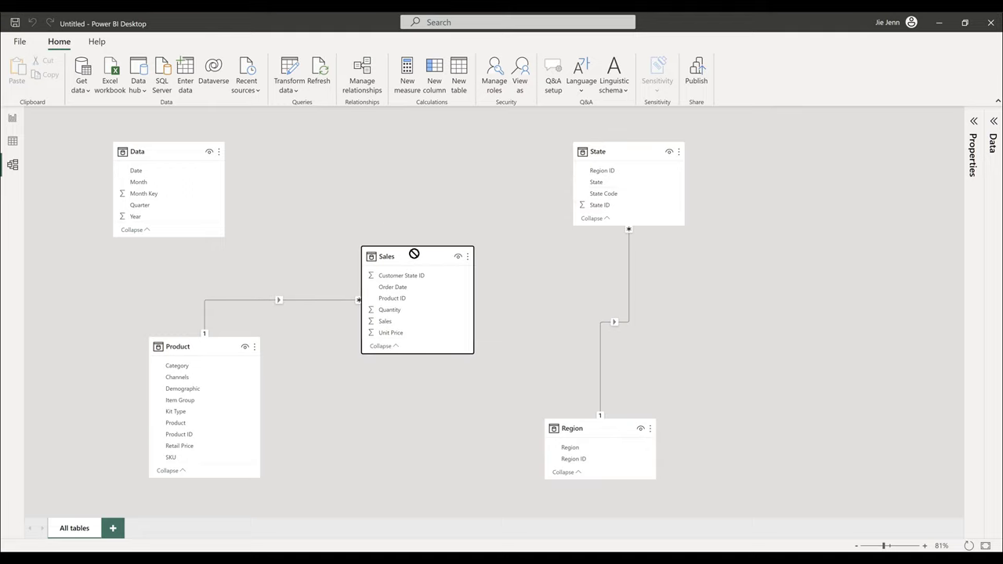
drag(600, 152, 573, 253)
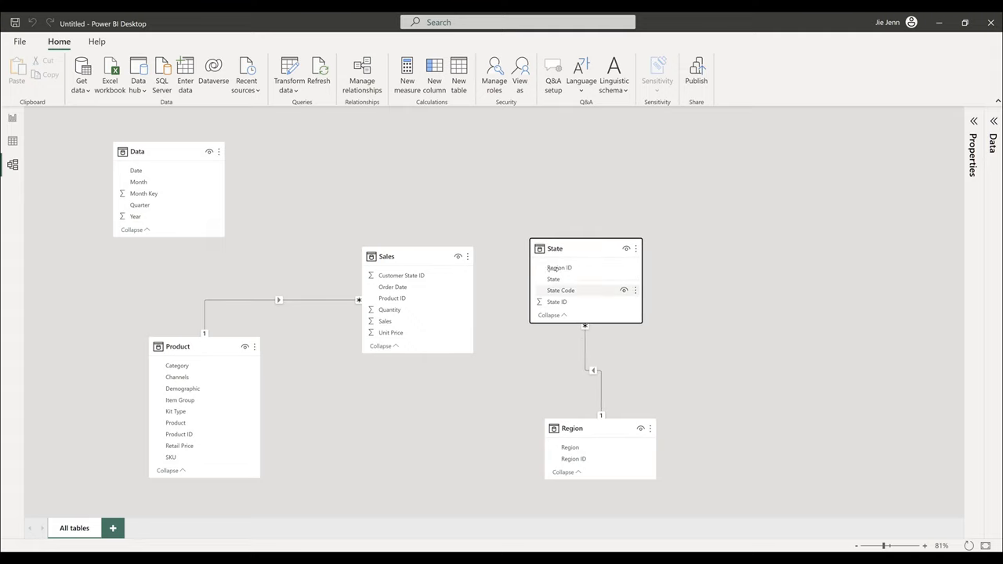
- Enlarge the State table card and move the Region card to its outer side, away from Sales
click(645, 336)
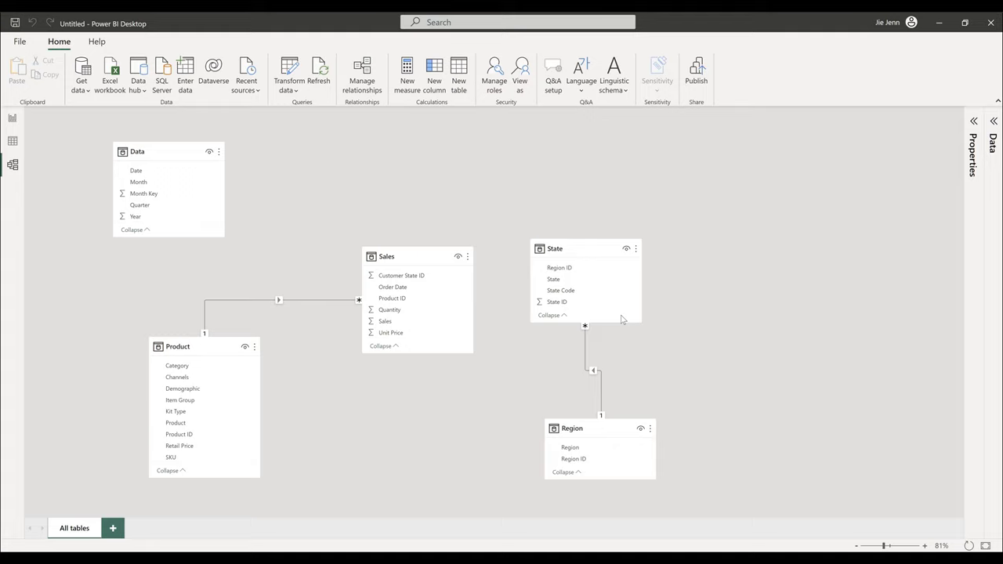
drag(640, 322, 650, 381)
drag(604, 432, 781, 299)
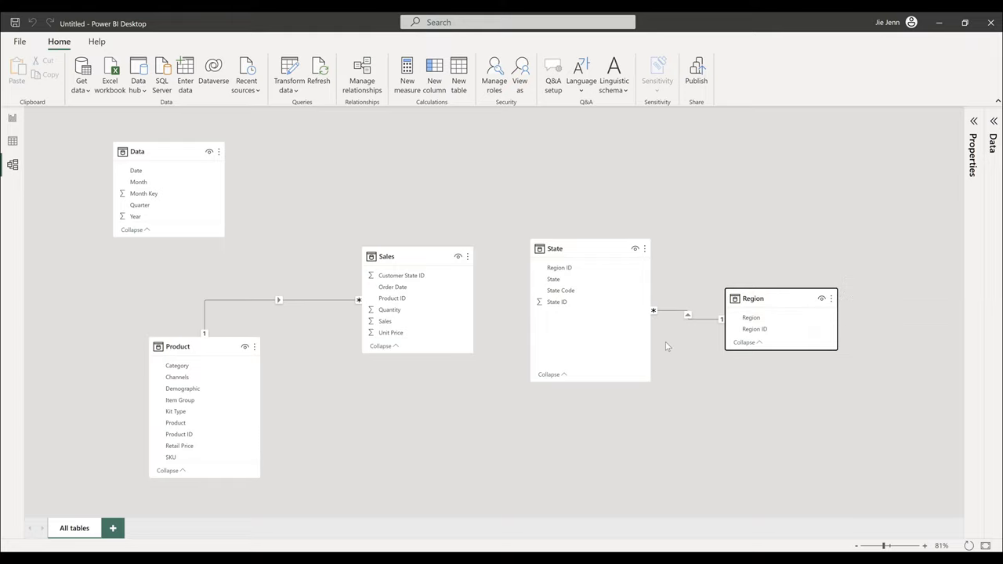
click(707, 390)
- Examine the related columns, cardinality and cross filter direction of the relationship between State and Region
scroll(706, 390, up, 3)
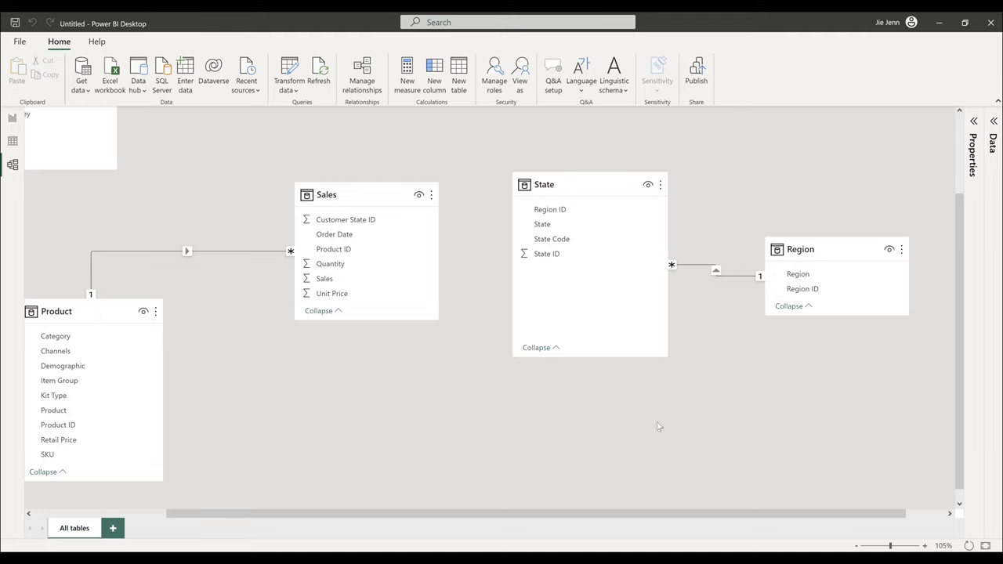
click(716, 272)
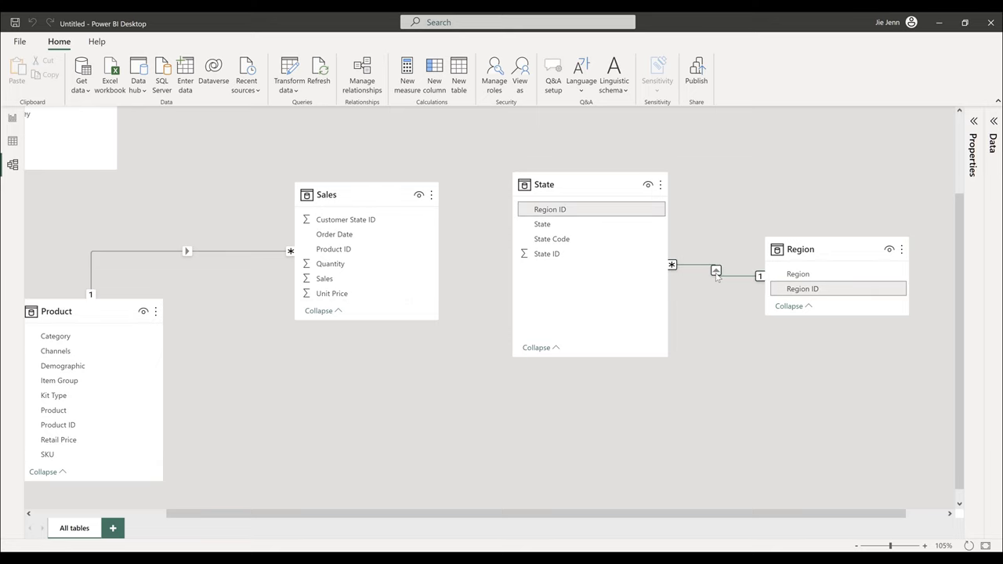
double_click(717, 273)
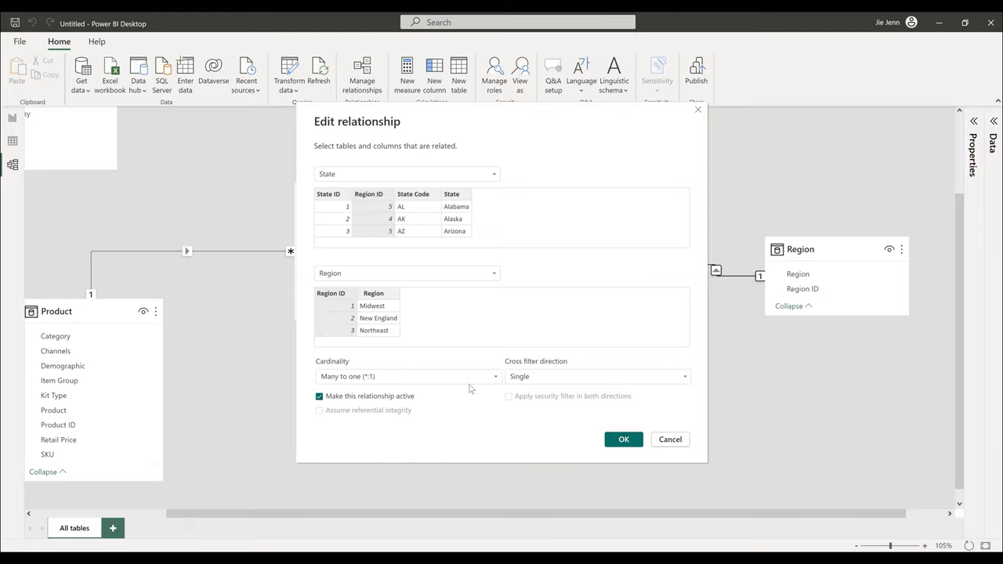
click(623, 440)
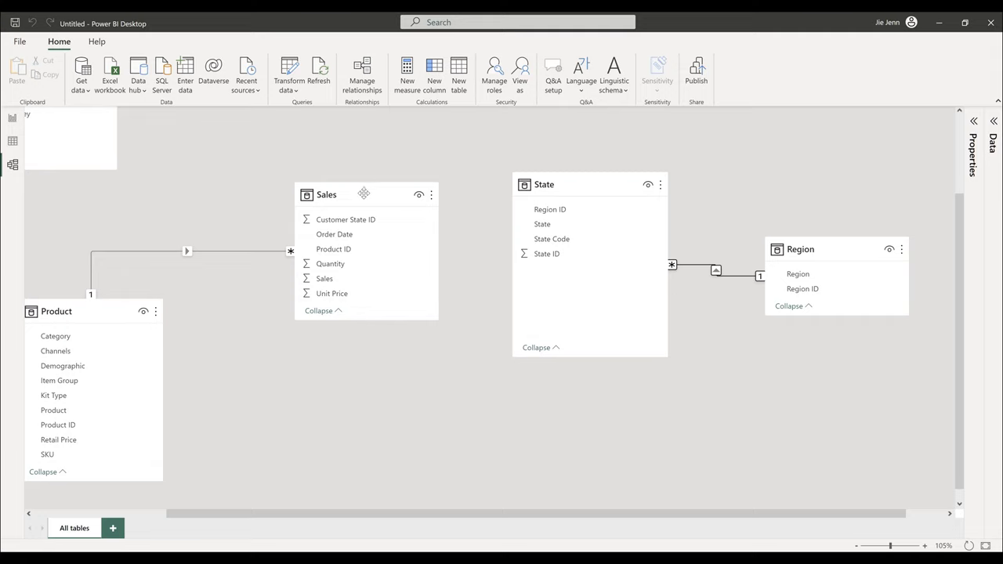
- Reposition and enlarge the Sales card, and relate its Customer State ID field to State ID in the State table
drag(303, 169, 314, 173)
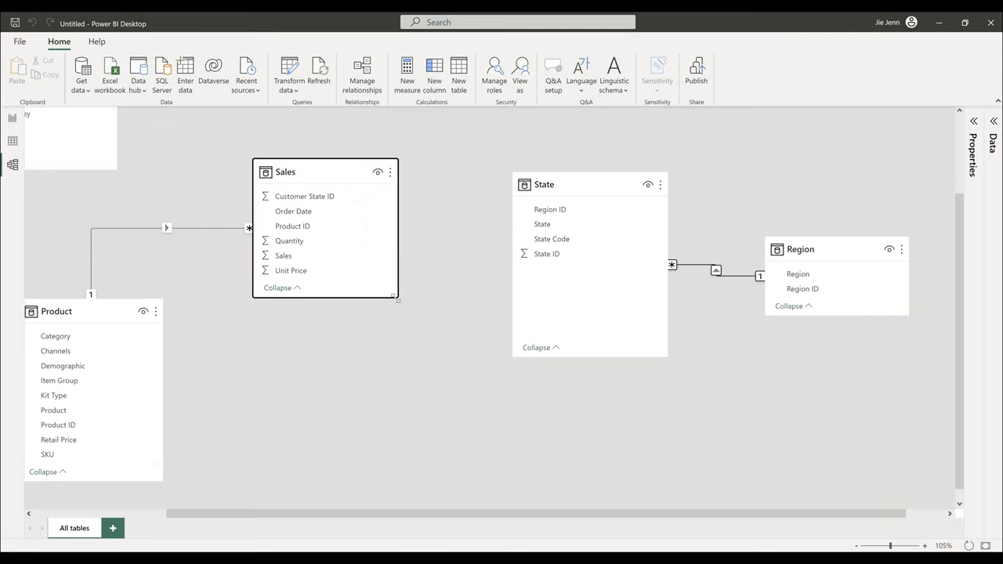
drag(396, 299, 410, 353)
drag(417, 423, 403, 345)
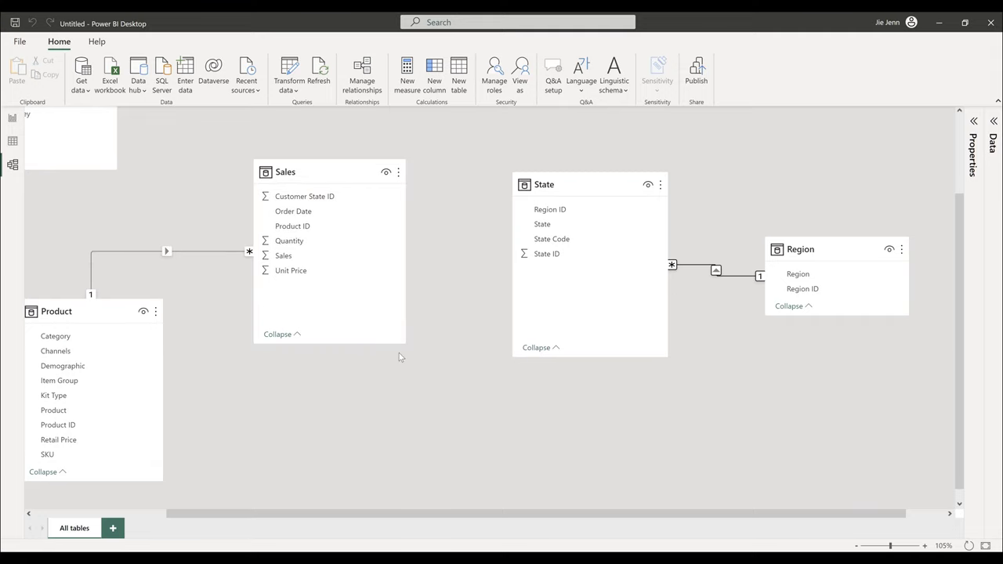
scroll(452, 261, up, 1)
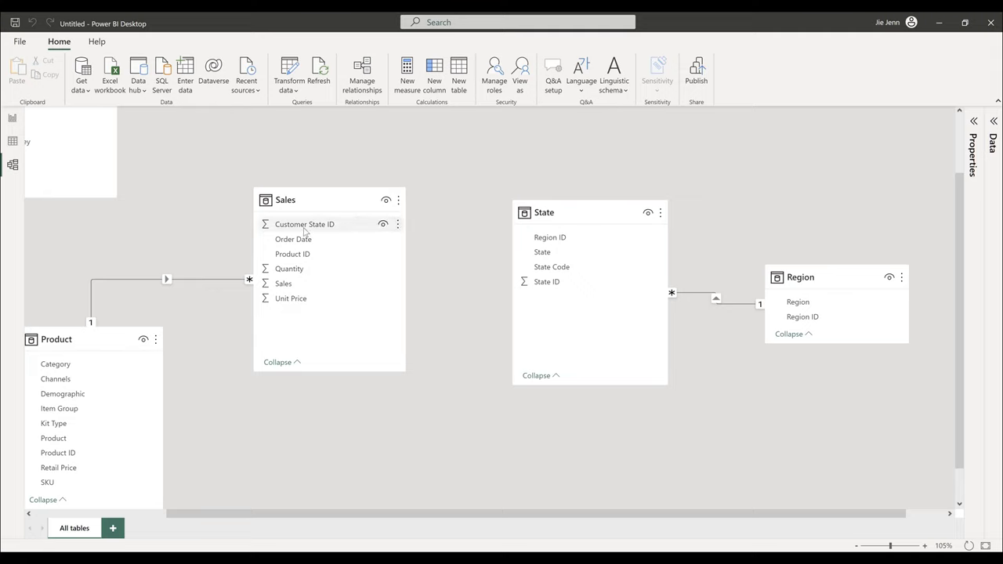
drag(301, 229, 572, 286)
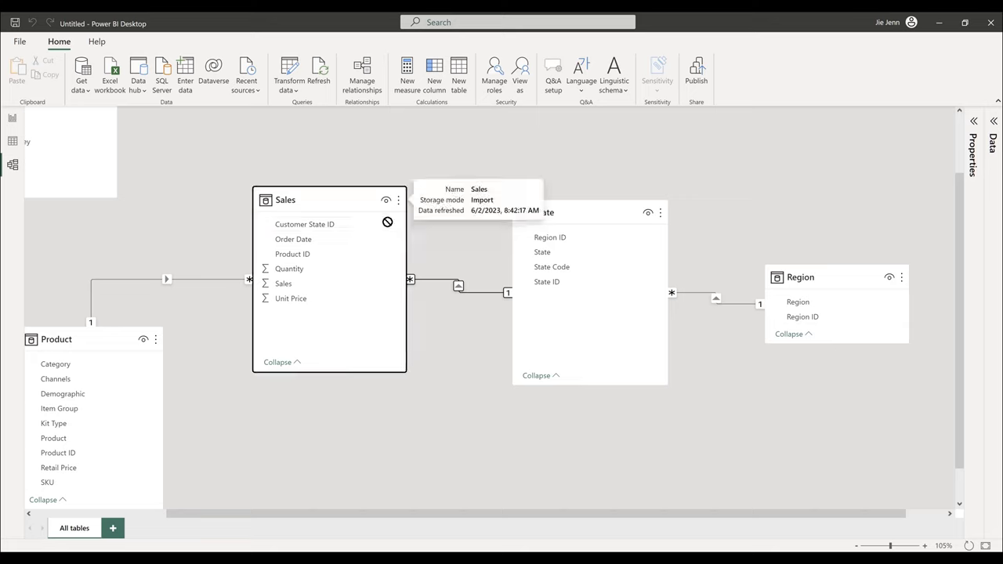
- Reset the diagram layout again to rearrange the related tables automatically
drag(368, 205, 425, 228)
click(968, 546)
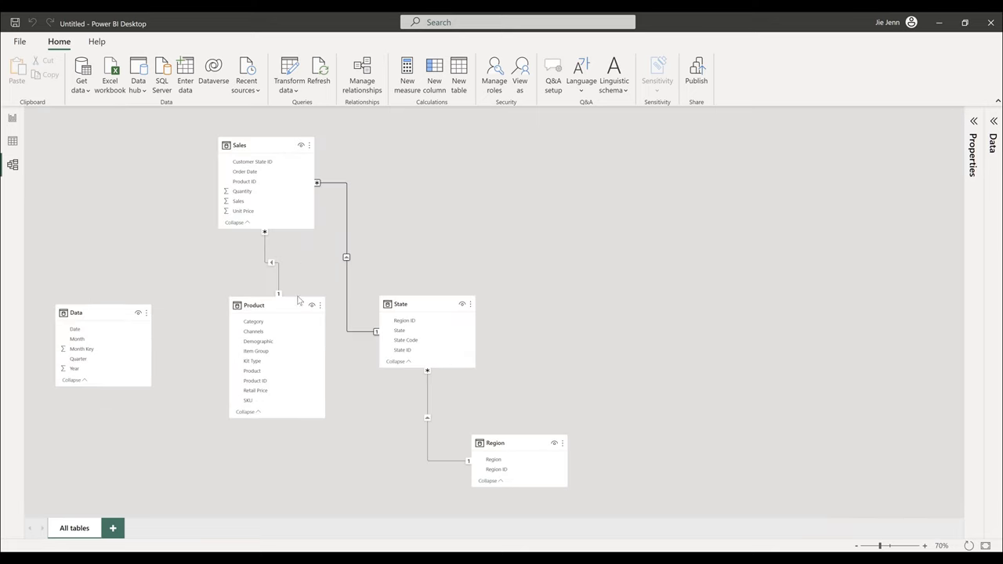
scroll(605, 304, up, 5)
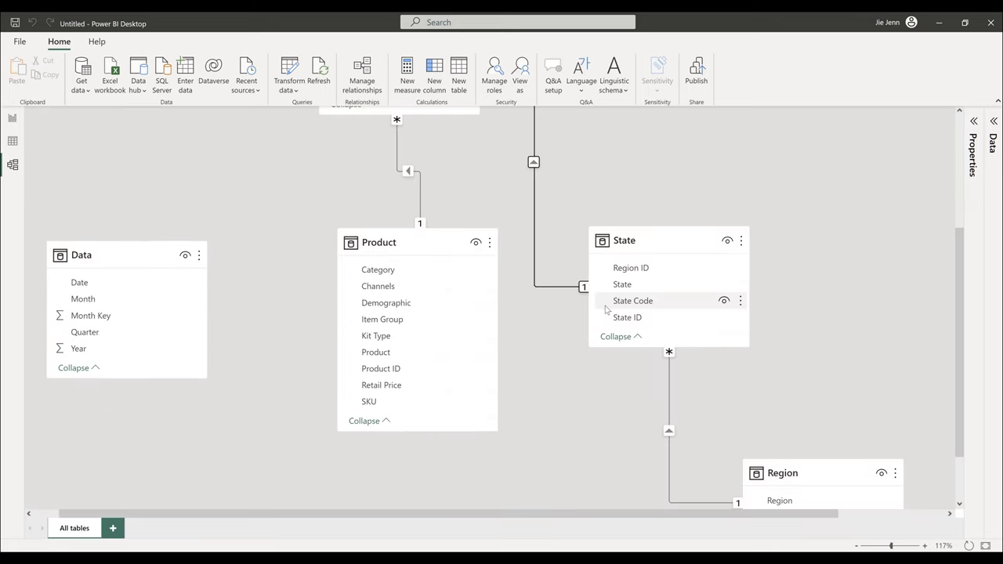
scroll(604, 304, down, 3)
scroll(252, 321, up, 1)
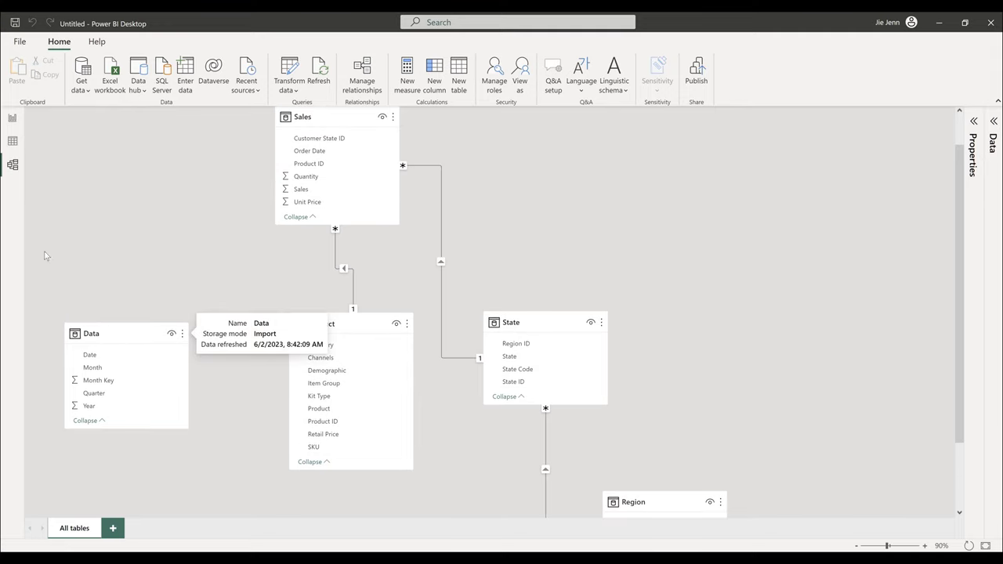
- Rename the Data table to Date in the data view and return to the model diagram
click(10, 145)
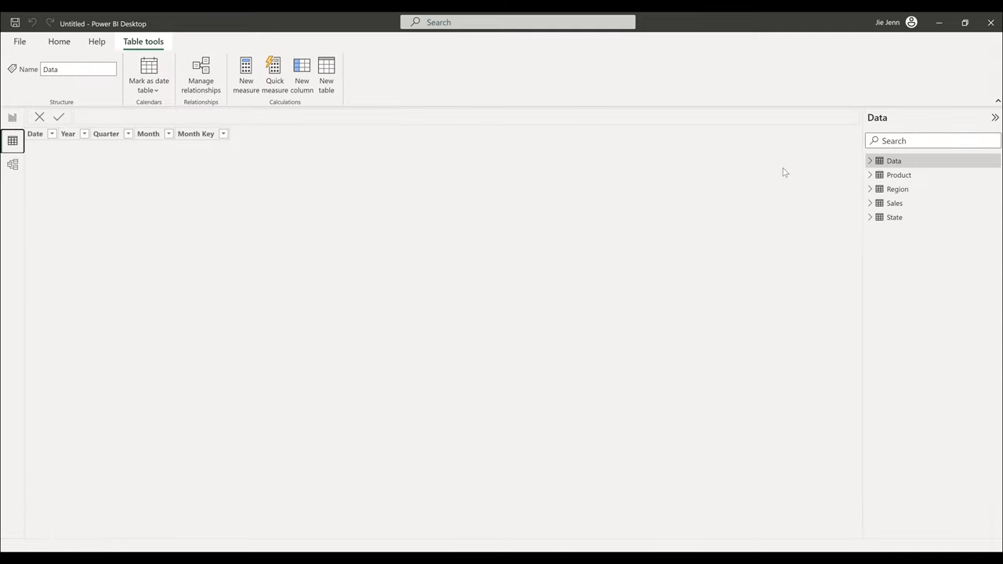
double_click(896, 162)
text(Date)
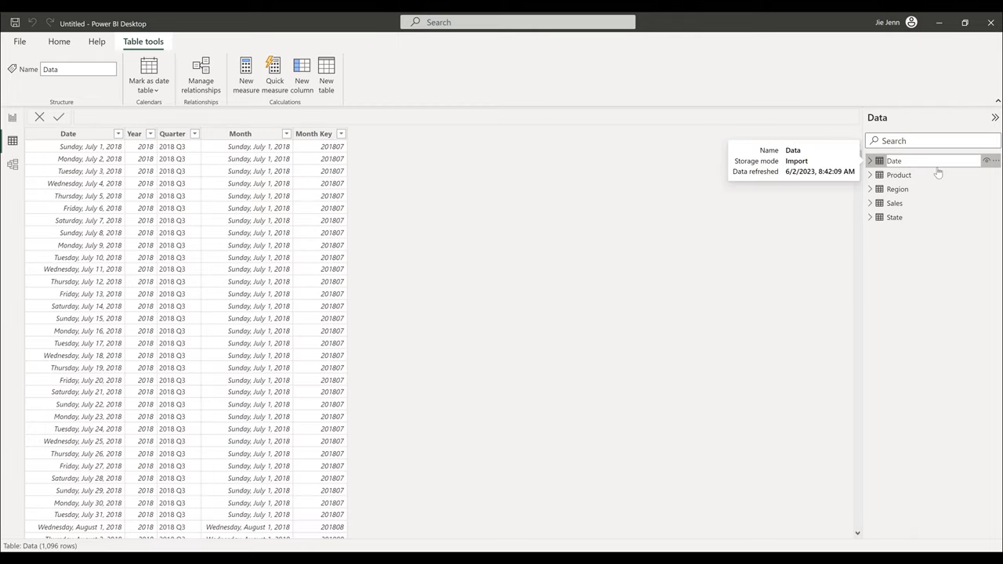
key(Return)
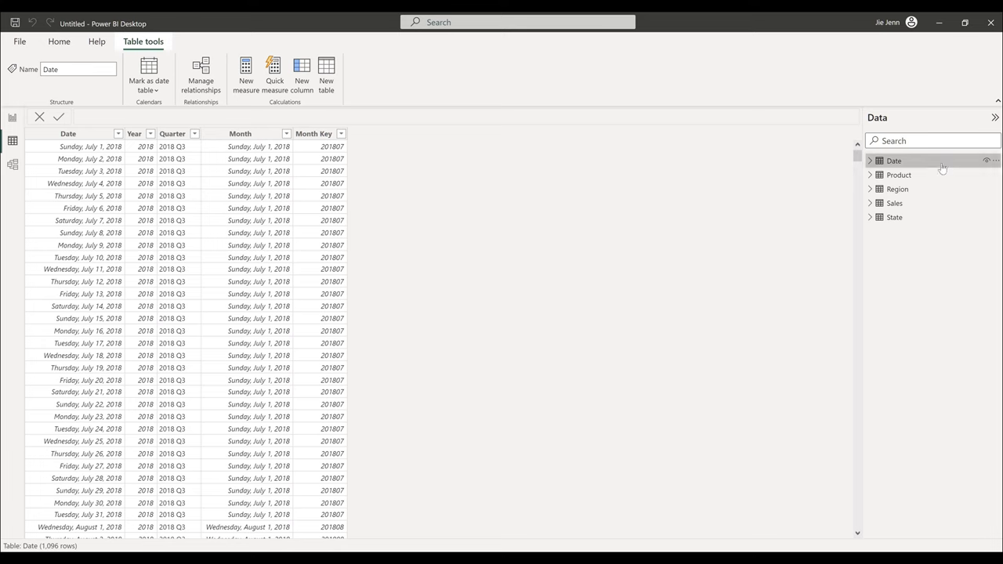
click(12, 164)
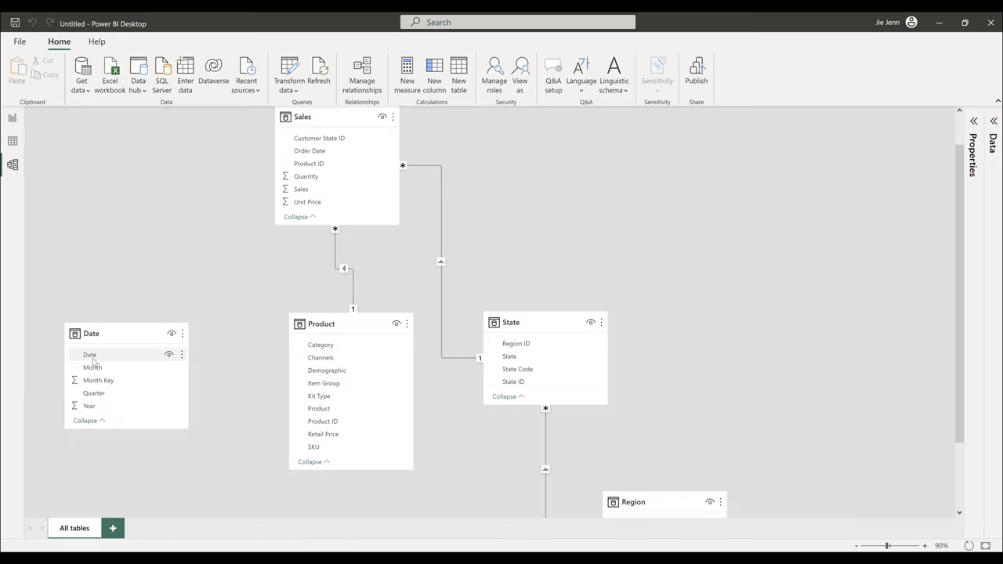
- Relate the Date field of the Date table to Order Date in Sales, and move the Date and State cards up
drag(92, 359, 342, 151)
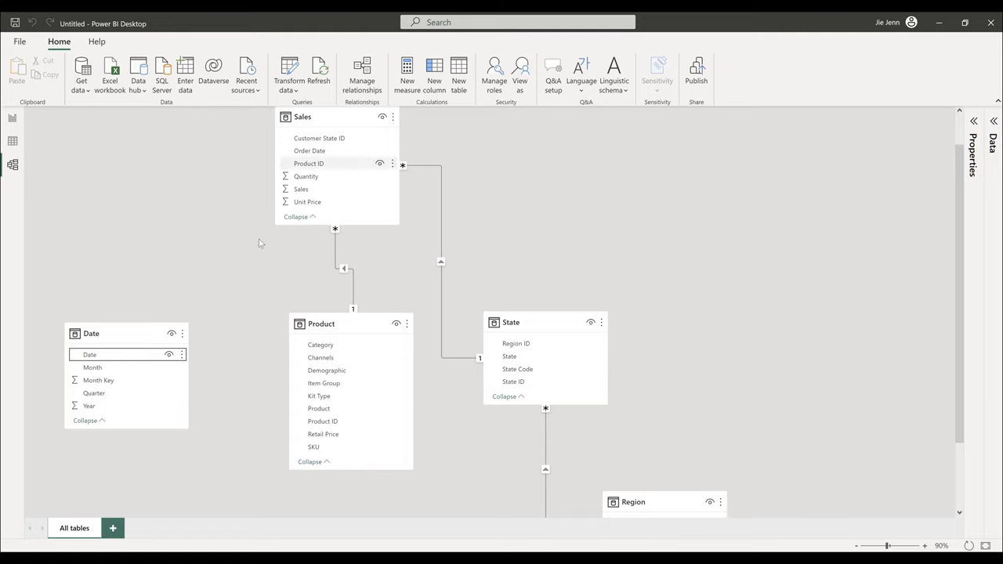
scroll(649, 291, up, 3)
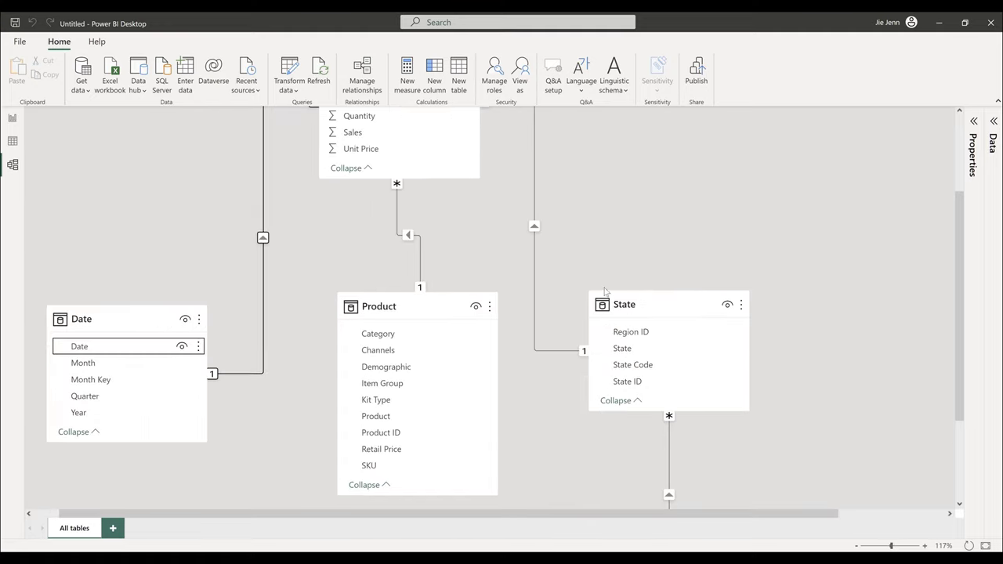
click(154, 318)
drag(151, 216, 146, 182)
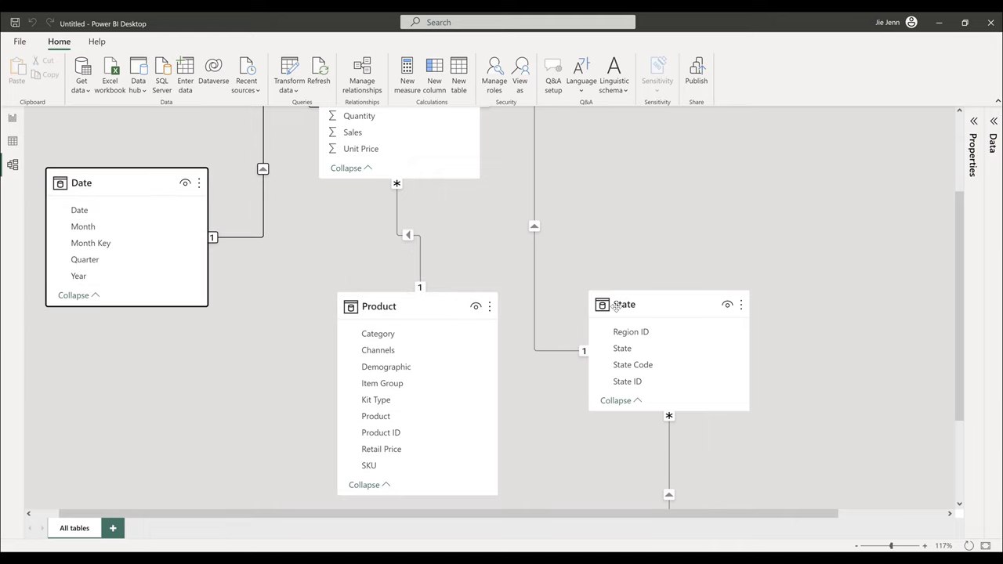
mouse_move(616, 306)
drag(653, 306, 700, 193)
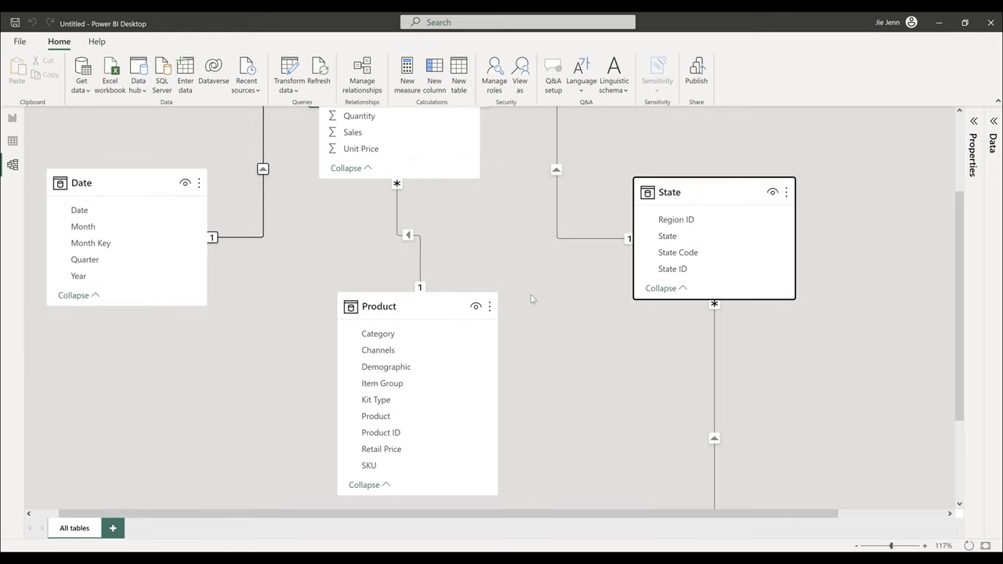
- Arrange the Product card beside Sales and the Date card beneath Product in the model diagram
scroll(426, 334, up, 3)
scroll(341, 306, down, 3)
scroll(345, 312, up, 3)
drag(361, 424, 109, 156)
drag(152, 401, 170, 476)
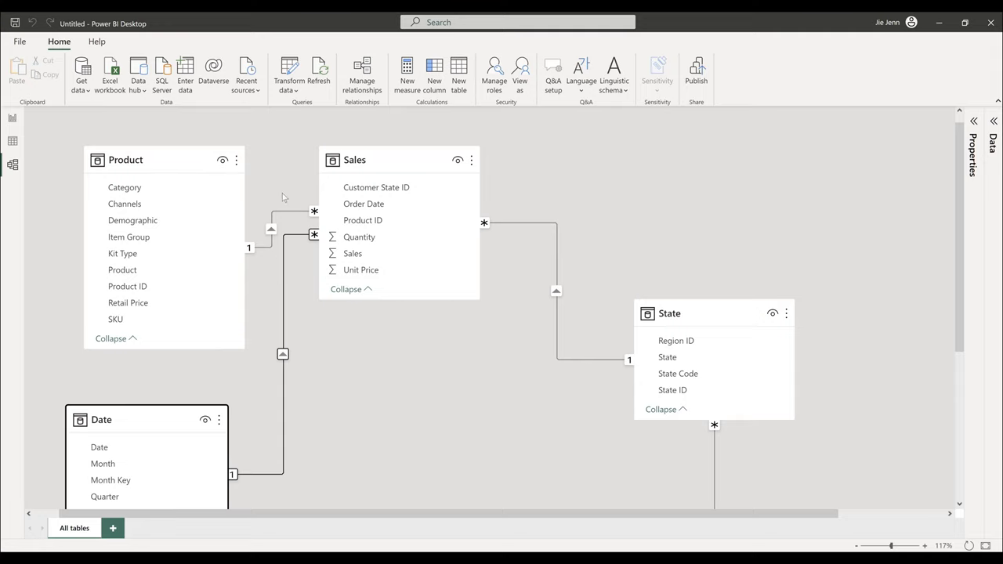
scroll(66, 197, down, 1)
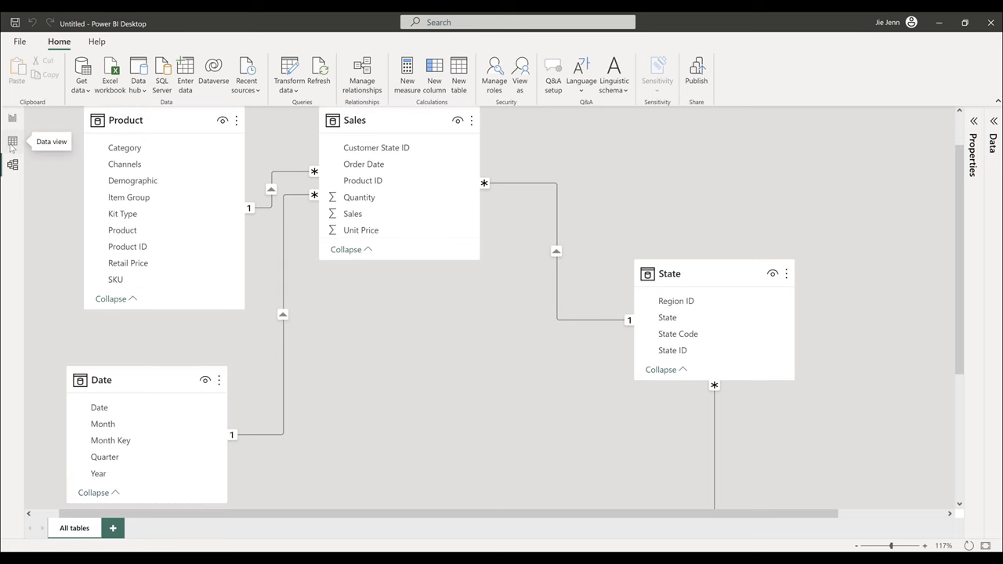
- Examine the data types of Customer State ID and Product ID in Sales, and of State ID and Region ID in State
click(13, 142)
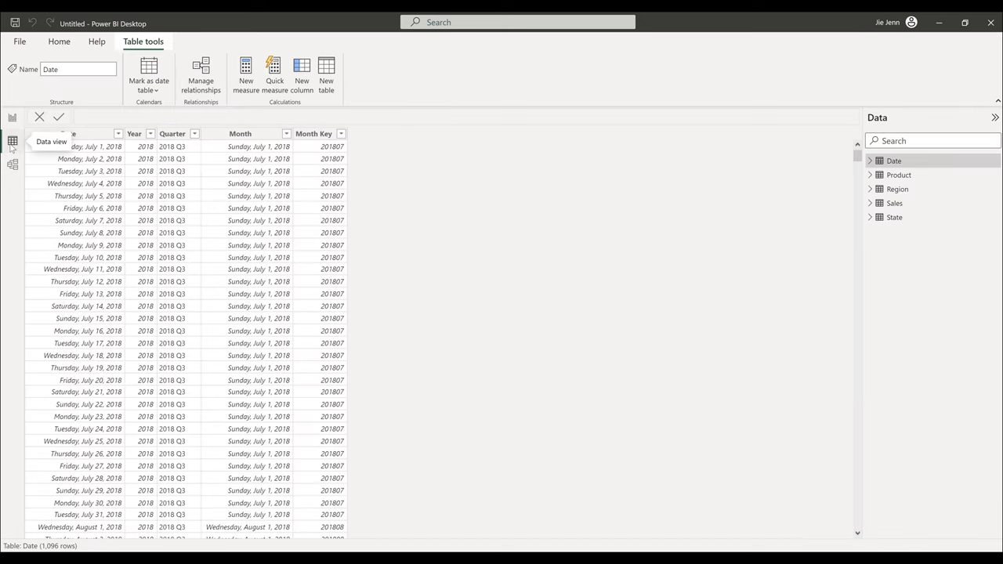
click(891, 205)
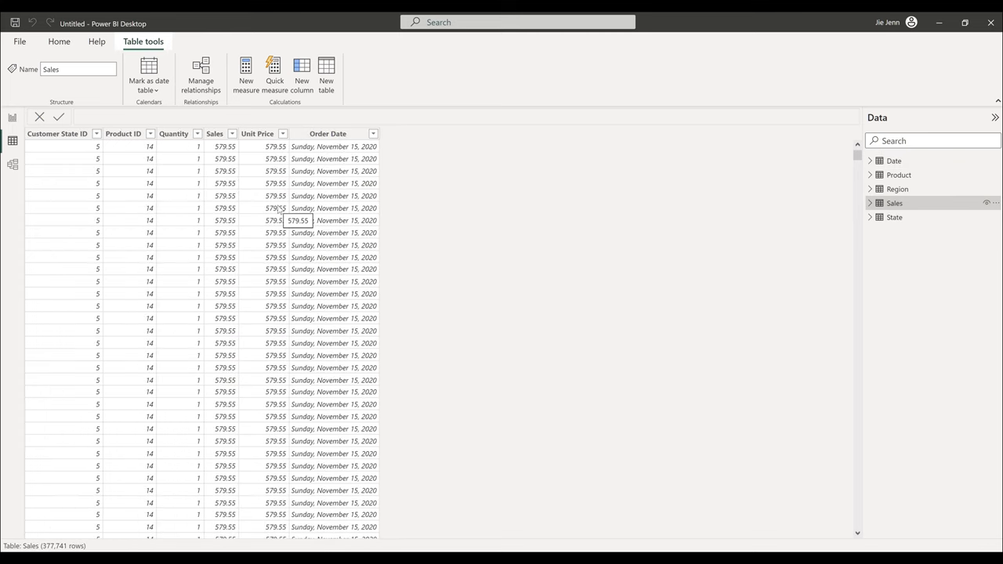
click(49, 135)
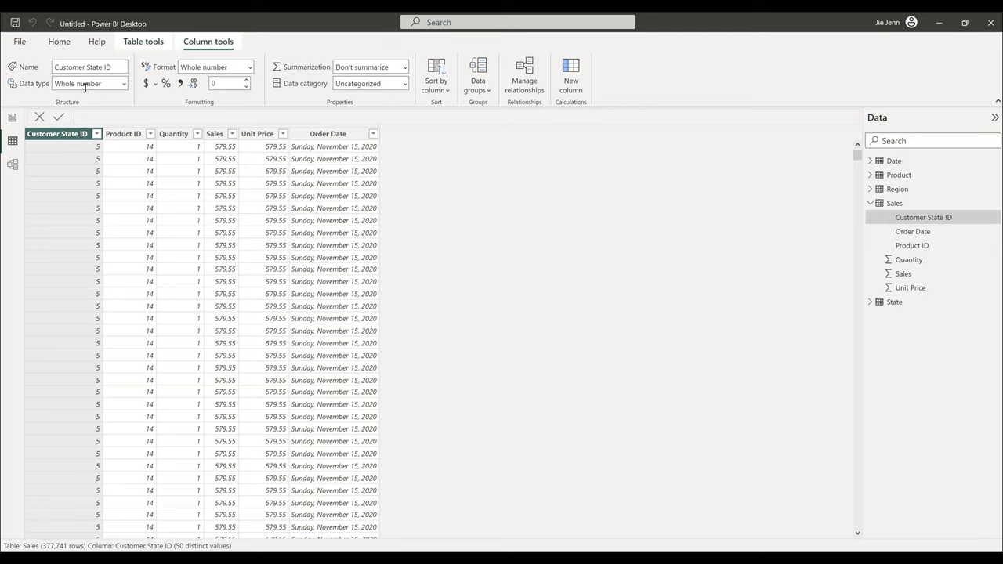
click(123, 134)
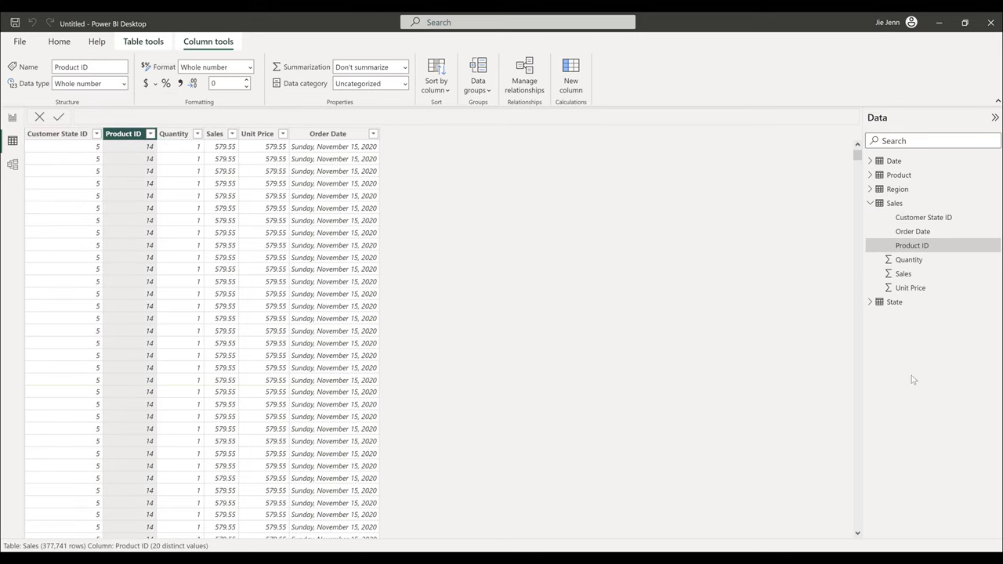
click(901, 303)
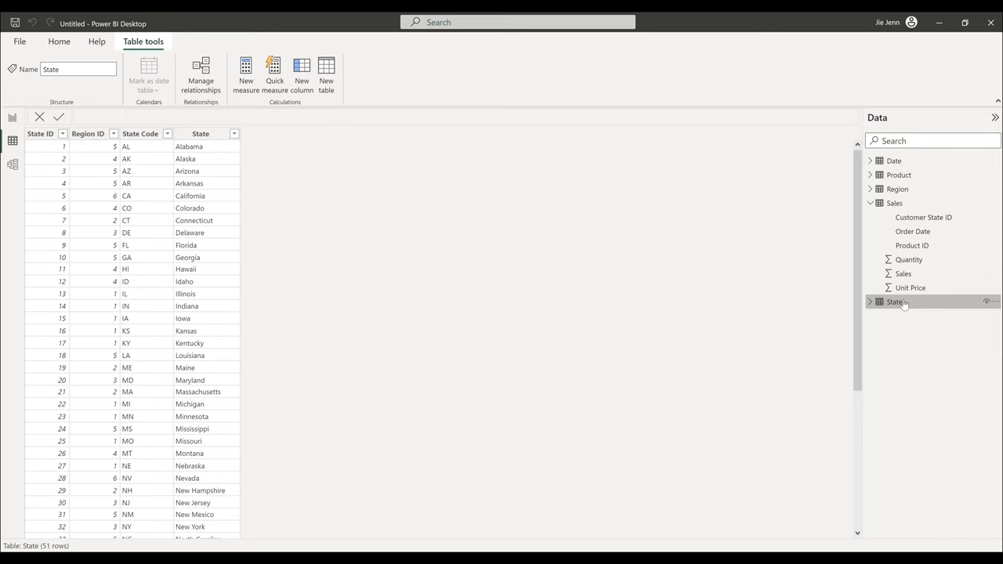
click(47, 136)
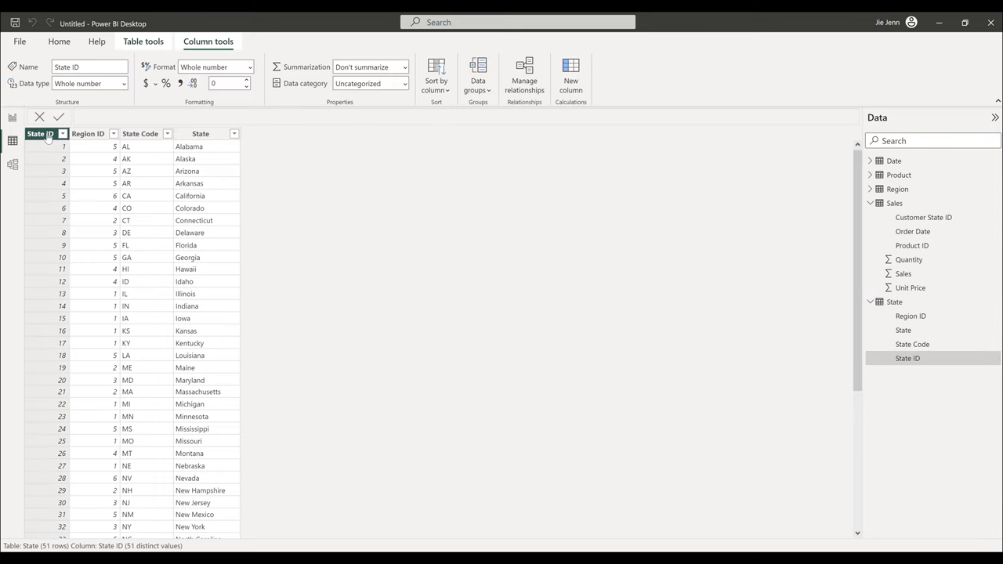
click(86, 134)
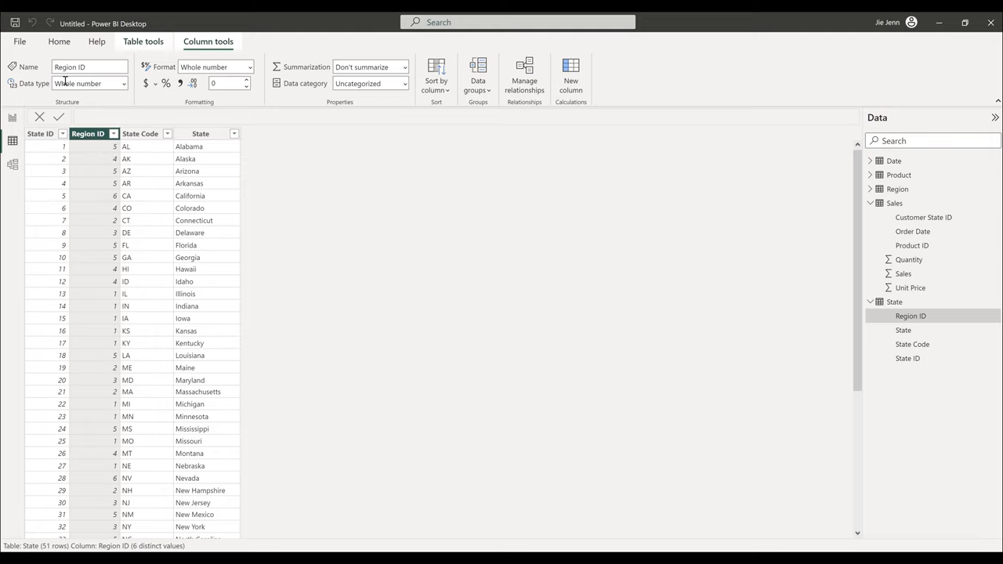
- Open the Power Query Editor and change Month Key in the Date query to Text, replacing the current conversion
click(60, 43)
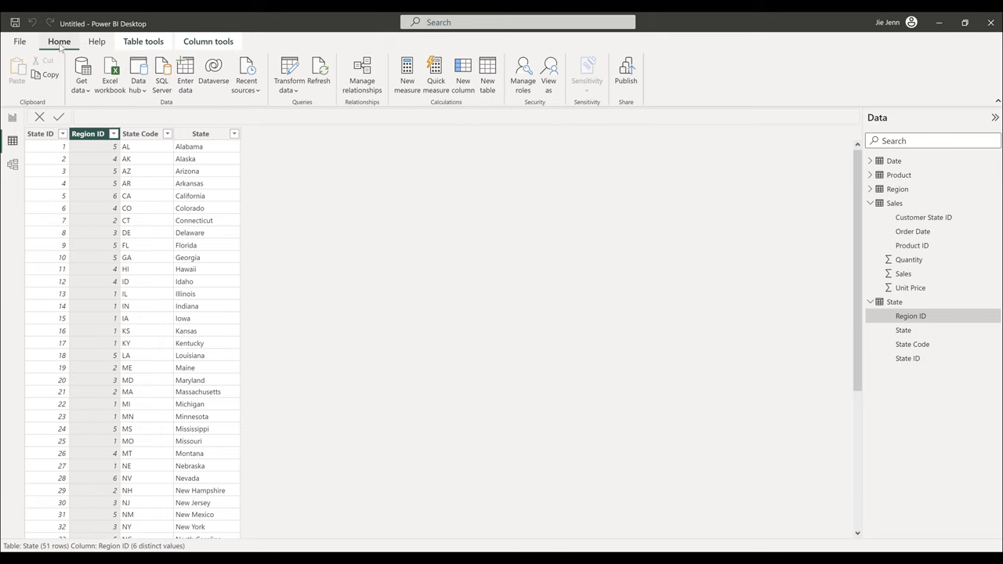
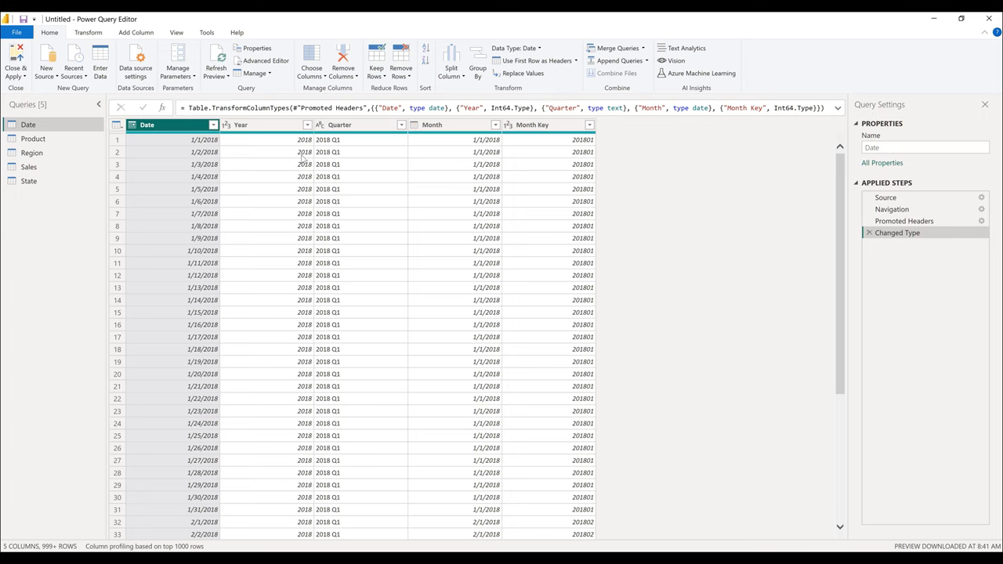
click(532, 127)
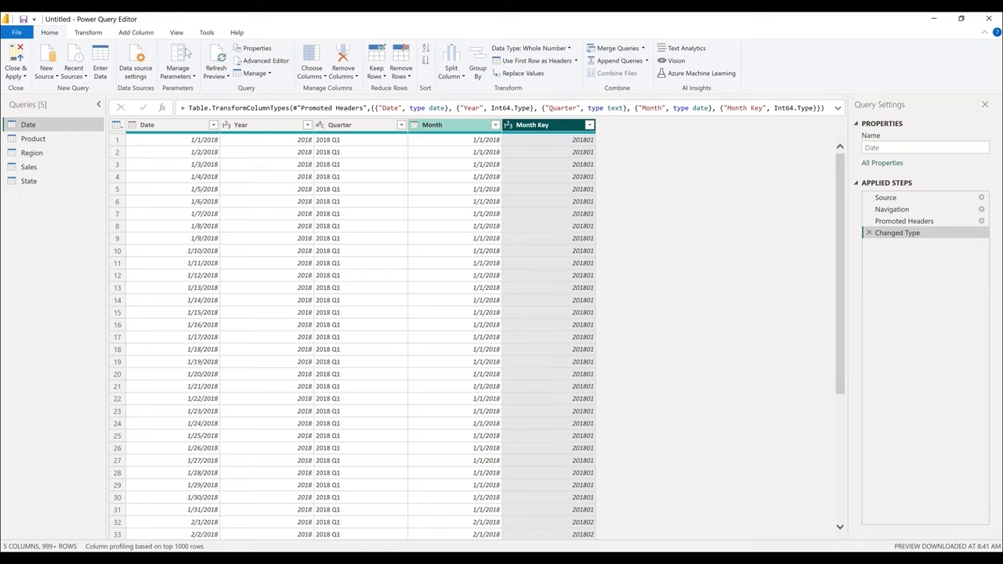
click(93, 35)
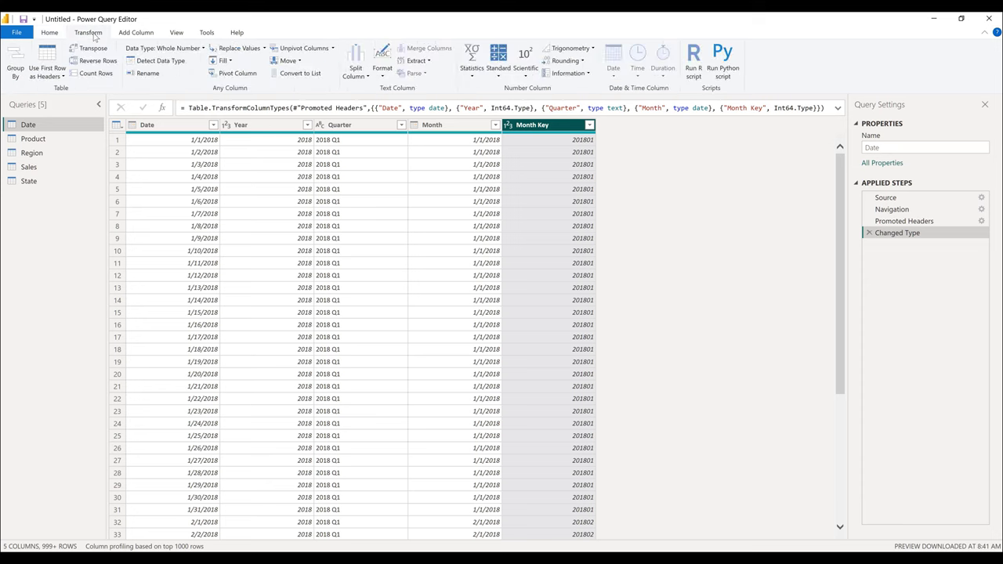
click(192, 53)
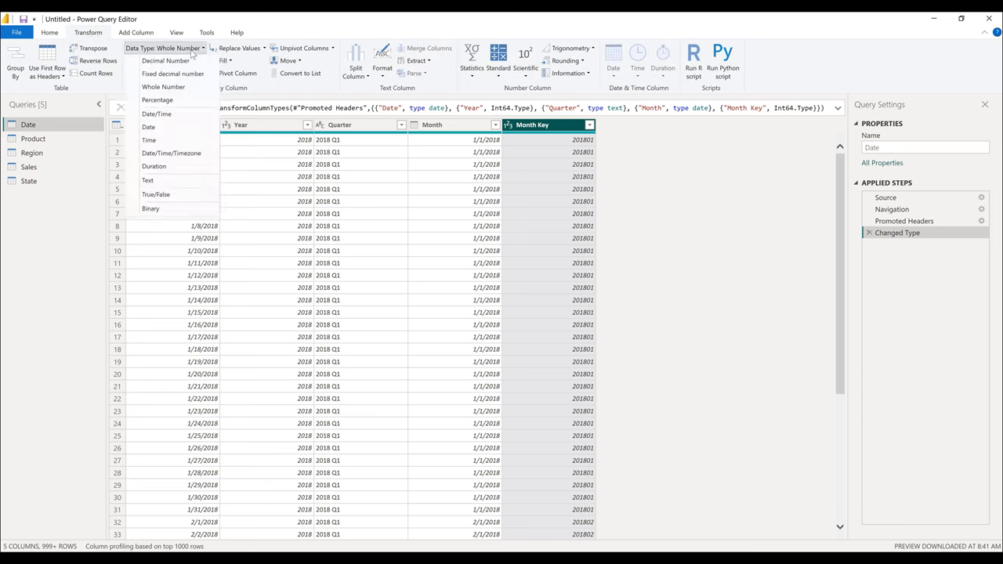
click(177, 187)
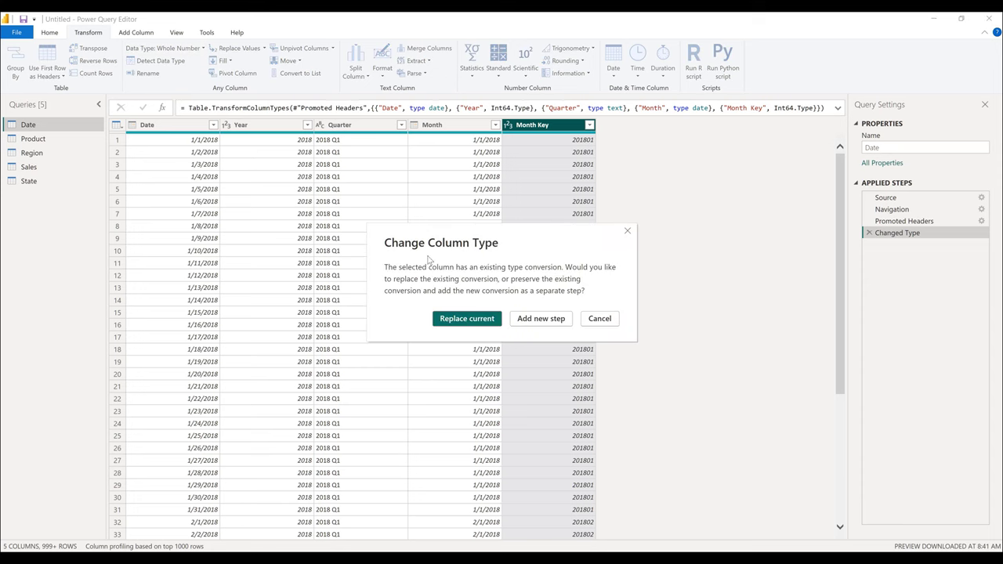
click(468, 319)
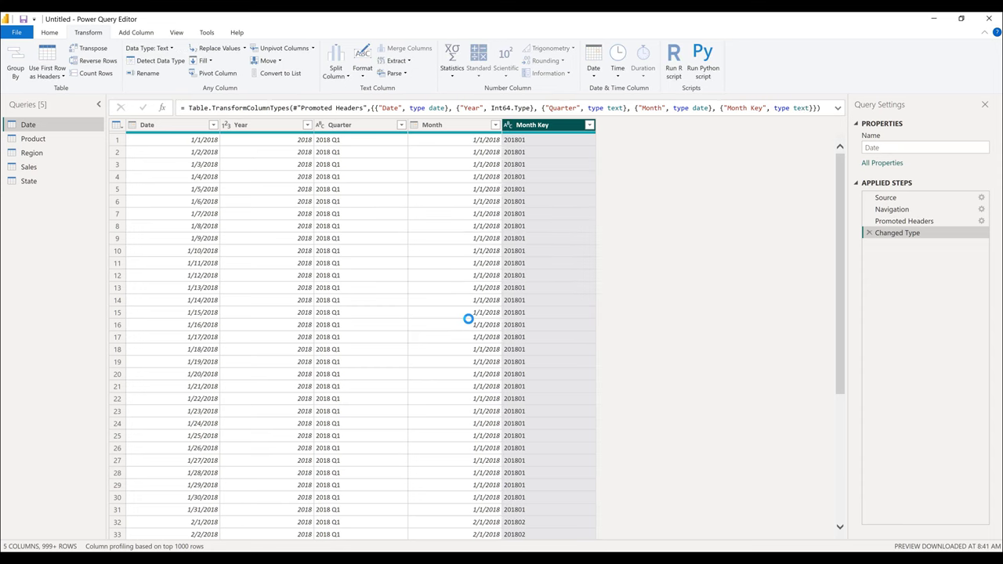
- Change the Product ID and Channels columns of the Product query to Text, replacing the current conversion
click(33, 140)
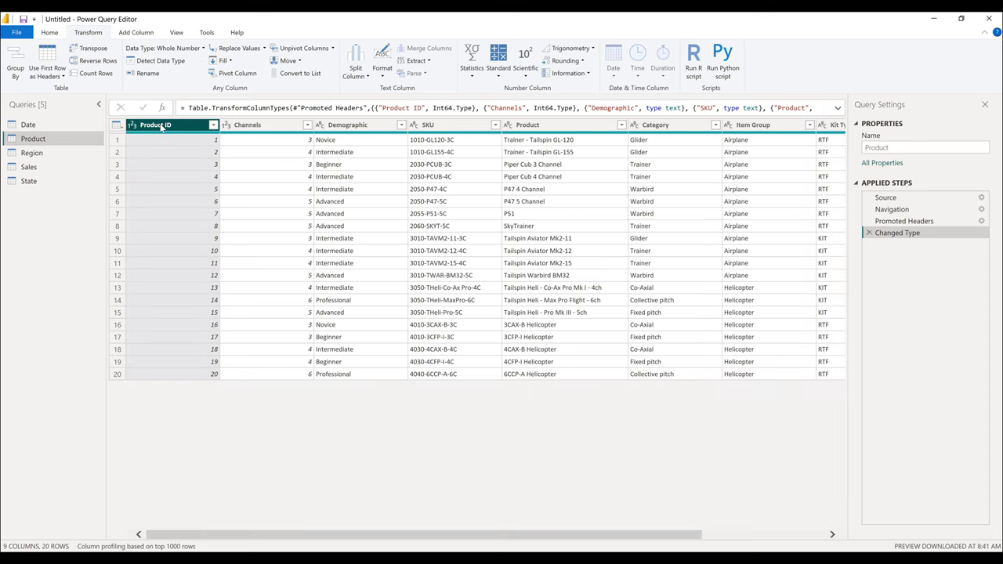
ctrl+click(282, 129)
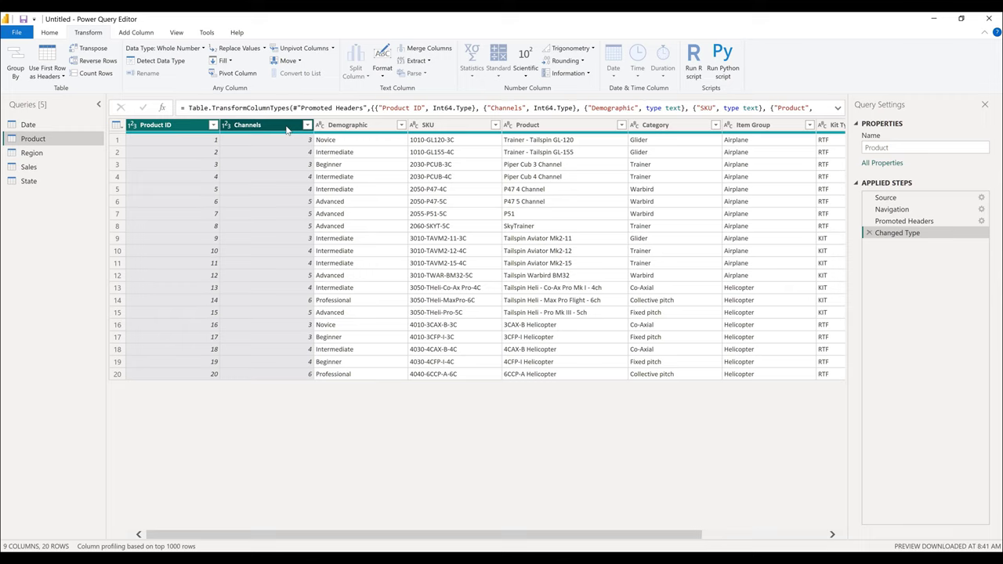
click(196, 49)
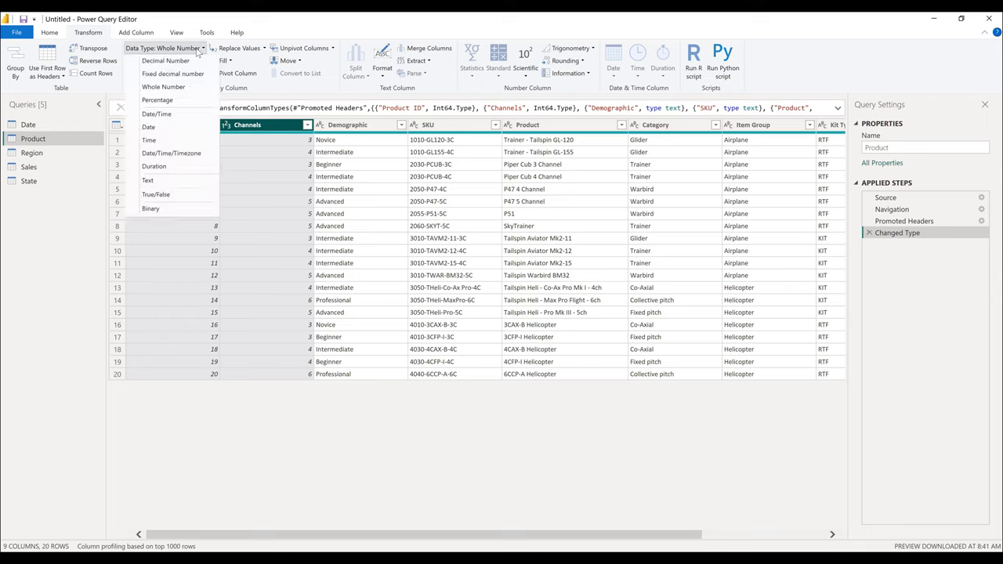
click(154, 181)
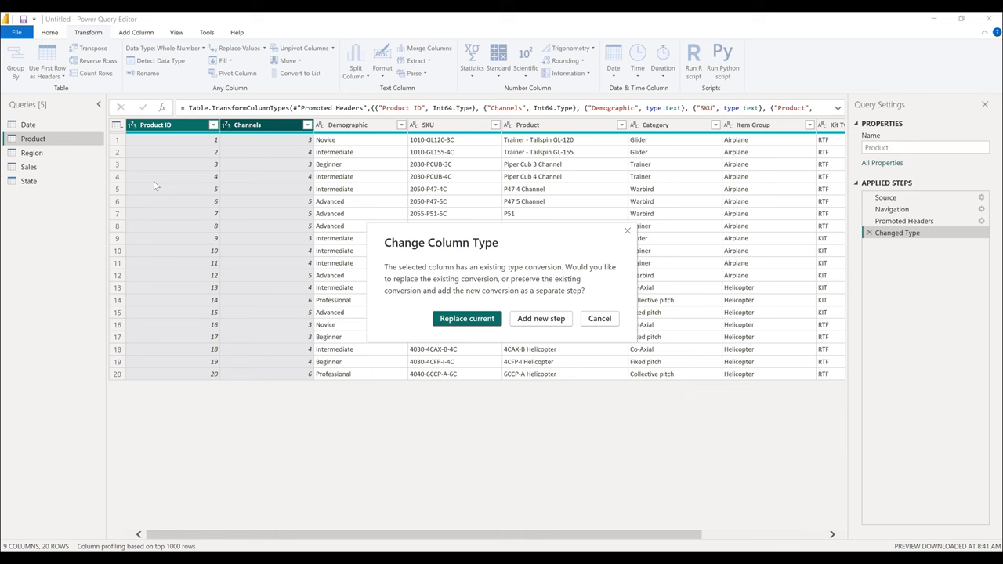
click(467, 324)
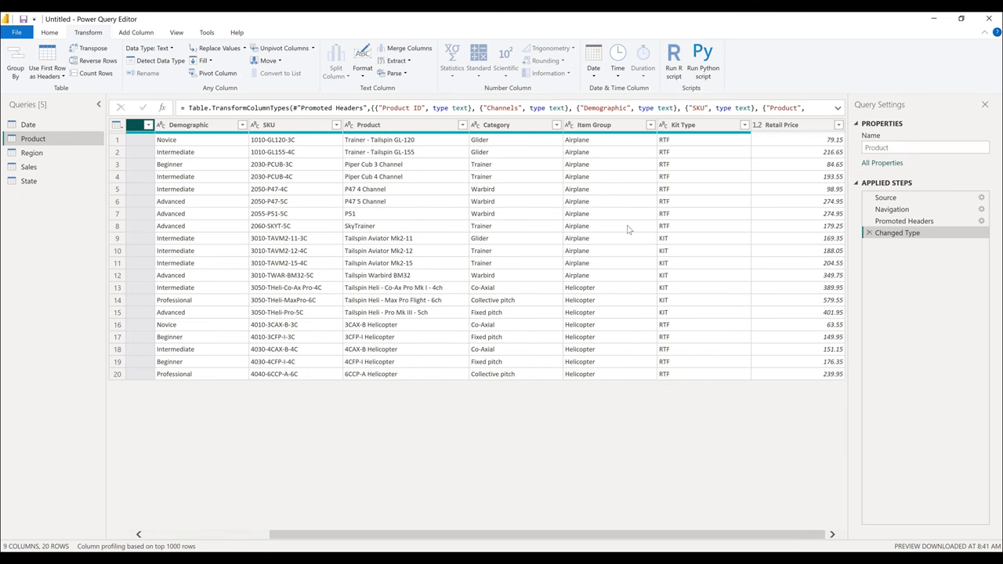
- Change Region ID in the Region query, and Customer State ID and Product ID in the Sales query, to Text
click(32, 154)
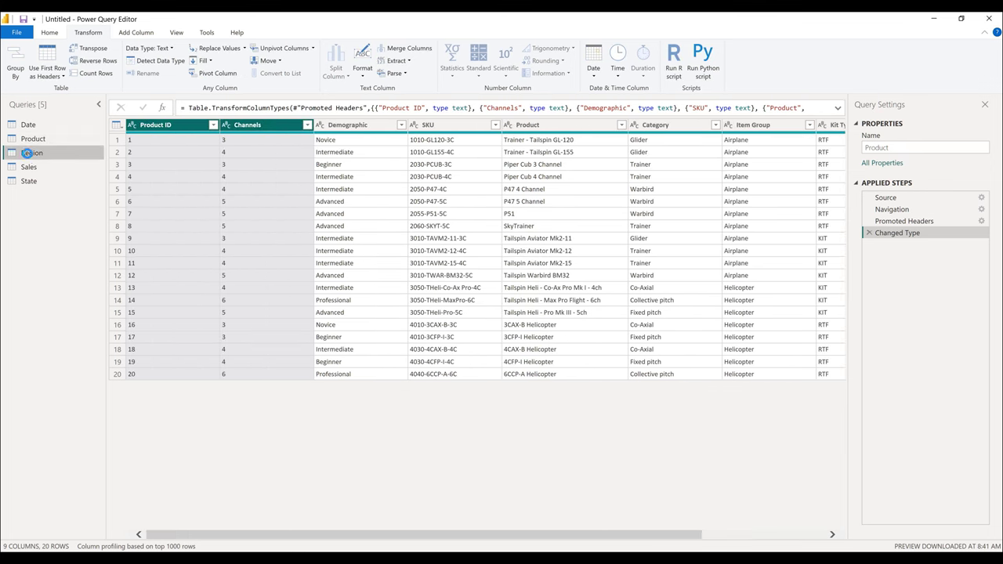
click(162, 48)
click(29, 167)
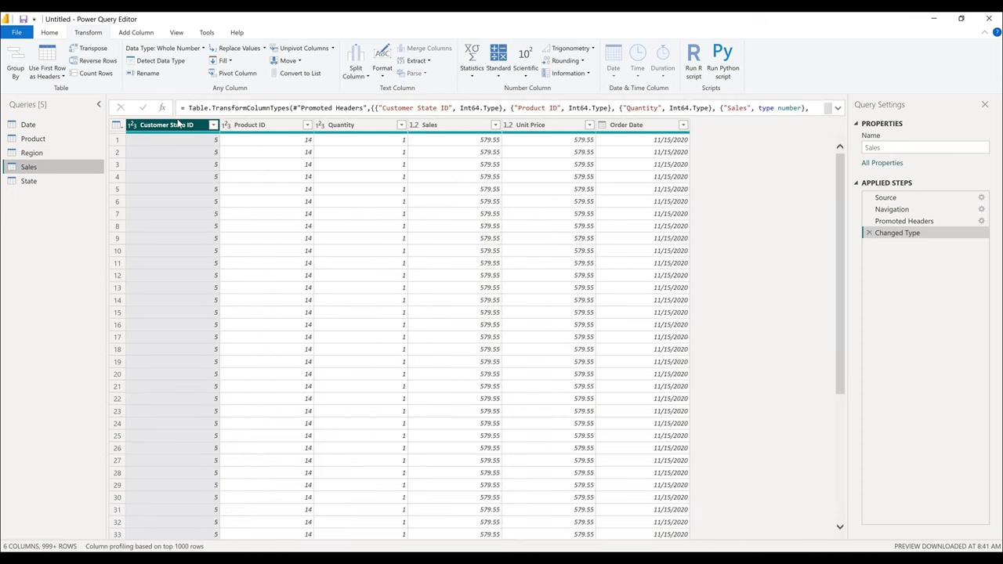
- Change the State ID and Region ID columns of the State query to Text, replacing the current conversion
click(32, 181)
click(163, 48)
click(148, 202)
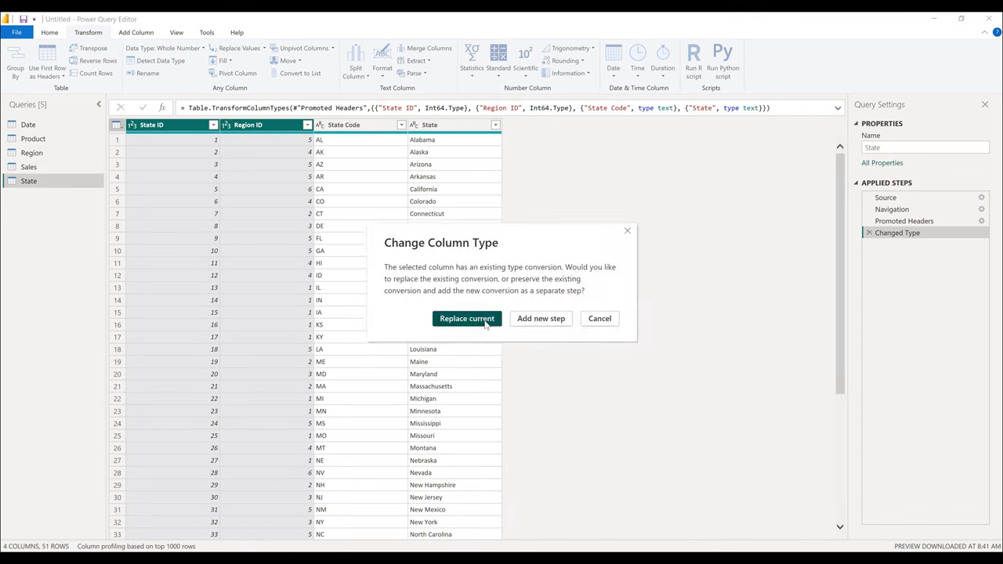
click(466, 318)
click(279, 238)
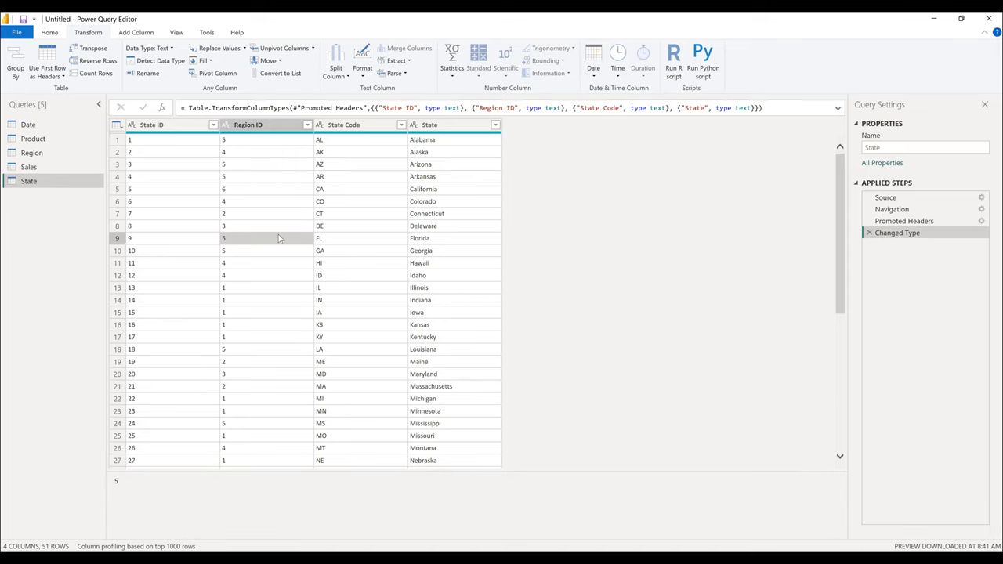
- Apply the query changes, close the Power Query Editor, and check the data type of Region ID in the State table
click(51, 35)
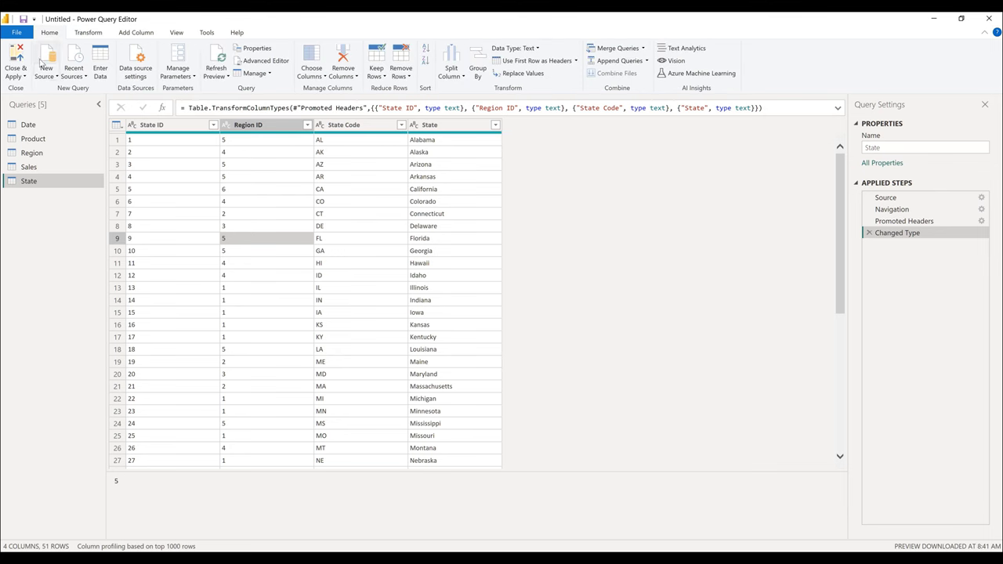
click(16, 59)
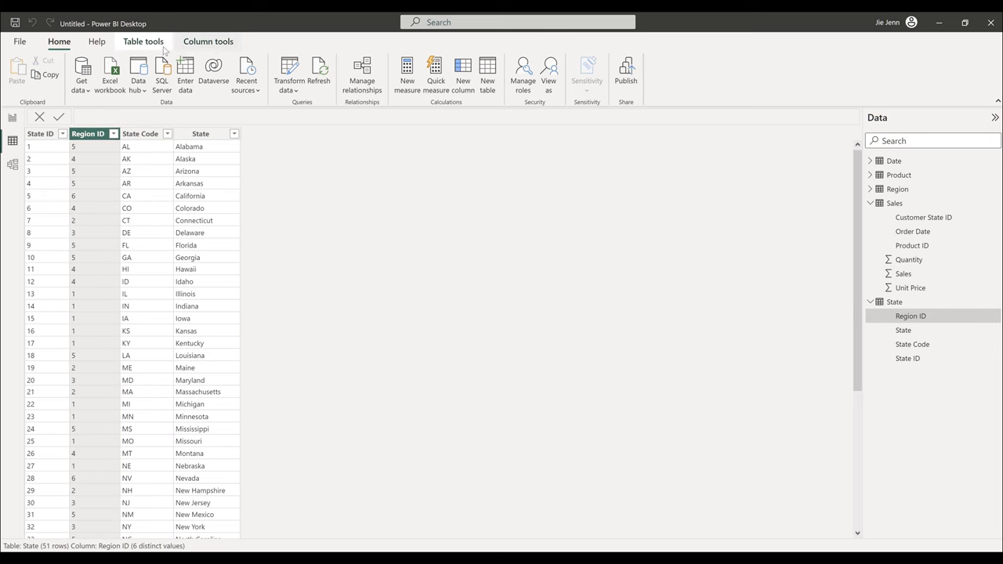
click(207, 41)
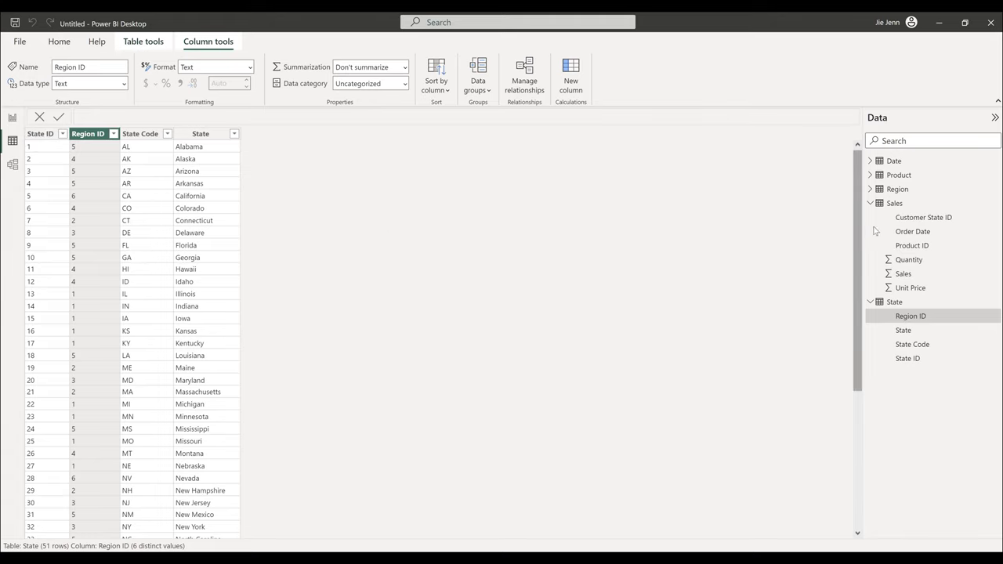
- Expand the tables' field lists and hide the Date and Month Key columns of the Date table
click(890, 209)
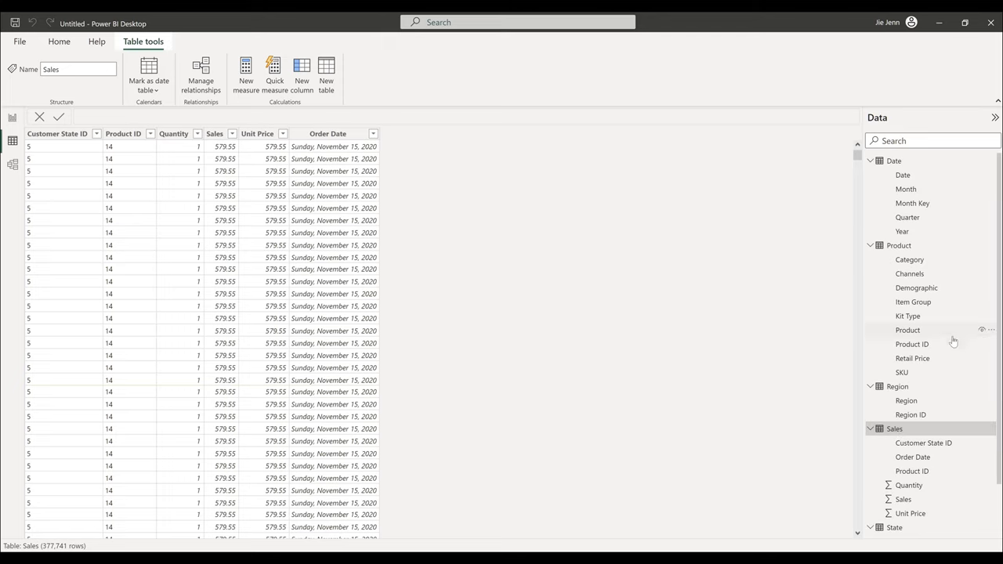
click(982, 176)
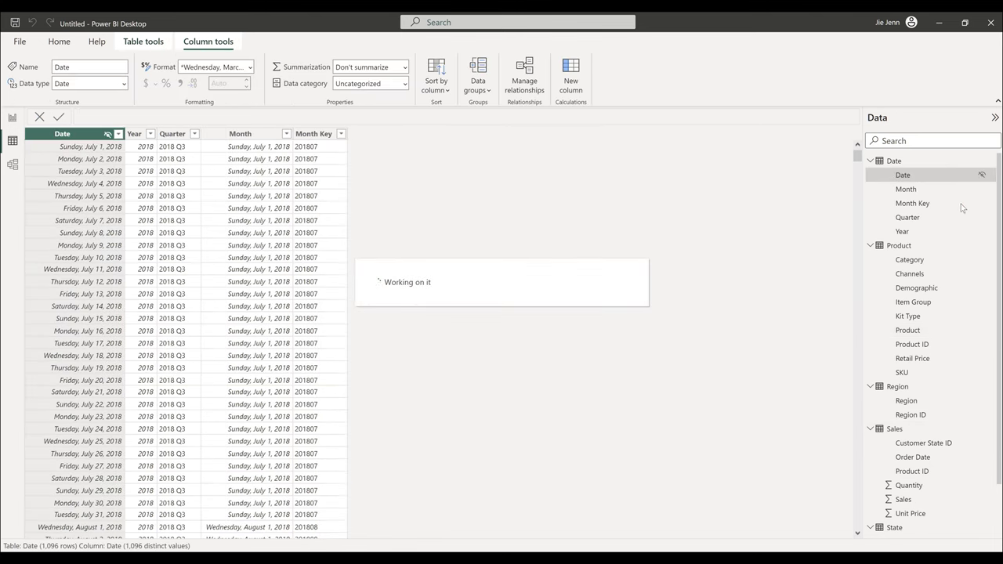
click(982, 204)
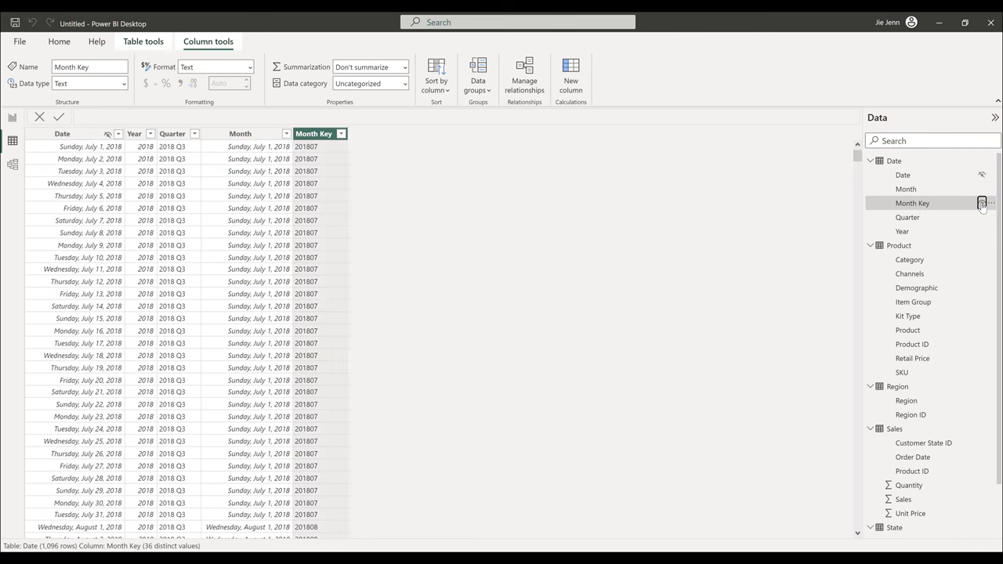
- Hide the remaining ID columns: Product ID in Product, Region ID in Region, Customer State ID and Product ID in Sales, Region ID and State ID in State
click(981, 343)
click(982, 415)
scroll(982, 399, down, 1)
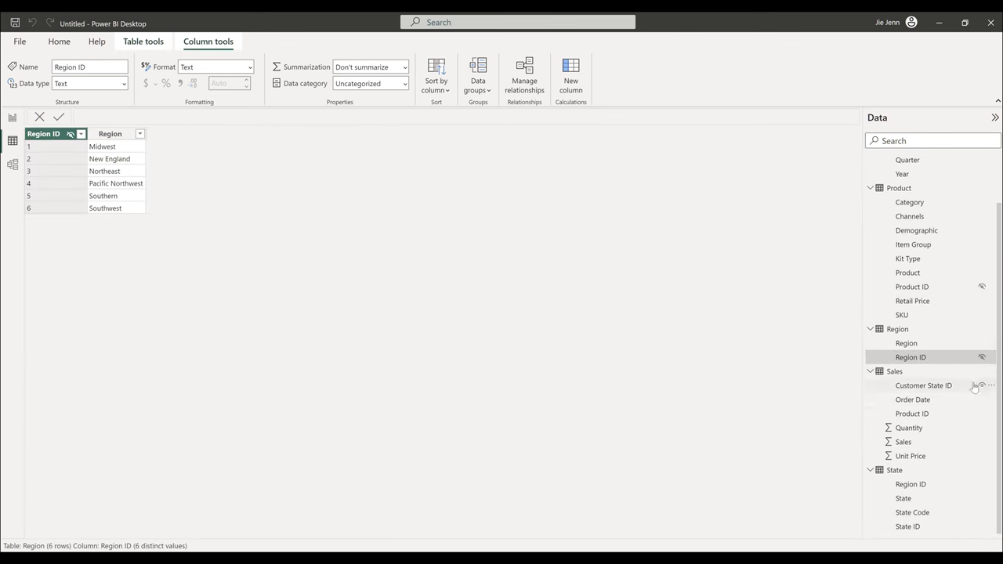
click(982, 385)
click(982, 413)
click(982, 484)
click(982, 526)
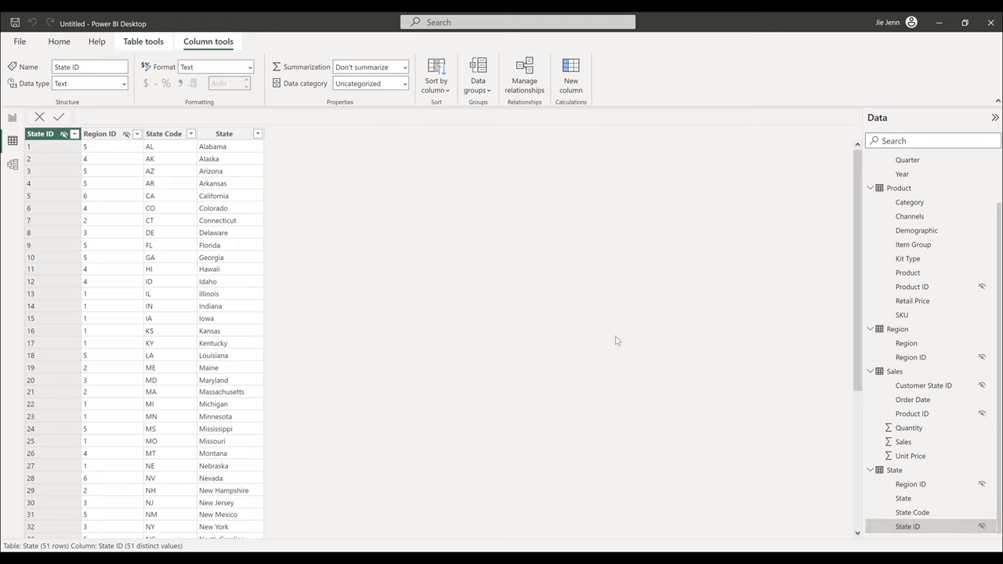
- Return to the report page and insert the image JJ Power BI Logo.png
click(13, 118)
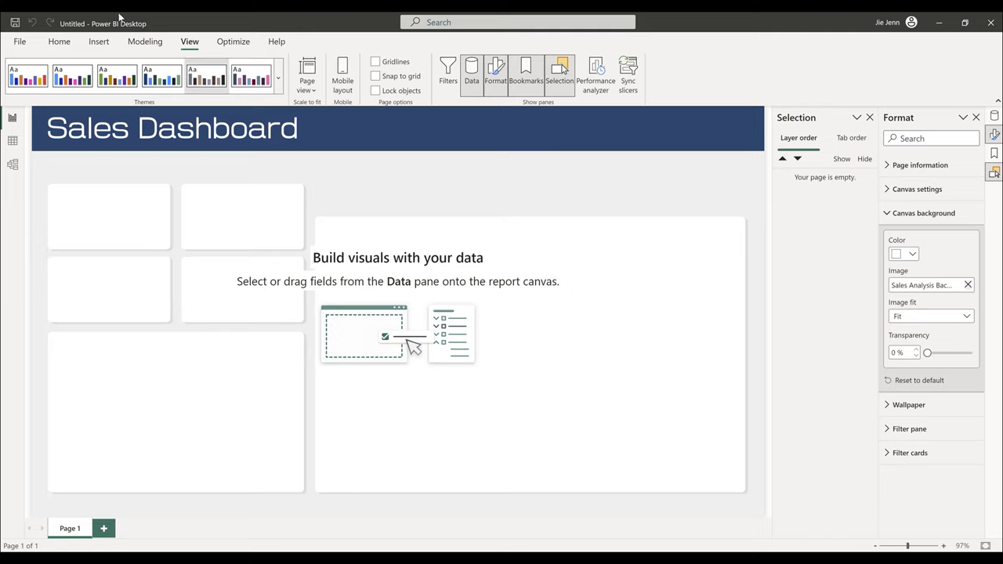
click(100, 48)
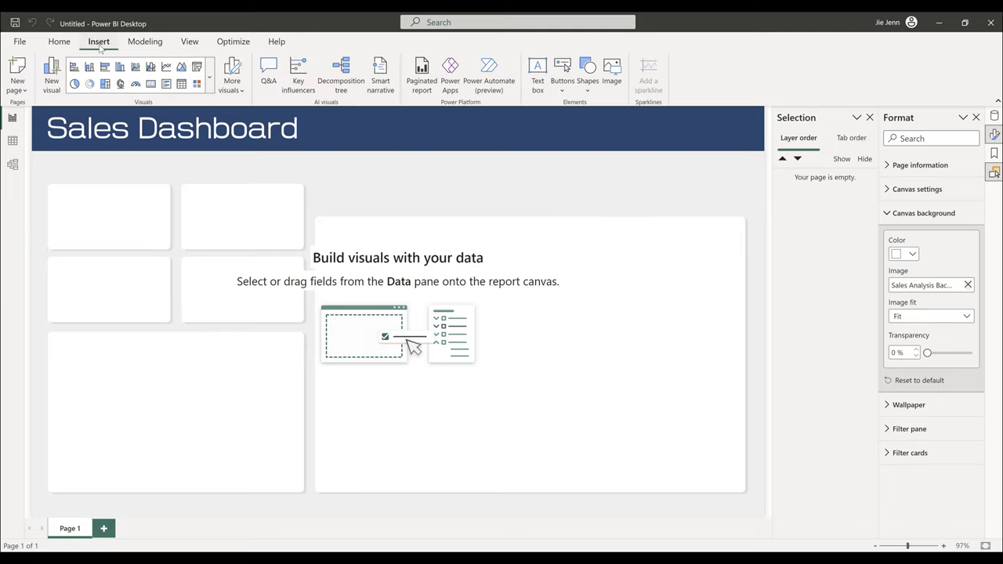
click(612, 72)
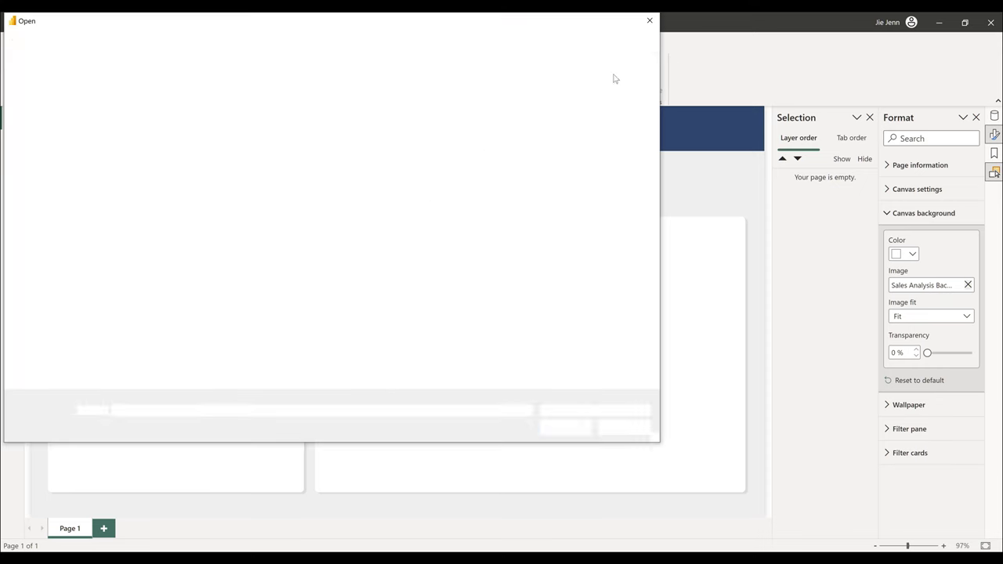
click(308, 112)
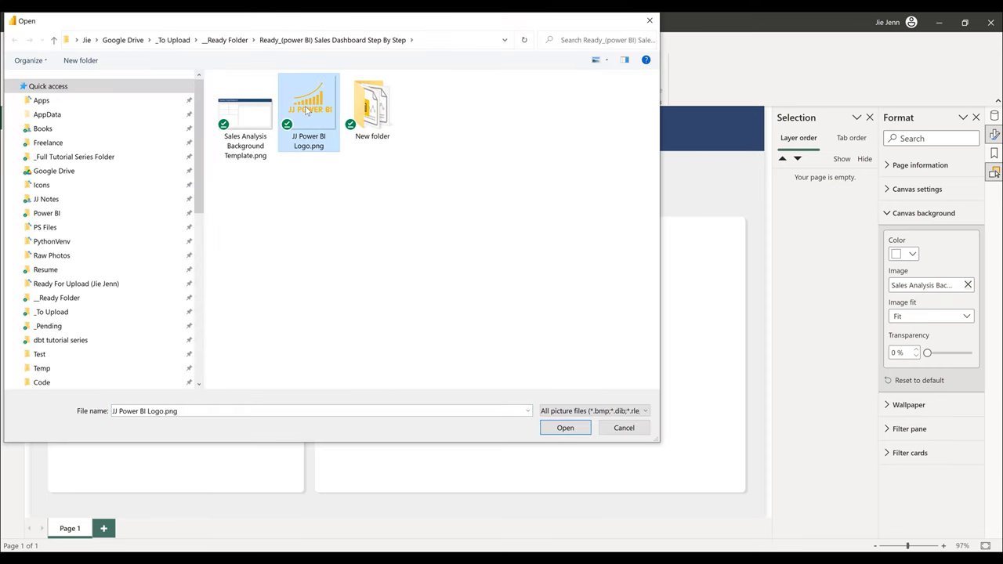
double_click(307, 112)
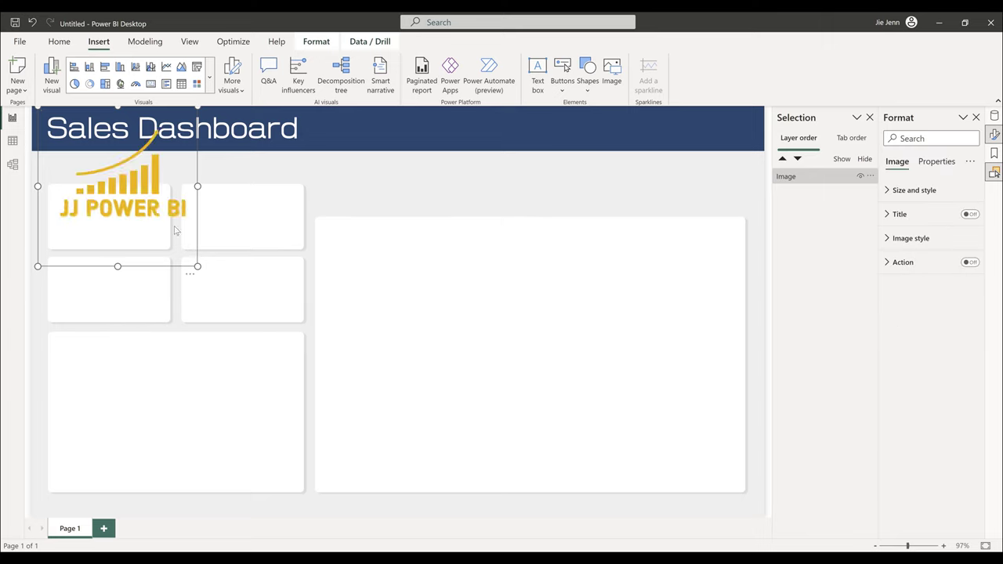
- Unlock the logo's aspect ratio, shrink it to about 102 wide by 100 high, and place it at the right end of the header banner
drag(148, 212, 563, 232)
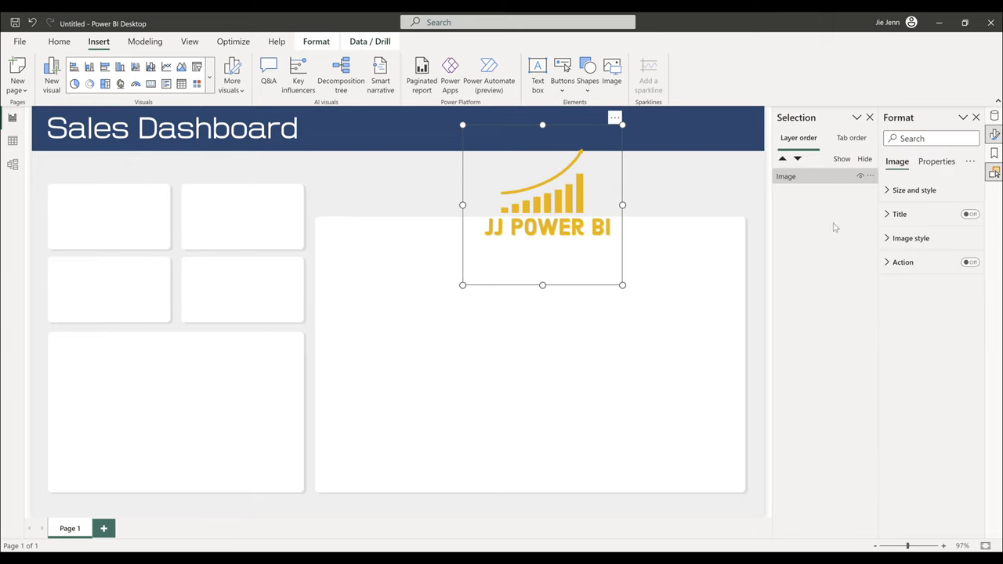
click(910, 191)
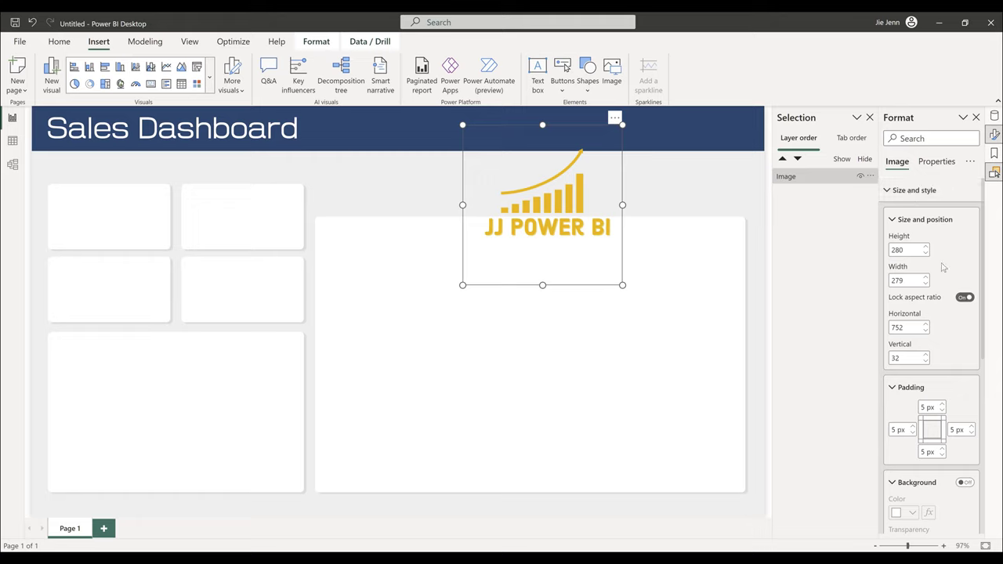
click(960, 299)
drag(462, 285, 531, 188)
drag(597, 168, 740, 141)
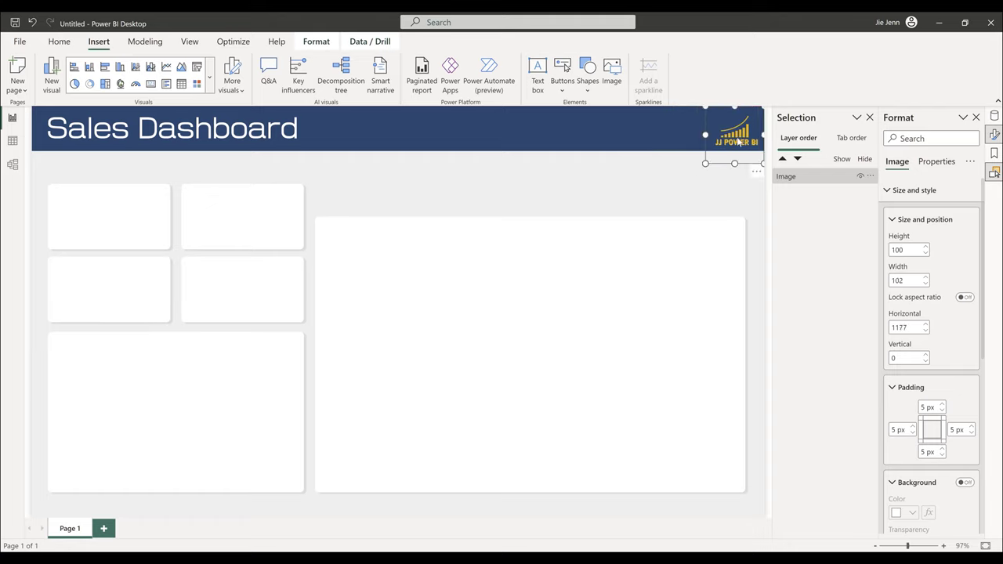
click(698, 154)
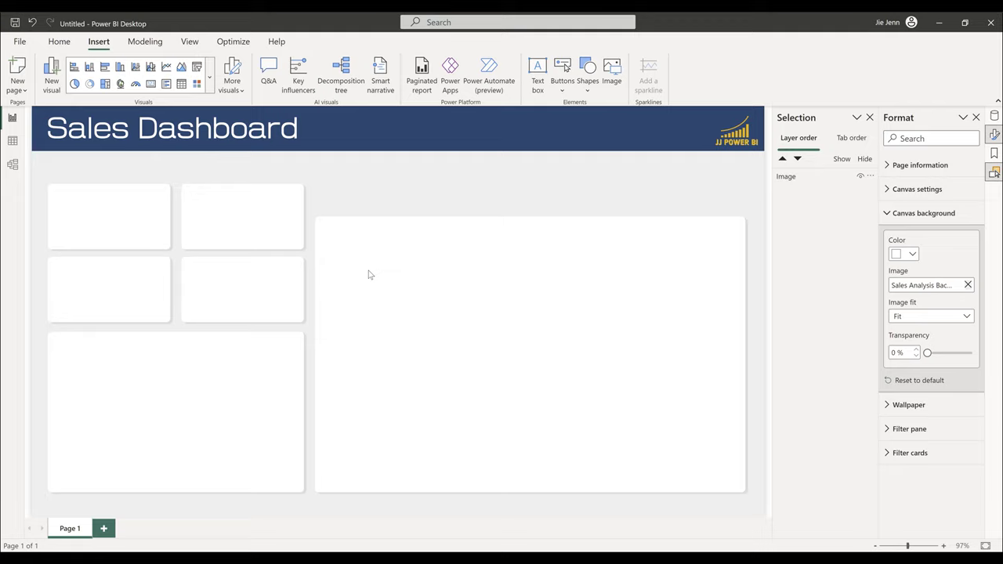
- Add a text box above the large chart panel reading "Last Updated: 06/02/2023"
click(538, 75)
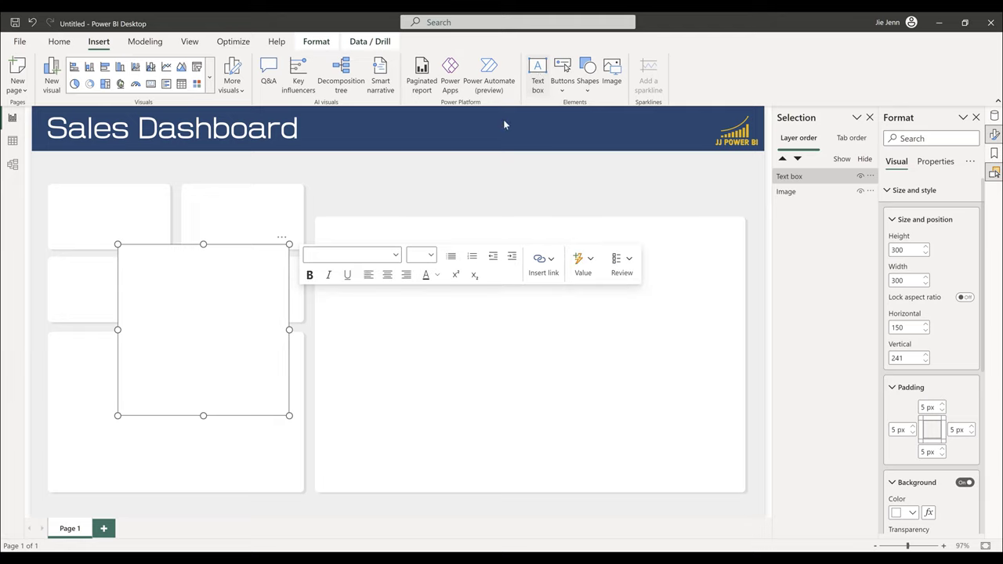
drag(282, 238, 524, 163)
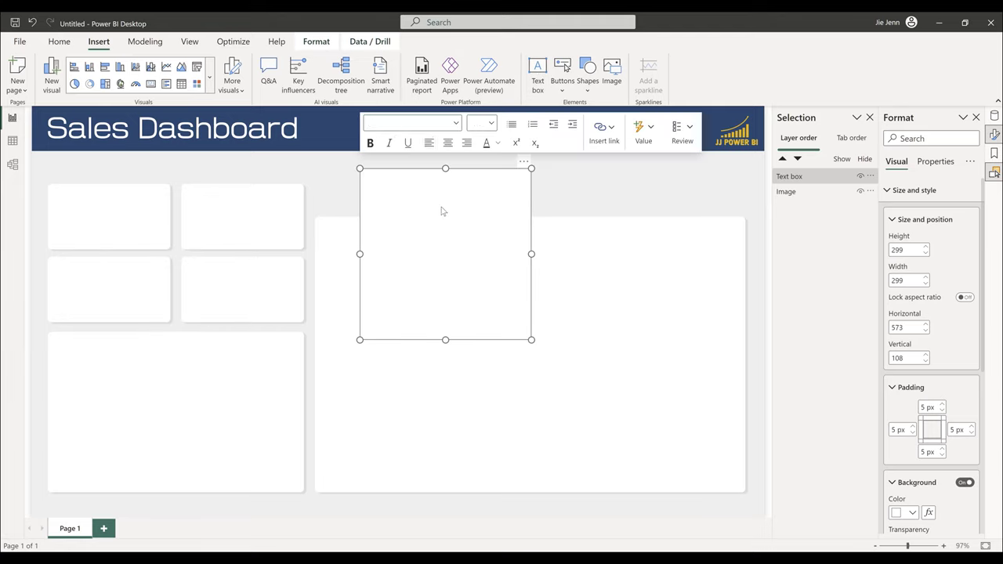
text(La)
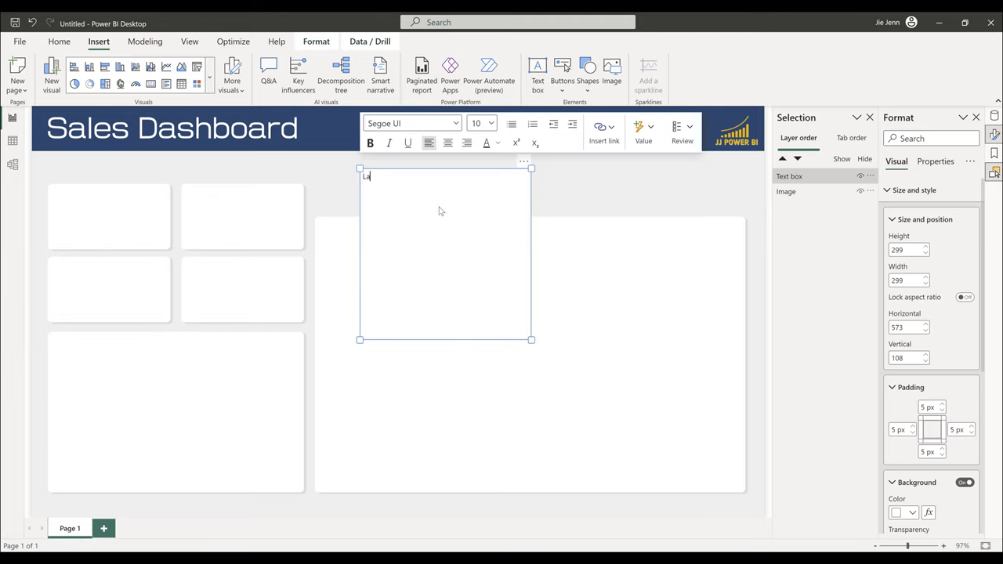
text(st Updated: 06/02/2023)
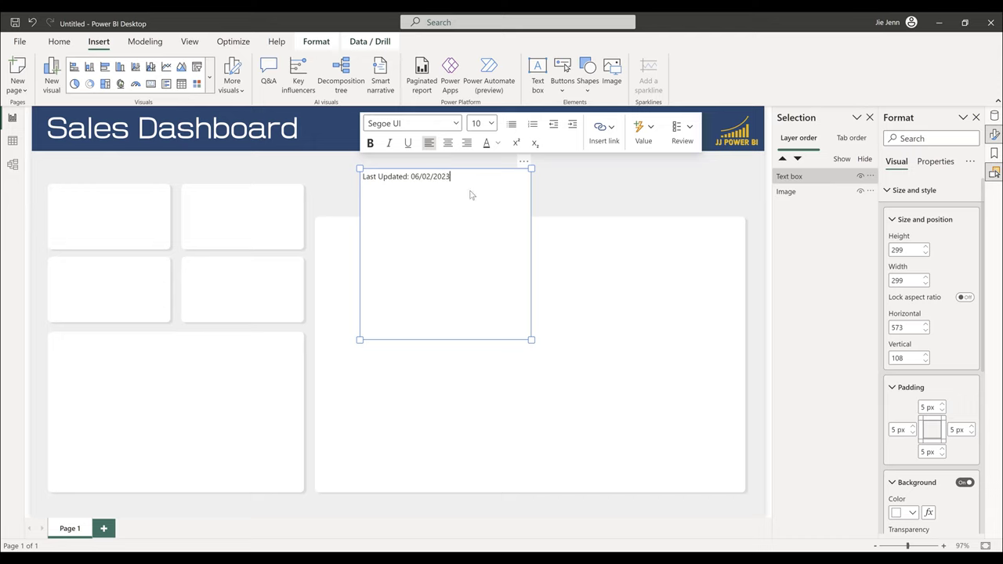
- Format the whole "Last Updated" text in the DIN font at size 18
key(ctrl+a)
click(492, 123)
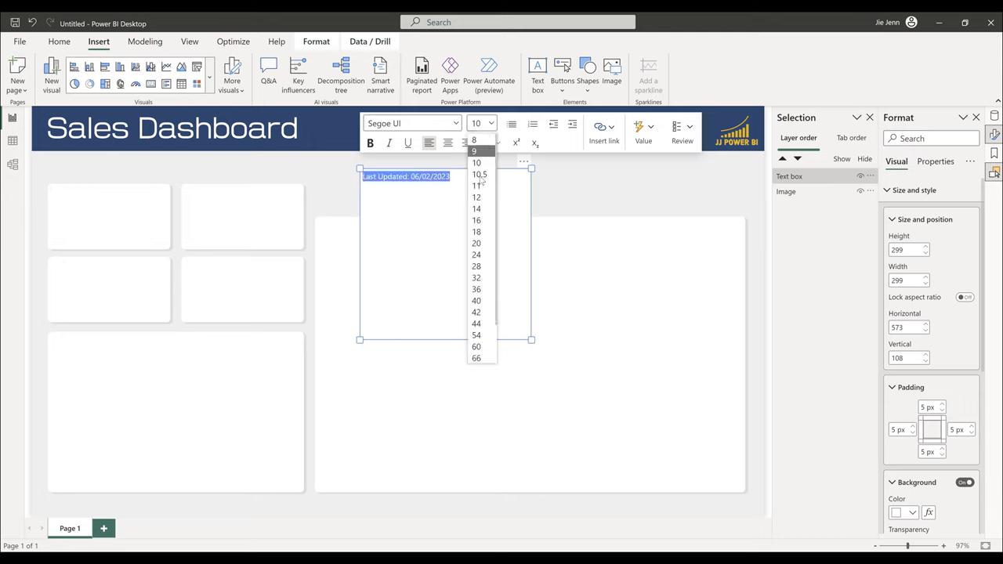
click(480, 232)
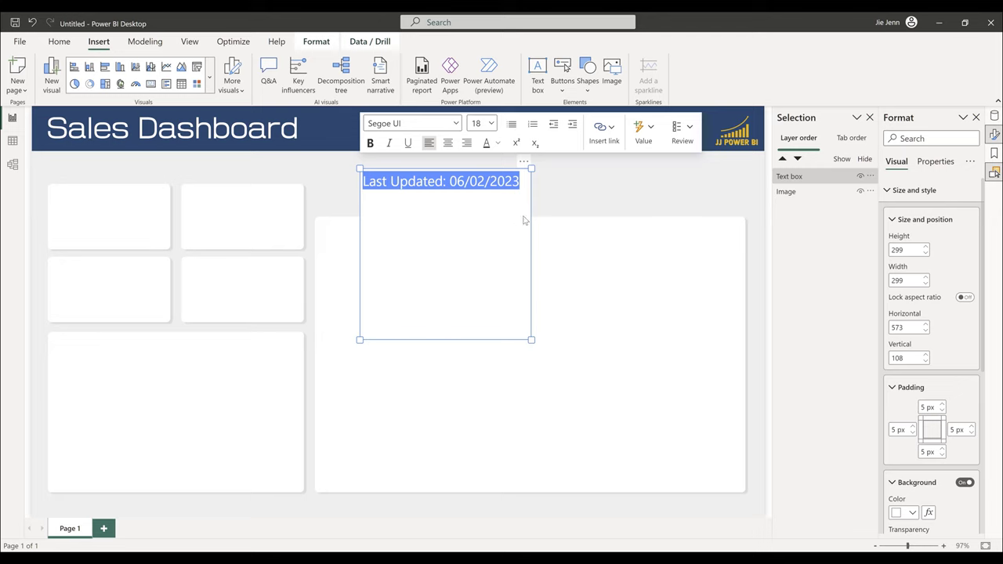
click(456, 123)
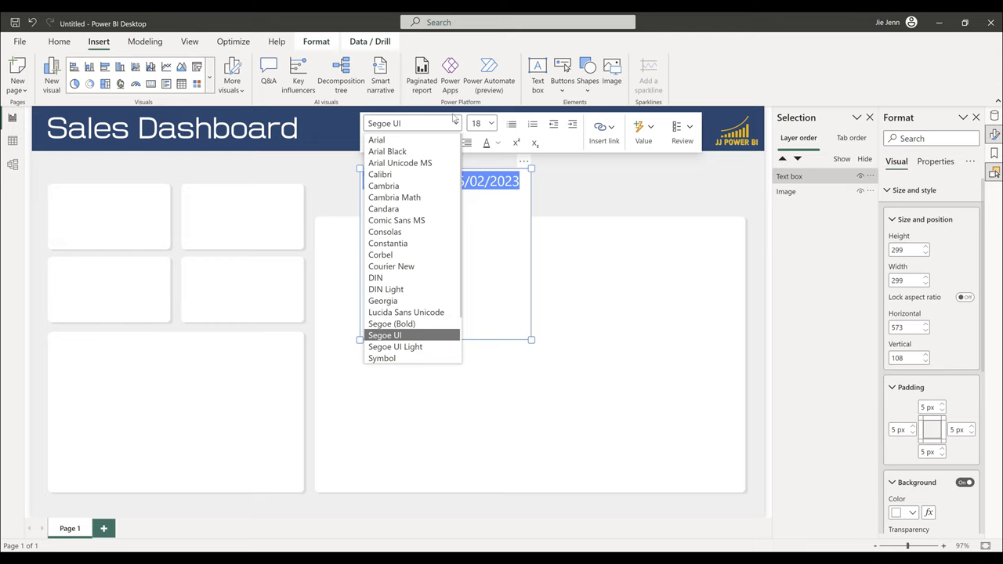
click(399, 279)
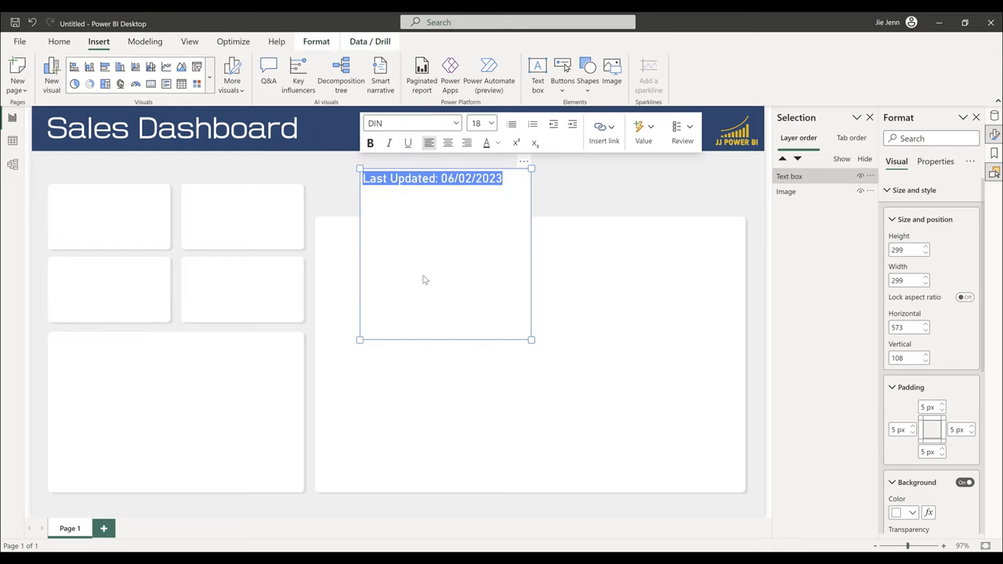
- Resize the text box to about 382 by 34, remove its background, and place it just below the large panel, flush with its right edge
drag(532, 340, 723, 480)
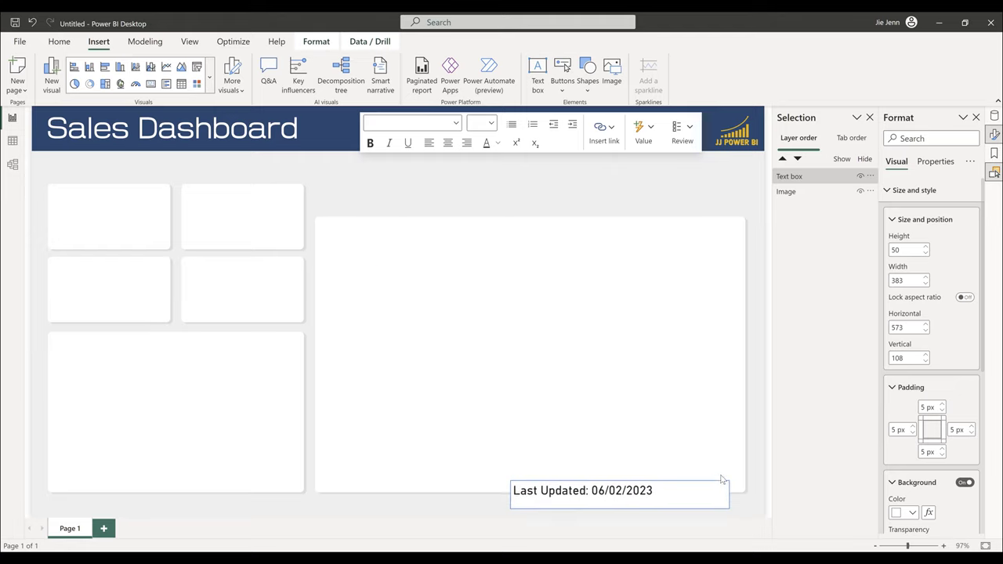
click(964, 482)
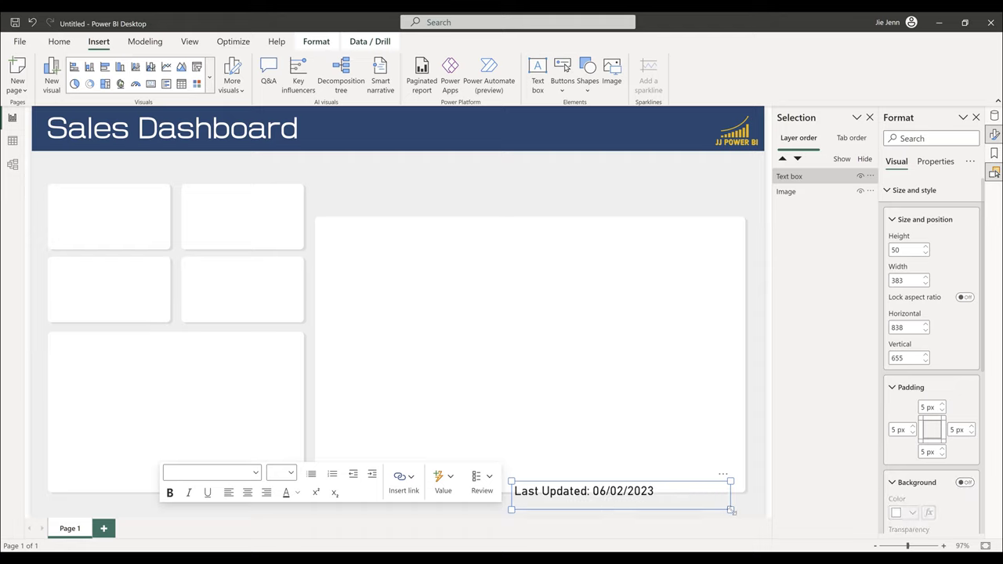
drag(730, 510, 741, 490)
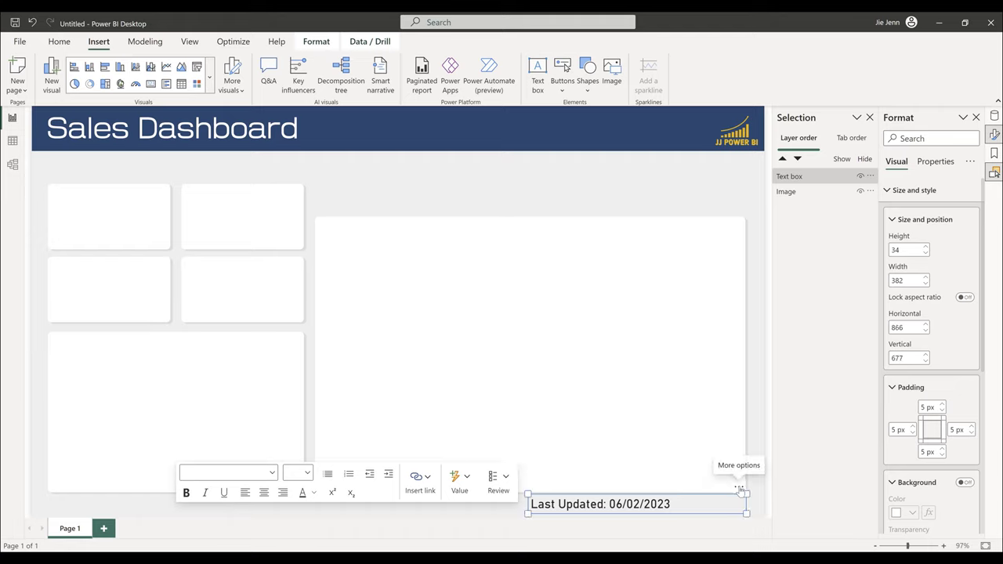
- Change the font color of the "Last Updated" text to grey
click(315, 493)
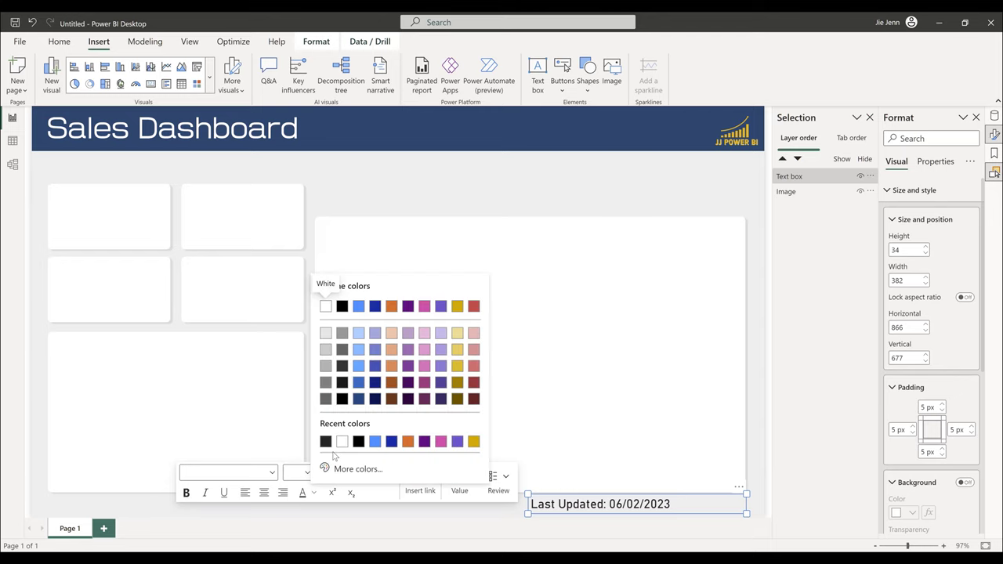
click(326, 384)
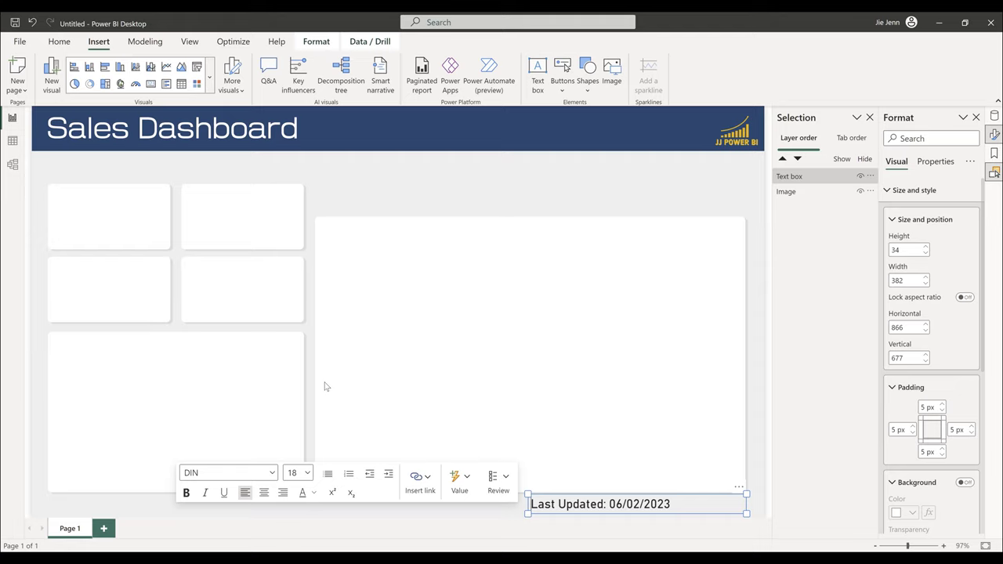
triple_click(603, 503)
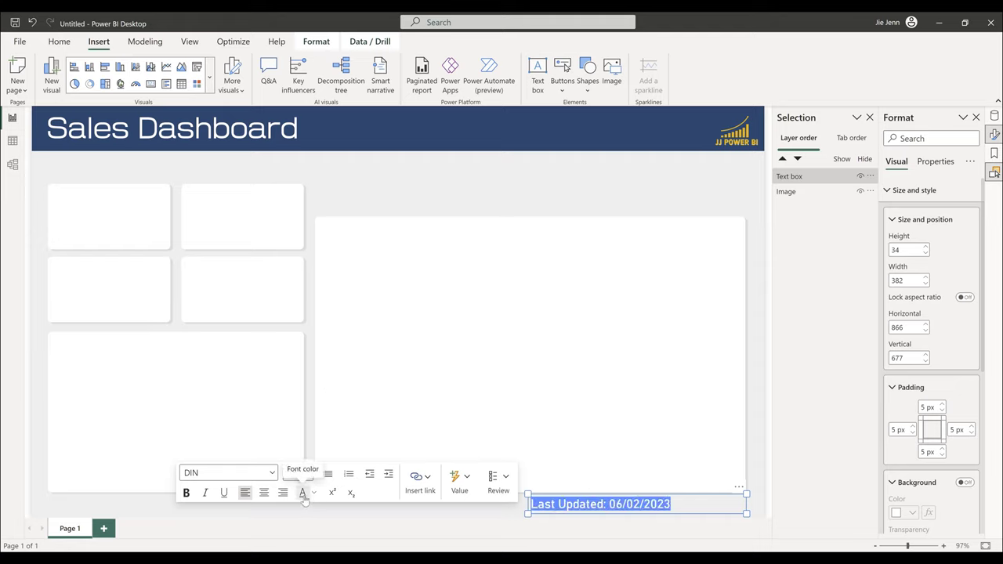
click(501, 521)
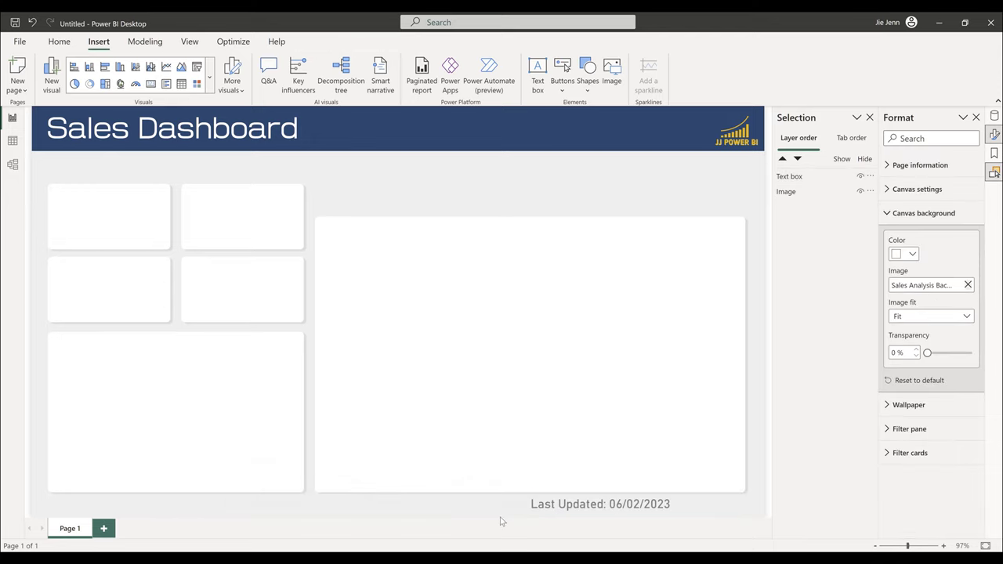
- Right-align the "Last Updated" text and narrow its box from the left side to about 258 wide
click(542, 506)
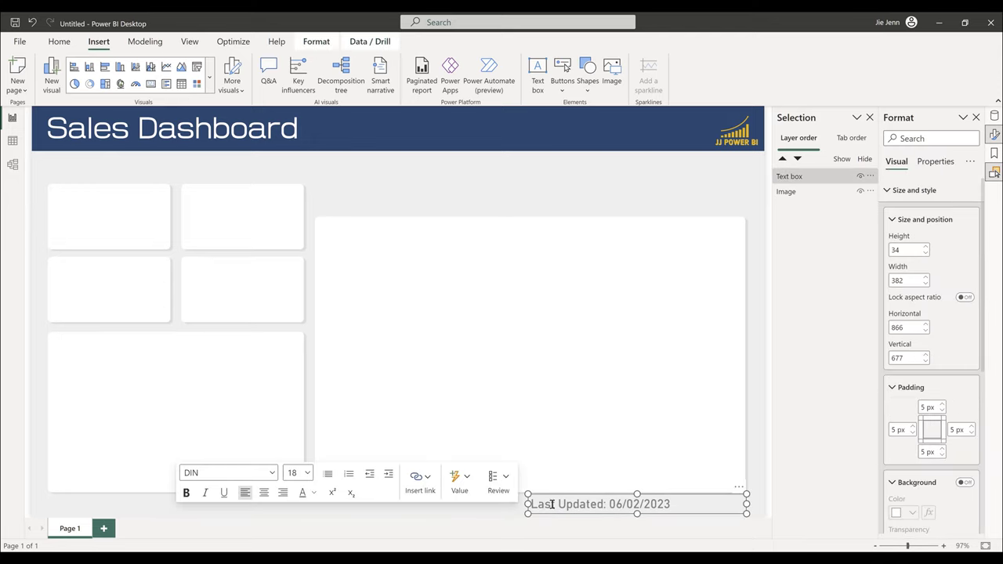
click(284, 493)
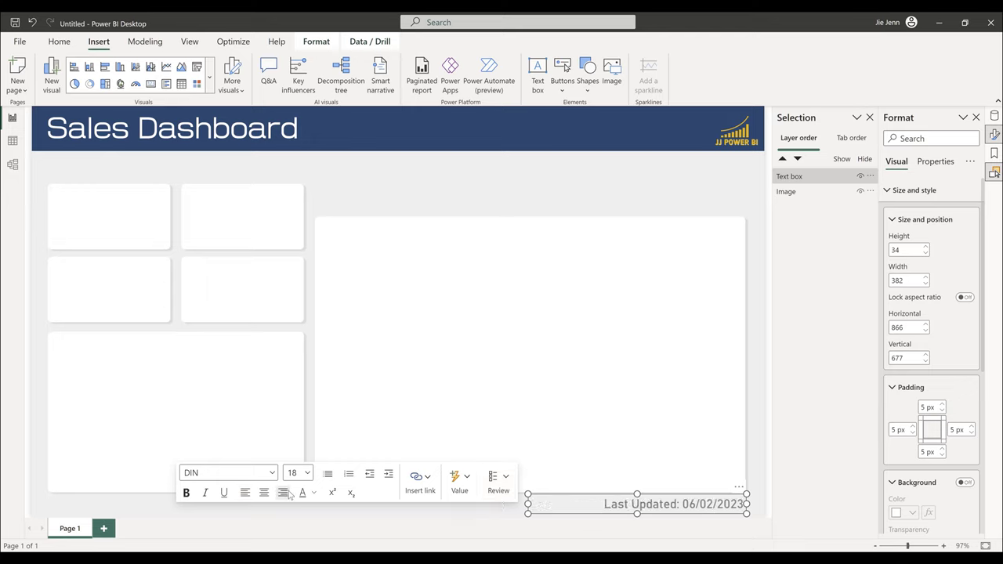
drag(527, 503, 598, 504)
- Reduce the font size of the "Last Updated" text to 16
key(ctrl+a)
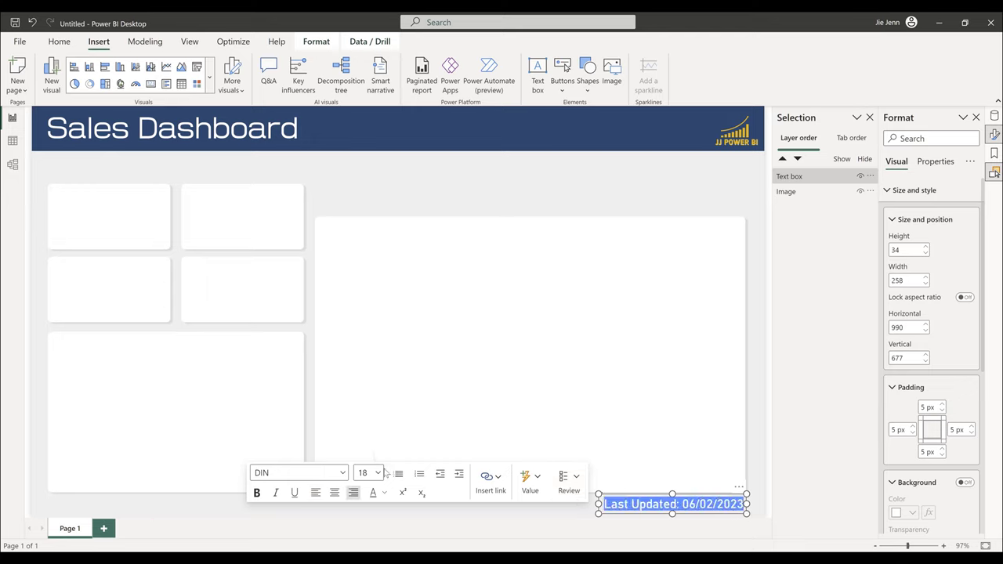
click(378, 474)
click(368, 327)
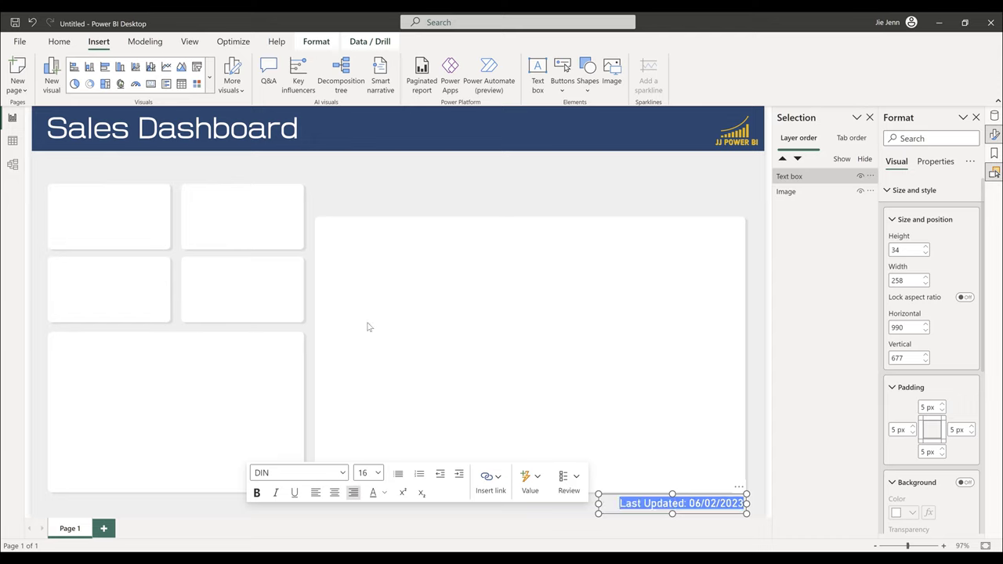
click(599, 521)
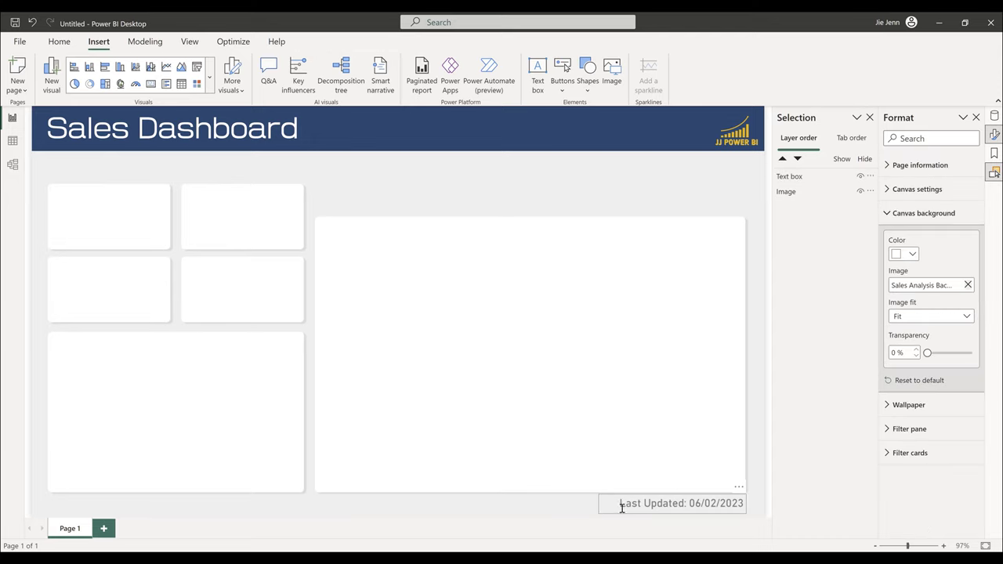
click(616, 507)
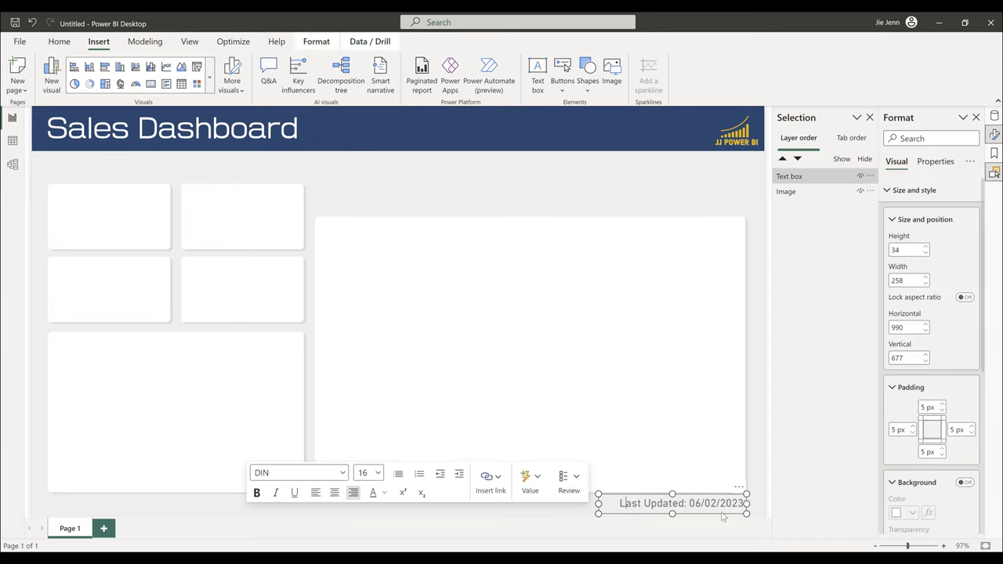
click(480, 197)
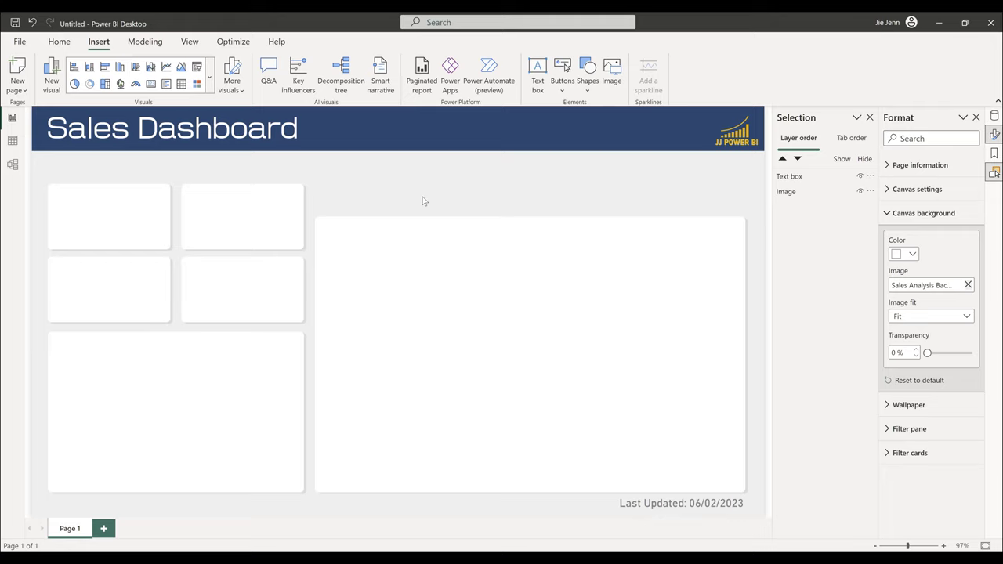
- Insert a card visual, shrink it to about 278 by 202, and place it over the upper-left small panel
click(209, 77)
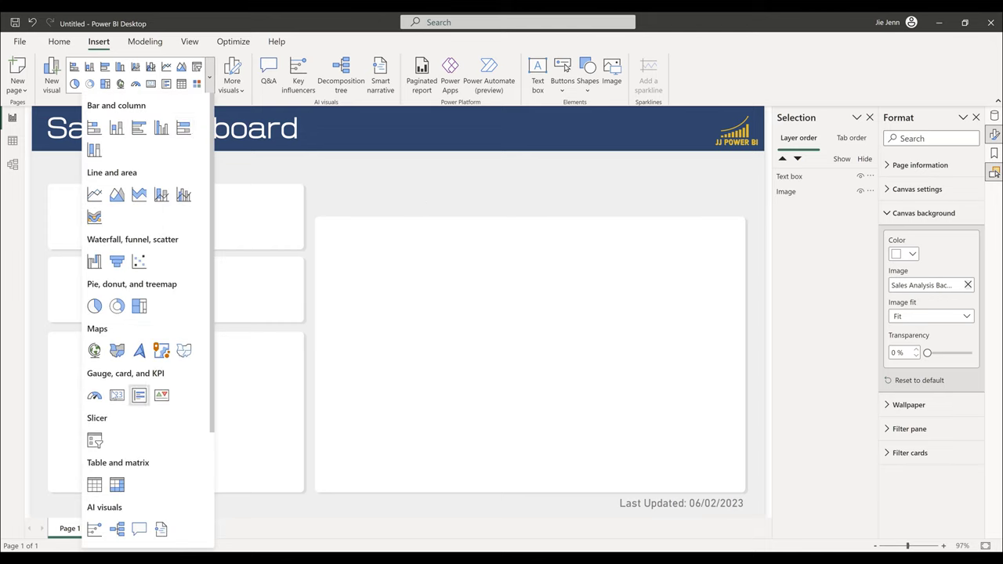
click(116, 396)
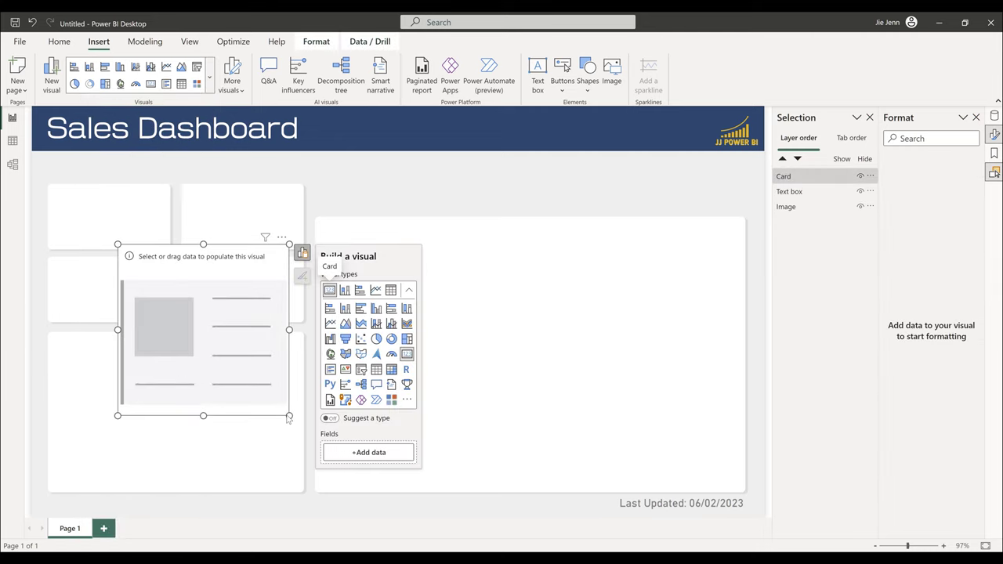
drag(289, 415, 160, 287)
click(559, 279)
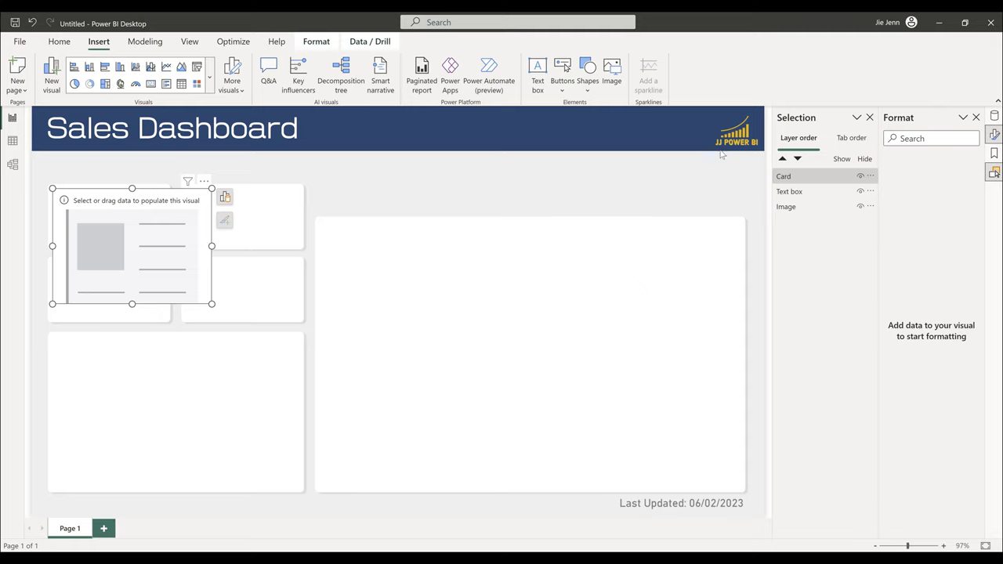
- Add the Quantity field from the Sales table to the card
click(225, 198)
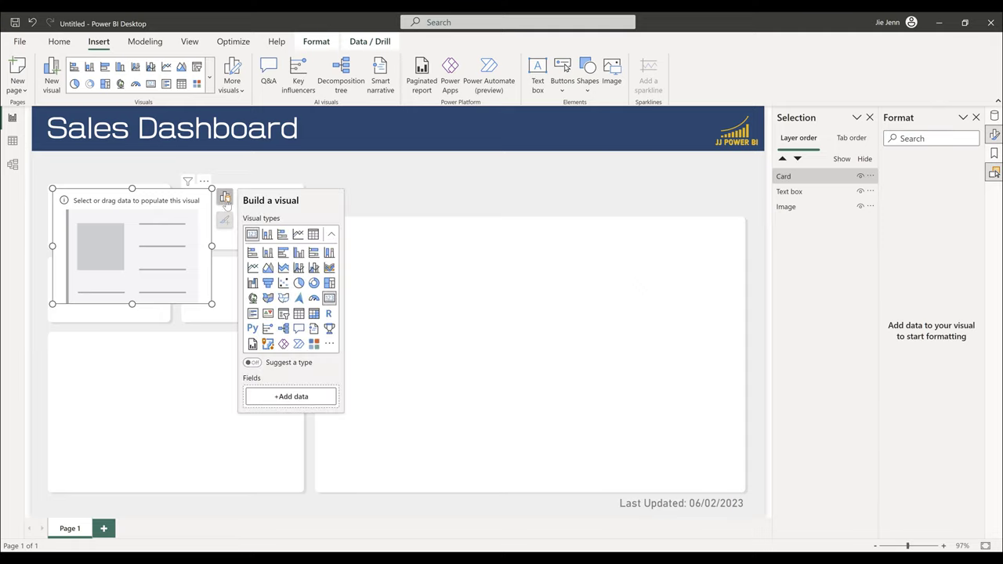
click(280, 395)
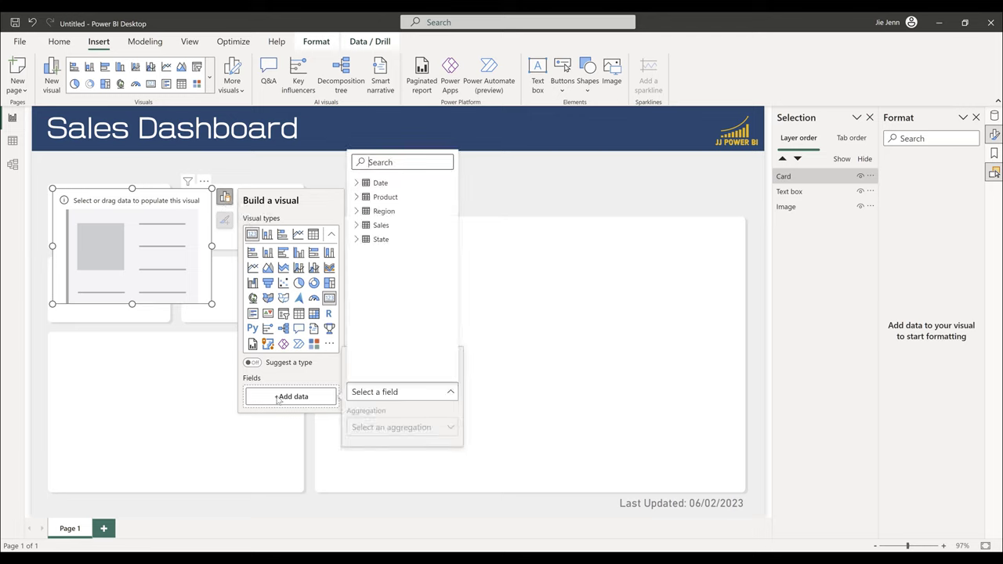
click(357, 225)
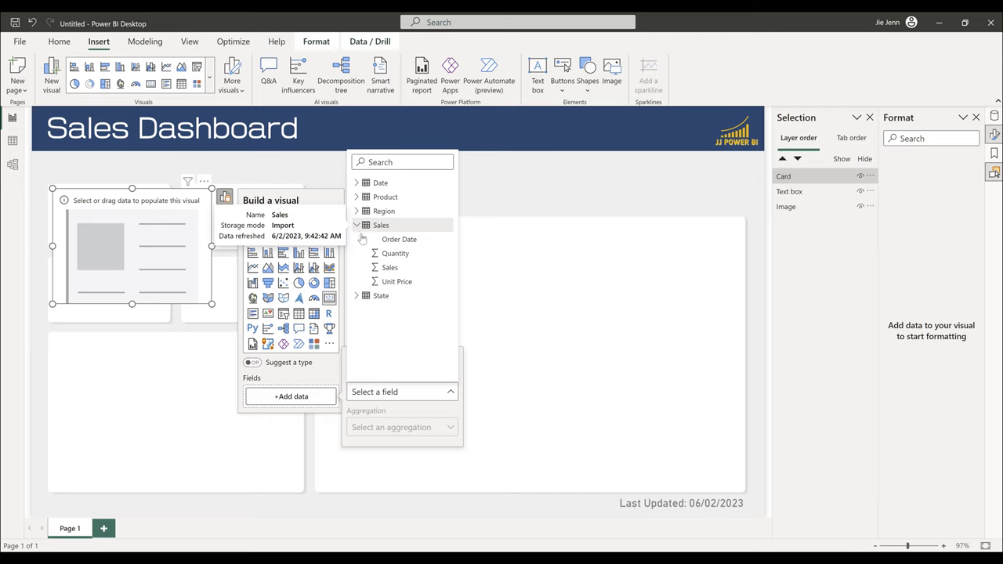
click(403, 255)
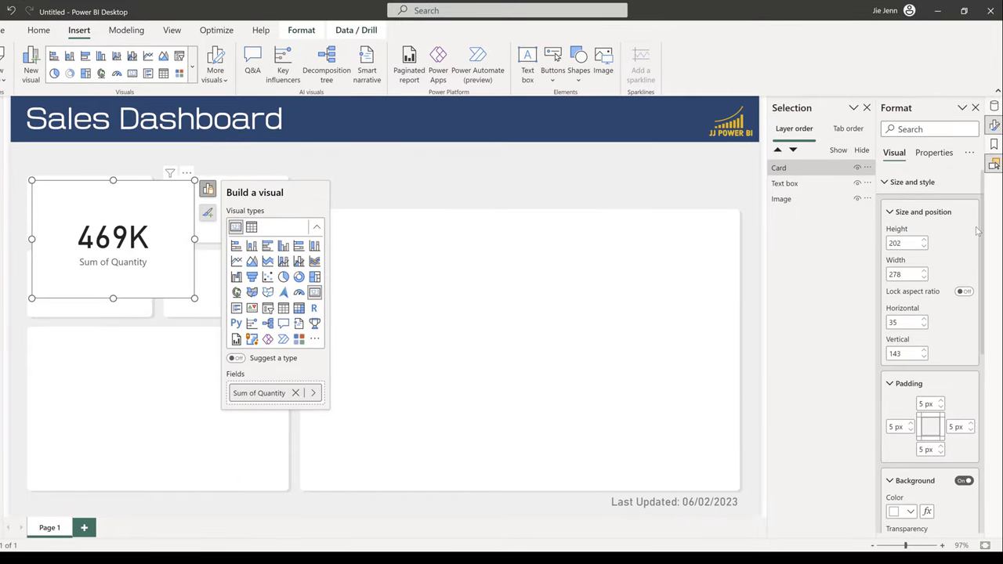
- Set the card's height to 107 and its width to 204
double_click(910, 243)
text(107)
key(Tab)
text(4)
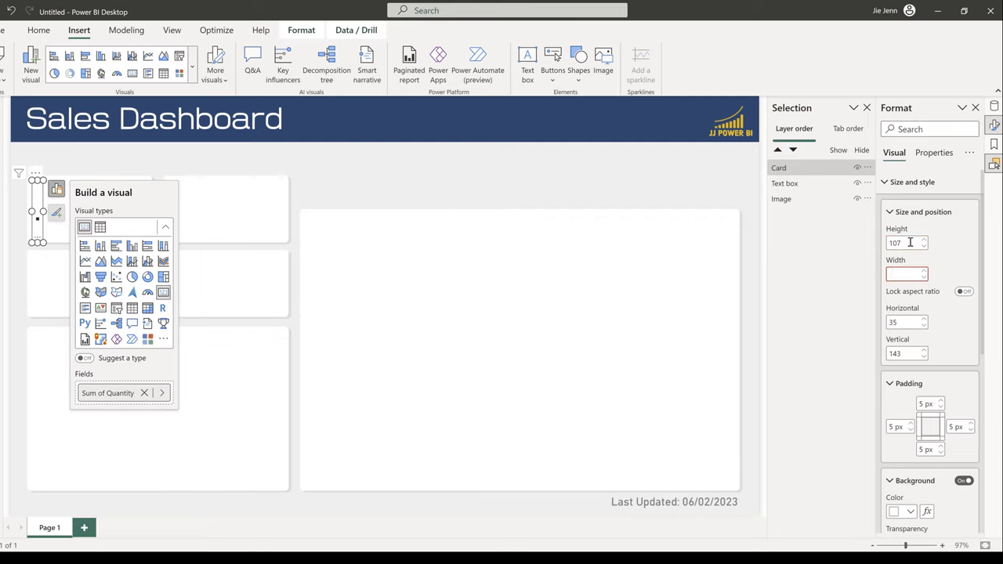
text(204)
- Set the card's horizontal position to 32 and its vertical position to 141
double_click(905, 322)
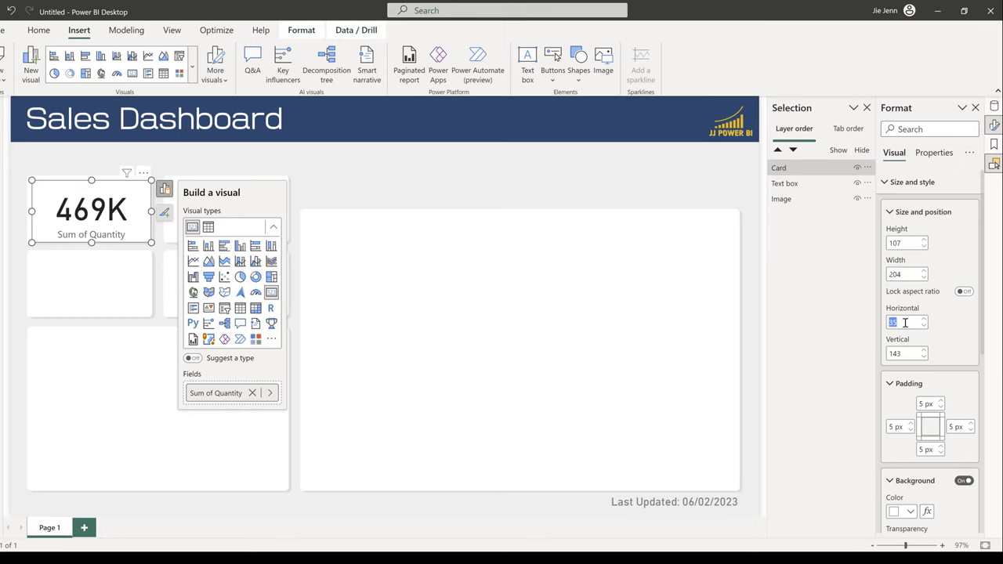
key(BackSpace)
text(3)
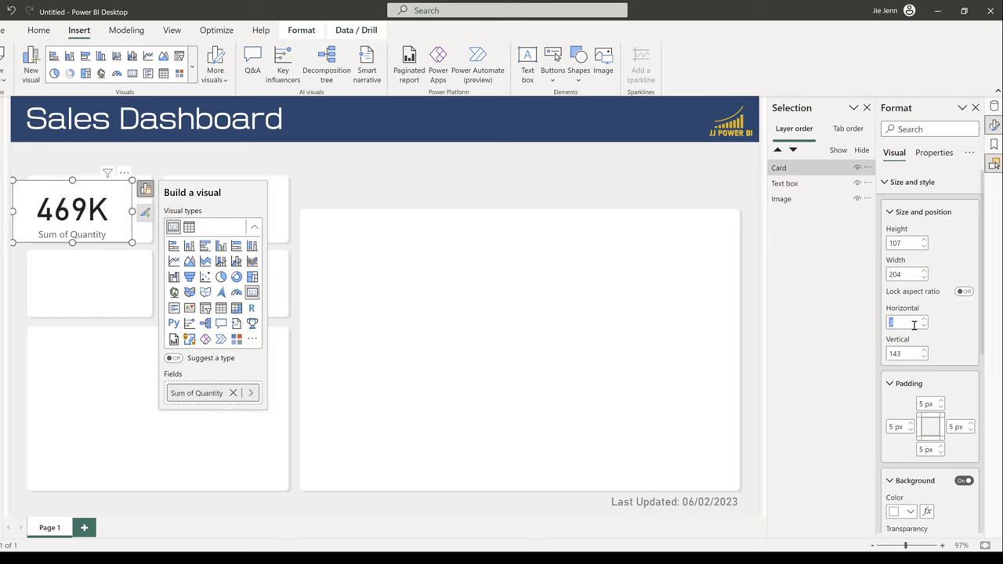
text(2)
key(Return)
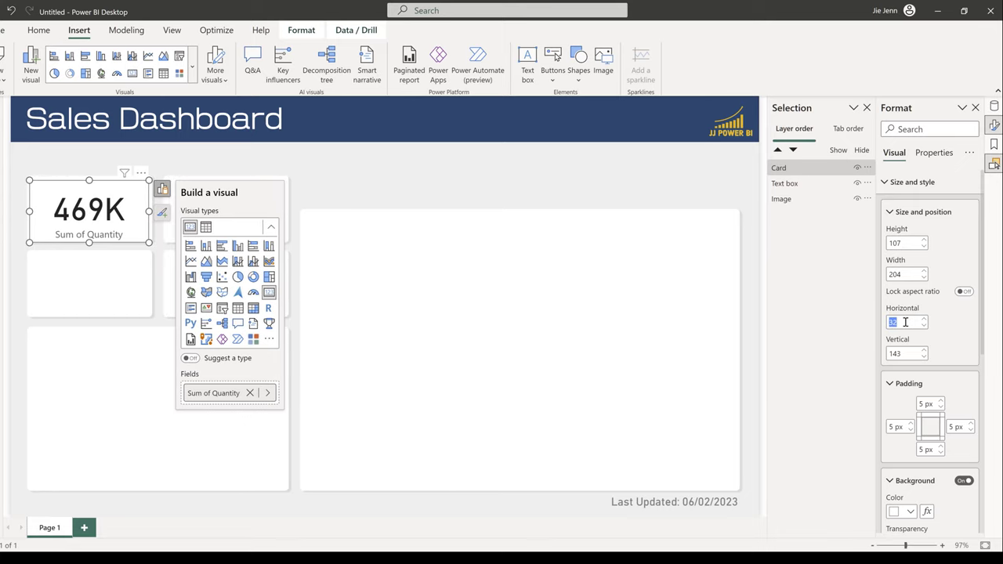
double_click(905, 353)
text(1)
key(Return)
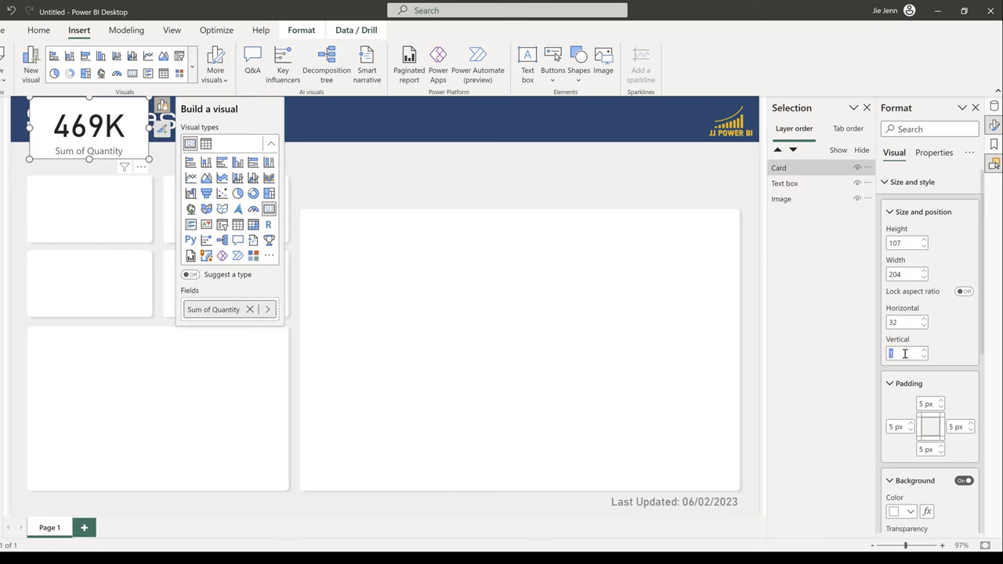
text(41)
key(Return)
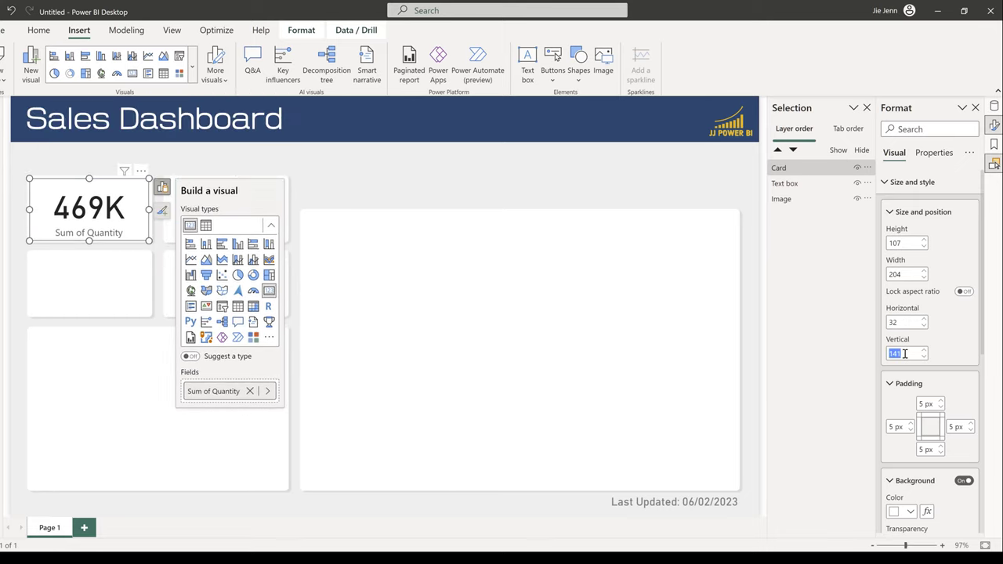
click(584, 413)
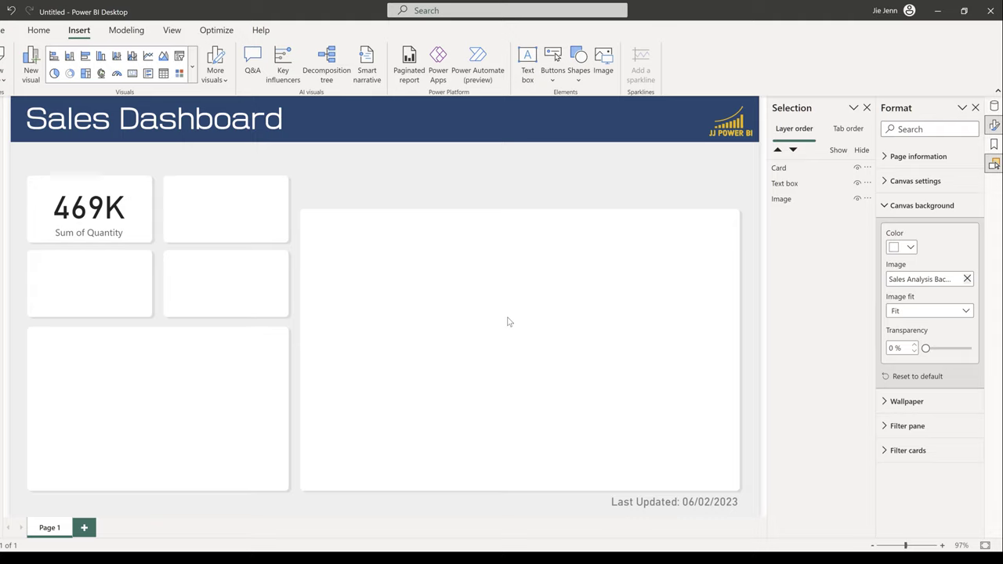
- Expand all format categories of the Quantity card and reduce the callout value's font size to 26
click(142, 242)
scroll(916, 450, down, 5)
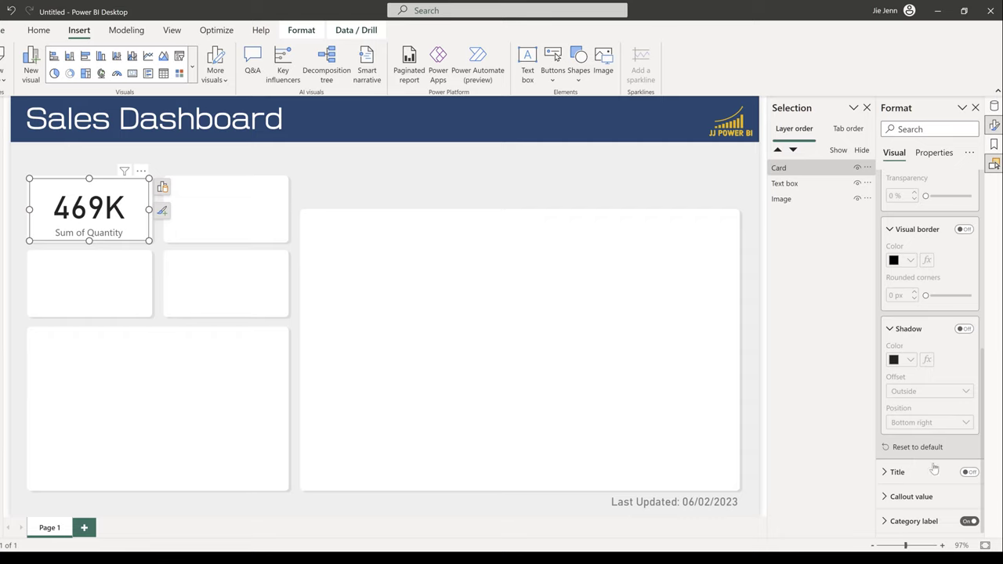
right_click(933, 469)
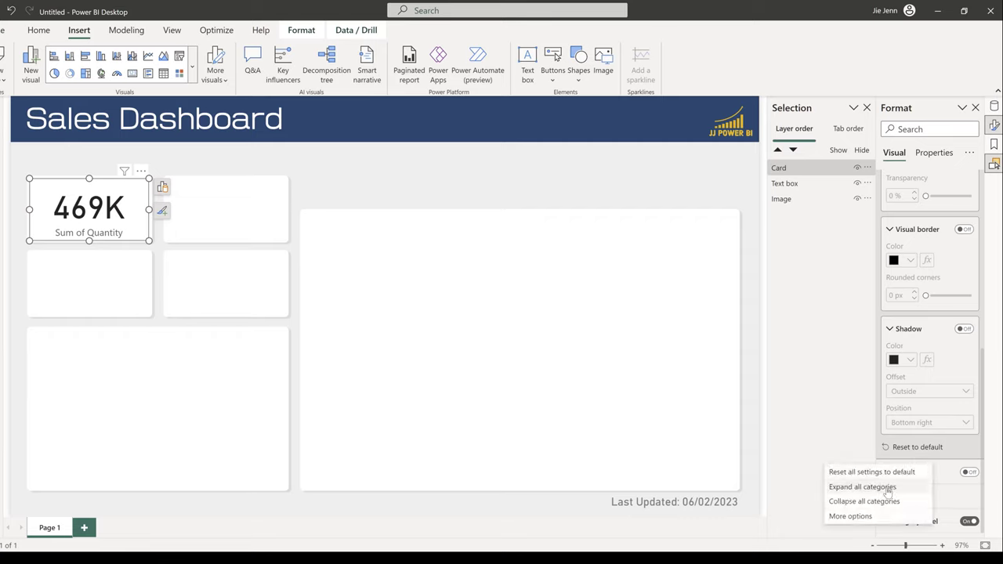
click(889, 487)
scroll(887, 491, down, 4)
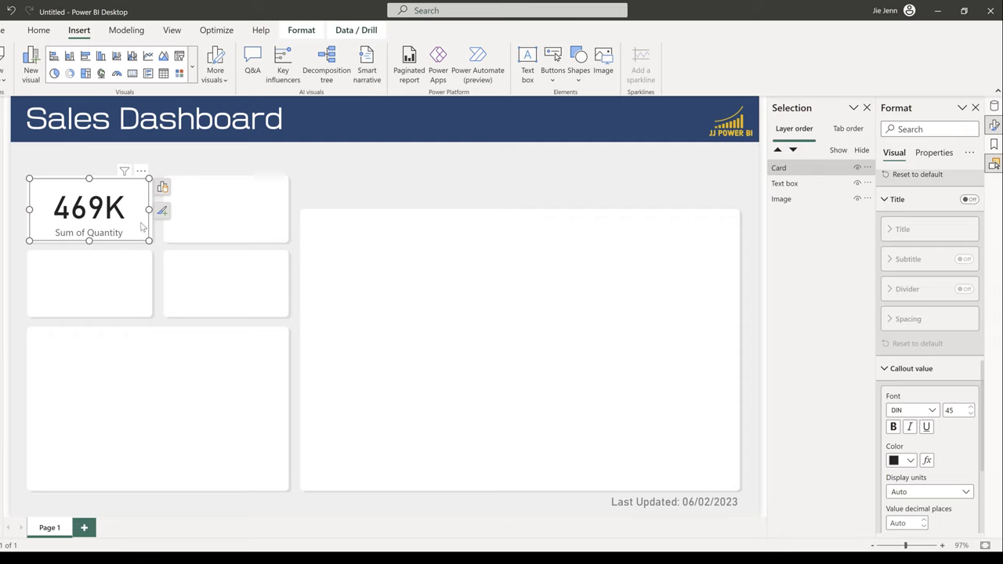
scroll(939, 400, down, 1)
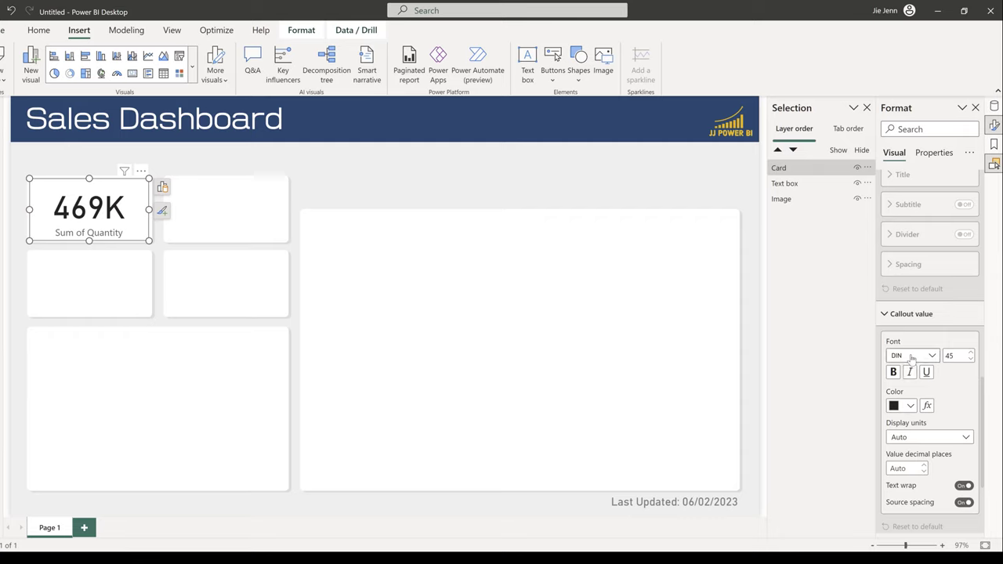
double_click(950, 357)
text(27)
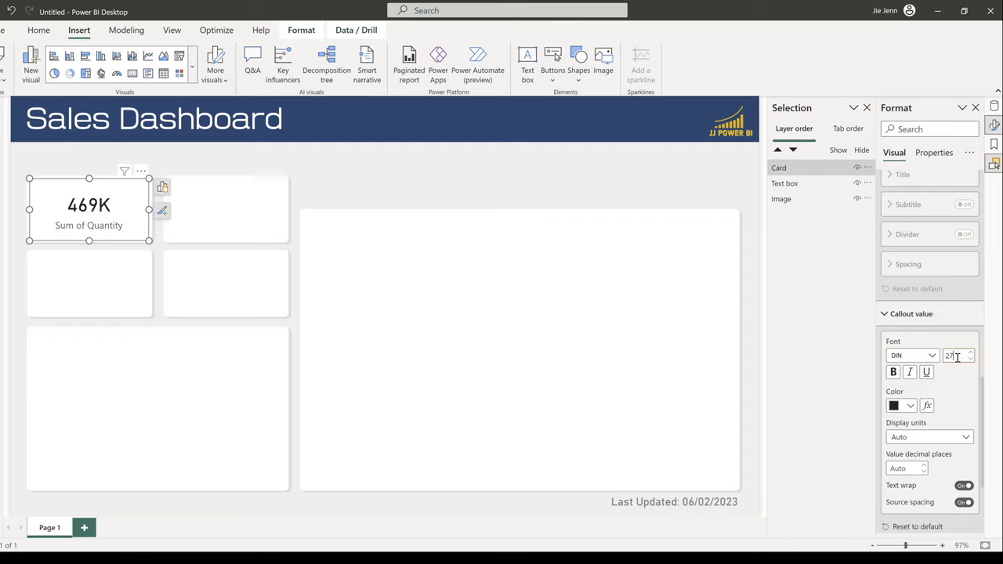
key(Down)
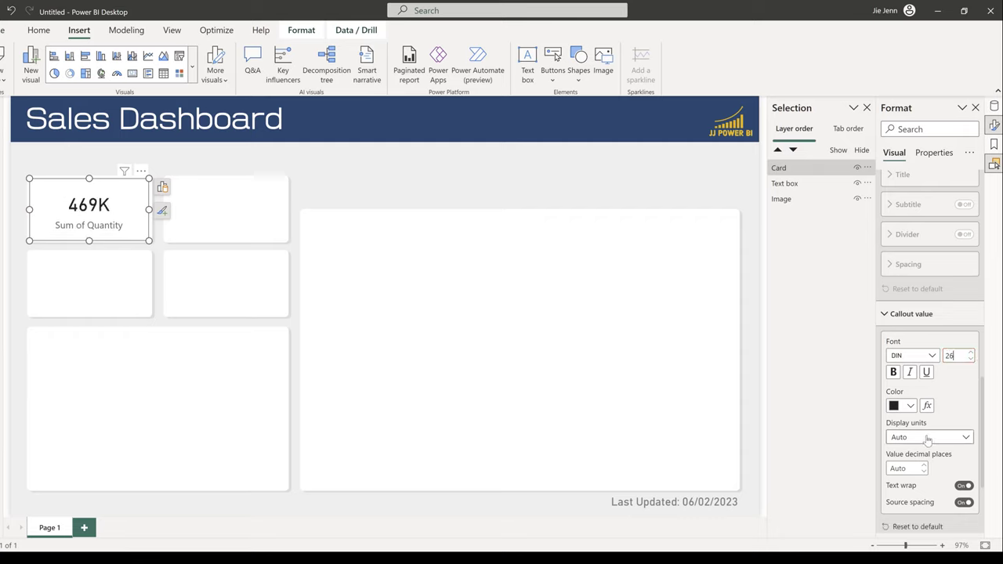
- Set the callout value's display units to None and its decimal places to 0
click(927, 438)
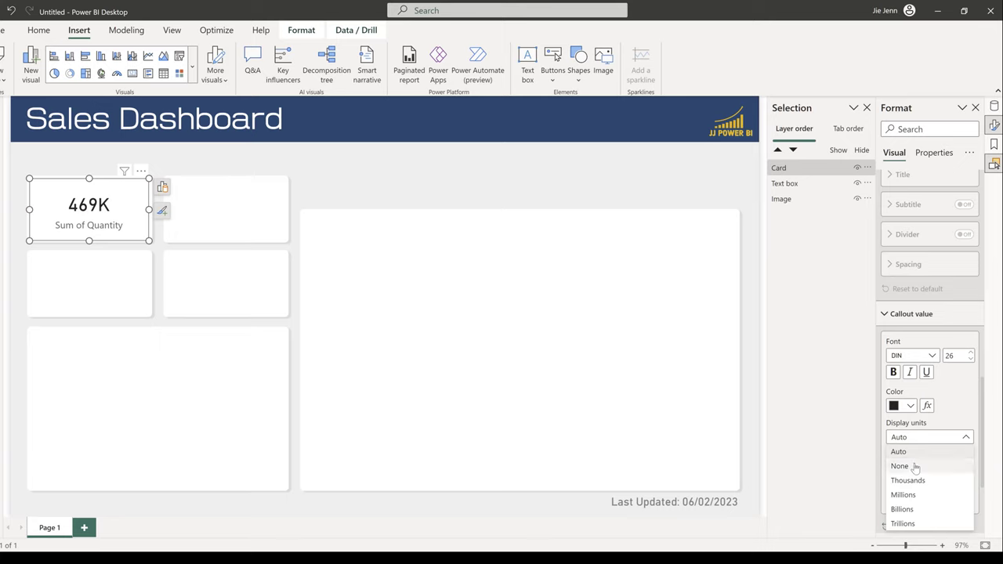
click(912, 465)
click(908, 467)
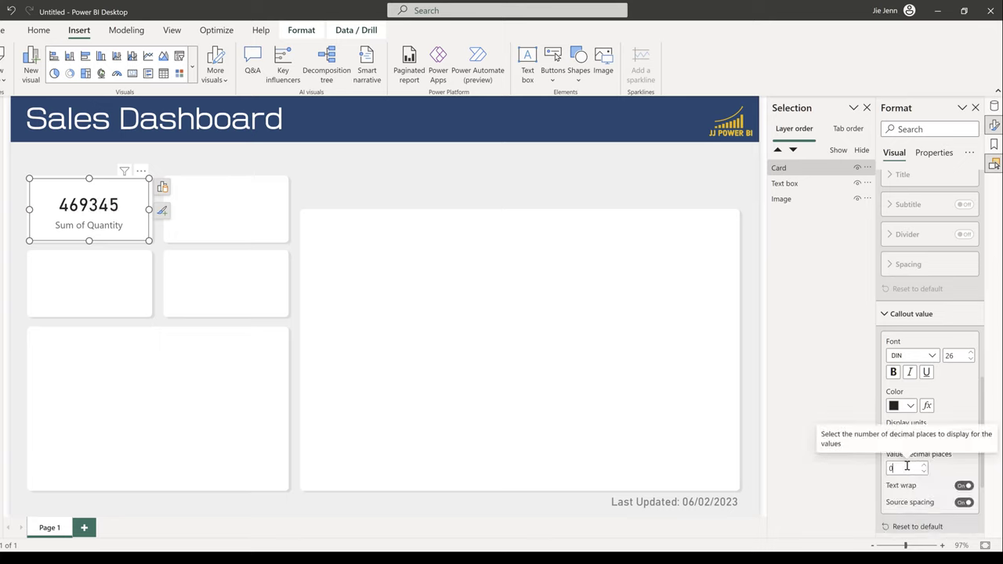
text(0)
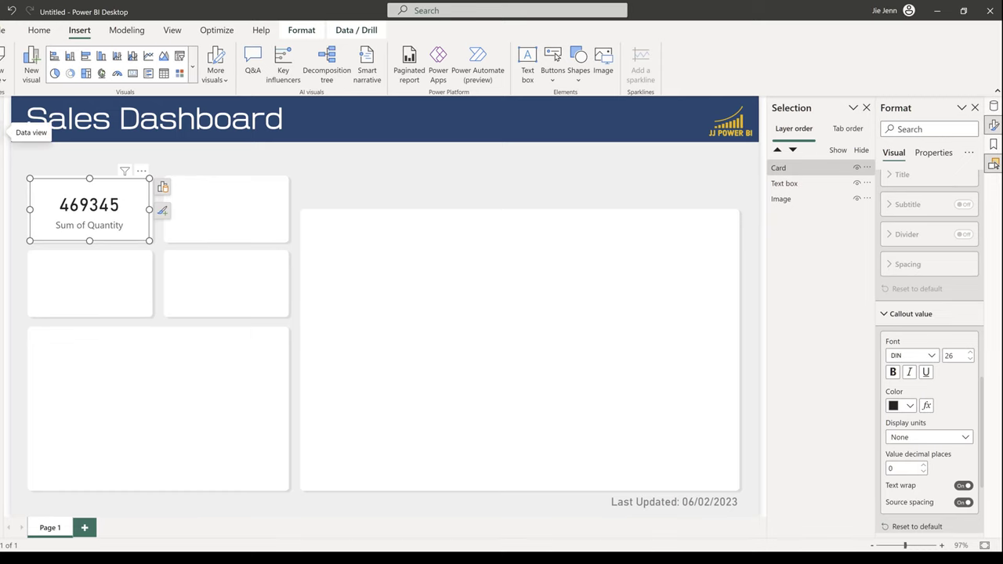
- Format the Sales table's Quantity column with a thousands separator, using the Data pane and collapsing it again
right_click(993, 107)
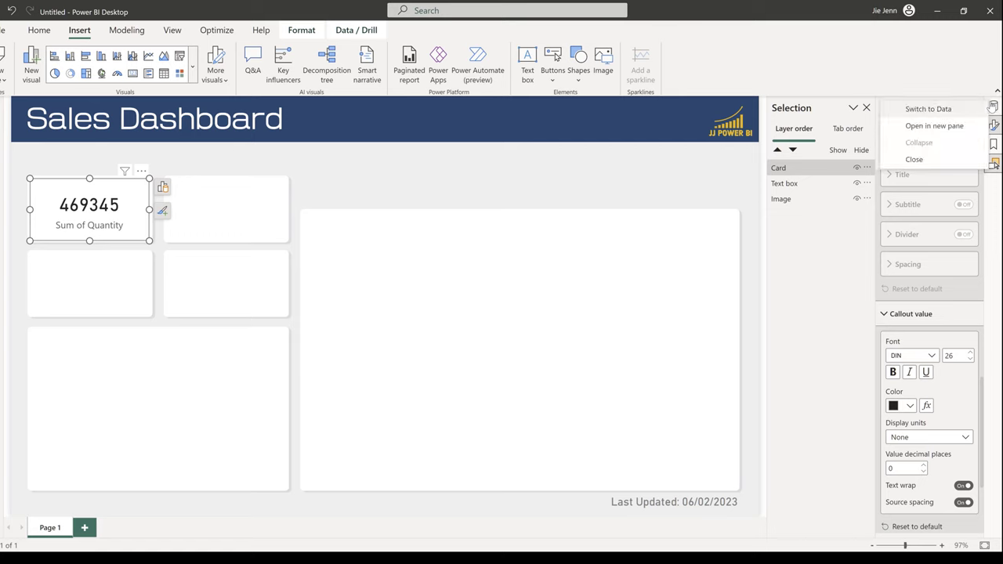
click(957, 126)
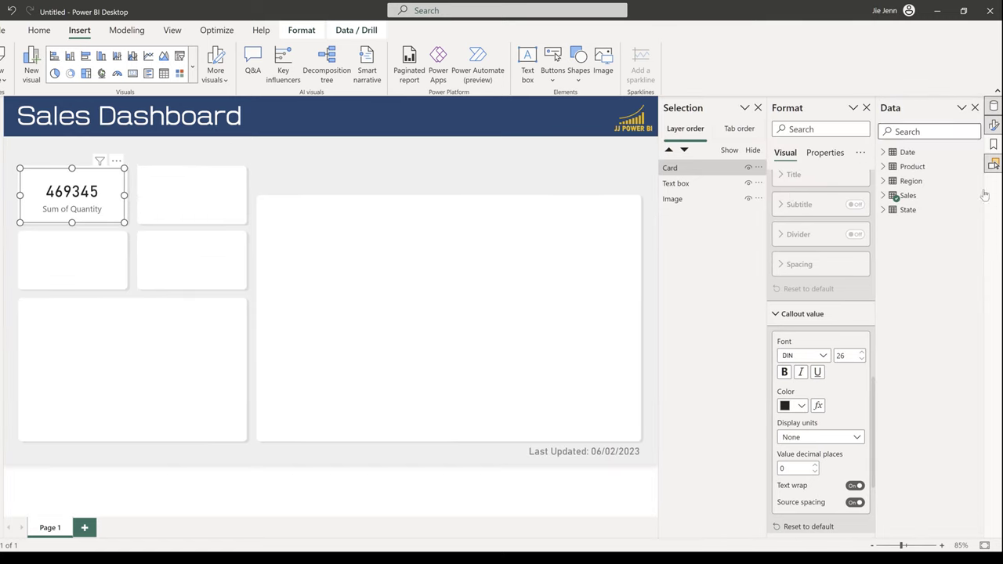
click(883, 196)
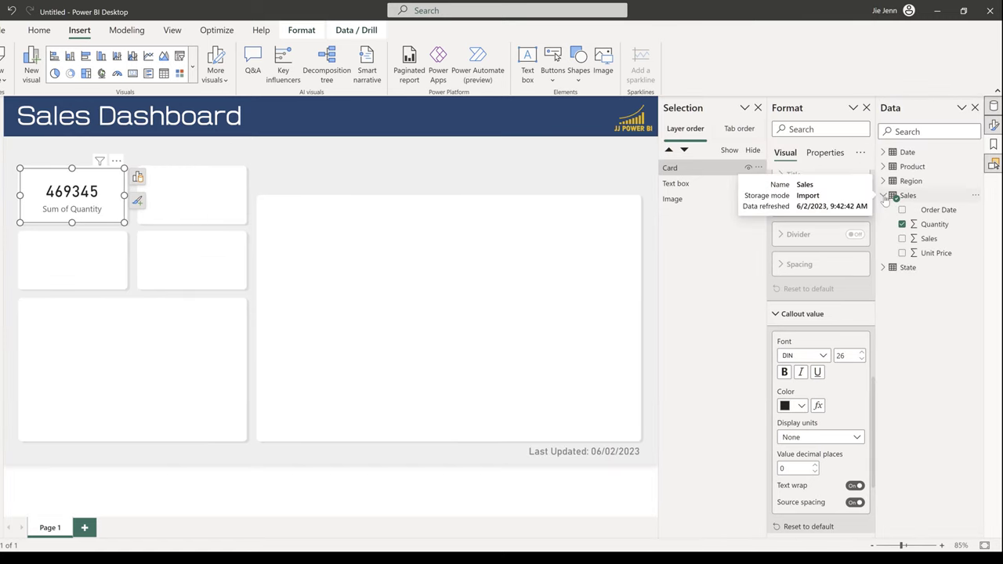
click(934, 225)
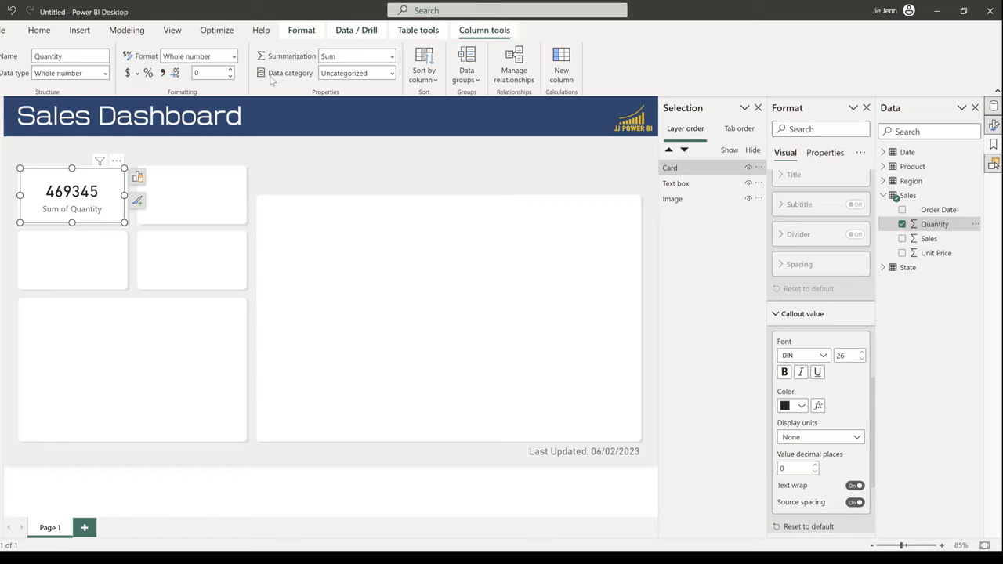
click(162, 73)
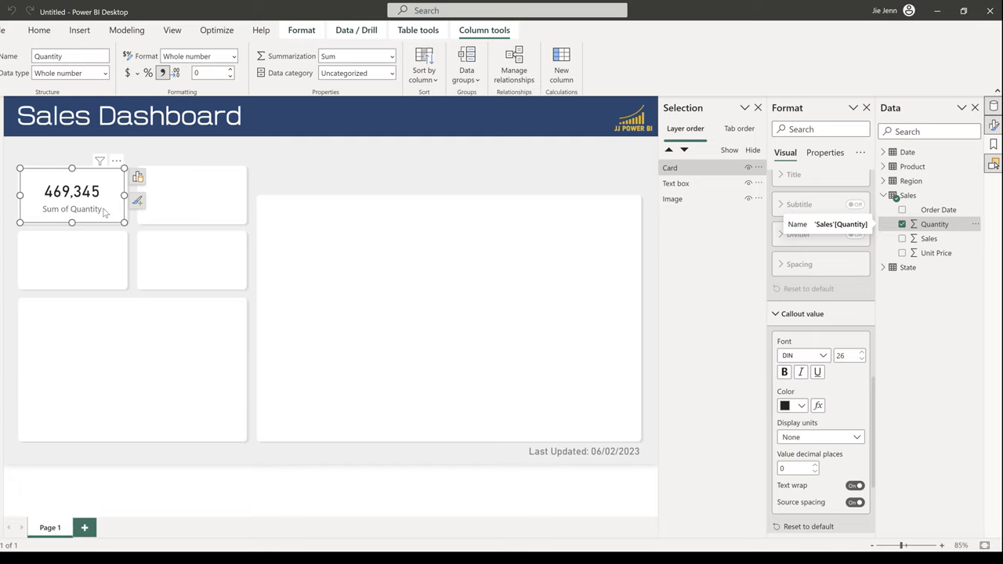
click(993, 107)
- Turn off text wrap for the card's callout value
scroll(924, 316, down, 1)
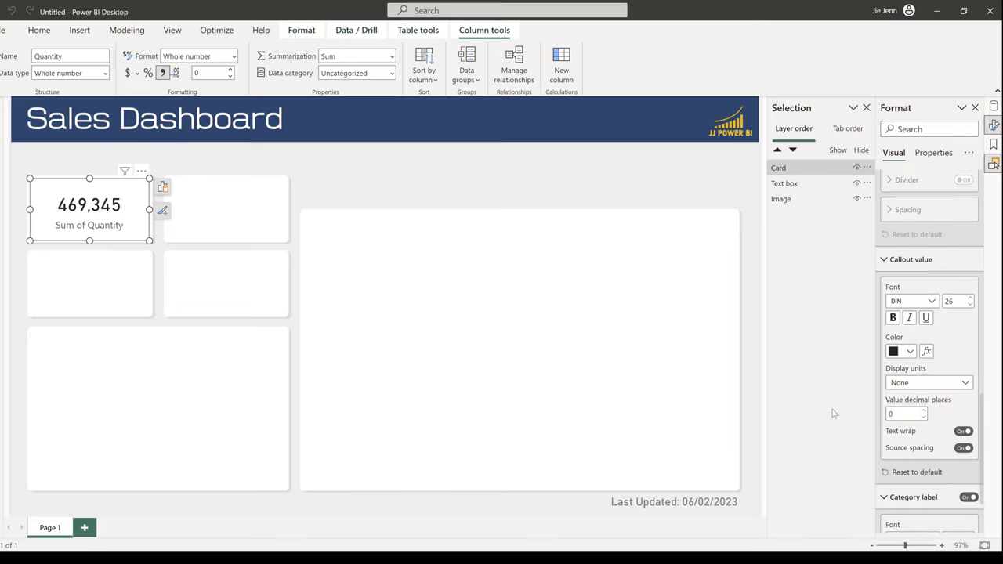
click(962, 432)
scroll(934, 433, down, 1)
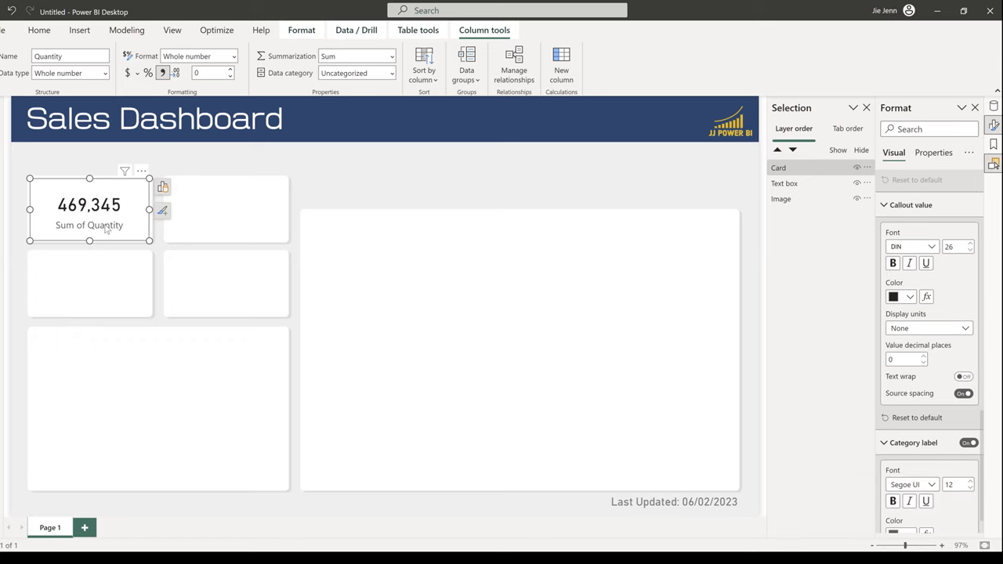
- Increase the card's category label font size to 14 and change its color to near-black
scroll(966, 437, down, 1)
click(970, 442)
click(970, 442)
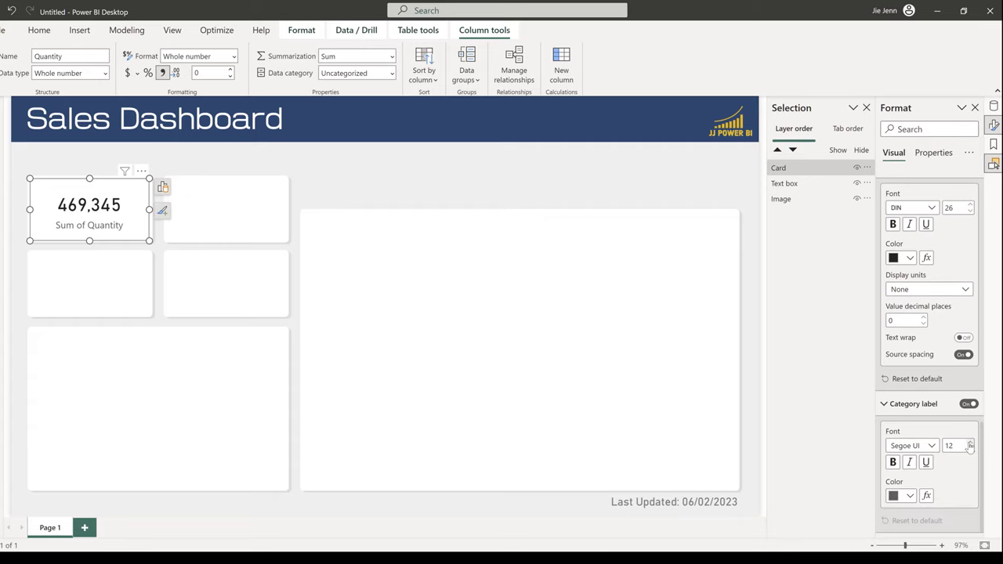
click(897, 497)
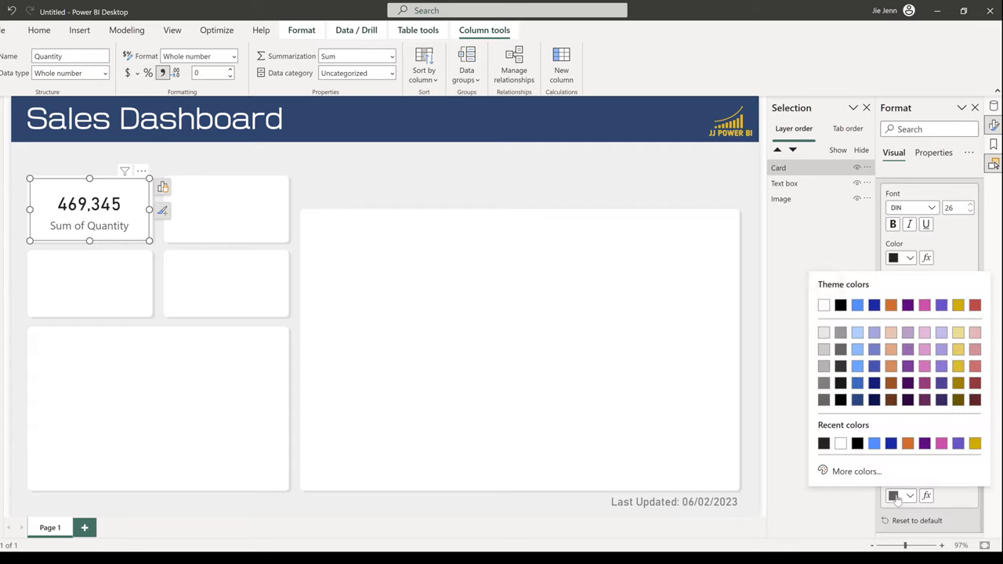
click(823, 443)
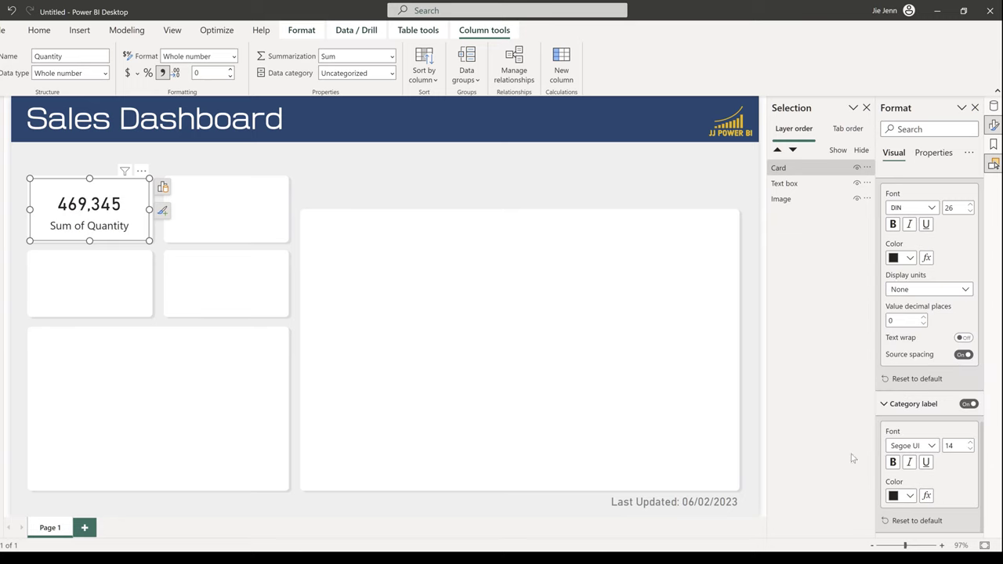
- Rename the card's Sum of Quantity field to "Quantity" for this visual
click(90, 233)
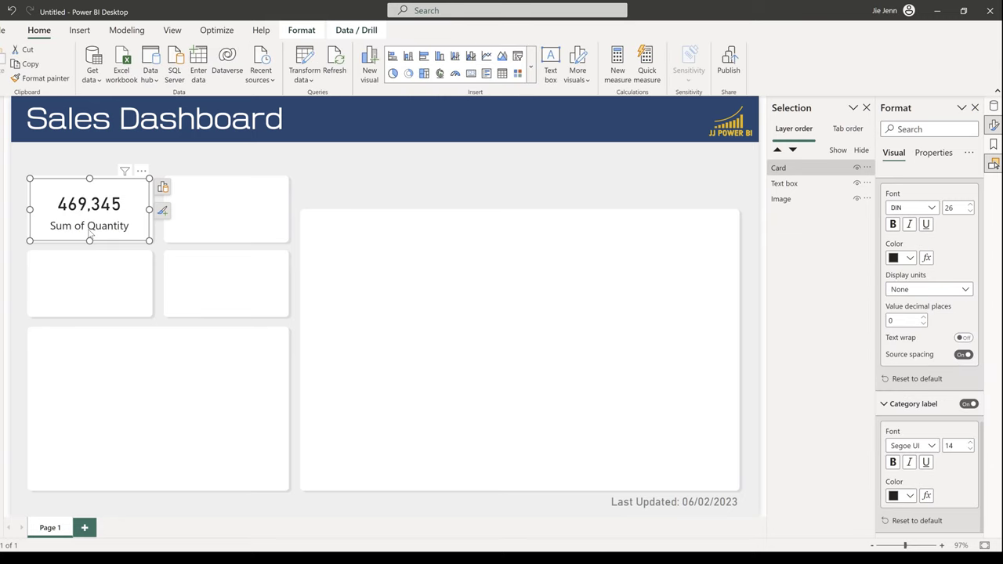
click(162, 187)
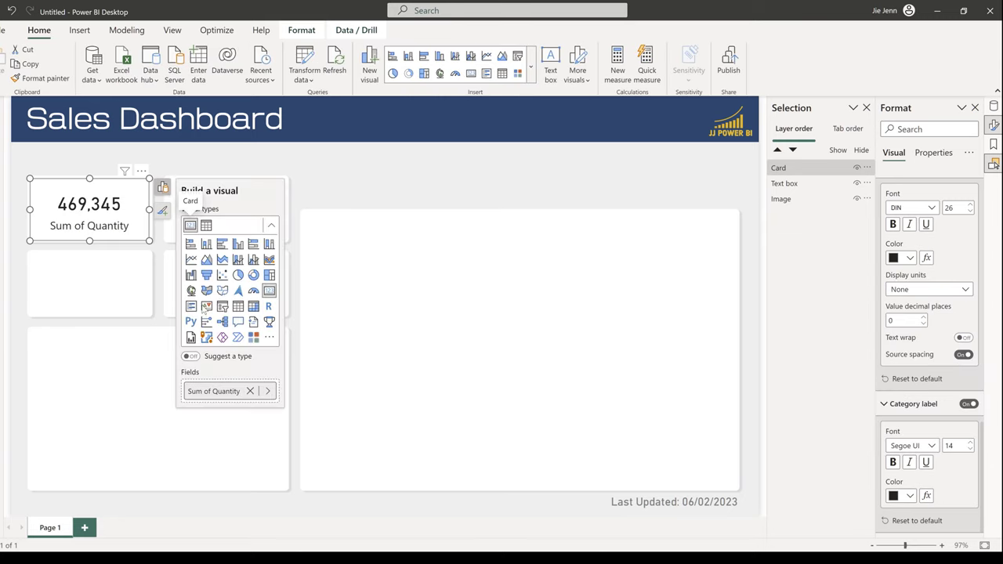
double_click(210, 395)
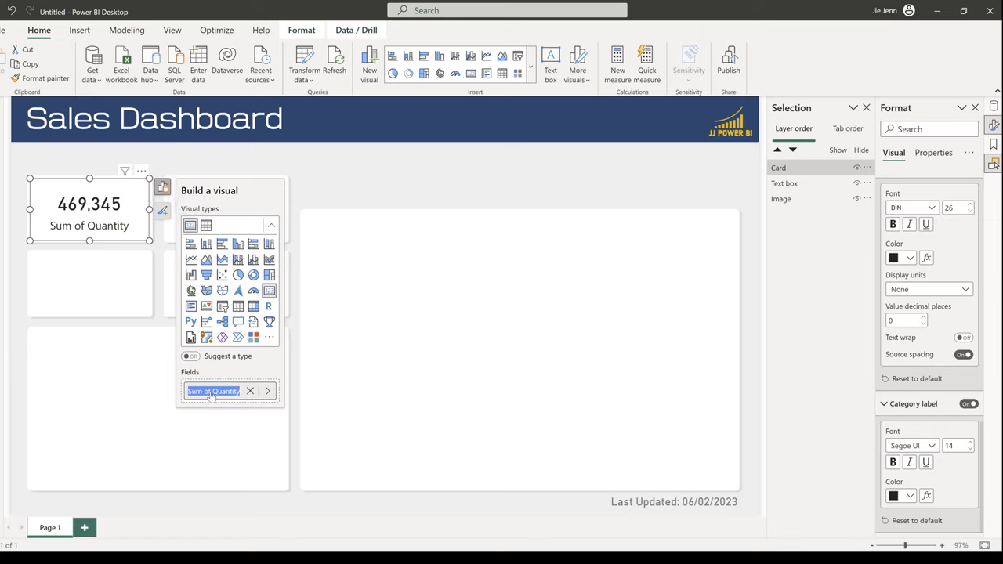
text(Quantity)
key(Return)
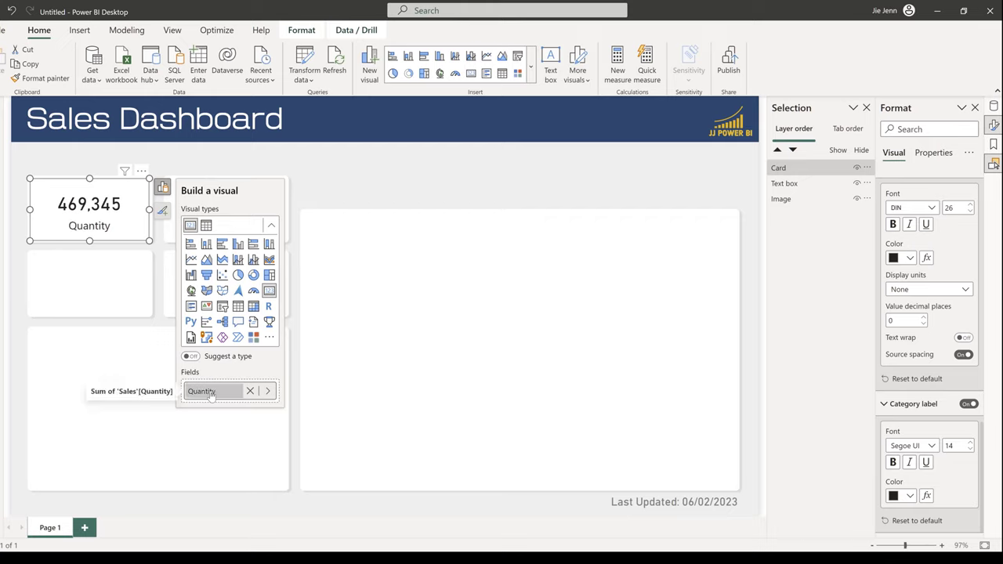
click(342, 178)
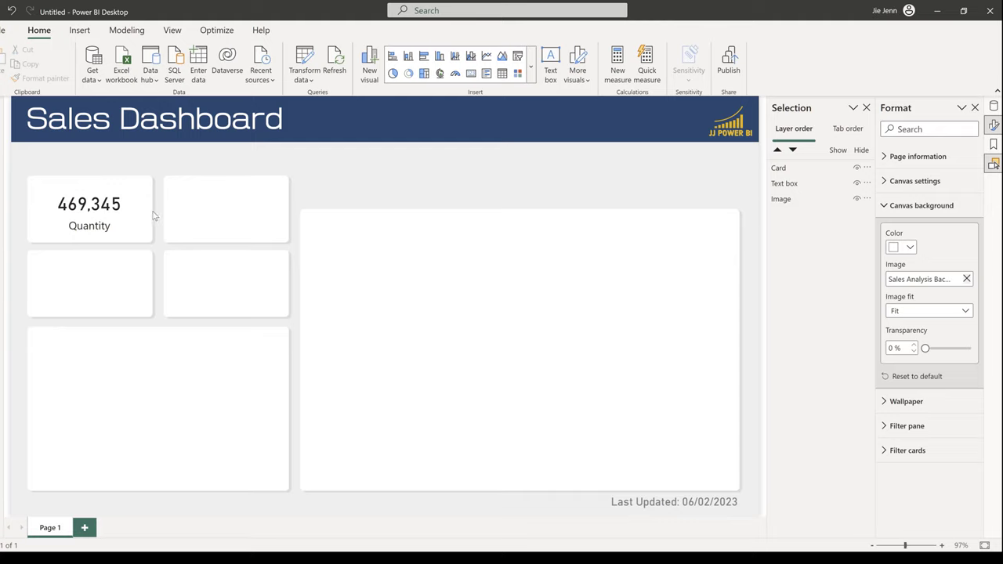
- Duplicate the Quantity card into the empty box directly below it and remove the Quantity field from the copy
click(140, 230)
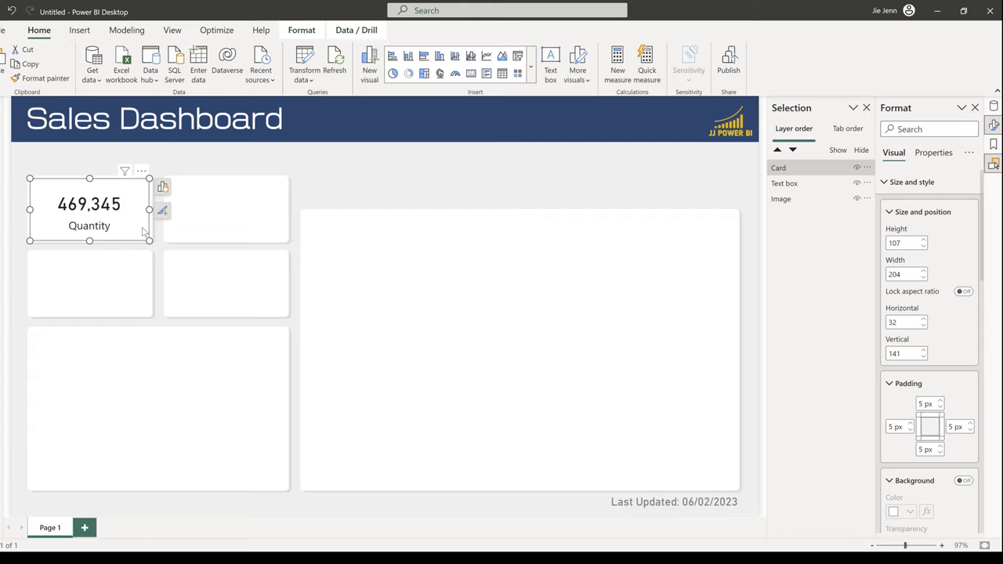
key(ctrl+v)
drag(125, 233, 115, 302)
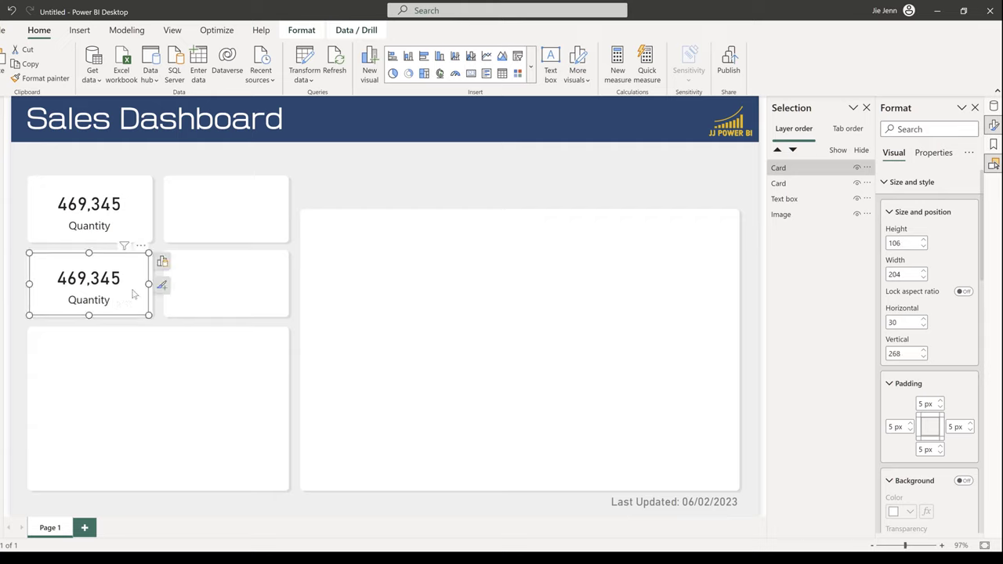
click(162, 261)
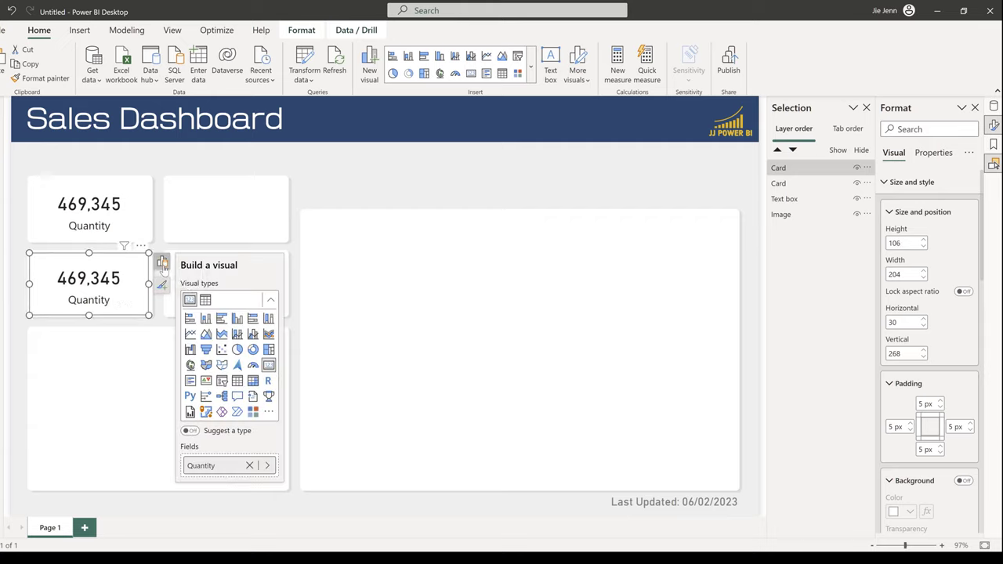
click(249, 466)
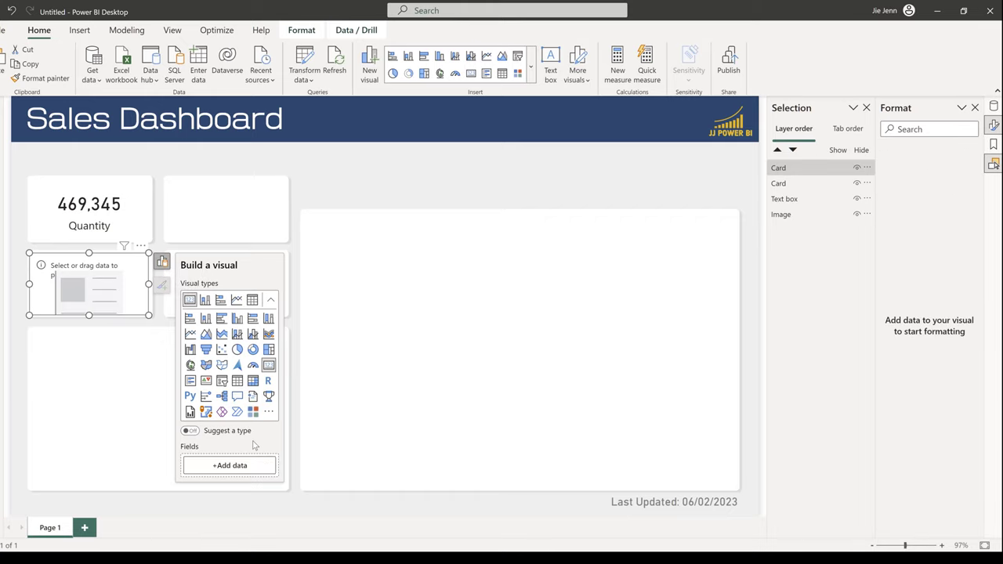
click(256, 461)
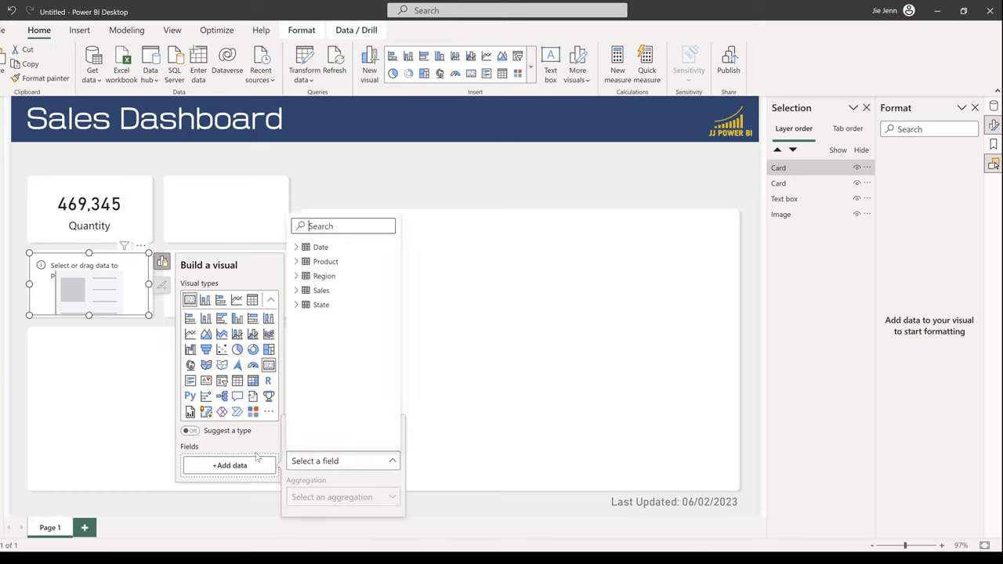
click(295, 291)
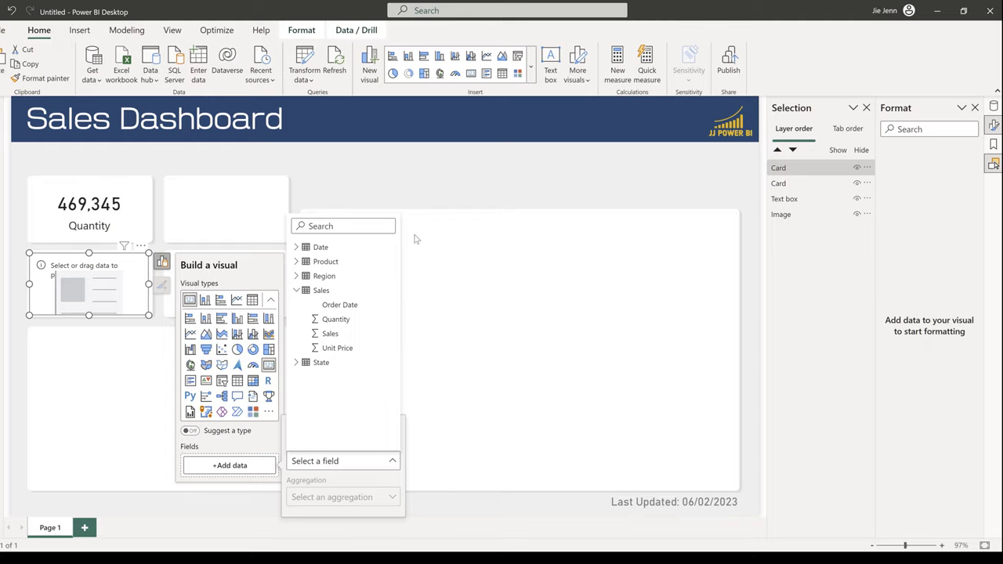
click(313, 461)
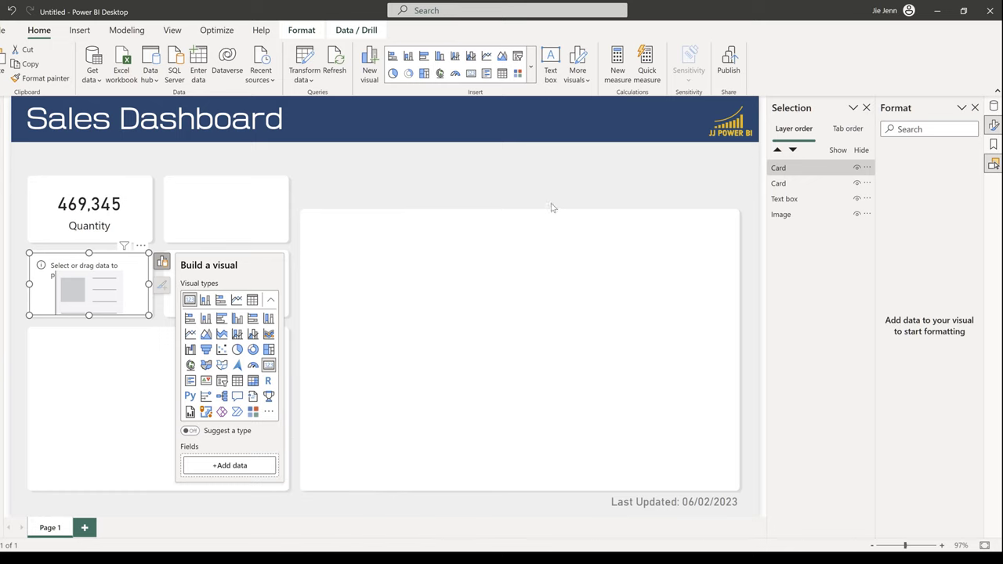
- Show the Data pane and start a new measure in the Sales table named "Sales % of All Regions" using the DIVIDE function
right_click(993, 107)
click(953, 127)
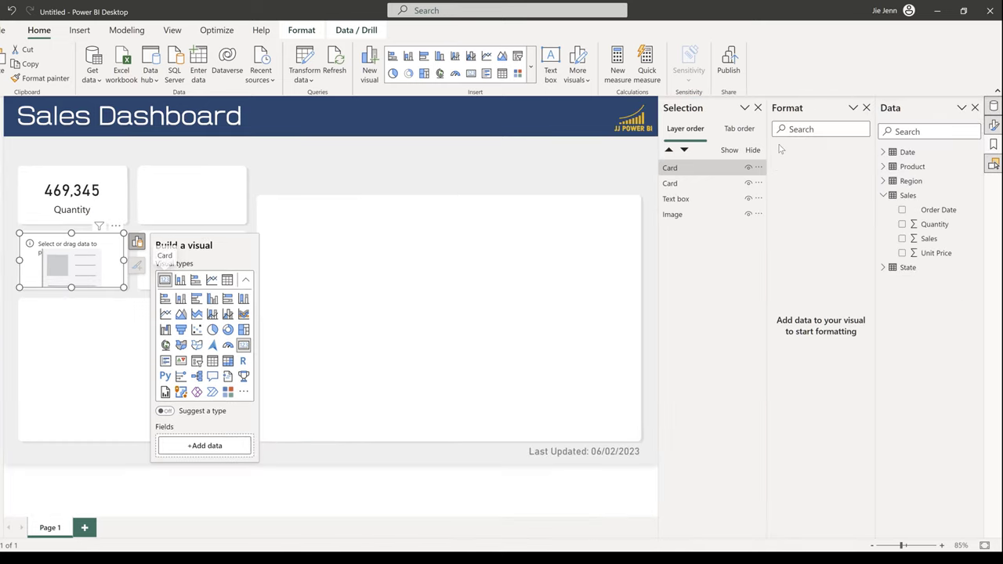
right_click(908, 197)
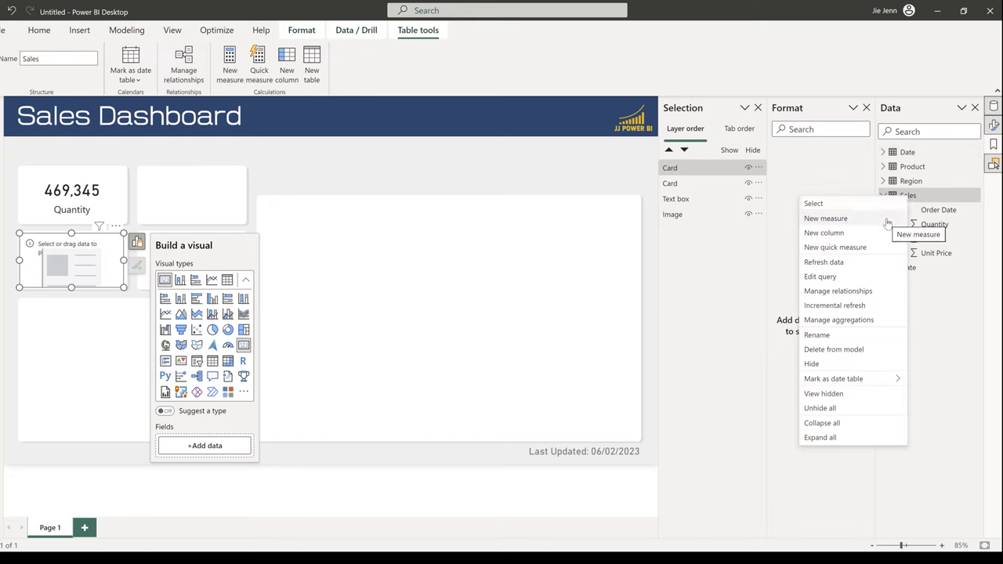
click(888, 224)
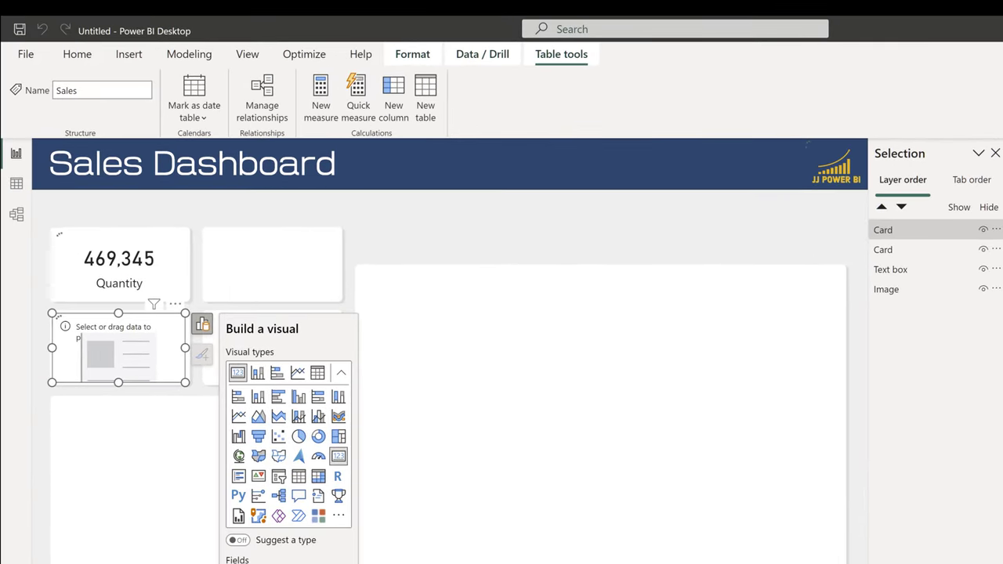
text(S)
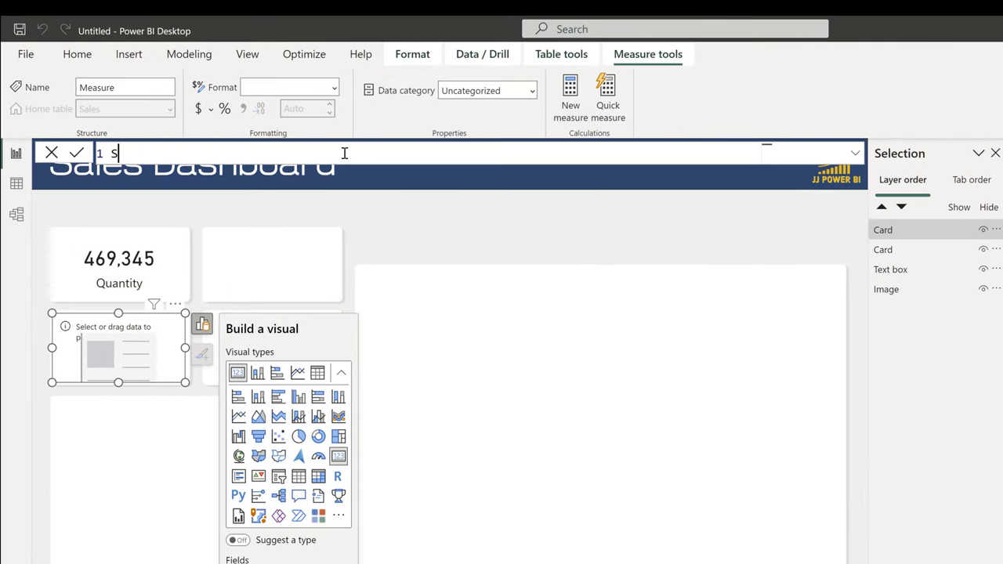
text(ales % of All Regions = DIV)
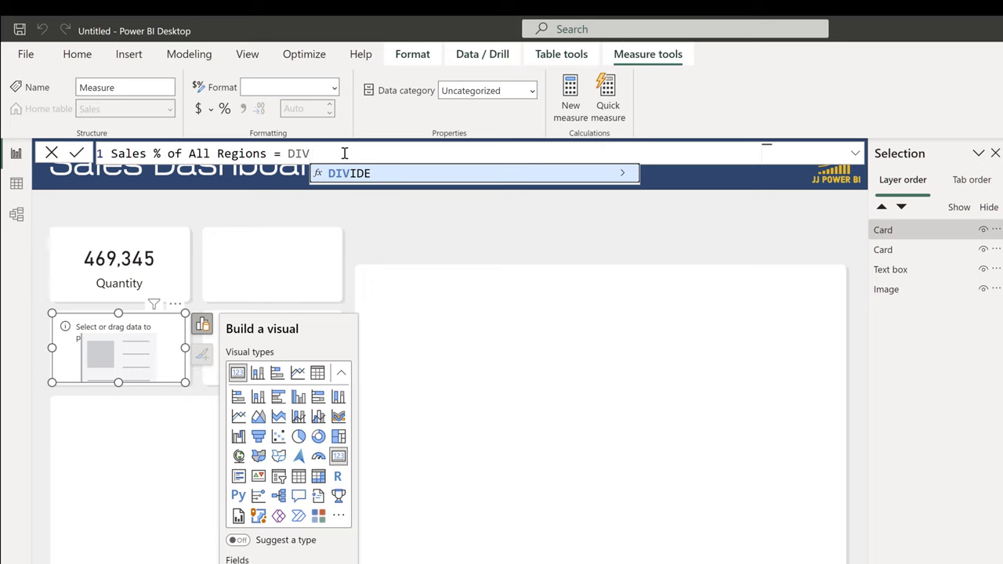
key(Tab)
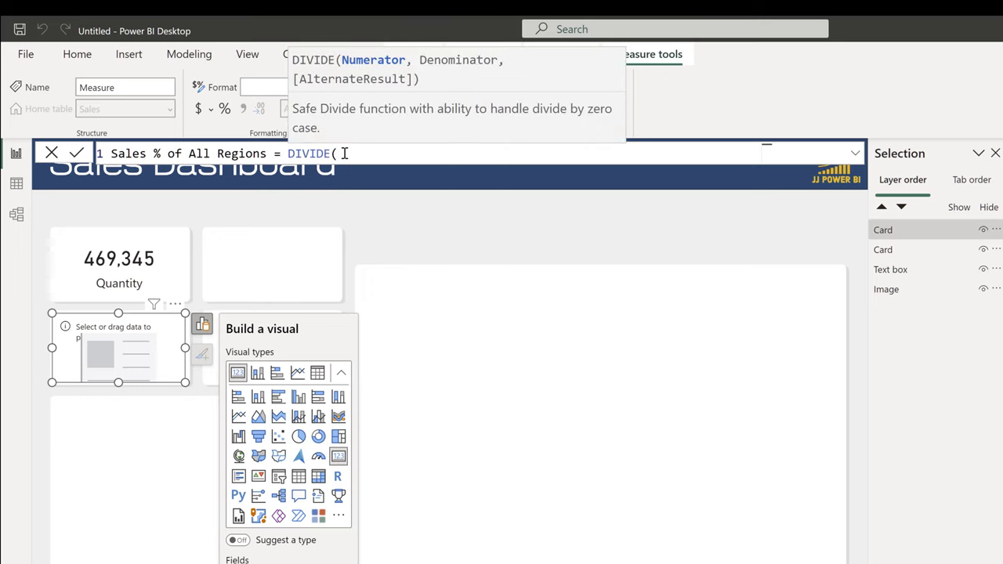
- Enter SUM('Sales'[Sales]) as the numerator of the DIVIDE function
text(SUM()
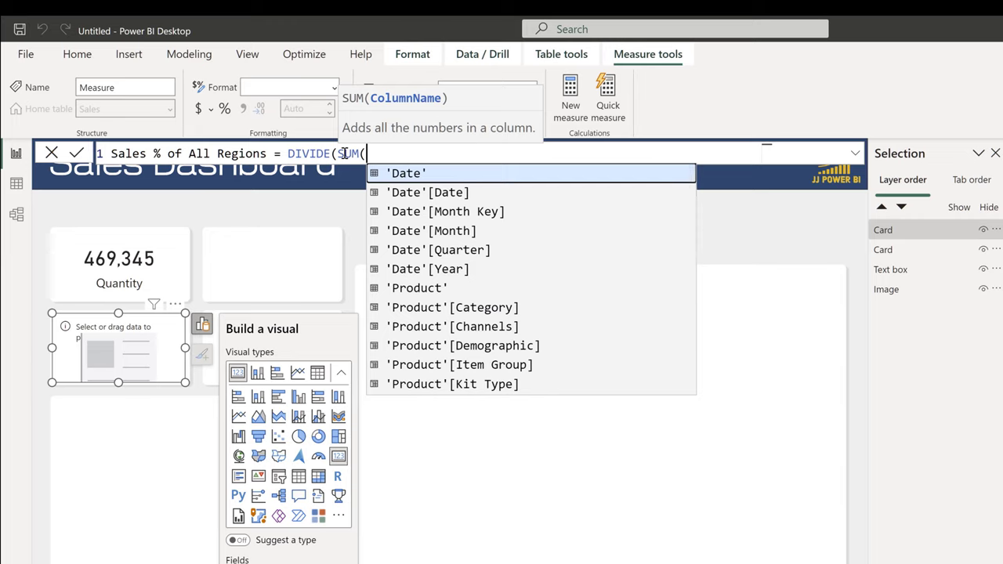
text('sales)
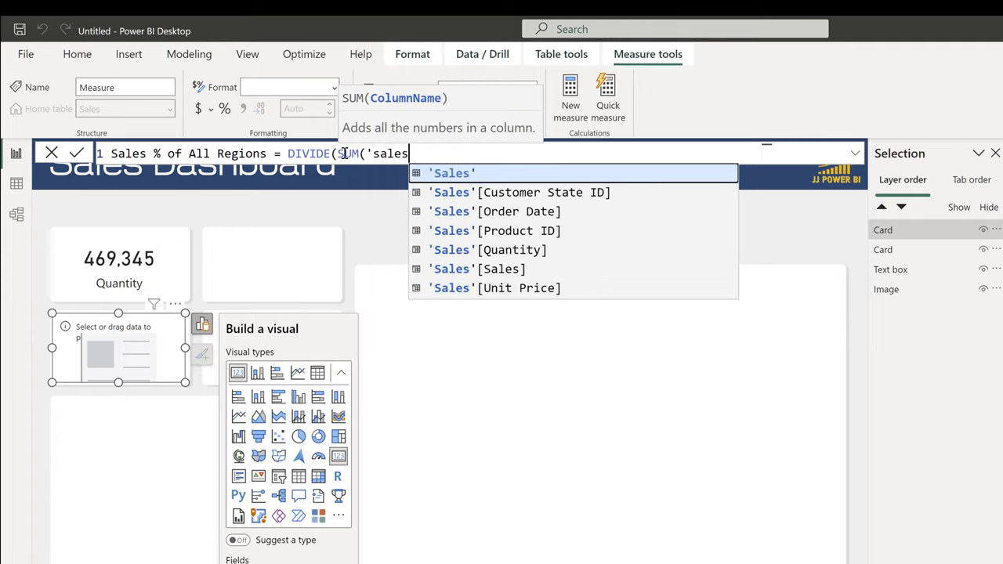
key(Tab)
text([S)
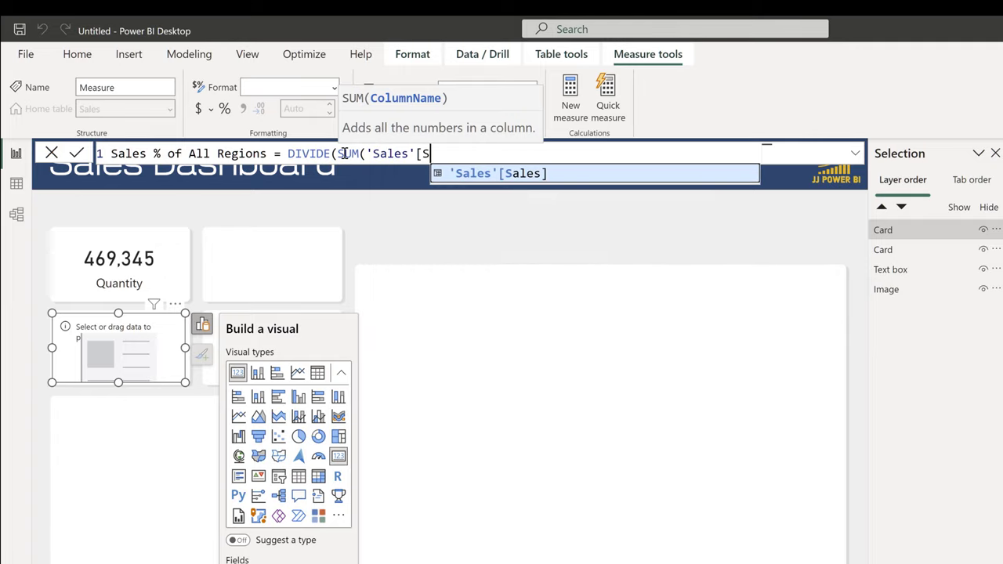
key(Tab)
text(), )
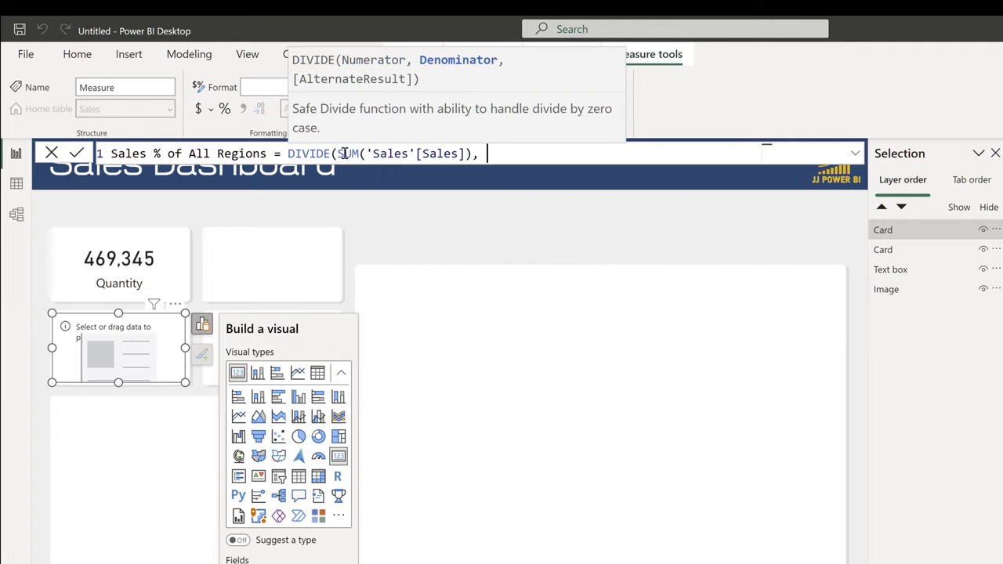
- Begin the DIVIDE denominator with the CALCULATE function and add two extra lines to the formula below it
text(Cal)
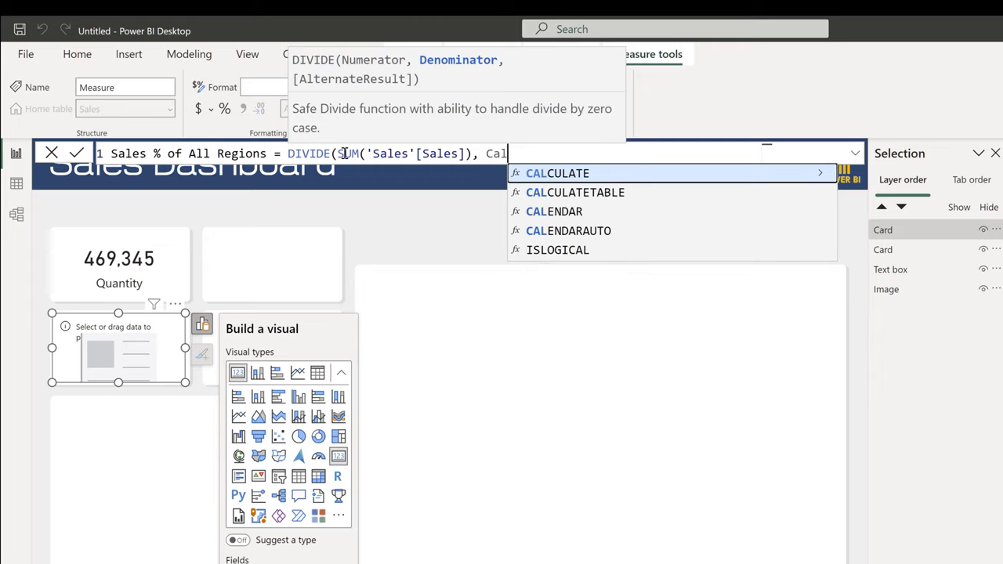
key(BackSpace)
key(BackSpace)
key(BackSpace)
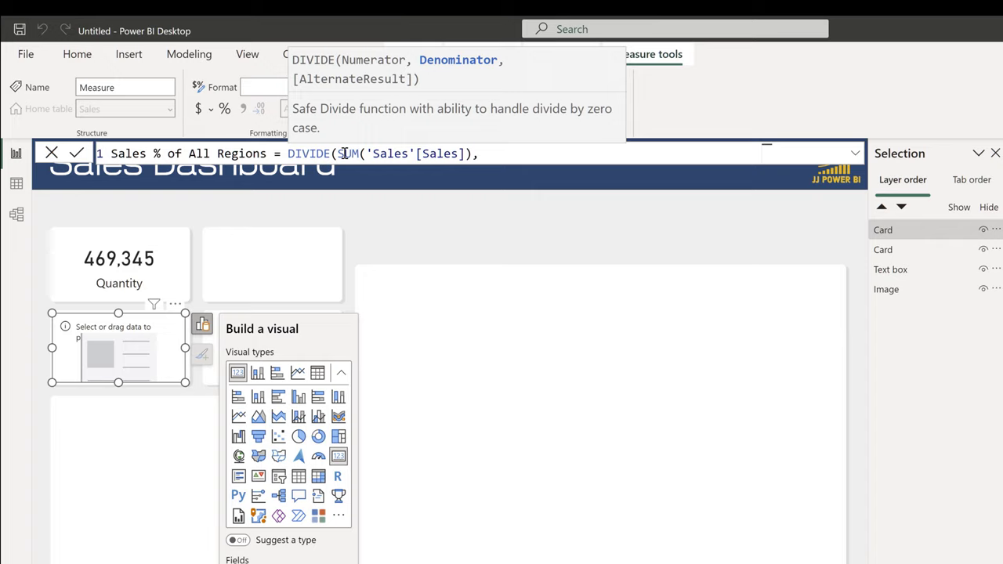
text(CAL)
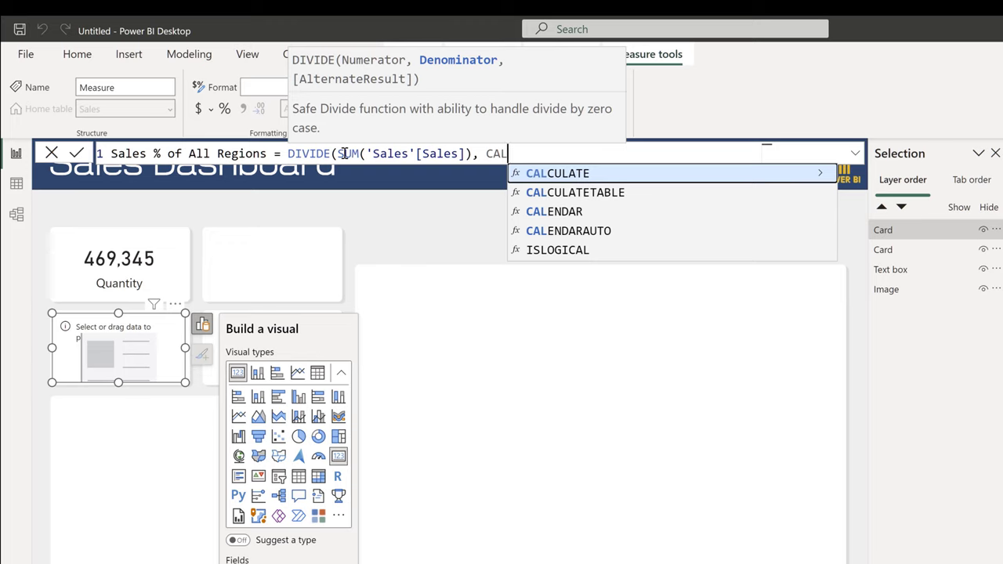
key(Tab)
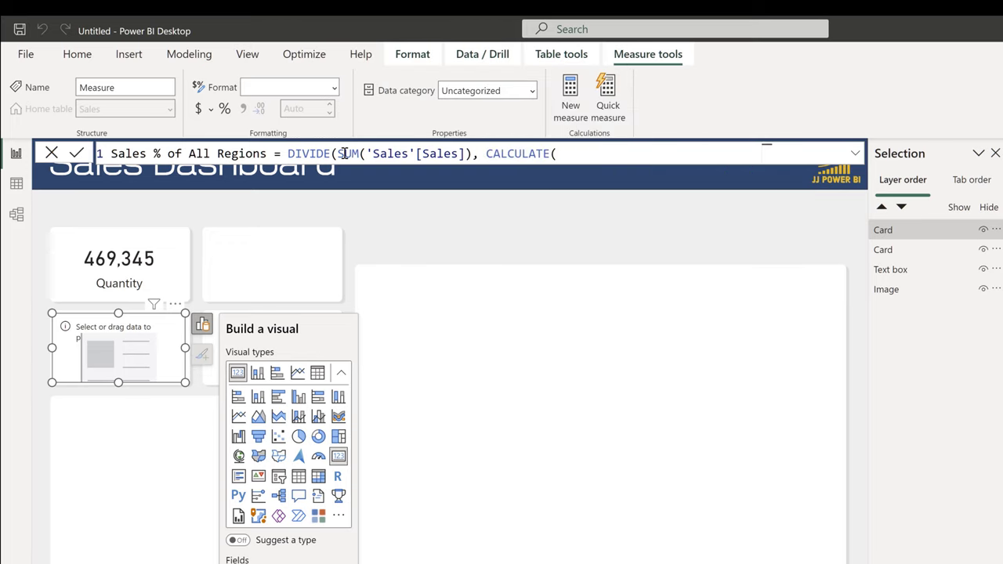
key(shift+Return)
key(shift+Return)
key(Up)
key(Up)
key(End)
- Enter SUM(Sales[Sales]) as the expression that CALCULATE evaluates
text(SUM)
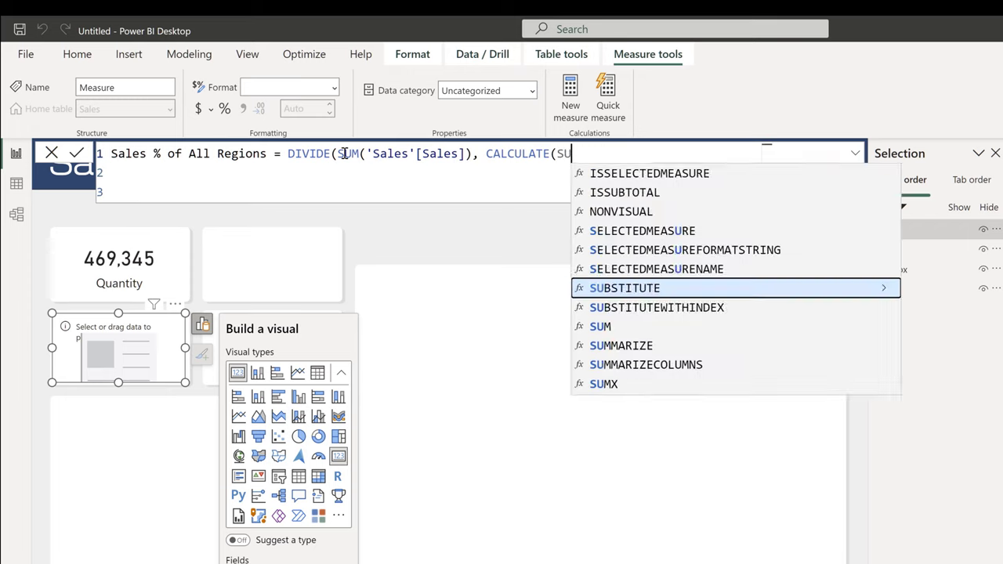
key(Tab)
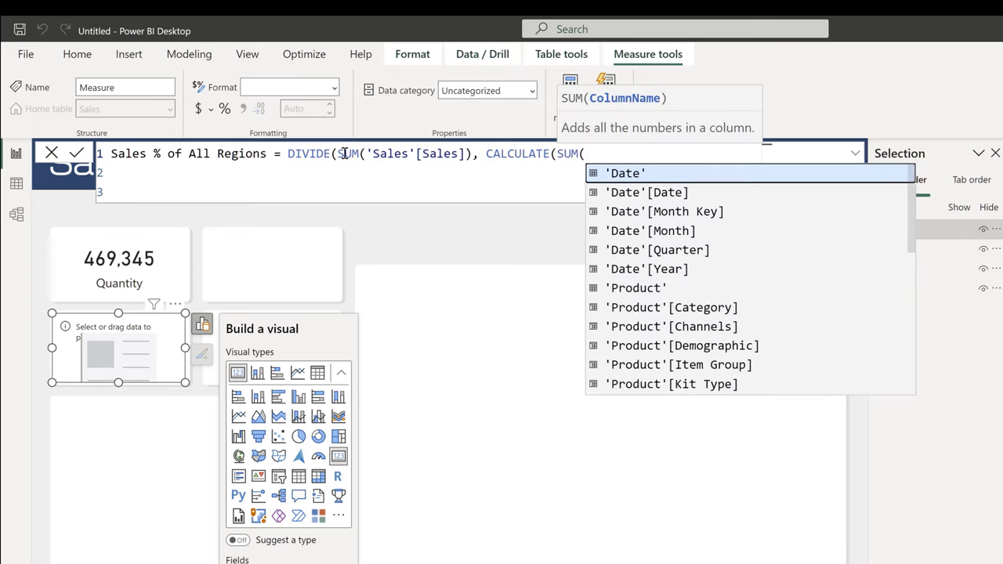
key(BackSpace)
text(()
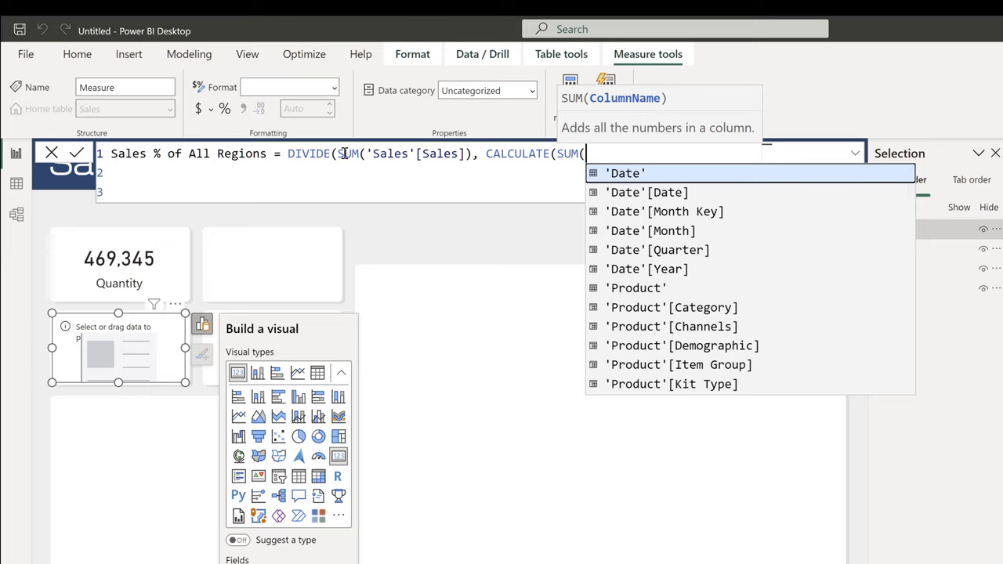
text(Sales)
key(Down)
key(Down)
key(Down)
key(Down)
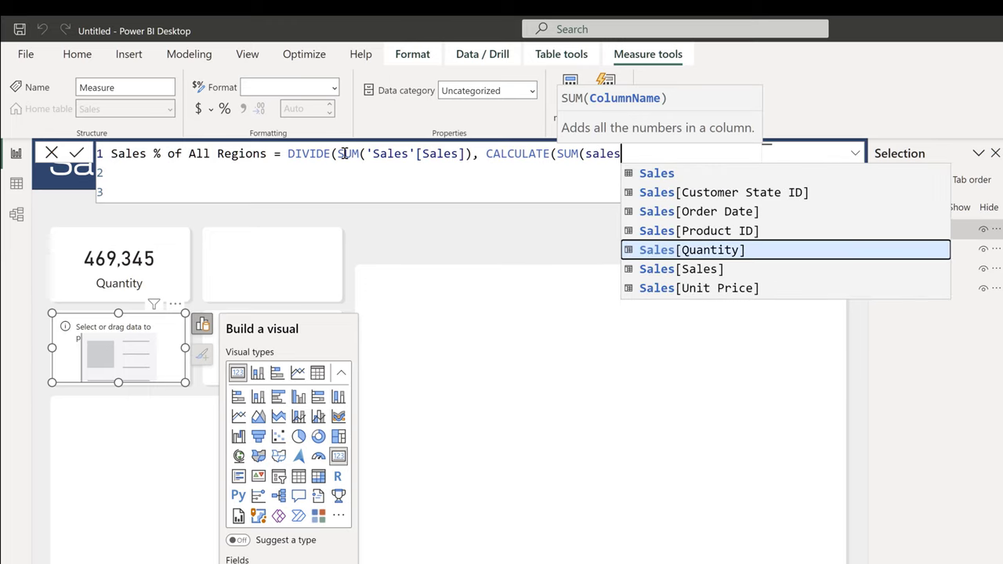
key(Down)
key(Tab)
- Add ALL('Region') as the CALCULATE filter, close the brackets and commit the measure
text(), ALL)
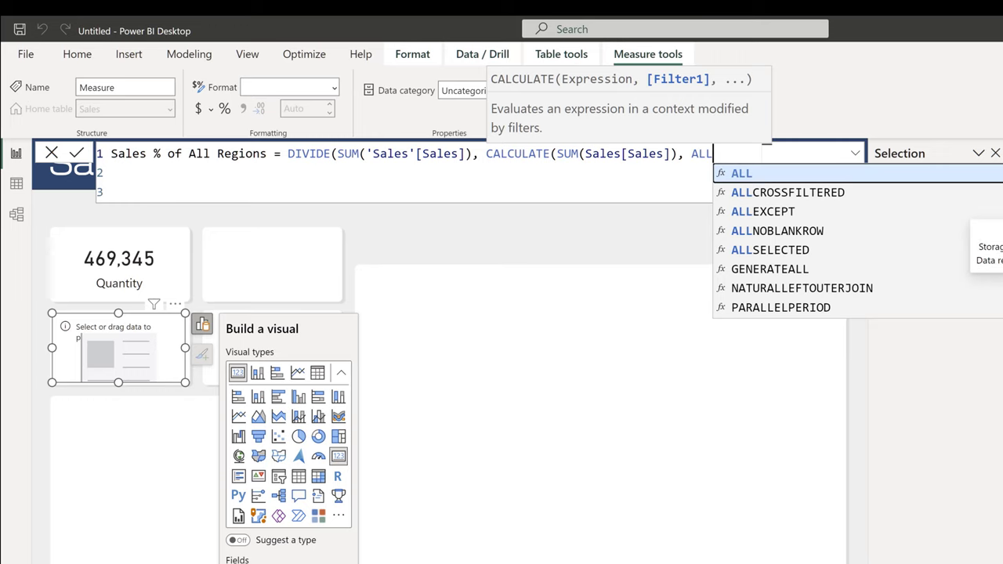
text(()
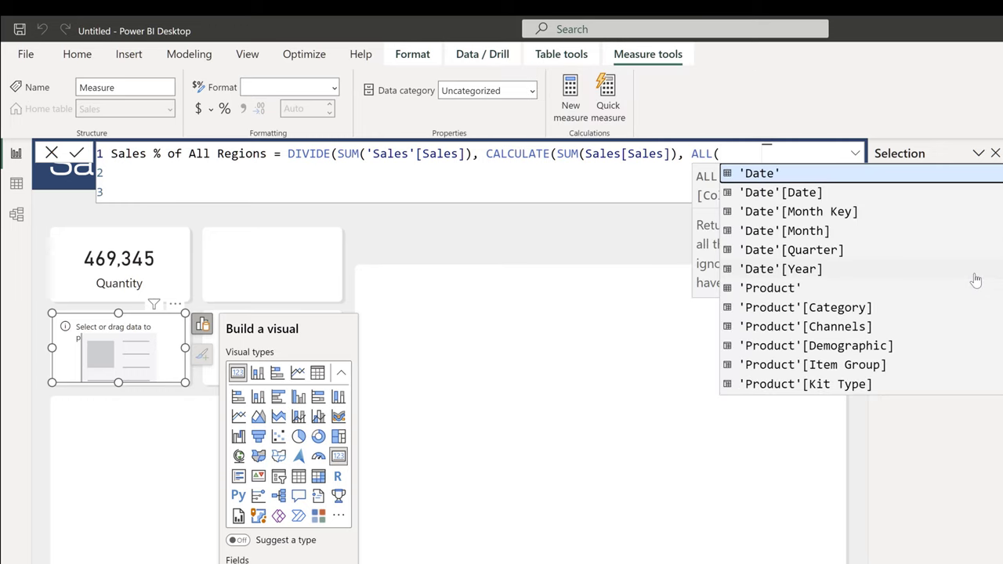
text('Region')
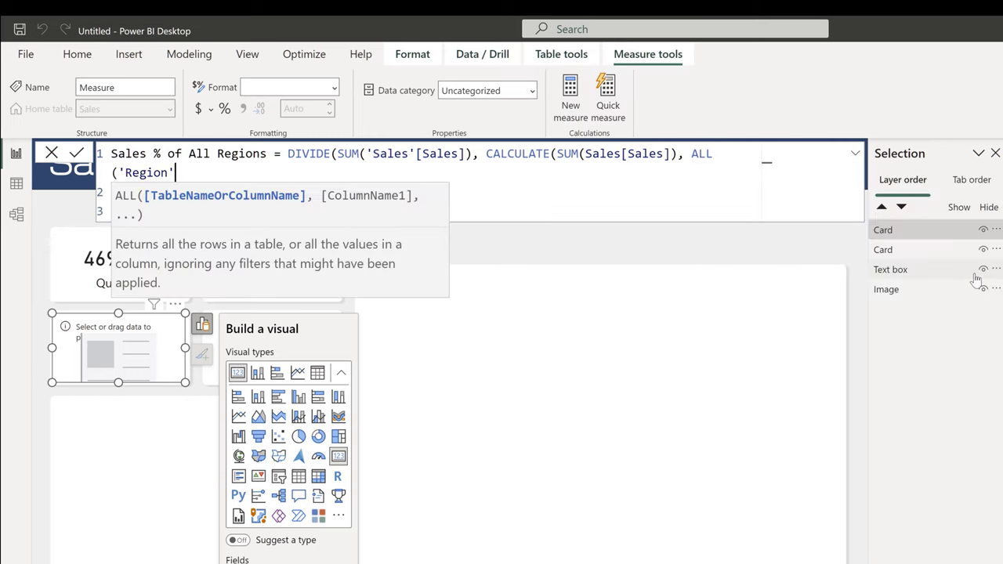
text()))
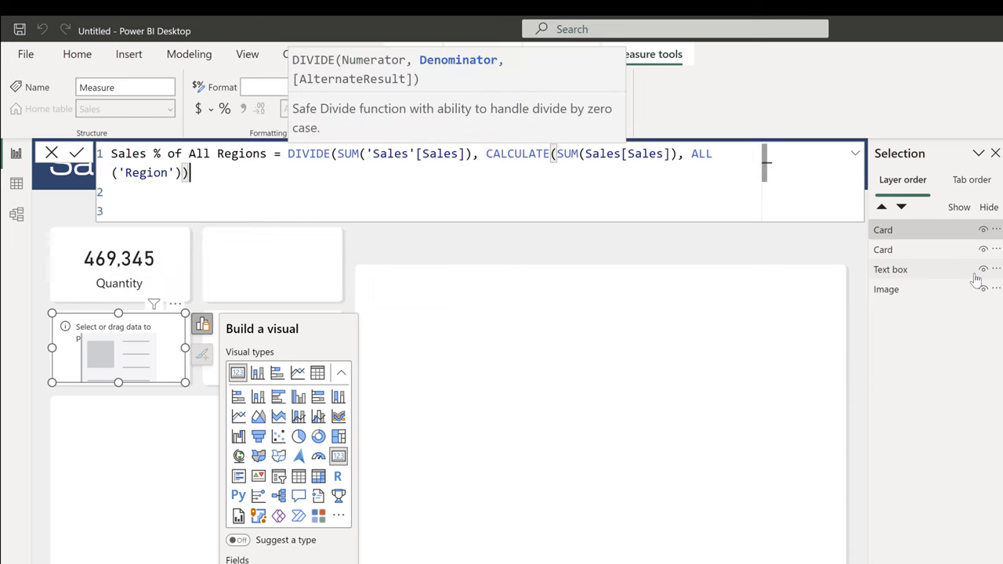
key(Return)
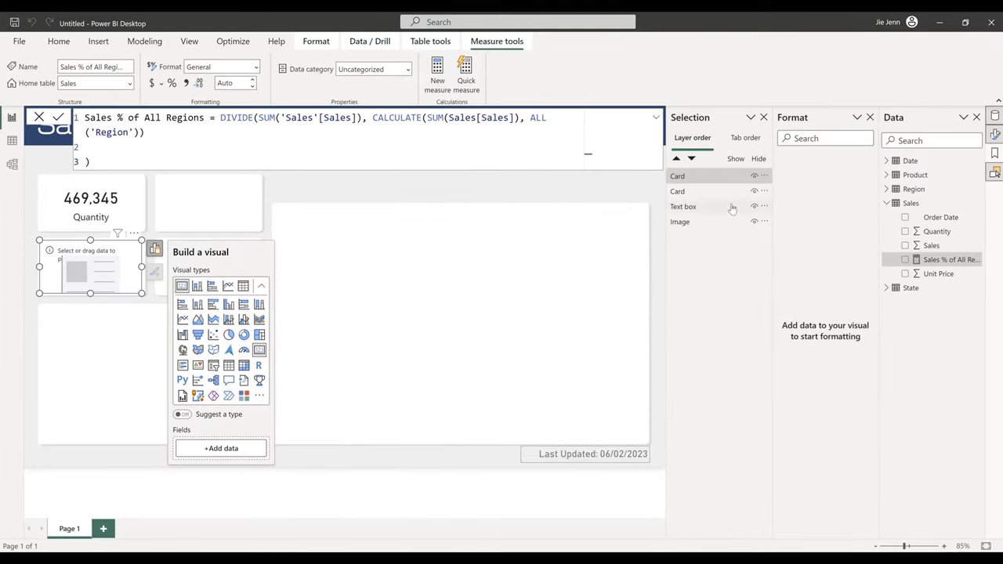
- Collapse the formula bar and close the Selection pane to free up space around the report canvas
click(655, 118)
click(655, 120)
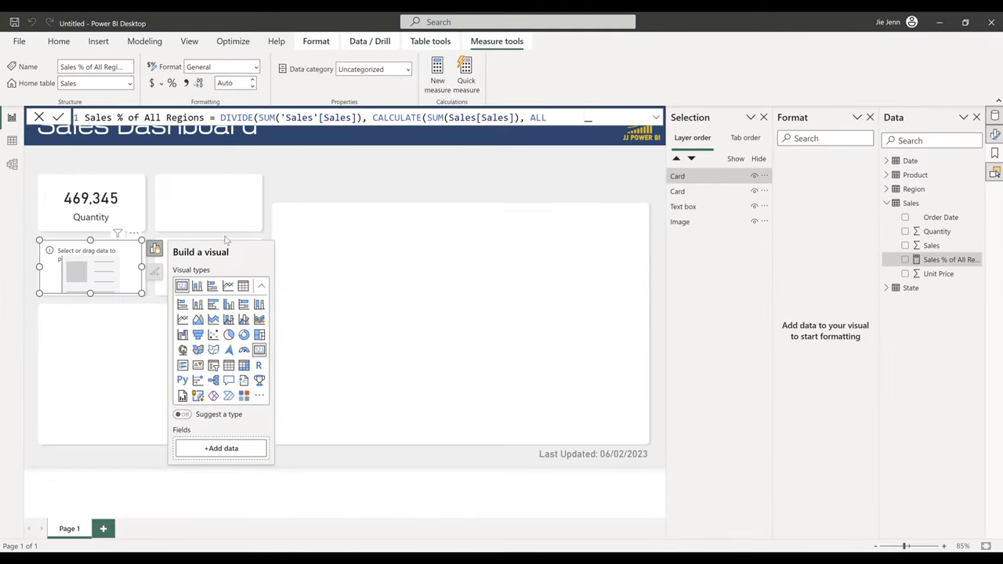
click(155, 249)
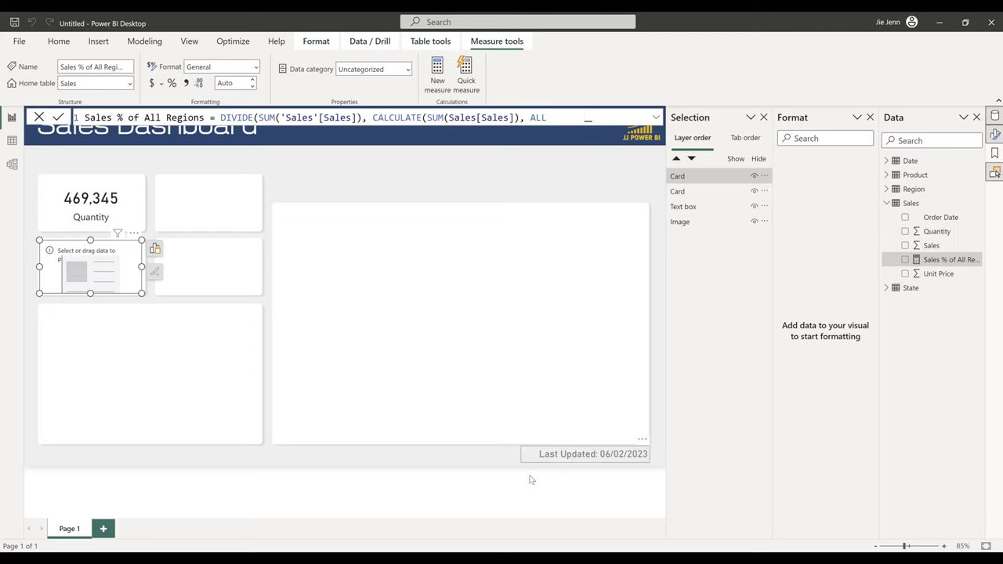
ctrl+scroll(540, 478, up, 2)
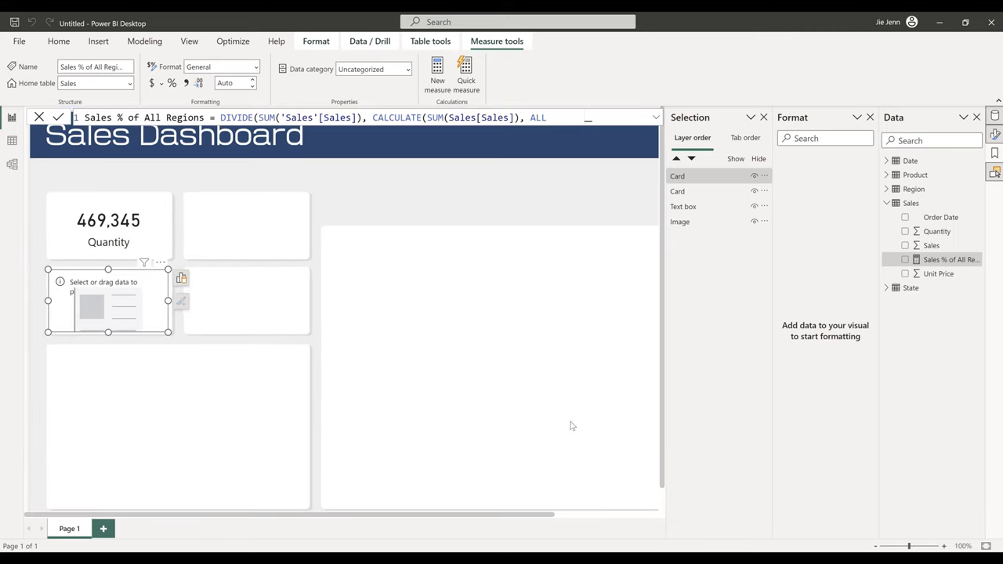
click(763, 117)
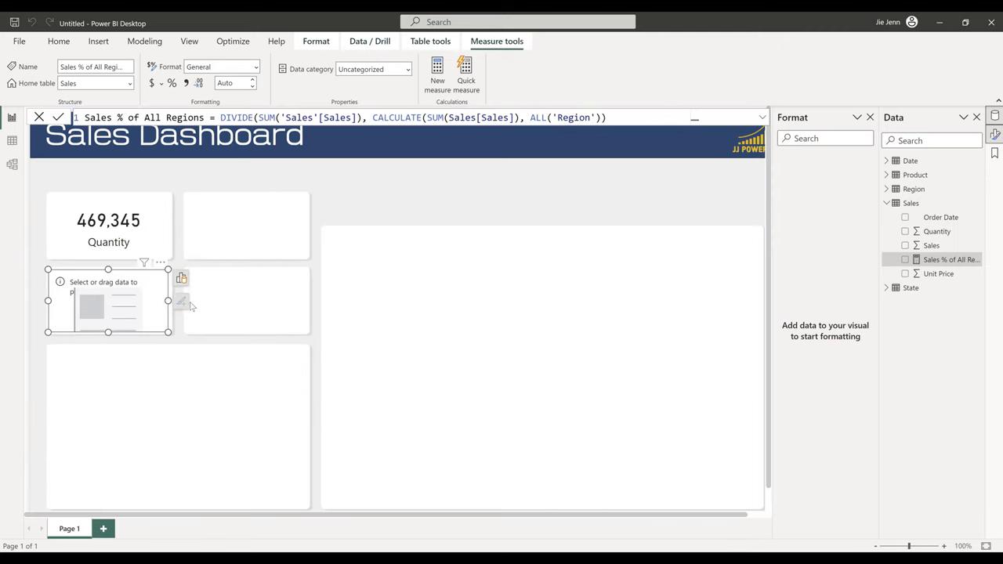
- Add the Sales % of All Regions measure as the field of the empty card below the Quantity card
click(181, 278)
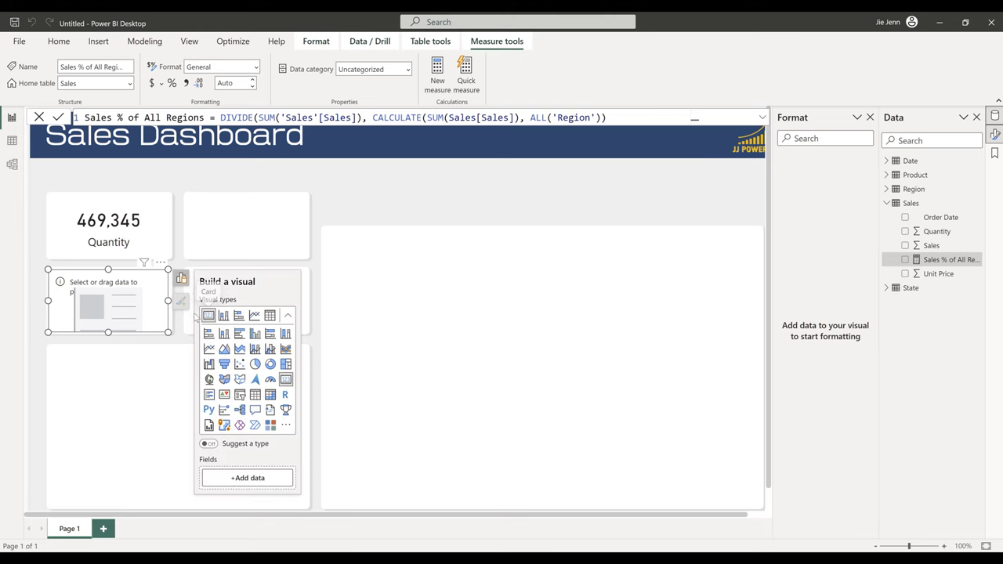
click(239, 479)
click(312, 307)
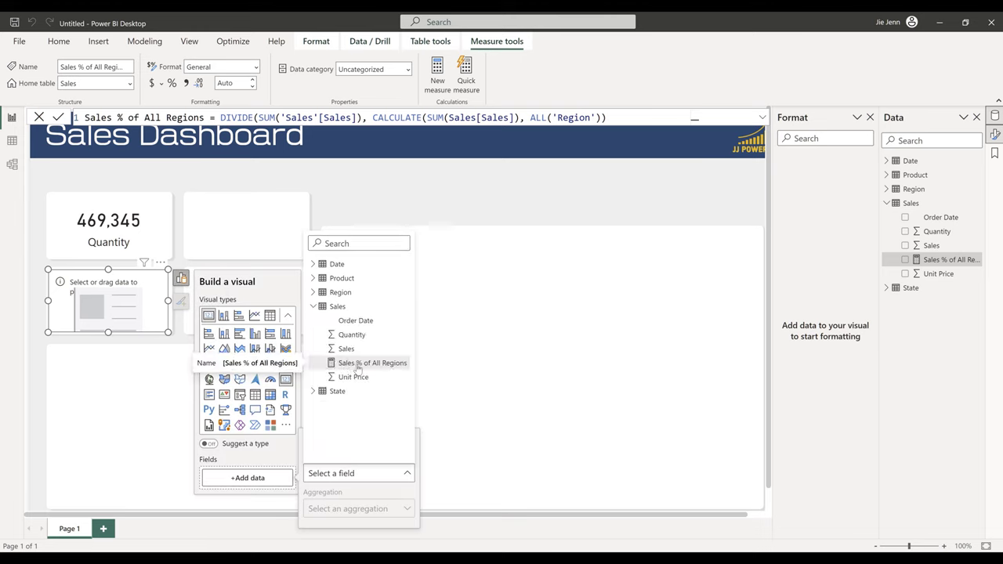
click(384, 367)
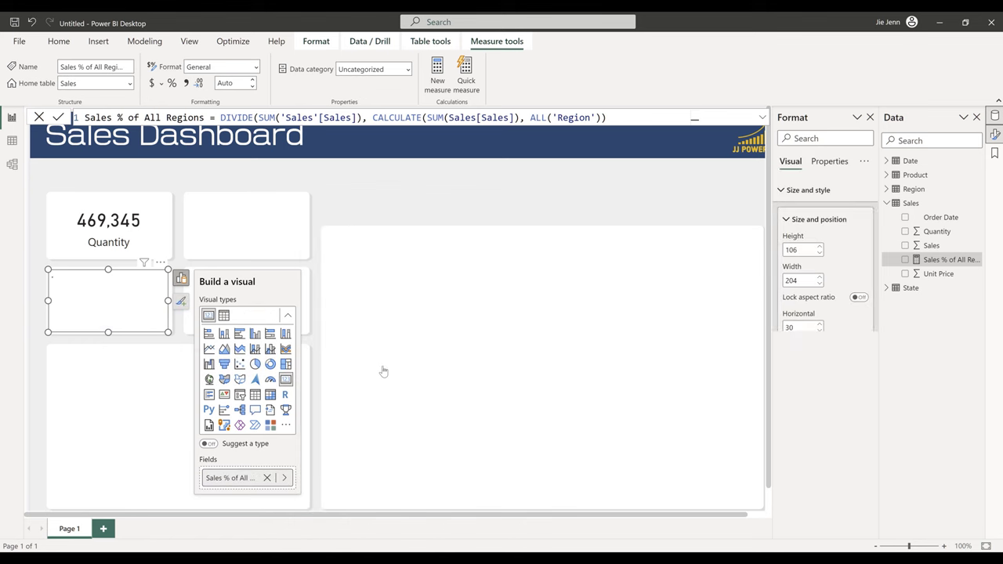
click(119, 307)
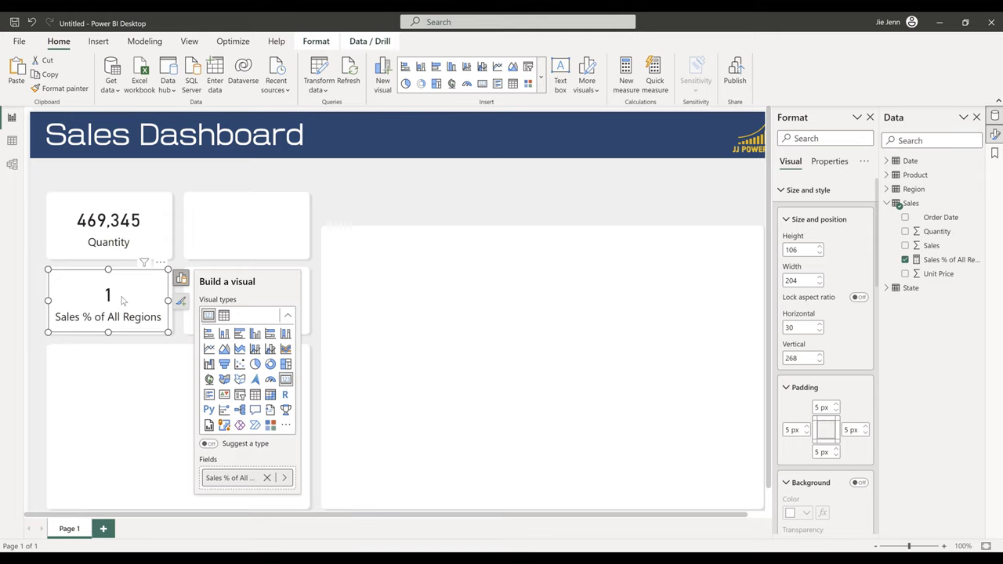
- Format the Sales % of All Regions measure as a percentage with 0 decimal places
click(943, 262)
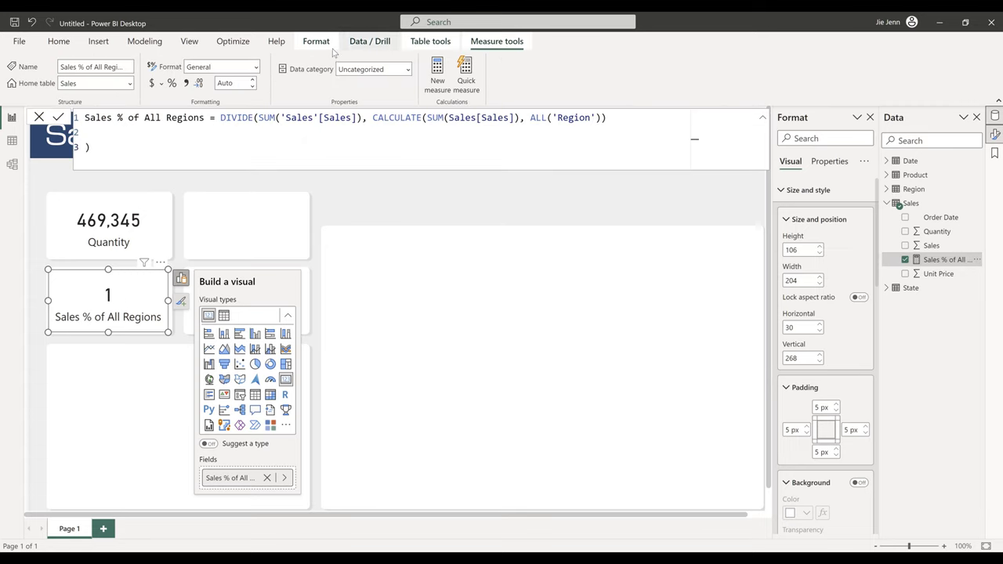
click(255, 68)
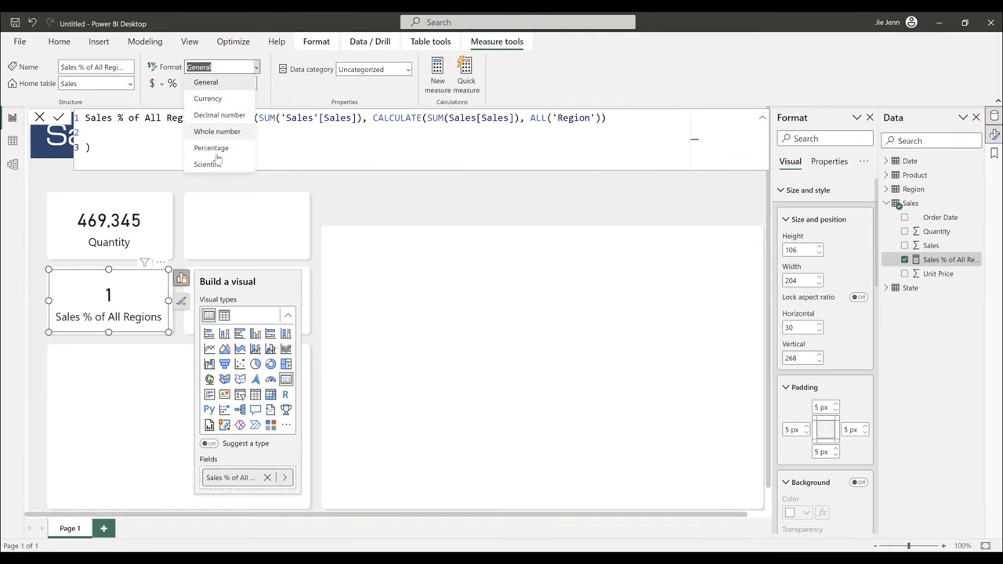
click(222, 85)
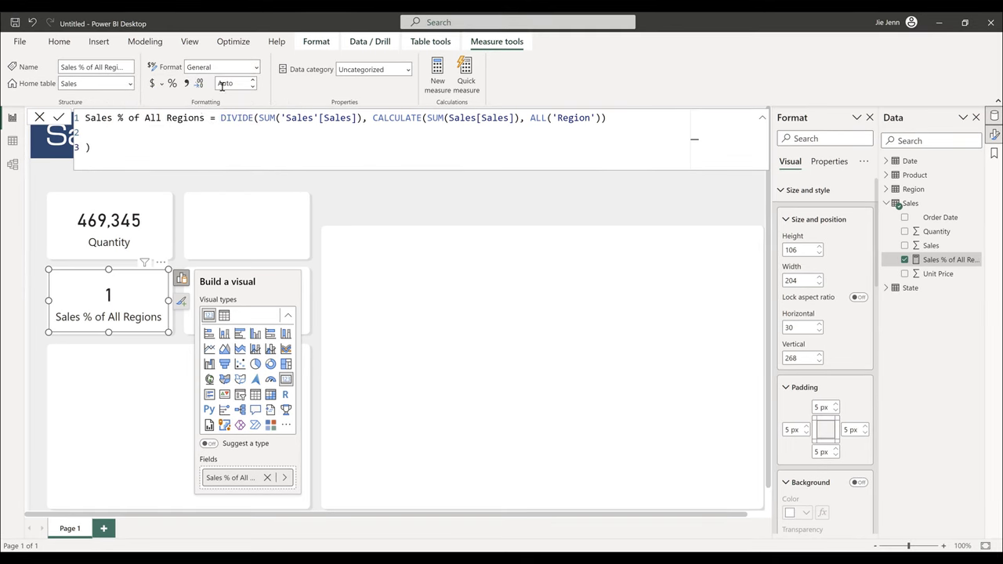
click(171, 84)
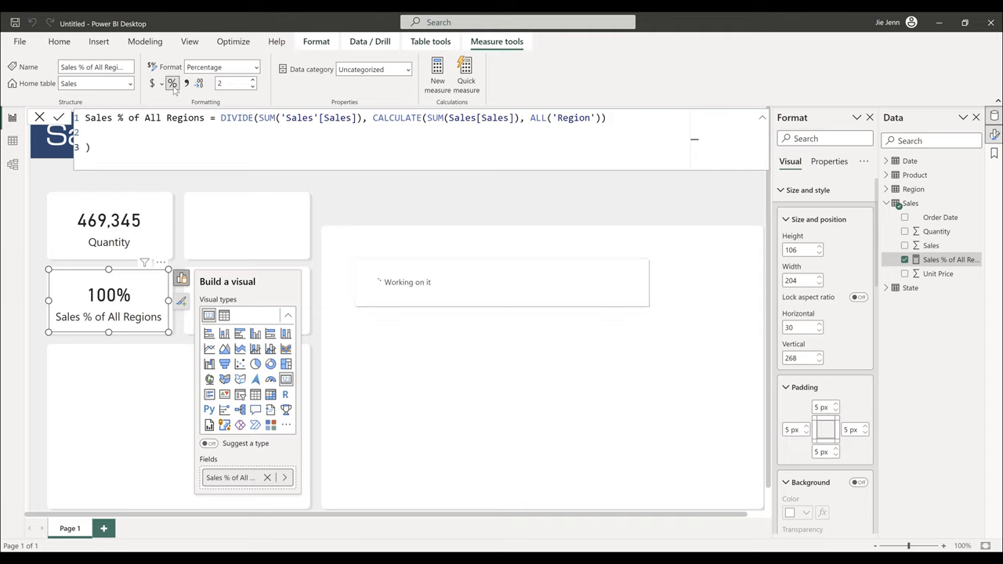
click(234, 85)
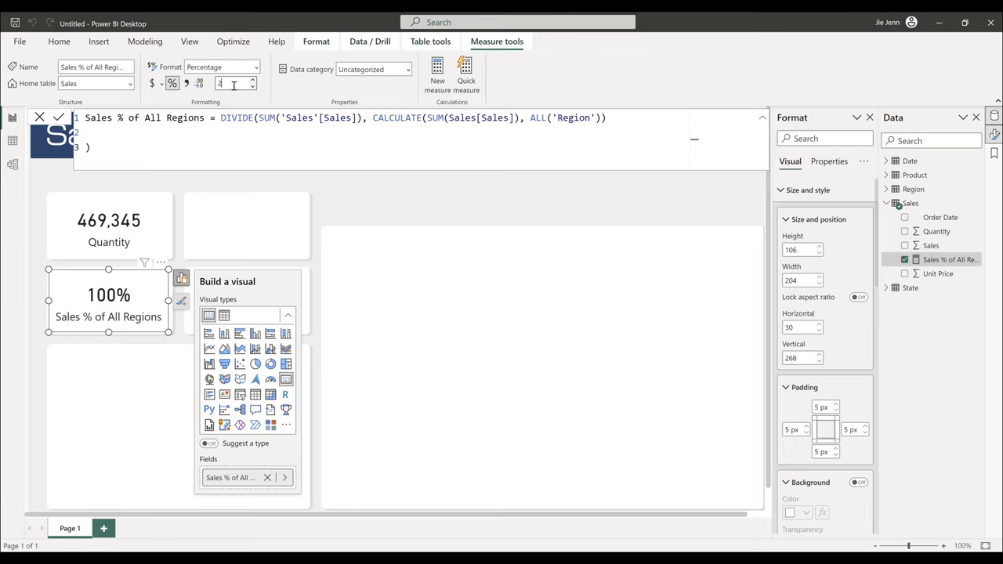
text(0)
key(Return)
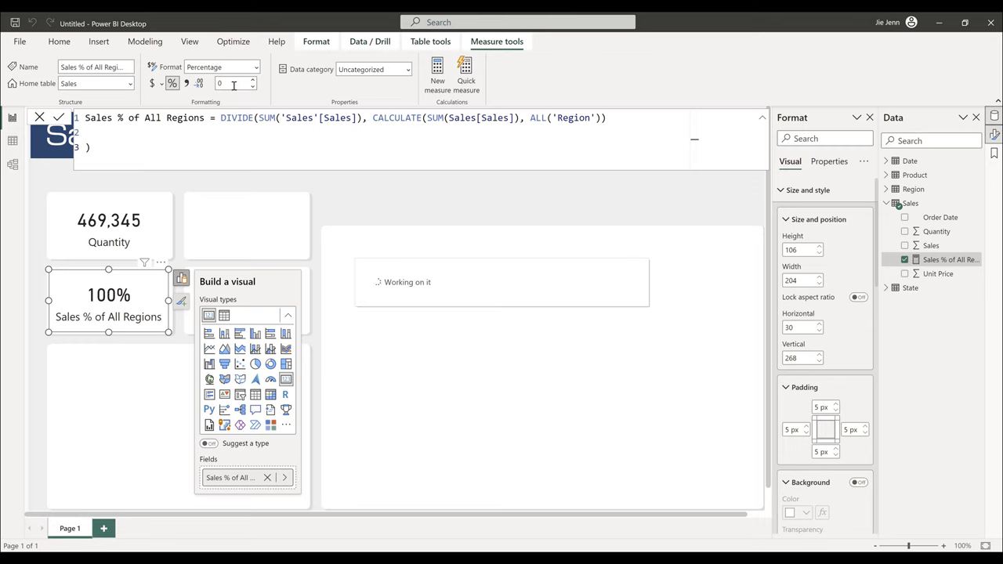
- Duplicate the Quantity card and place the copy over the blank template box beside it
click(139, 234)
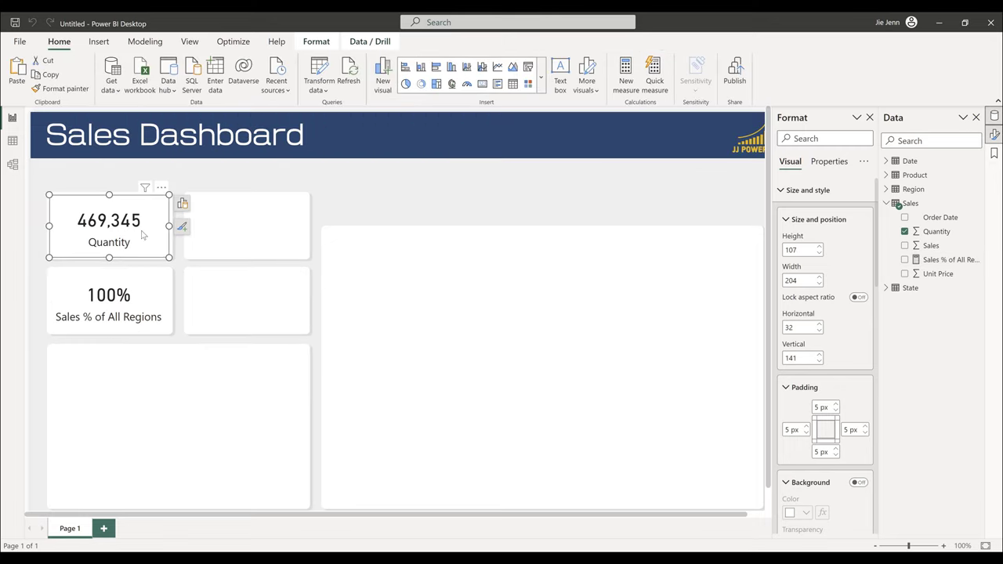
click(240, 219)
key(ctrl+v)
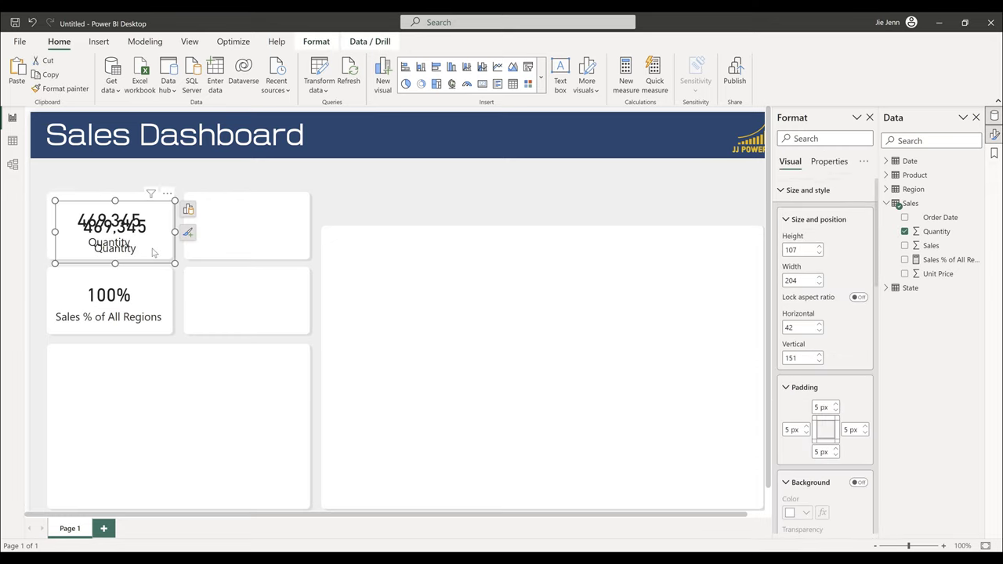
drag(155, 253, 285, 247)
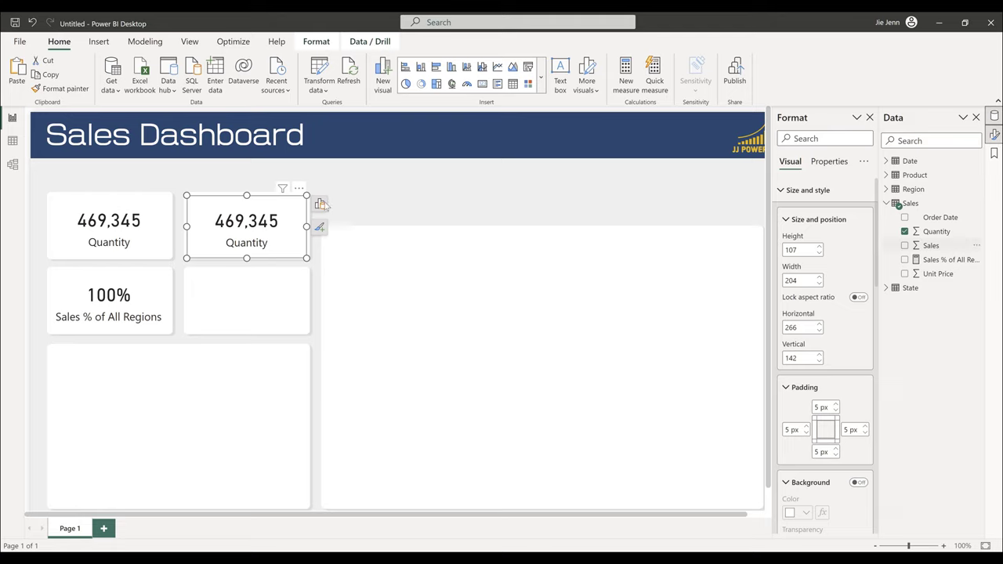
- Set the copied card's vertical position to 141 so it lines up with the original Quantity card
click(166, 250)
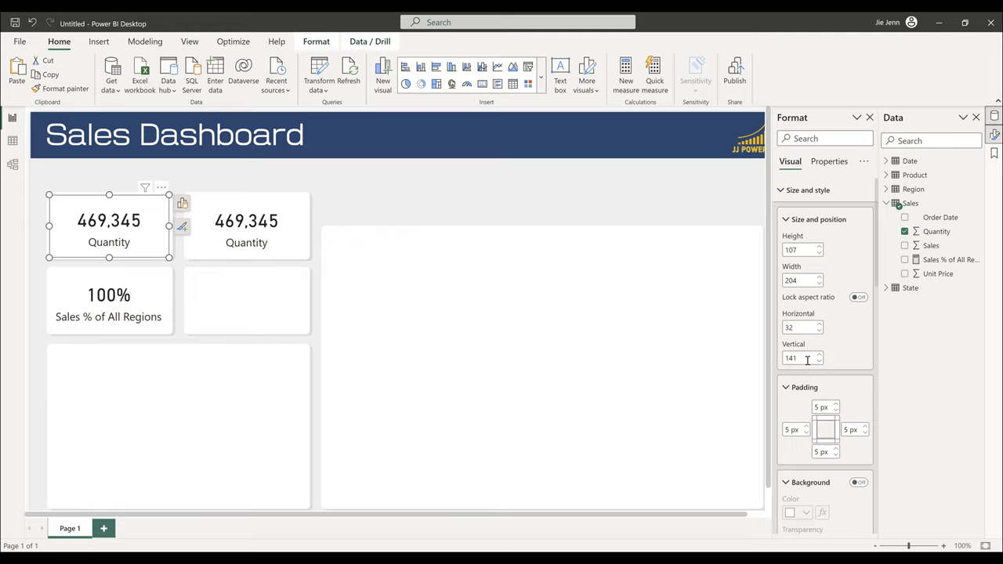
click(300, 250)
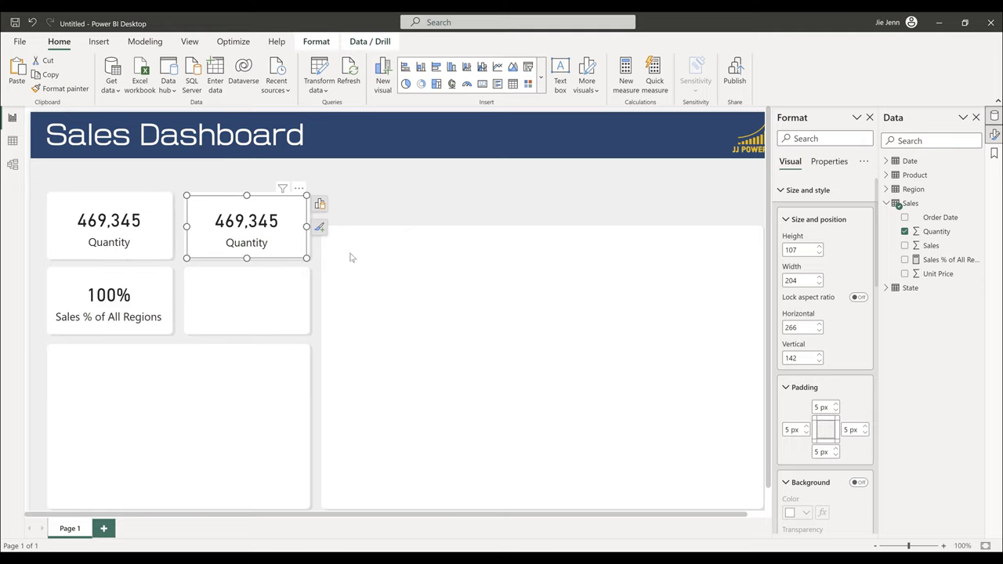
double_click(792, 358)
text(141)
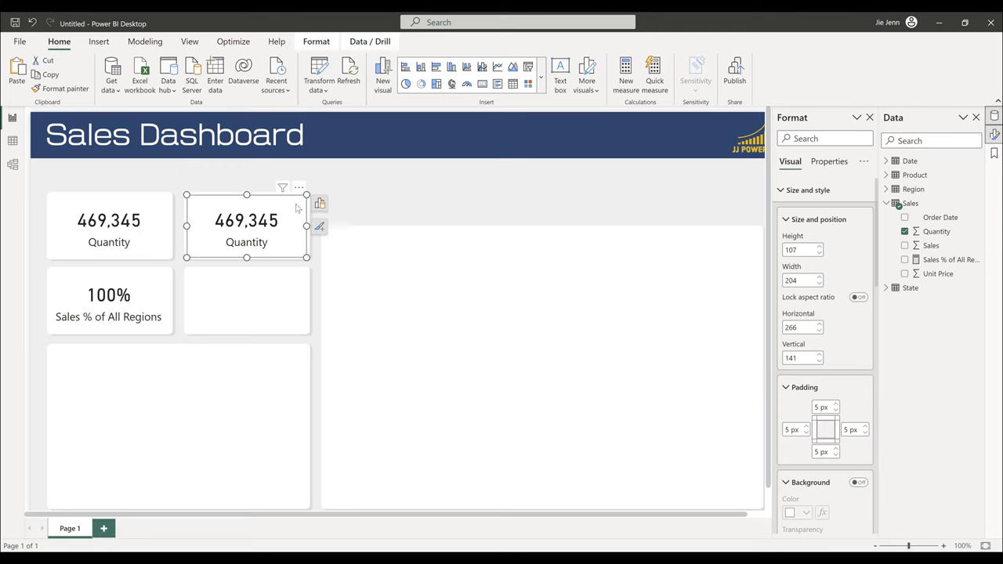
- Replace the Quantity field in the copied card with the Sales field
click(320, 203)
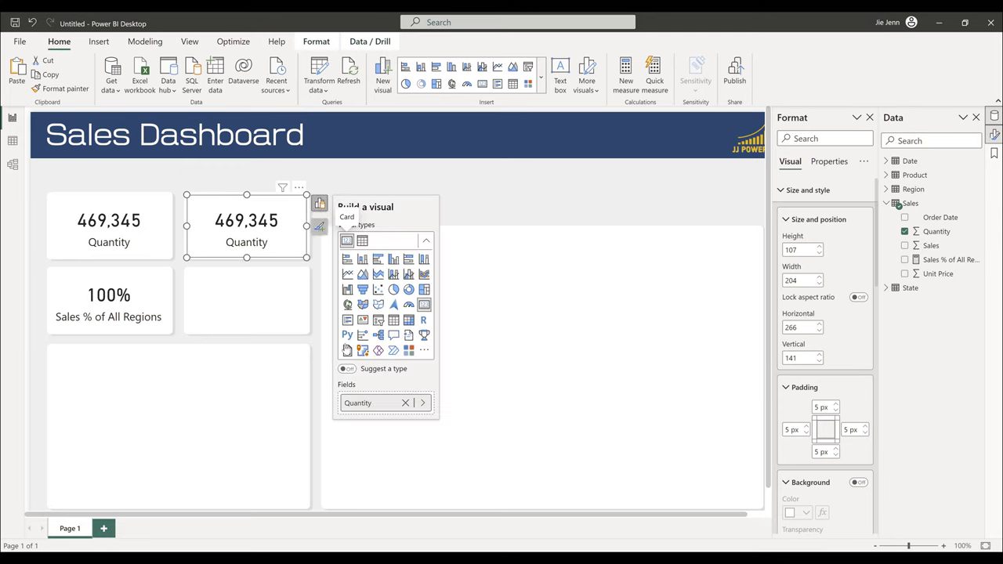
click(375, 406)
click(468, 402)
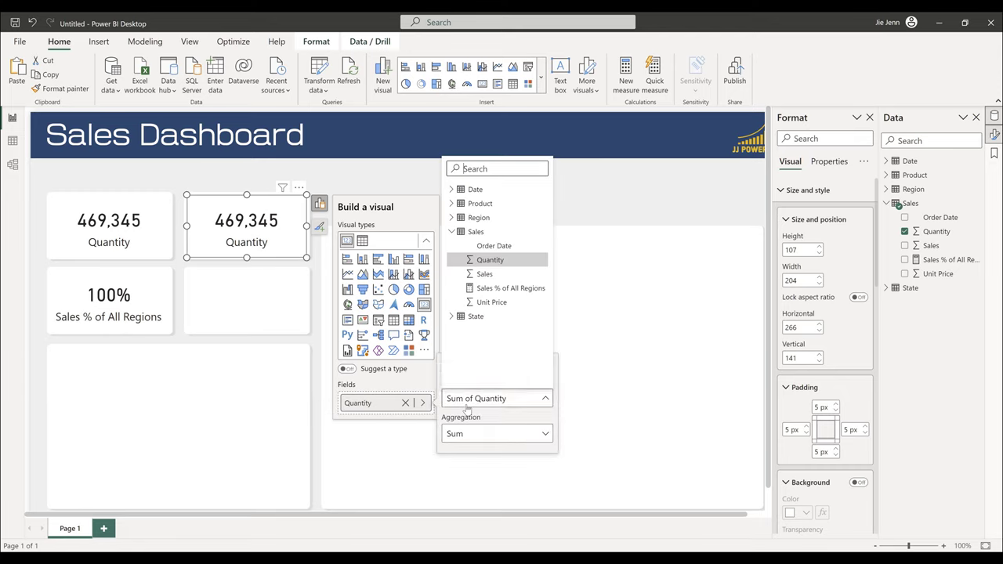
click(482, 274)
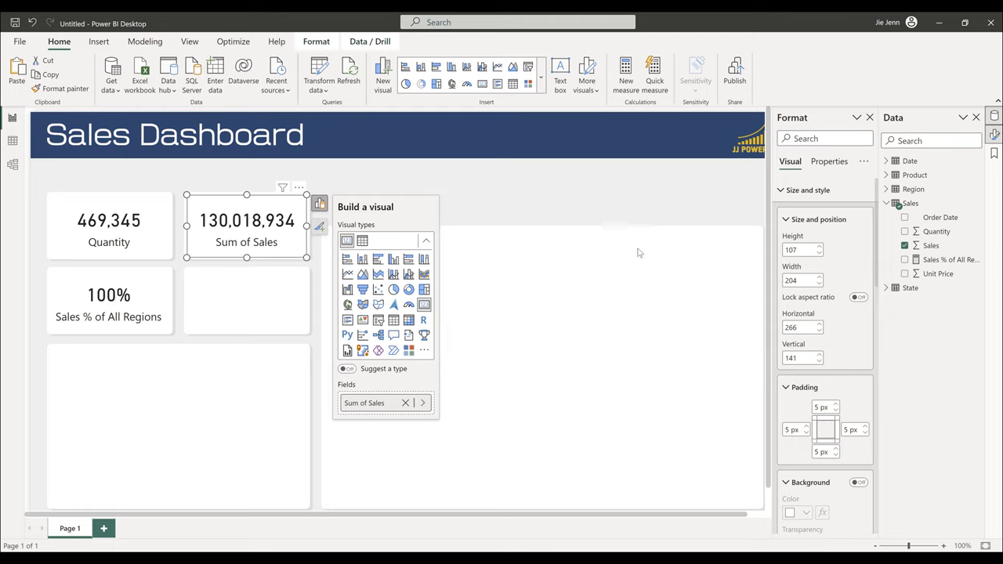
- Set the Sum of Sales card's callout value to display in Millions with 2 decimal places
scroll(807, 313, down, 3)
scroll(804, 394, down, 5)
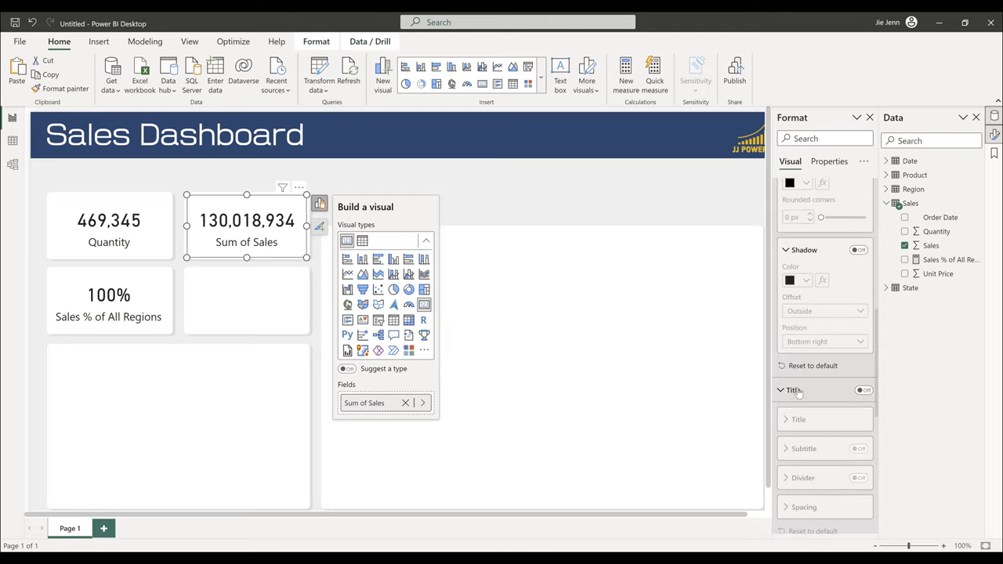
scroll(839, 353, down, 5)
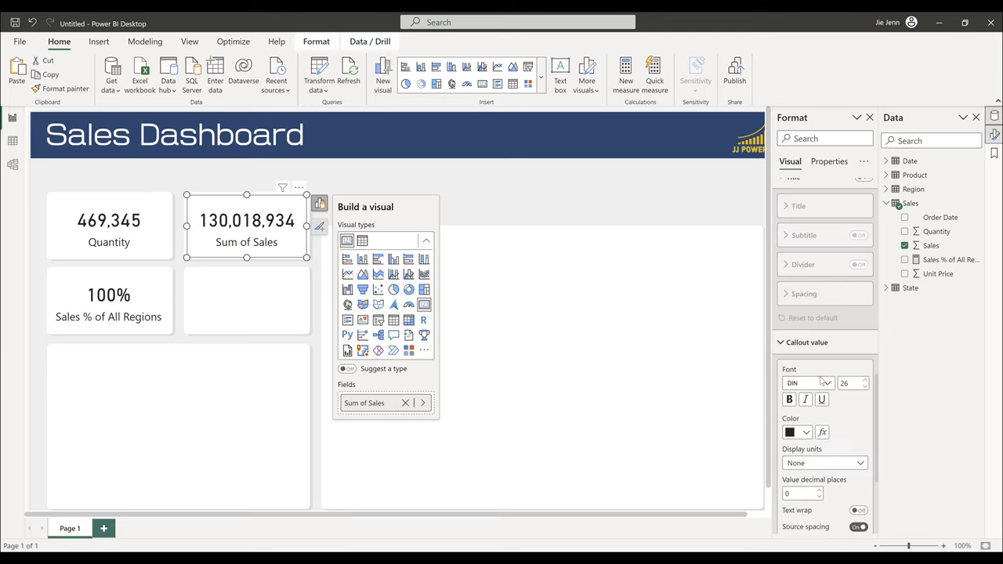
scroll(843, 345, down, 1)
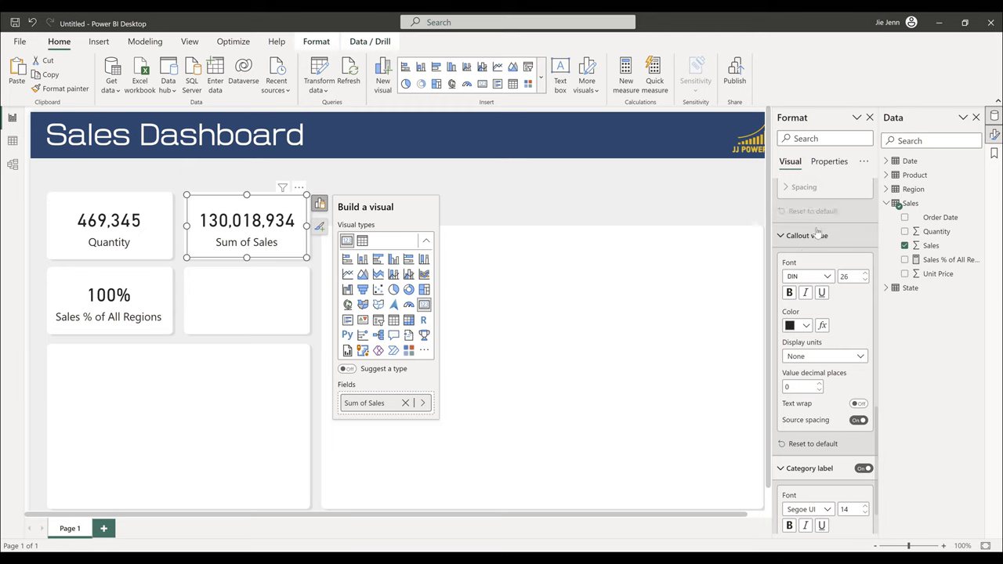
click(833, 359)
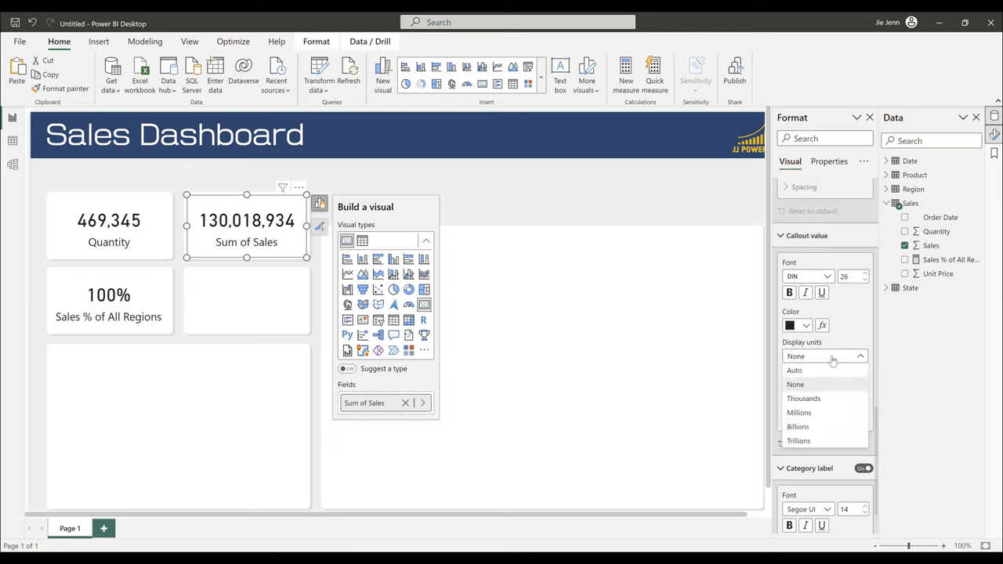
click(799, 413)
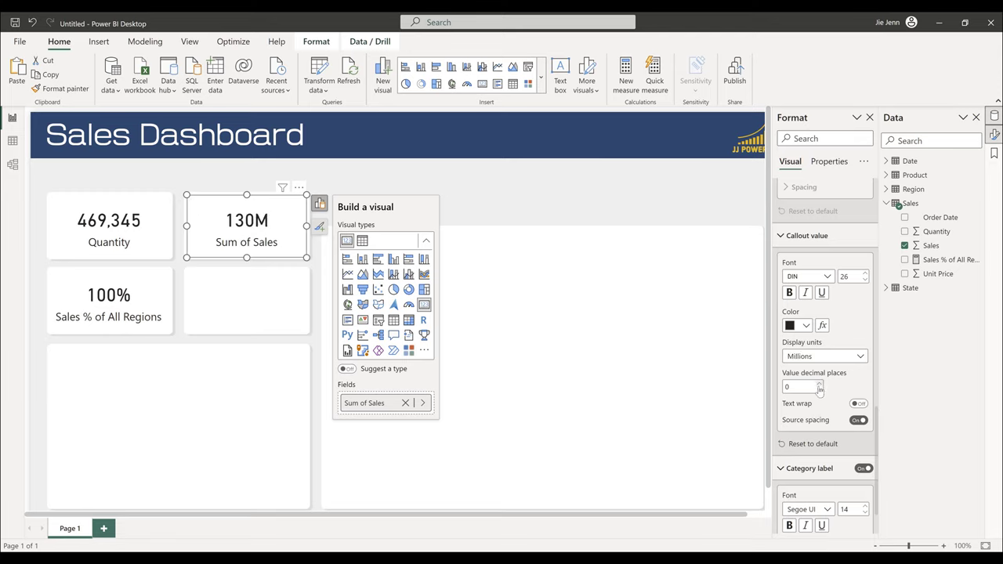
click(819, 386)
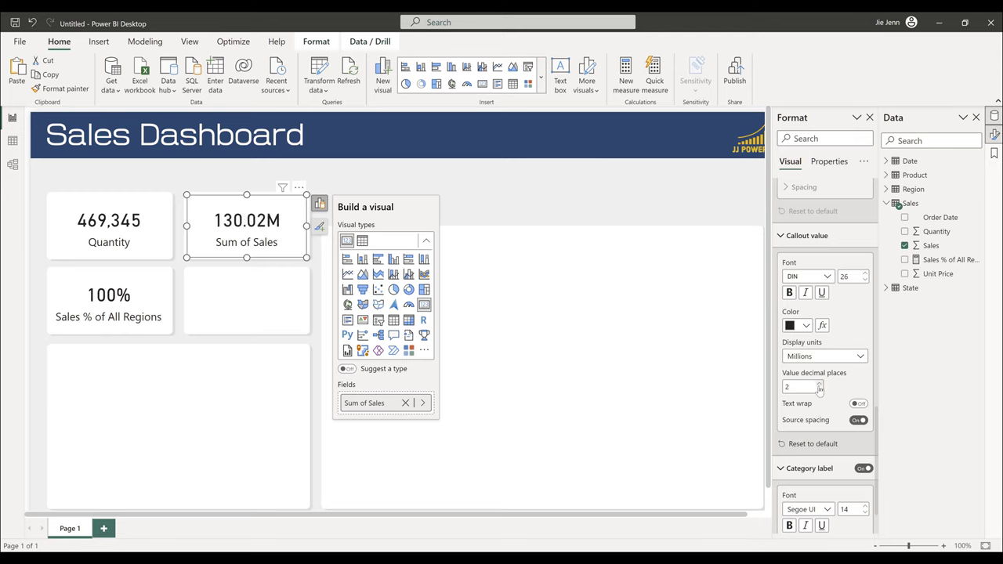
- Format the Sales column as dollar currency and deselect the card
click(927, 247)
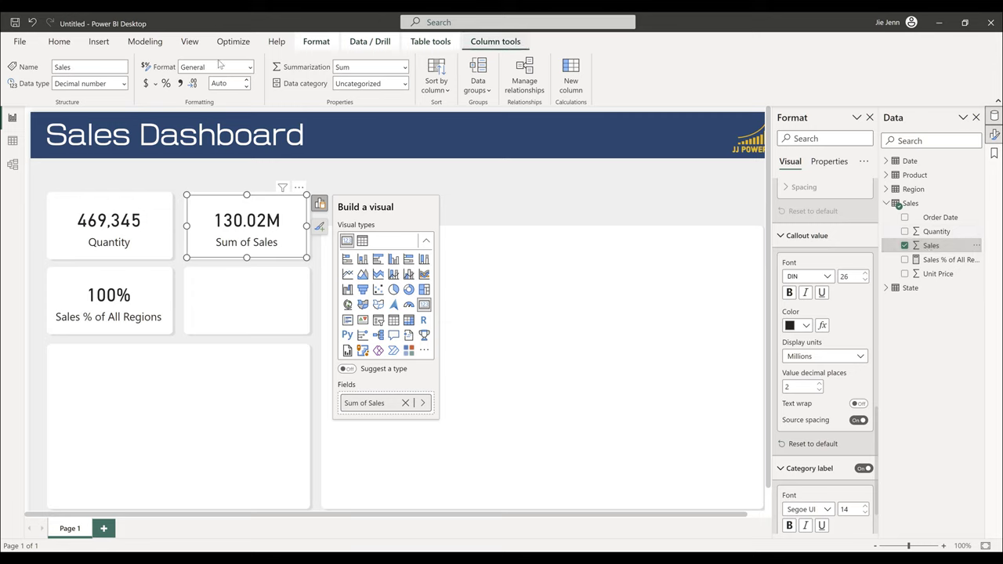
click(146, 85)
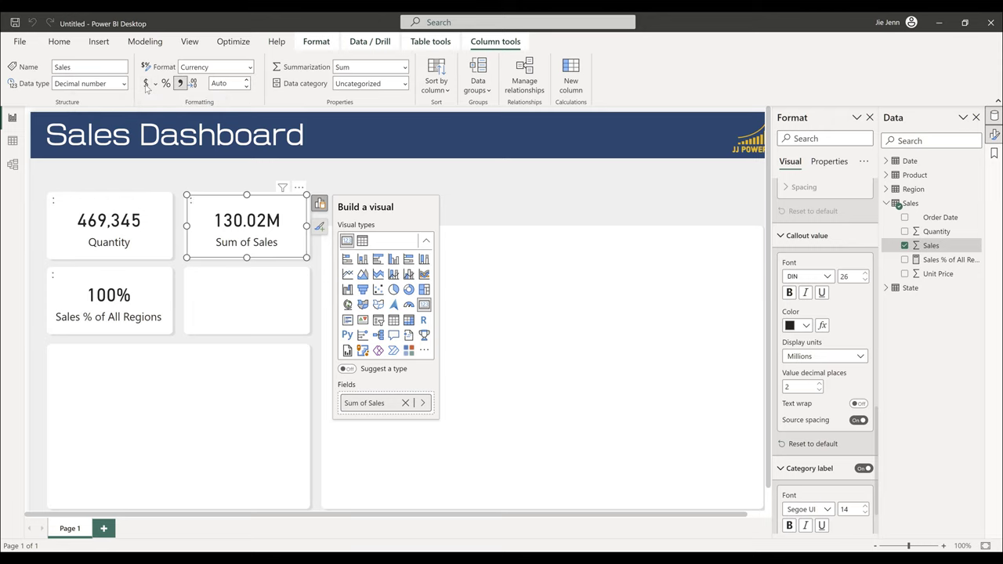
click(507, 170)
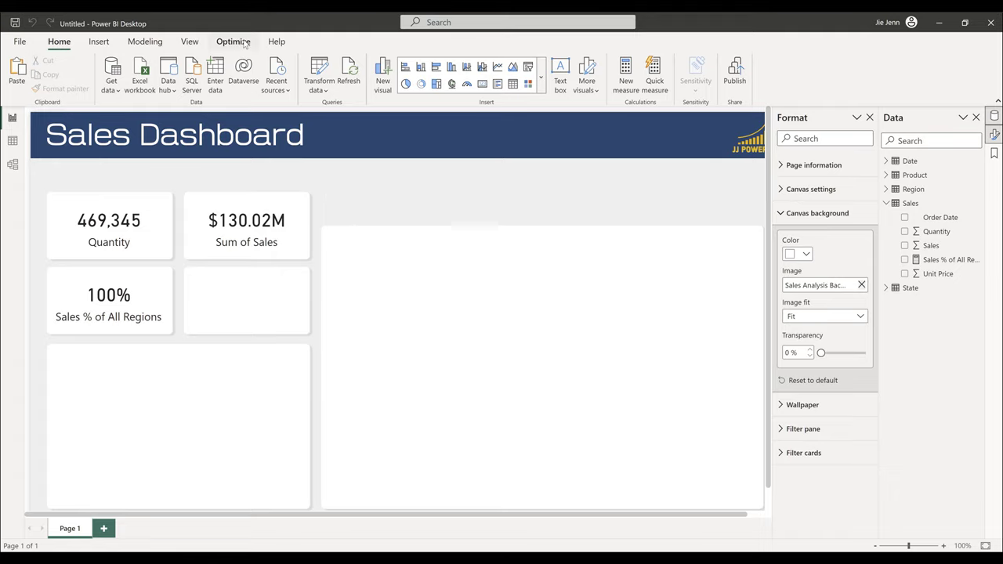
- Pause the report's visual queries
click(243, 43)
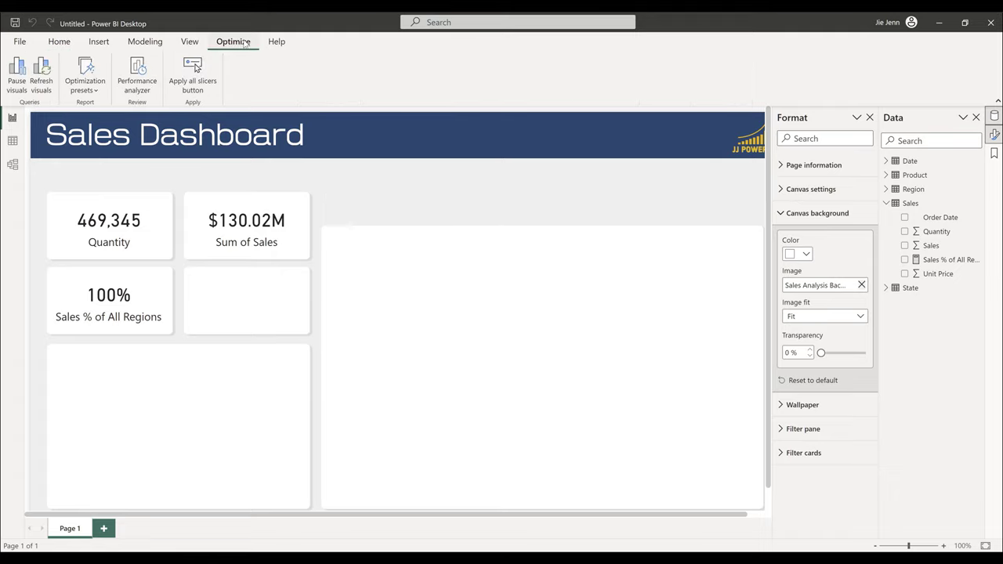
click(18, 73)
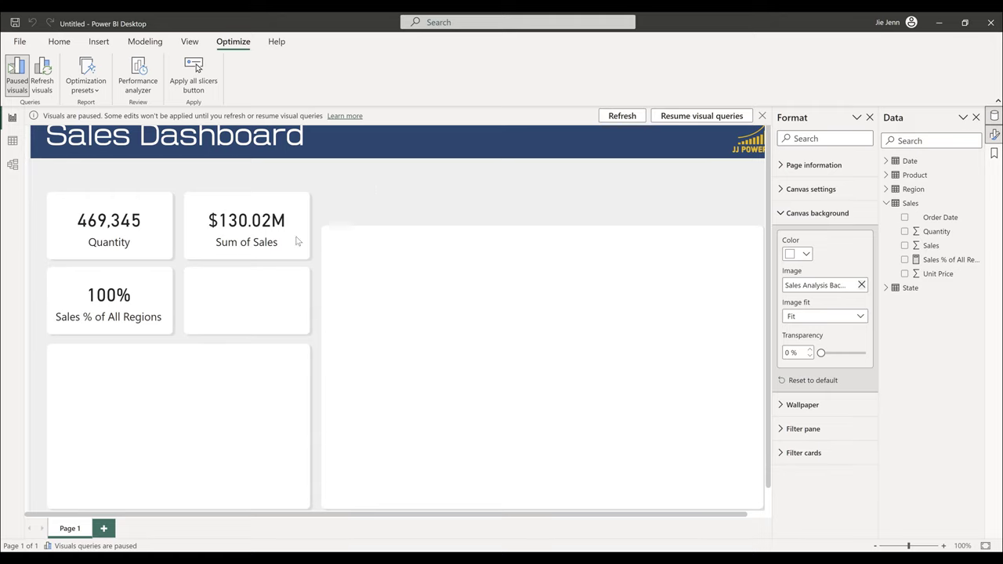
- Rename the Sum of Sales field in its card to Sales for this visual and refresh the card
click(251, 246)
click(251, 245)
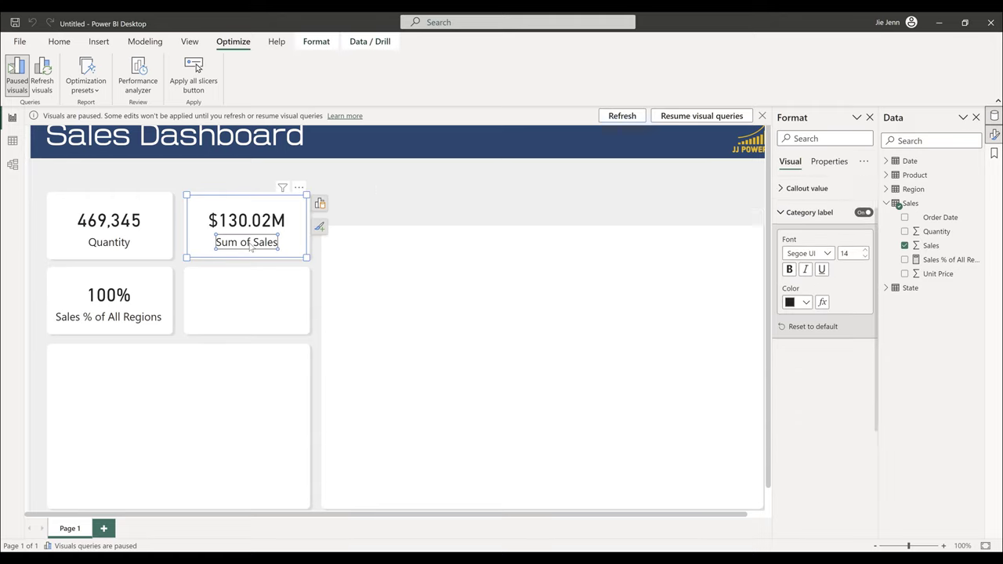
click(319, 203)
double_click(362, 402)
text(Sales)
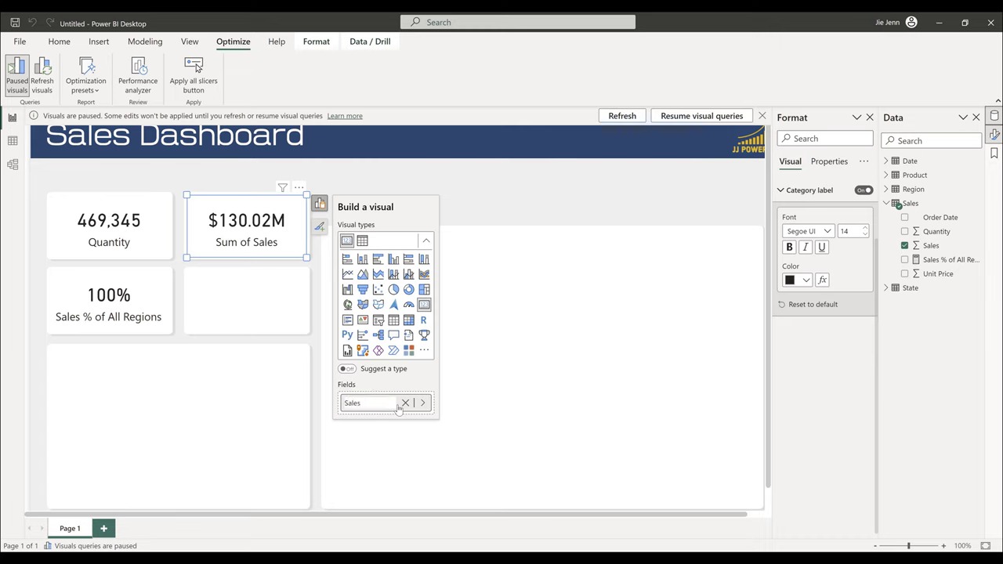
key(Return)
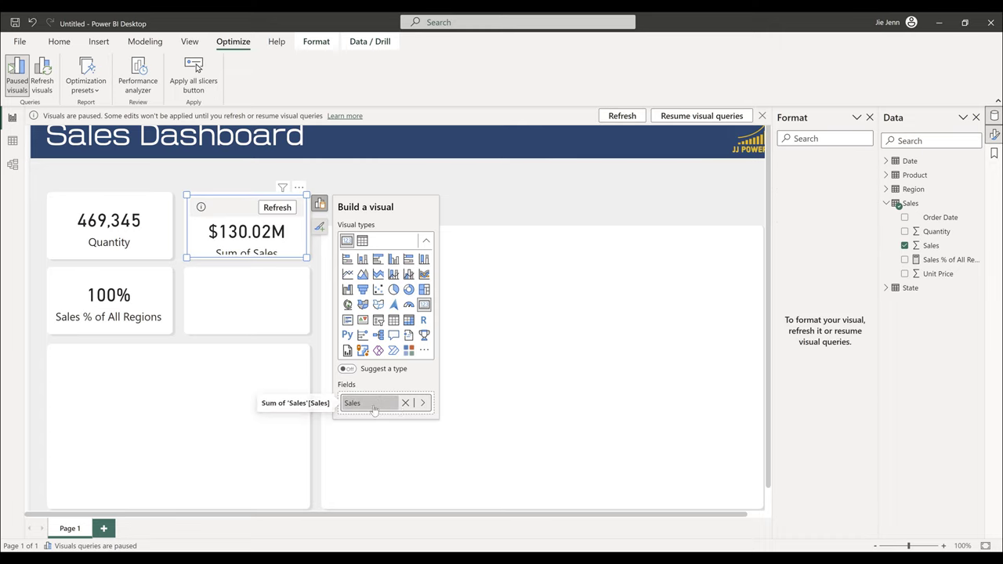
double_click(374, 404)
click(373, 404)
key(ctrl+a)
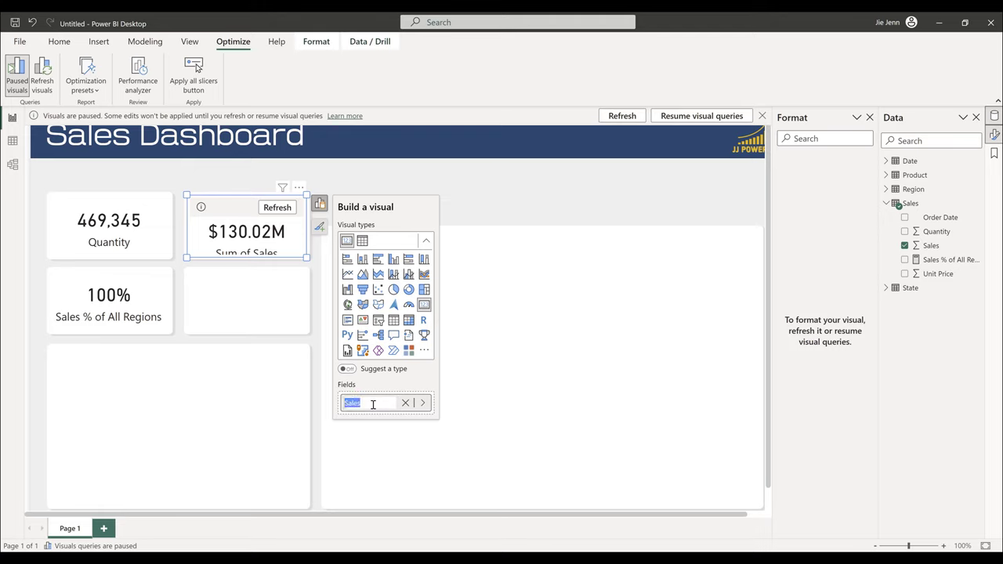
key(BackSpace)
text(Sales)
key(Return)
click(277, 207)
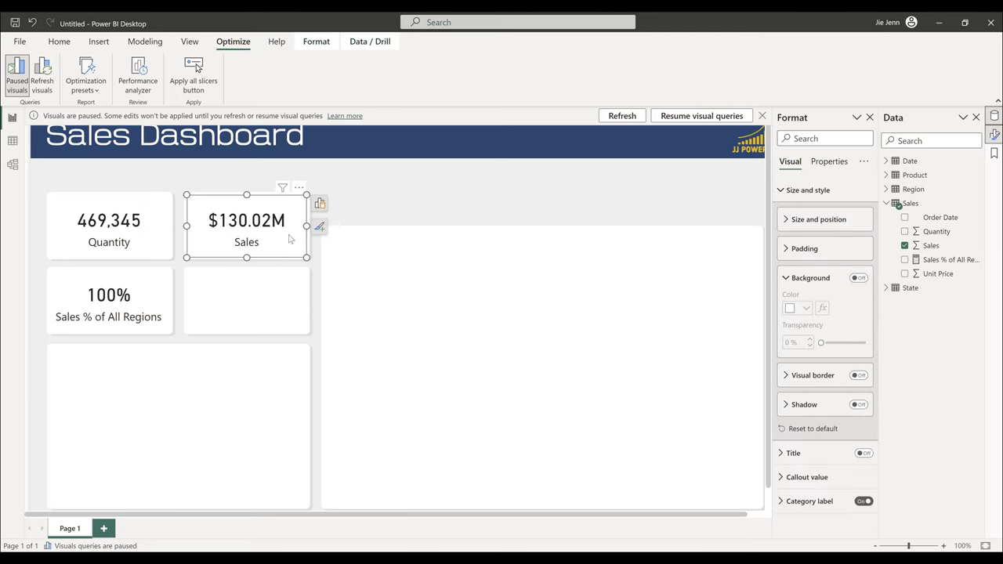
- Place a copy of the Sales % of All Regions card in the empty slot beneath the Sales card
click(155, 307)
click(253, 304)
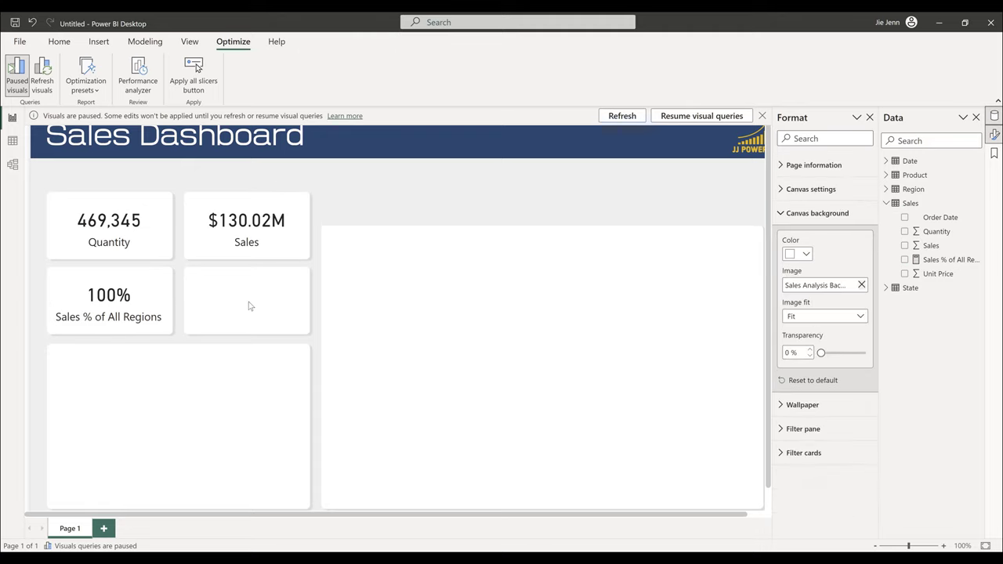
click(155, 307)
drag(155, 307, 292, 299)
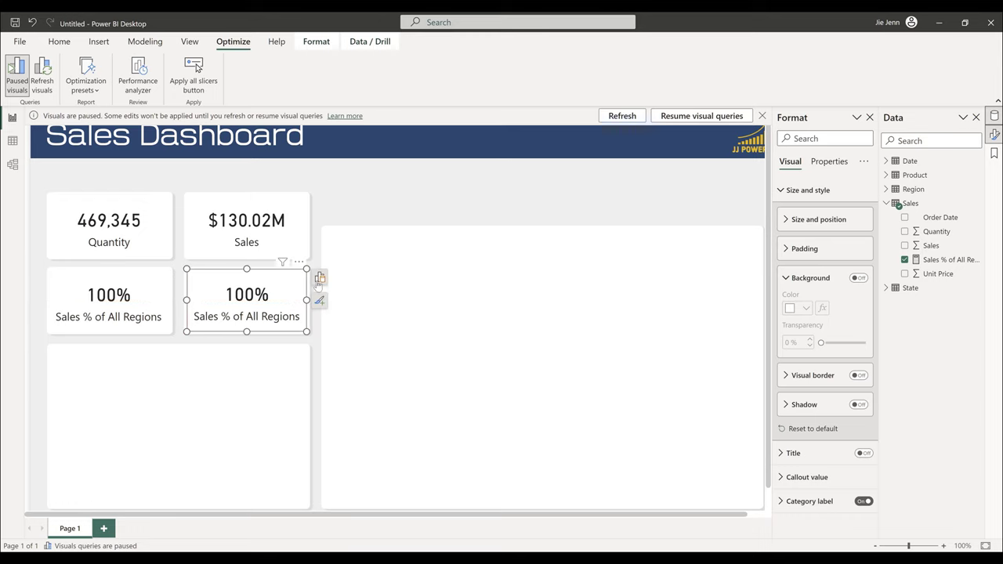
- Replace the copied card's field with Unit Price from the Sales table and aggregate it as Average
click(320, 278)
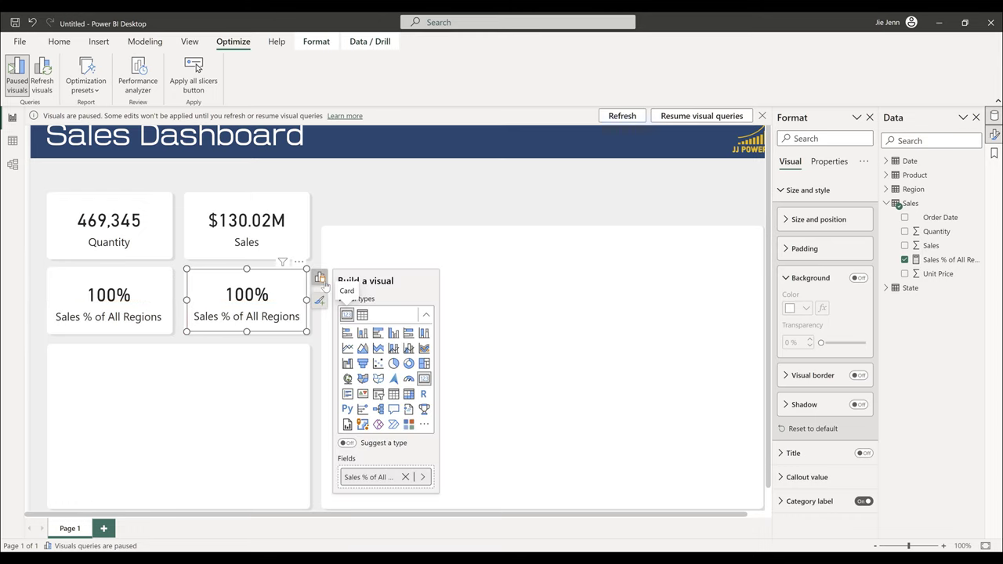
click(422, 477)
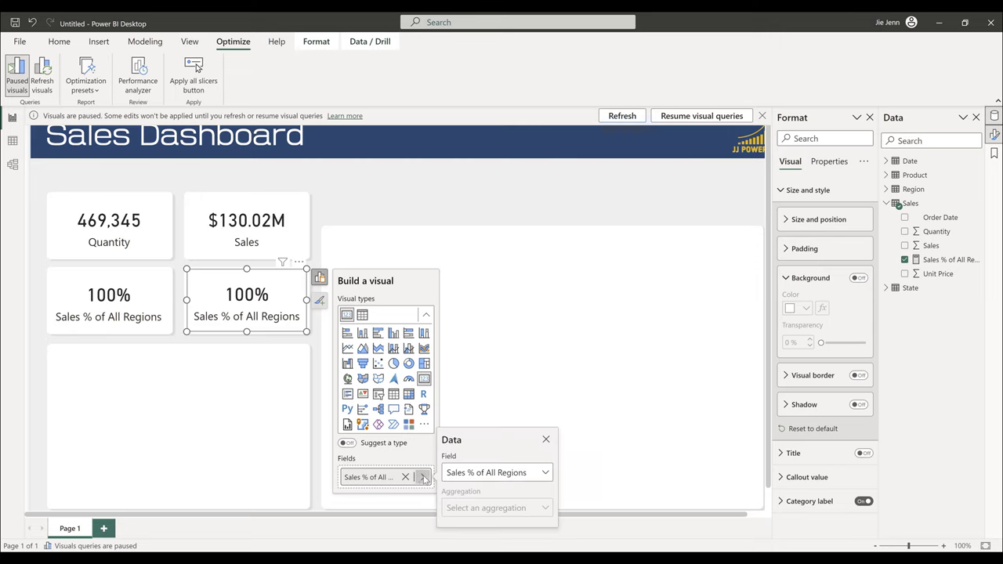
click(480, 475)
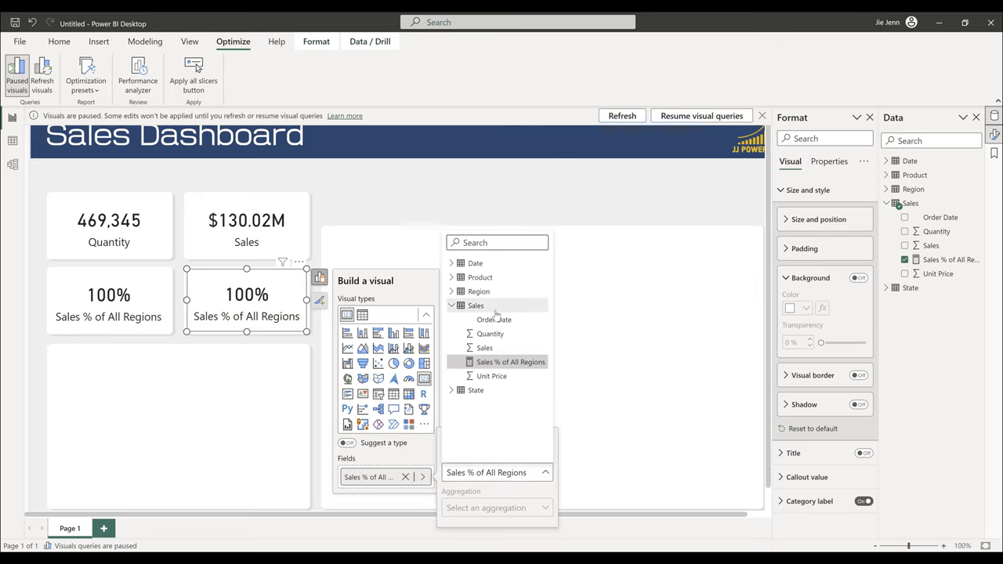
click(493, 377)
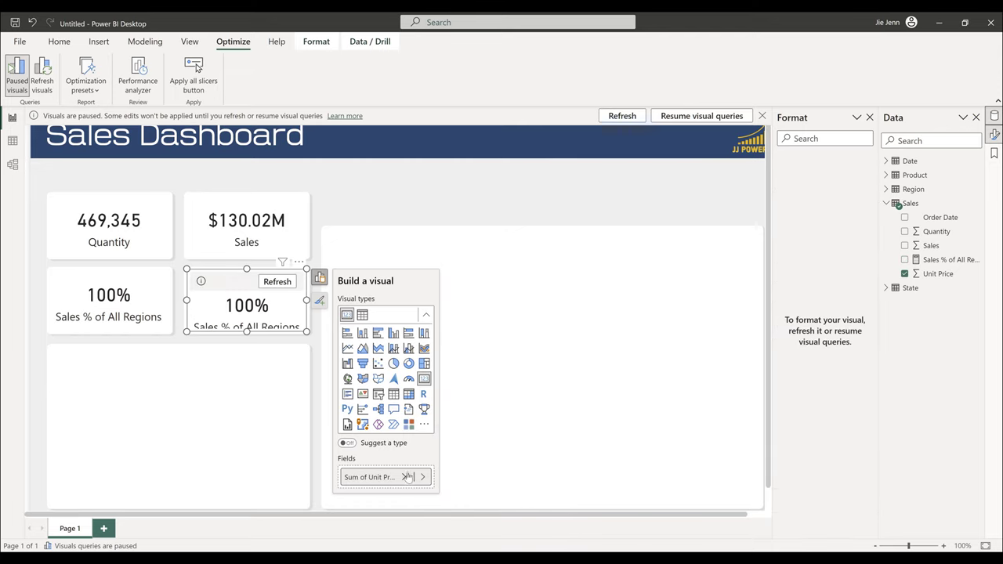
right_click(374, 477)
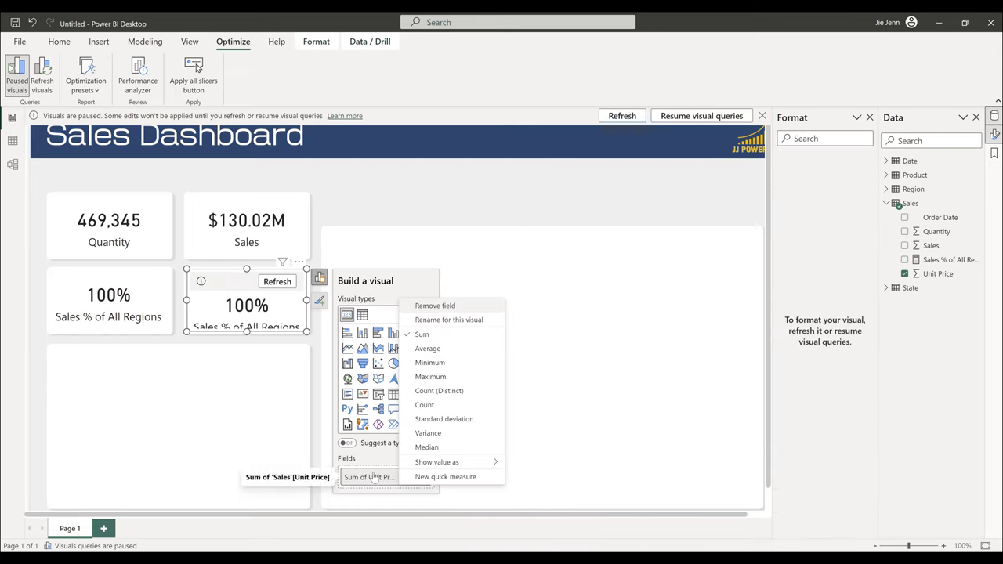
click(451, 350)
- Rename the card's averaged unit price field to Avg Unit Price and refresh the card
scroll(418, 468, down, 1)
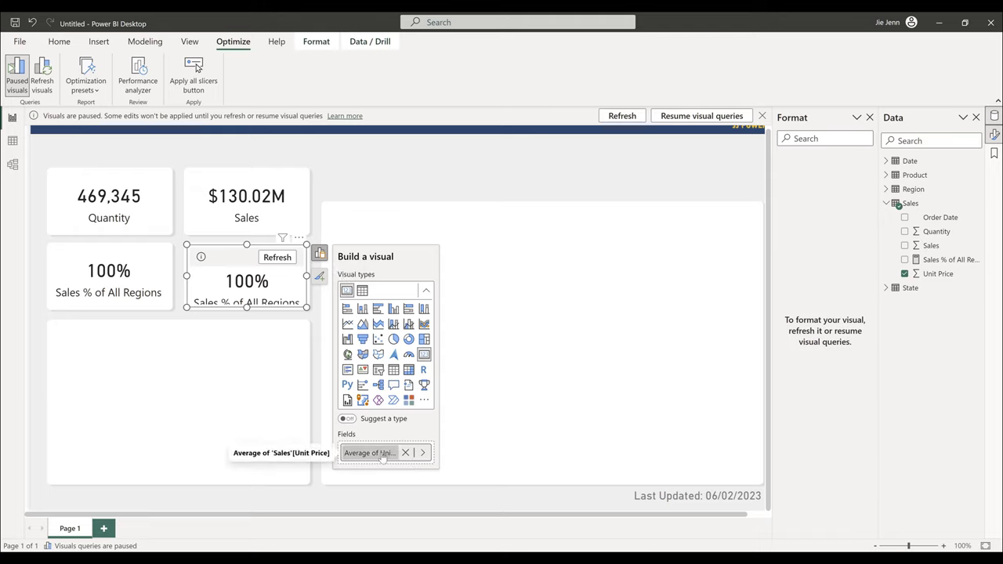
double_click(394, 451)
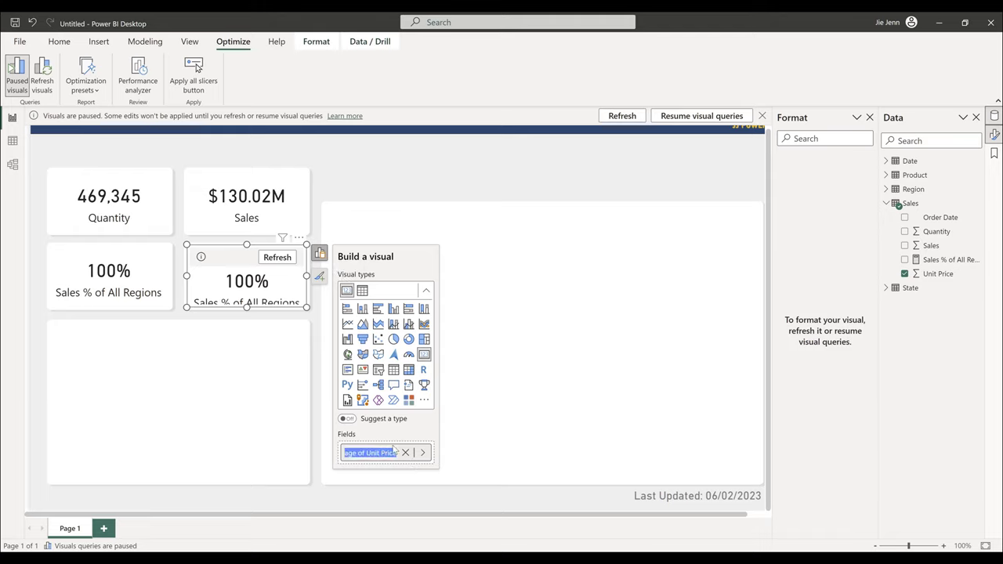
text(Avg Unit Price)
key(Return)
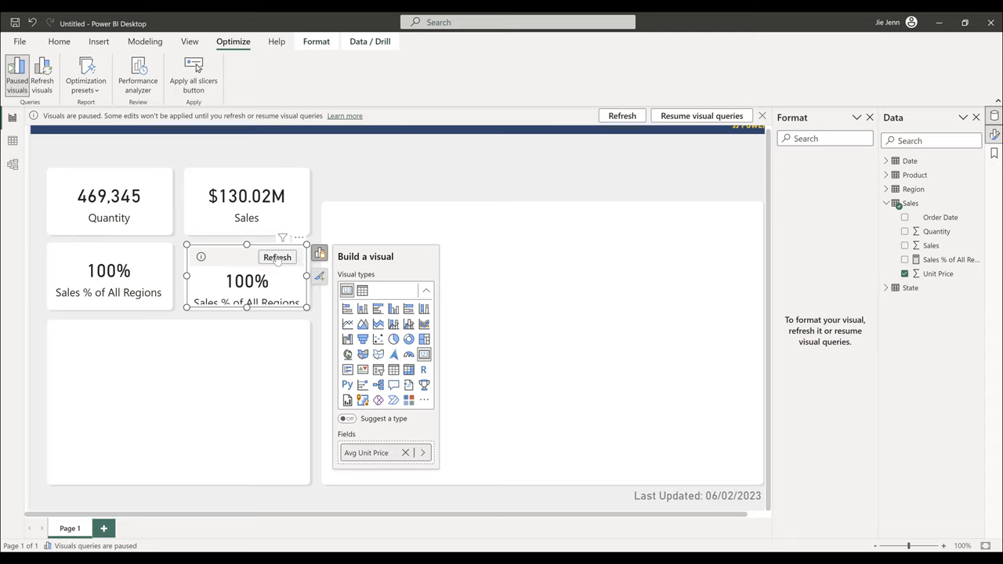
click(276, 258)
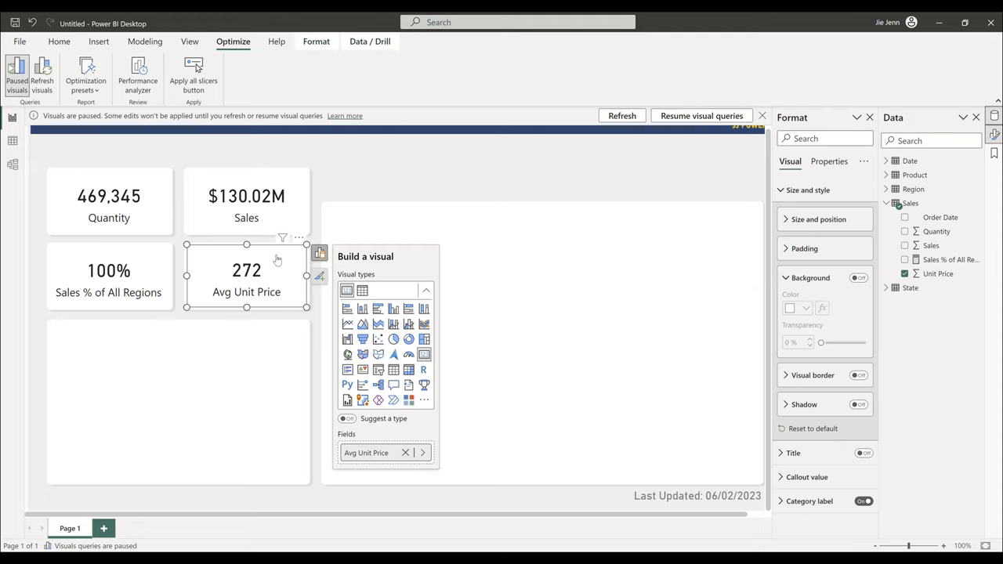
- Format the Unit Price column as dollar currency and deselect the card
click(938, 273)
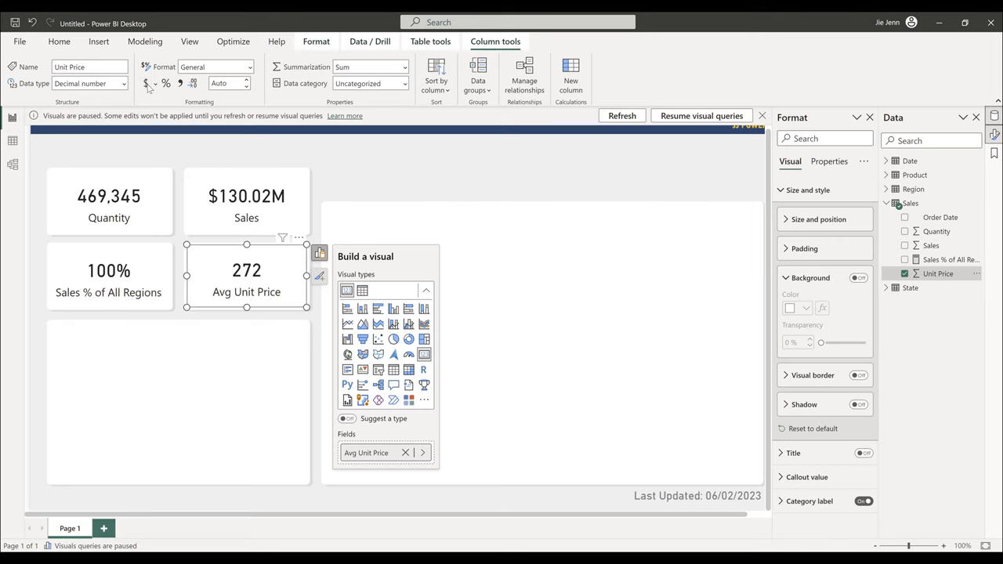
click(147, 85)
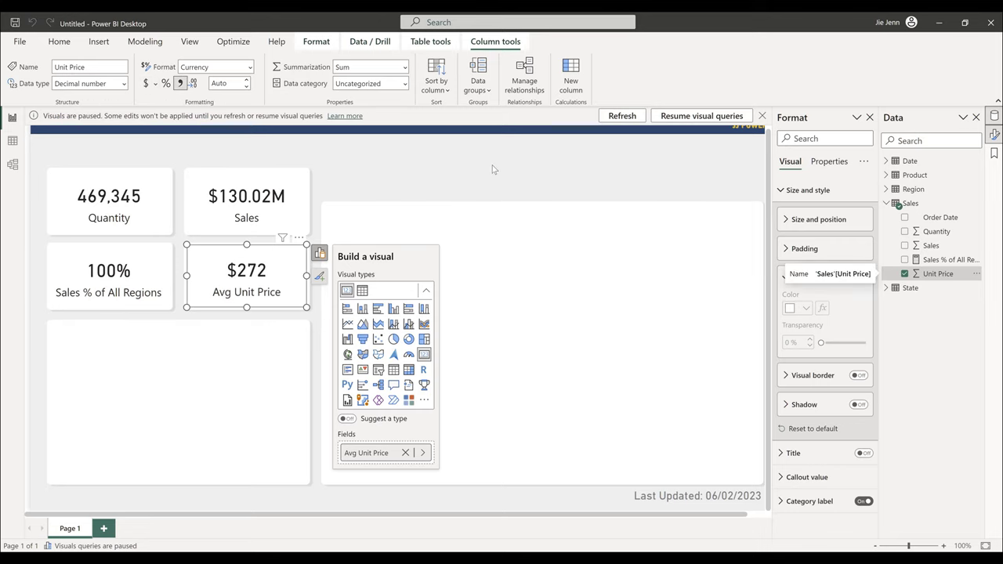
click(493, 169)
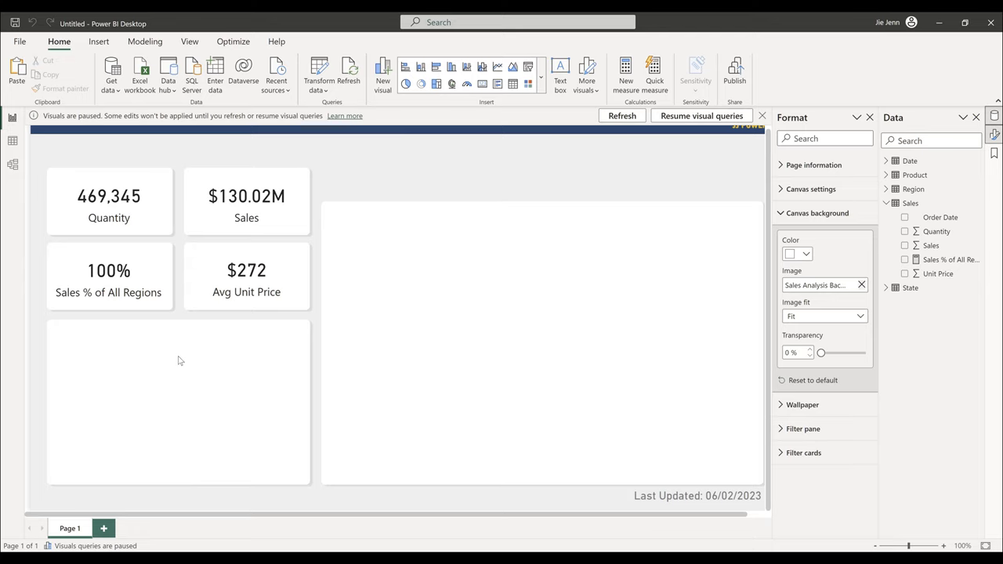
- Insert a stacked bar chart and fit it to the blank template box below the four cards
click(540, 79)
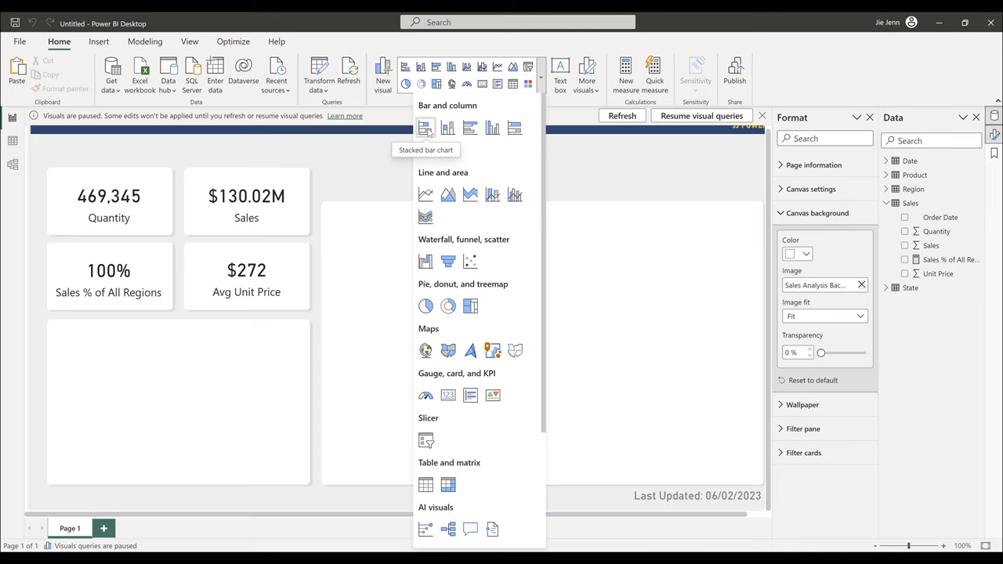
click(426, 129)
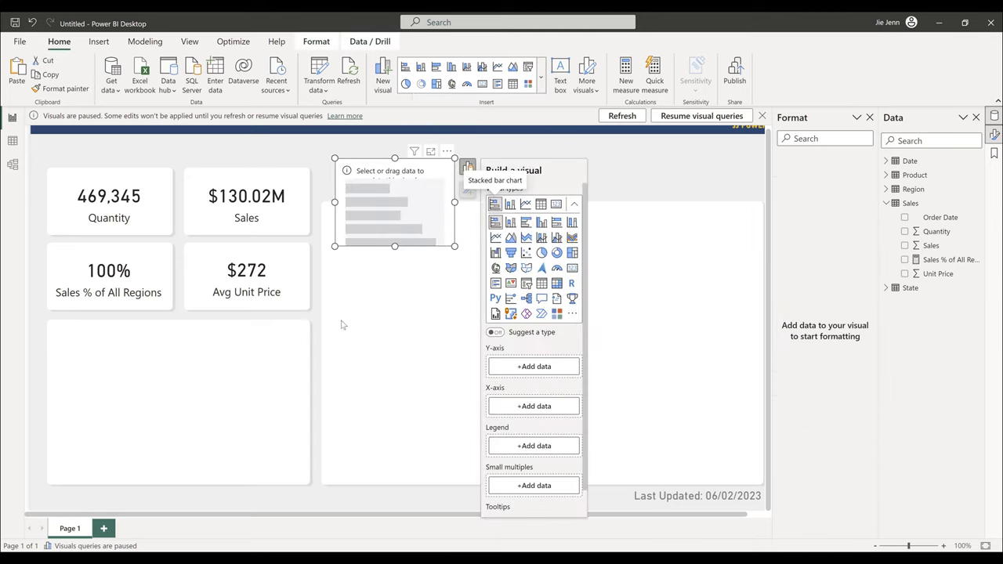
drag(370, 226, 151, 398)
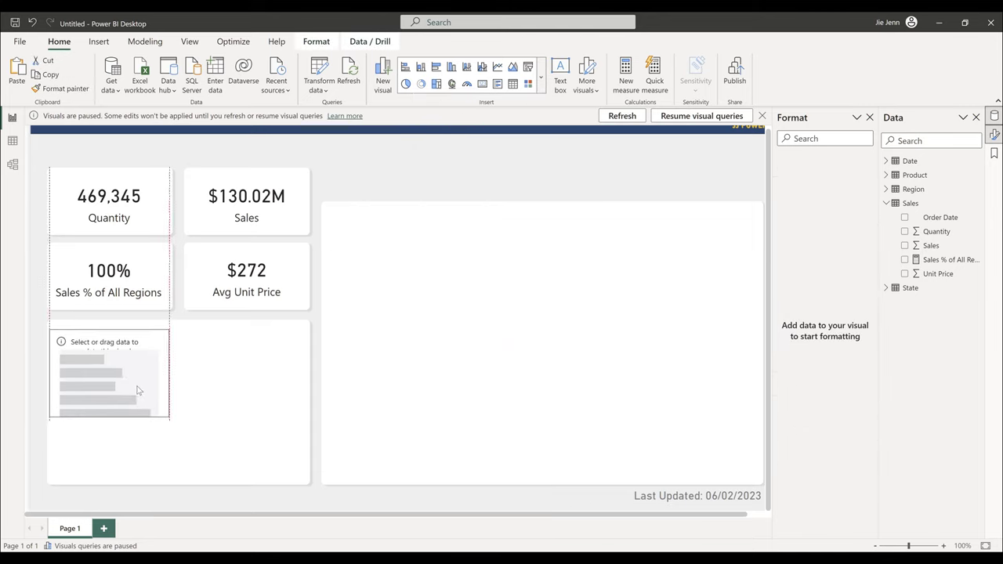
drag(144, 389, 311, 484)
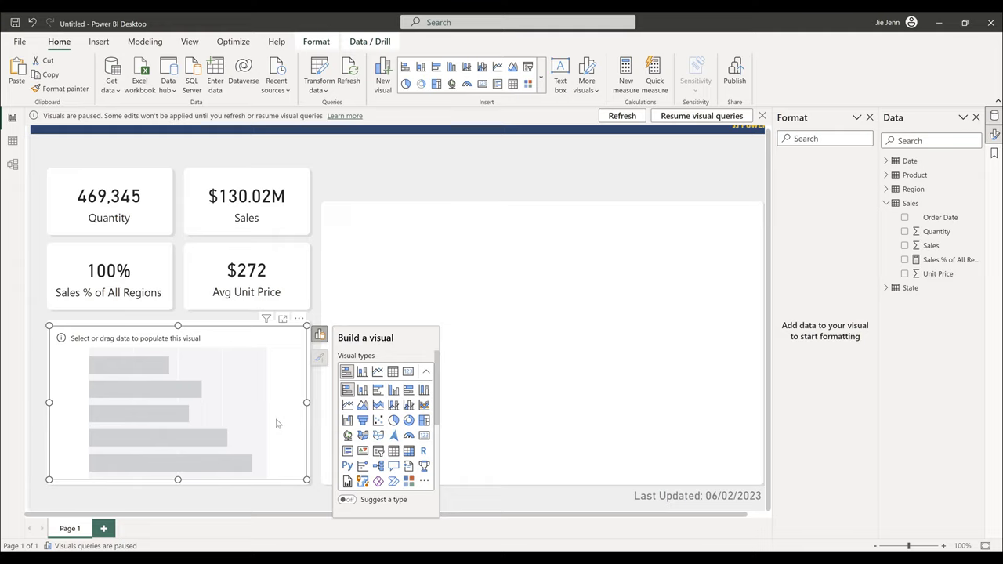
- Assign the Product field from the Product table to the stacked bar chart's Y-axis
click(320, 335)
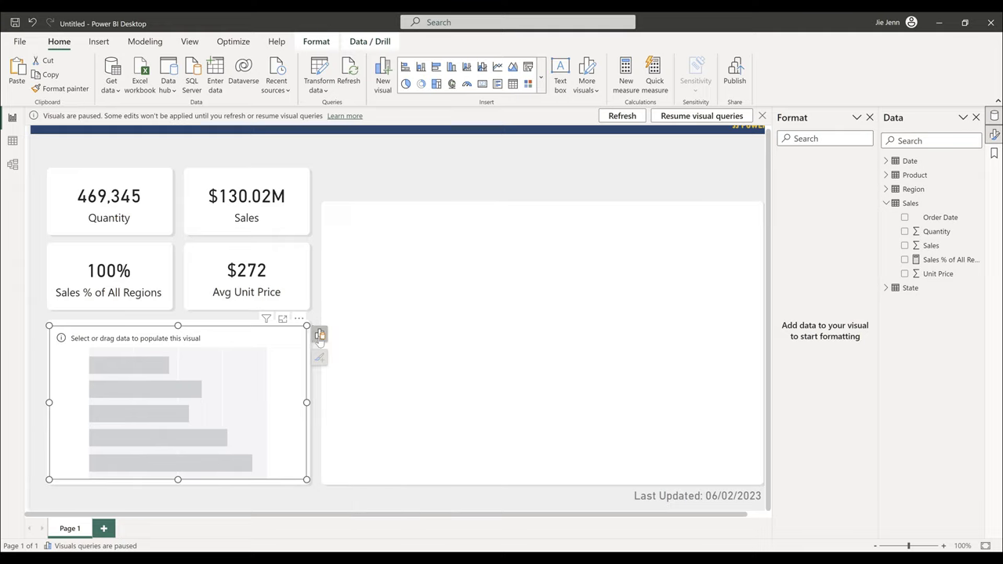
click(321, 335)
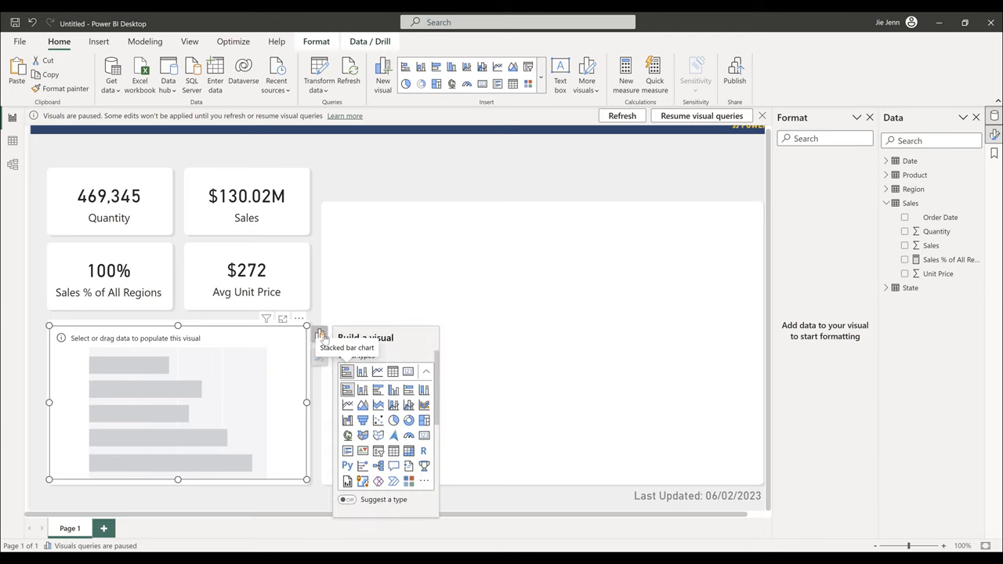
scroll(395, 489, down, 1)
click(389, 489)
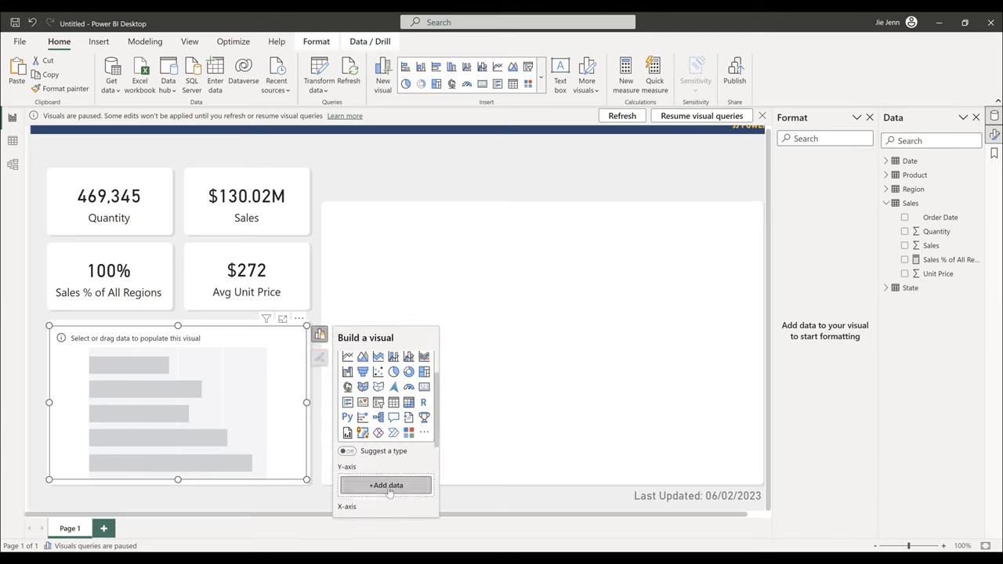
scroll(387, 470, down, 1)
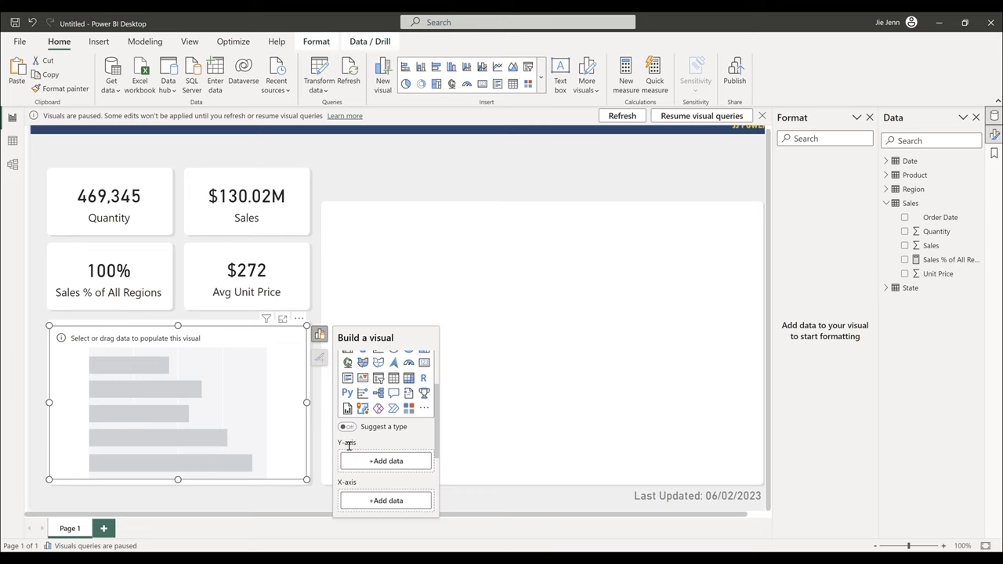
click(379, 462)
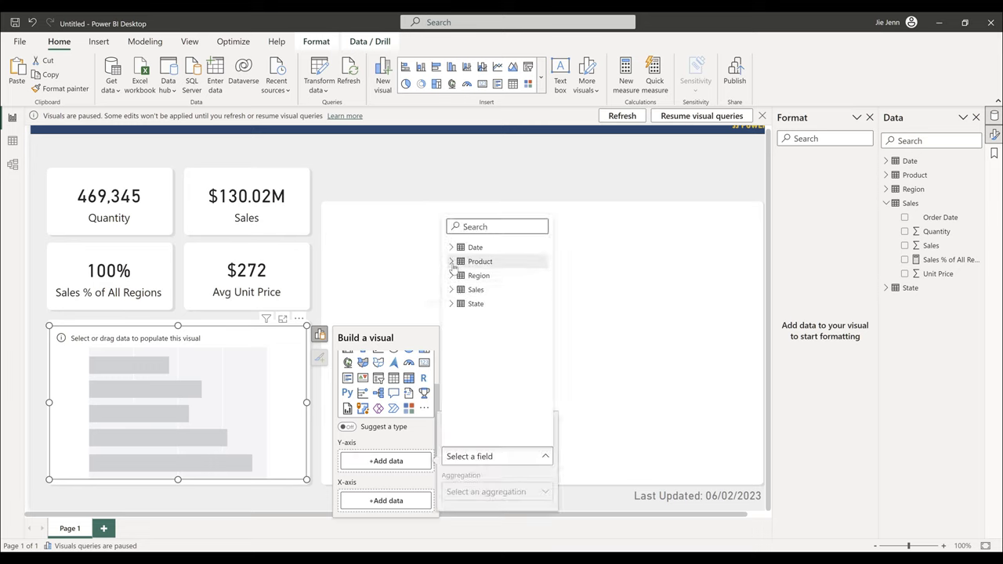
click(452, 263)
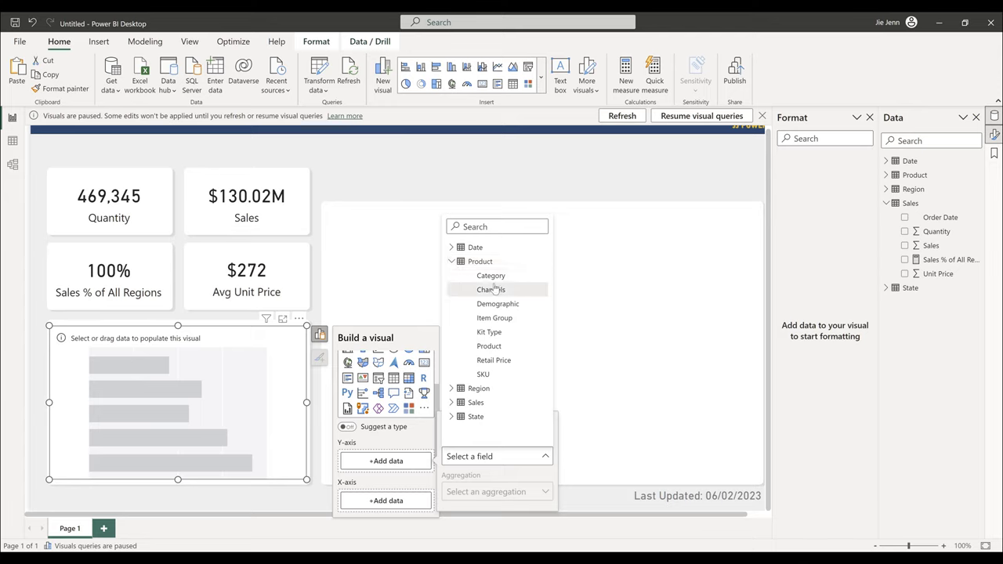
click(498, 347)
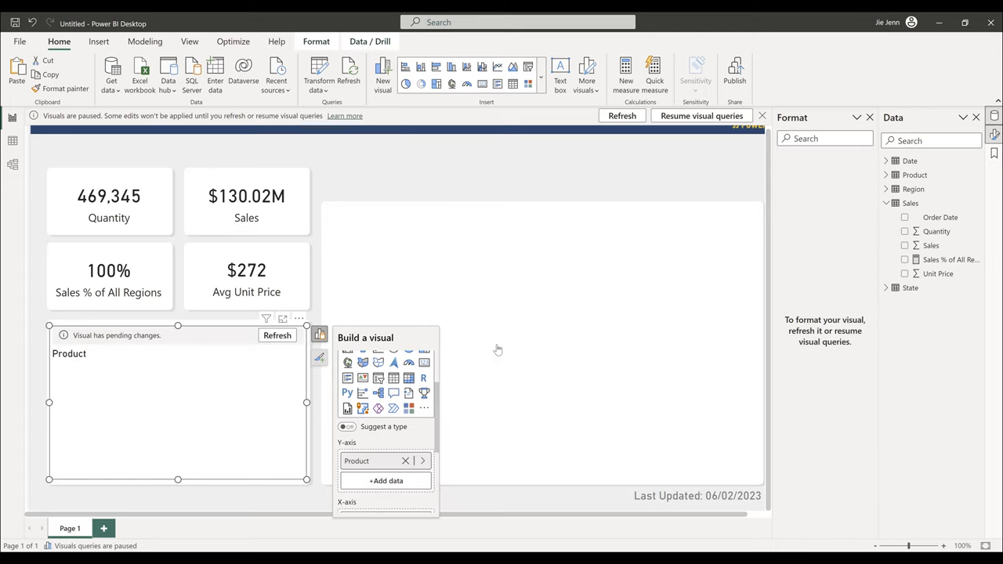
- Assign the Sales field from the Sales table to the stacked bar chart's X-axis
scroll(416, 441, down, 1)
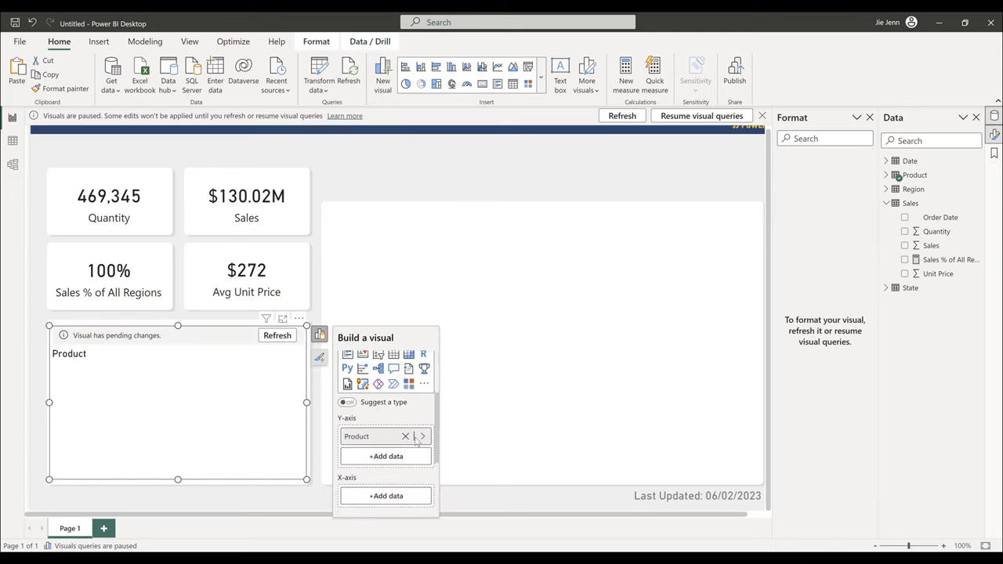
scroll(416, 444, down, 1)
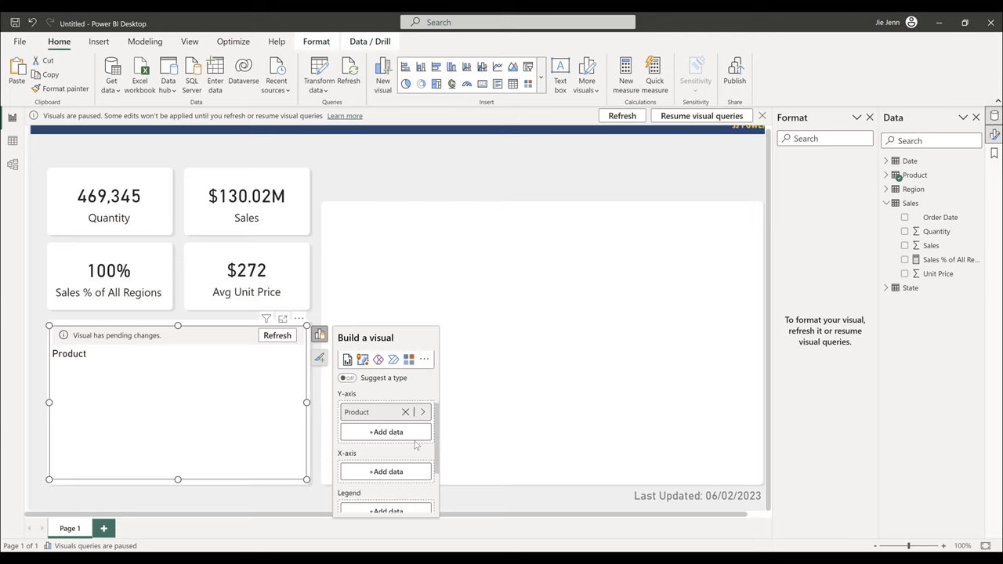
click(398, 472)
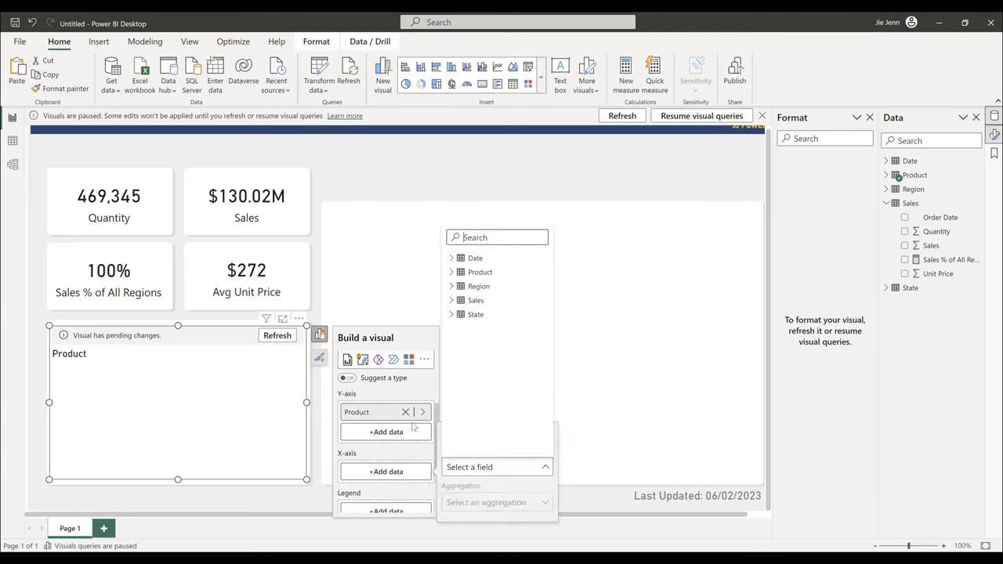
click(453, 302)
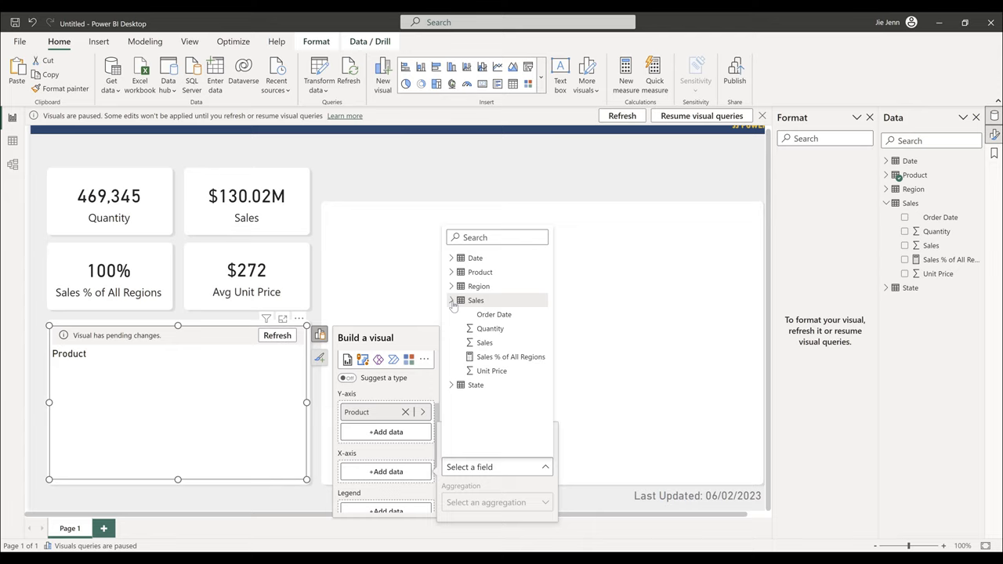
click(482, 346)
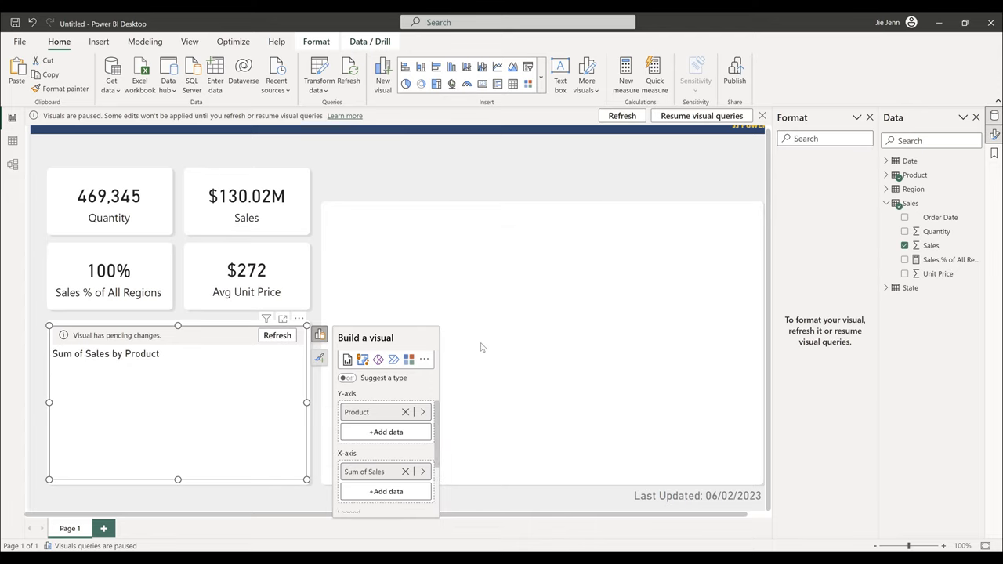
- Refresh the bar chart's pending changes, hide the data field list and expand all of the chart's formatting categories
click(282, 336)
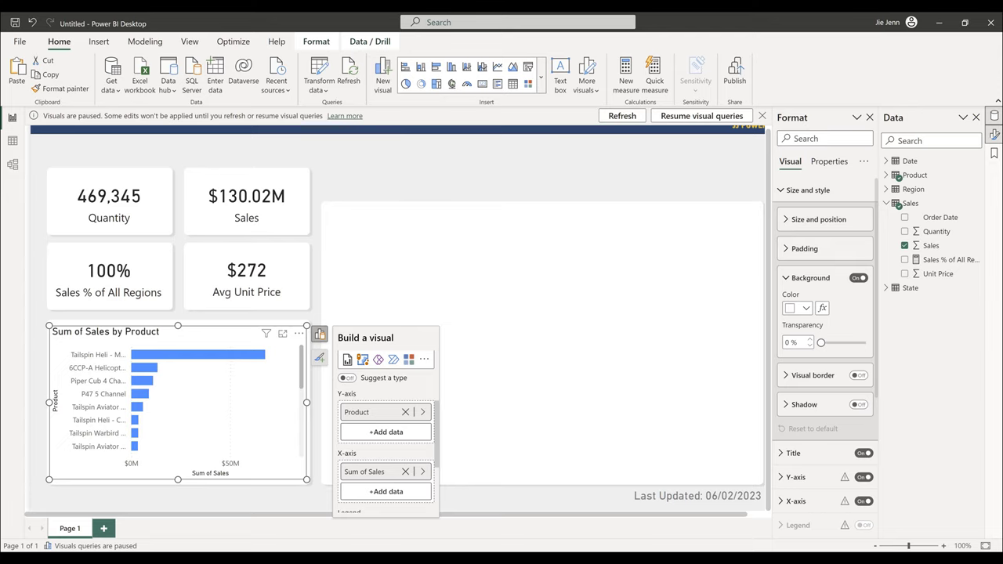
click(994, 116)
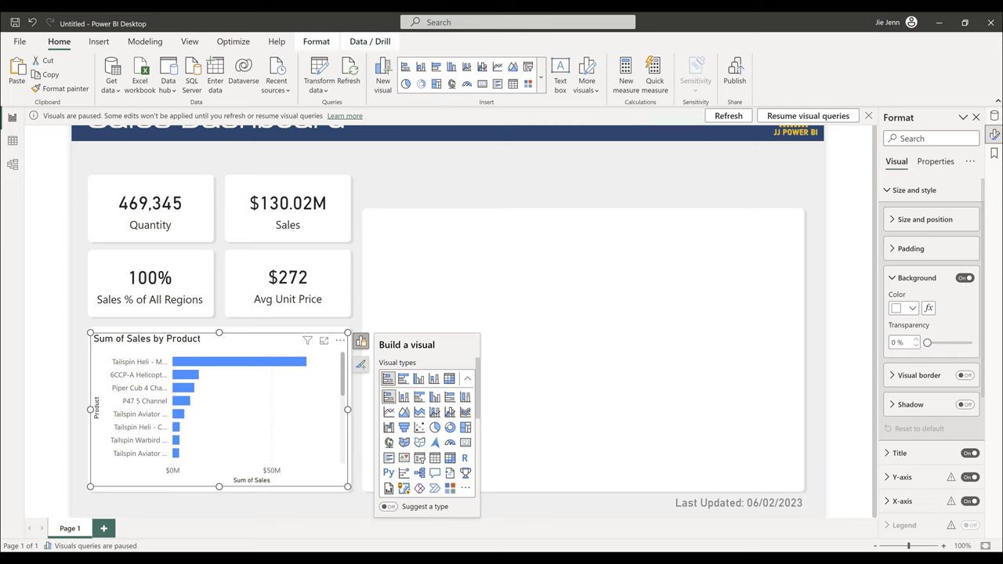
right_click(950, 193)
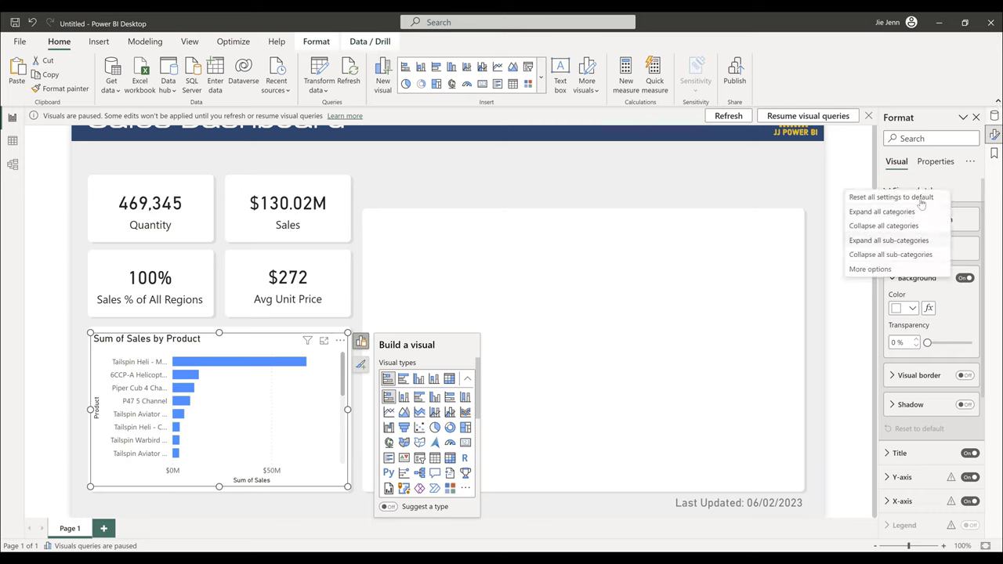
click(916, 211)
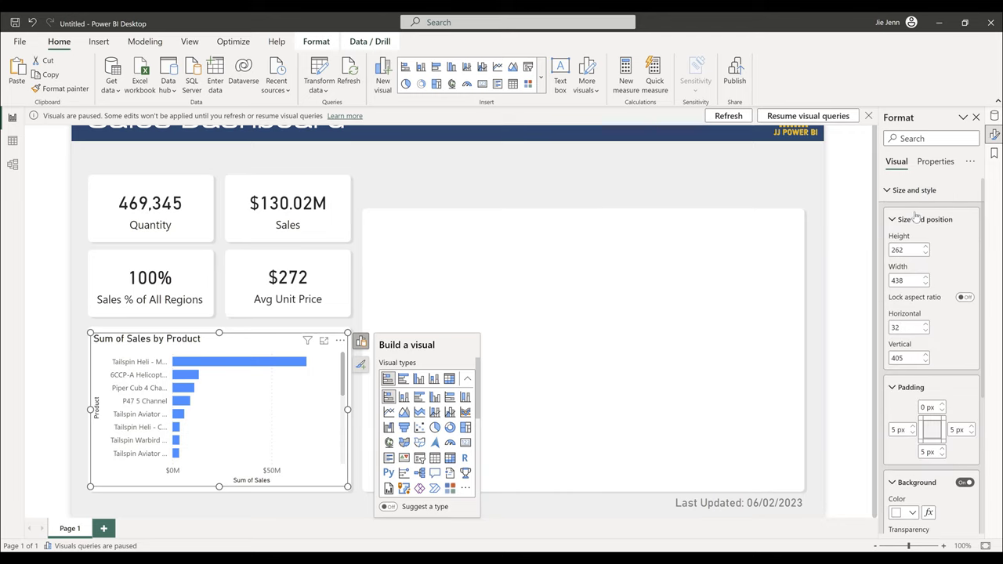
- Set the bar chart's height to 270
double_click(905, 250)
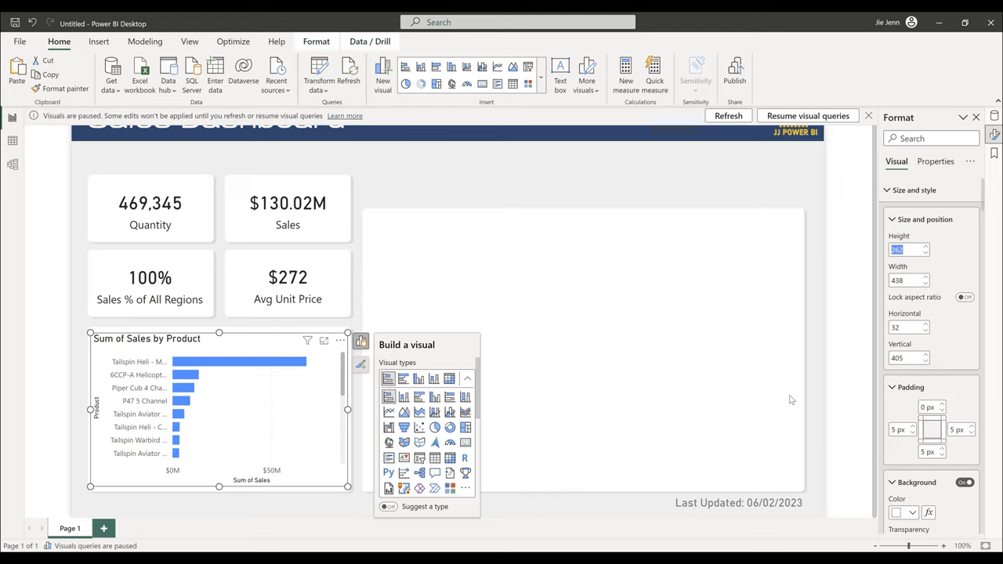
key(Up)
text(26)
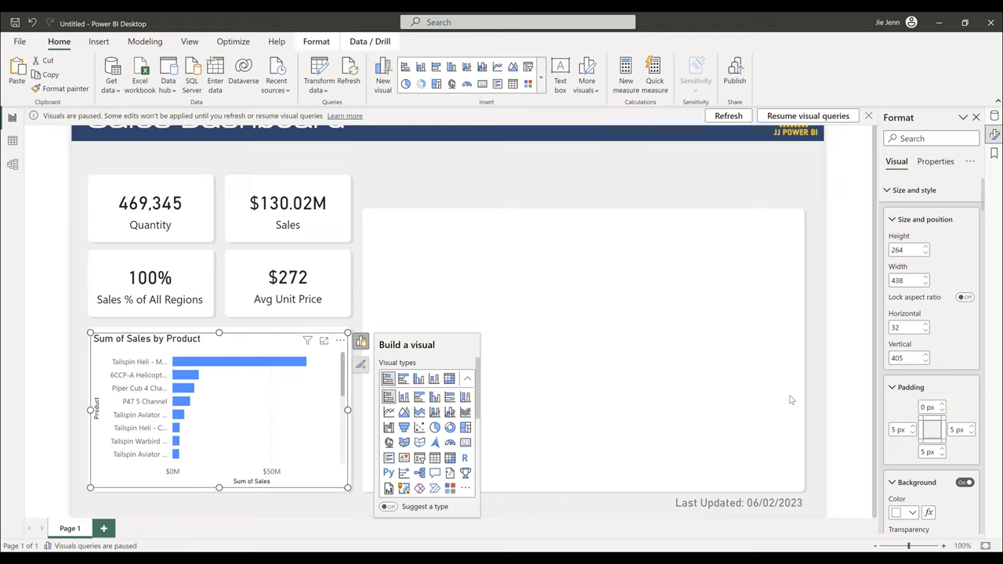
key(BackSpace)
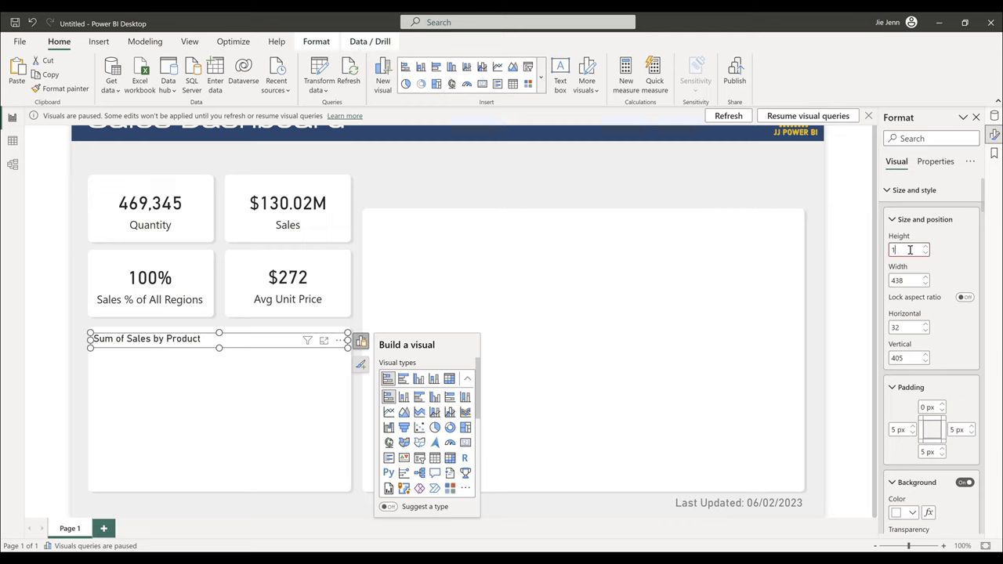
text(2)
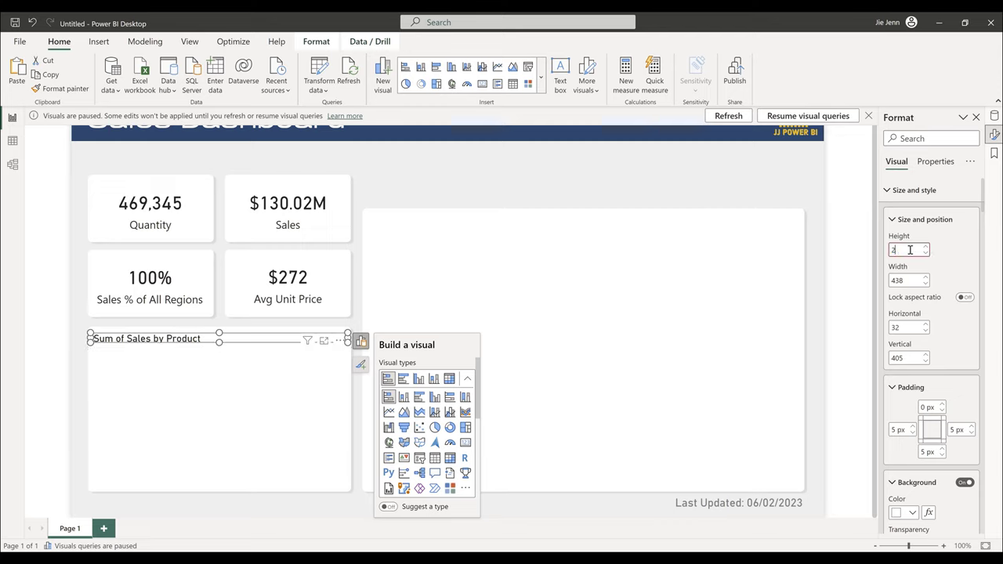
text(7)
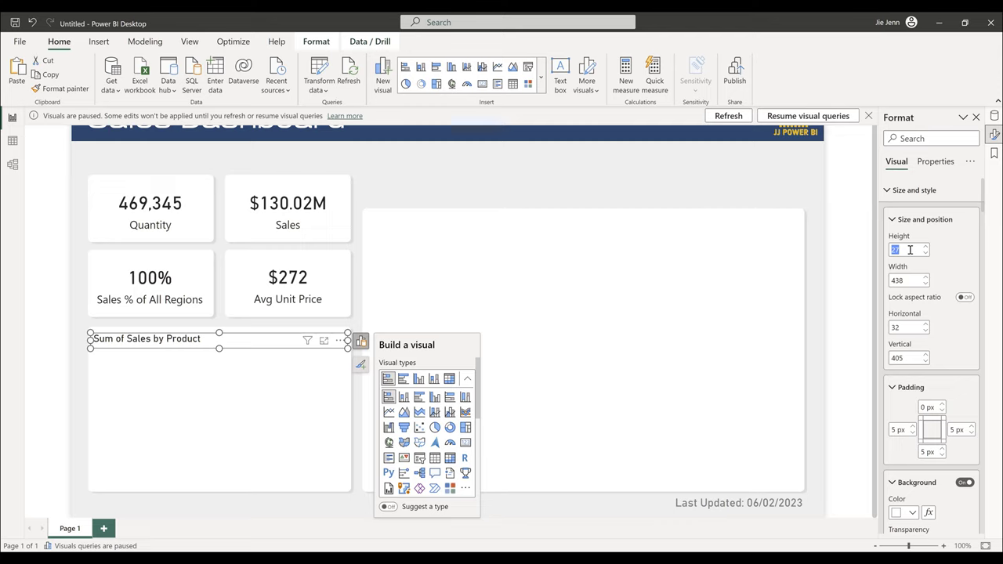
click(909, 249)
text(0)
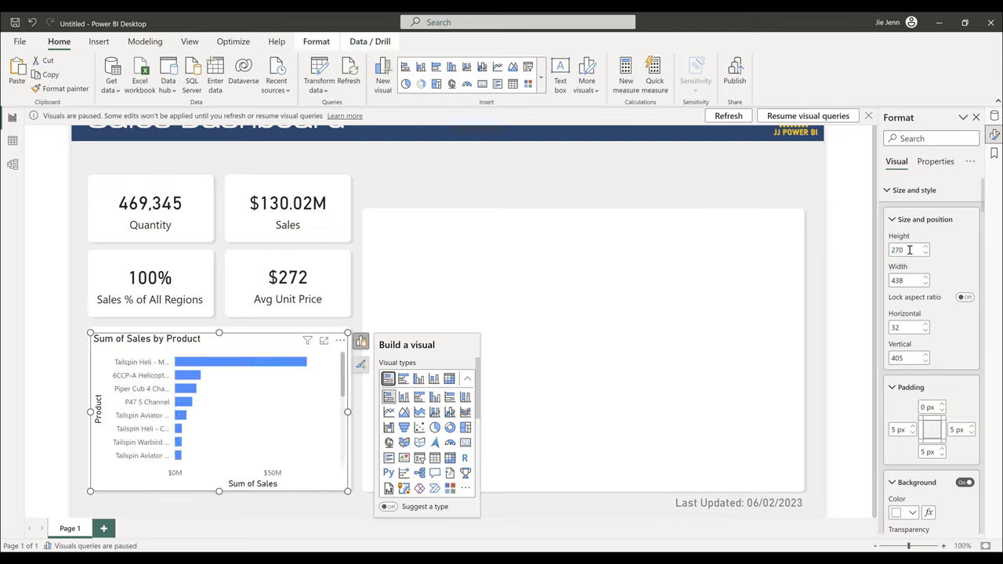
key(Return)
- Set the bar chart's vertical position to 400
click(906, 358)
click(906, 358)
key(BackSpace)
text(6)
key(Return)
scroll(908, 358, down, 3)
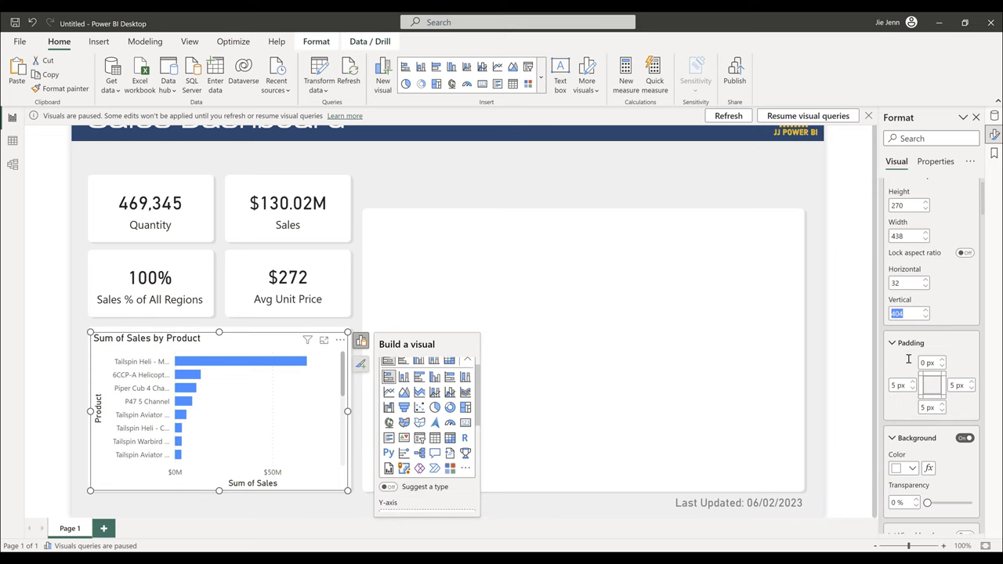
key(Down)
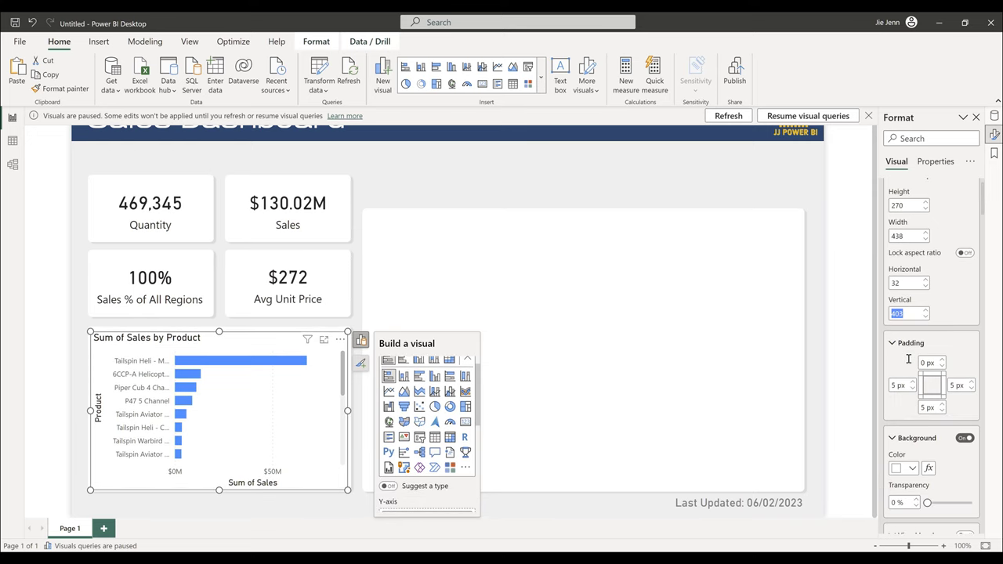
scroll(908, 358, down, 3)
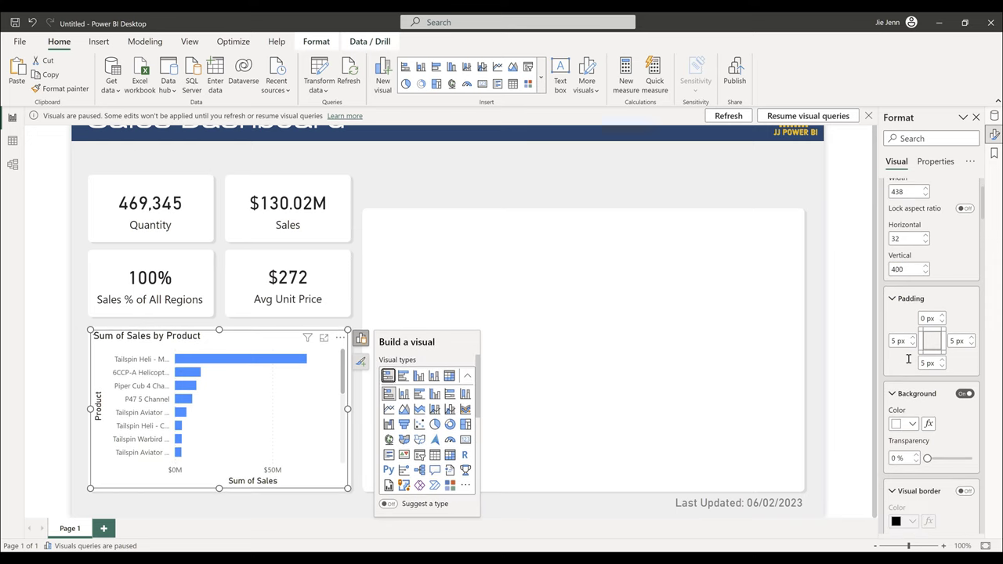
- Turn off the background of the bar chart
click(965, 394)
scroll(966, 396, down, 2)
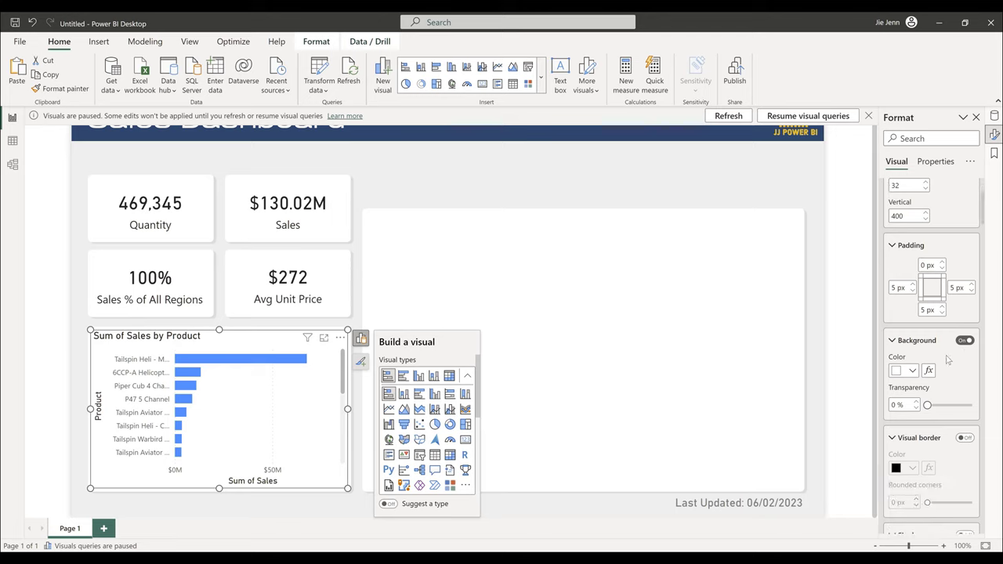
click(527, 250)
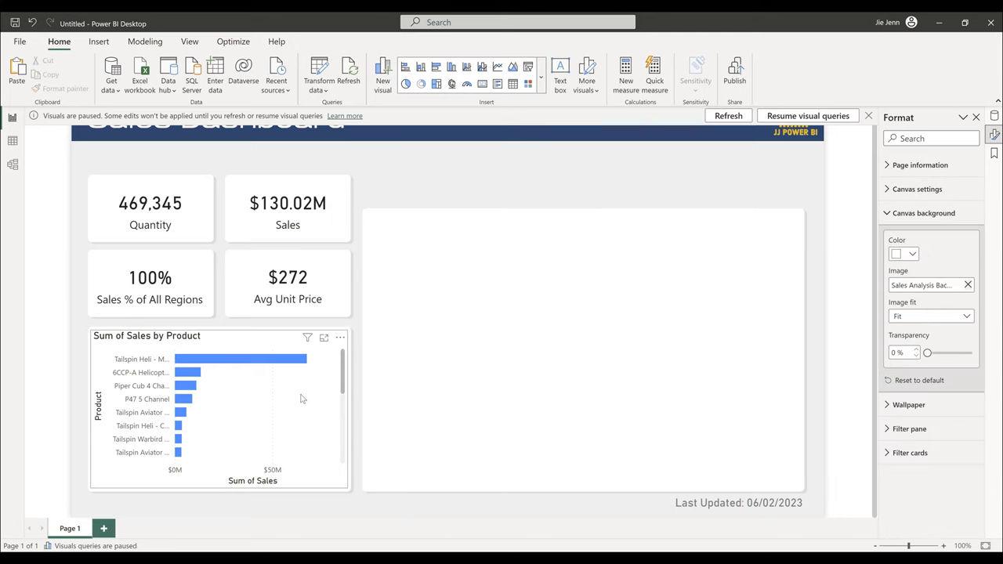
click(301, 398)
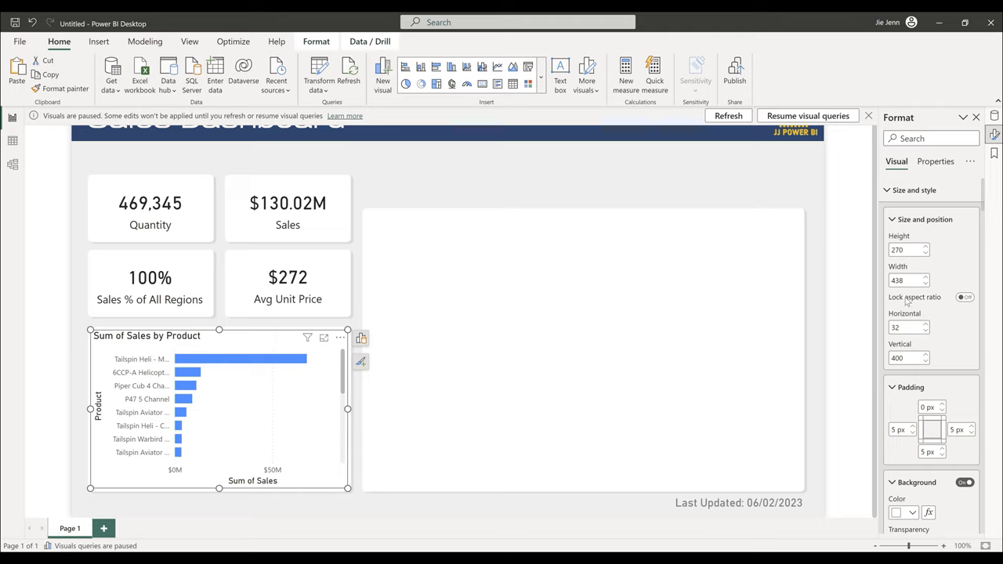
click(965, 482)
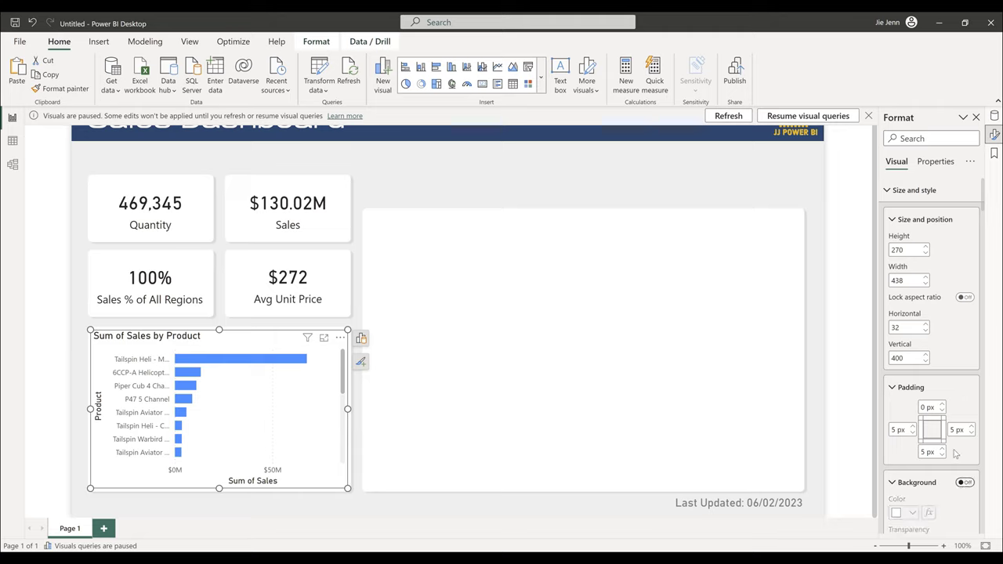
- Change the bar chart's title to "Sales By Product" and toggle its text wrap setting
scroll(952, 443, down, 5)
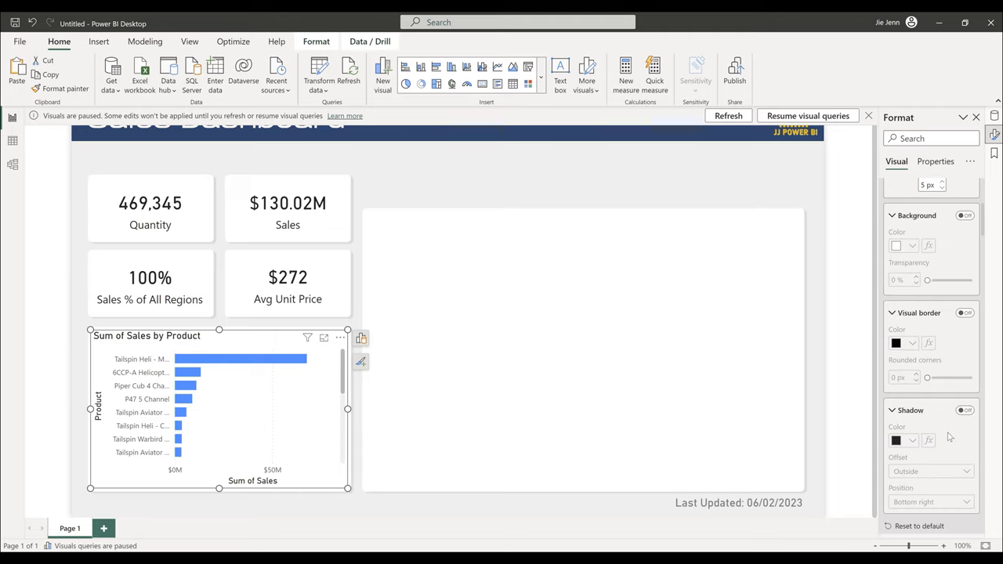
scroll(949, 437, down, 3)
scroll(949, 437, down, 1)
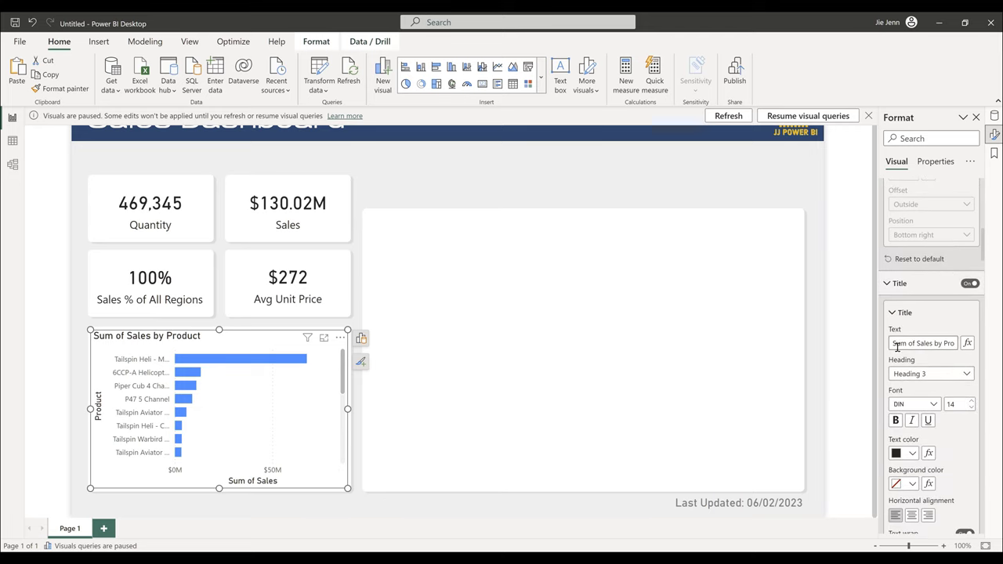
click(897, 347)
text(S)
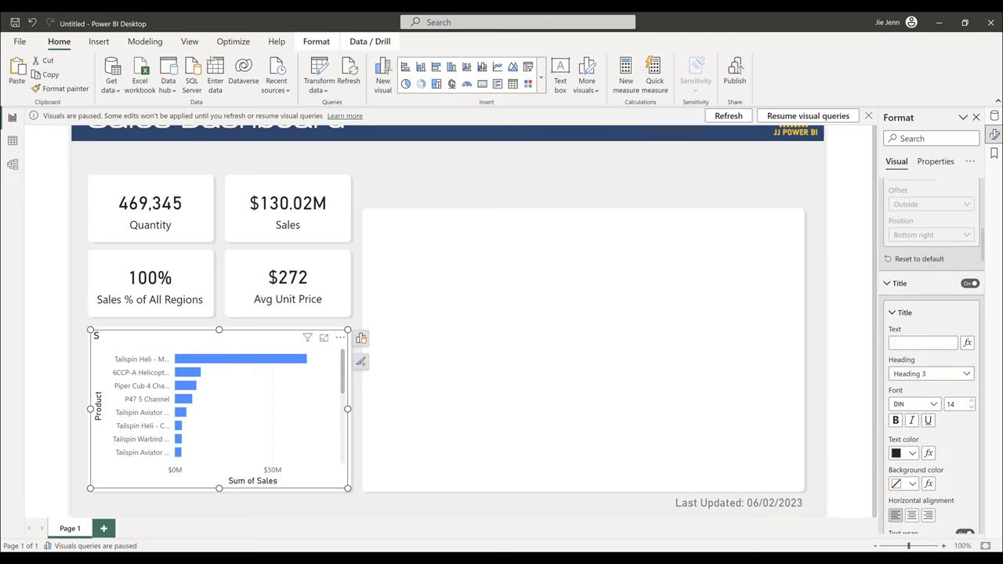
text(ales By Product)
scroll(964, 464, down, 1)
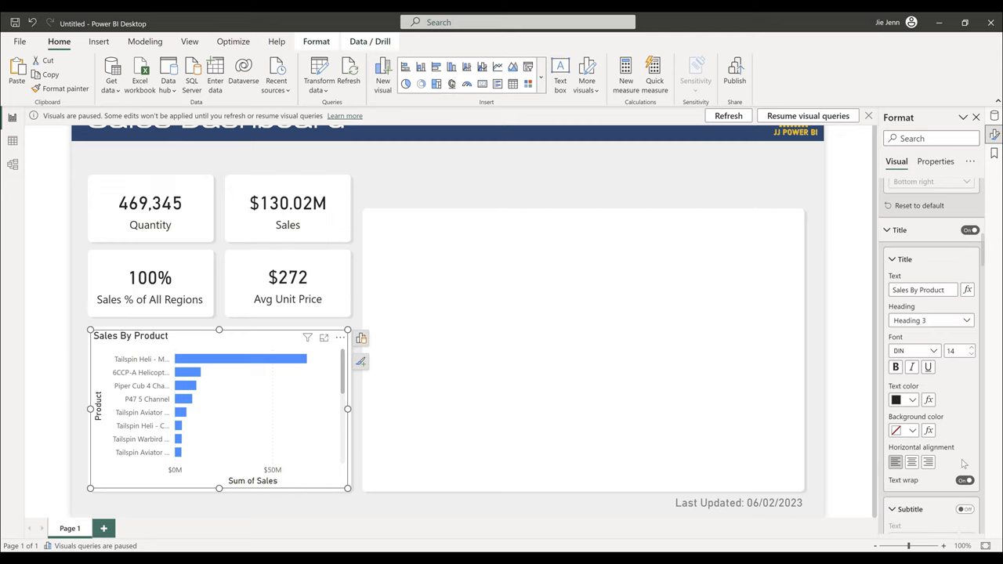
scroll(964, 464, down, 1)
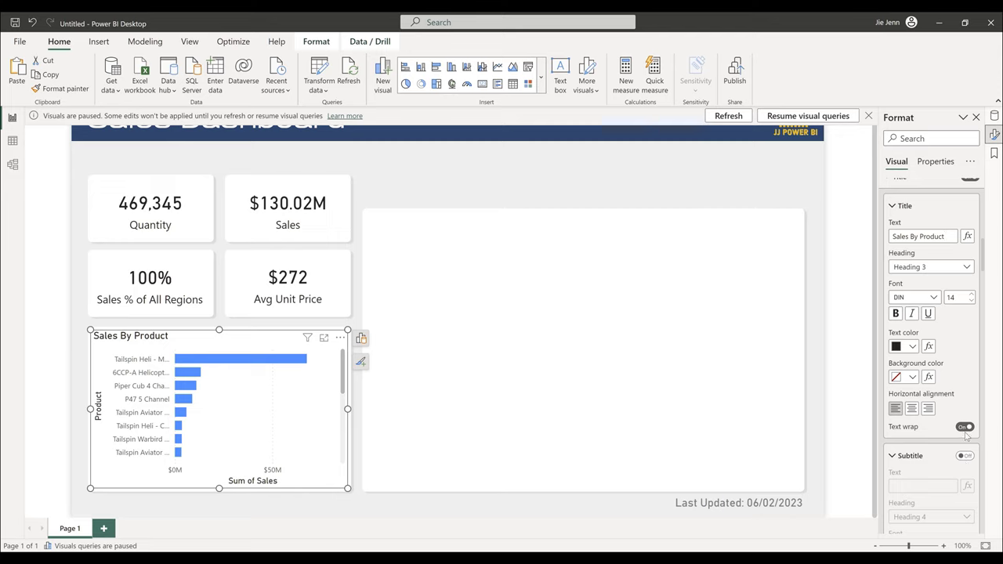
click(964, 427)
- Try out the divider below the bar chart's title
scroll(929, 378, down, 6)
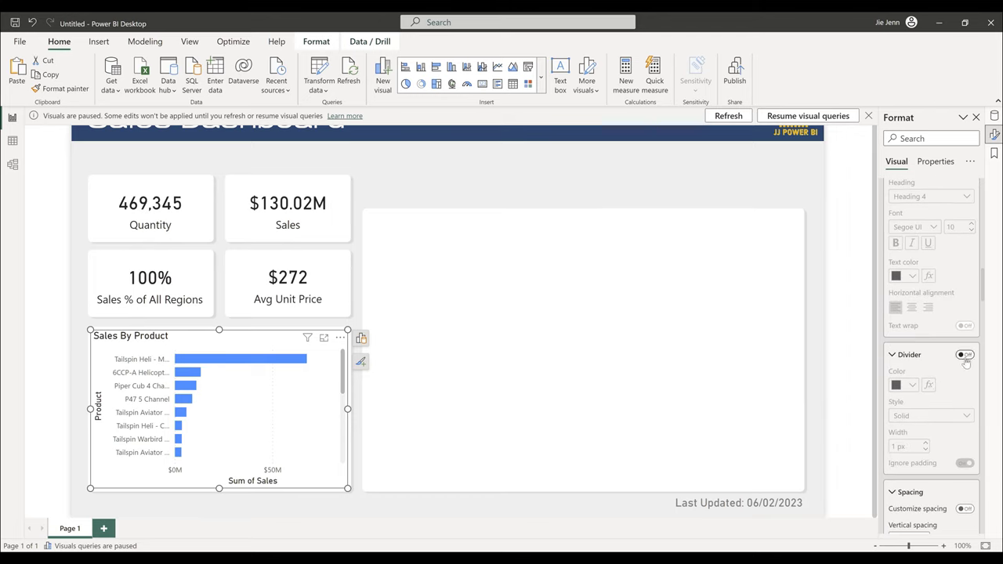
click(965, 355)
click(966, 359)
scroll(952, 376, down, 3)
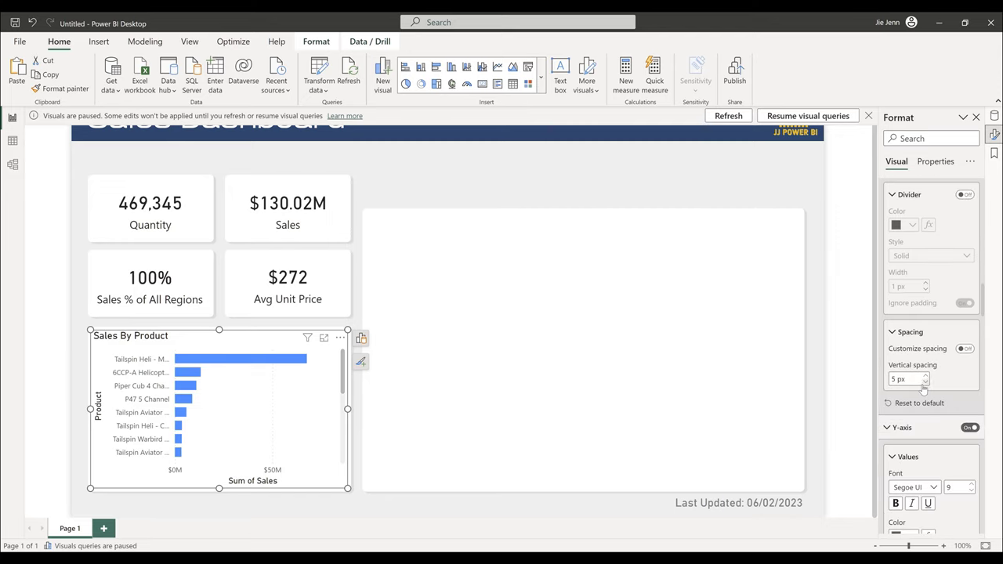
- Set the font of the bar chart's Y-axis values to DIN, size 9, after trying size 11
scroll(921, 389, down, 1)
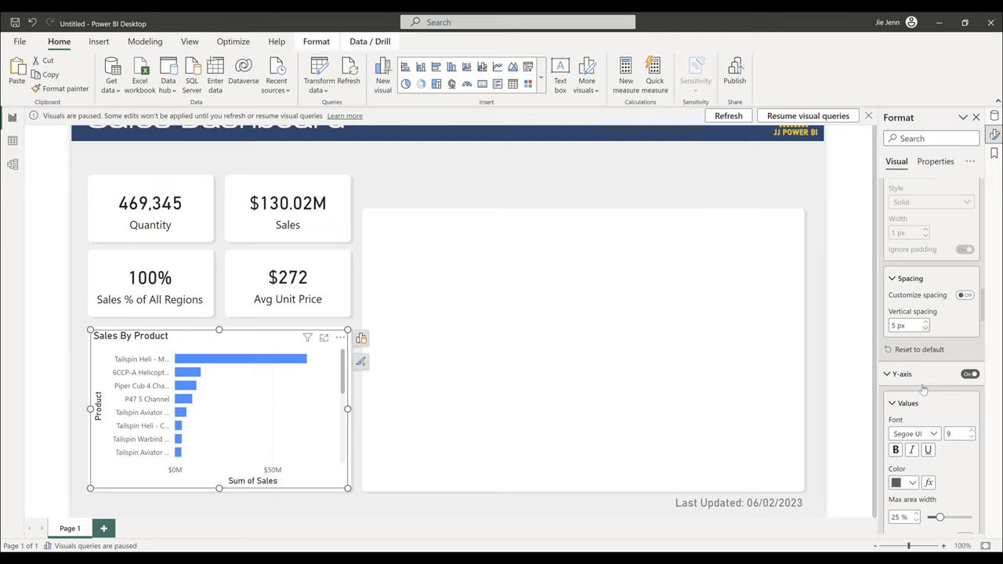
scroll(923, 389, down, 3)
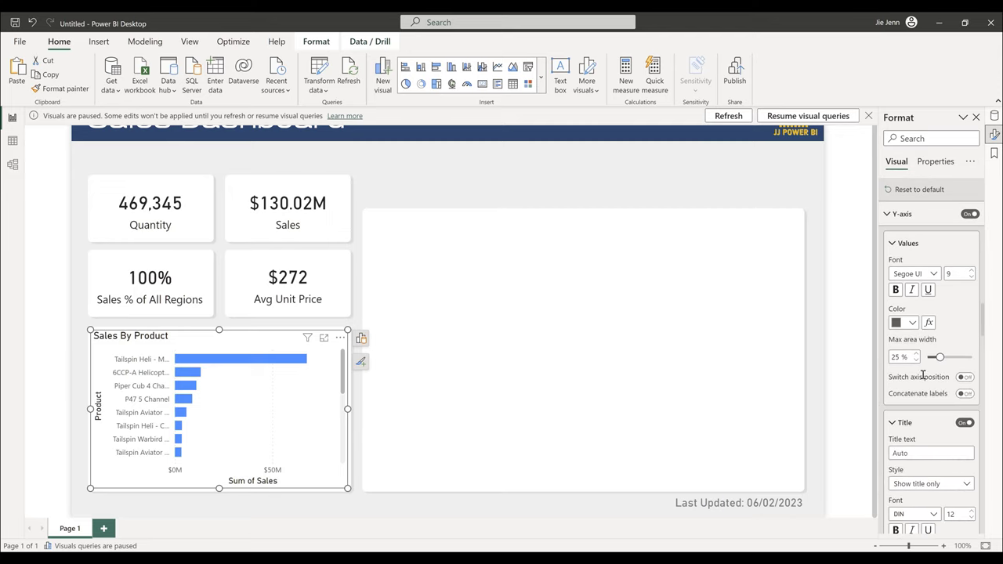
click(936, 273)
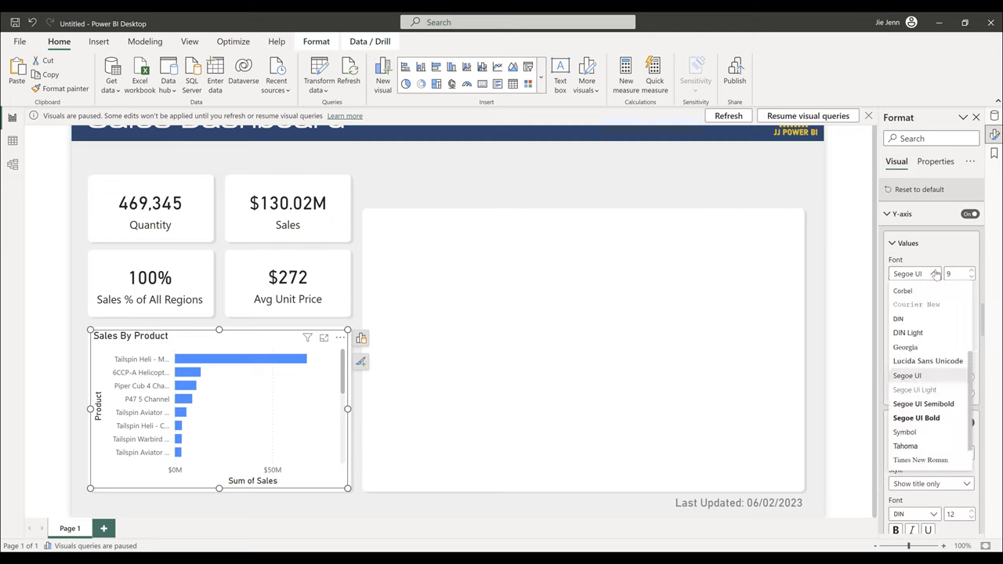
click(919, 319)
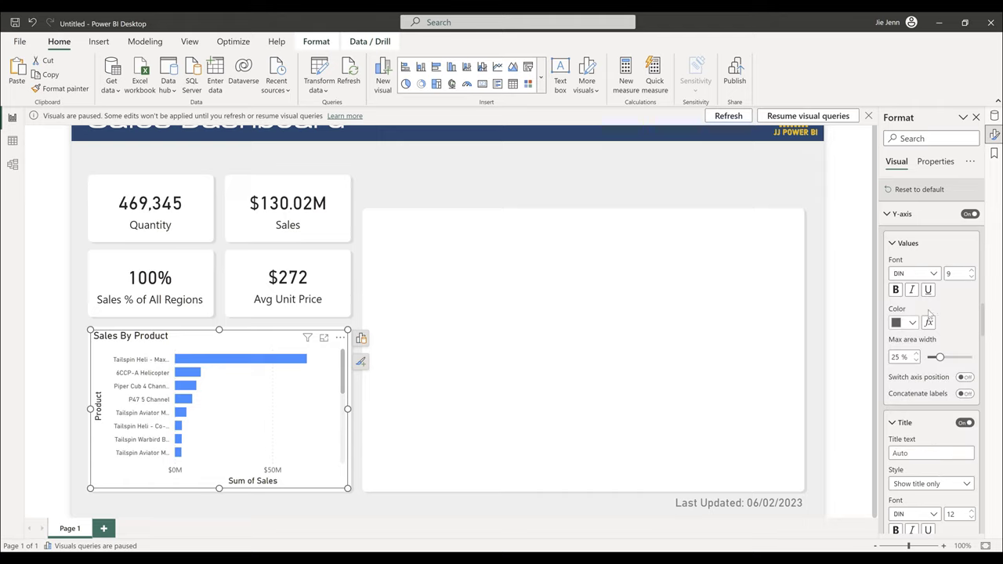
click(972, 271)
click(972, 271)
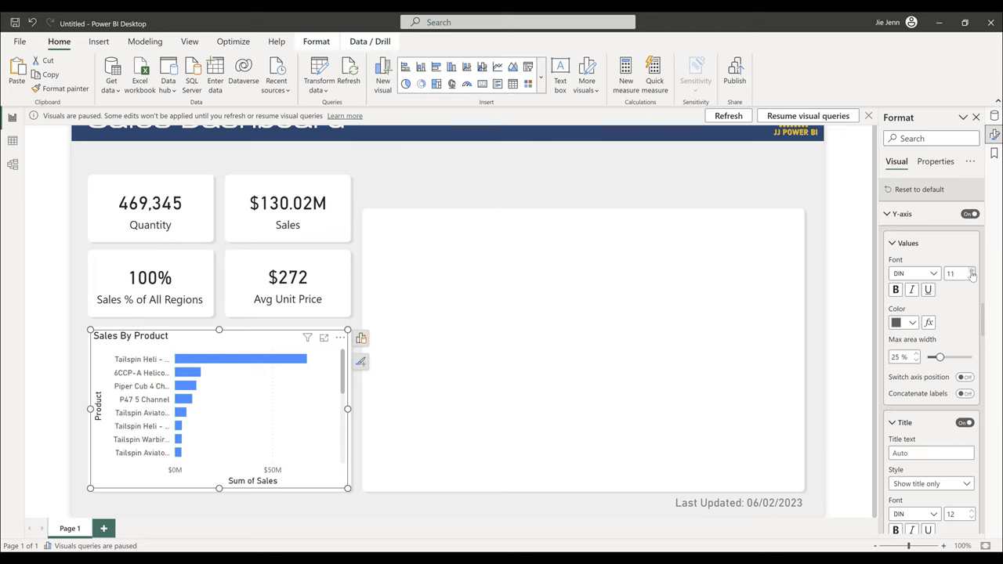
click(971, 278)
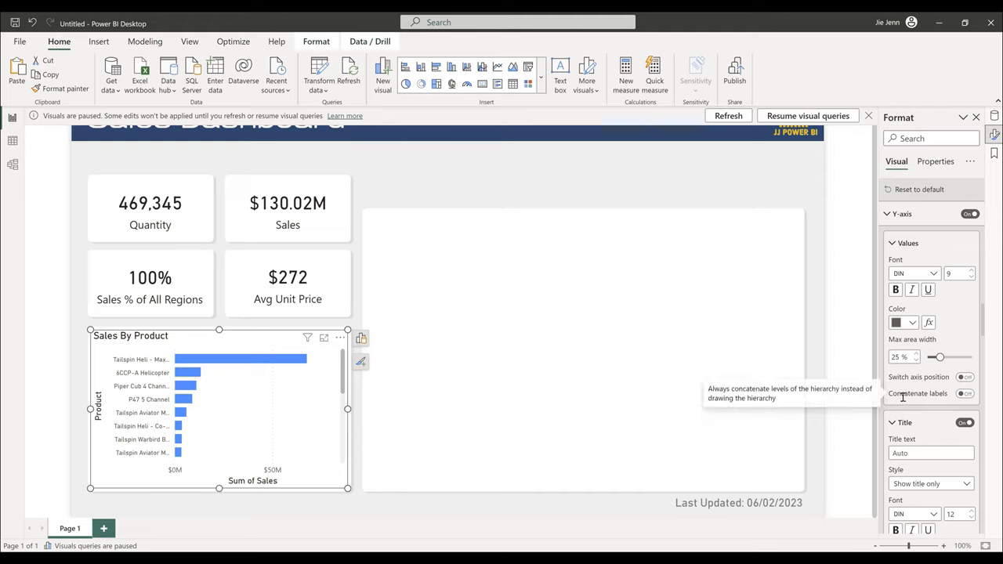
- Turn on concatenated labels for the bar chart's Y-axis and deselect the chart
click(963, 394)
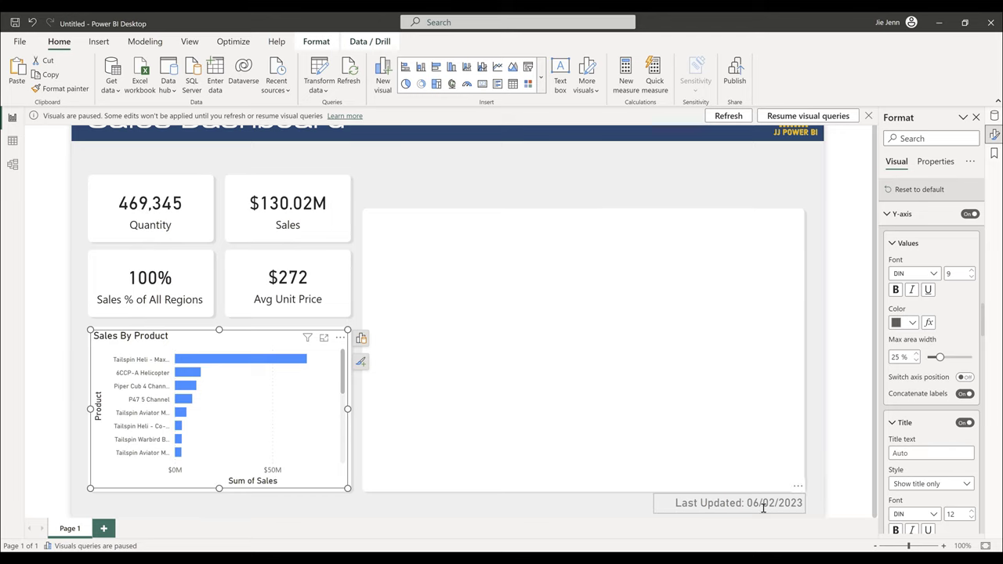
click(944, 546)
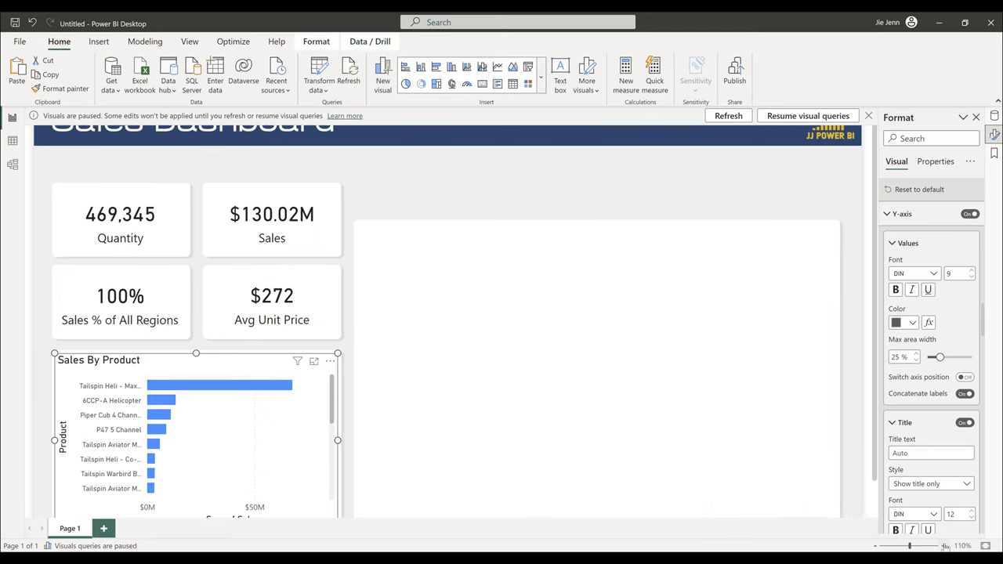
scroll(455, 395, down, 1)
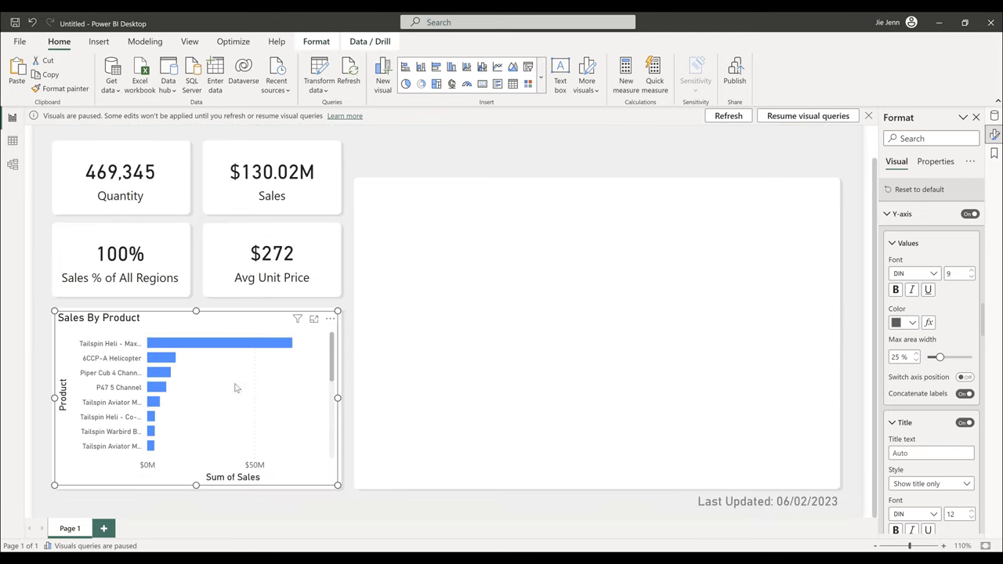
click(539, 383)
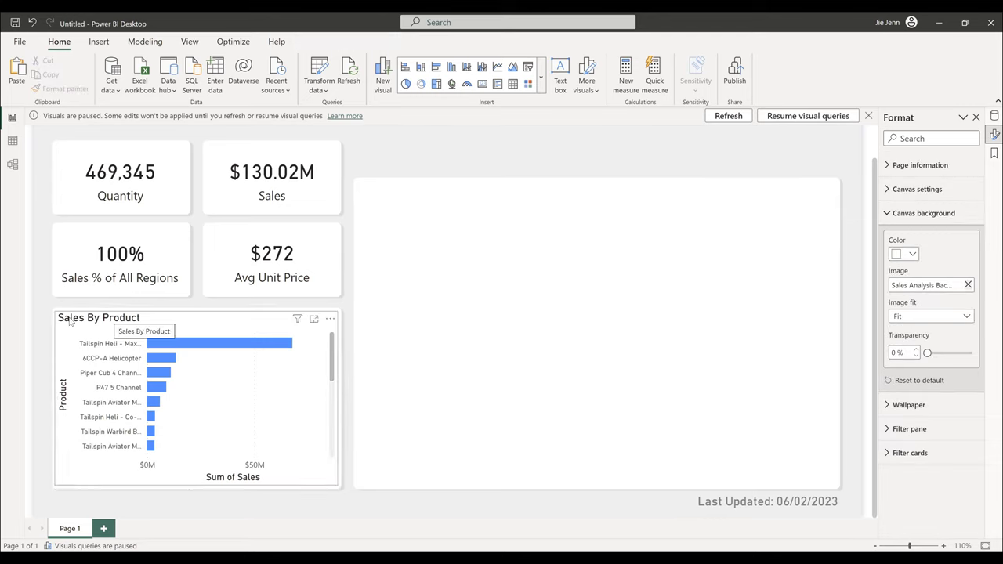
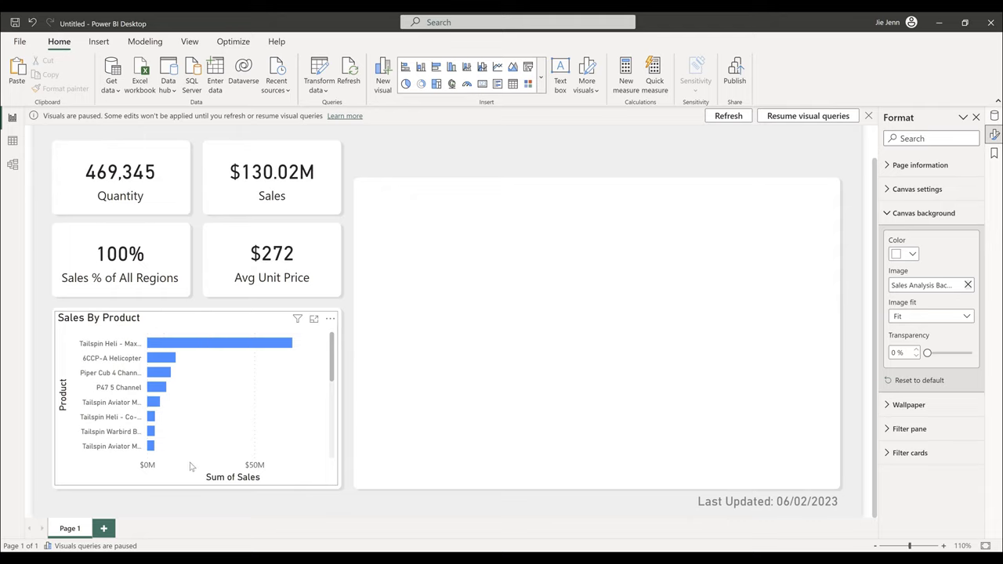
- Turn off the Y-axis title of the Sales By Product bar chart
click(69, 401)
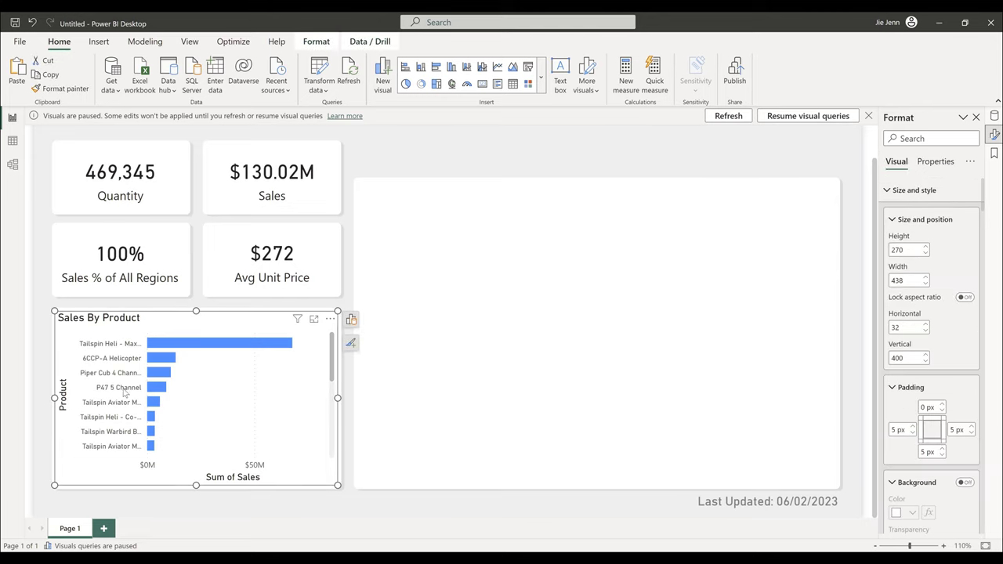
click(105, 396)
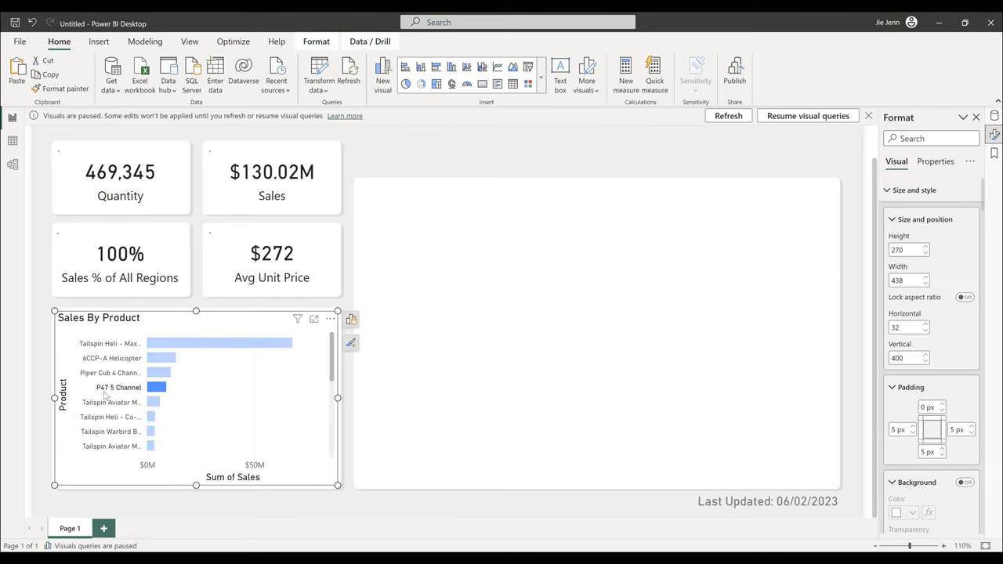
click(106, 396)
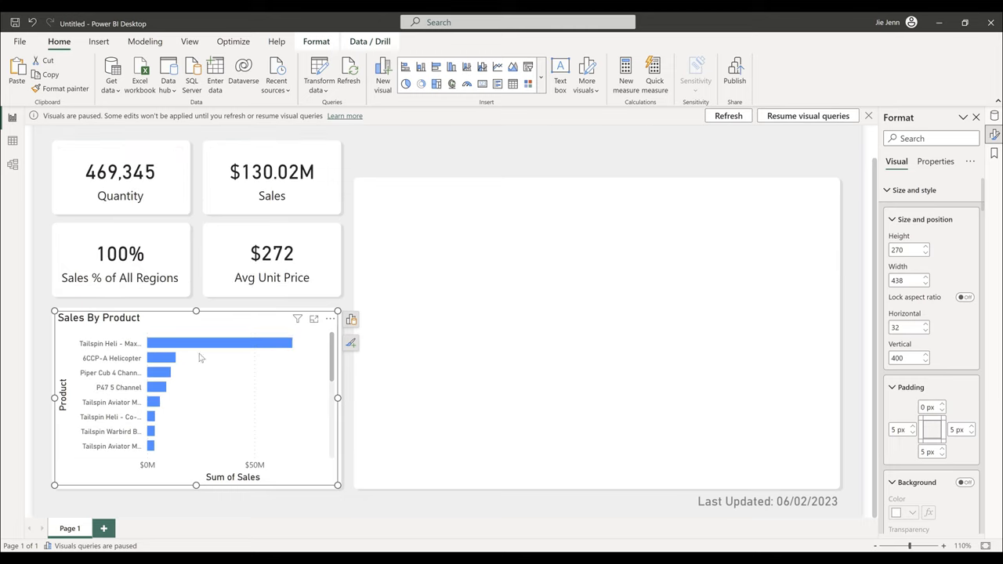
scroll(912, 421, down, 10)
scroll(914, 421, down, 8)
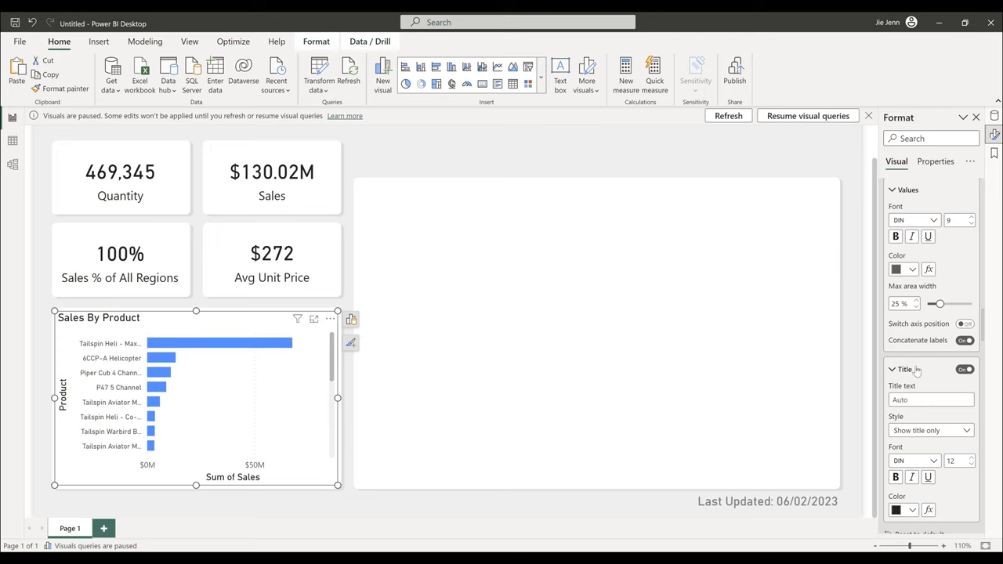
click(967, 370)
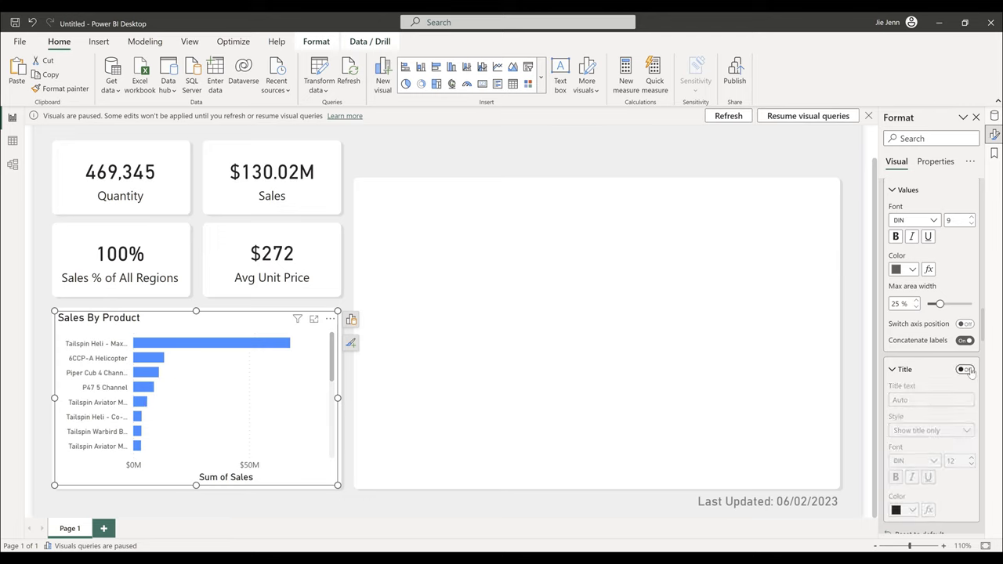
- Turn off the X-axis title of the Sales By Product bar chart
scroll(970, 375, down, 4)
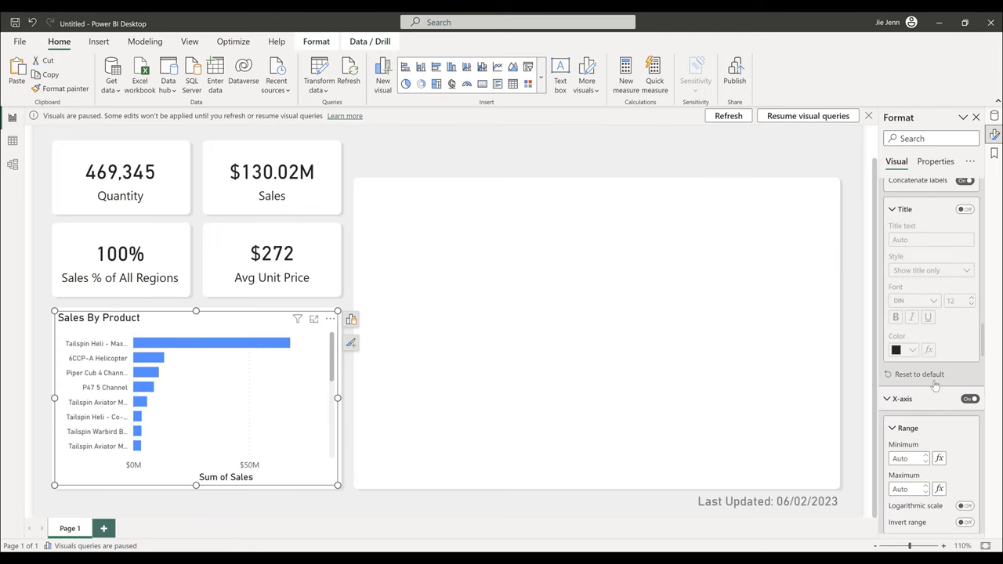
scroll(935, 386, down, 1)
scroll(934, 387, down, 3)
scroll(934, 388, down, 4)
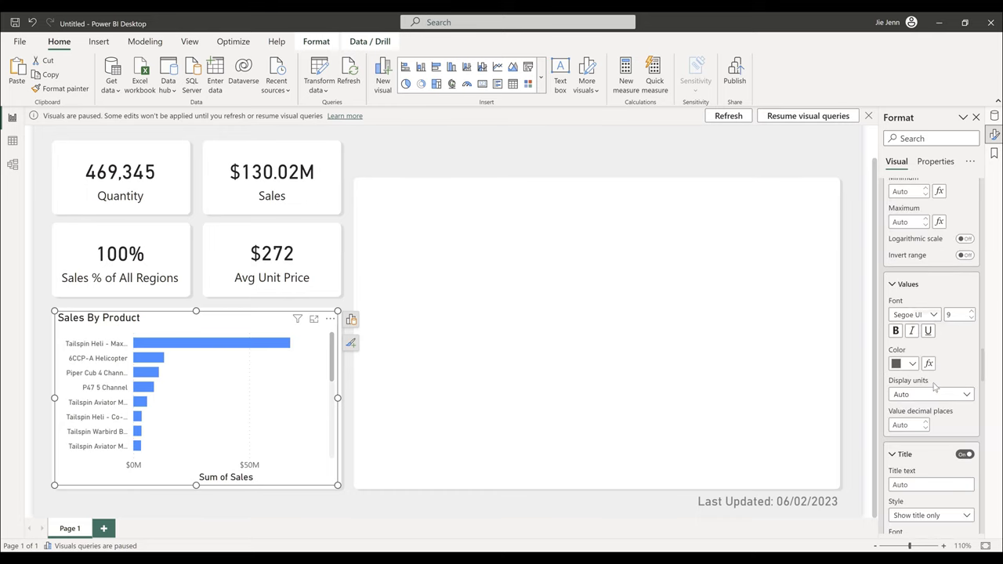
click(961, 402)
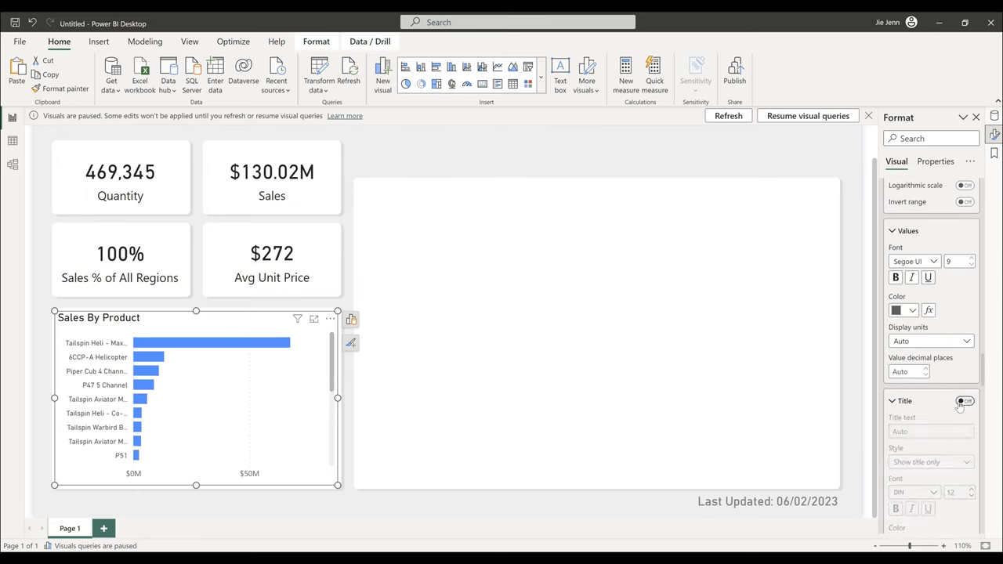
- Change the color of the bar chart's X-axis values to the recently used near-black shade
scroll(958, 404, up, 1)
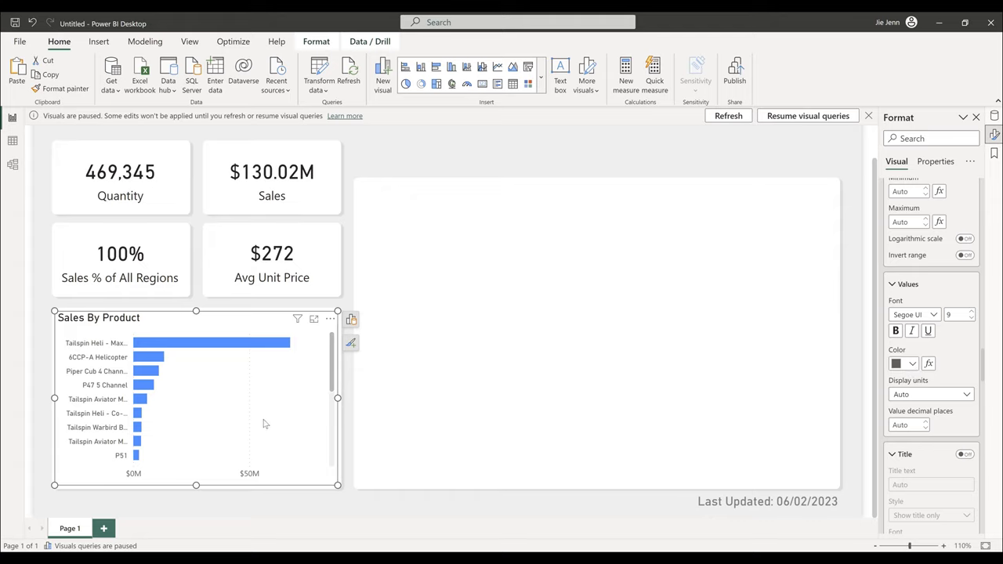
click(910, 365)
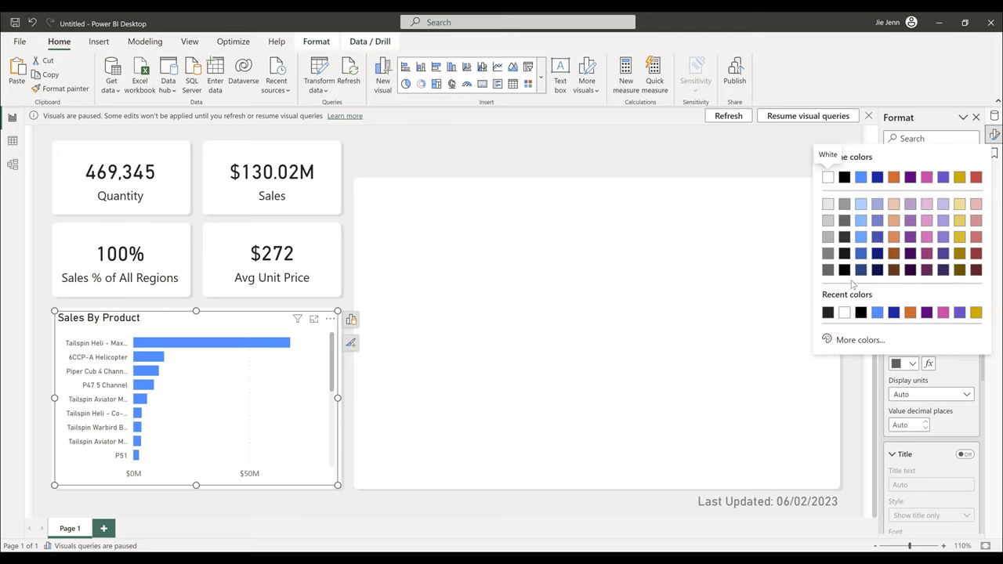
click(828, 313)
- Change the color of the bar chart's Y-axis values to the same near-black shade as the X-axis values
scroll(914, 258, down, 3)
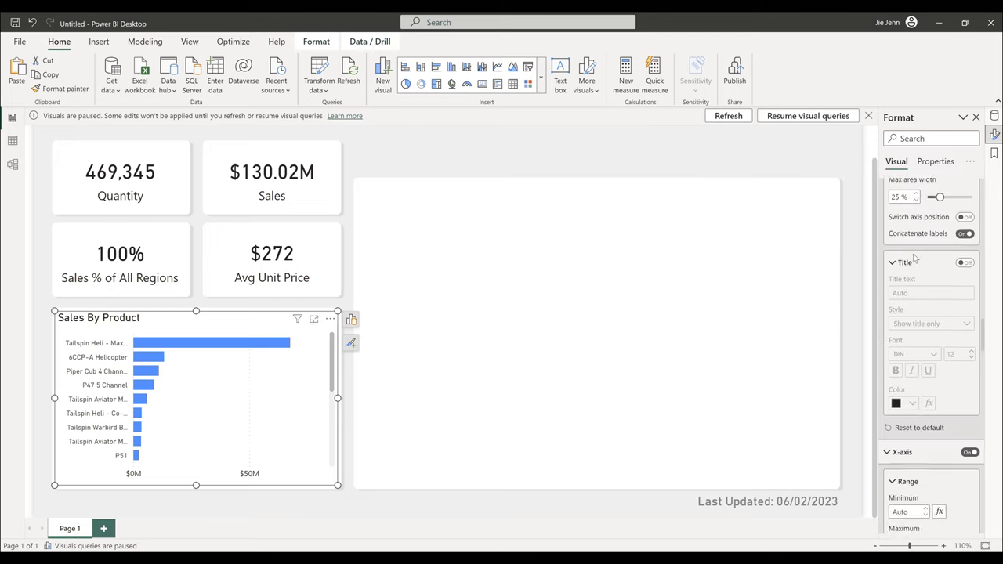
scroll(913, 259, up, 1)
click(908, 216)
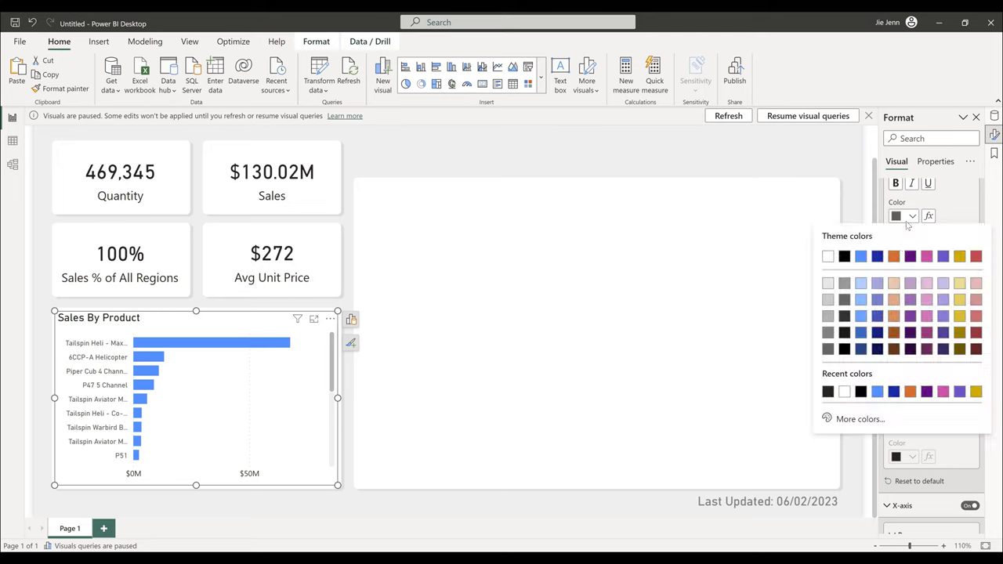
click(853, 421)
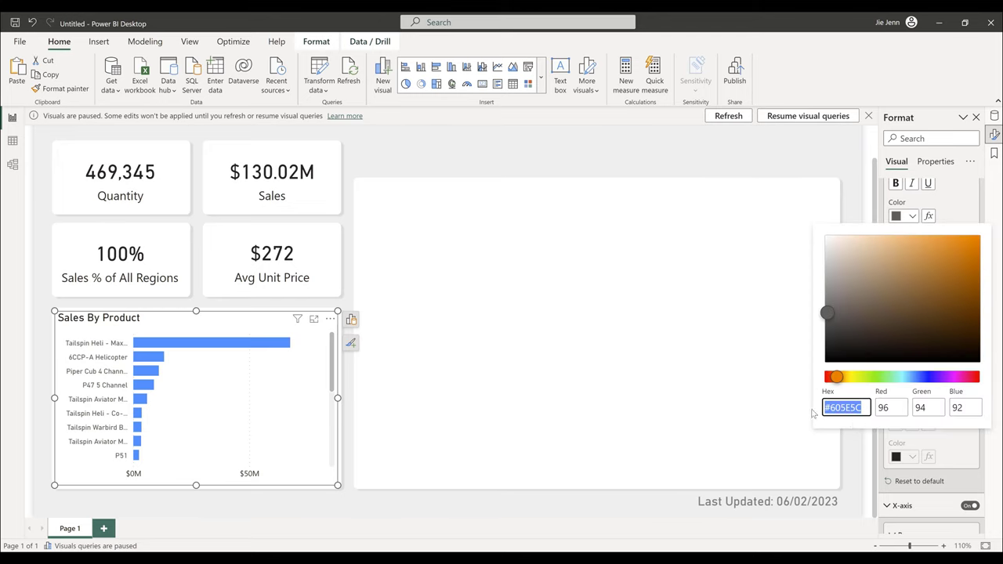
click(907, 217)
click(910, 218)
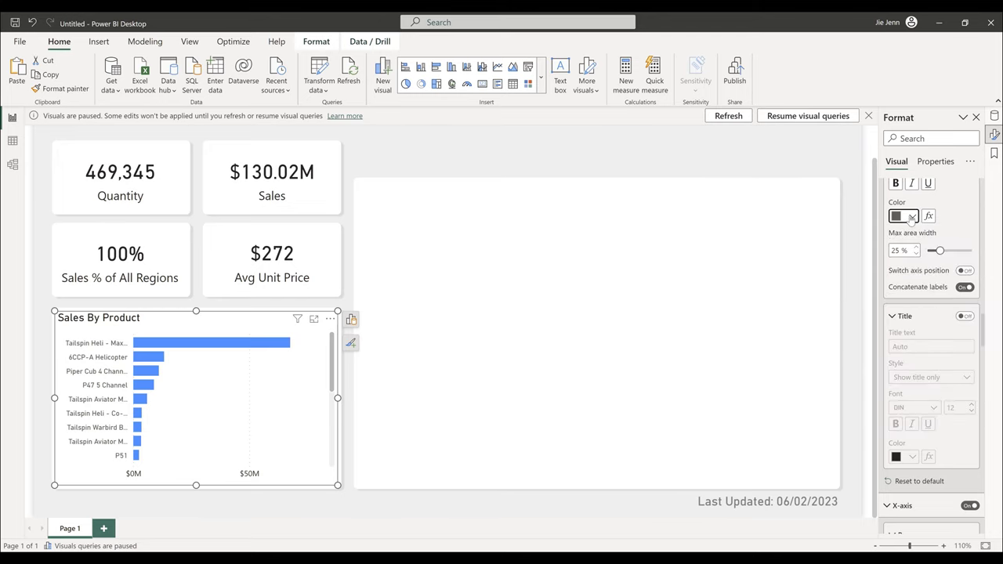
click(911, 218)
click(843, 394)
scroll(946, 335, down, 2)
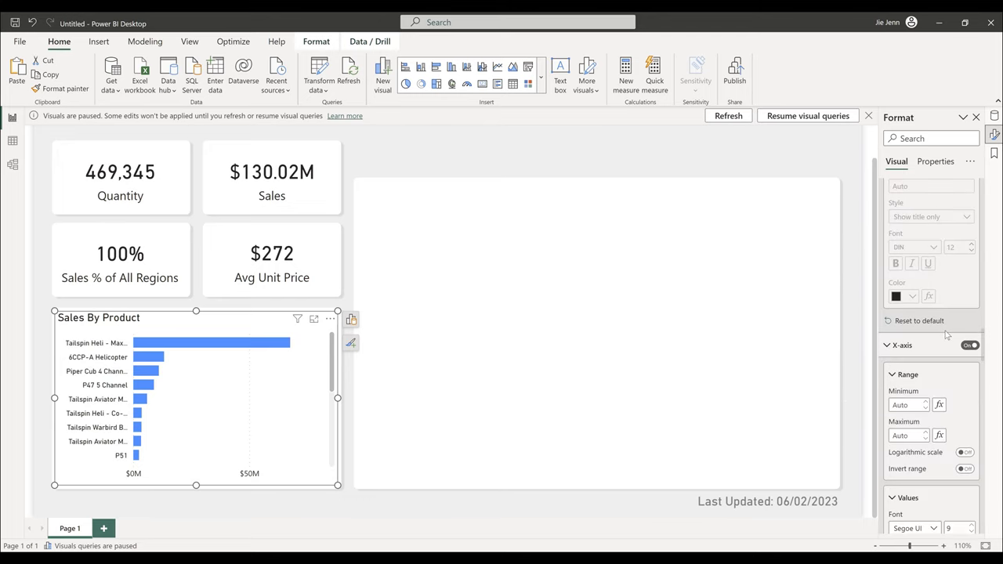
scroll(943, 333, down, 1)
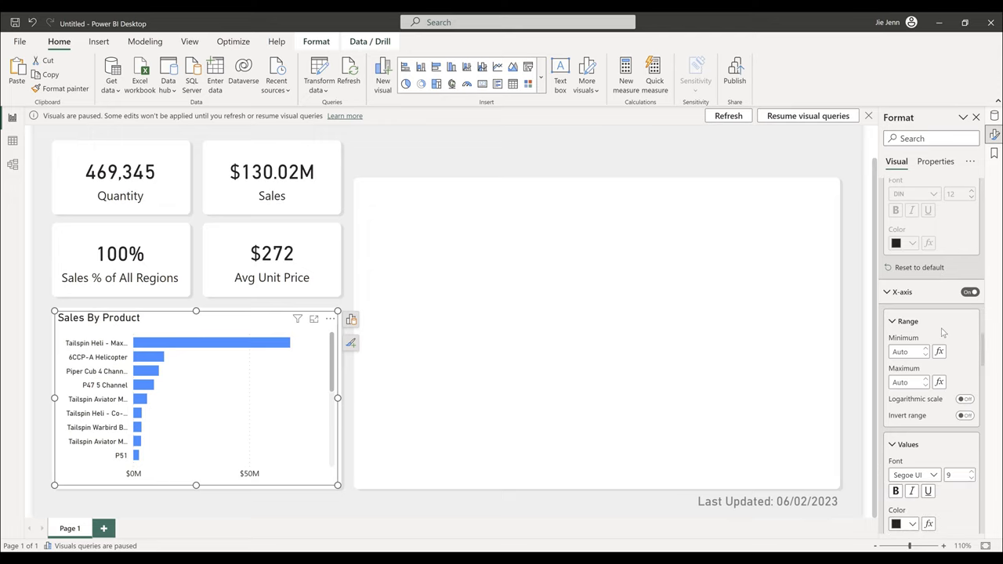
scroll(943, 333, down, 1)
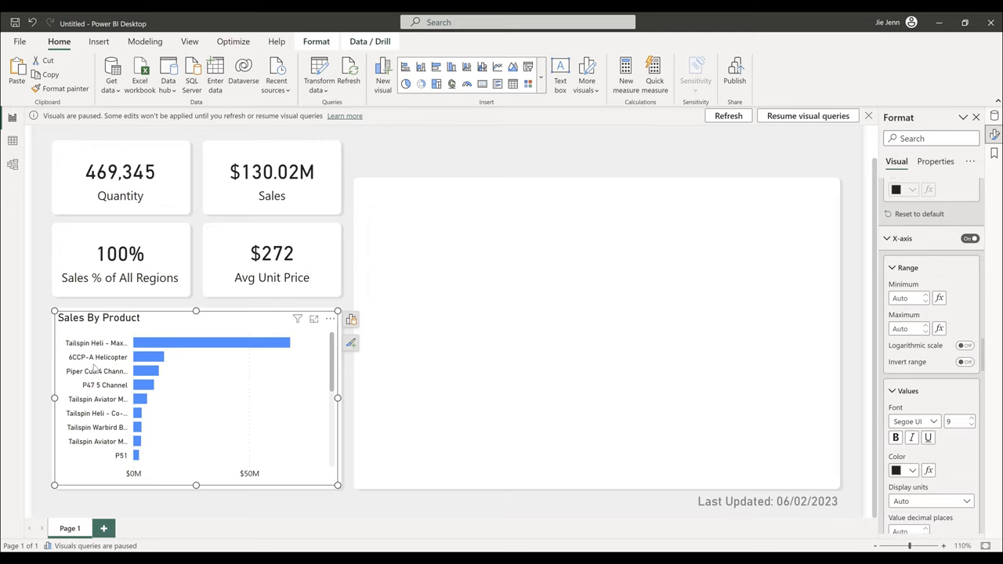
scroll(928, 453, down, 2)
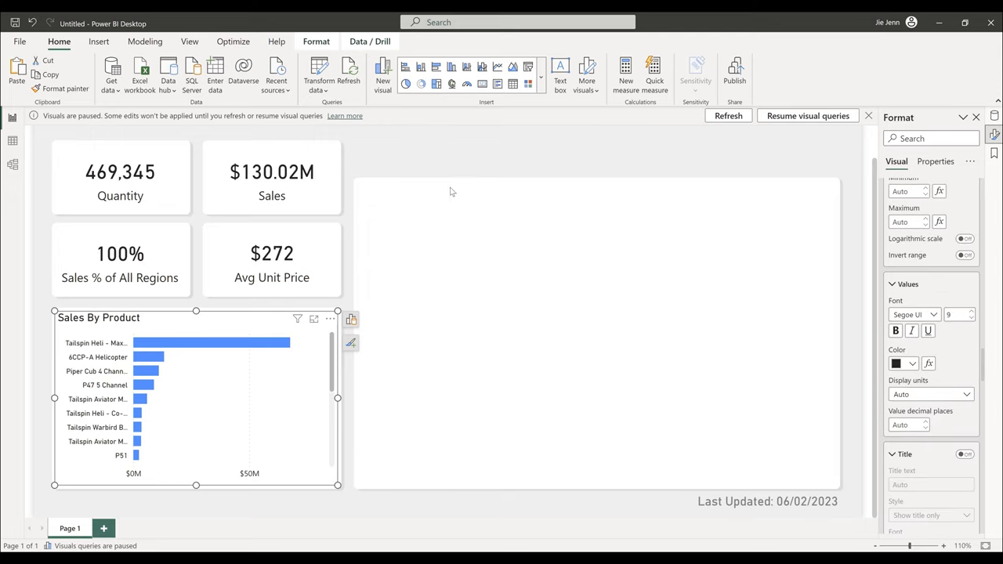
scroll(454, 175, up, 1)
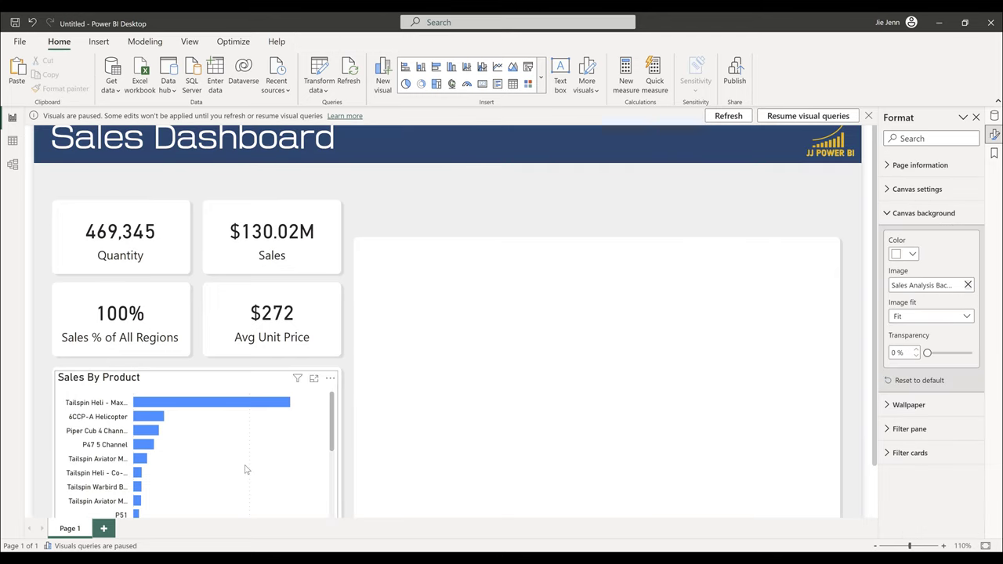
- Find the bar settings of the Sales By Product chart by searching for "bar" and set the default bar color to hex #34496C
click(273, 427)
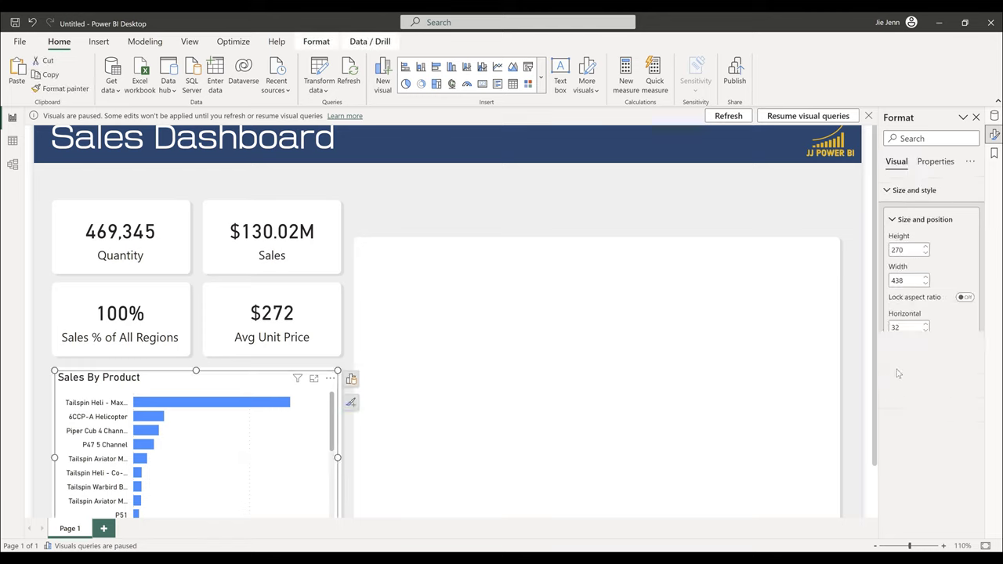
click(920, 138)
text(bar)
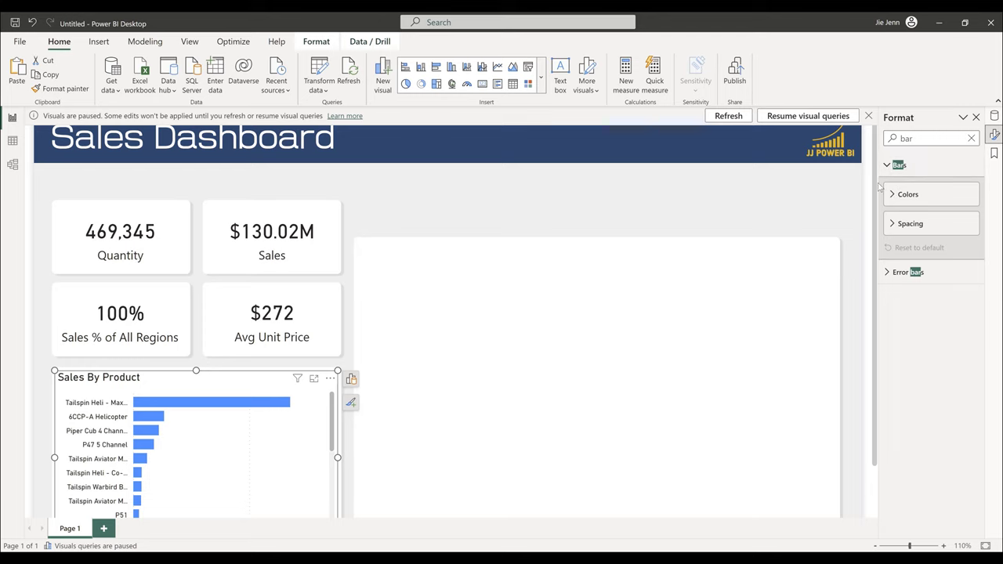
click(899, 202)
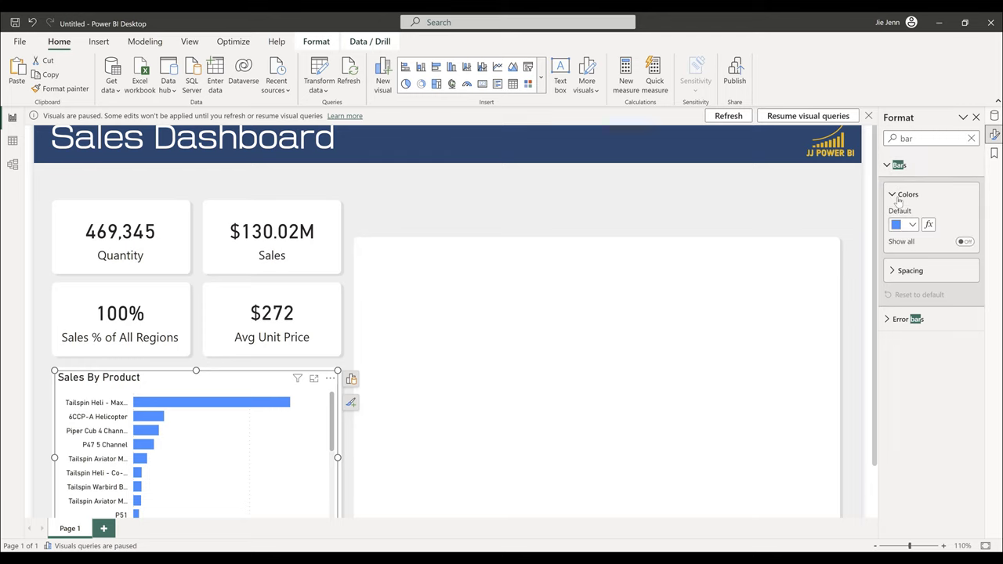
click(909, 226)
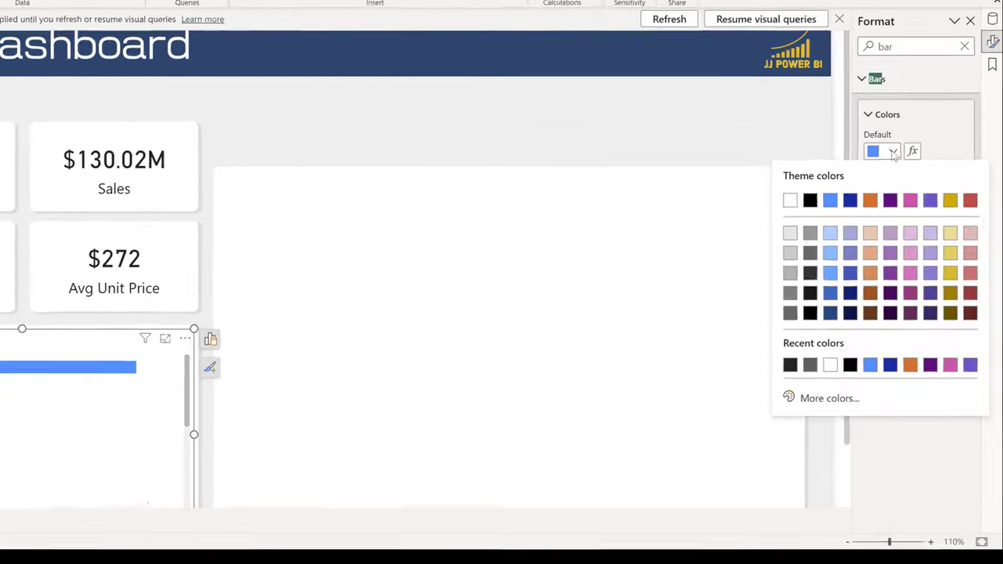
click(830, 385)
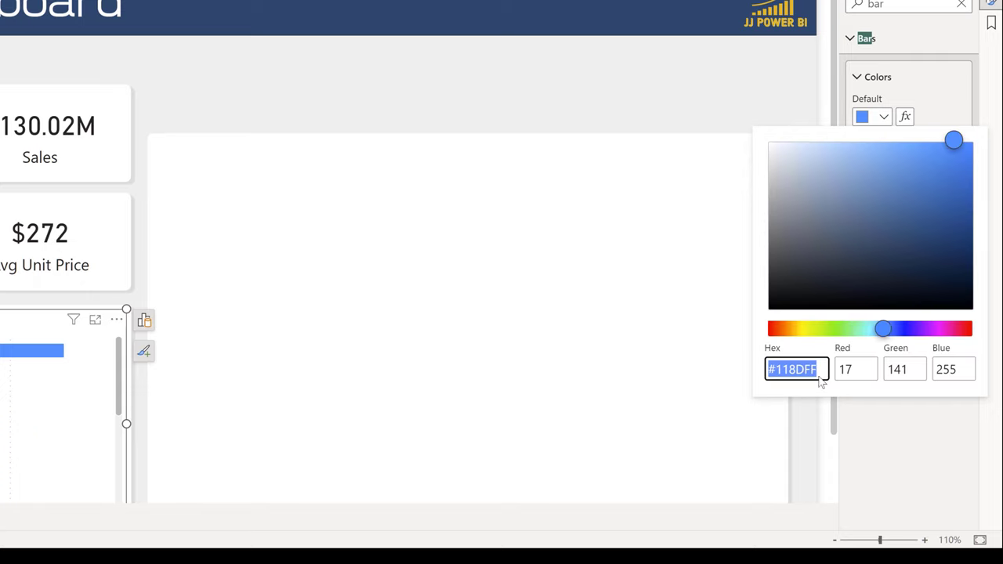
click(819, 370)
drag(819, 370, 766, 370)
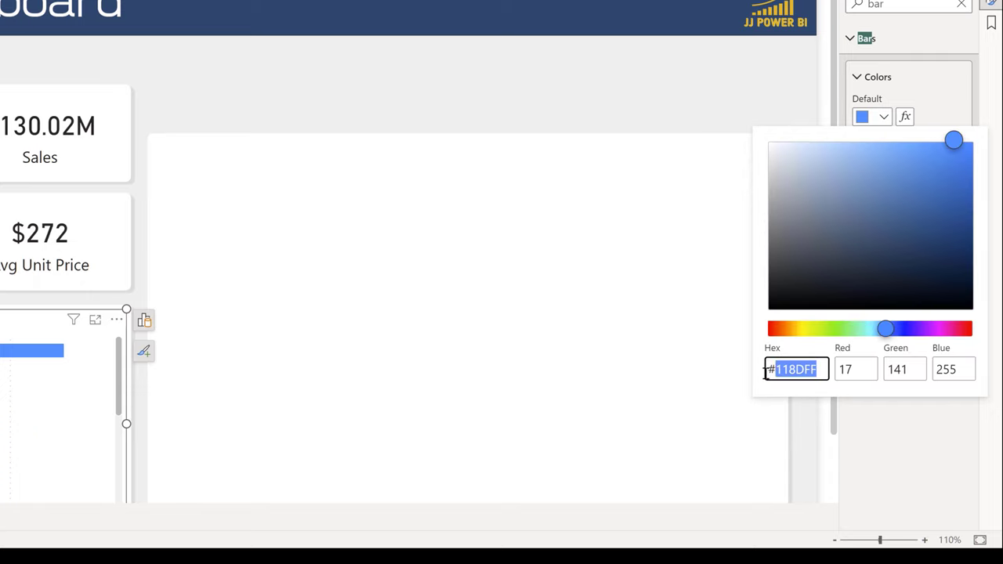
click(820, 370)
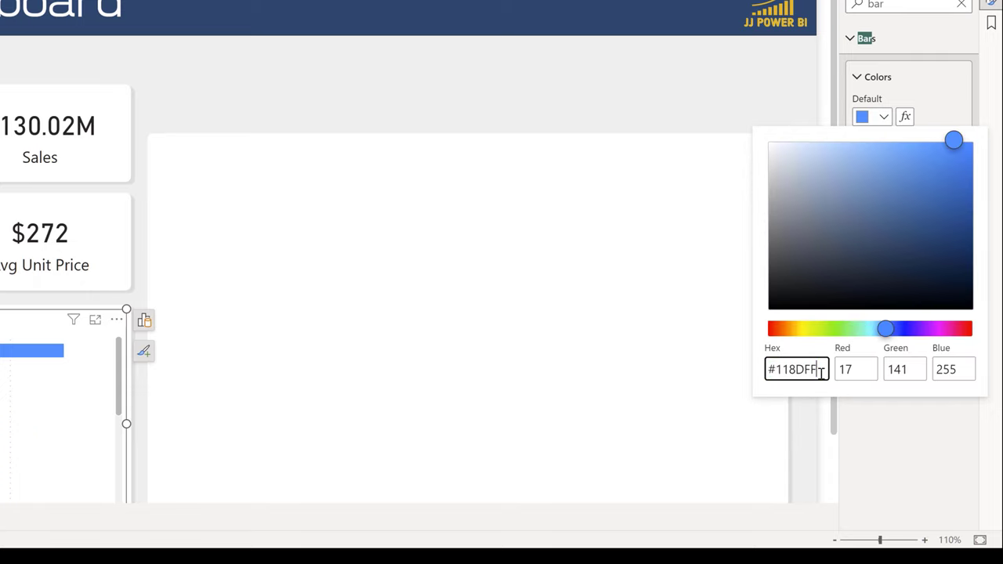
key(BackSpace)
key(BackSpace)
key(BackSpace)
key(BackSpace)
key(BackSpace)
key(BackSpace)
text(34496C)
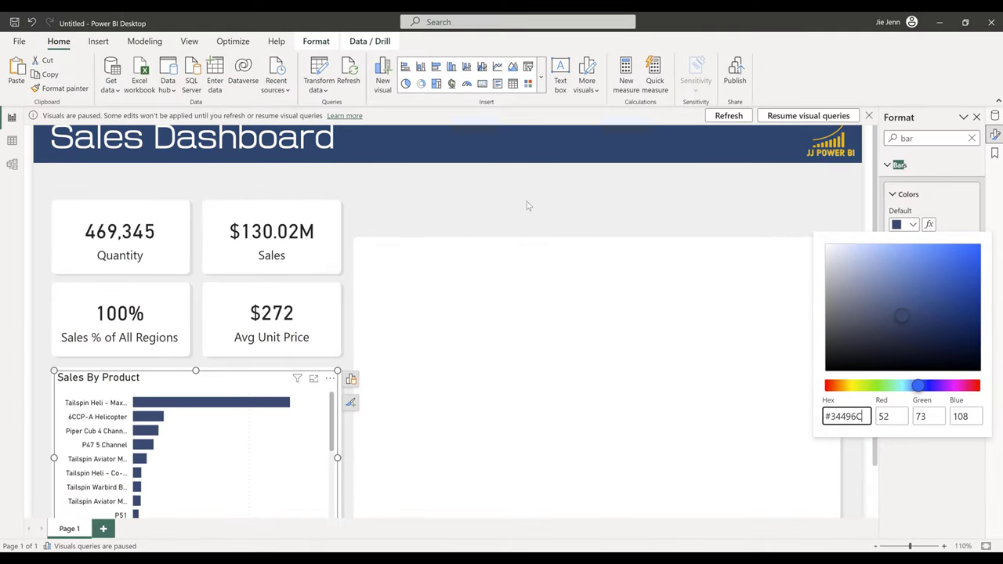
click(876, 464)
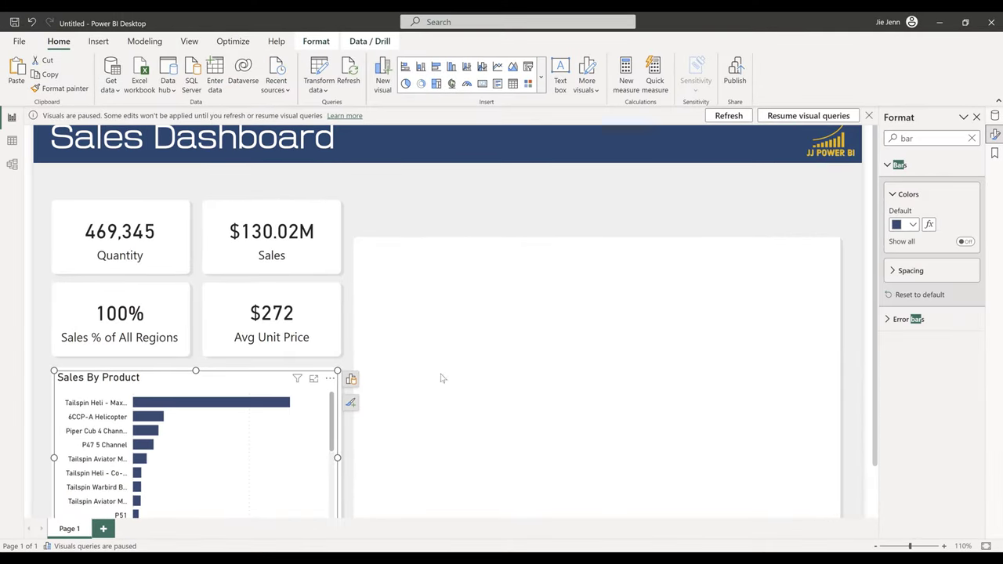
- Clear the format search and turn off the vertical gridlines of the Sales By Product chart
click(971, 137)
scroll(951, 292, down, 10)
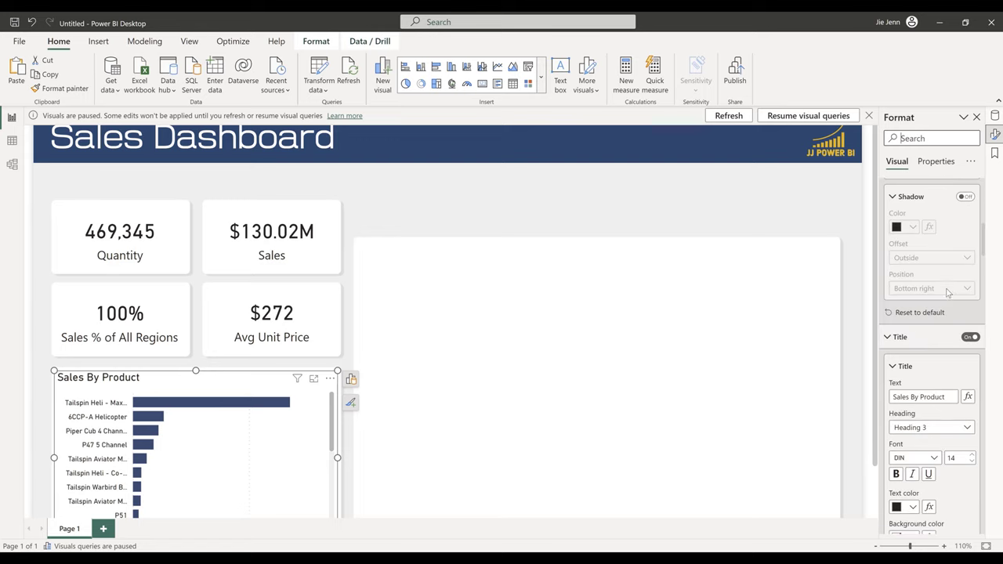
scroll(950, 291, down, 10)
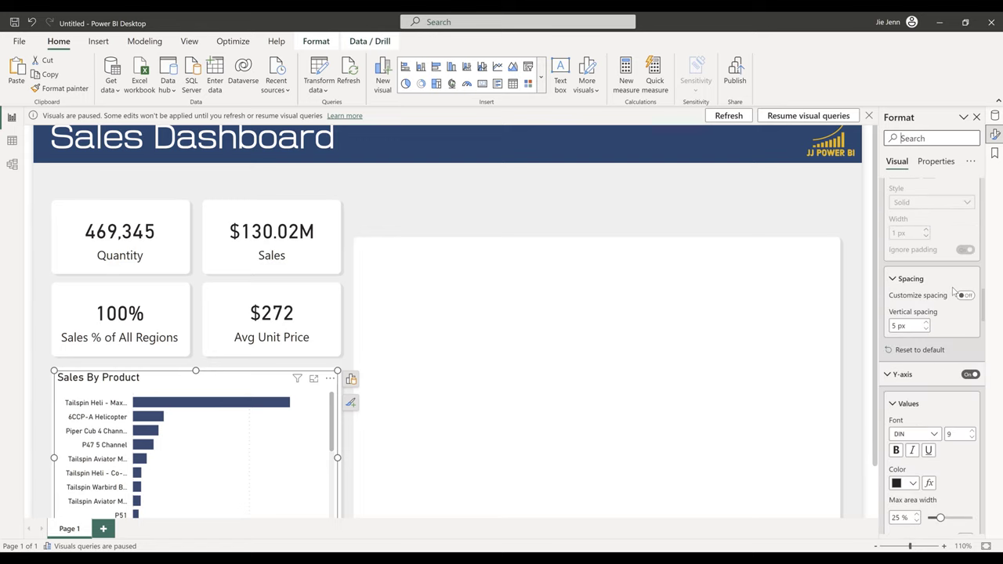
scroll(952, 298, down, 8)
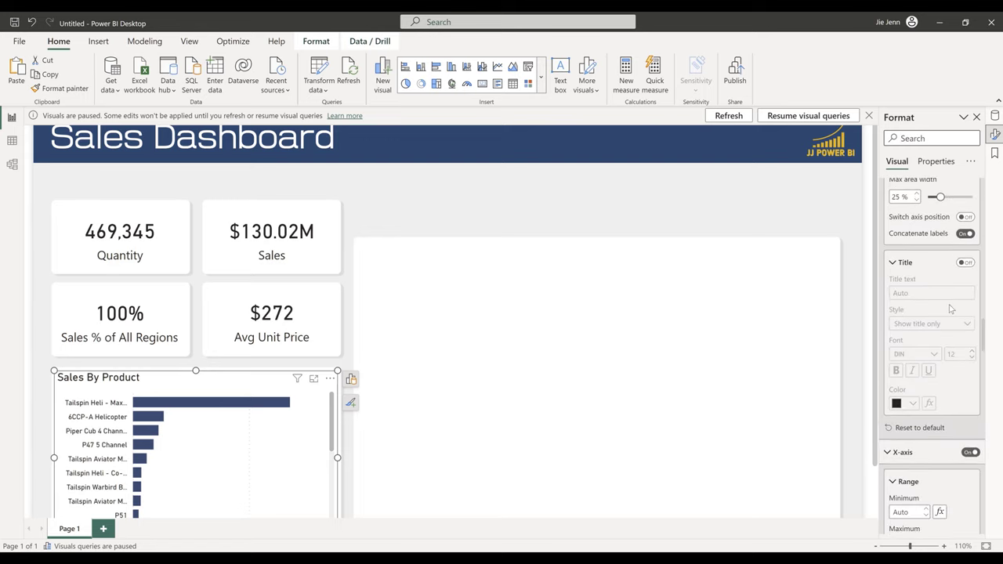
scroll(950, 307, down, 8)
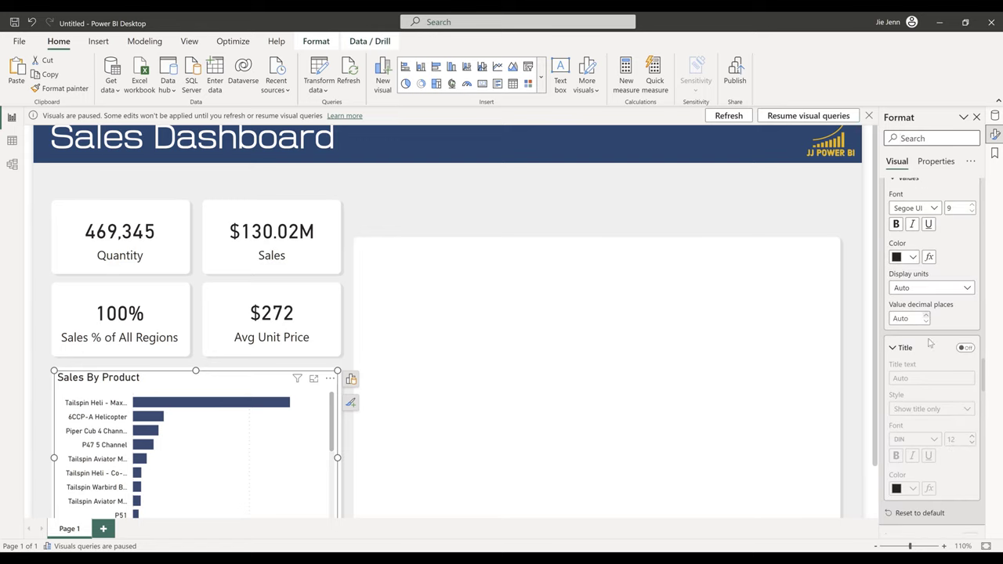
scroll(930, 347, down, 3)
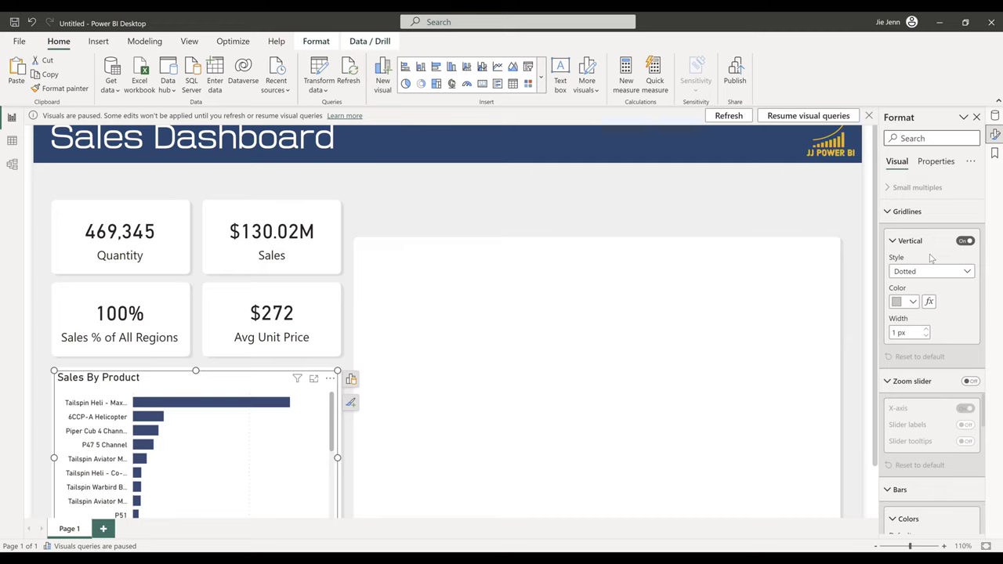
click(966, 240)
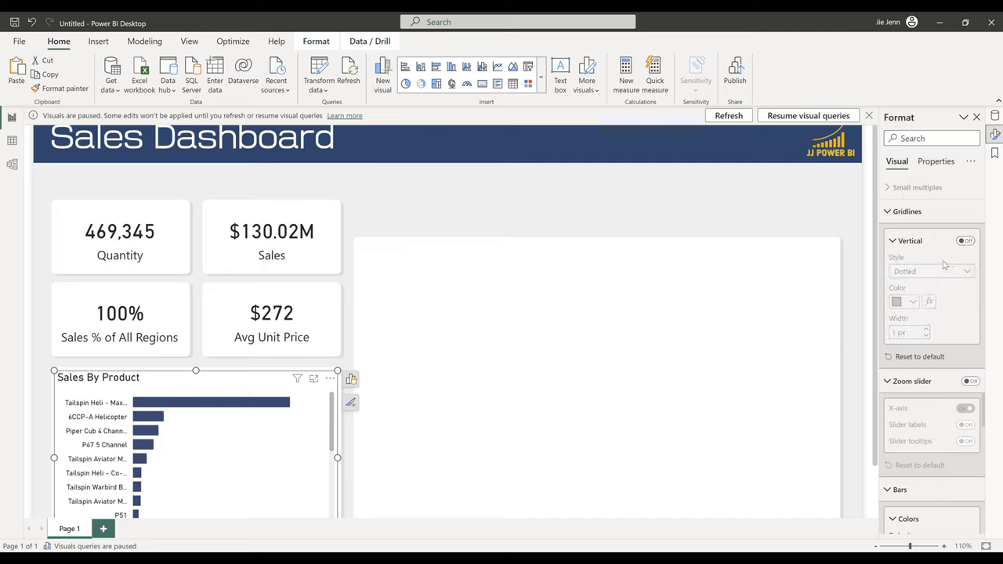
scroll(944, 265, down, 1)
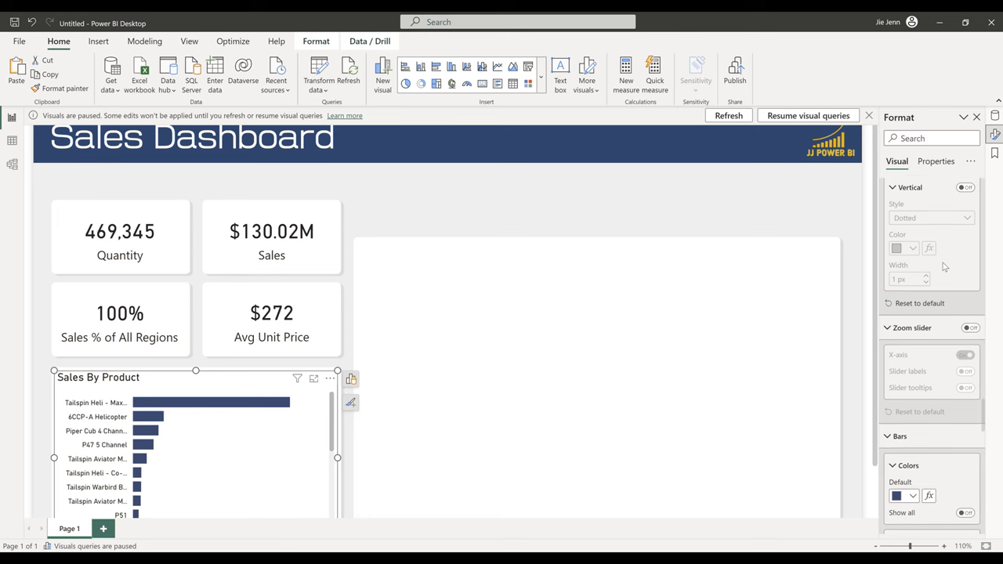
- Switch to the published Sales Analysis report in the browser and select the longest Sales by Product bar to examine its labels and cross-filtering
scroll(944, 267, down, 2)
scroll(944, 267, down, 4)
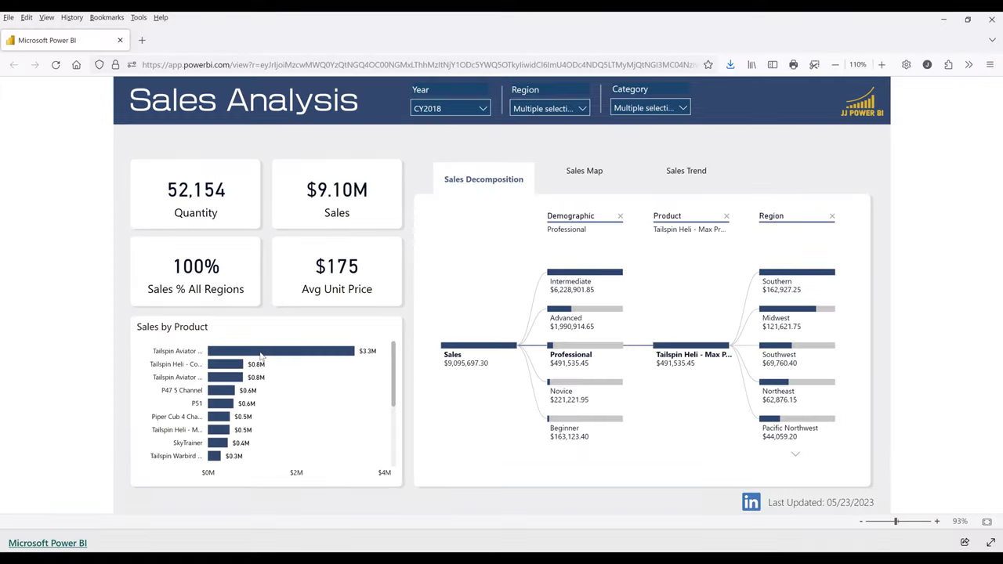
mouse_move(261, 355)
click(341, 352)
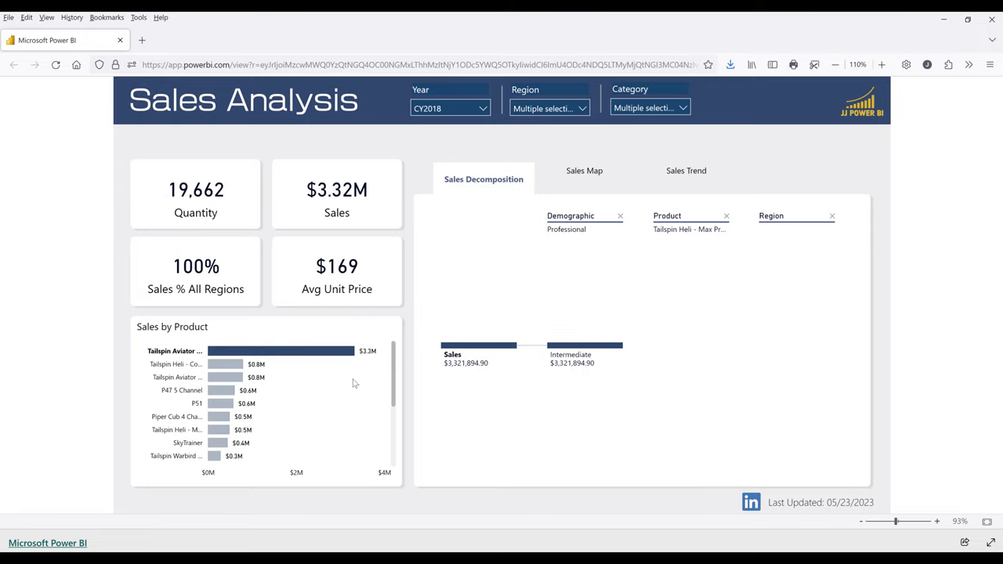
click(485, 438)
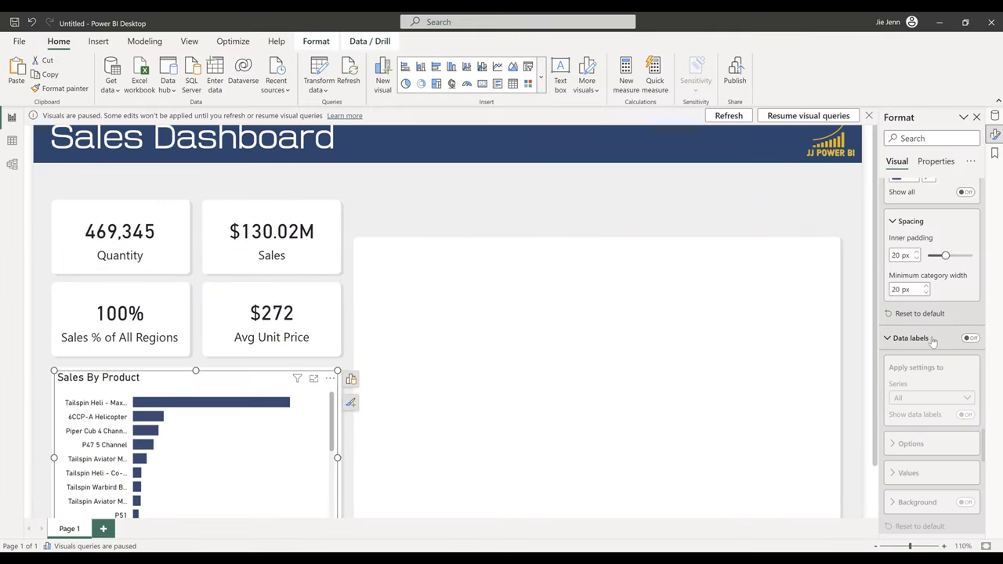
- Return to Power BI Desktop, turn on data labels for the Sales By Product chart and bring up their value formatting options
click(970, 338)
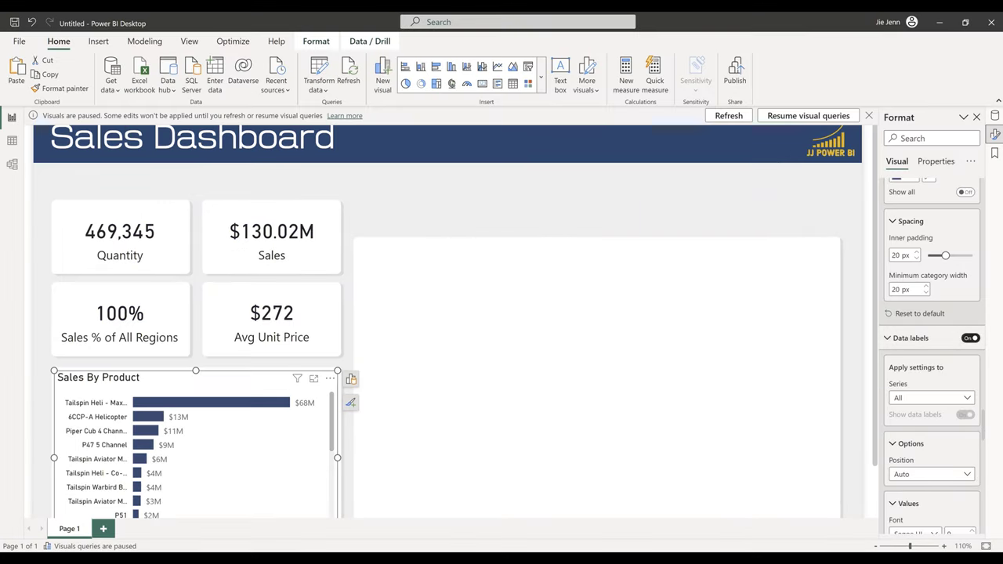
scroll(944, 394, down, 2)
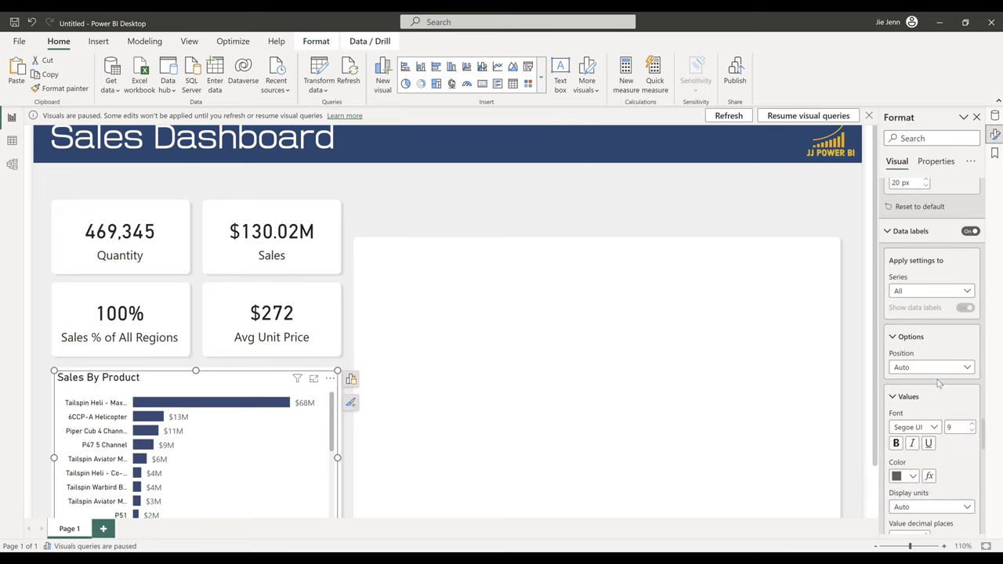
scroll(932, 352, down, 1)
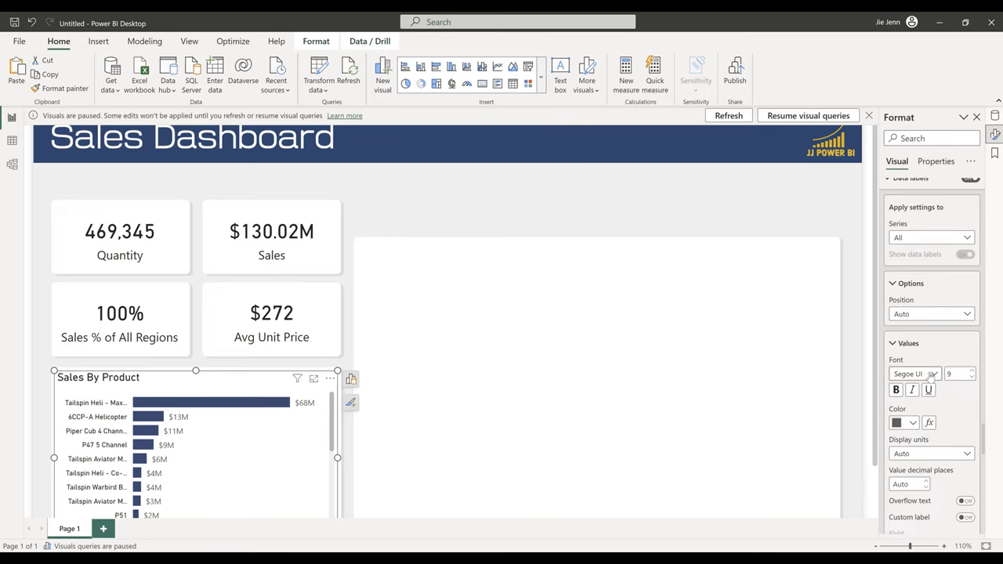
- Set the Sales By Product chart's data label font to DIN and its colour to black
click(915, 374)
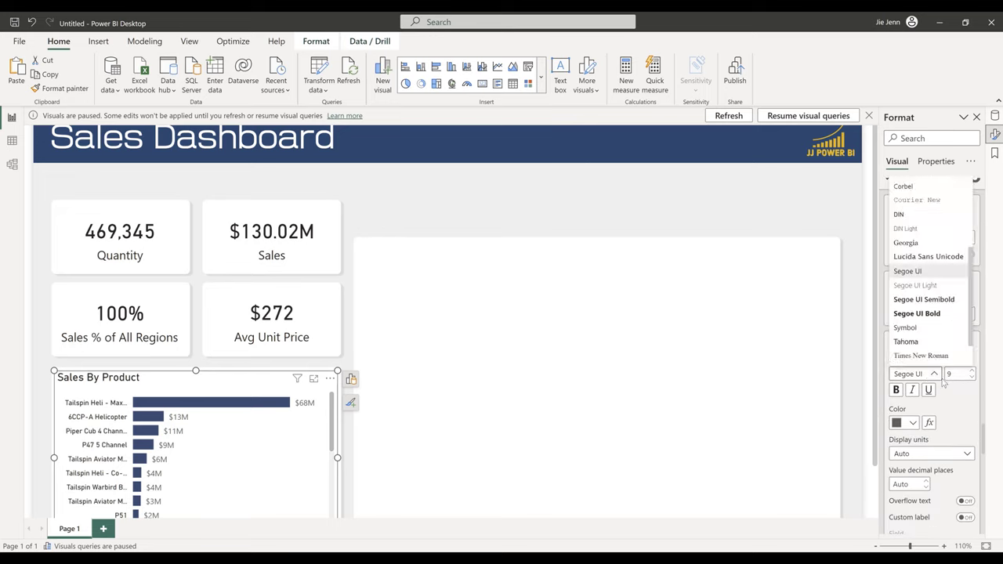
click(910, 214)
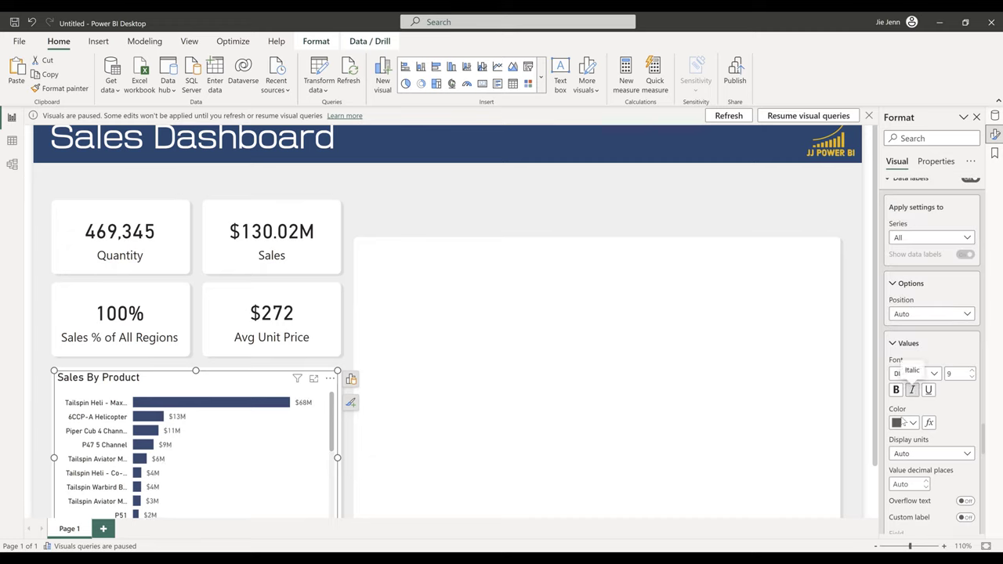
click(903, 422)
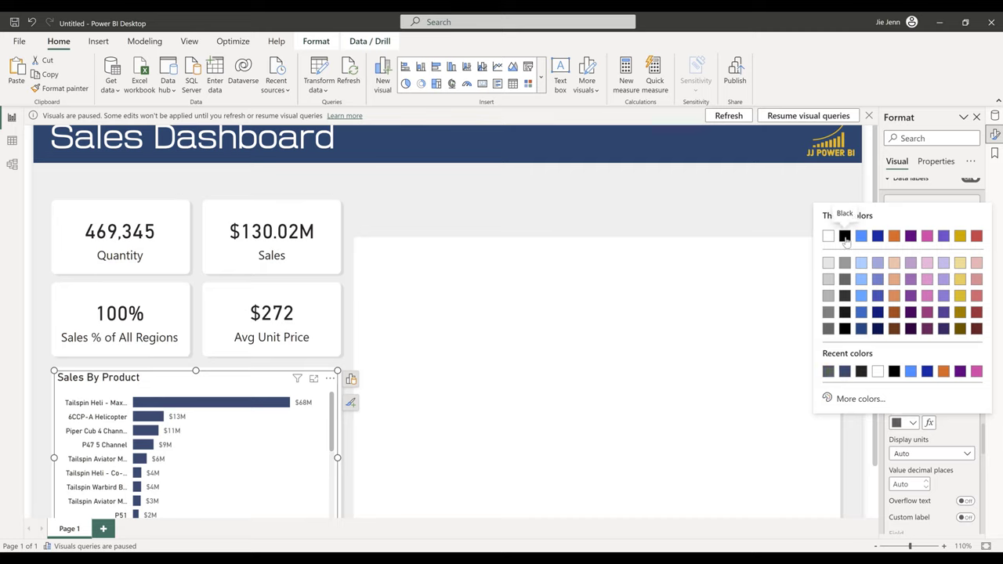
click(845, 237)
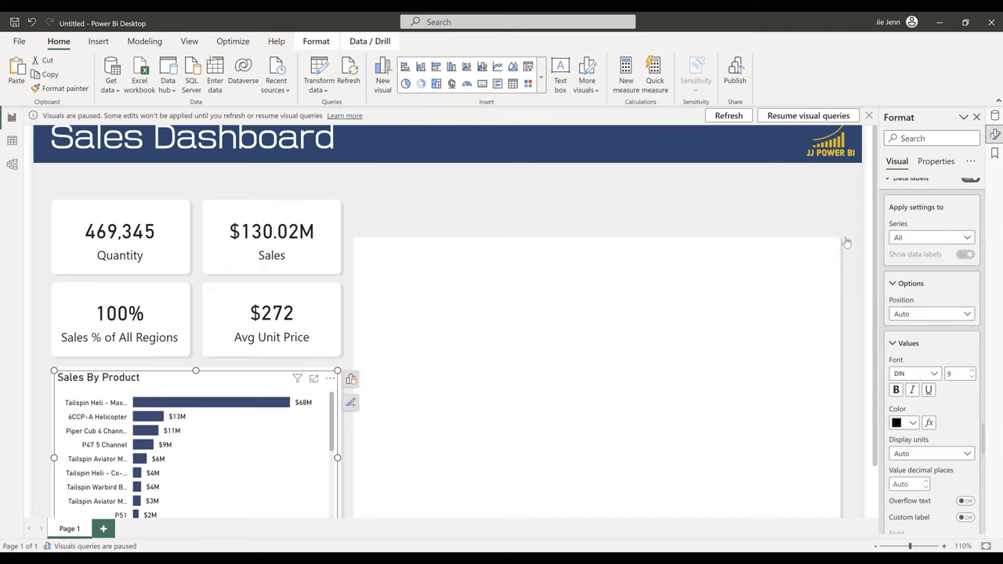
- Deselect the chart and dismiss the paused visual queries notice above the report page
click(656, 362)
scroll(656, 361, down, 2)
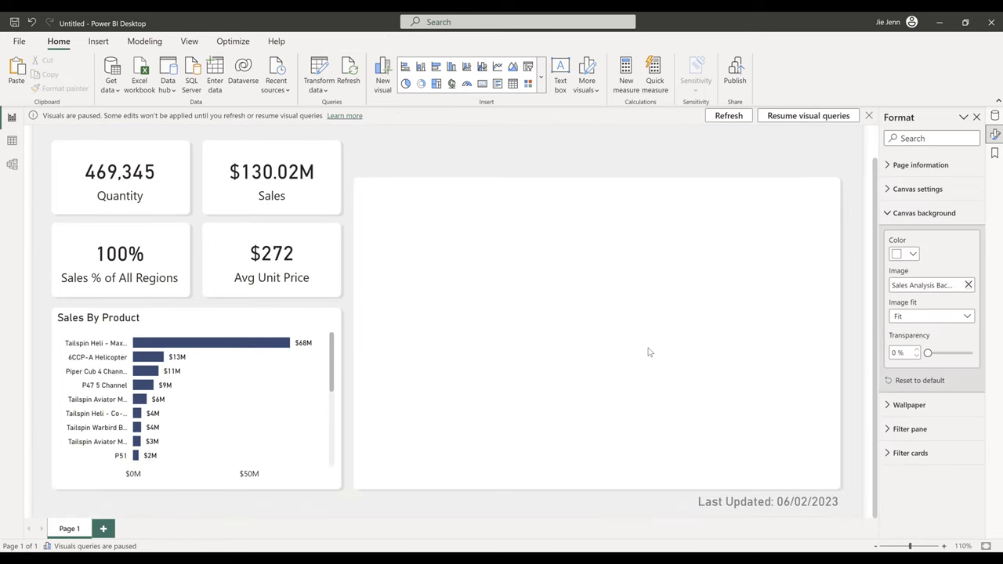
scroll(424, 173, up, 2)
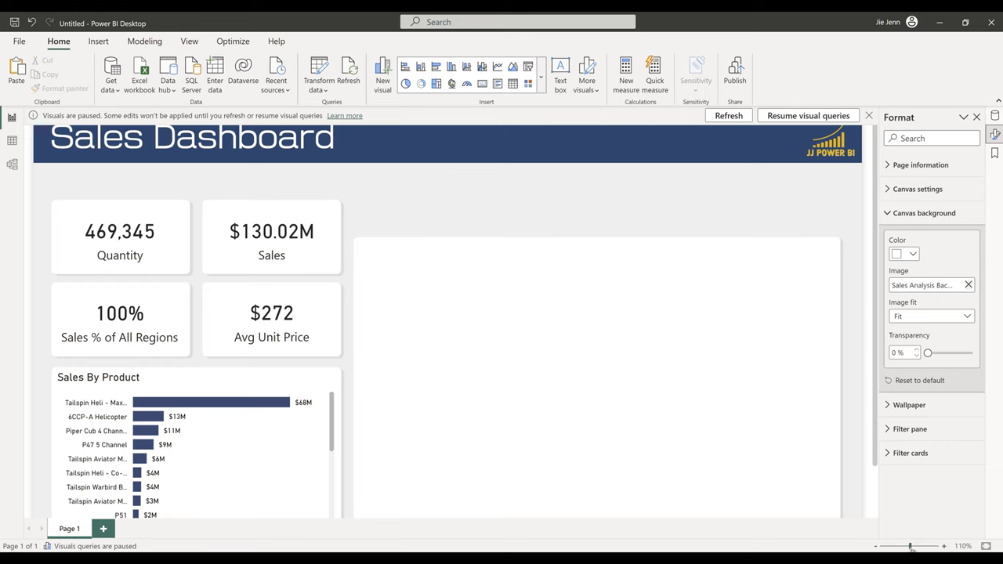
drag(911, 545, 909, 545)
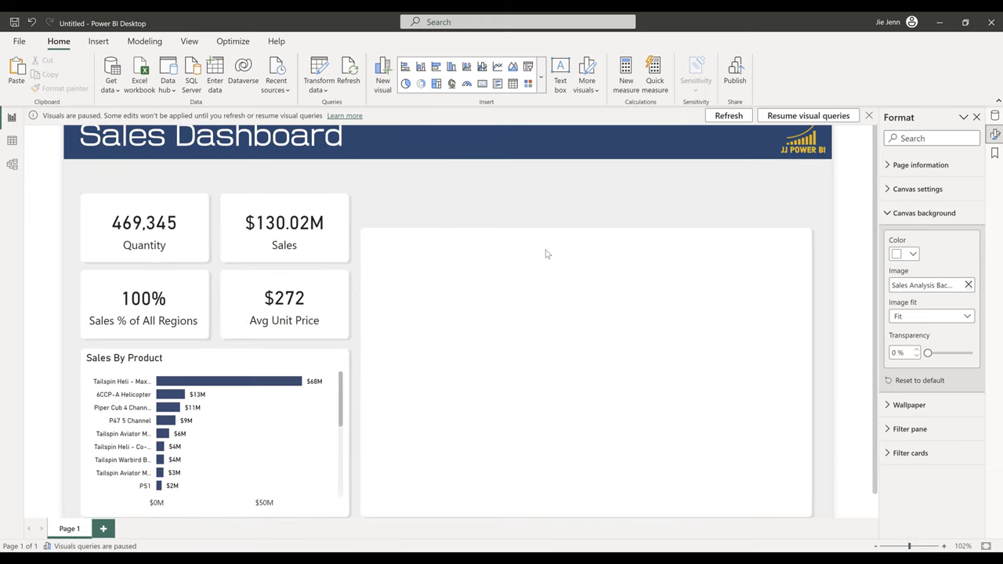
click(868, 115)
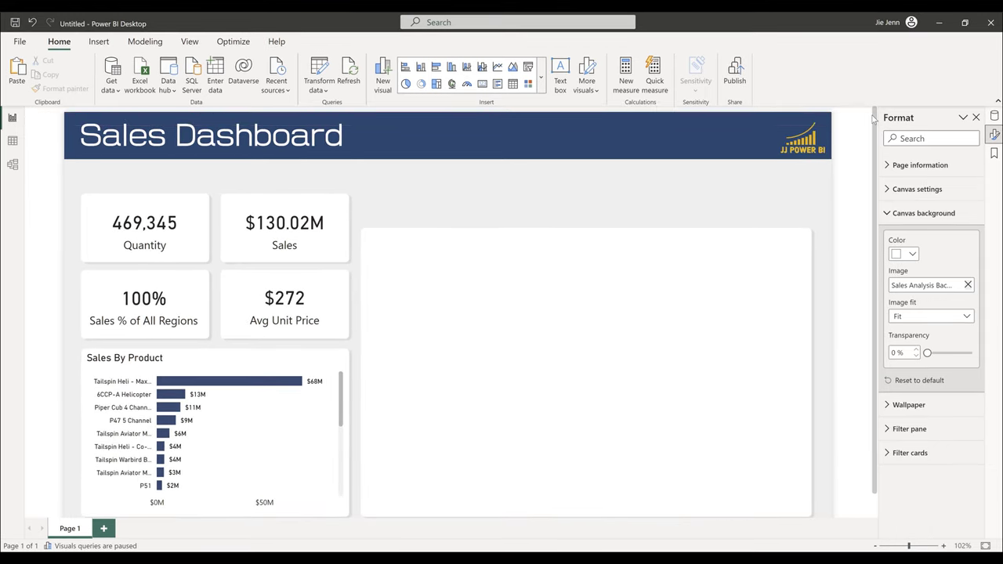
- Insert a slicer and fit it into the header banner beside the Sales Dashboard title, about 184 wide and 53 high
click(540, 76)
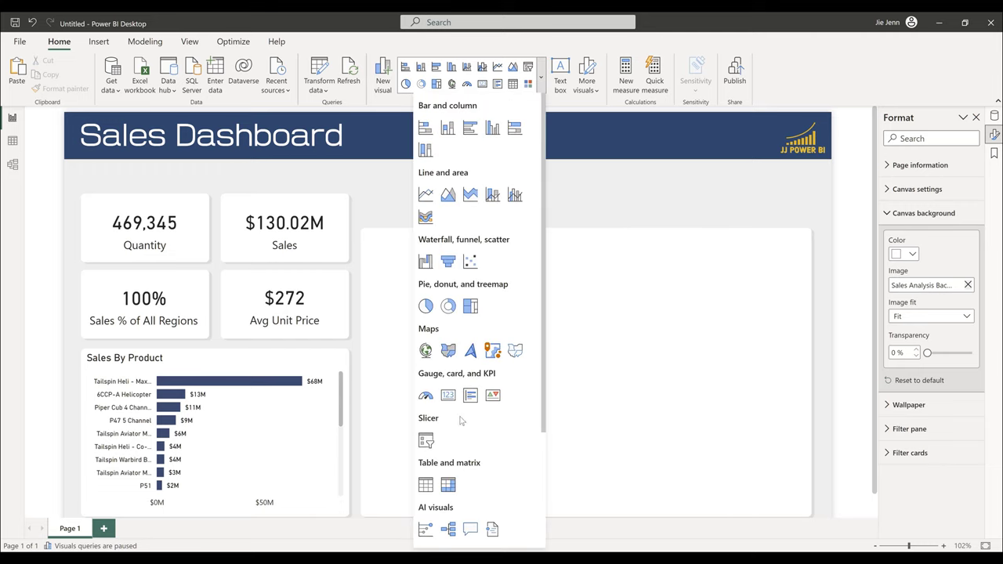
click(426, 440)
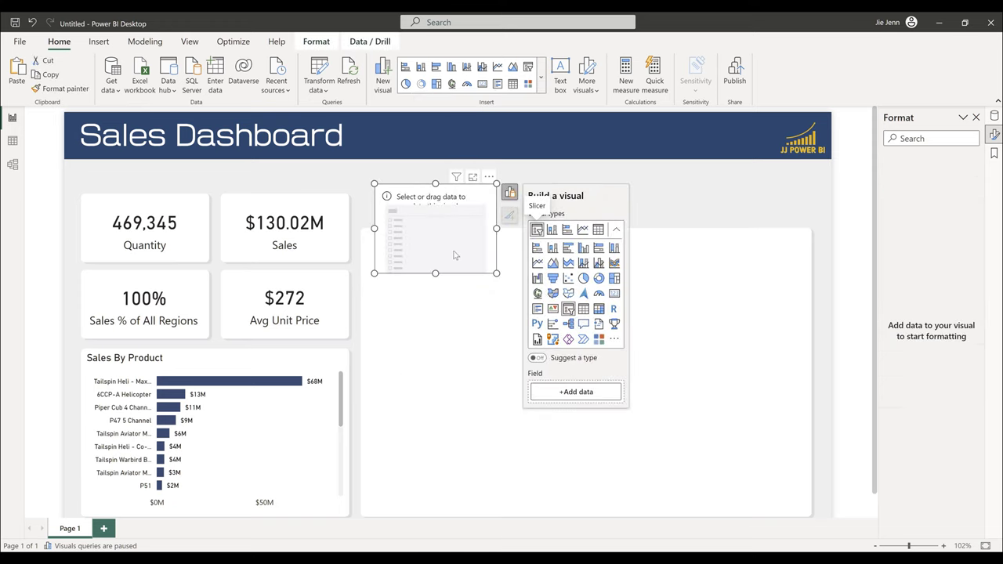
drag(454, 253, 473, 275)
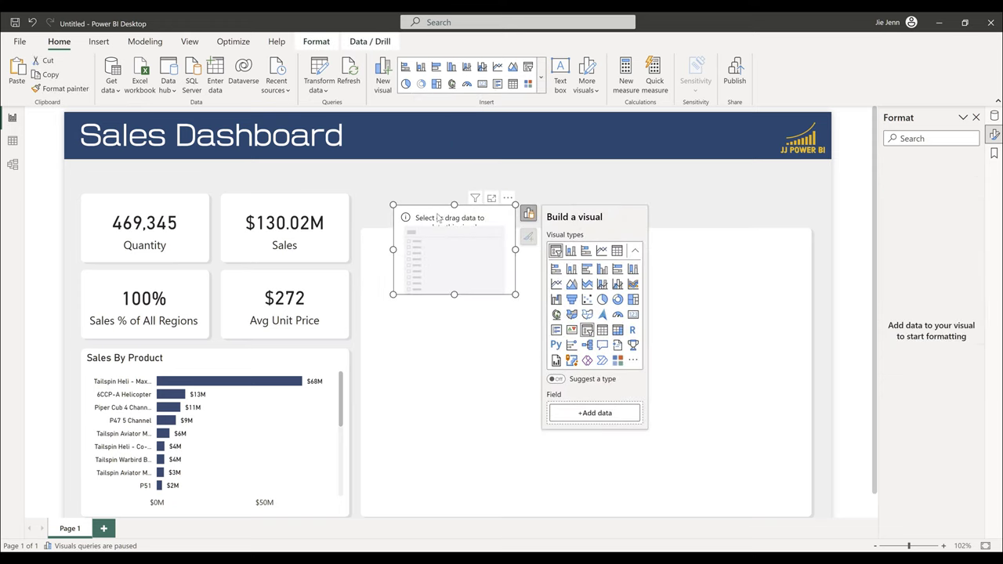
drag(455, 220, 429, 138)
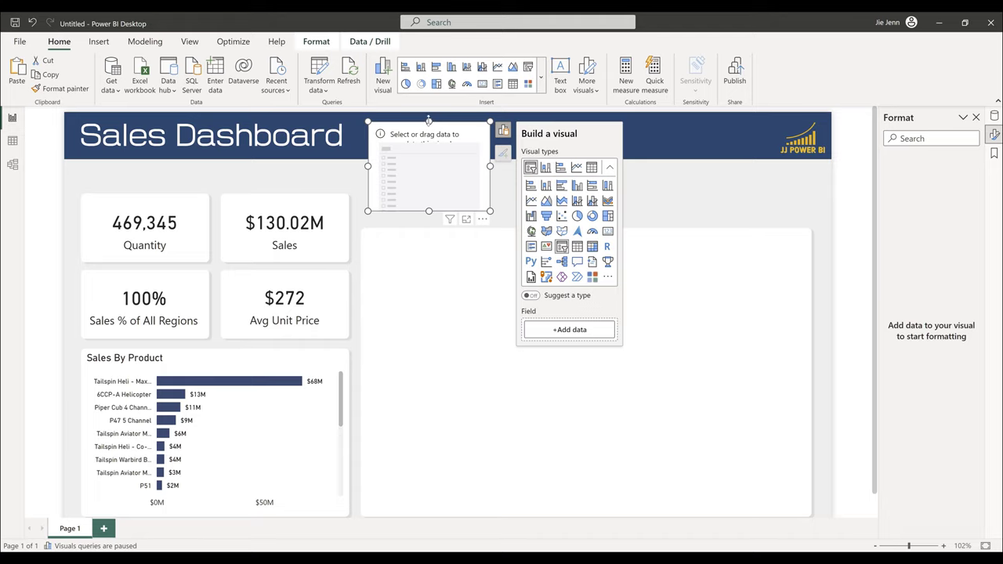
drag(489, 210, 478, 157)
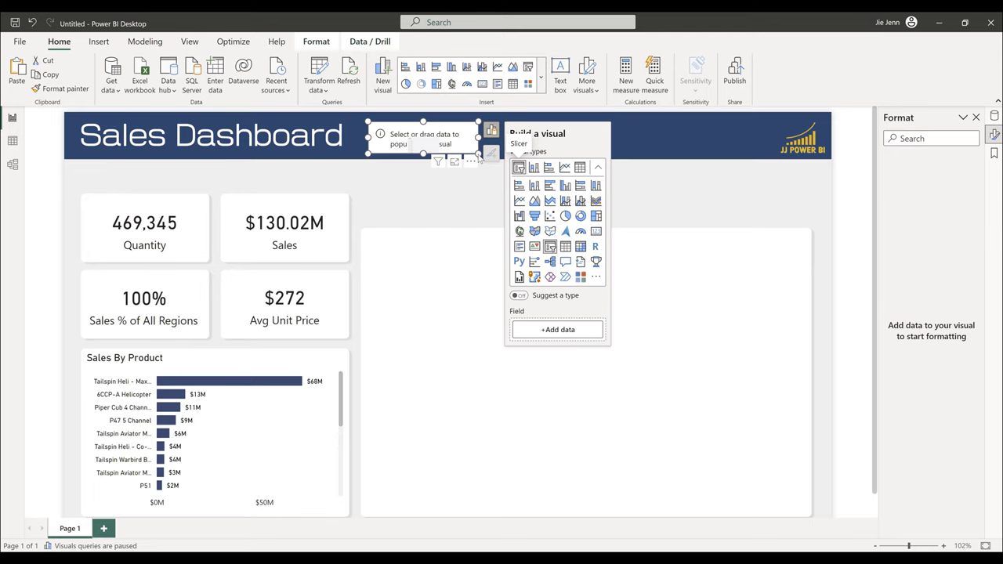
- Add the Year field from the Date table to the slicer and refresh the visual
click(558, 332)
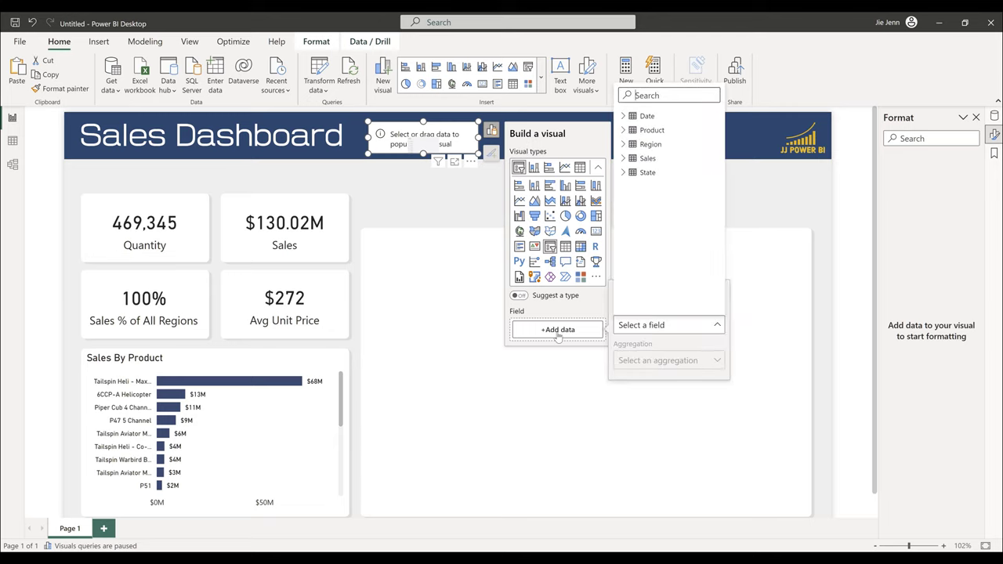
click(622, 116)
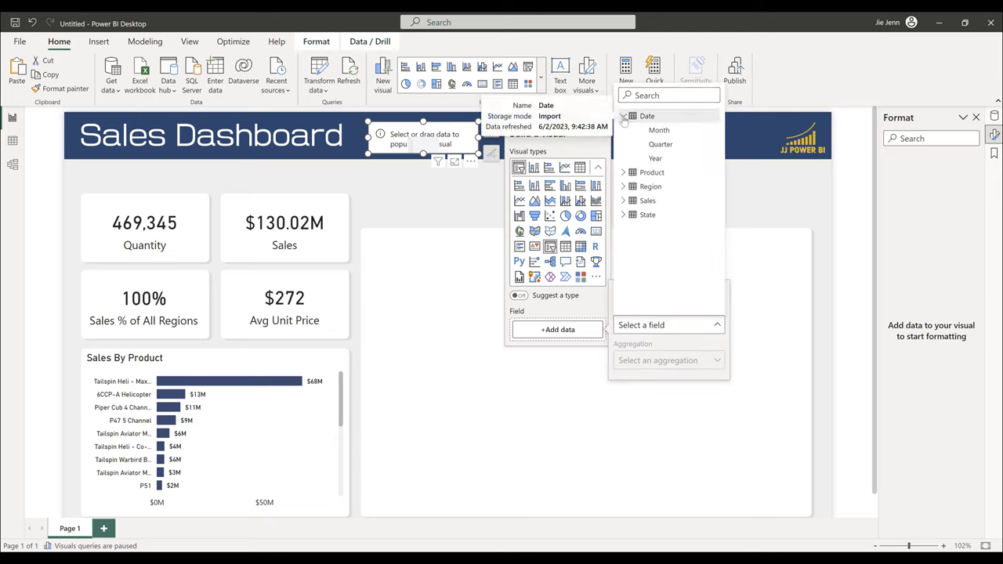
click(654, 159)
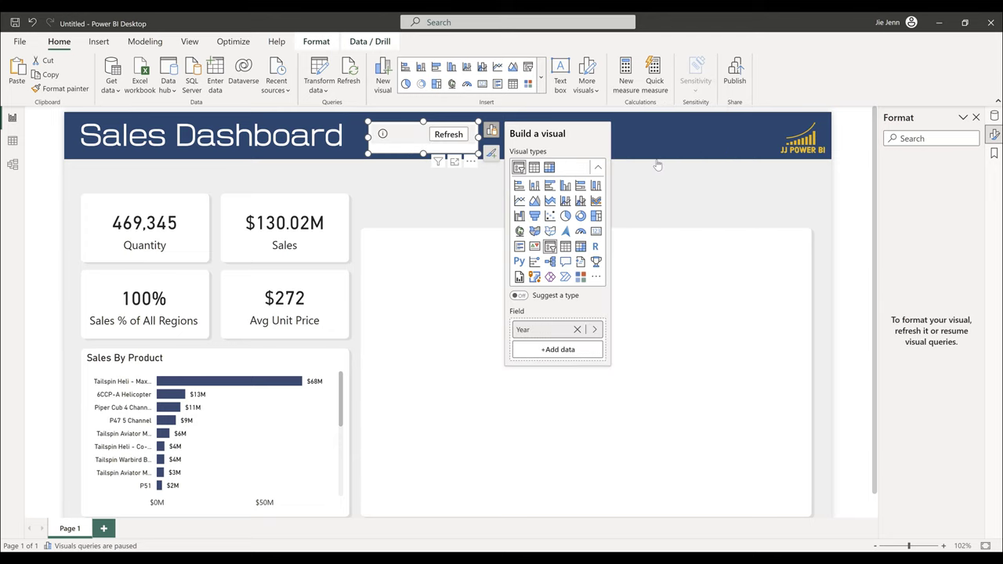
click(454, 135)
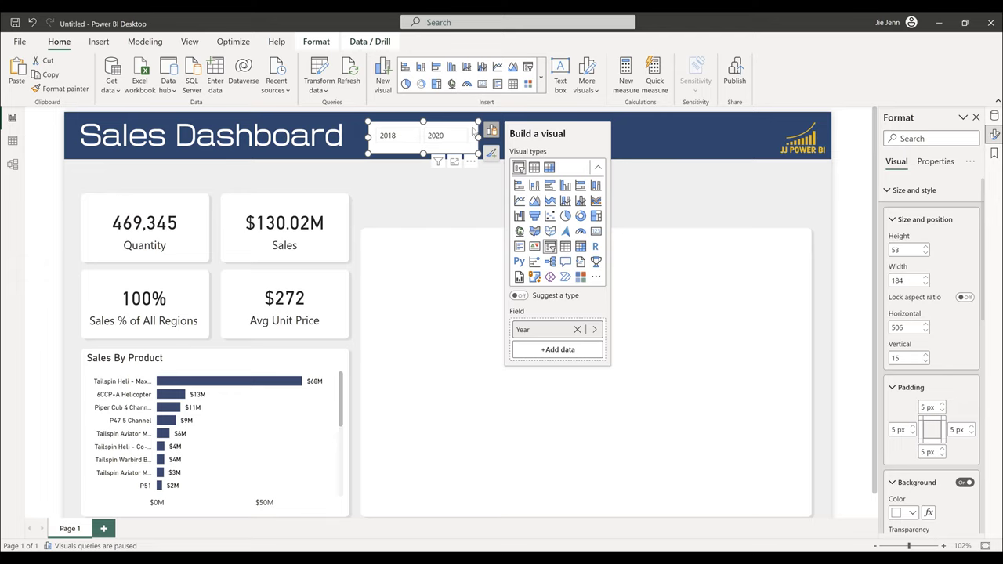
- Set the Year slicer's height to 61 and width to 152
double_click(906, 248)
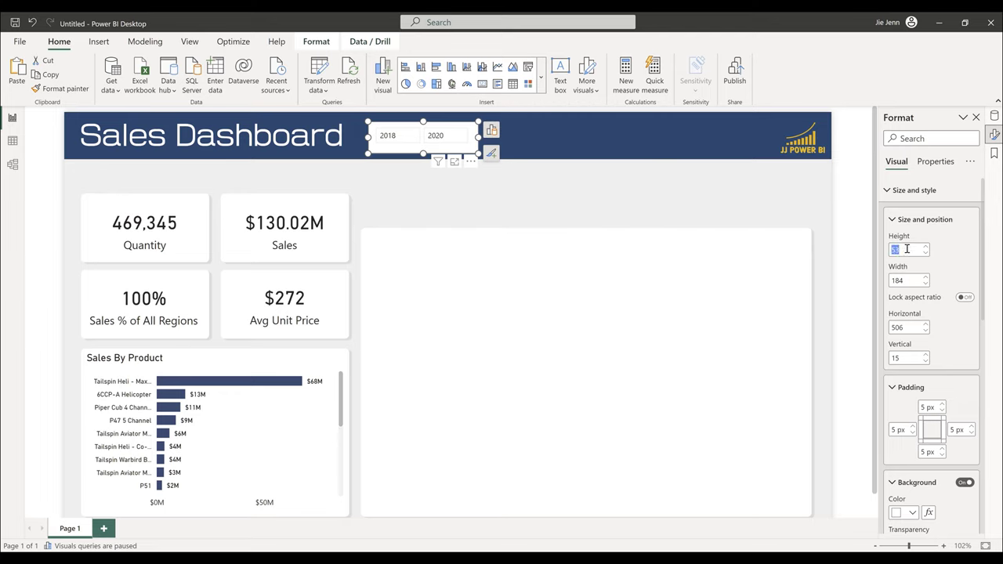
text(61)
key(Return)
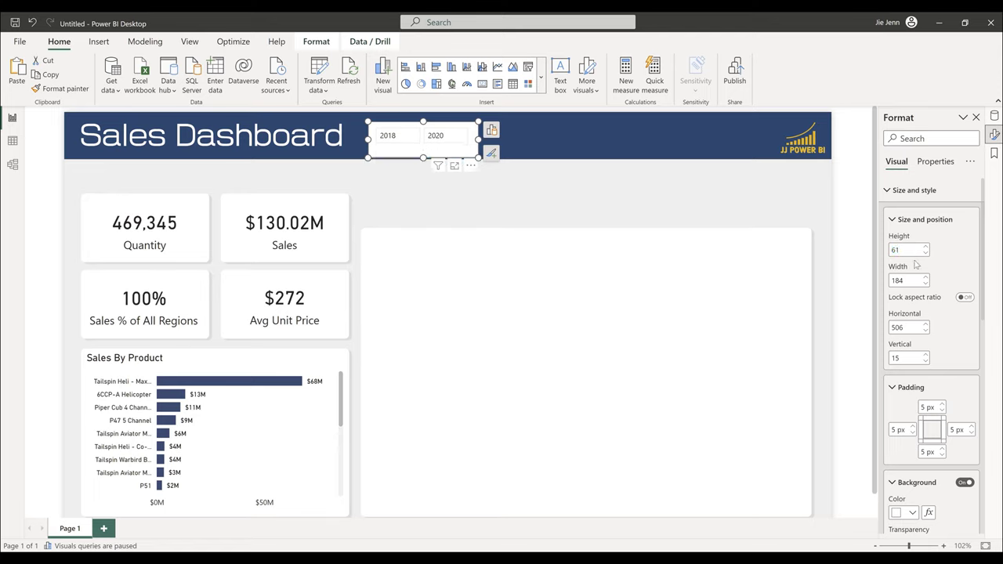
double_click(914, 279)
drag(897, 281, 877, 286)
text(152)
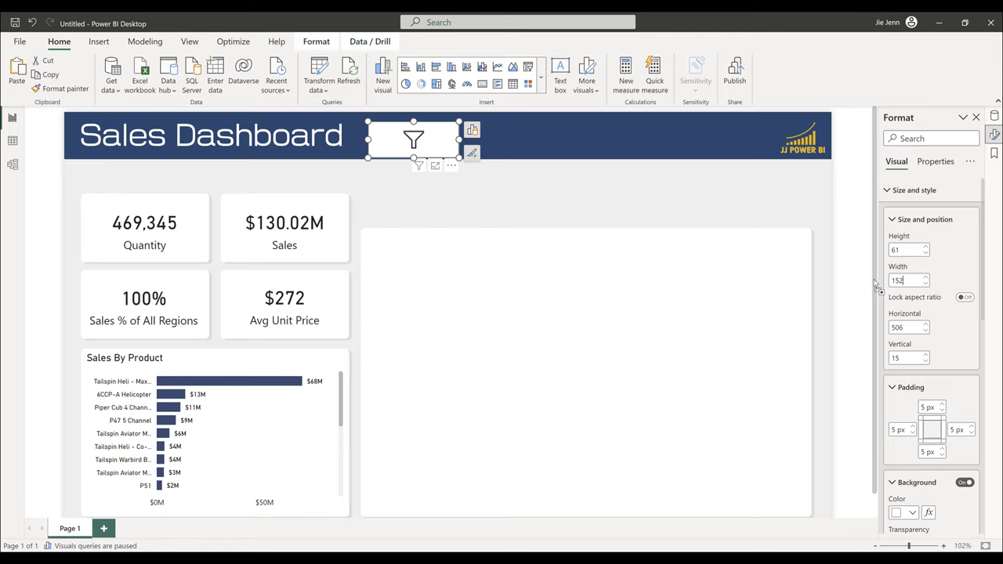
- Position the Year slicer at horizontal 478 and vertical 5
double_click(906, 326)
text(478)
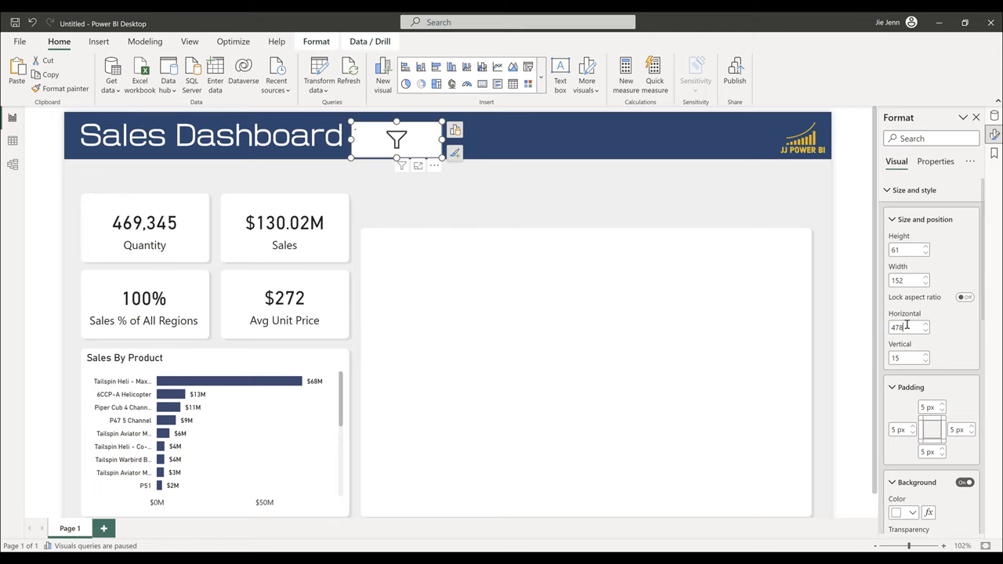
key(Tab)
text(5)
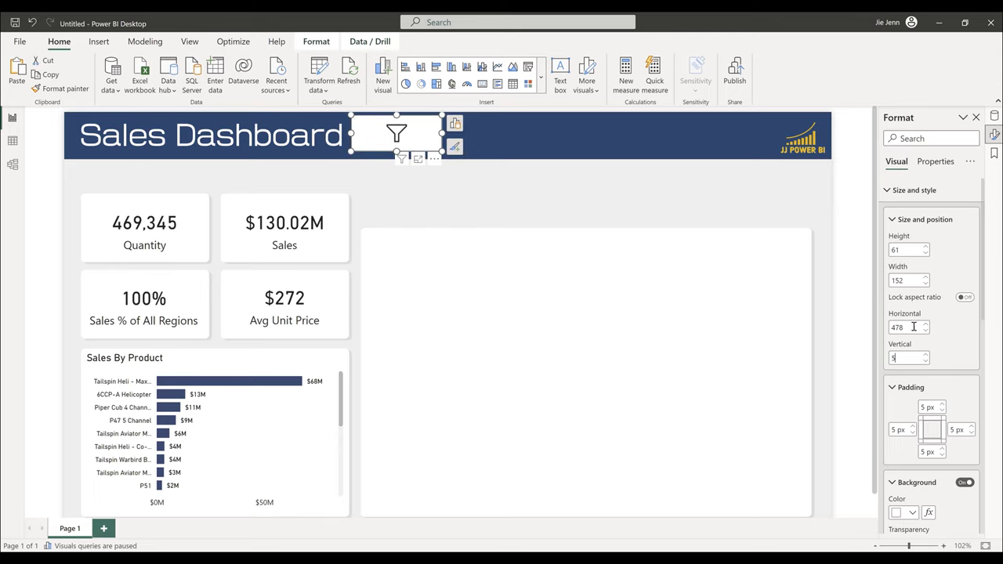
- Turn off the Year slicer's background
scroll(909, 345, down, 1)
click(965, 430)
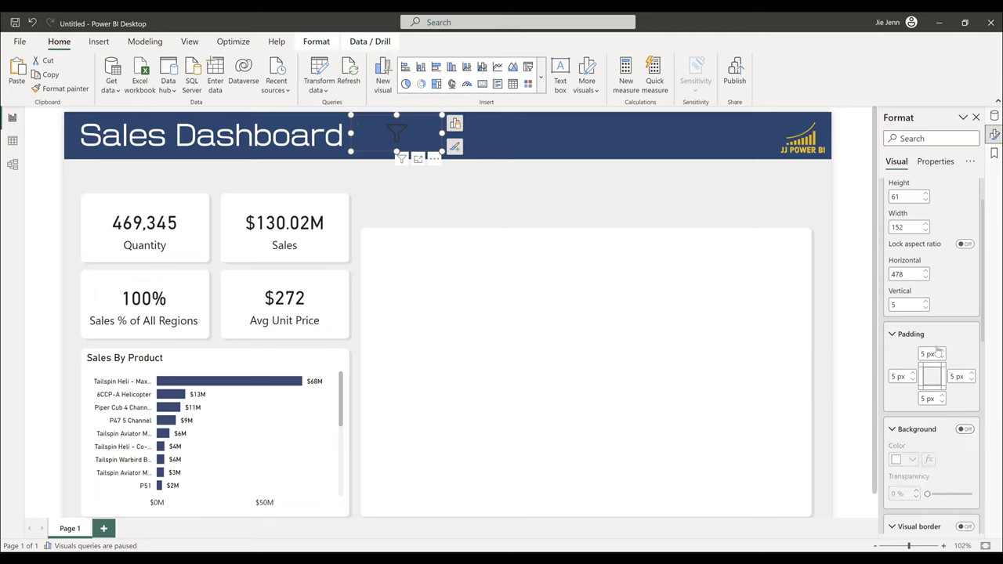
scroll(959, 398, down, 1)
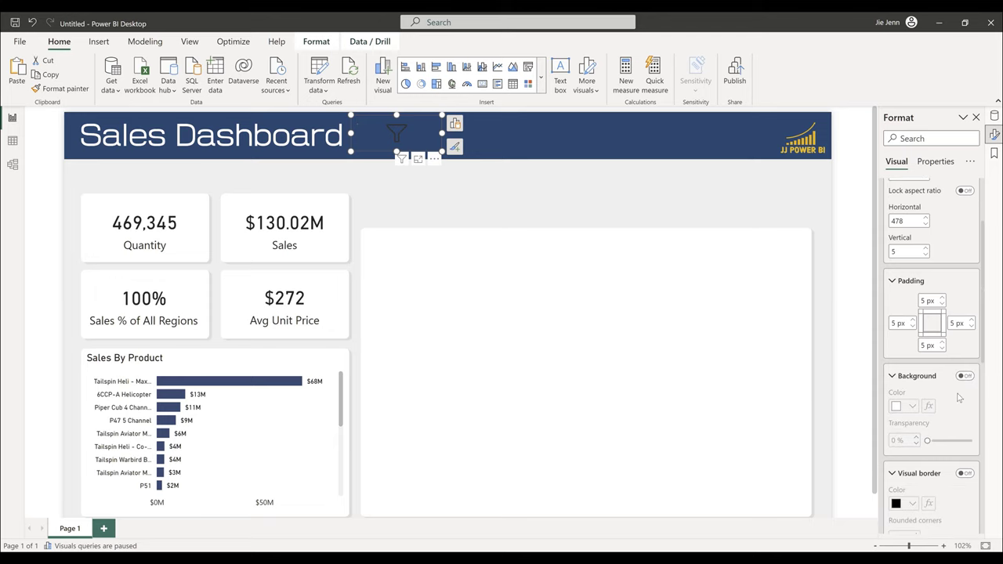
scroll(959, 398, up, 1)
- Change the Year slicer's style to Dropdown
scroll(959, 398, down, 7)
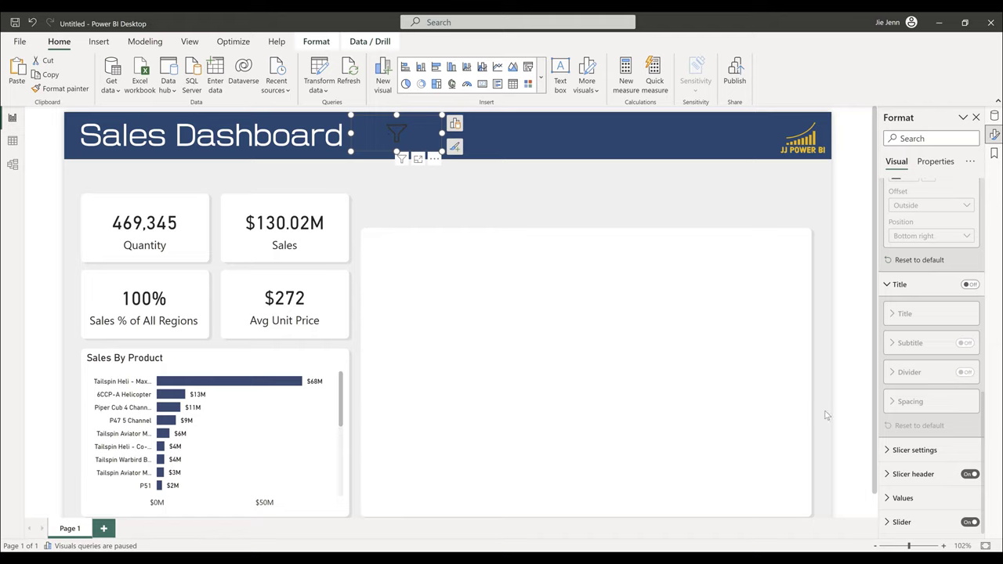
click(913, 450)
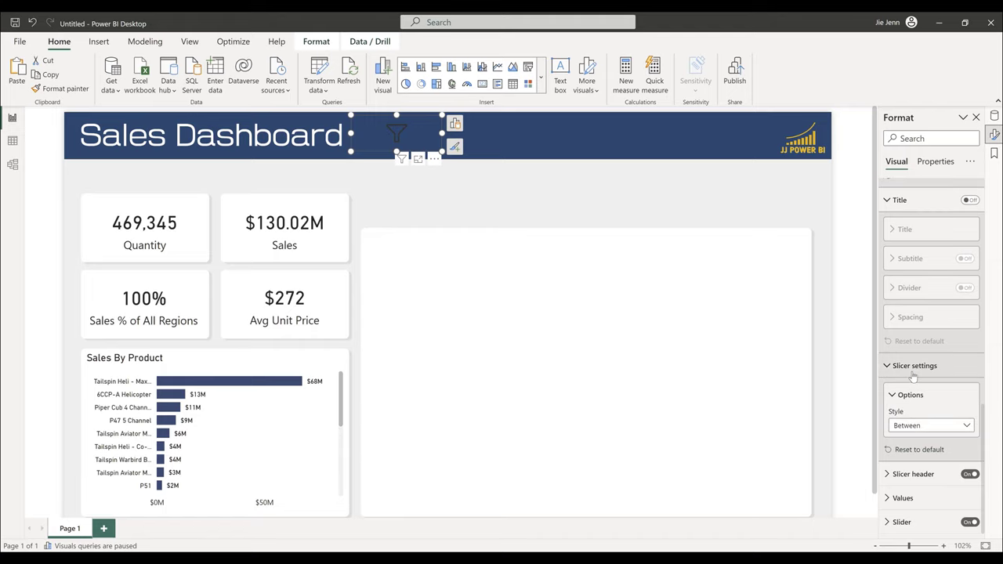
click(935, 427)
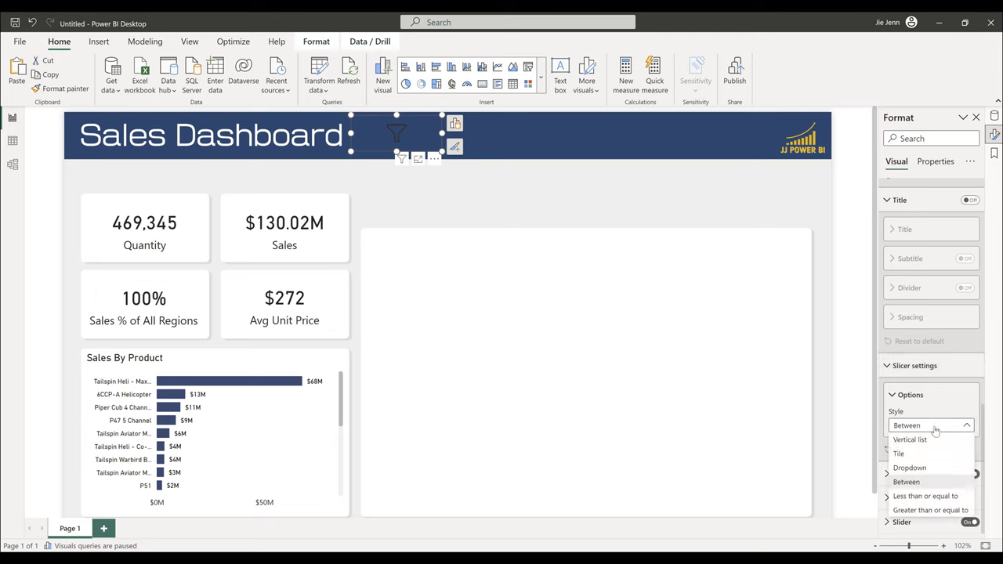
click(913, 469)
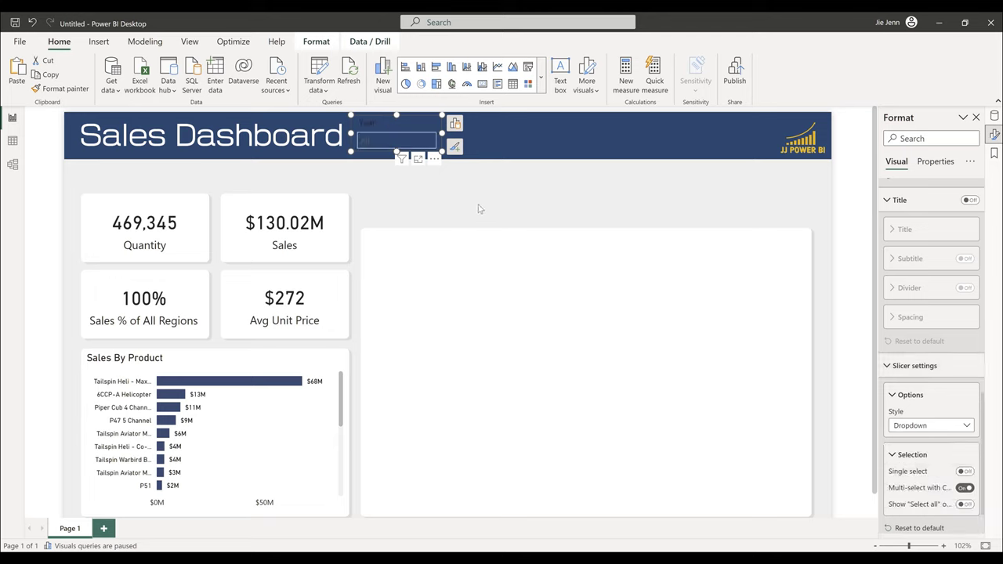
- Set the Year slicer's header text to size 11 and its font colour to white
scroll(694, 369, down, 1)
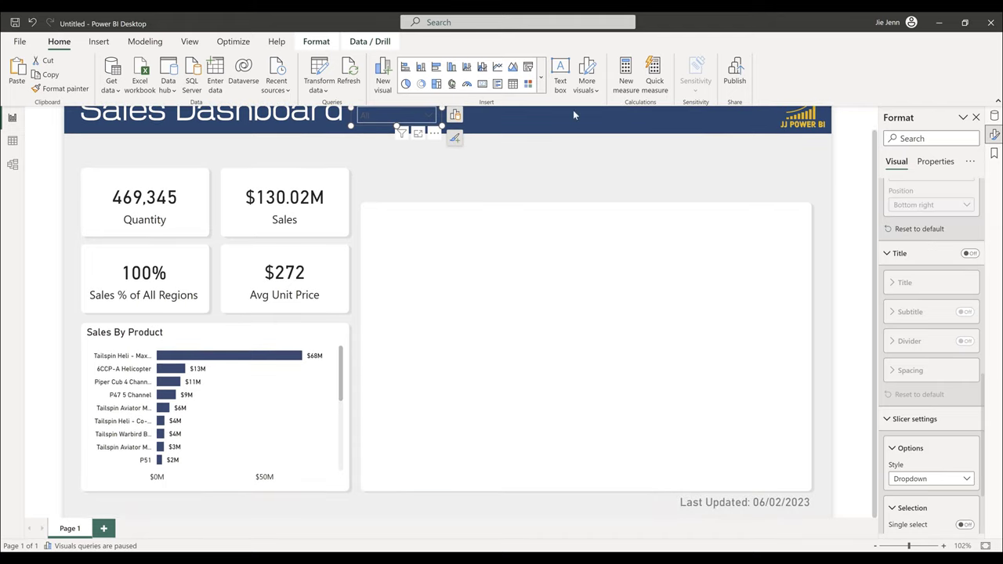
scroll(578, 157, up, 1)
scroll(936, 446, down, 3)
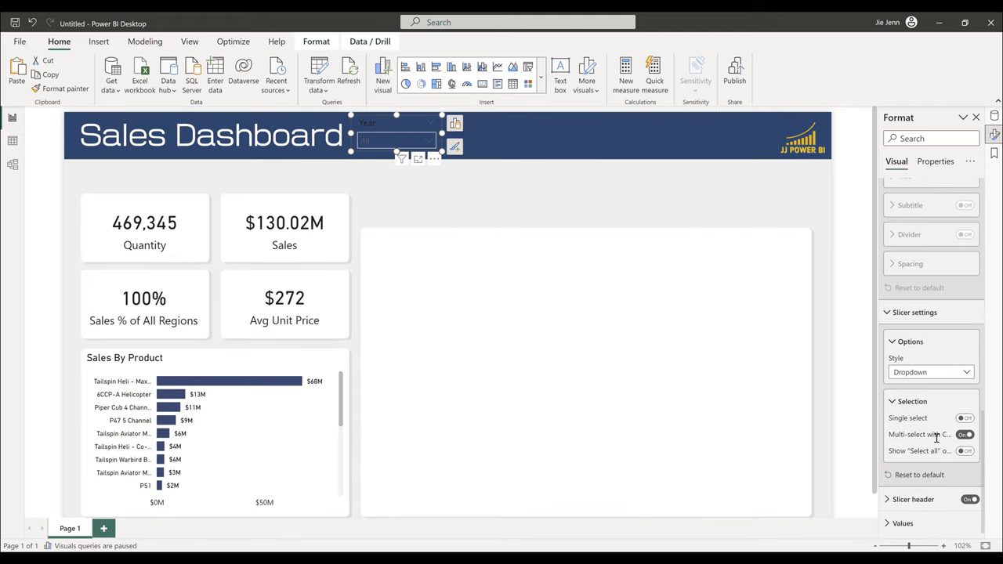
mouse_move(942, 437)
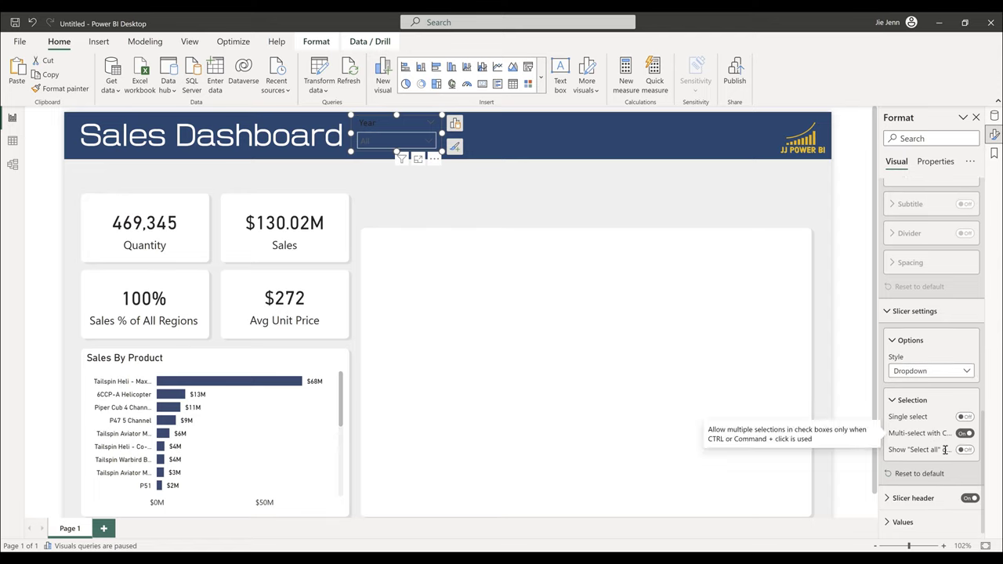
click(921, 498)
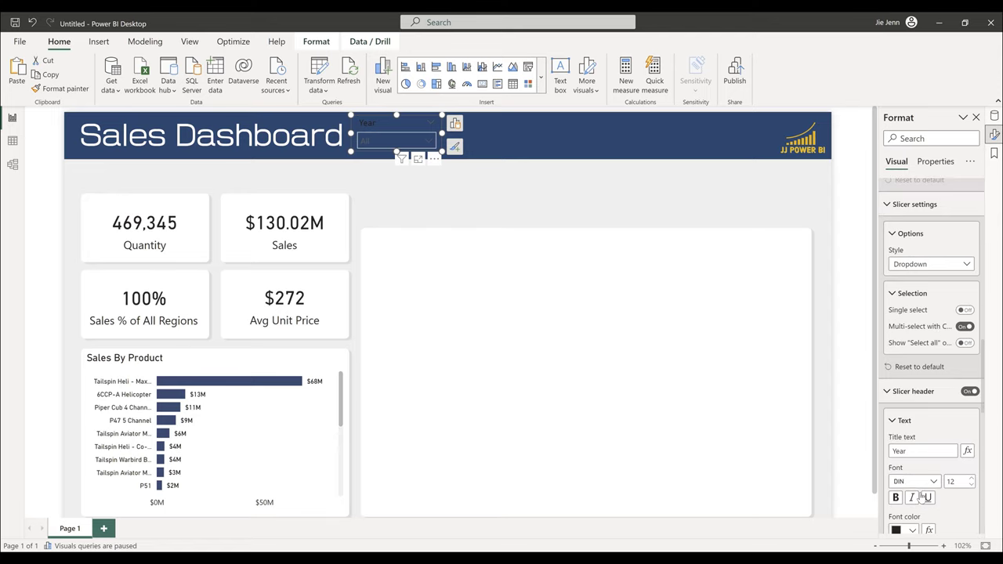
scroll(925, 494, down, 3)
scroll(927, 473, down, 3)
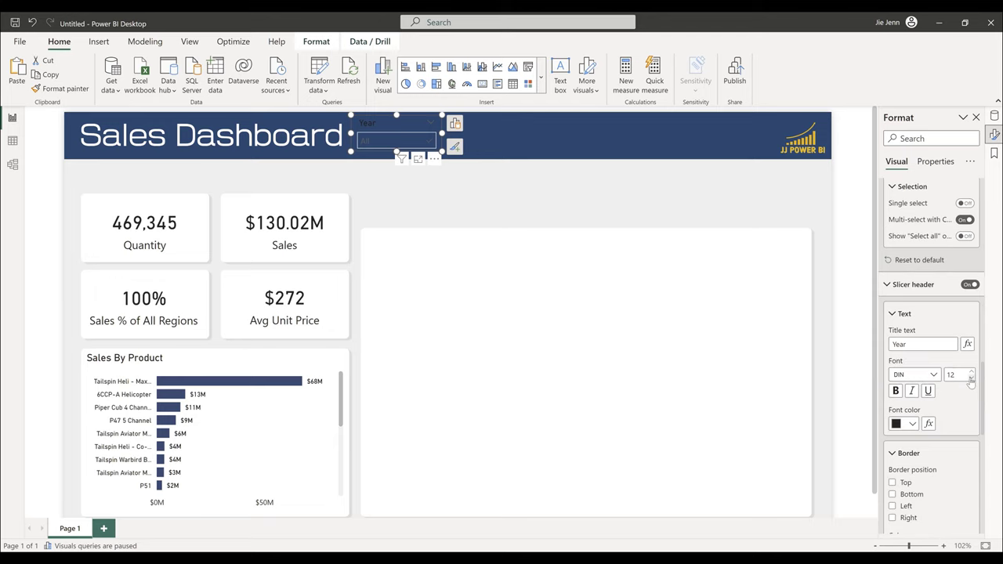
click(908, 423)
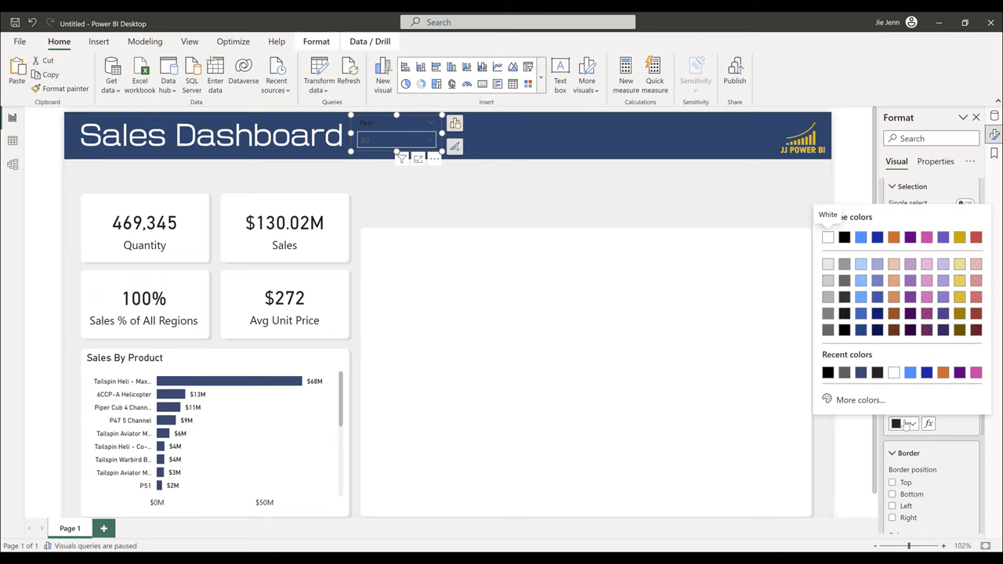
click(829, 238)
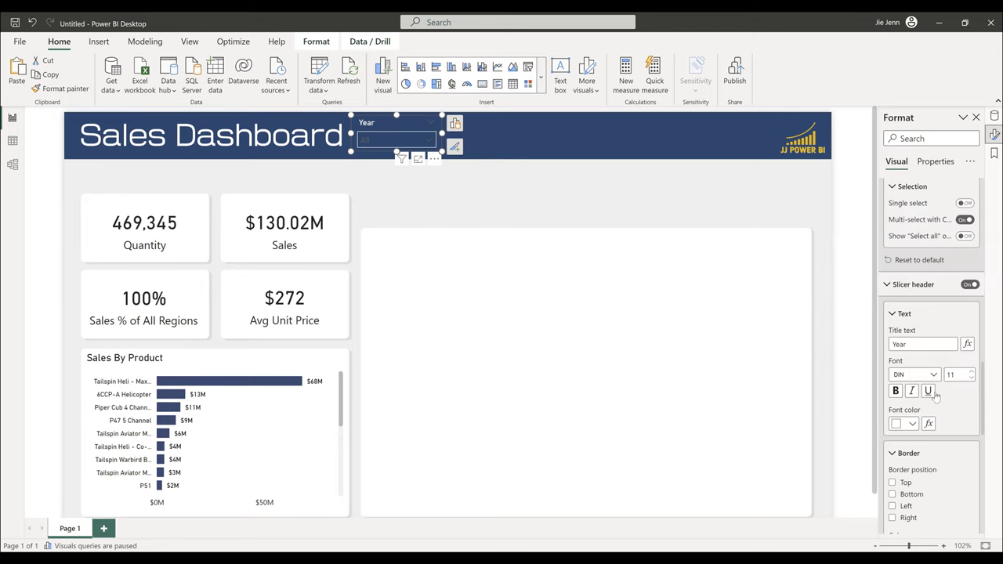
- Set the font colour of the Year slicer's values to white
scroll(934, 395, down, 1)
scroll(935, 407, down, 4)
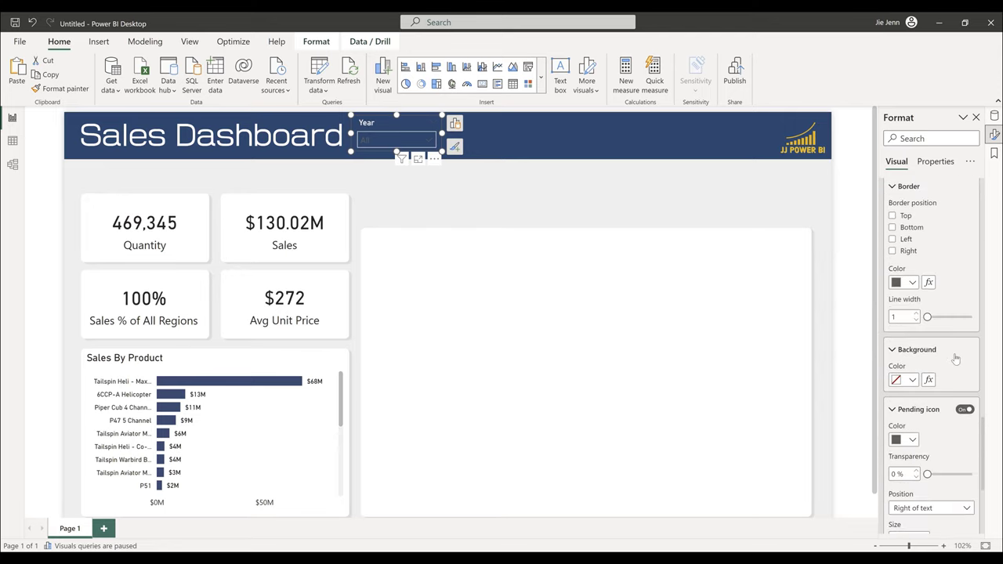
scroll(925, 470, up, 5)
scroll(915, 486, down, 1)
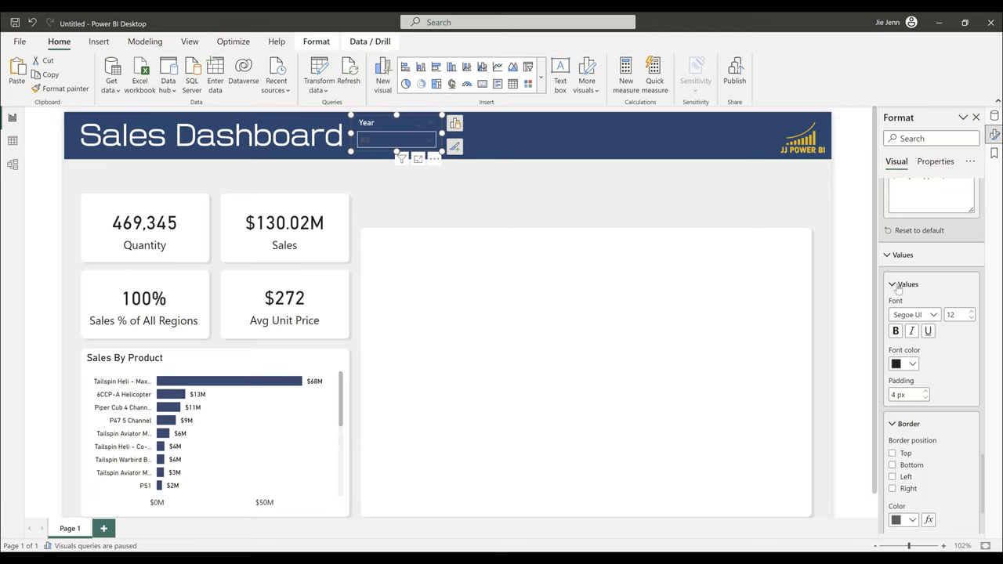
click(909, 366)
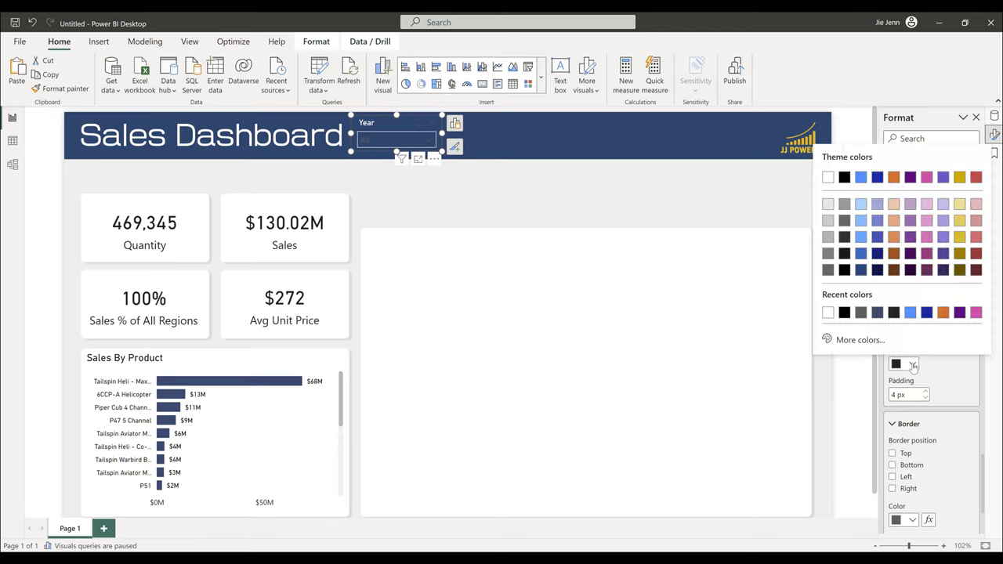
click(827, 312)
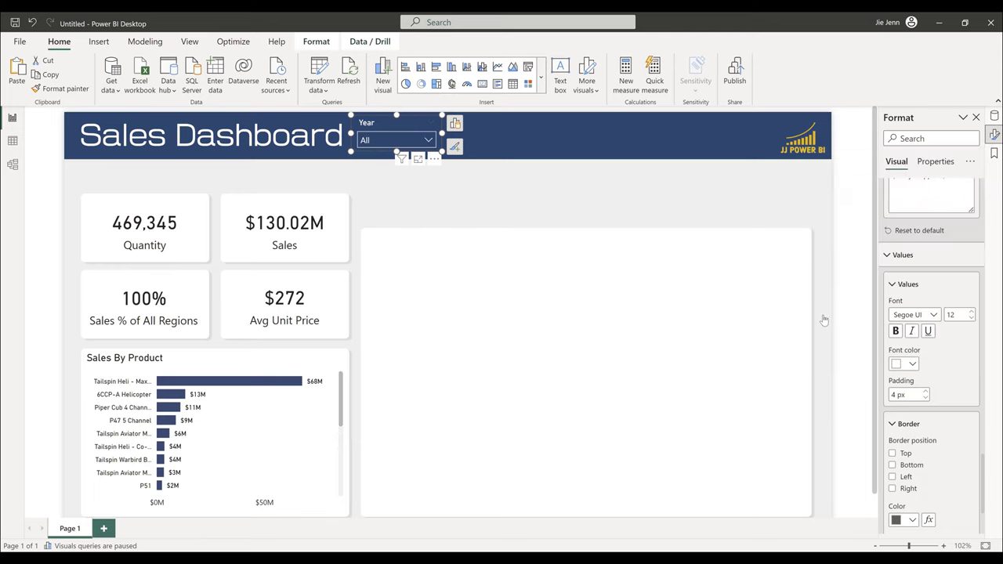
- Format the Year slicer's values with the DIN font at size 10 and 0 px padding
click(971, 317)
click(971, 318)
click(915, 316)
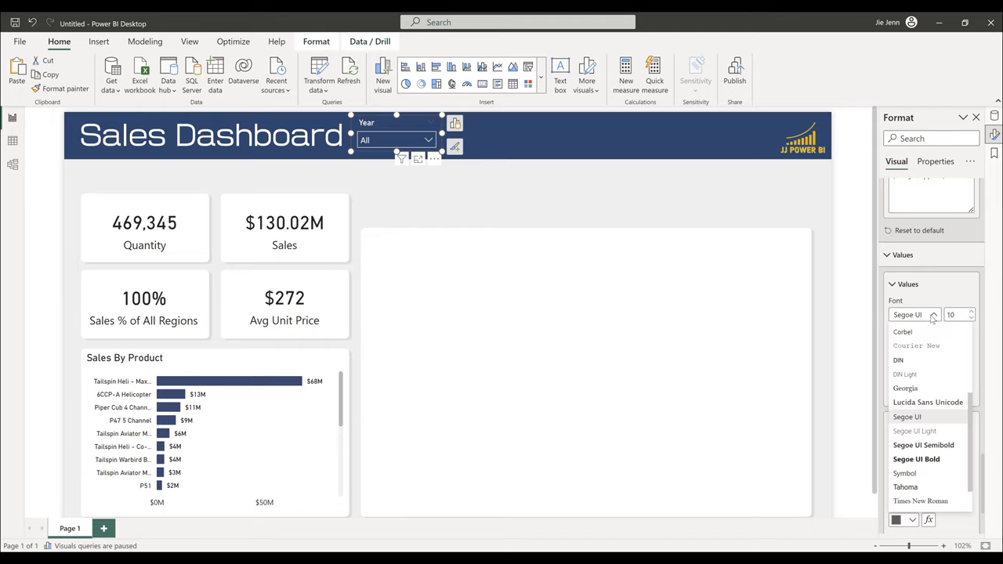
click(914, 362)
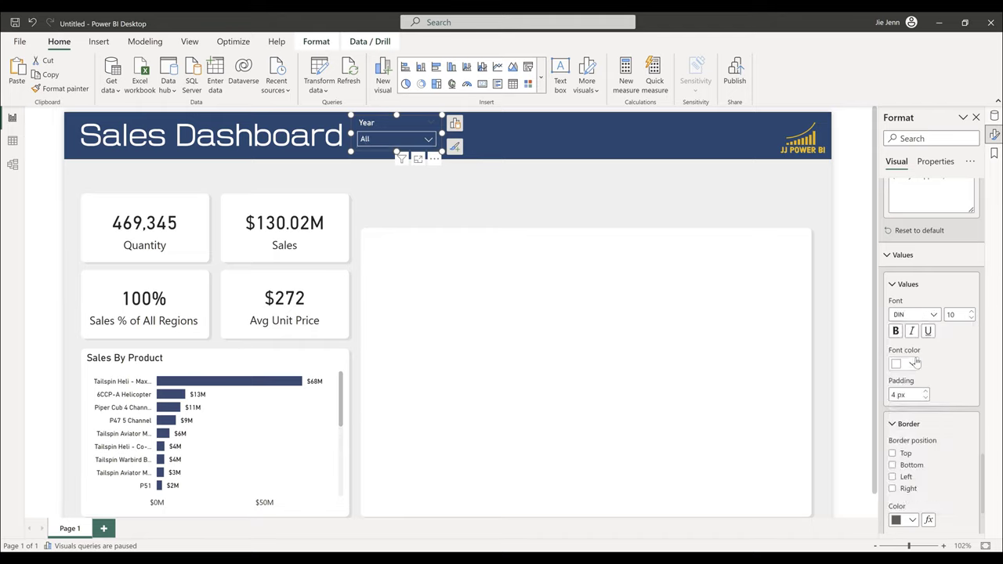
scroll(917, 357, down, 1)
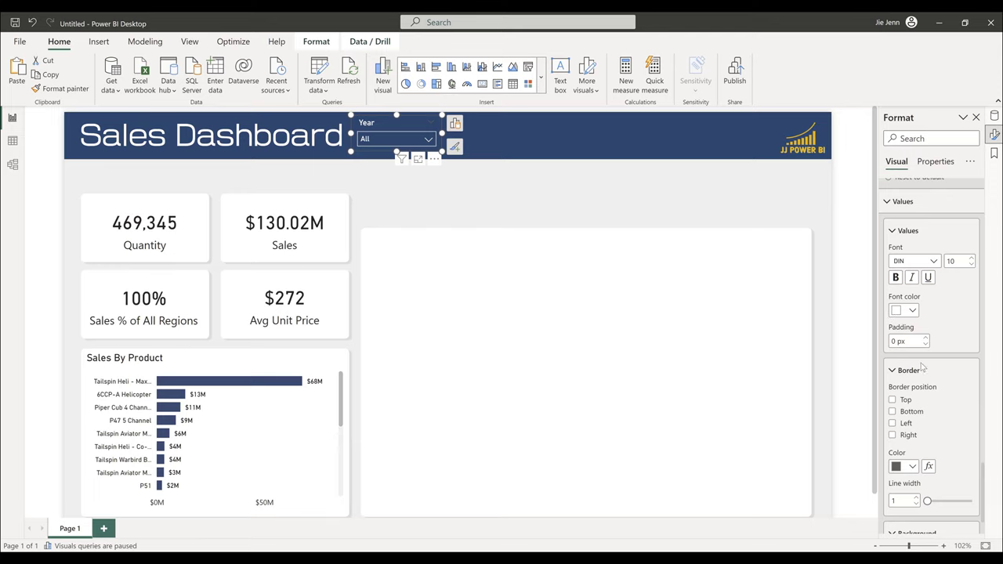
scroll(923, 369, down, 1)
- Test the Year slicer's dropdown list and refresh the paused visual
click(549, 148)
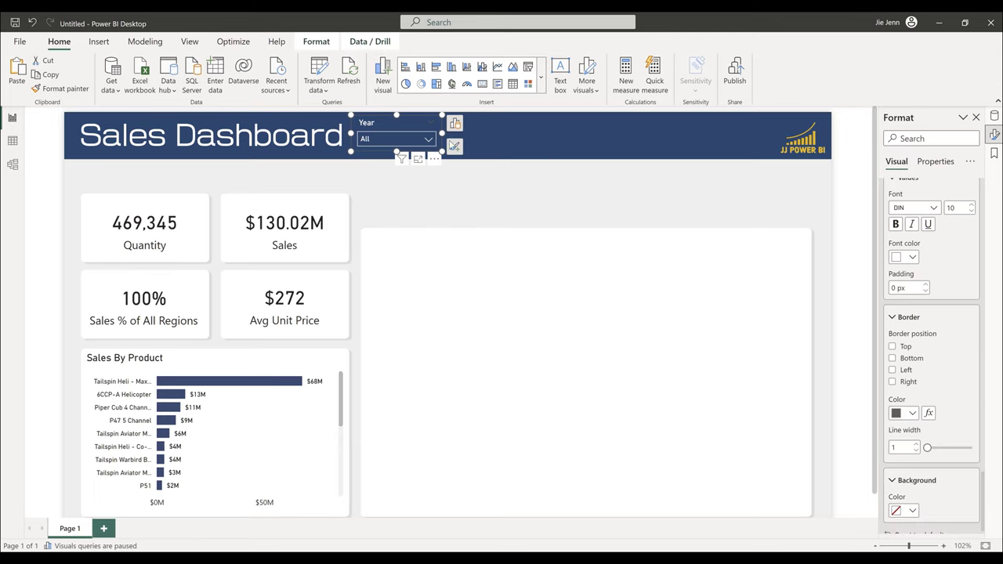
click(427, 140)
click(427, 141)
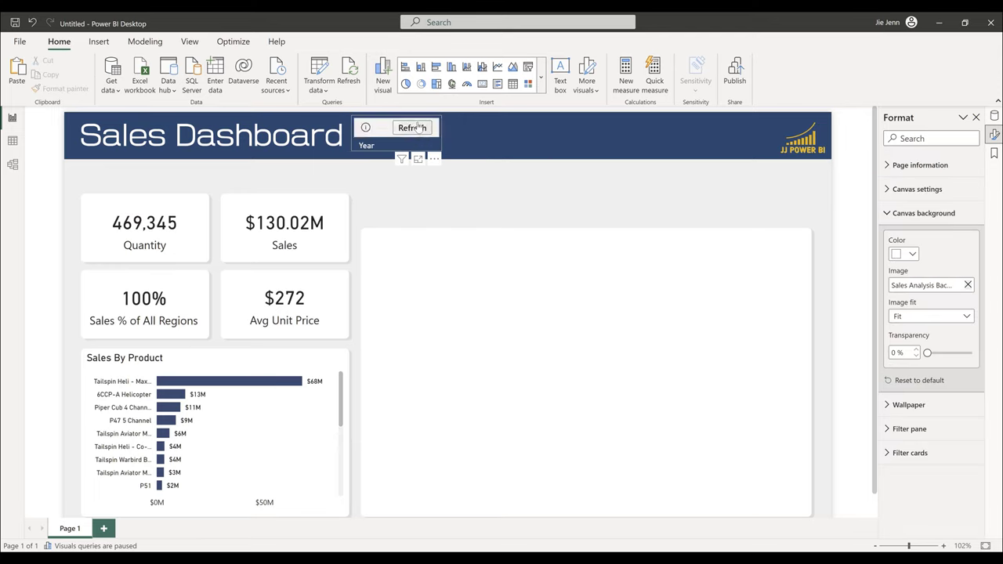
click(427, 141)
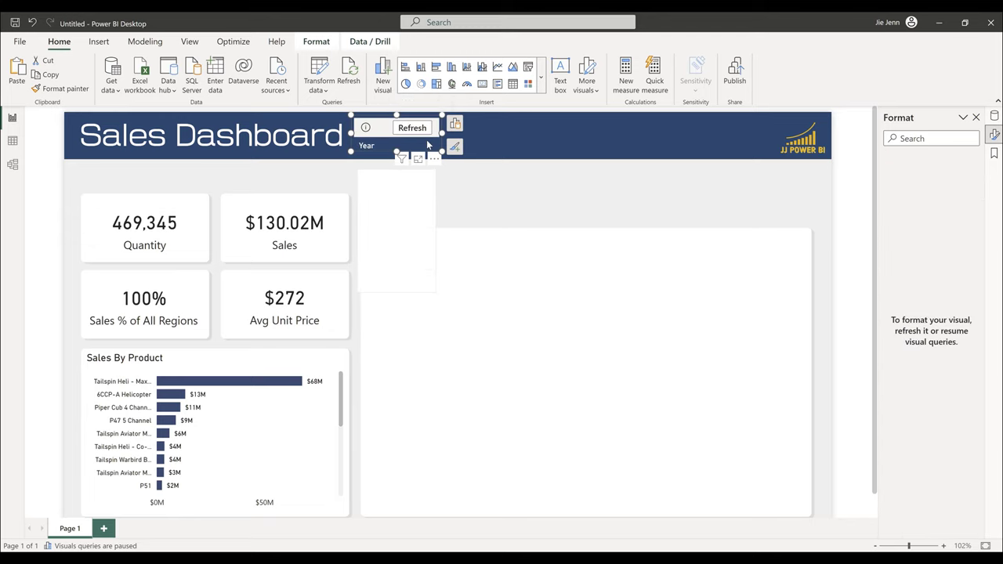
click(419, 131)
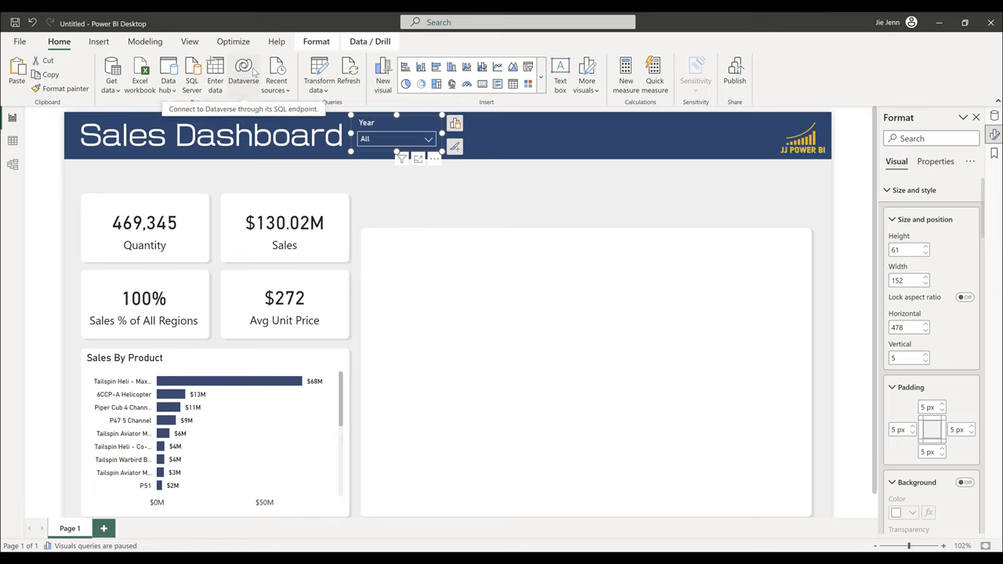
click(427, 139)
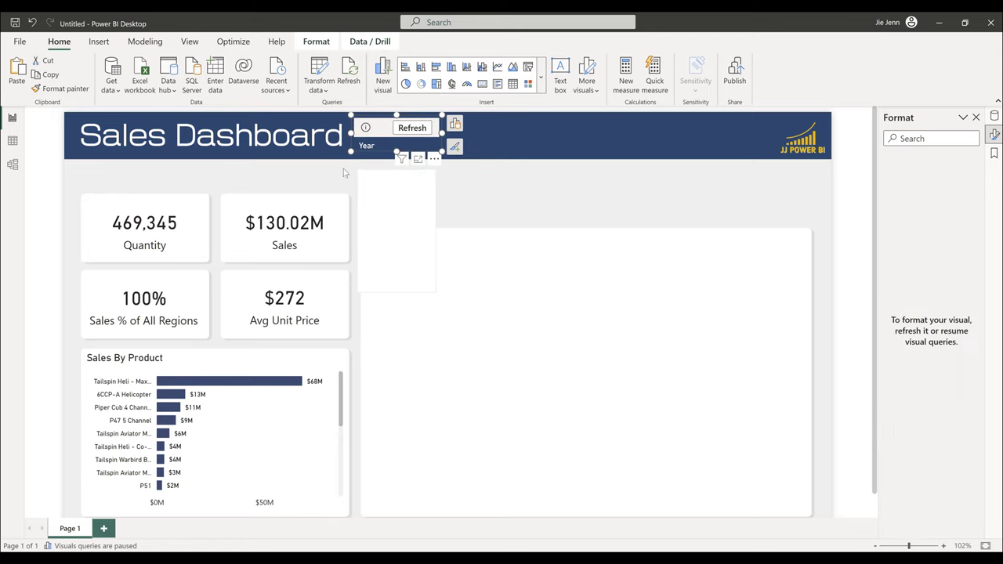
click(564, 180)
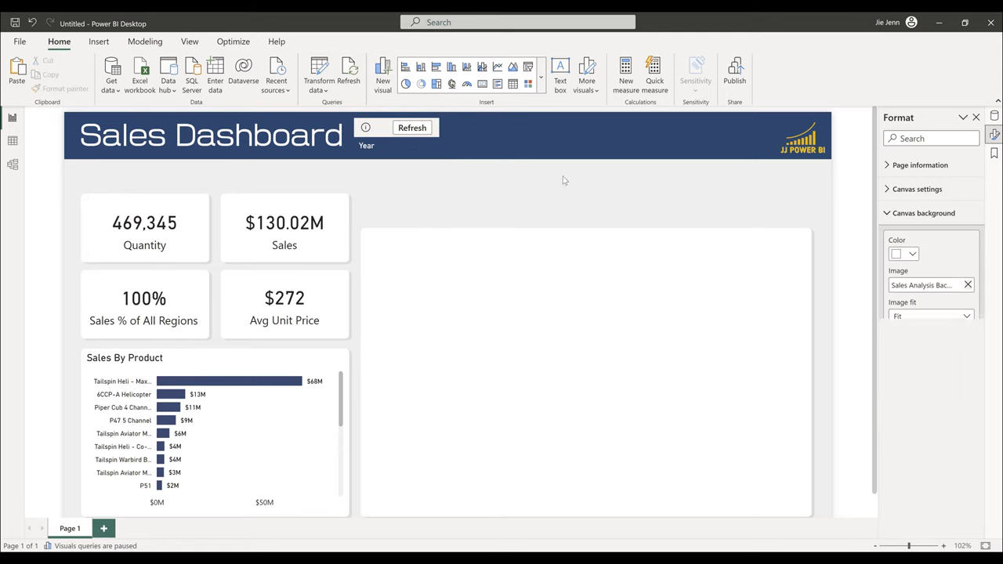
click(385, 152)
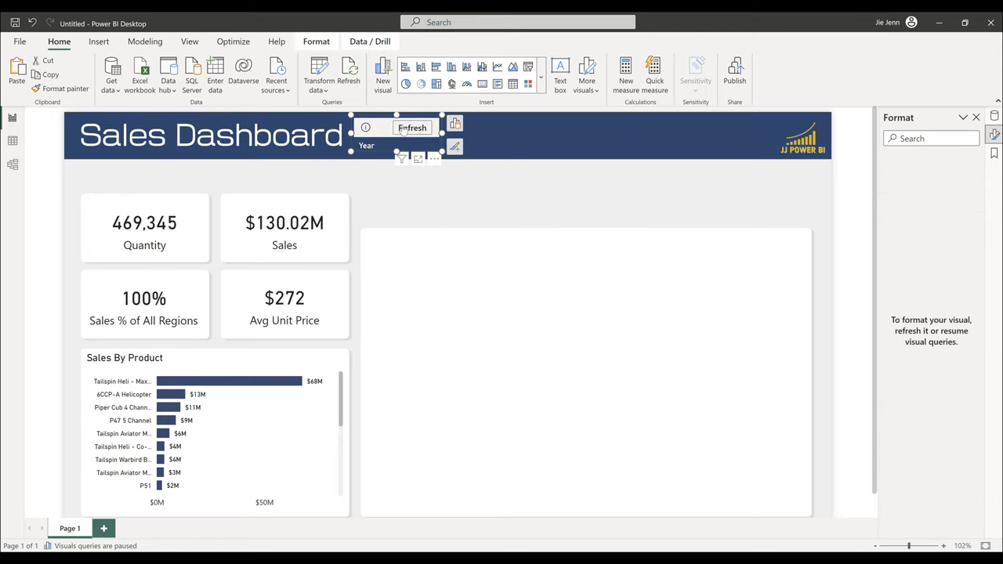
click(403, 129)
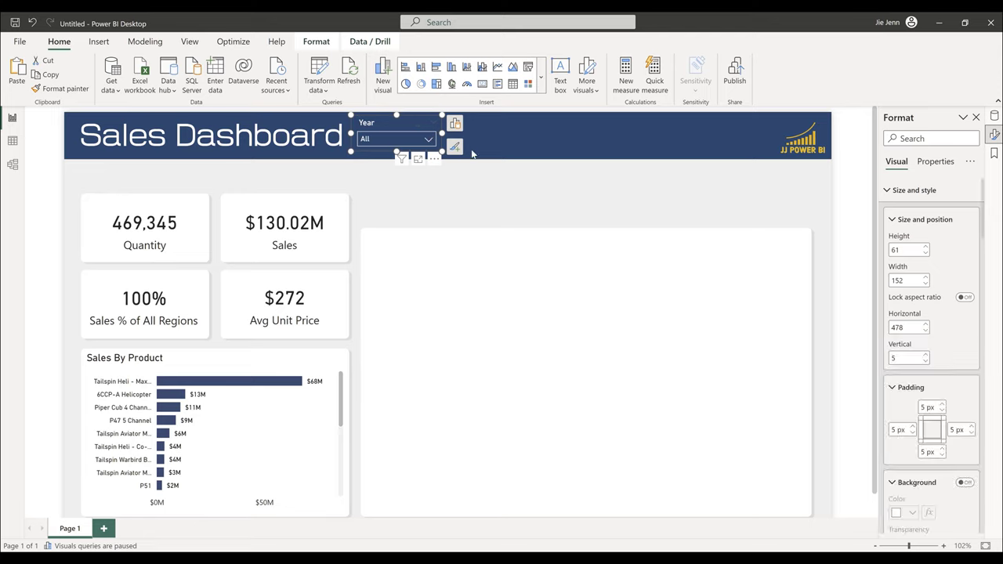
- Duplicate the Year slicer twice and place the copies in a row beside the original in the header banner
key(ctrl+c)
key(ctrl+v)
key(ctrl+v)
drag(400, 135, 487, 129)
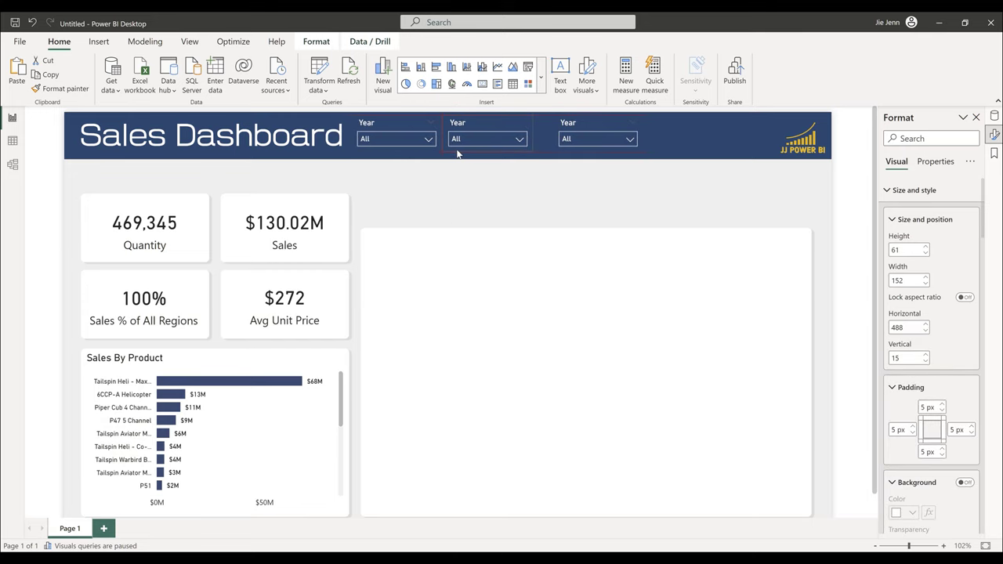
- Select all three Year slicers in the header banner and align their top edges
click(373, 153)
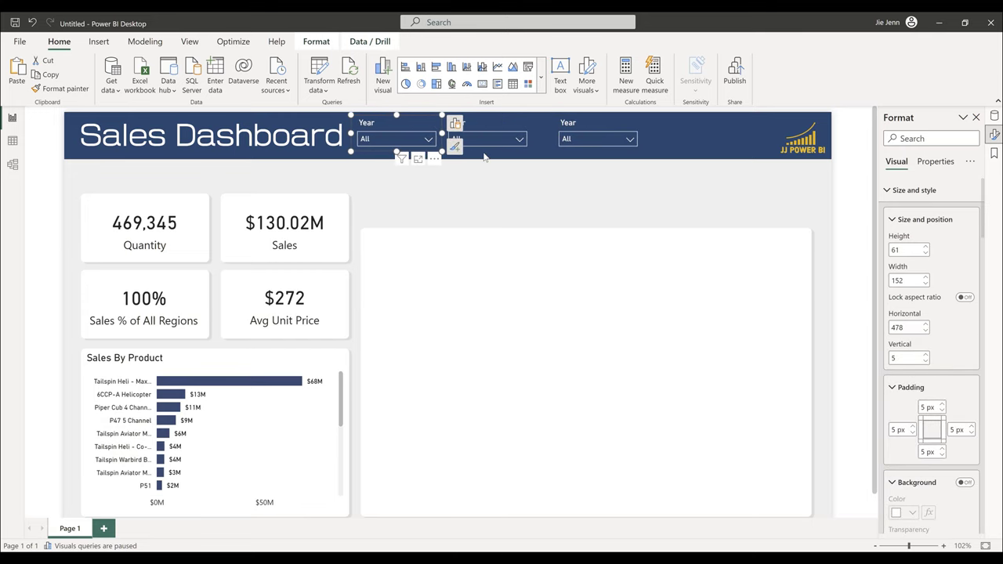
click(486, 154)
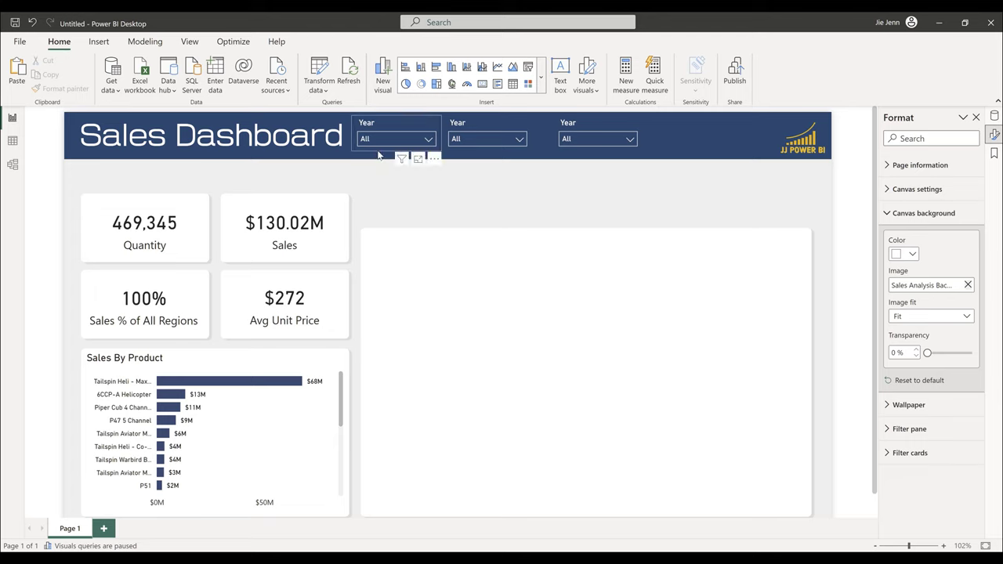
ctrl+click(488, 125)
ctrl+click(587, 125)
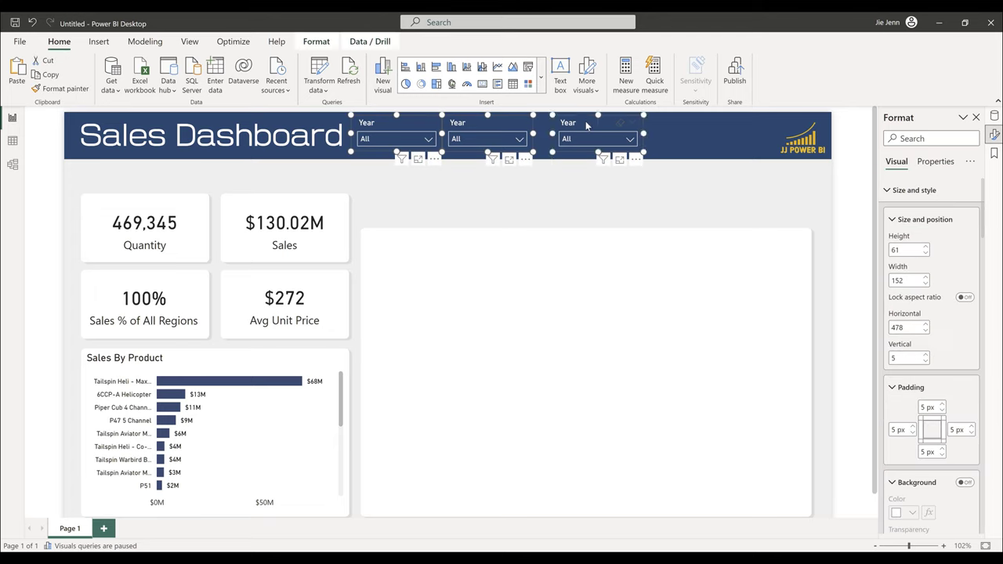
click(322, 44)
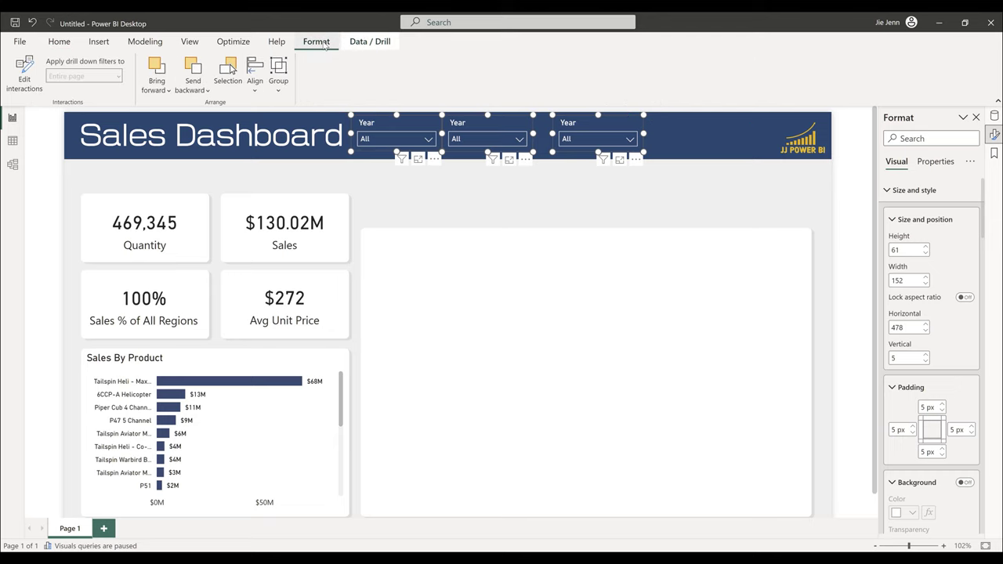
click(255, 78)
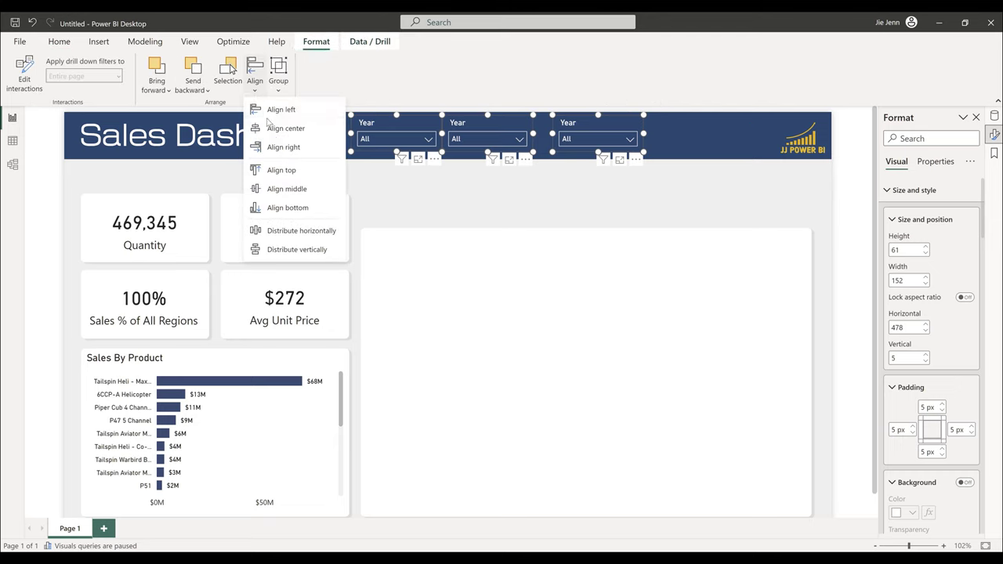
click(284, 171)
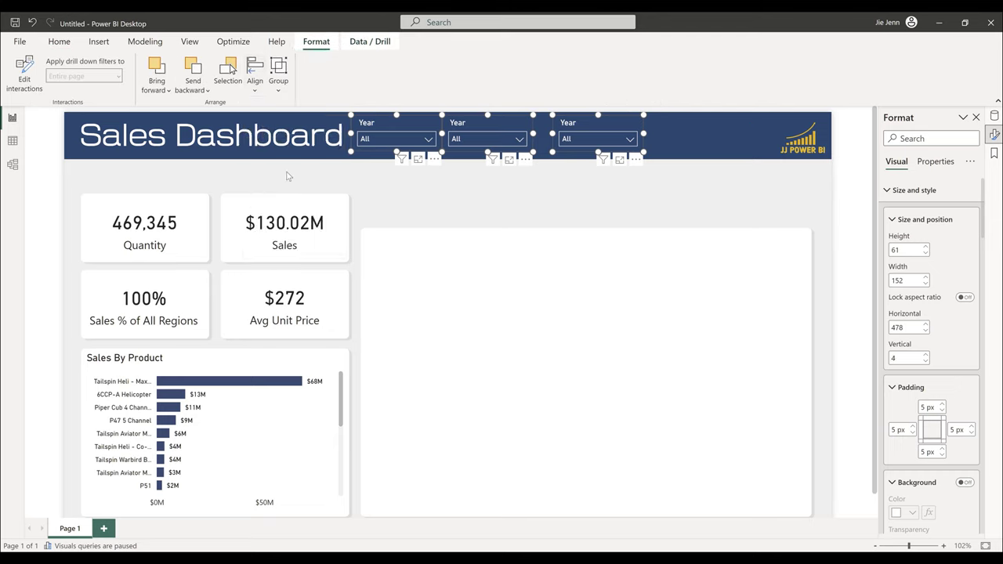
- Move the third slicer to horizontal 782 so it sits directly beside the second one
click(620, 264)
drag(565, 153, 552, 153)
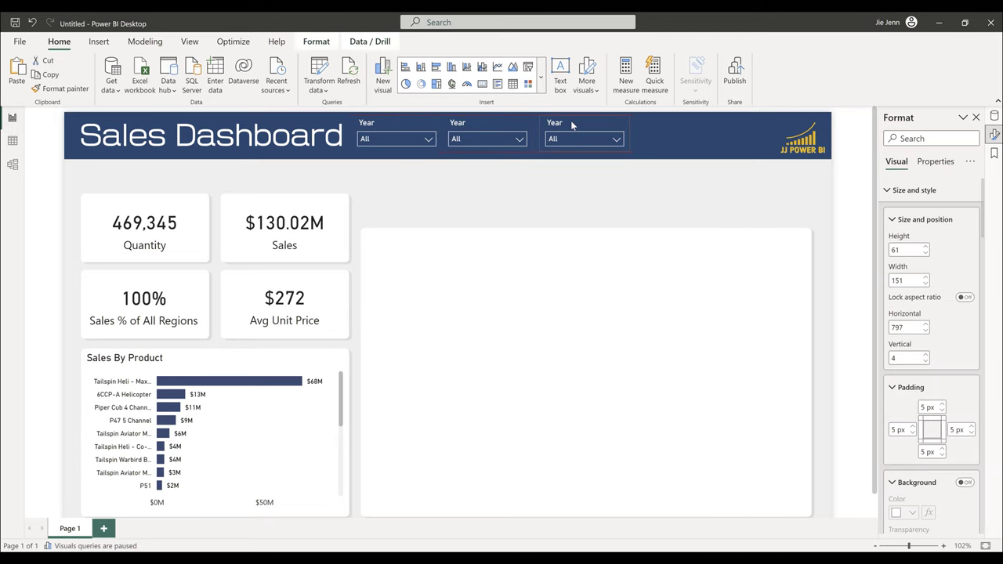
click(551, 193)
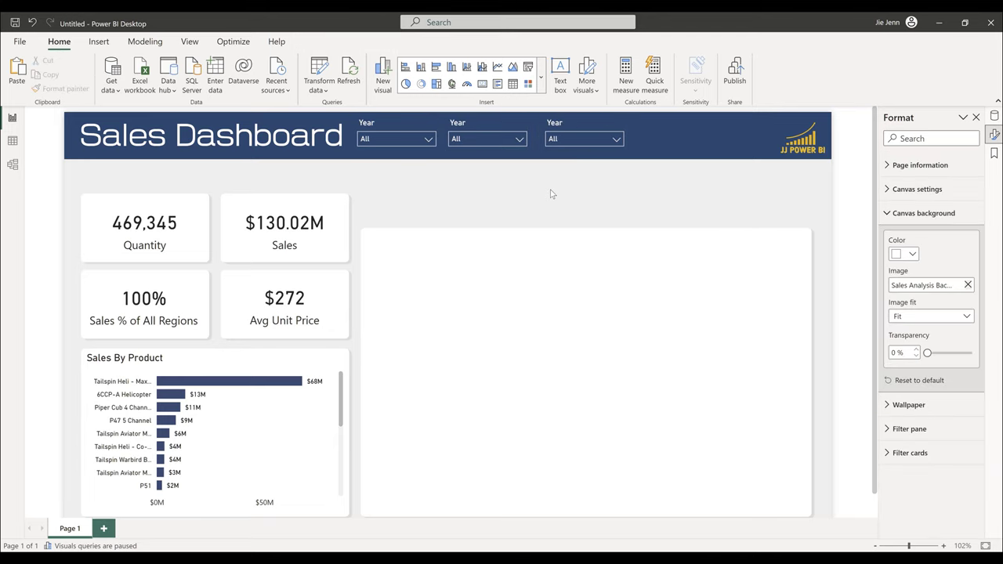
click(558, 143)
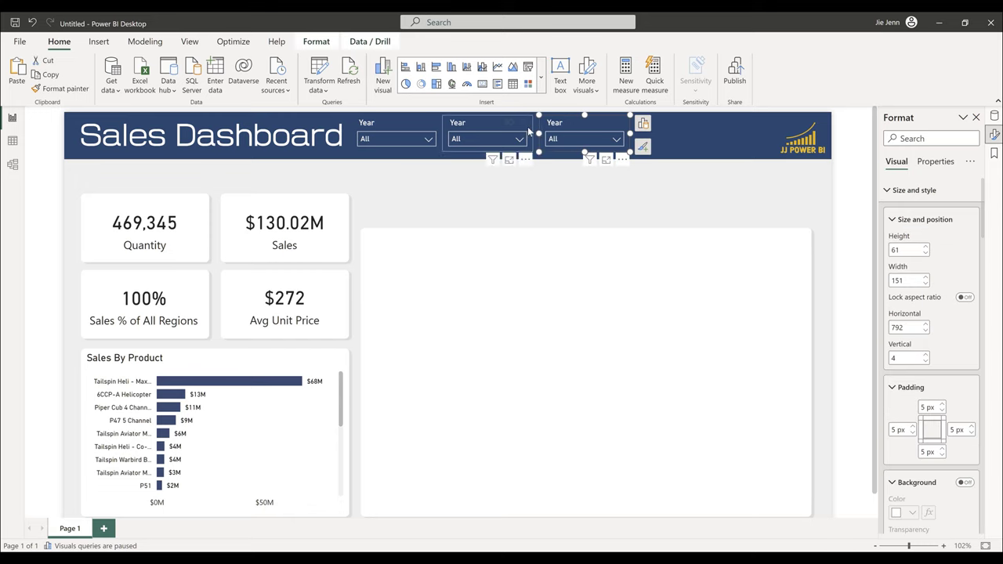
drag(554, 133, 546, 133)
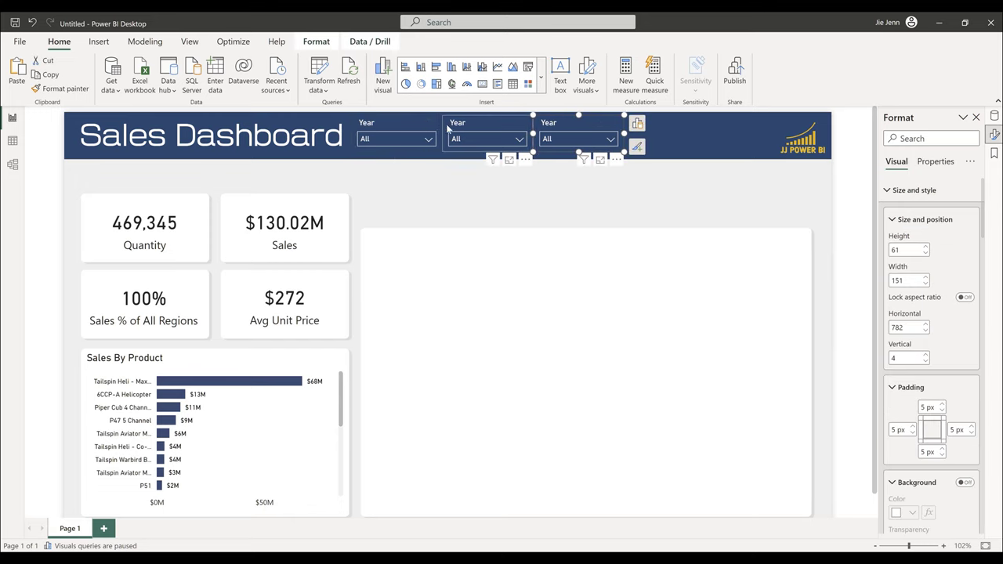
click(443, 132)
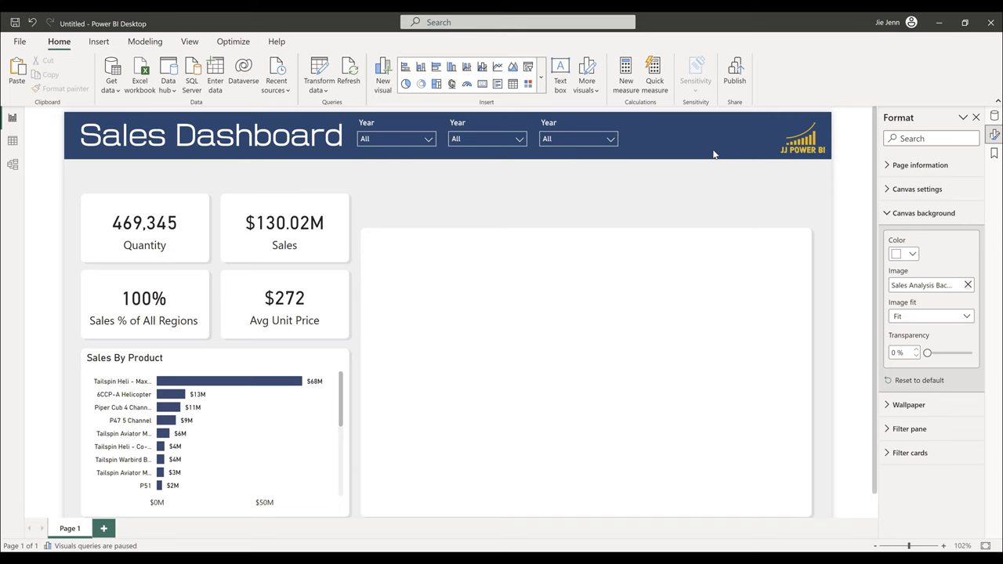
- Replace the second slicer's Year field with Region from the Region table
click(507, 131)
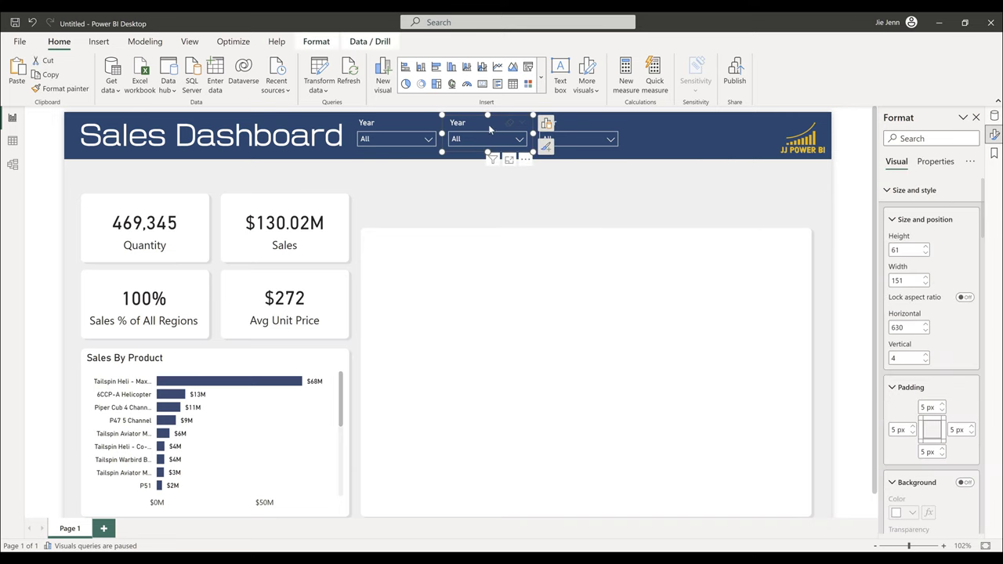
click(546, 125)
click(597, 323)
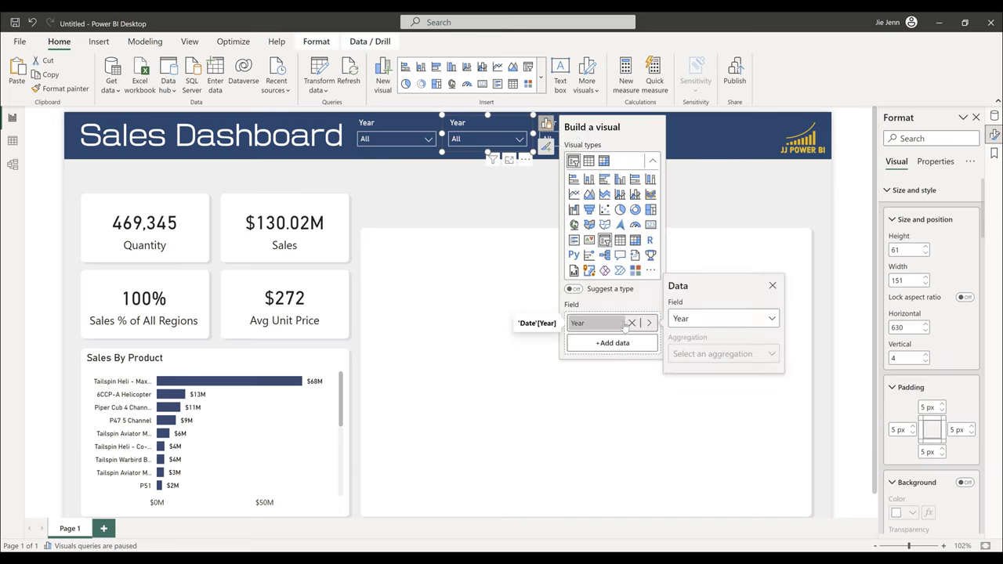
click(709, 319)
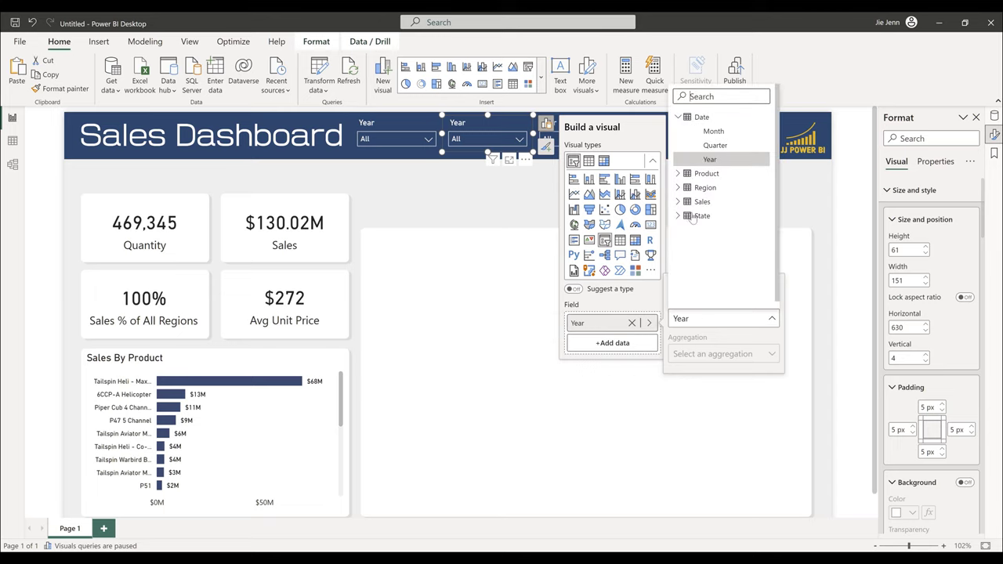
click(679, 188)
click(710, 201)
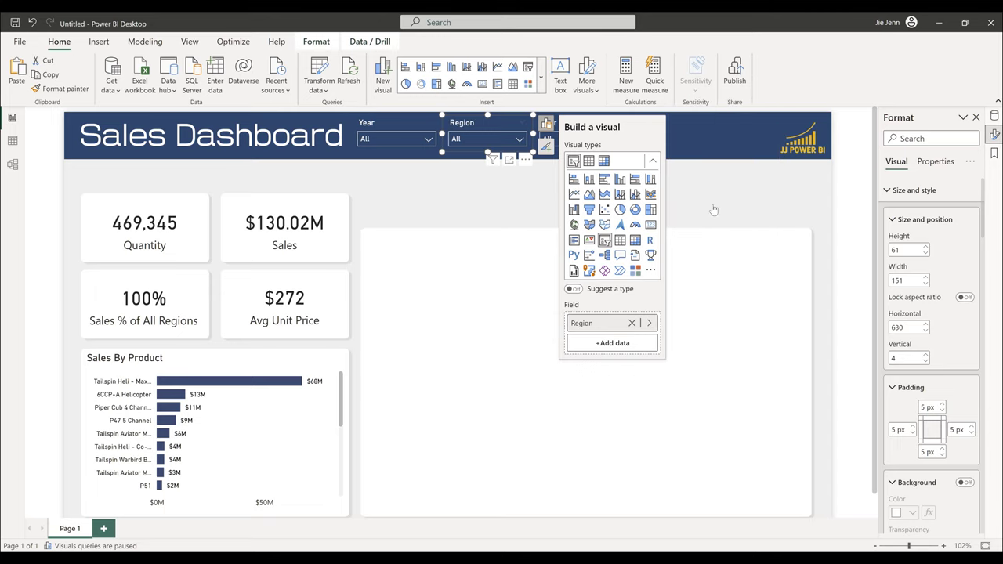
click(713, 210)
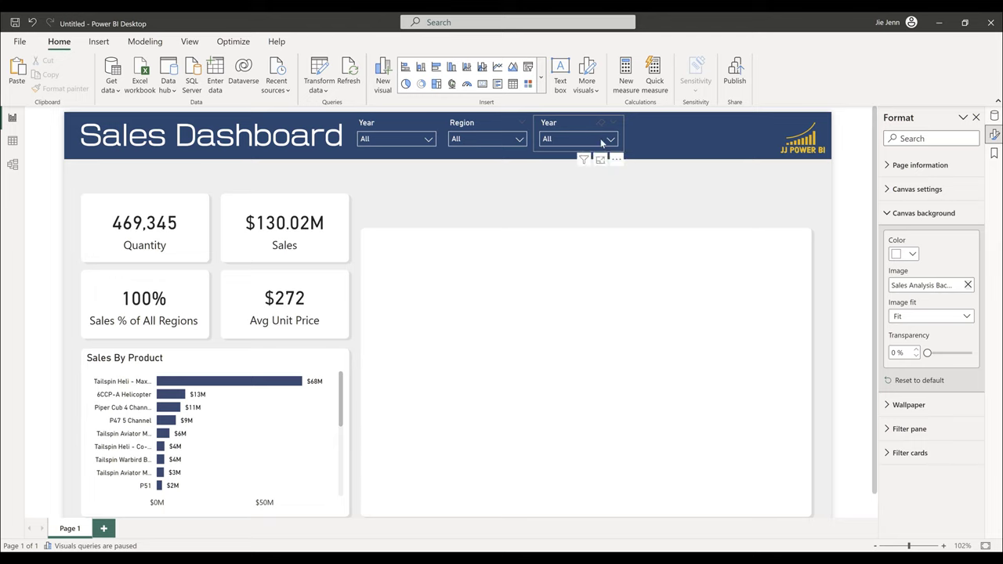
- Replace the third slicer's Year field with Category from the Product table
click(609, 140)
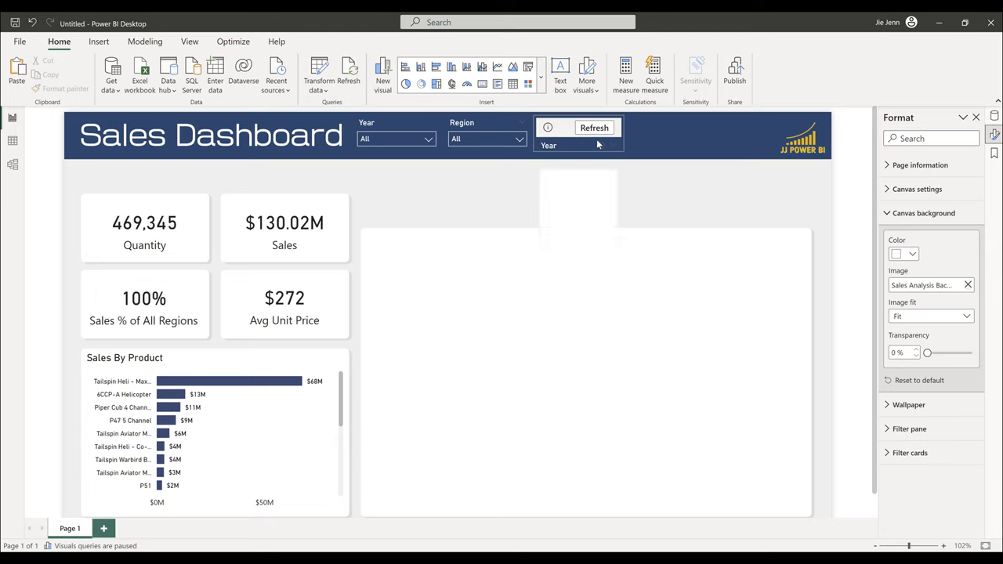
click(610, 140)
click(637, 125)
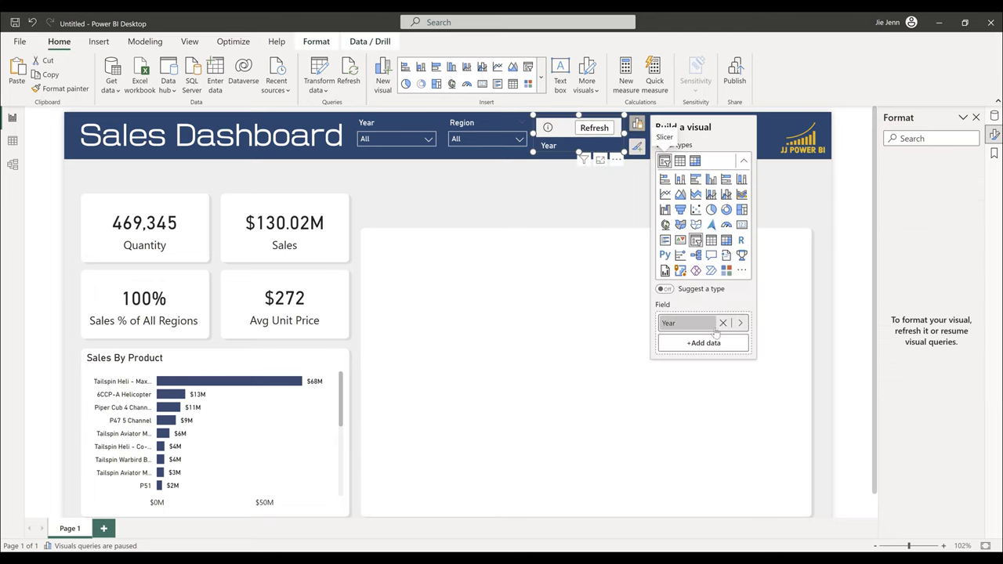
click(739, 323)
click(807, 321)
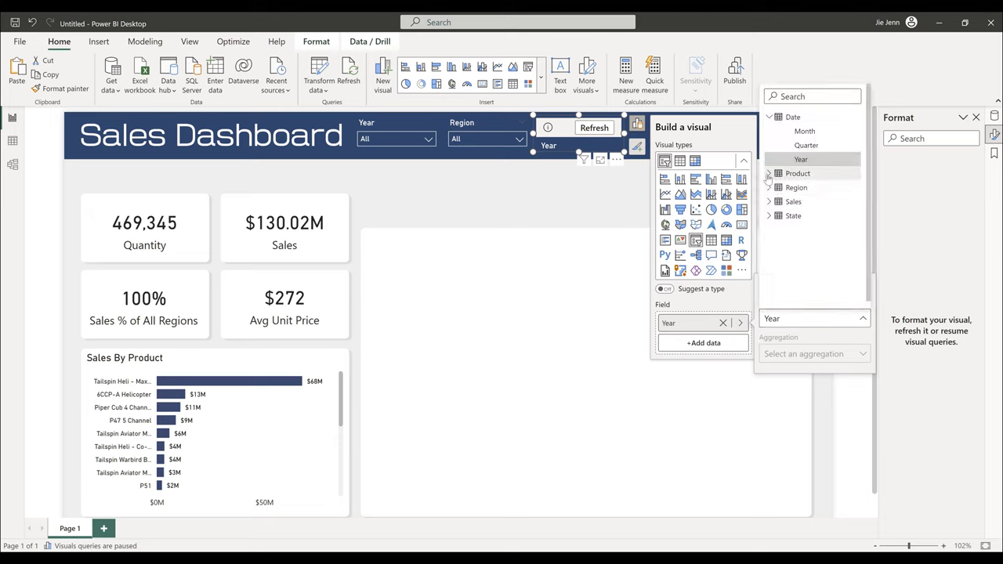
click(770, 174)
click(800, 190)
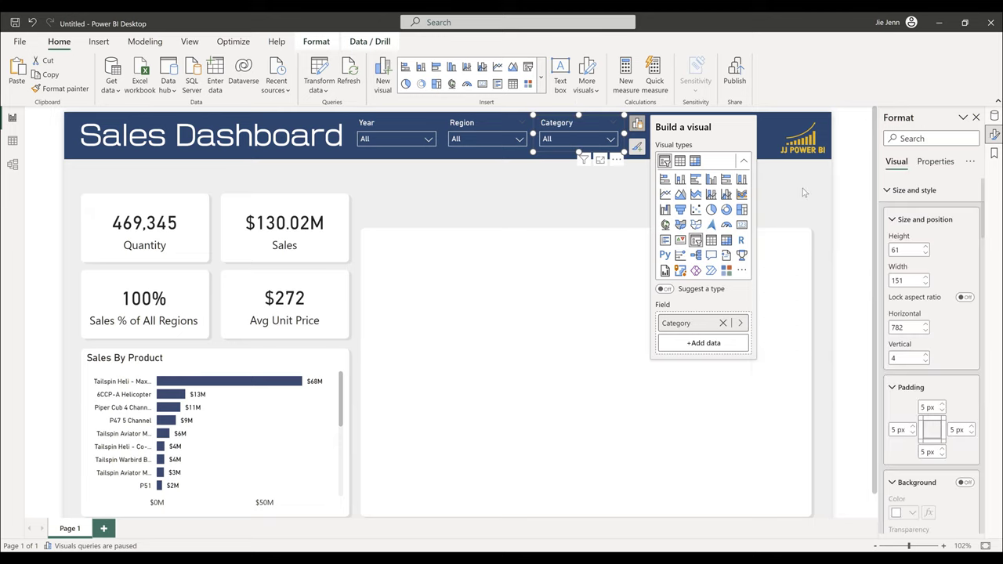
click(546, 292)
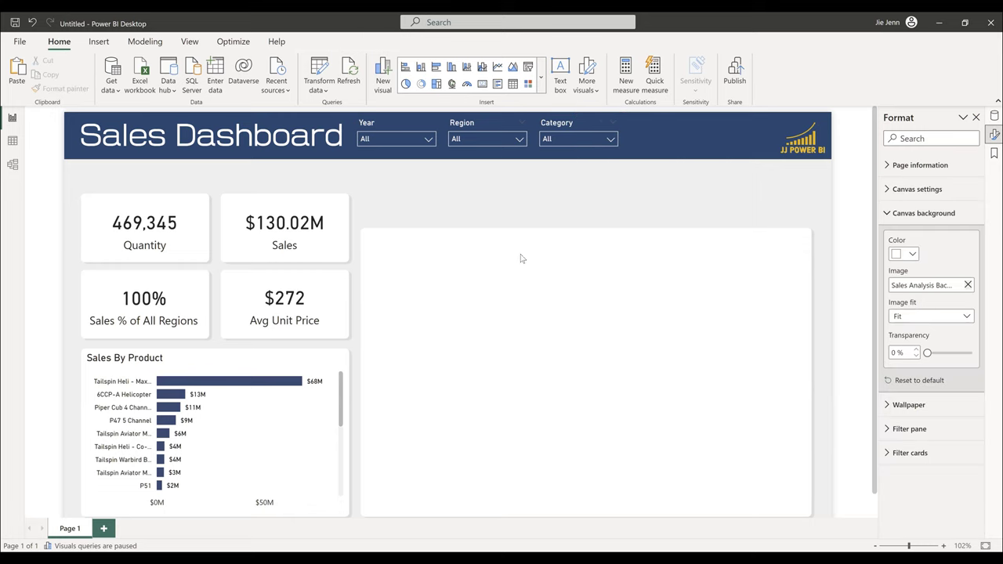
- Insert a line shape and place it just below the header banner, under the Year and Region slicers
click(98, 46)
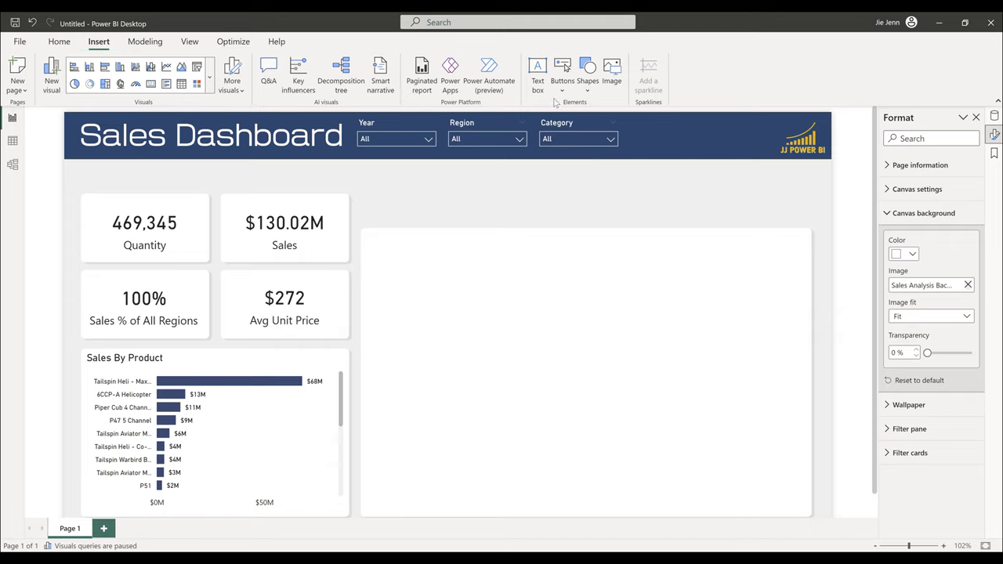
click(589, 81)
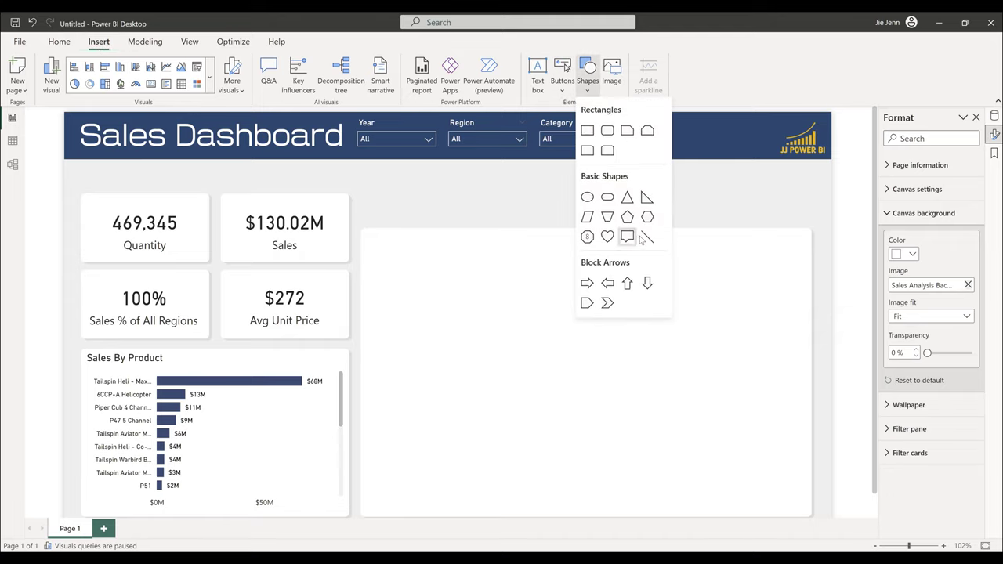
click(642, 235)
drag(417, 248, 461, 202)
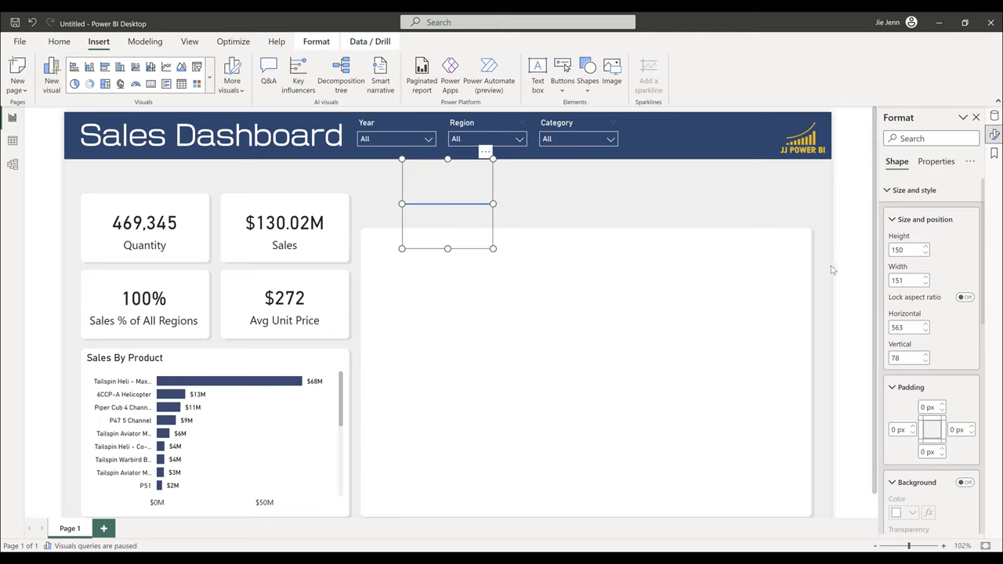
- Rotate the line 90° and shrink it to about 30 wide by 44 high near the gap between the Year and Region slicers
scroll(930, 278, down, 4)
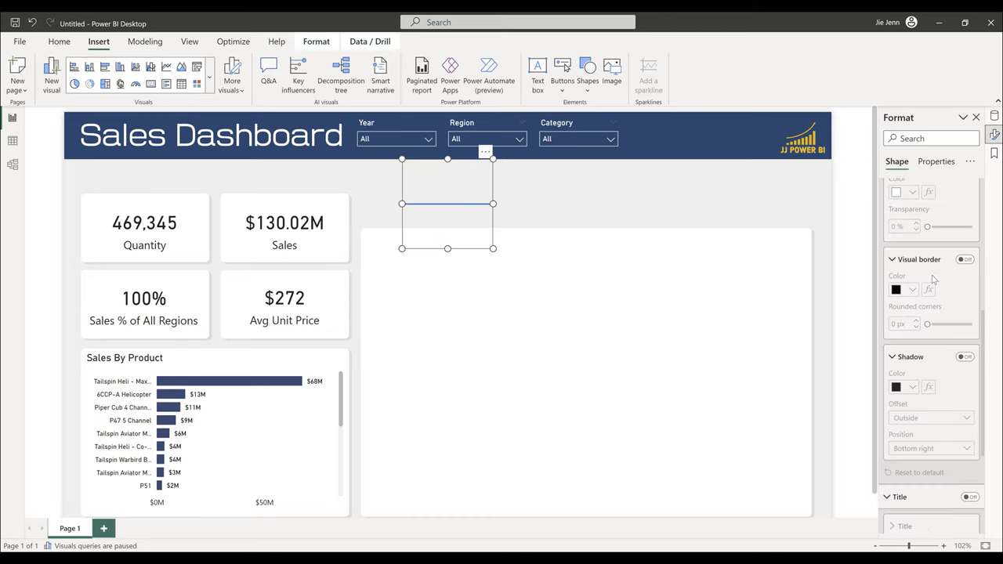
scroll(932, 278, down, 3)
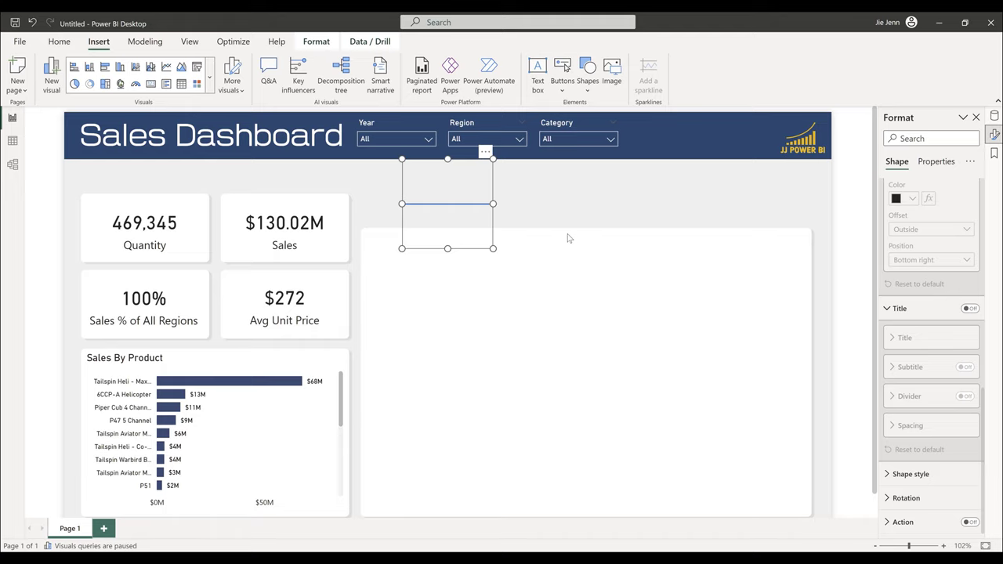
click(916, 498)
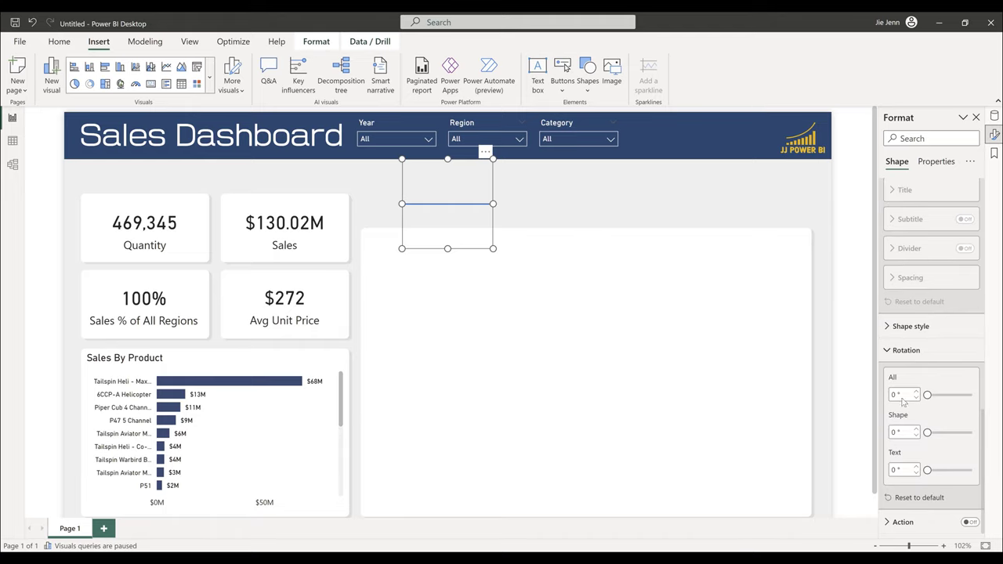
drag(926, 395, 938, 395)
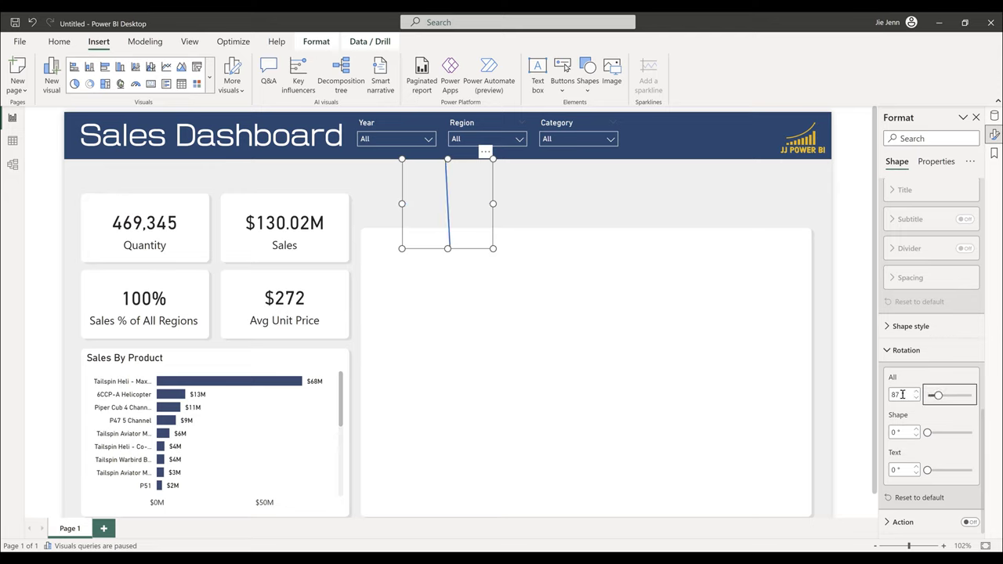
click(916, 392)
click(916, 392)
click(916, 392)
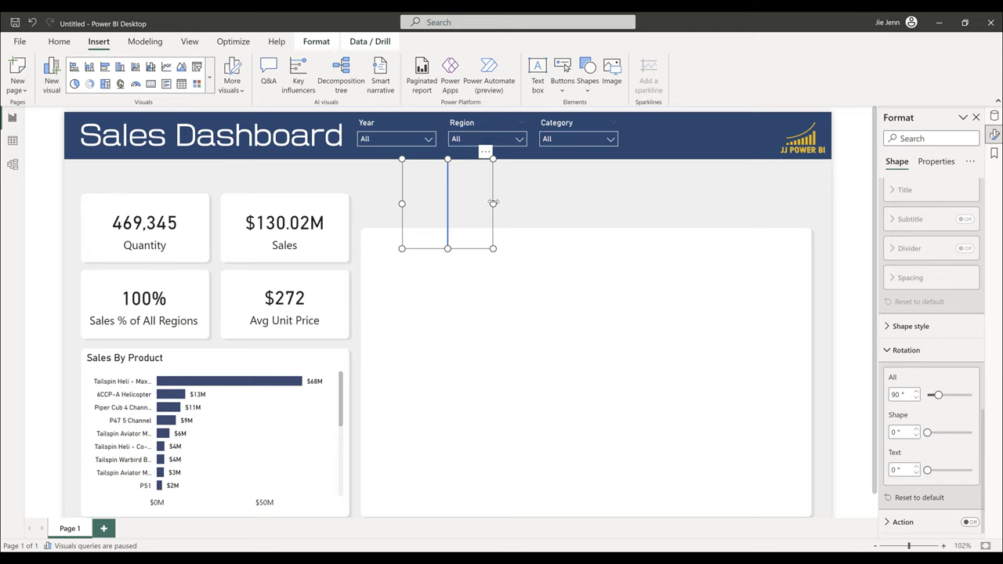
drag(493, 203, 420, 203)
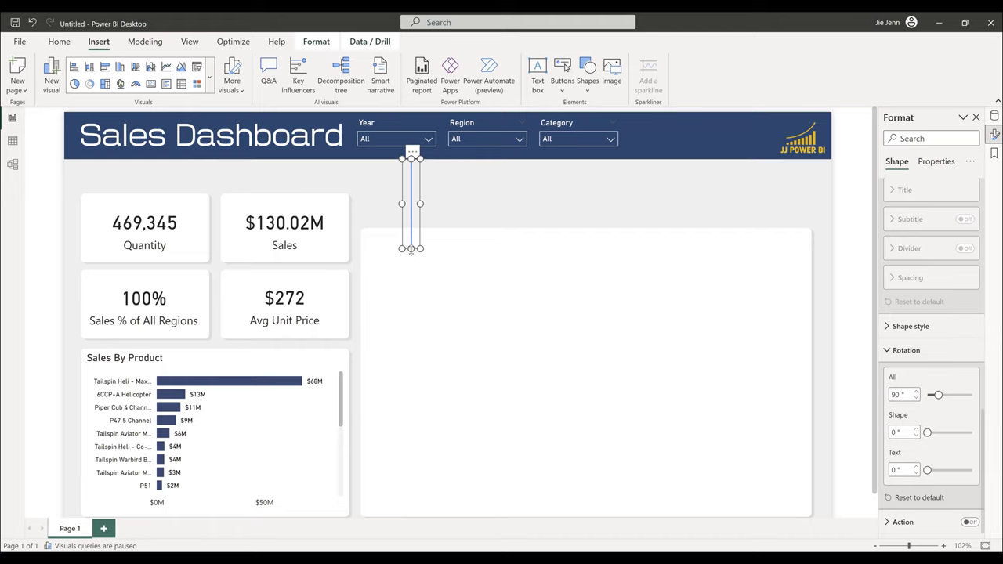
drag(410, 249, 465, 168)
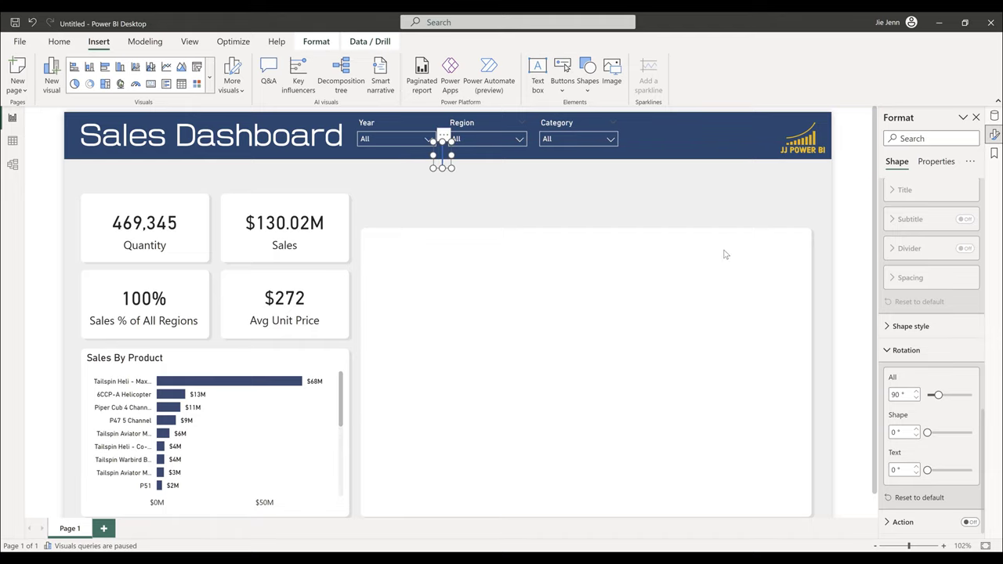
- Turn off the line's fill and set its border color to light grey
scroll(901, 270, up, 3)
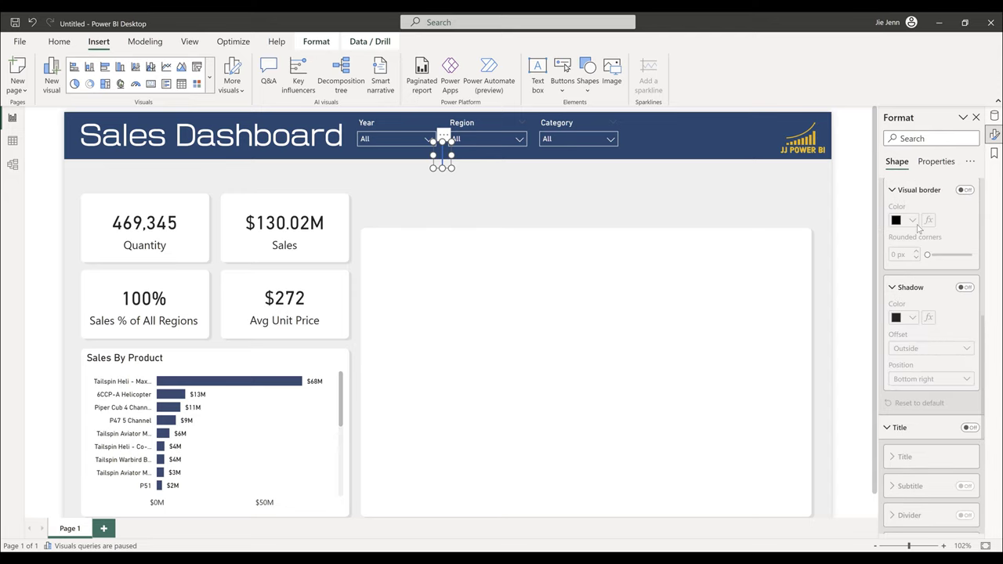
scroll(918, 227, down, 4)
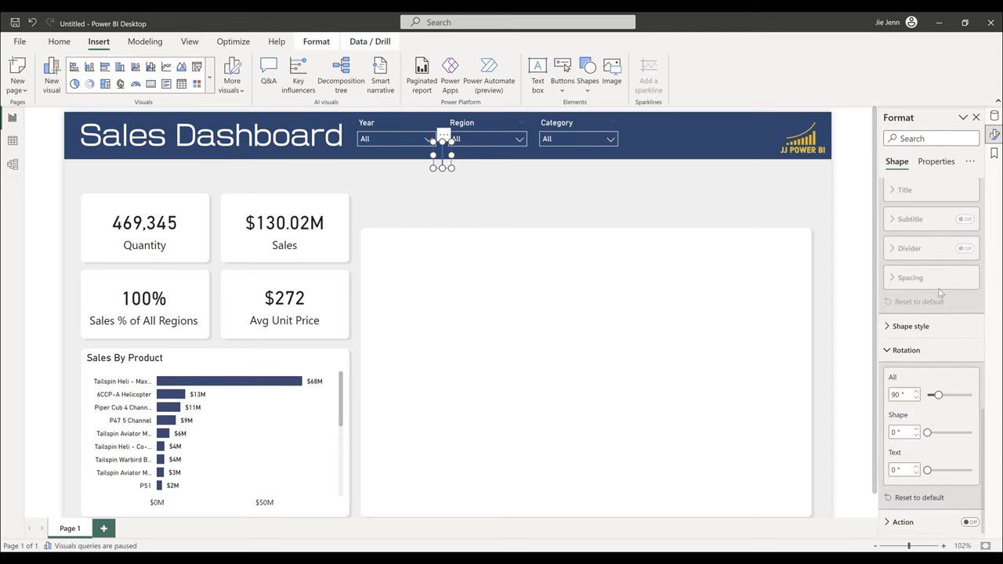
click(936, 333)
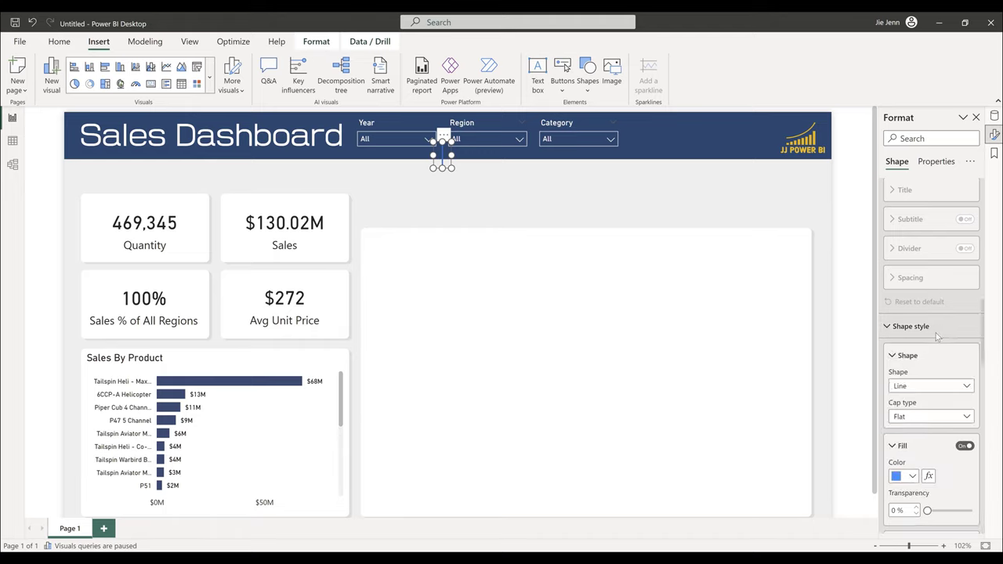
scroll(939, 361, down, 3)
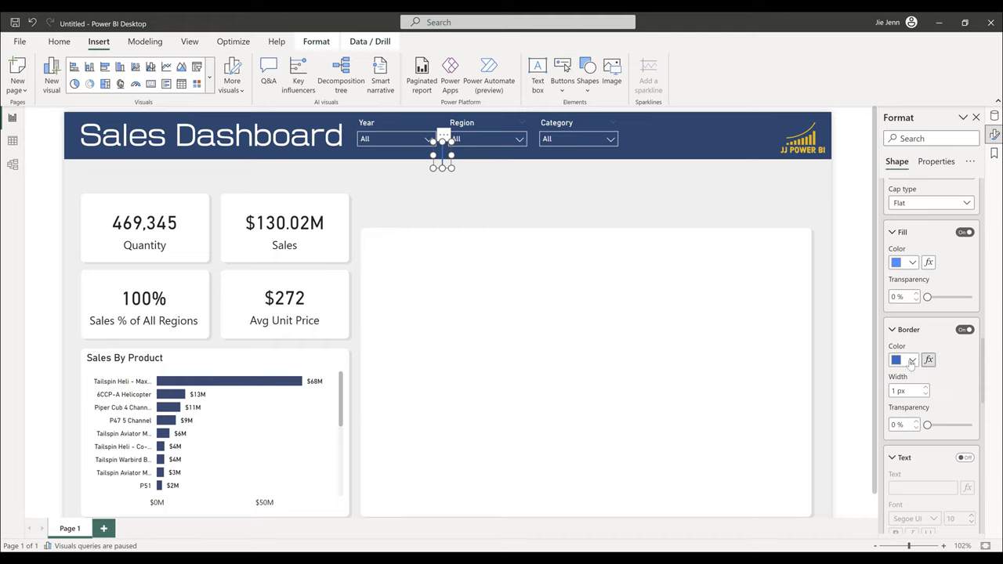
click(964, 232)
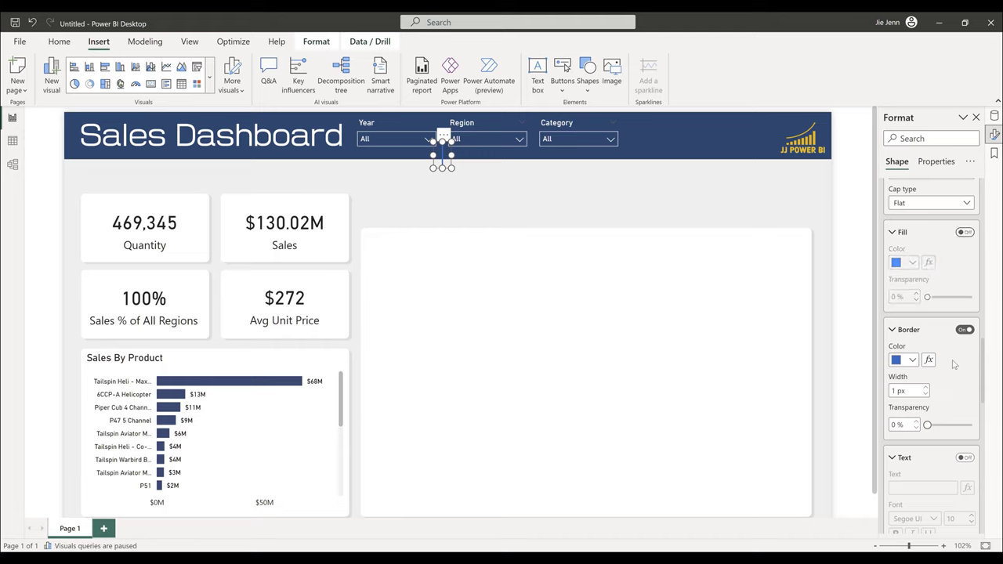
click(908, 360)
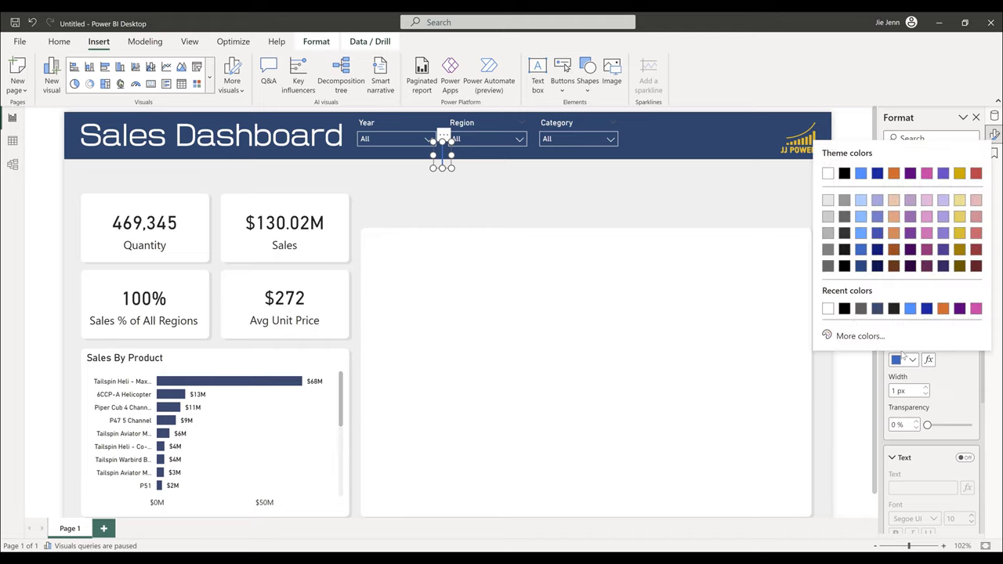
click(828, 216)
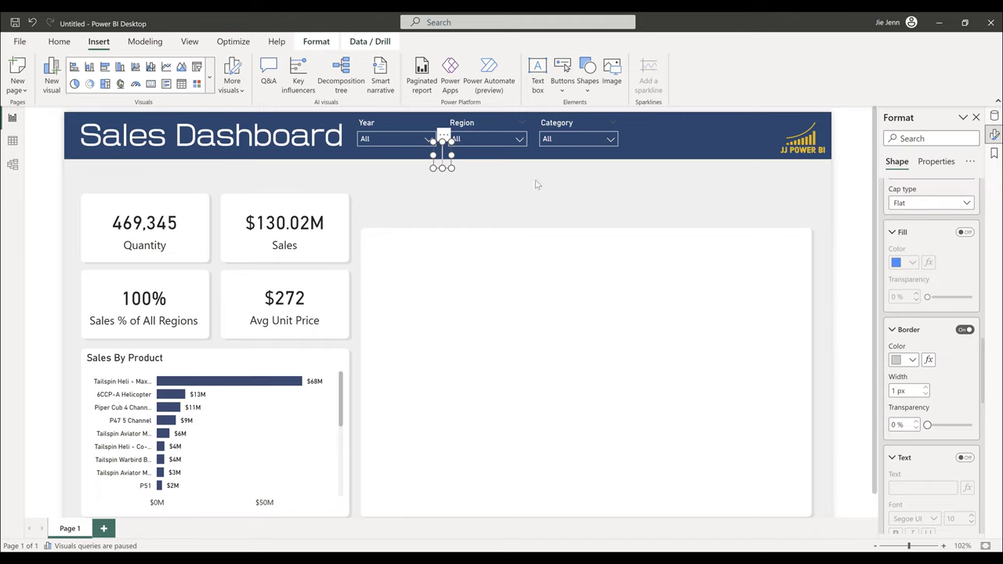
- Center the divider line between the Year and Region slicers and place a copy of it between Region and Category
key(Escape)
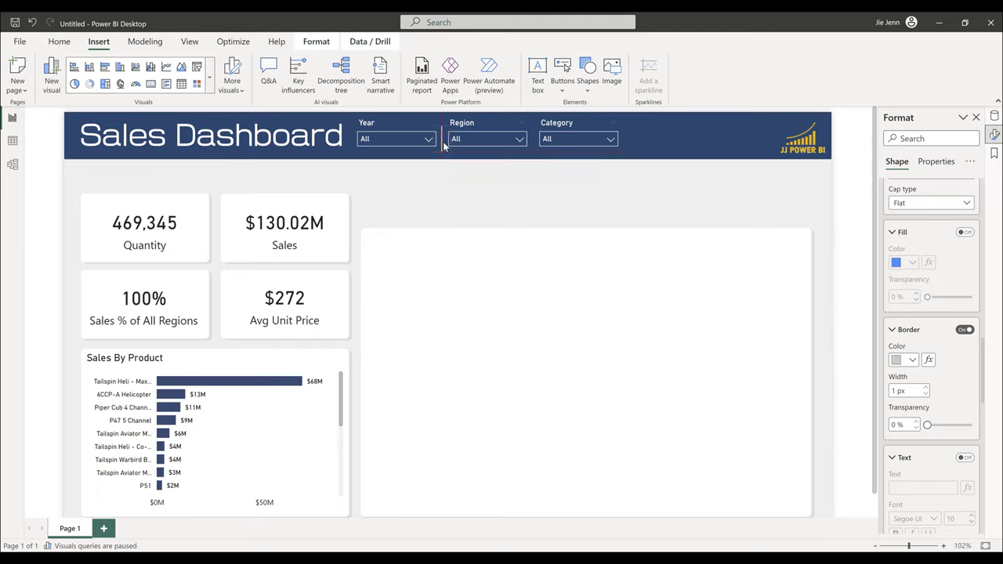
click(444, 142)
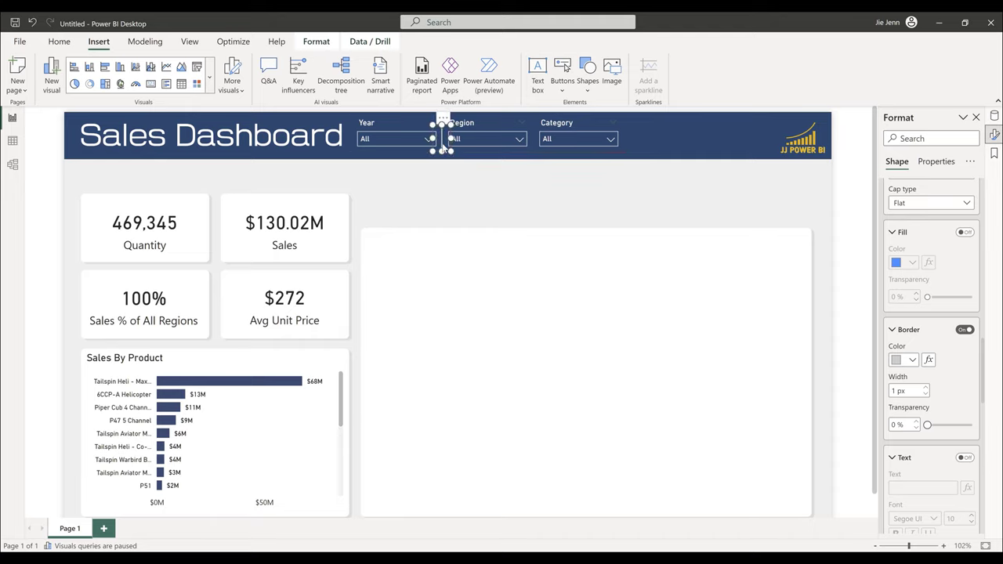
key(ctrl+v)
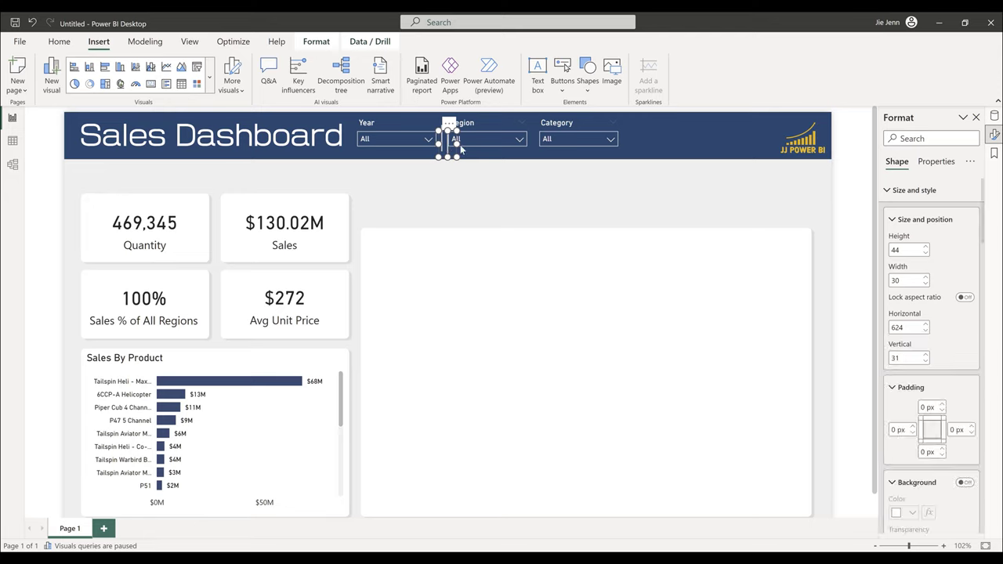
drag(447, 147, 530, 139)
click(671, 213)
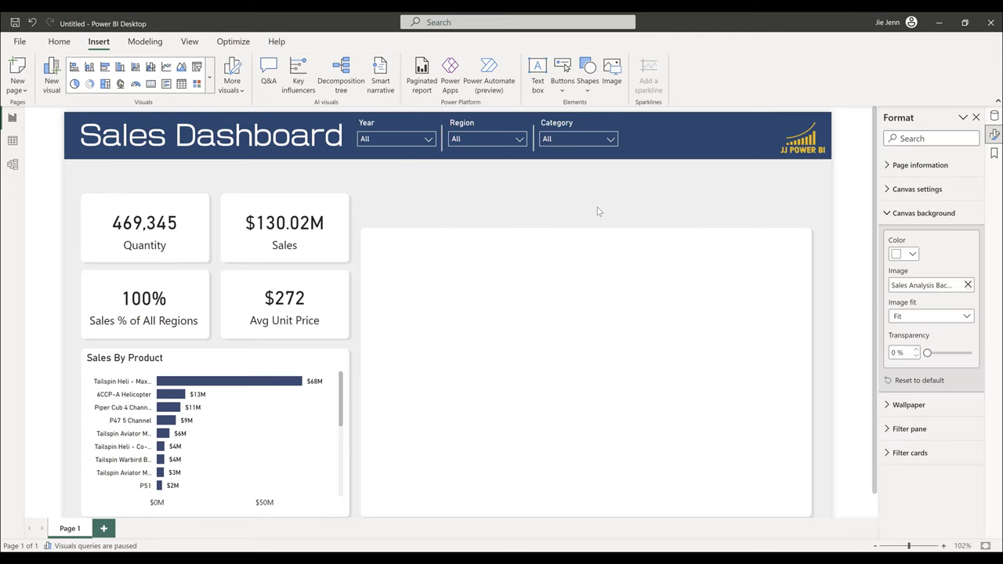
- Resume the paused visual queries and check how the Year slicer's dropdown list displays its values
click(244, 45)
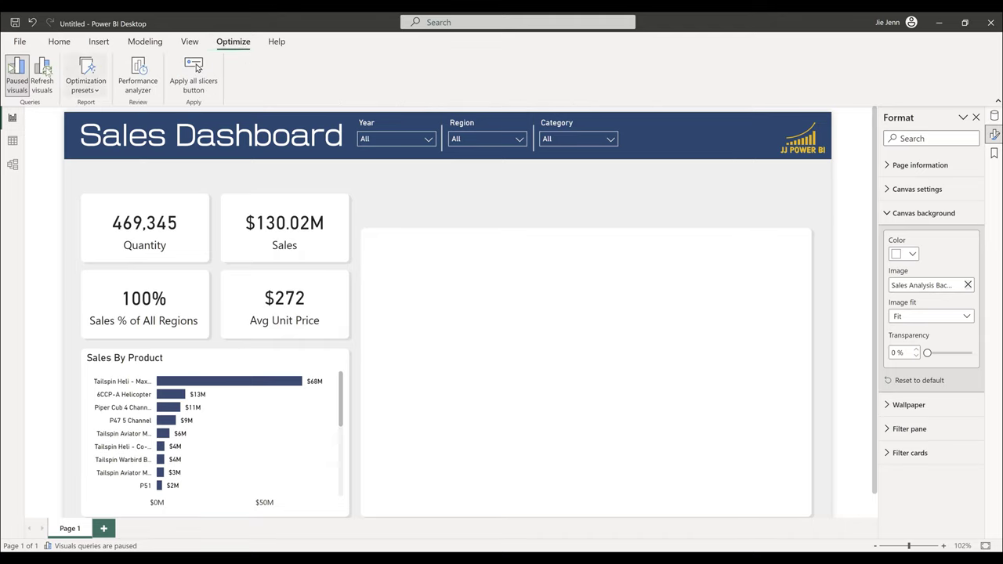
click(16, 73)
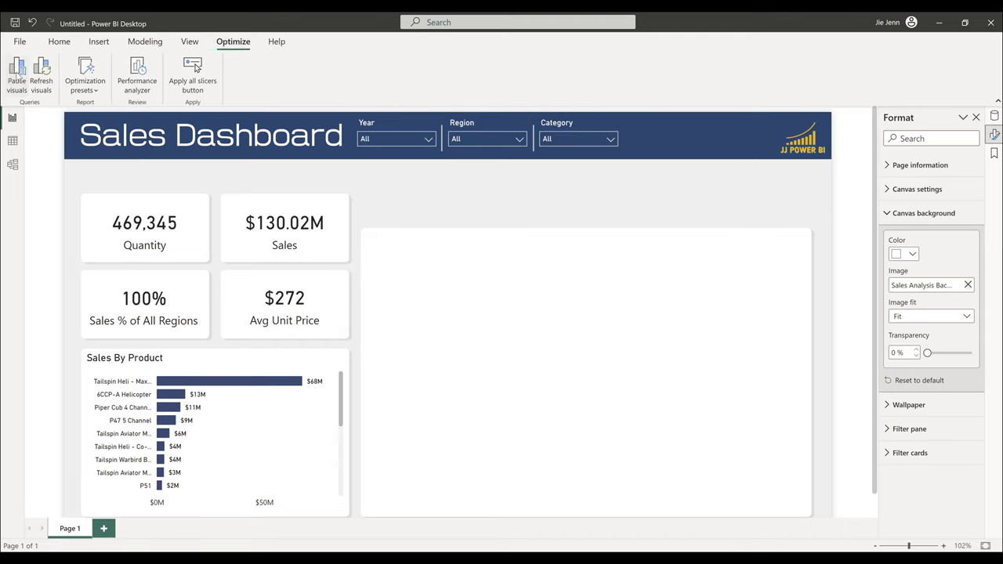
click(409, 139)
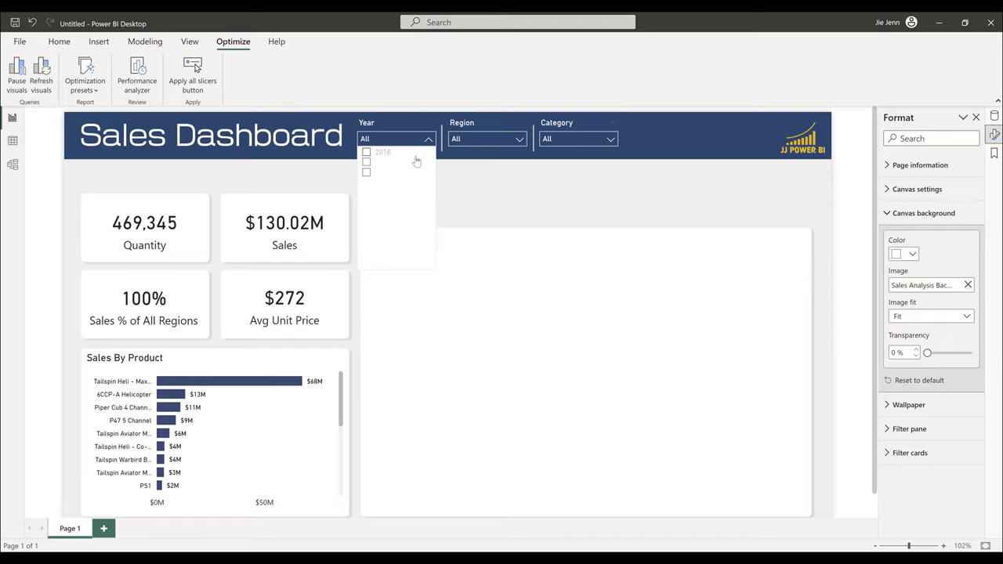
click(632, 181)
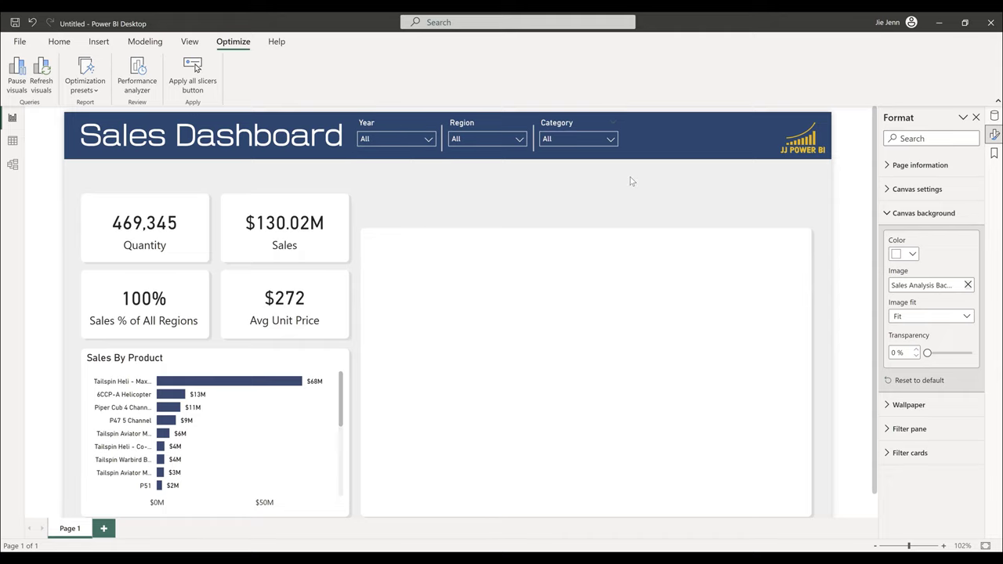
click(397, 138)
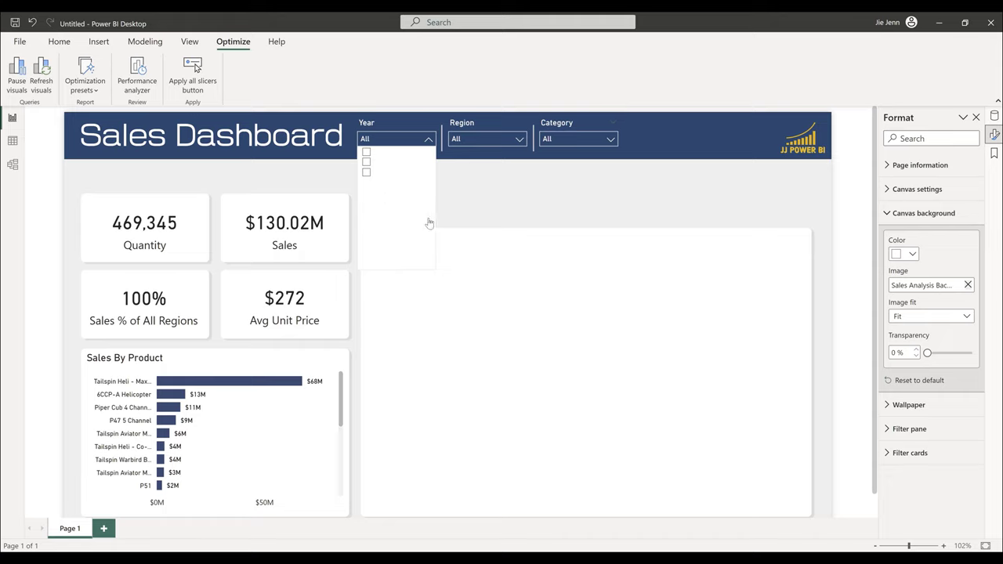
click(961, 250)
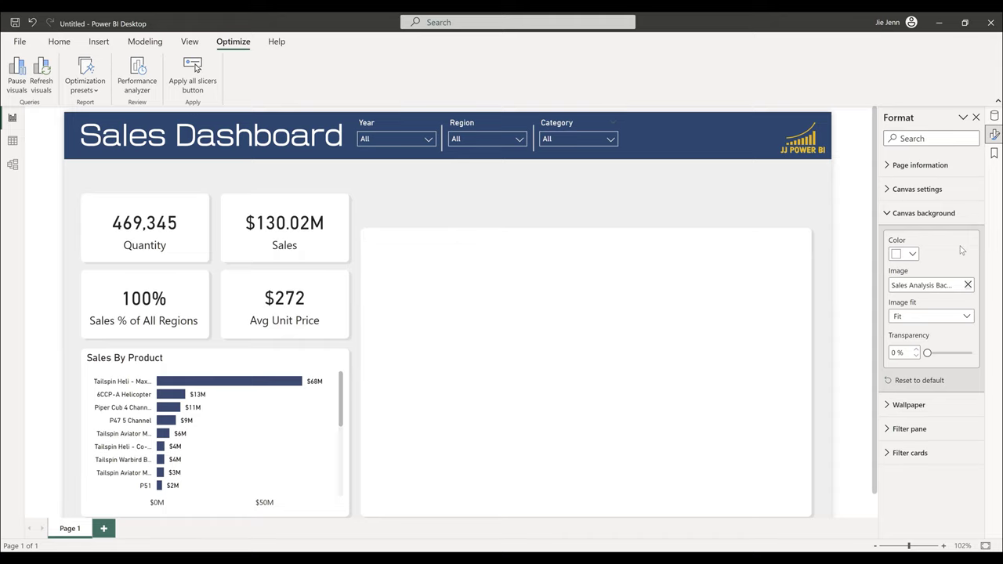
- Turn on the background of the Year slicer
click(390, 129)
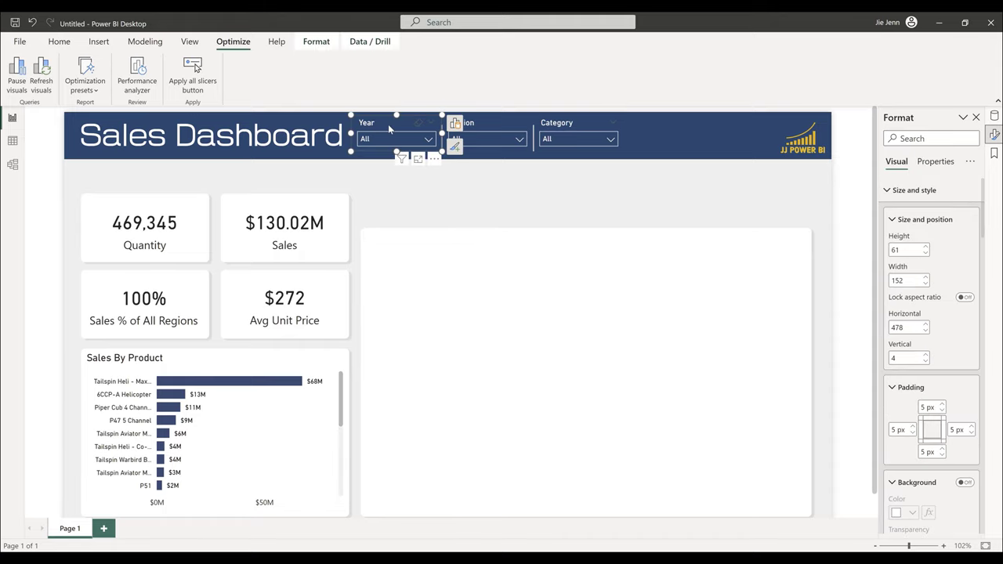
scroll(921, 395, down, 1)
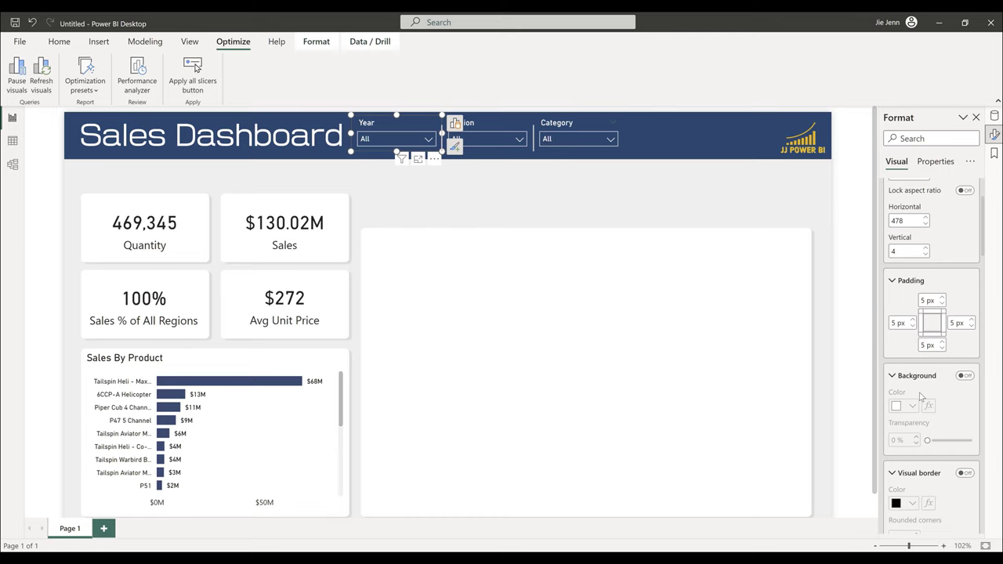
click(965, 376)
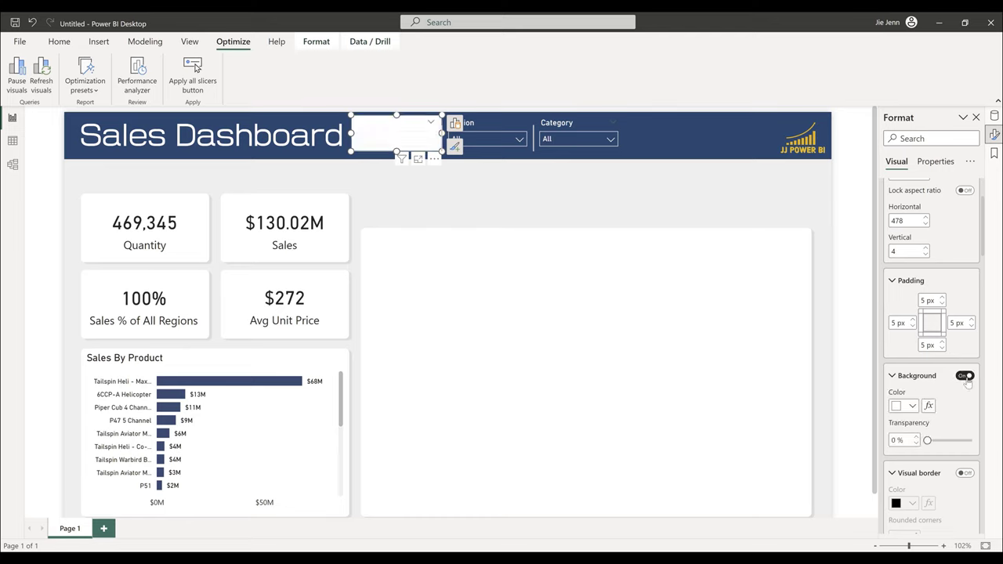
- Set the Year slicer's background color to the recently used slate blue #34496C
click(966, 376)
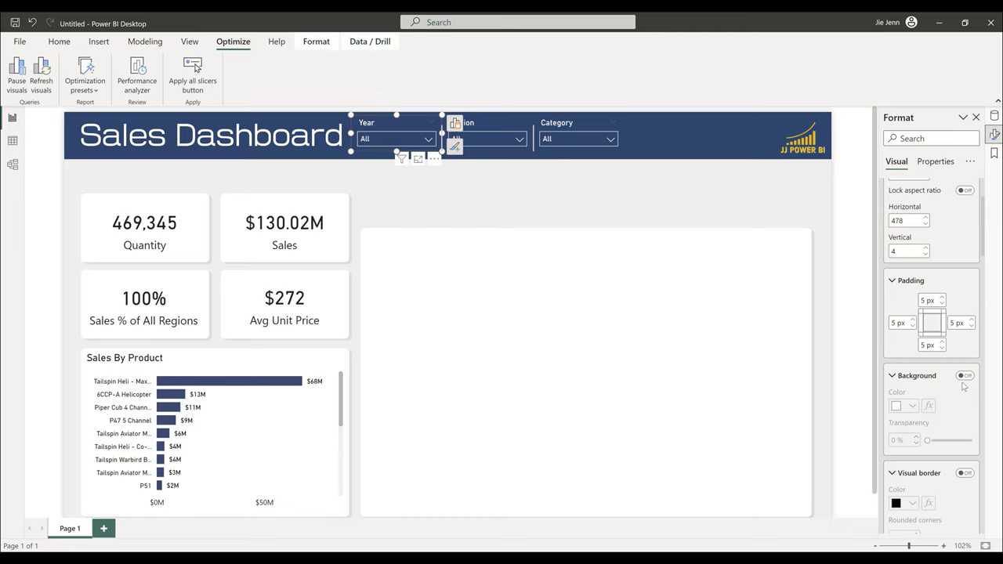
click(965, 376)
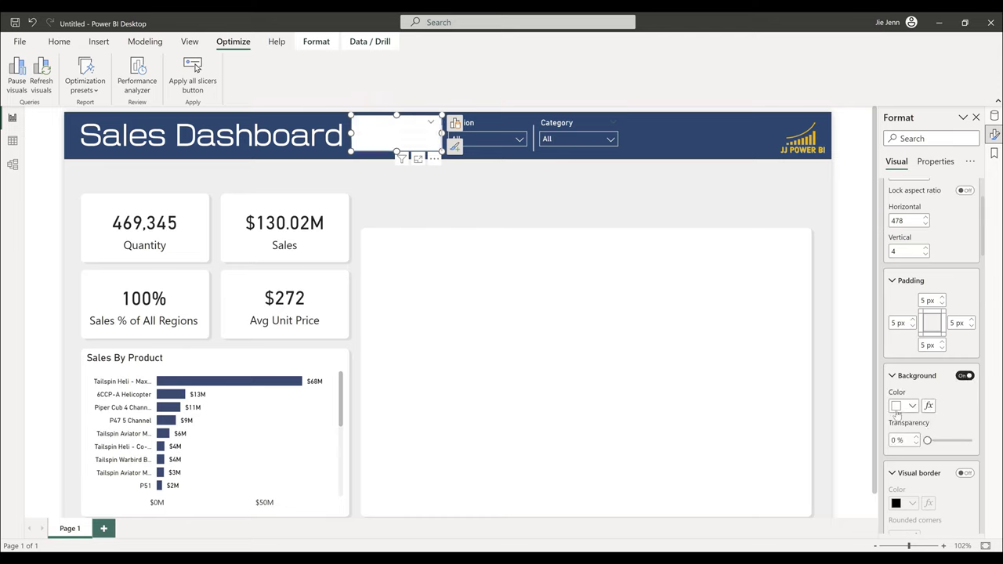
click(901, 406)
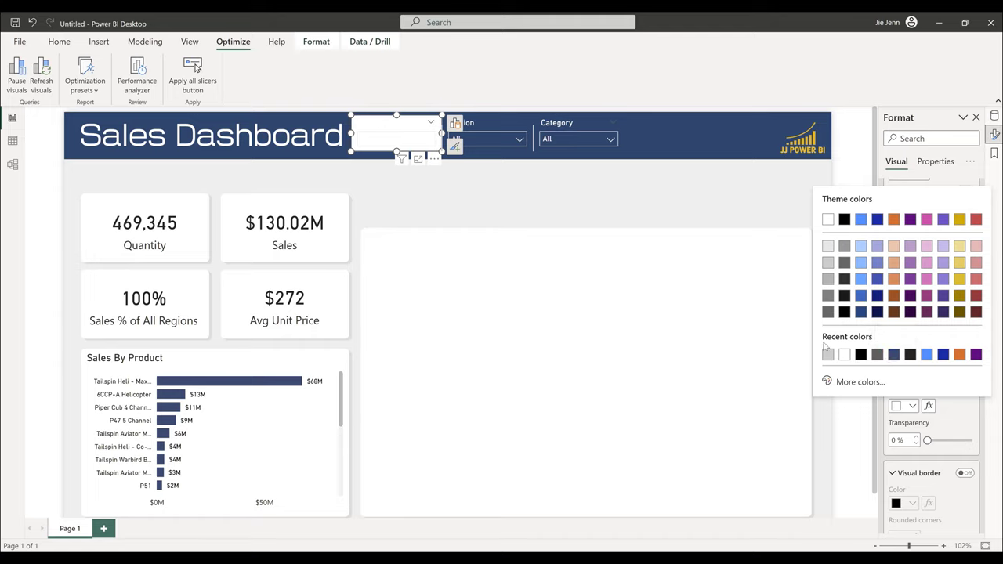
click(893, 354)
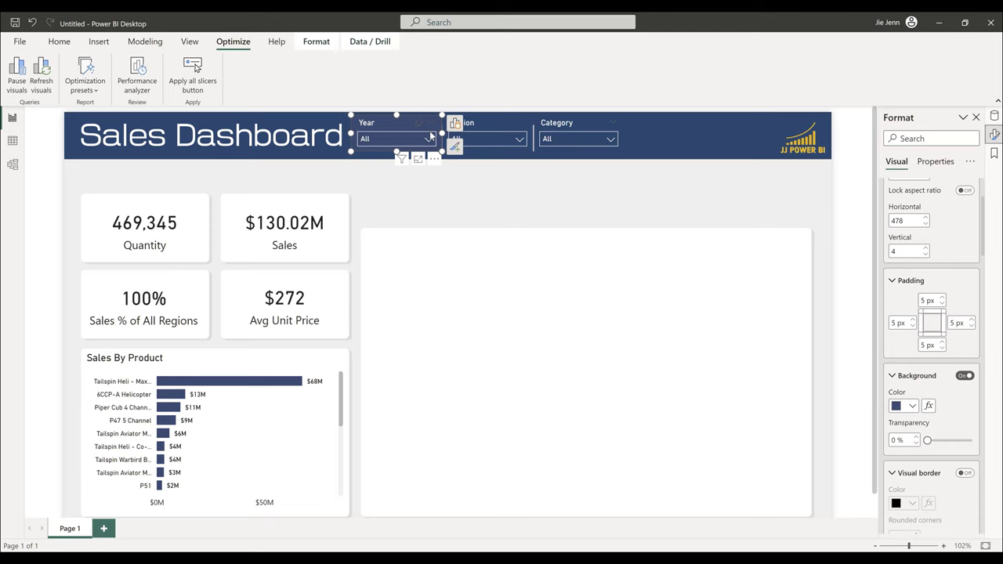
- Give the Year slicer's background the custom color #20476D
click(894, 406)
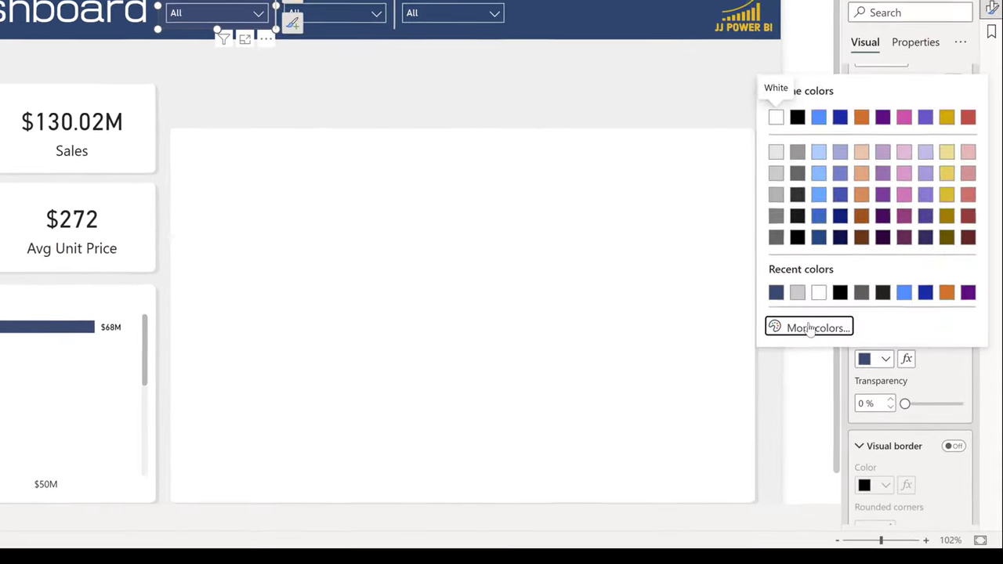
click(830, 349)
click(777, 312)
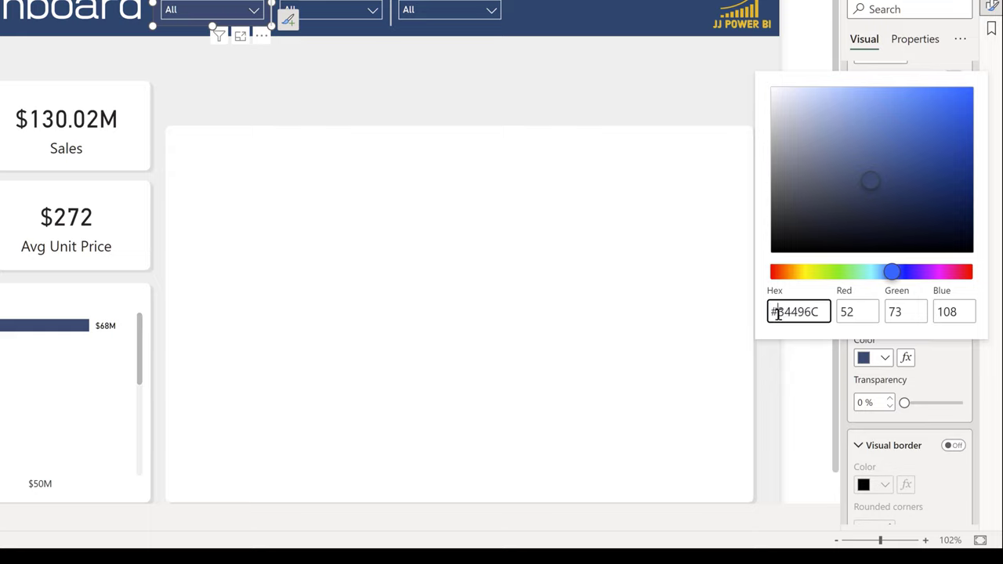
double_click(788, 312)
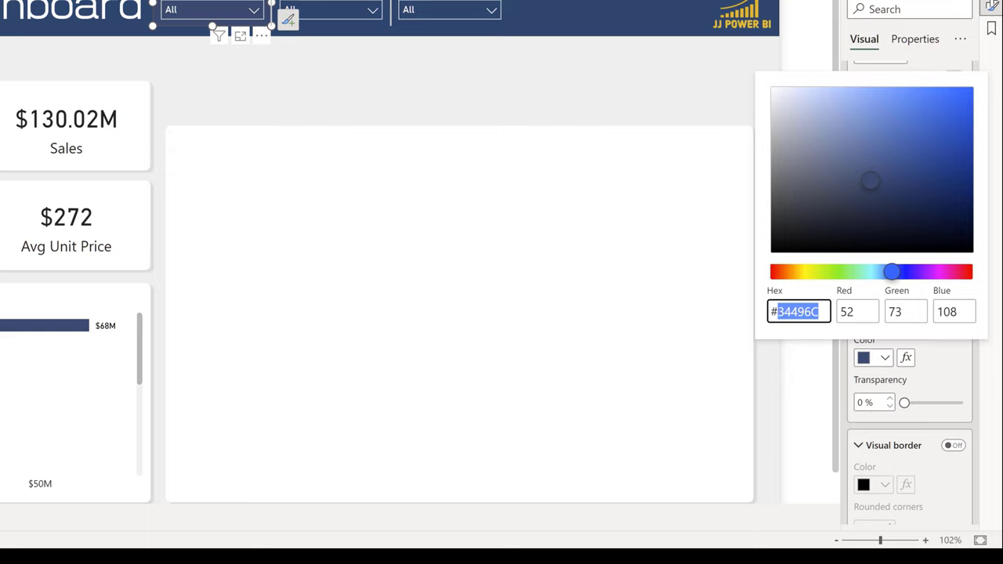
text(204)
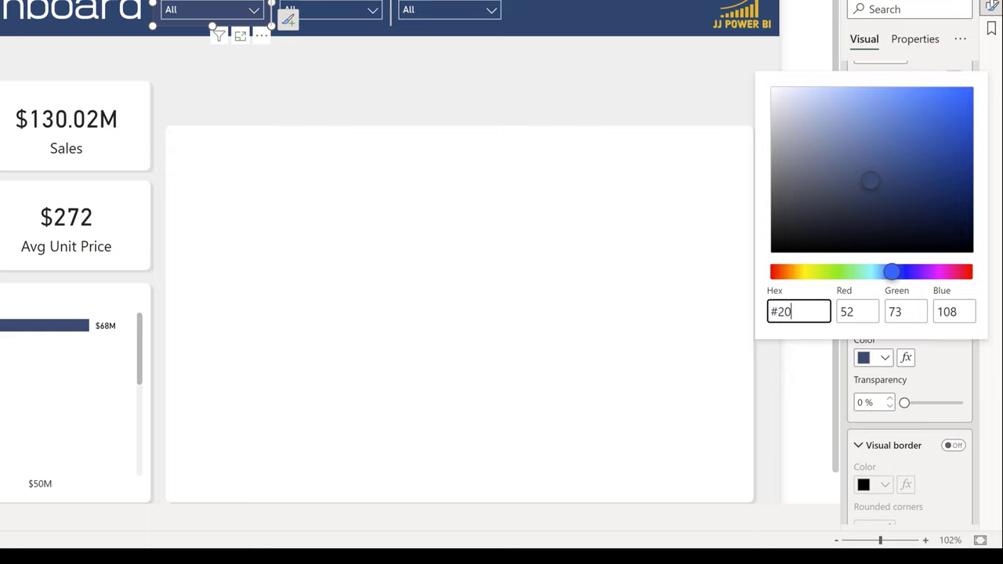
text(76D)
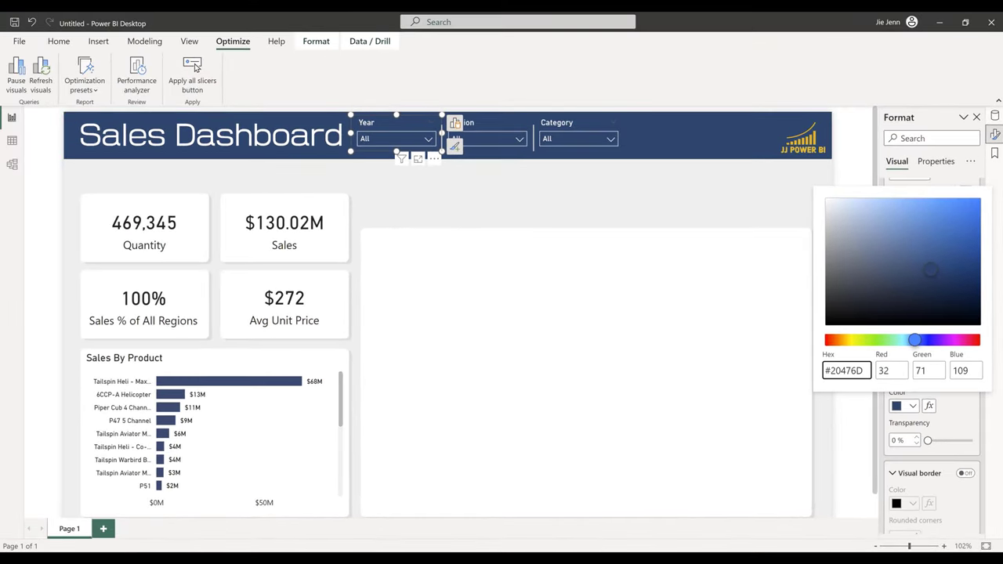
drag(868, 368, 709, 369)
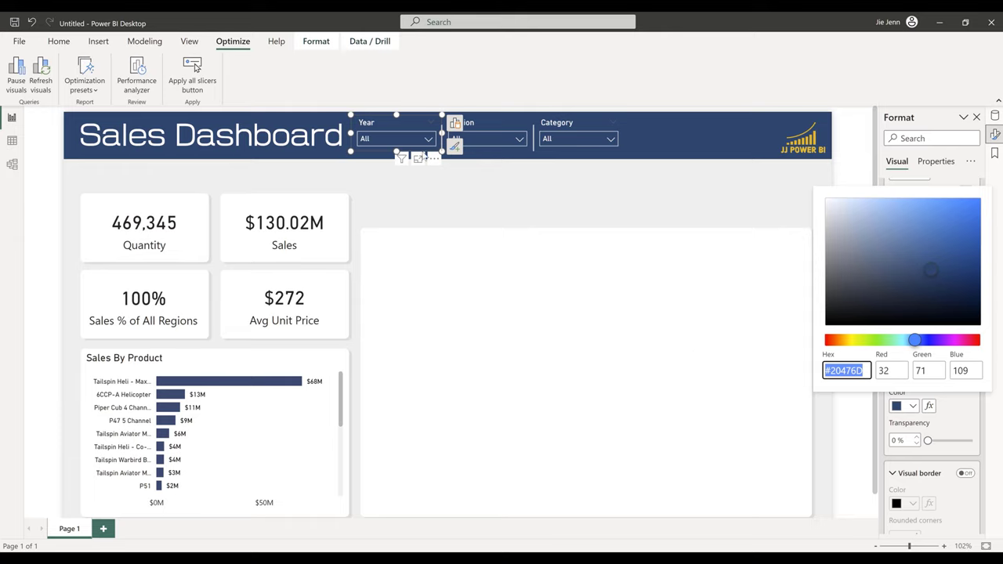
- Check how the Year slicer's dropdown list looks with the slicer background turned on
click(426, 141)
click(426, 140)
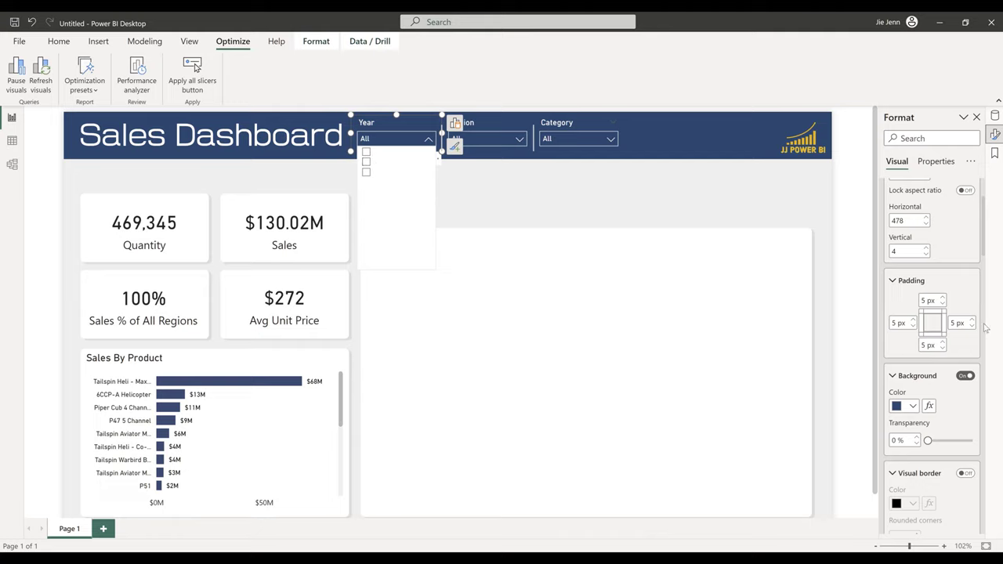
click(991, 268)
- Set the background of the Year slicer's values to the recently used dark blue #20476D and check its dropdown list
scroll(933, 361, down, 4)
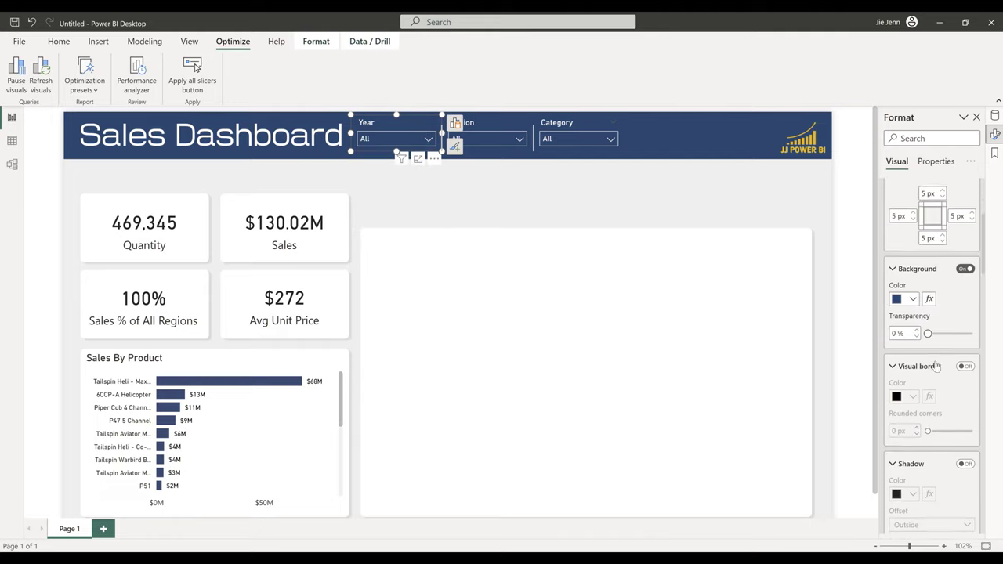
scroll(933, 367, down, 3)
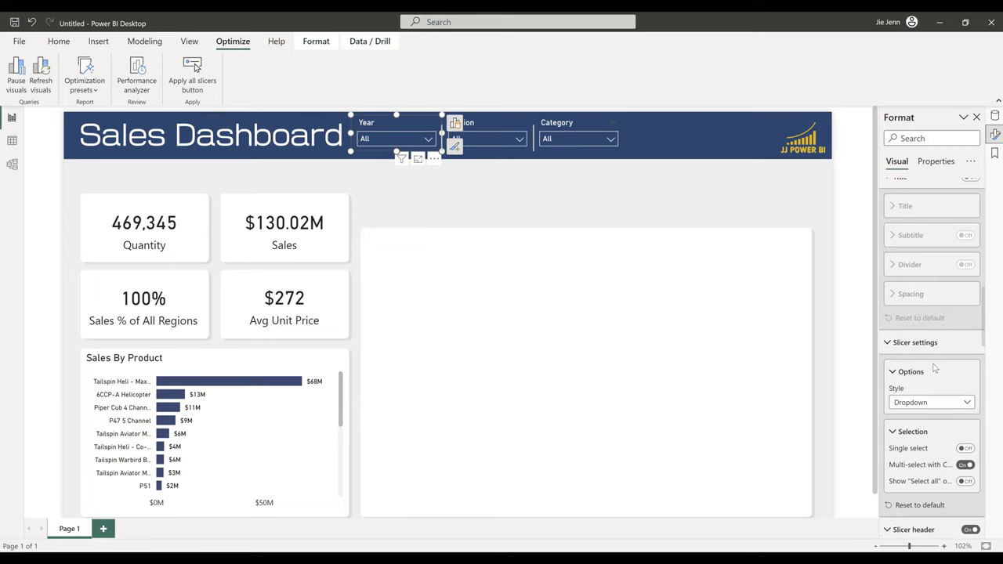
scroll(934, 367, down, 5)
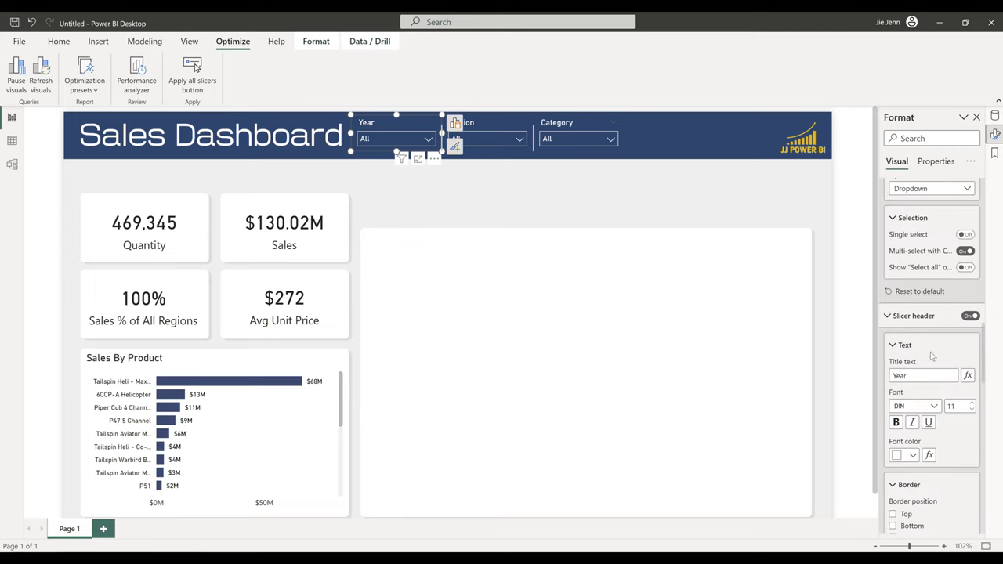
scroll(931, 357, down, 4)
scroll(931, 356, up, 3)
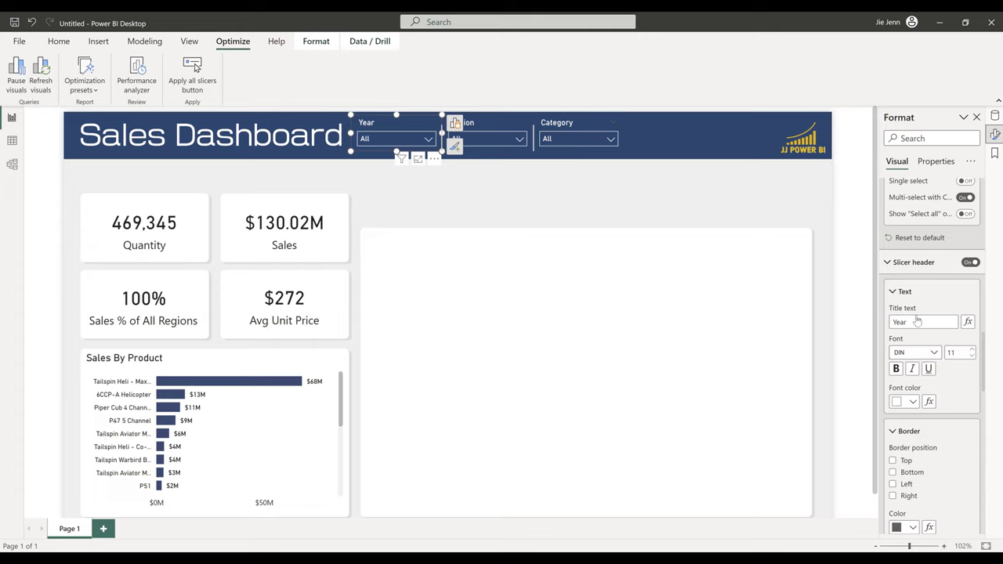
scroll(923, 369, down, 4)
scroll(928, 408, down, 8)
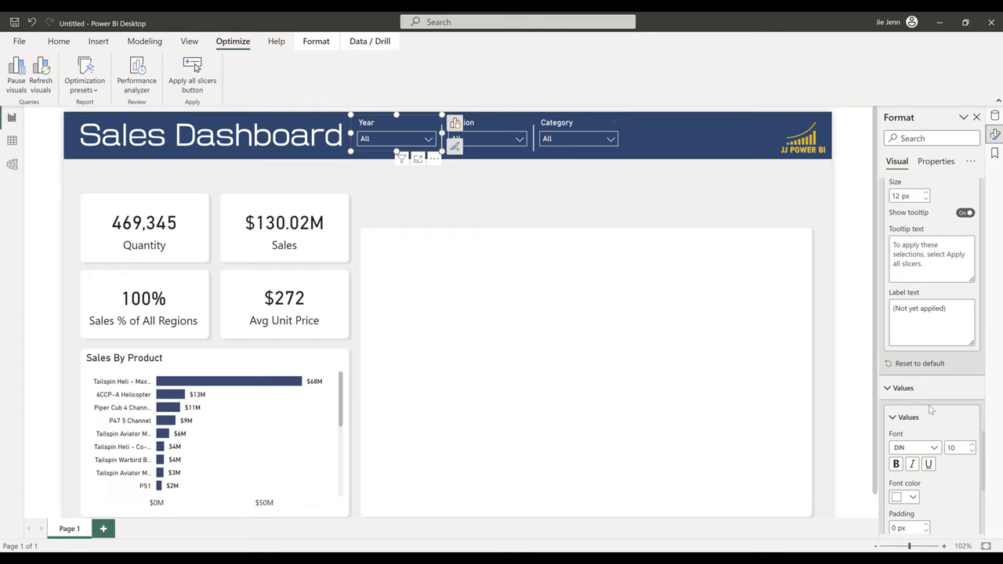
scroll(931, 409, down, 3)
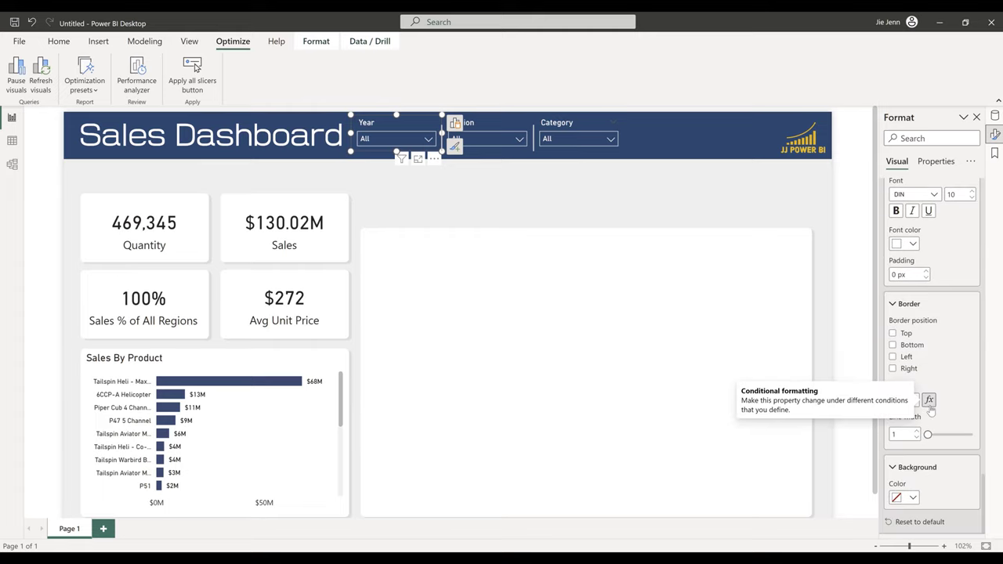
scroll(931, 409, up, 3)
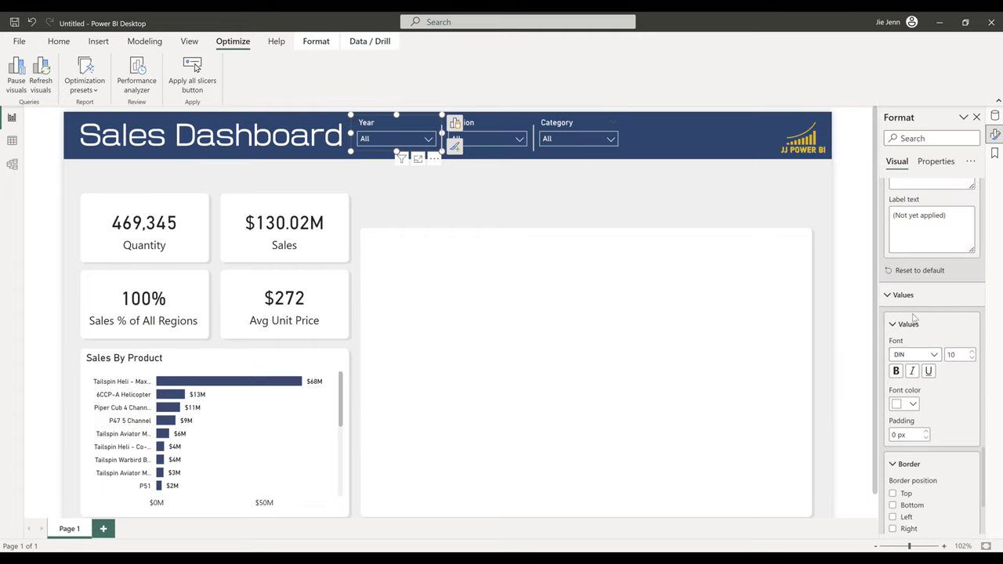
scroll(940, 376, down, 3)
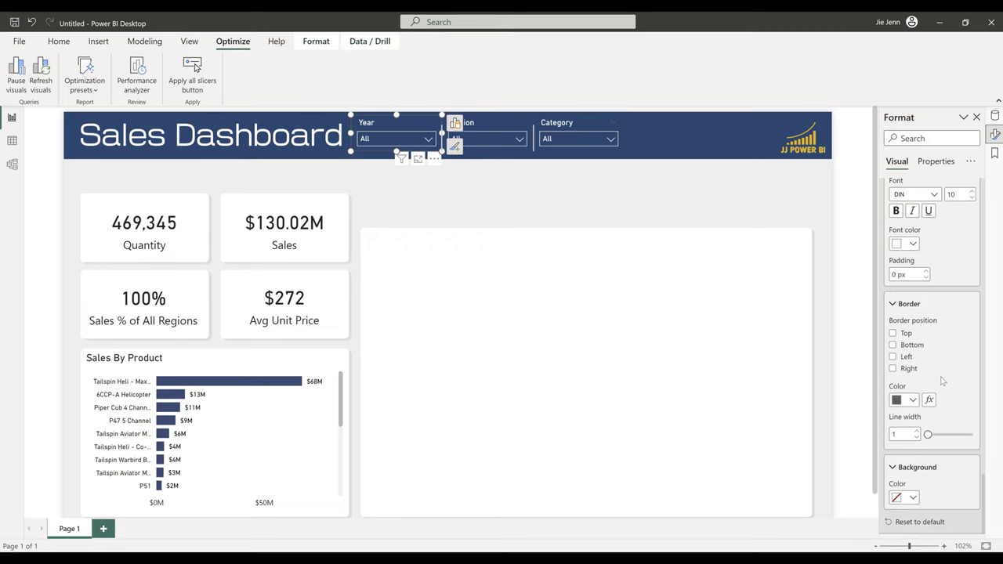
click(912, 498)
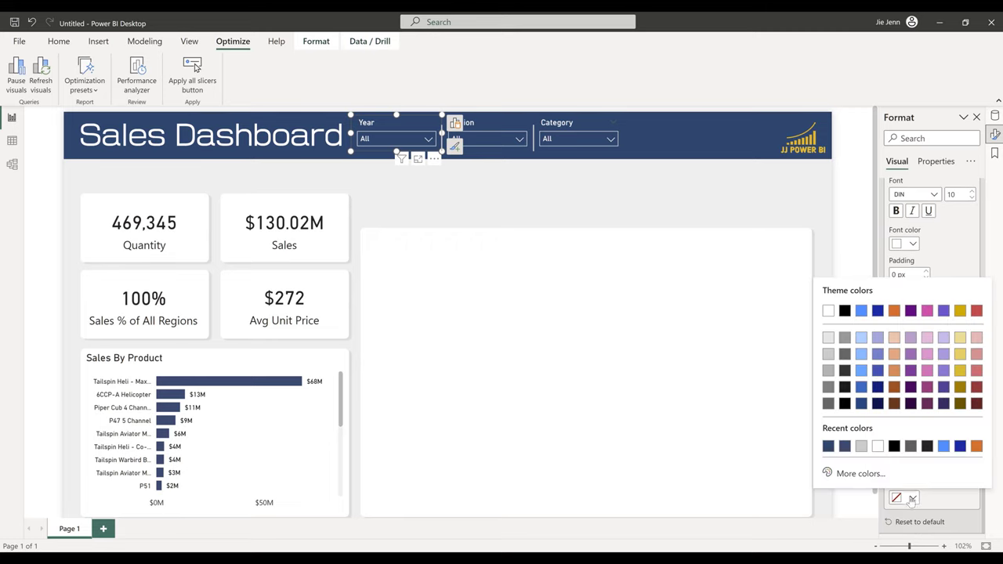
click(828, 446)
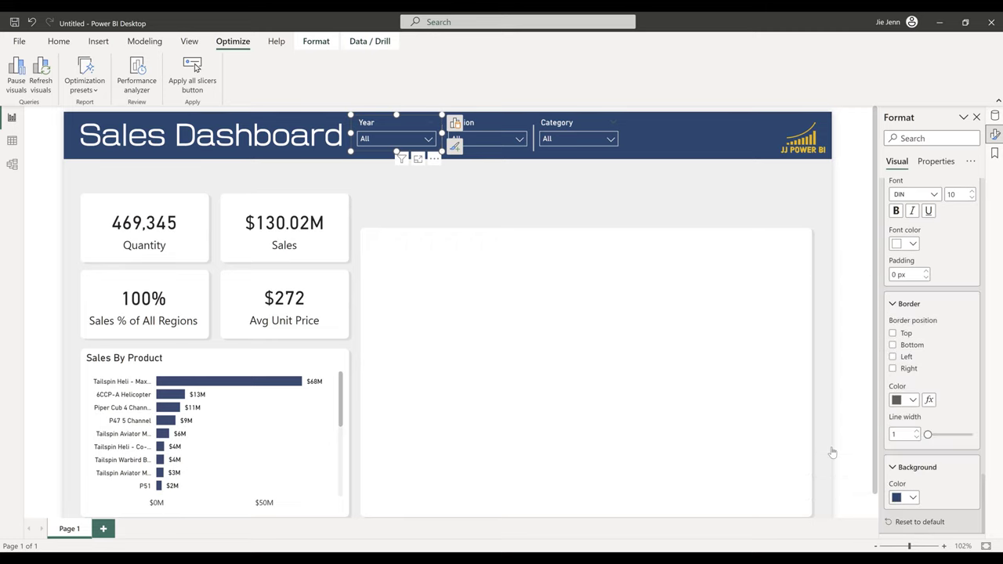
click(430, 139)
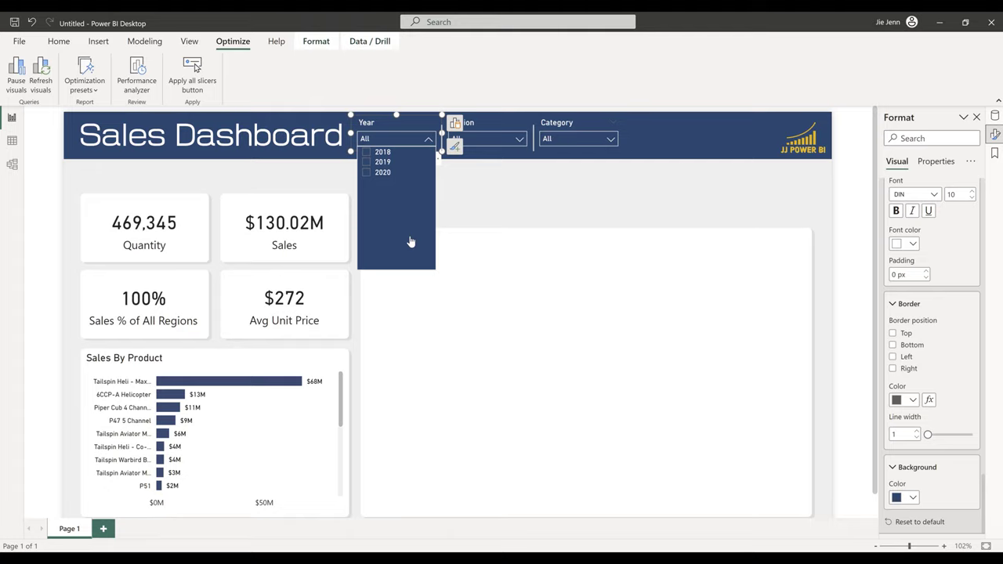
- Apply the recently used dark blue #20476D as the values background of both the Region and Category slicers
click(485, 126)
ctrl+click(579, 122)
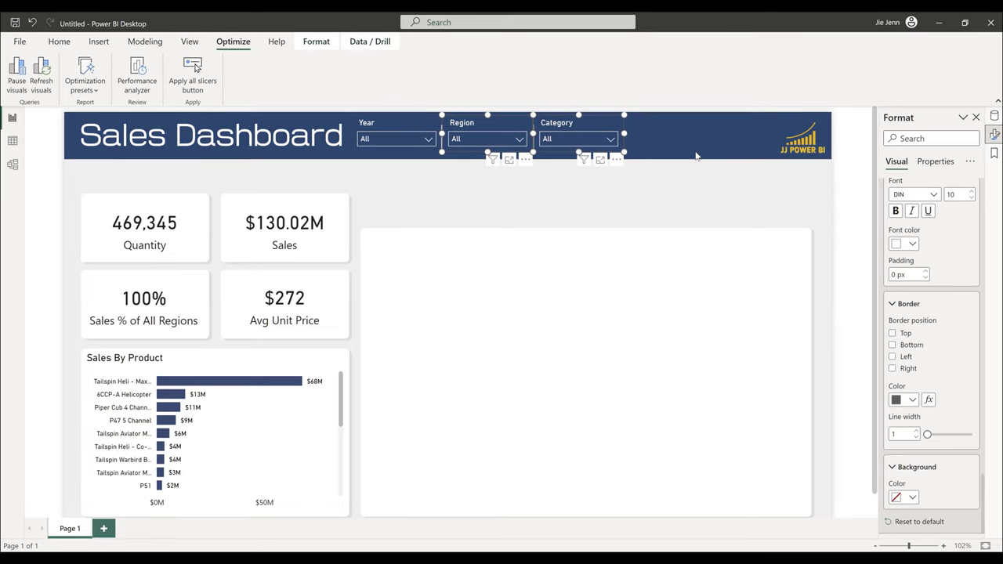
scroll(952, 286, up, 3)
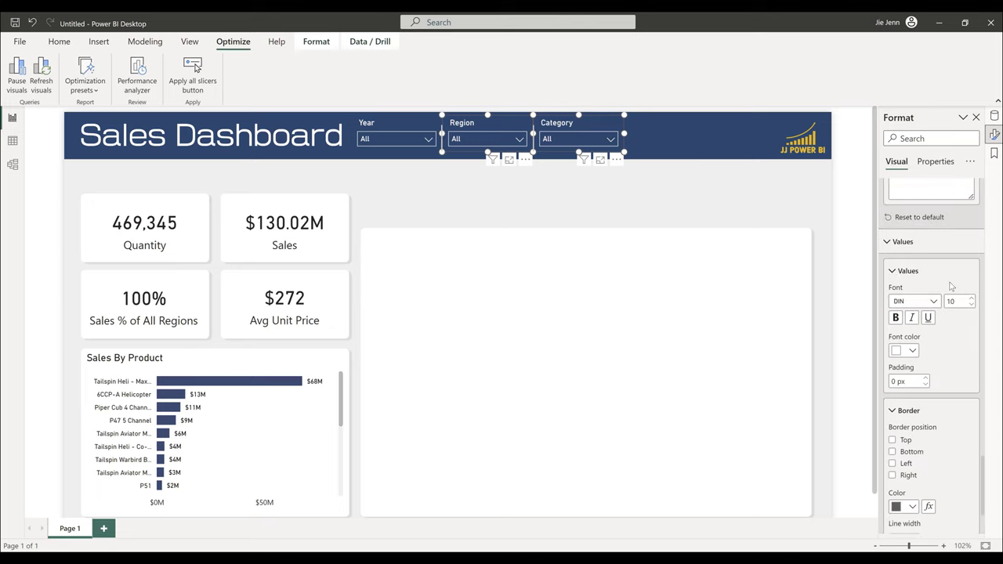
scroll(951, 286, down, 3)
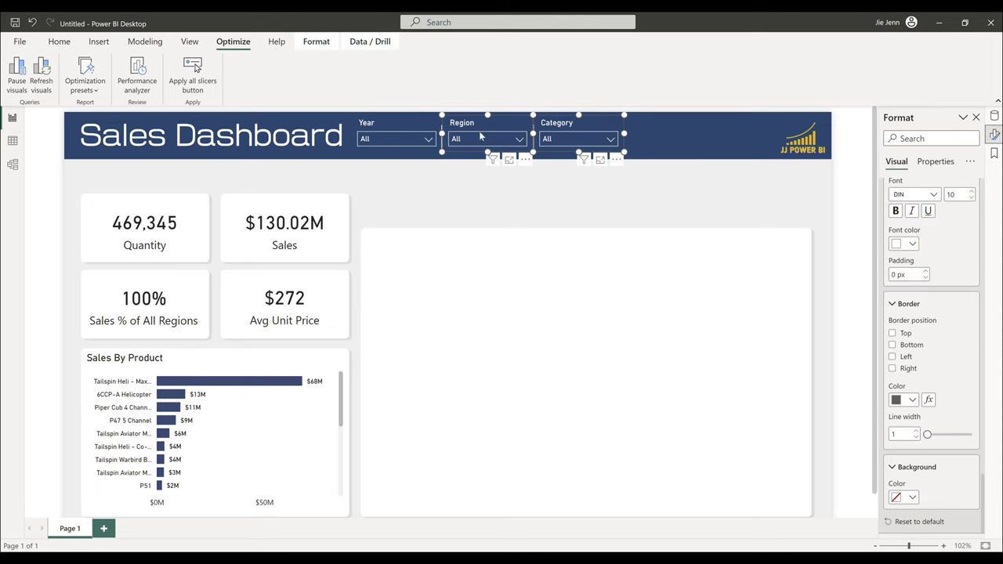
click(909, 498)
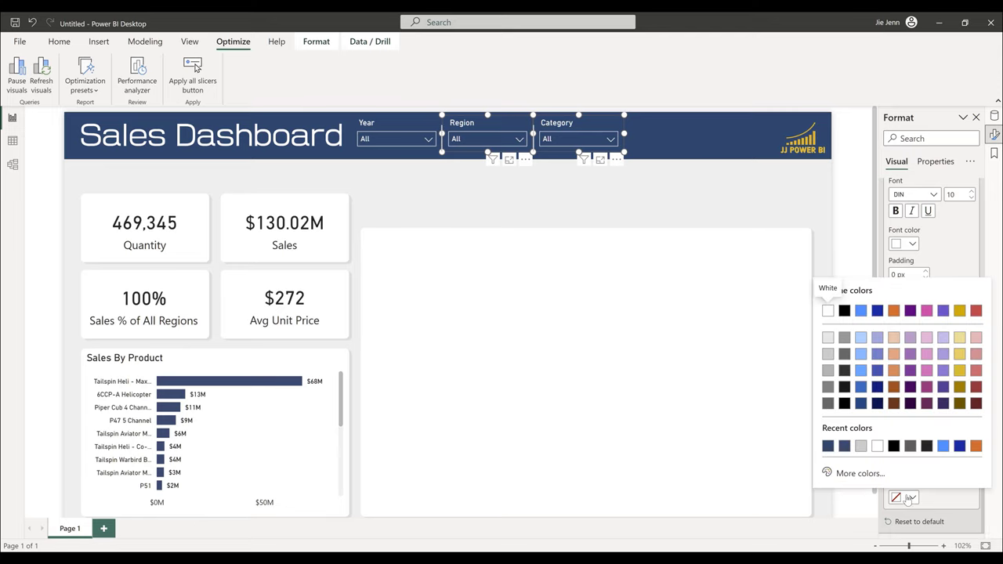
click(828, 446)
- Set the slicer header background of the Region and Category slicers to the same dark blue #20476D and deselect them
scroll(940, 392, down, 5)
scroll(956, 384, up, 3)
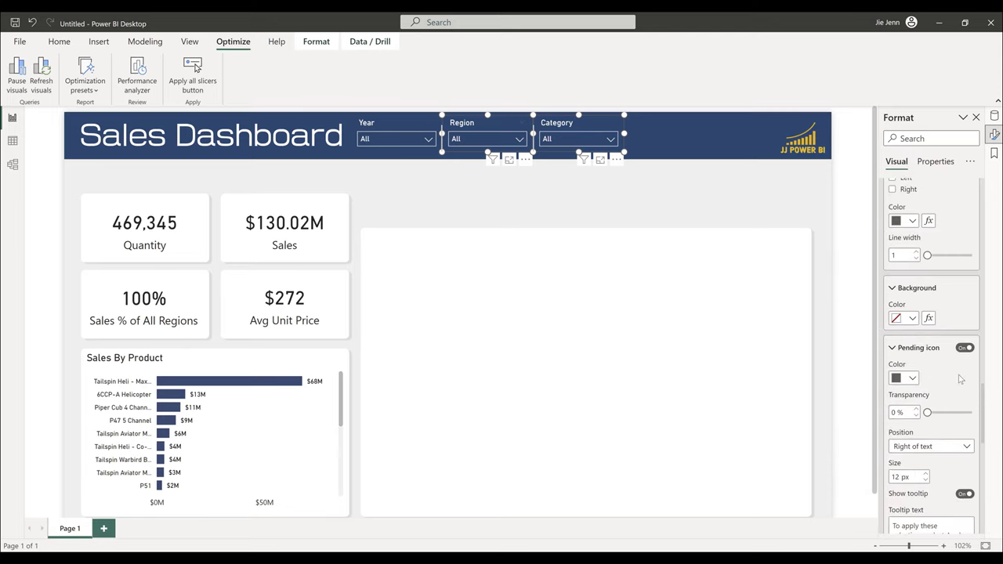
click(910, 319)
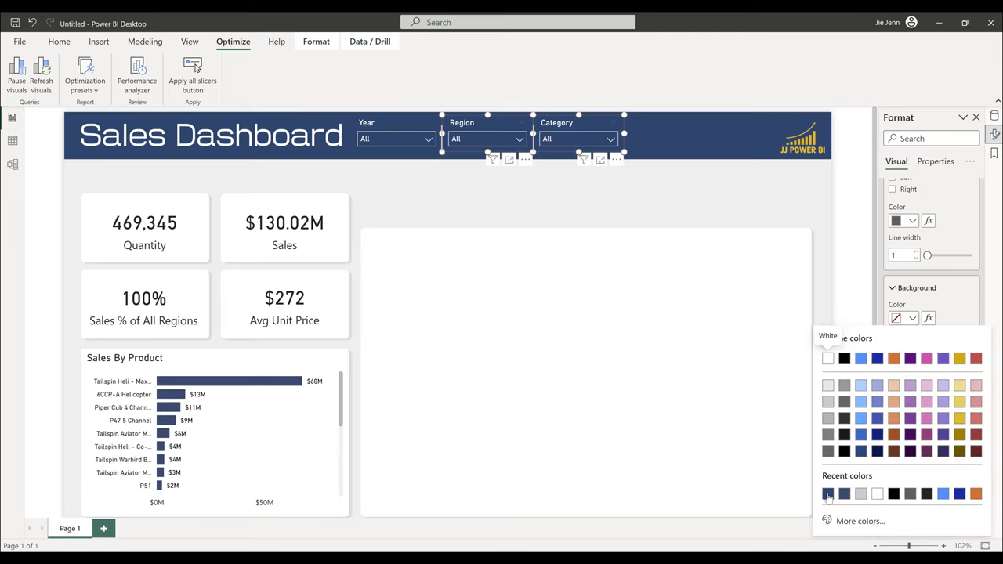
click(828, 495)
click(667, 230)
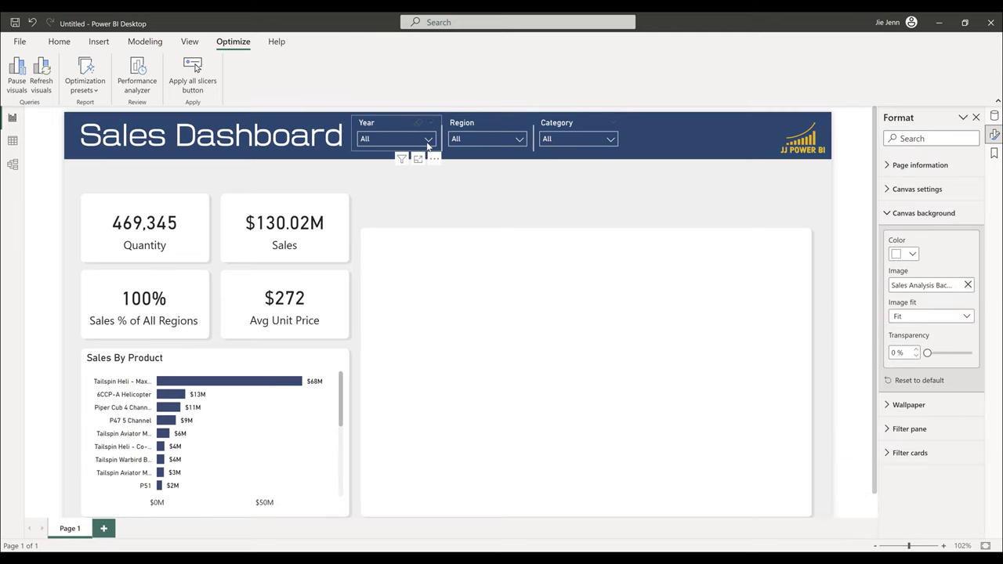
- Filter the report to the year 2019 and the Northeast and Midwest regions using the slicers
click(427, 141)
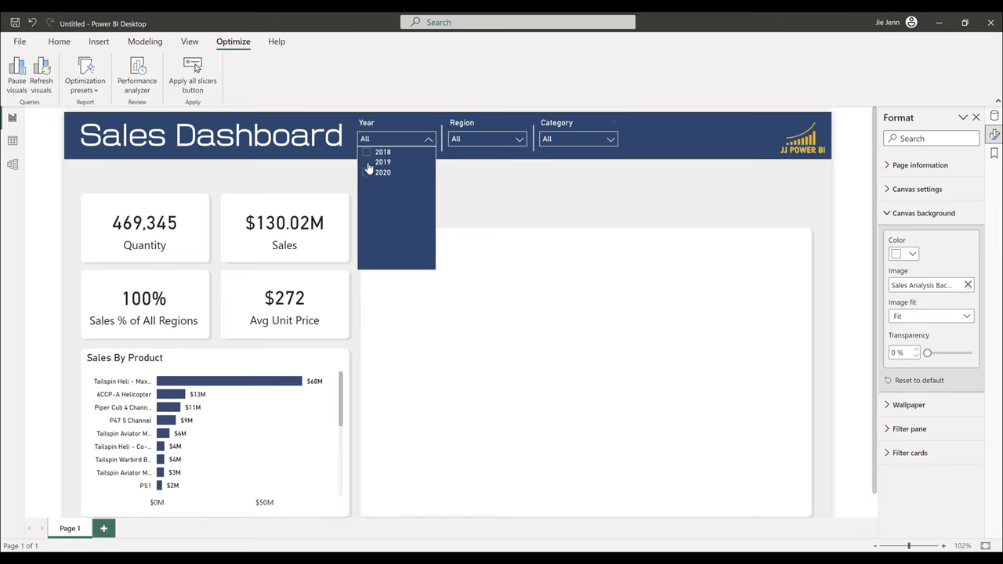
click(367, 164)
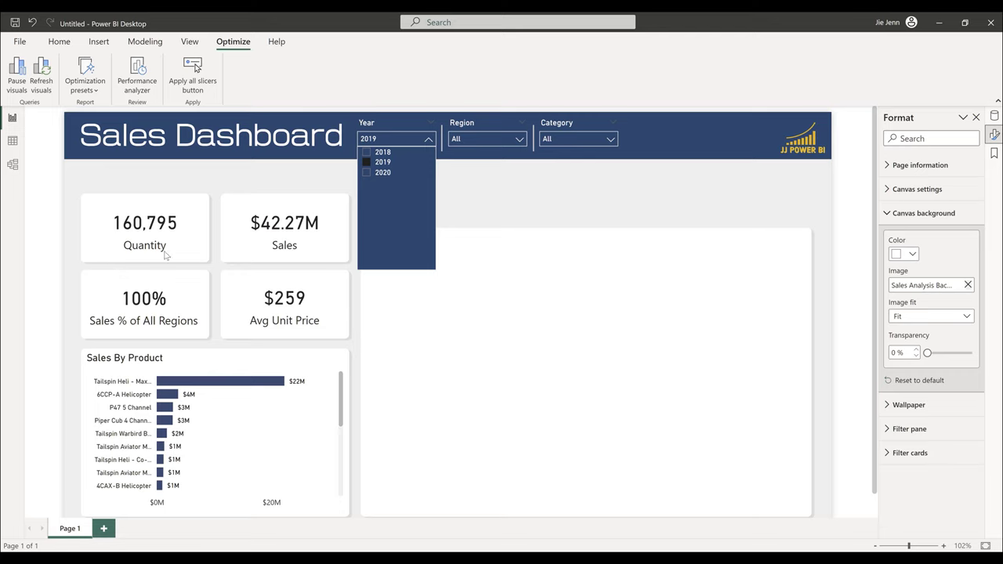
click(489, 140)
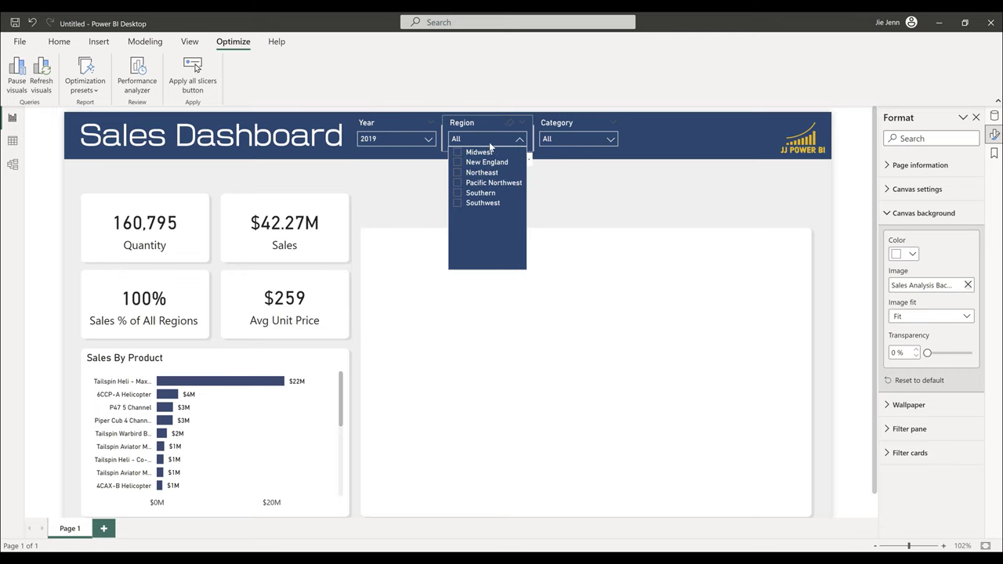
click(457, 172)
click(458, 152)
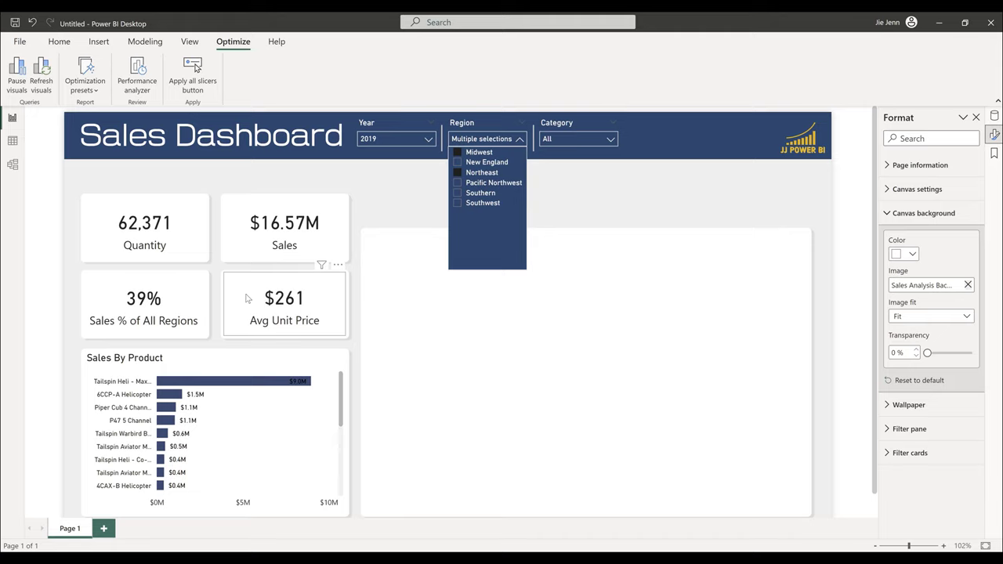
- Filter the report to the Fixed pitch category with the Category slicer
click(602, 139)
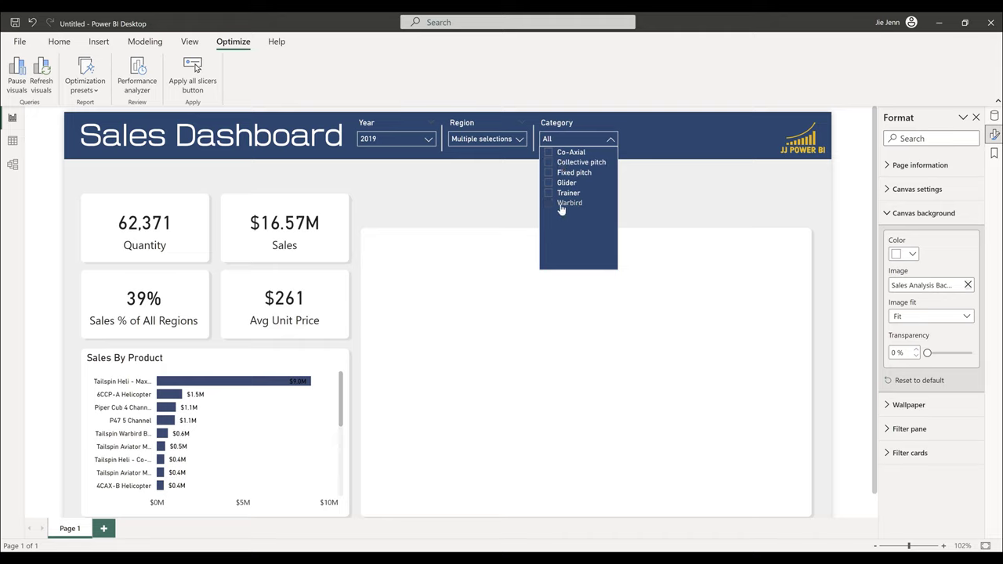
click(548, 187)
click(549, 172)
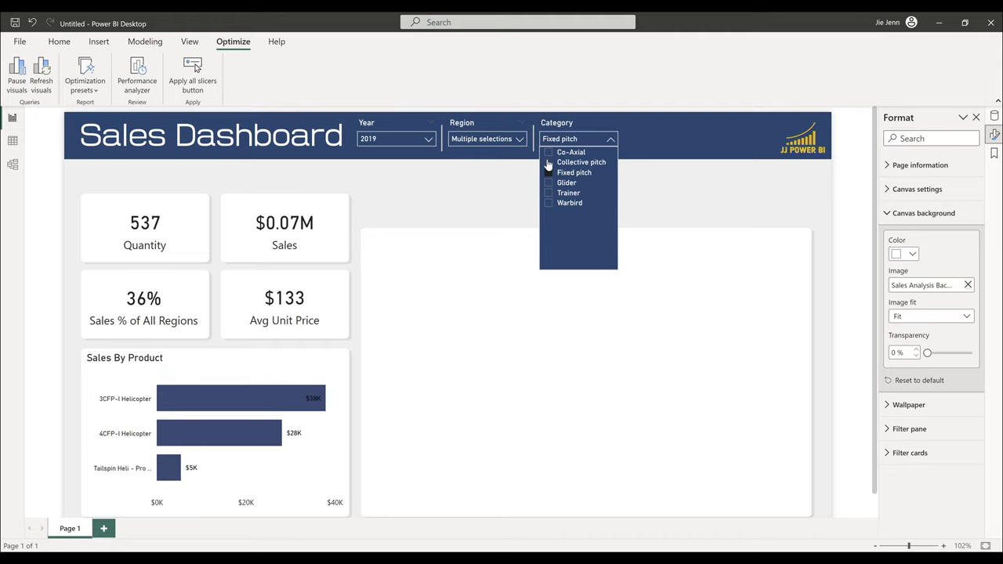
- Clear the Category and Region slicer selections and deselect the slicers on the canvas
click(601, 126)
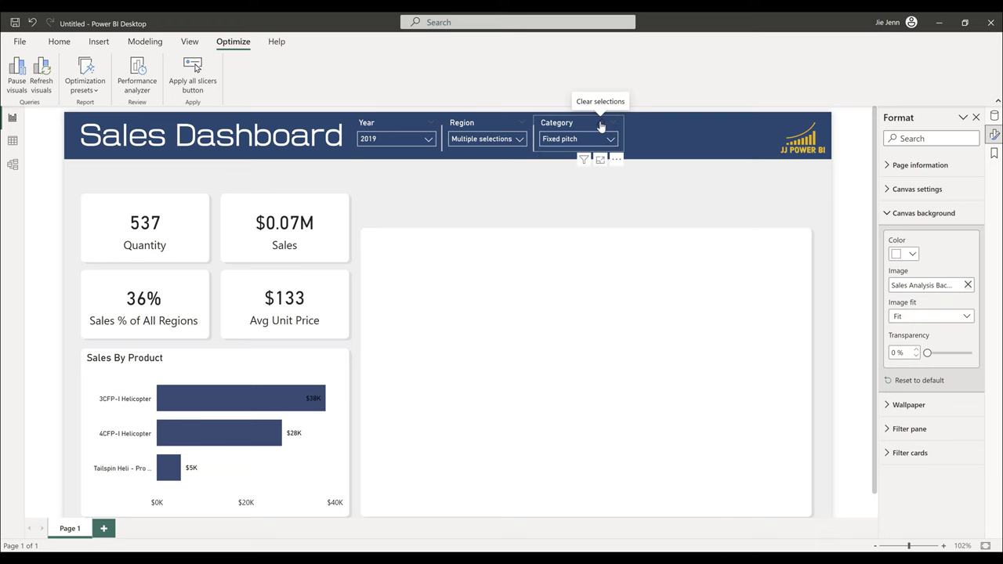
click(510, 125)
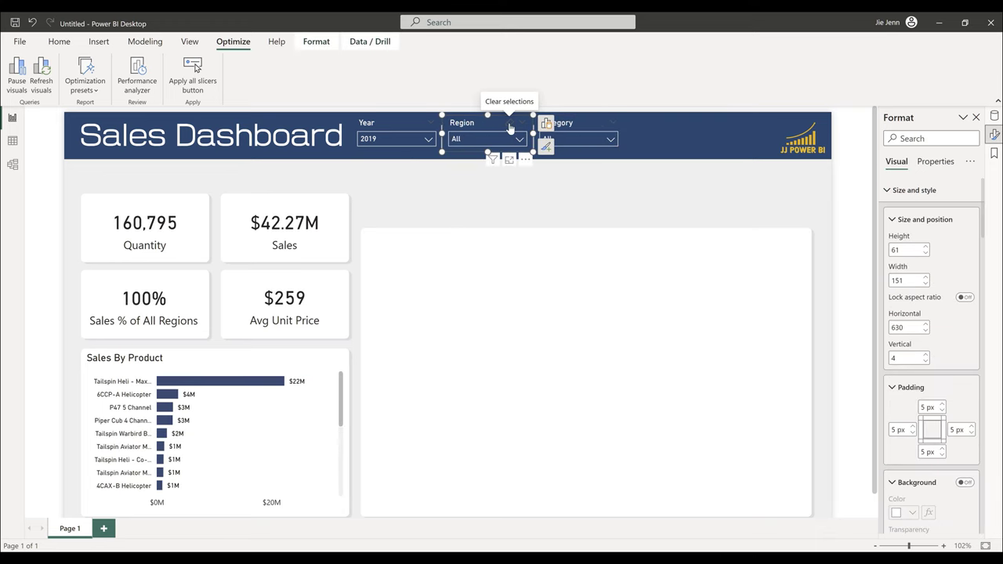
click(565, 203)
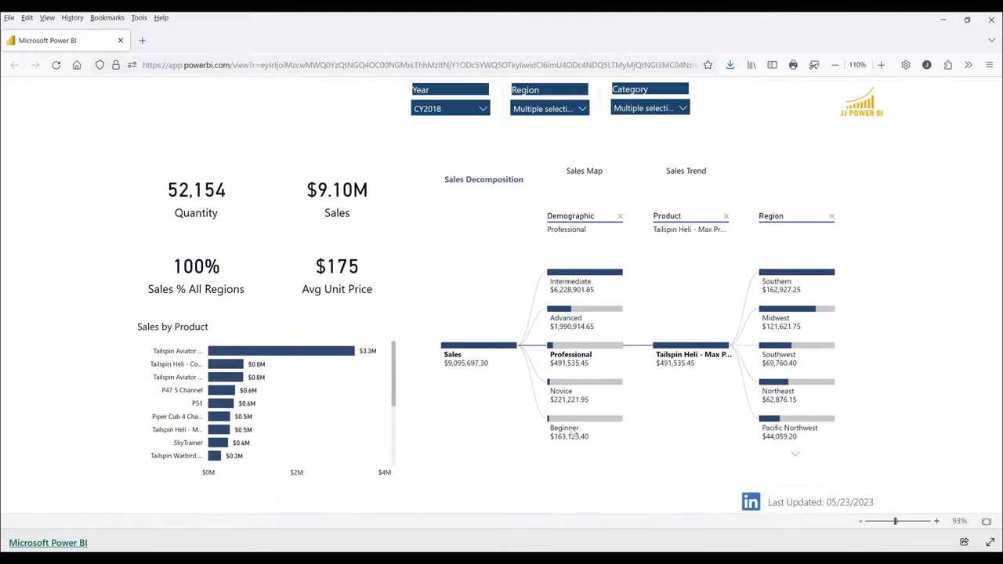
- Switch to the published Sales Analysis report in the browser, examine its Sales Map, Sales Trend and Sales Decomposition views, and return to Power BI Desktop
mouse_move(558, 392)
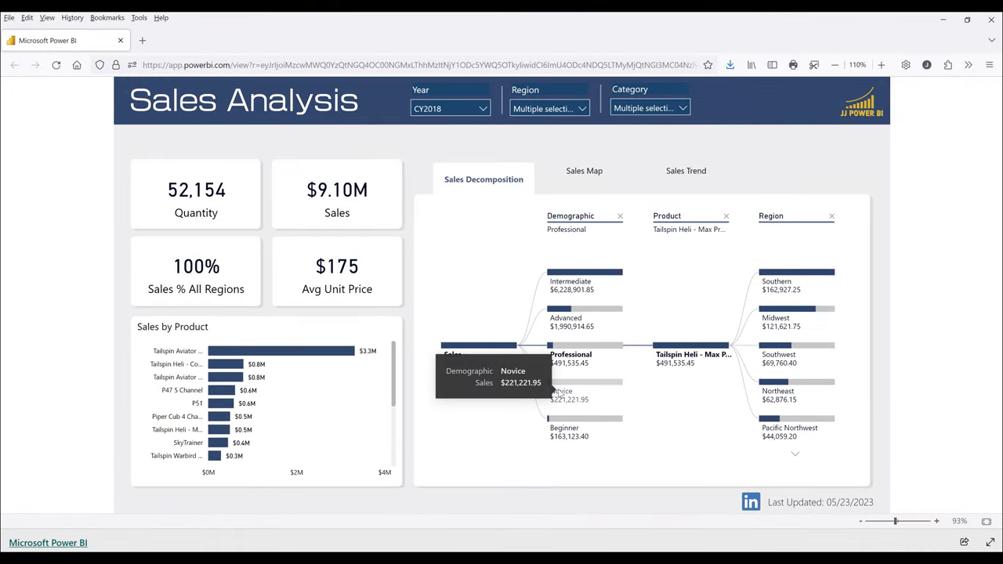
click(578, 181)
click(673, 182)
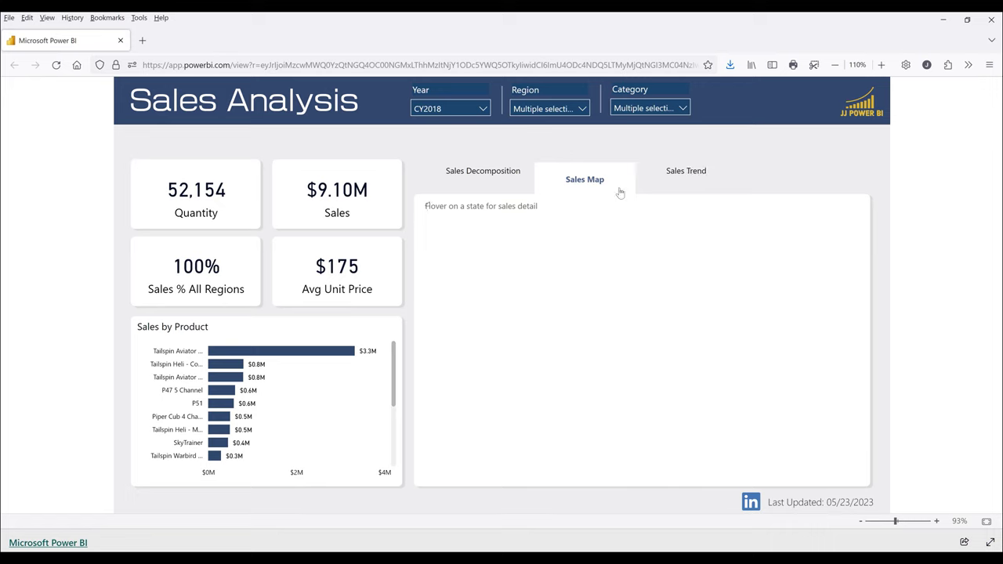
click(486, 185)
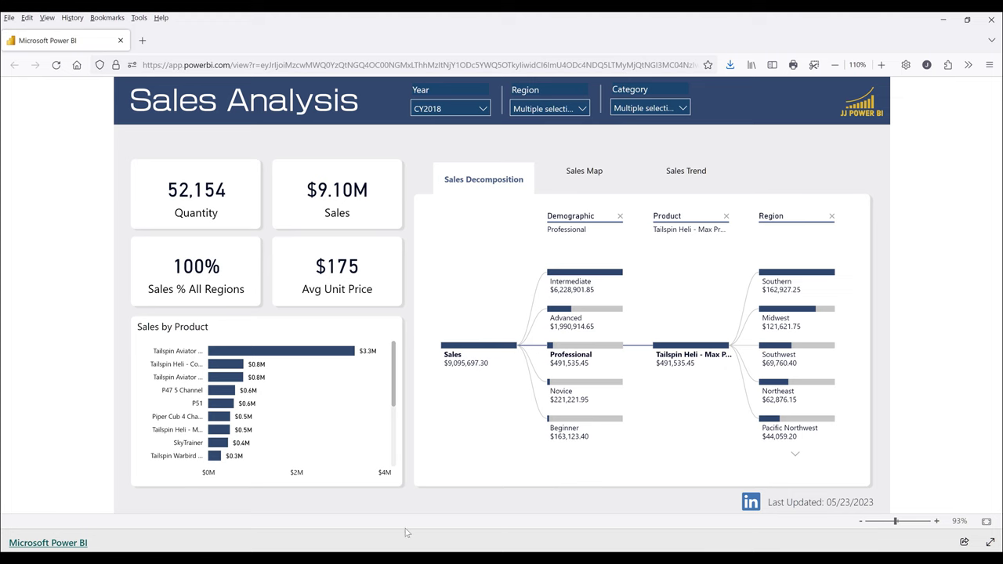
key(alt+Tab)
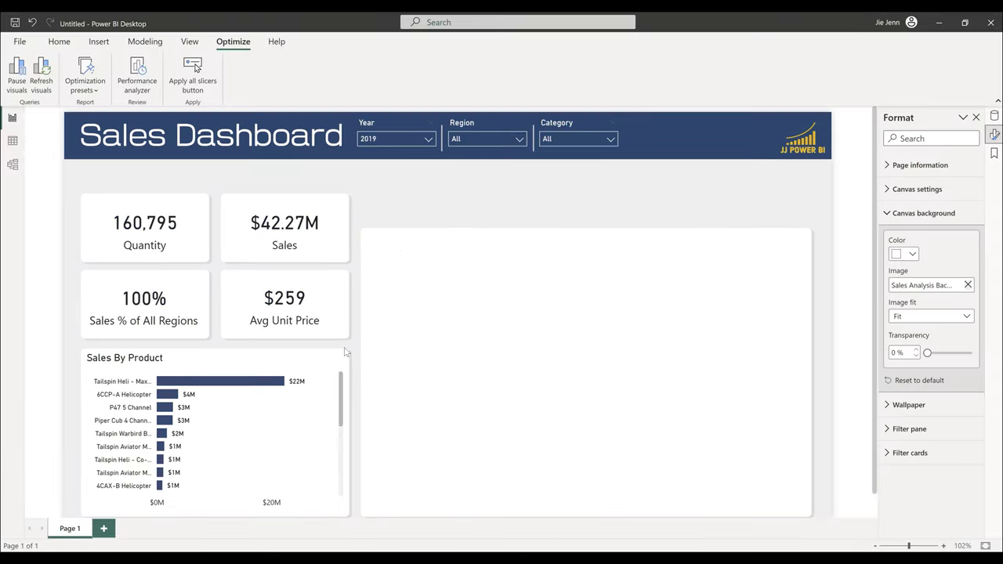
- Save the report as a Power BI file named Sales Dashboard v1
key(ctrl+s)
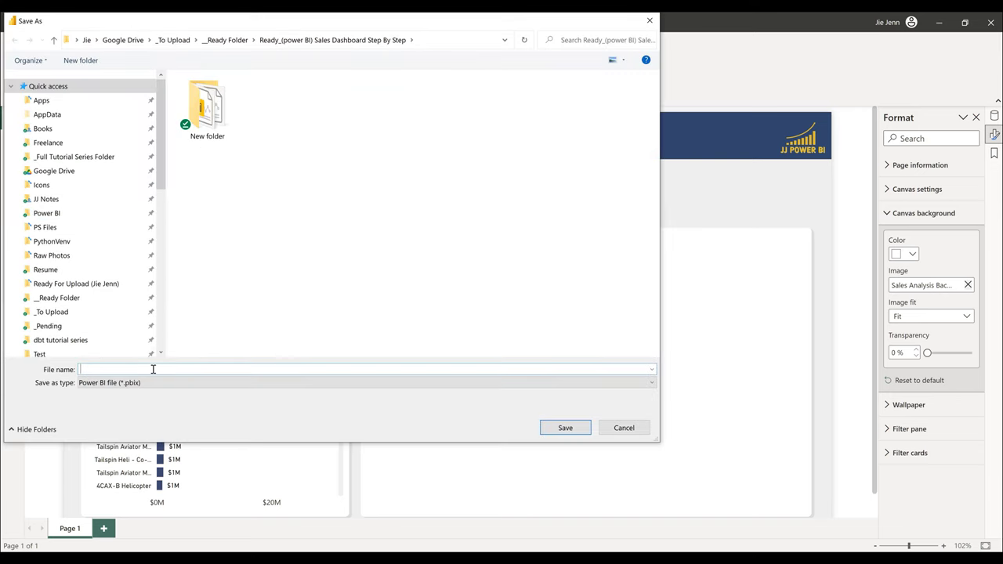
text(Sales D)
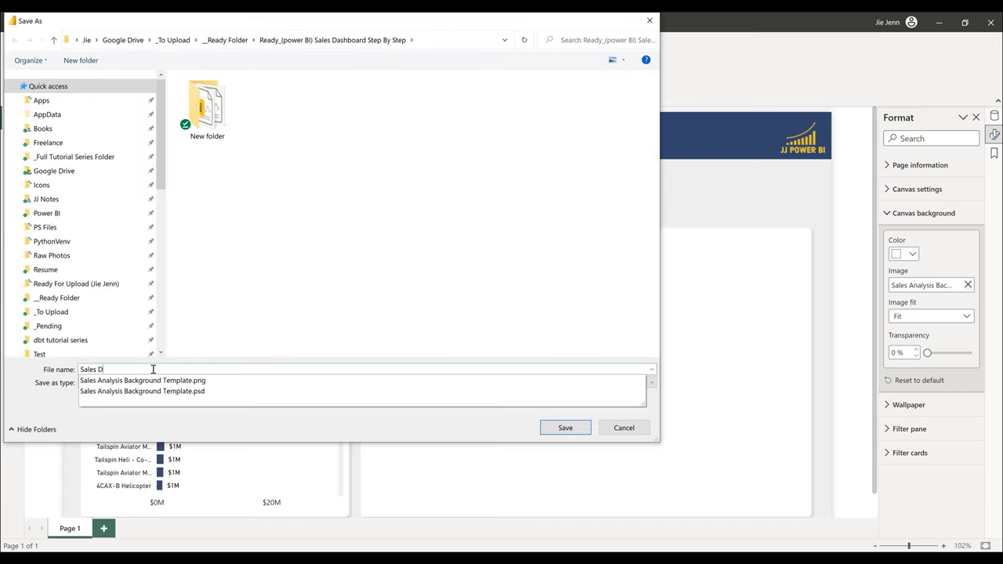
text(ashboard v1)
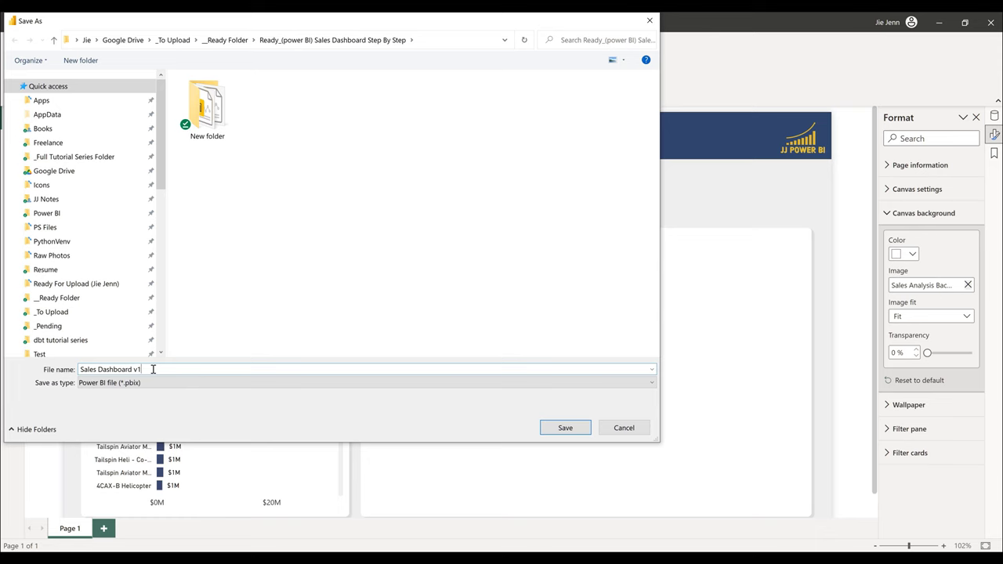
key(Return)
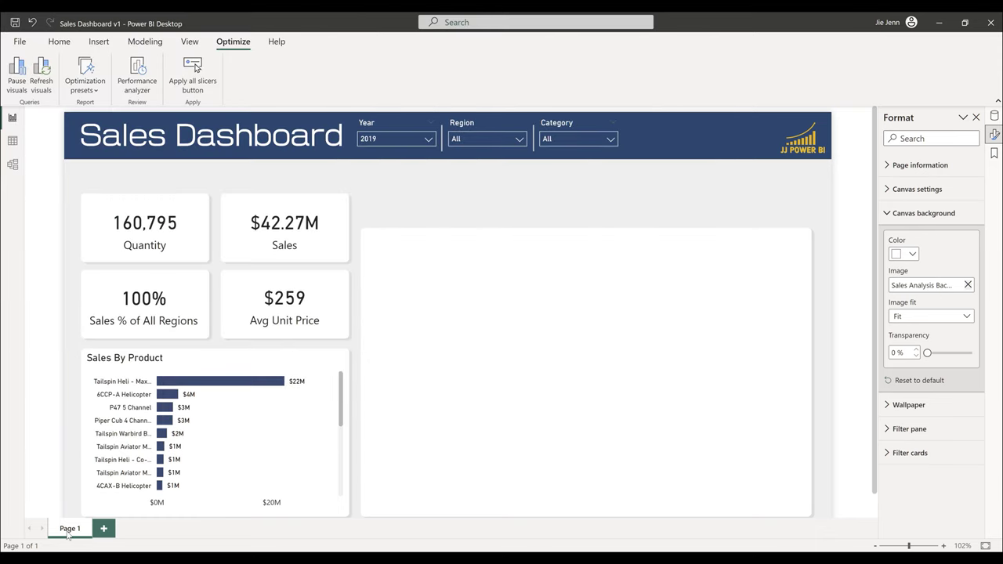
- Rename the report page Page 1 as Sales Report
double_click(67, 530)
text(Sales Report)
key(Return)
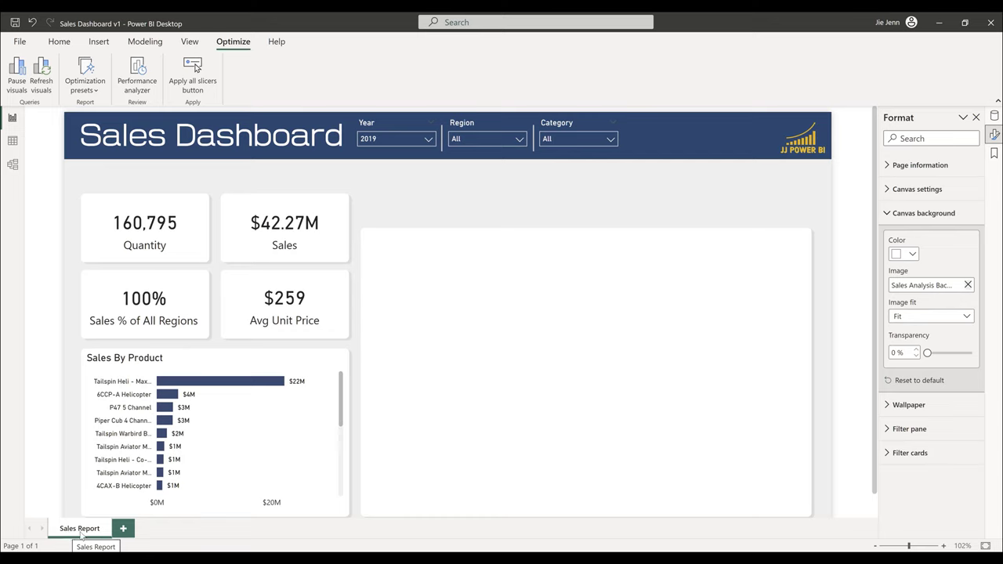
- Add a new report page named Tooltip and hide it
click(123, 530)
double_click(130, 529)
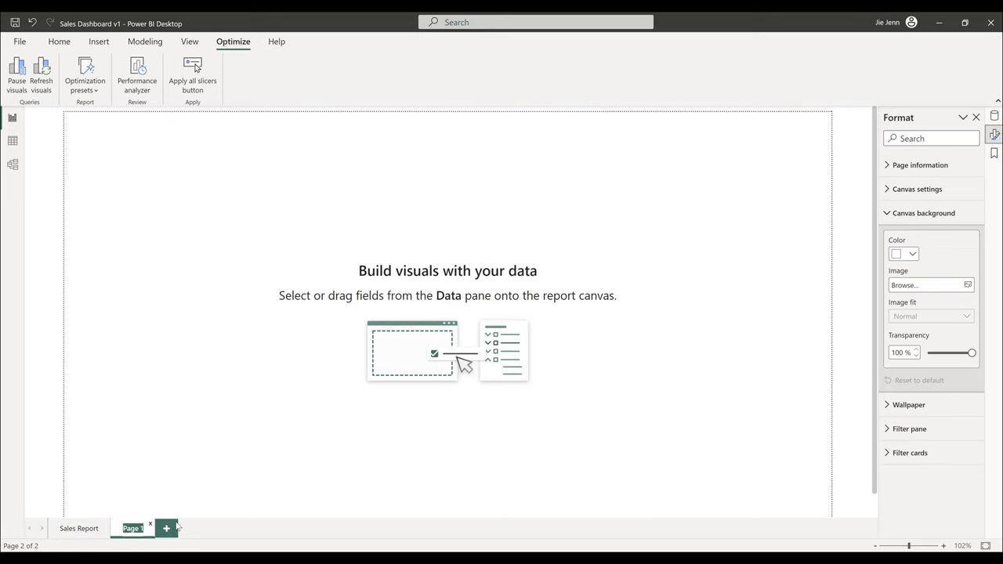
text(Tooltip)
key(Return)
right_click(132, 530)
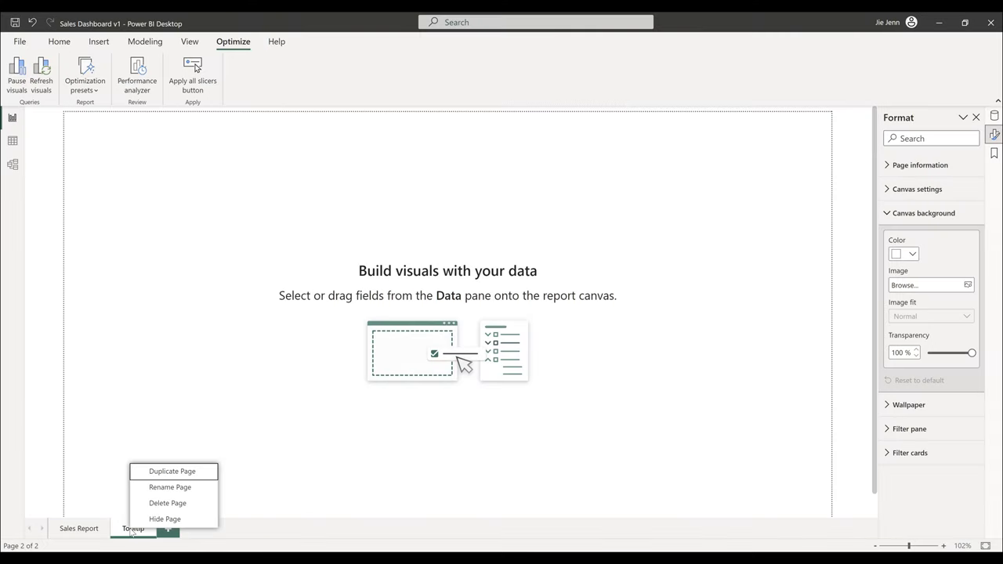
click(179, 519)
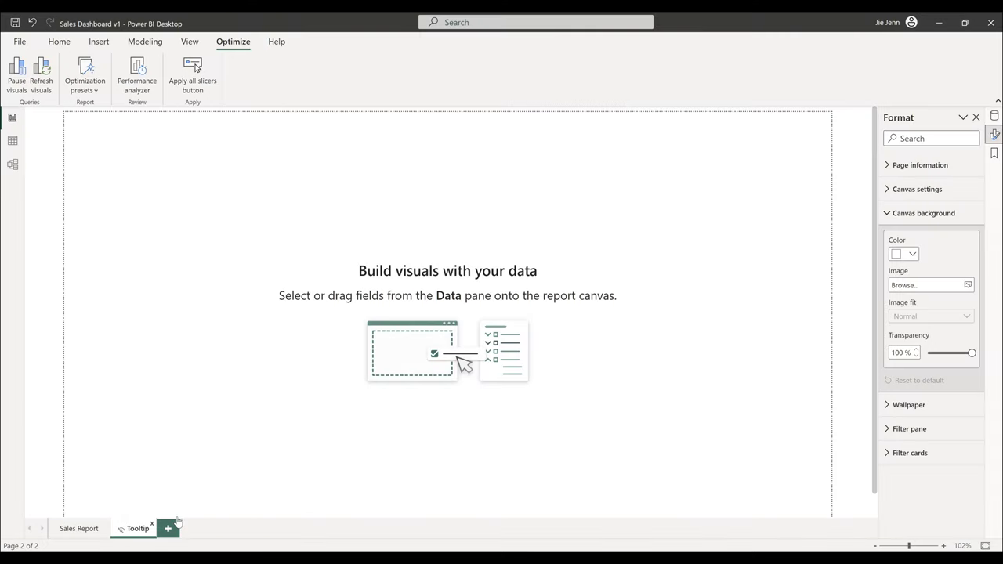
- Return to the Sales Report page, close the Format pane, and show the Selection and Bookmarks panes side by side
click(82, 529)
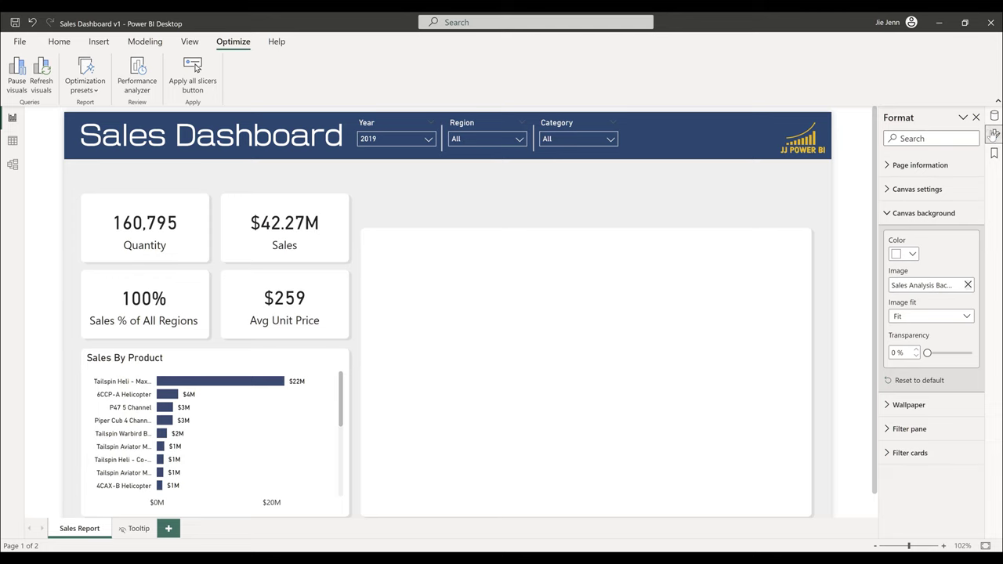
click(993, 135)
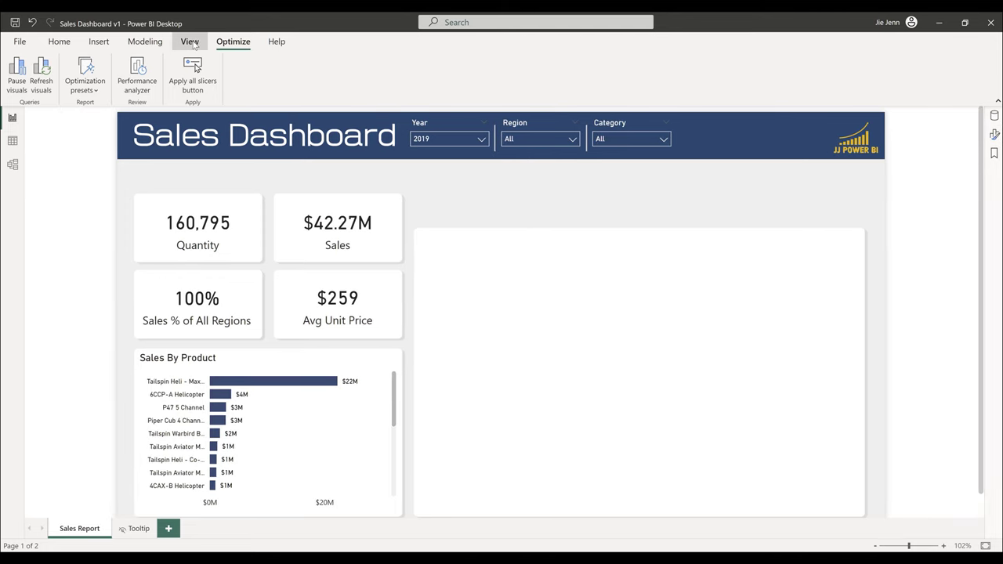
click(190, 42)
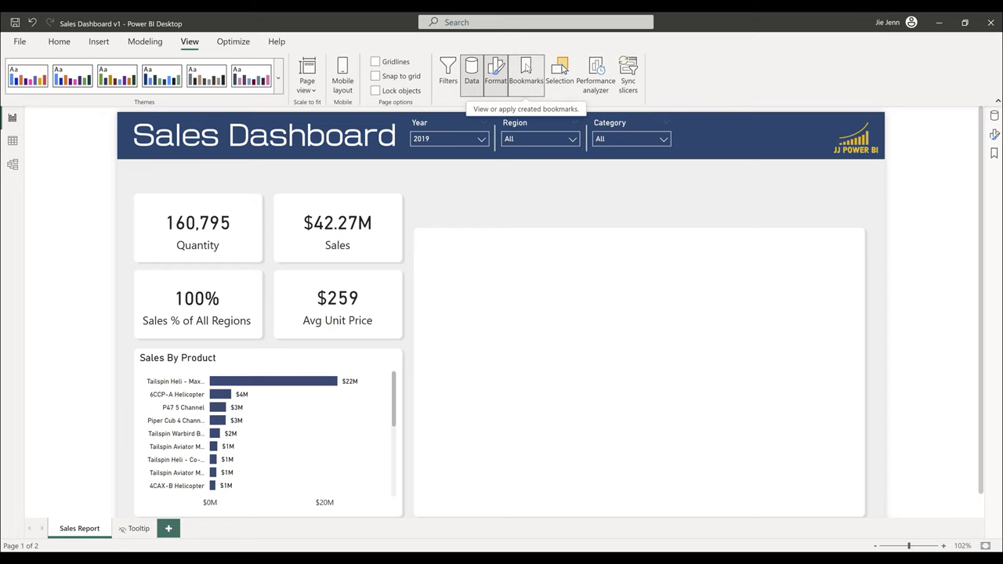
click(559, 71)
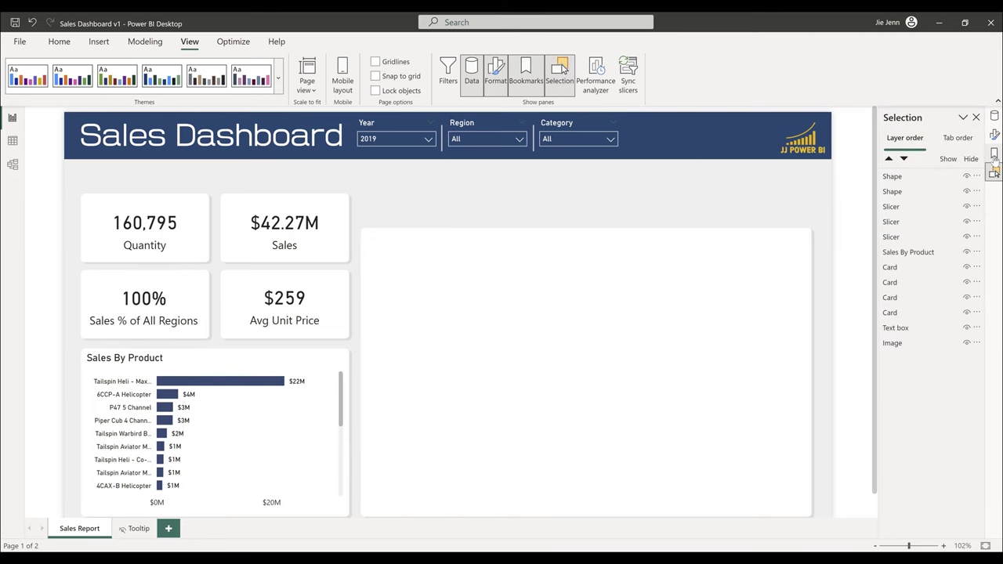
right_click(994, 157)
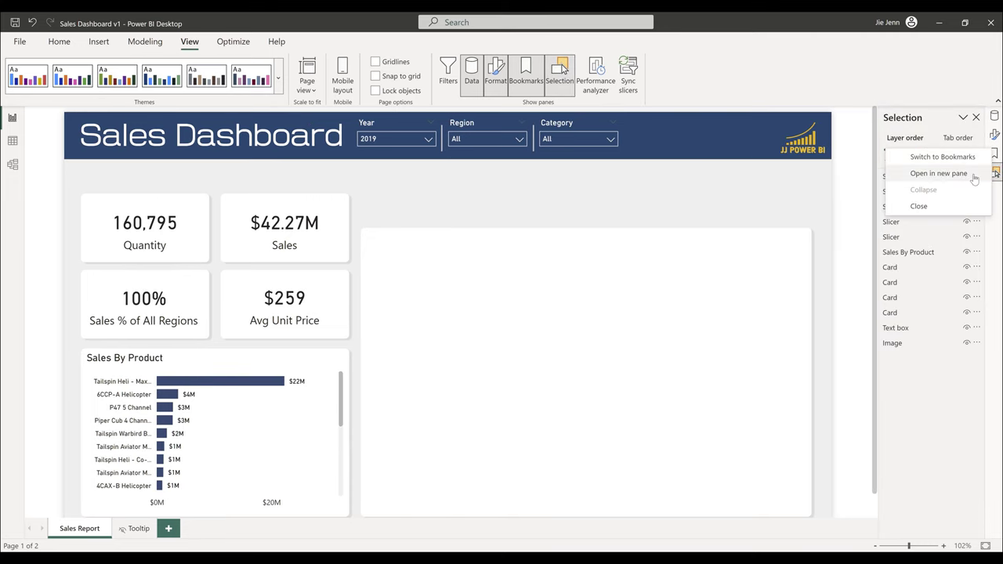
click(973, 174)
drag(771, 216, 747, 218)
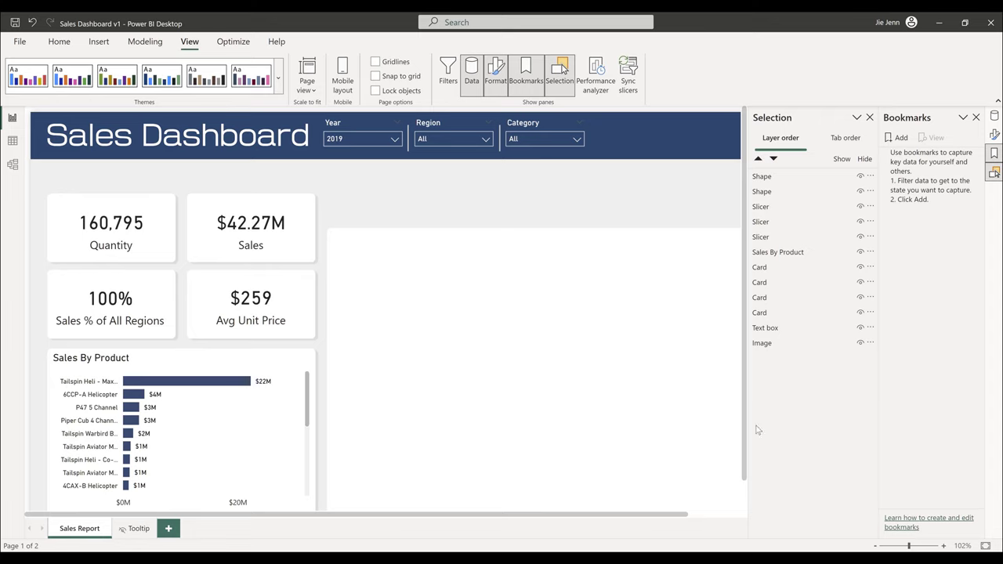
- Rename the layer of the Last Updated text box as "Label: Last updated"
scroll(674, 414, down, 1)
scroll(670, 501, right, 2)
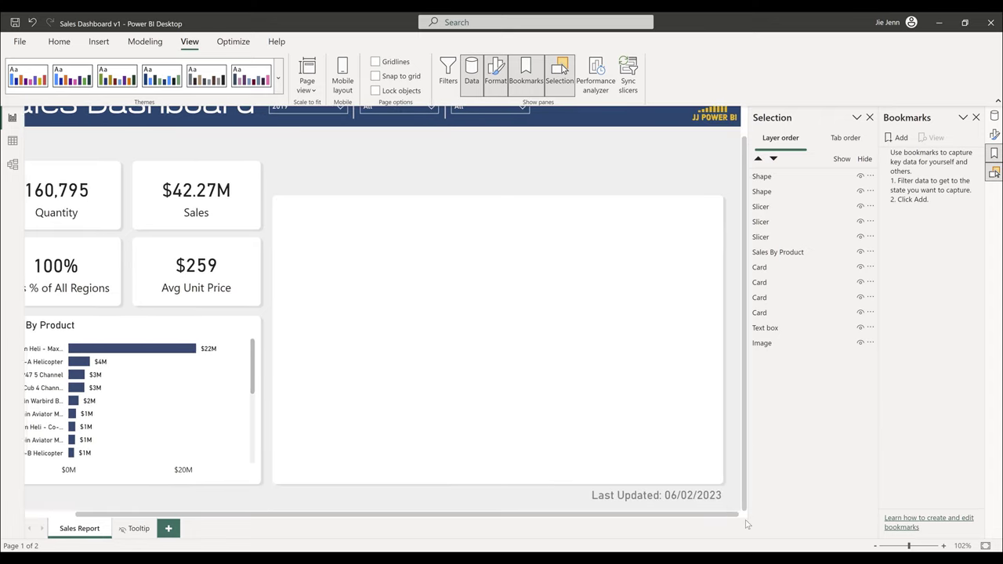
click(606, 501)
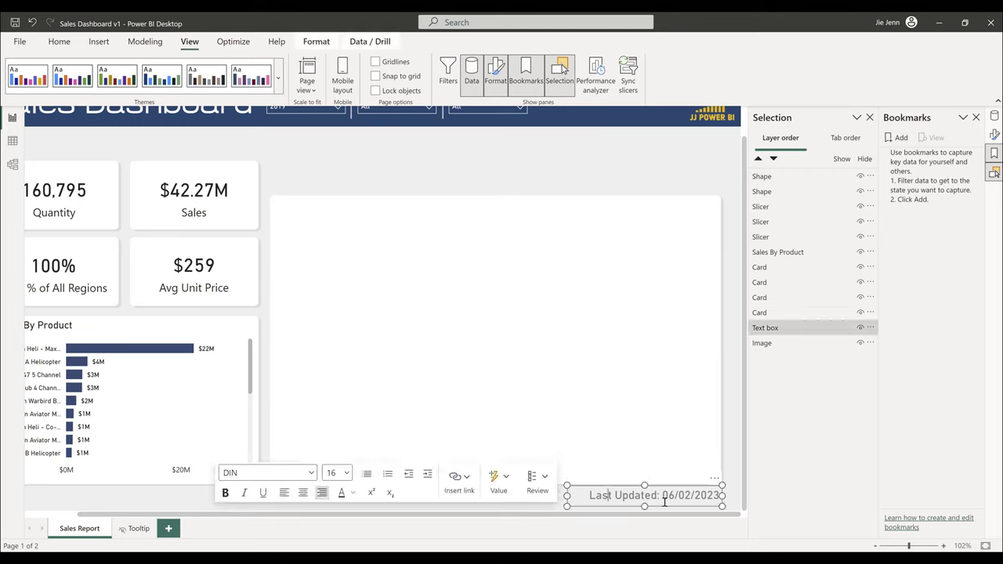
click(804, 332)
double_click(862, 330)
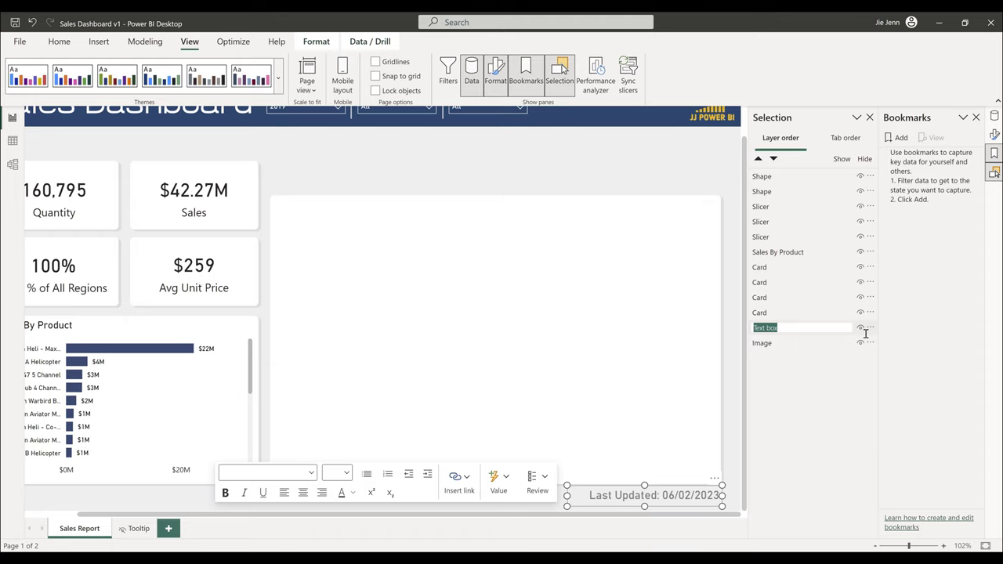
key(BackSpace)
text(Label: Last updated)
key(Return)
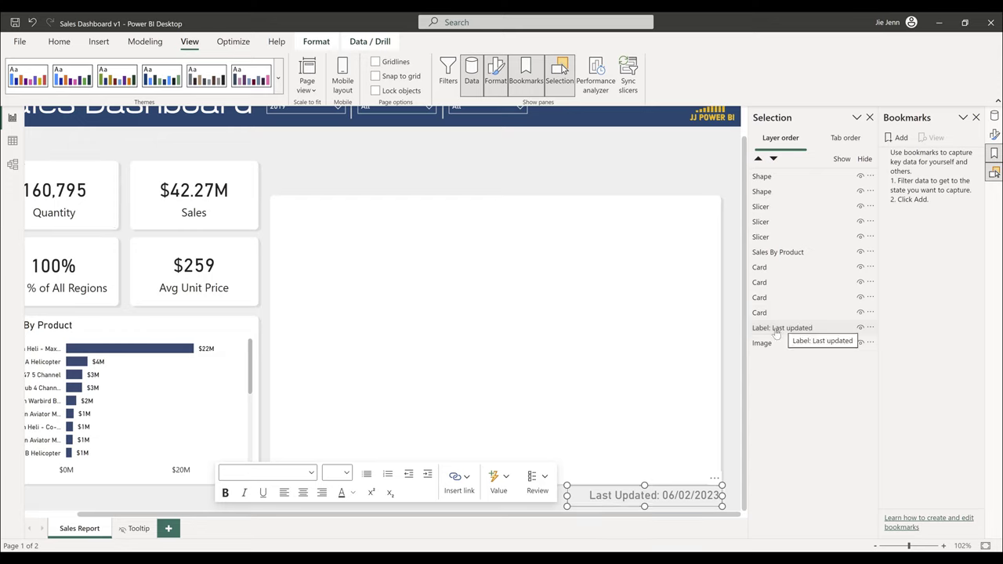
- Move the Label: Last updated layer below Image in the layer order, and hide and show the image once
drag(767, 332, 785, 348)
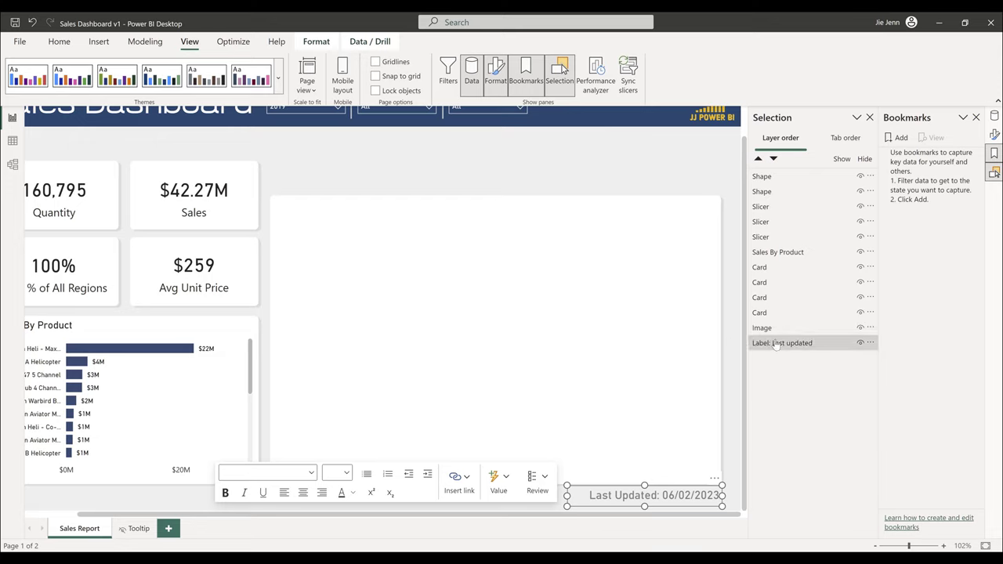
click(860, 329)
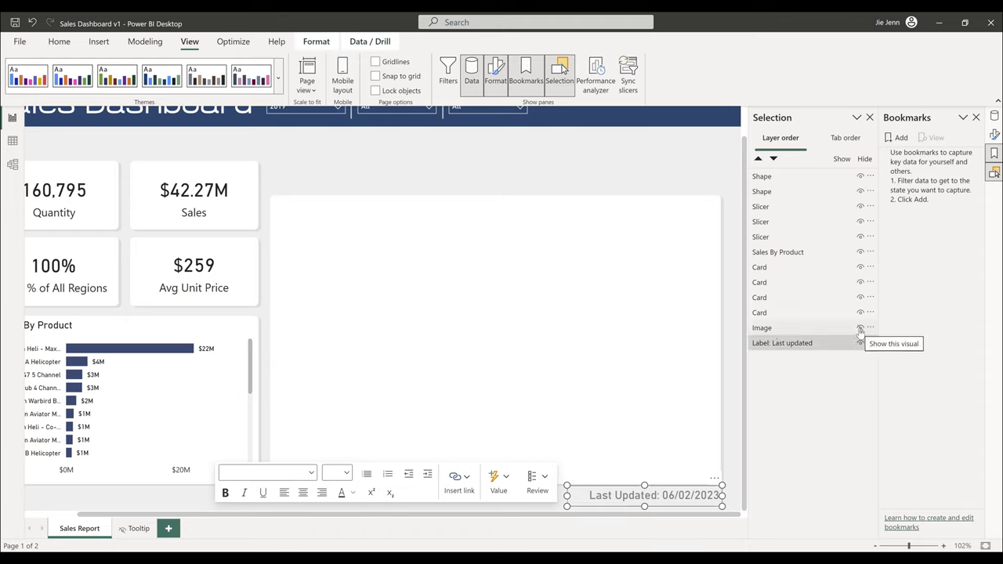
click(860, 329)
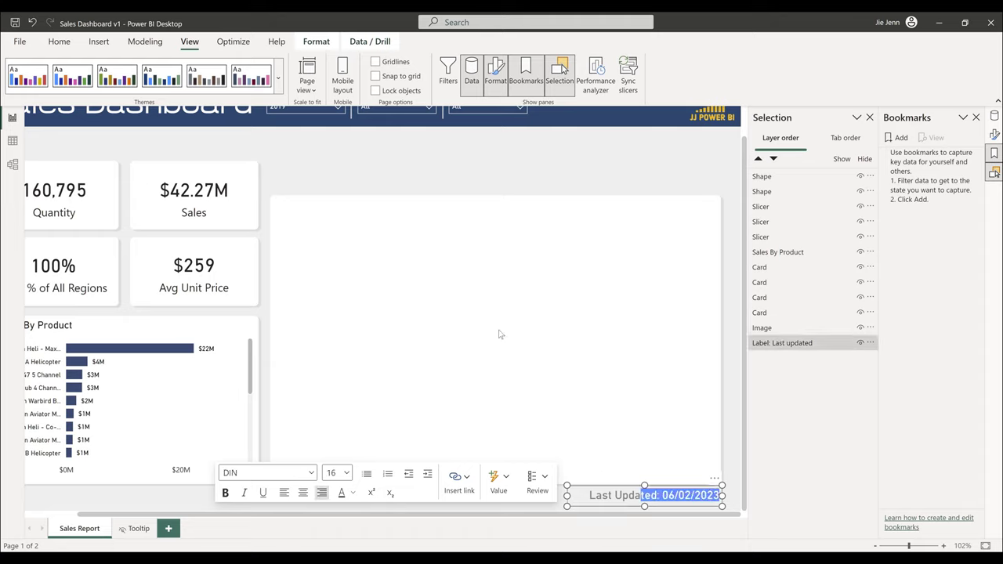
- Move the Last Updated text box up onto the header so it overlaps the logo, and hide and show the logo image
ctrl+click(822, 345)
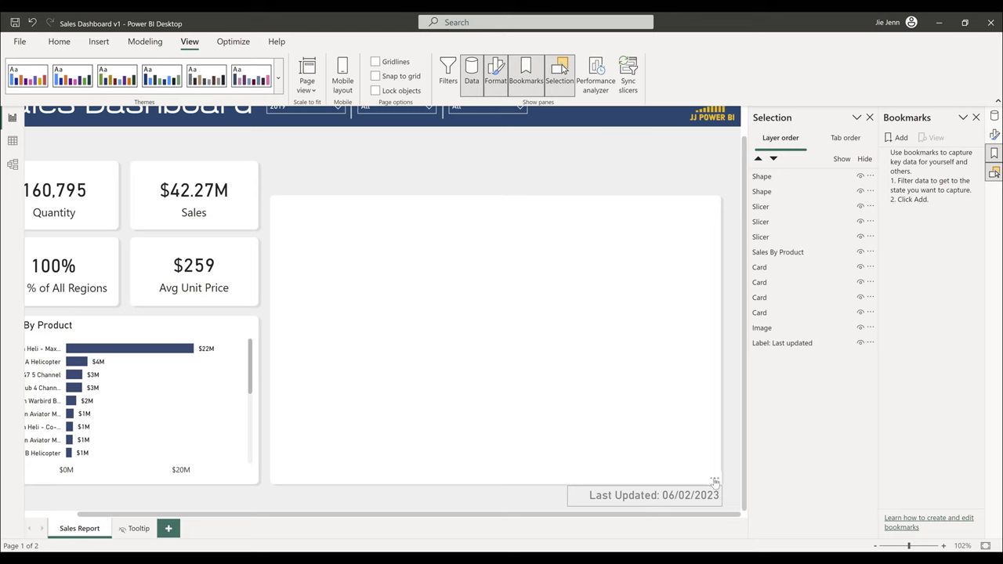
drag(715, 482, 729, 126)
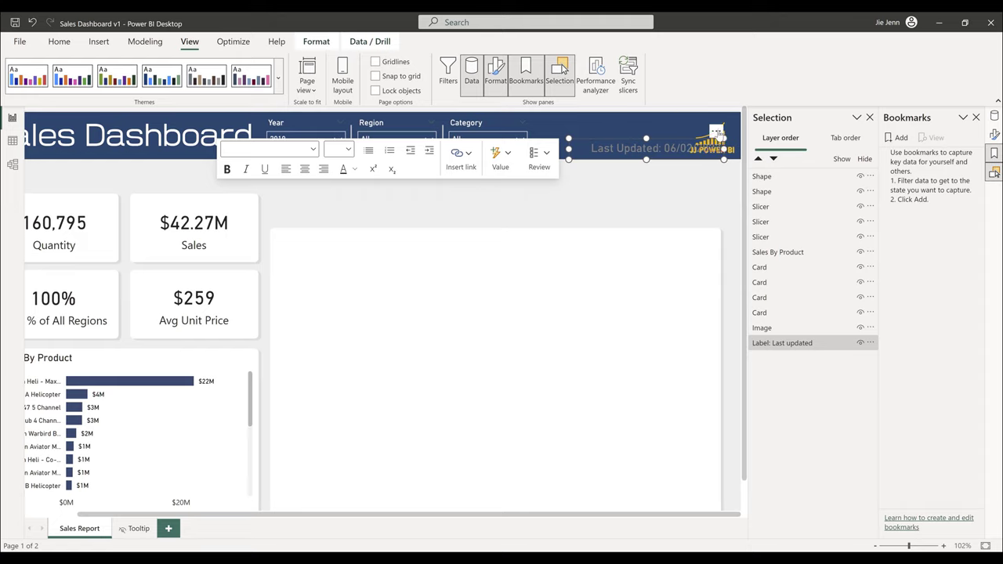
click(860, 328)
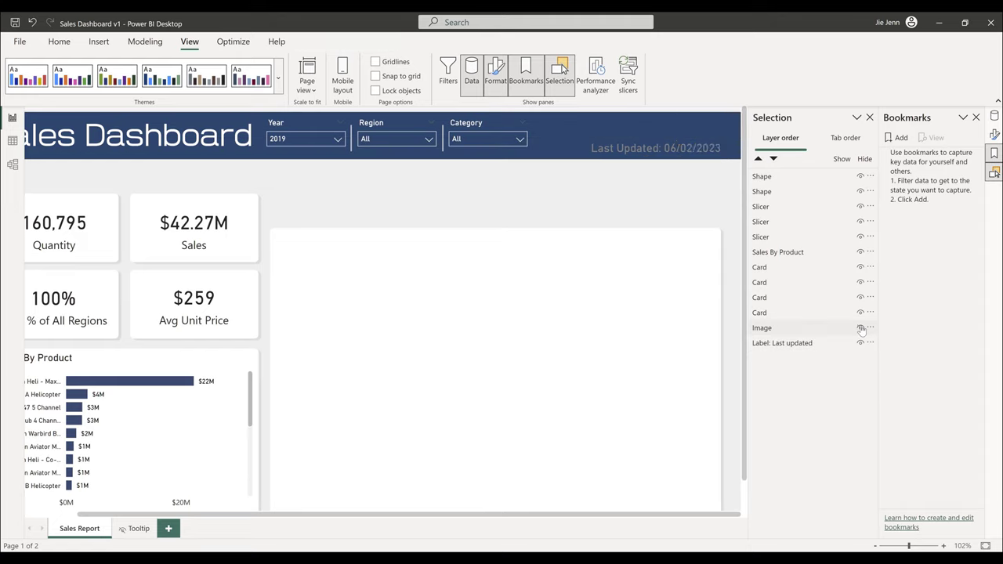
click(860, 329)
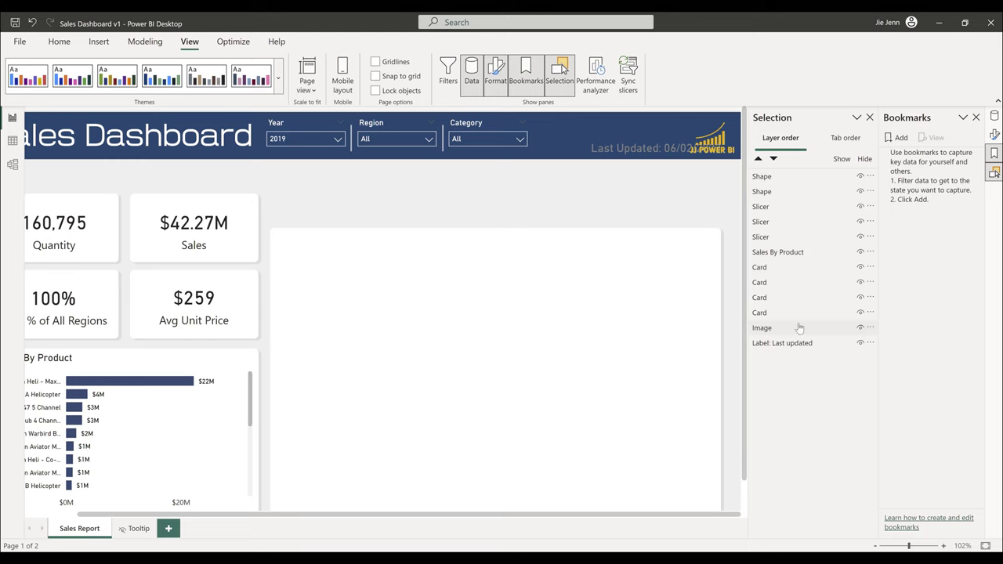
- Select the Label: Last updated and Image layers alternately to compare how the overlapping text and logo stack
click(782, 343)
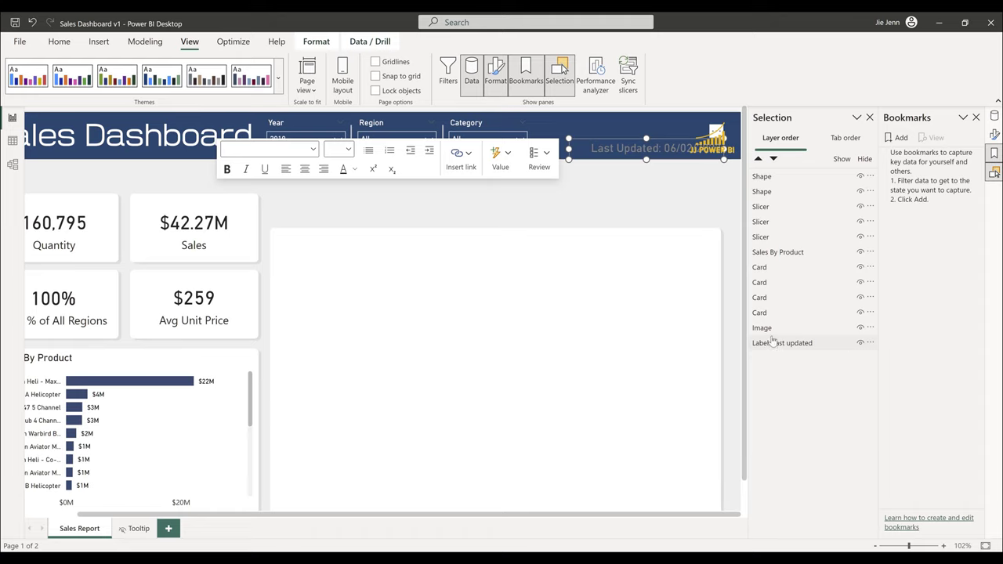
click(769, 329)
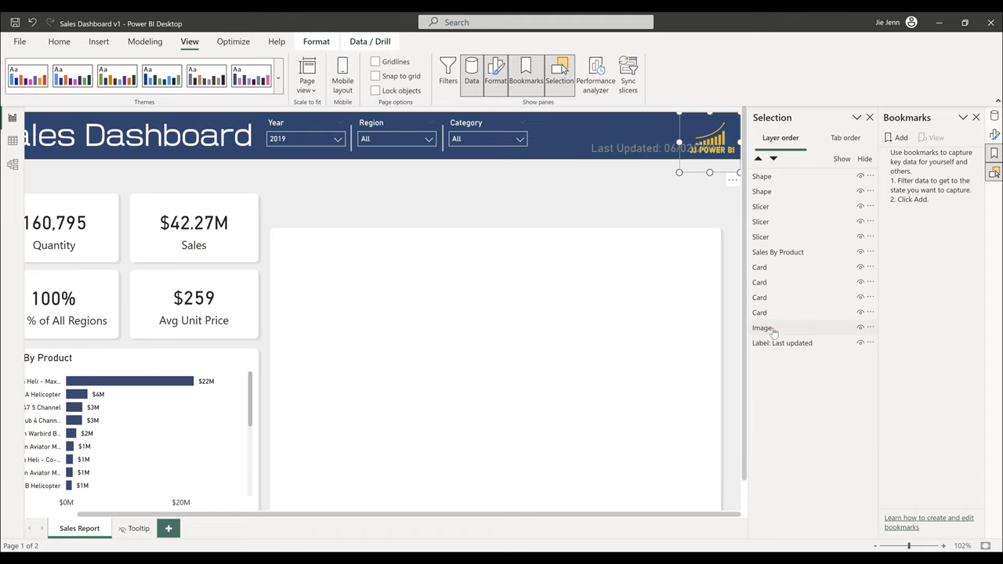
click(792, 344)
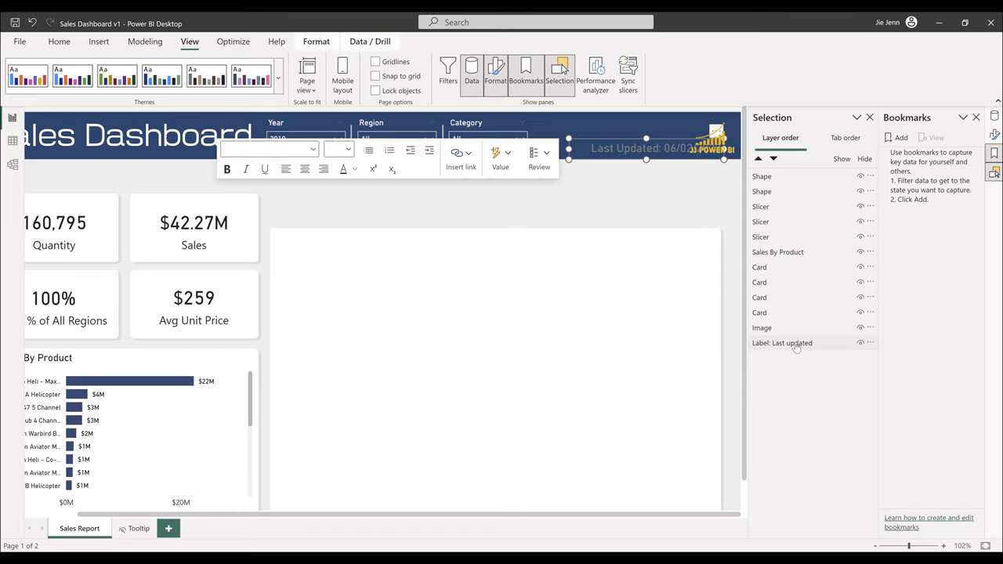
- Swap the order of the Image and Label: Last updated layers to compare how they stack, and restore the original order
ctrl+click(793, 345)
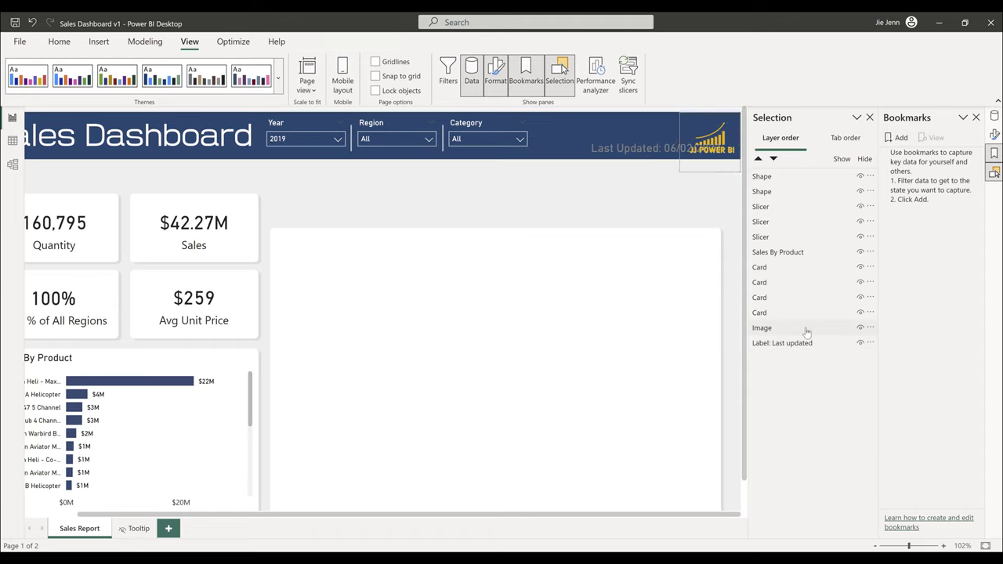
click(806, 333)
click(795, 345)
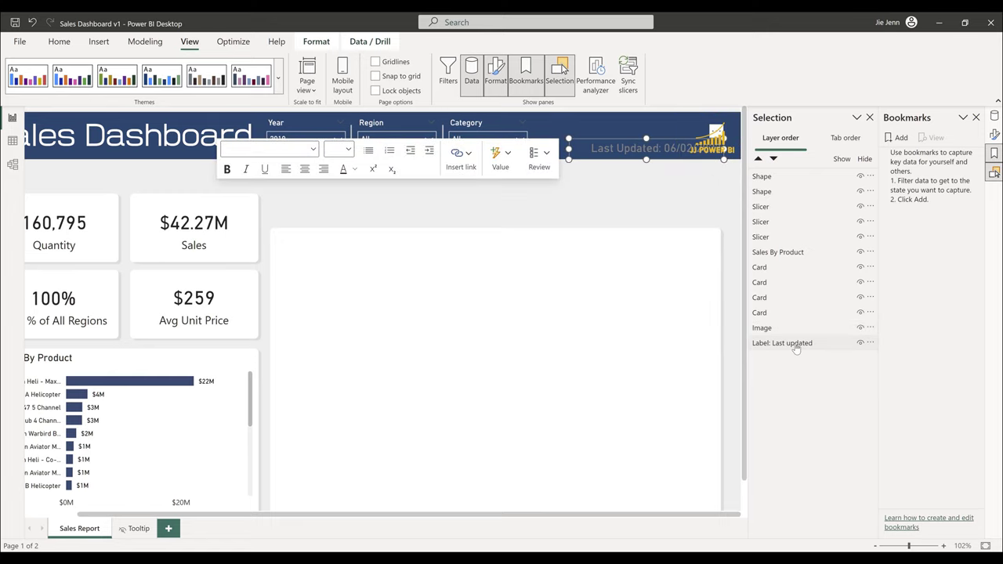
click(771, 314)
click(763, 329)
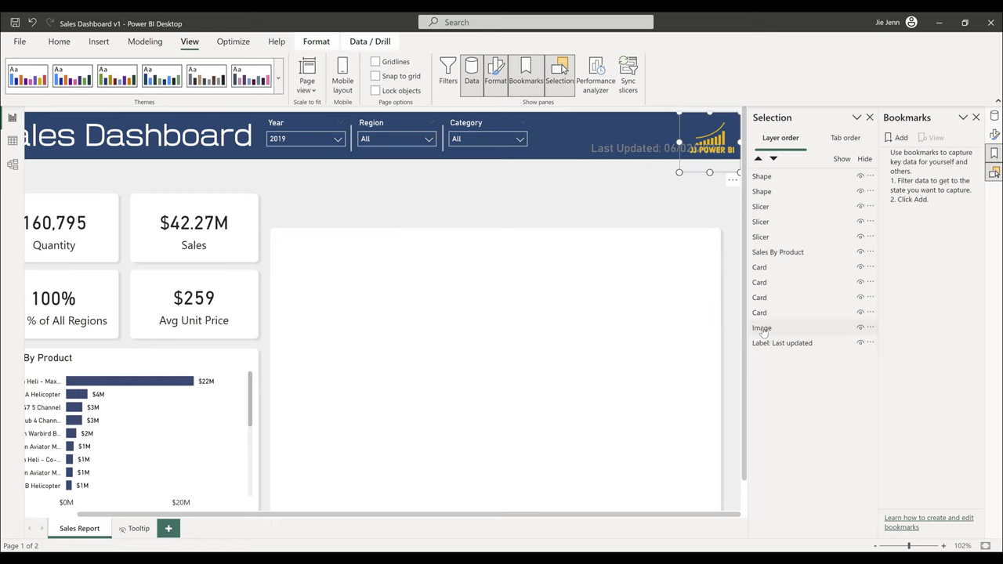
drag(763, 332, 788, 352)
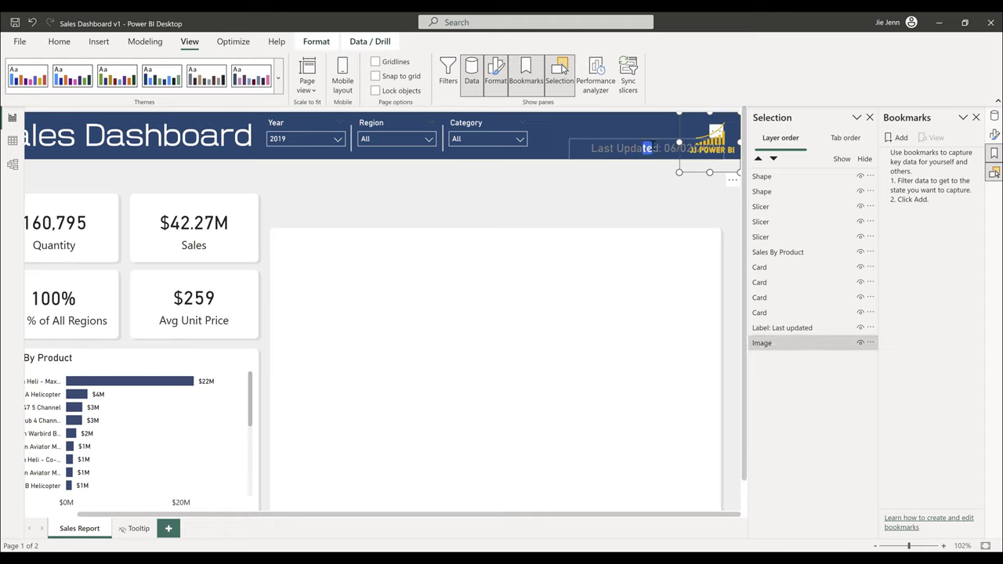
click(647, 148)
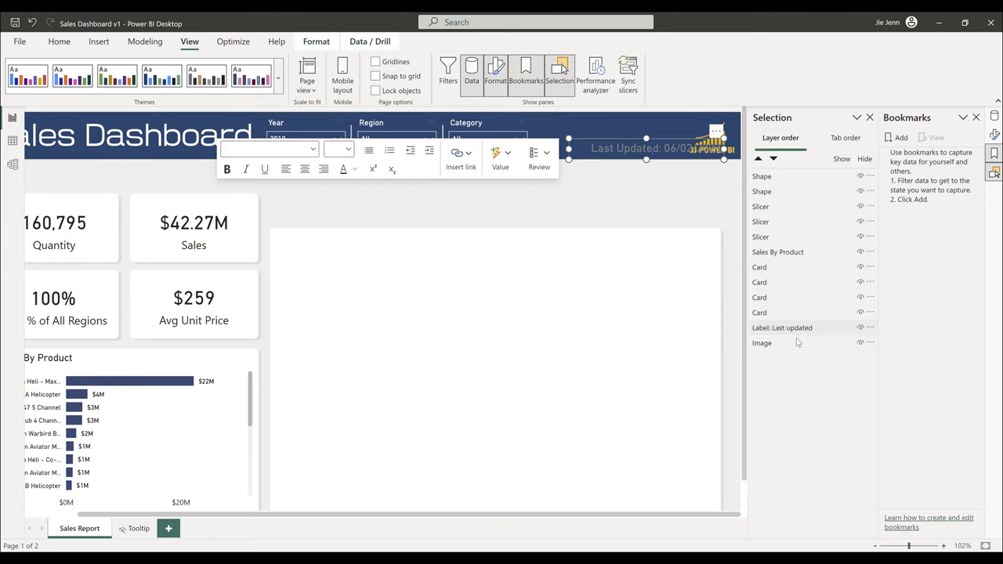
drag(796, 329, 797, 352)
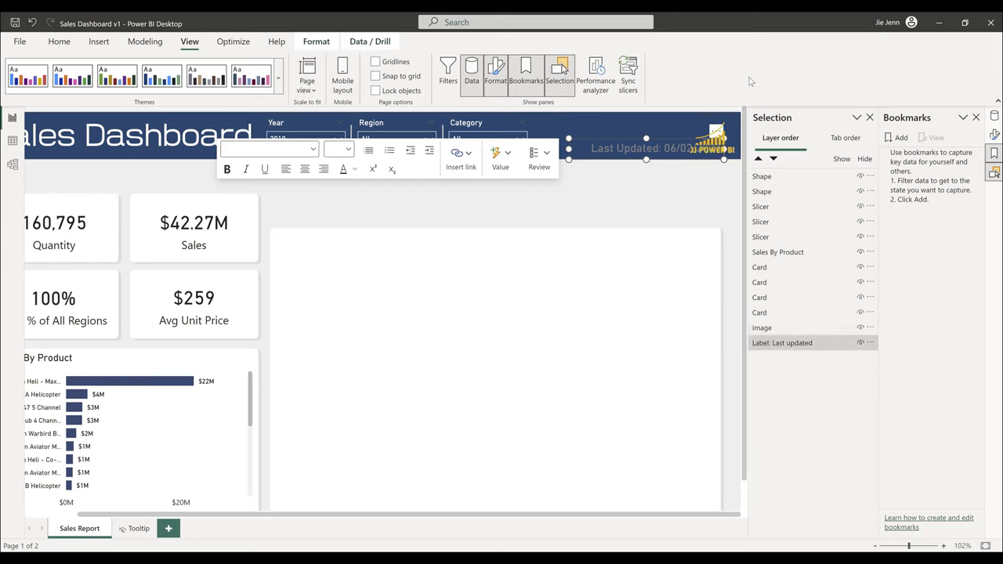
- Move the Last Updated text box from the header back to the page's lower-right corner, beneath the blank panel
click(316, 43)
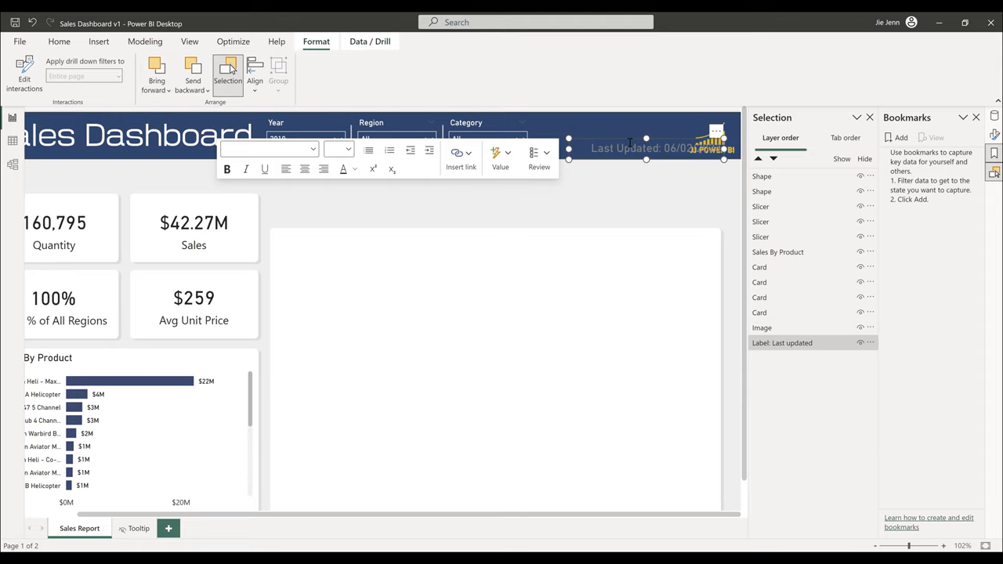
drag(630, 148, 647, 509)
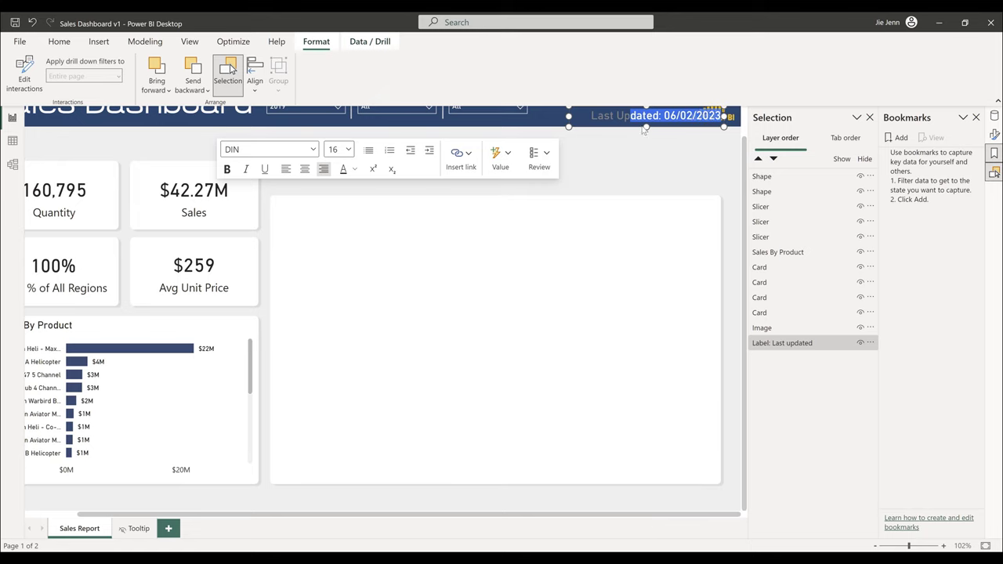
drag(717, 145, 730, 487)
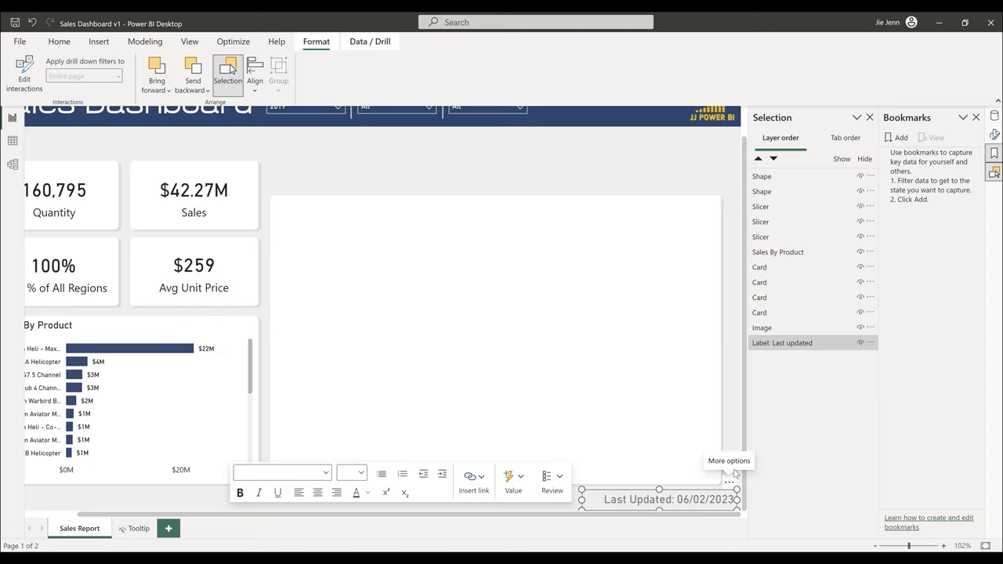
- Rename the logo's Image layer as "Image: Logo"
double_click(764, 328)
click(780, 327)
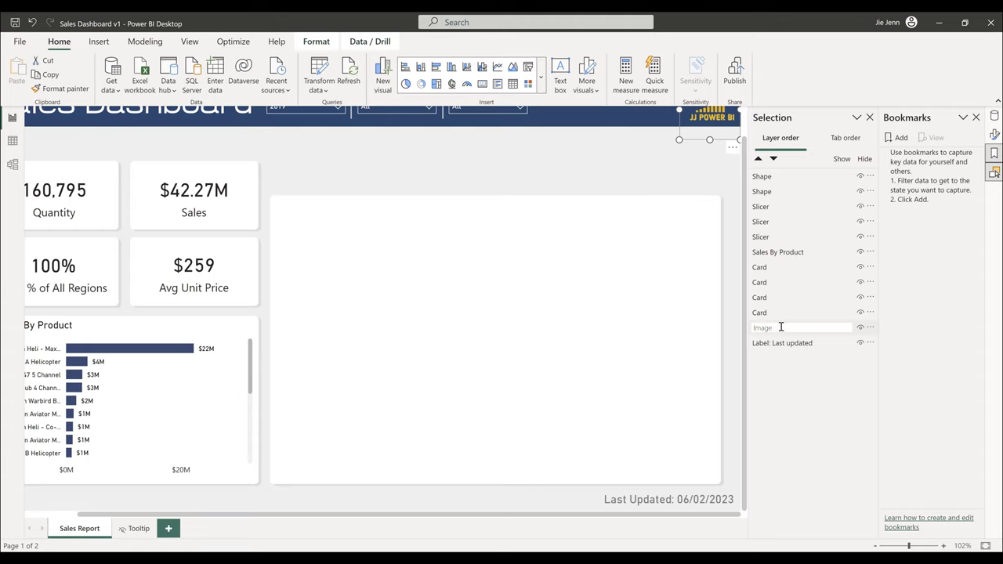
double_click(780, 327)
text(Image: Logo)
key(Return)
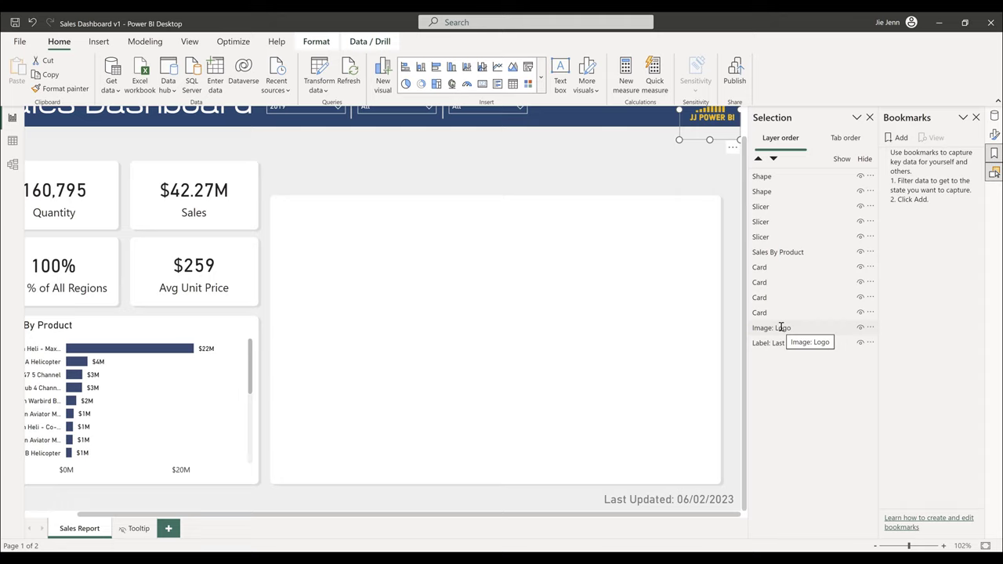
click(782, 327)
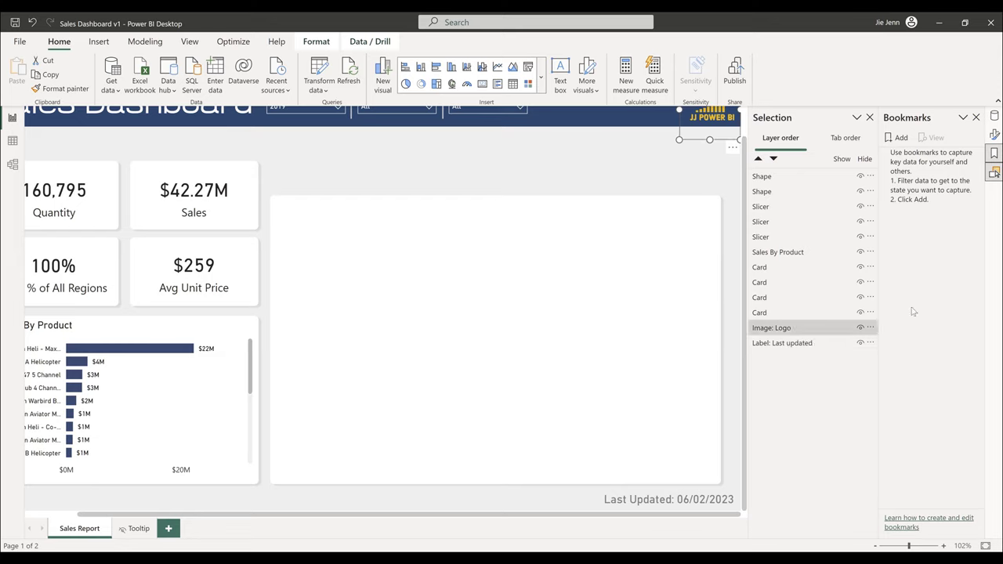
- Group the four Card layers and name the group "Card Group"
click(800, 268)
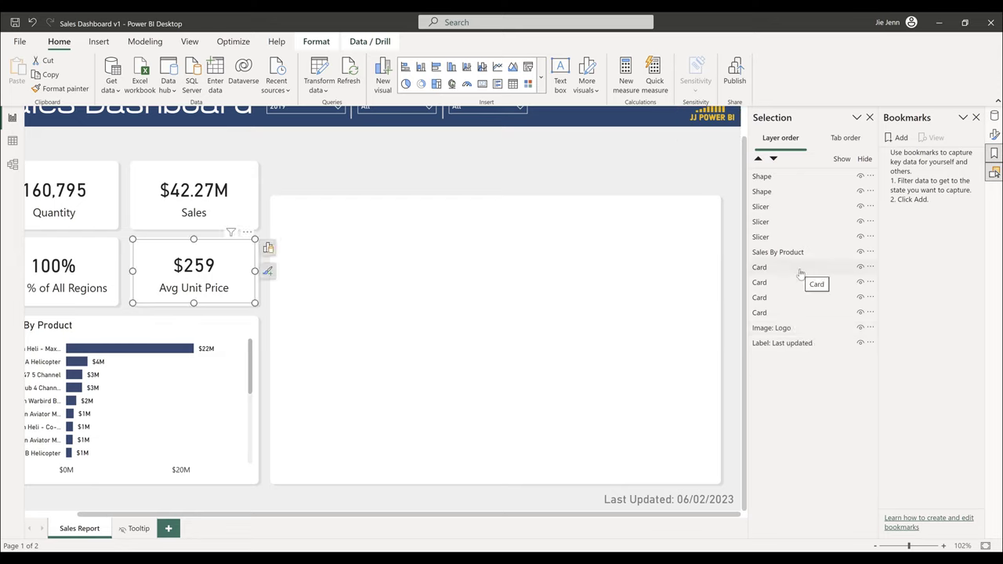
ctrl+click(792, 282)
ctrl+click(783, 297)
ctrl+click(779, 312)
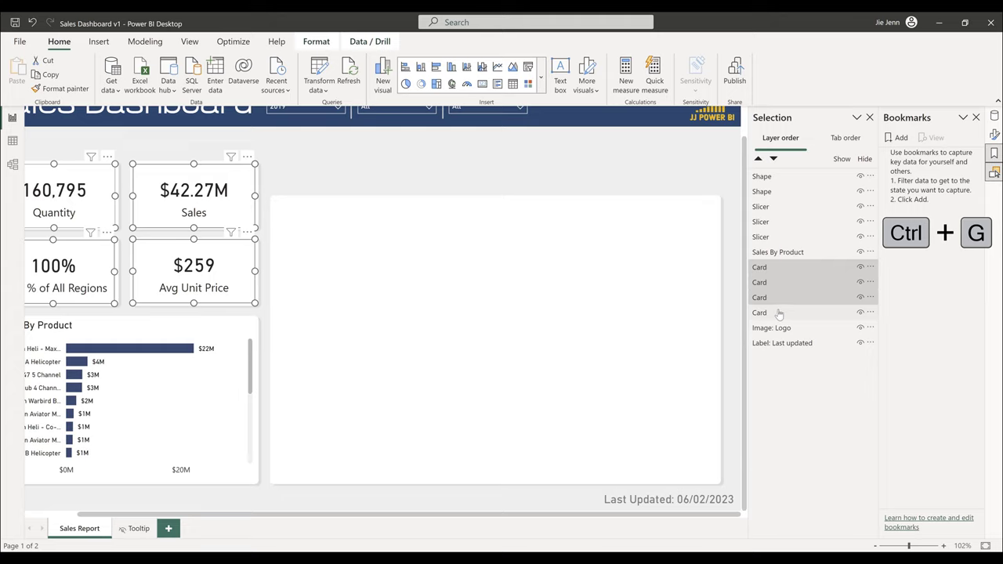
key(ctrl+g)
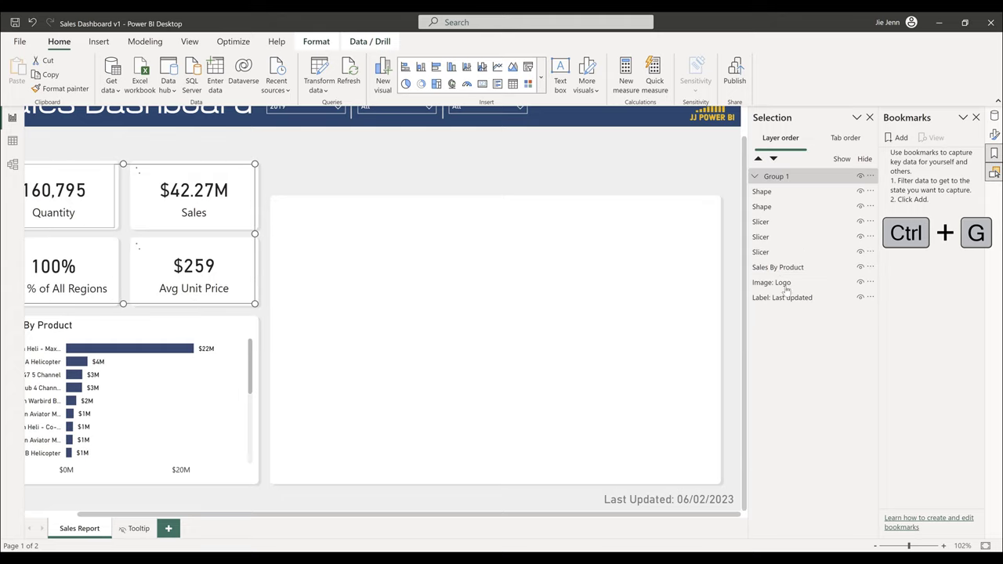
double_click(777, 176)
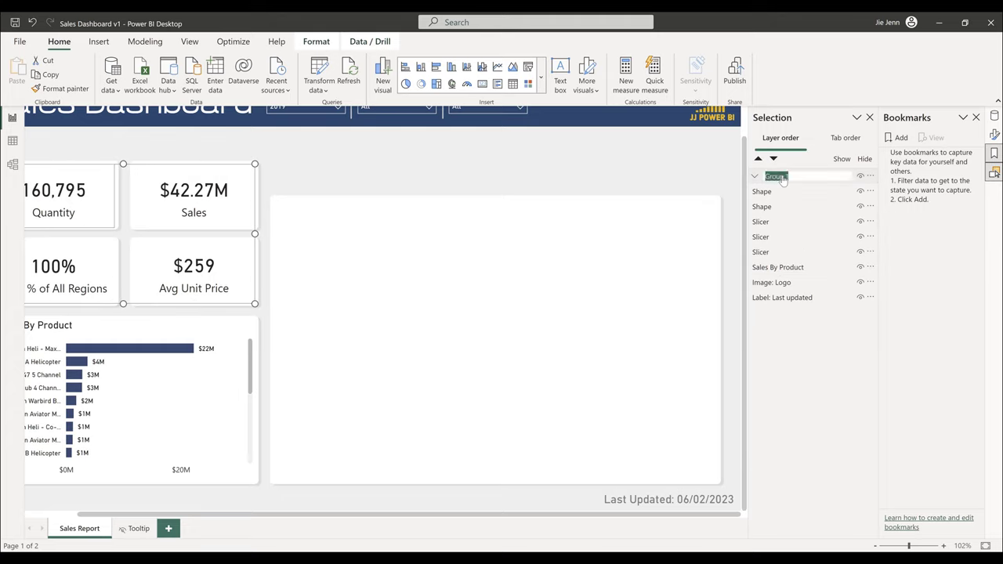
key(BackSpace)
text(Card Group)
key(Return)
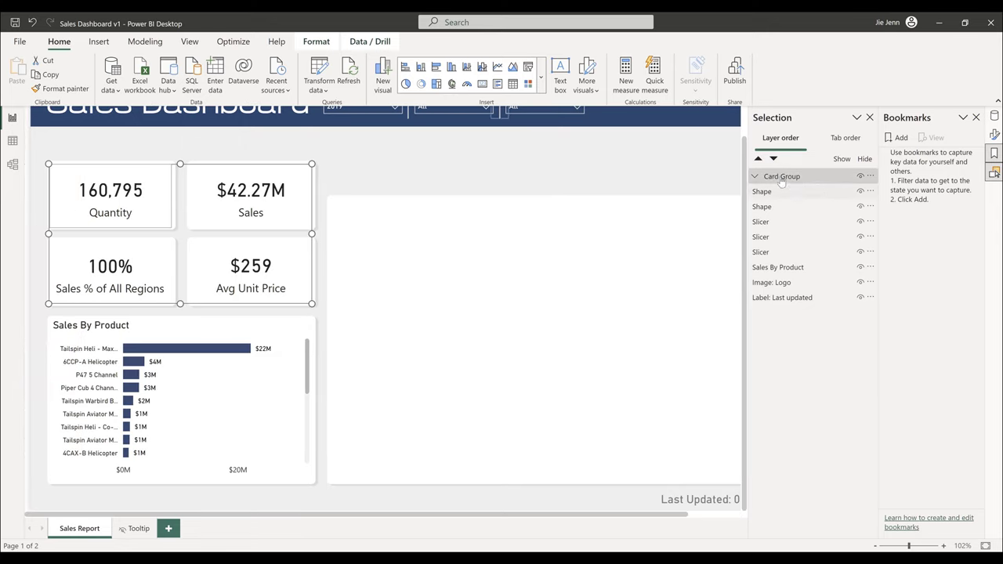
- Expand Card Group and rename the layer of the Avg Unit Price card as "Card: Avg Unit Price"
click(755, 177)
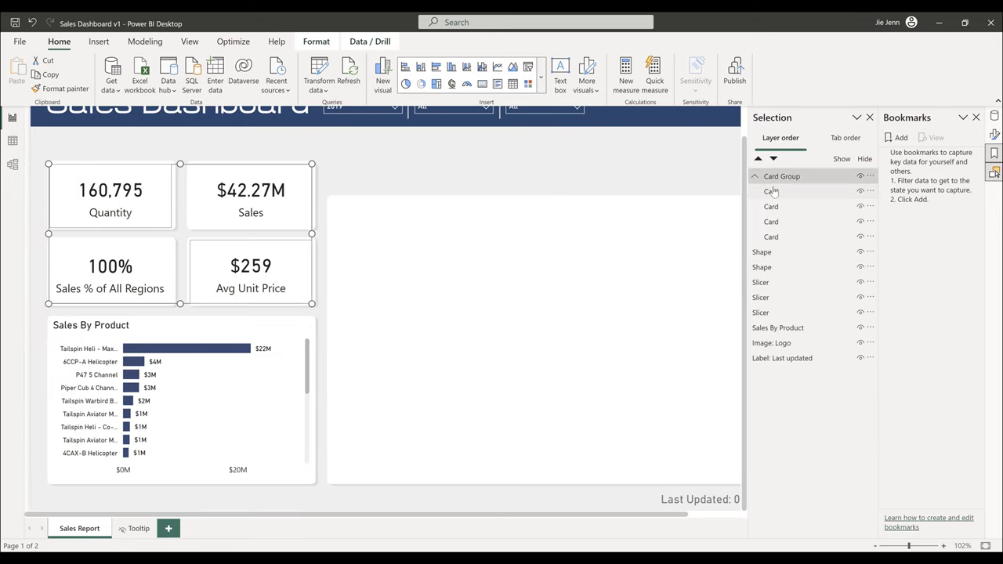
click(772, 191)
double_click(793, 192)
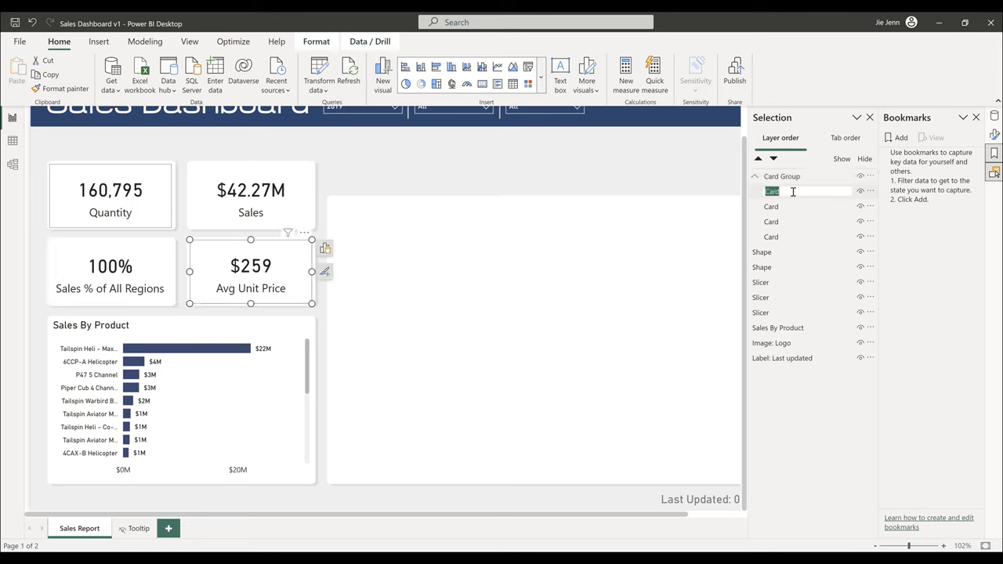
key(BackSpace)
text(Card: Avg Unit Price)
key(Return)
- Rename the layer of the Sales card in Card Group as "Card: Sales"
click(781, 206)
double_click(788, 206)
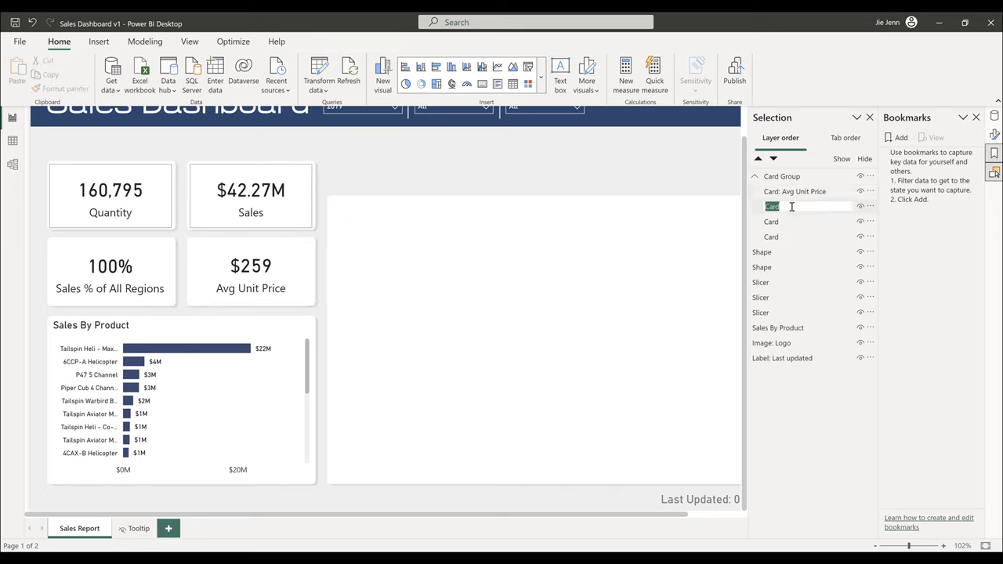
key(BackSpace)
text(Card: Sales)
key(Return)
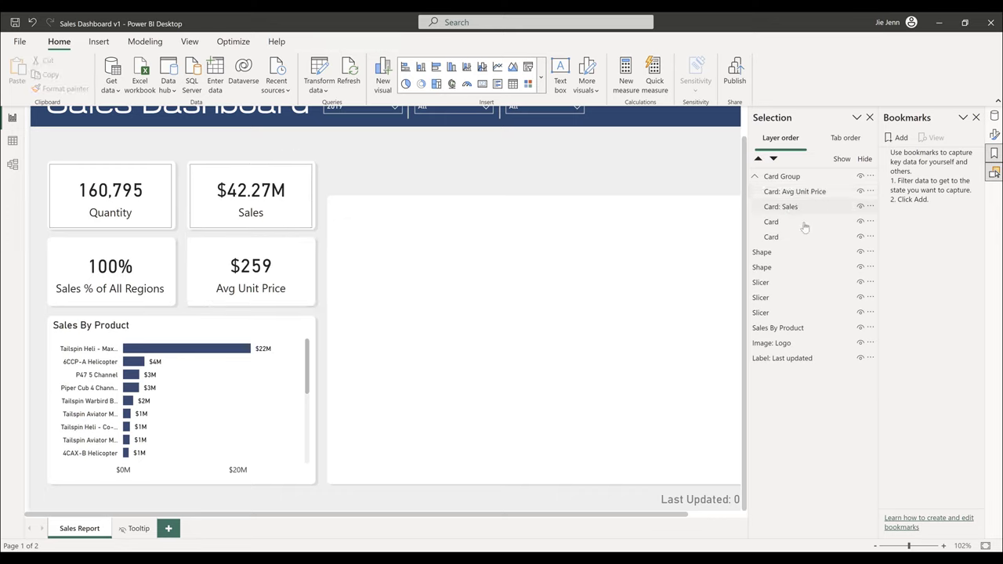
- Rename the layer of the Sales % of All Regions card as "Card: Sales % Of Regions"
click(801, 224)
double_click(791, 221)
key(BackSpace)
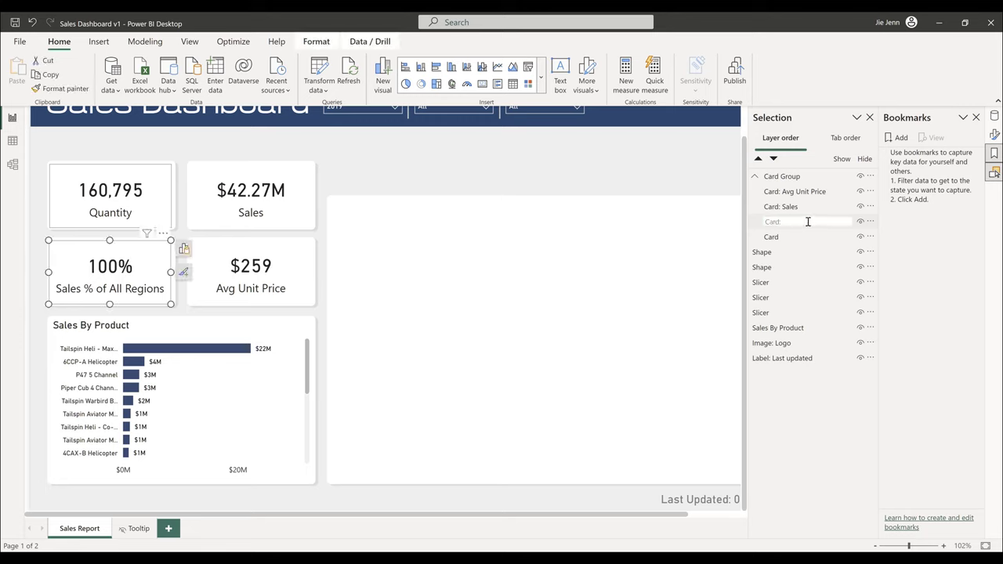
text(Card: Sales % Of Regions)
key(Return)
- Rename the layer of the Quantity card in Card Group as "Card: Quantity"
double_click(779, 237)
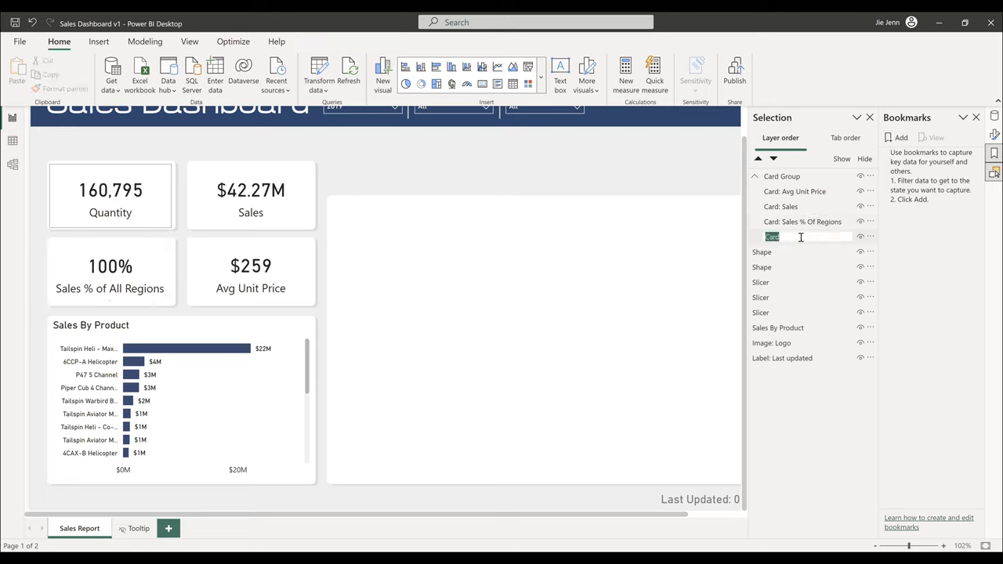
key(BackSpace)
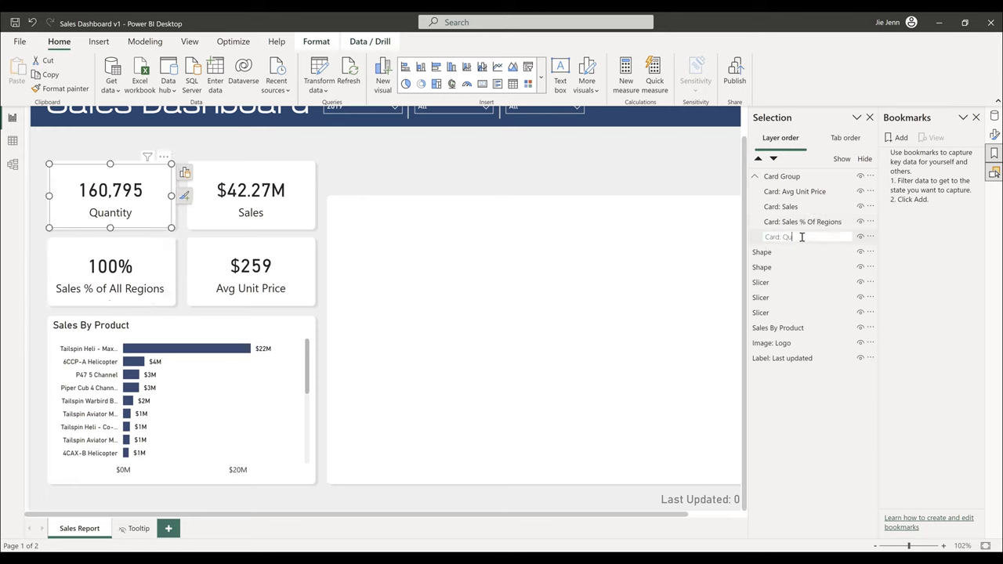
text(Card: Quantity)
key(Return)
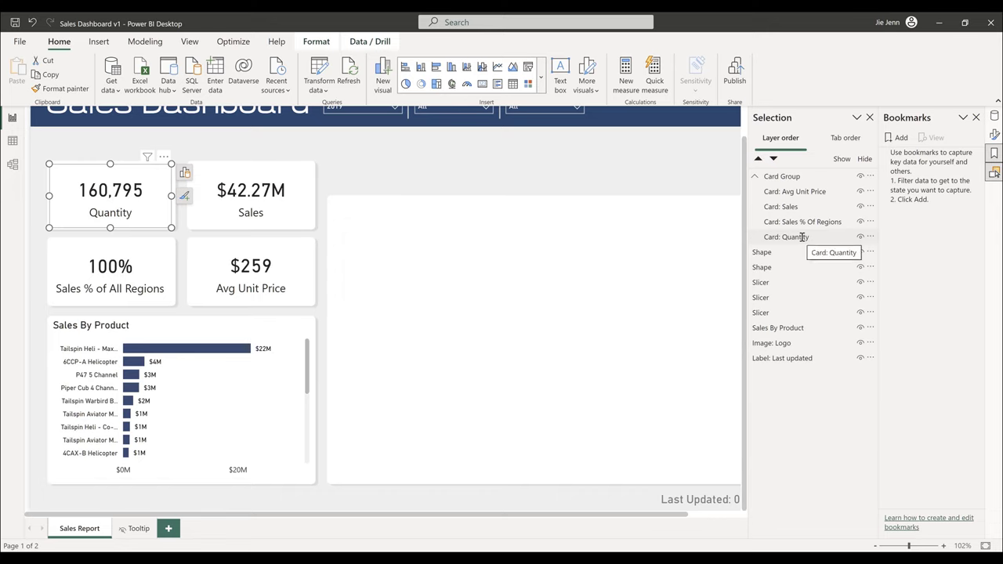
- Group the three Slicer layers and name the group "Slicers"
click(800, 284)
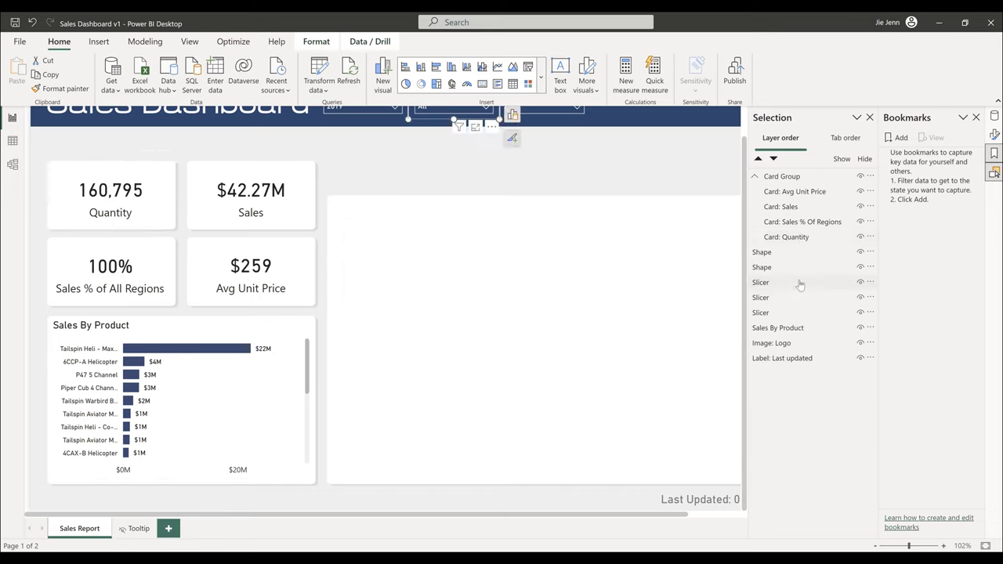
shift+click(779, 312)
key(ctrl+g)
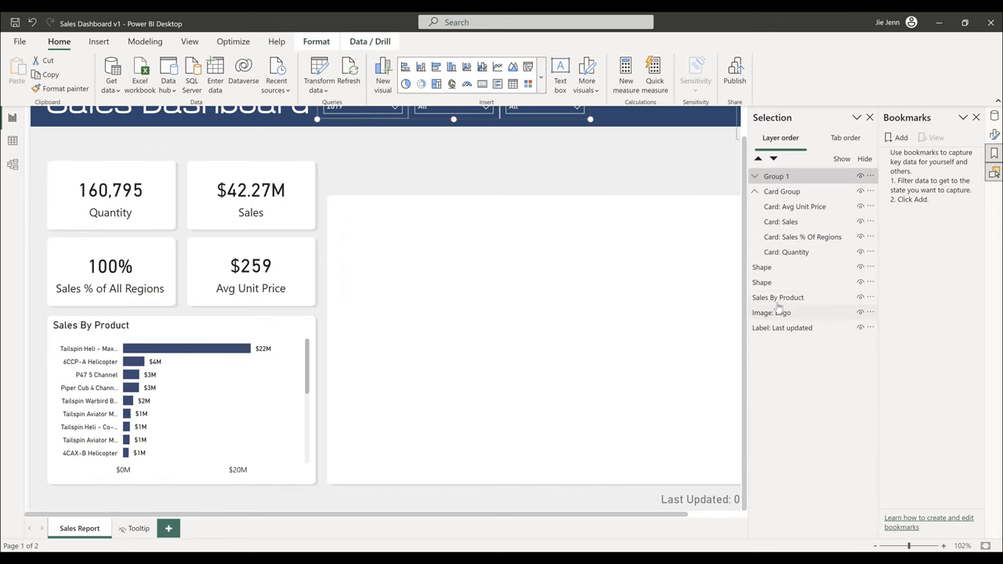
scroll(603, 196, up, 1)
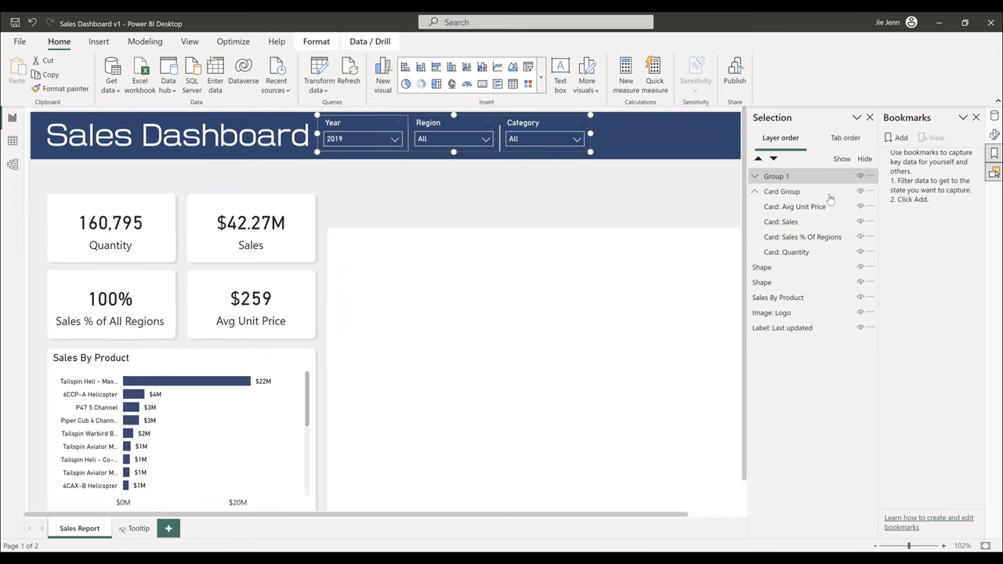
click(783, 177)
double_click(783, 176)
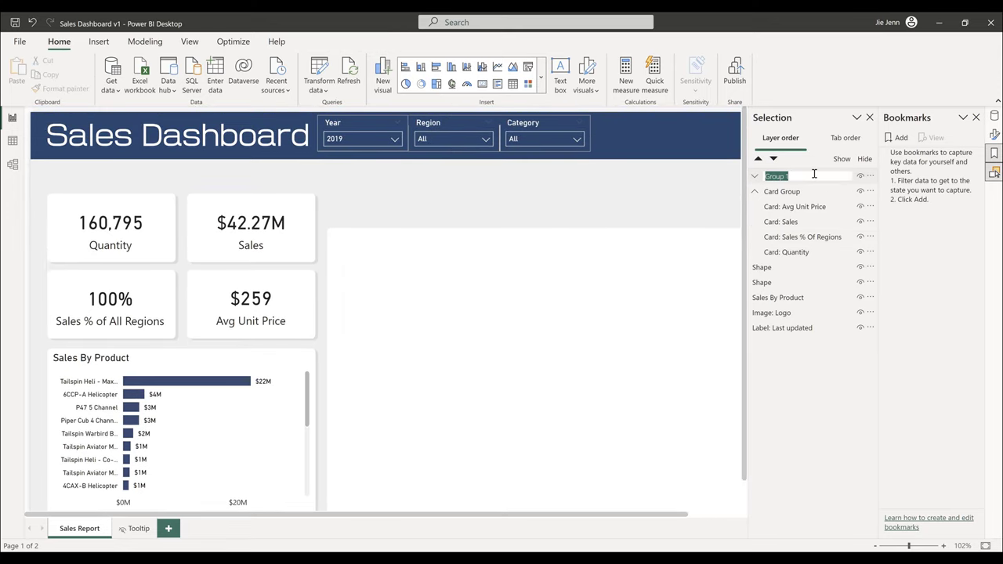
text(Slicers)
key(Return)
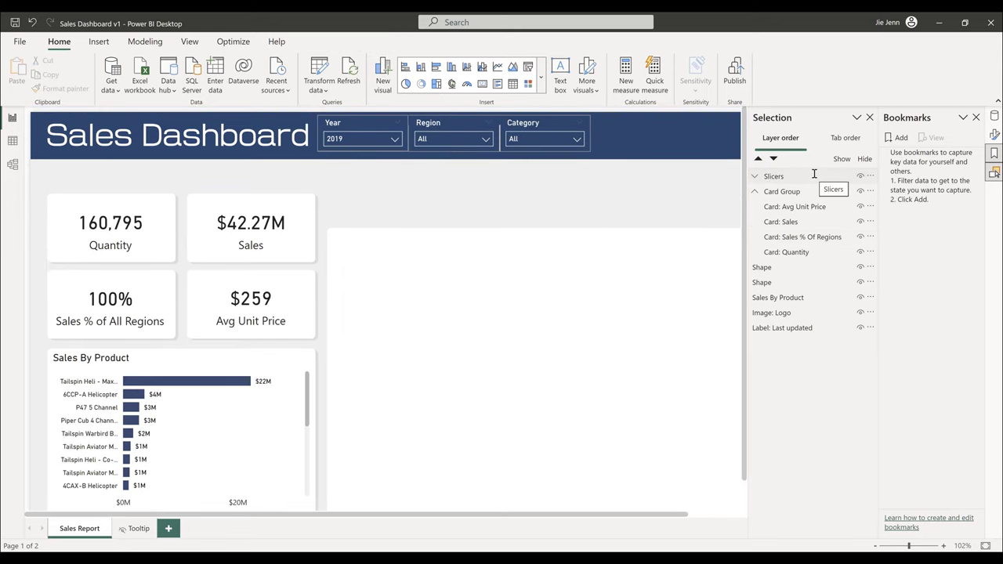
- Expand the Slicers group and rename the layer of the Region slicer as "Slicer: Region"
click(755, 175)
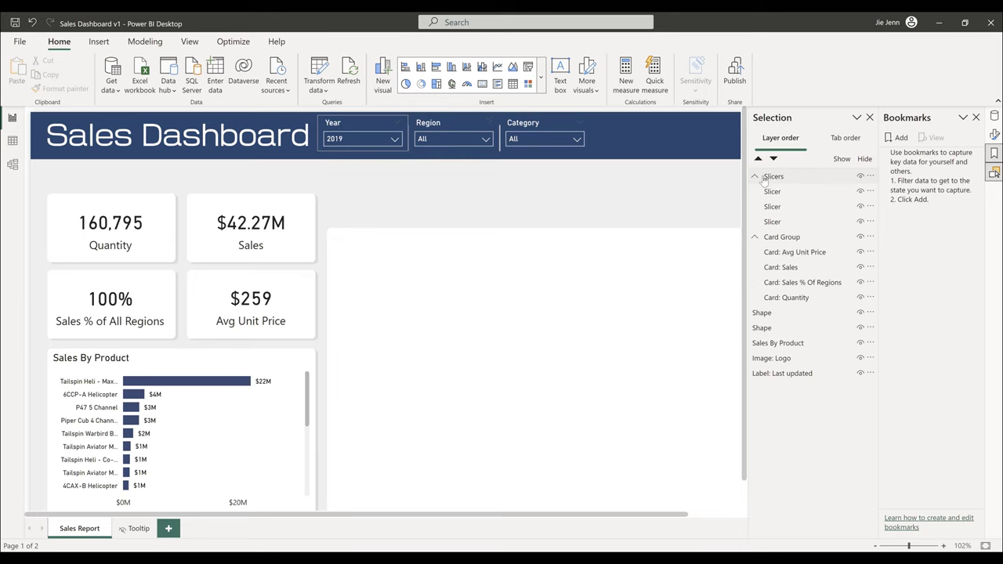
click(773, 191)
double_click(787, 192)
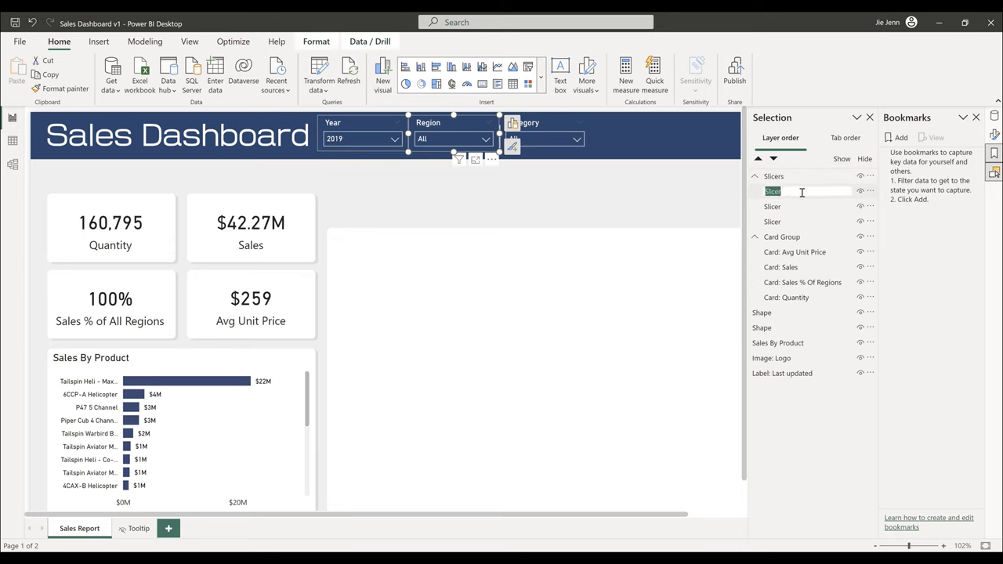
click(815, 192)
text(: Region)
key(Return)
- Rename the layer of the Category slicer as "Slicer: Category"
double_click(798, 208)
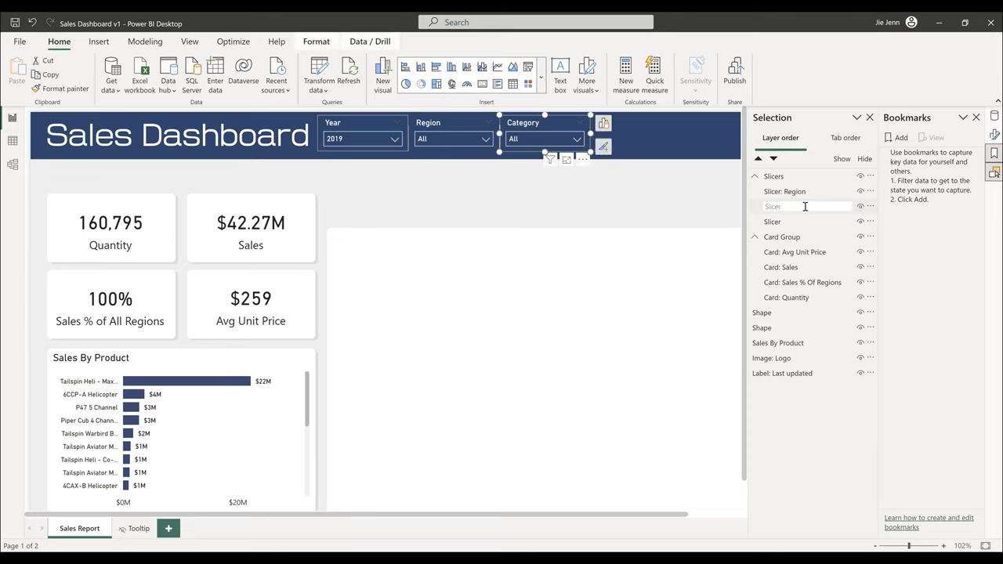
text(: Category)
key(Return)
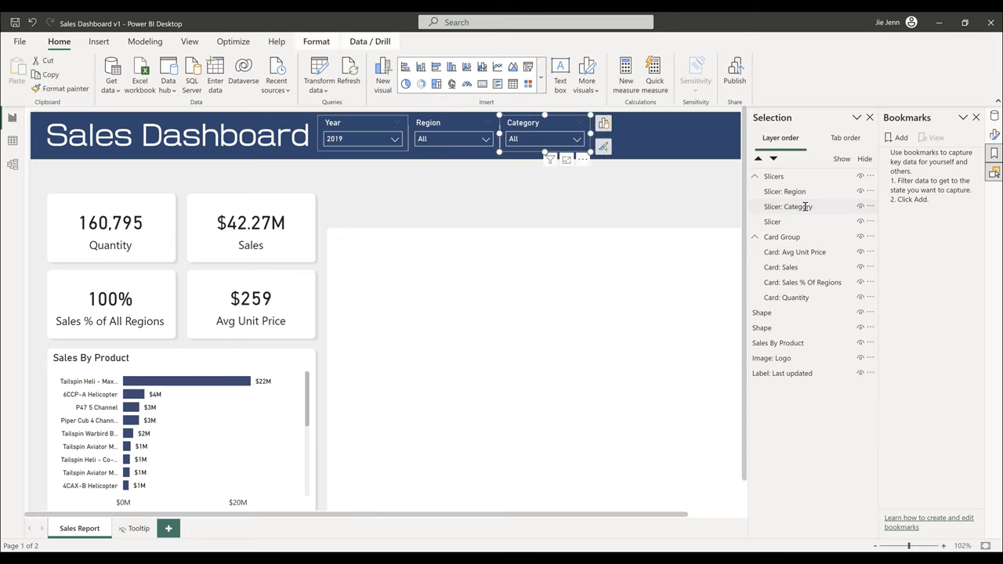
- Rename the layer of the Year slicer as "Slicer: Year" and move it to the top of the Slicers group
click(791, 223)
double_click(811, 222)
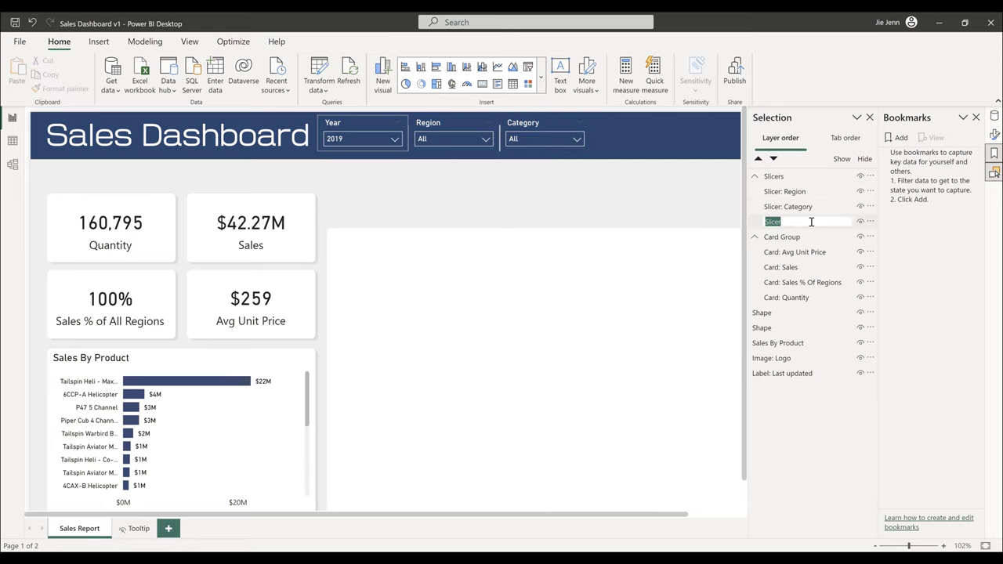
click(812, 220)
text(: Year)
key(Return)
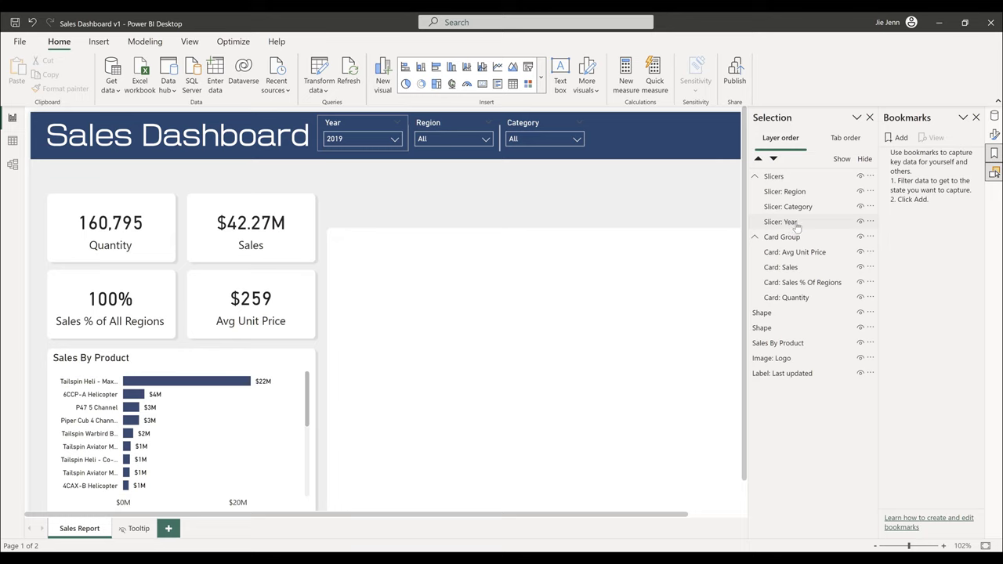
drag(797, 223, 794, 192)
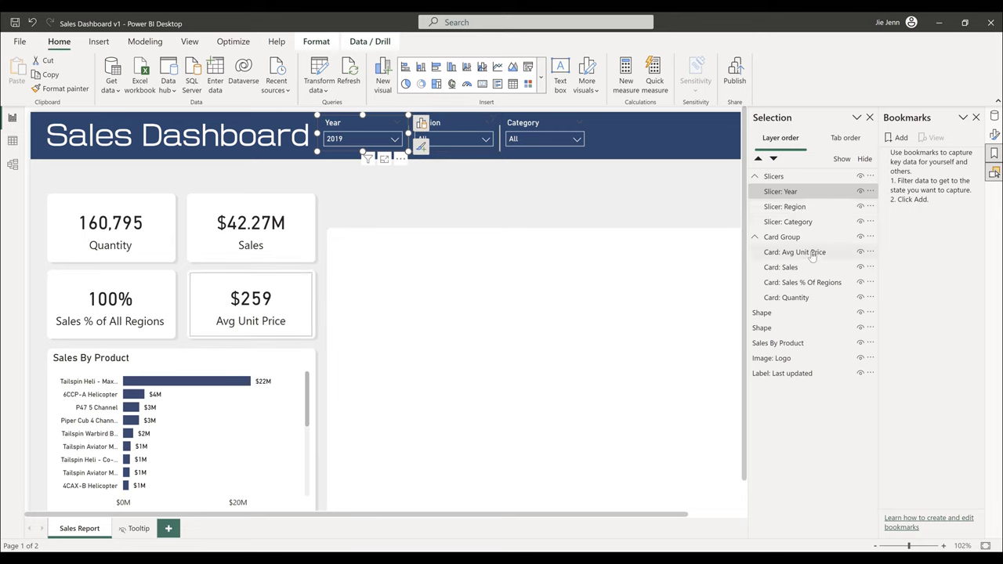
- Collapse the Slicers and Card Group groups and move both below Sales By Product in the layer order
click(756, 177)
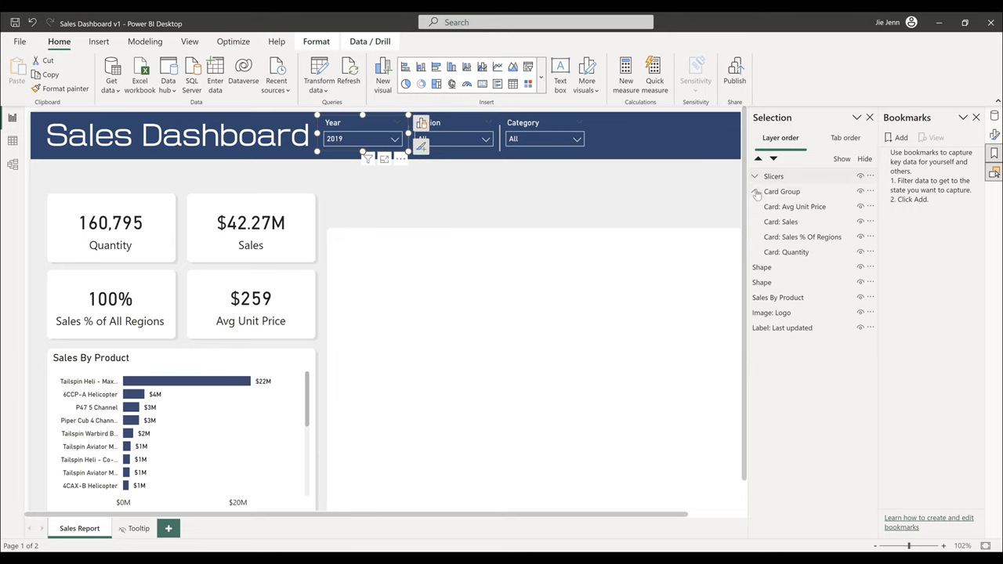
click(756, 192)
drag(756, 192, 777, 243)
drag(773, 176, 776, 229)
- Group the two Shape layers and name the group "Shape"
click(788, 207)
click(791, 191)
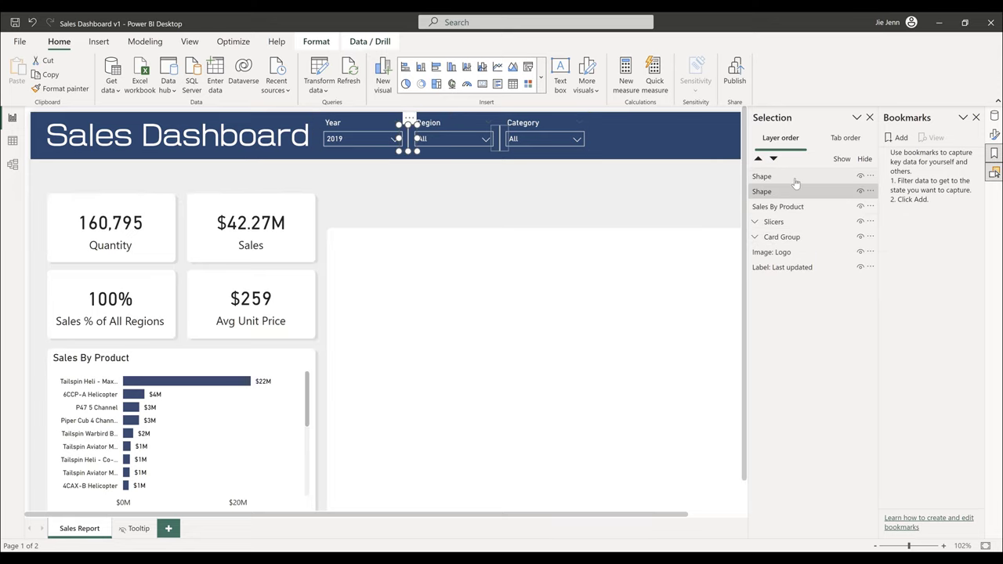
ctrl+click(772, 179)
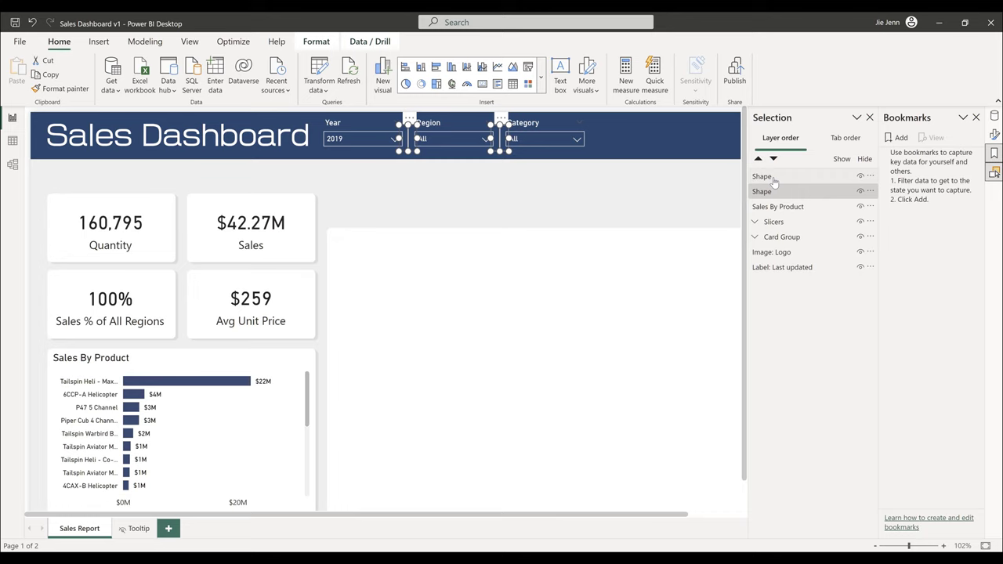
key(ctrl+g)
double_click(775, 177)
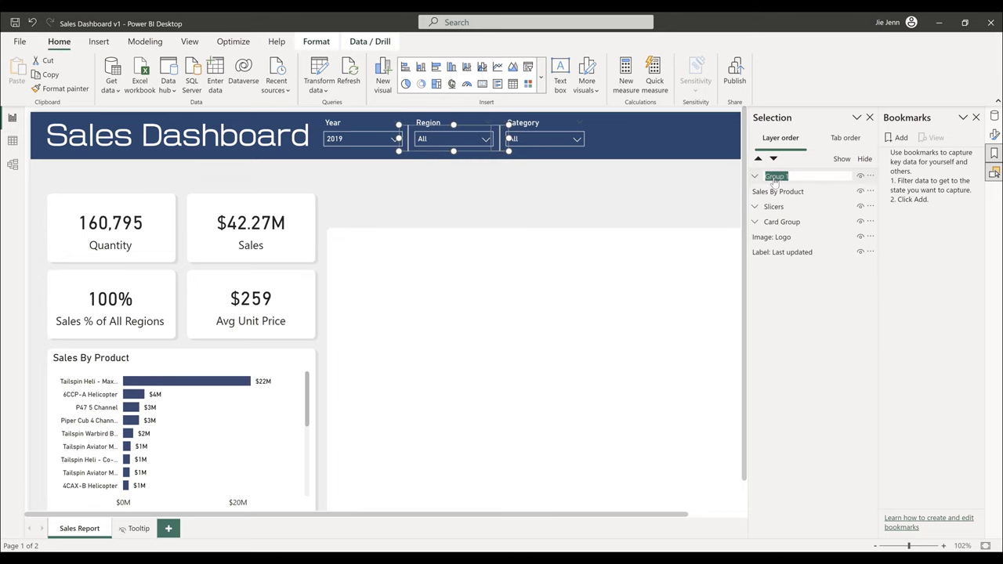
text(Shape)
key(Return)
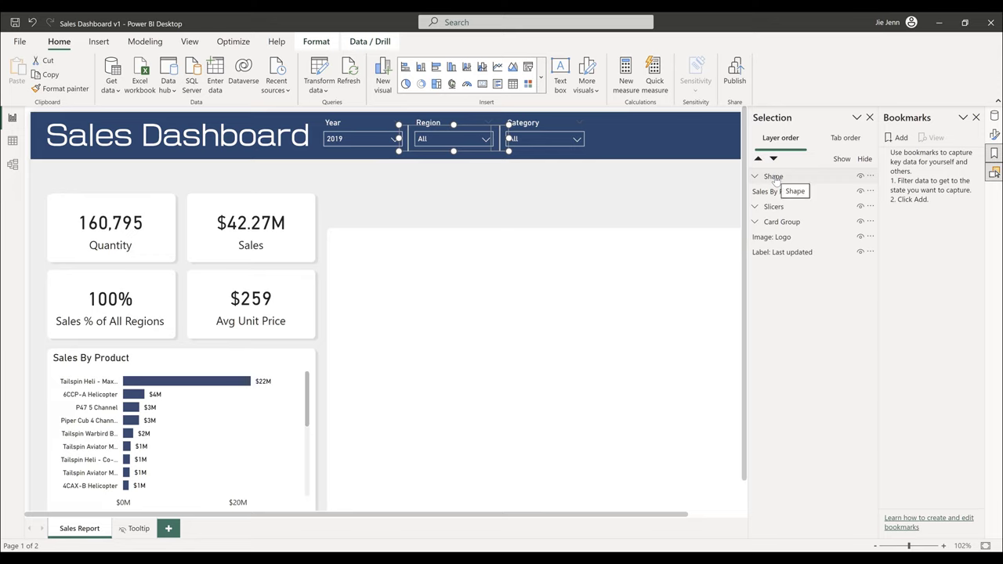
- Expand the group of the two line shapes and rename it as "Shapes"
click(755, 176)
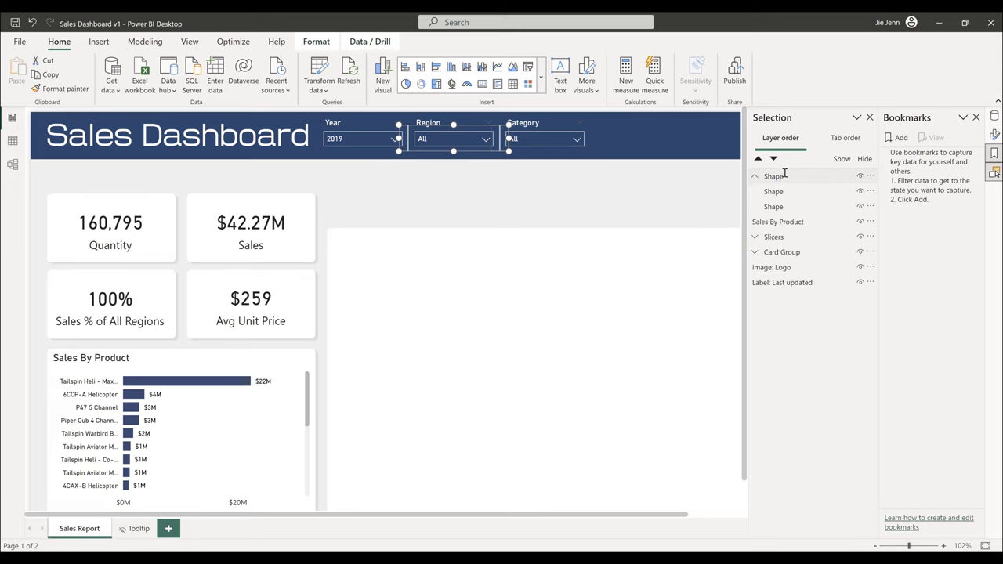
double_click(787, 176)
text(Shapes)
key(Return)
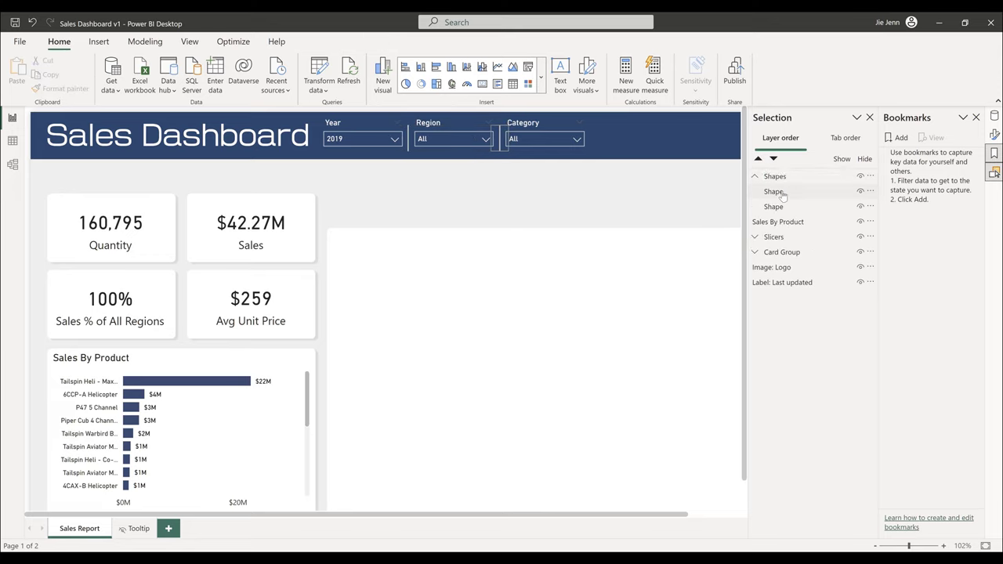
- Rename the two layers inside the Shapes group as "Shape: Line" and "Shape: Line2"
double_click(791, 192)
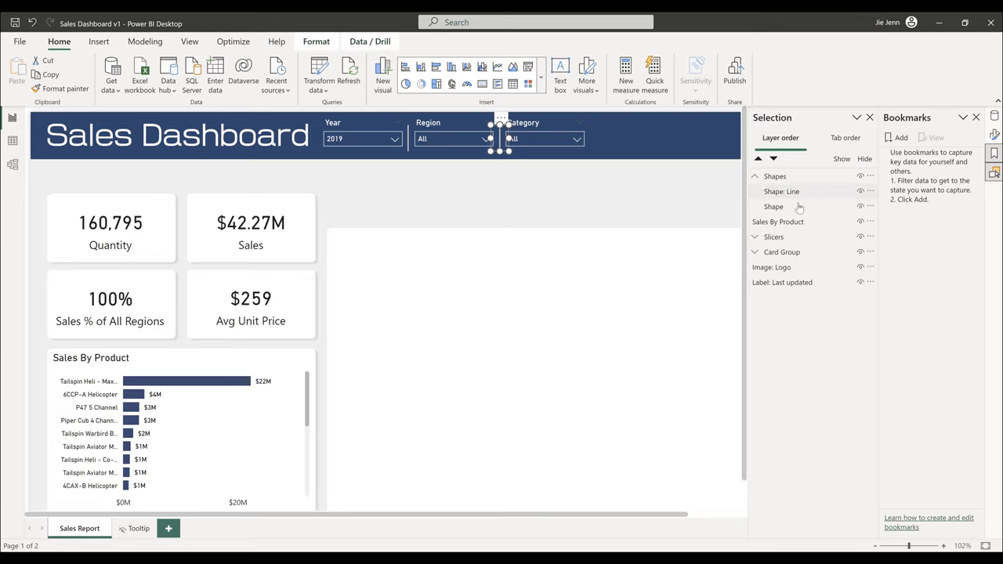
double_click(801, 206)
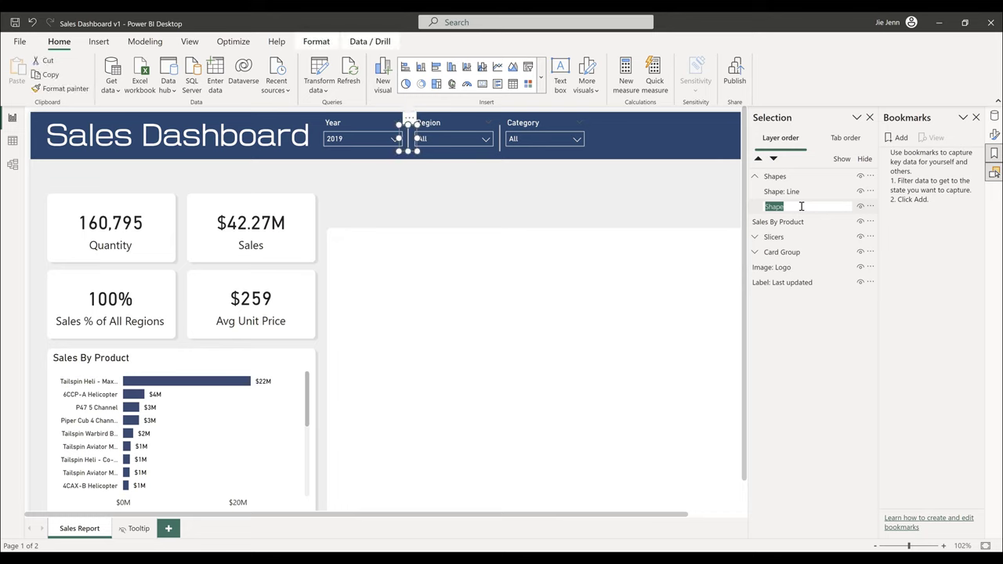
key(BackSpace)
text(Shape: Line2)
key(Return)
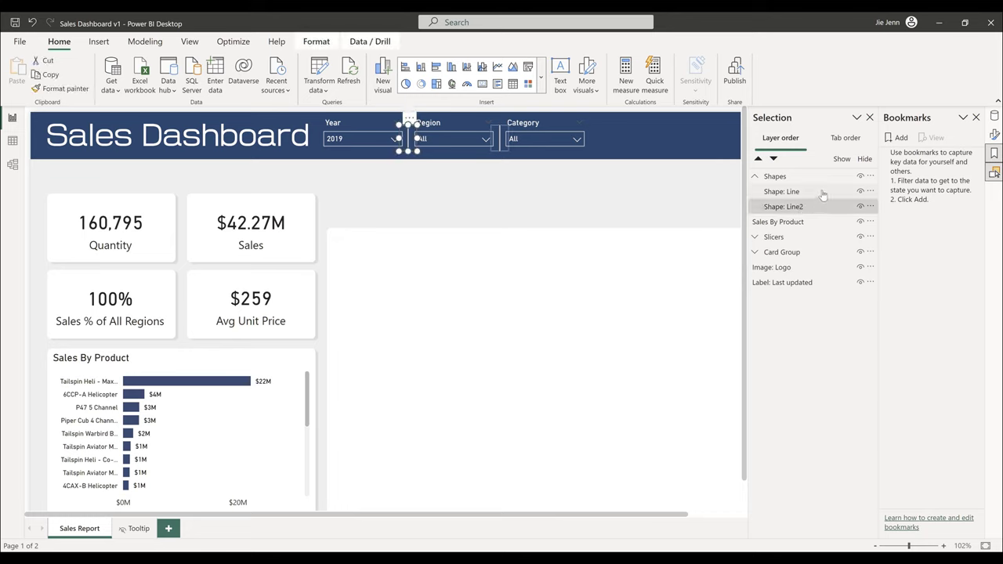
- Rename the first layer in the Shapes group as "Shape: Line1"
double_click(817, 191)
key(BackSpace)
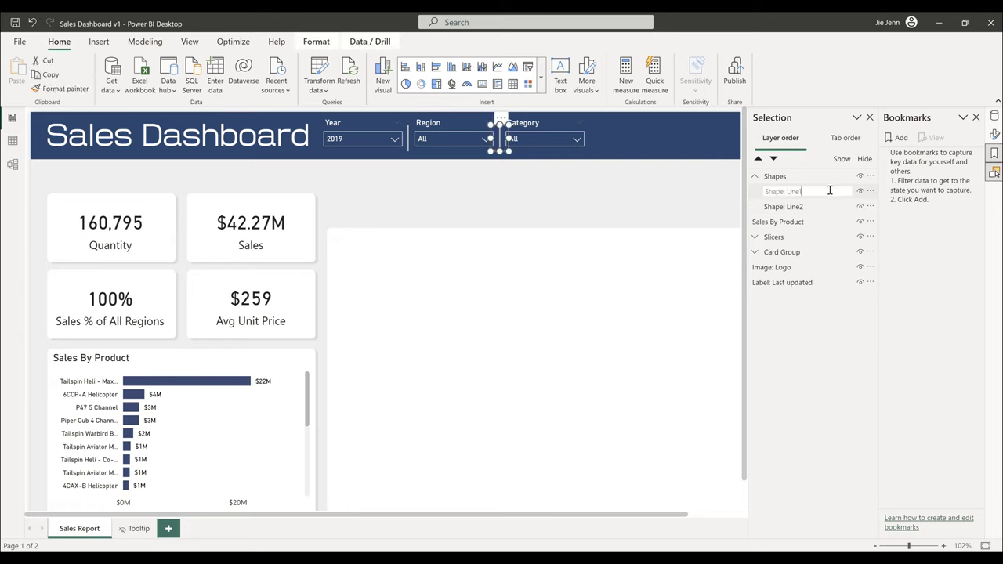
key(Return)
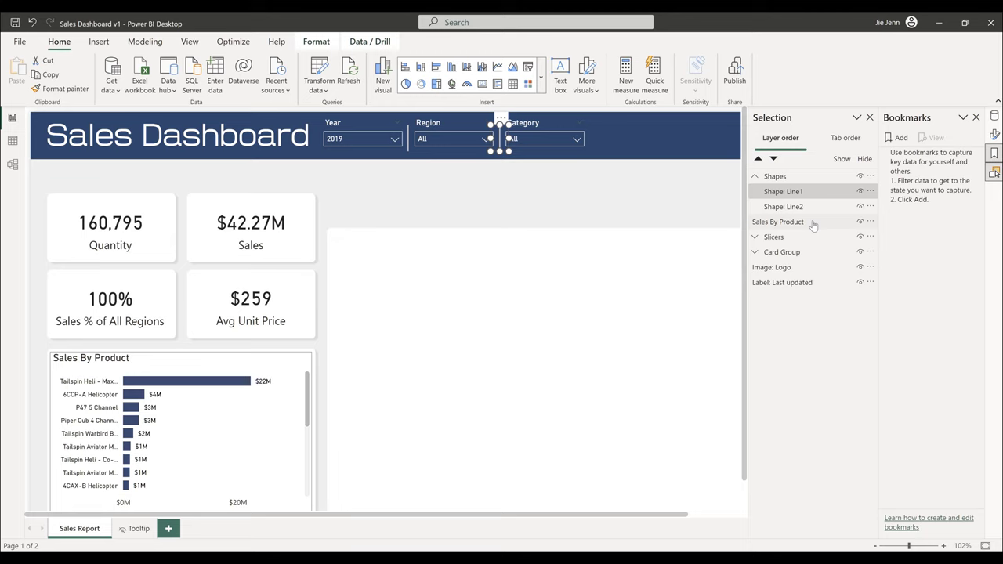
- Rename the Sales By Product layer as "Bar Chart: Sales By Product"
click(813, 224)
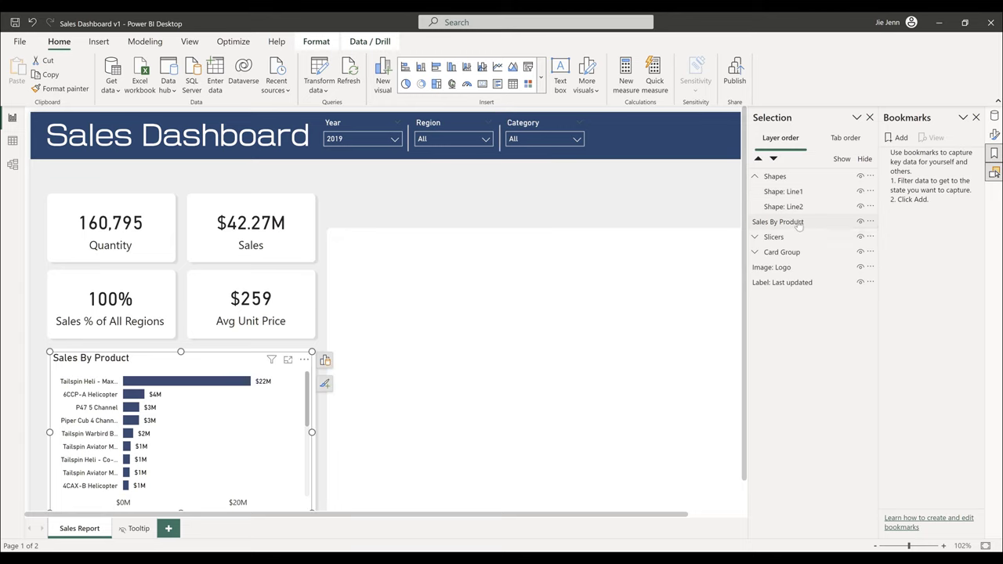
double_click(798, 224)
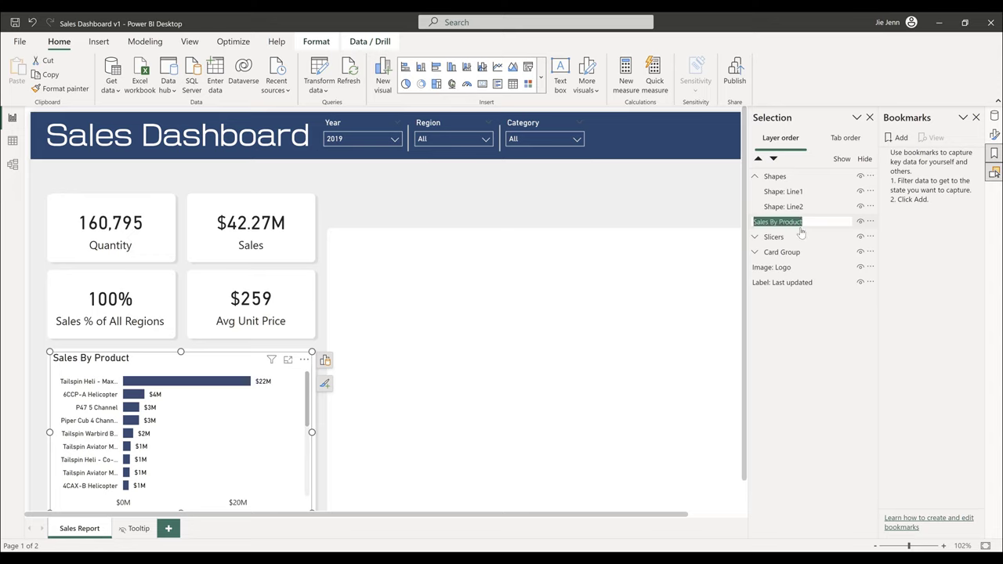
click(816, 218)
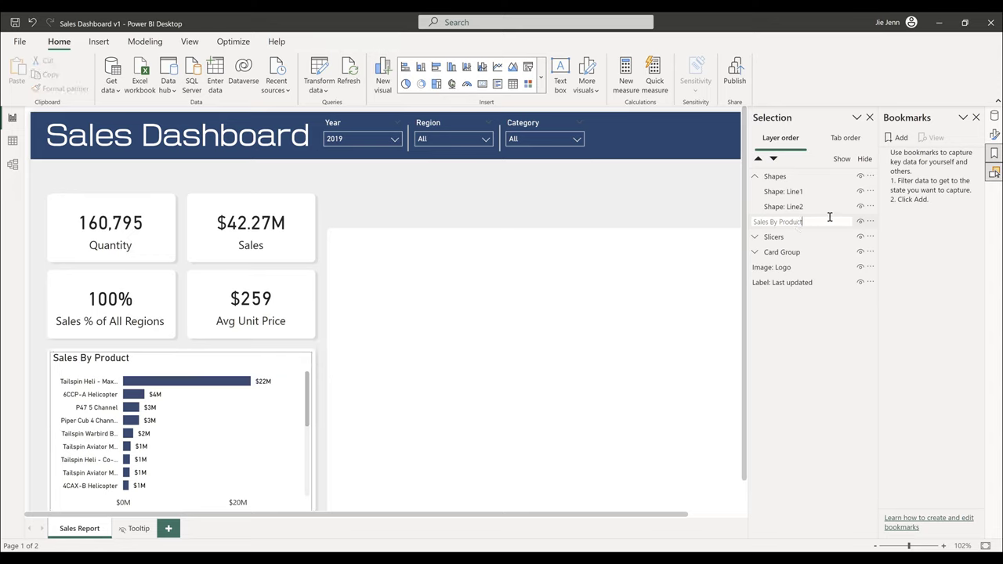
click(828, 217)
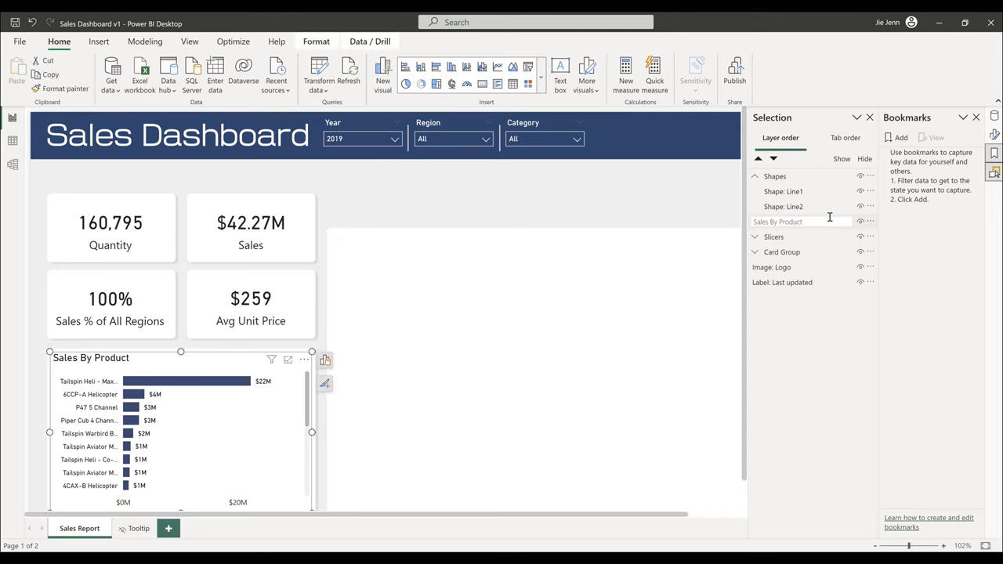
text(Bar Chart:)
key(Return)
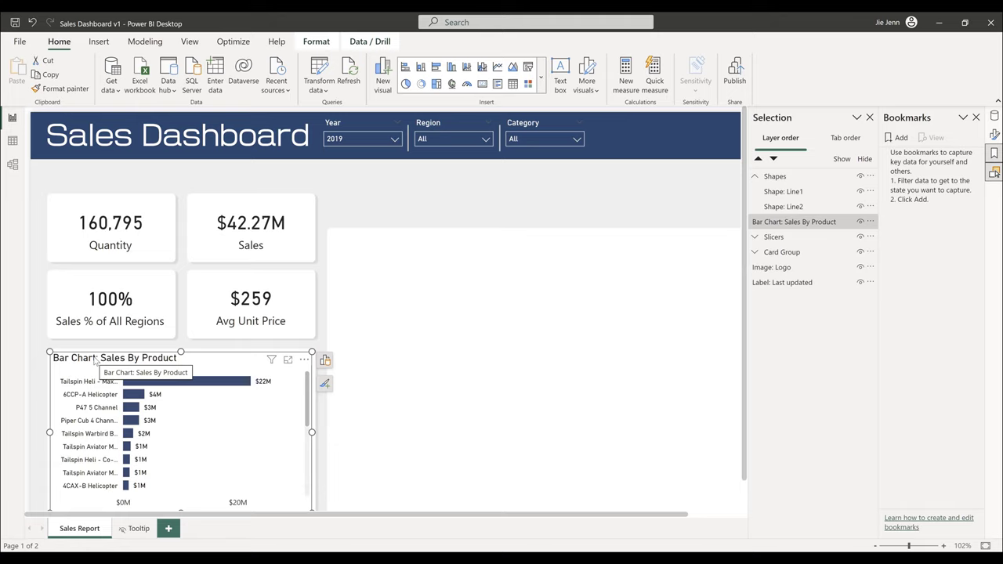
- Remove the "Bar Chart:" prefix from the Sales By Product layer name and move the layer below Card Group
click(789, 223)
double_click(789, 222)
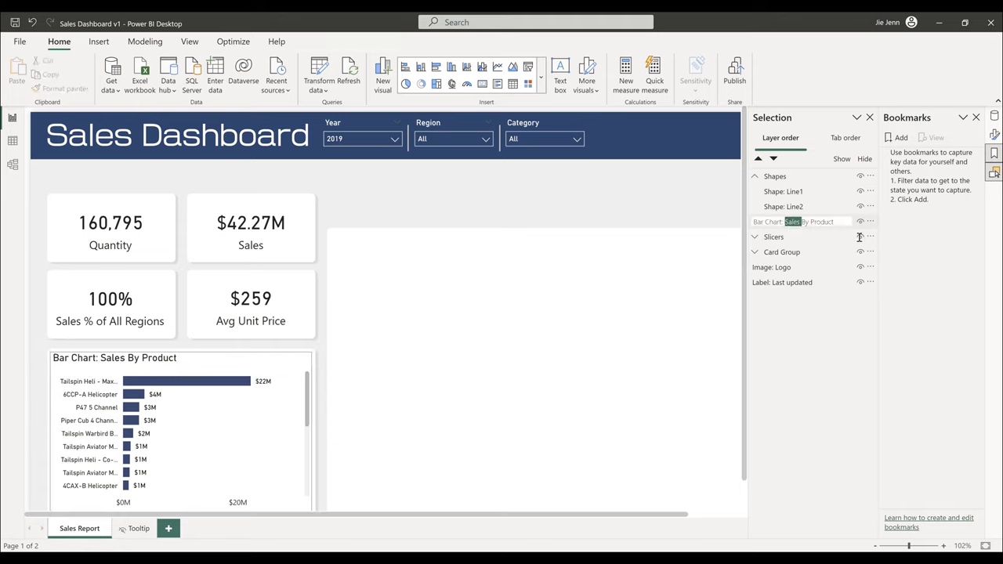
key(Home)
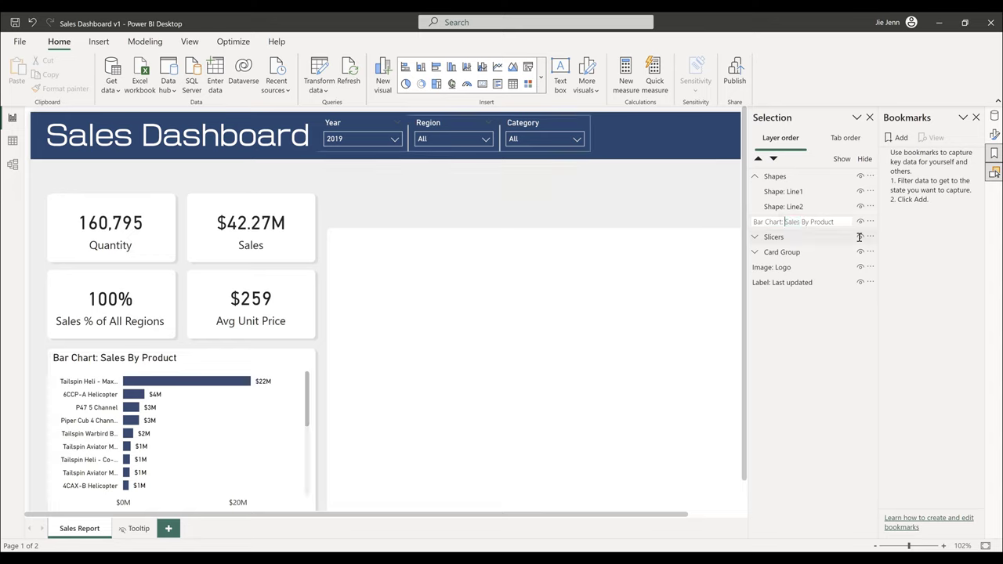
key(shift+Home)
key(BackSpace)
key(Return)
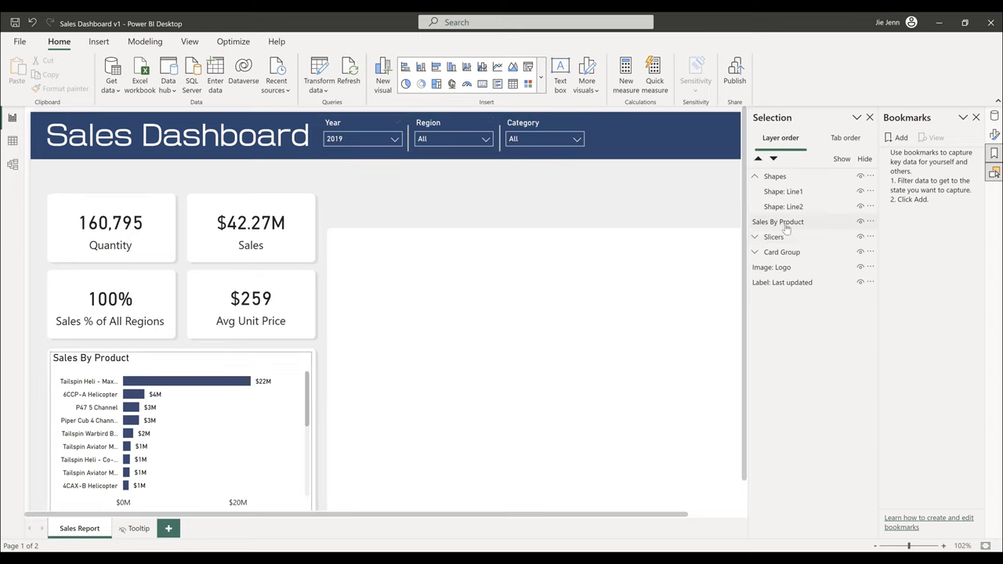
drag(786, 225, 786, 259)
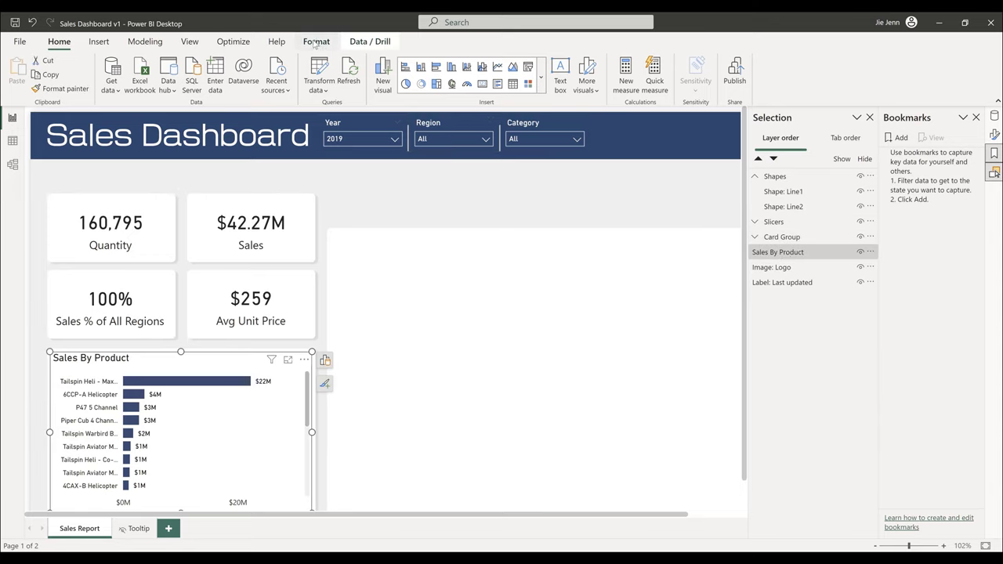
- Pause the report's visual queries
click(233, 47)
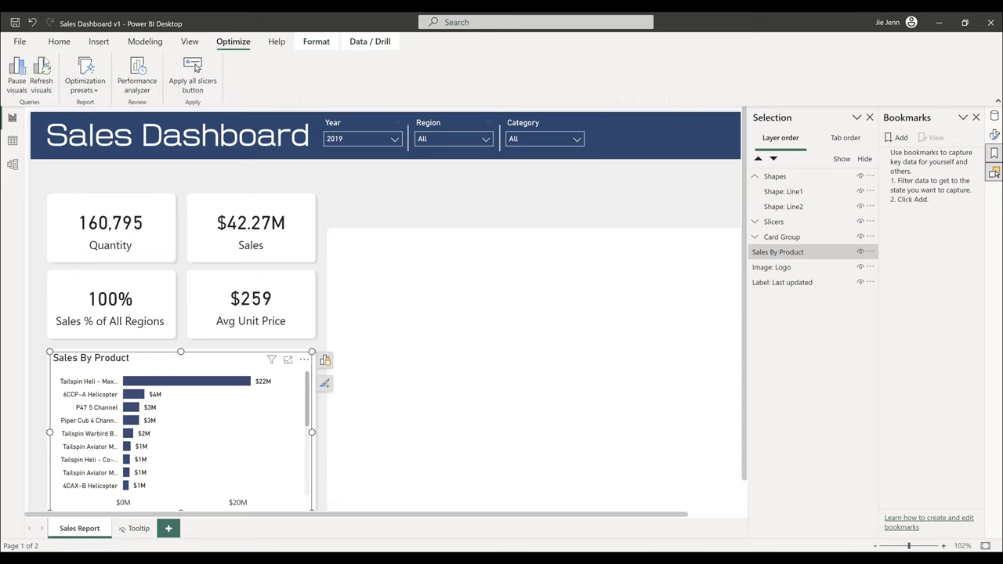
click(18, 72)
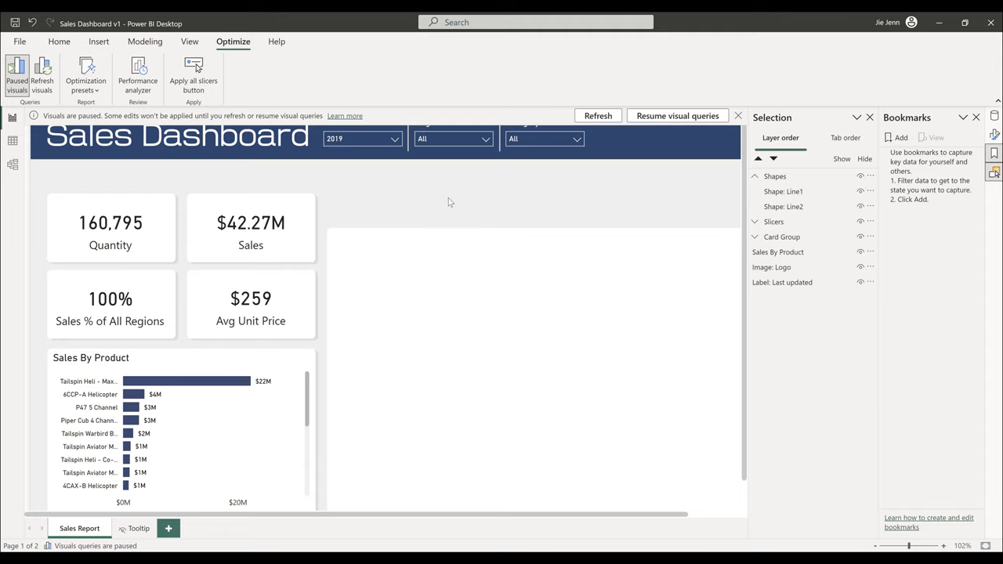
- Insert a blank button and place it in the grey area above the large empty white panel
click(99, 43)
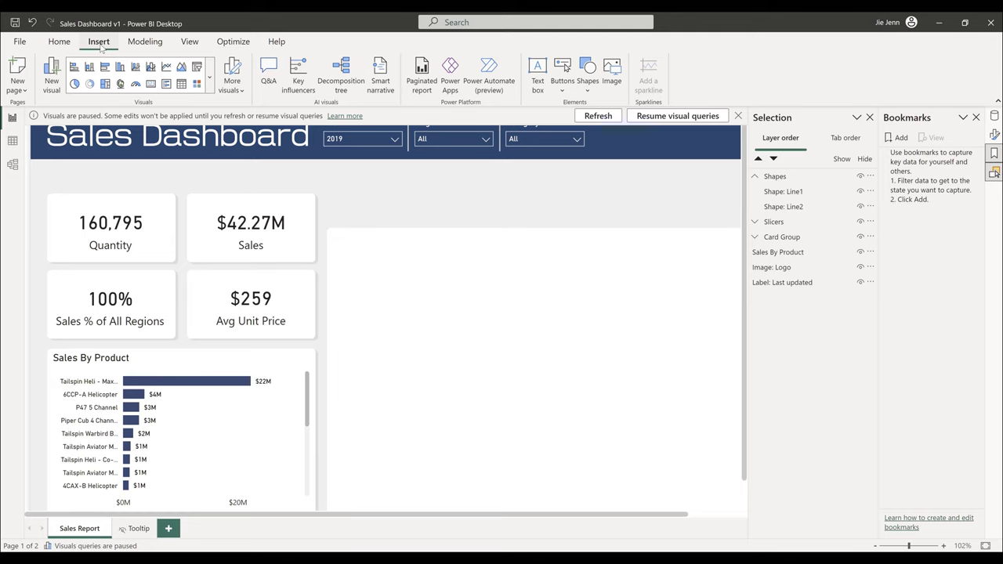
click(562, 75)
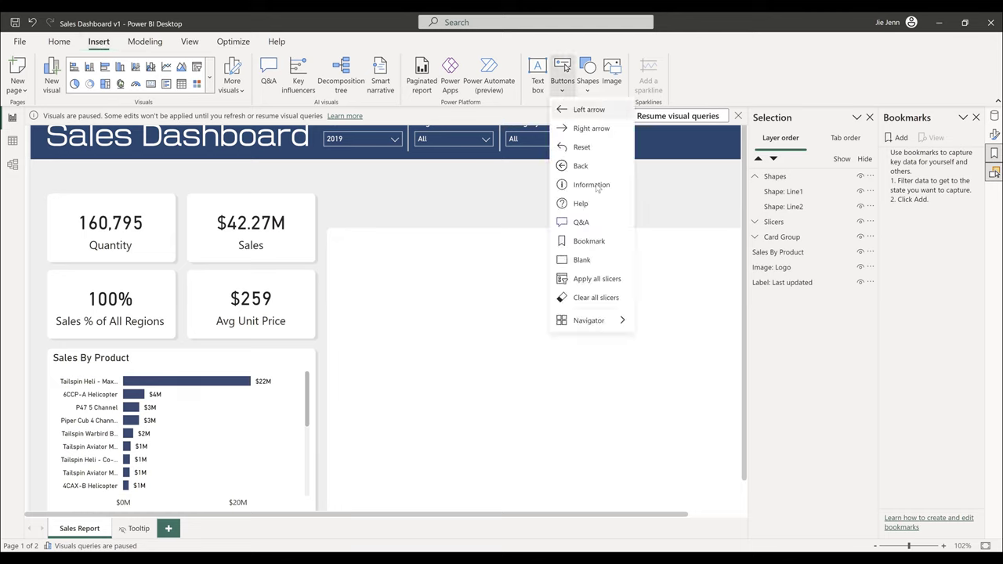
click(582, 260)
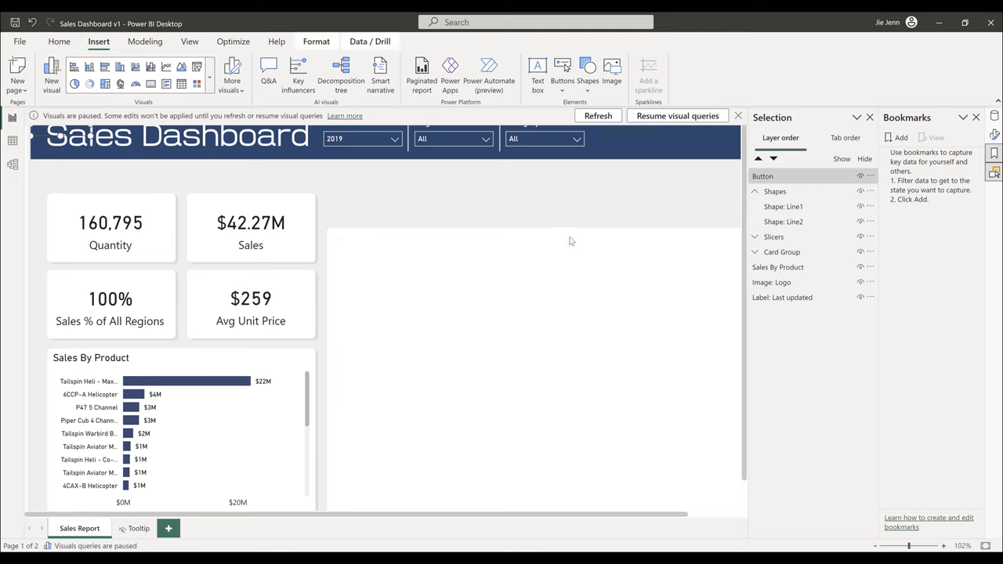
drag(31, 135, 366, 200)
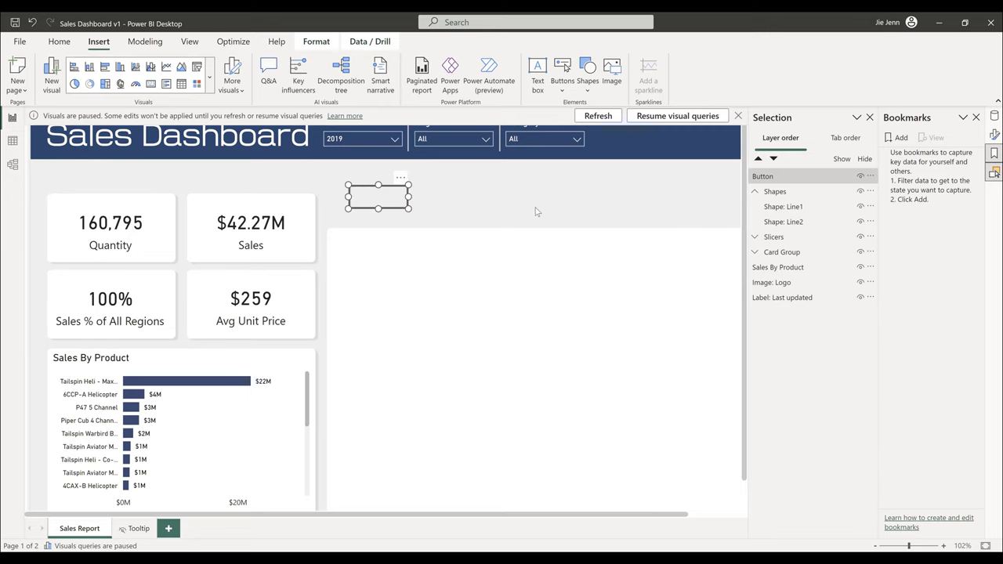
- Replace the bookmarks list with the button's format settings and move the button to about 514 horizontal, 120 vertical
click(975, 117)
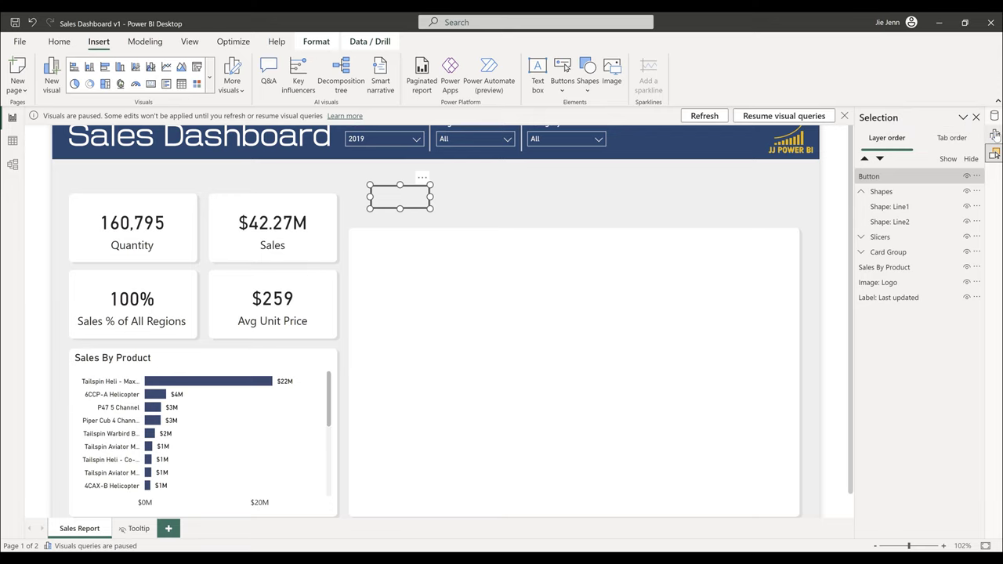
right_click(994, 134)
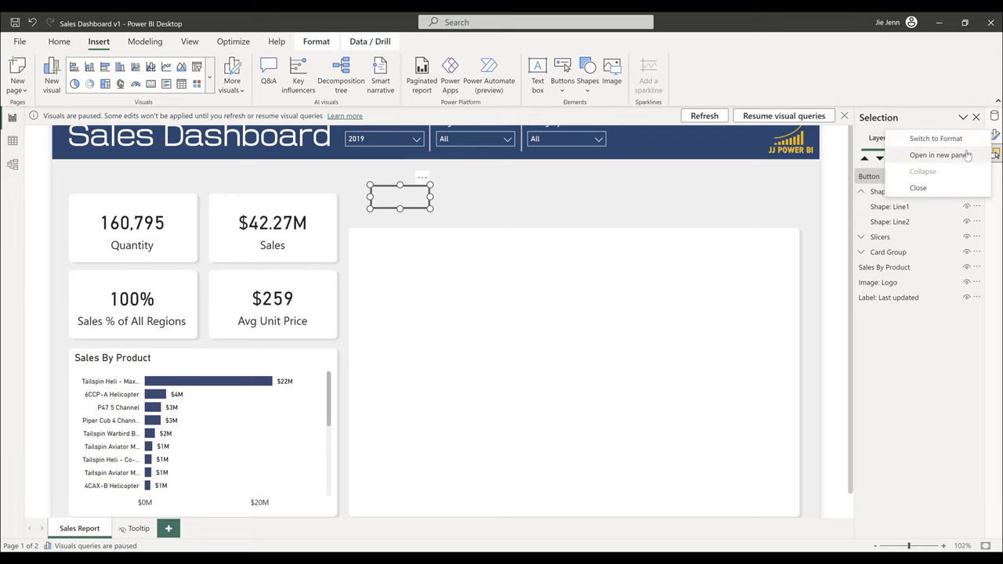
click(968, 155)
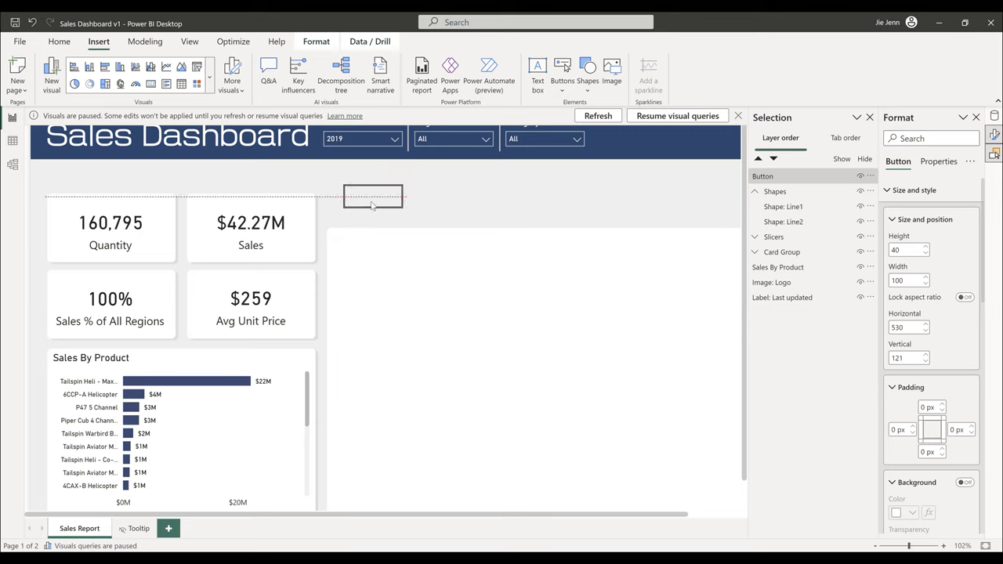
drag(372, 206, 367, 204)
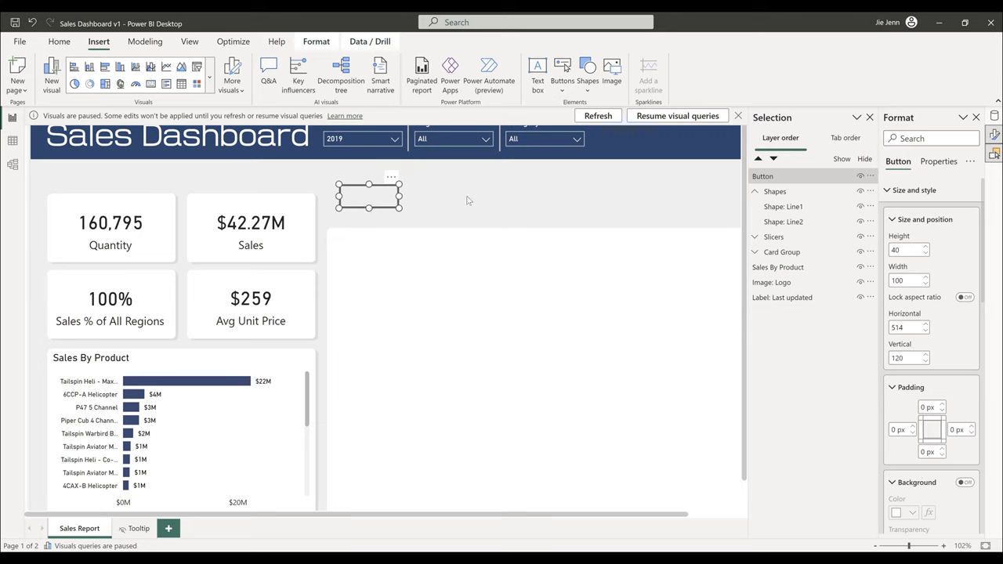
- Set the blank button's height to 54 and its width to 167
double_click(915, 251)
key(BackSpace)
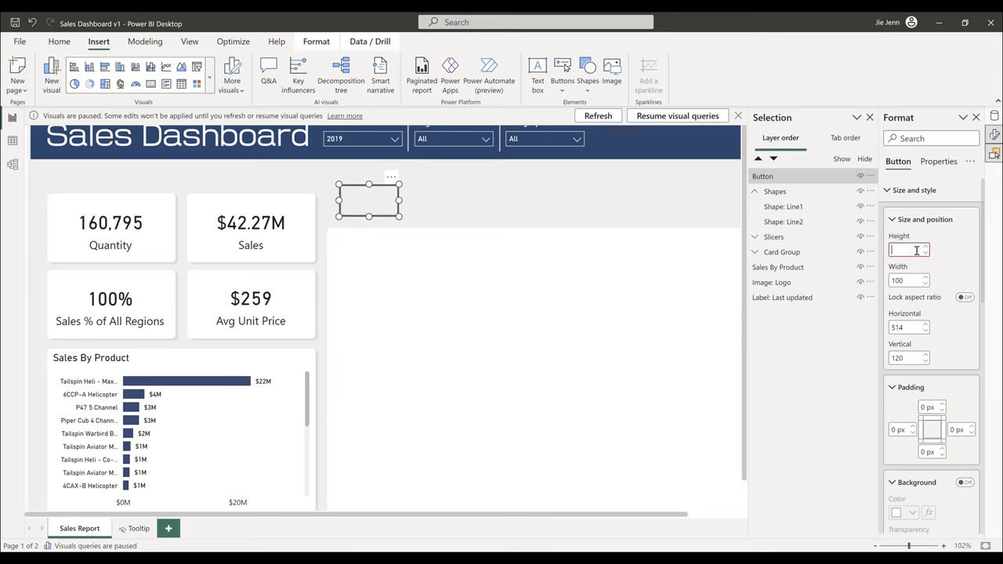
text(54)
double_click(913, 284)
text(167)
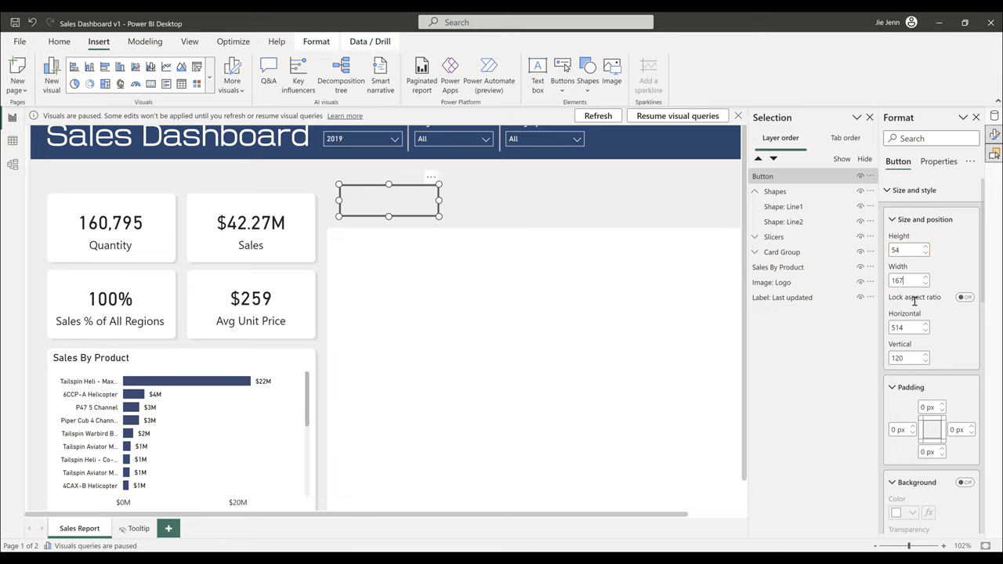
- Position the blank button at 860 horizontal and 141 vertical
double_click(912, 326)
text(8)
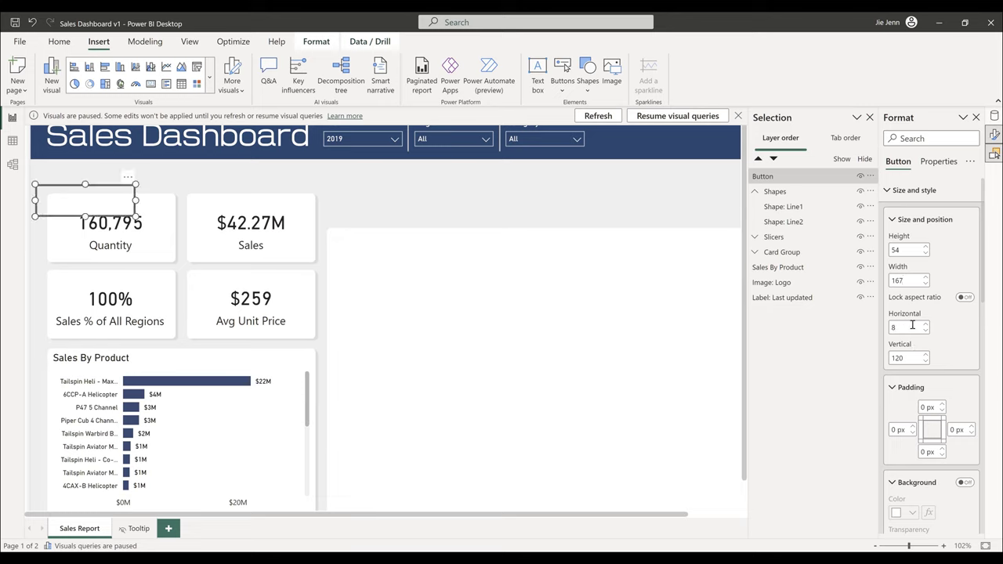
text(60)
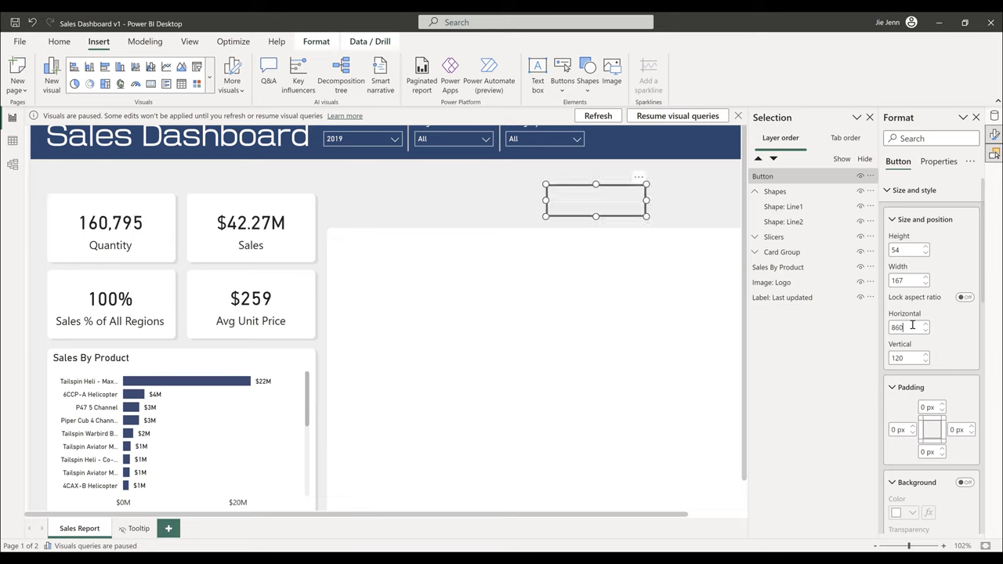
key(Tab)
text(141)
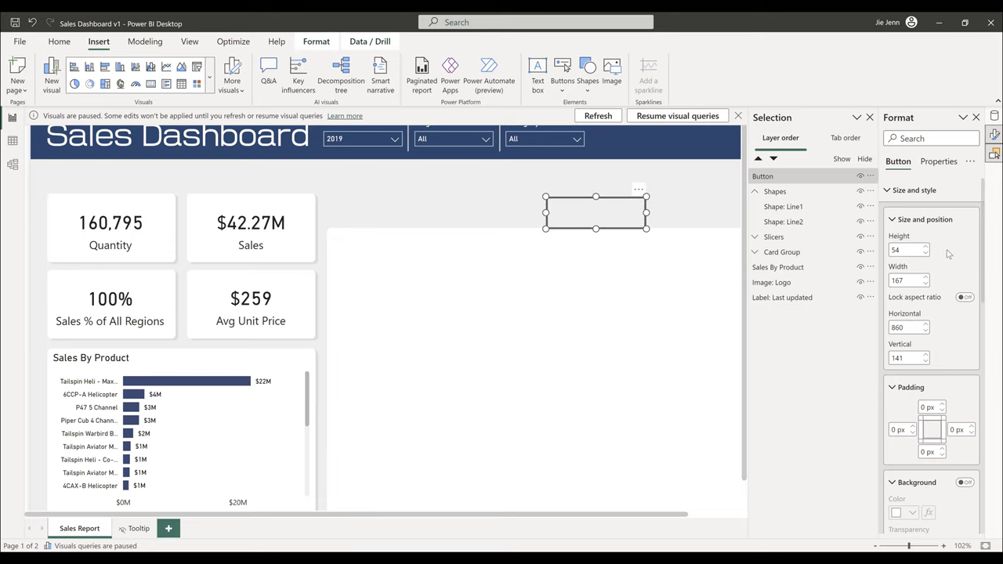
- Turn on the button's text in its default state, enter "Sales Trend" and align it vertically to the top
scroll(948, 254, down, 6)
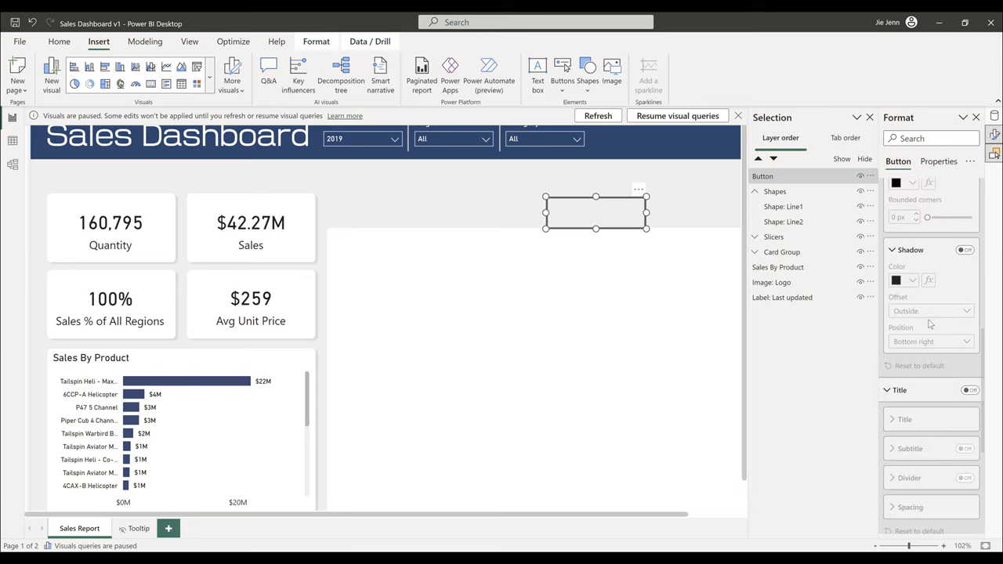
scroll(941, 329, down, 4)
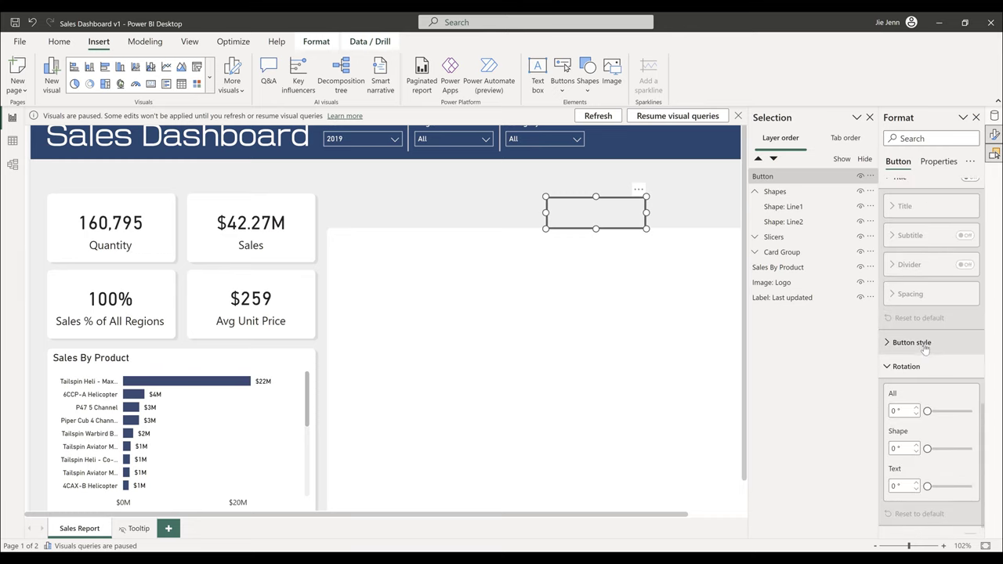
click(930, 351)
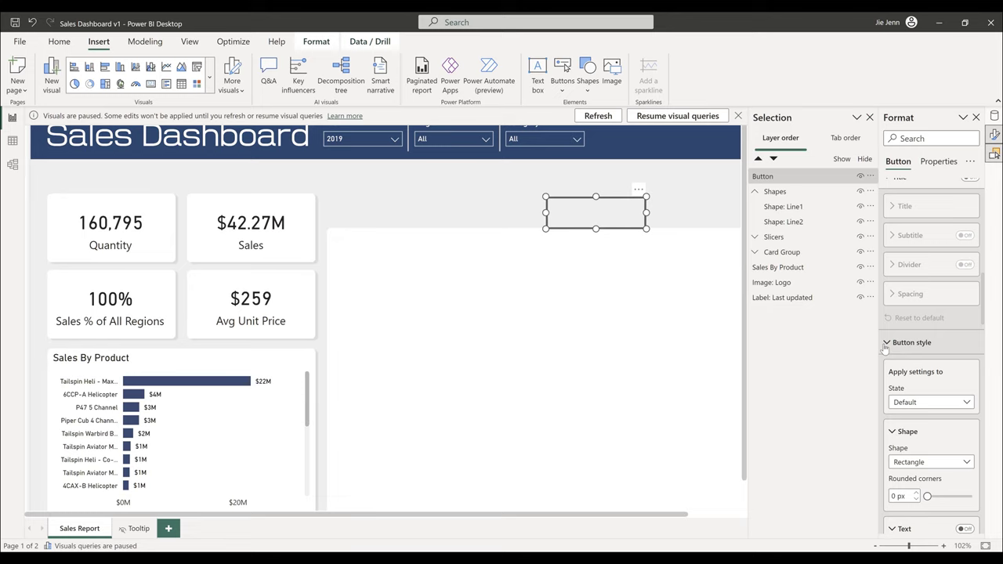
scroll(946, 381, down, 1)
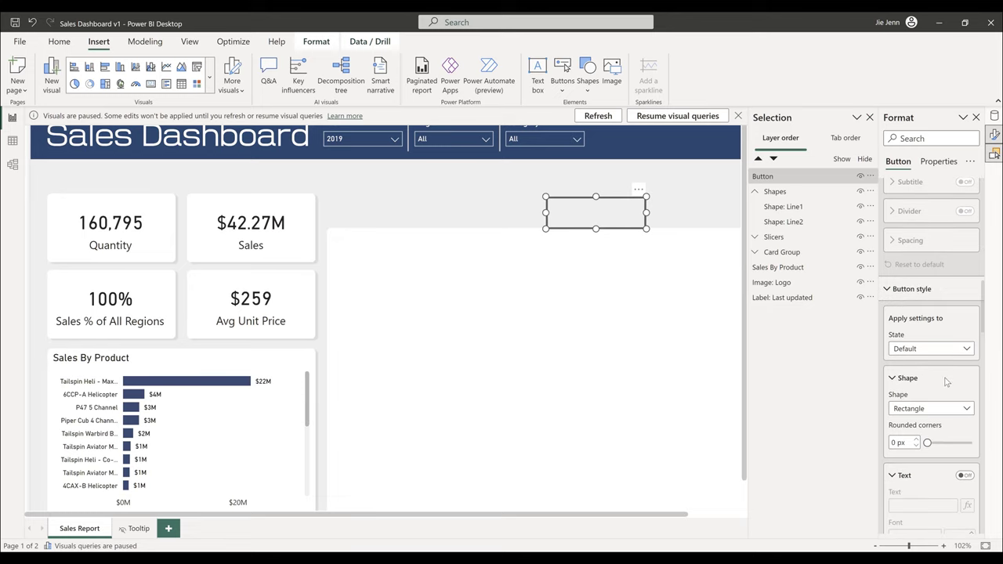
scroll(946, 382, down, 1)
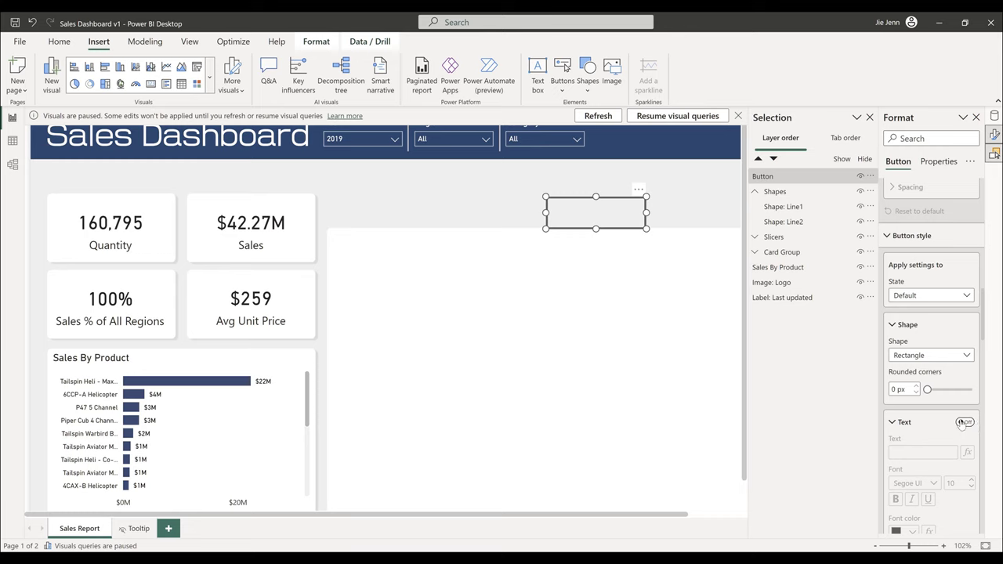
scroll(966, 424, down, 1)
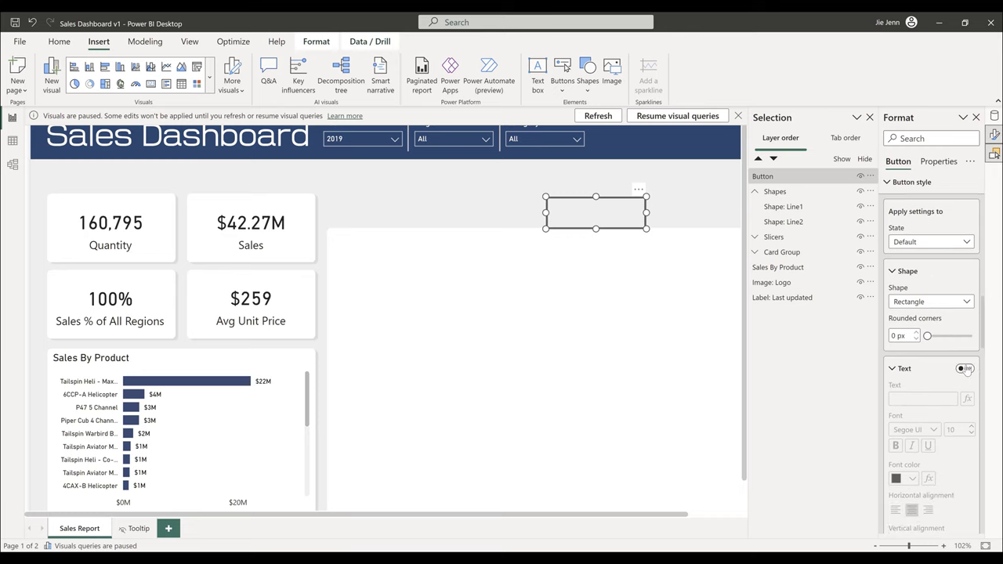
click(965, 368)
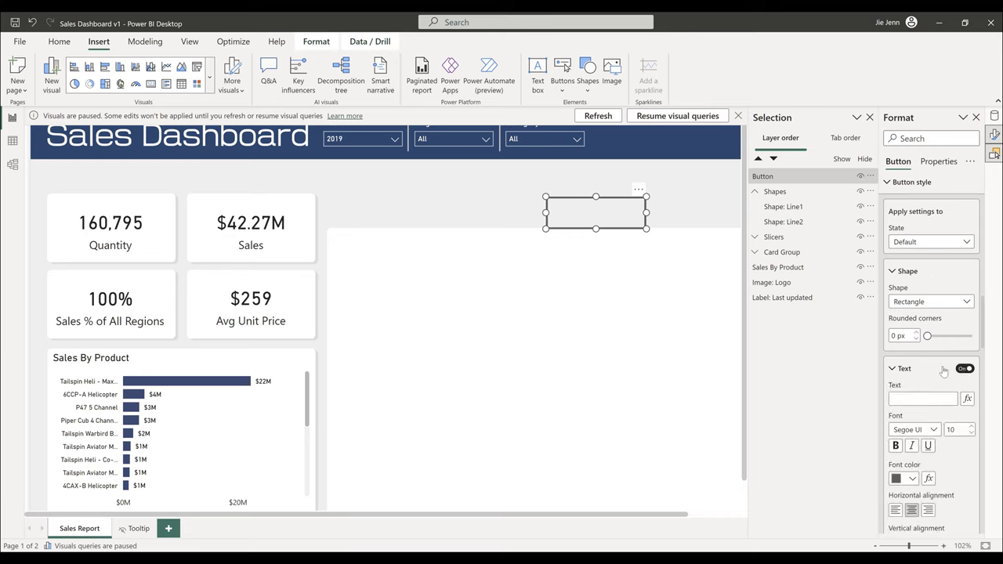
click(913, 400)
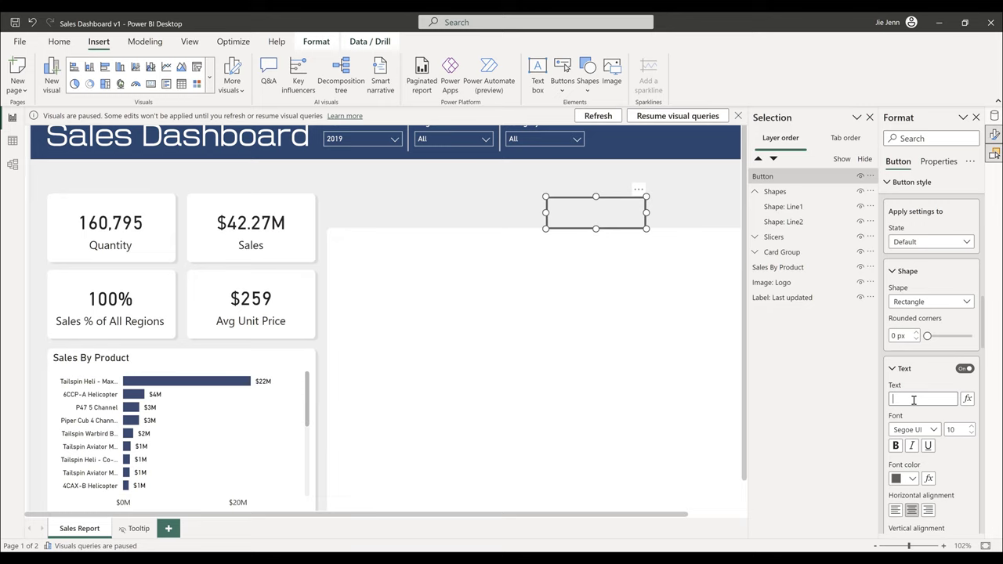
text(Sales Trend)
scroll(909, 408, down, 2)
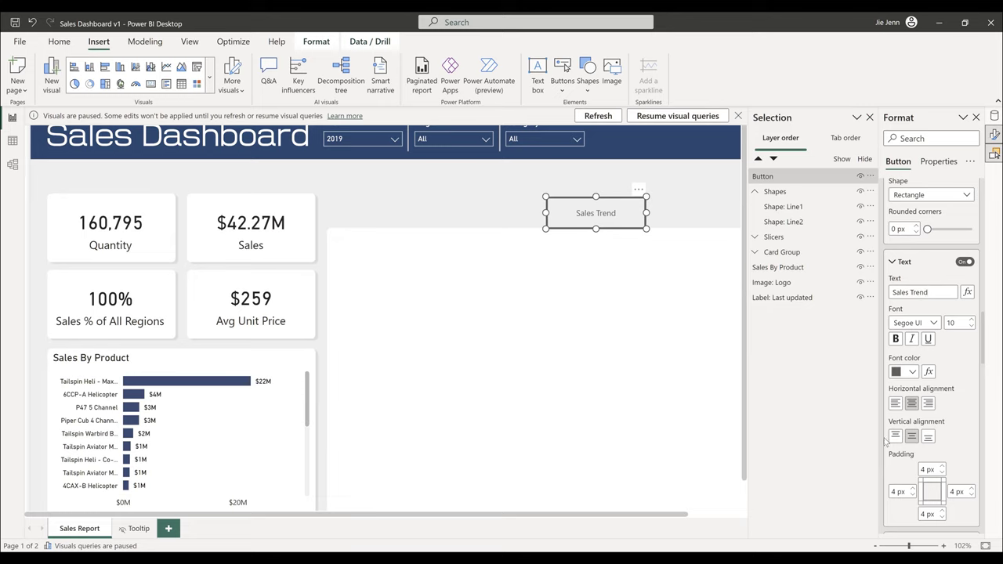
click(894, 437)
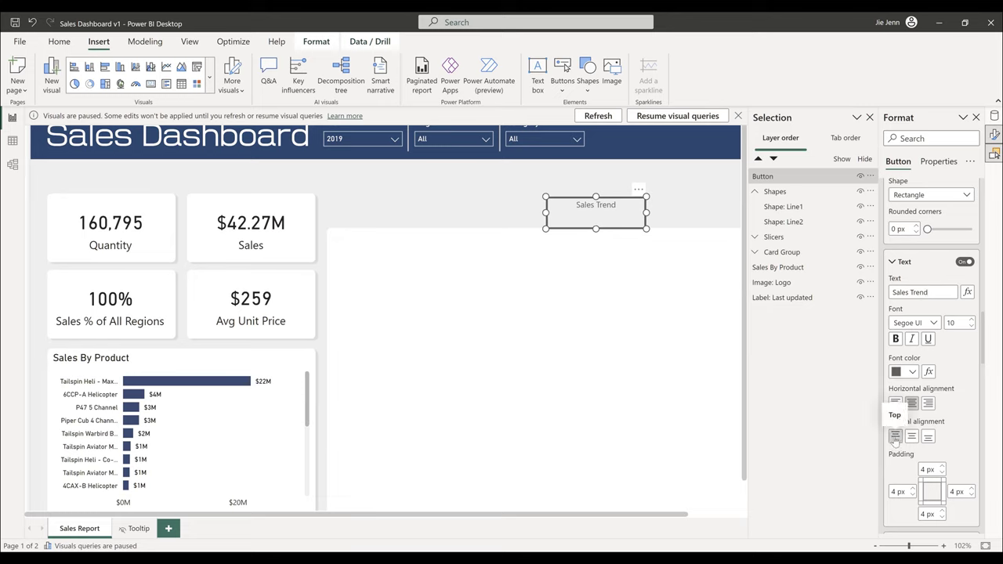
- Turn on the Sales Trend button's fill at 100% transparency and turn off its border
scroll(944, 425, down, 5)
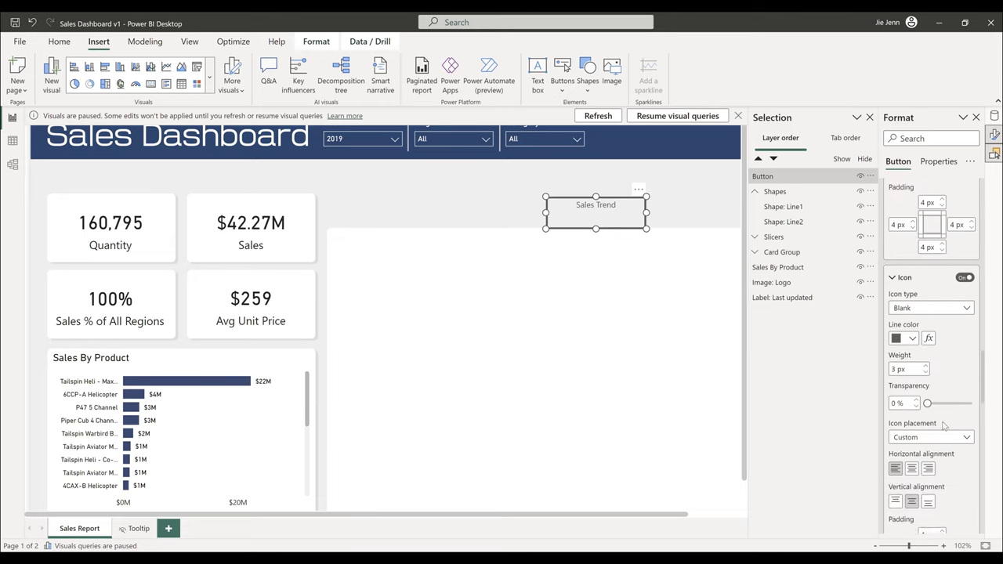
scroll(944, 424, down, 1)
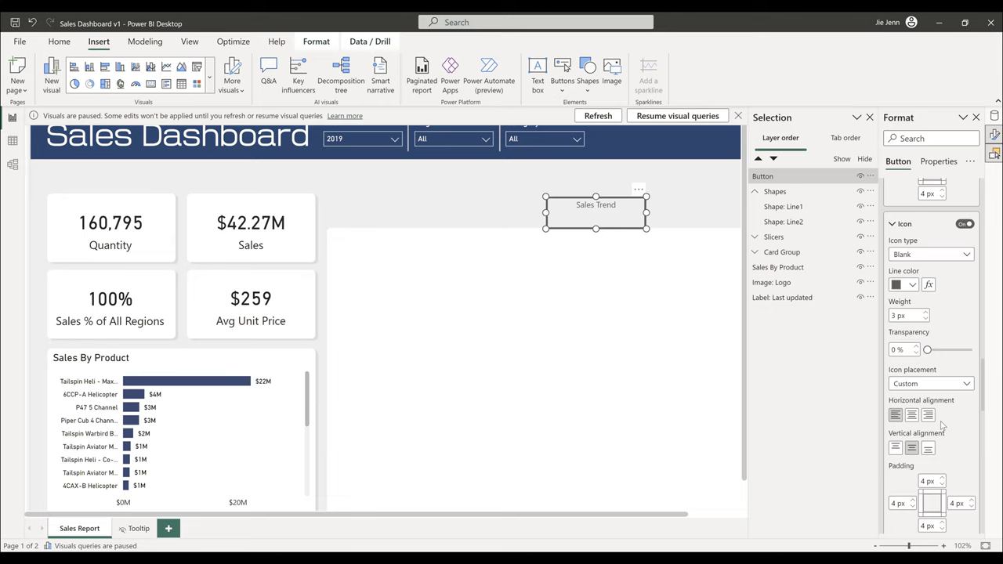
scroll(943, 424, down, 5)
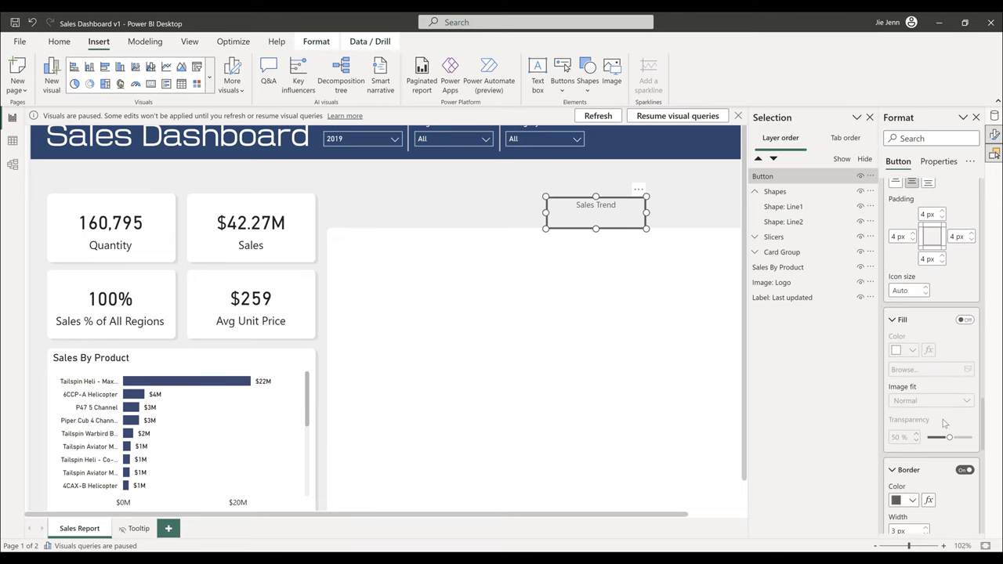
click(965, 320)
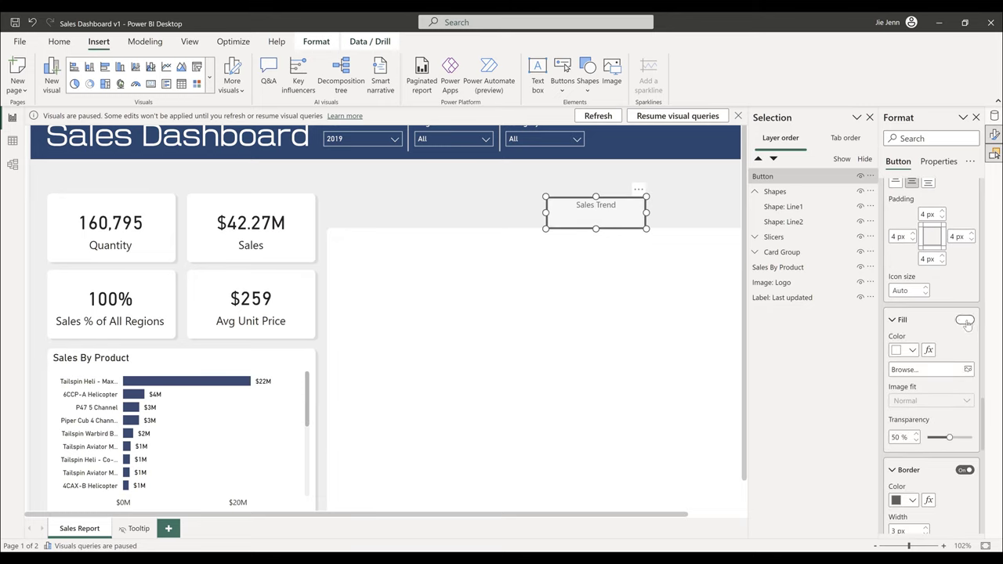
scroll(960, 349, down, 1)
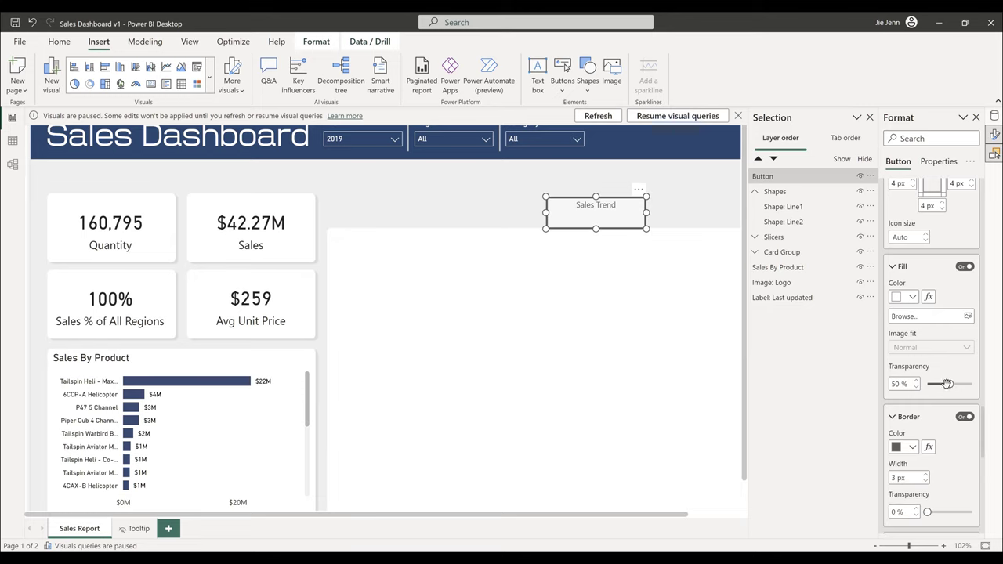
click(947, 384)
click(972, 385)
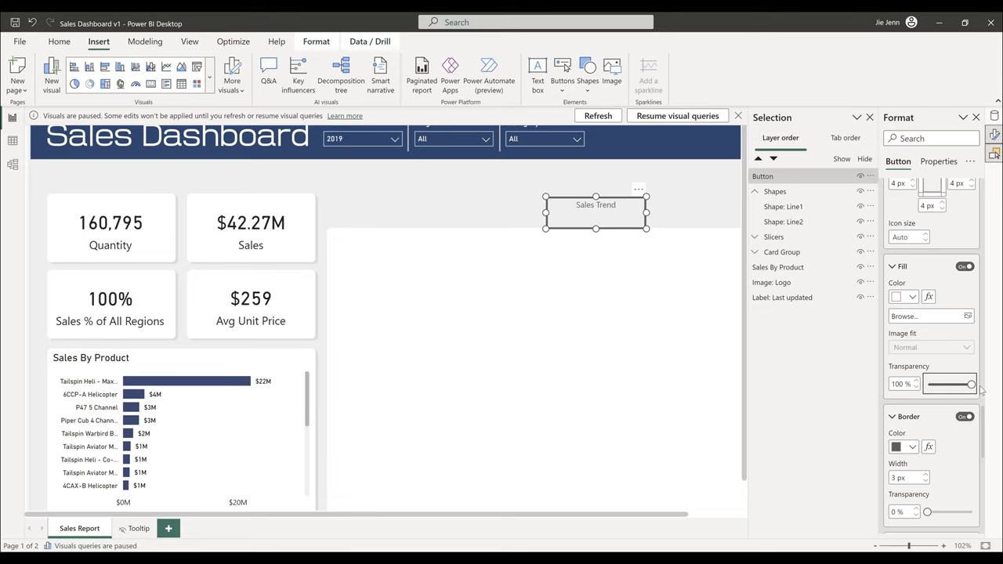
scroll(939, 405, down, 1)
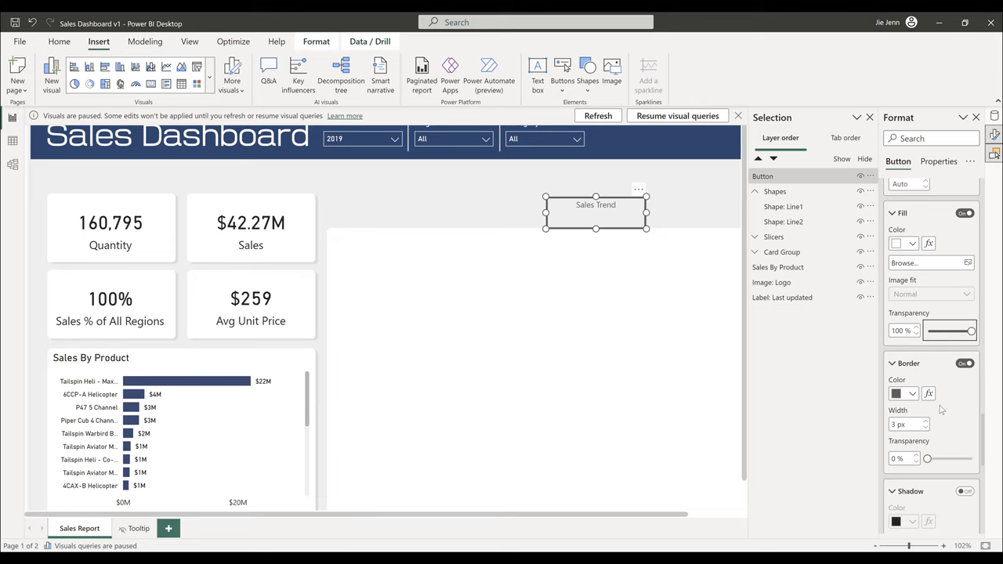
click(966, 363)
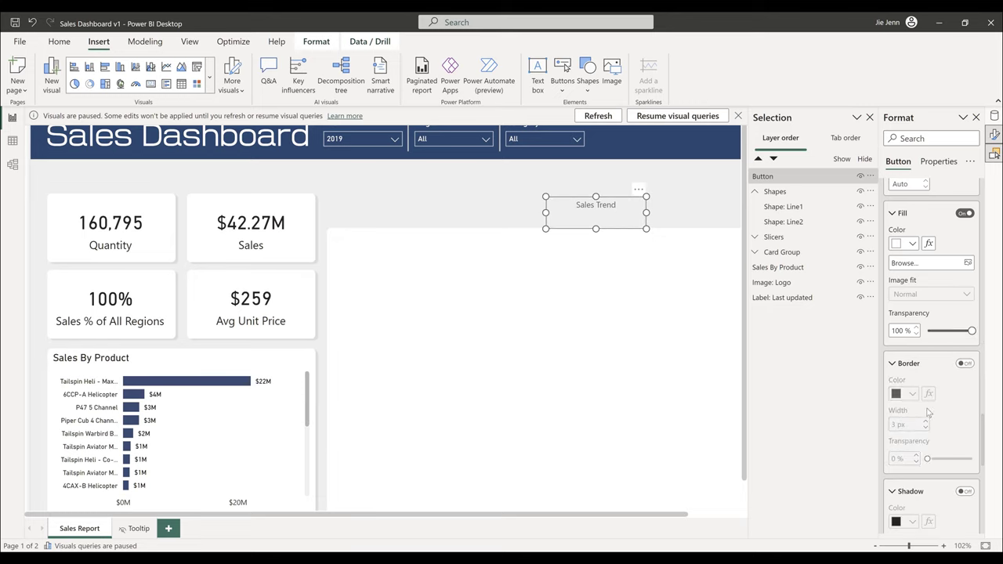
scroll(928, 413, down, 8)
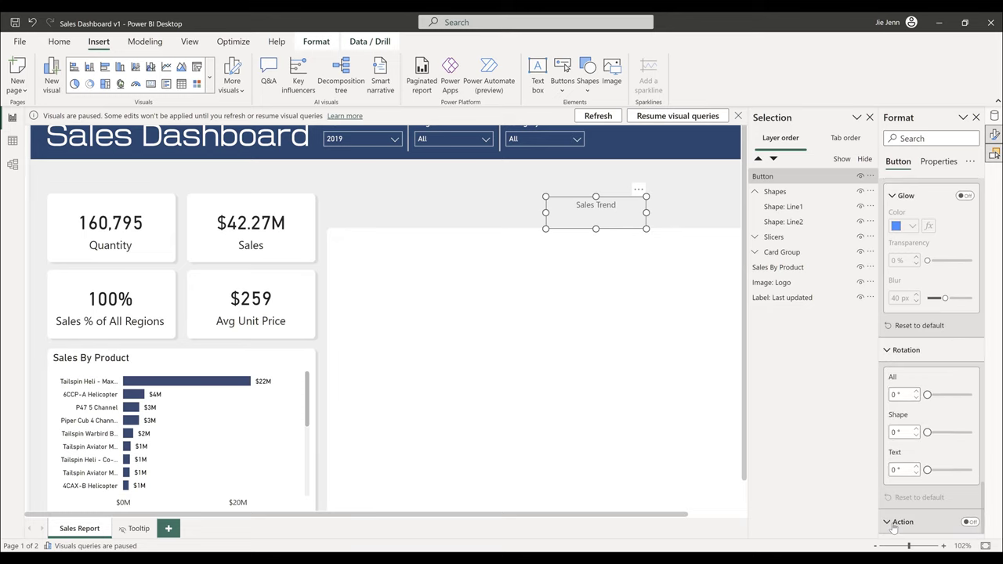
scroll(915, 475, down, 2)
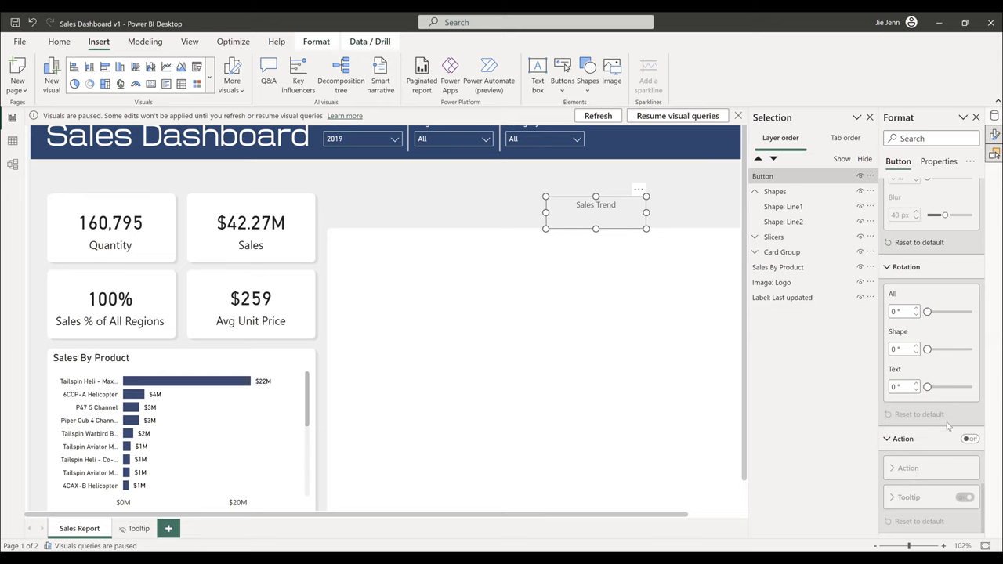
click(772, 177)
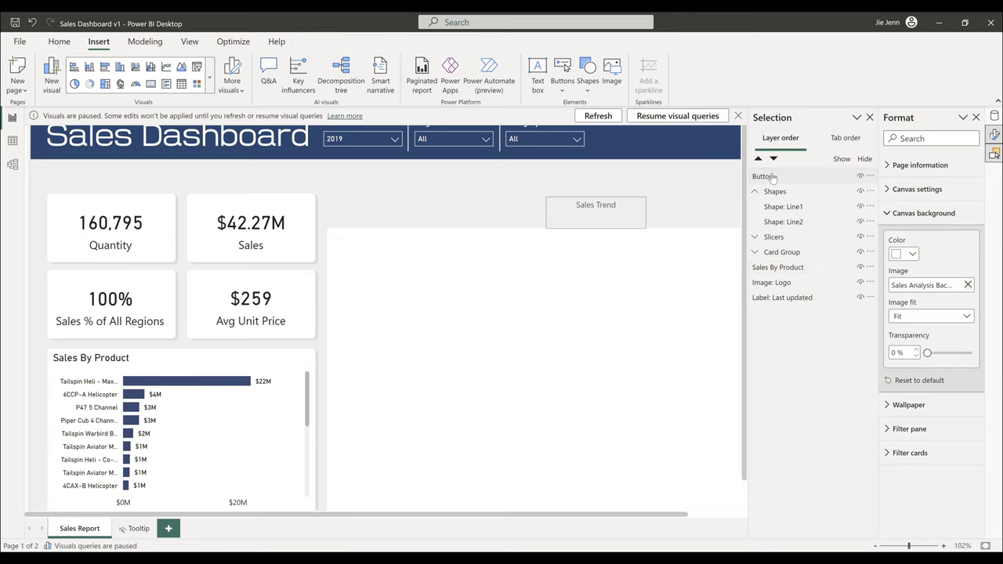
click(767, 178)
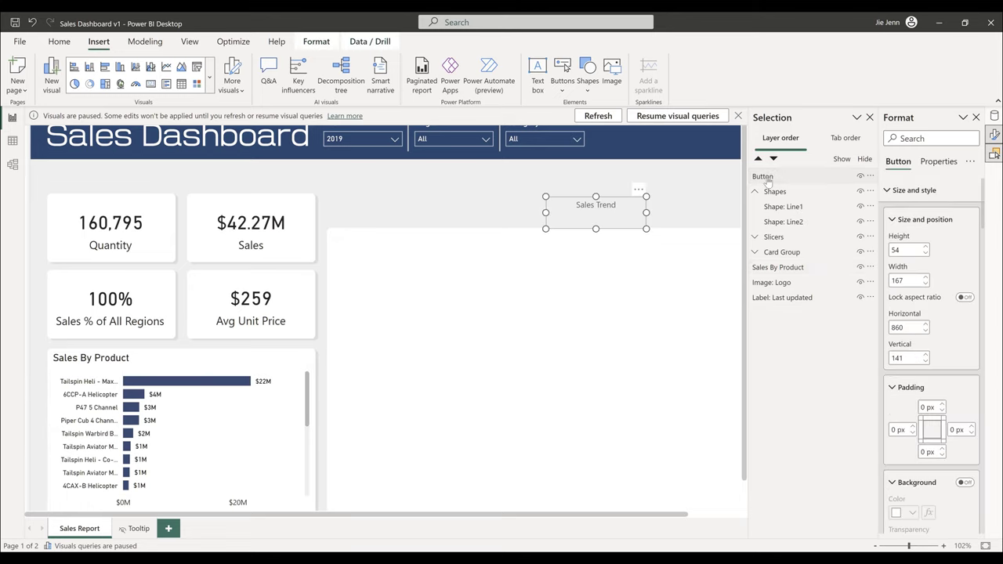
click(767, 178)
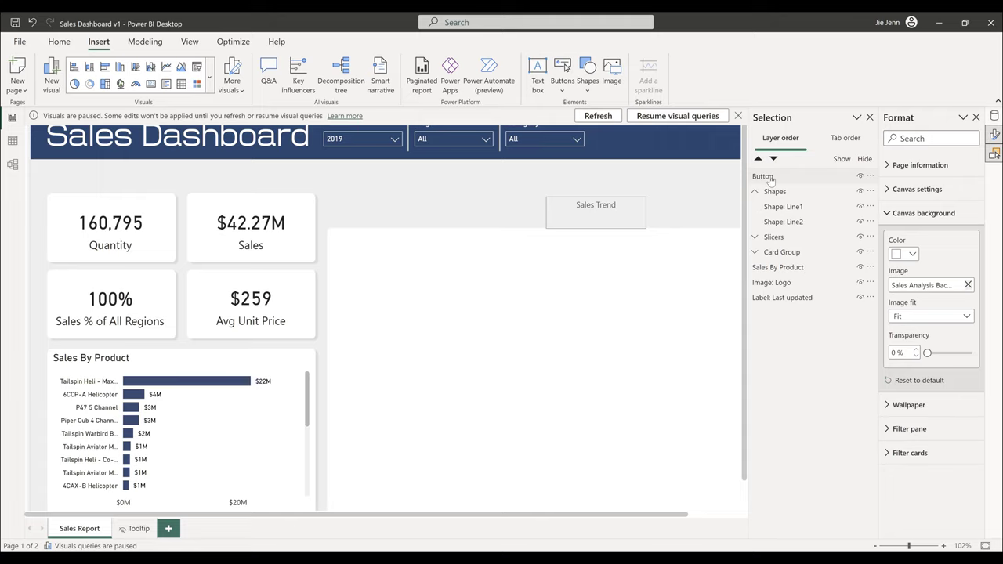
- Duplicate the Sales Trend button and place the copy at the white panel's upper-left edge, about 504 horizontal, 140 vertical
click(622, 220)
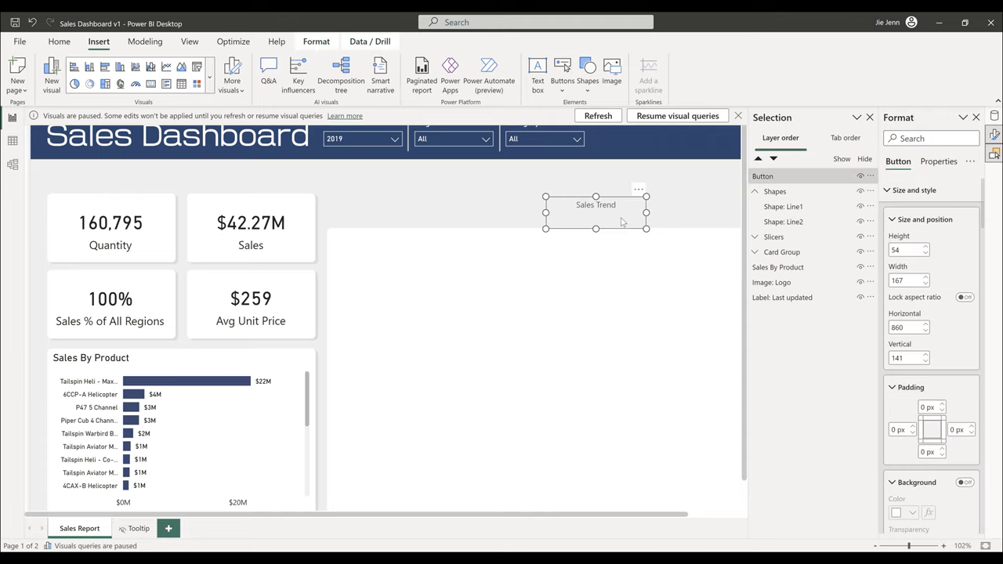
key(ctrl+c)
key(ctrl+v)
drag(576, 217, 355, 211)
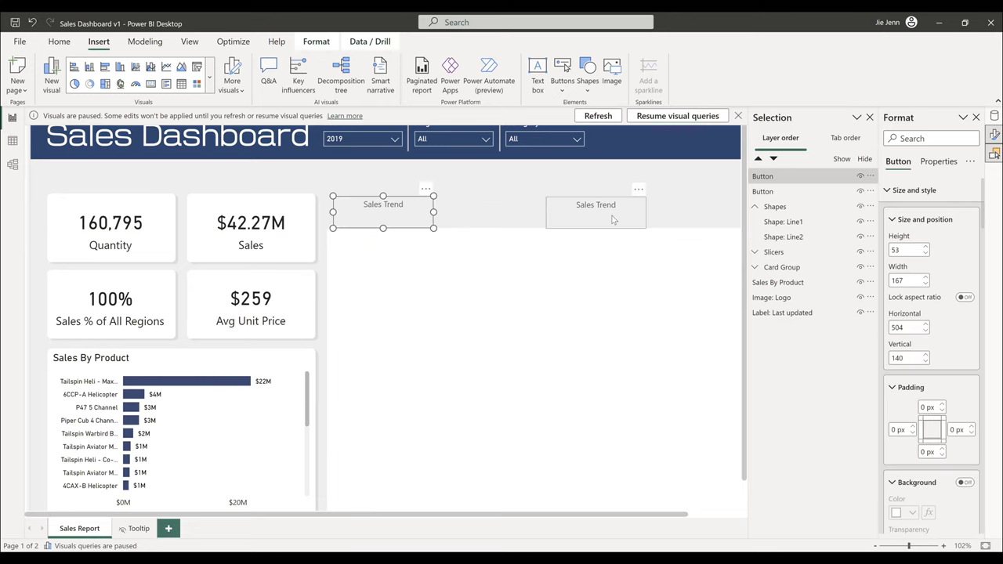
- Make a second copy of the Sales Trend button and place it between the other two, about 692 horizontal, 128 vertical
click(614, 220)
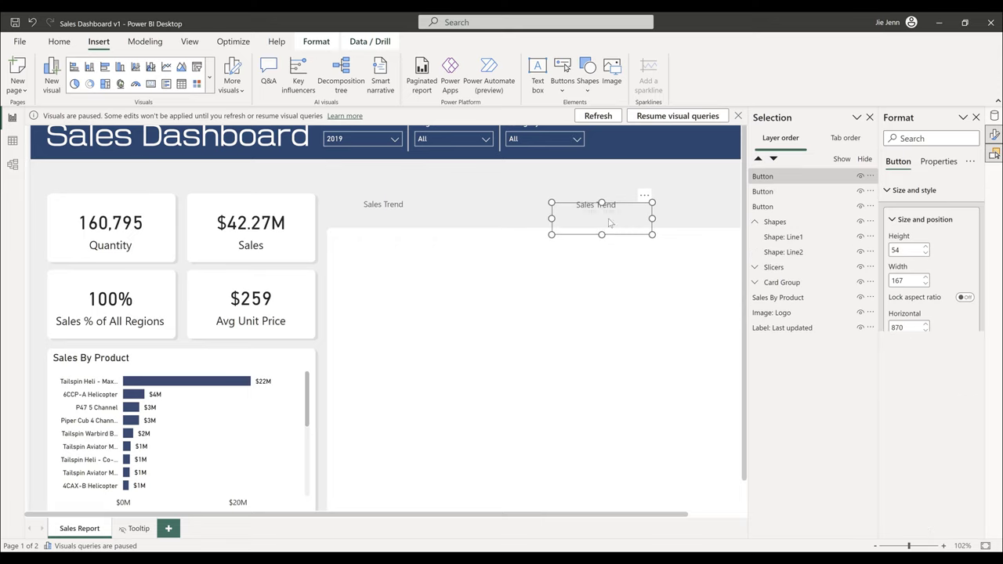
key(ctrl+c)
key(ctrl+v)
drag(608, 231, 501, 218)
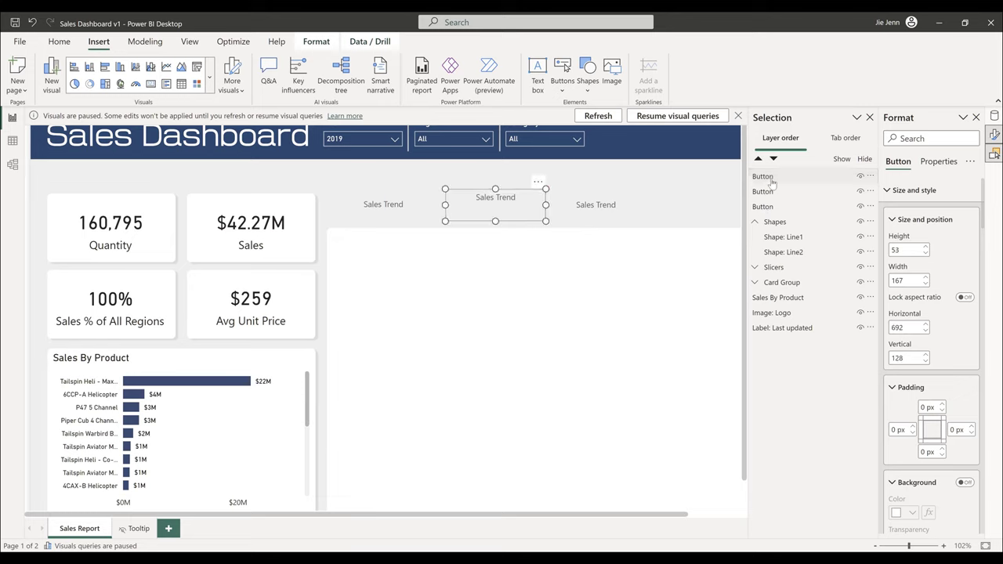
- Group the three button layers, name the group "Buttons" and expand it in the layer order
double_click(767, 177)
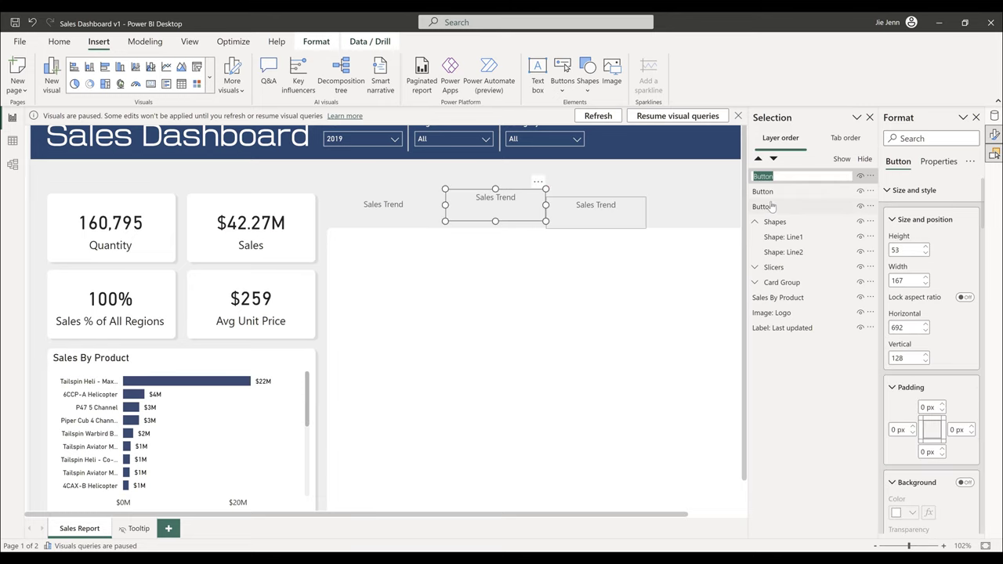
shift+click(771, 206)
key(ctrl+g)
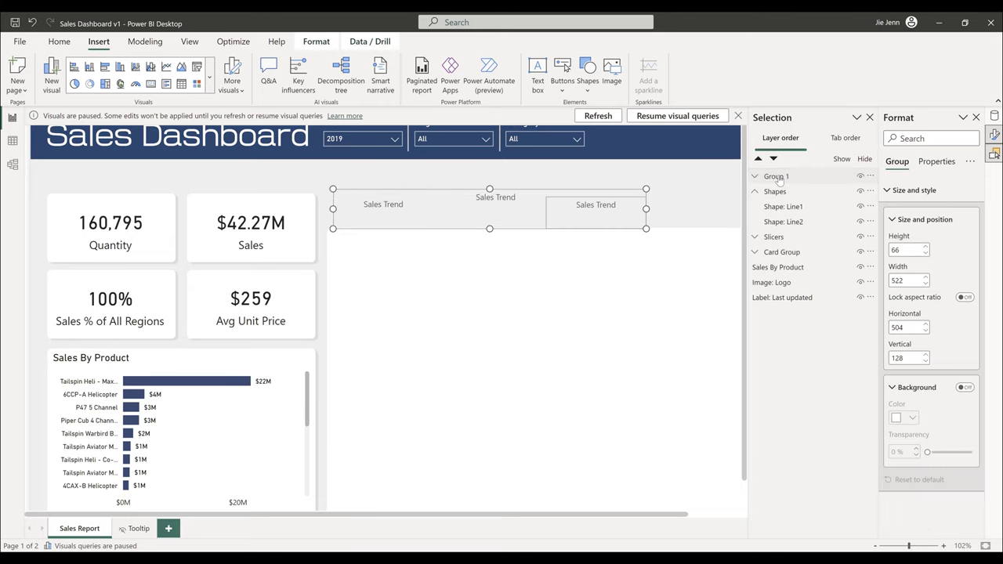
double_click(819, 178)
text(Buttons)
key(Return)
click(757, 176)
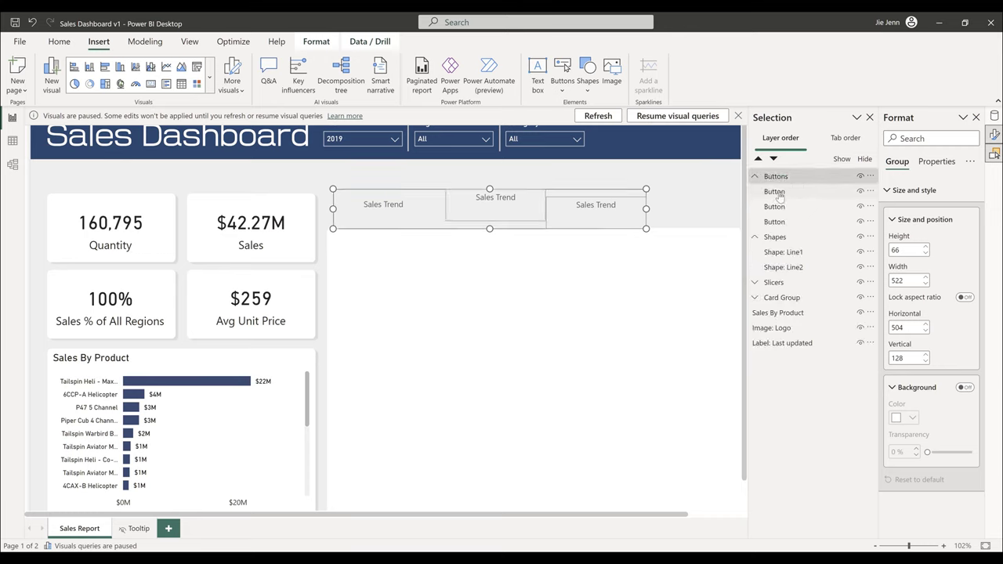
- Rename the leftmost tab button's layer in the Buttons group as "btn: Sales Decomposition"
click(783, 208)
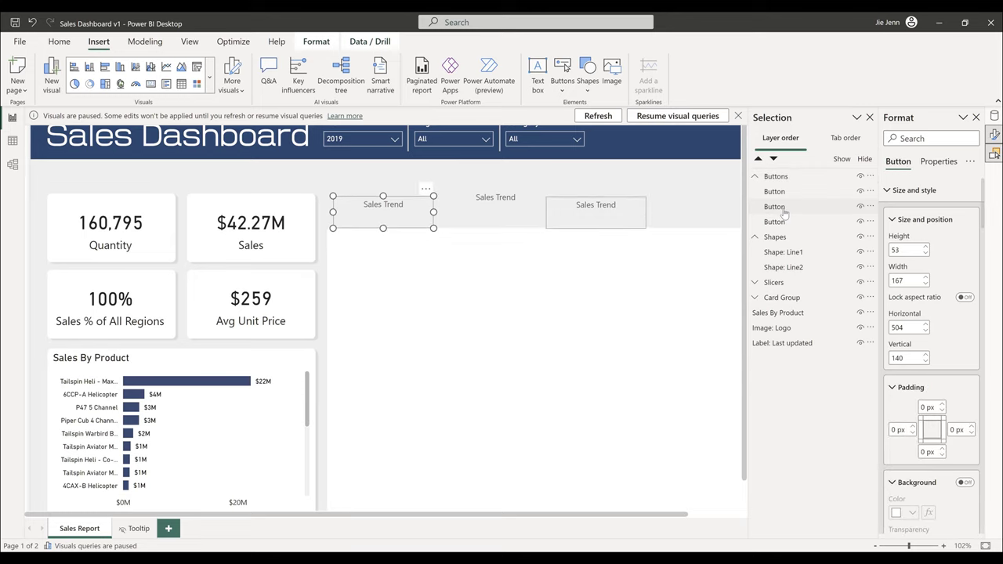
double_click(783, 212)
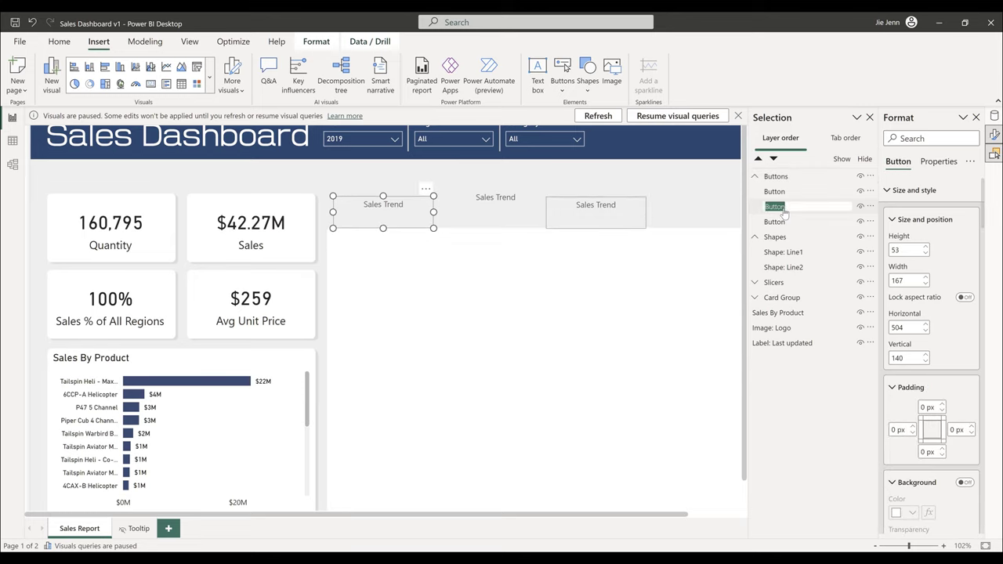
text(Sales Decompositi)
key(Return)
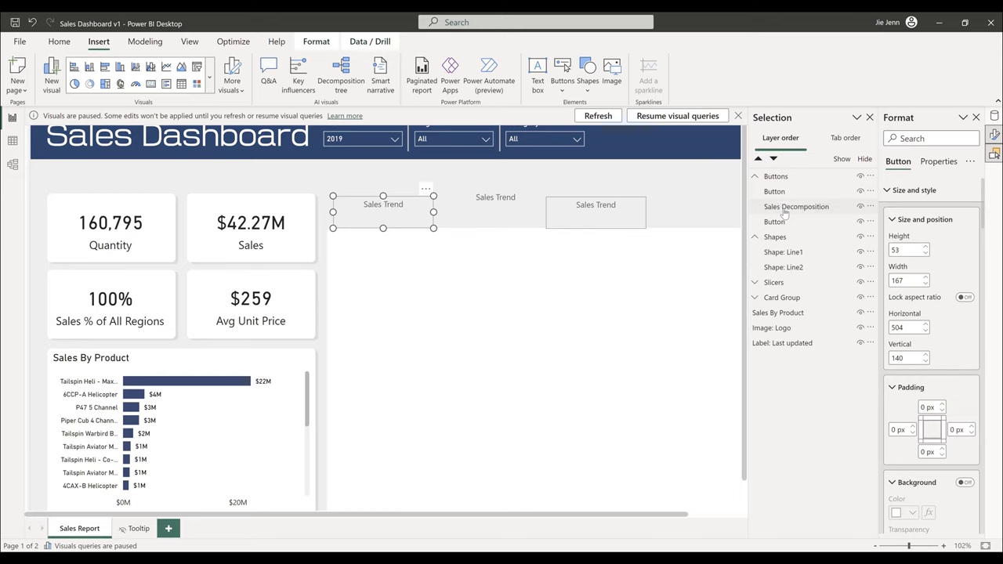
key(Escape)
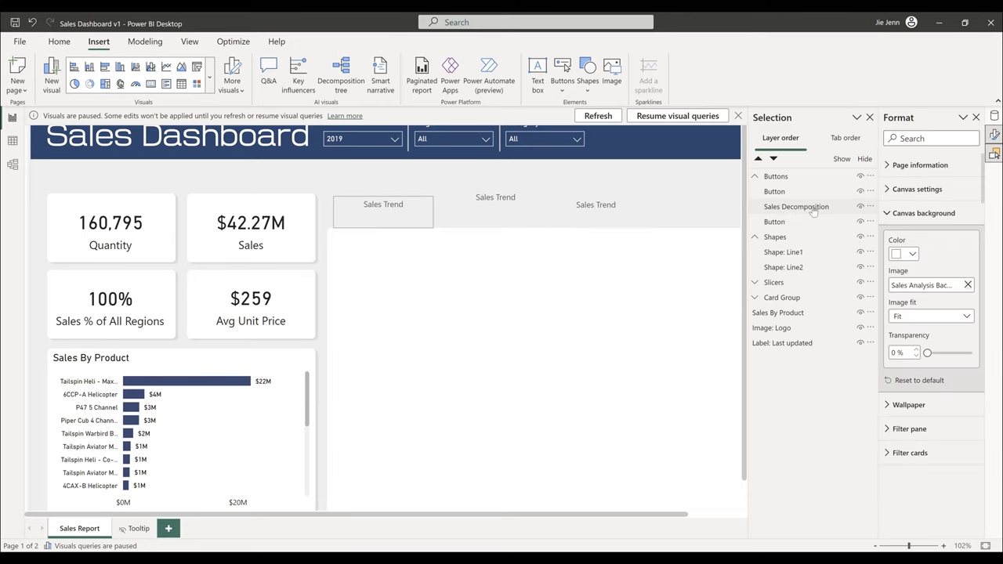
click(812, 209)
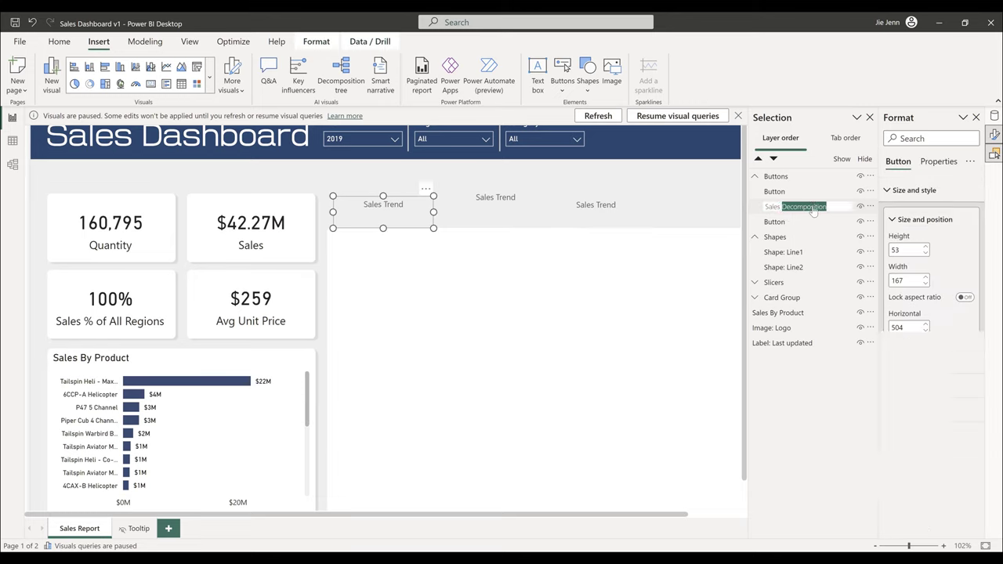
click(808, 207)
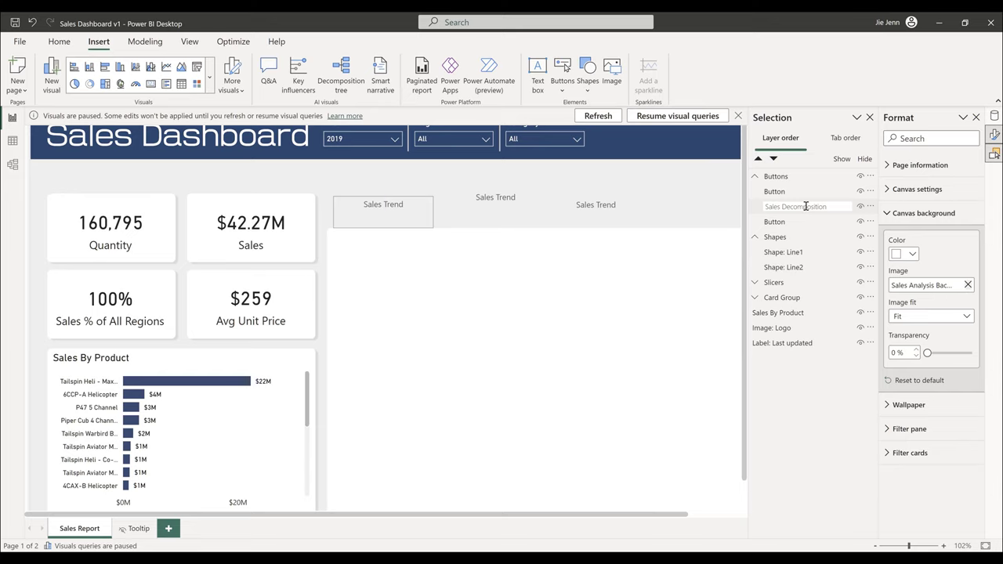
text(btn:)
- Rename the rightmost tab button's layer as "btn: Sales Trend"
click(777, 223)
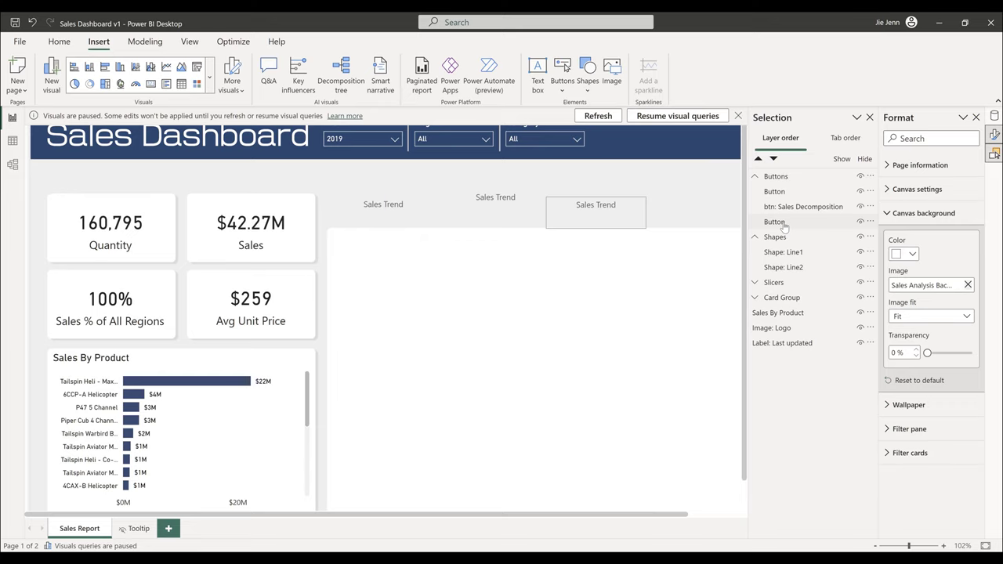
double_click(784, 223)
drag(782, 223, 723, 225)
text(btn)
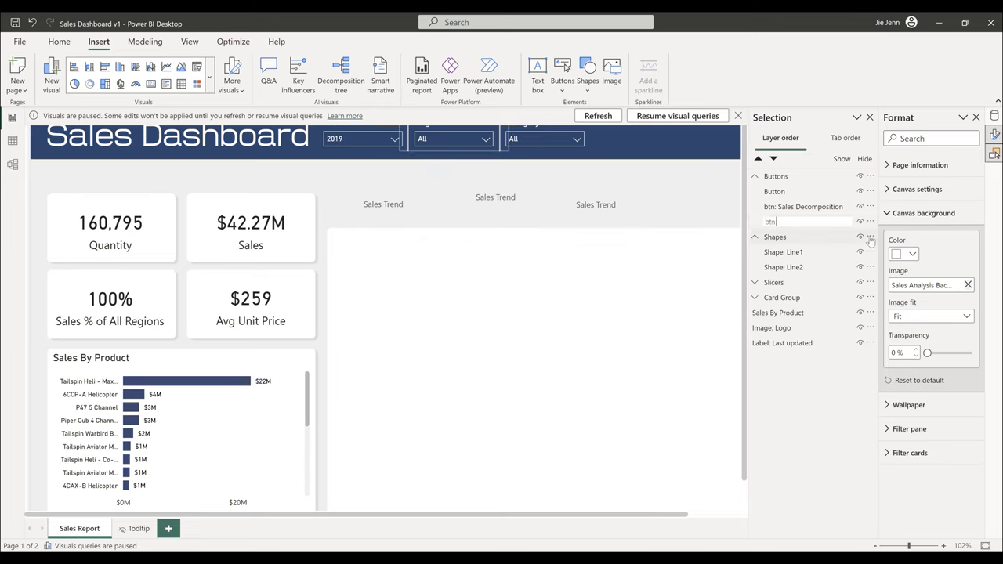
text(: Sales Trend)
key(Return)
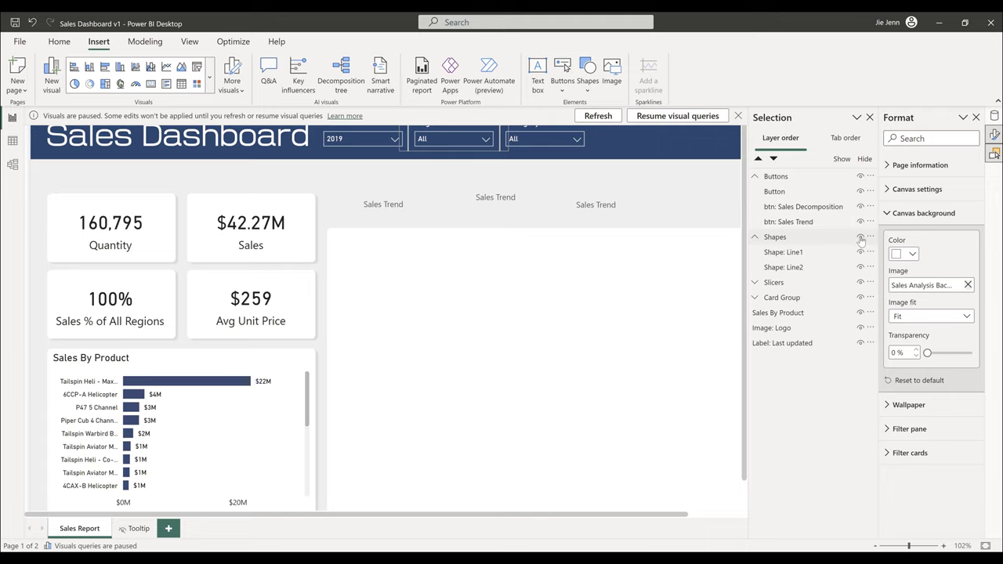
- Rename the middle tab button's layer as "btn: Sales Map" and move the Sales Decomposition layer above it
double_click(786, 191)
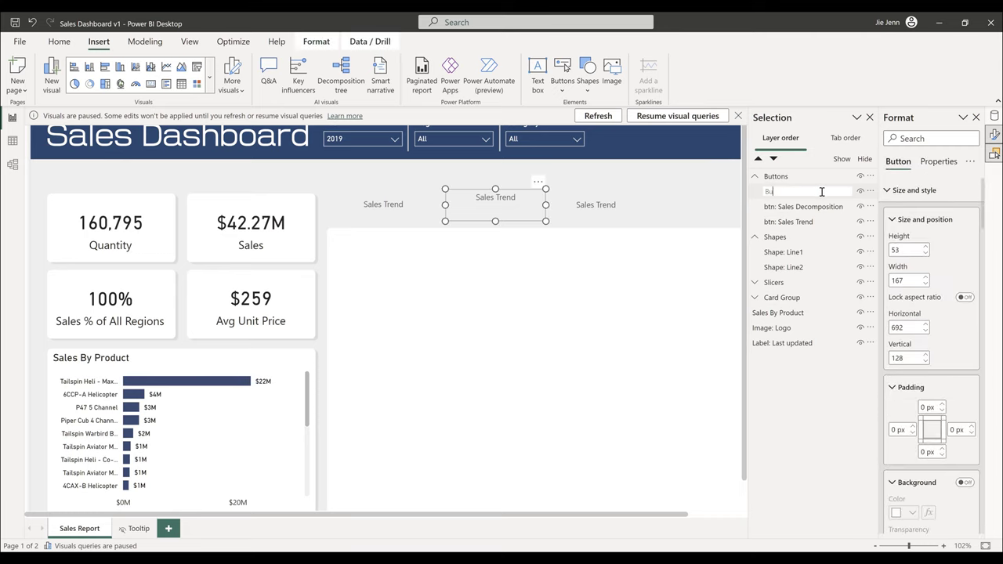
key(BackSpace)
key(BackSpace)
text(btn: Sales Map)
key(Return)
click(799, 208)
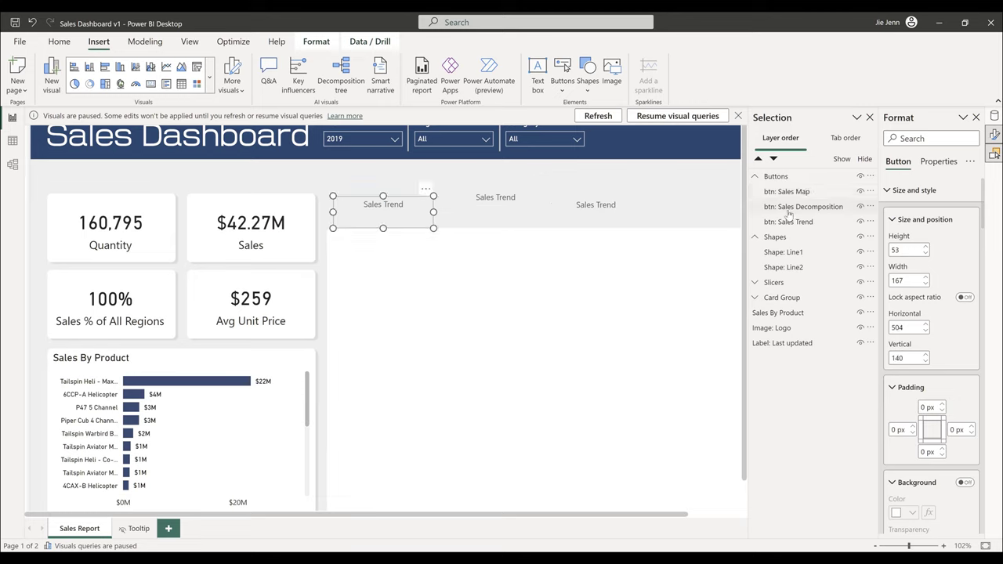
mouse_move(788, 214)
mouse_down()
mouse_move(783, 185)
mouse_move(785, 205)
mouse_up()
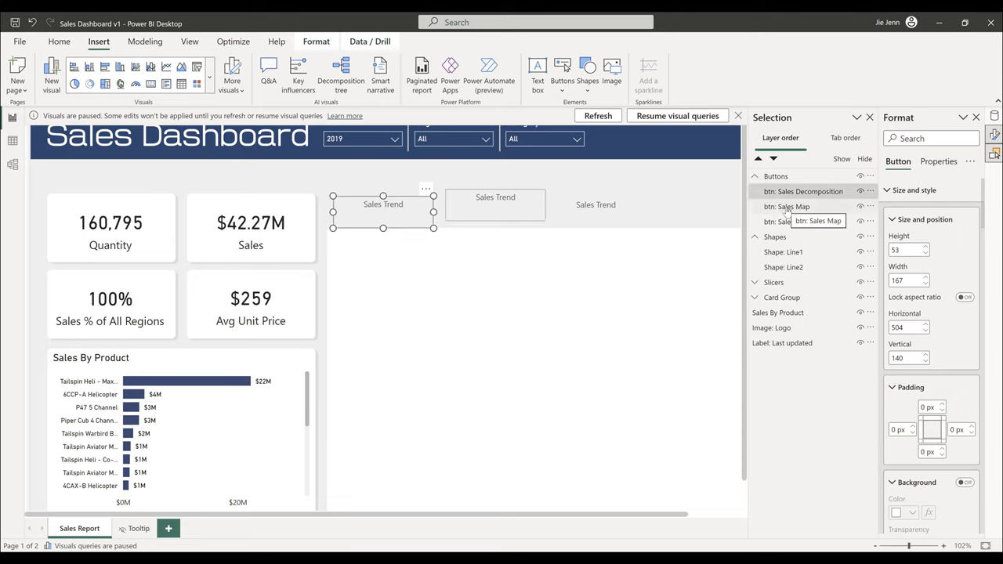
- Set the middle Sales Map button's vertical position to 141
click(527, 219)
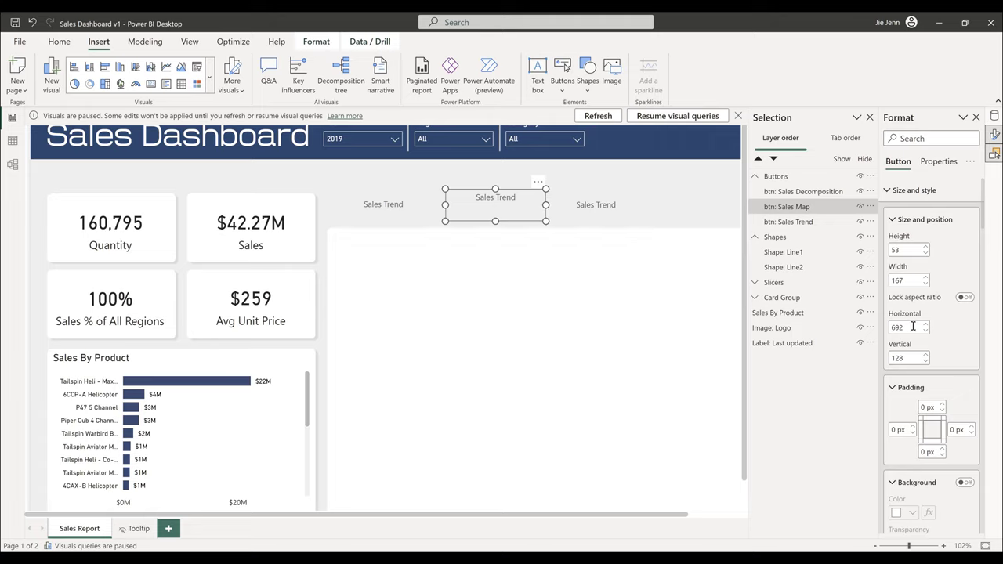
click(917, 357)
click(919, 357)
text(140)
key(Return)
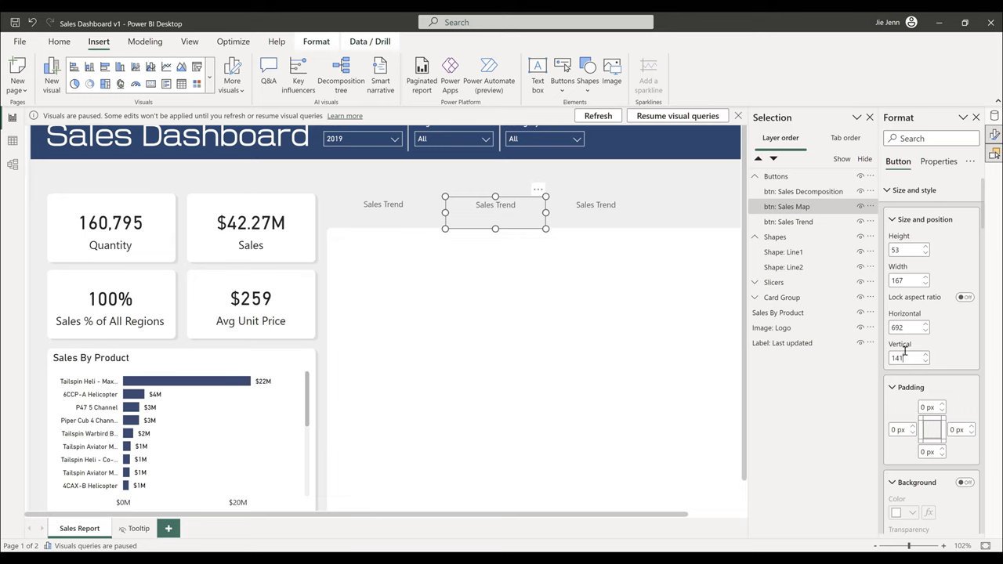
- Set the Sales Decomposition button's vertical position to 141 and its horizontal position to 525
click(411, 225)
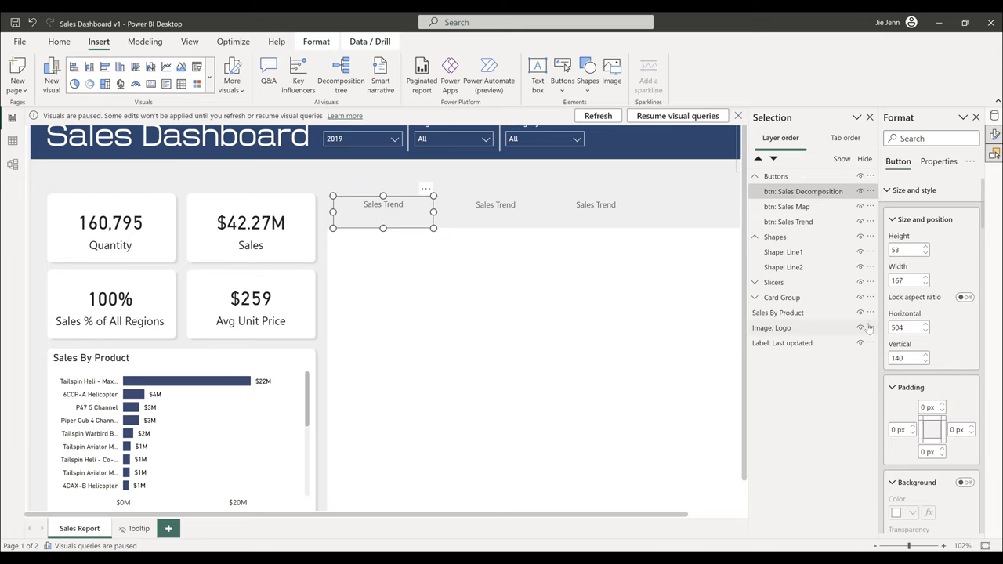
double_click(915, 357)
key(Up)
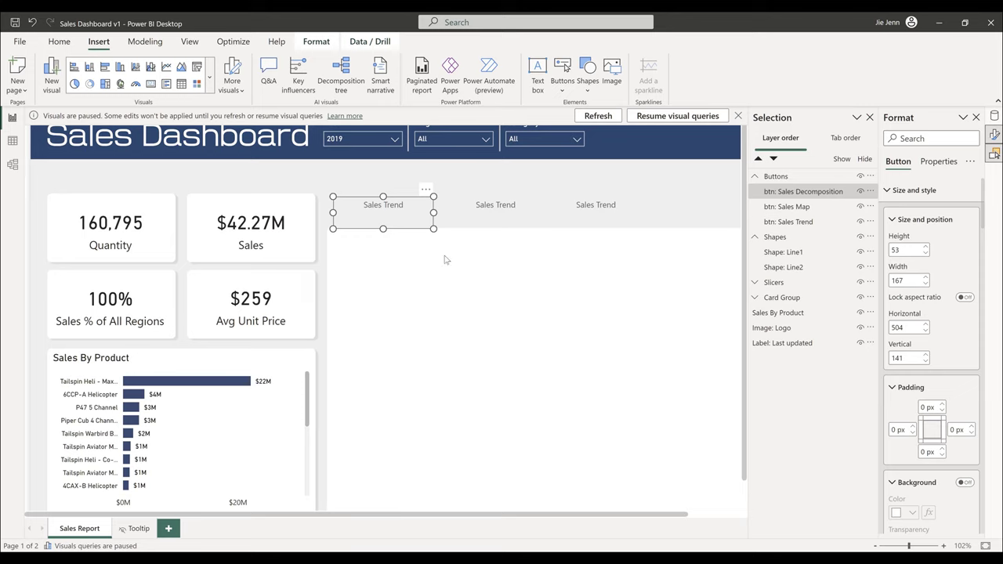
double_click(907, 327)
text(525)
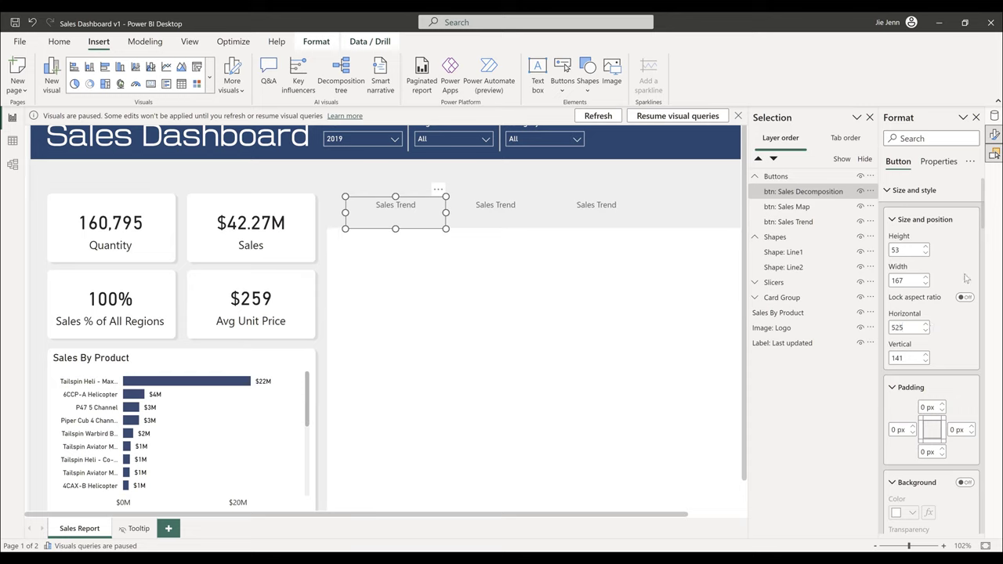
- For all three buttons' On hover state, set the font color to the recent dark blue and the text's vertical alignment to middle
ctrl+click(518, 226)
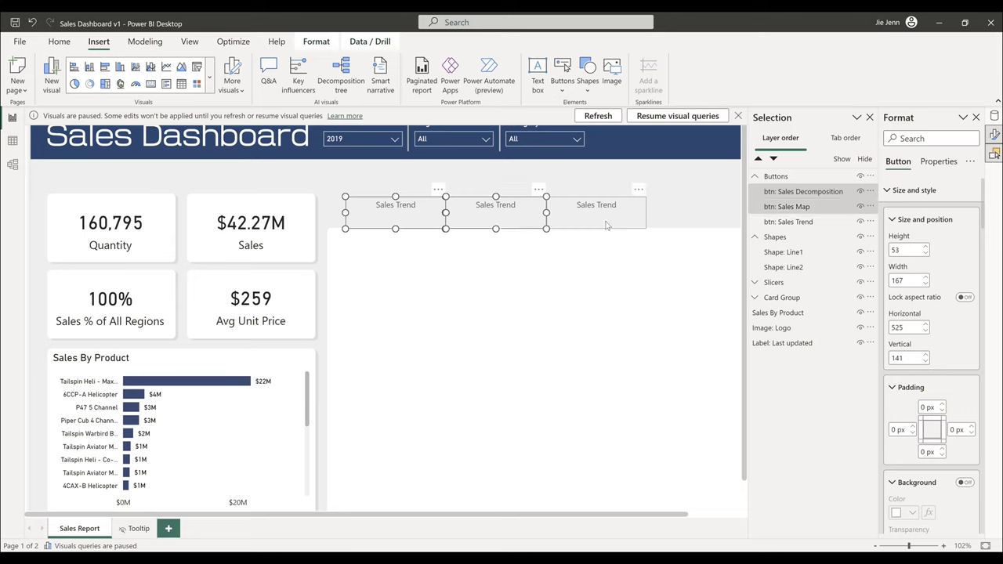
ctrl+click(586, 226)
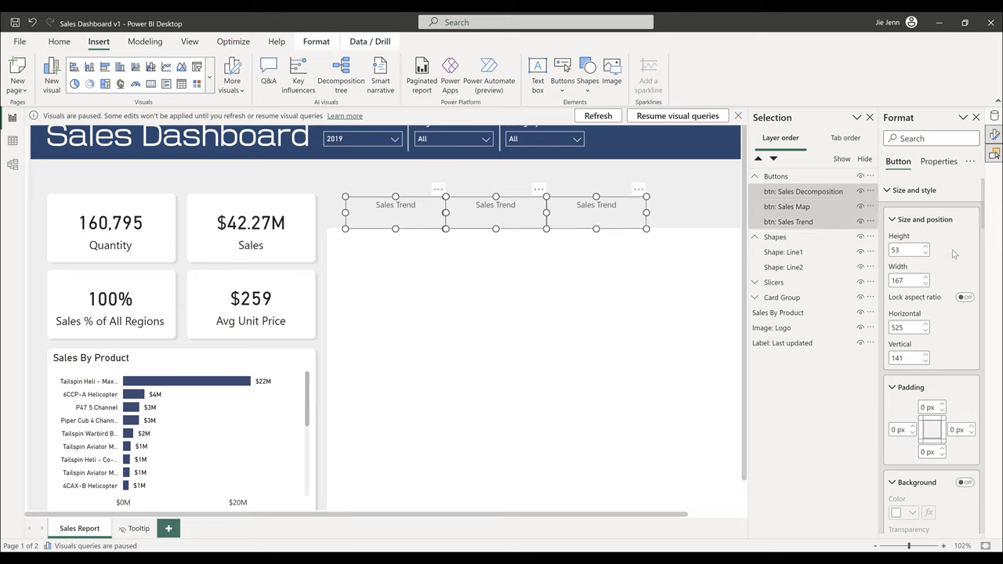
scroll(954, 257, down, 2)
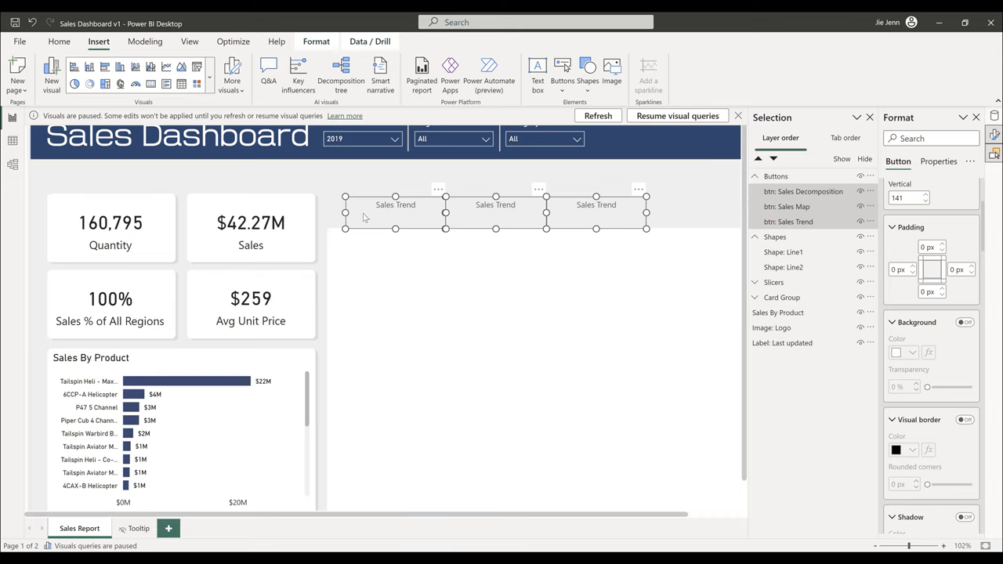
scroll(937, 345, down, 3)
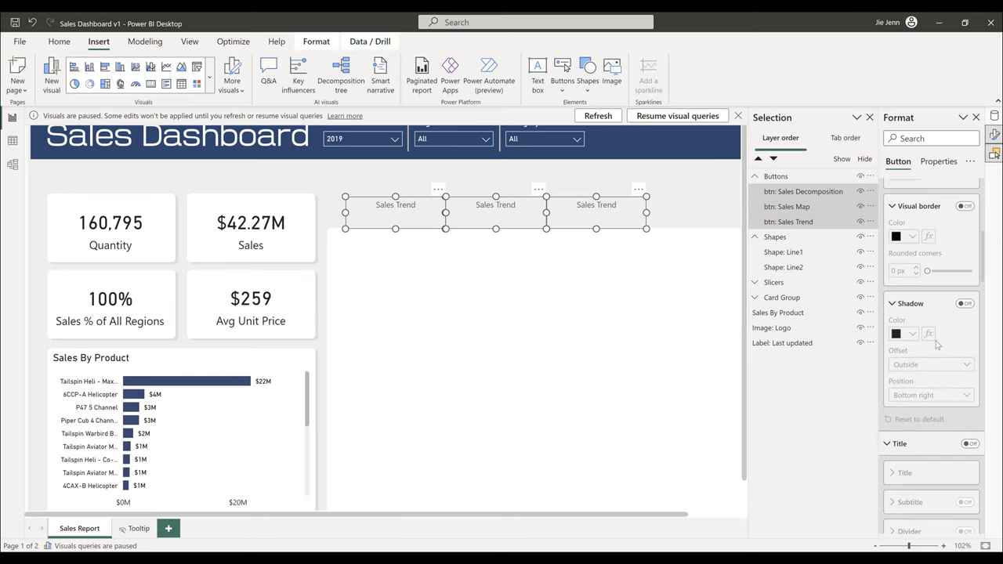
scroll(937, 344, down, 4)
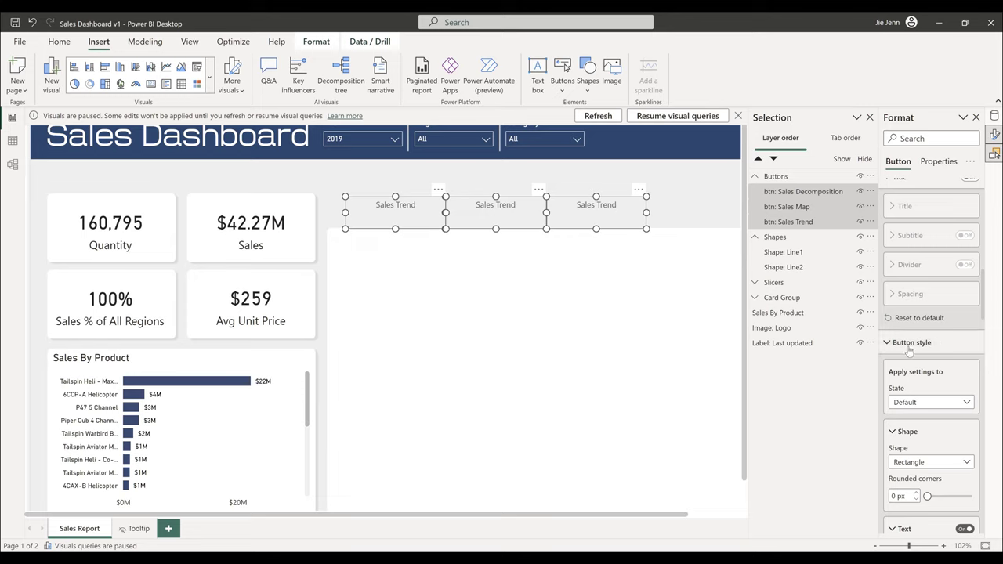
click(947, 404)
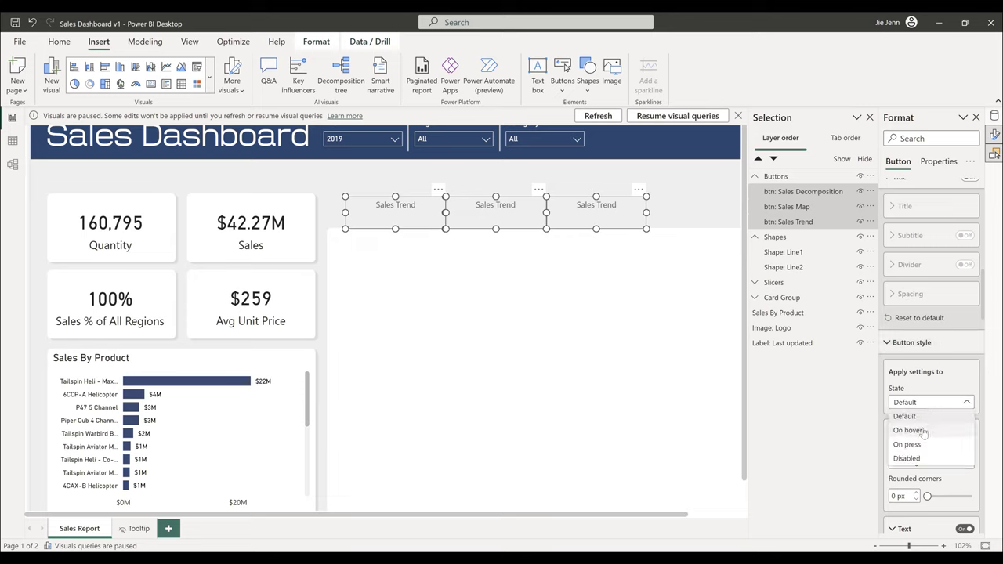
click(924, 431)
scroll(931, 427, down, 1)
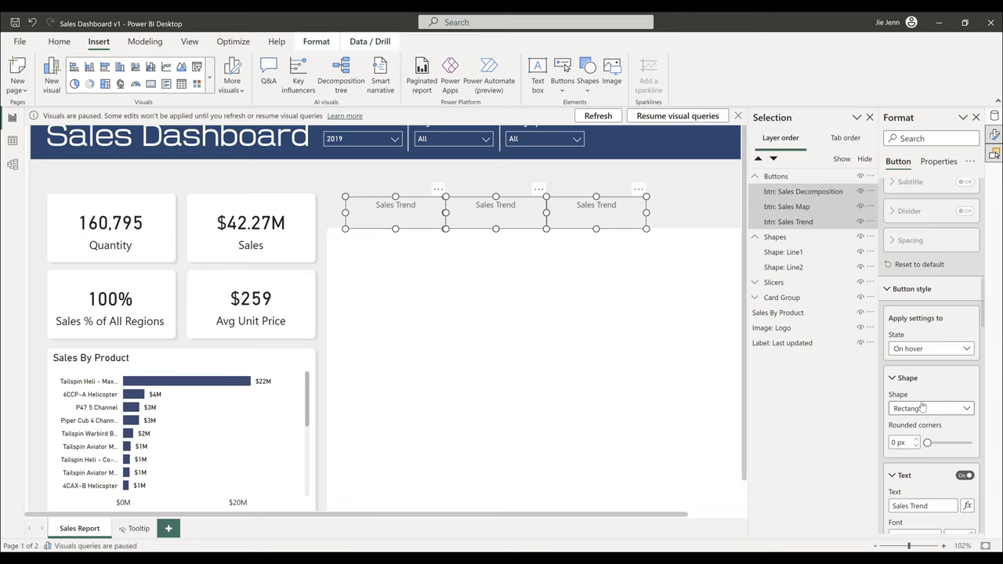
scroll(931, 363, down, 1)
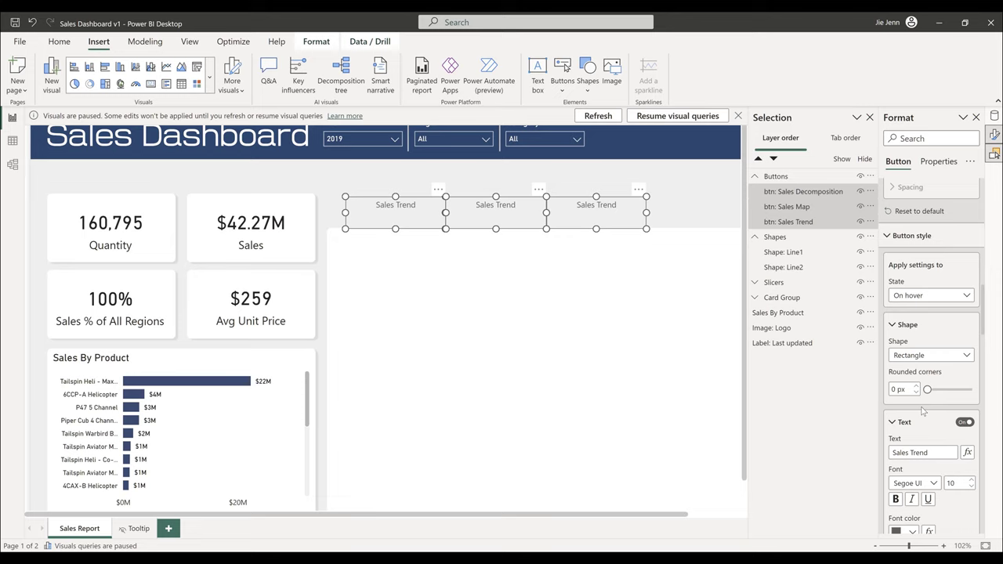
scroll(935, 333, down, 1)
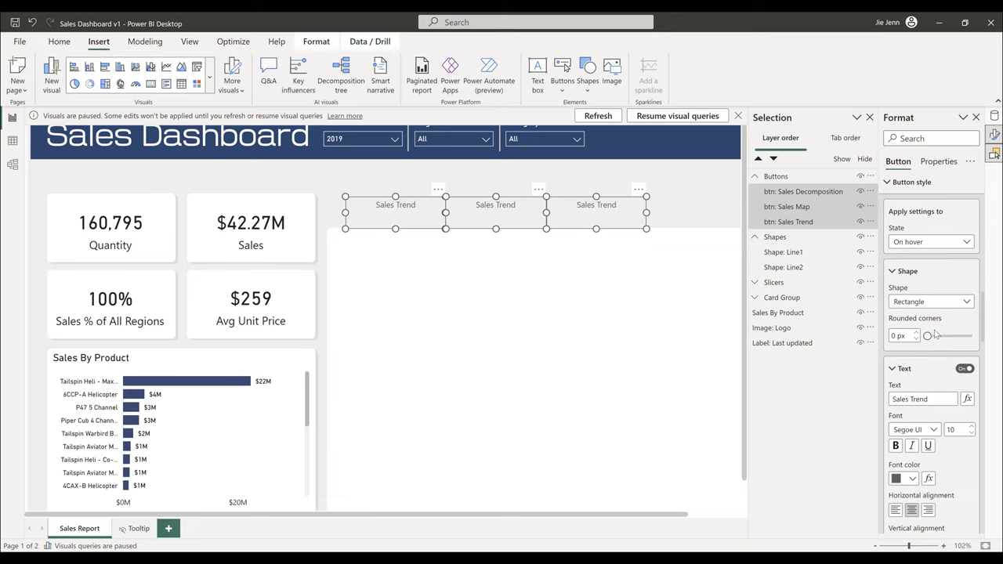
scroll(935, 335, down, 3)
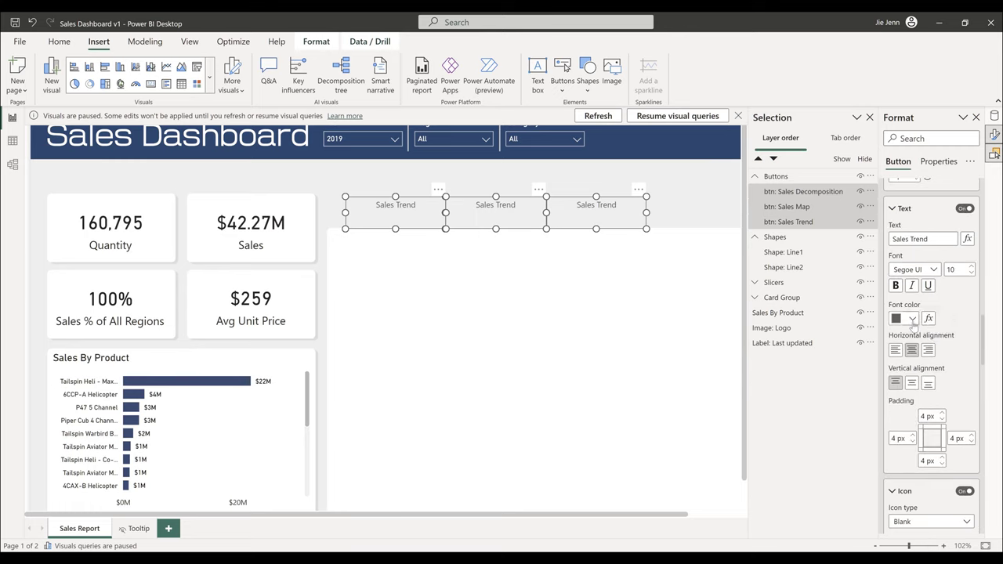
click(912, 320)
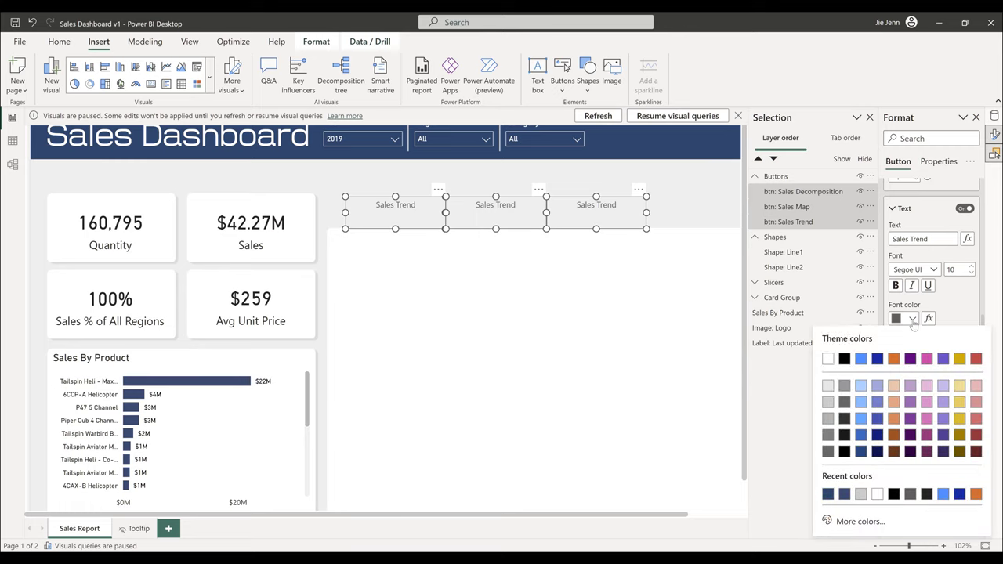
click(829, 494)
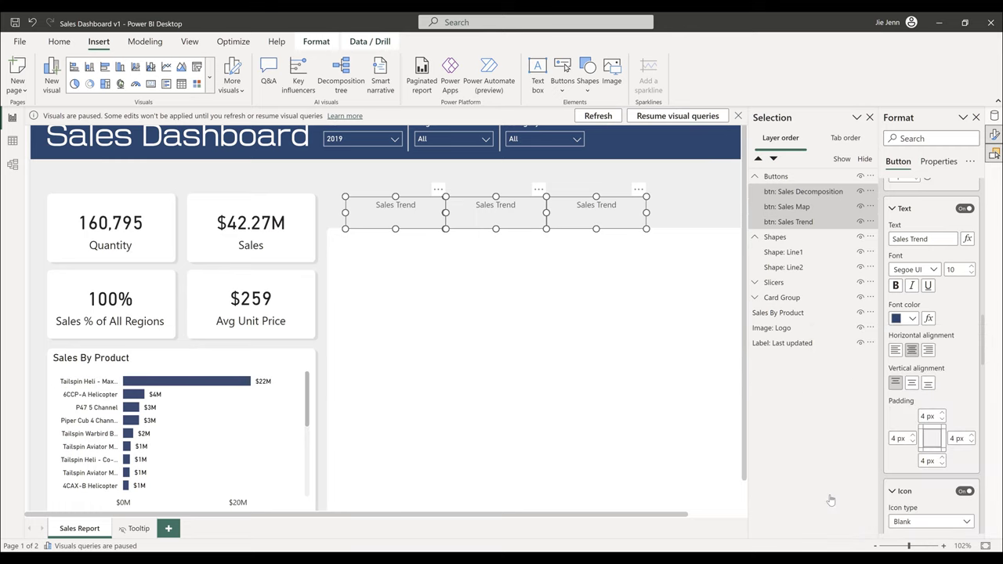
click(911, 383)
- Set the white fill's transparency to 0% for the selected buttons' On hover state
scroll(914, 388, down, 3)
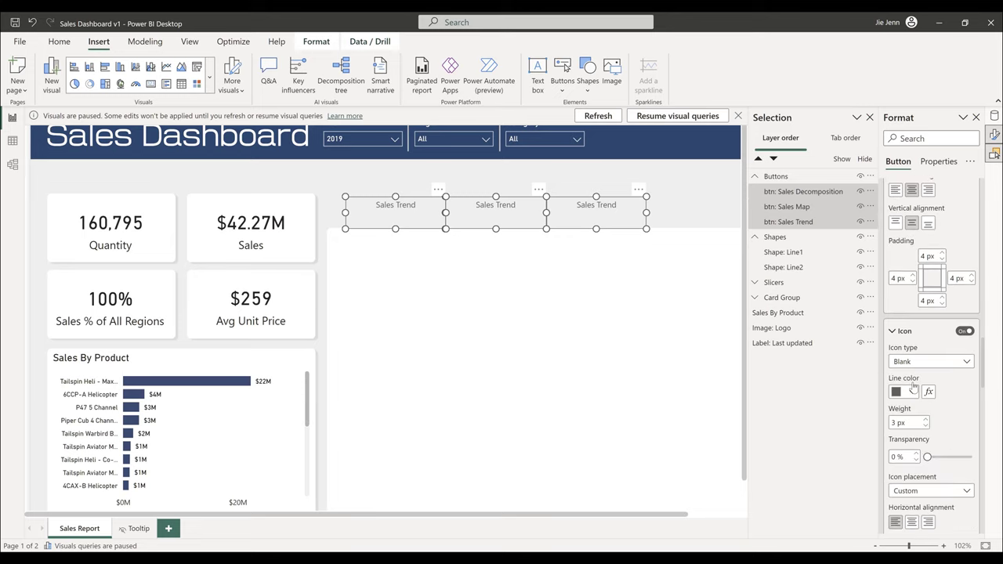
scroll(944, 364, down, 1)
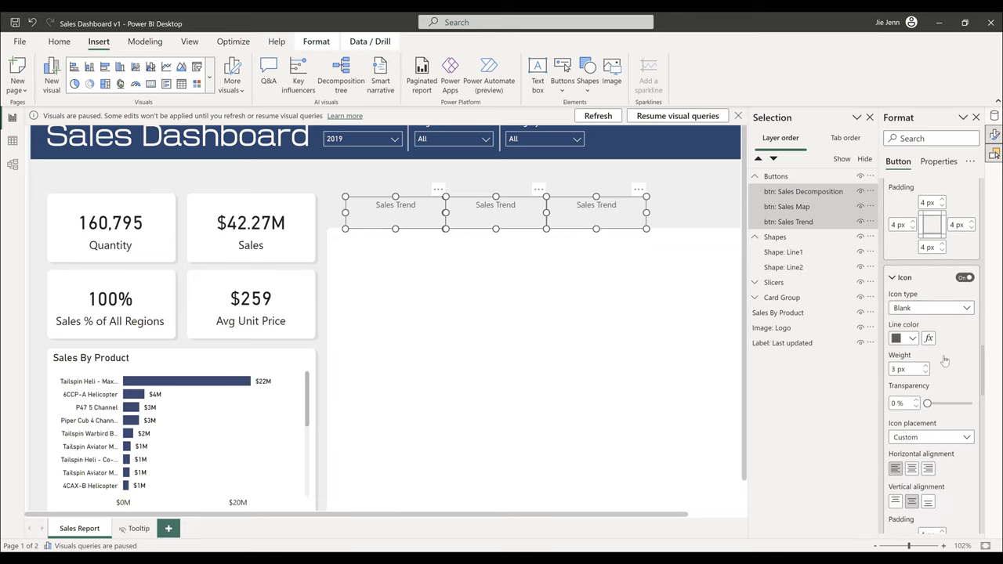
scroll(944, 362, down, 6)
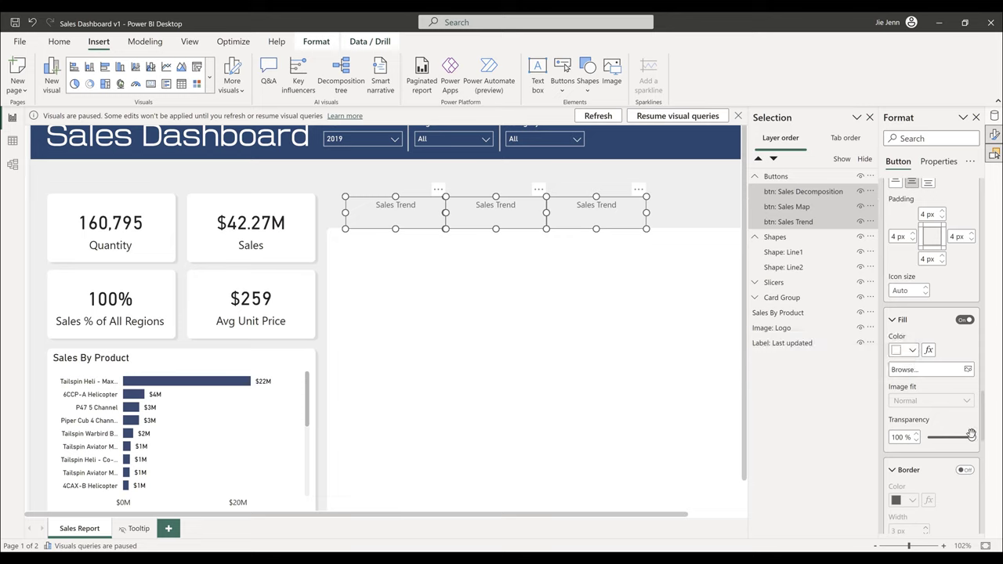
drag(971, 435, 927, 437)
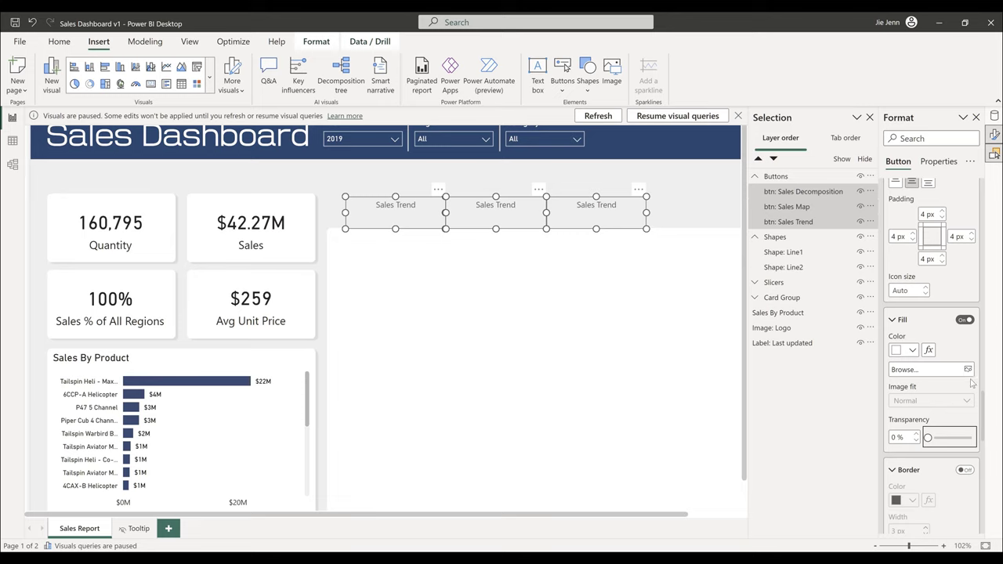
scroll(939, 389, up, 2)
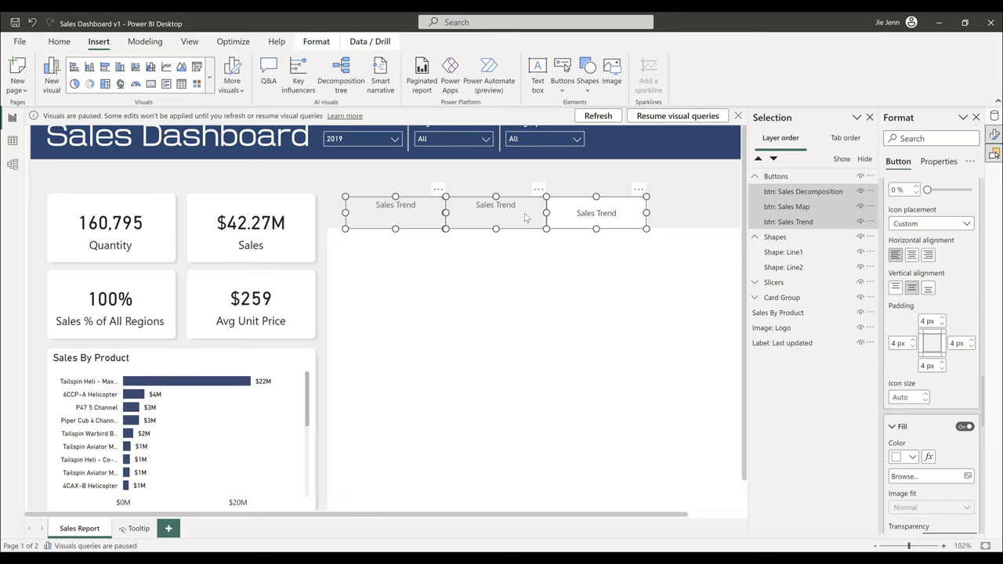
scroll(938, 321, up, 9)
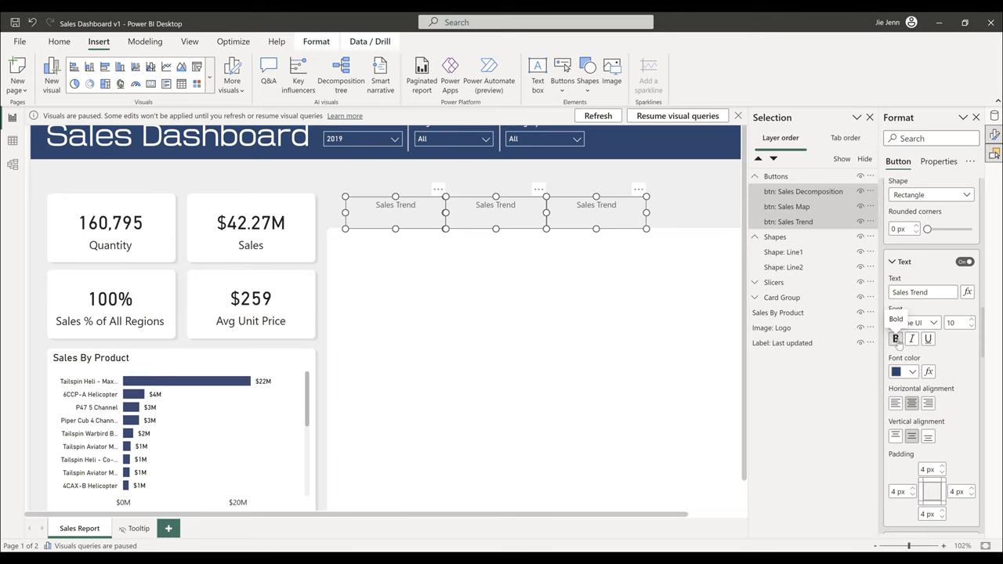
- For all three buttons' On hover state, make the text bold and set the font color to the second recent dark blue
click(896, 340)
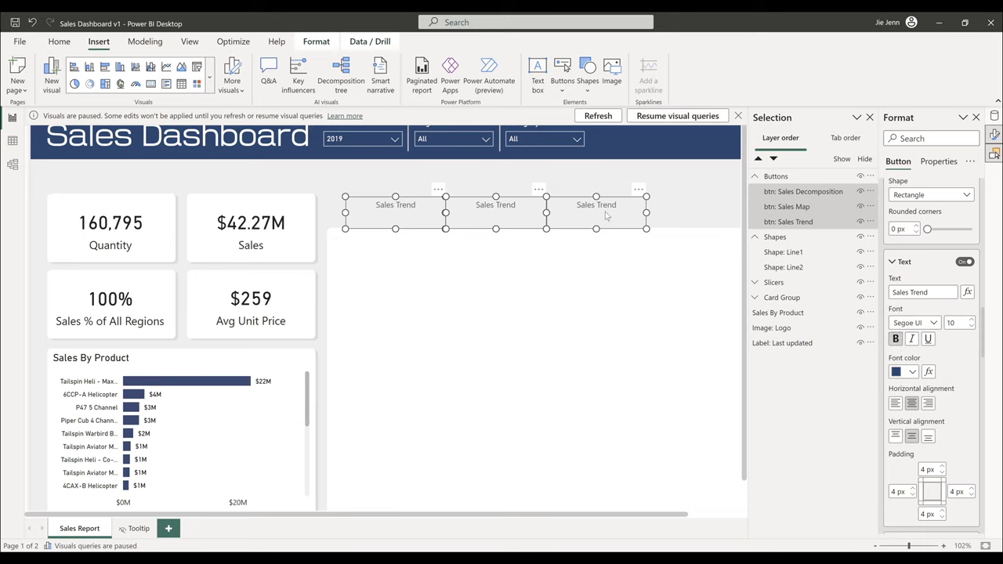
click(911, 373)
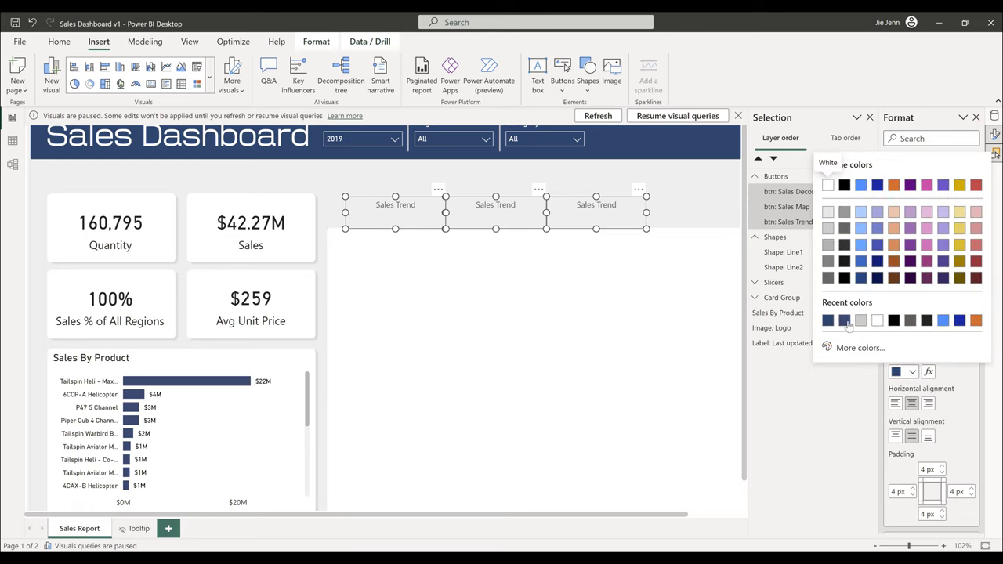
click(845, 321)
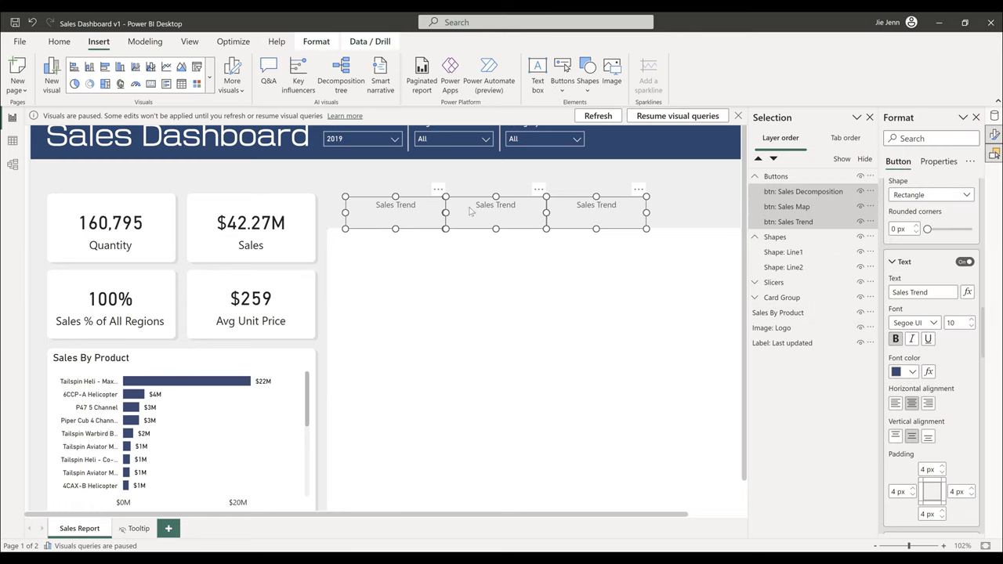
click(440, 221)
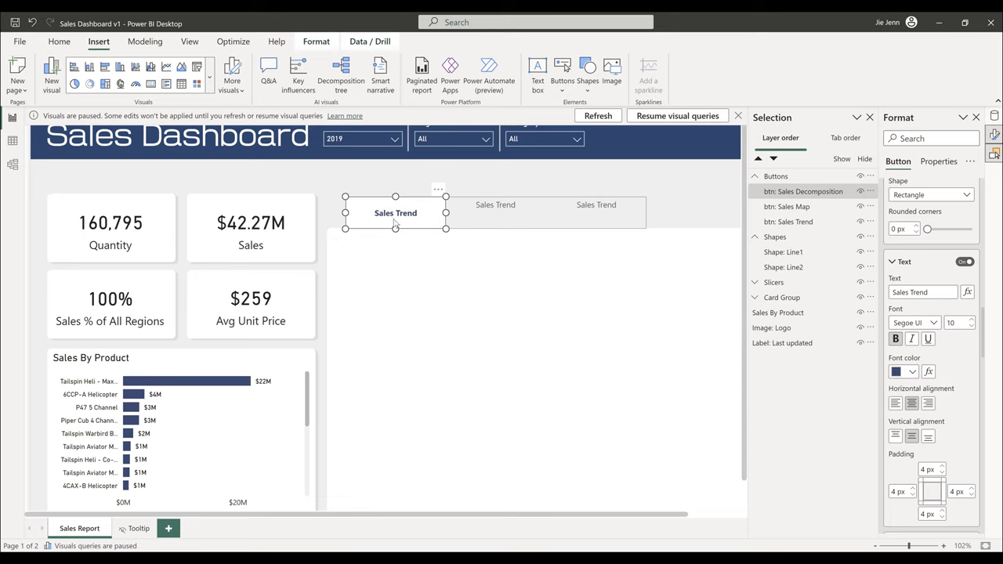
key(ctrl+z)
key(ctrl+z)
key(ctrl+z)
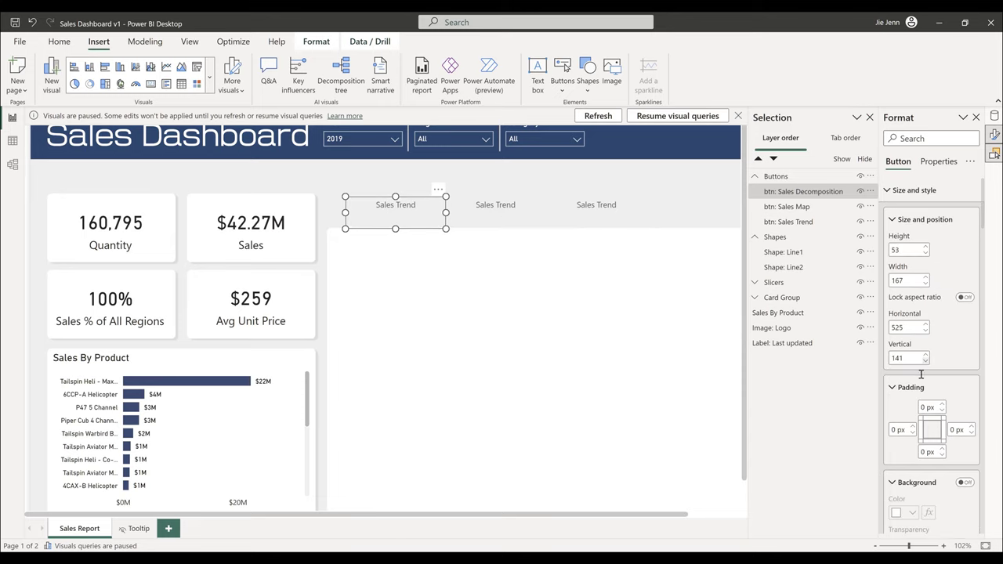
- Set the Sales Decomposition button's On hover text to "Sales Decomposition"
scroll(921, 375, down, 5)
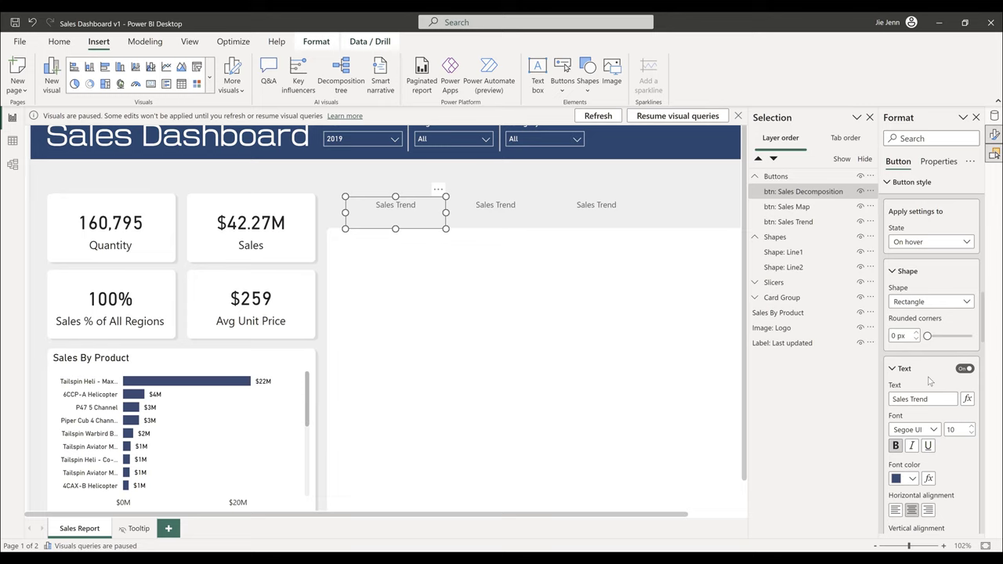
scroll(929, 381, down, 1)
double_click(918, 346)
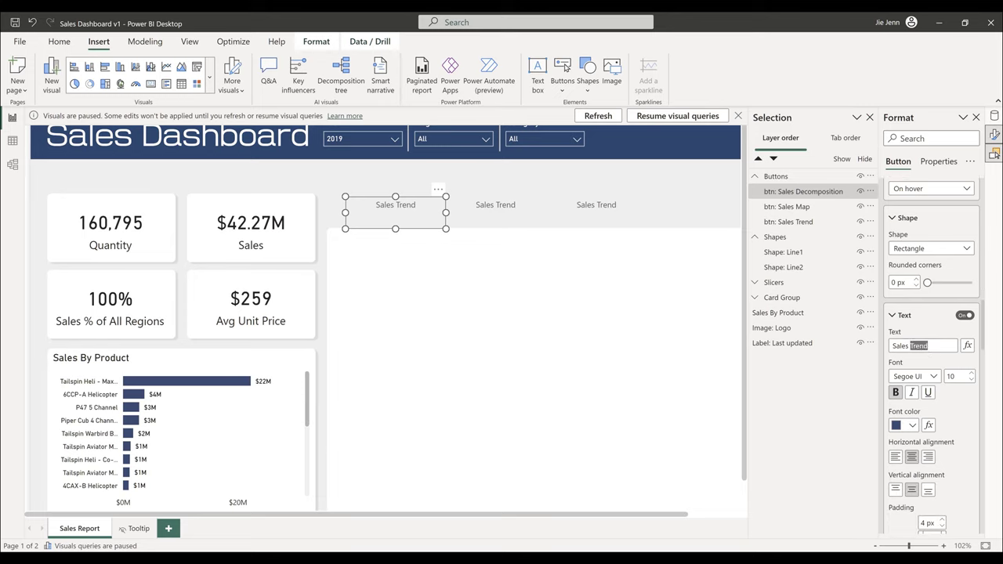
key(BackSpace)
text(Decomposition)
triple_click(925, 350)
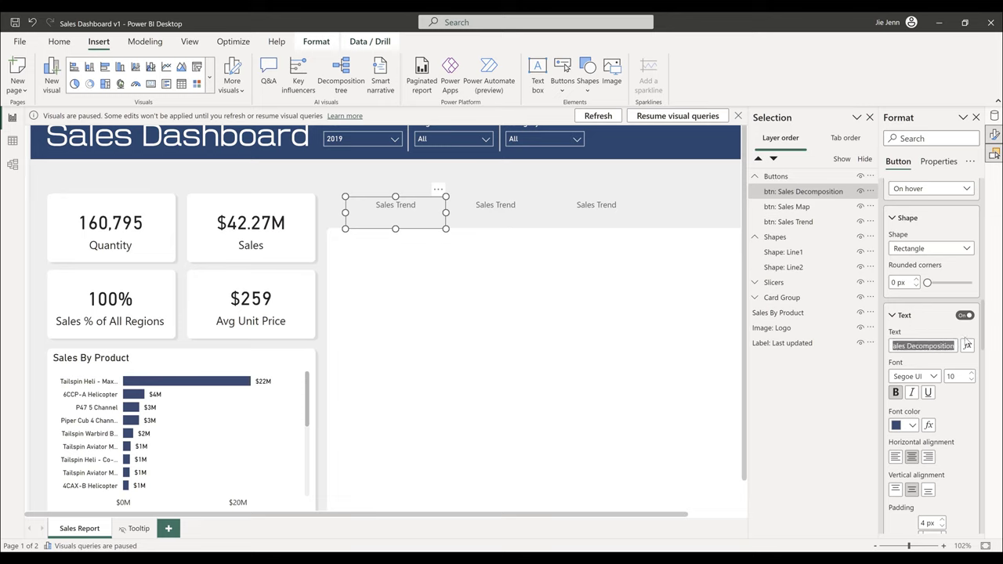
- Set the Sales Decomposition button's Default state text to "Sales Decomposition"
scroll(931, 240, up, 1)
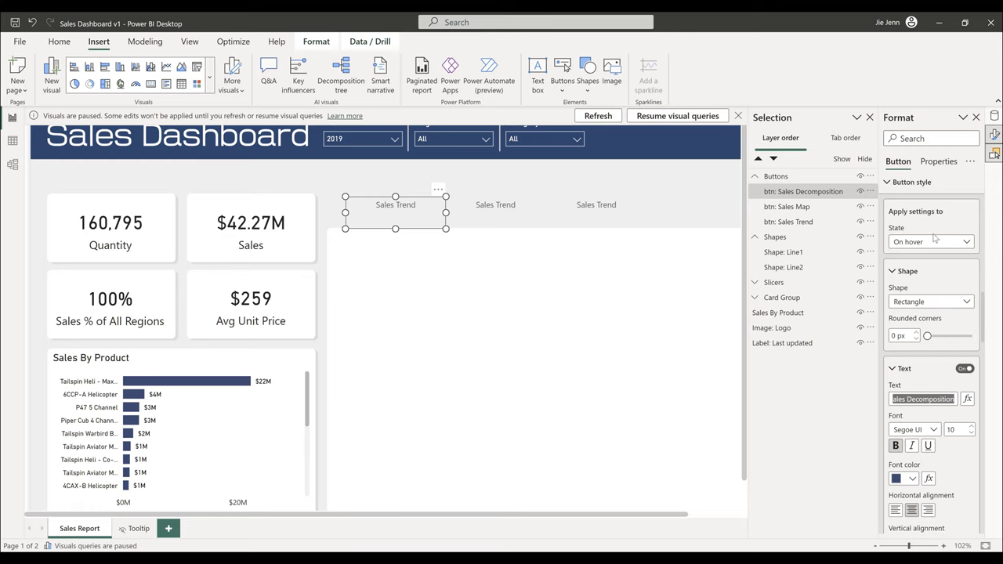
click(931, 242)
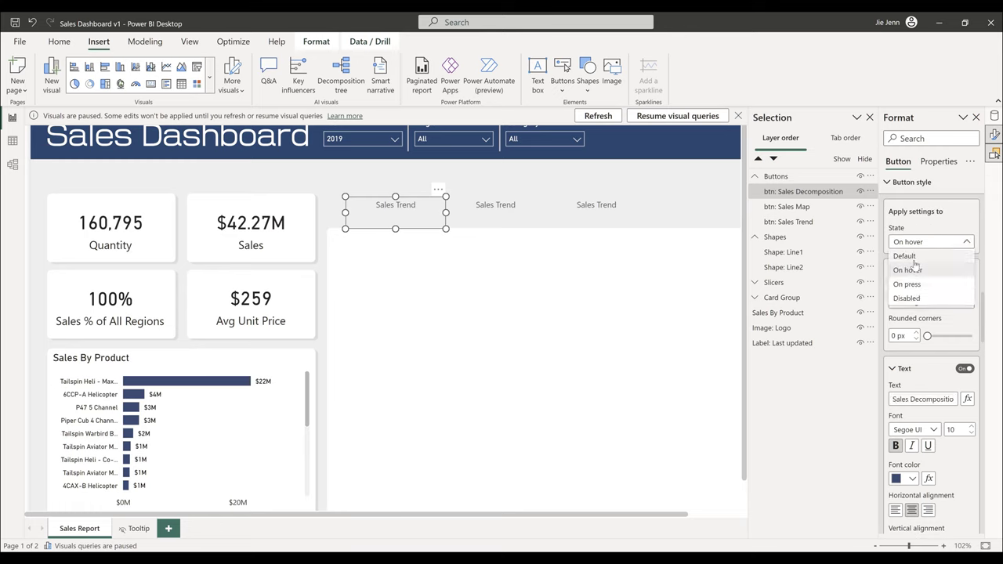
click(913, 257)
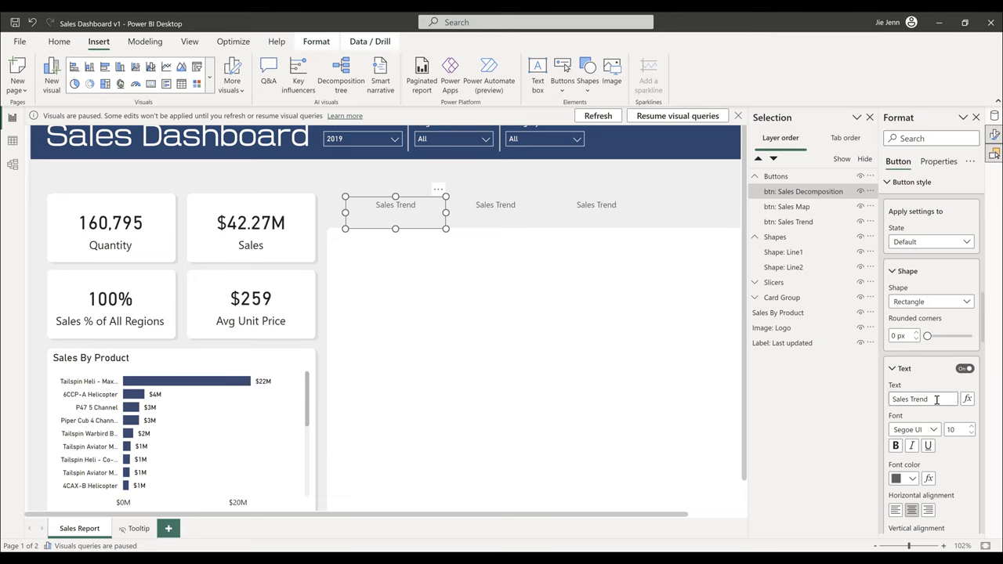
click(936, 399)
text(Sales Decomposition)
- Set the middle Sales Map button's Default state text to "Sales Map"
click(506, 218)
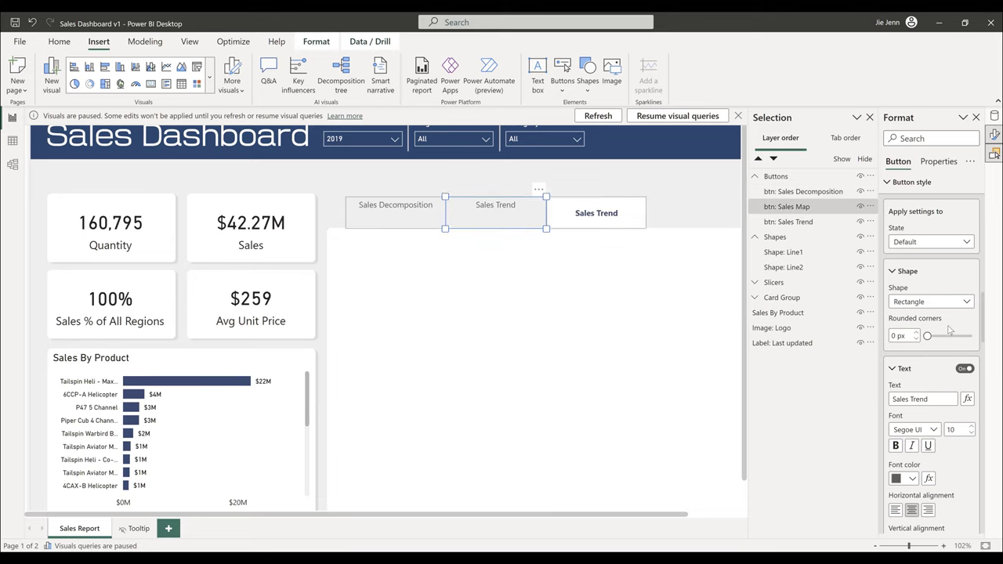
drag(913, 399, 955, 399)
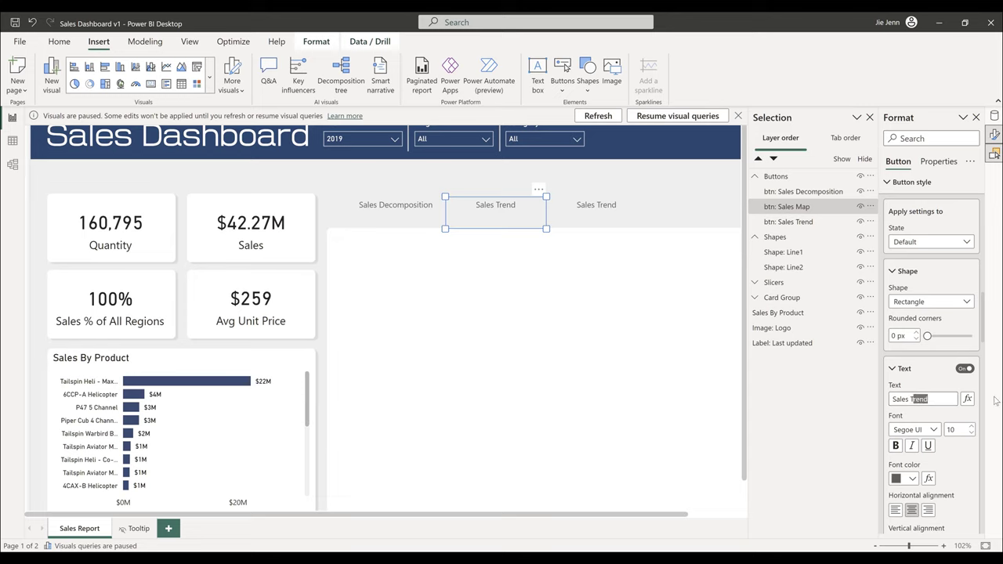
key(BackSpace)
key(Return)
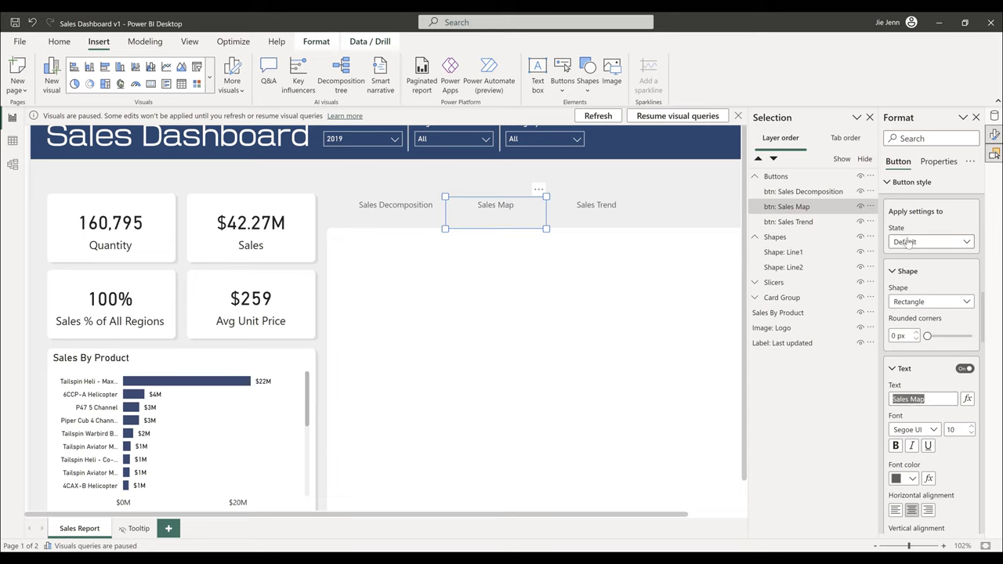
- Set the middle Sales Map button's On hover text to "Sales Map" and deselect the button
click(906, 243)
click(909, 270)
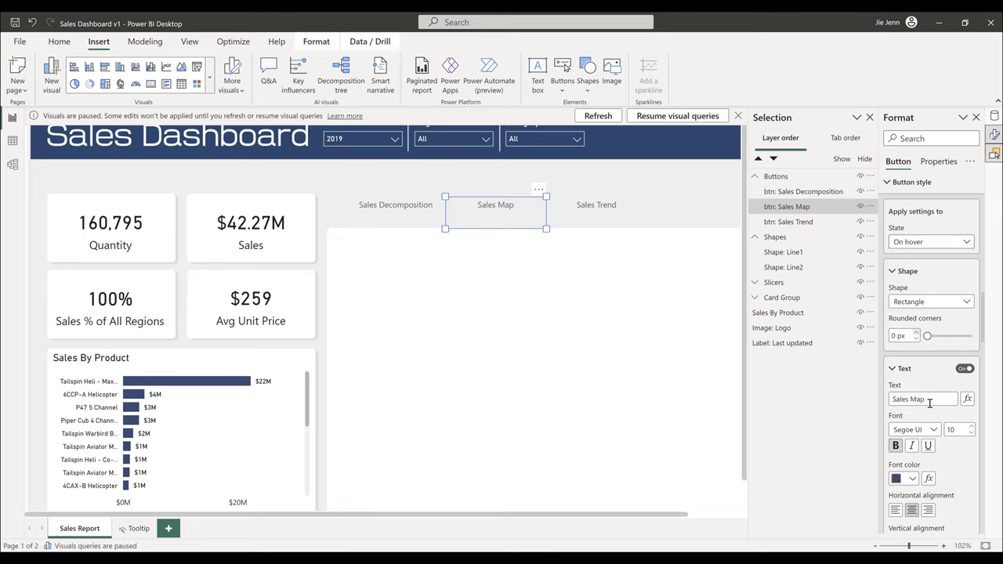
click(925, 399)
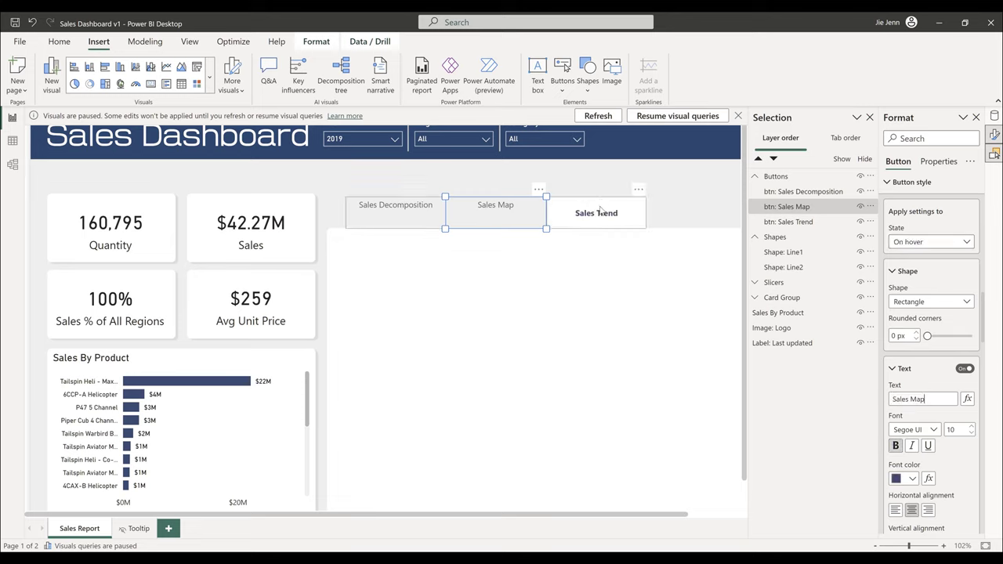
click(678, 223)
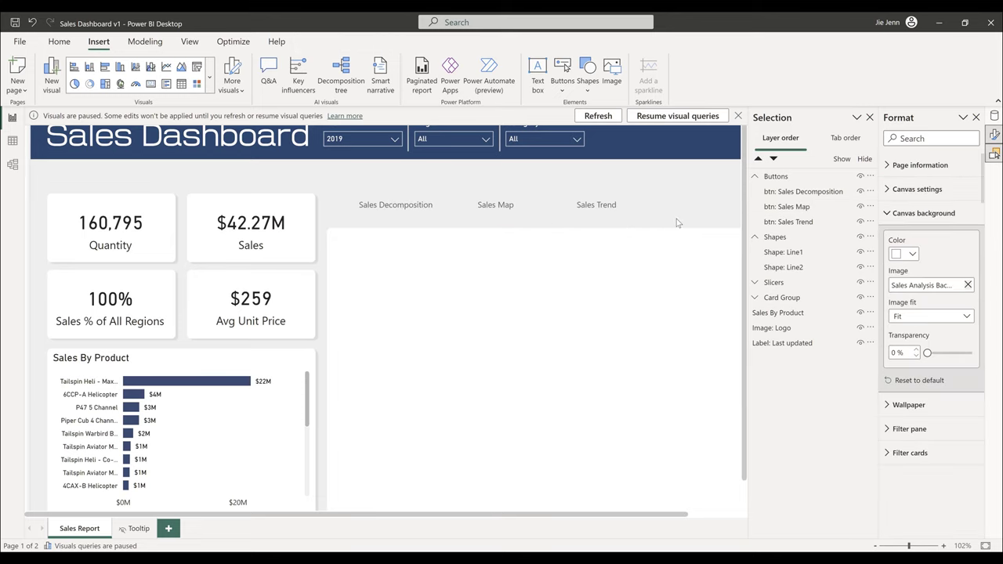
- Rename the Buttons layer group as "Buttons Inactive"
double_click(775, 177)
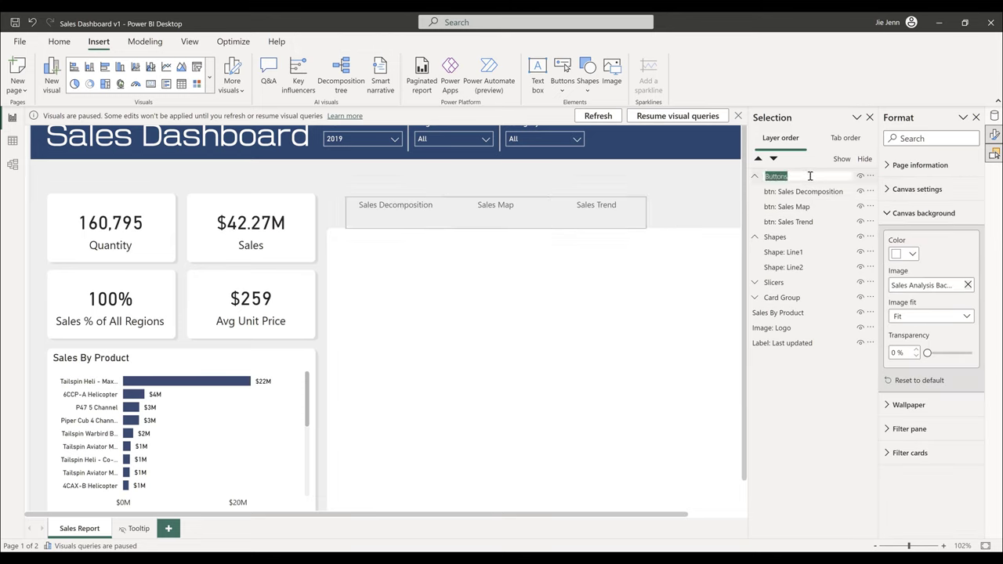
click(810, 176)
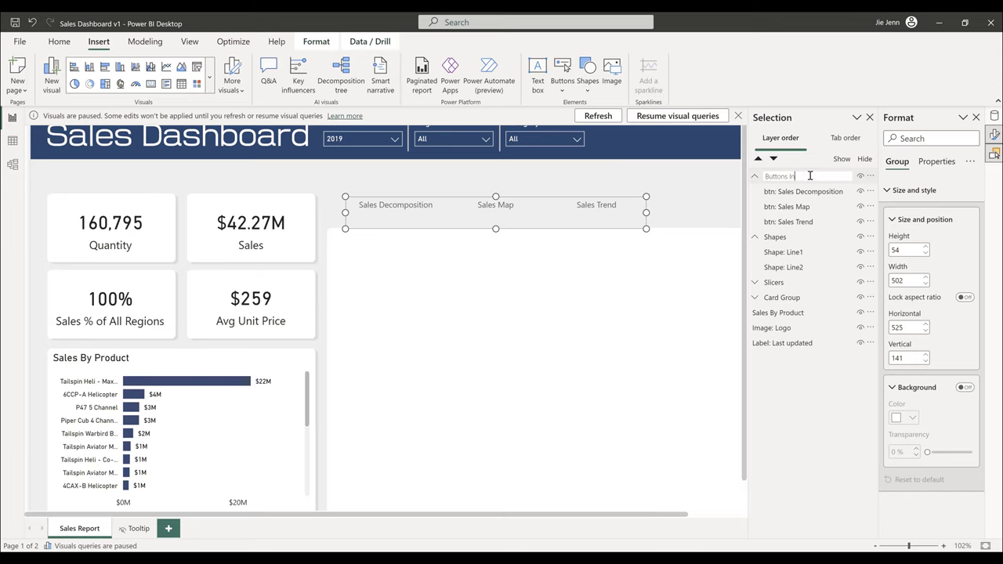
text(Inactive)
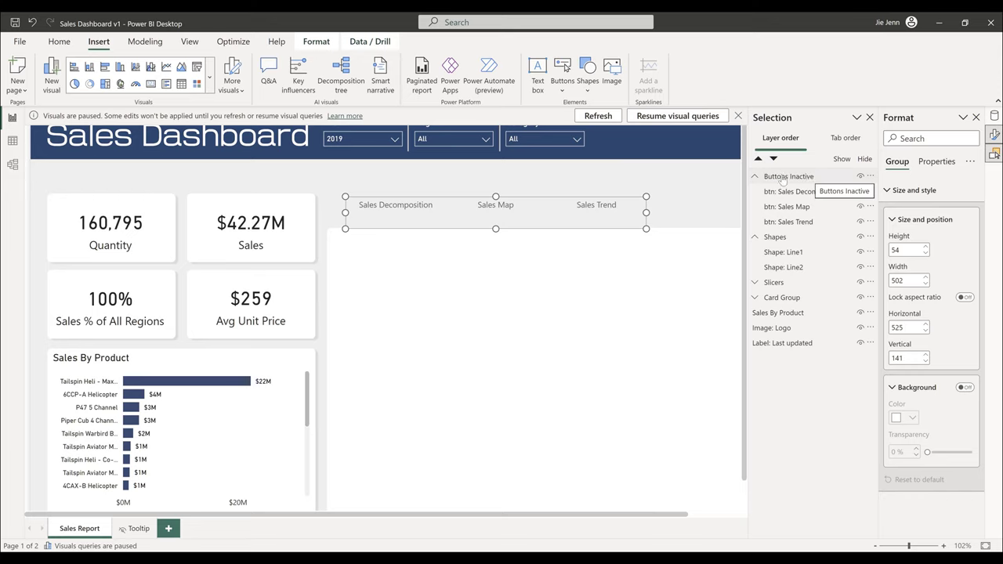
key(Return)
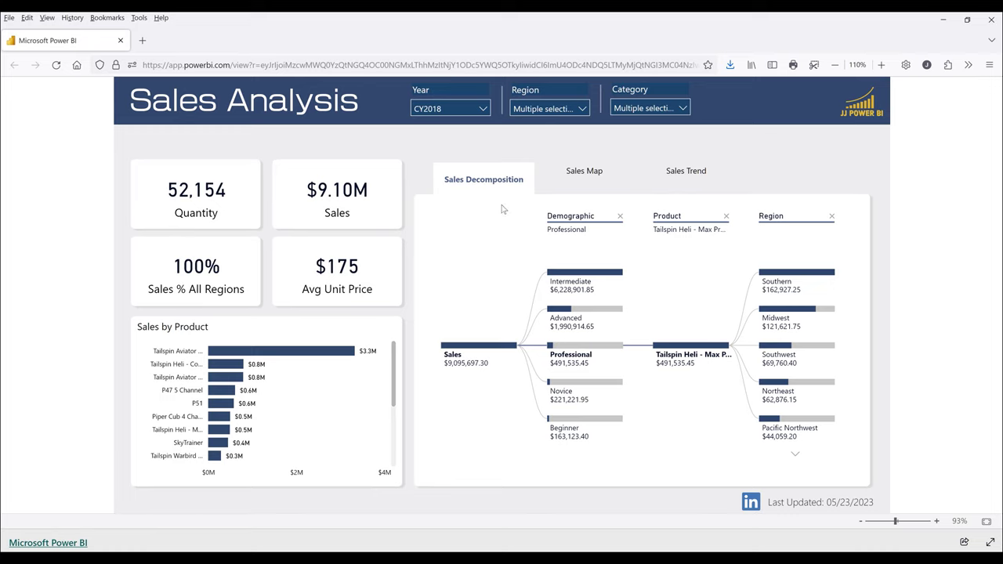
- Switch to the published Sales Analysis report in the browser and examine how its Sales Map, Sales Decomposition and Sales Trend tabs change the view
click(557, 176)
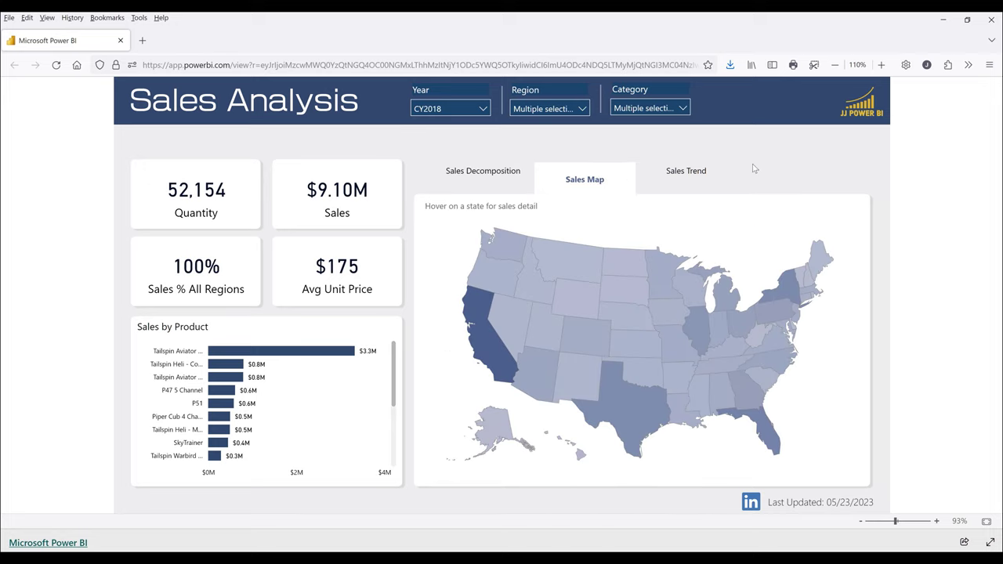
click(480, 180)
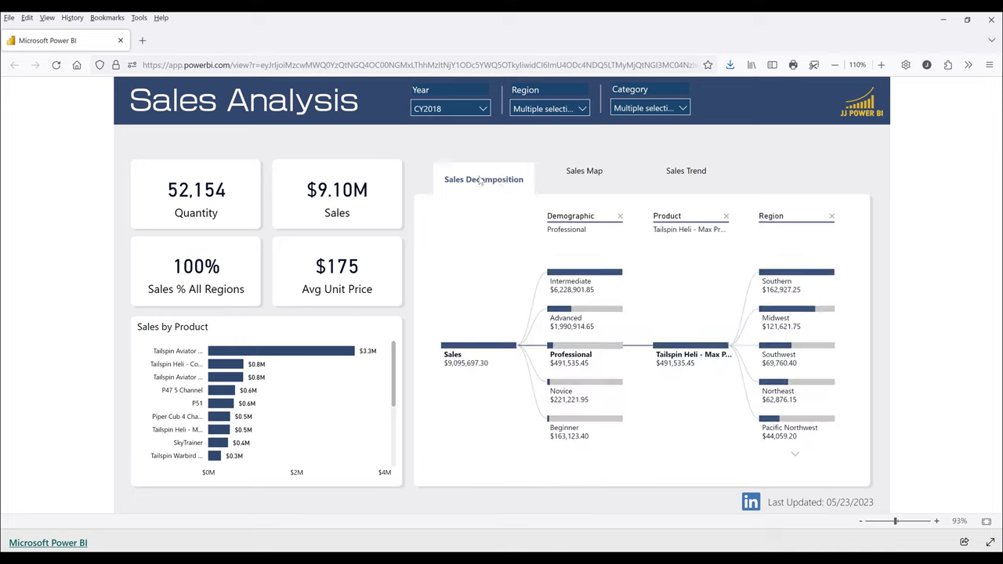
click(686, 172)
click(510, 185)
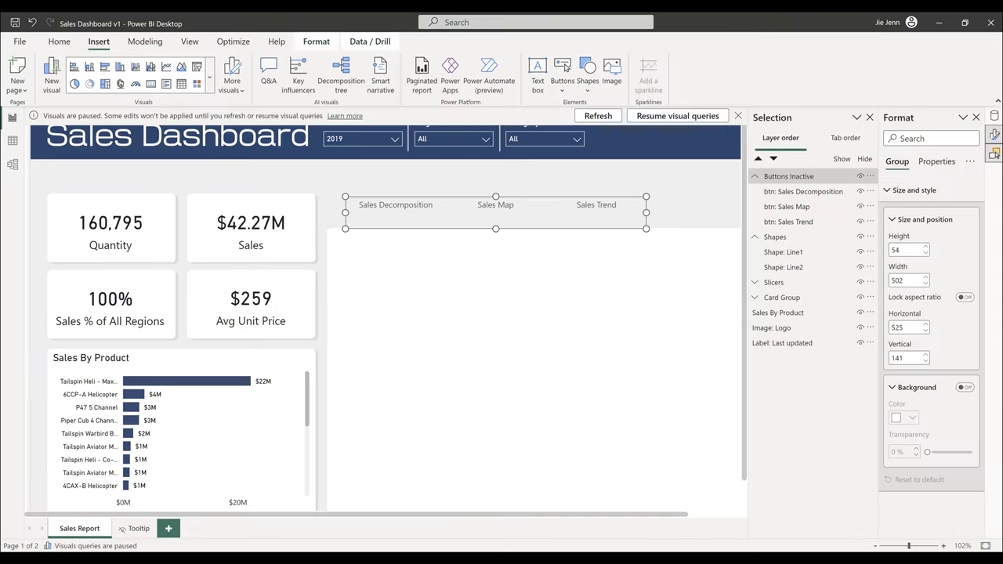
click(667, 221)
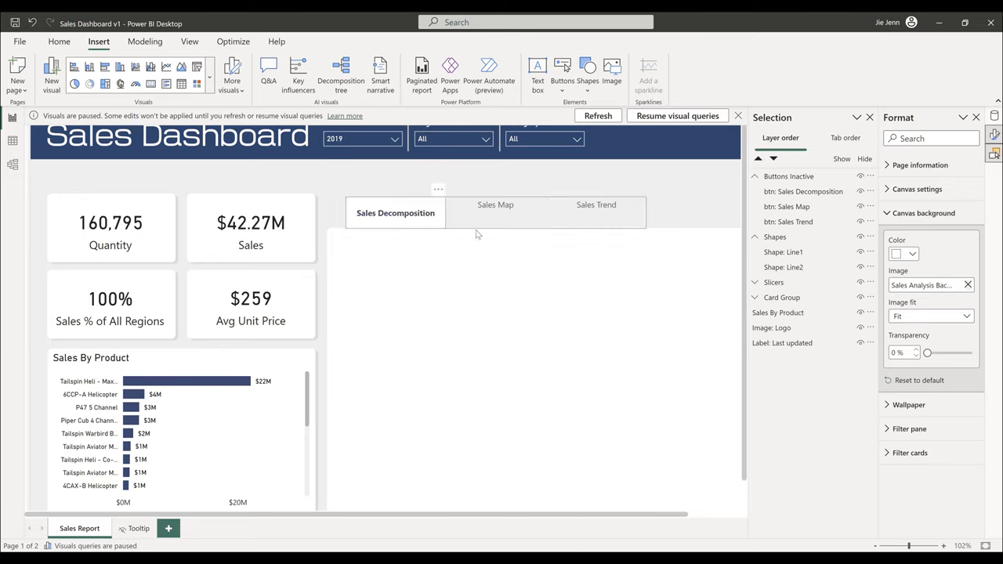
click(800, 178)
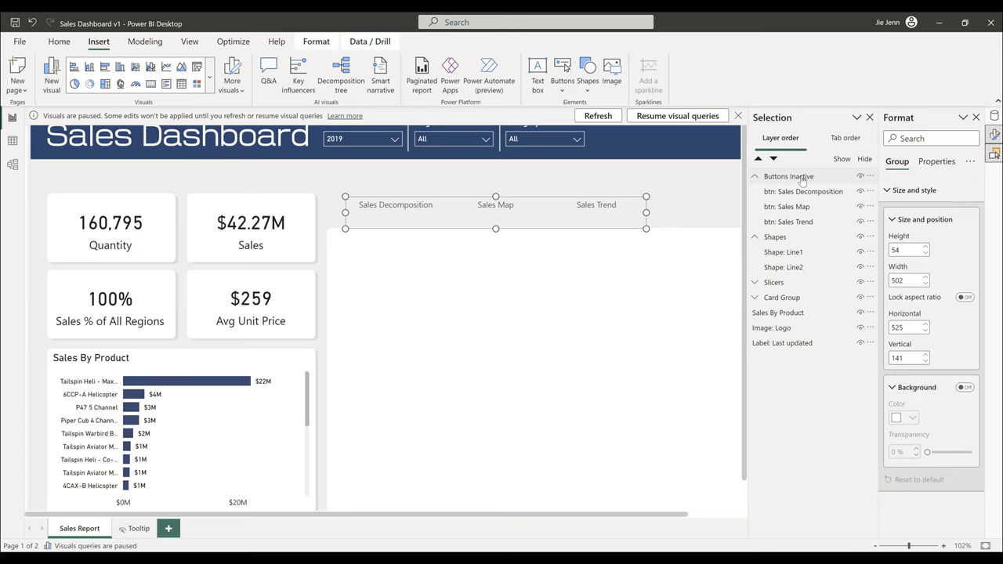
click(593, 230)
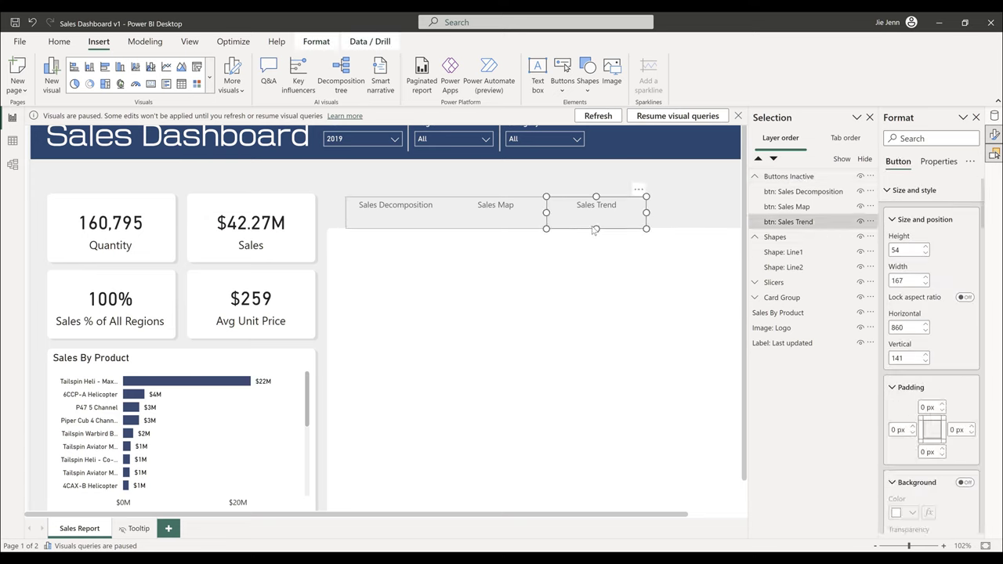
key(ctrl+c)
key(ctrl+v)
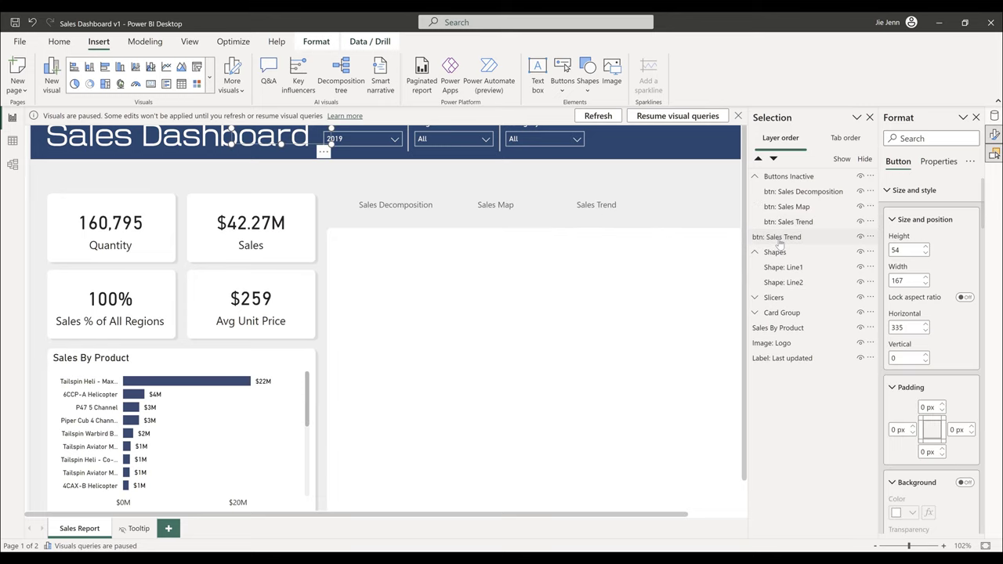
key(Escape)
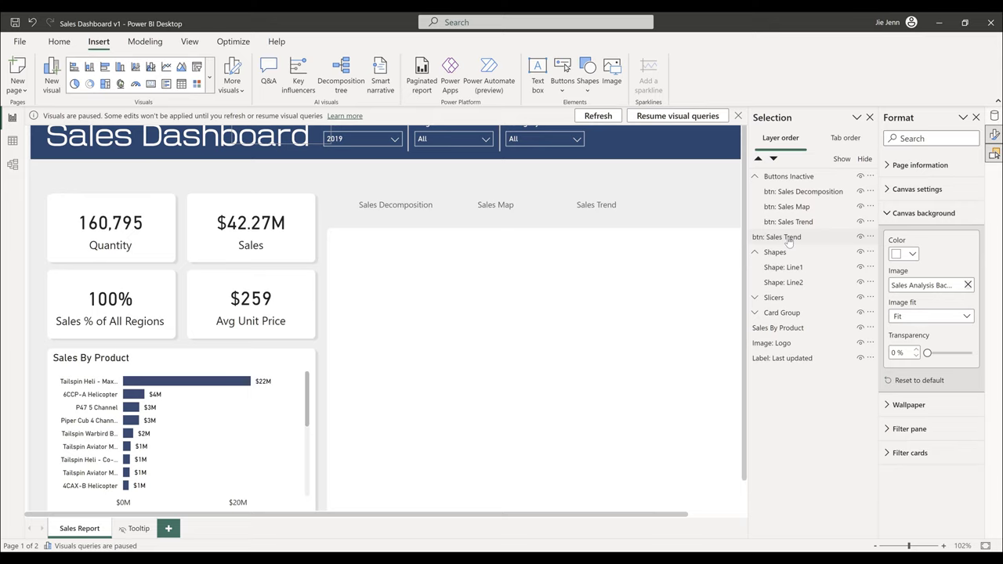
drag(788, 242, 783, 228)
- Duplicate the whole Buttons Inactive group on the report page
click(790, 176)
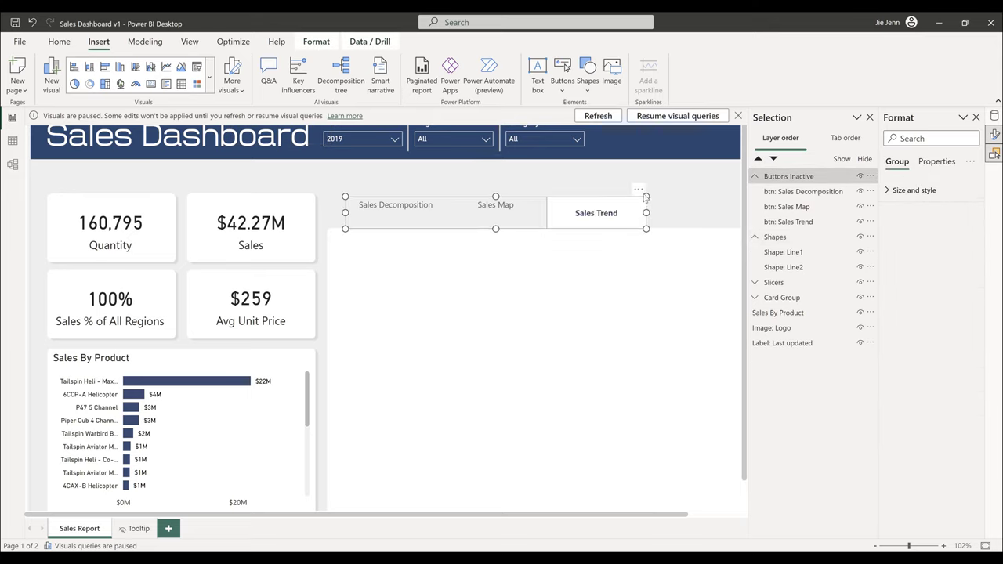
click(638, 190)
scroll(639, 192, down, 1)
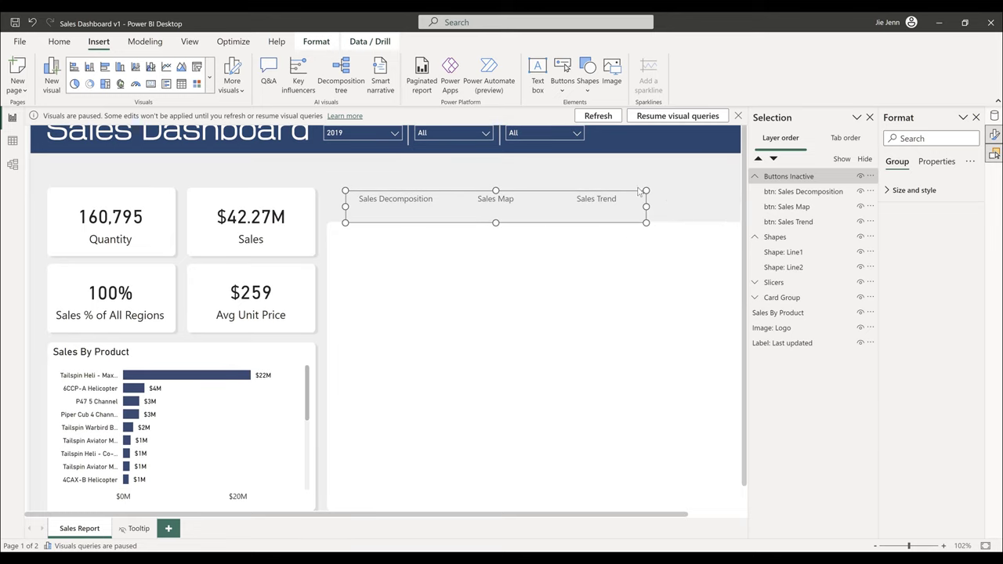
click(677, 181)
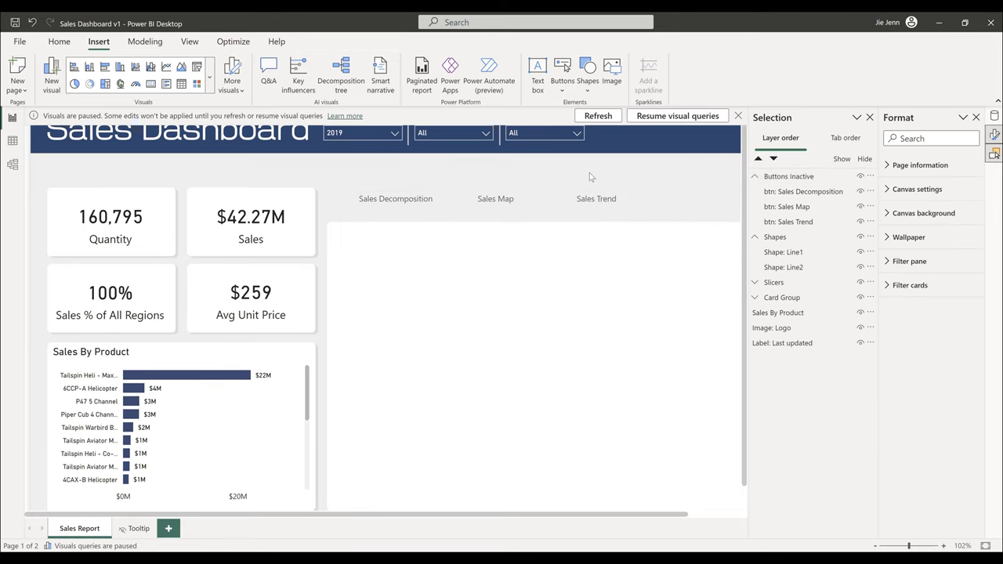
key(ctrl+v)
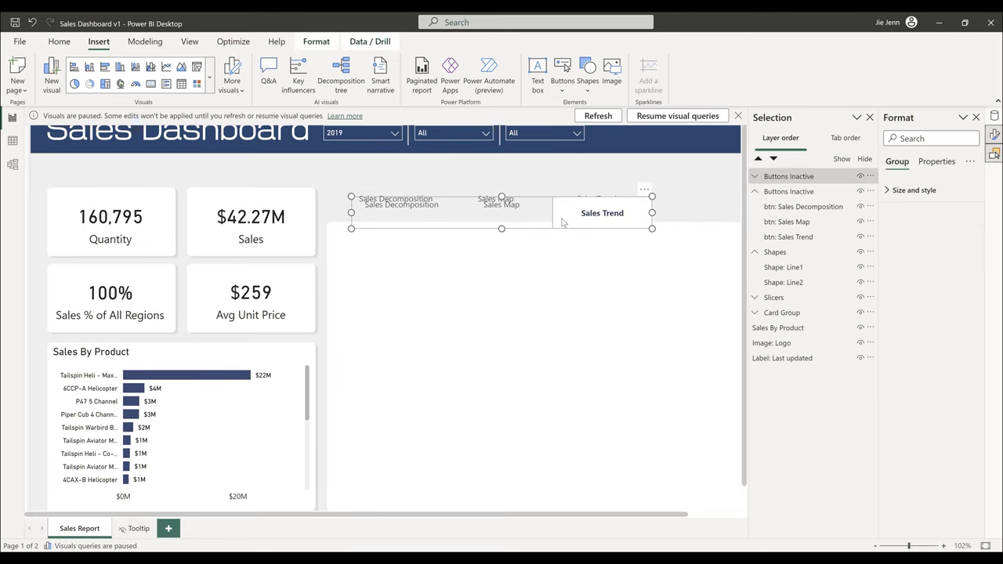
- Move the duplicated button group directly above the original row and align it horizontally with the original buttons
drag(534, 207, 534, 160)
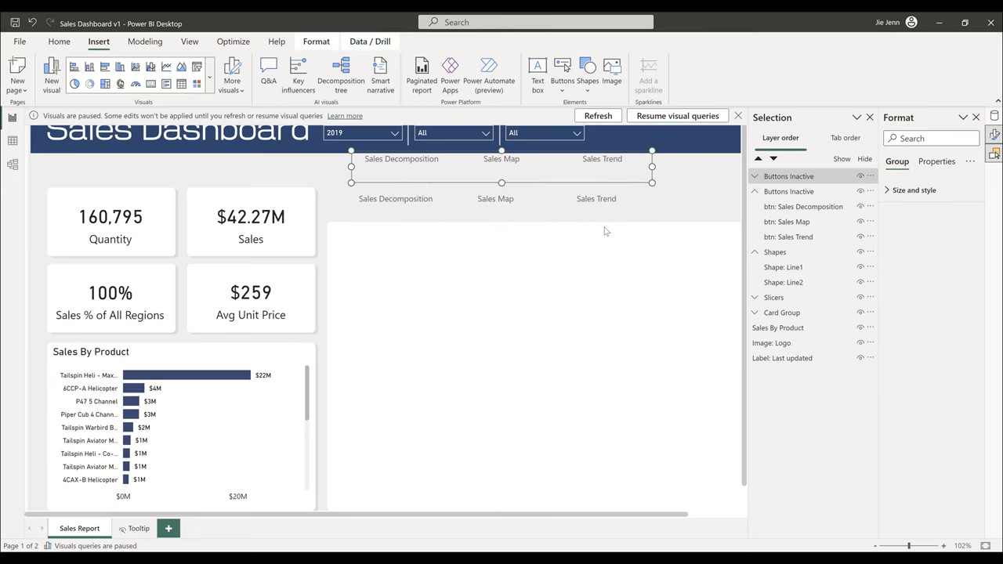
scroll(603, 227, up, 1)
drag(448, 189, 442, 189)
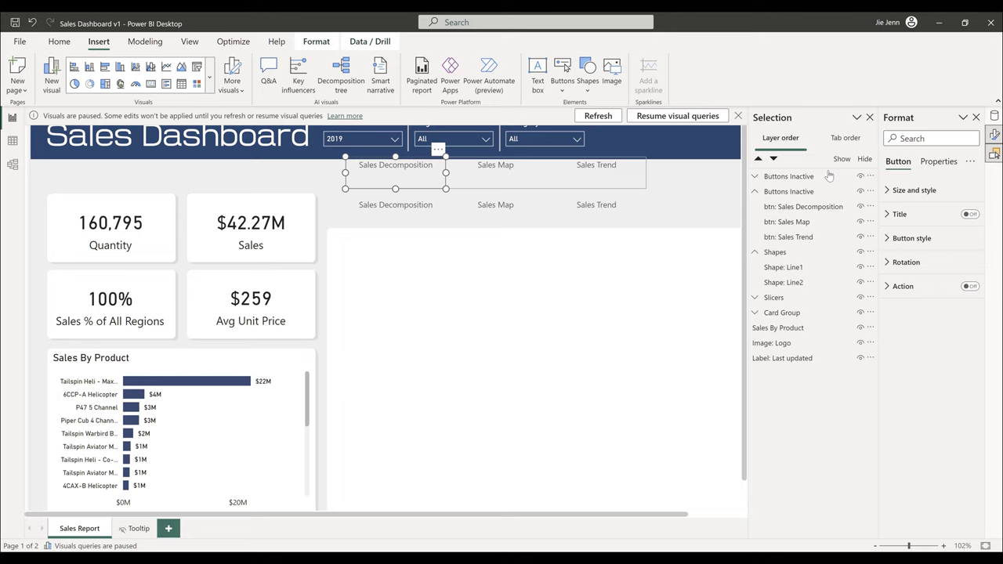
- Rename the duplicated button group as "Buttons Active" and expand it in the layer order
double_click(788, 176)
drag(788, 176, 854, 177)
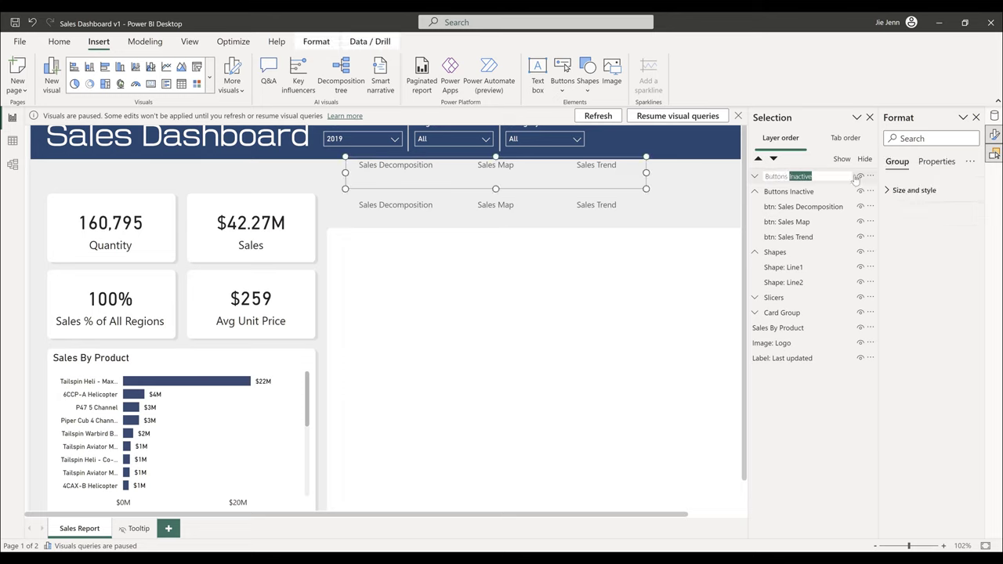
key(BackSpace)
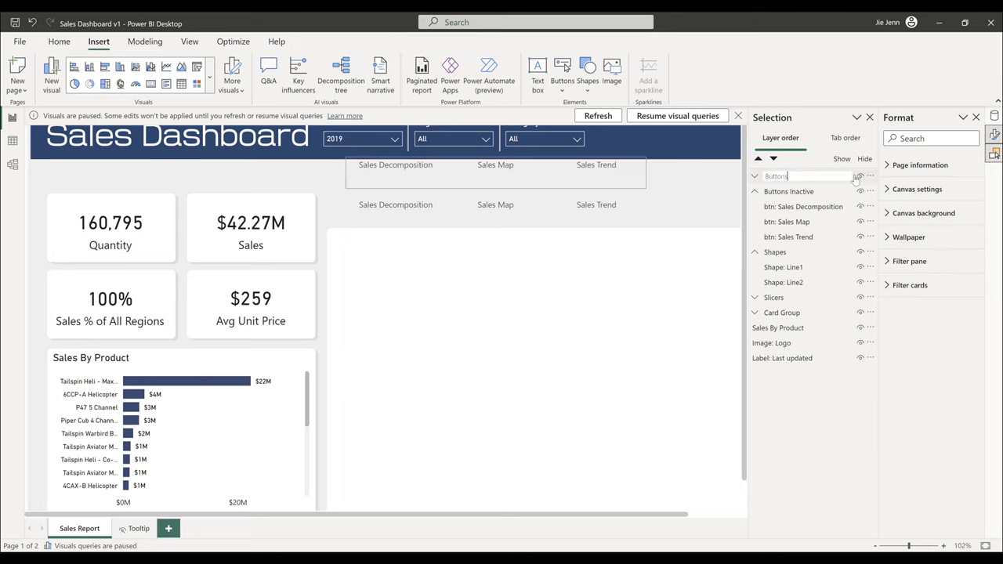
key(Return)
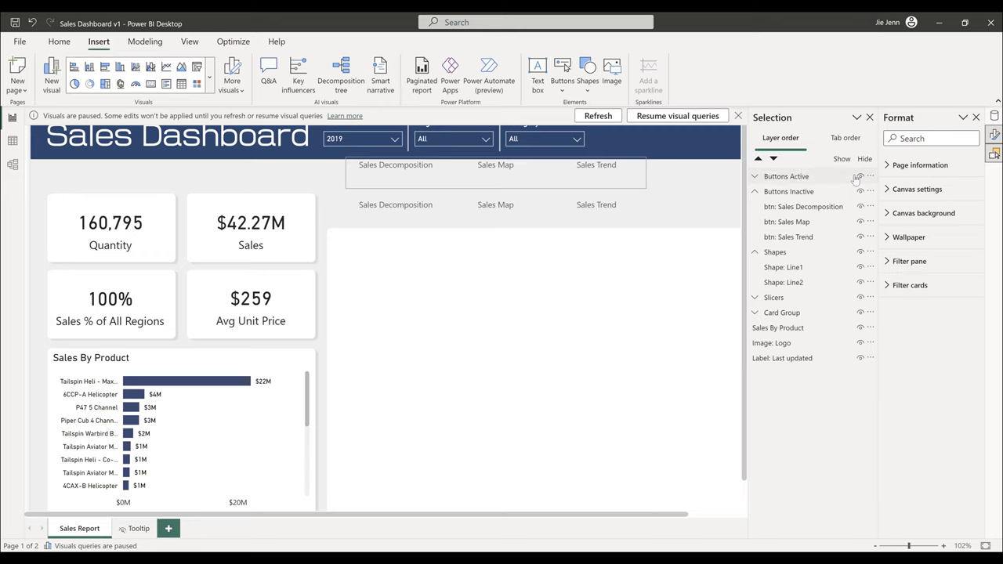
click(669, 228)
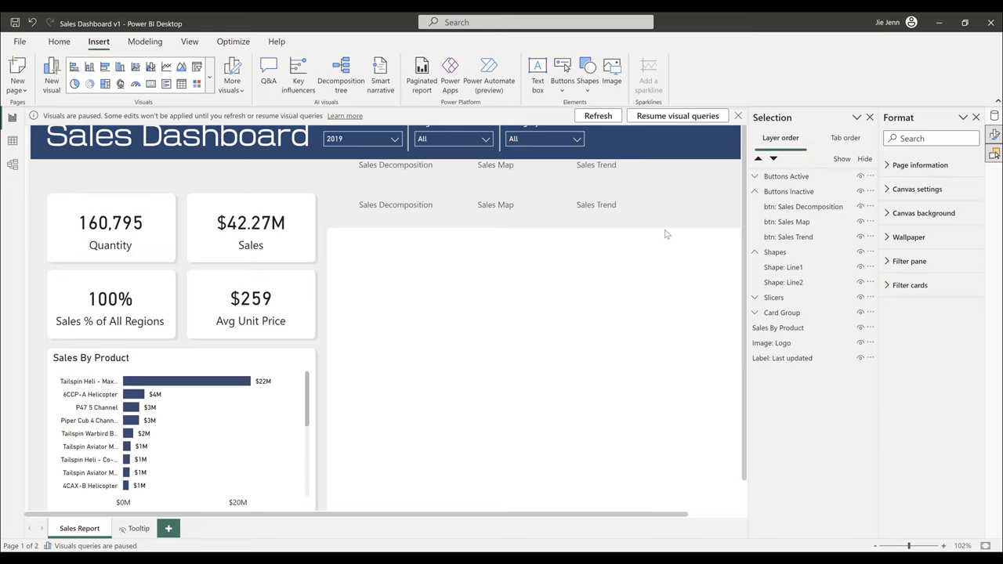
click(755, 176)
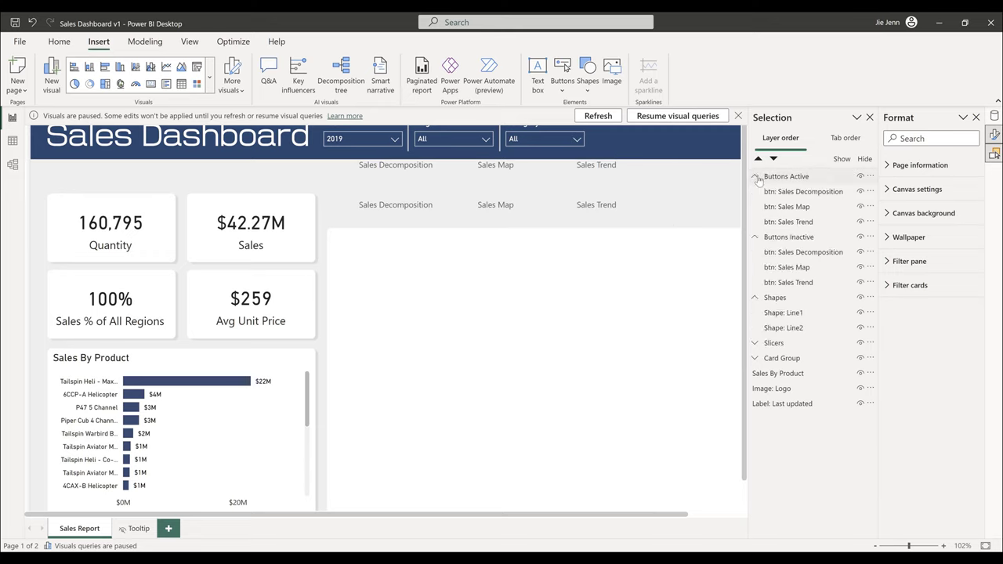
- Delete the Sales Decomposition, Sales Map and Sales Trend buttons in the Buttons Active group
click(801, 191)
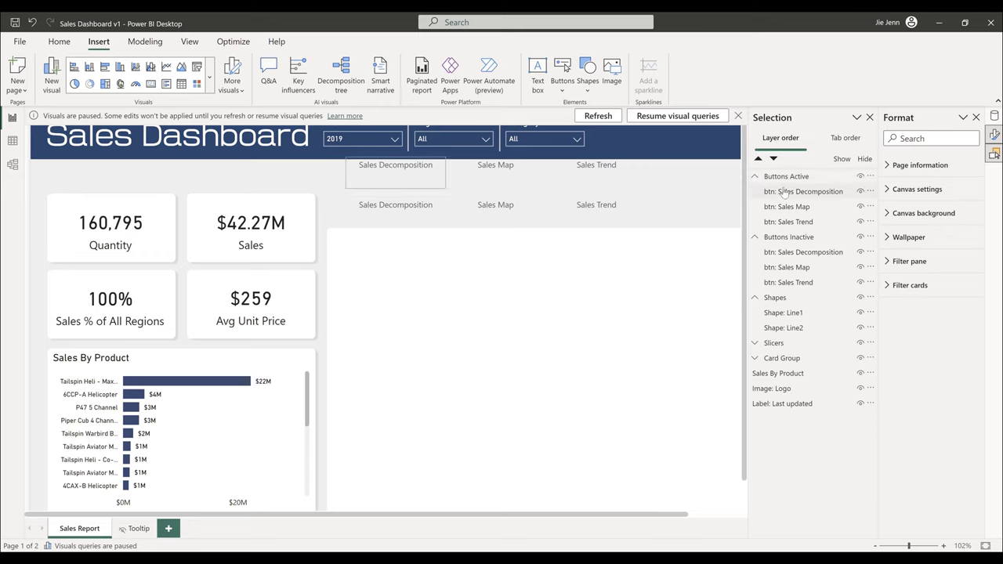
shift+click(807, 223)
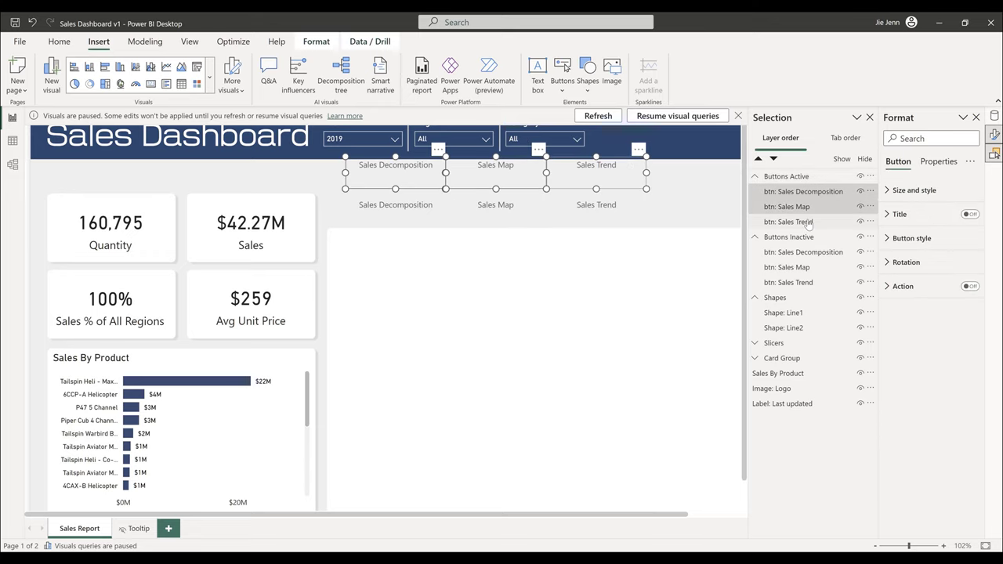
key(Delete)
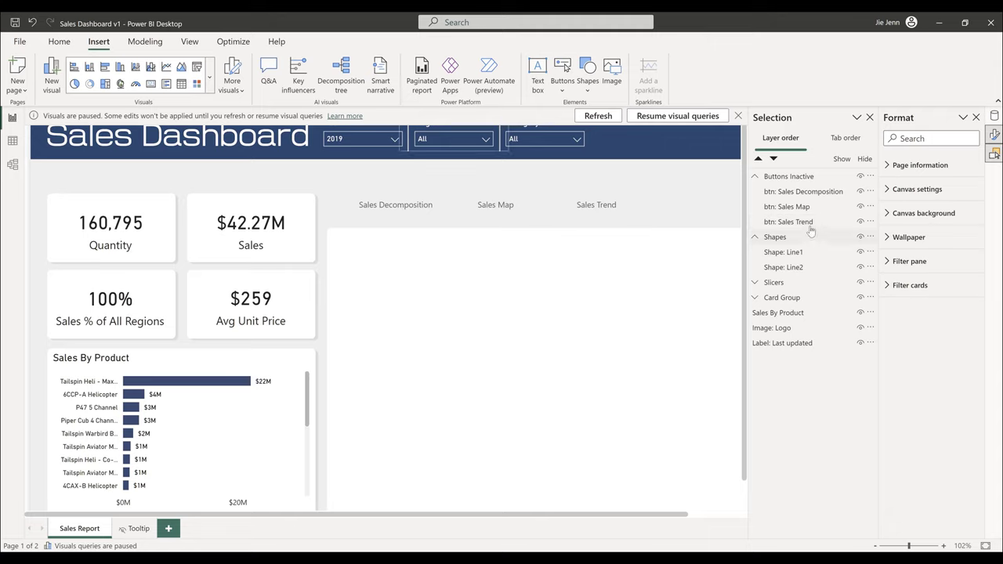
- Duplicate the inactive Sales Decomposition button and place the copy directly above the original
click(399, 226)
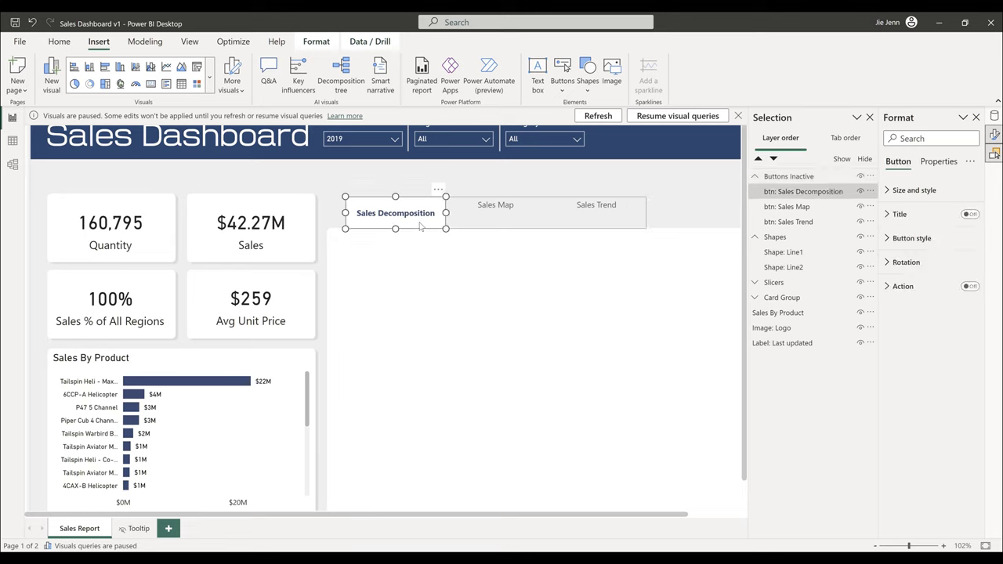
key(ctrl+c)
key(ctrl+v)
drag(119, 171, 410, 190)
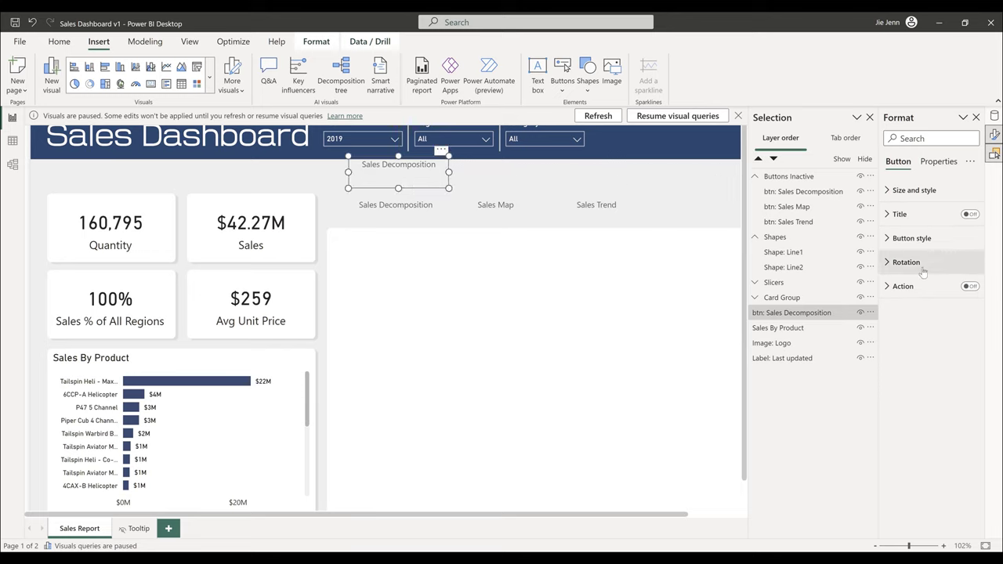
- Compare the copied button's style settings for the Default and On hover states, including shape and text options
click(923, 240)
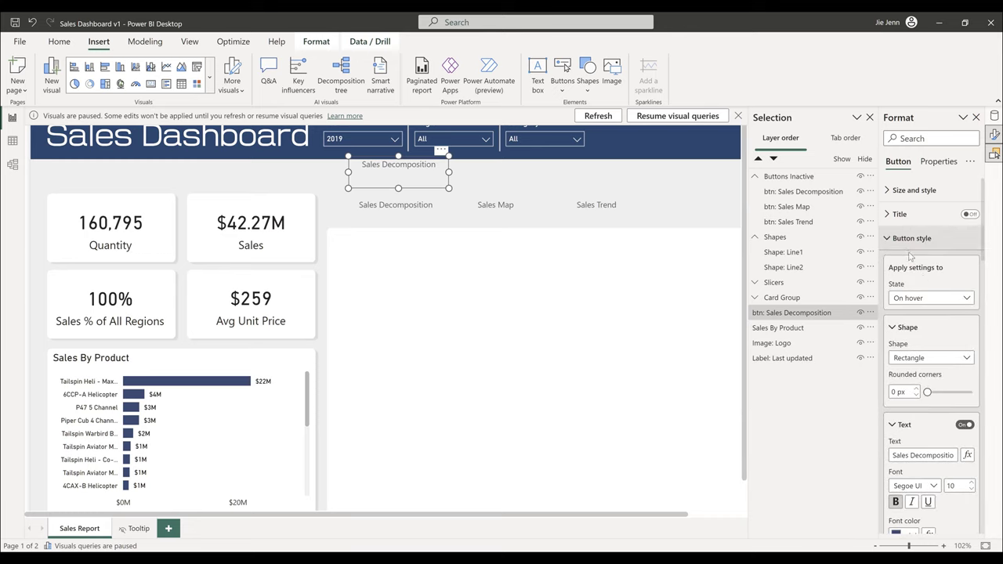
click(929, 297)
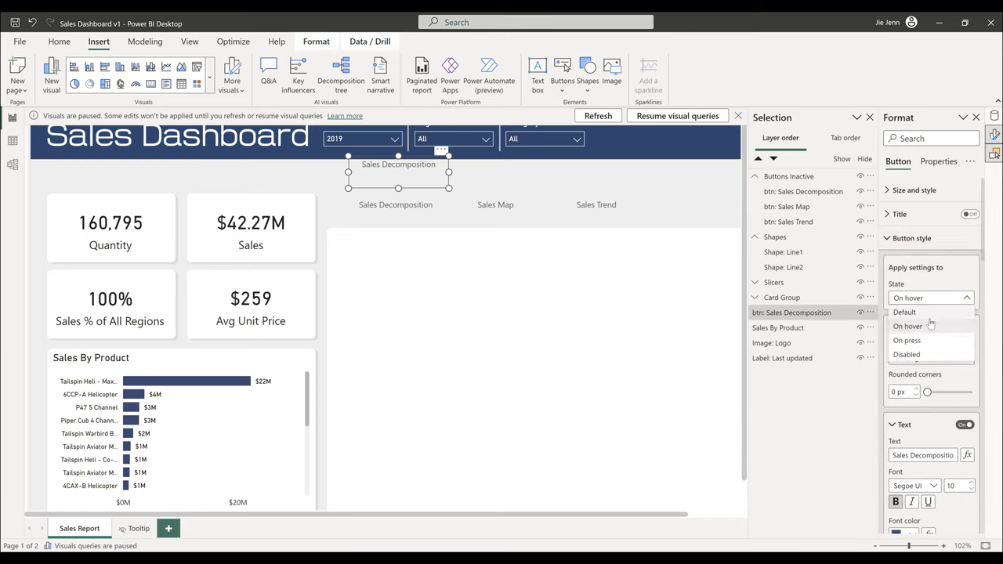
click(931, 312)
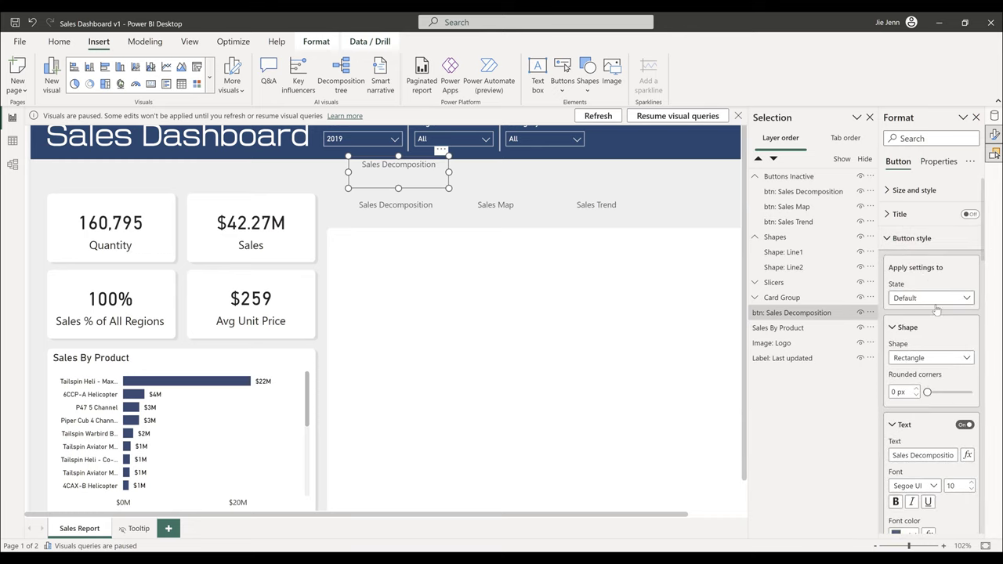
click(936, 300)
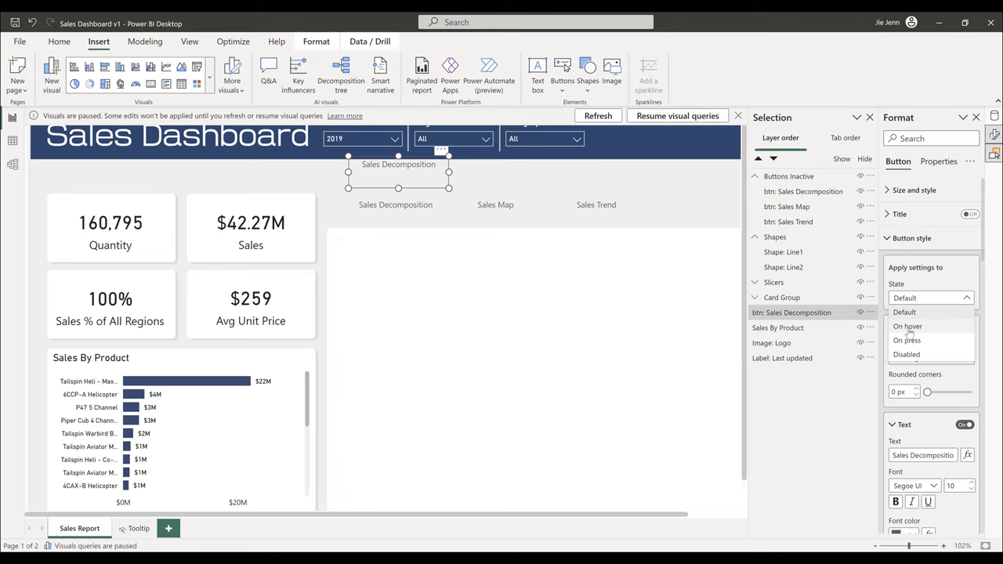
click(909, 326)
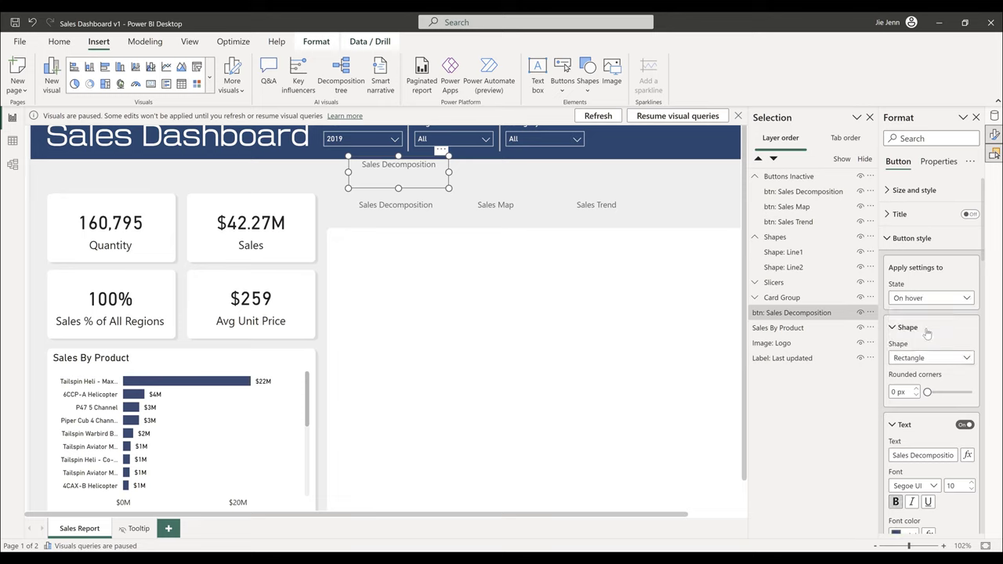
scroll(926, 333, down, 2)
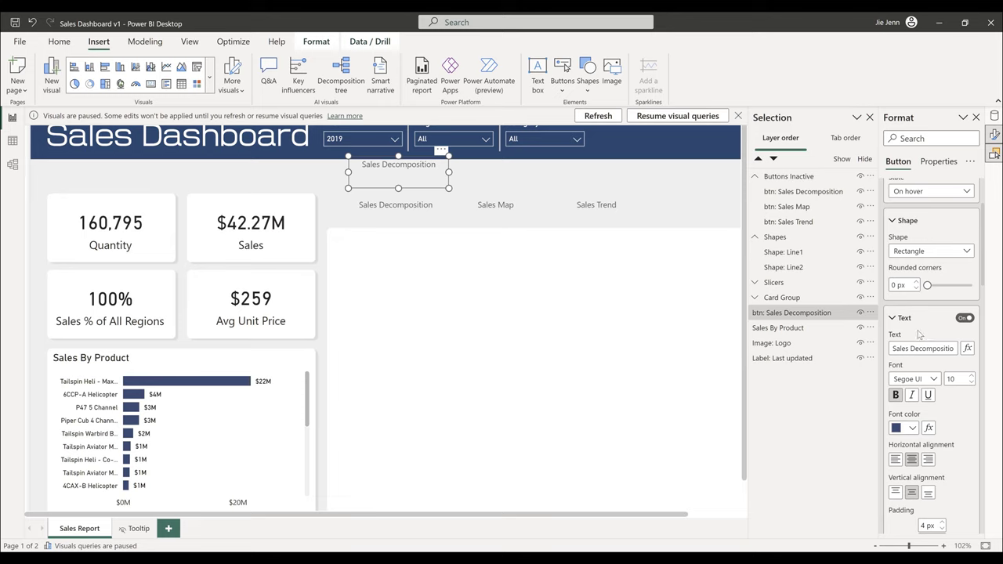
scroll(928, 337, down, 2)
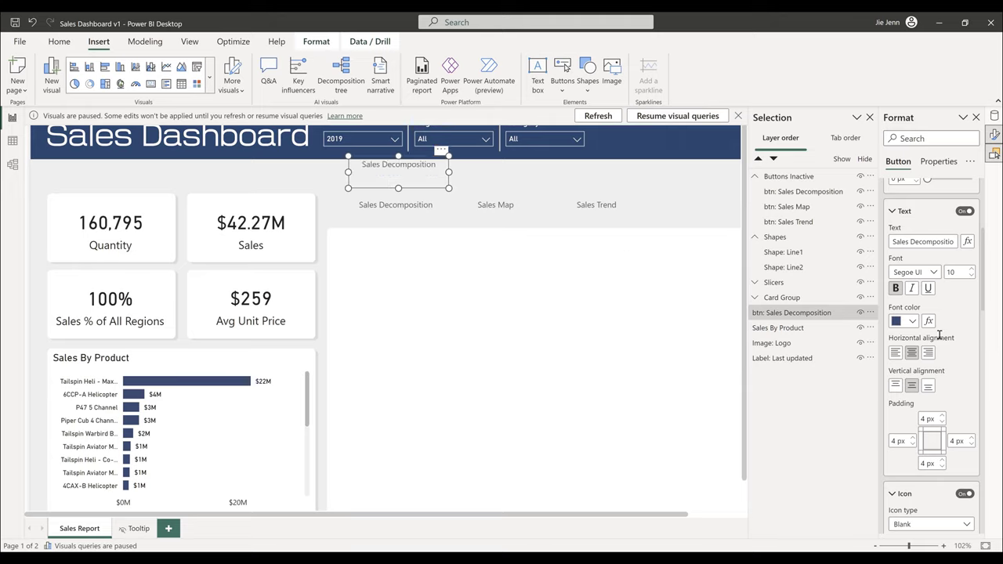
scroll(927, 321, up, 2)
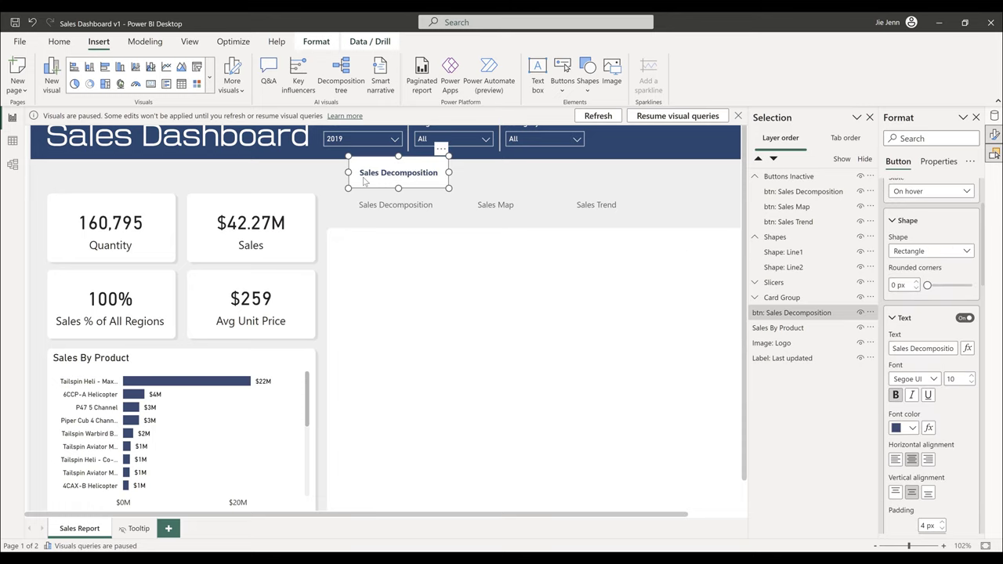
click(915, 255)
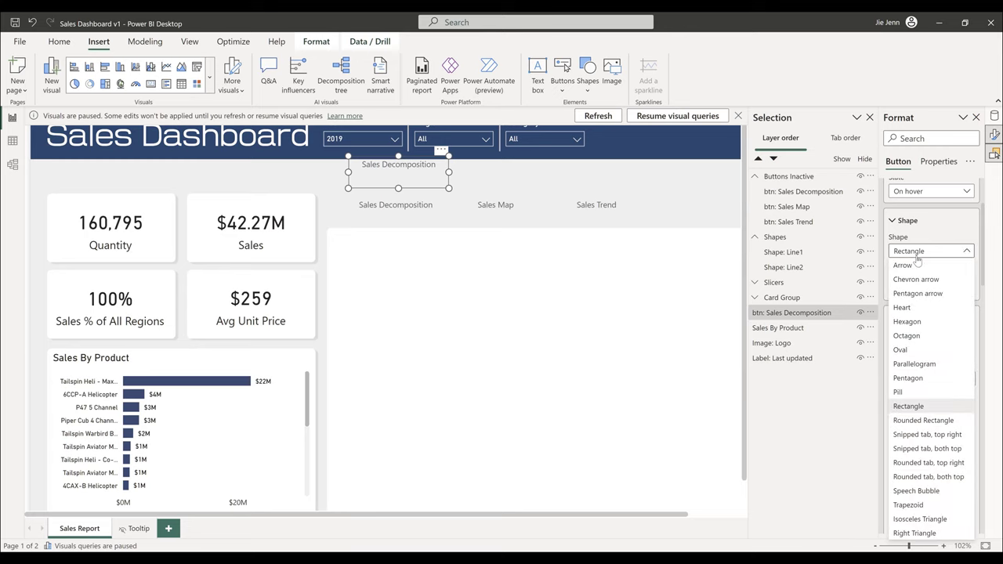
click(929, 193)
- For the copied button's Default state, set the font color to the recent dark blue and the vertical text alignment to middle
click(929, 191)
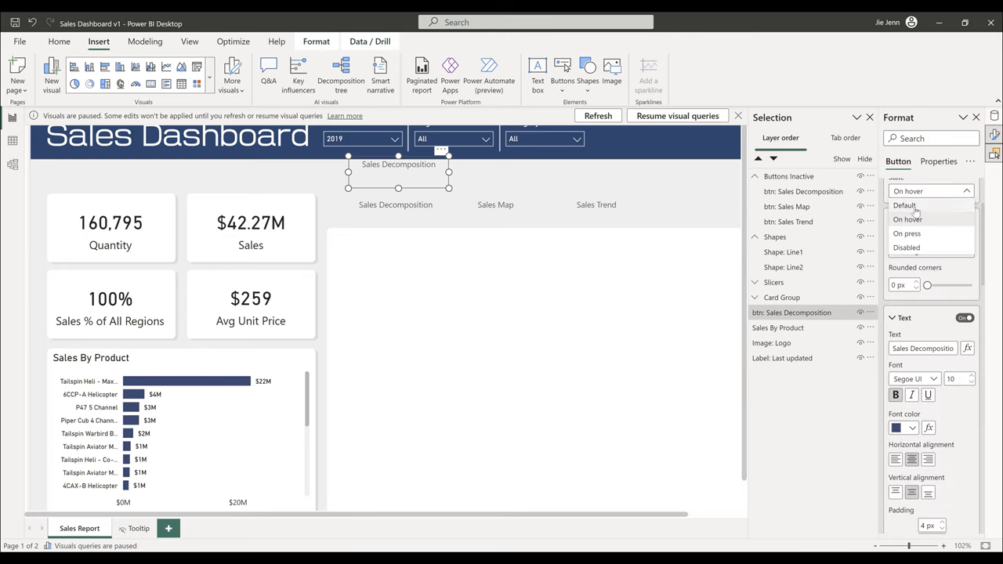
click(913, 209)
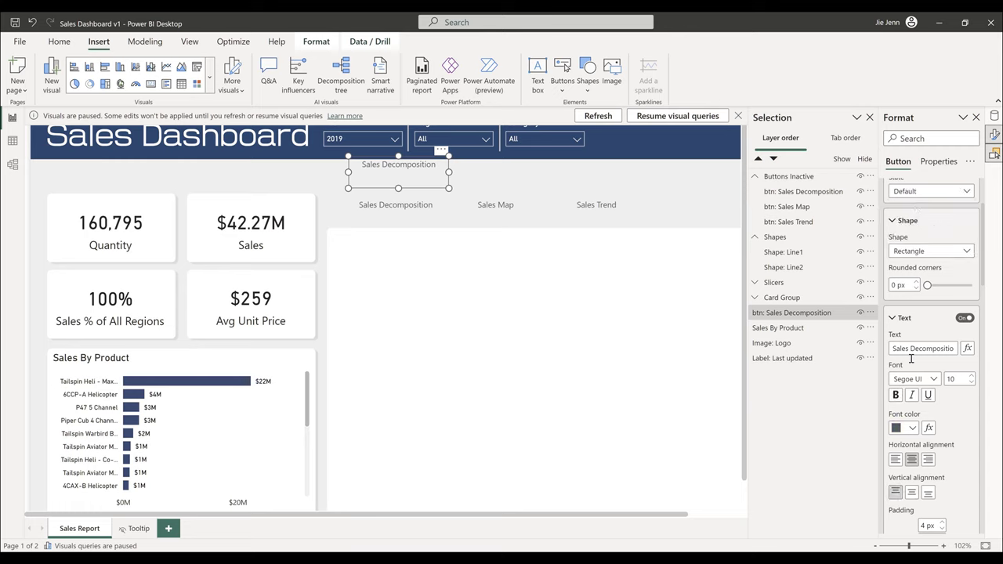
click(912, 427)
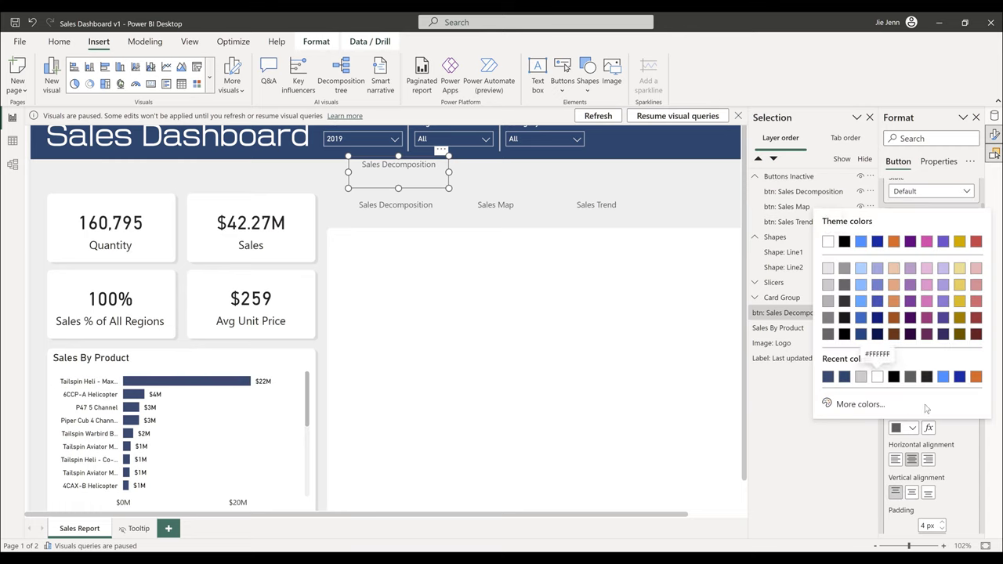
click(828, 377)
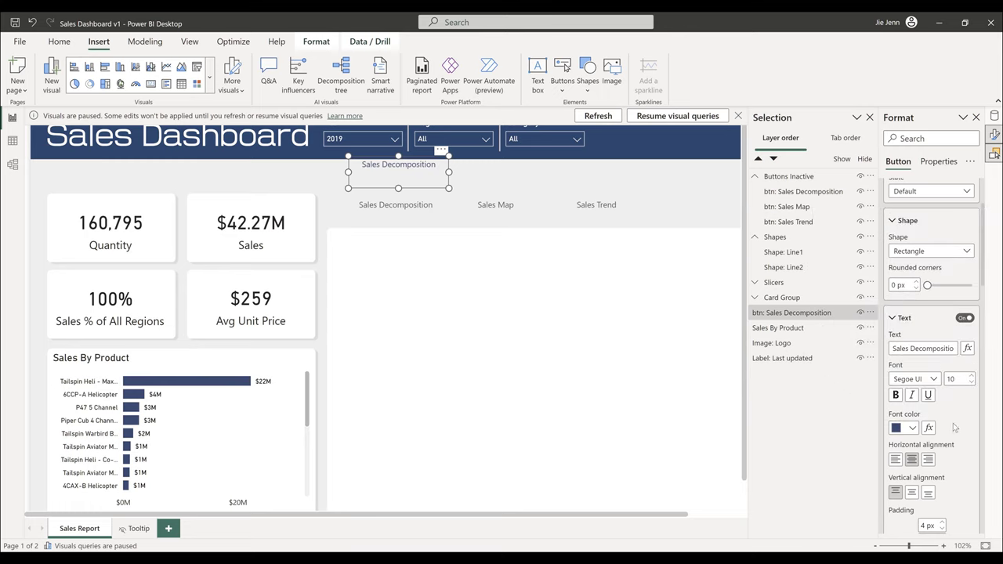
scroll(927, 435, down, 1)
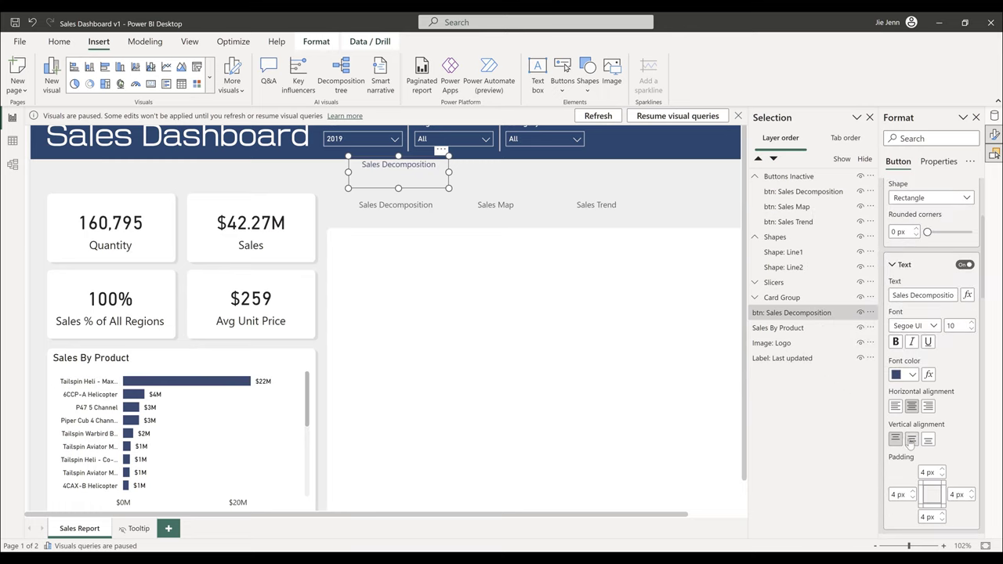
click(911, 440)
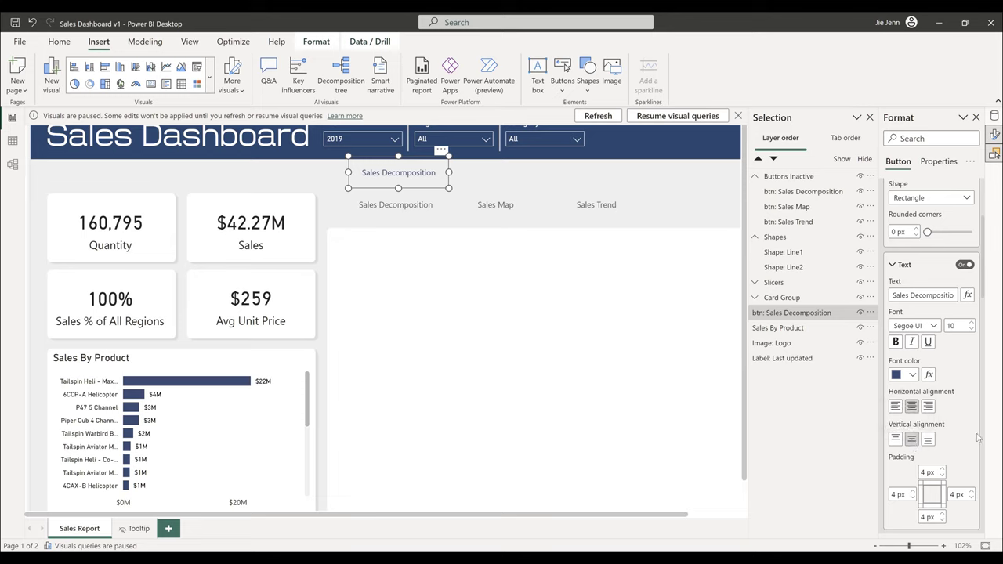
- Set the fill transparency of the copied button's Default state to 0%
scroll(978, 436, down, 4)
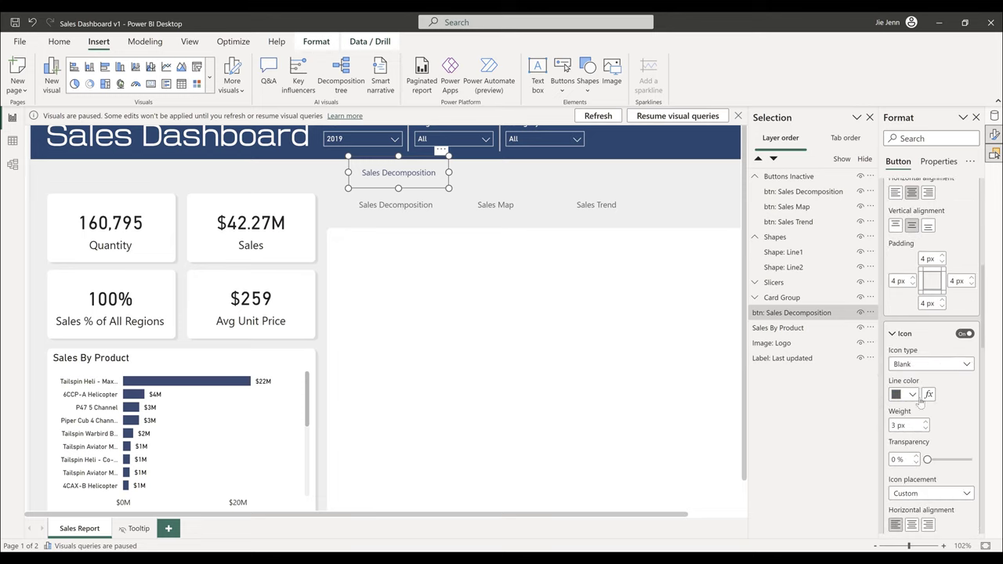
scroll(970, 437, down, 4)
scroll(968, 437, down, 2)
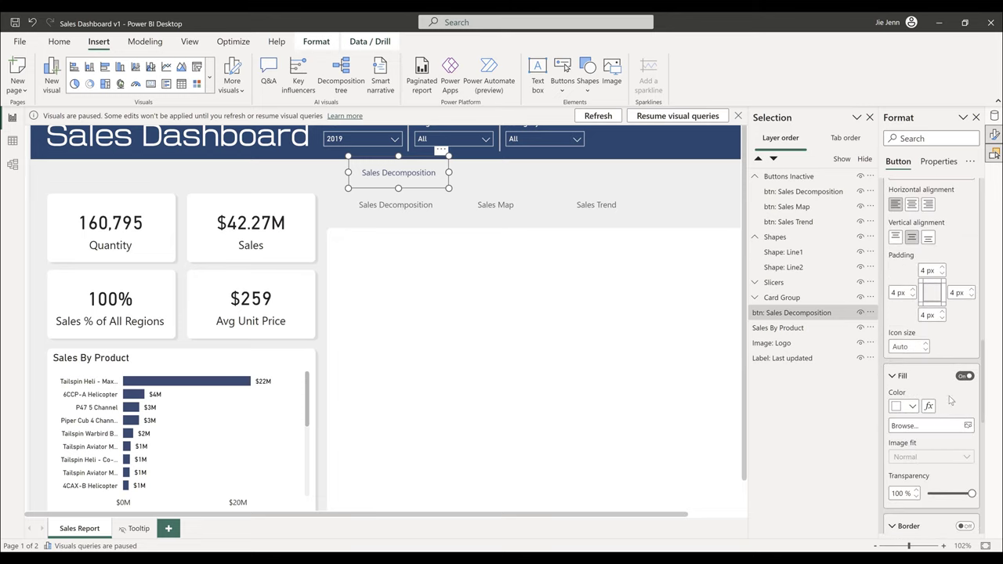
drag(969, 492, 927, 493)
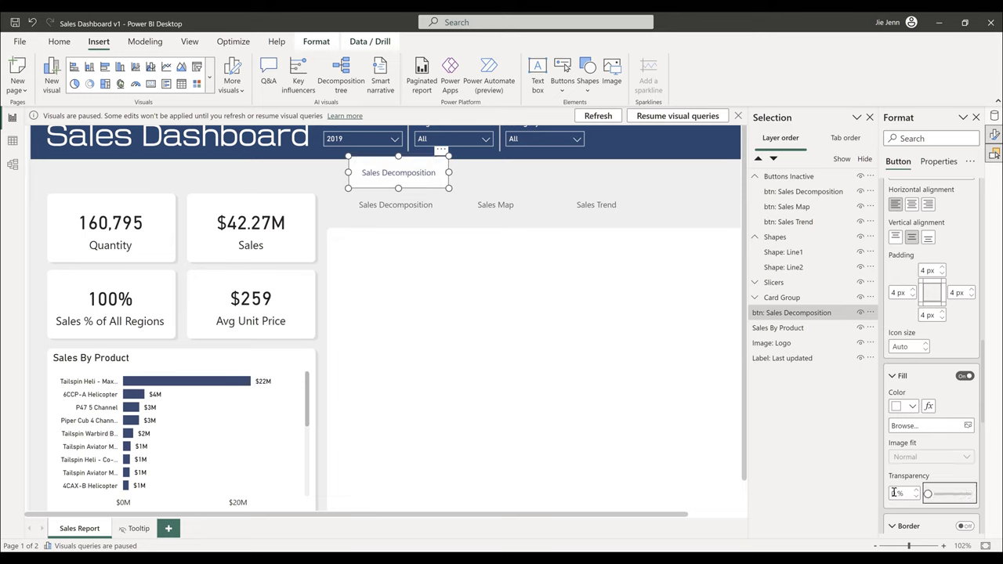
- Make the copied button's Default-state text bold
scroll(936, 369, up, 4)
scroll(934, 361, up, 3)
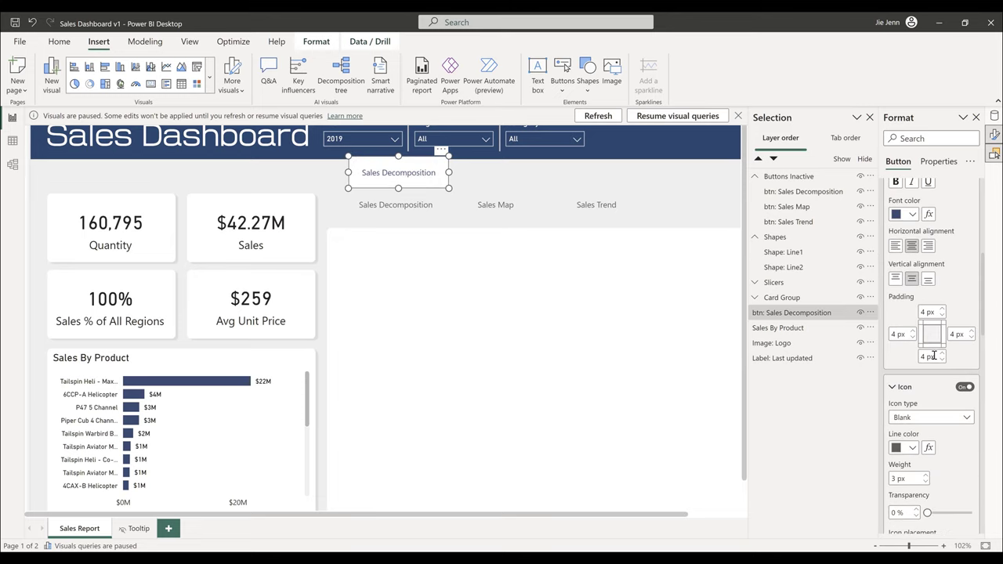
scroll(933, 354, up, 2)
click(896, 288)
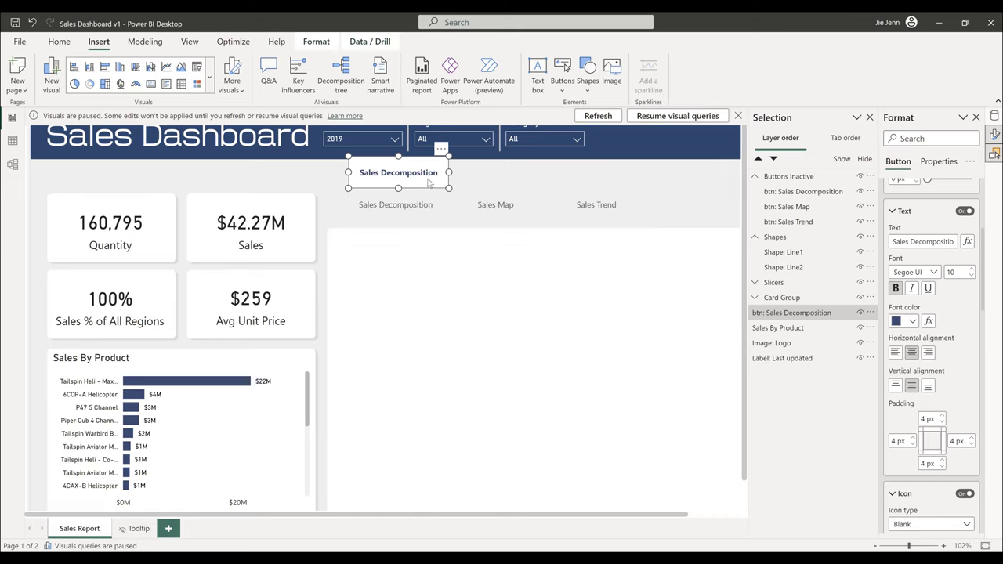
- Align the styled button with the one below, then add two copies side by side above Sales Map and Sales Trend
drag(427, 182, 422, 182)
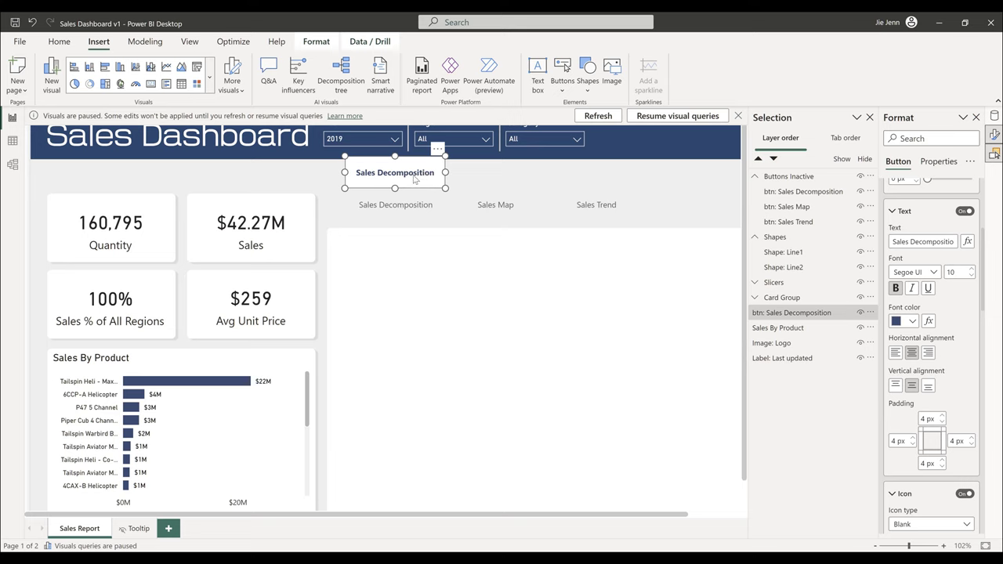
key(ctrl+c)
key(ctrl+v)
drag(416, 179, 495, 175)
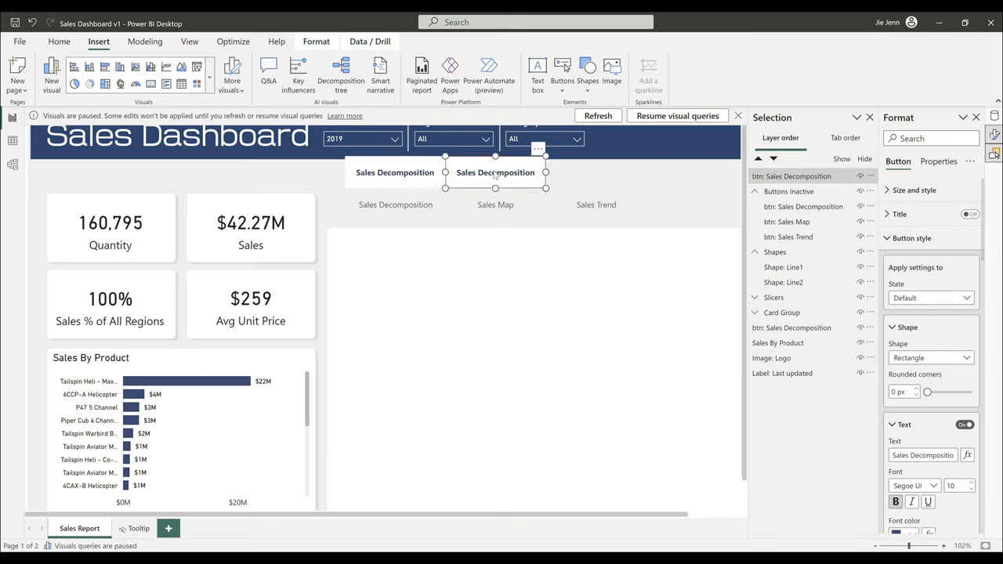
key(ctrl+v)
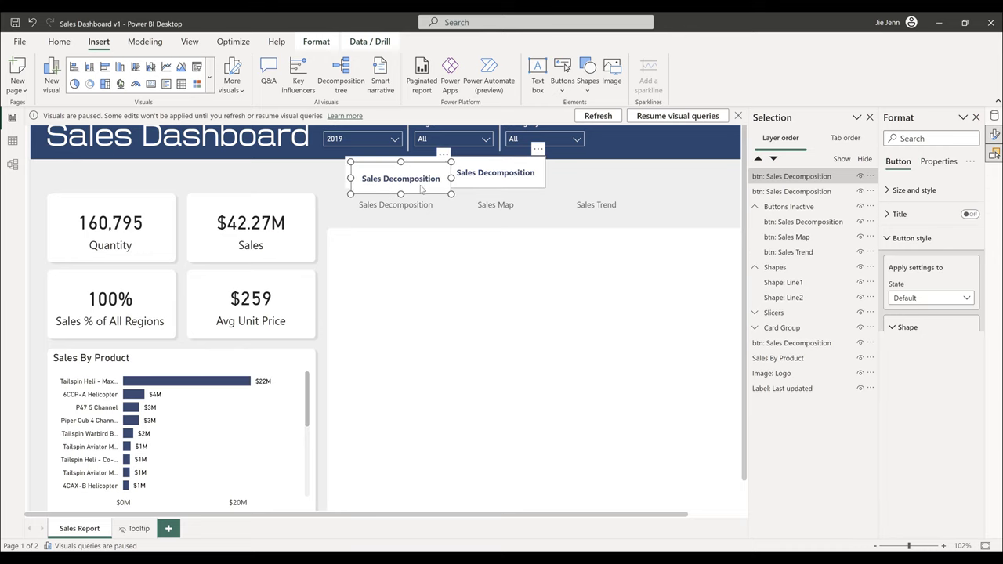
drag(412, 178, 618, 183)
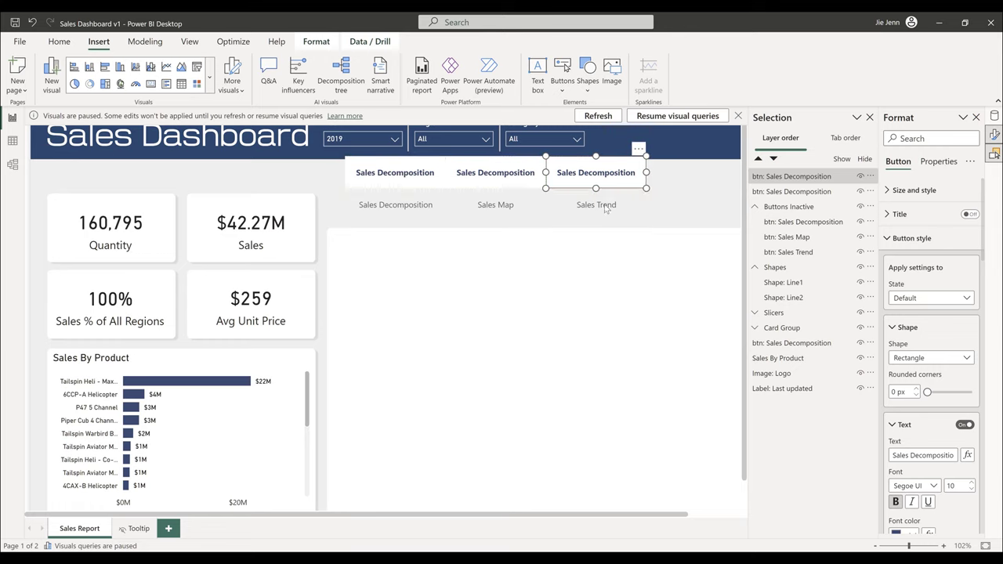
- Change the text of the middle styled button to Sales Map
click(513, 180)
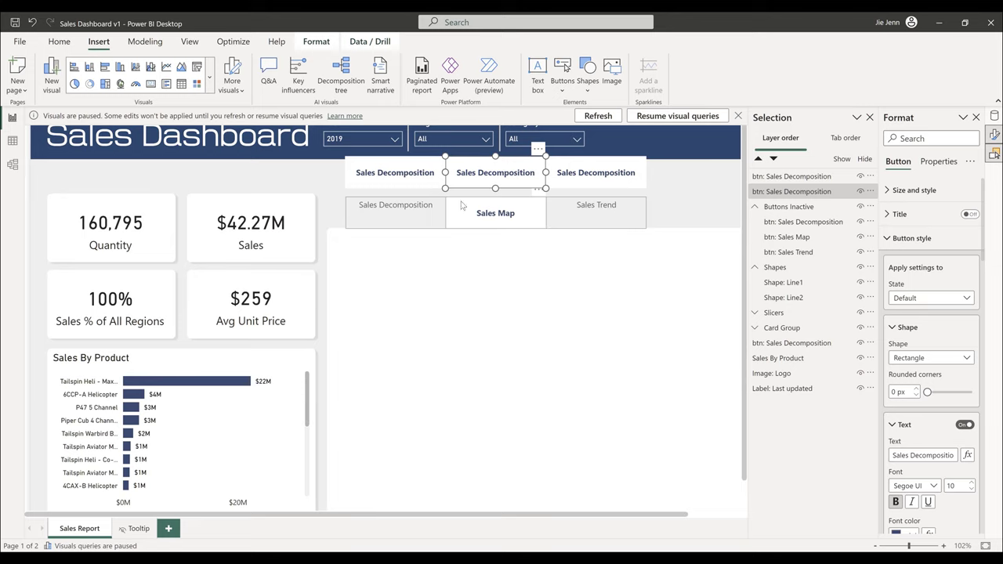
click(406, 181)
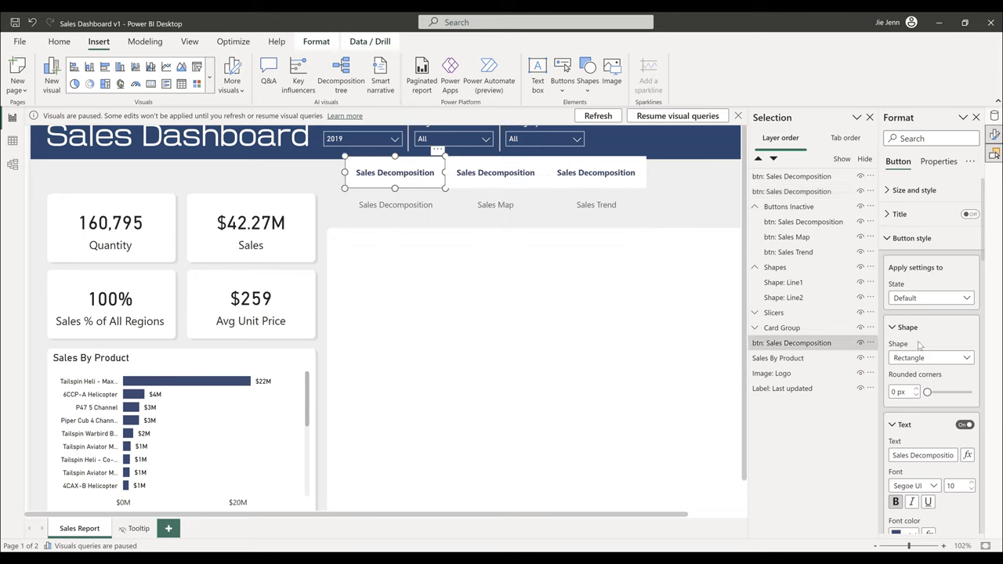
click(520, 174)
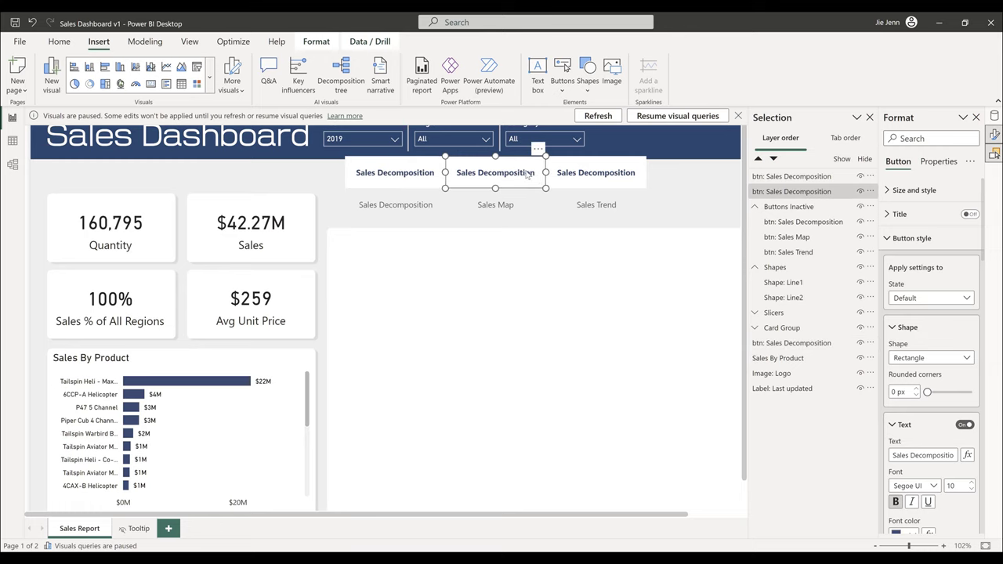
scroll(940, 376, down, 3)
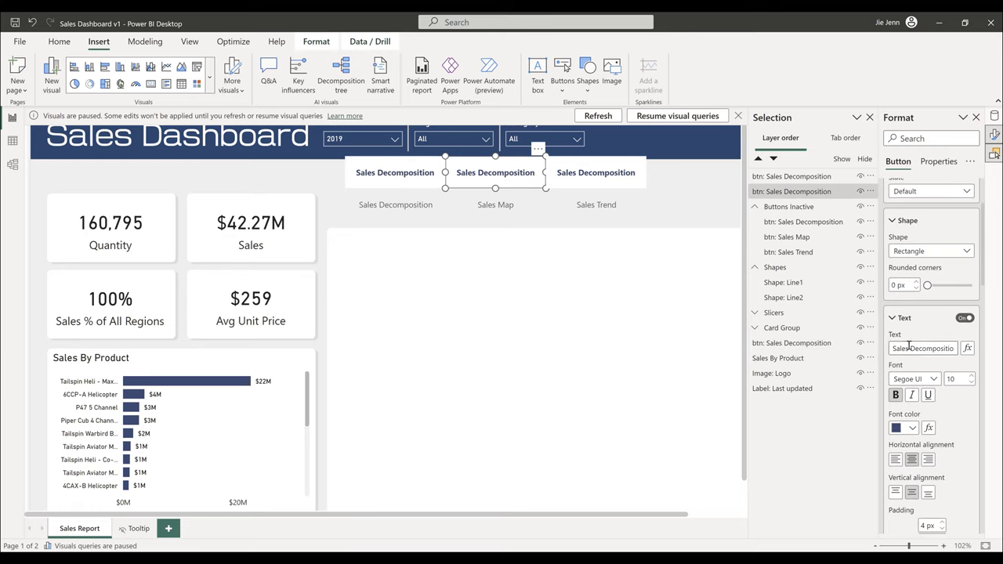
double_click(936, 348)
key(BackSpace)
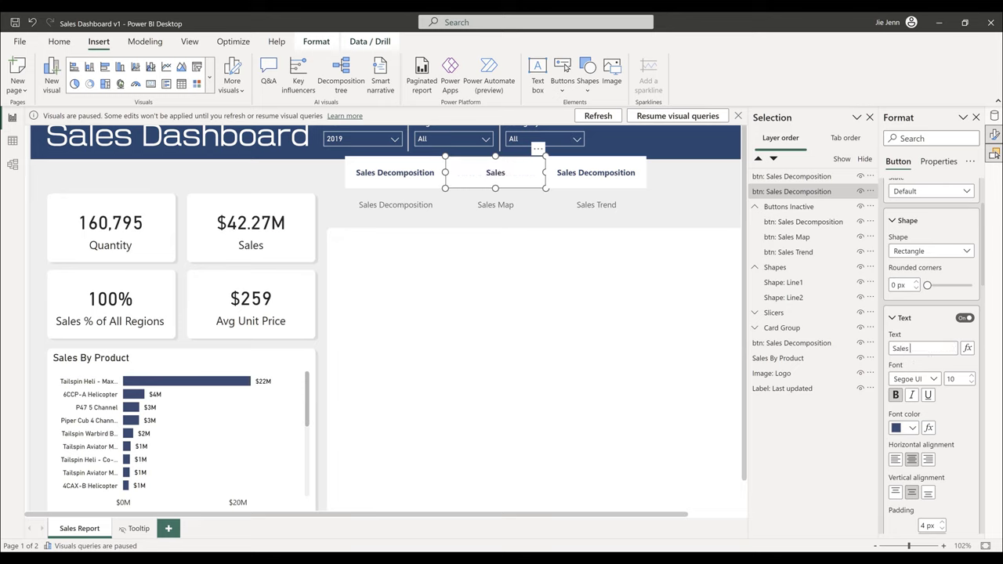
- Change the text of the third styled button, above the inactive Sales Trend button, to Sales Trend
click(602, 170)
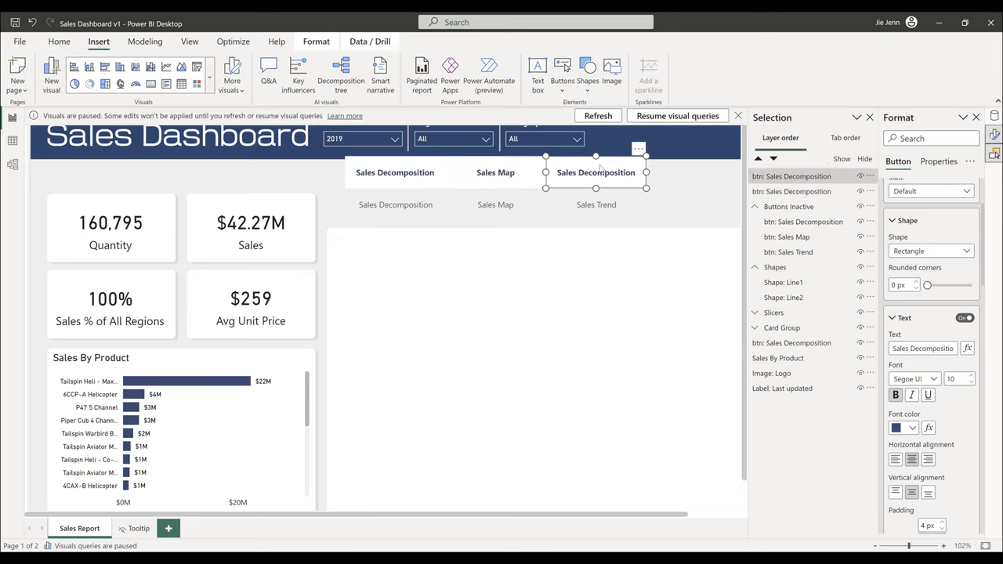
double_click(912, 349)
text(Trend)
- Move the active Sales Decomposition button's layer out from below Card Group to the top of the layer order
click(782, 191)
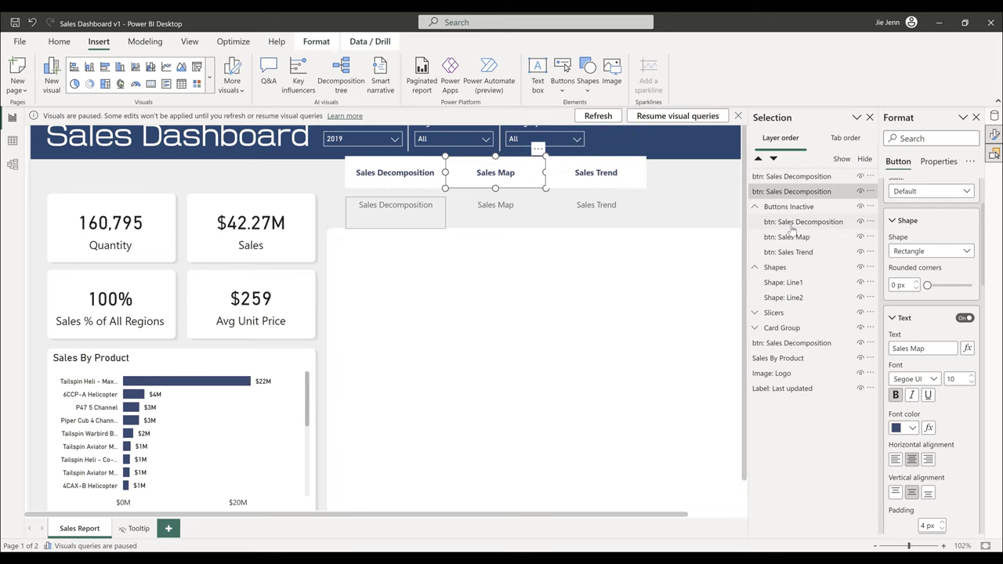
click(798, 345)
drag(783, 316, 802, 210)
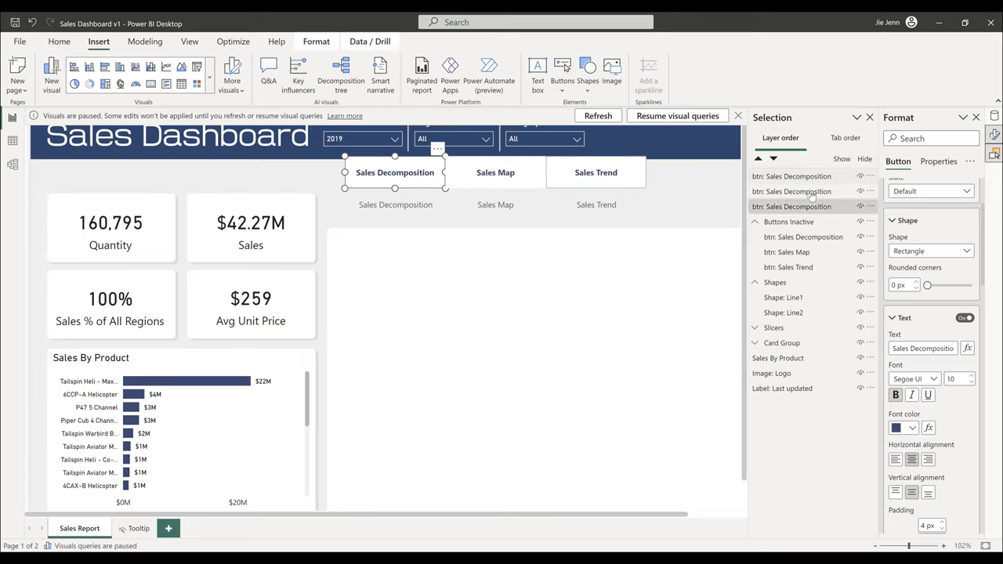
mouse_move(813, 192)
mouse_down()
mouse_move(815, 174)
mouse_move(806, 209)
mouse_up()
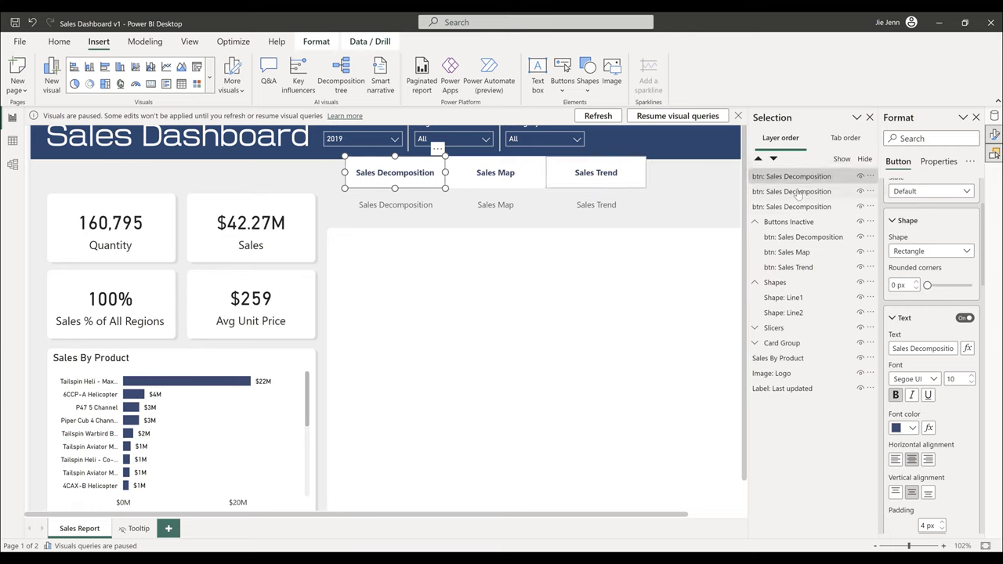
- Rename the layer of the active Sales Trend button as btn: Sales Trend
double_click(797, 192)
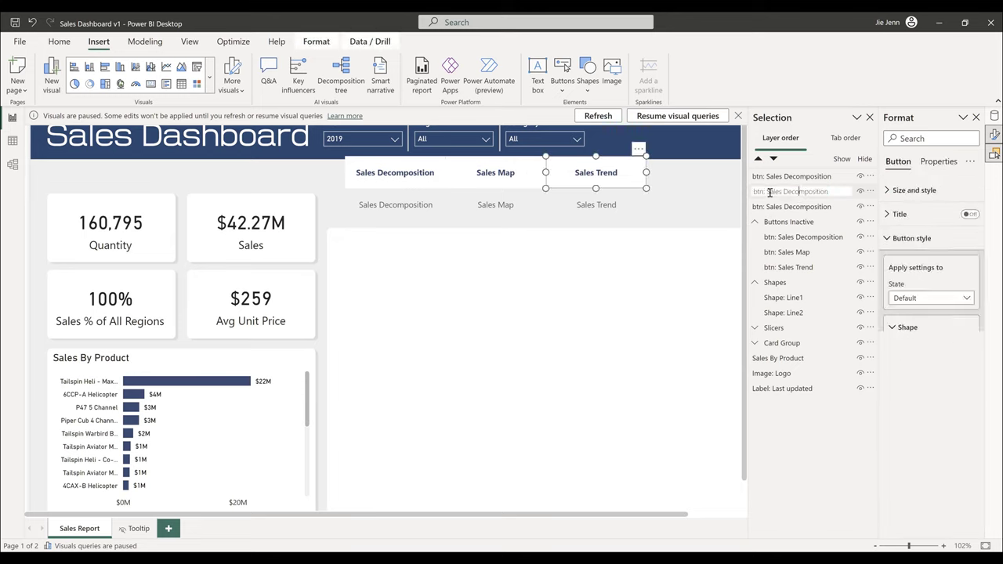
text(btn: S)
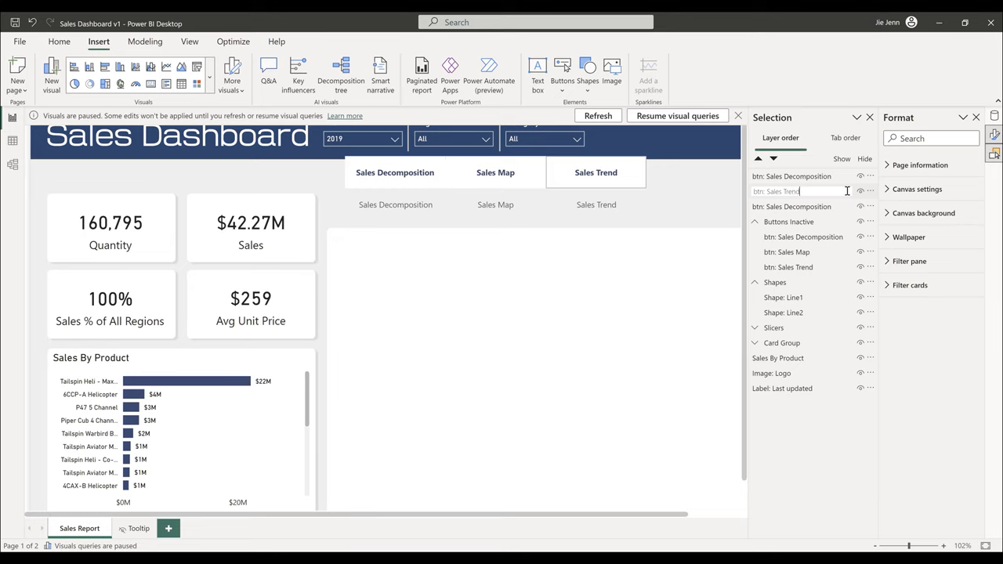
key(Return)
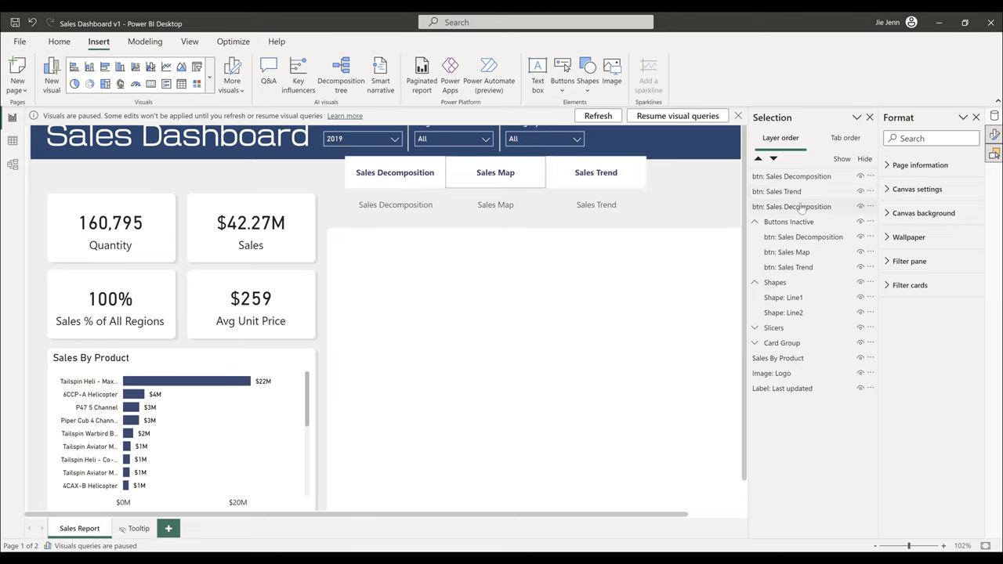
- Rename the layer of the active Sales Map button as btn: Sales Map and move it above btn: Sales Trend
double_click(773, 206)
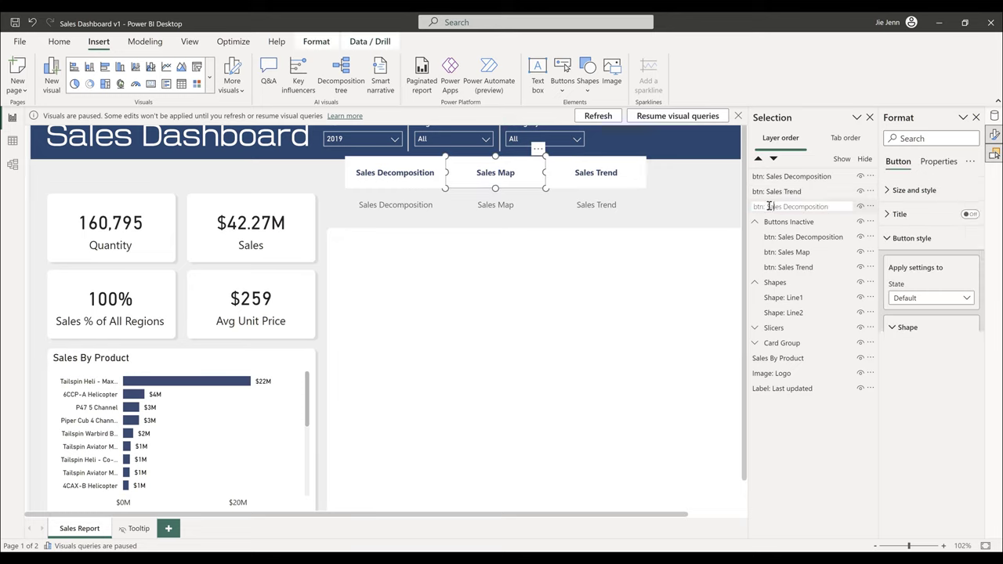
text(btn: Sales)
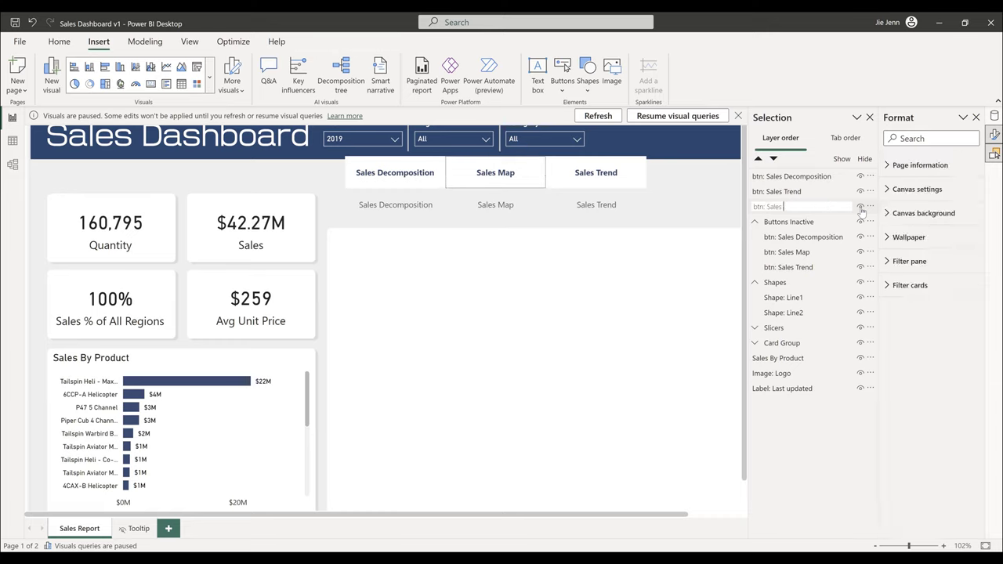
text( Map)
key(Return)
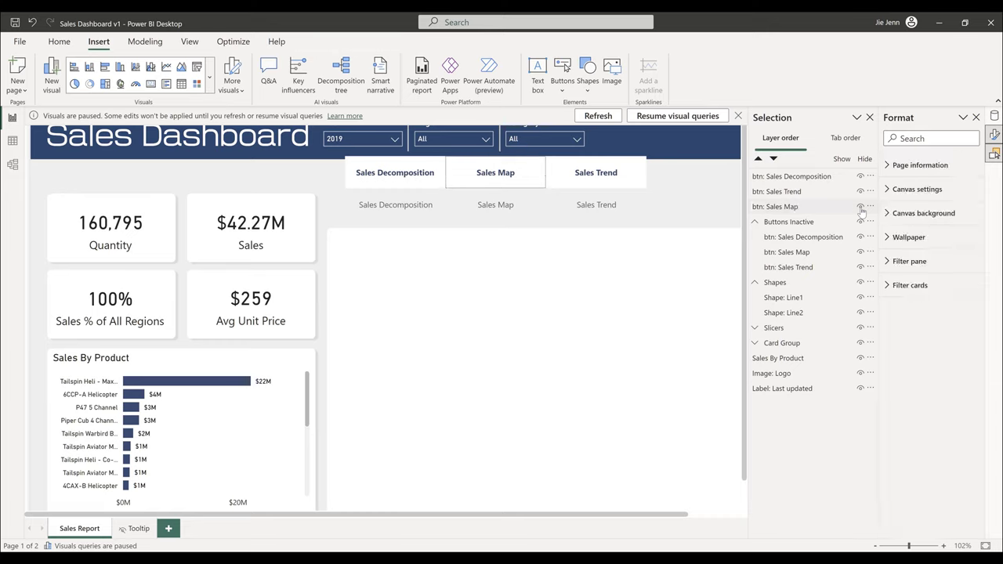
click(780, 207)
drag(798, 188, 788, 193)
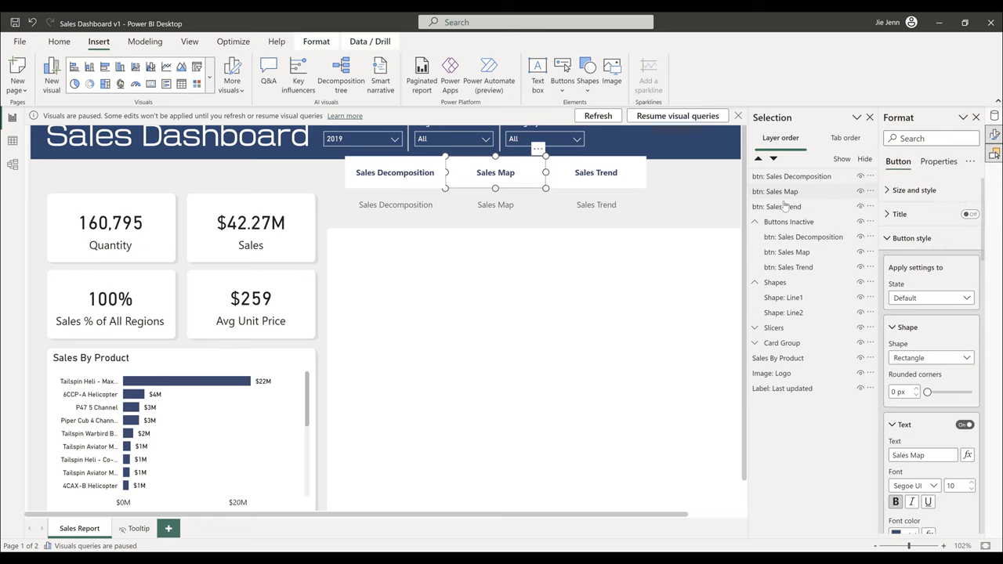
- Group the three active button layers, name the group Buttons Active, and expand it
ctrl+click(788, 205)
ctrl+click(807, 177)
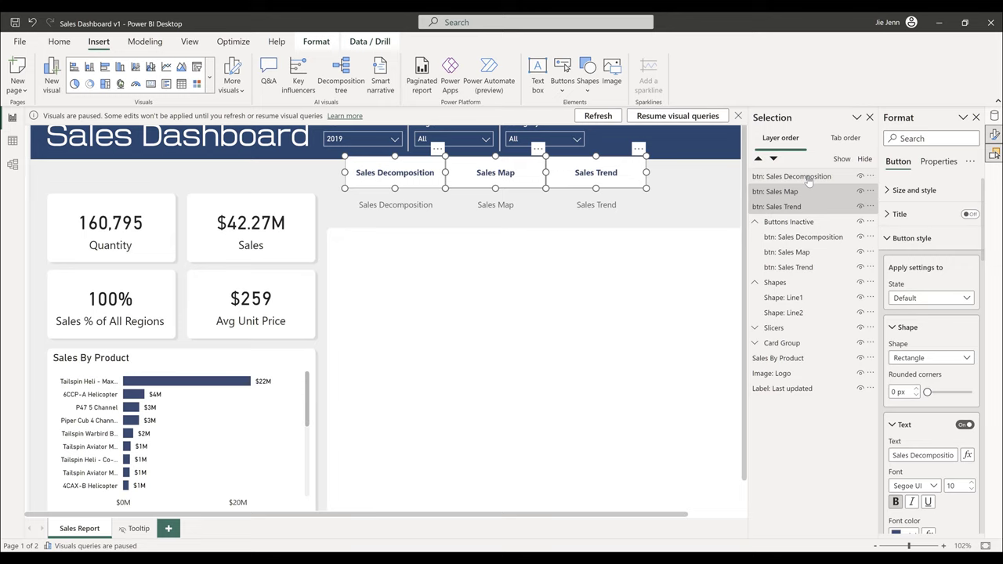
key(ctrl+g)
double_click(785, 178)
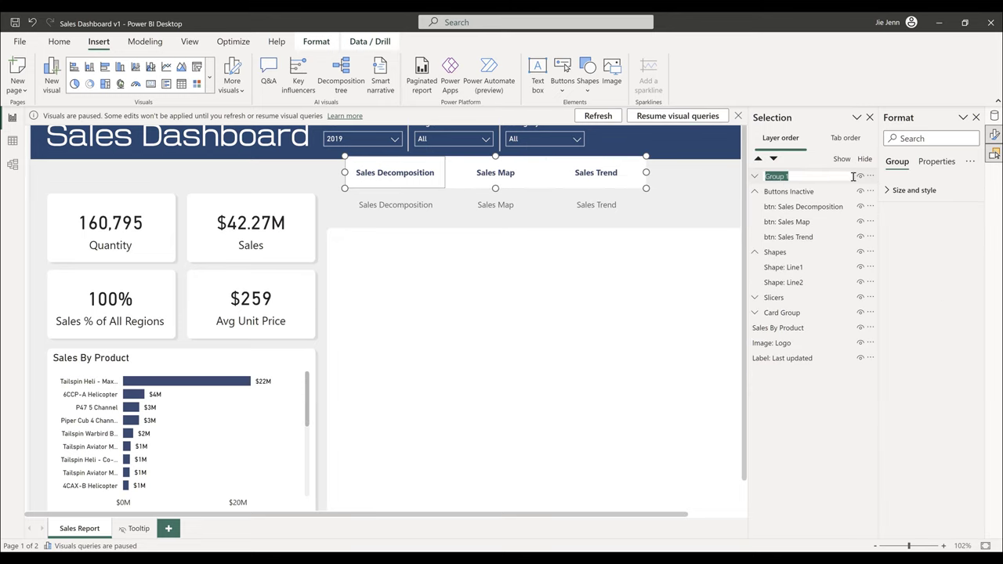
text(Buttons Active)
key(Return)
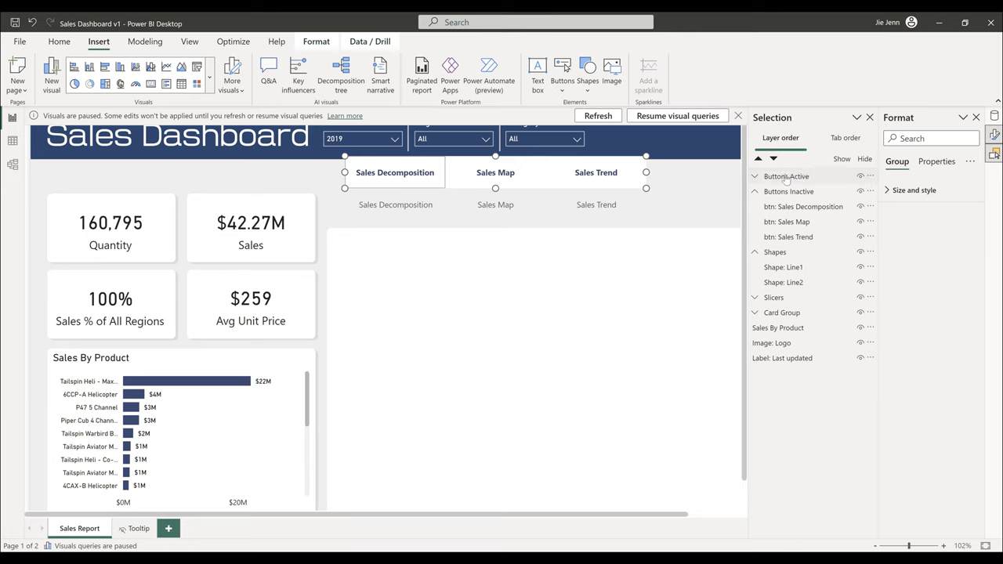
key(Escape)
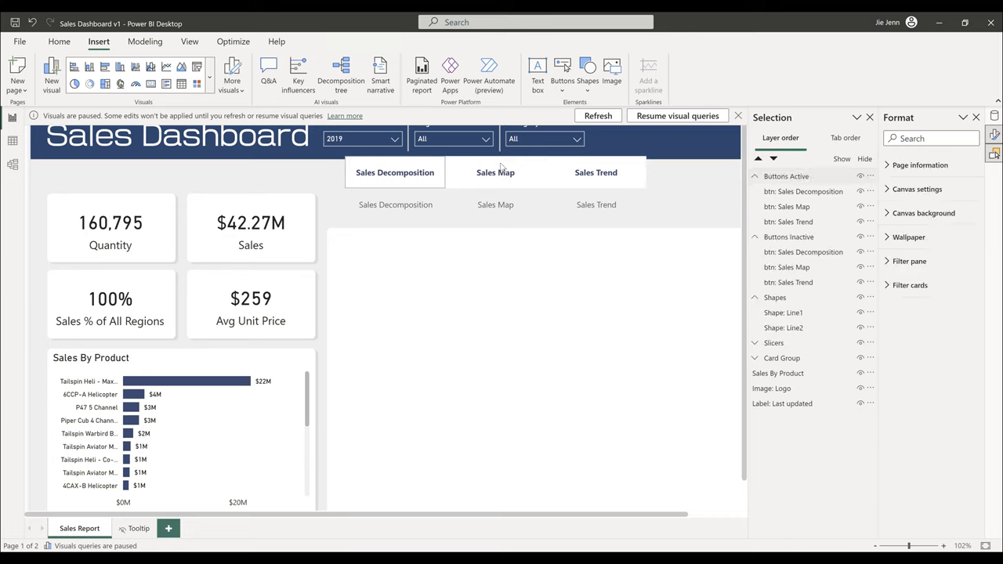
- Move the Buttons Active group on the canvas to sit directly above the row of inactive buttons
mouse_move(639, 153)
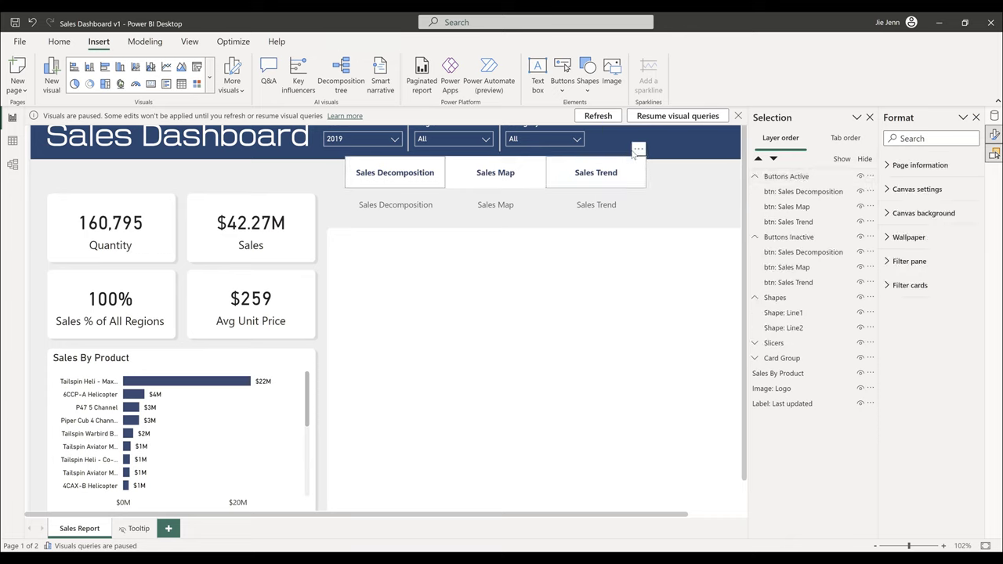
drag(640, 155, 665, 189)
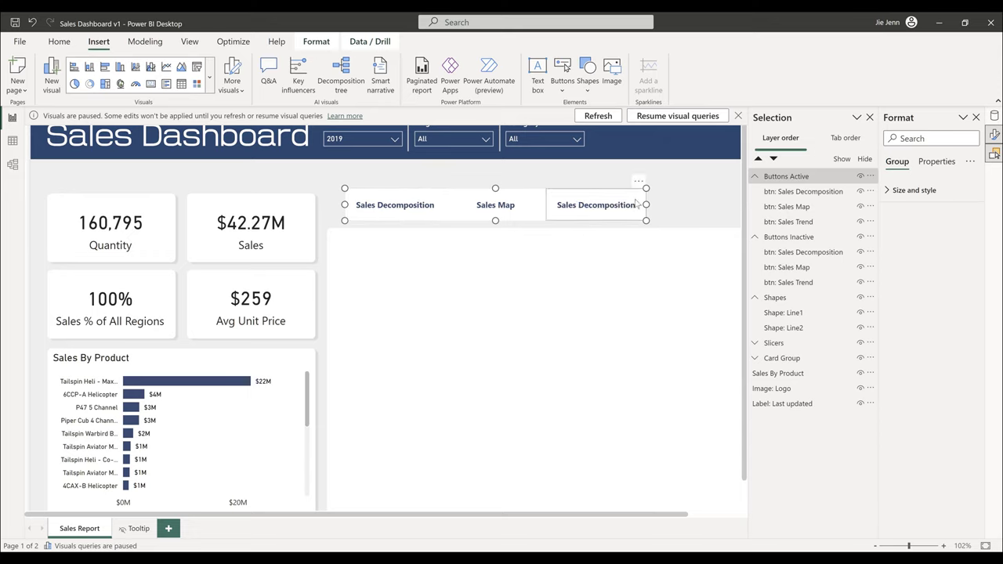
drag(637, 188, 639, 164)
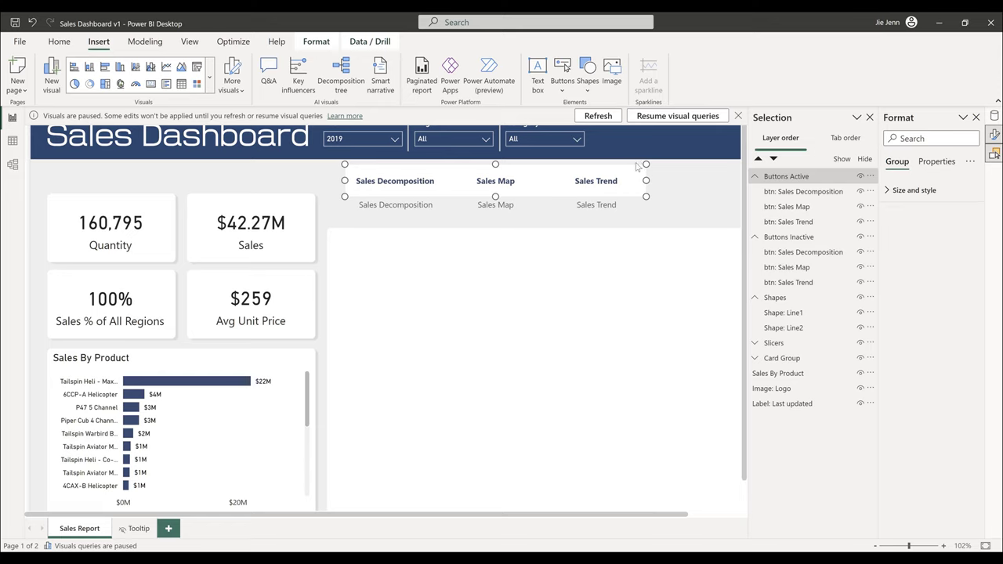
- Look up the inactive Sales Trend button's position and set the three active buttons' vertical position to 141 so they cover the inactive ones
click(893, 189)
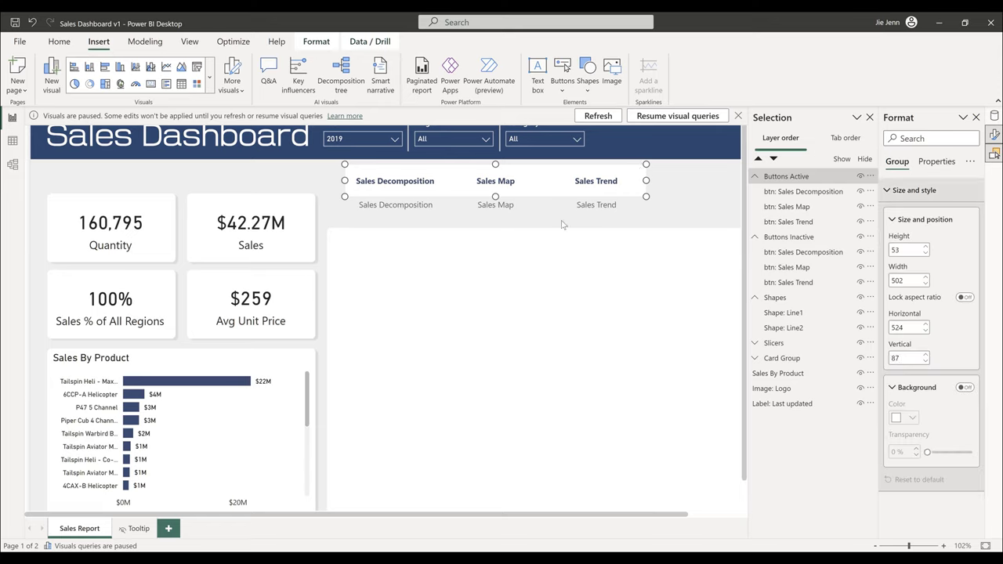
click(586, 226)
click(586, 226)
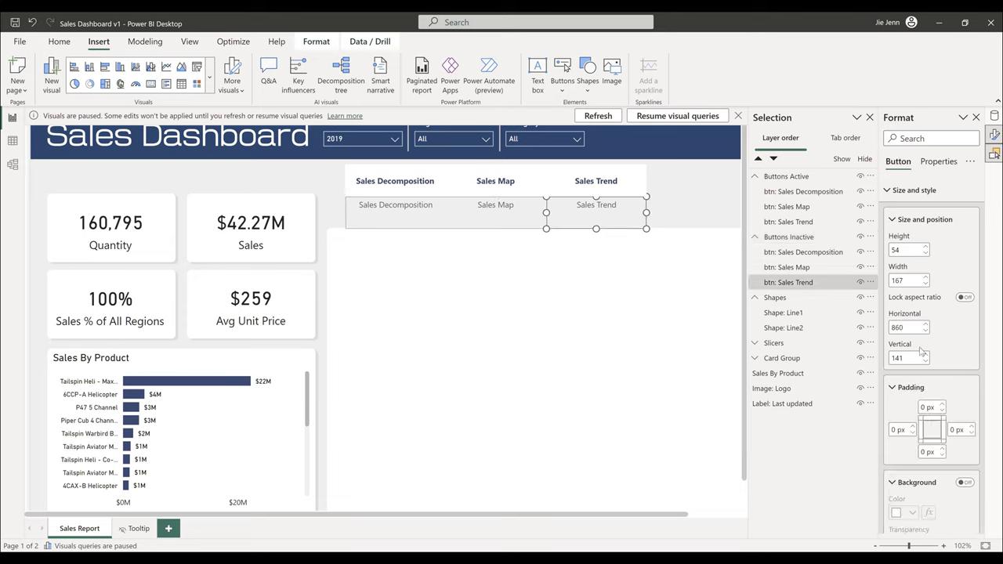
click(638, 157)
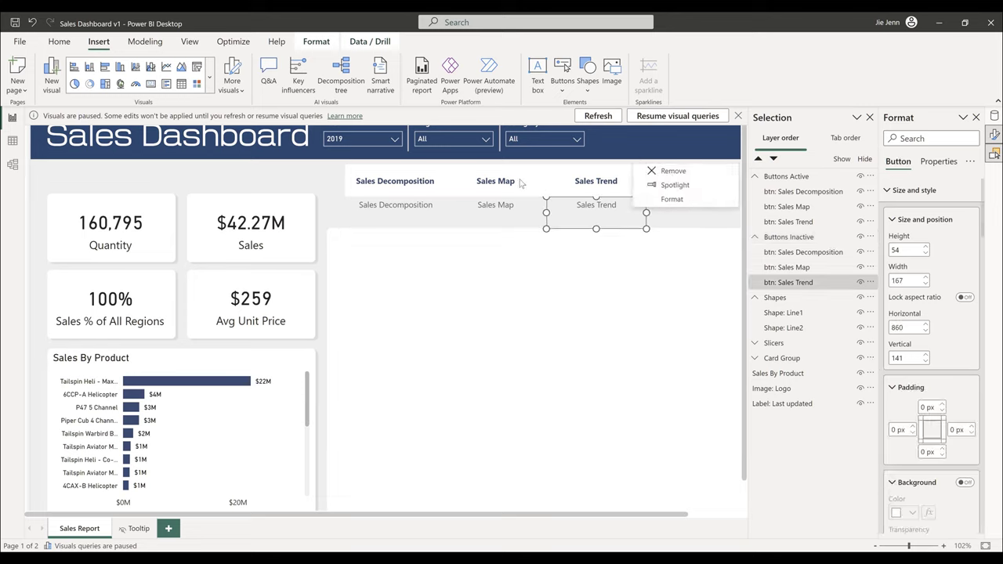
click(452, 183)
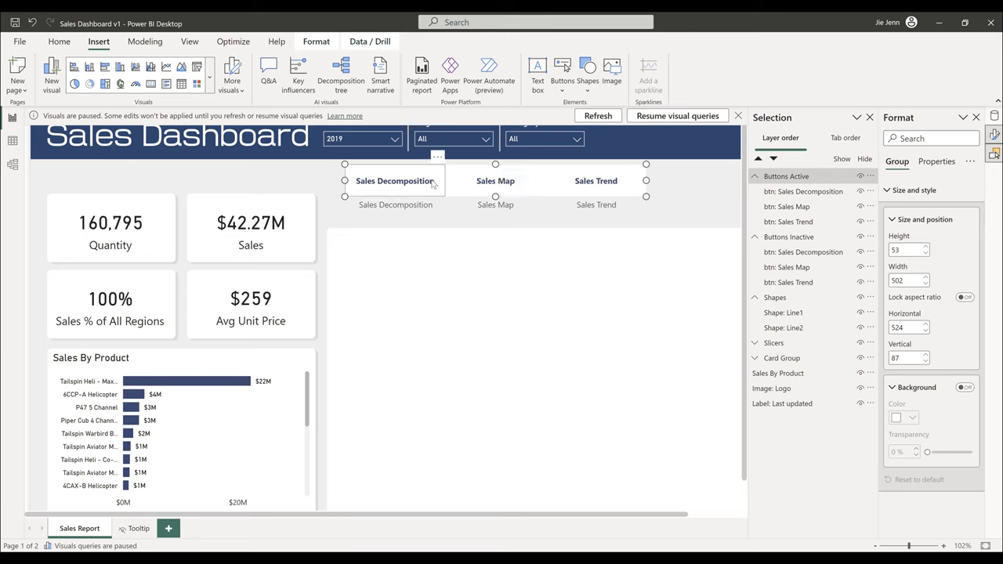
click(594, 180)
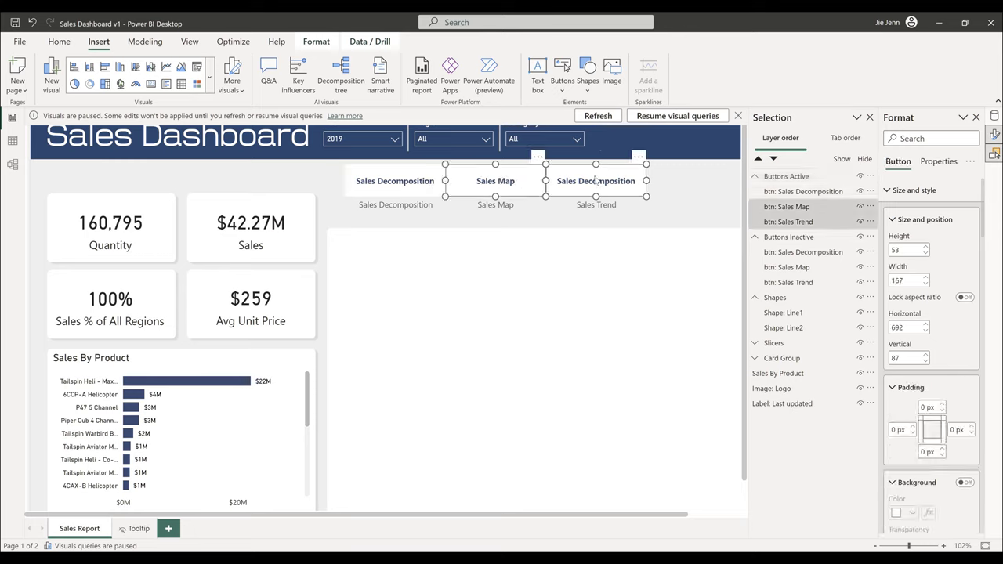
ctrl+click(419, 195)
double_click(916, 356)
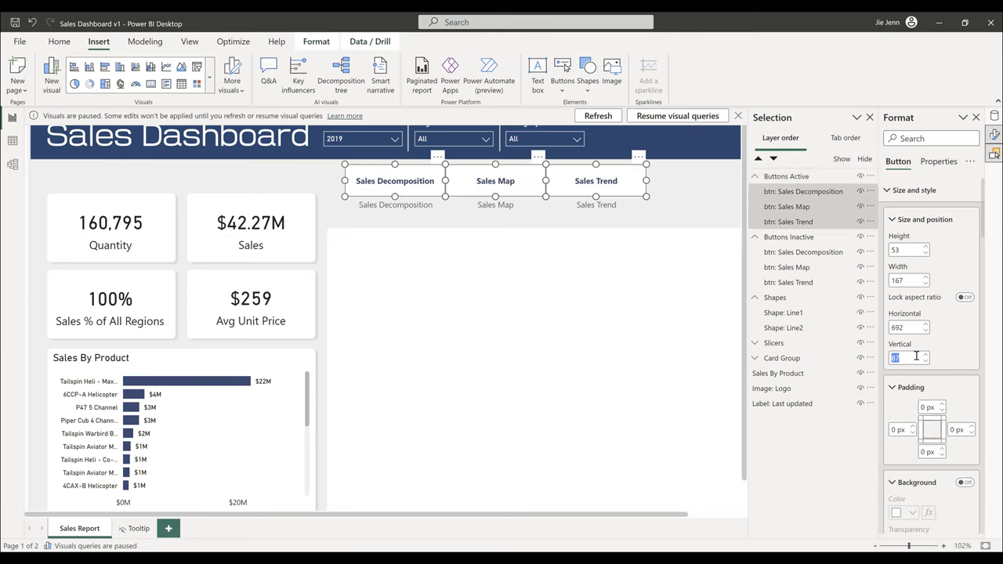
text(140)
key(Return)
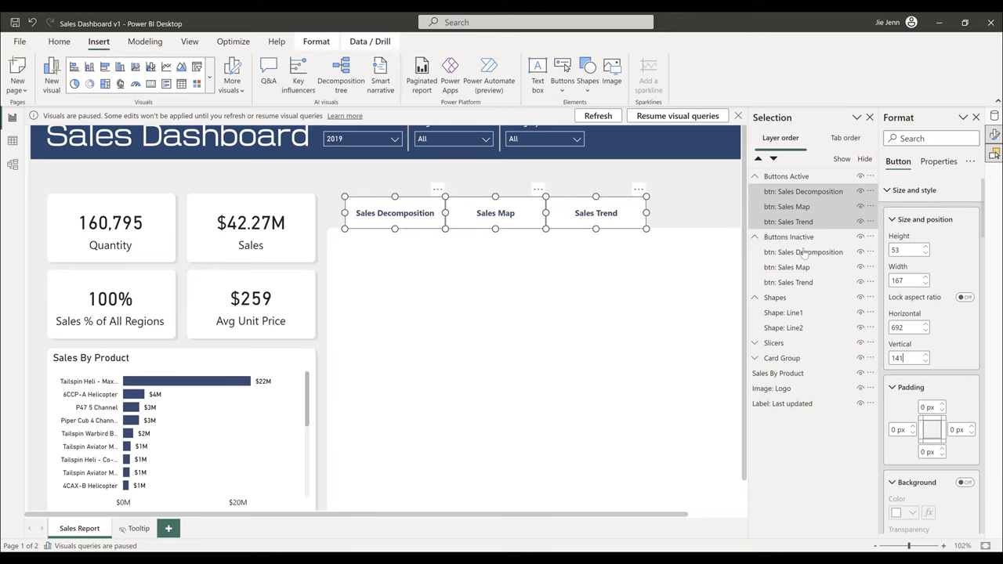
click(697, 190)
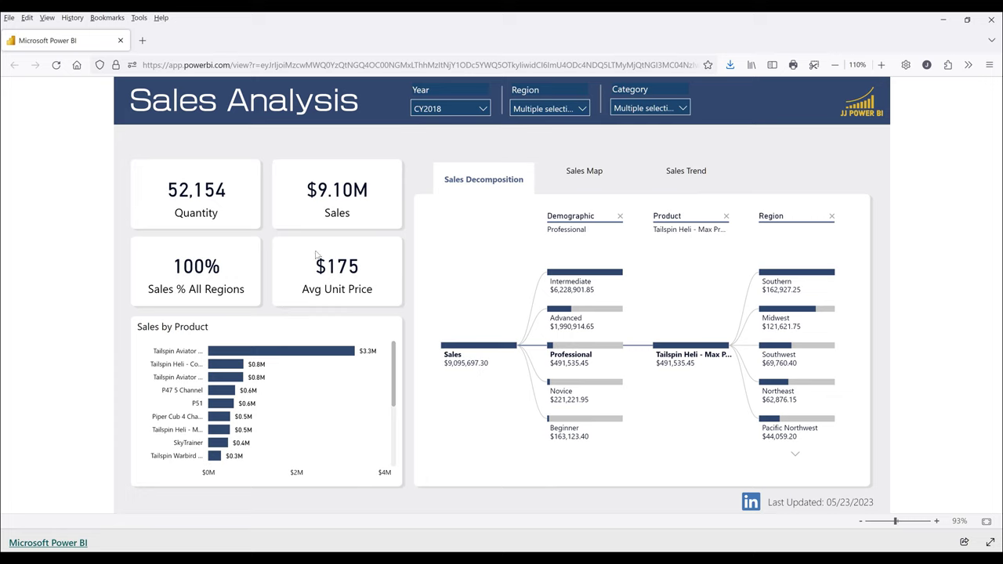
- In the browser, switch the published Sales Analysis report between Sales Map and Sales Decomposition to examine how the active and inactive buttons behave
click(586, 174)
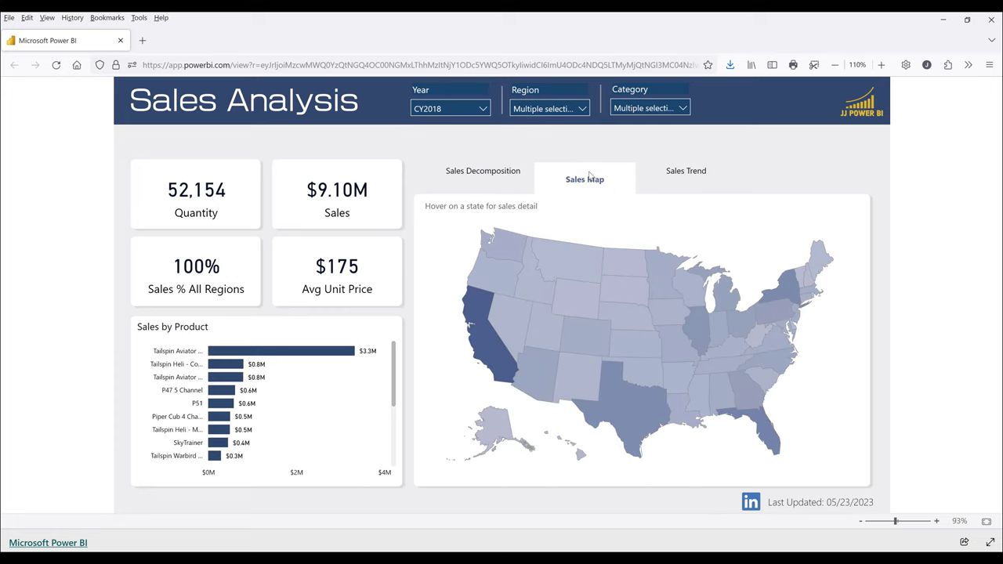
click(482, 182)
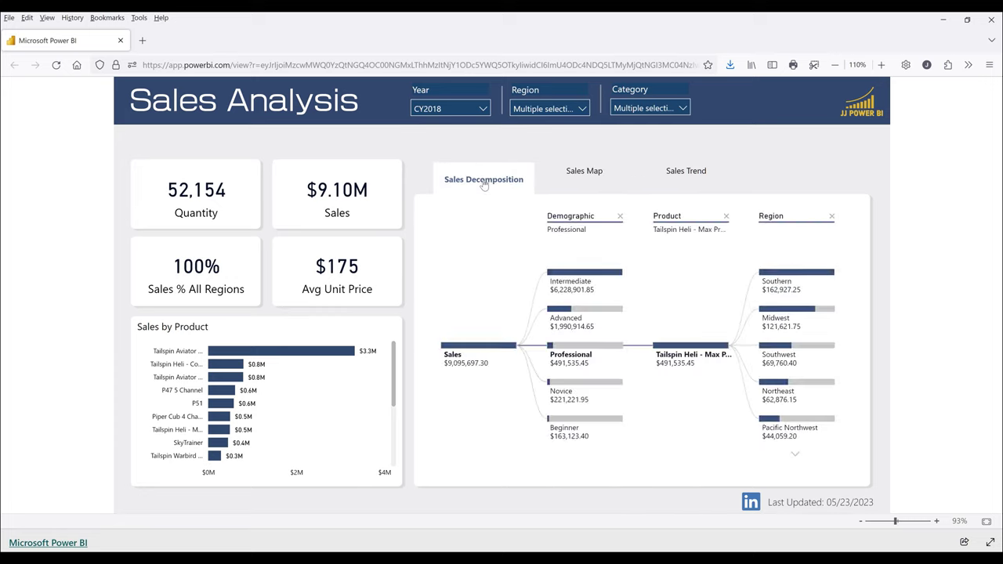
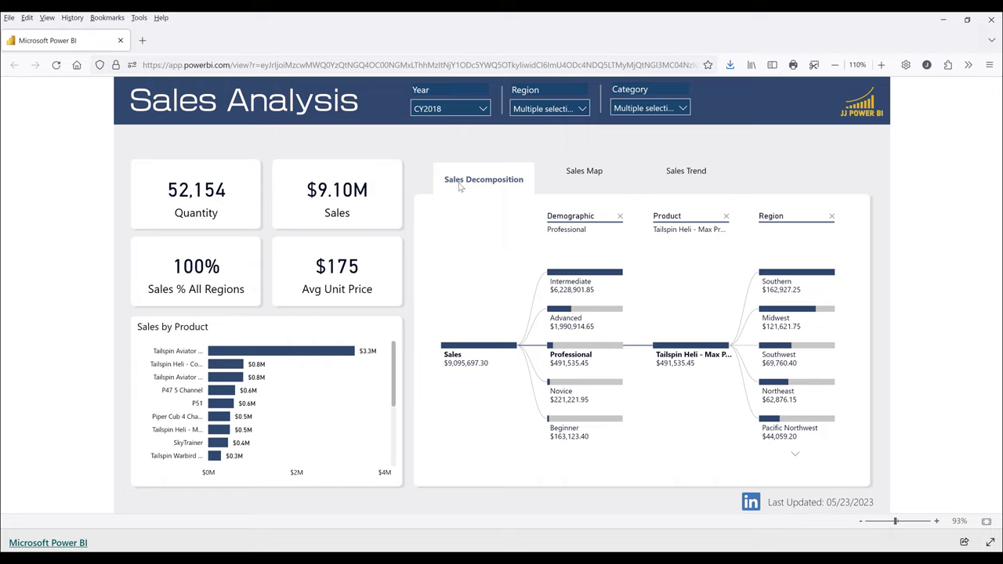
click(587, 179)
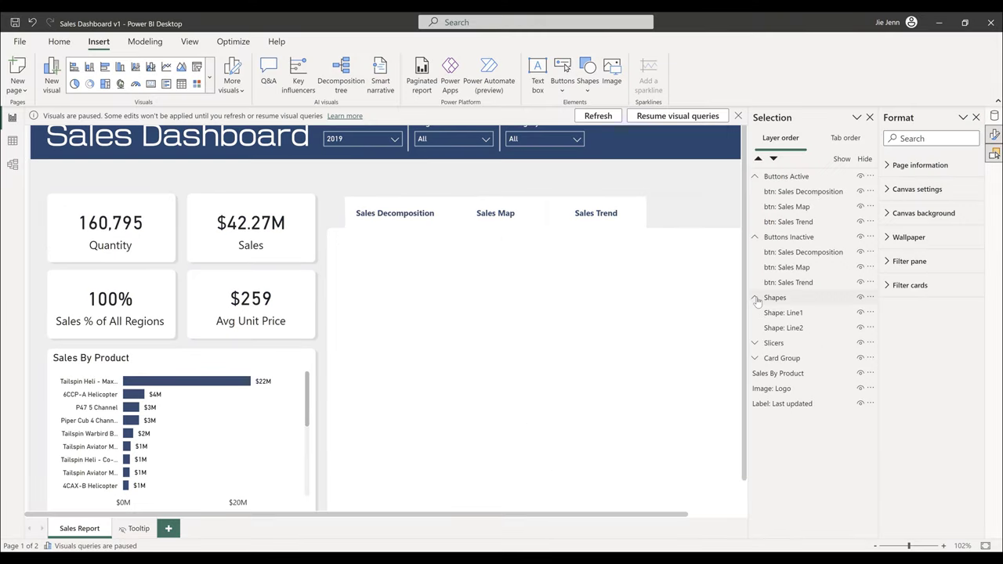
- Collapse the Shapes group, then hide the active Sales Map and Sales Trend buttons and the inactive Sales Decomposition button
click(755, 298)
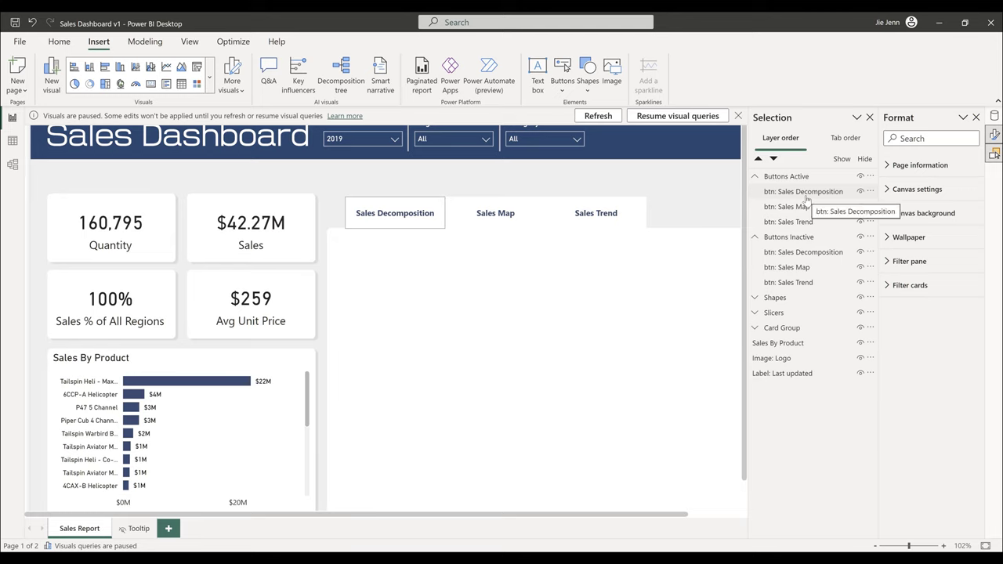
click(856, 207)
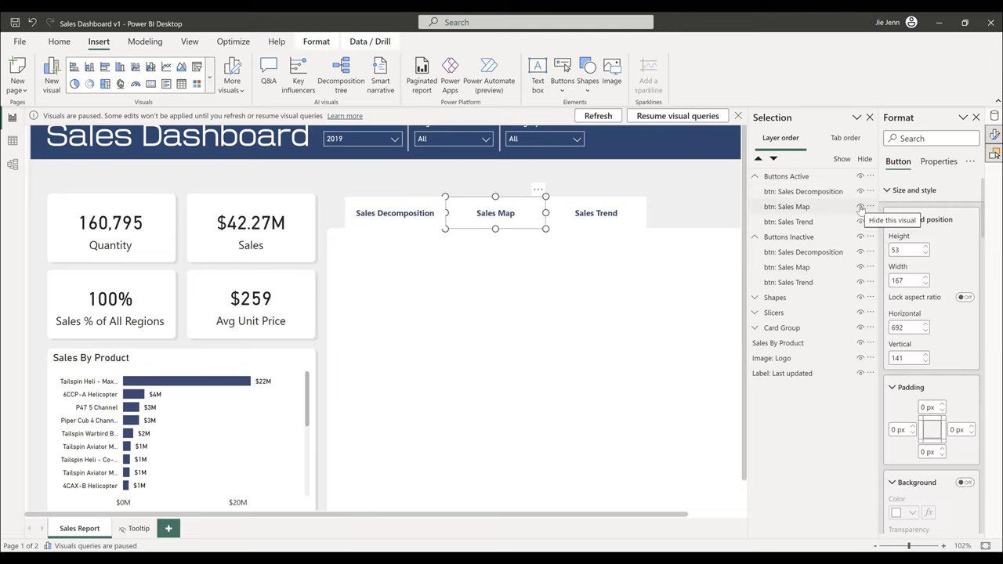
click(861, 207)
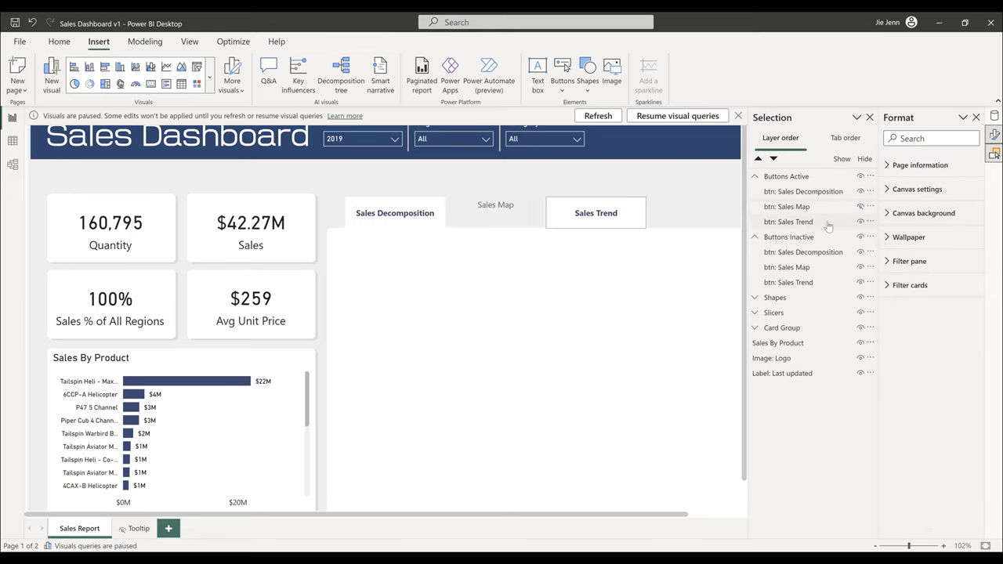
click(860, 222)
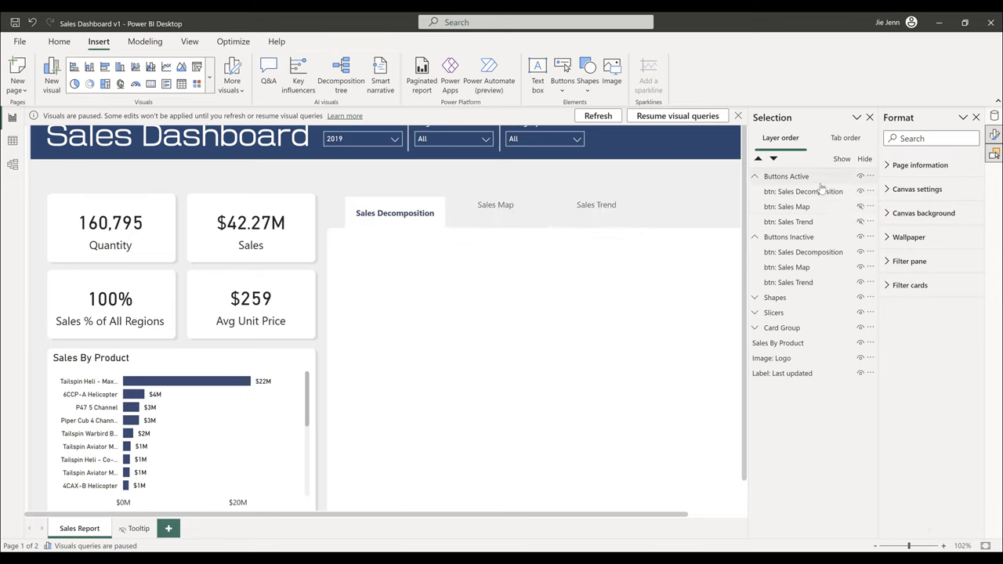
click(861, 253)
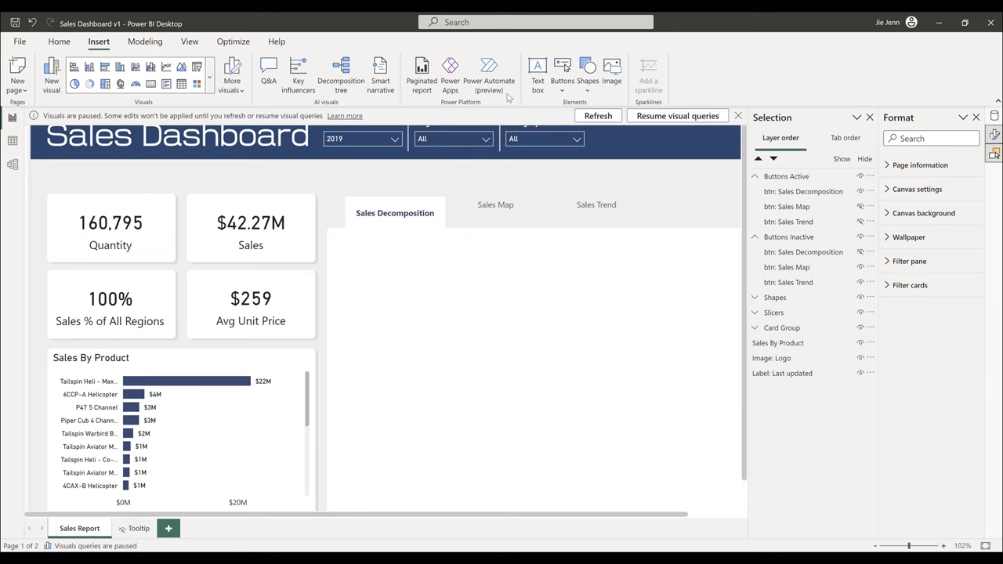
- Add a bookmark capturing the active Sales Decomposition tab and name it "Sales Report: Decomposition", widening the bookmark list to show the full name
click(189, 40)
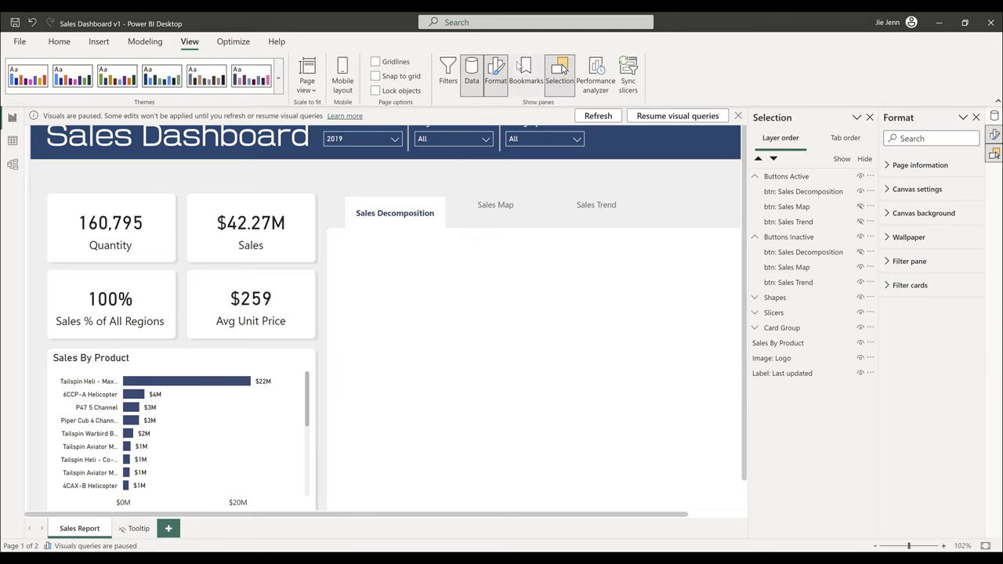
click(526, 72)
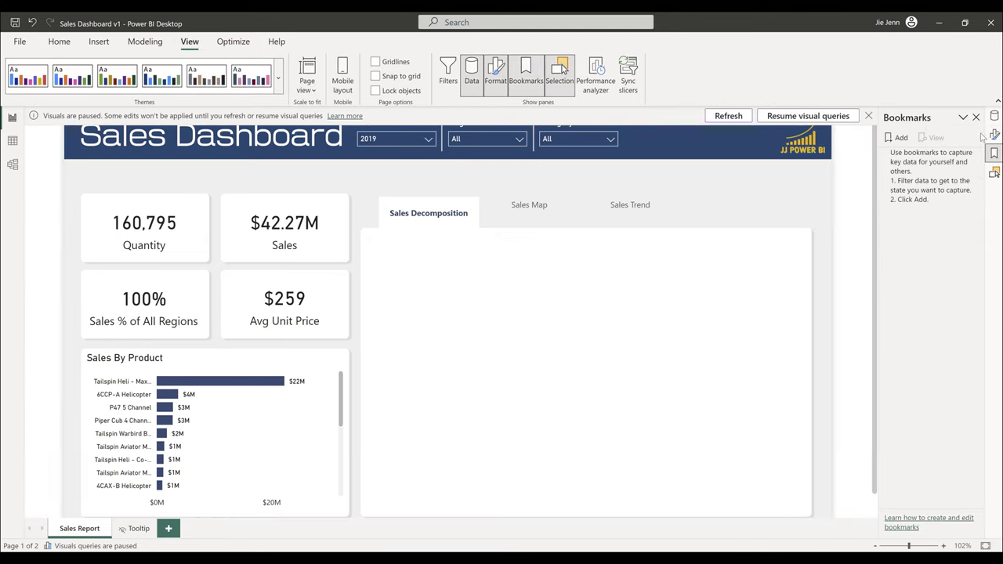
click(900, 138)
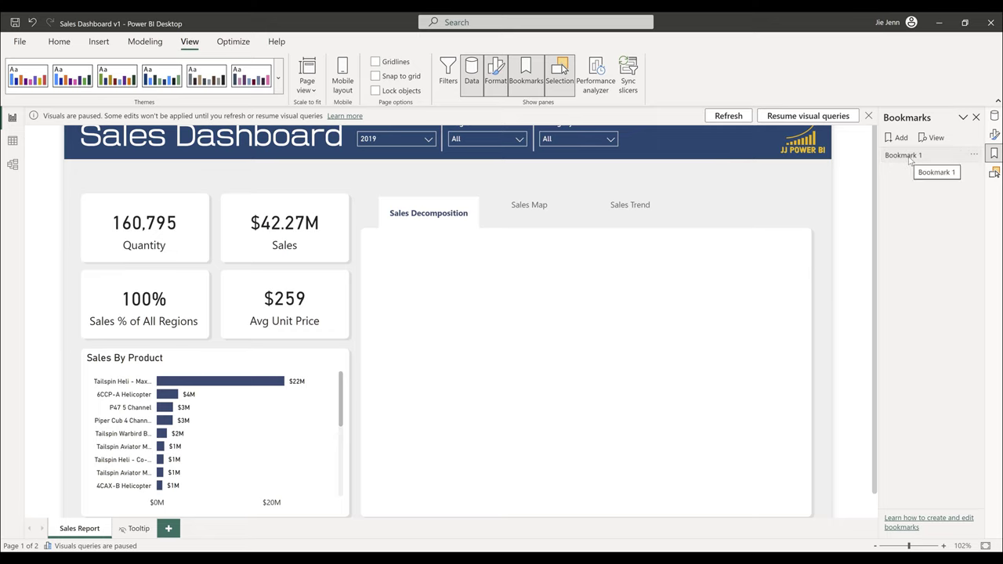
double_click(906, 156)
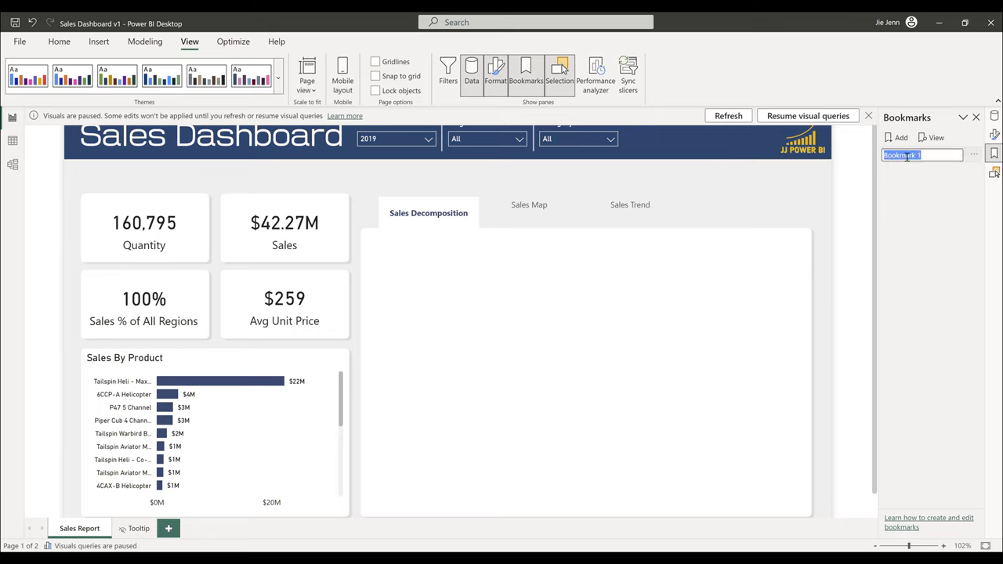
key(BackSpace)
key(Return)
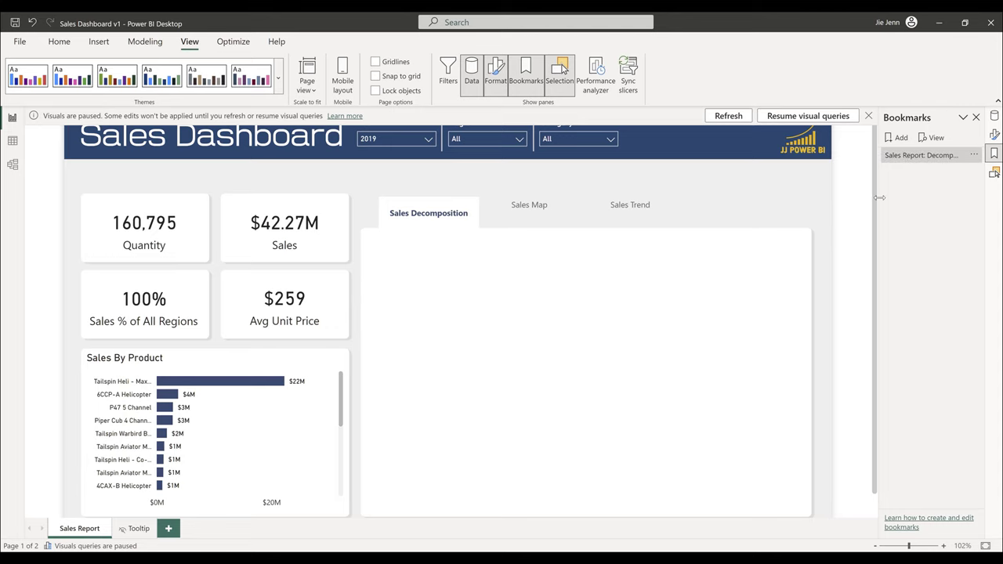
drag(879, 197, 789, 198)
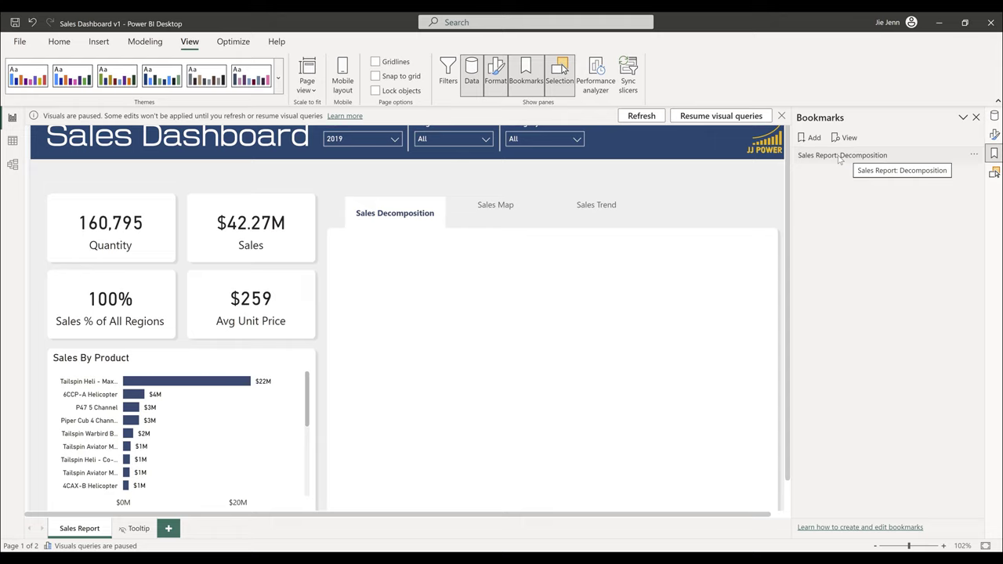
- Turn off the Data option for the Sales Report: Decomposition bookmark and check its remaining options
click(840, 156)
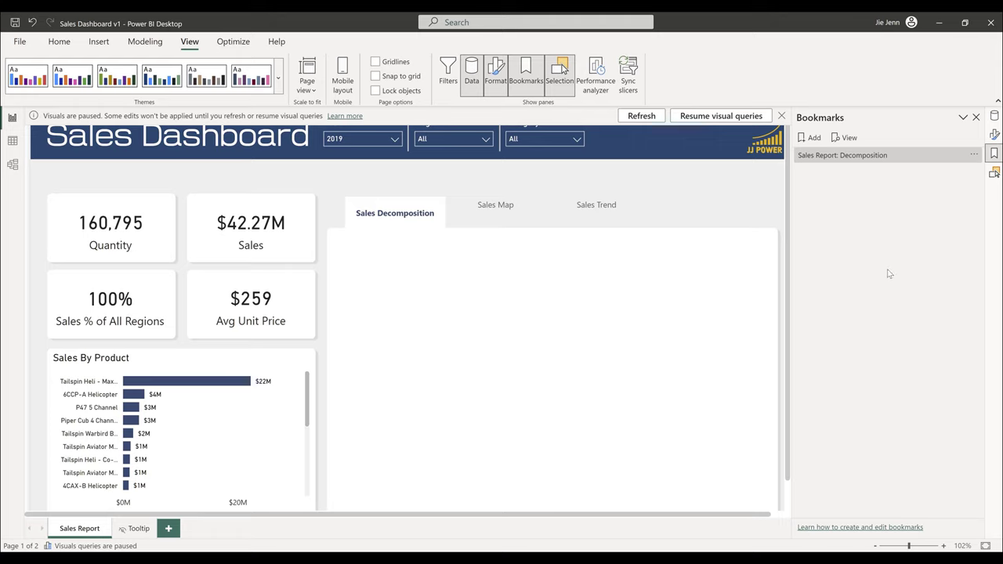
click(973, 156)
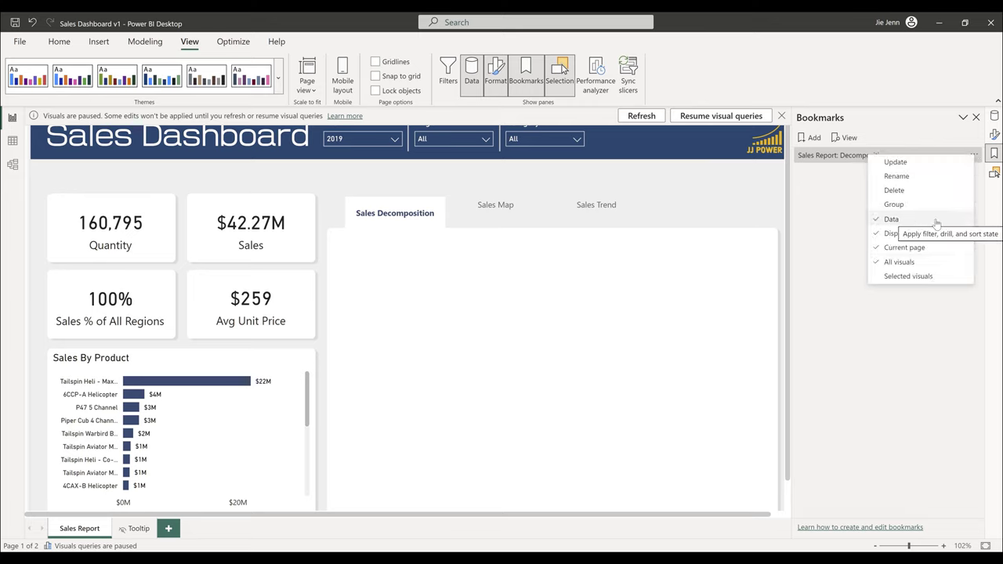
click(905, 221)
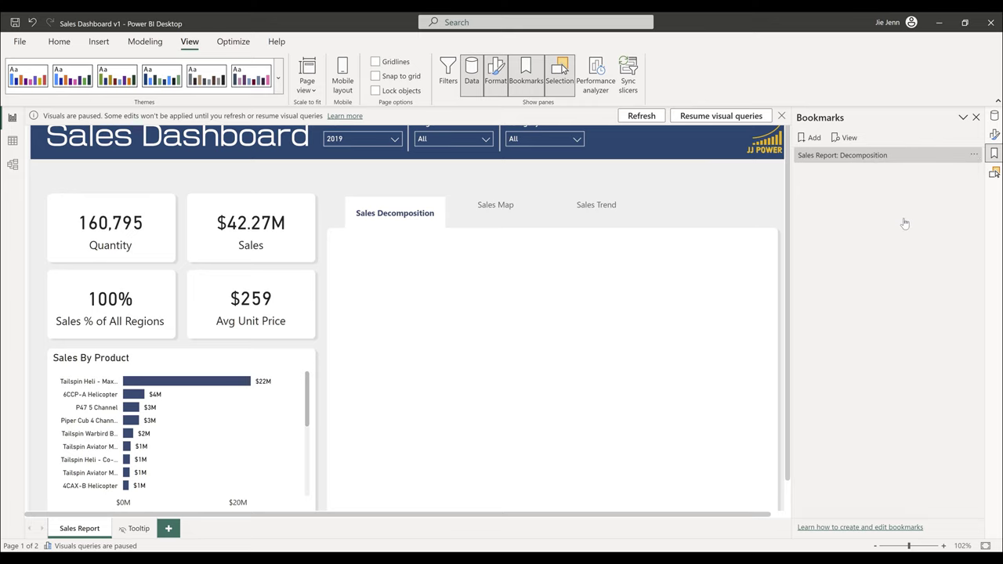
click(974, 156)
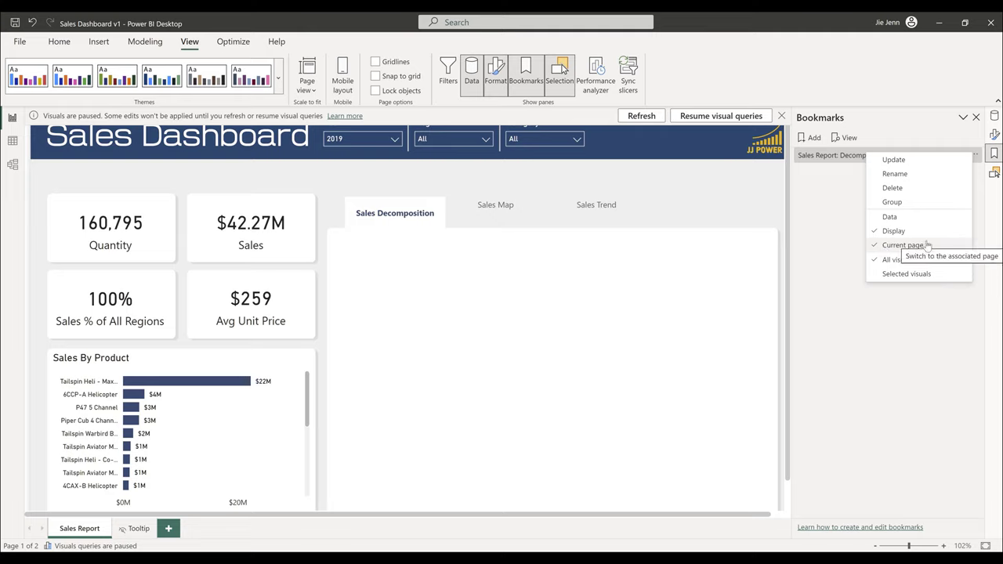
click(898, 345)
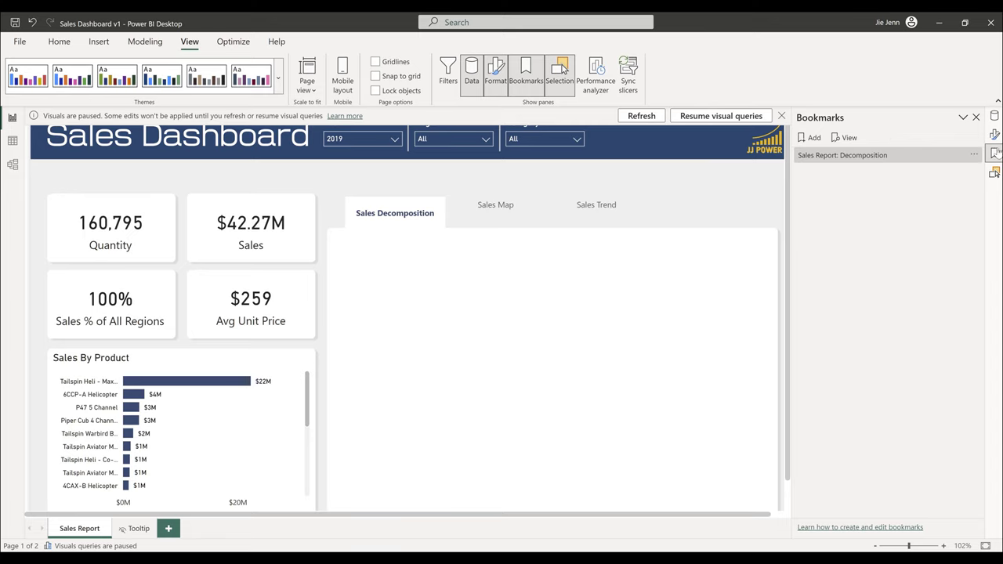
- Make Sales Map the only active tab: show its active button and the inactive Sales Decomposition button, and hide their counterparts
right_click(993, 174)
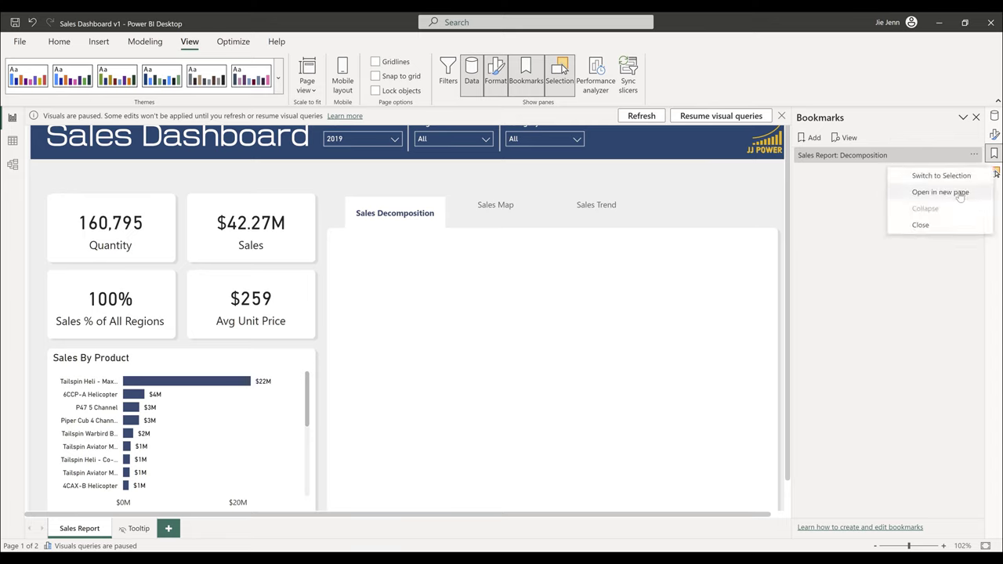
click(940, 192)
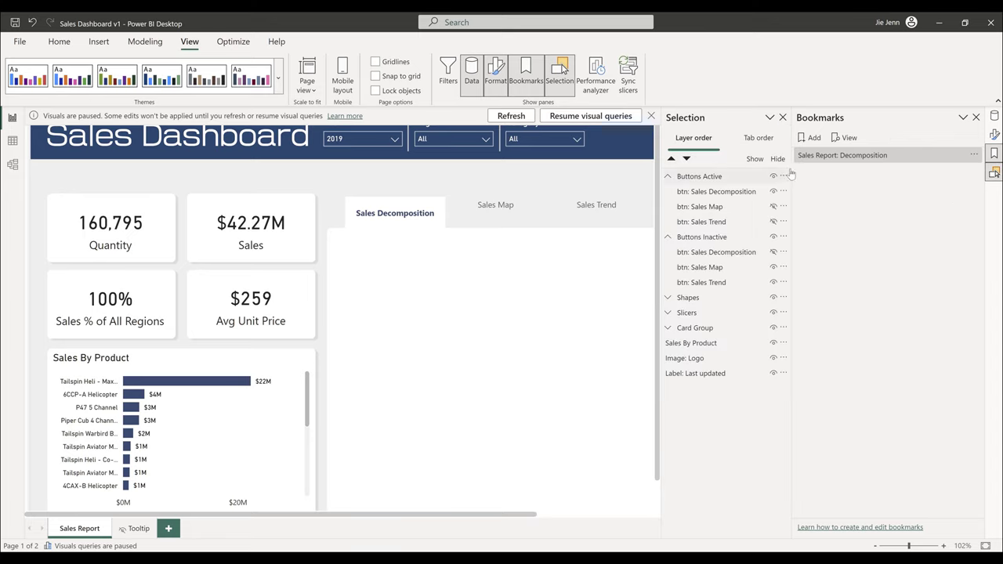
drag(792, 169, 833, 181)
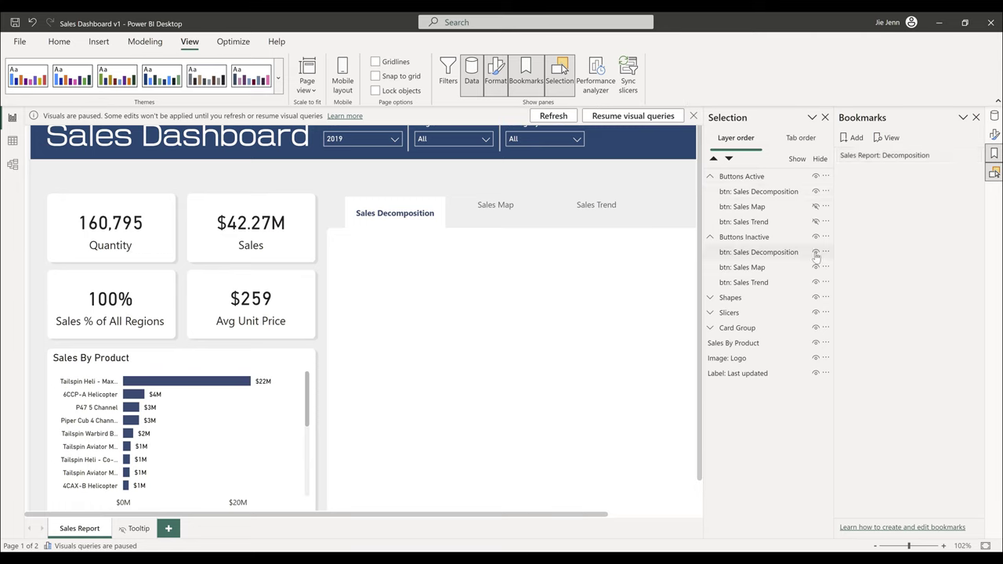
click(816, 221)
click(816, 206)
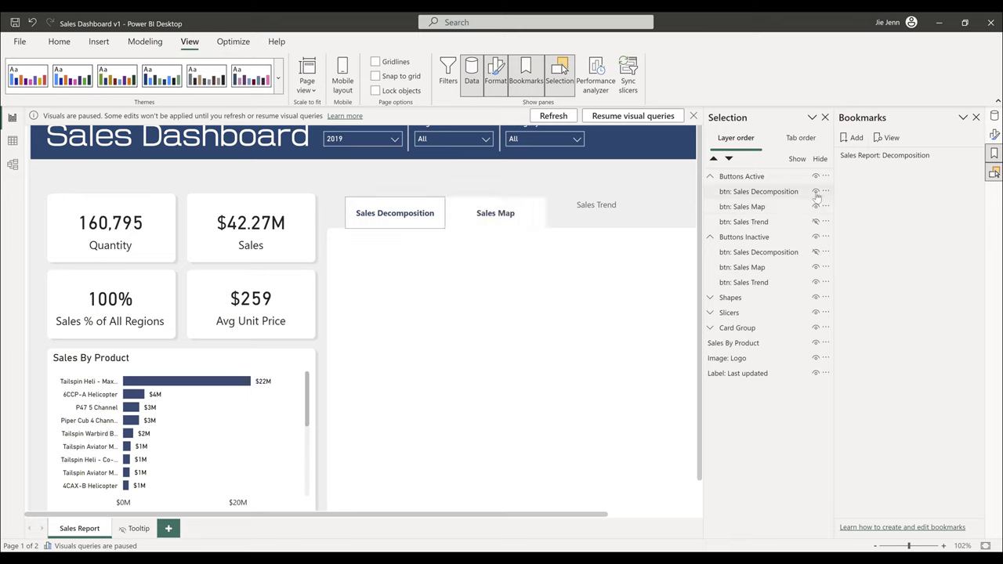
click(815, 192)
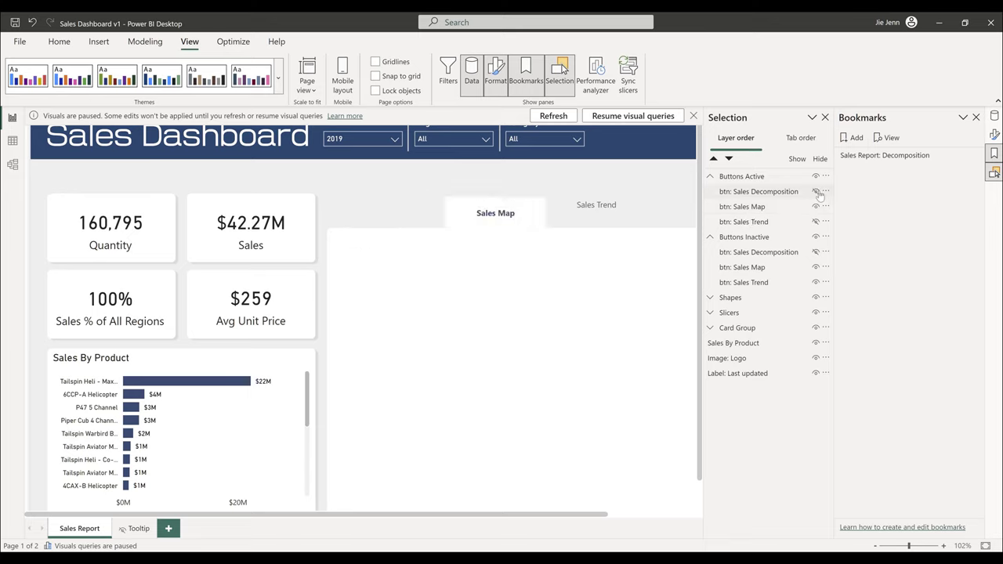
click(815, 252)
click(816, 267)
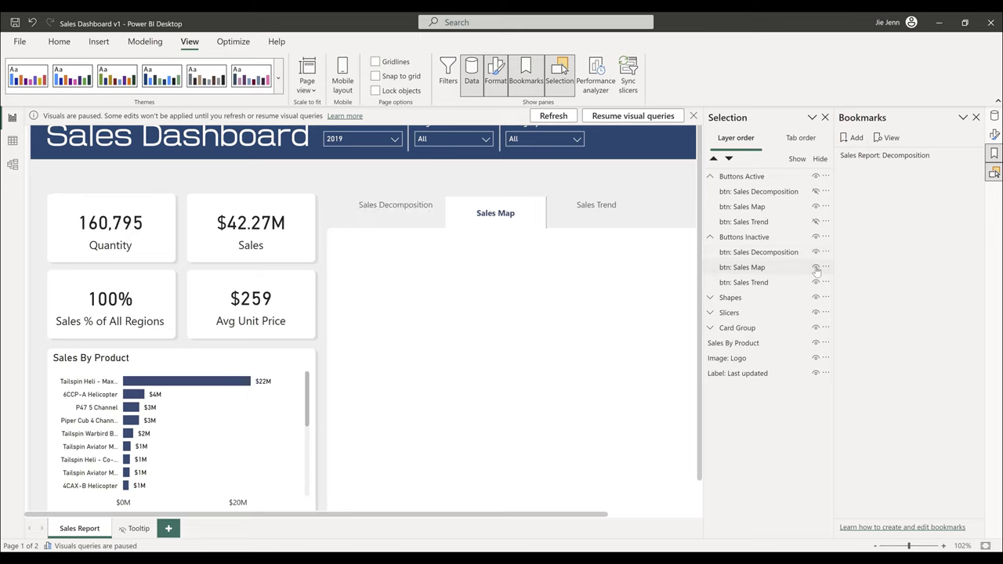
- Add a bookmark of the Sales Map tab state and name it "Sales Report: Sales Map"
click(855, 138)
double_click(862, 171)
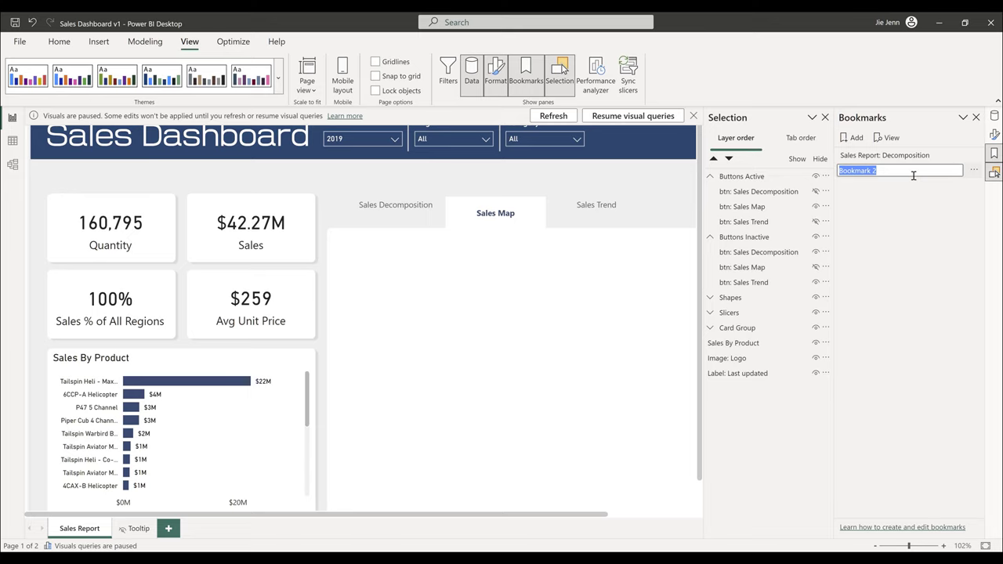
text(Sales Report: Sales Map)
key(Return)
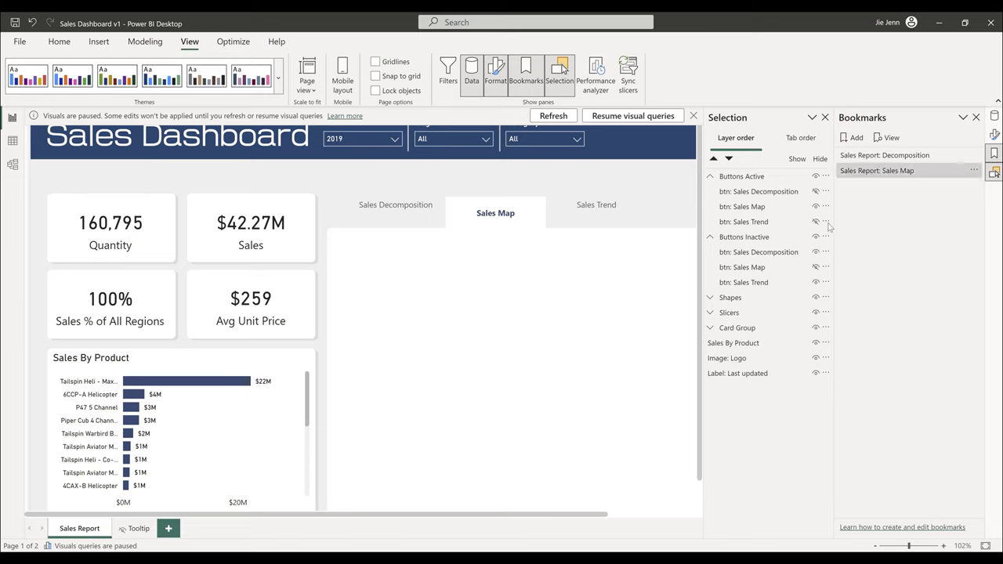
- Make Sales Trend the only active tab: show its active button and the inactive Sales Map button, and hide their counterparts
click(816, 268)
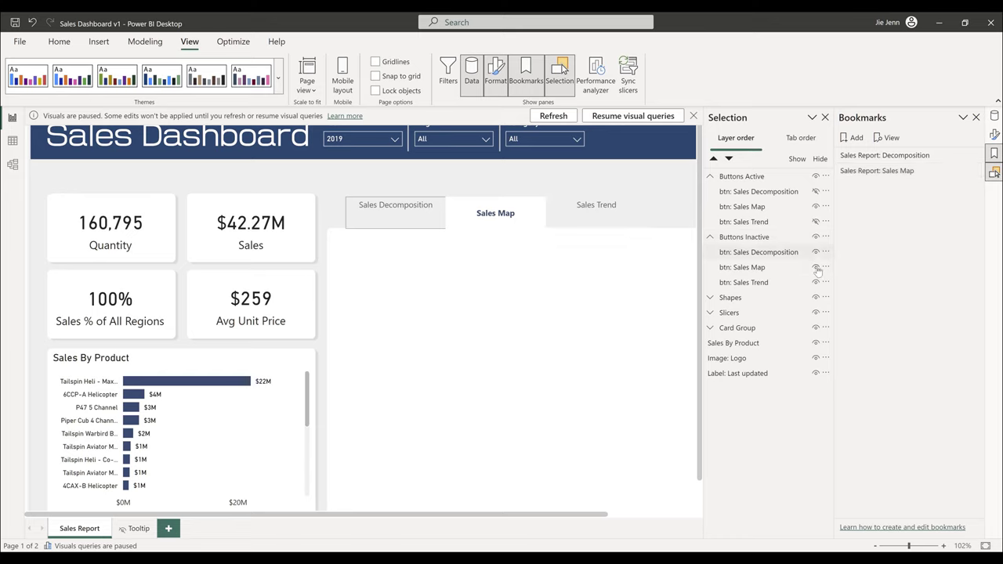
click(816, 282)
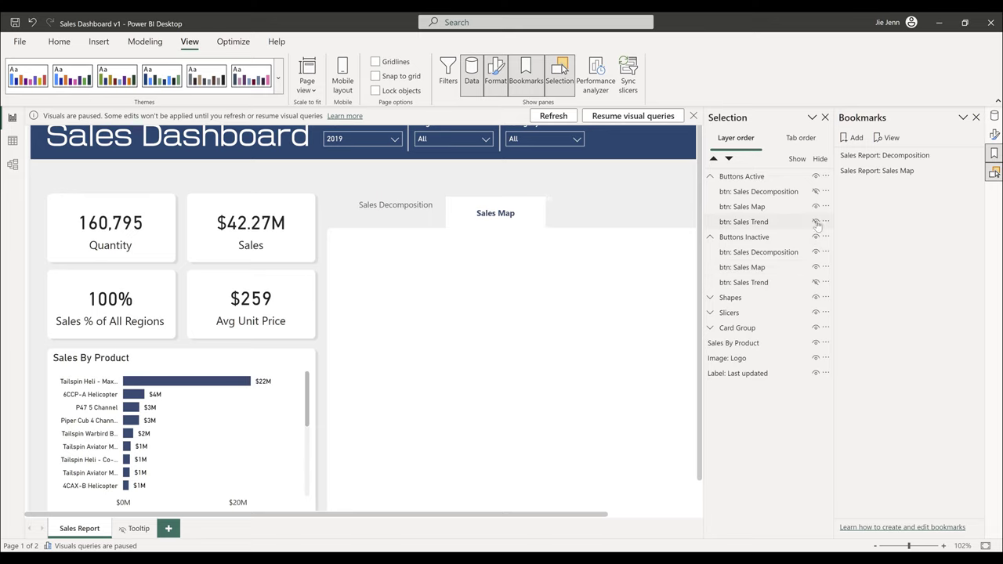
click(816, 221)
click(816, 207)
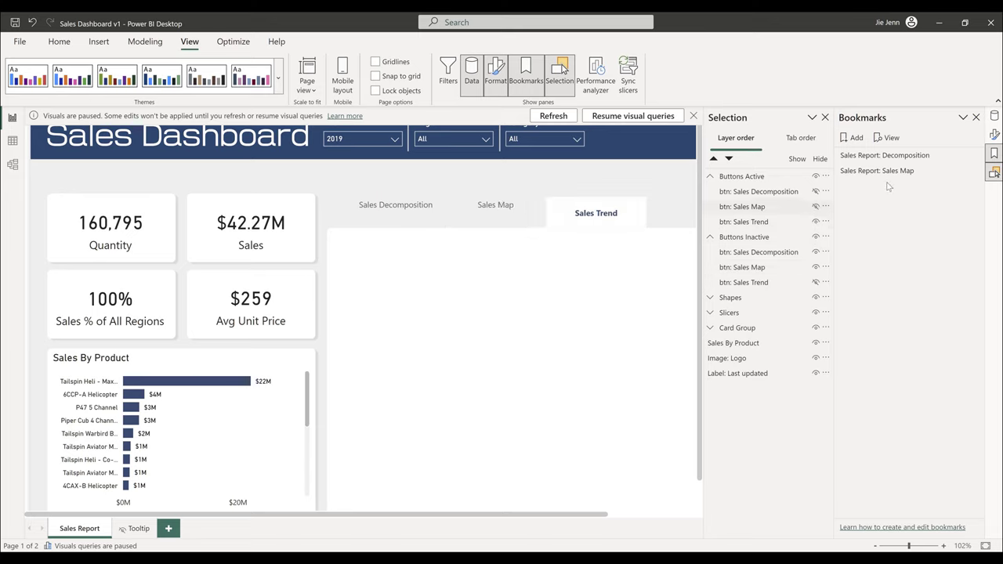
- Add a bookmark of the Sales Trend tab state and name it "Sales Report: Sales Trend"
click(851, 137)
double_click(905, 185)
text(Sales Repor)
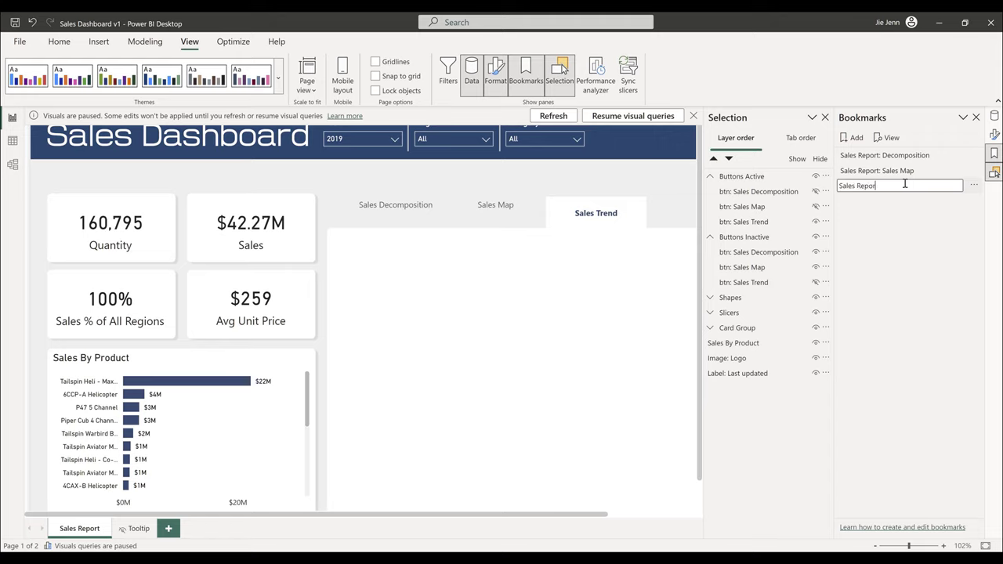
text(t: Sales Trend)
key(Return)
- Turn off the Data option for the Sales Report: Sales Map bookmark and select the Sales Report: Sales Trend bookmark
click(974, 171)
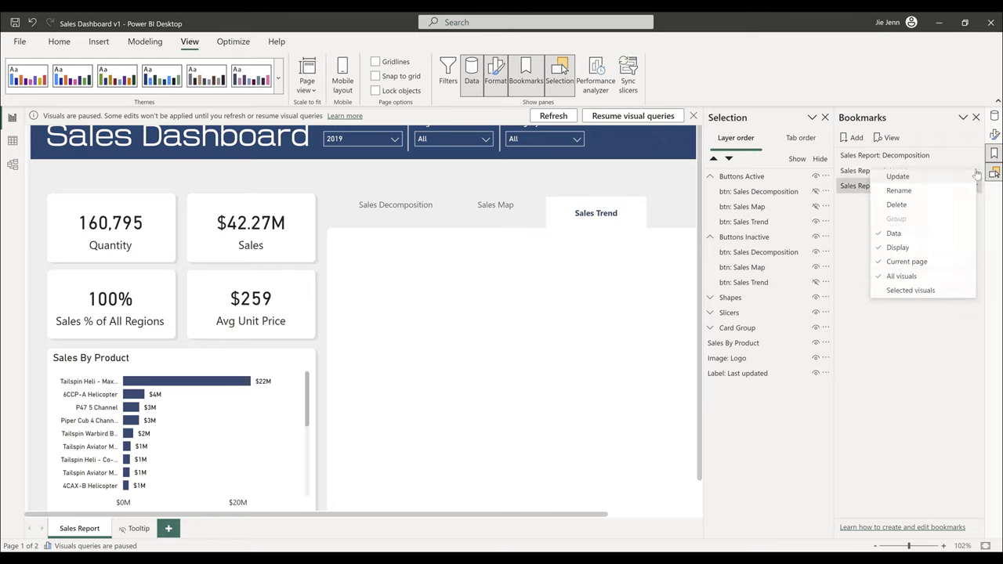
click(899, 235)
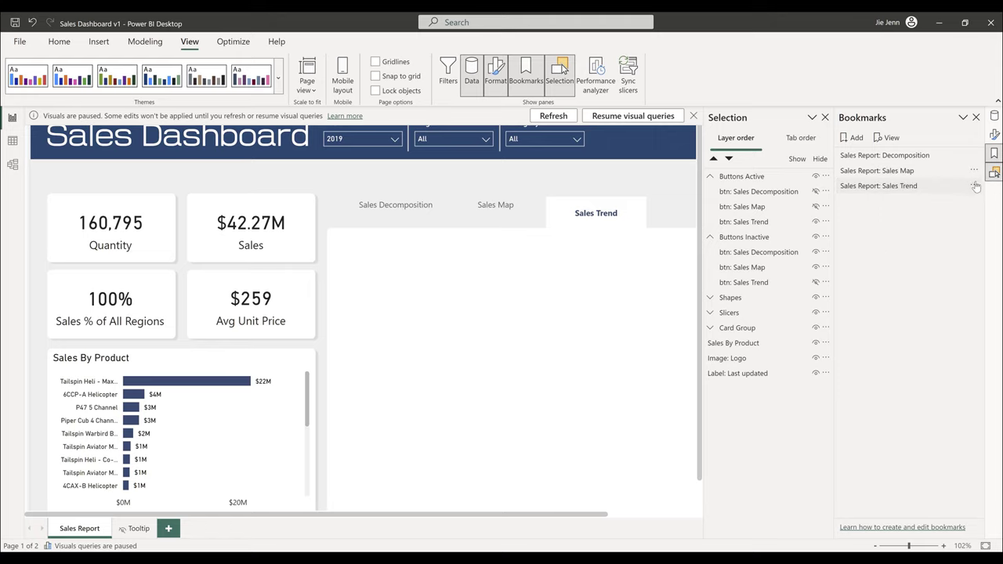
click(893, 187)
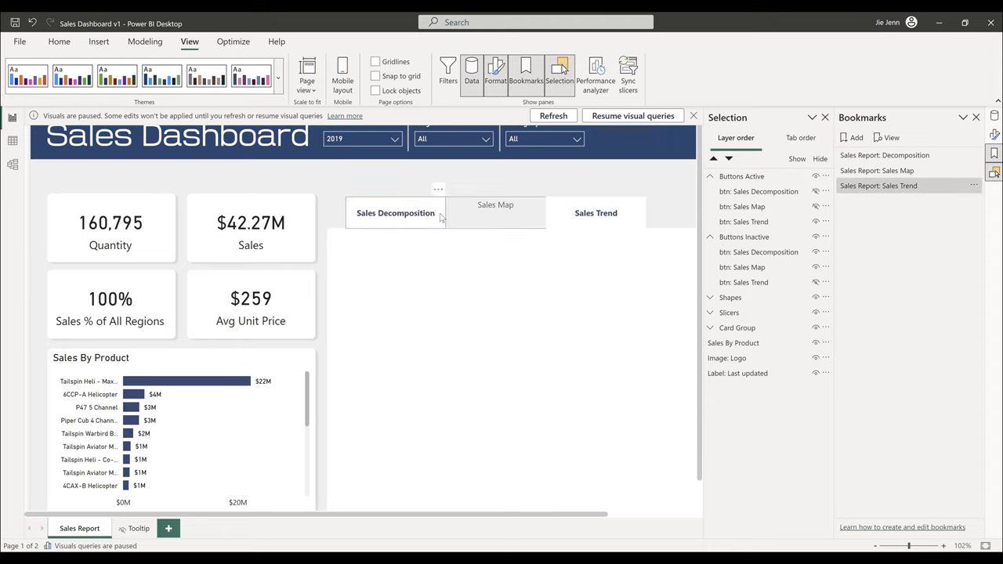
click(495, 220)
key(Escape)
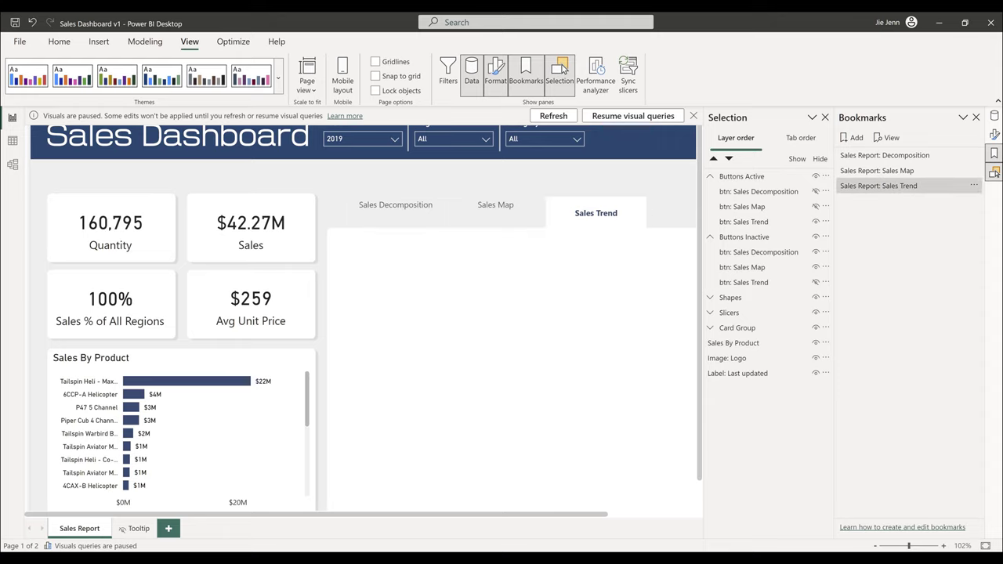
click(454, 213)
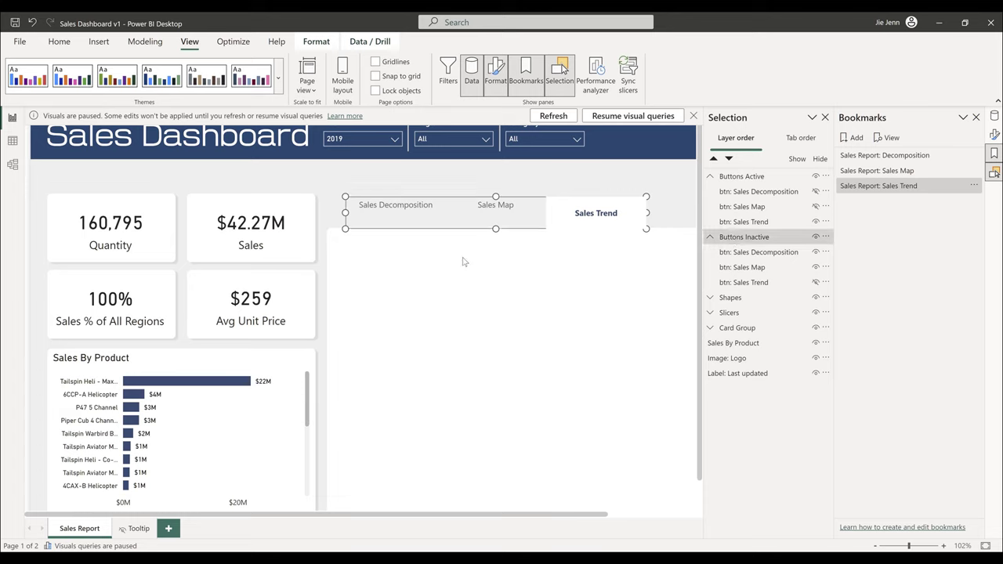
click(396, 210)
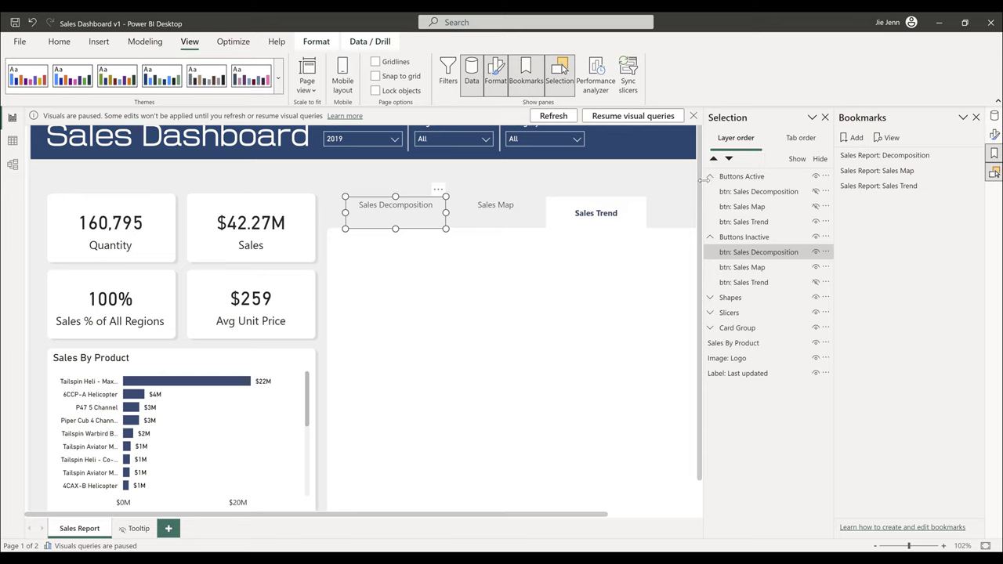
click(505, 376)
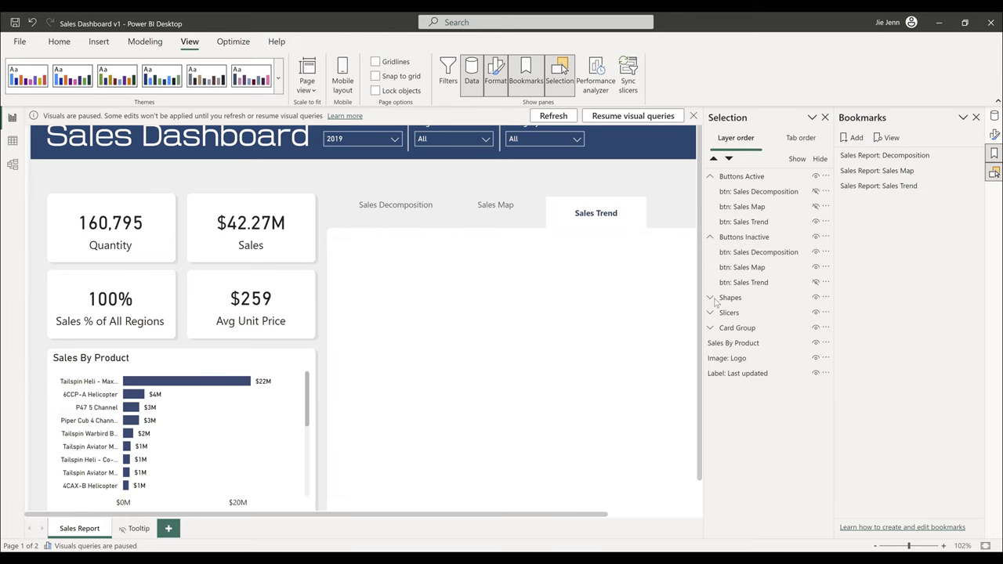
- With the Sales Report: Decomposition bookmark applied, insert a decomposition tree visual and move it to the upper-left corner of the blank white area below the tabs
click(878, 155)
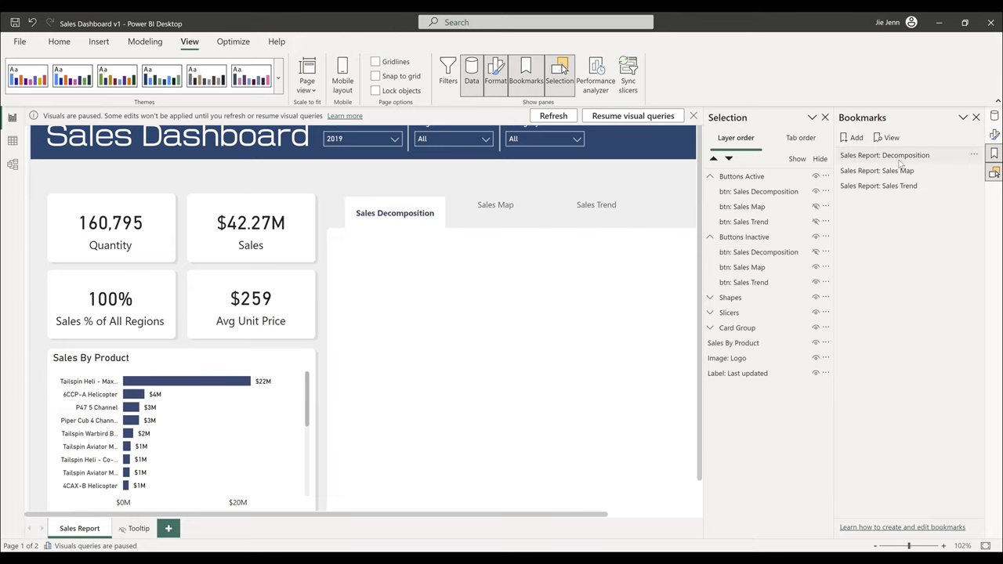
click(101, 43)
click(210, 81)
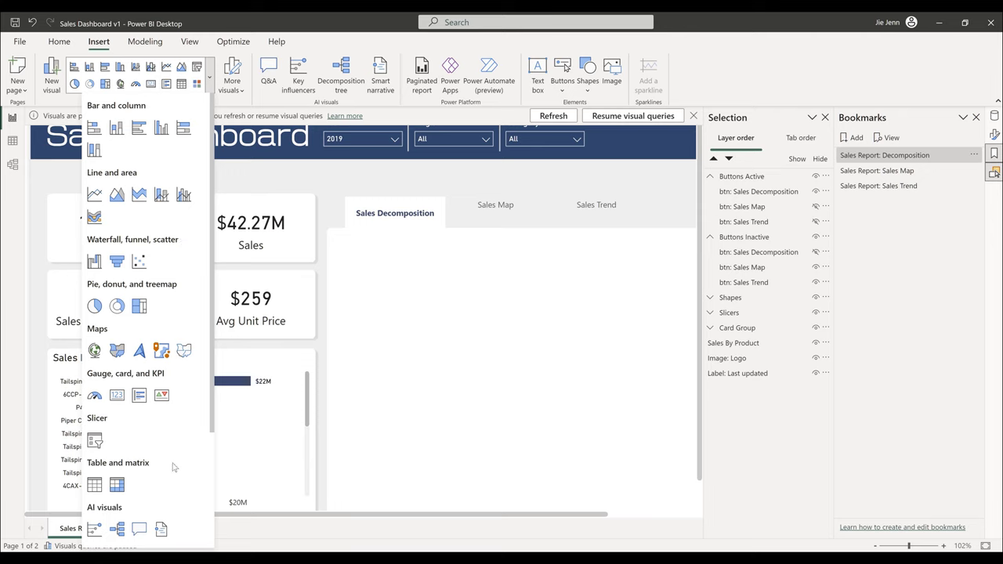
scroll(171, 183, down, 3)
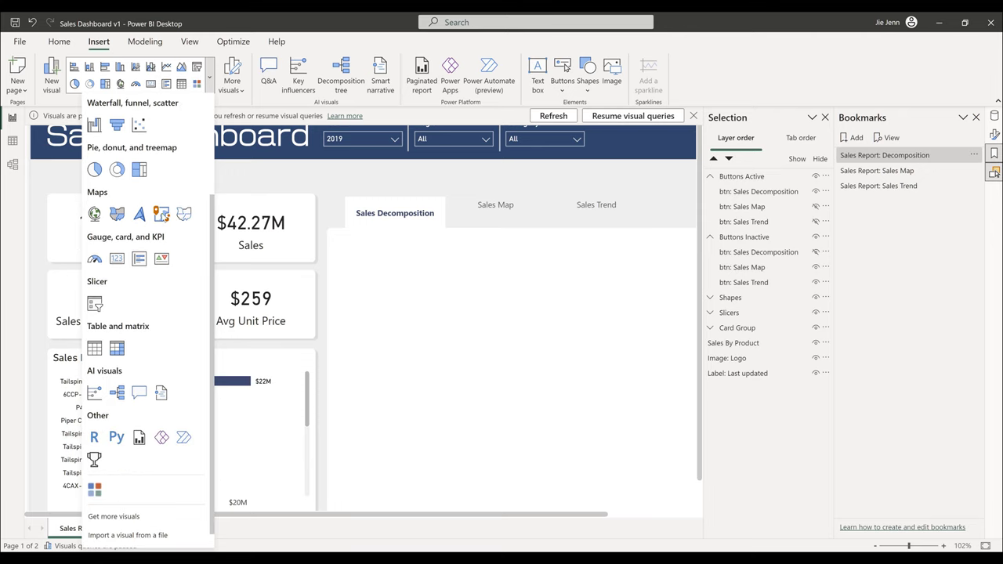
click(117, 397)
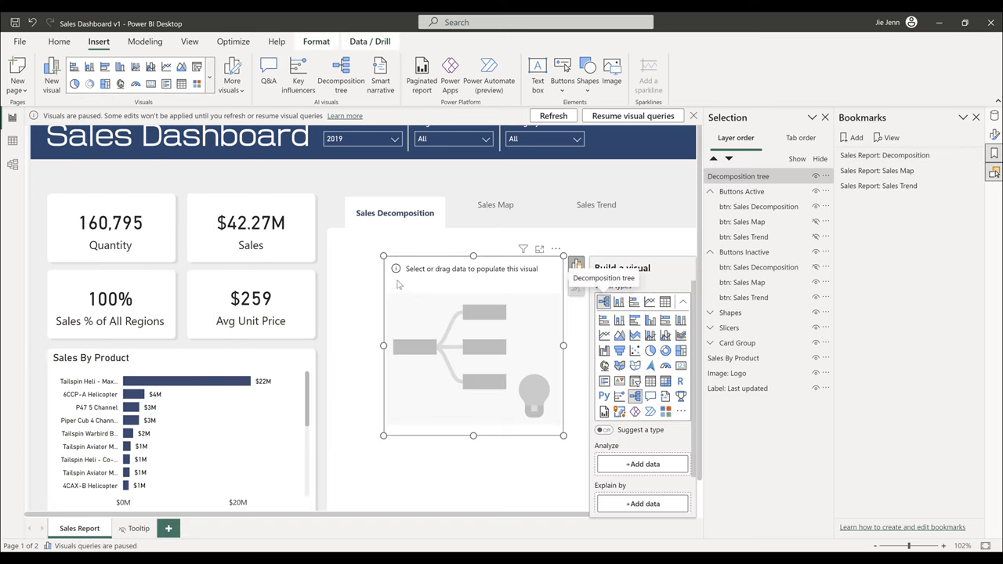
drag(398, 285, 351, 263)
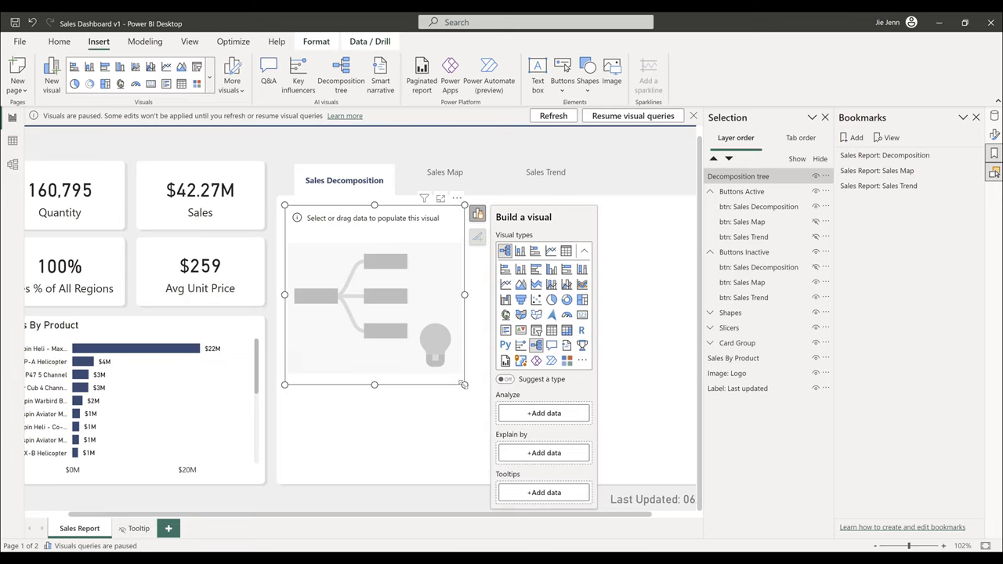
- Enlarge the decomposition tree visual to fill the blank white area below the tabs
drag(464, 385, 650, 445)
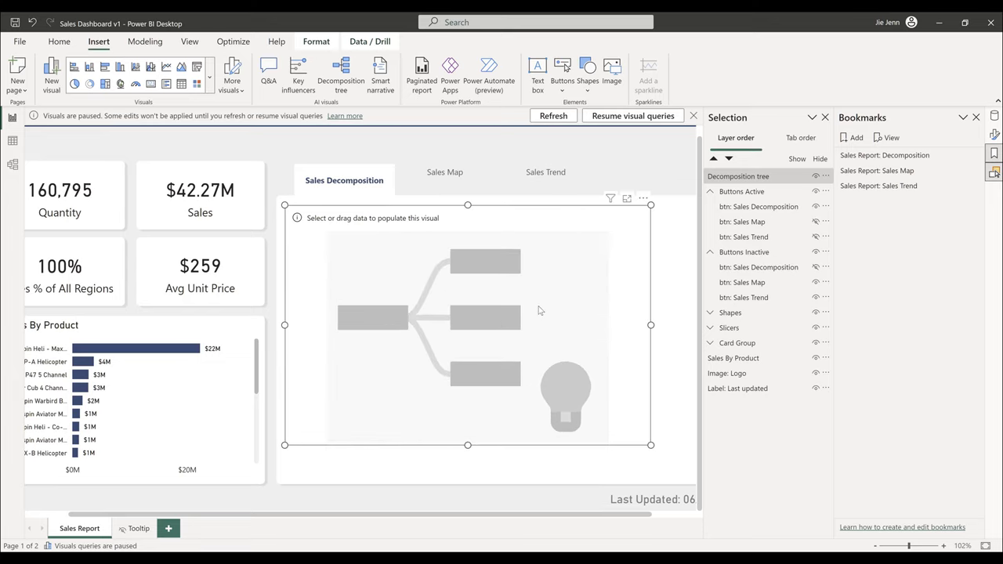
drag(621, 437, 679, 462)
click(427, 310)
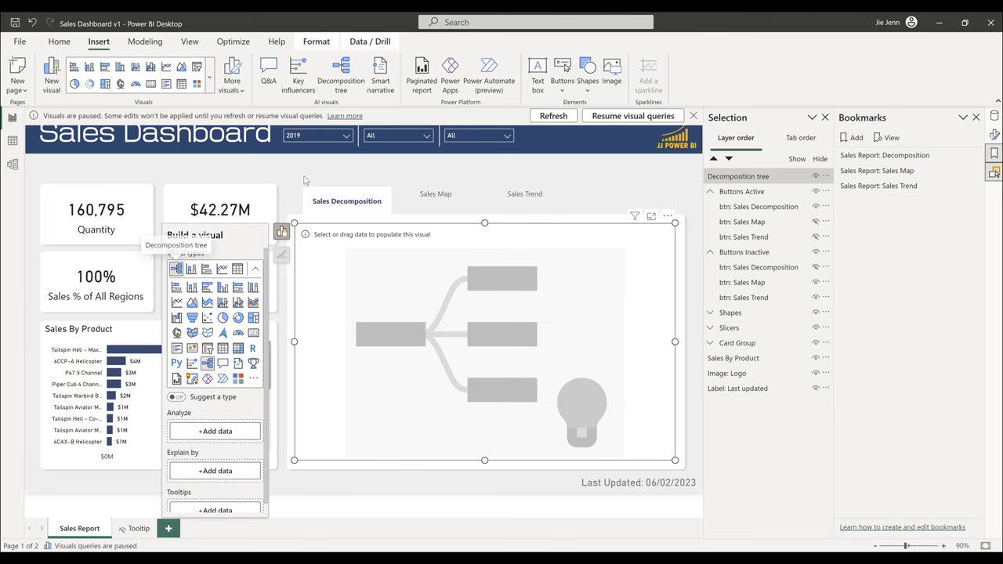
- Set the Sales field from the Sales table as the measure the decomposition tree analyzes
click(202, 437)
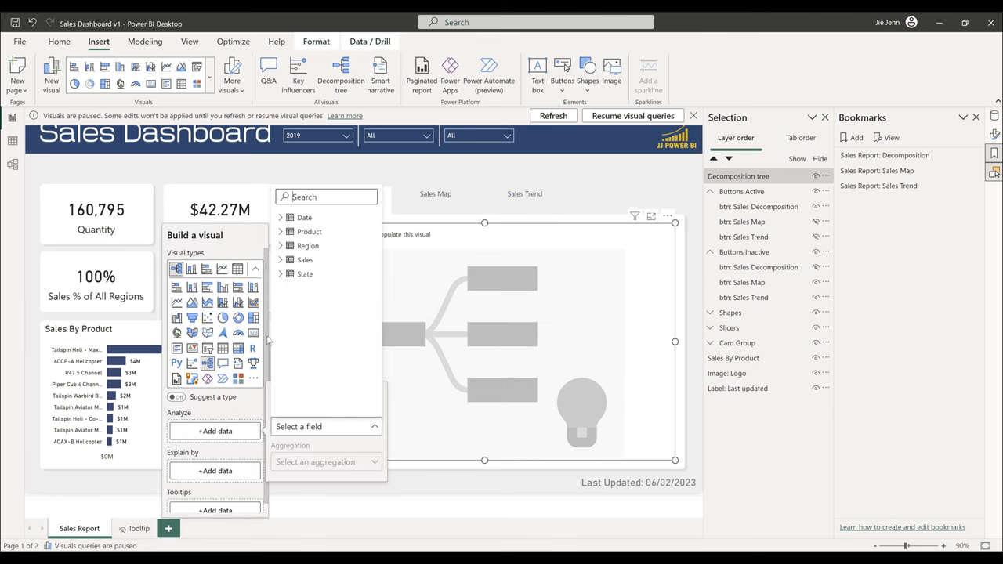
click(302, 259)
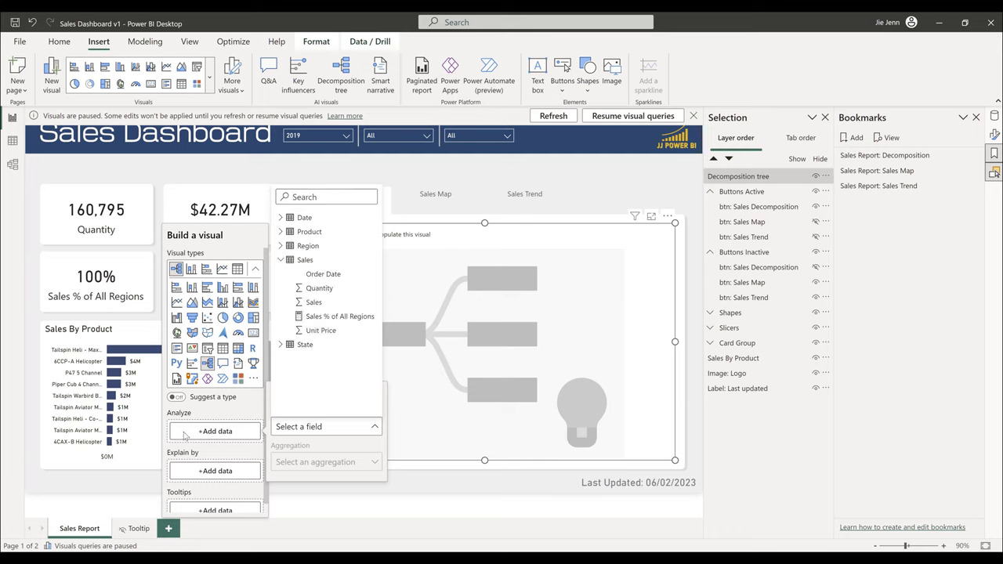
click(314, 303)
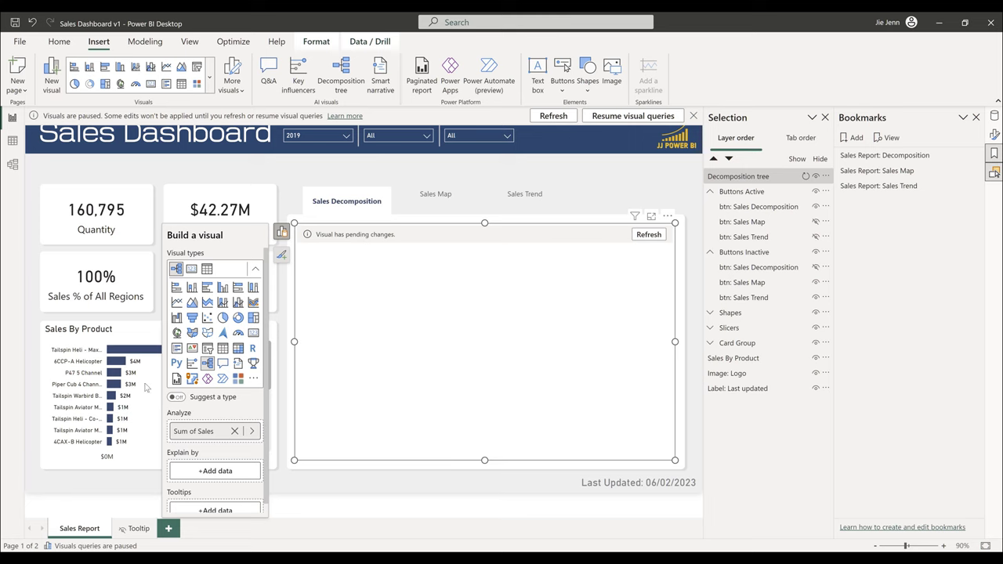
- Add the Demographic and Product fields from the Product table as the decomposition tree's Explain by fields
scroll(199, 435, down, 1)
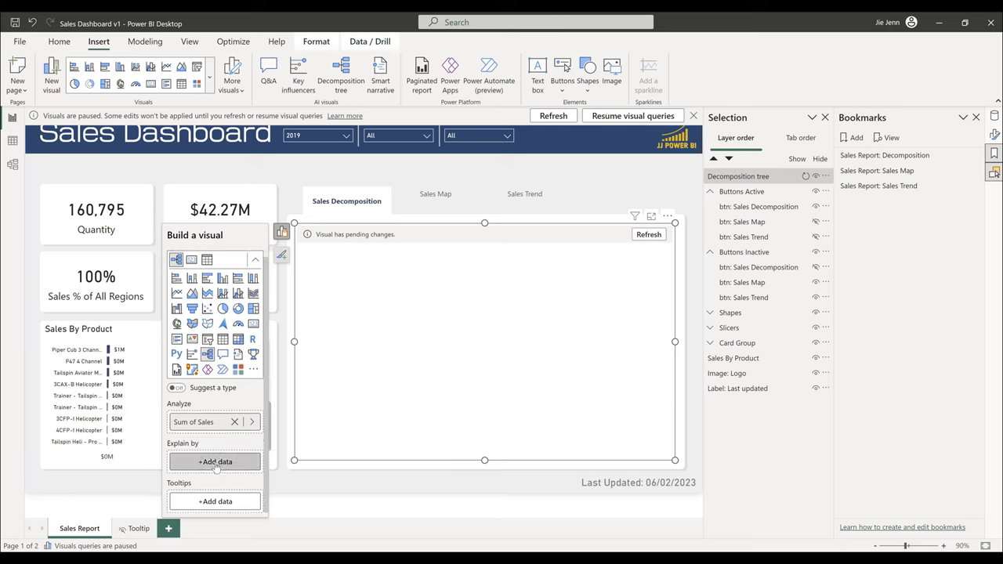
click(215, 462)
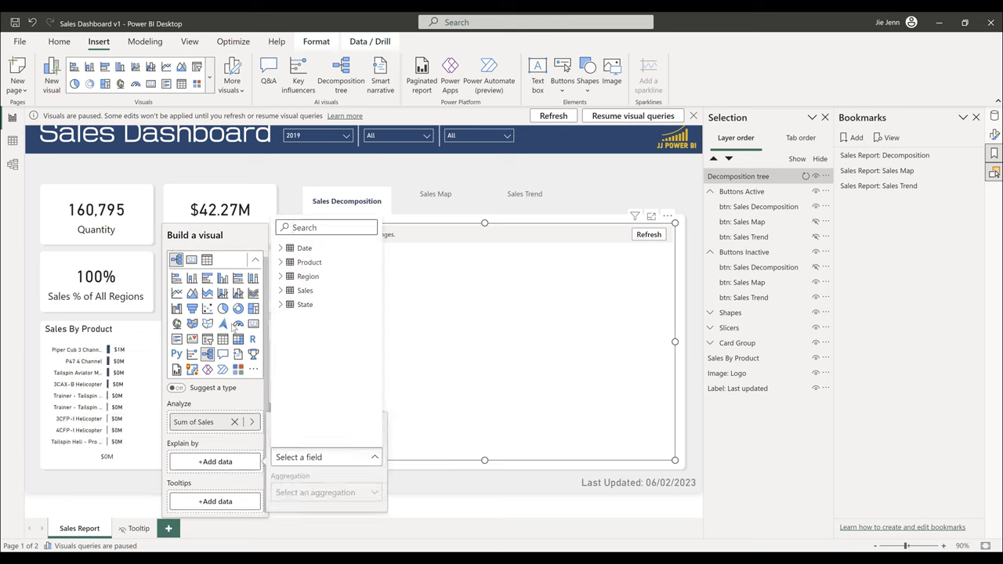
click(280, 277)
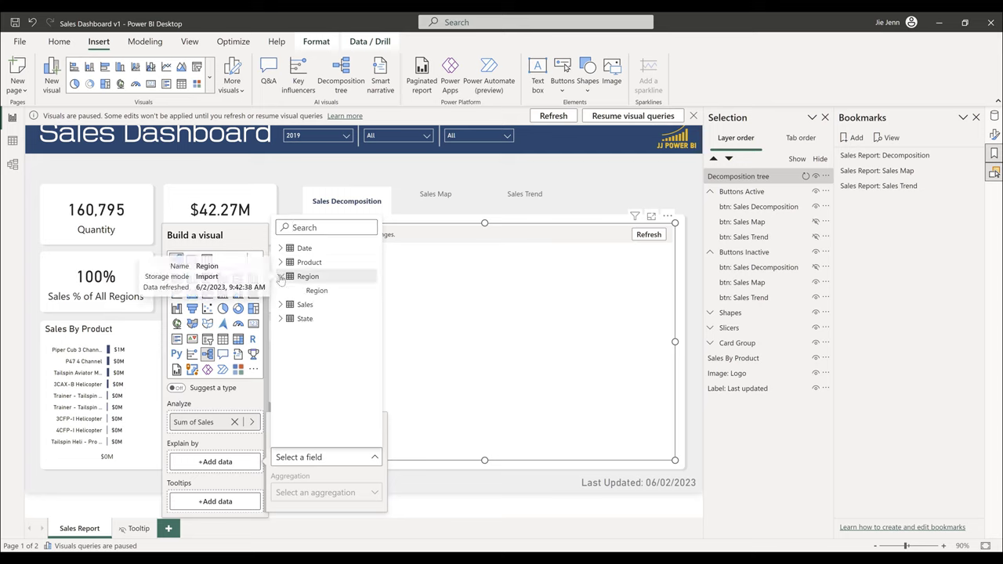
click(280, 263)
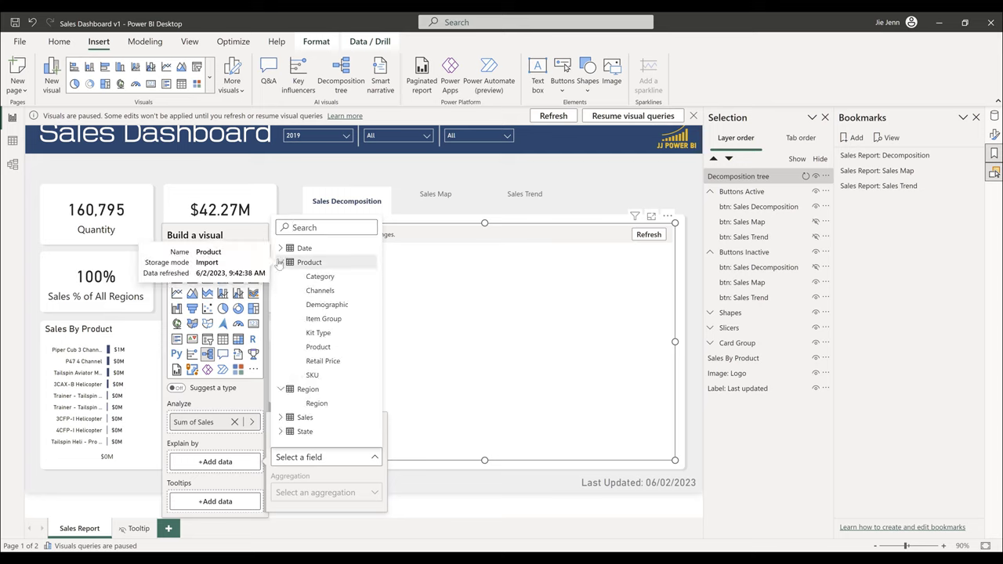
click(342, 309)
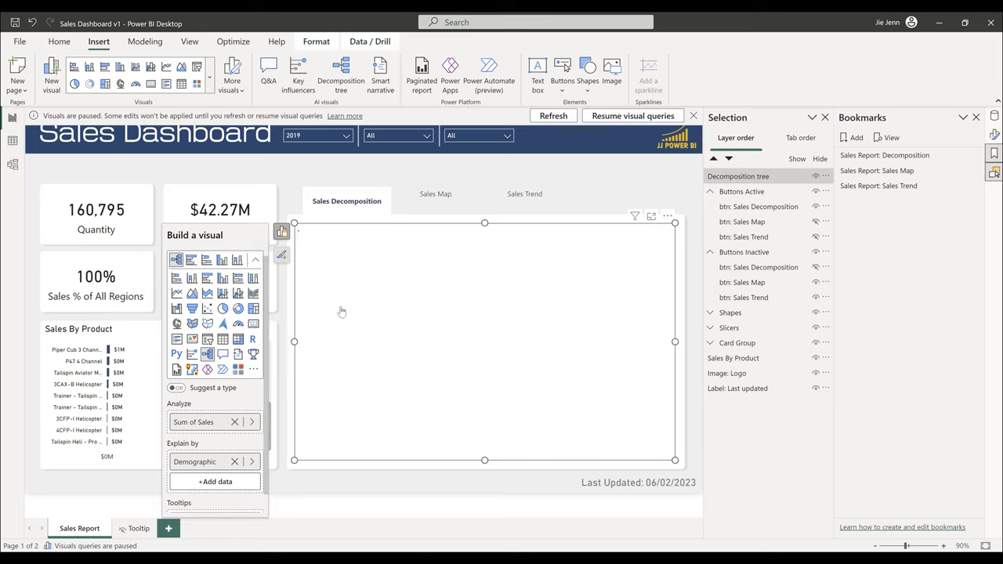
scroll(219, 436, down, 1)
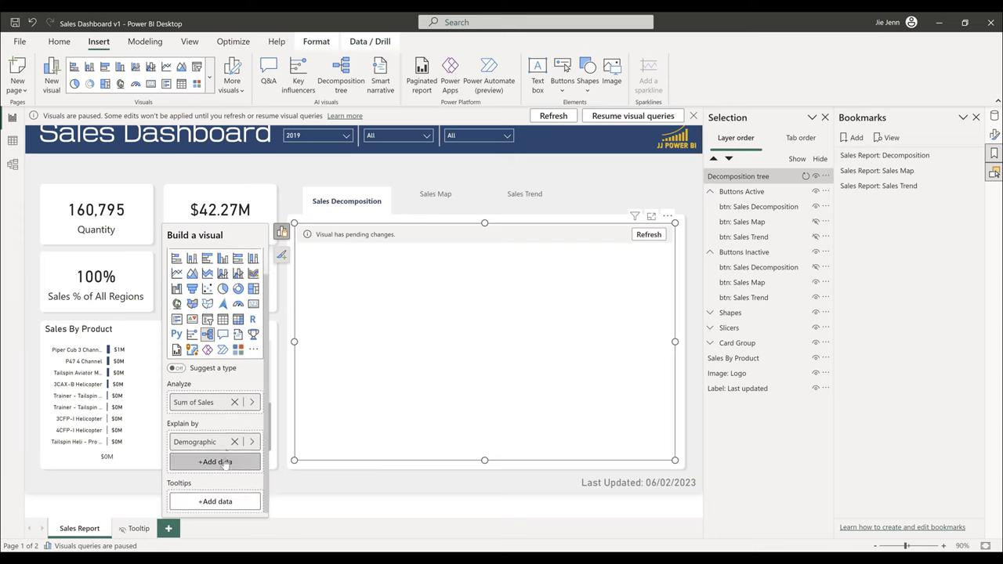
click(220, 461)
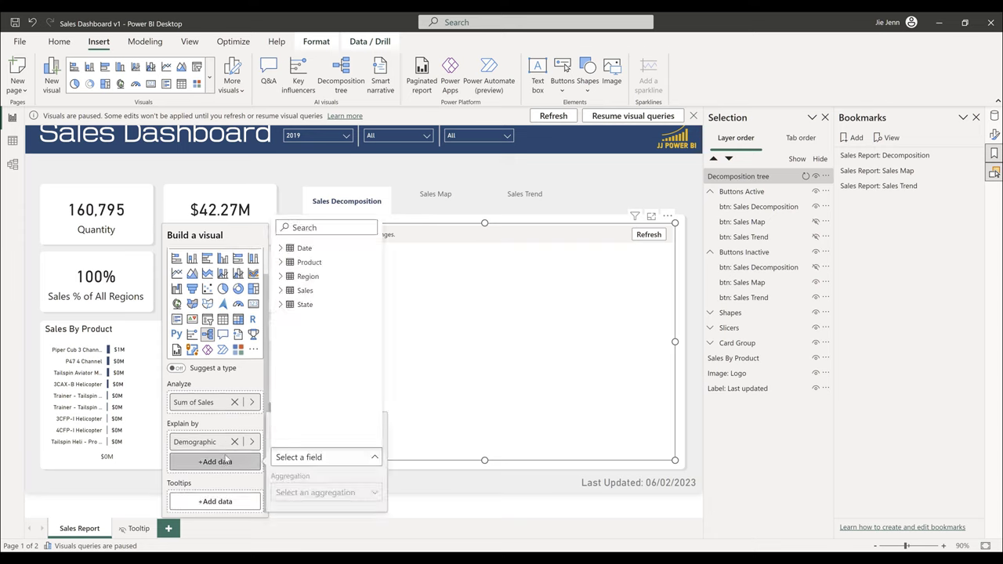
click(282, 263)
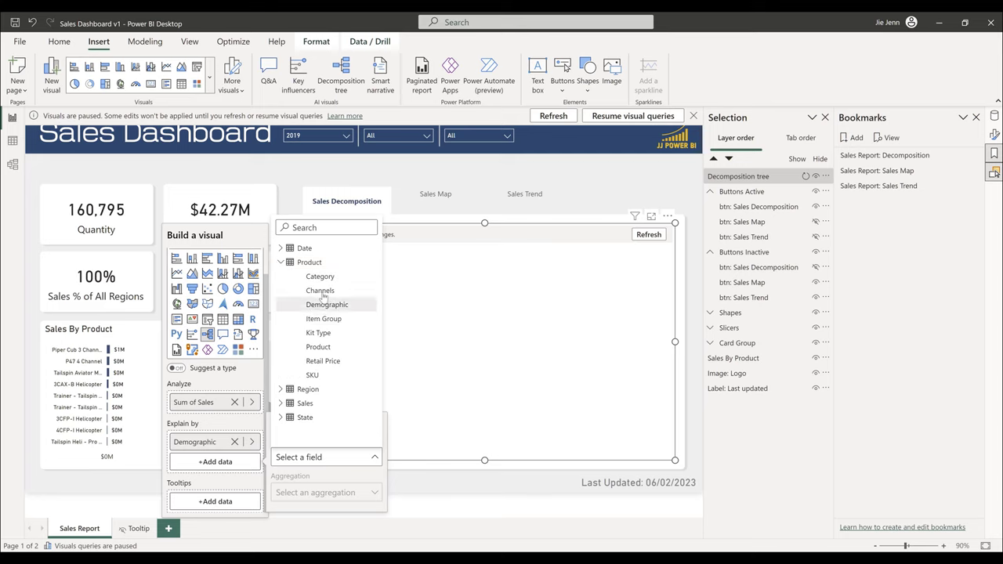
click(318, 347)
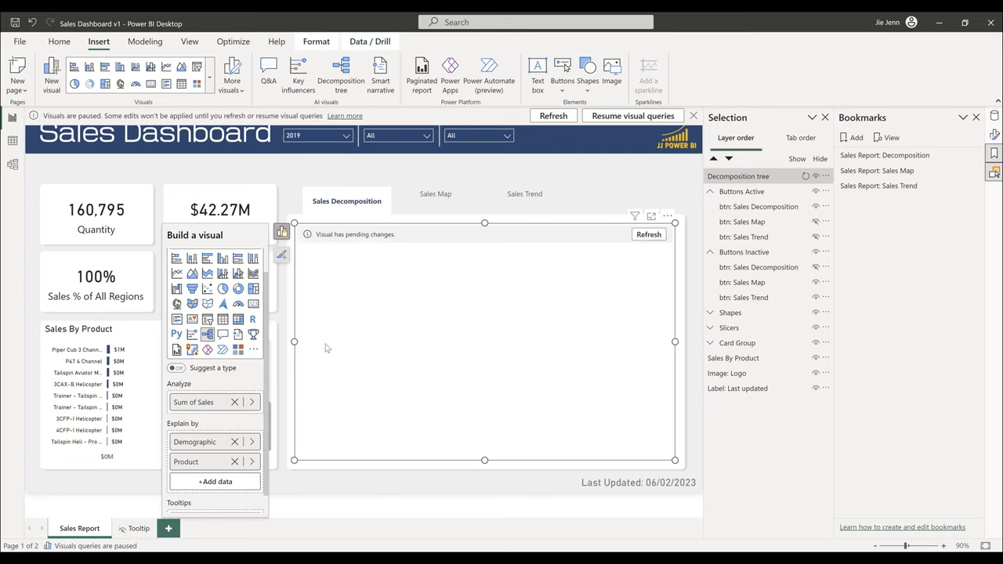
- Add the Region field from the Region table to Explain by and refresh the decomposition tree
scroll(224, 455, down, 1)
click(216, 462)
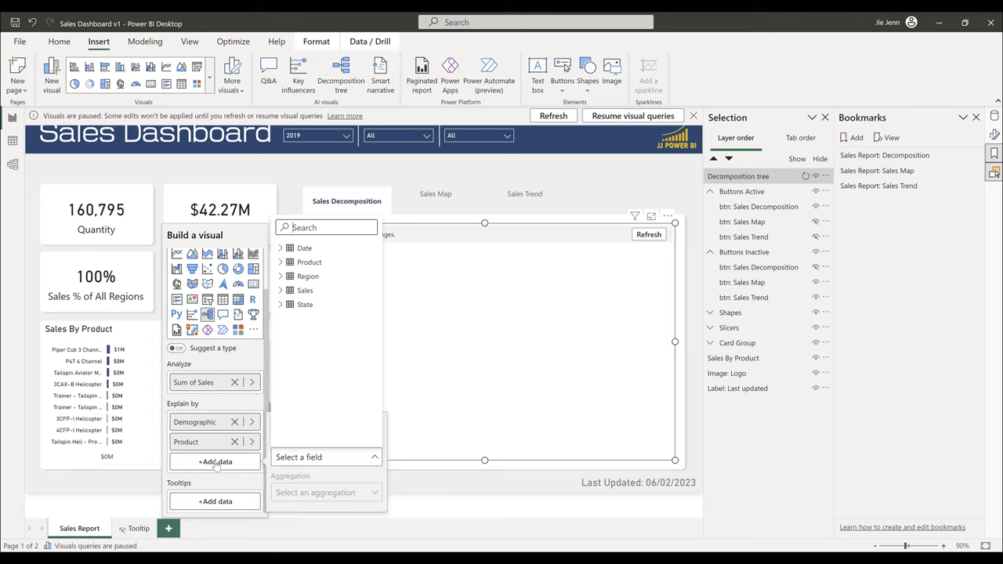
click(321, 347)
click(281, 276)
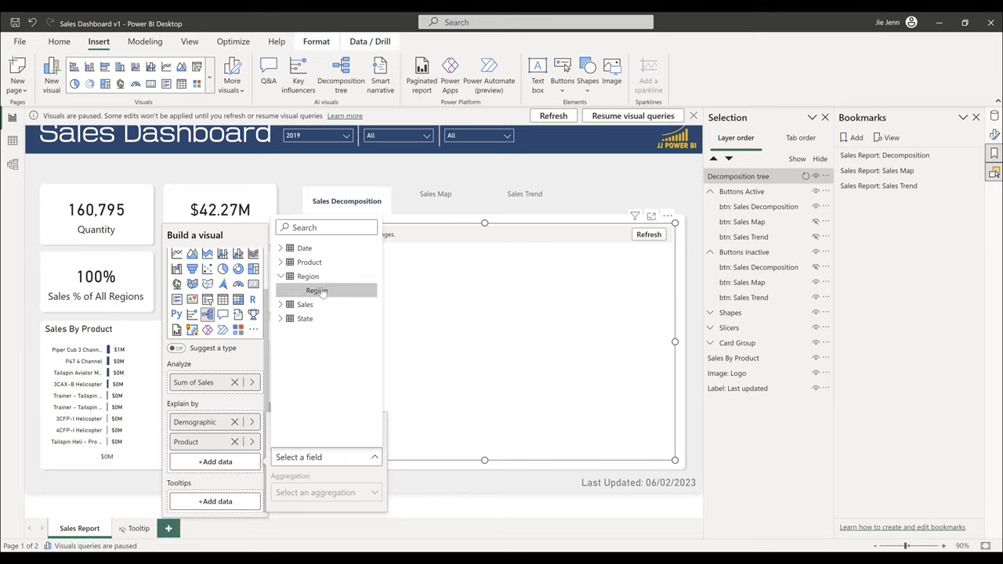
click(317, 290)
click(651, 234)
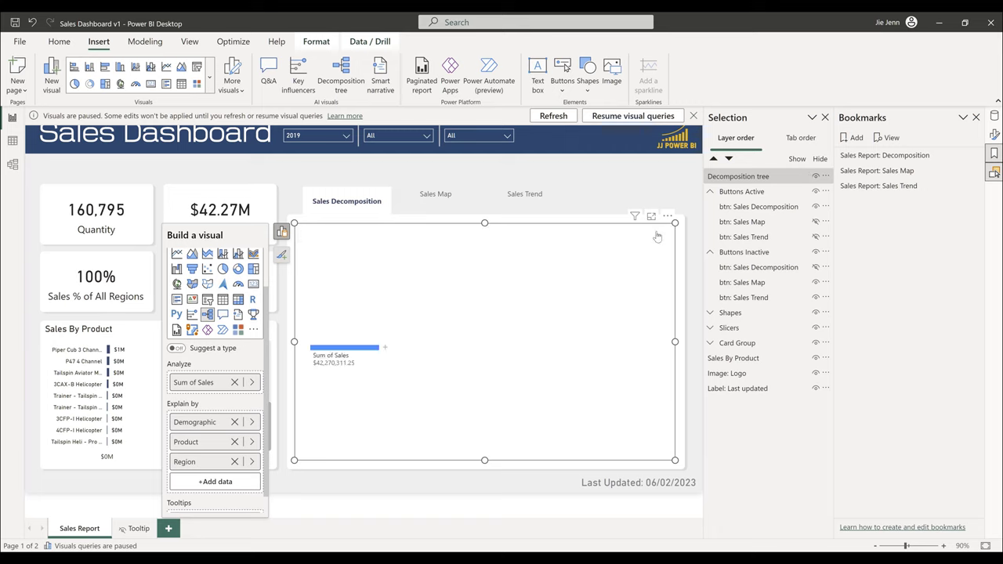
- Split Sum of Sales by Demographic in the decomposition tree and resume the paused visual queries
click(384, 348)
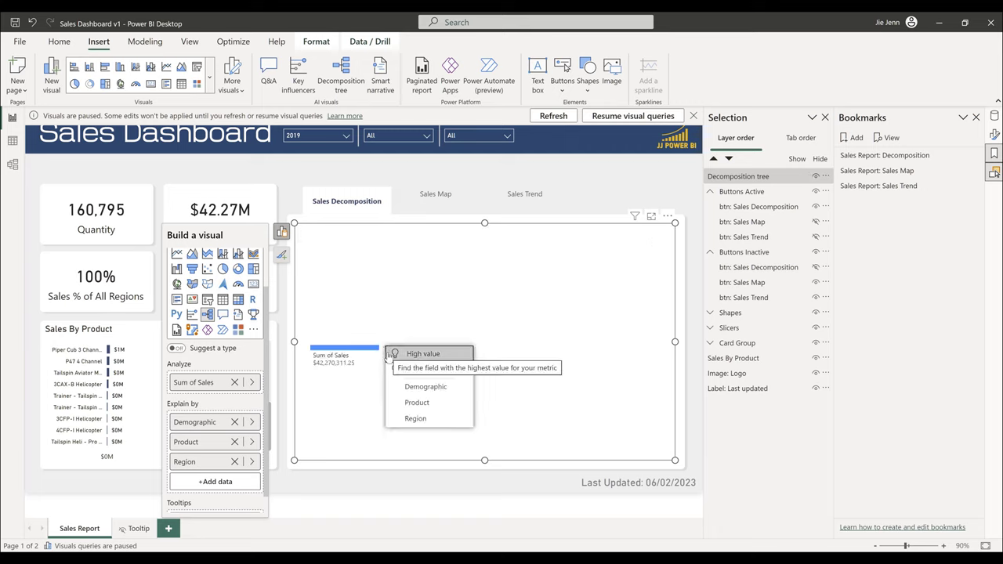
click(415, 389)
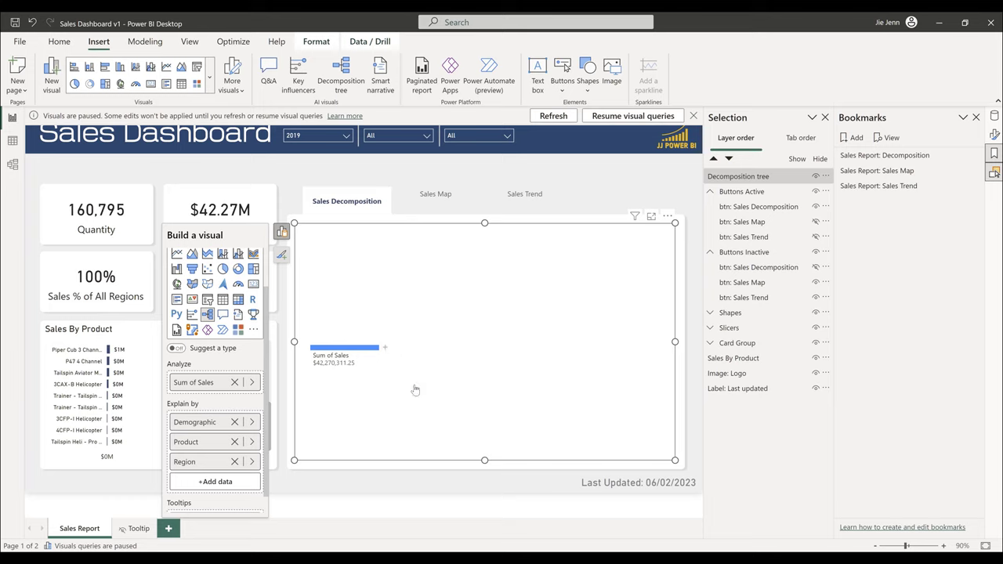
click(325, 44)
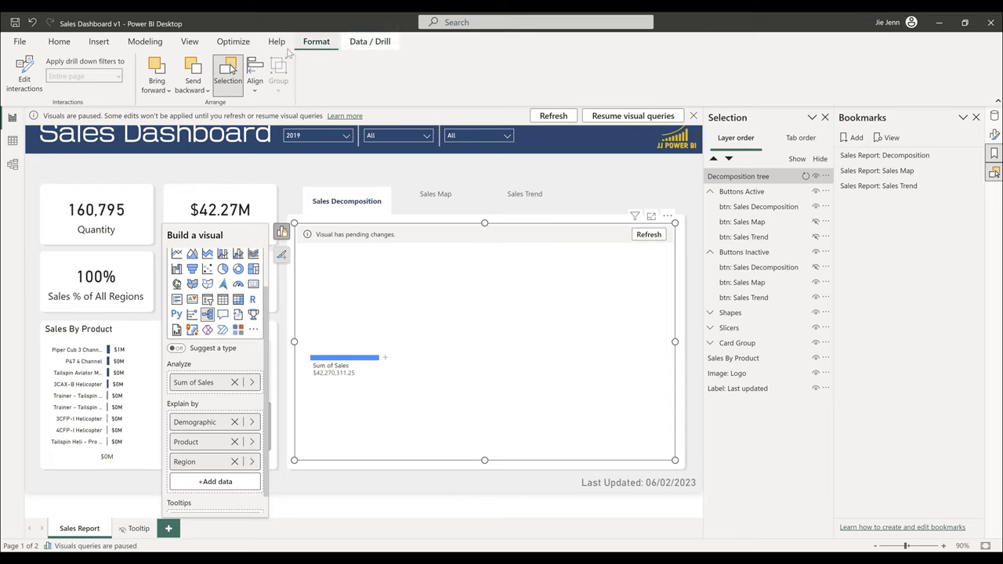
click(233, 42)
click(10, 71)
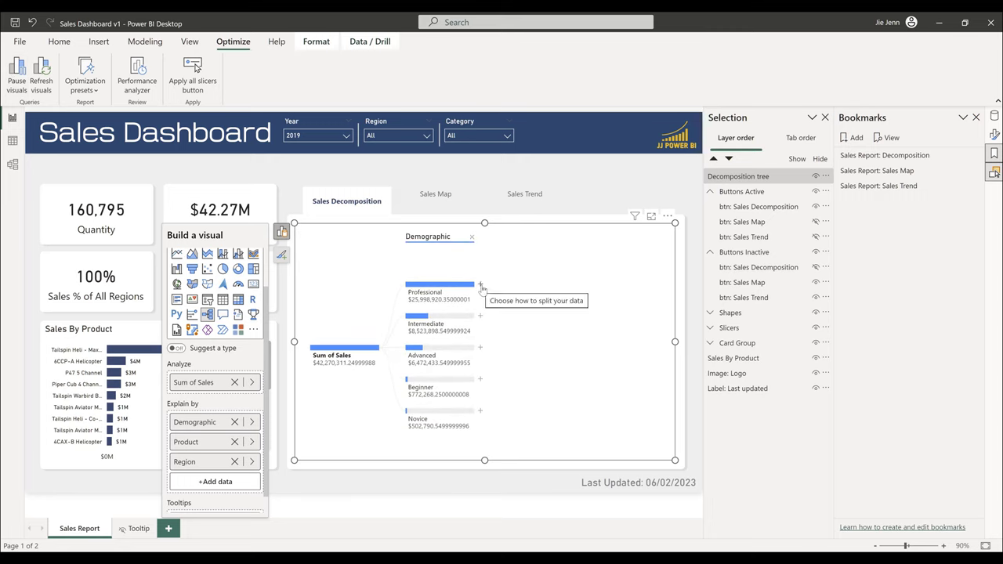
- Split the Professional node by Product and its Tailspin Heli - Max Pro node by Region
click(481, 286)
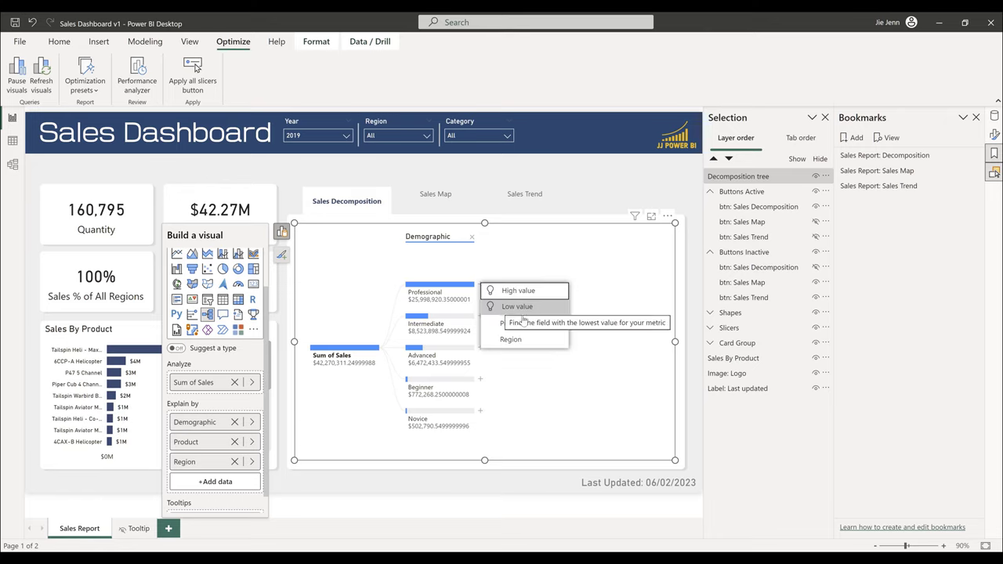
click(531, 323)
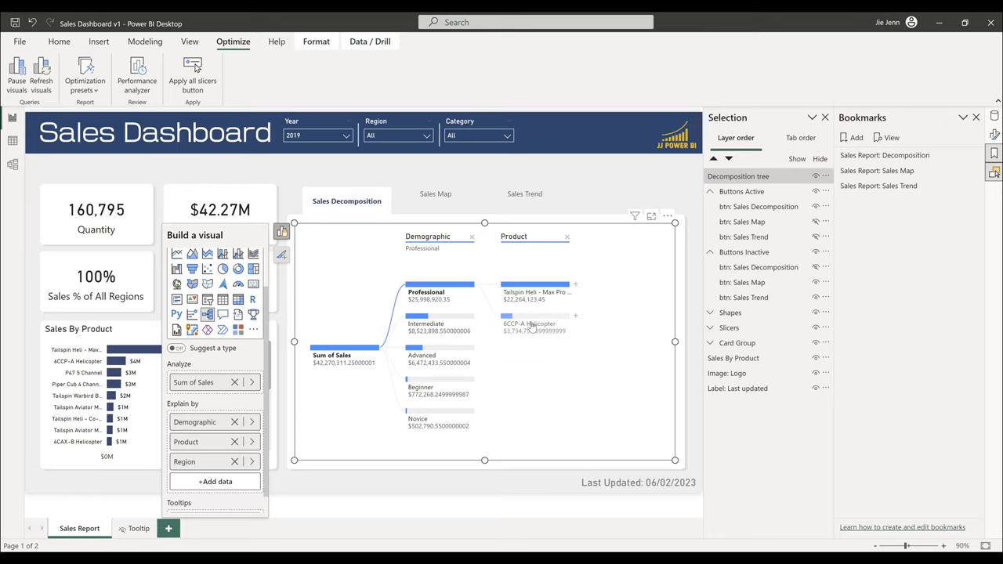
click(576, 286)
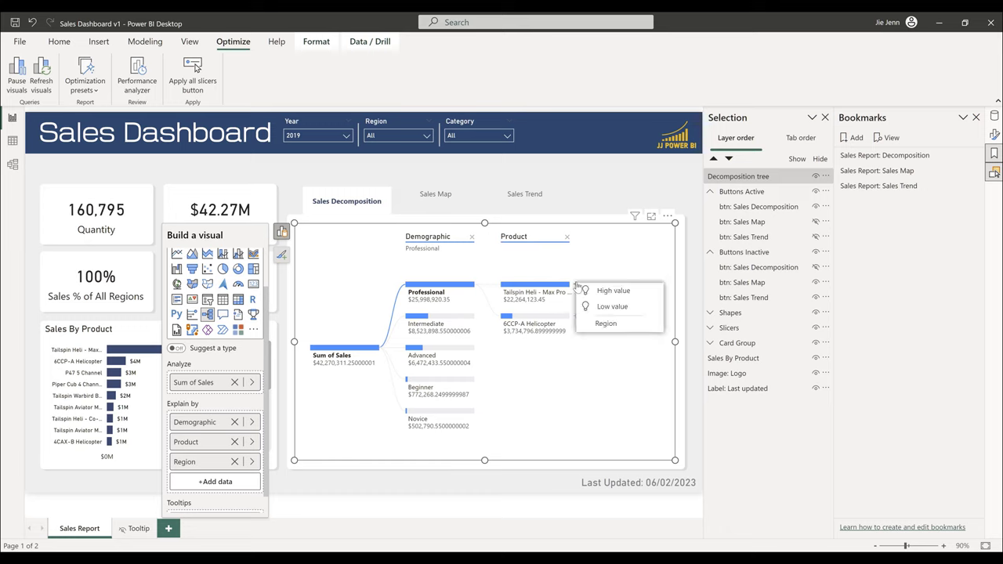
click(611, 323)
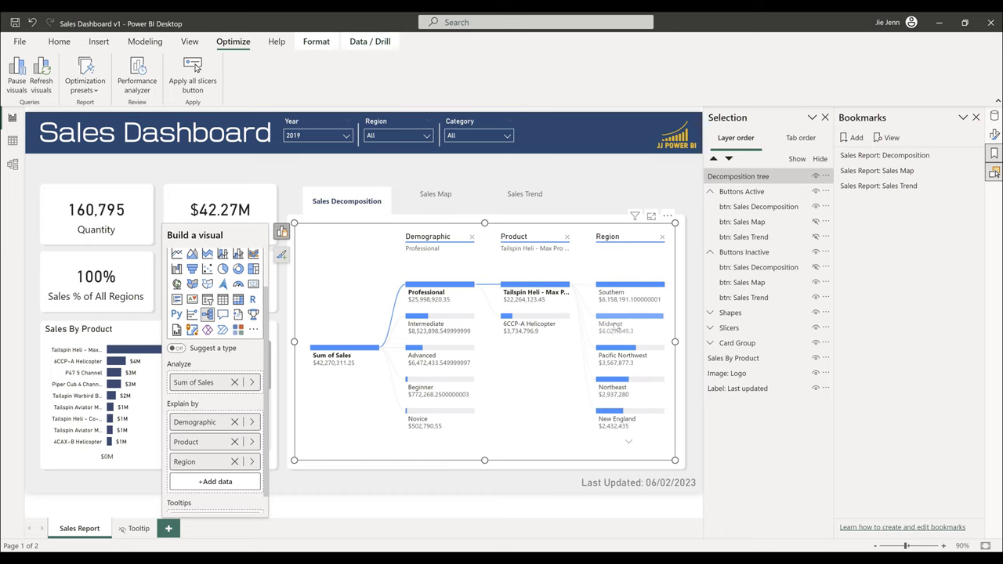
- Rename the decomposition tree in the layer order as "Summary: Sales Decomposition"
double_click(748, 177)
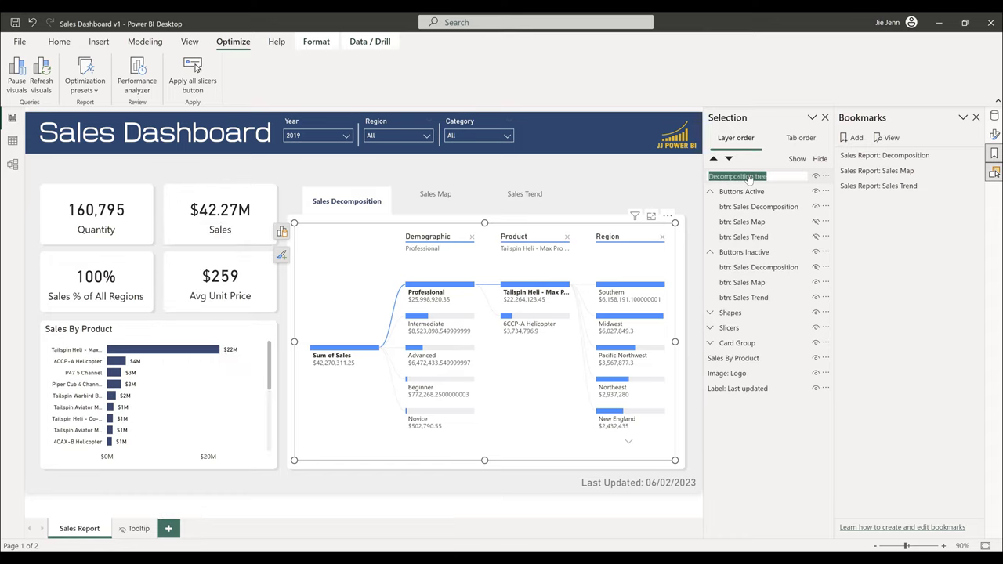
click(777, 176)
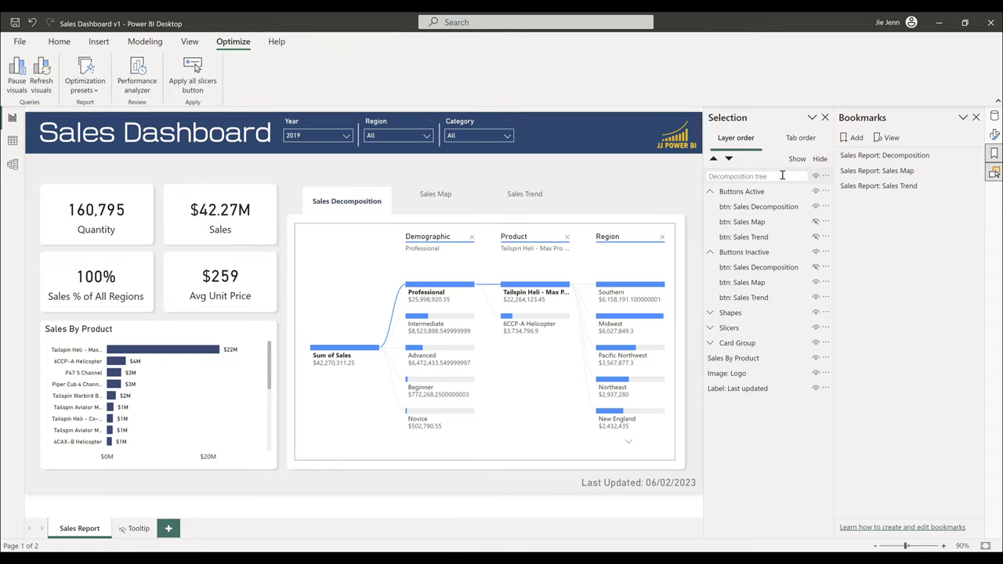
key(ctrl+a)
key(BackSpace)
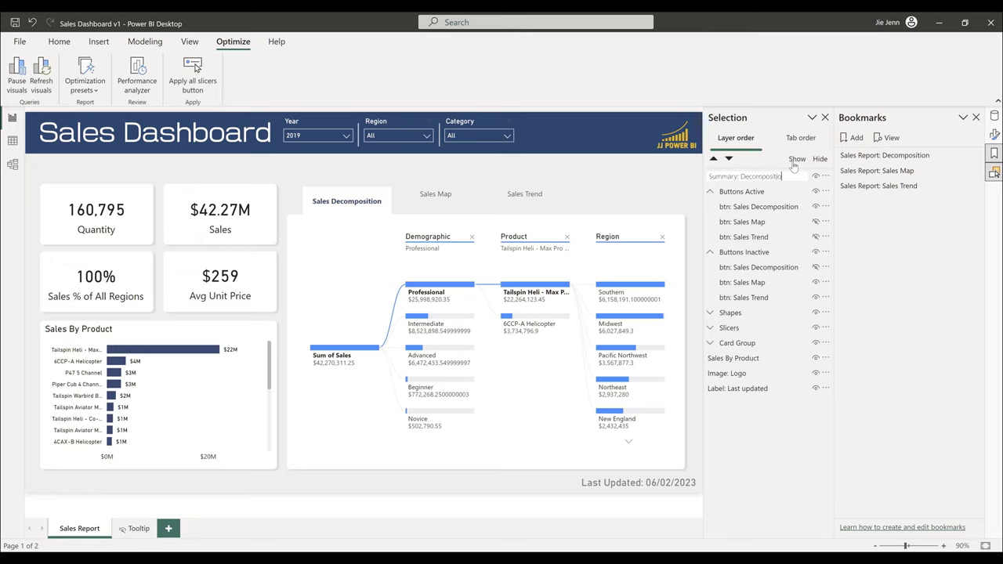
text(Sales)
key(Return)
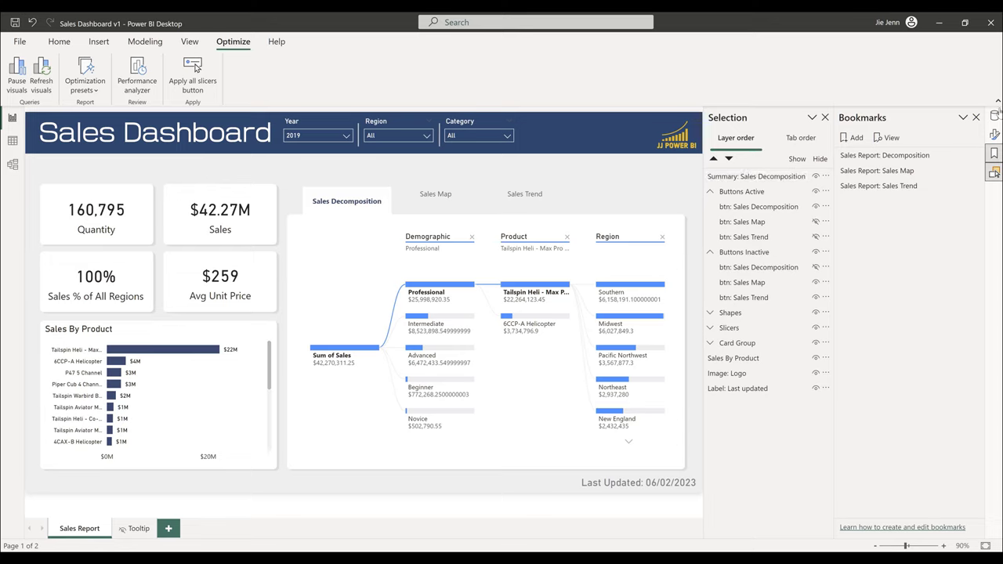
- Close the bookmarks list and show the formatting options for the decomposition tree
click(976, 119)
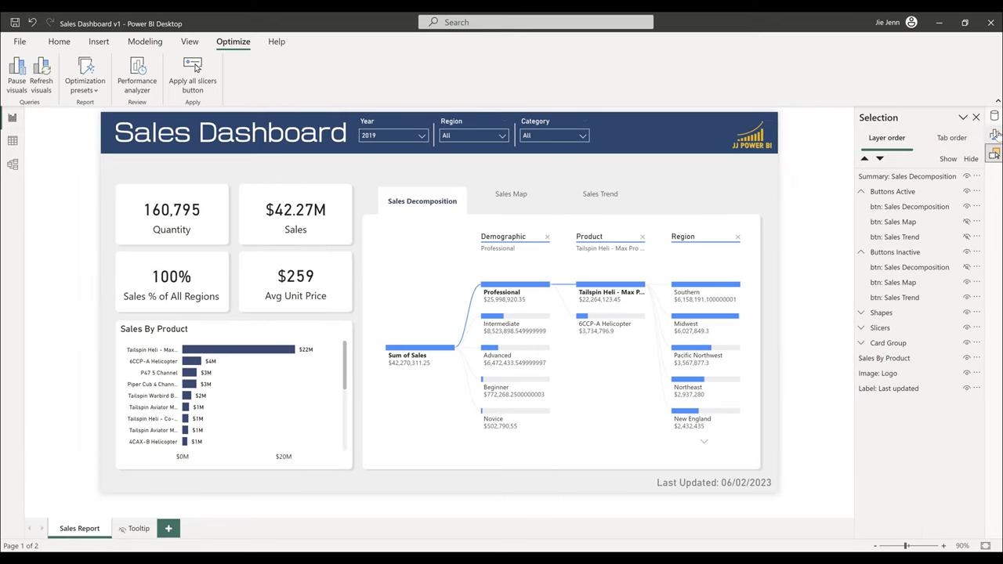
right_click(993, 151)
click(956, 155)
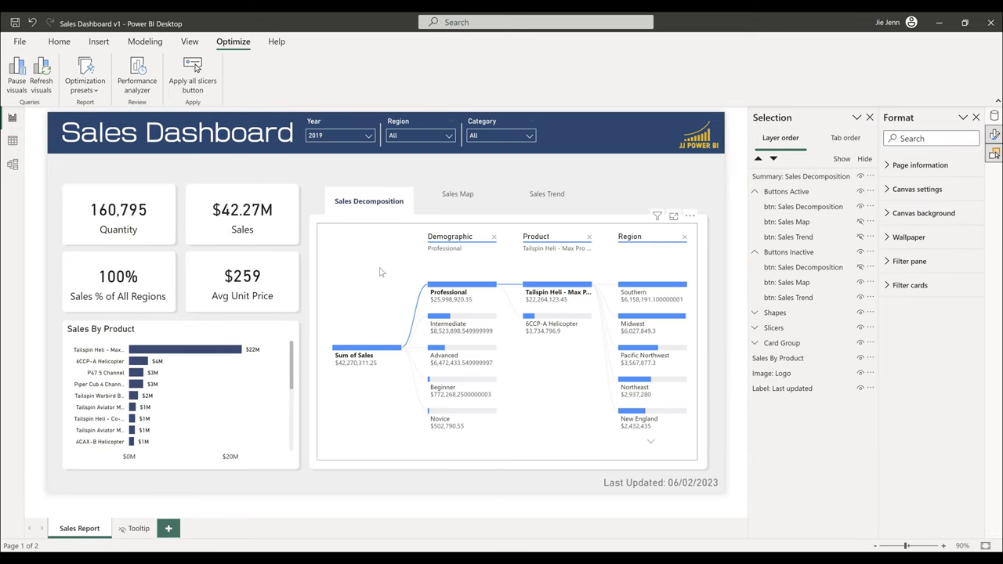
click(379, 272)
- Examine the decomposition tree's analysis settings and its available tree density and default action options
scroll(950, 317, down, 3)
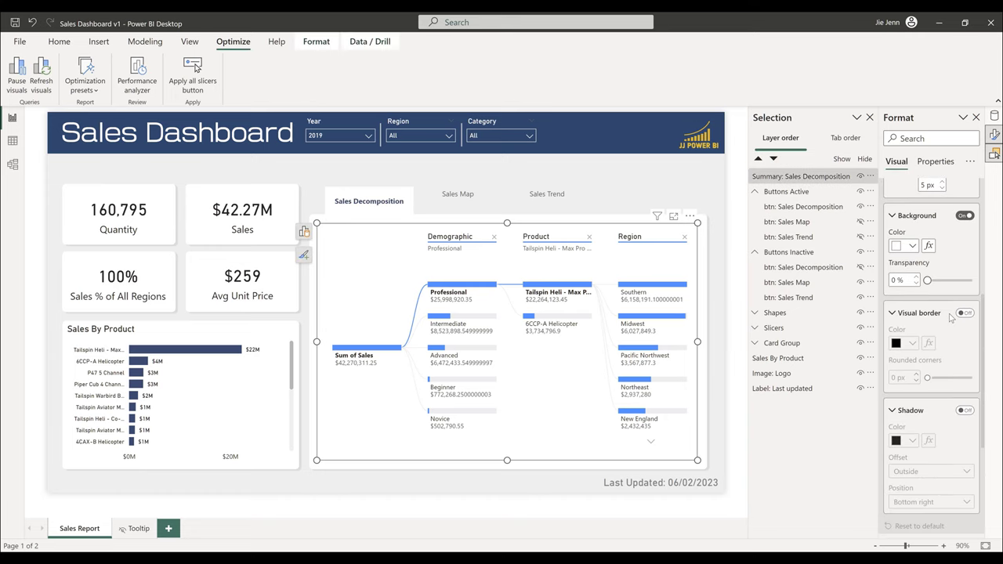
scroll(950, 317, down, 2)
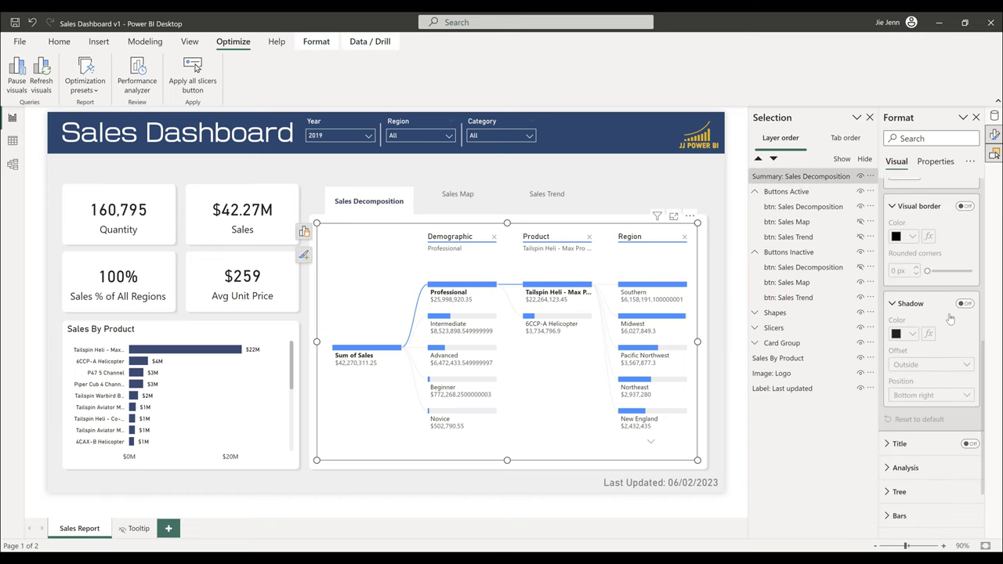
scroll(944, 329, down, 2)
click(905, 374)
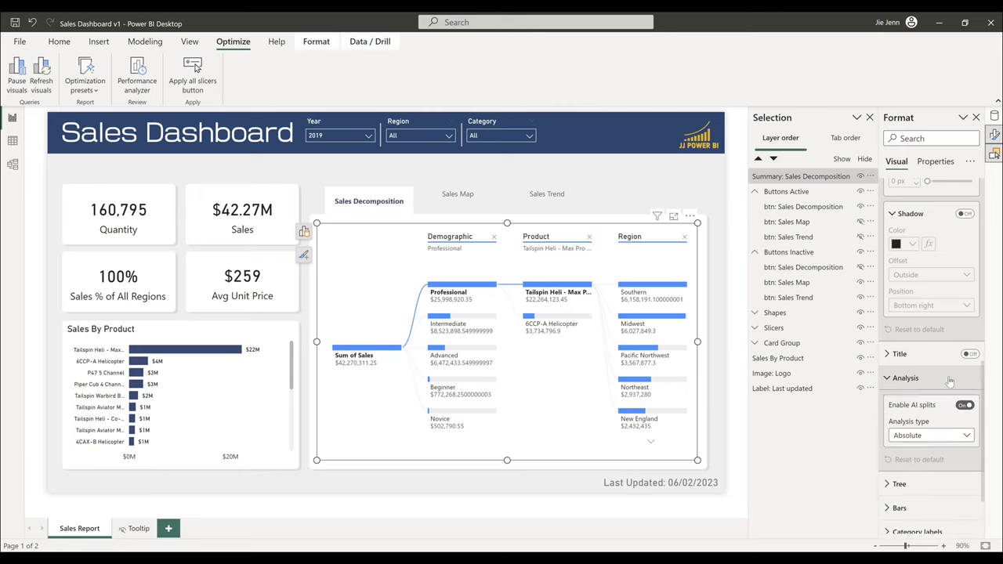
scroll(909, 398, down, 1)
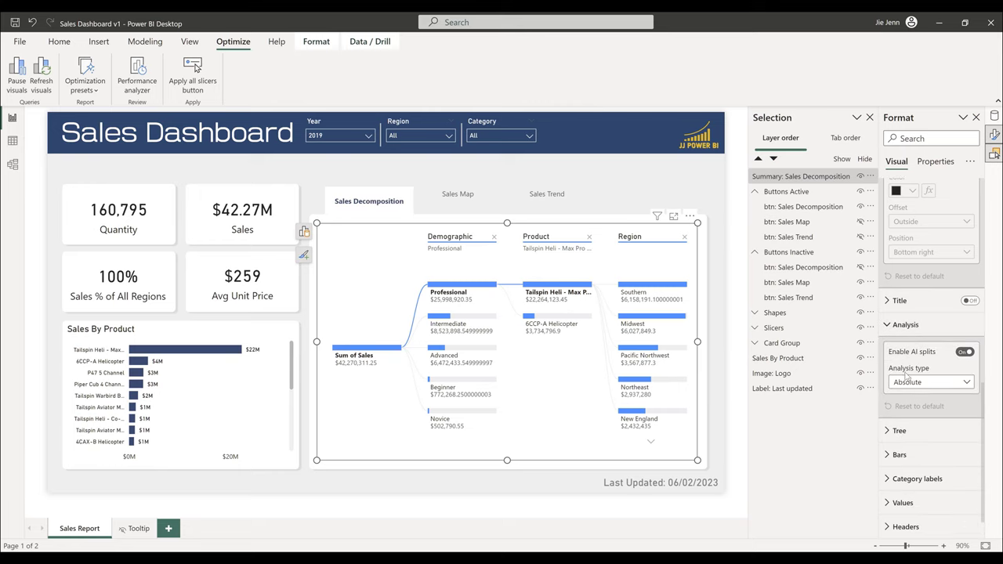
mouse_move(903, 370)
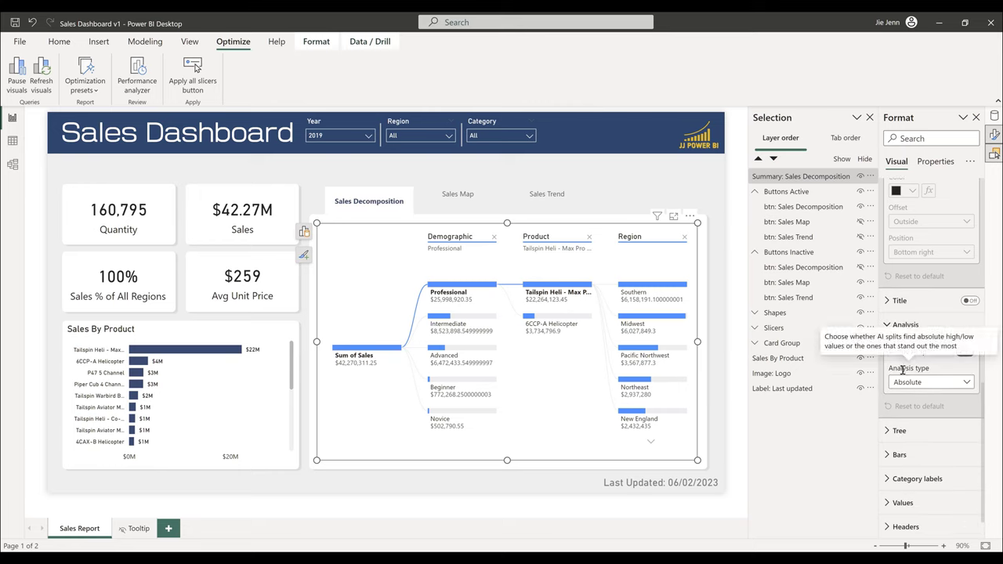
click(920, 432)
scroll(924, 436, down, 2)
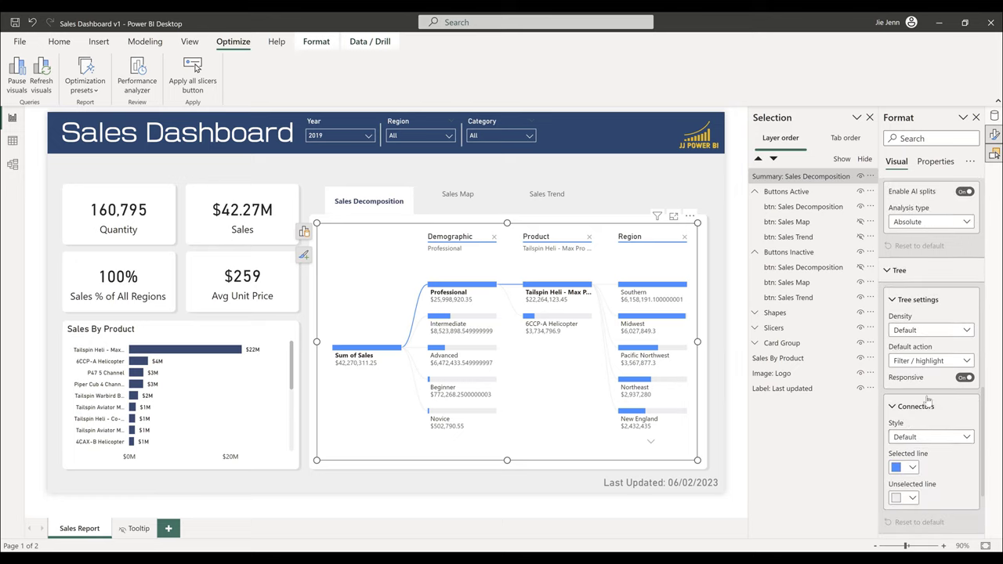
click(943, 334)
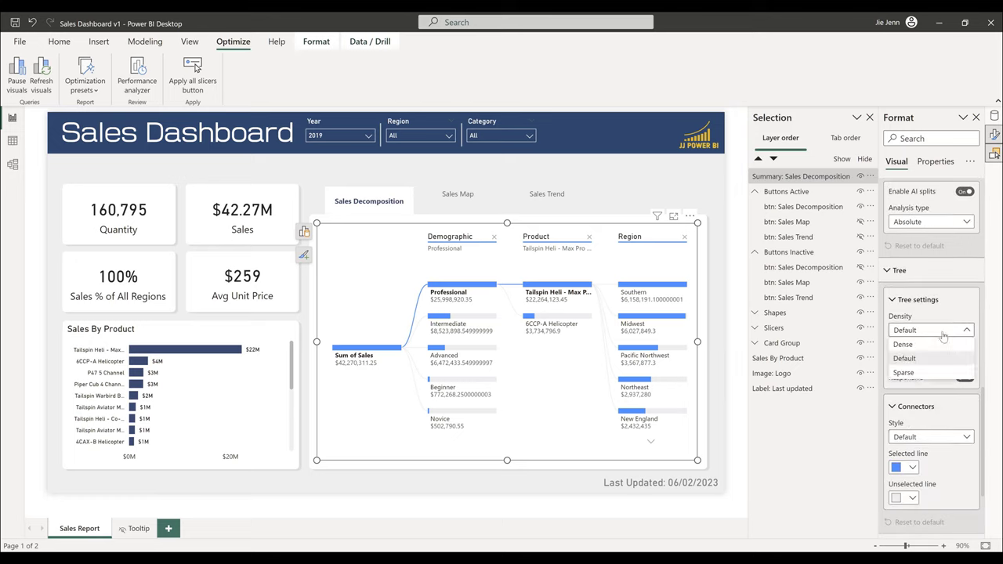
click(948, 313)
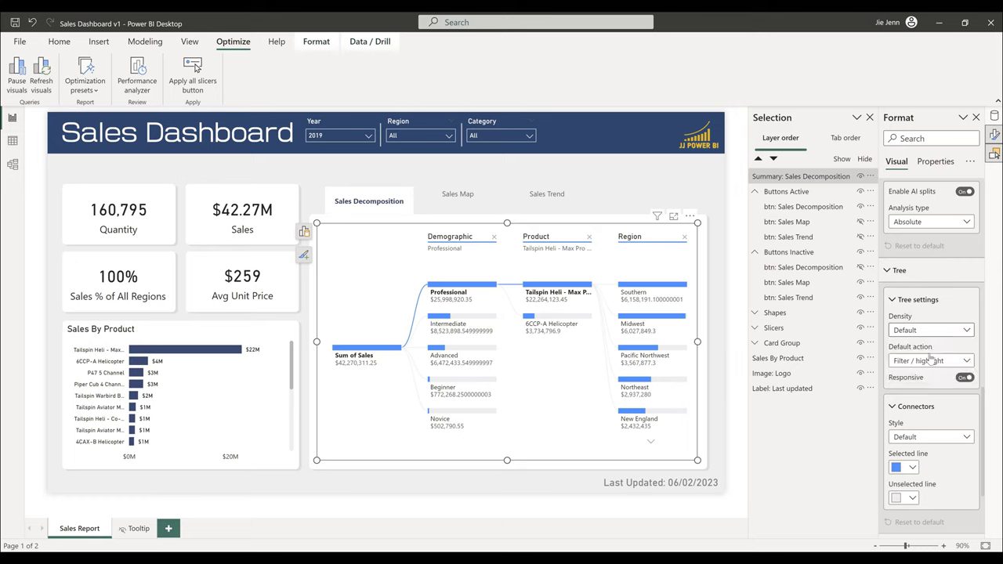
click(922, 360)
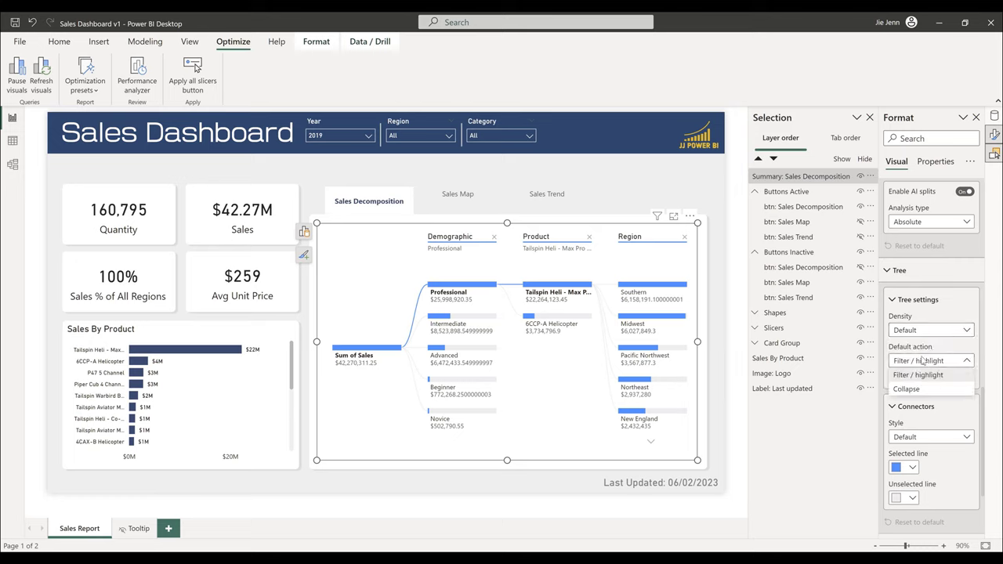
click(940, 283)
scroll(940, 325, down, 1)
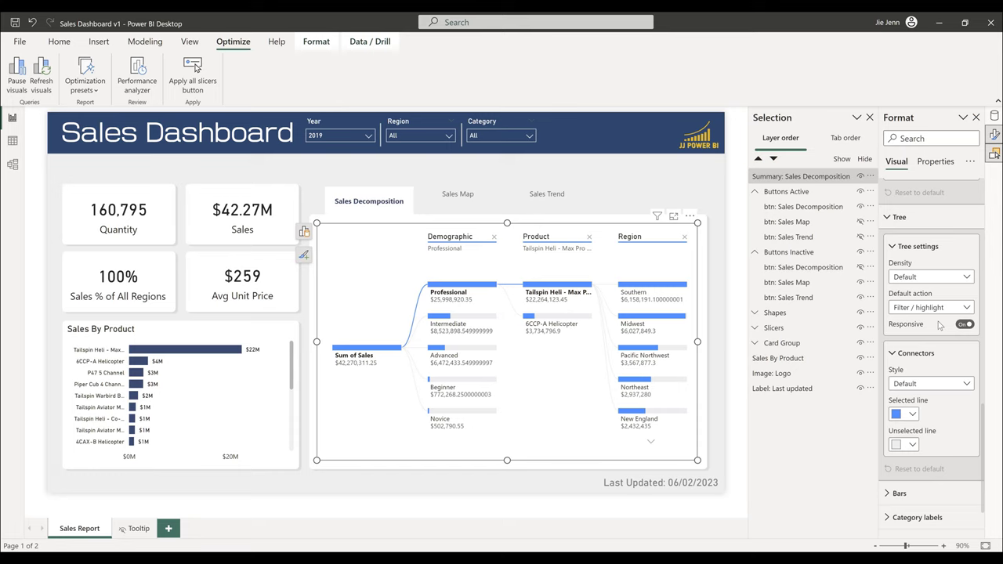
- Set the tree's connector colors to the dashboard's dark blue for the selected line and gray for the unselected line
scroll(940, 325, down, 1)
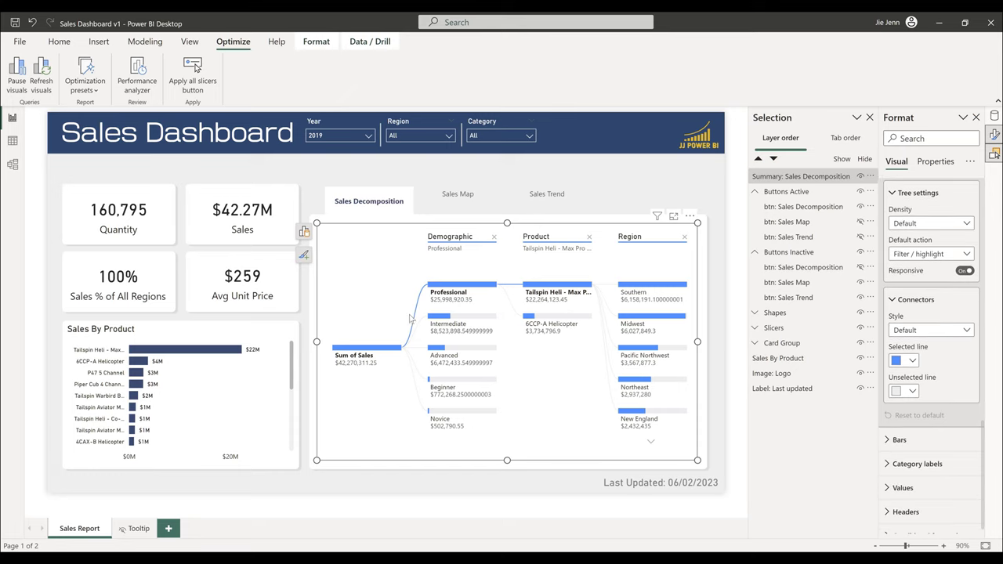
click(905, 360)
click(829, 312)
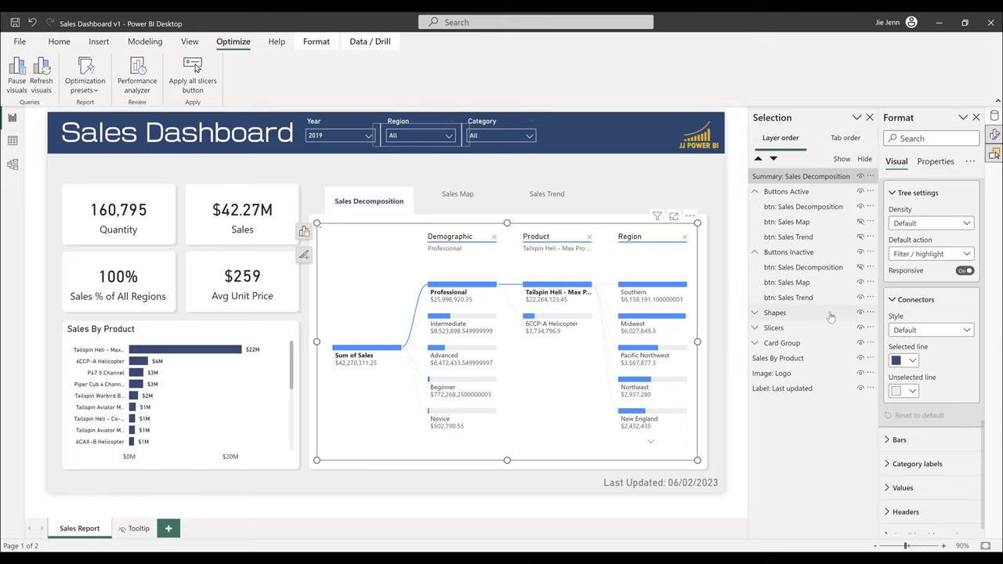
click(906, 391)
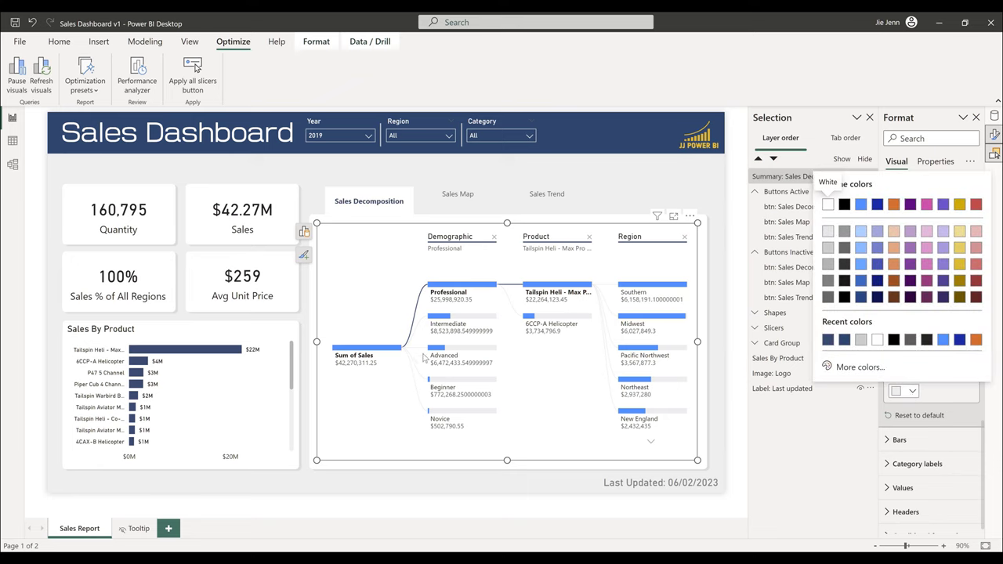
click(844, 233)
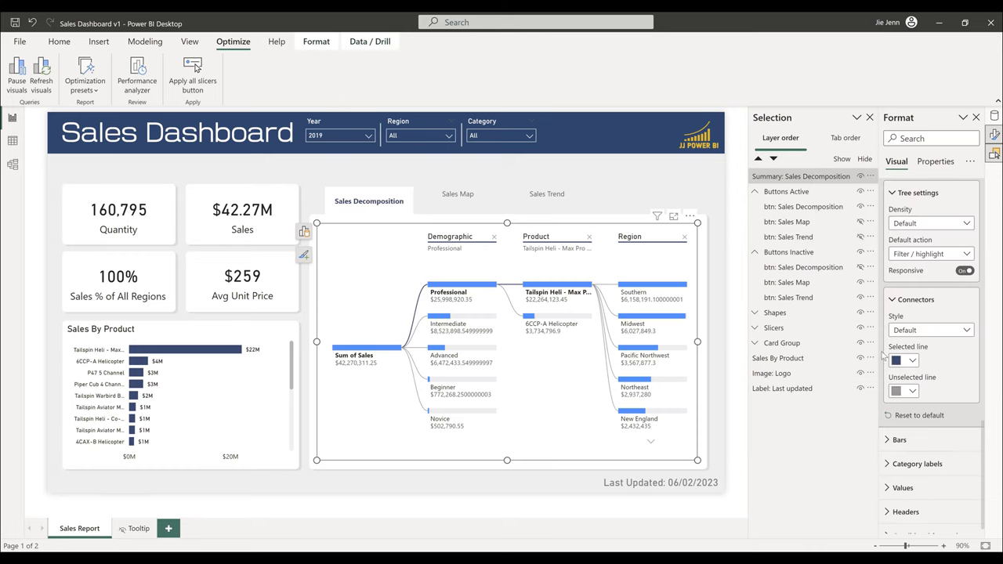
- Color the tree's positive bars in the dashboard's dark blue and set the bar size to 97 %
scroll(924, 433, down, 1)
click(925, 429)
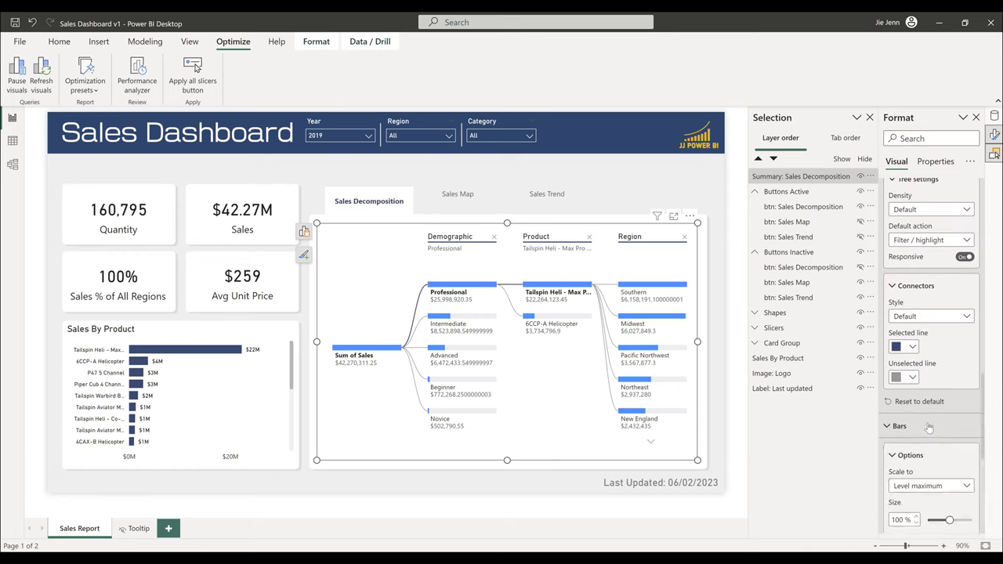
scroll(928, 427, down, 5)
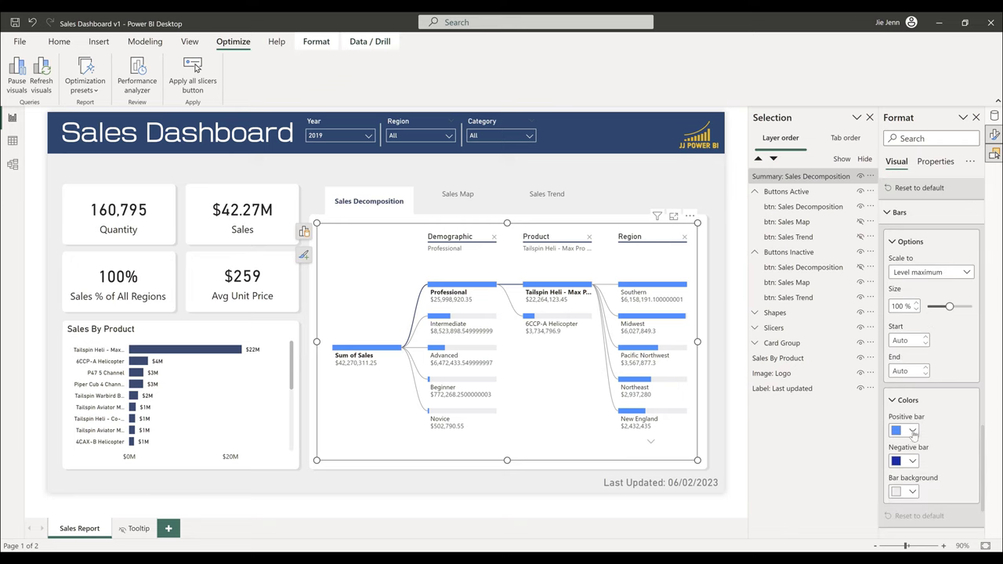
click(912, 431)
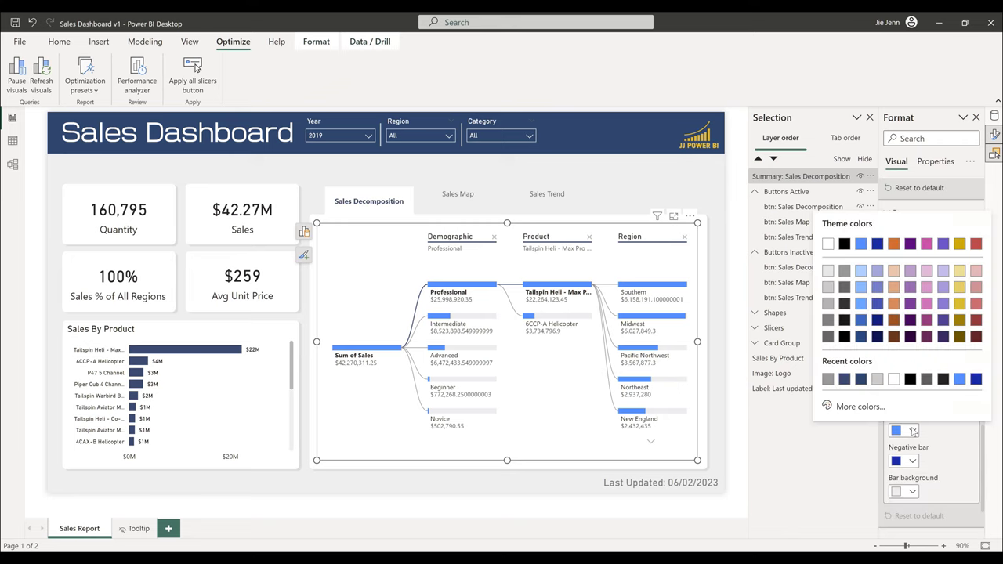
click(844, 380)
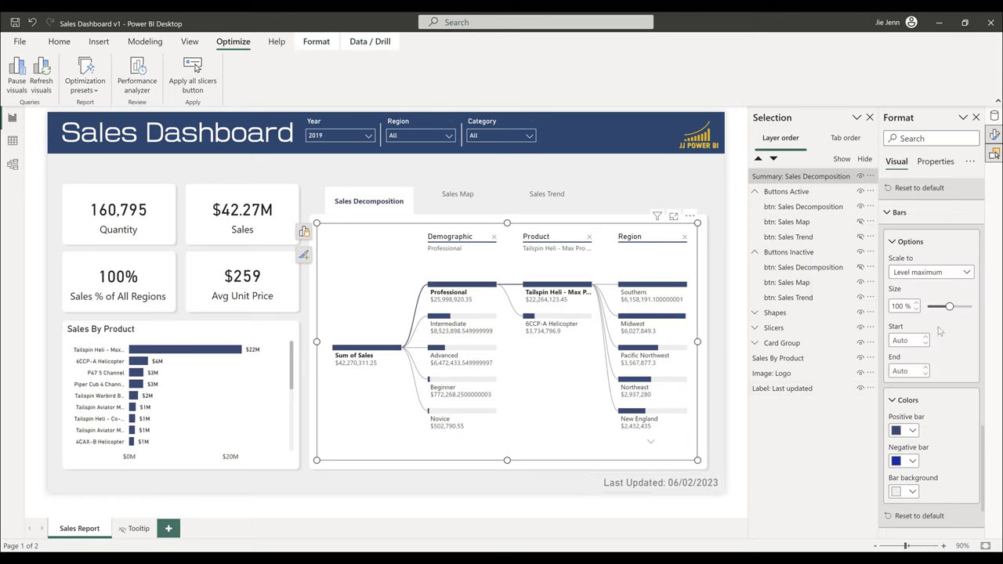
click(951, 307)
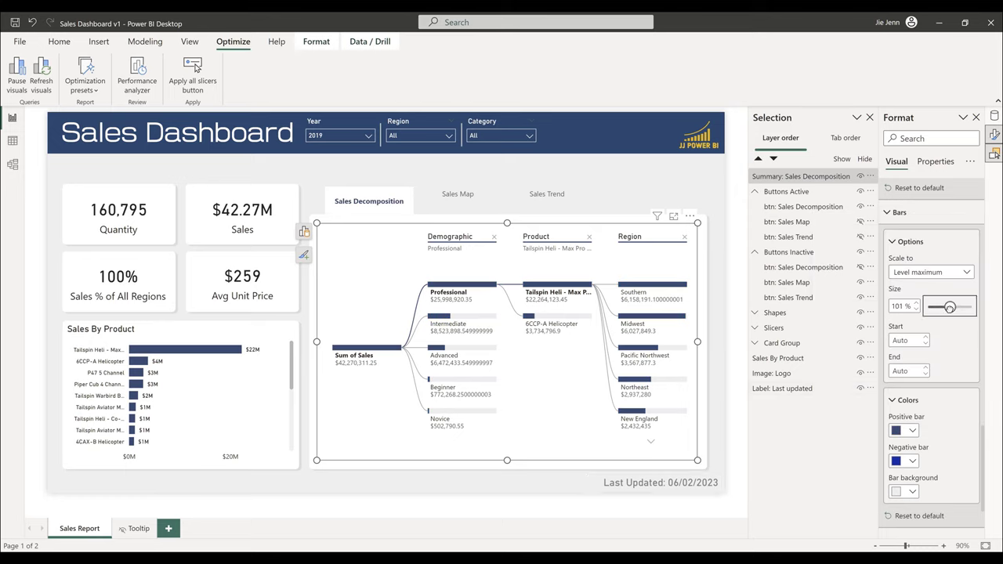
drag(949, 307, 941, 307)
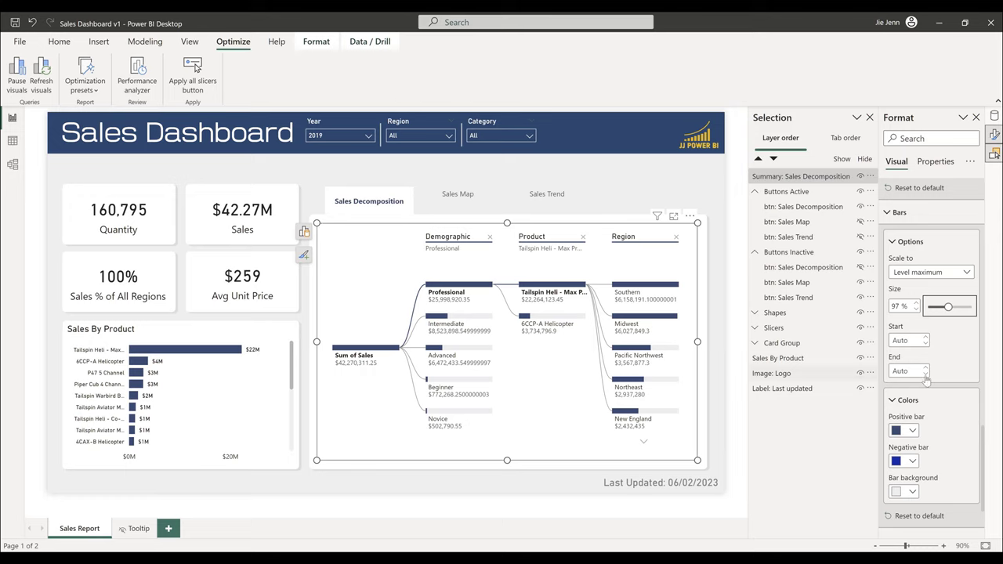
- Set the font of the tree's category labels and values to DIN
scroll(929, 382, down, 1)
click(913, 449)
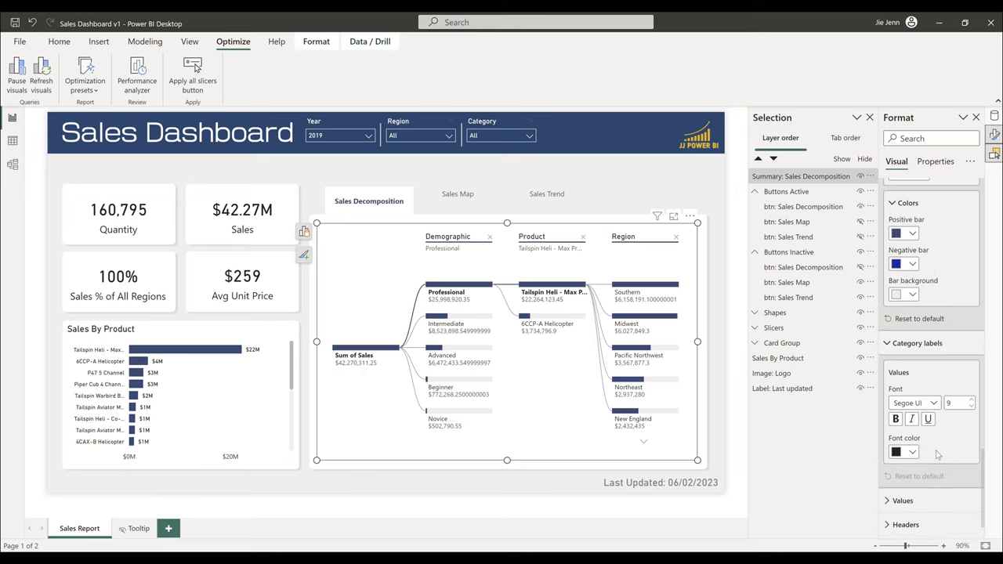
click(913, 376)
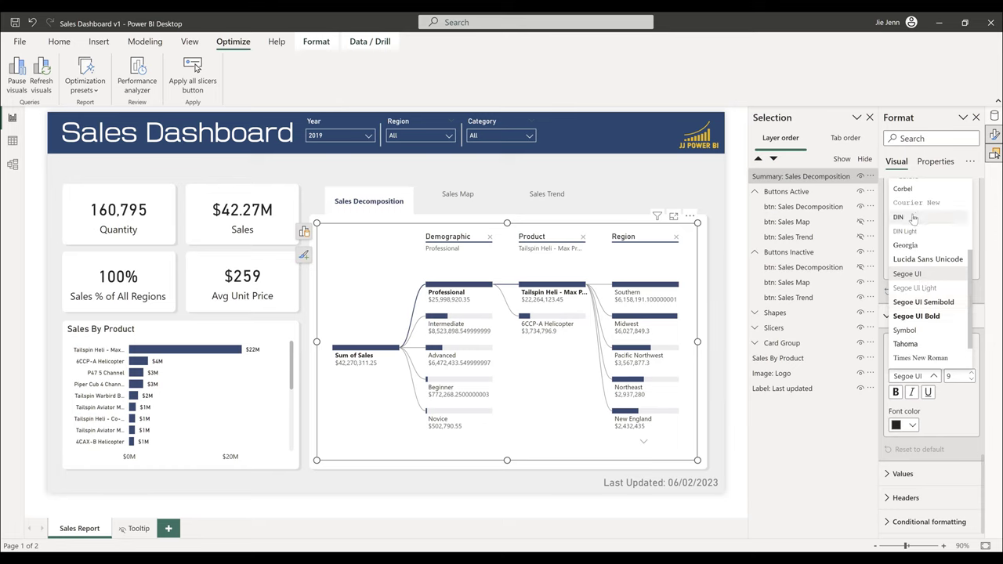
click(914, 221)
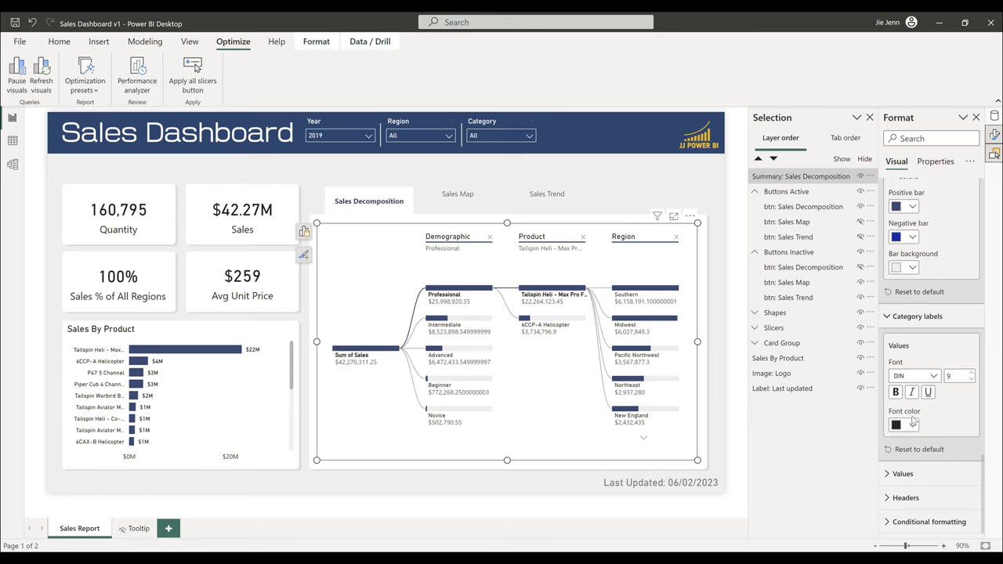
click(933, 474)
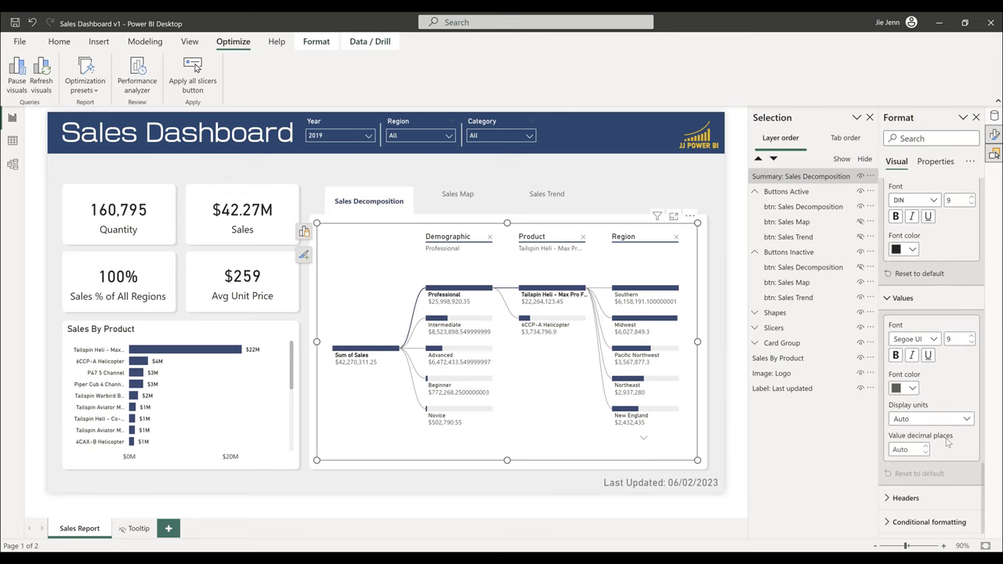
click(901, 338)
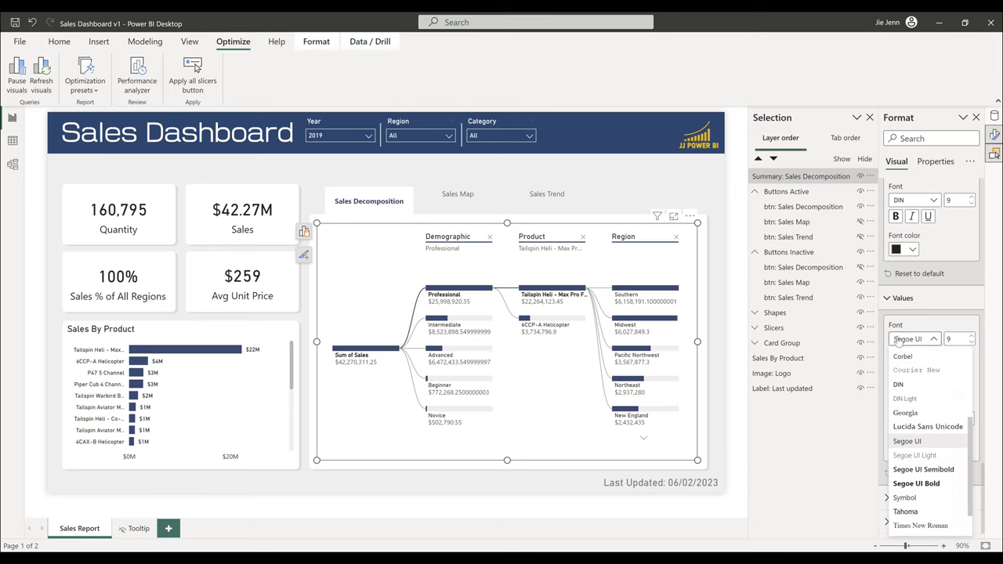
click(907, 389)
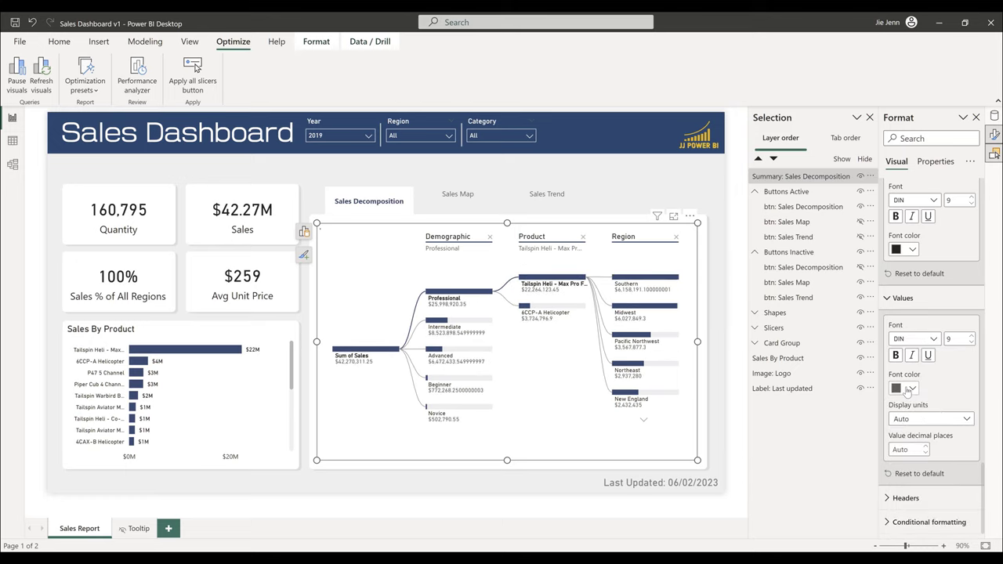
- Examine the tree's header and conditional formatting options, and inspect the decimals of its Demographic value labels up close
click(905, 497)
scroll(932, 392, down, 3)
scroll(932, 471, down, 1)
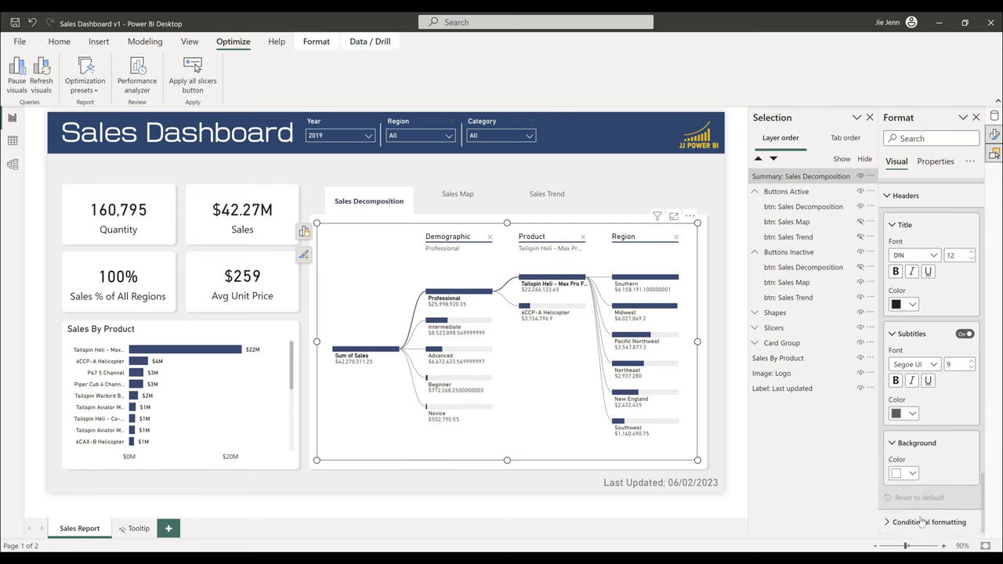
click(929, 525)
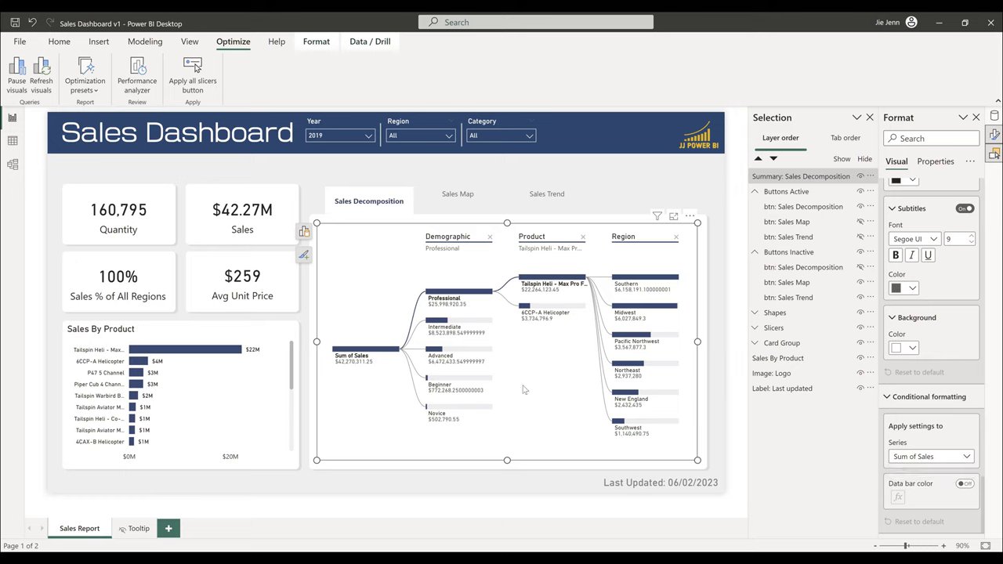
drag(910, 547, 914, 547)
click(922, 546)
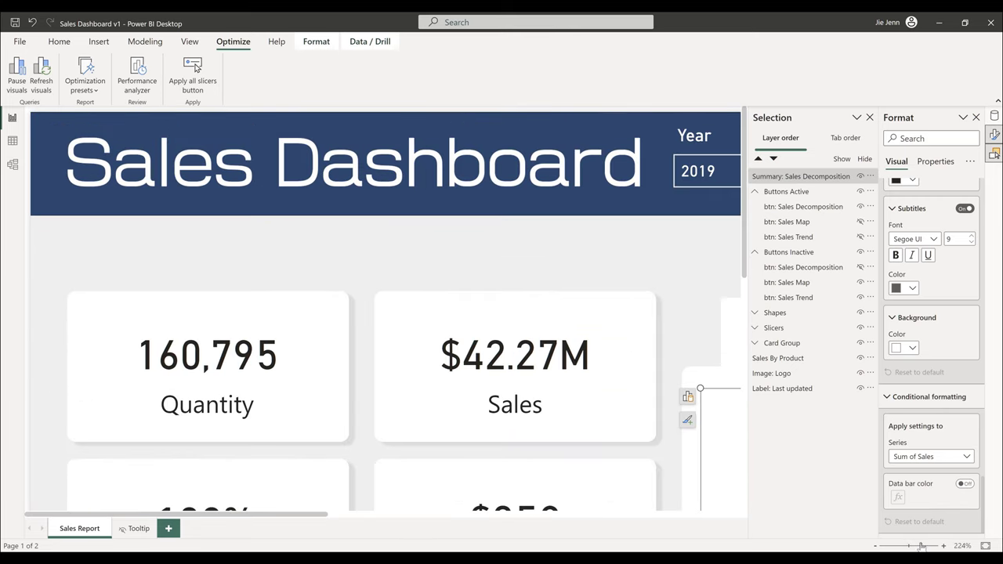
scroll(600, 402, down, 10)
scroll(548, 384, down, 5)
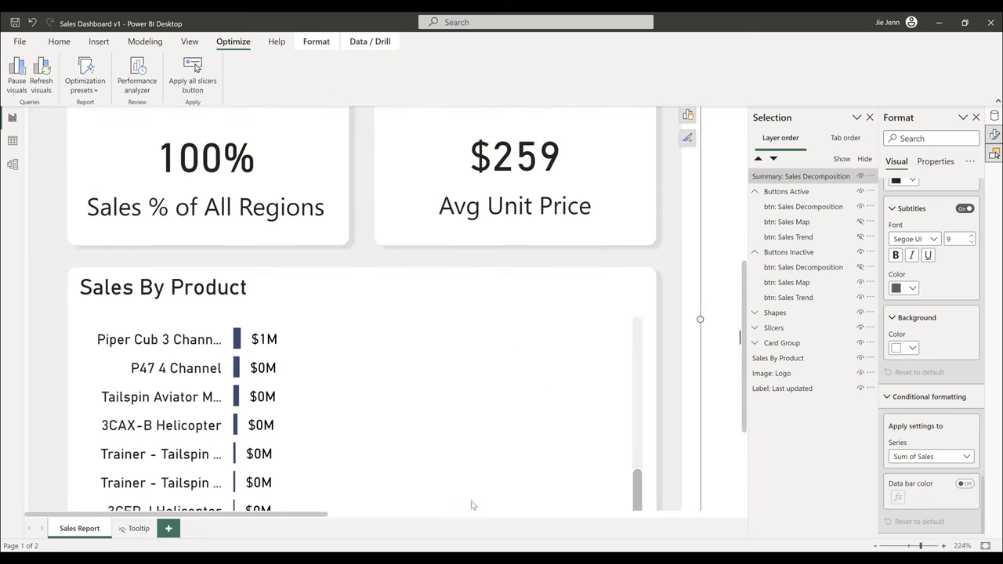
drag(289, 515, 392, 515)
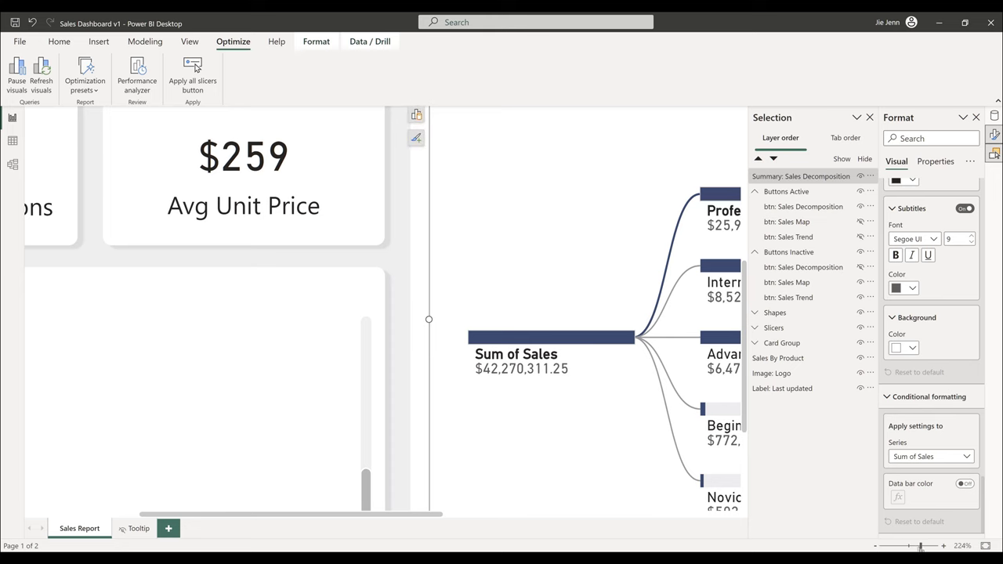
click(915, 548)
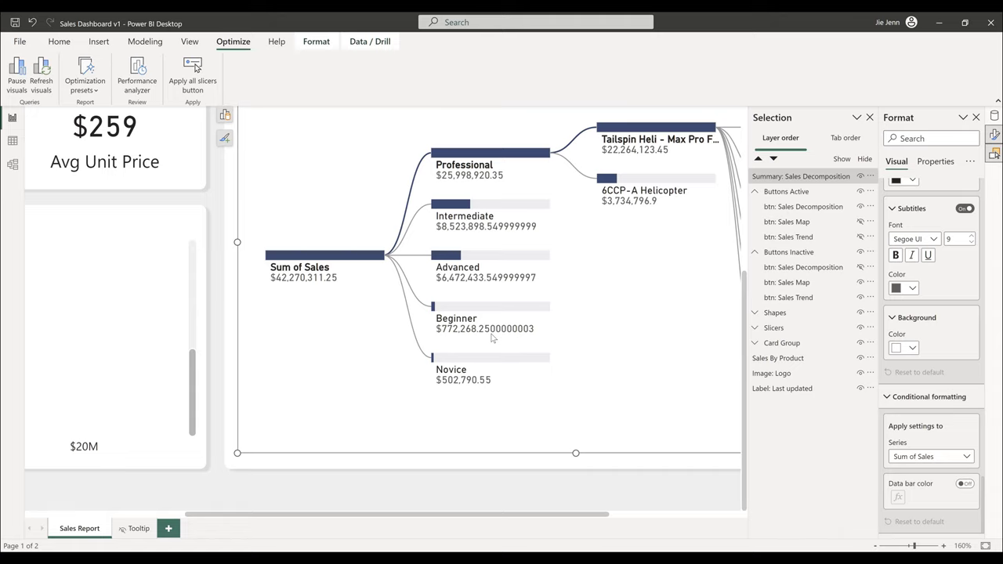
- Set the decomposition tree's value labels to 2 decimal places
scroll(894, 309, up, 10)
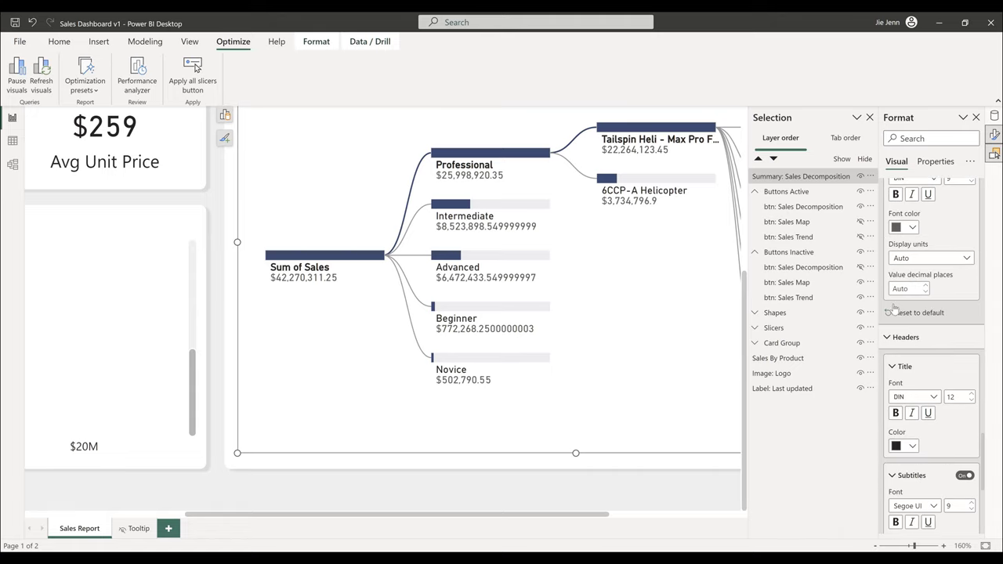
click(940, 138)
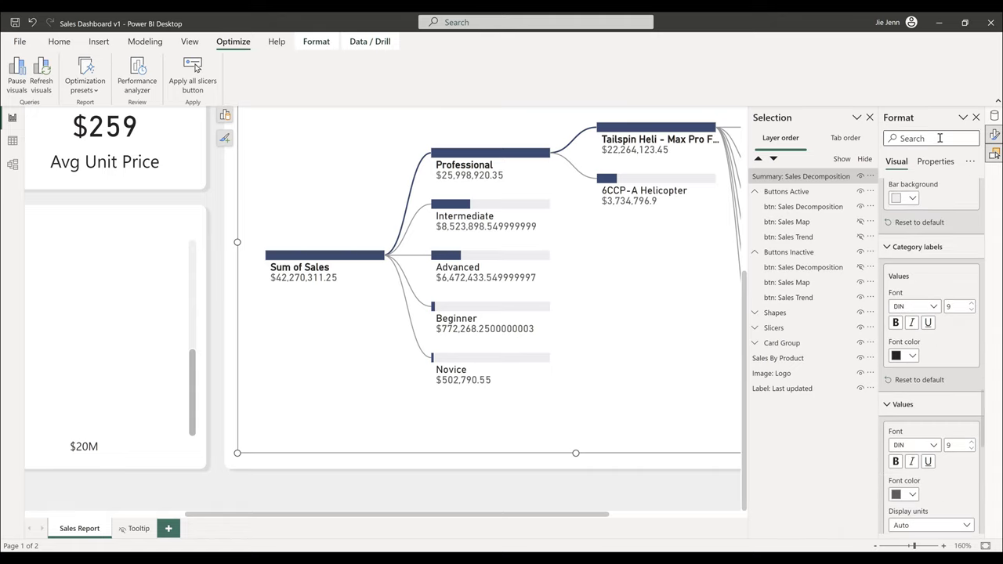
text(value)
click(903, 190)
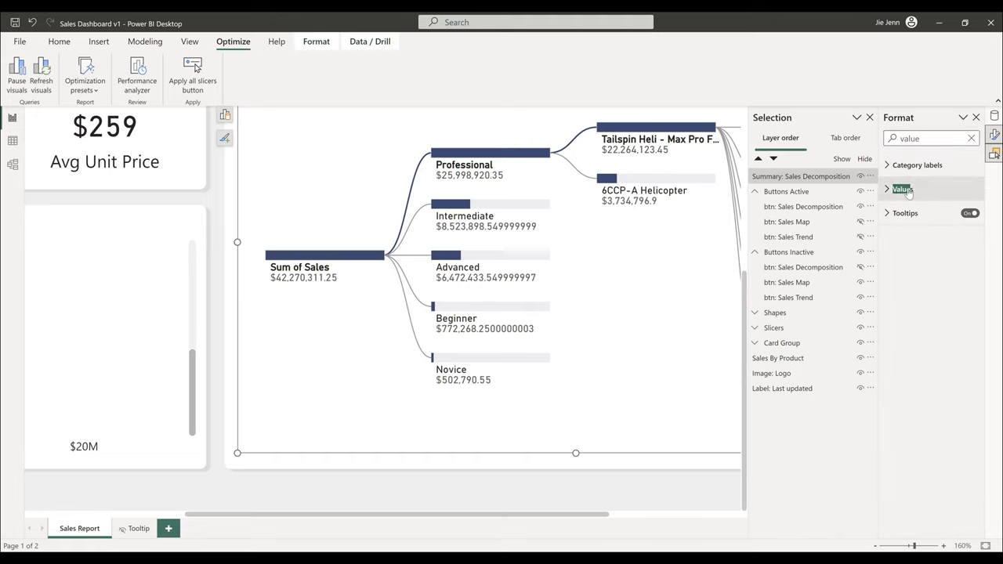
click(936, 311)
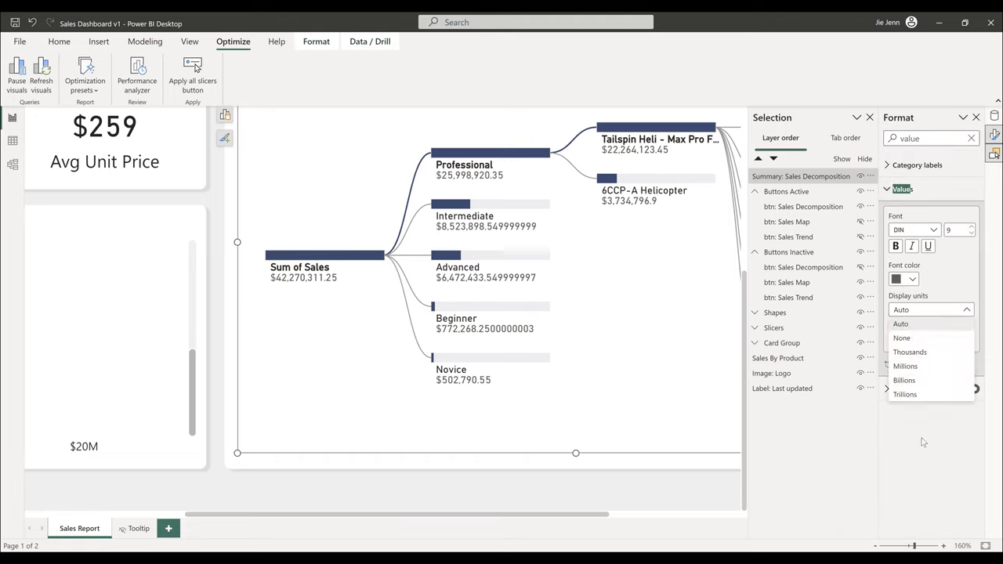
key(Escape)
click(921, 339)
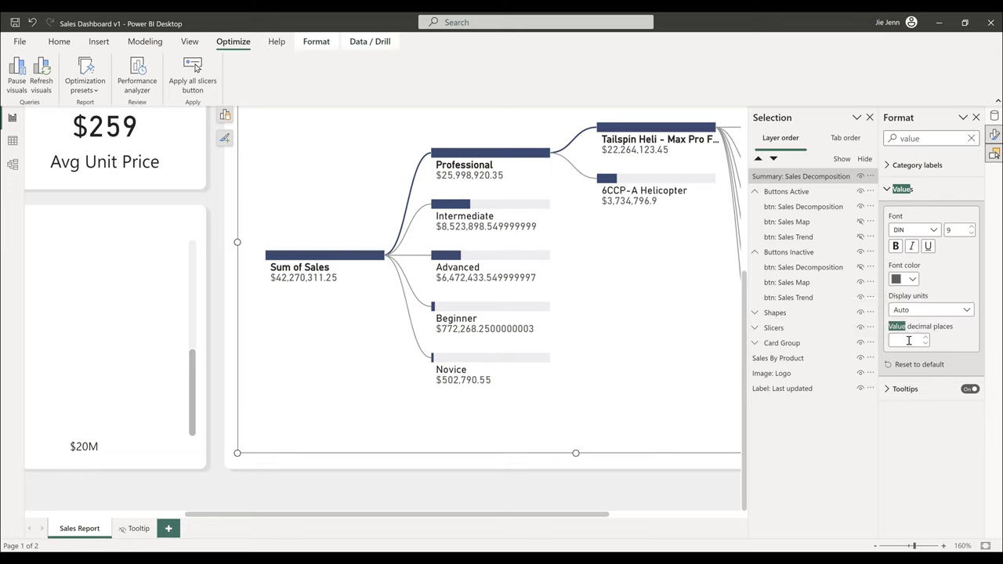
text(2)
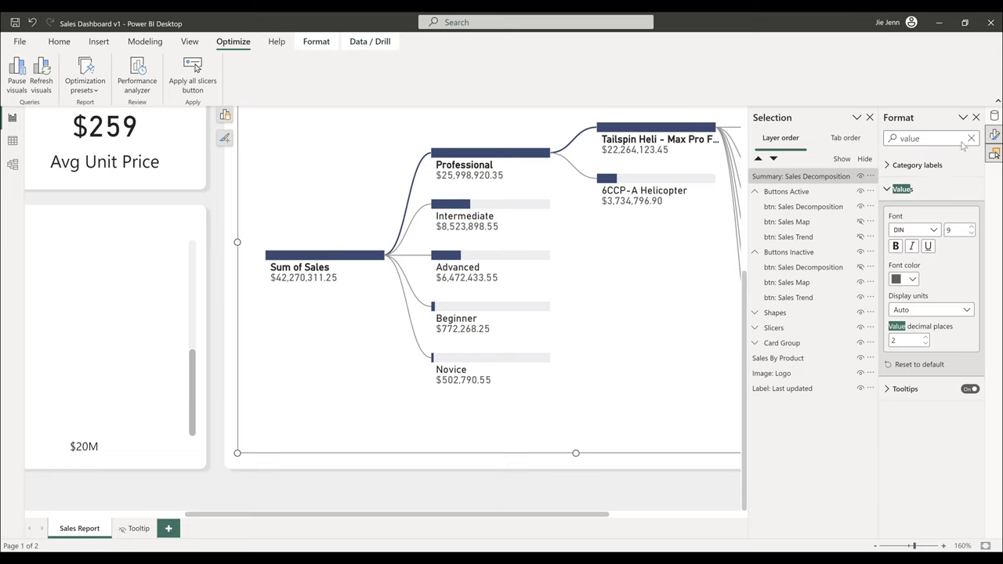
click(888, 190)
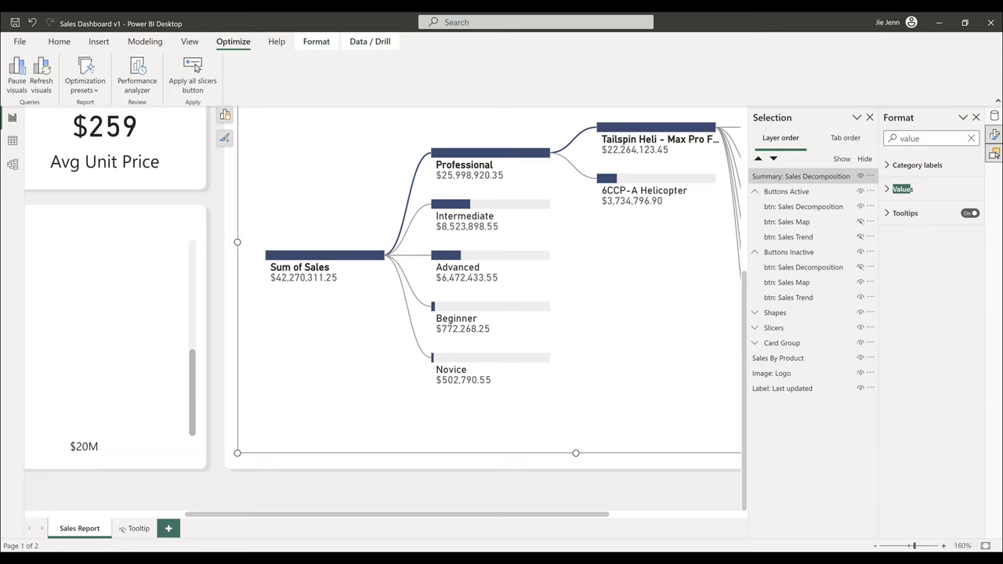
- Update the "Sales Report: Decomposition" bookmark to store the current state of the page with the tree visible
drag(911, 546, 910, 546)
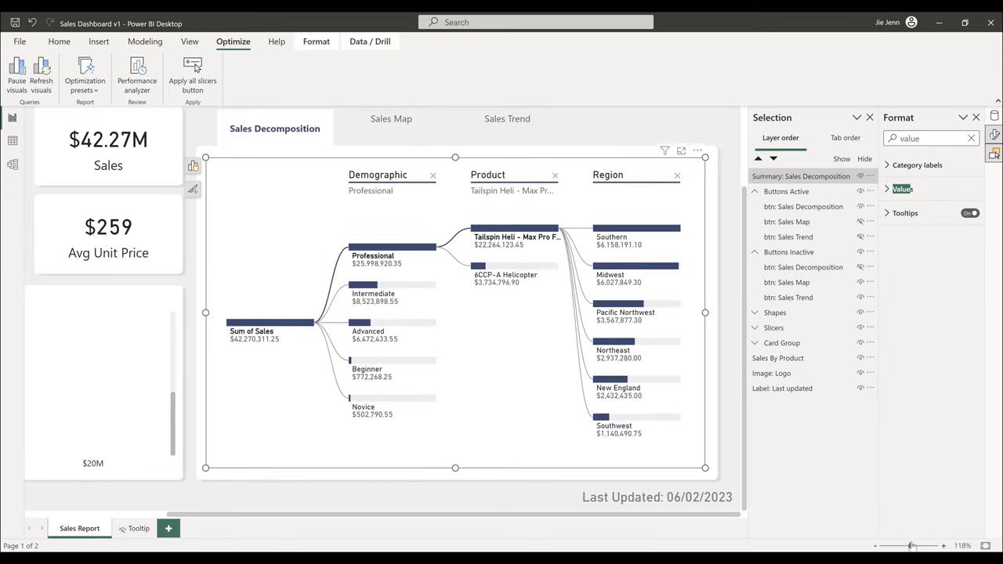
click(190, 42)
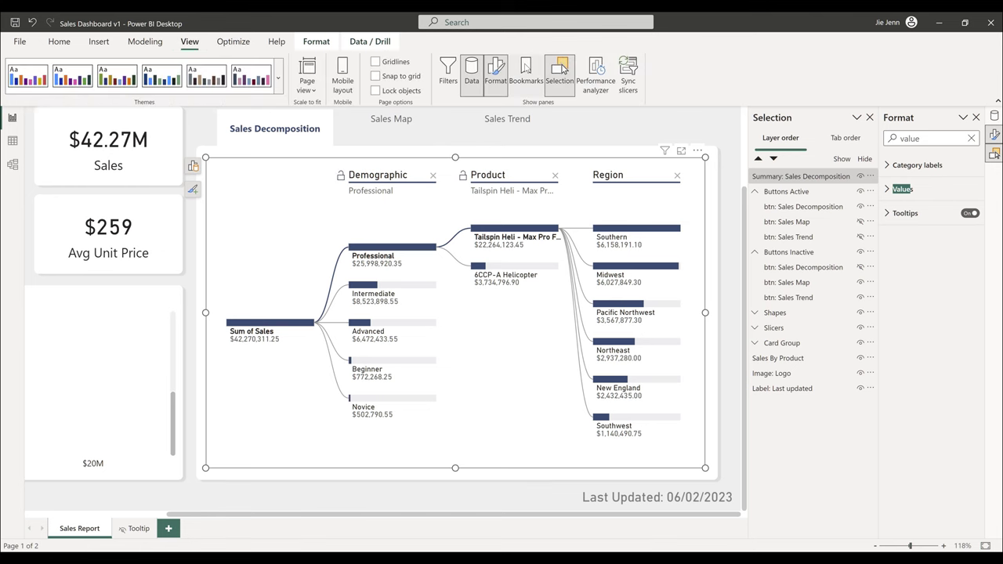
click(526, 69)
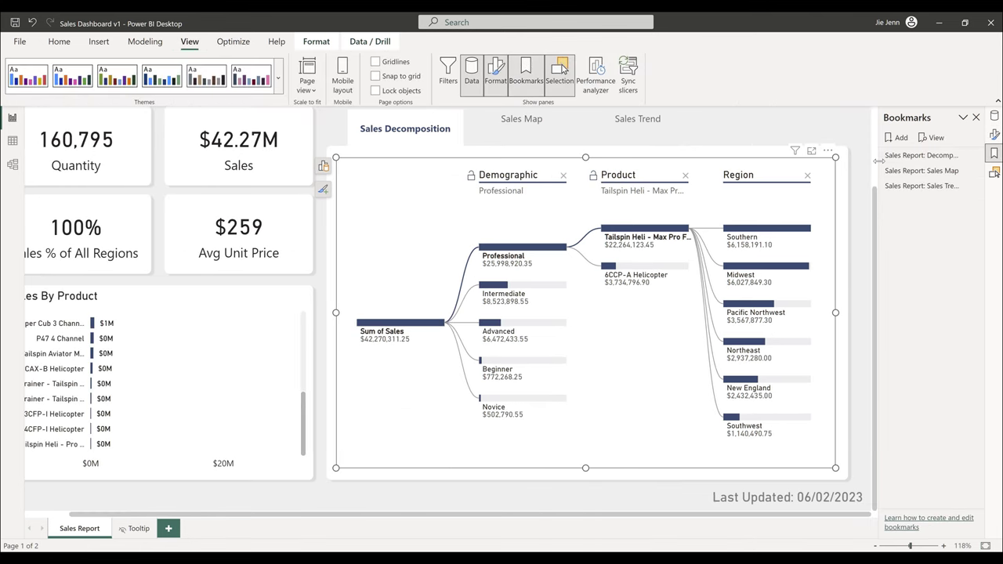
drag(878, 161, 840, 161)
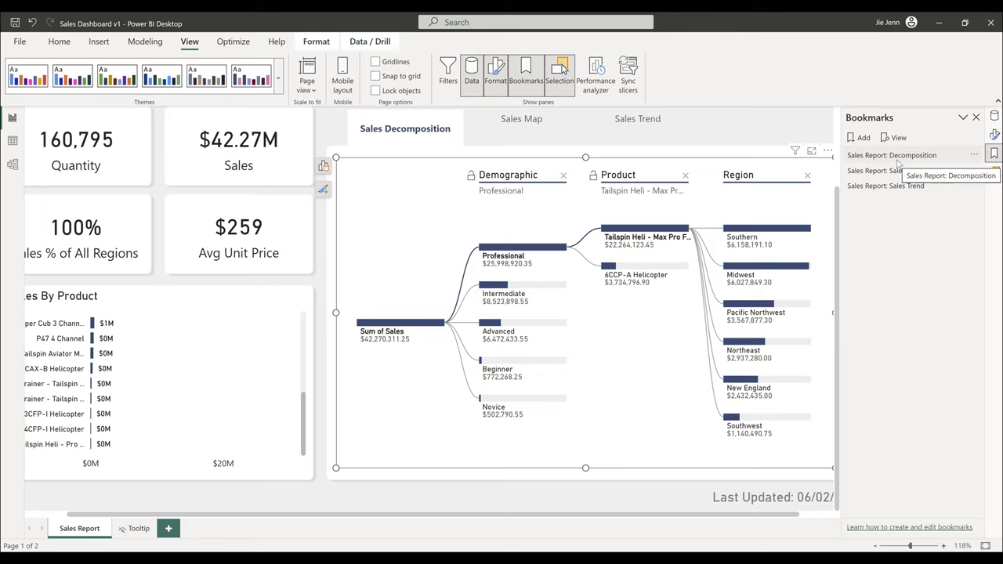
right_click(899, 162)
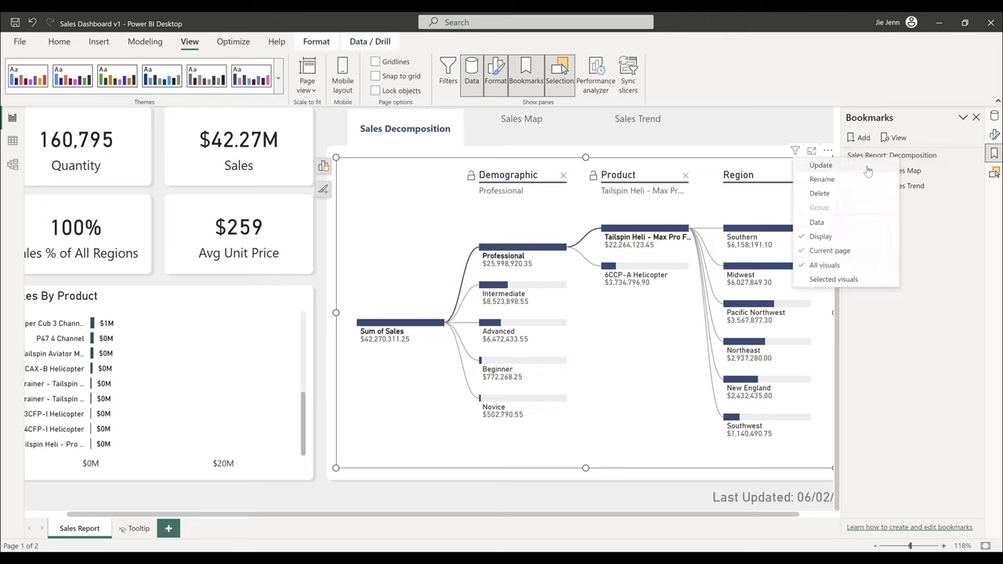
click(868, 170)
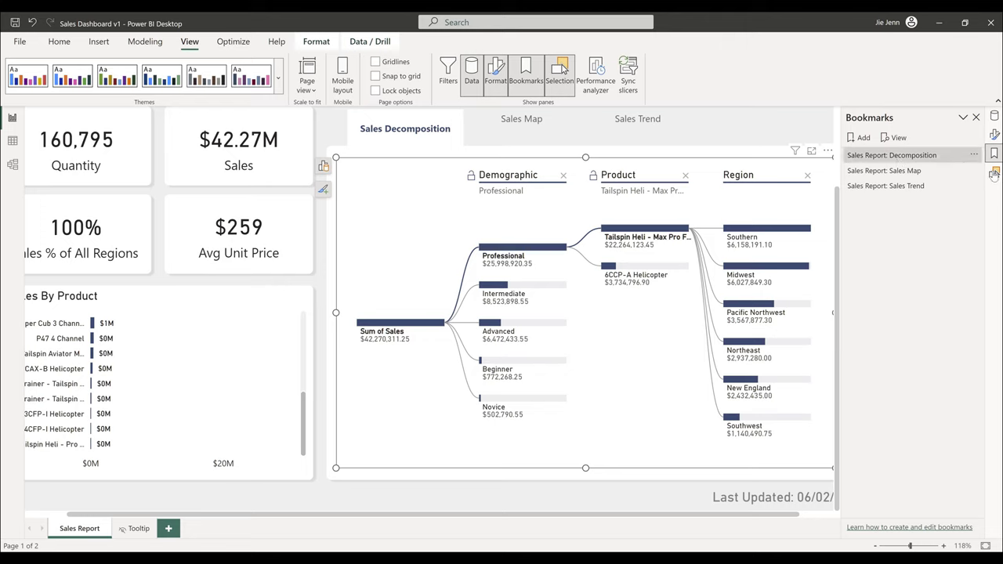
- Apply the "Sales Report: Sales Map" bookmark and hide the "Summary: Sales Decomposition" visual in the layer list
right_click(993, 173)
click(959, 192)
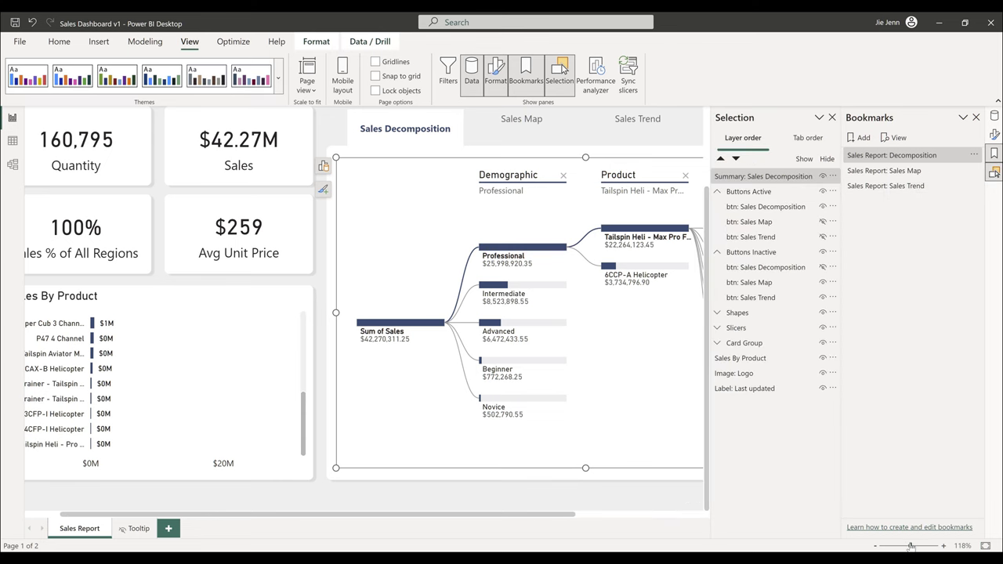
drag(911, 546, 907, 546)
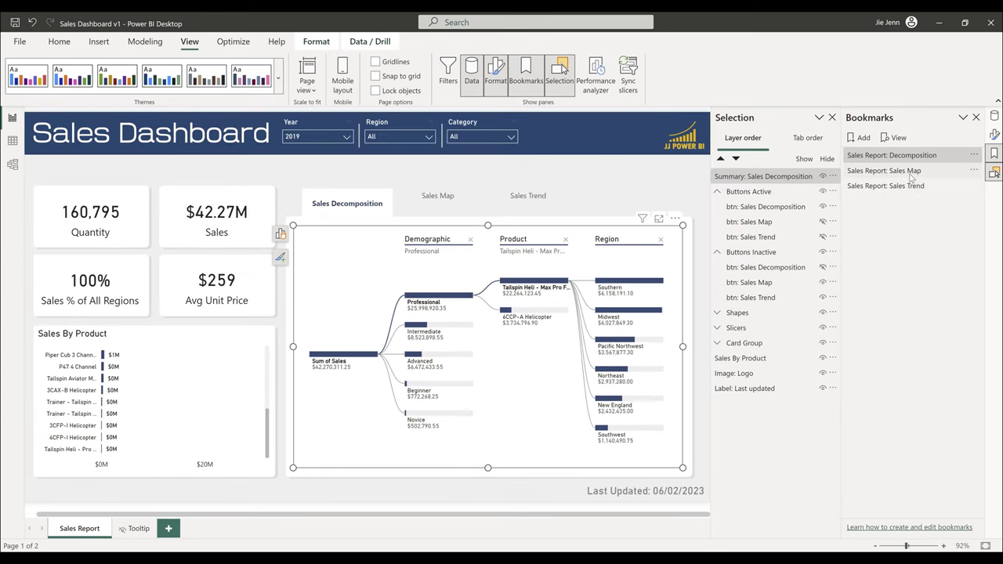
click(910, 172)
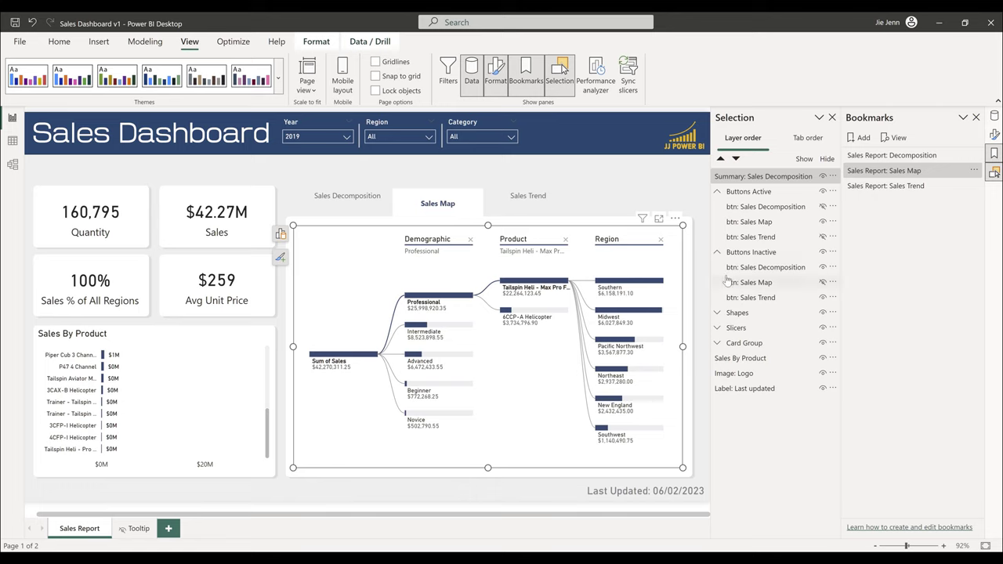
click(823, 177)
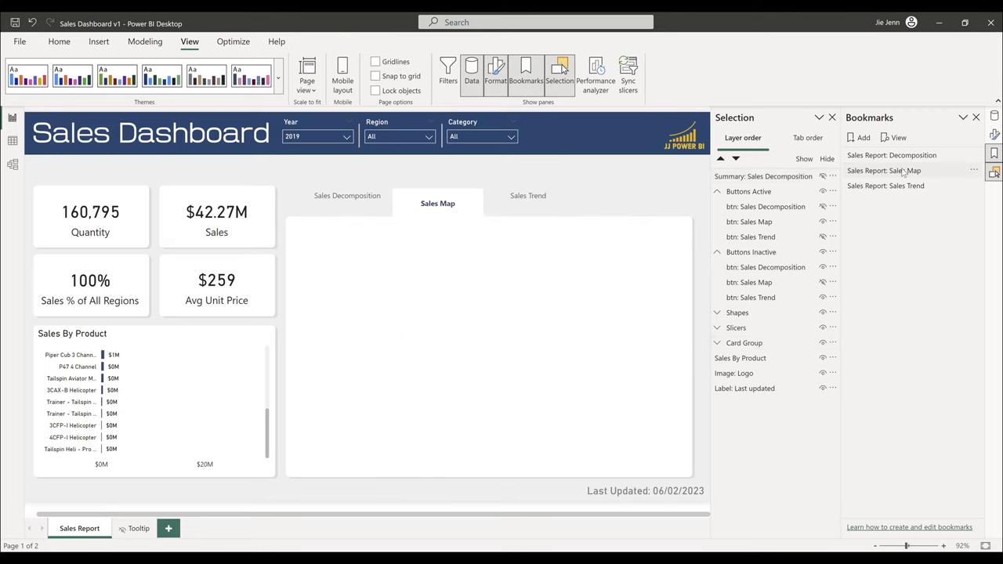
- Insert a Shape map visual and position and size it to fill the blank white panel beneath the Sales Map tab
click(95, 42)
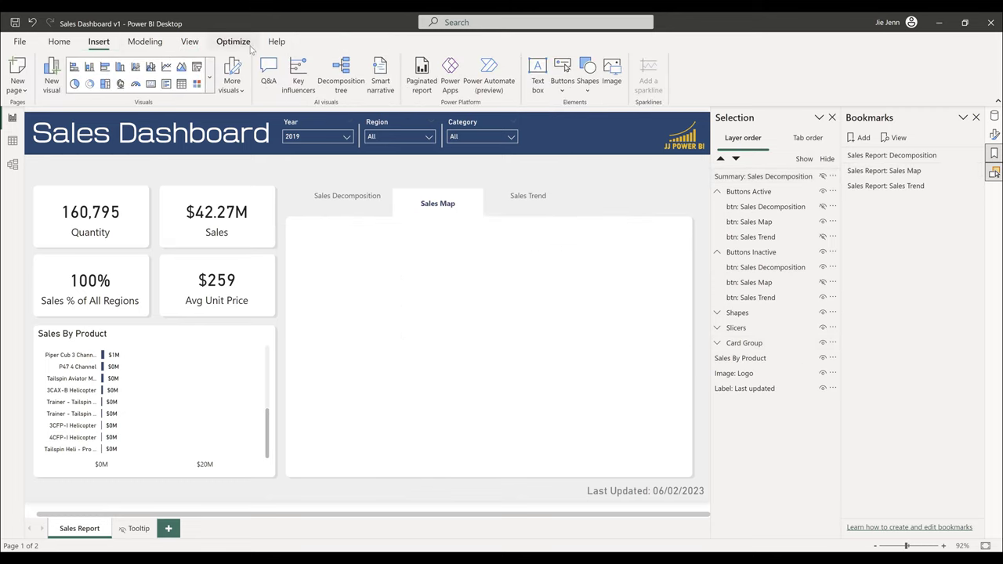
click(210, 73)
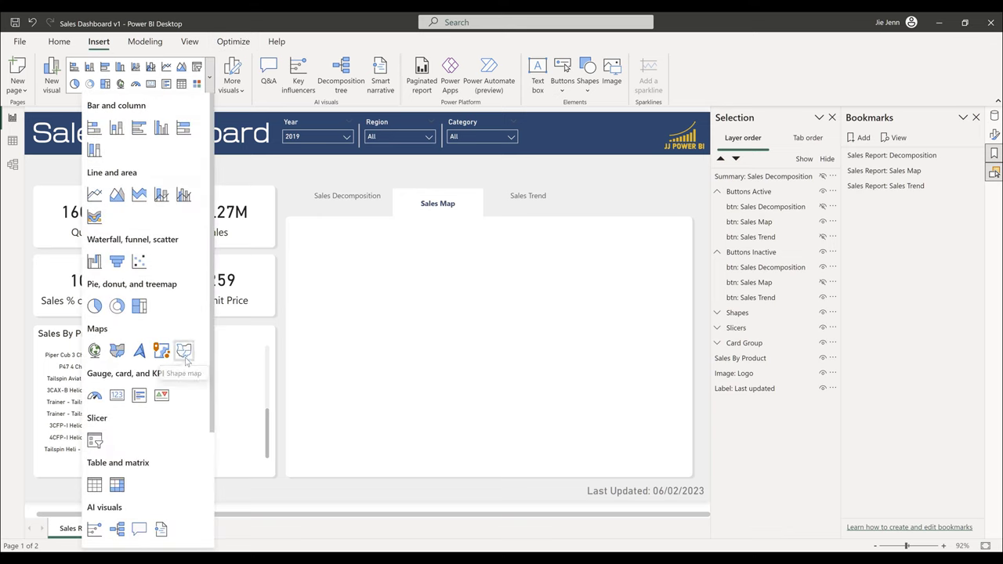
click(185, 353)
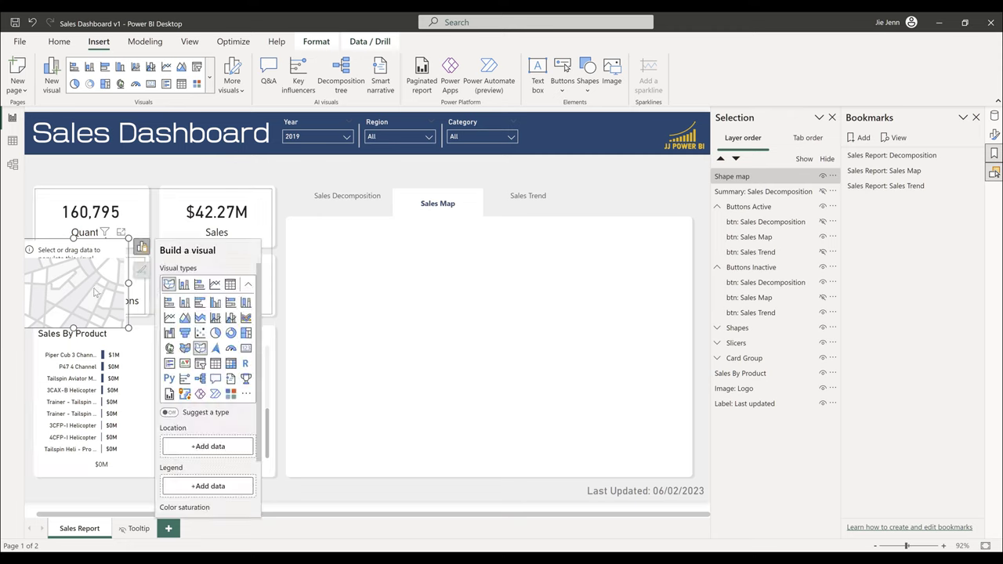
drag(39, 276, 688, 475)
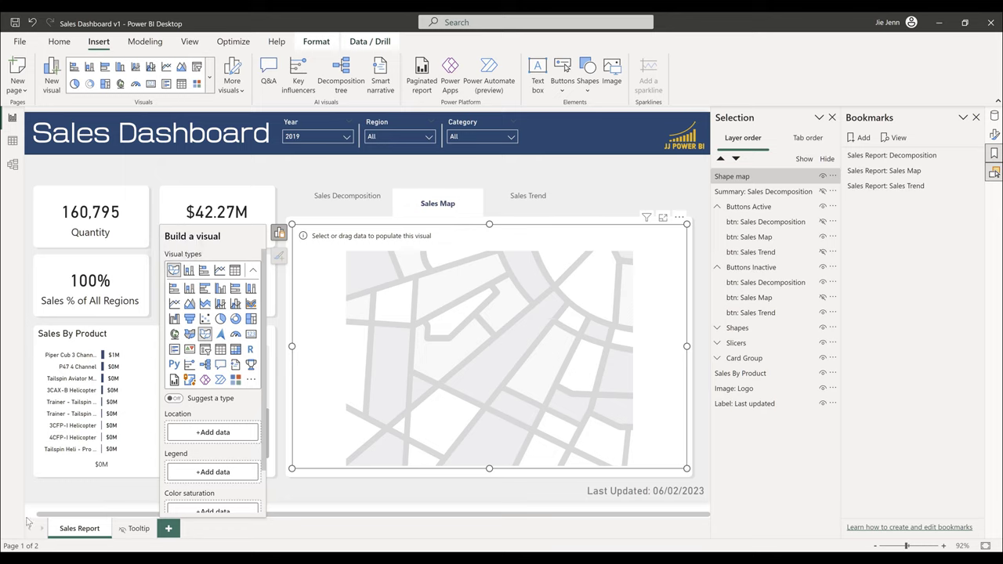
- Assign the State Code field from the State table as the shape map's location
click(212, 432)
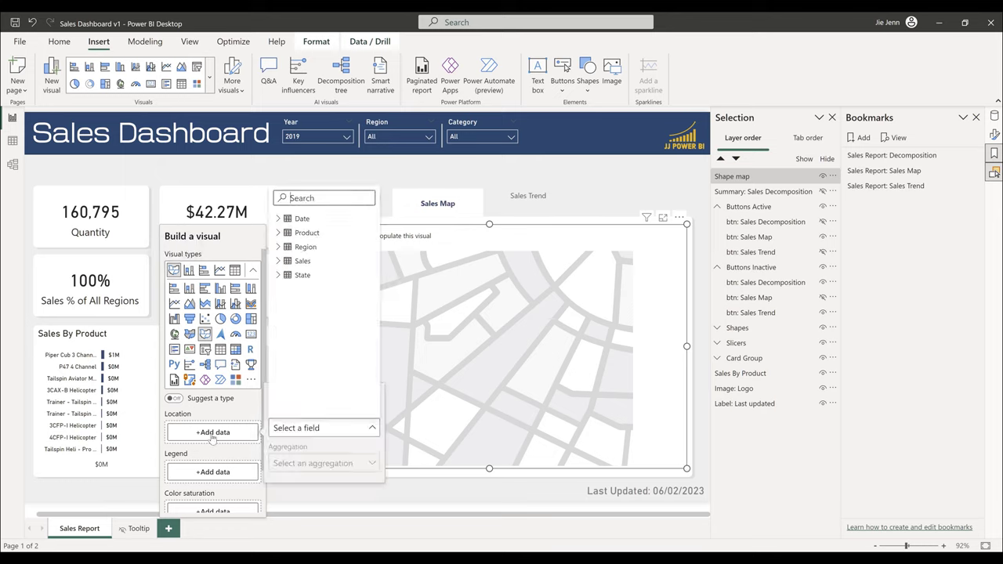
click(278, 278)
click(322, 303)
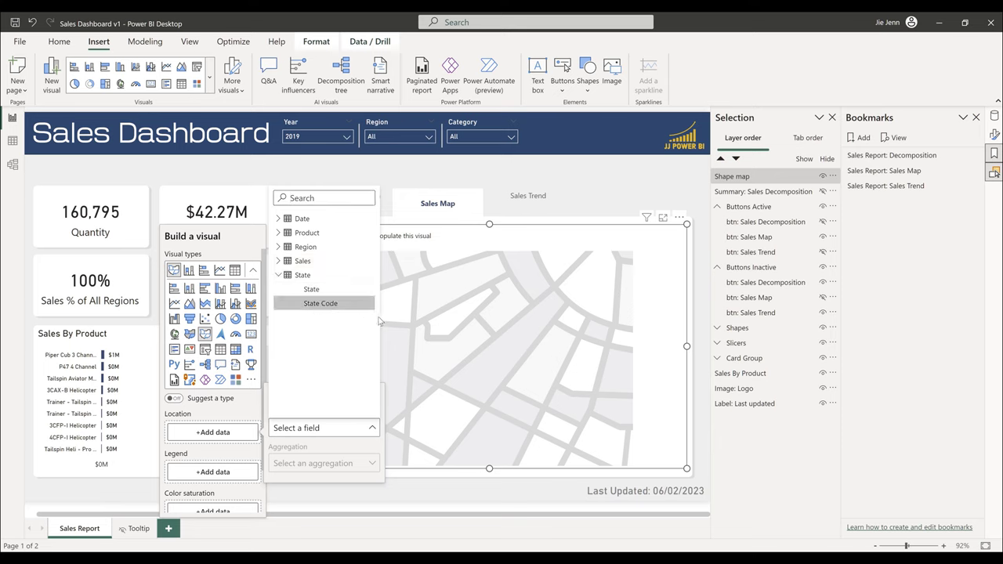
- Assign the Sales field from the Sales table as the shape map's color saturation and close the visual builder
scroll(213, 452, down, 1)
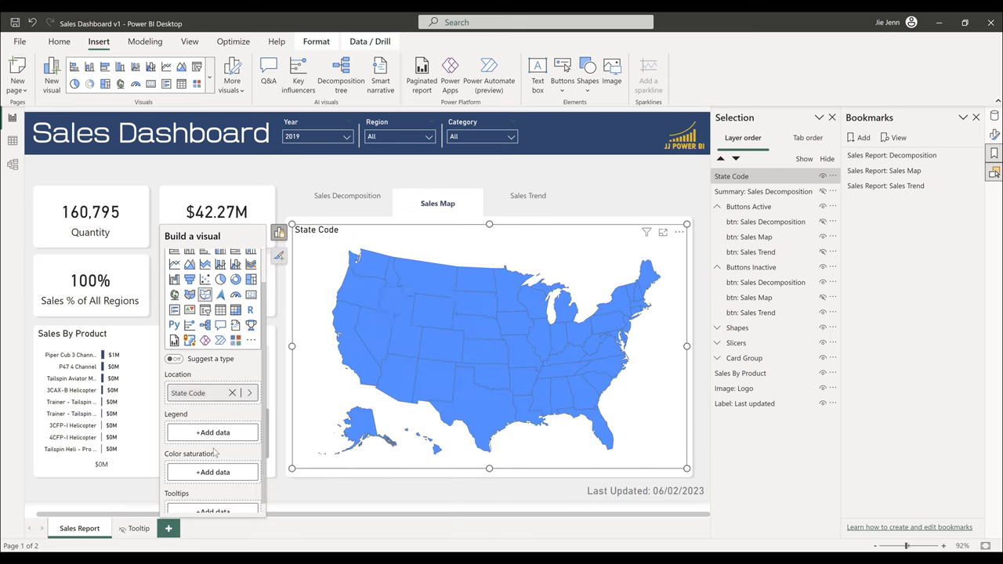
scroll(216, 450, down, 1)
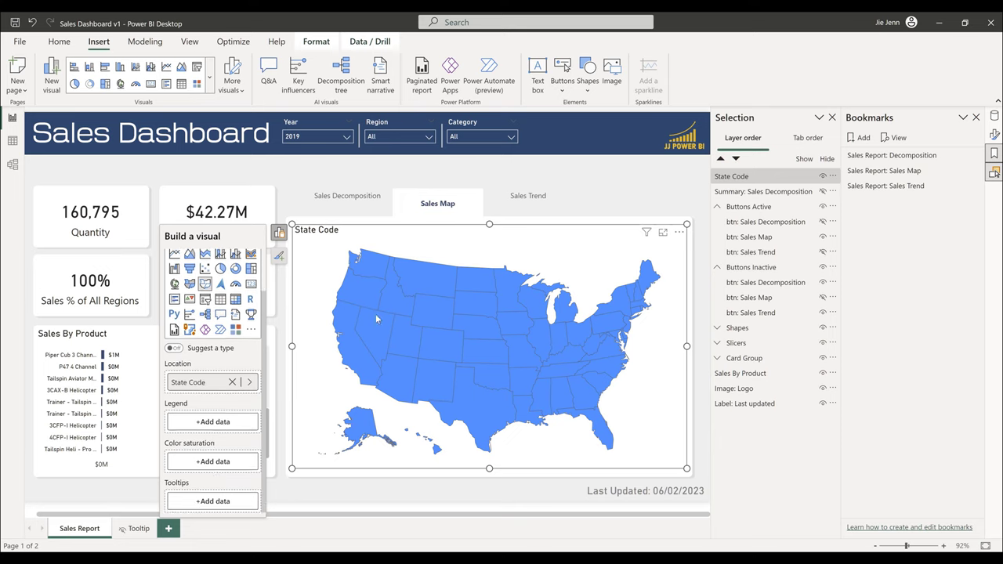
click(204, 462)
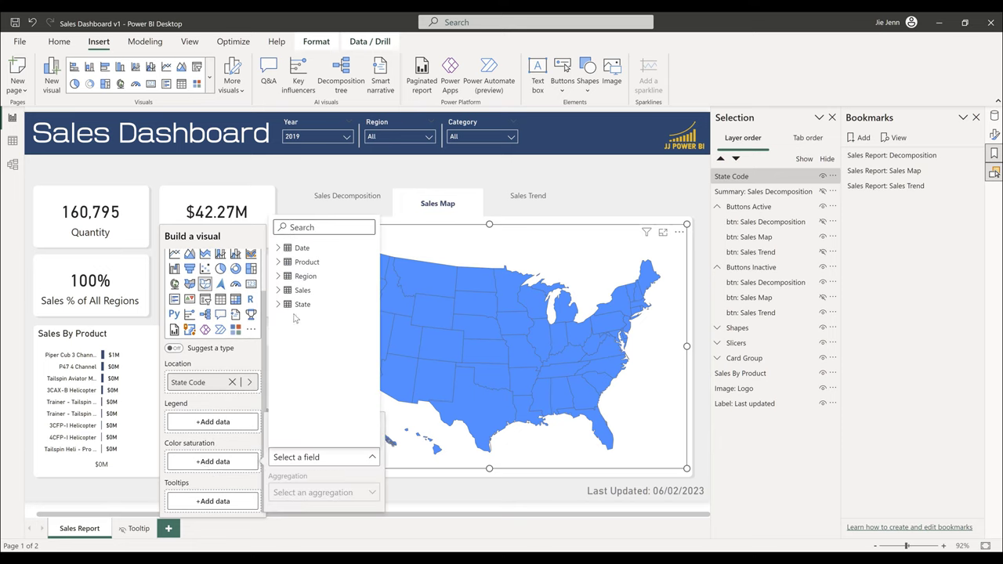
click(282, 291)
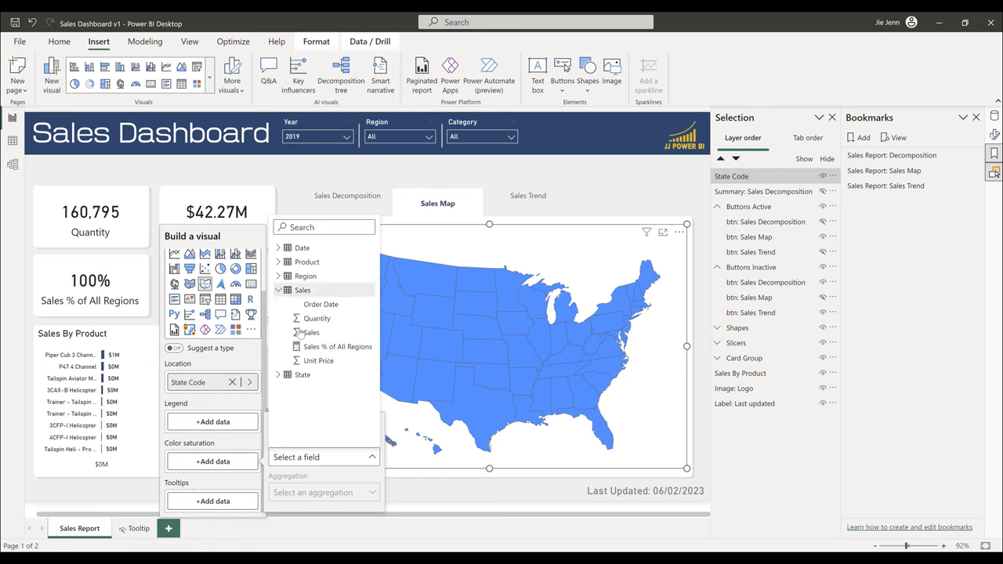
click(310, 332)
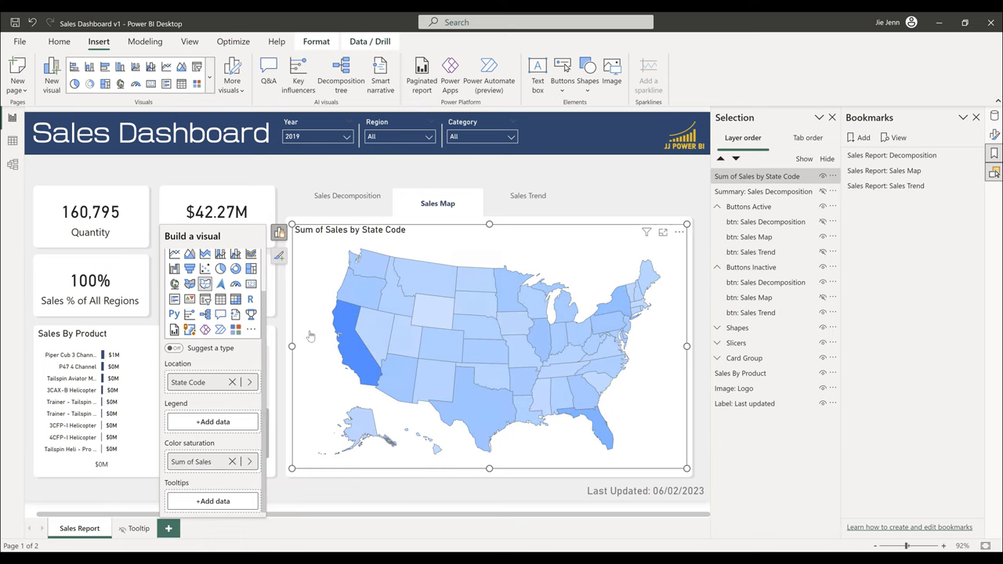
click(279, 233)
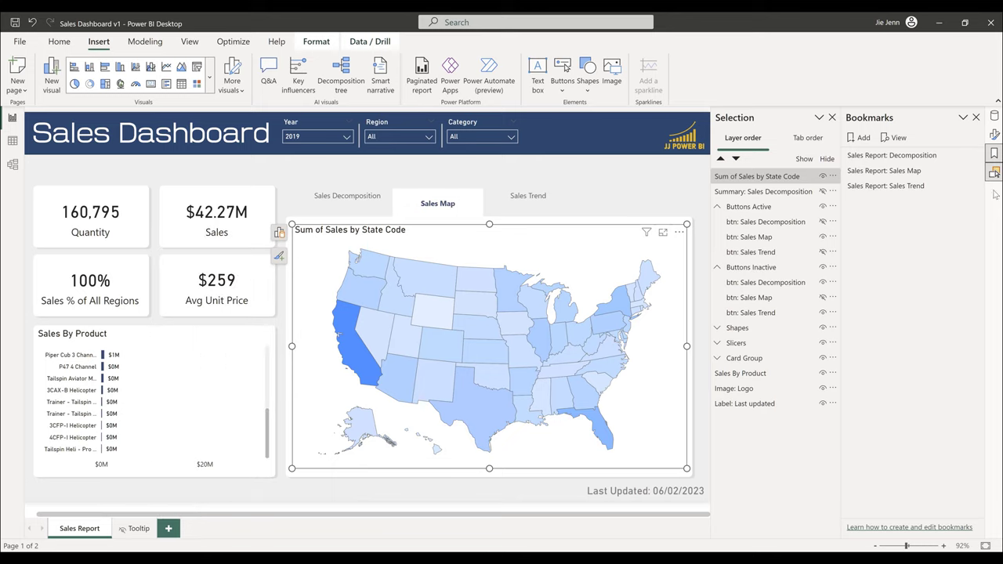
- Expand all formatting sub-categories for the shape map and turn off its background
right_click(993, 134)
click(969, 156)
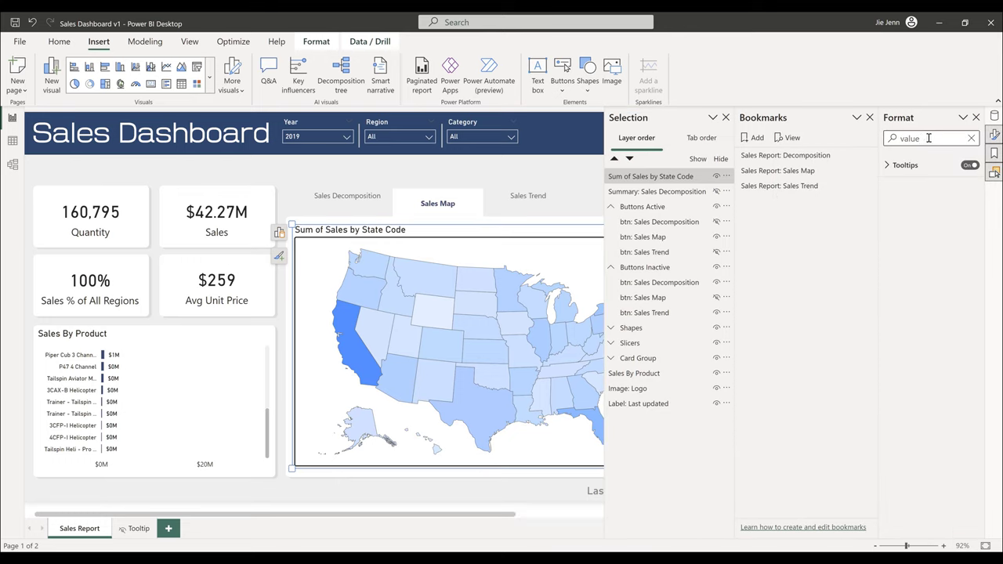
key(BackSpace)
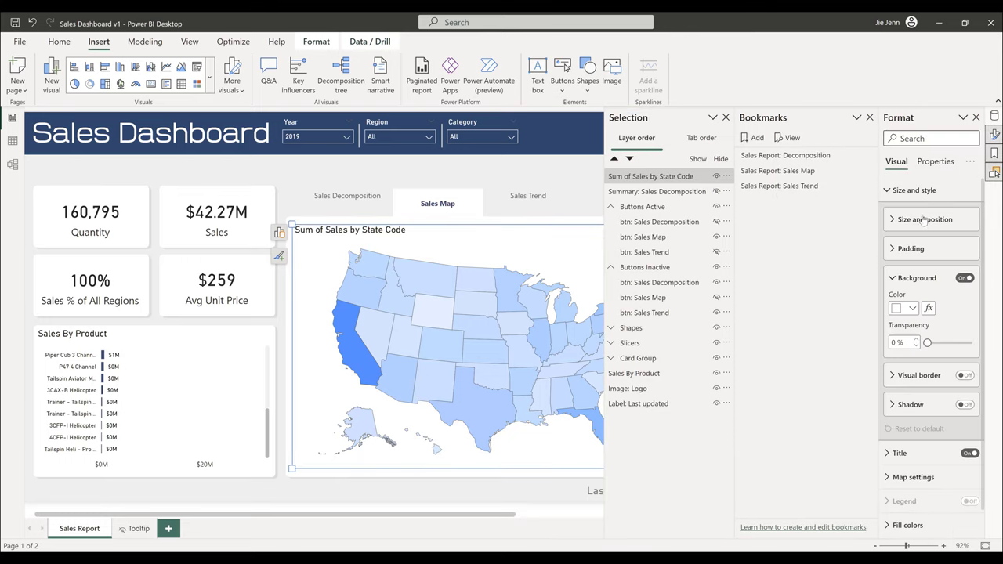
right_click(946, 193)
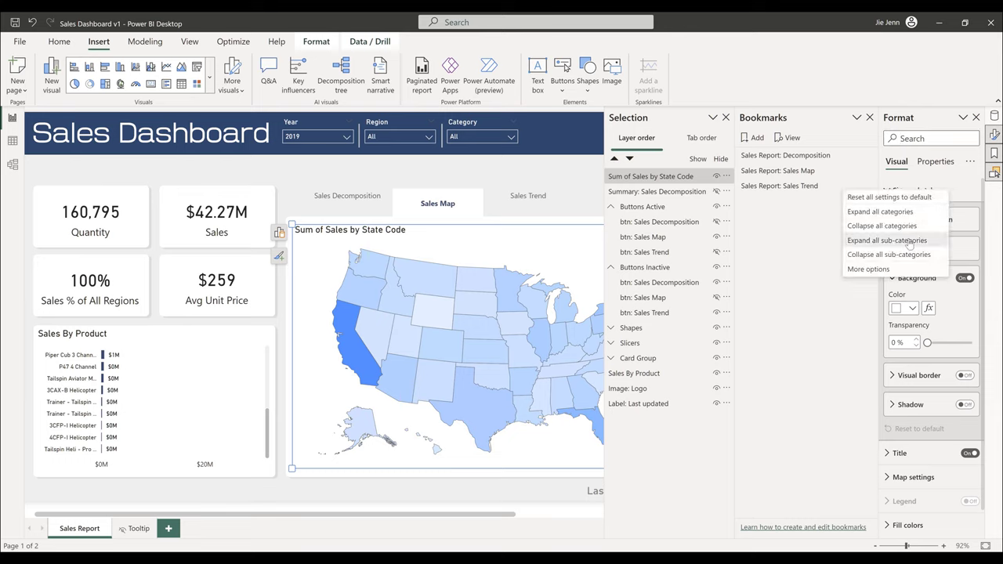
click(921, 240)
scroll(946, 276, down, 3)
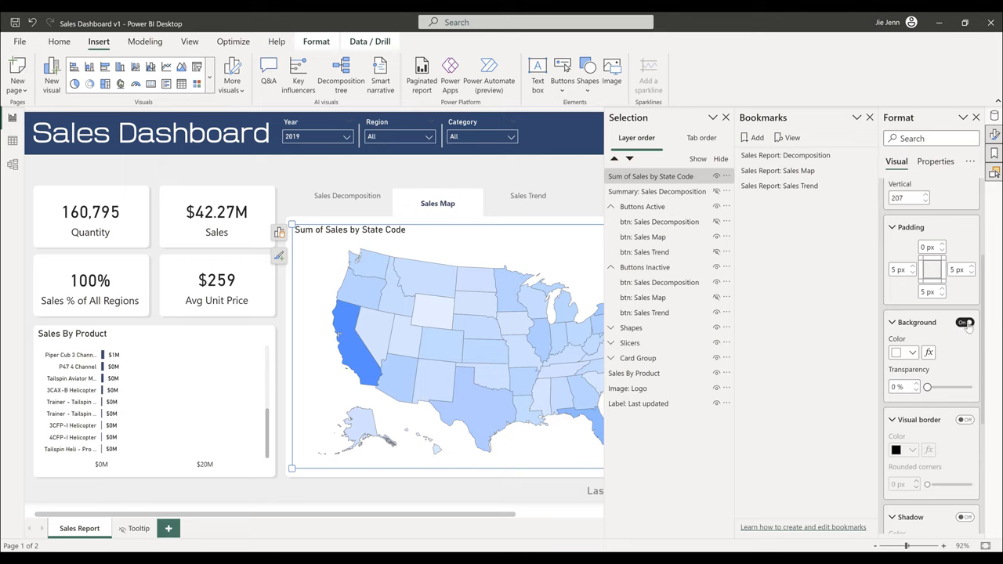
click(965, 323)
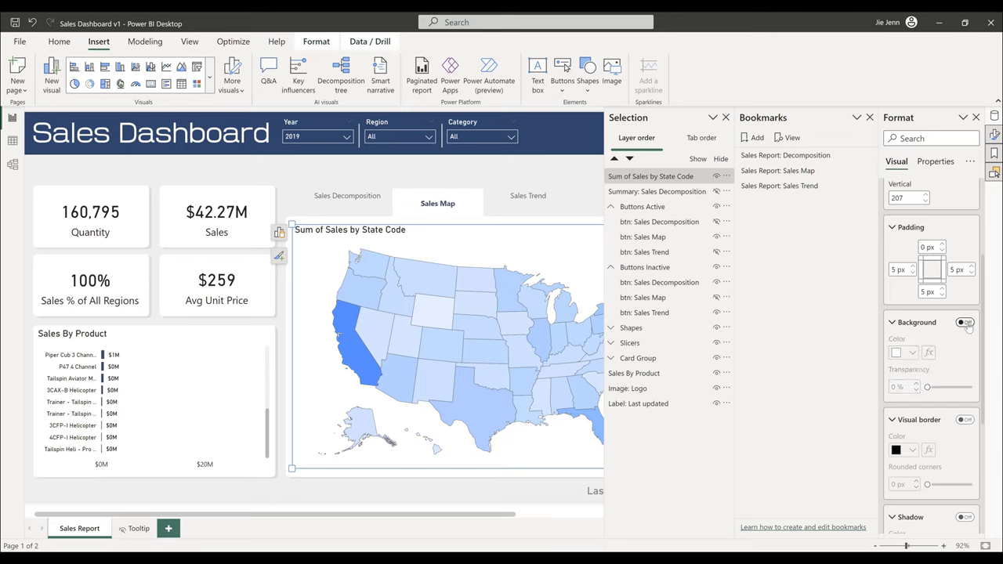
scroll(967, 332, down, 5)
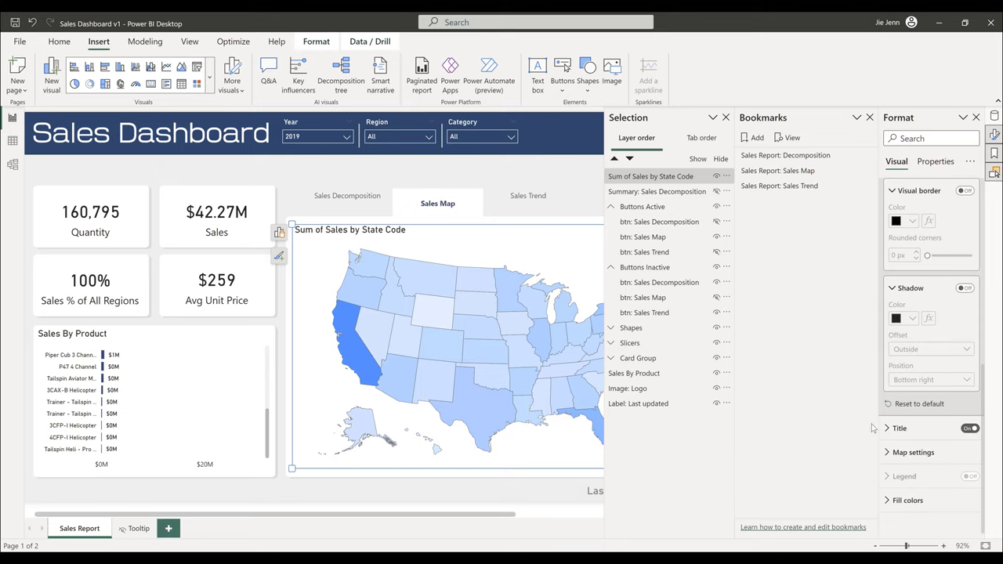
- Set the shape map's title text to "Hover on a state for sales detail"
click(893, 428)
scroll(908, 470, down, 1)
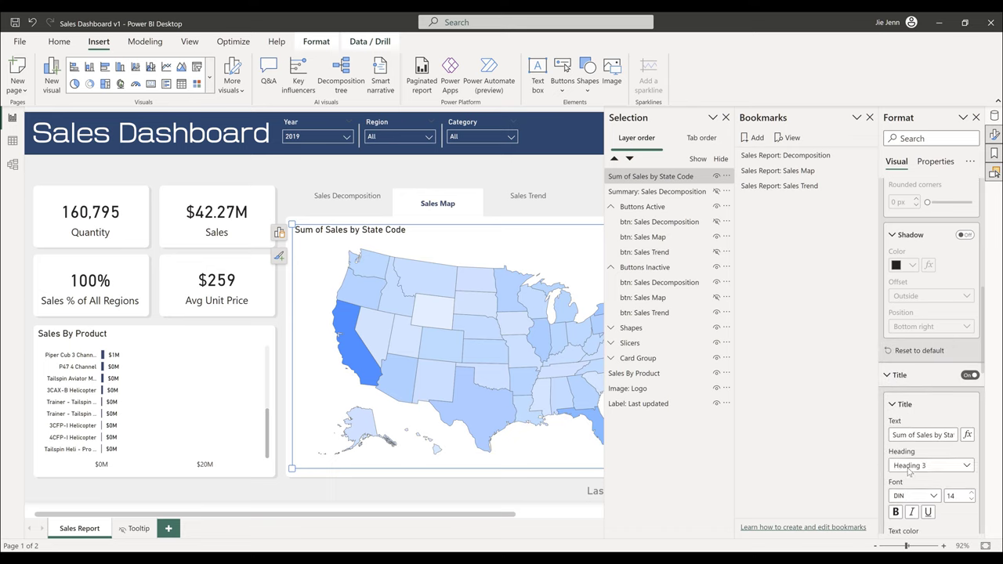
click(921, 434)
key(ctrl+a)
key(Delete)
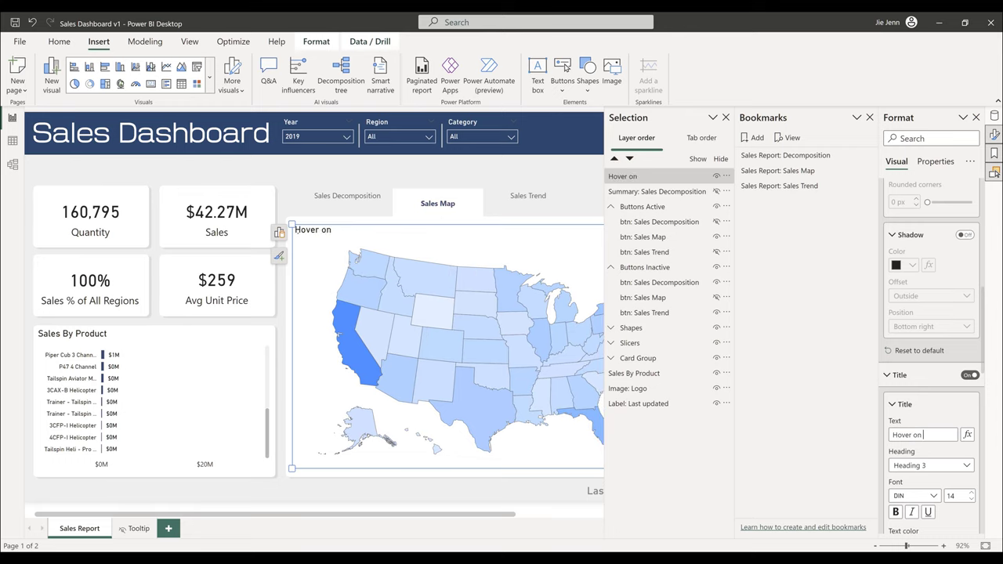
text(Hover on a state for sales detail)
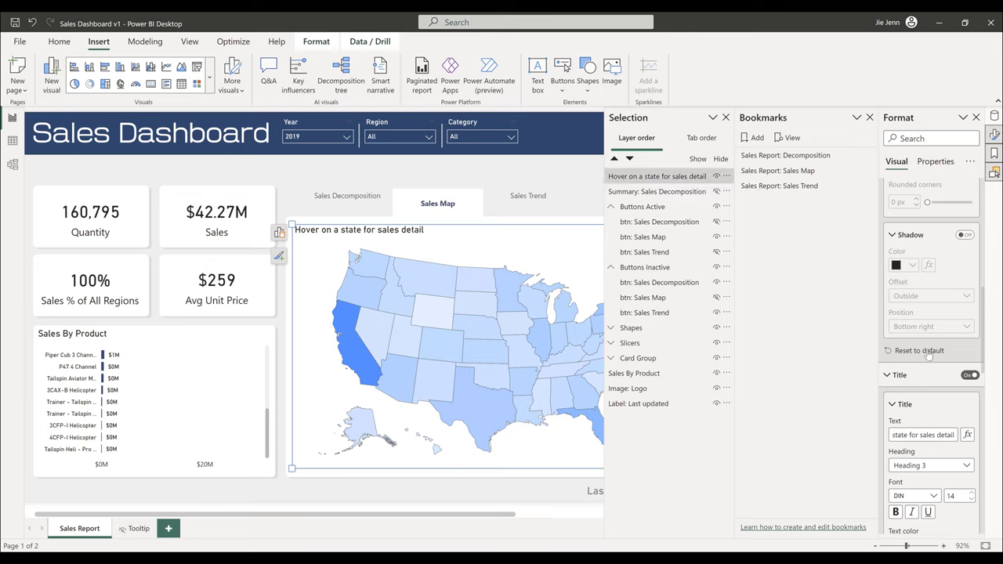
- Set the shape map title's font size to 10 and its text color to dark gray
scroll(930, 362, down, 2)
scroll(933, 366, down, 1)
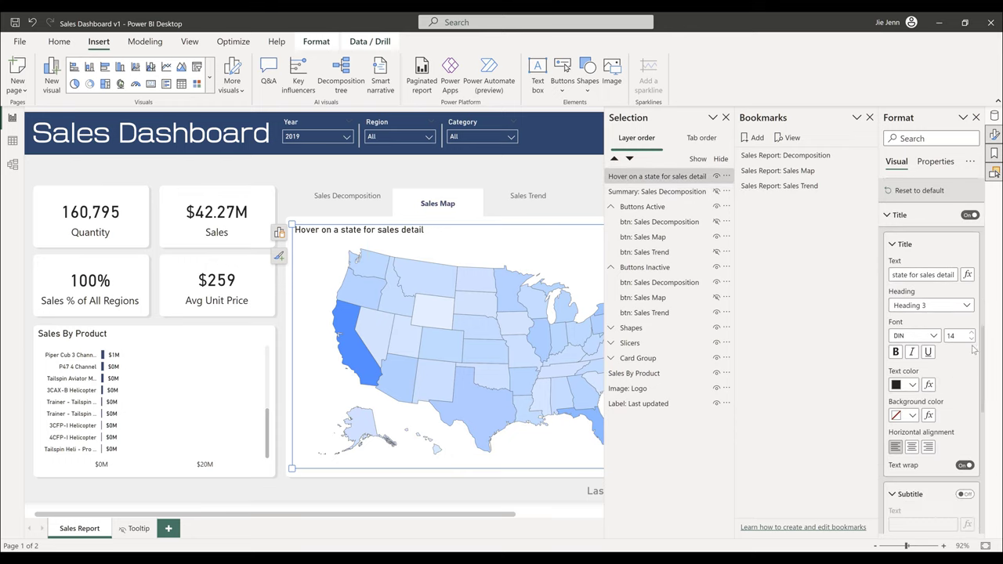
click(972, 340)
click(971, 340)
click(971, 339)
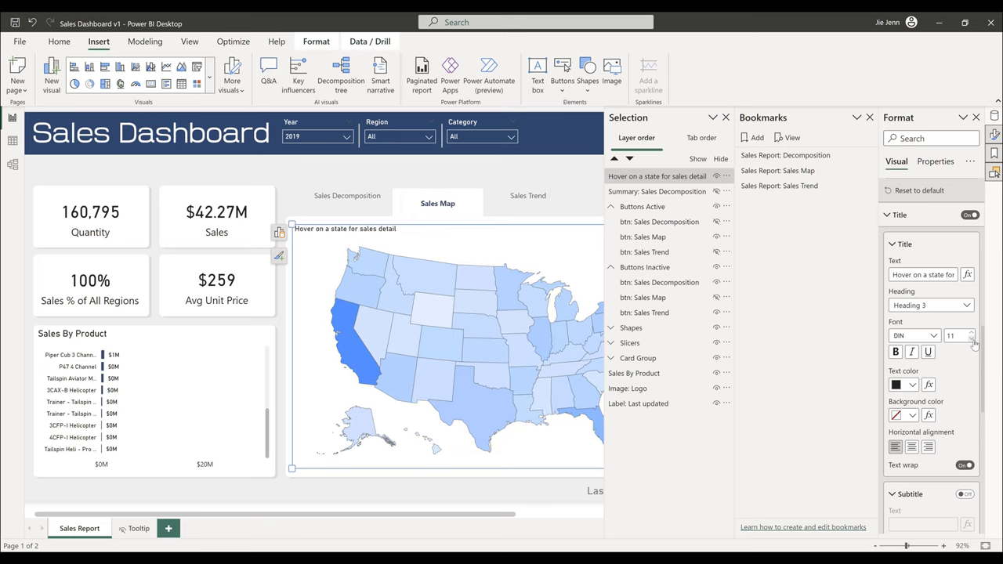
click(900, 389)
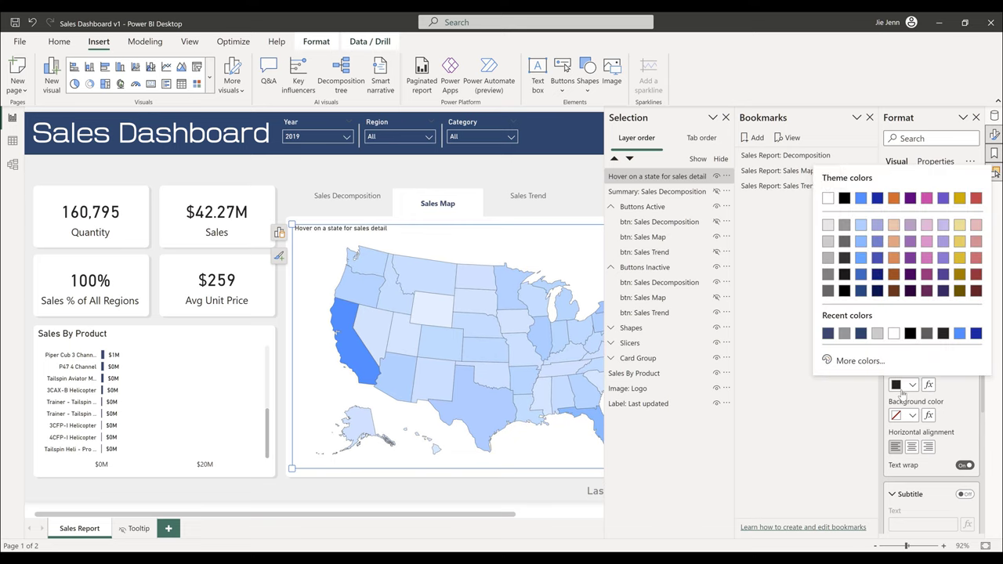
click(845, 334)
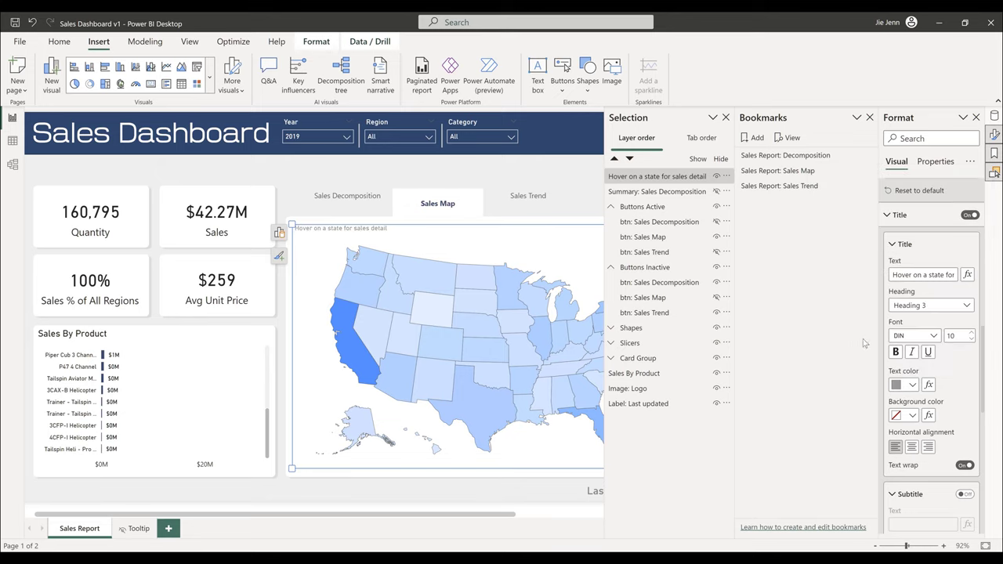
click(901, 386)
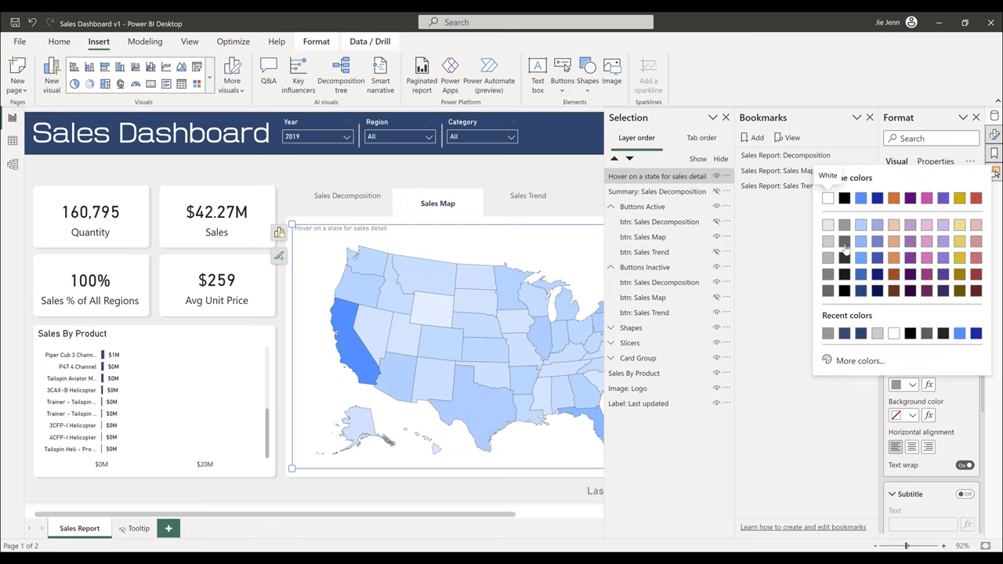
click(845, 247)
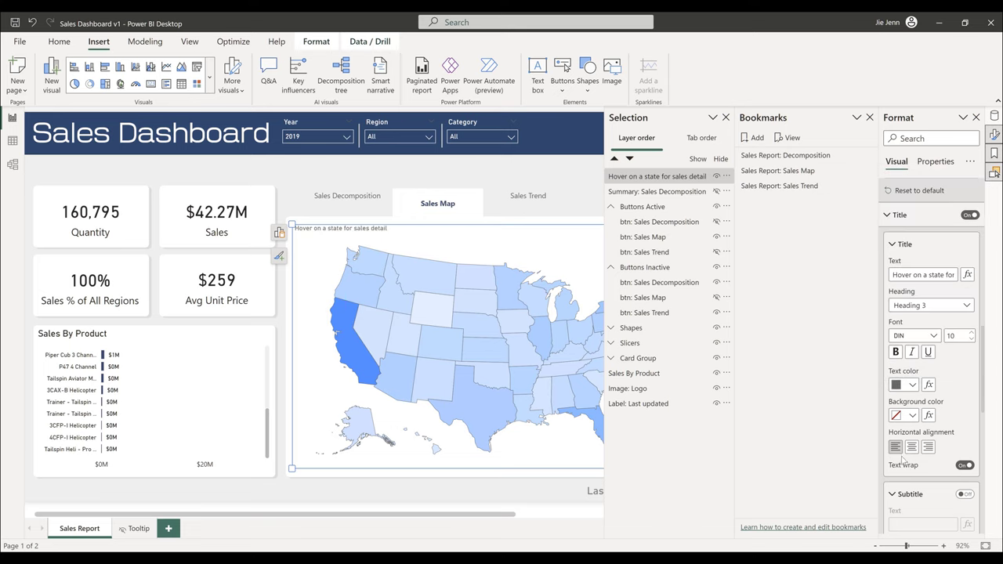
- Set the shape map's minimum fill color to #B7BED0
scroll(903, 460, down, 5)
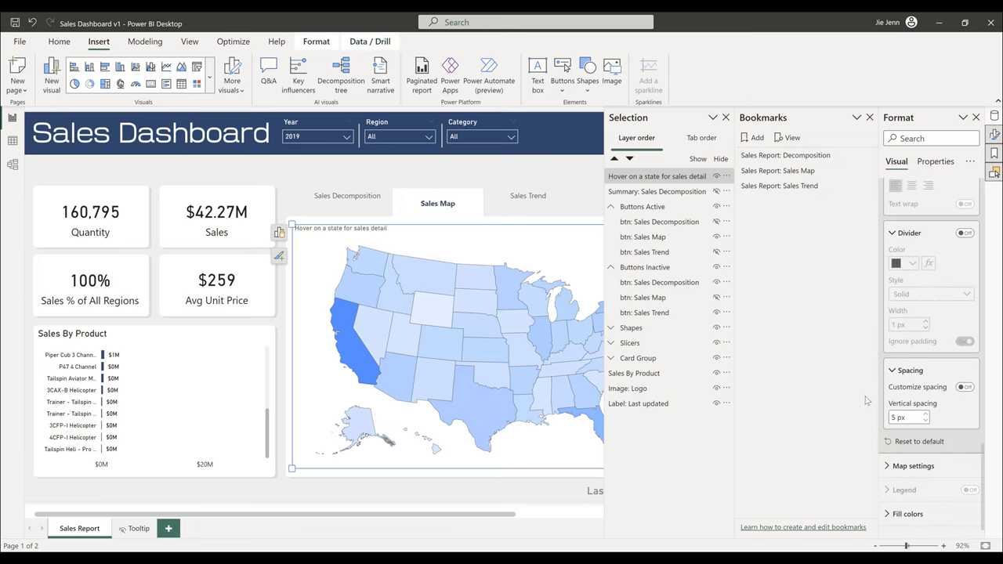
click(901, 452)
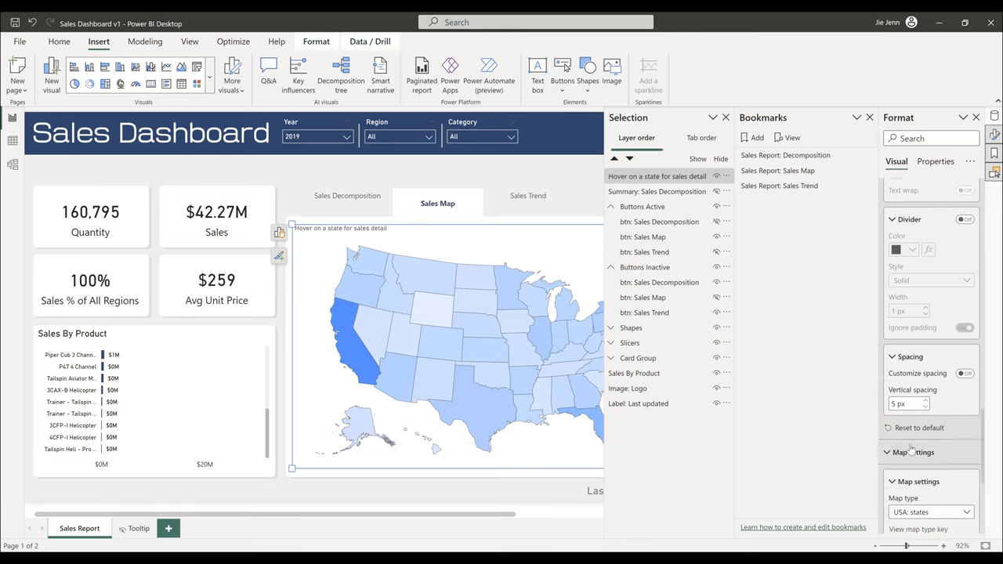
scroll(930, 450, down, 3)
scroll(934, 336, down, 2)
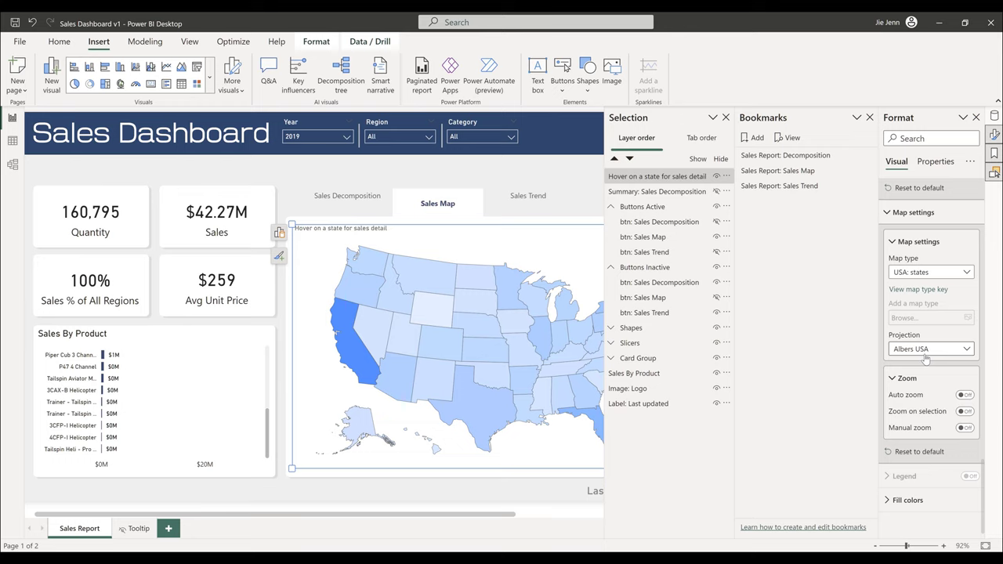
click(909, 500)
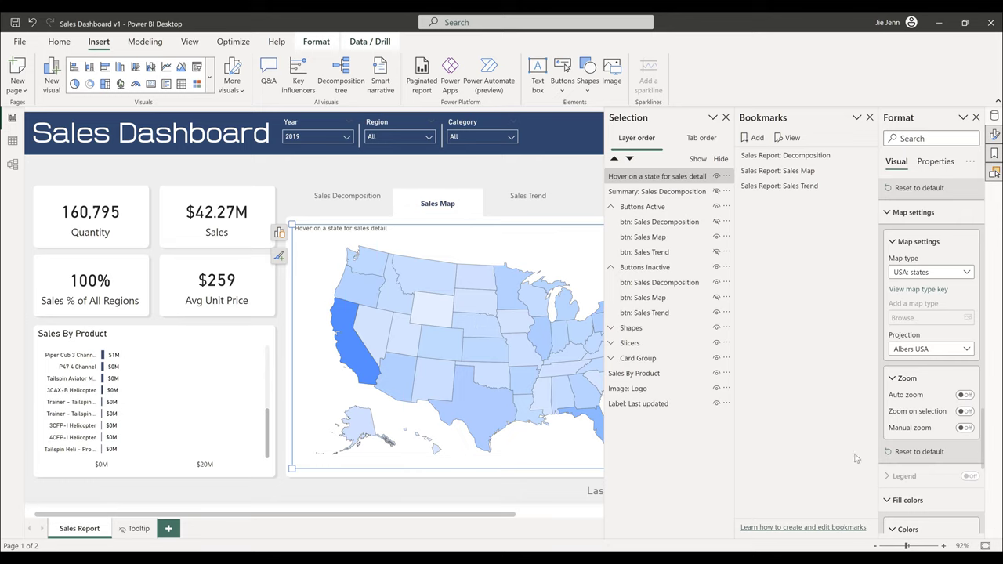
scroll(915, 310, down, 4)
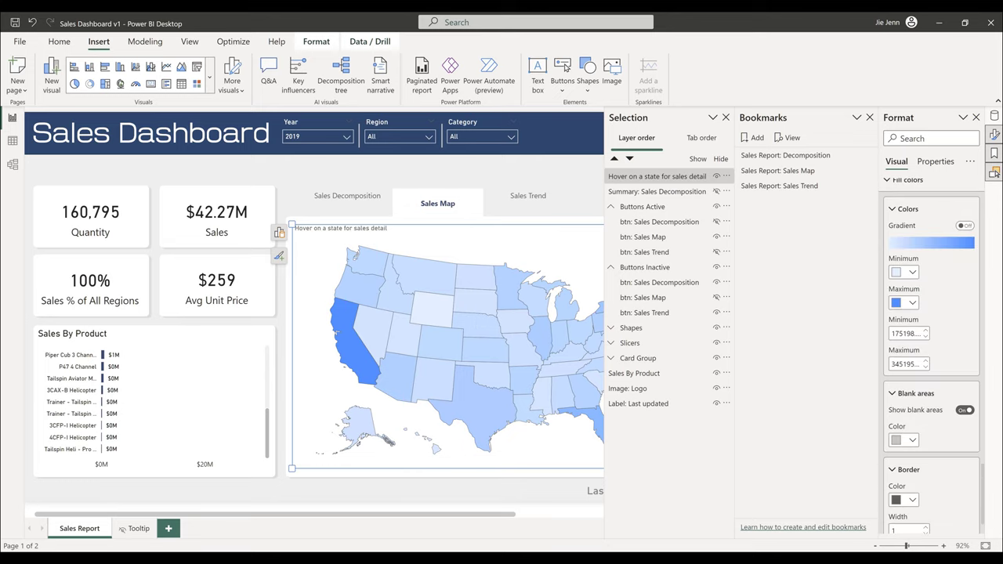
click(900, 273)
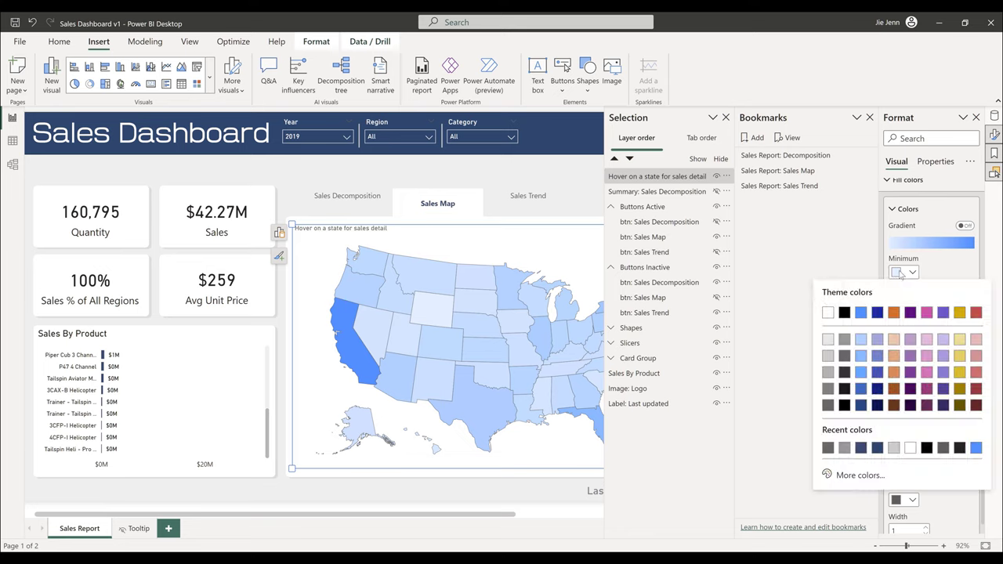
click(850, 474)
text(#B7BED0)
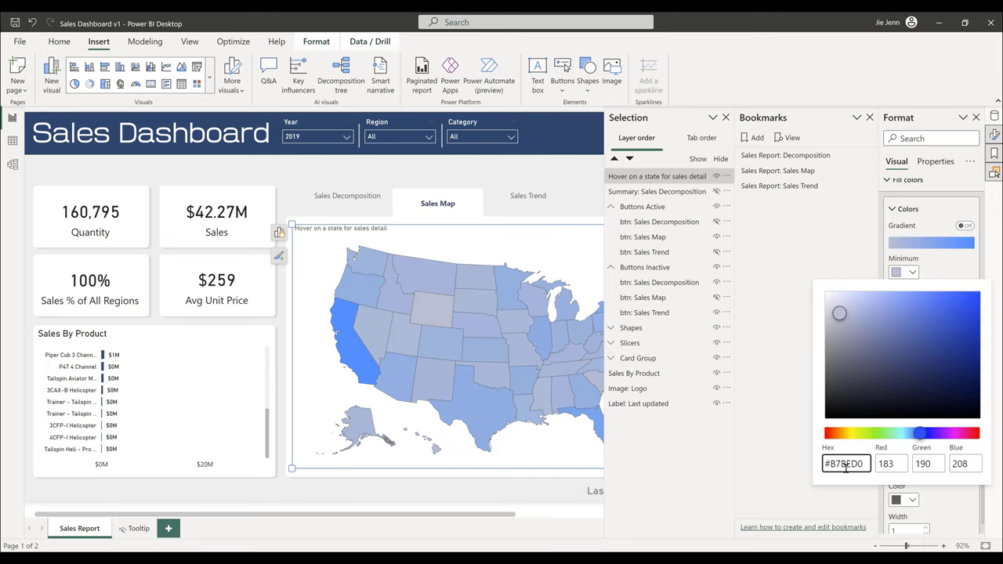
click(961, 254)
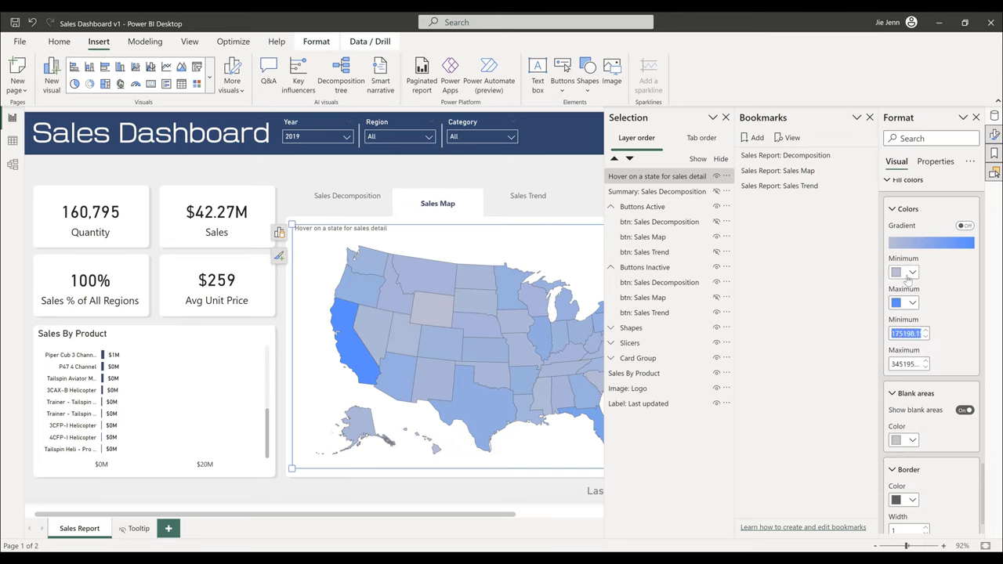
- Try using the minimum fill color's hex code for the map's maximum color and darkening it to #8B92A2
click(911, 304)
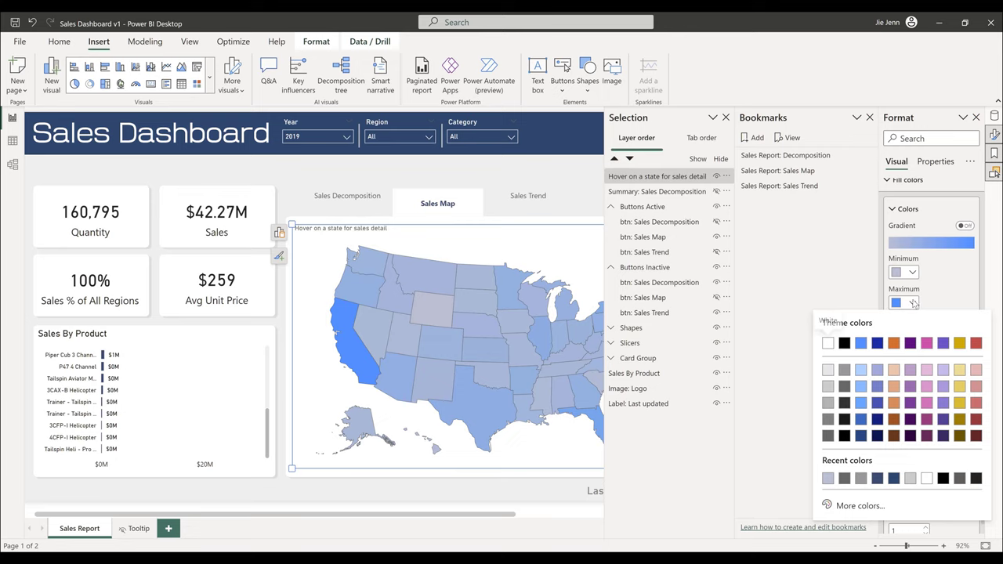
click(851, 506)
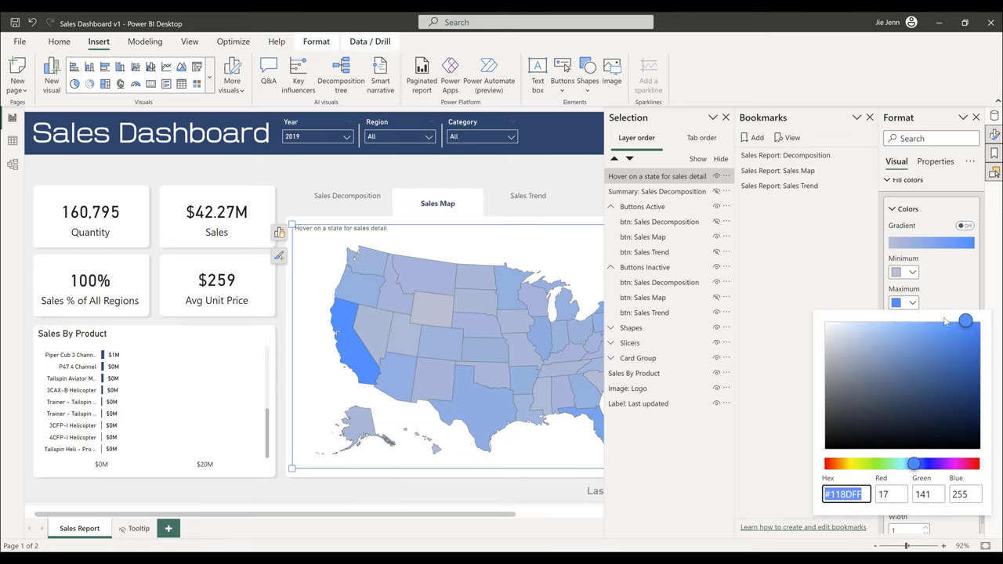
click(913, 271)
click(909, 277)
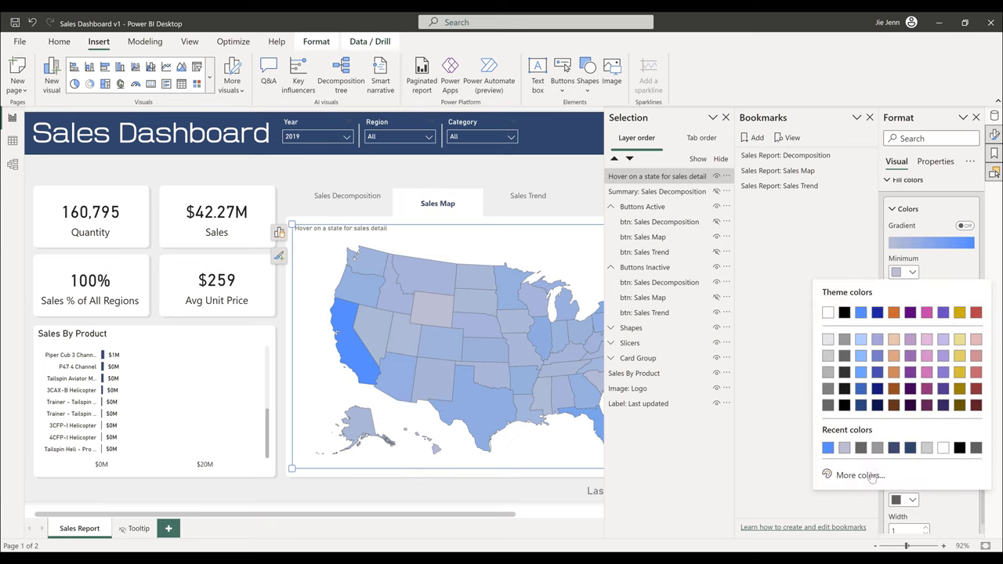
click(862, 474)
key(ctrl+c)
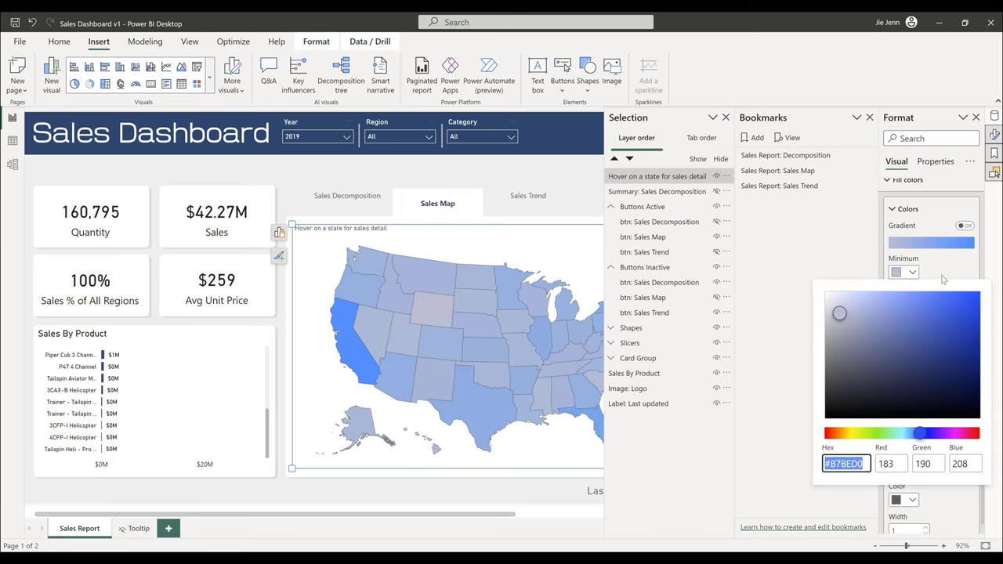
click(945, 273)
click(909, 305)
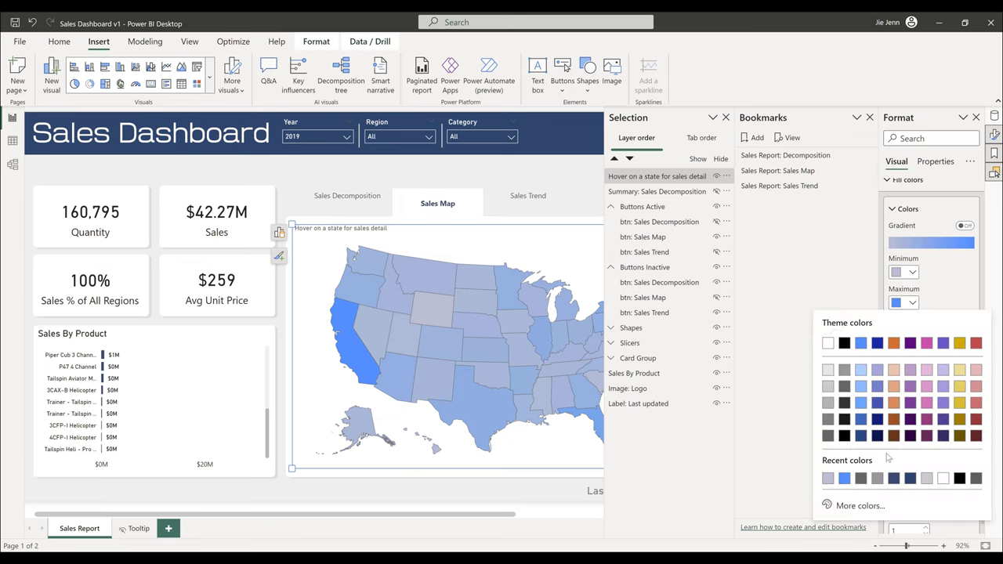
click(844, 506)
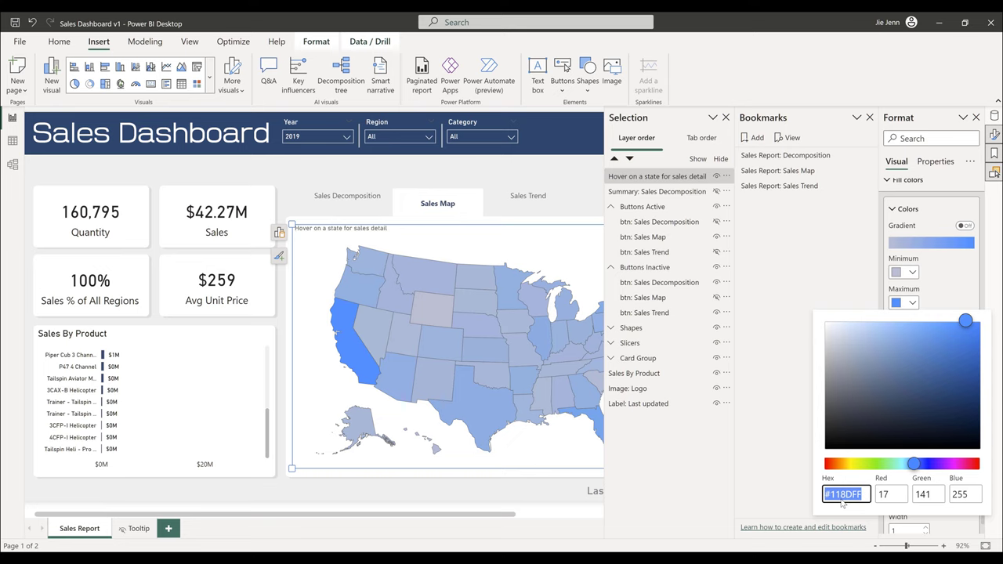
key(ctrl+v)
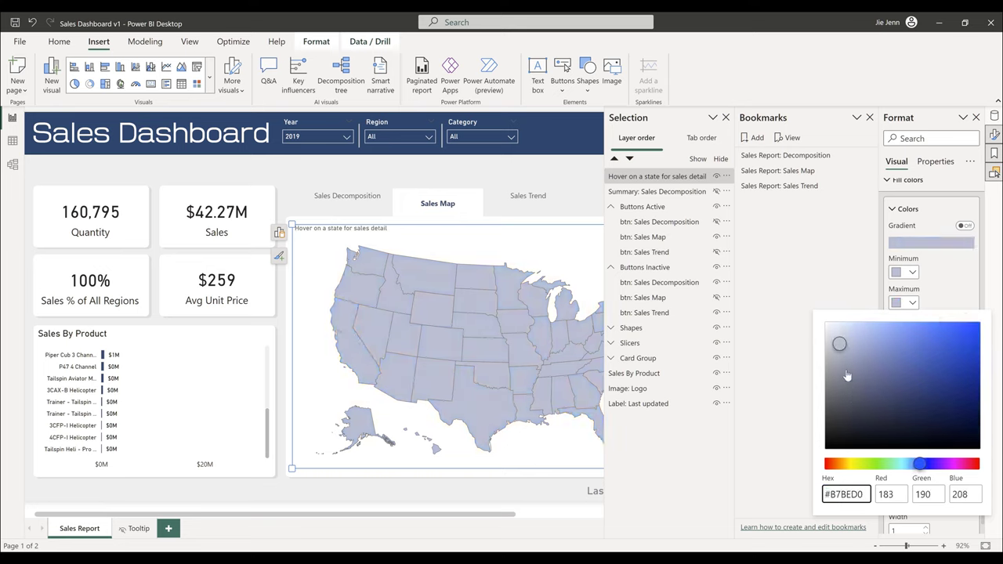
mouse_move(840, 348)
mouse_down()
mouse_move(846, 412)
mouse_move(842, 366)
mouse_up()
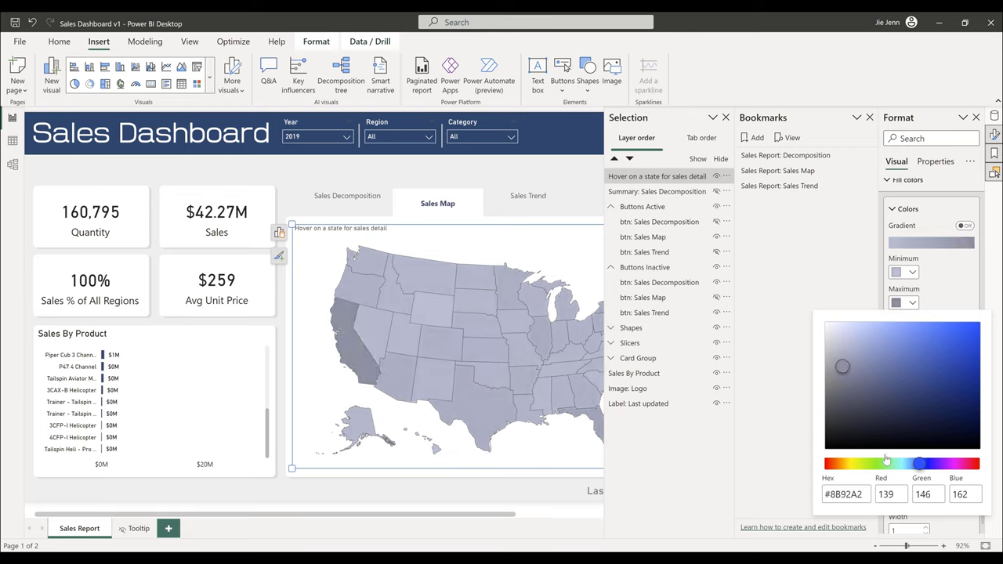
- Set the shape map's maximum fill color to #4C5D8A
click(911, 304)
click(911, 304)
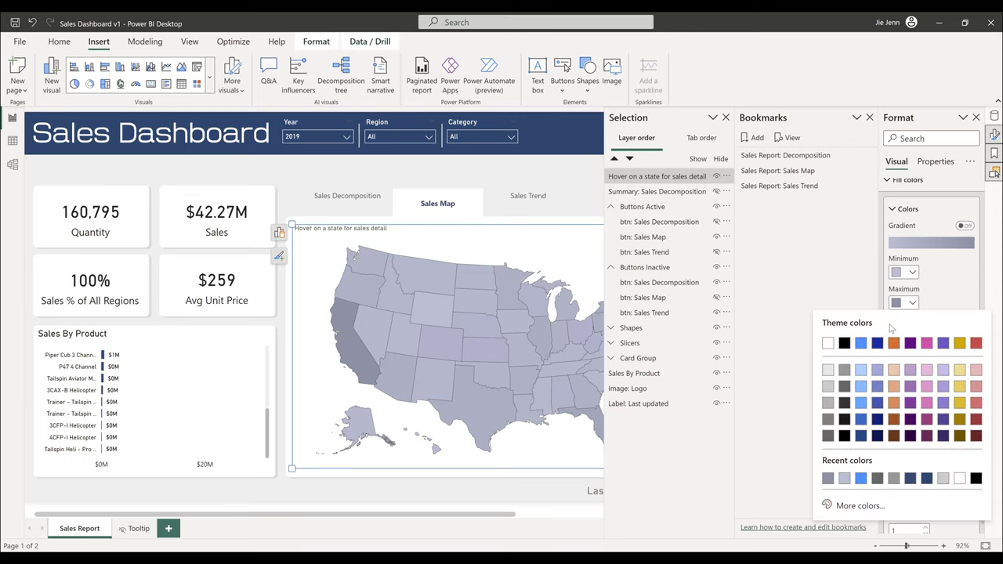
click(843, 506)
text(#4C5D8A)
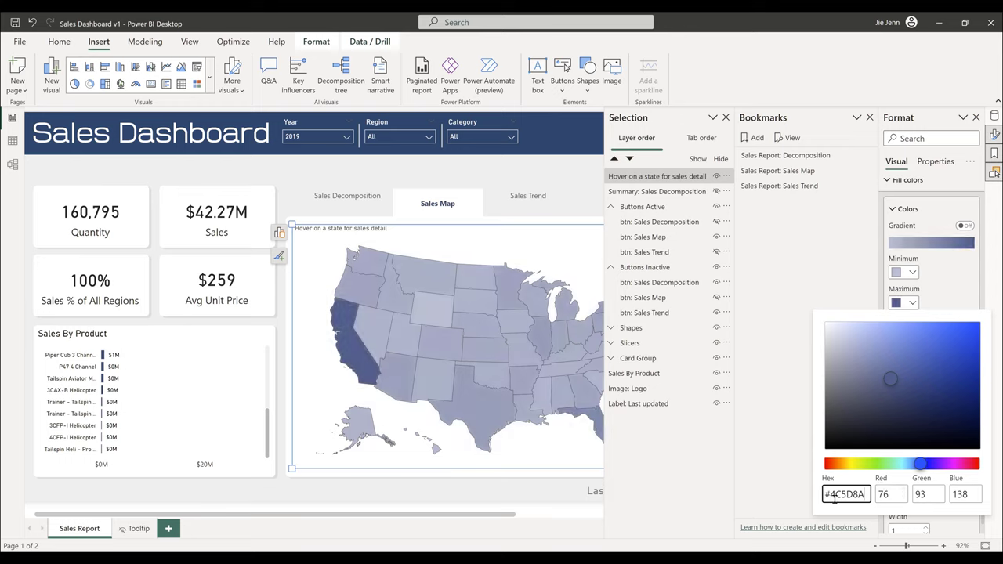
click(958, 279)
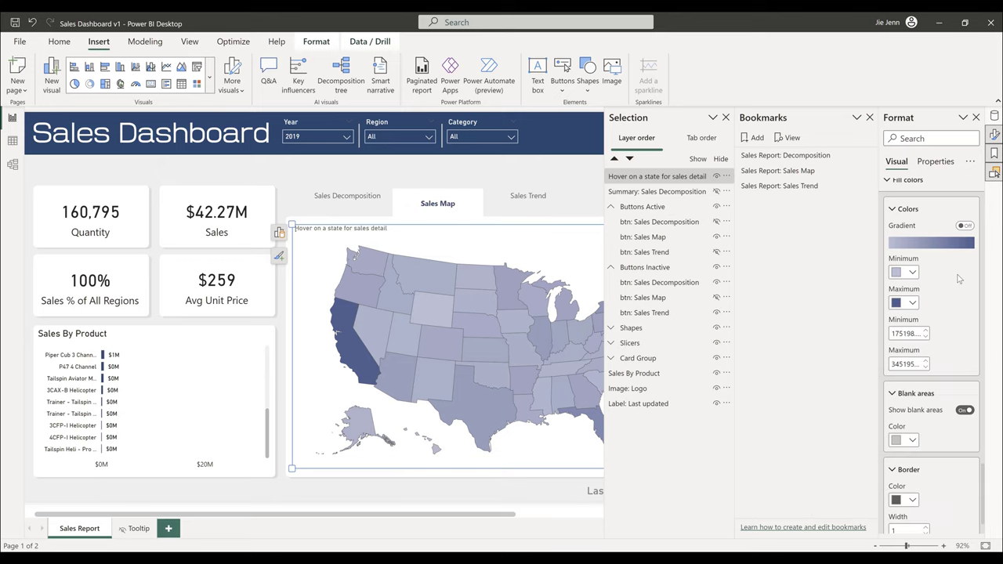
- Set the fill color scale's minimum value to 0 and its maximum value to 1000000
double_click(913, 333)
text(0)
double_click(902, 365)
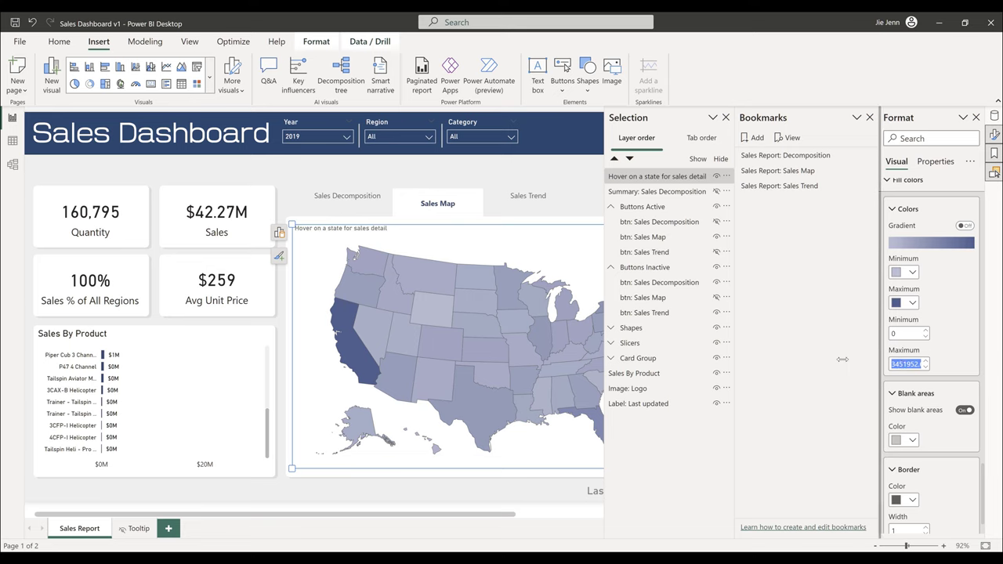
click(814, 364)
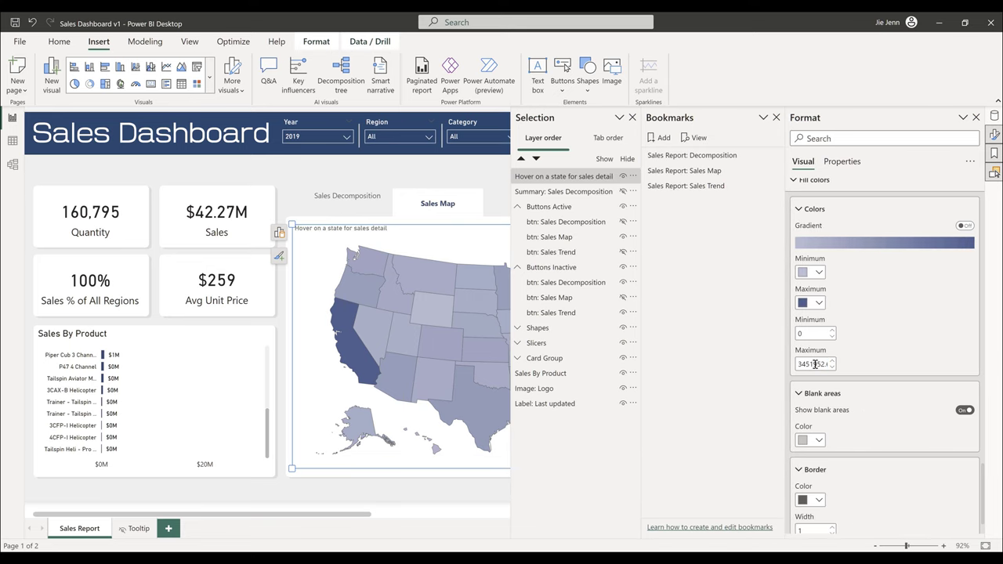
double_click(814, 364)
text(1000000)
key(Return)
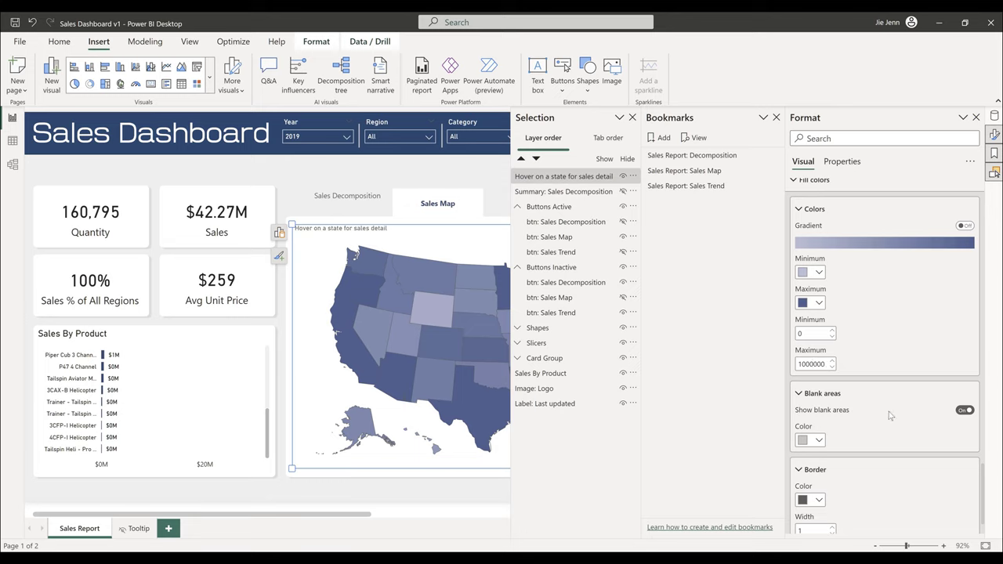
- Narrow the Selection pane and zoom the report page out to 82% so the full dashboard fits
scroll(889, 415, down, 1)
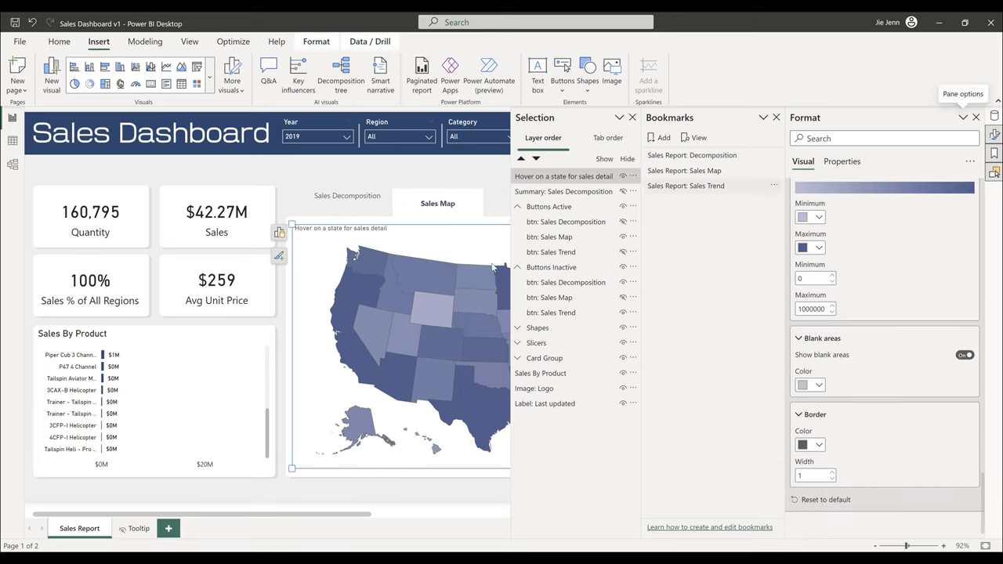
drag(511, 266, 694, 275)
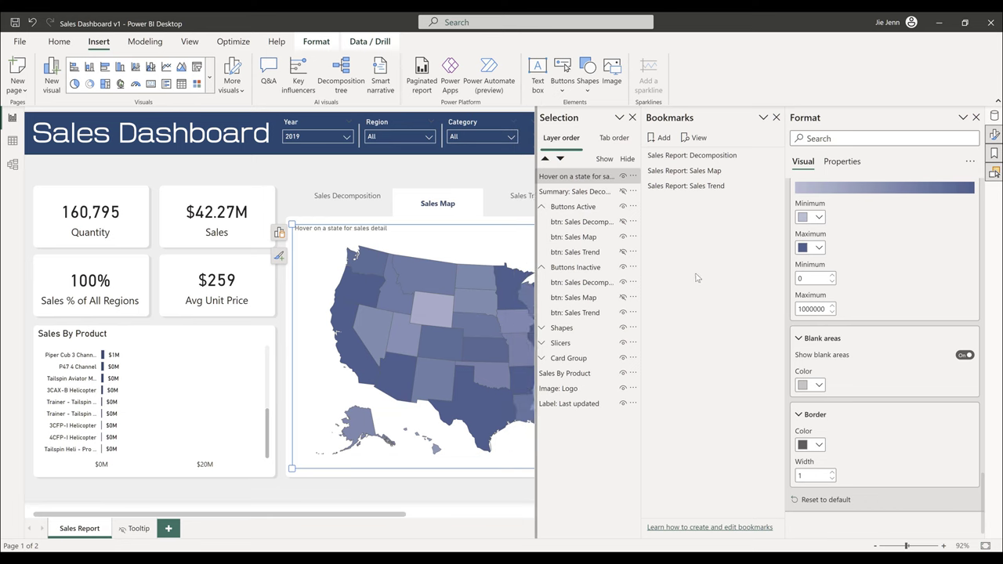
drag(906, 546, 902, 546)
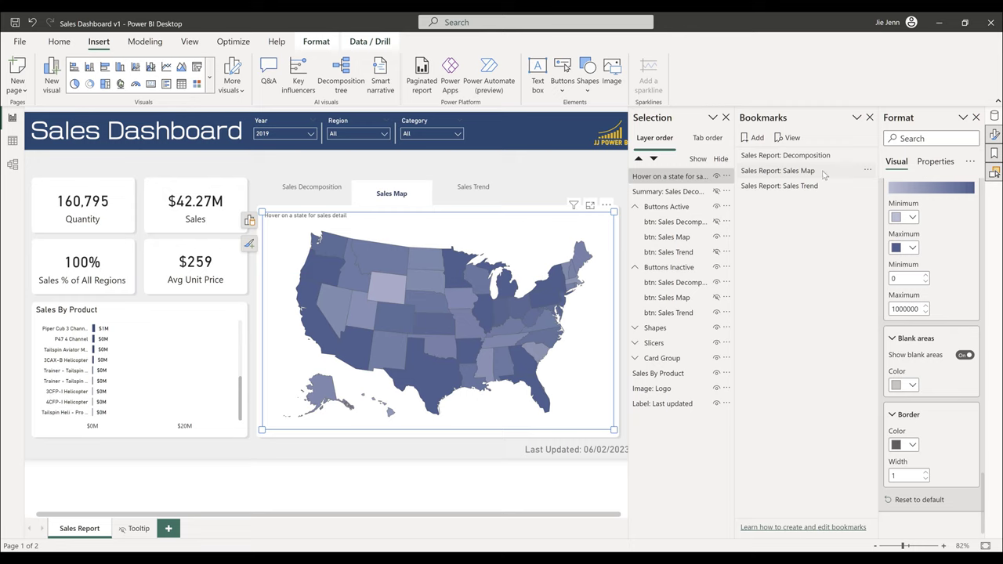
- Apply the Sales Map bookmark, hide the Sales Decomposition visual, and update the bookmark with that visibility
click(382, 201)
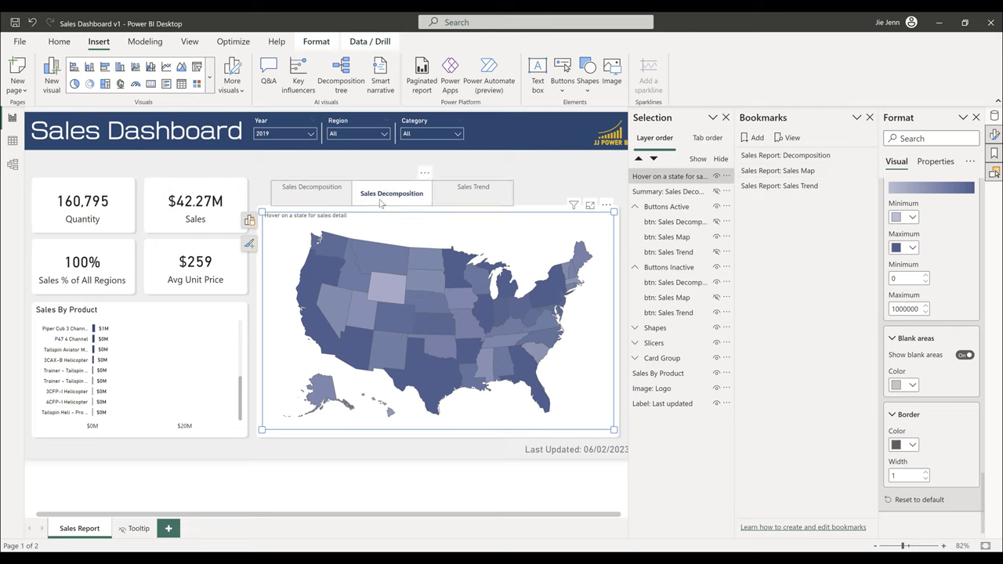
click(793, 172)
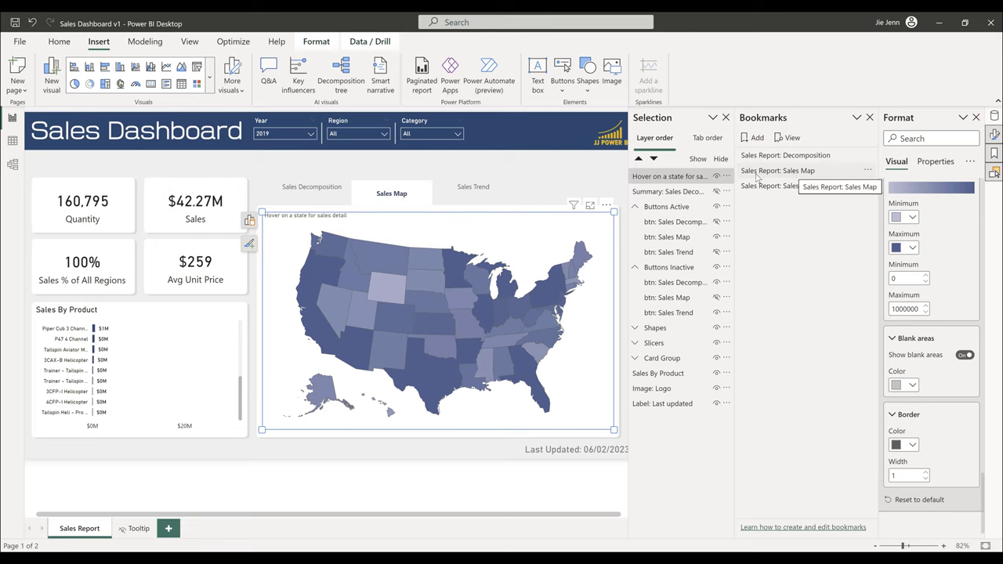
click(867, 172)
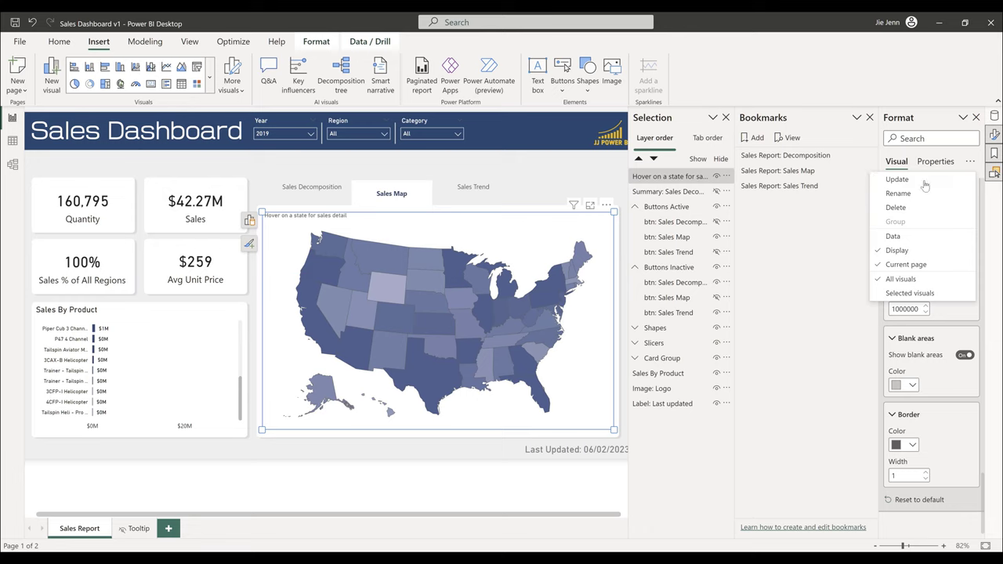
click(824, 179)
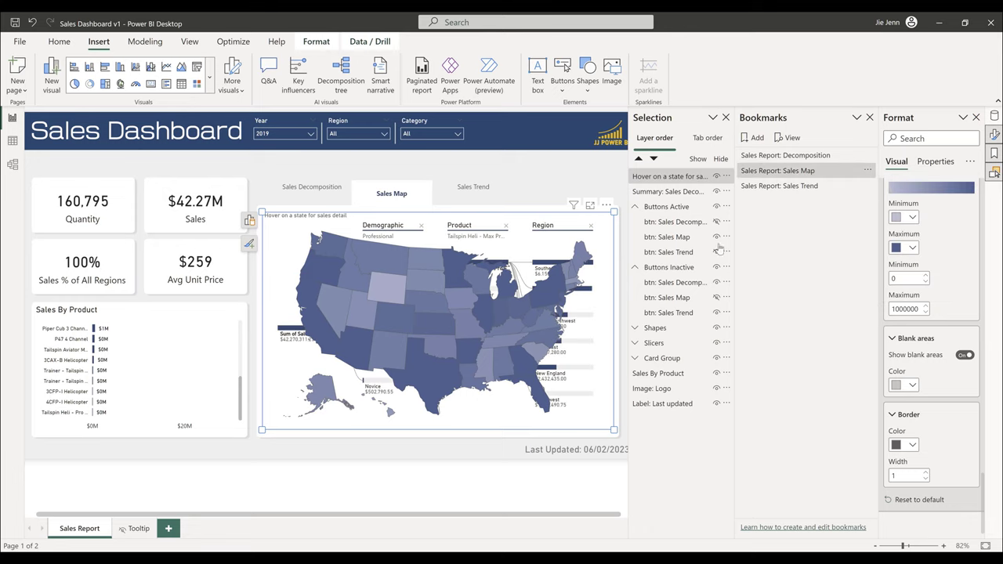
click(715, 191)
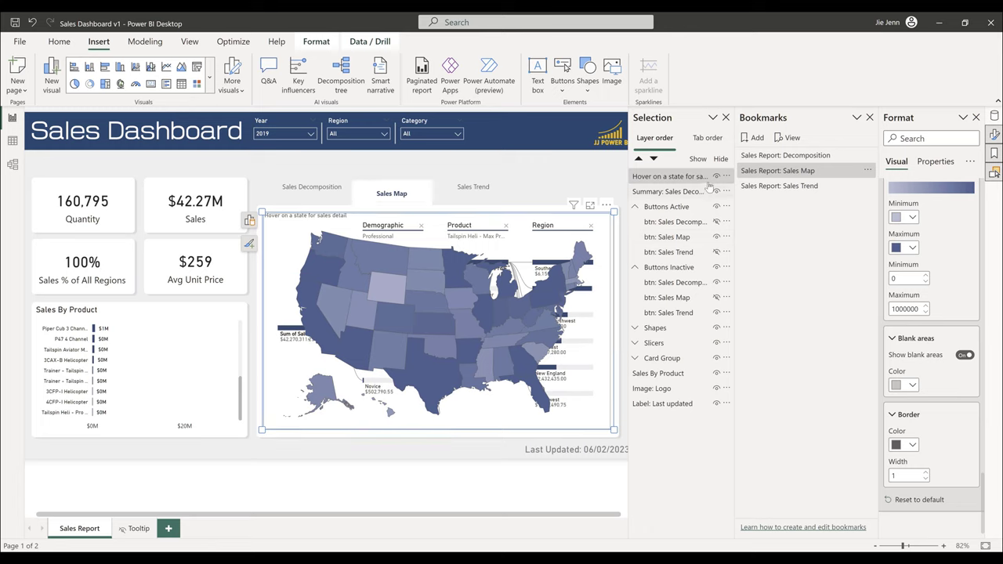
- Check the Sales Map and Decomposition bookmarks, and hide the map visual in the Decomposition bookmark's view
click(803, 156)
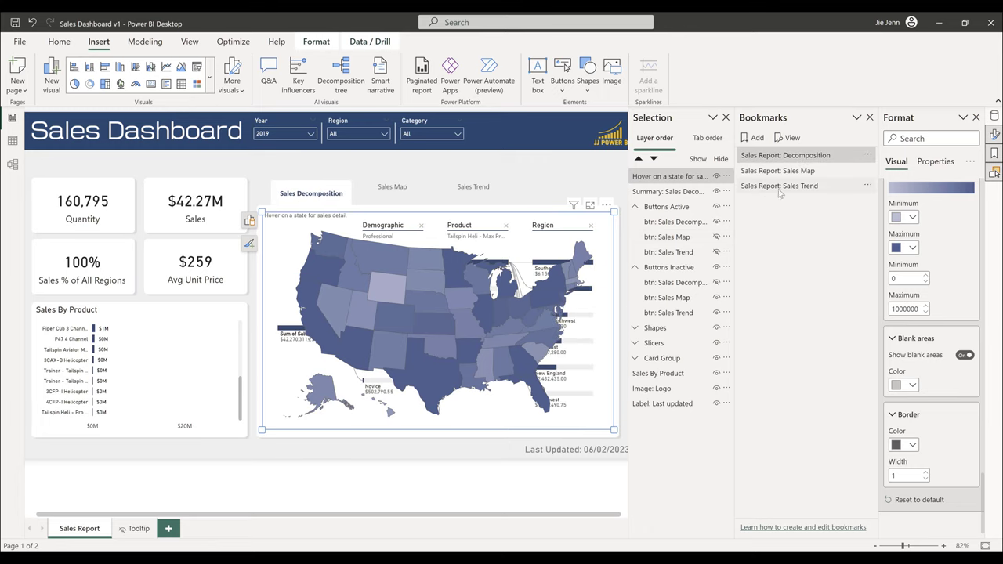
click(786, 174)
click(793, 172)
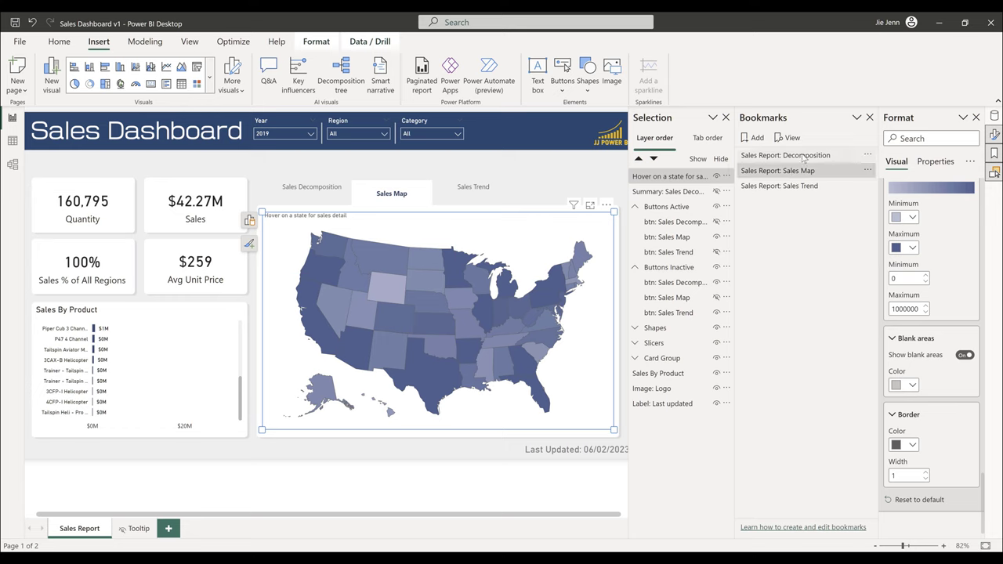
click(785, 156)
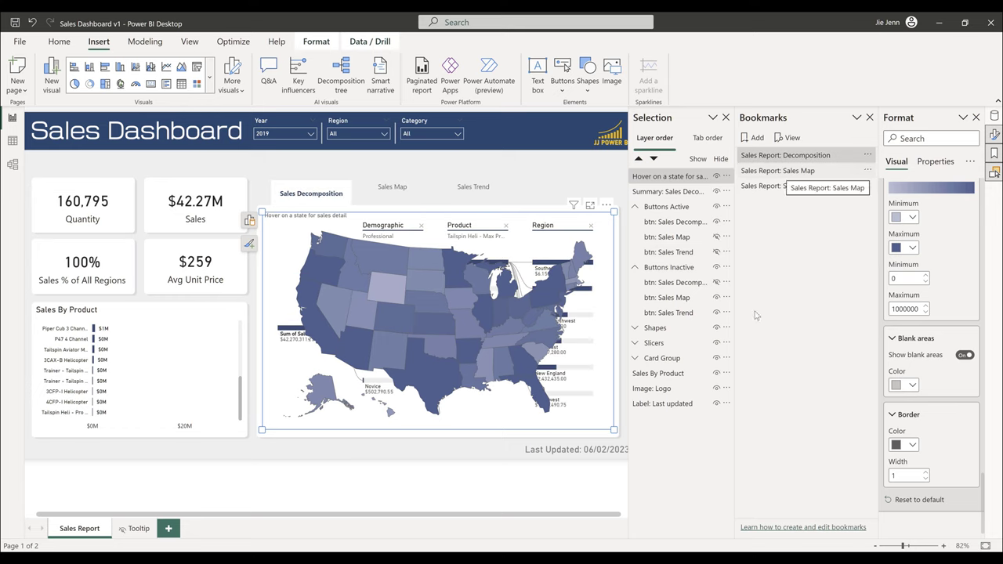
click(715, 176)
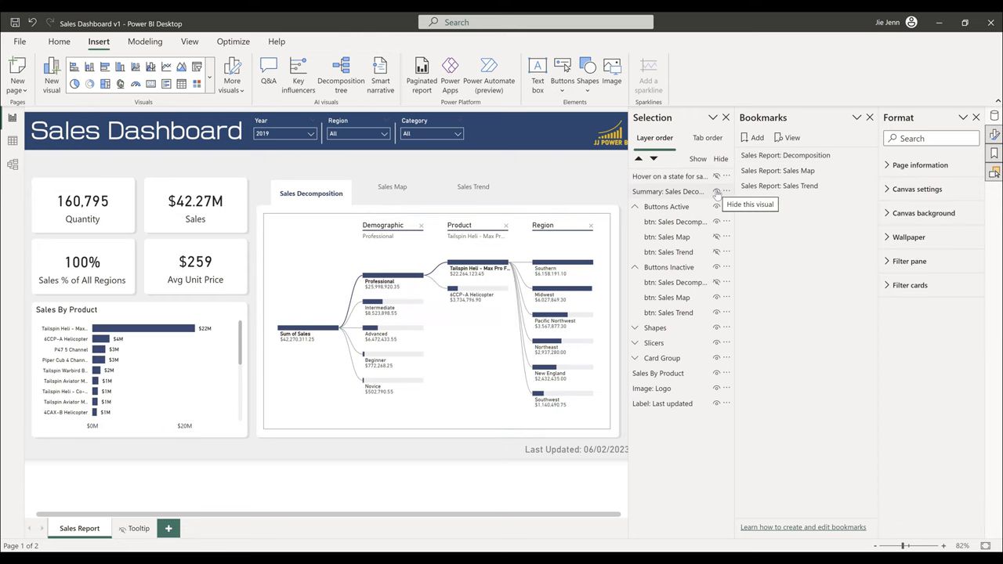
- Apply the Sales Trend bookmark and hide both the Sales Decomposition and map visuals
click(716, 192)
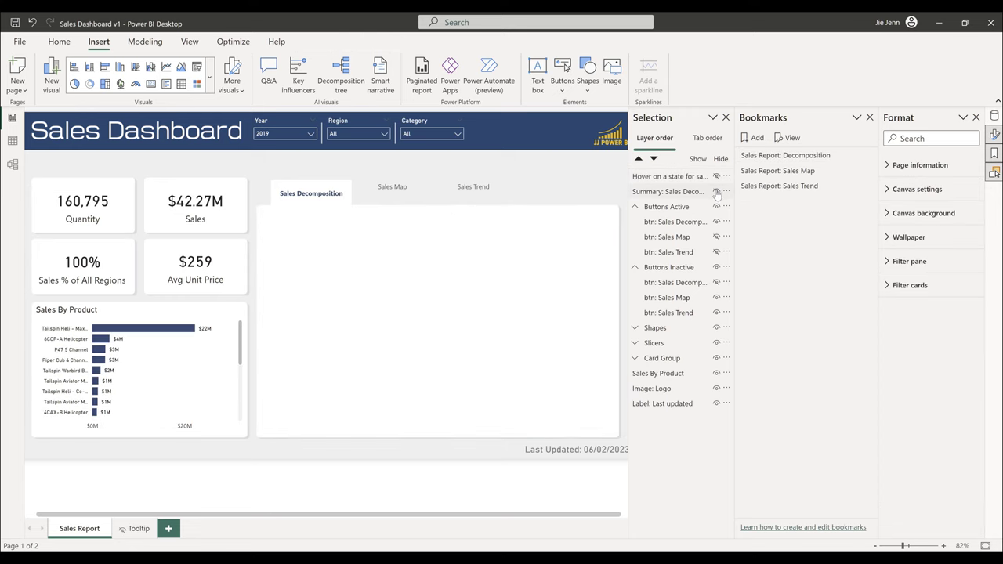
click(796, 188)
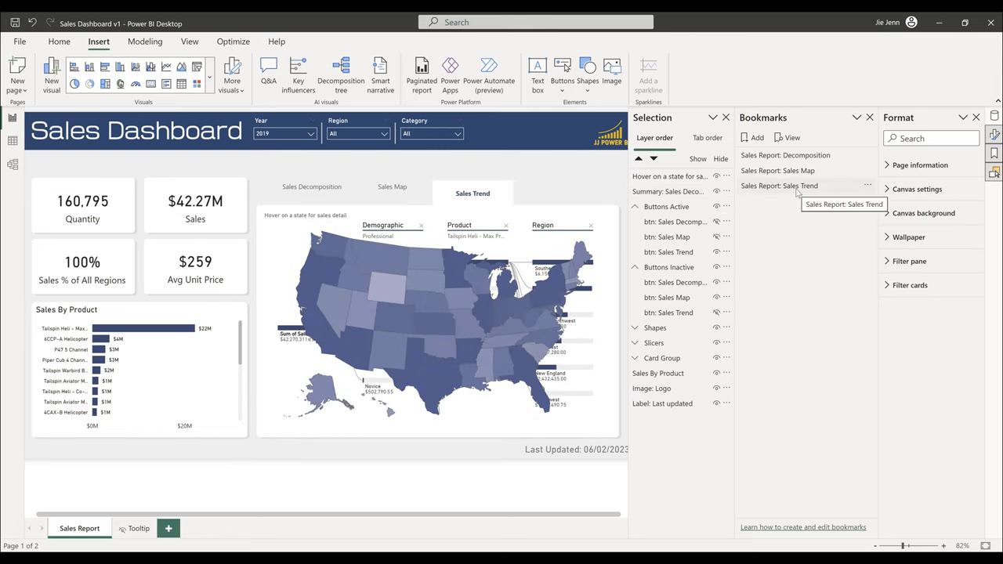
click(791, 188)
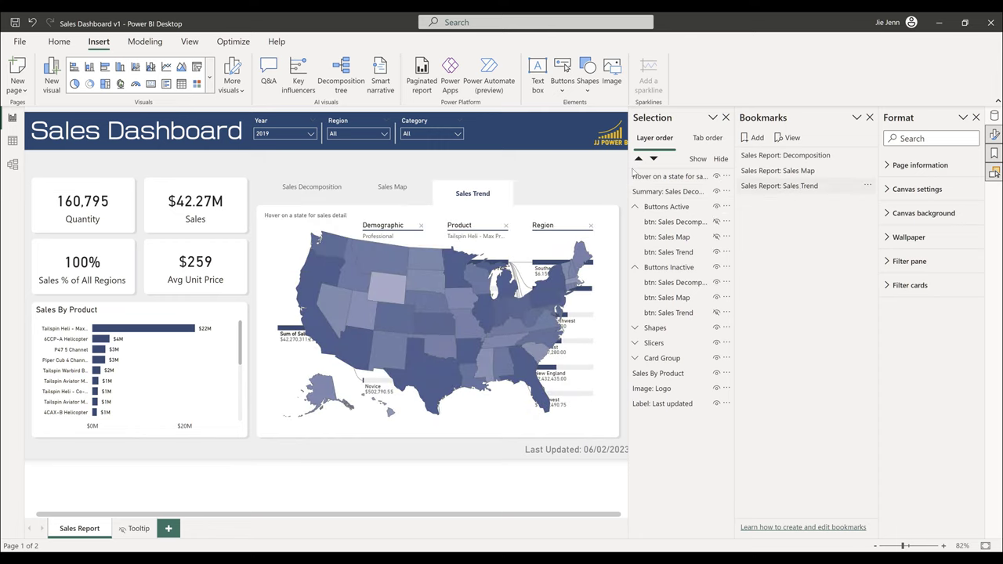
click(716, 176)
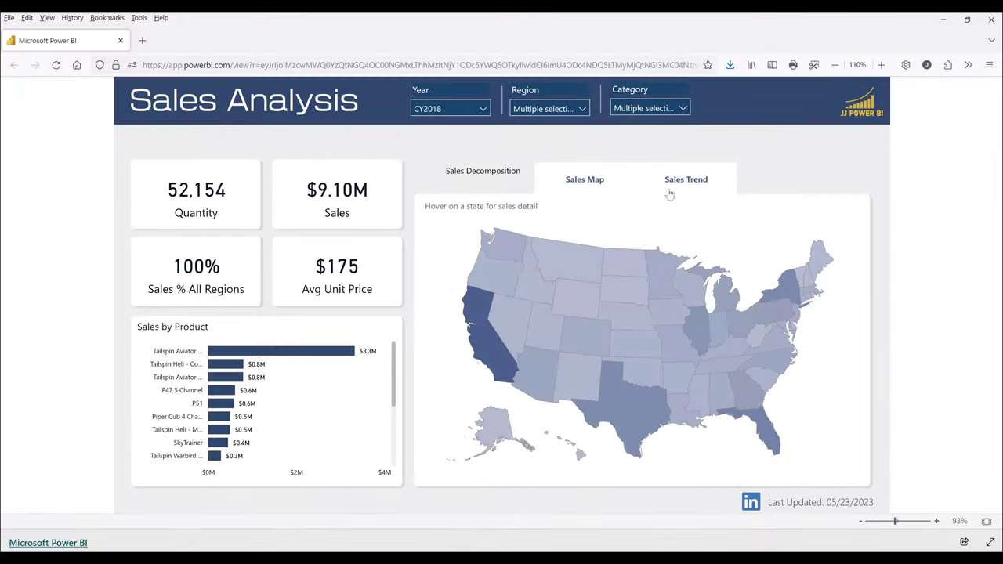
- View the reference report's Sales Trend tab in the browser, and insert a line and stacked column chart about 721 by 165 in the dashboard's Sales Trend area
click(668, 189)
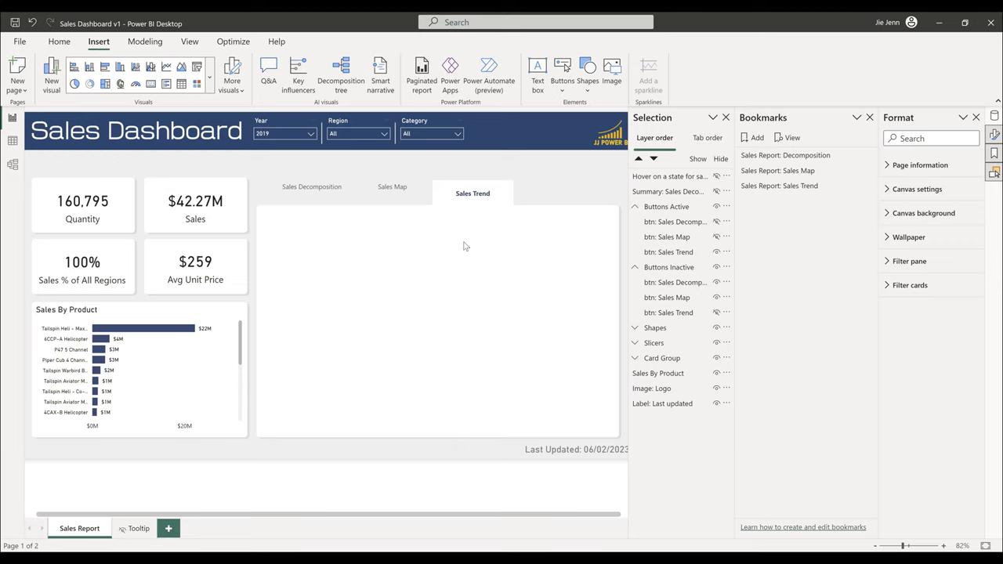
click(209, 78)
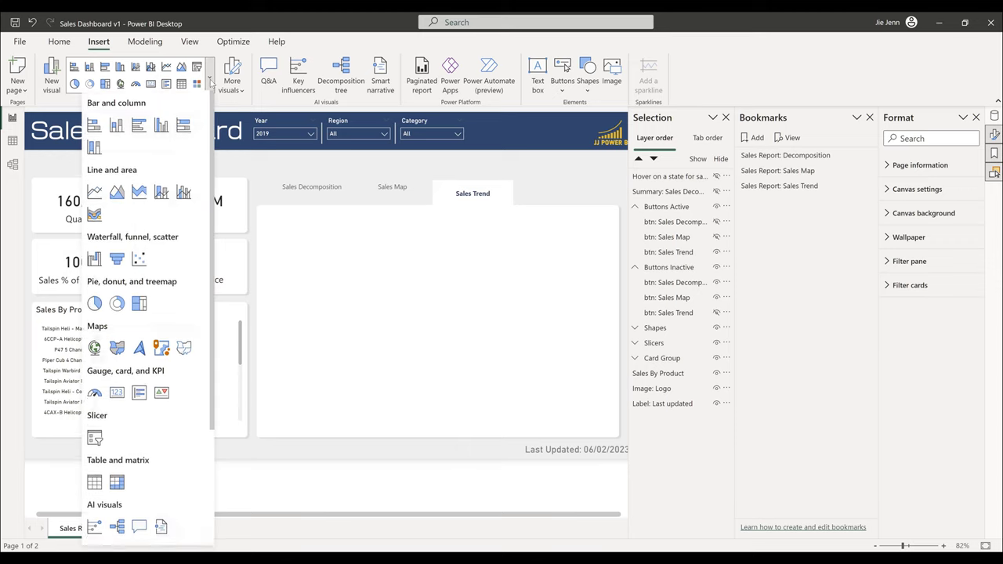
click(160, 198)
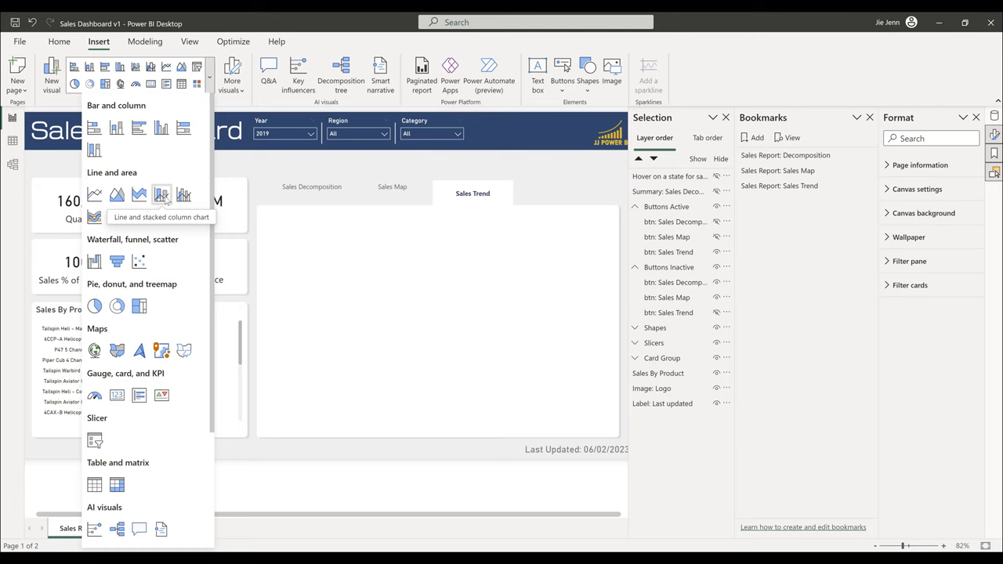
click(164, 199)
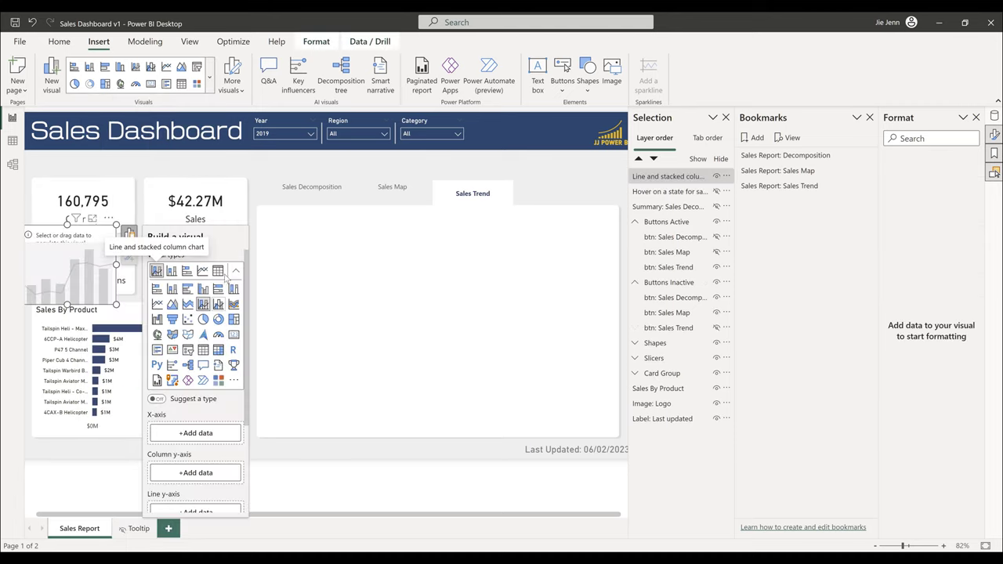
drag(79, 250, 610, 271)
- Assign Month from the Date table to the chart's X-axis and Sales to its column y-axis
click(188, 422)
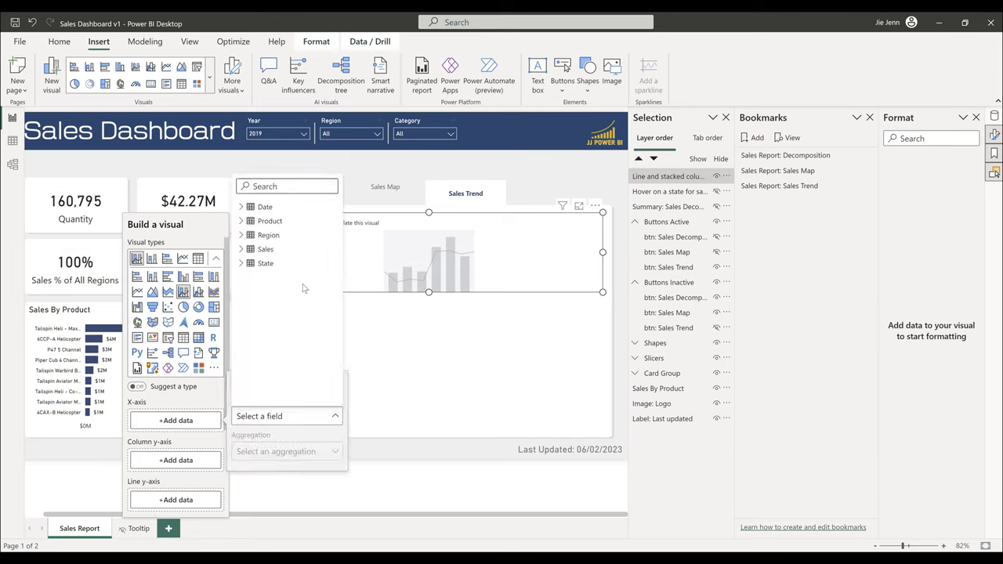
click(265, 207)
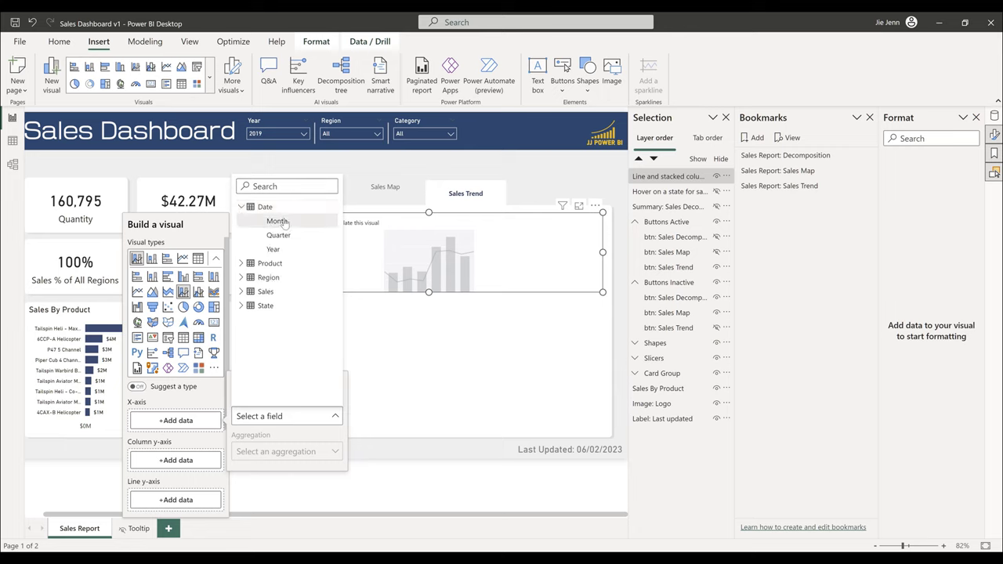
click(278, 222)
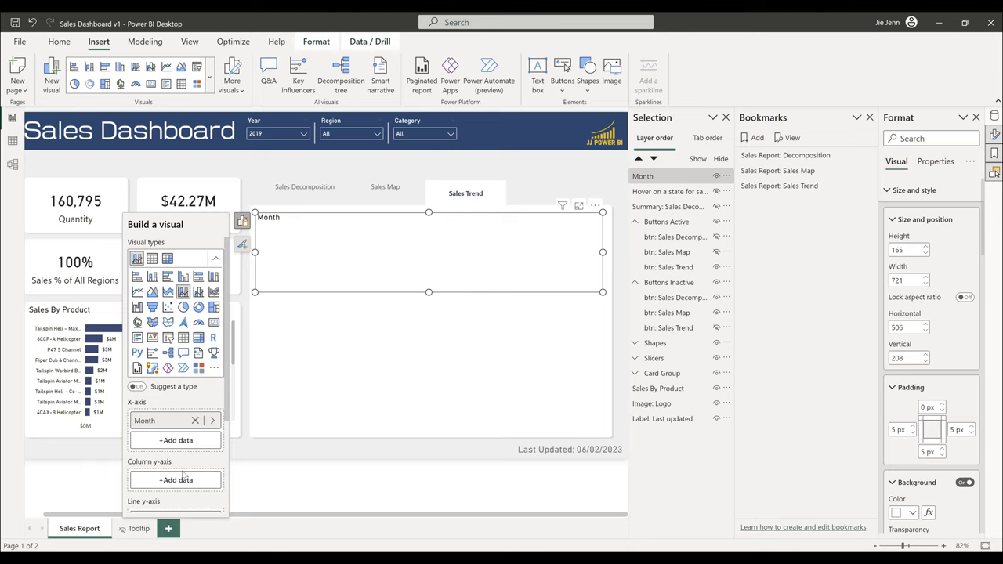
click(185, 478)
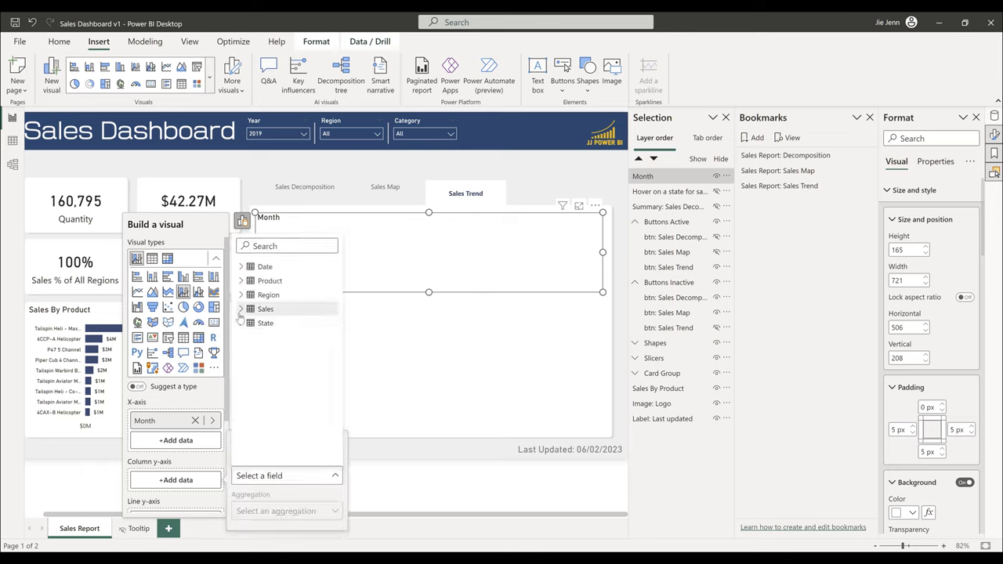
click(240, 310)
click(274, 358)
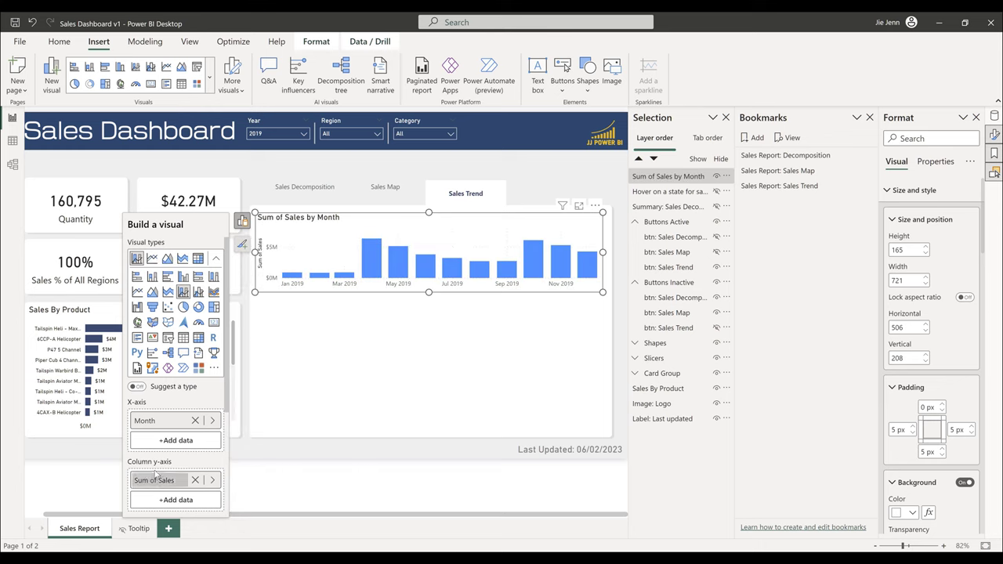
- Add the Sales field to the chart's line y-axis and set its aggregation to Average
scroll(158, 464, down, 3)
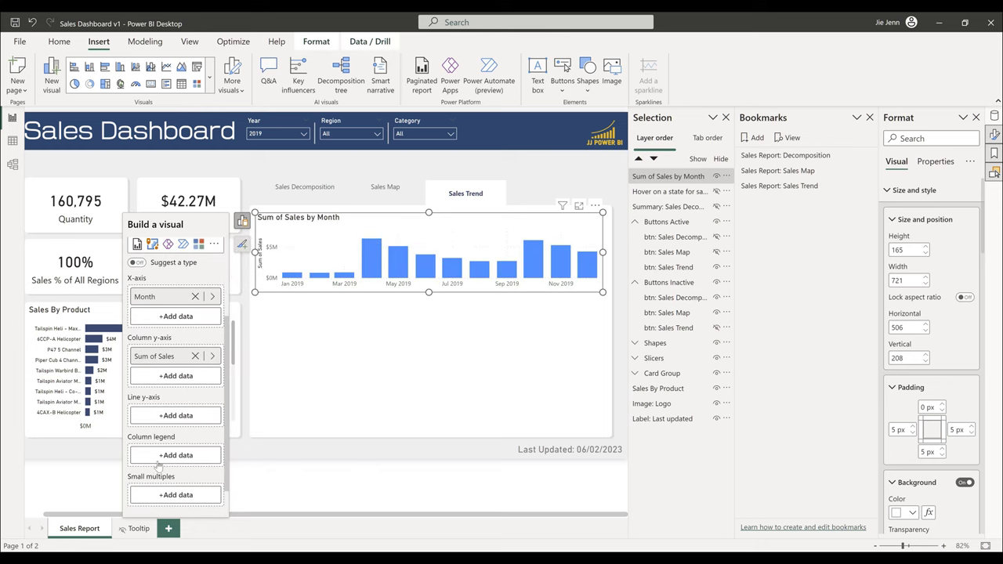
click(168, 416)
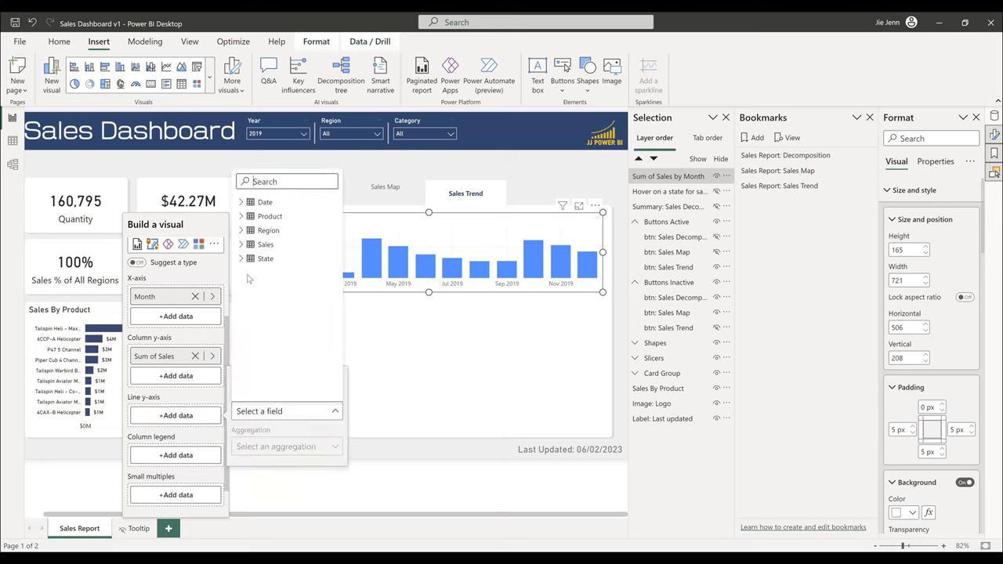
click(245, 245)
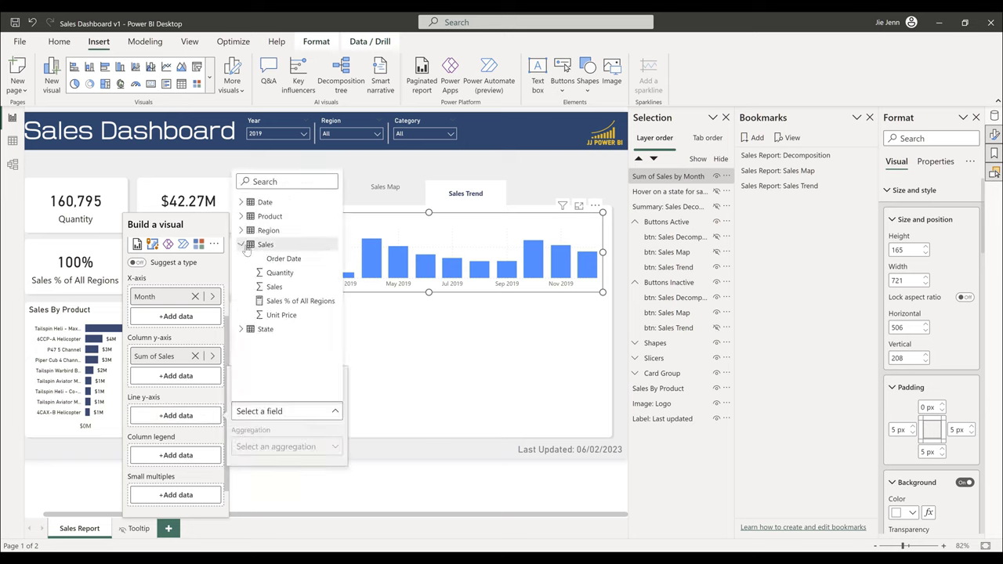
click(276, 288)
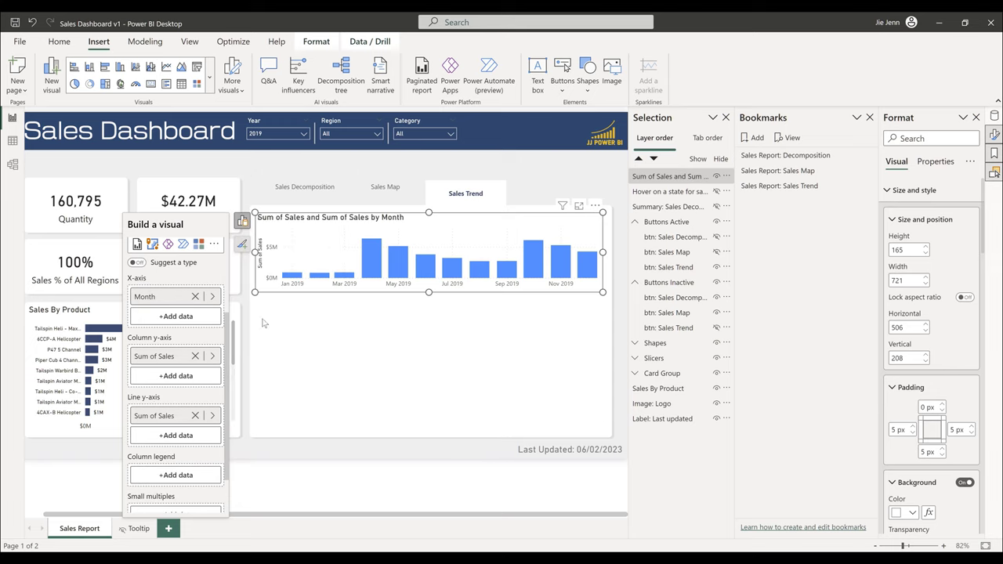
right_click(143, 423)
click(235, 286)
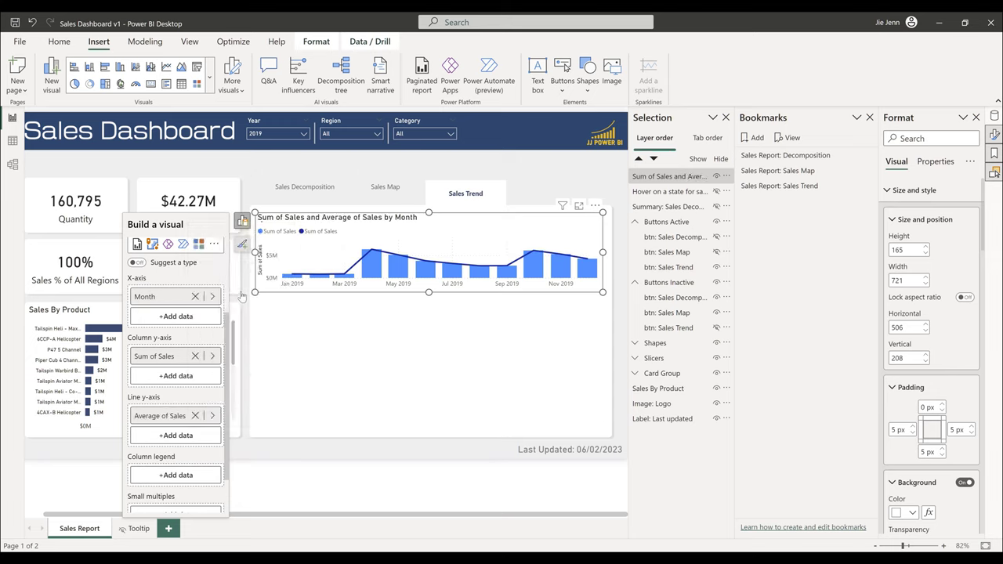
- Set the chart's line y-axis field to Unit Price and close the visual builder
click(212, 415)
click(290, 410)
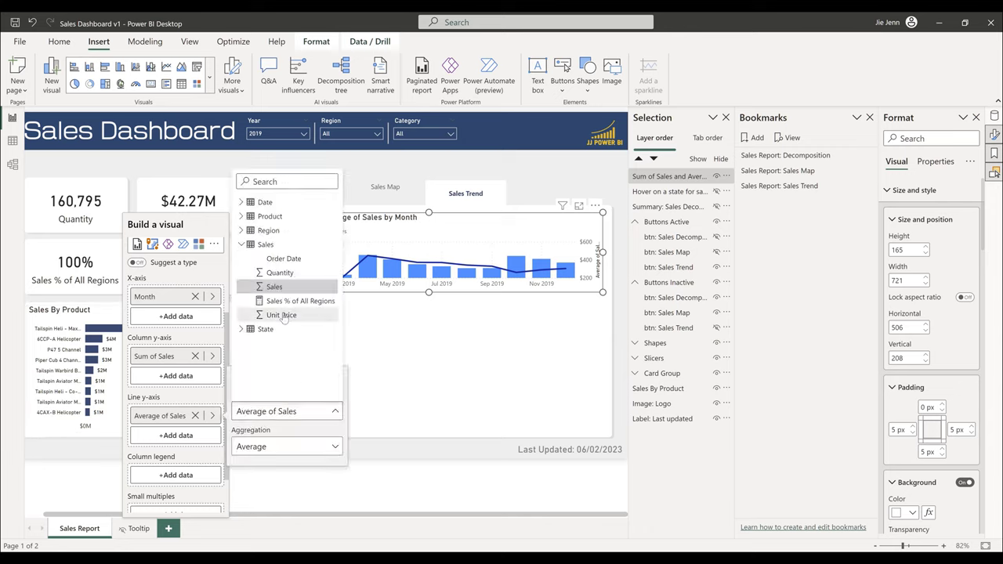
click(284, 317)
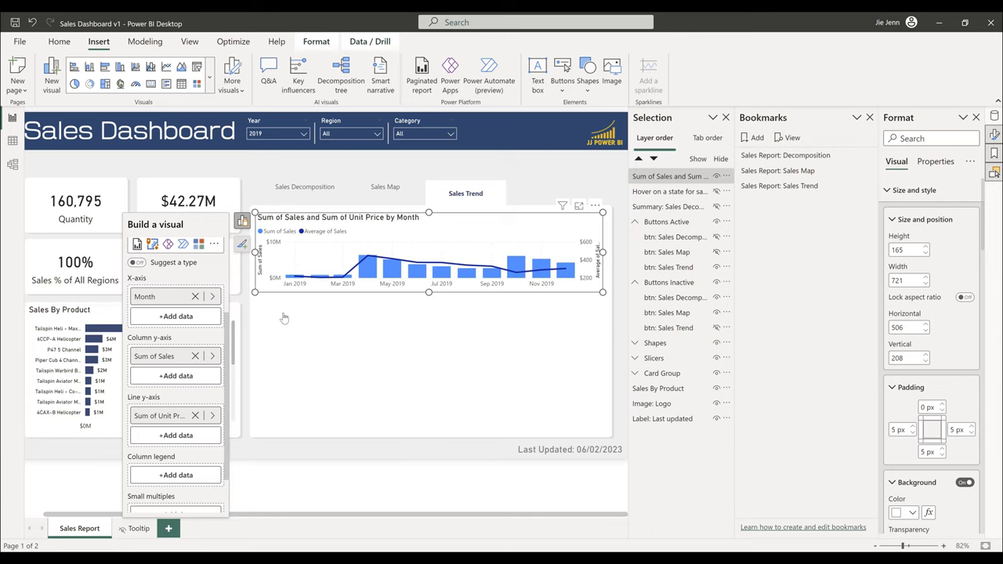
click(245, 222)
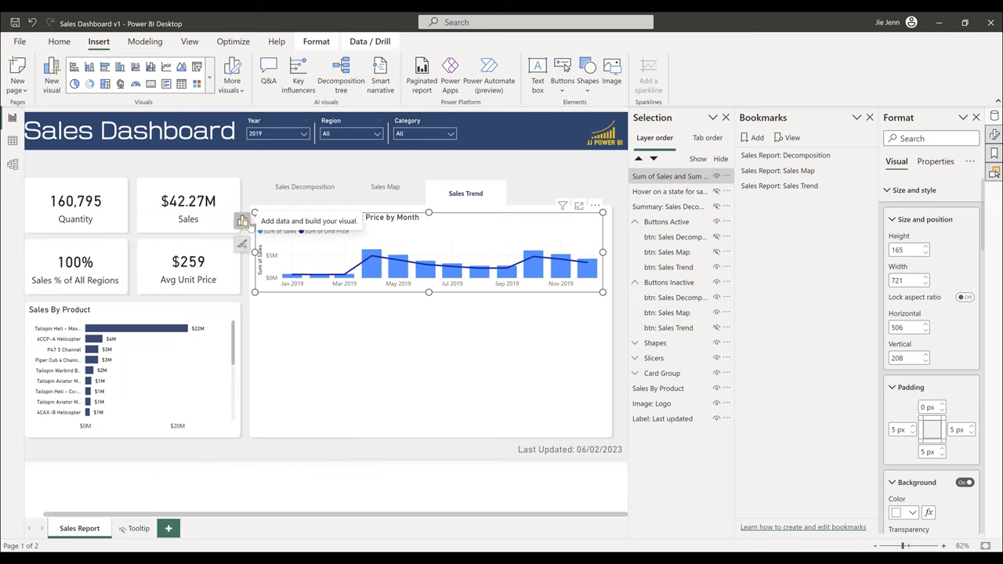
- Expand all sub-categories of the combo chart's format settings
right_click(960, 256)
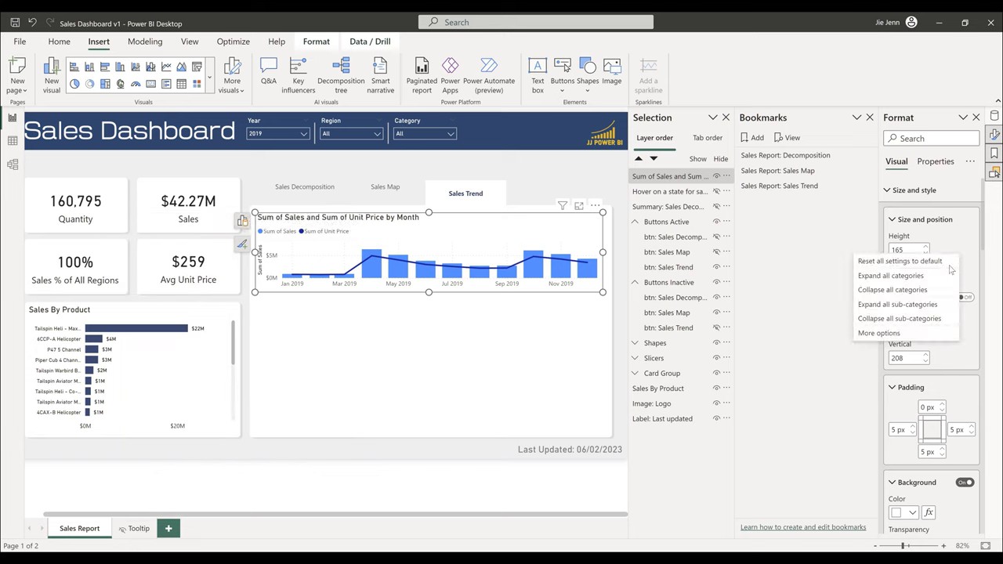
click(924, 305)
scroll(924, 308, down, 1)
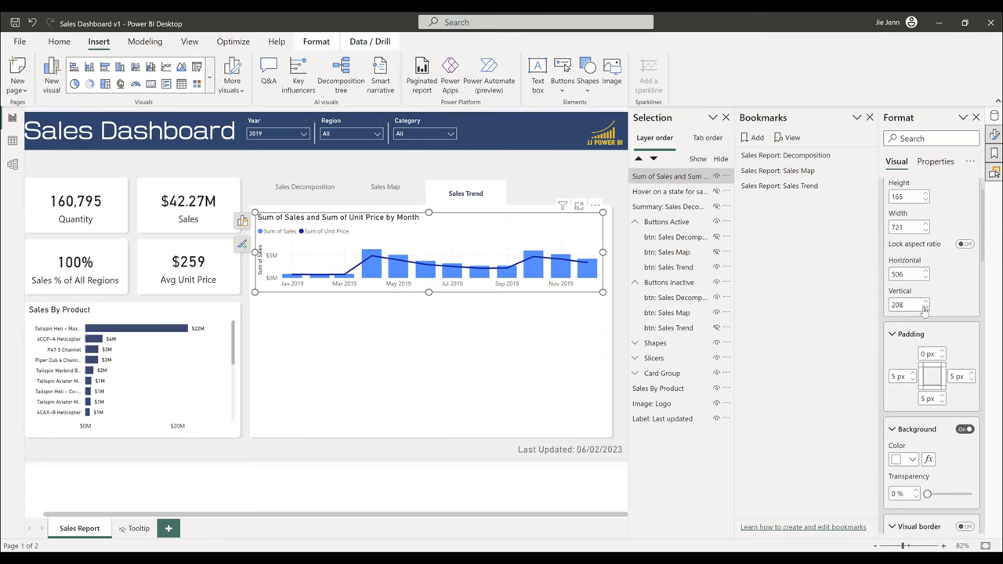
- Turn off the title of the Sales Trend combo chart
scroll(927, 314, down, 4)
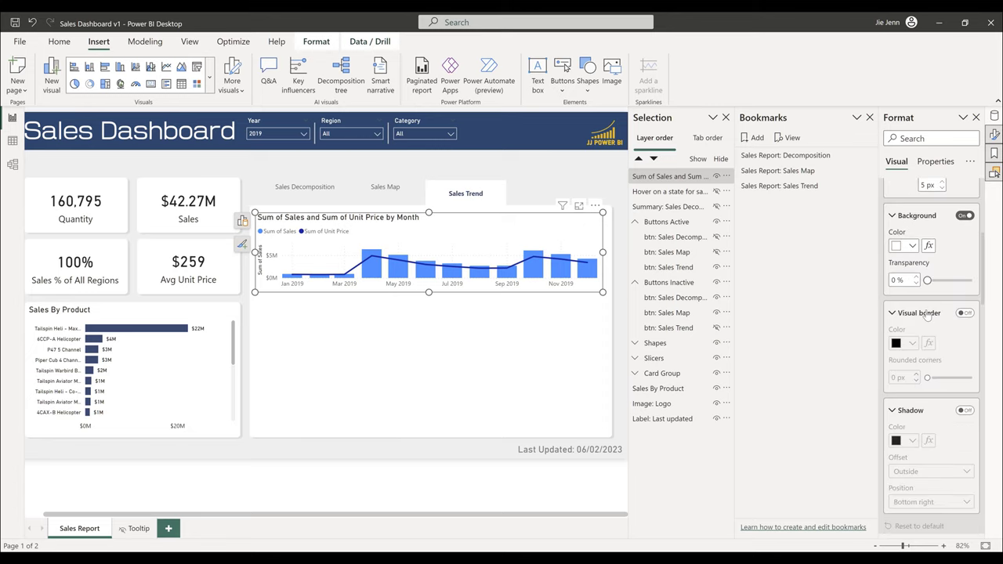
scroll(926, 314, down, 6)
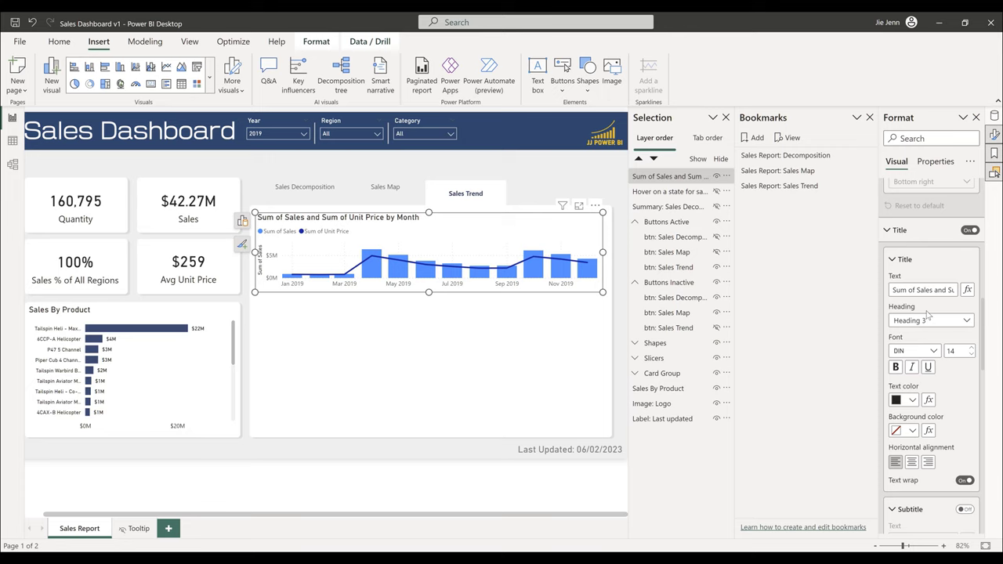
scroll(927, 314, down, 4)
scroll(927, 314, up, 5)
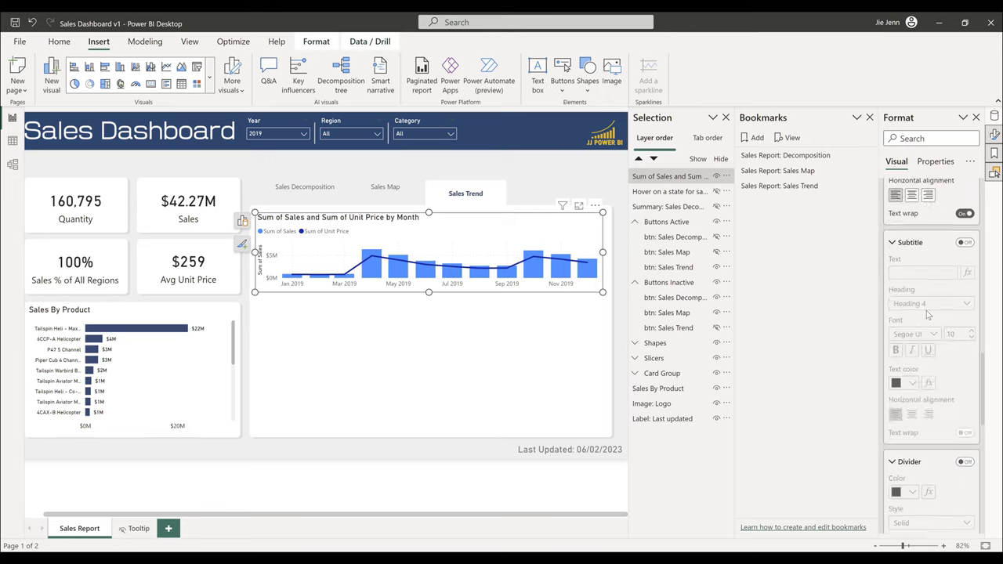
click(970, 284)
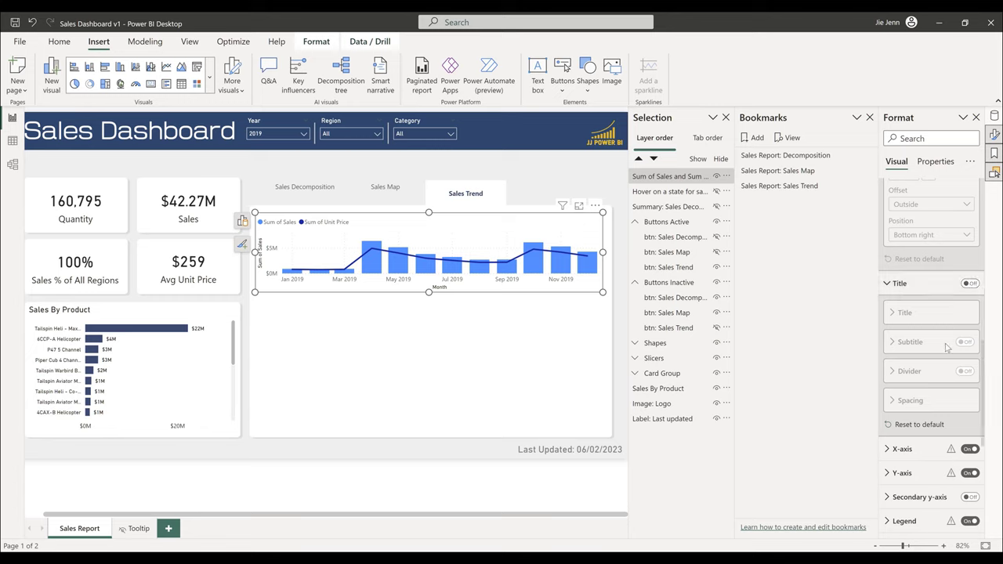
- Expand the combo chart's X-axis format settings and close the Bookmarks and Selection panes
scroll(936, 376, down, 1)
click(909, 397)
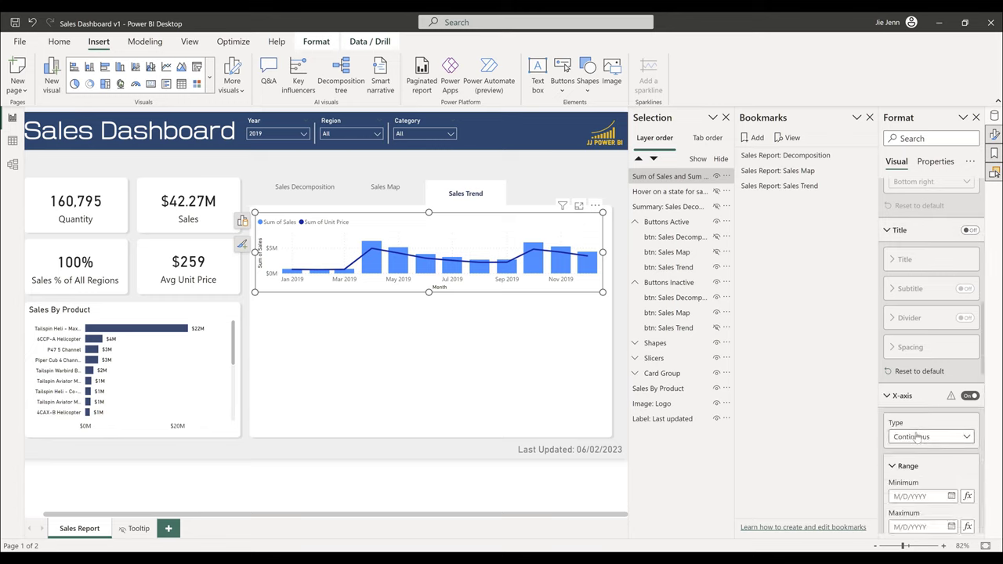
mouse_move(951, 398)
scroll(952, 400, down, 1)
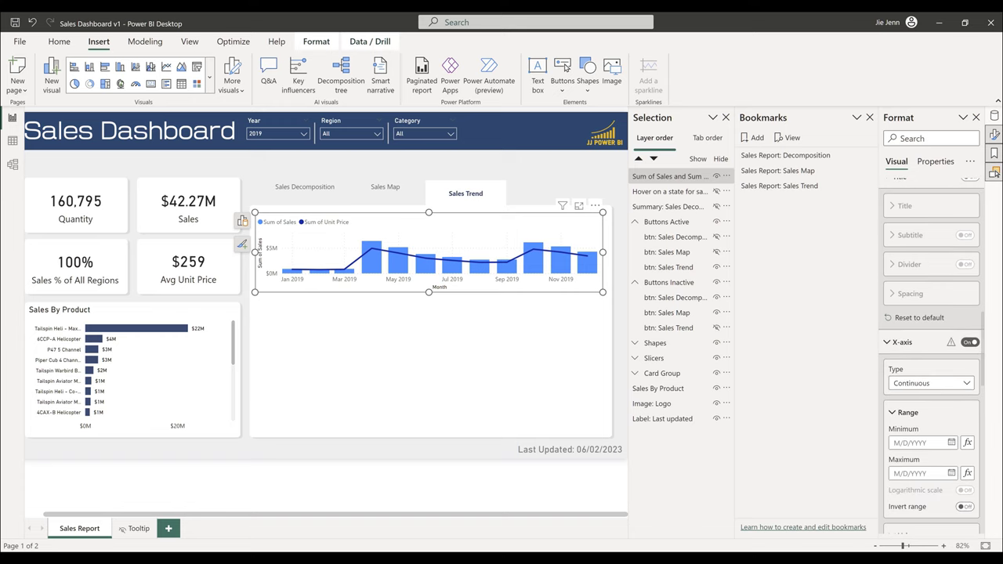
click(869, 117)
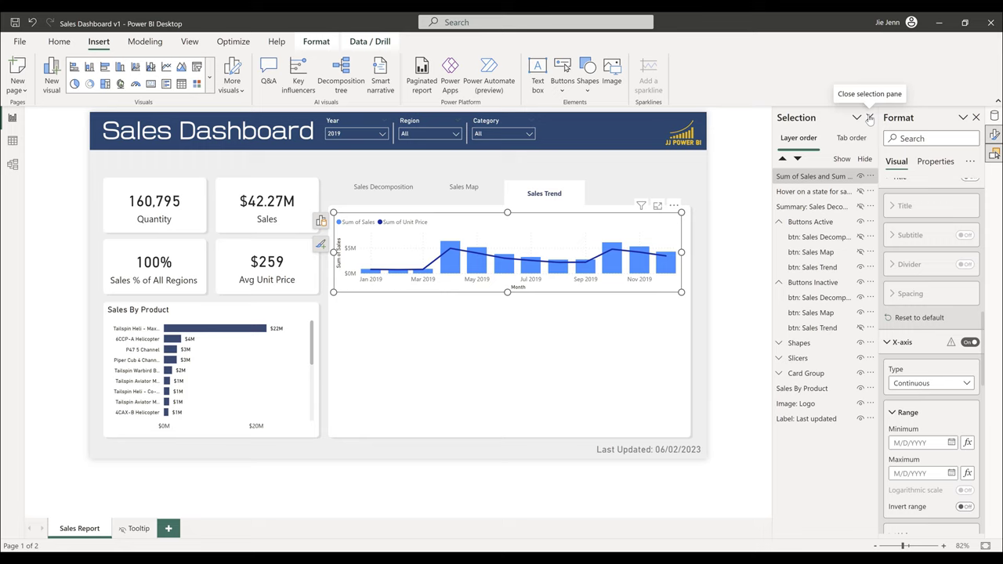
click(868, 118)
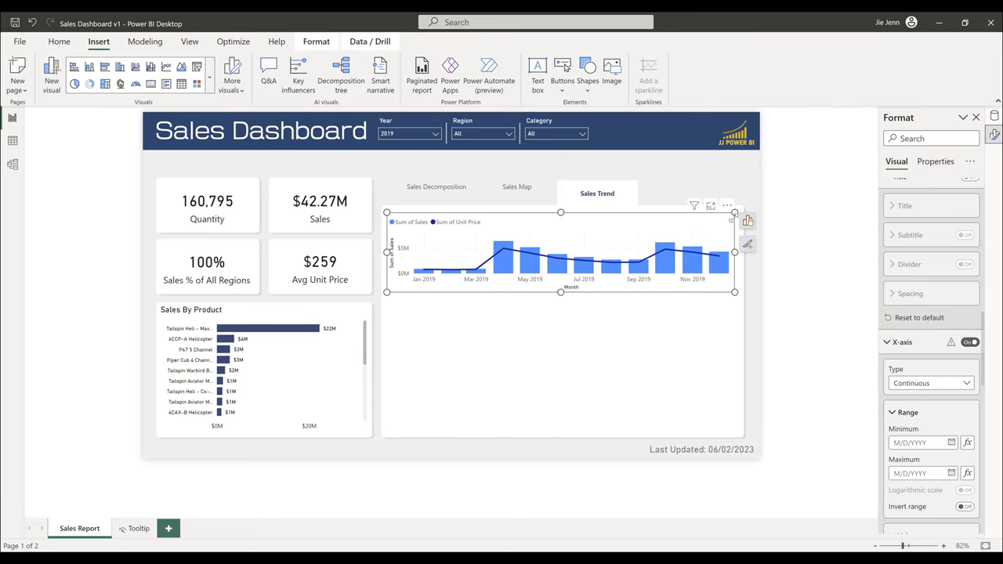
click(907, 547)
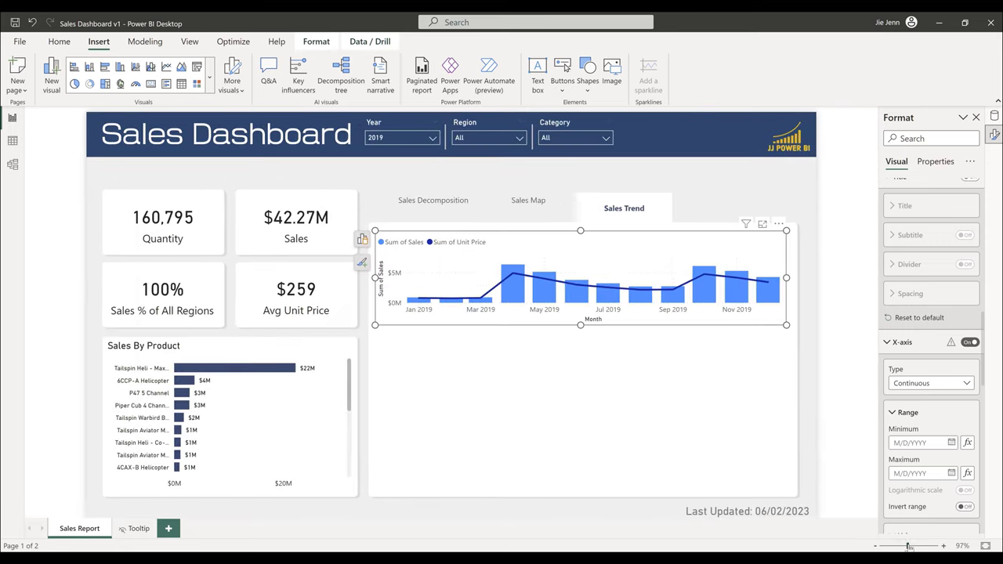
- Turn off the X-axis title of the combo chart
click(710, 329)
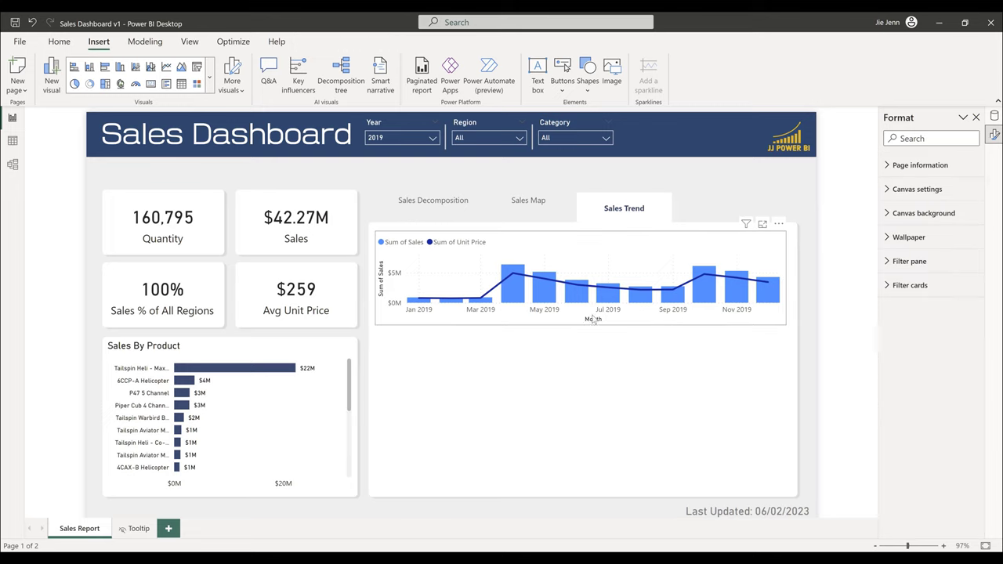
click(382, 288)
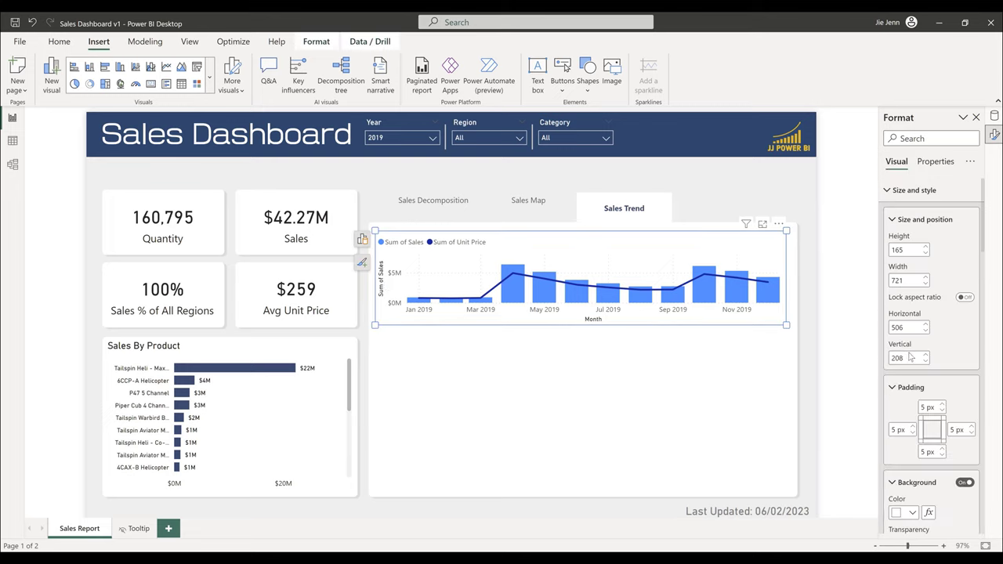
scroll(948, 325, down, 5)
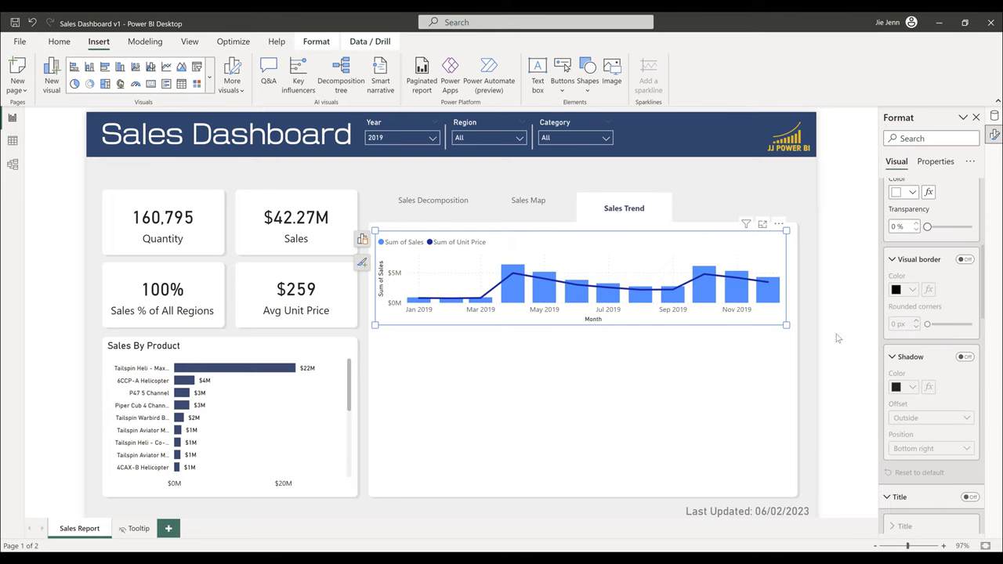
scroll(928, 368, down, 6)
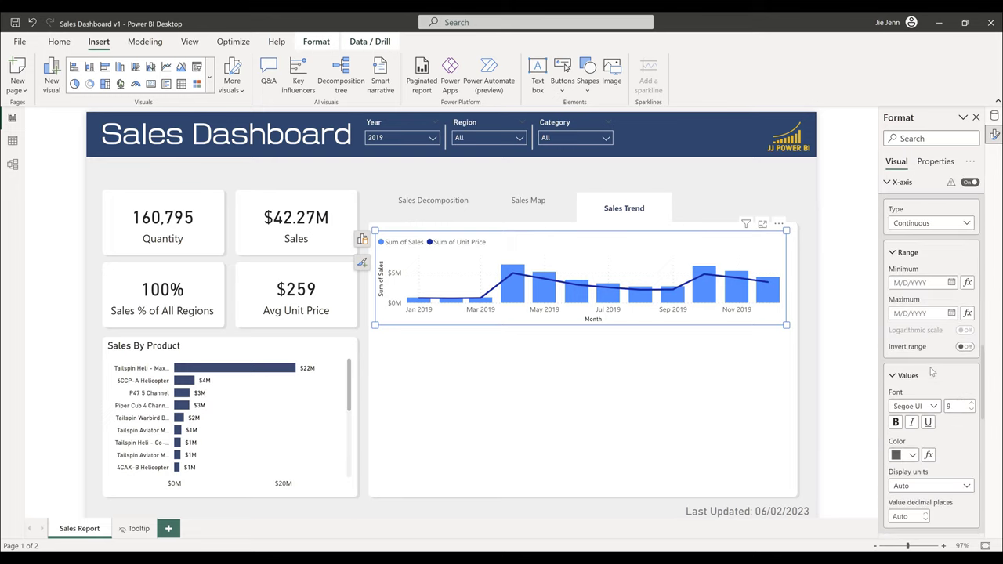
scroll(932, 372, up, 1)
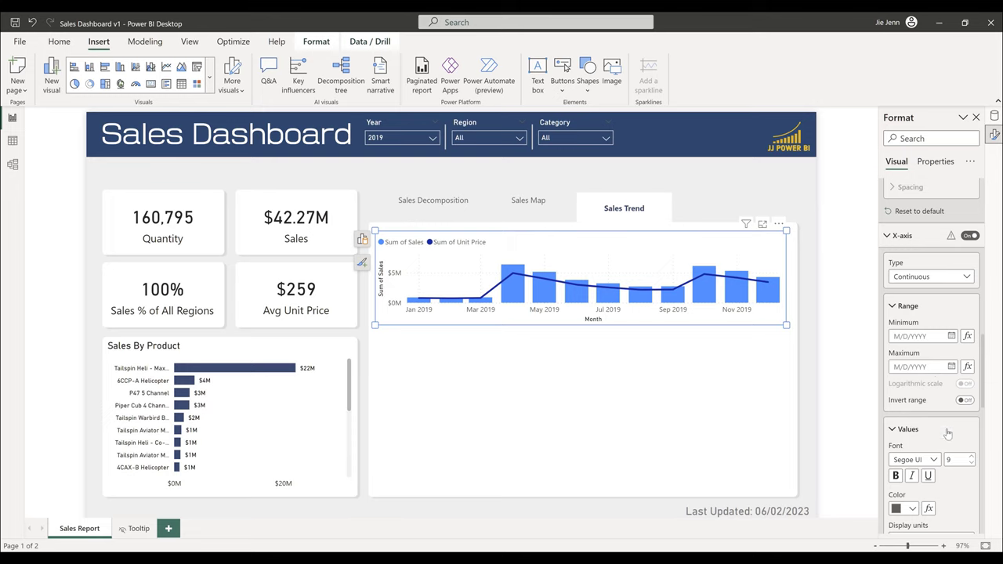
scroll(948, 431, down, 4)
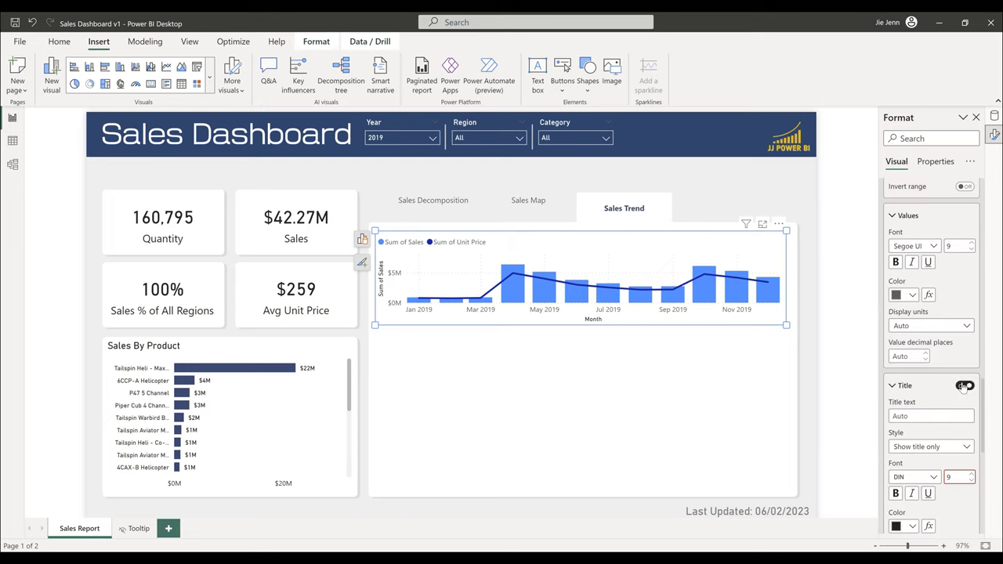
click(964, 386)
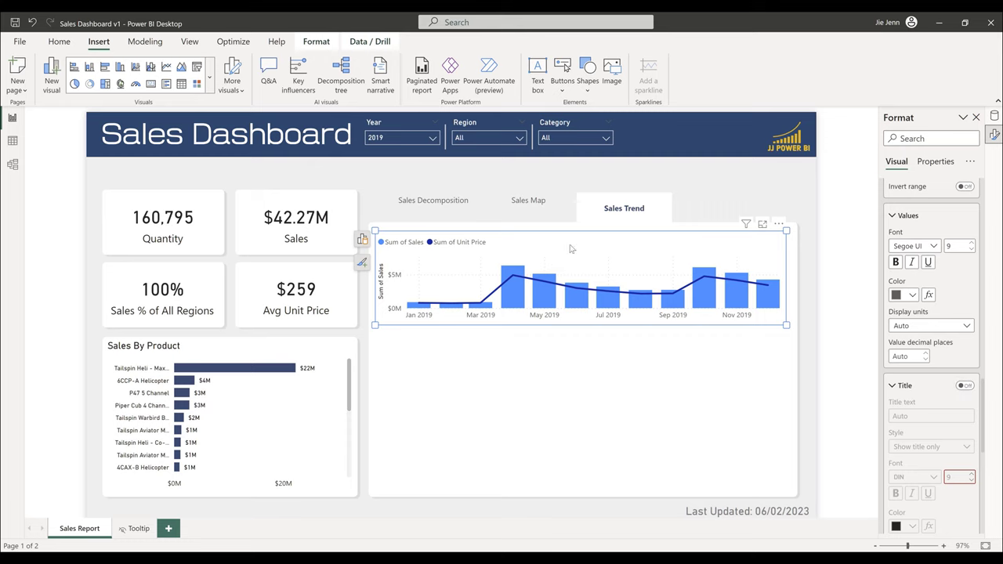
- Make the combo chart taller, keeping its left edge inside the white Sales Trend panel
scroll(898, 290, up, 3)
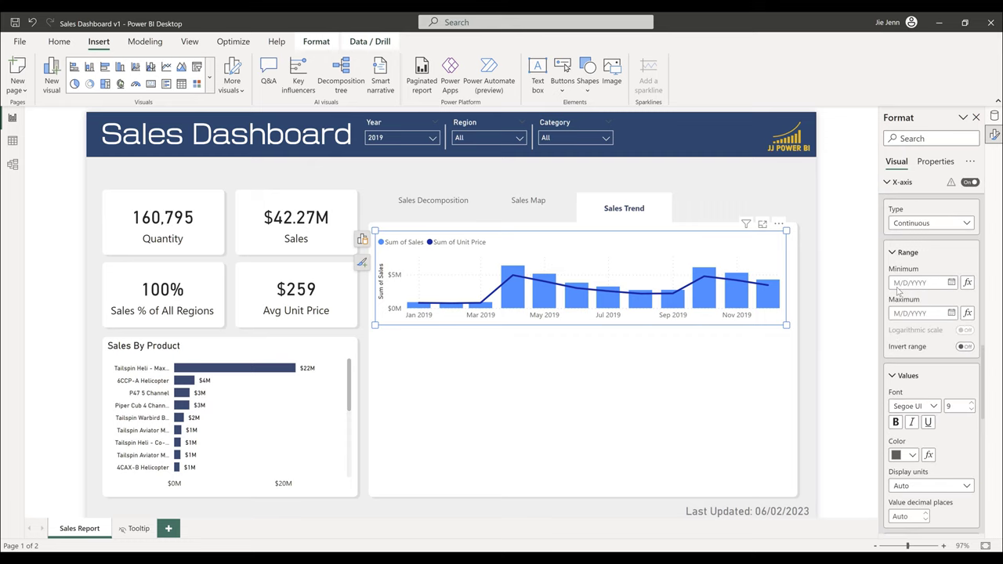
scroll(898, 288, up, 1)
click(918, 546)
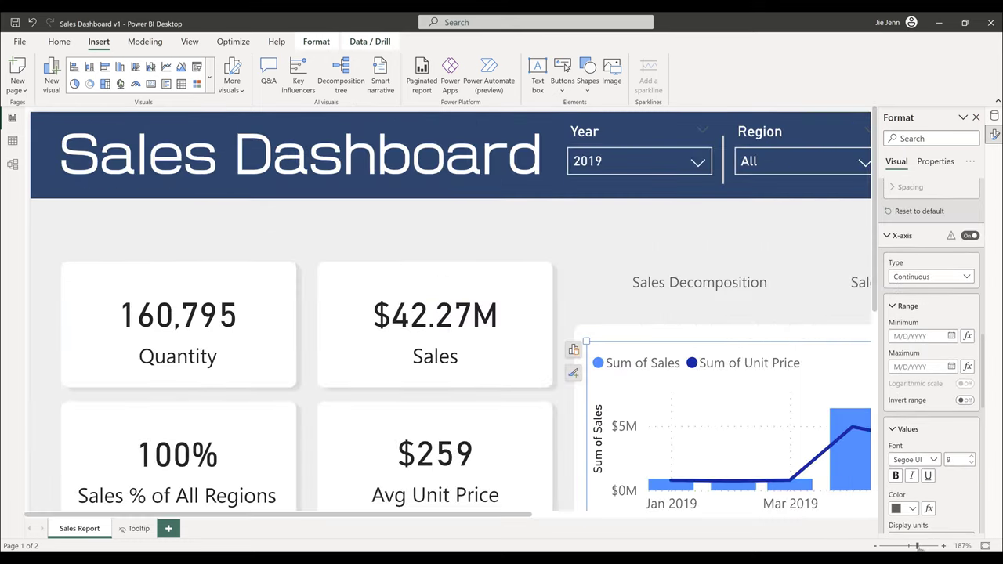
drag(914, 546, 904, 546)
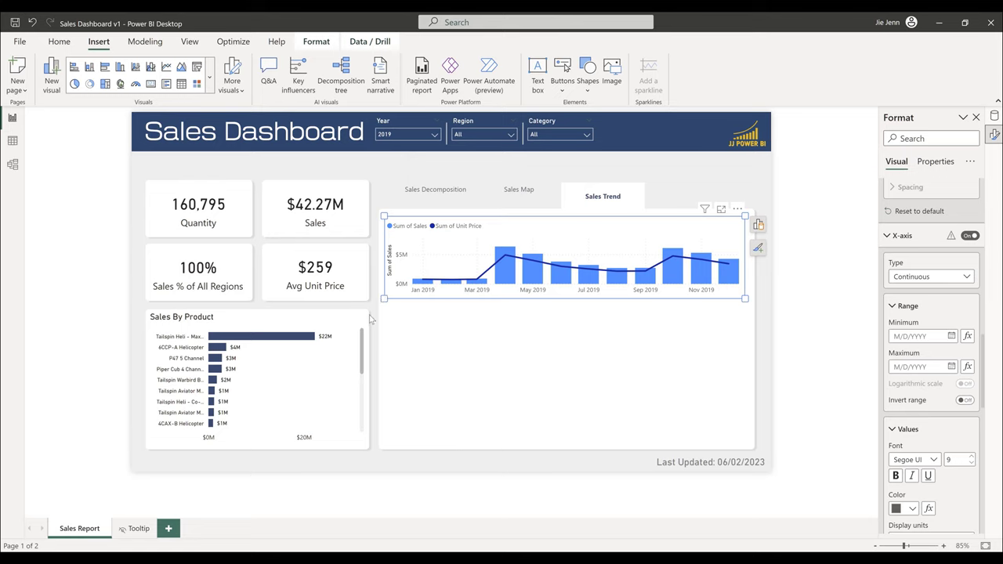
drag(371, 319, 366, 324)
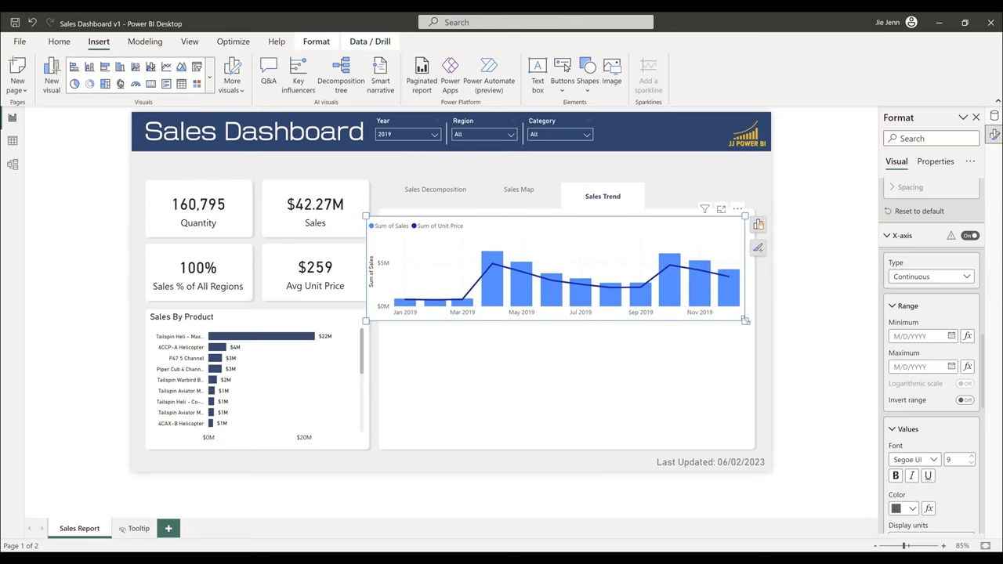
drag(744, 319, 749, 345)
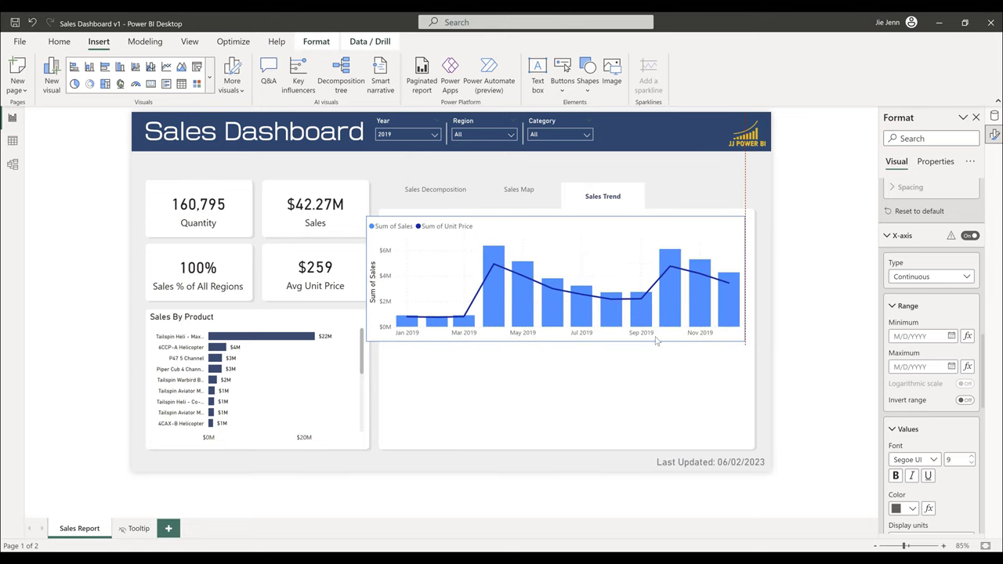
drag(657, 341, 657, 341)
mouse_move(366, 342)
mouse_down()
mouse_move(403, 340)
mouse_move(385, 340)
mouse_up()
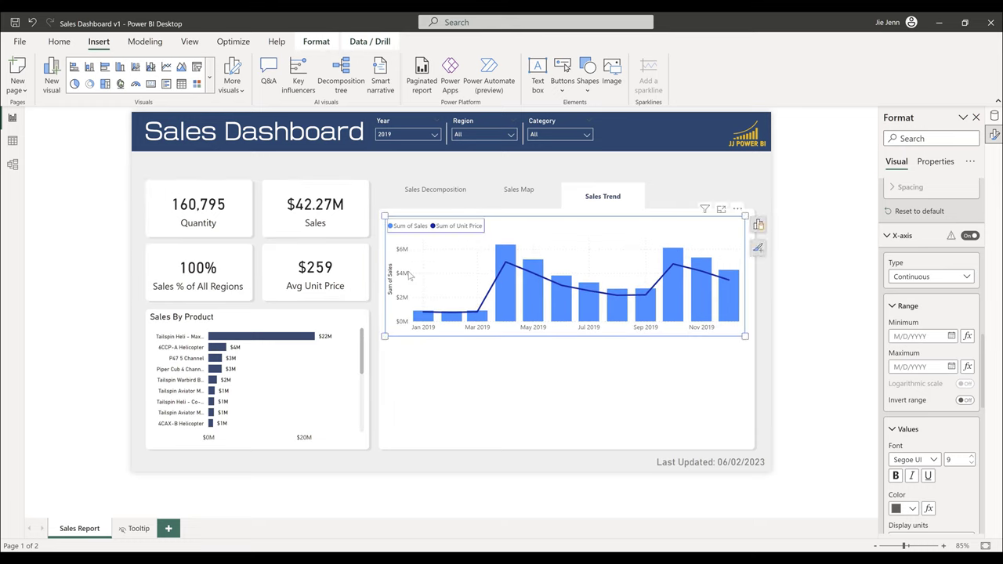
- Turn off the Y-axis title of the combo chart
scroll(932, 382, down, 7)
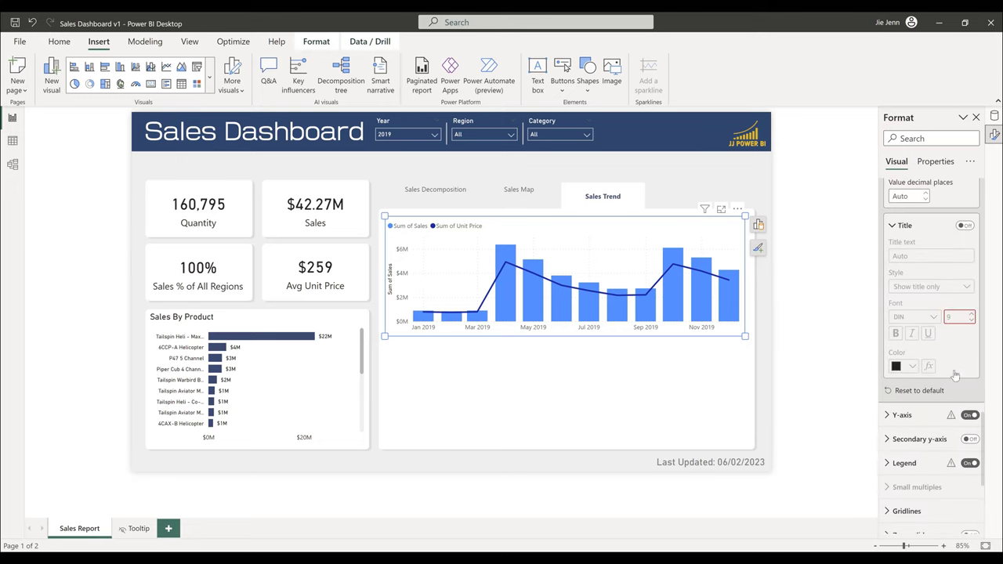
scroll(917, 345, down, 2)
click(898, 313)
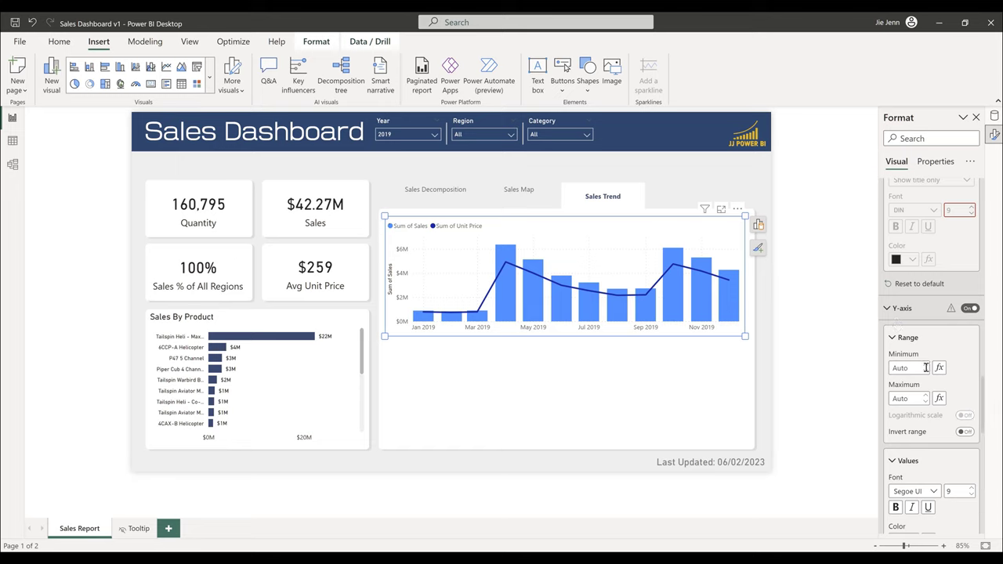
scroll(925, 382, down, 3)
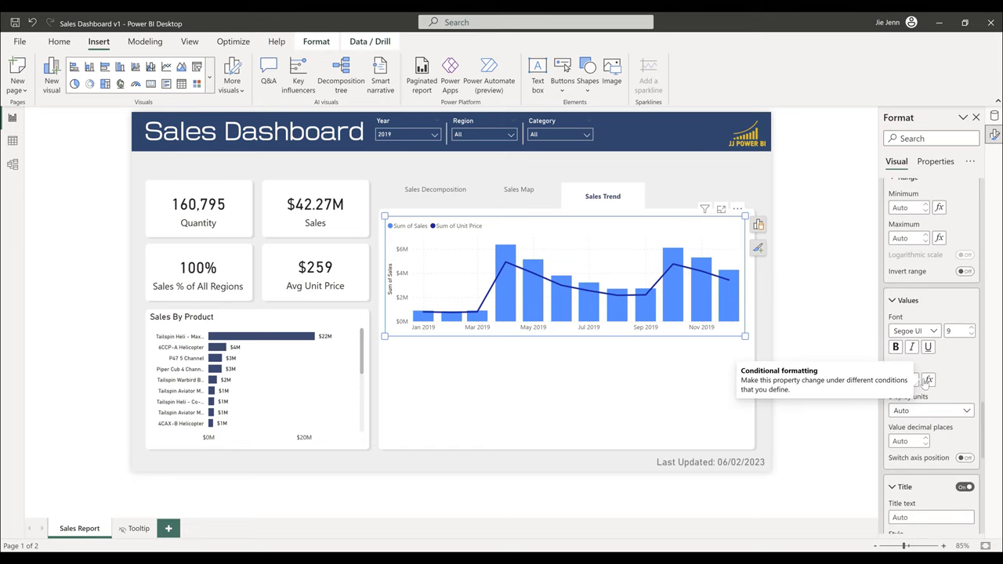
click(965, 487)
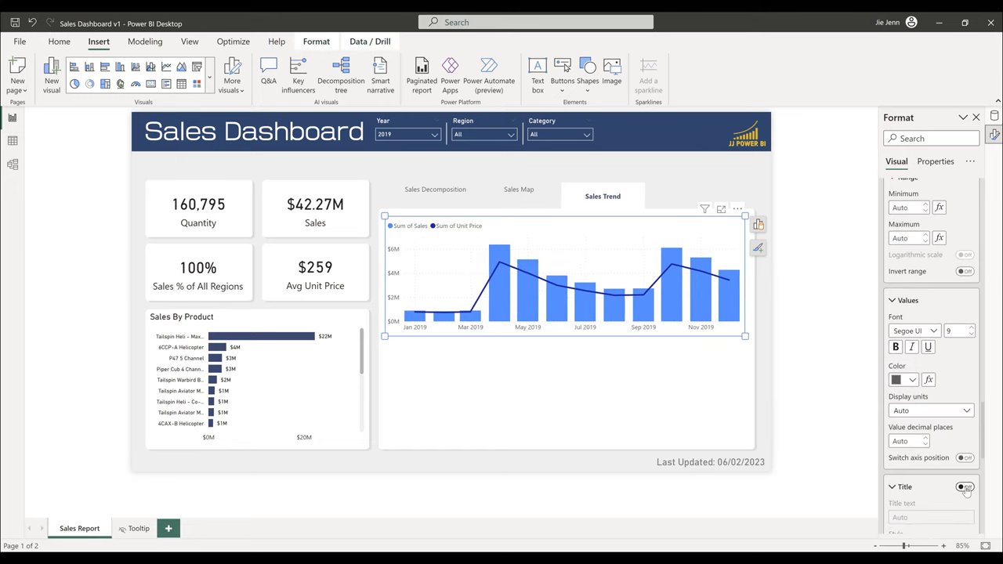
- Turn off the combo chart's vertical gridlines
scroll(966, 487, down, 3)
scroll(962, 481, down, 3)
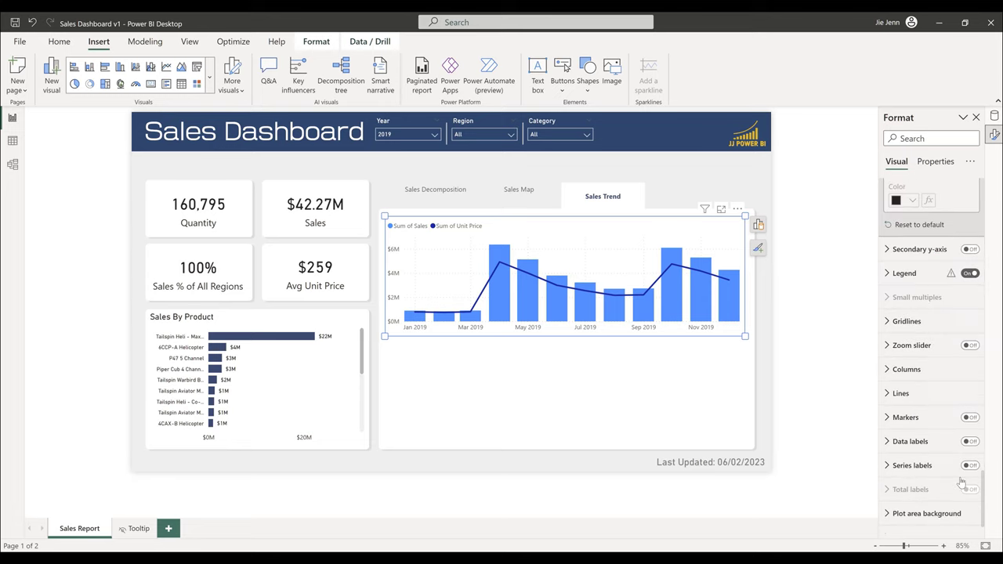
click(906, 323)
scroll(953, 400, down, 2)
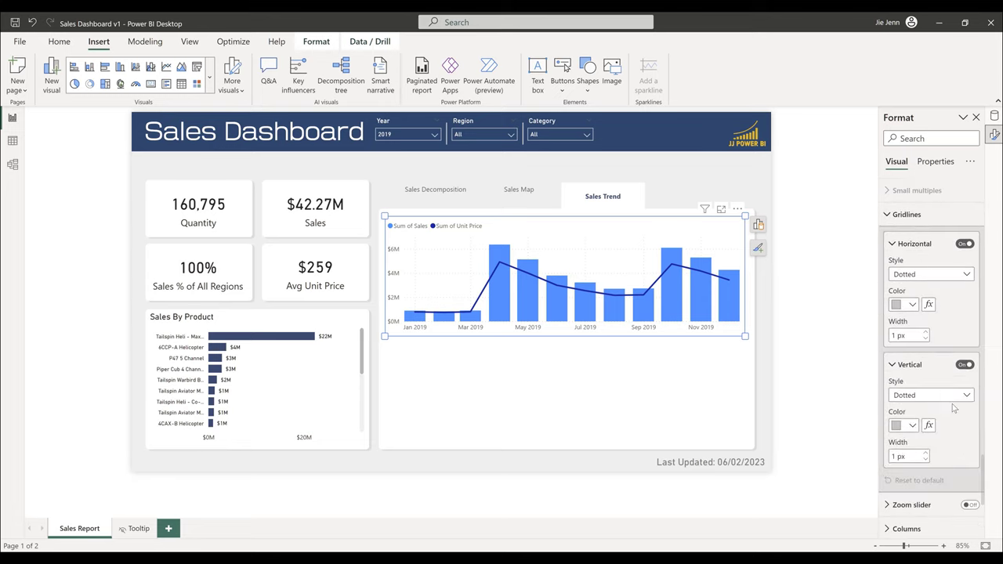
click(965, 366)
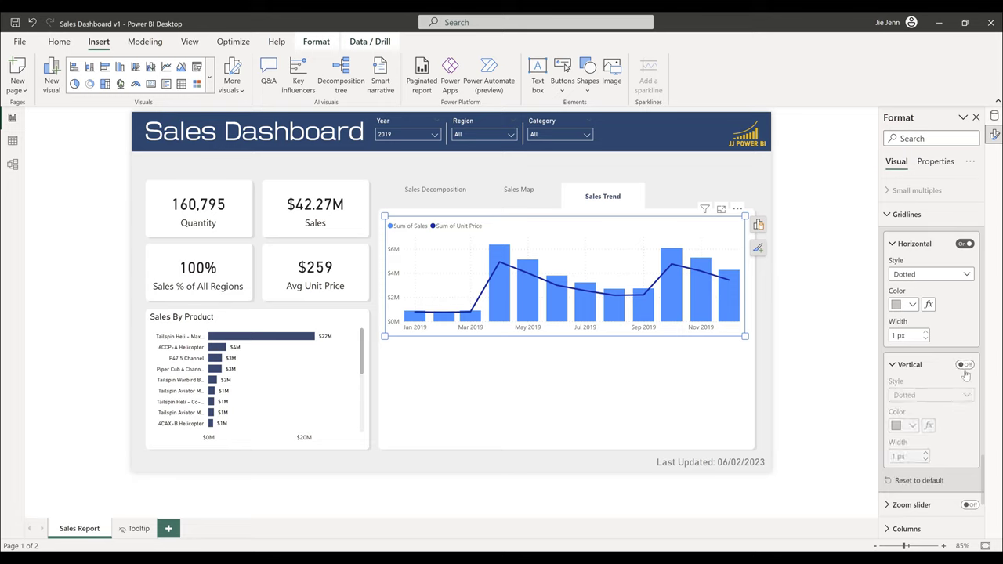
- Set the chart's horizontal gridlines to the Solid style with a medium gray theme color
scroll(968, 369, down, 1)
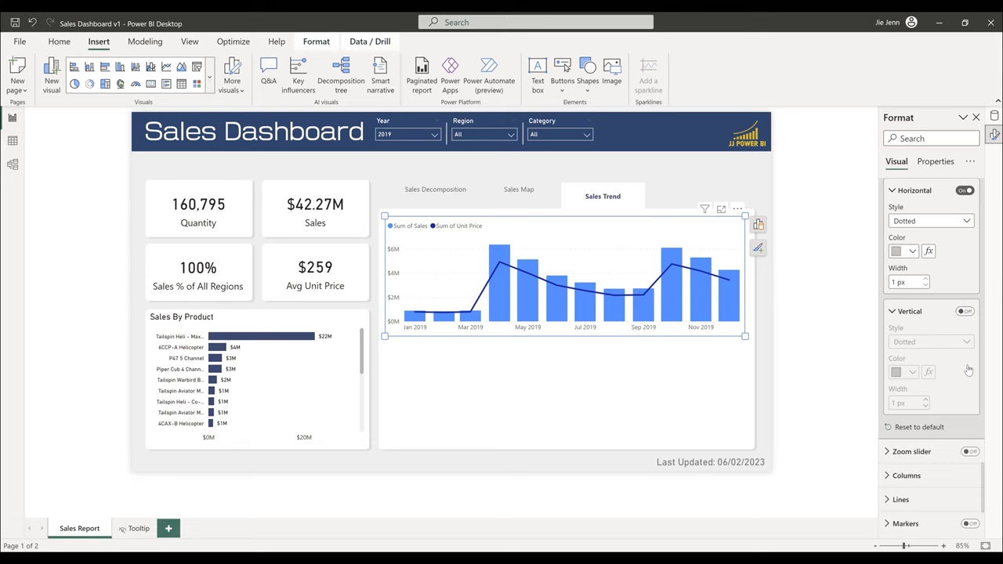
scroll(932, 284, up, 1)
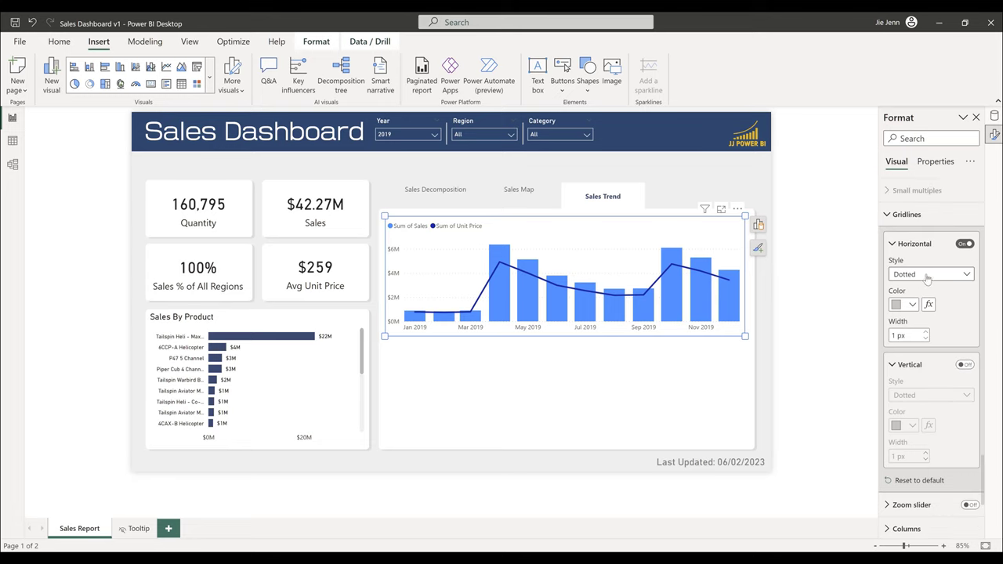
click(914, 273)
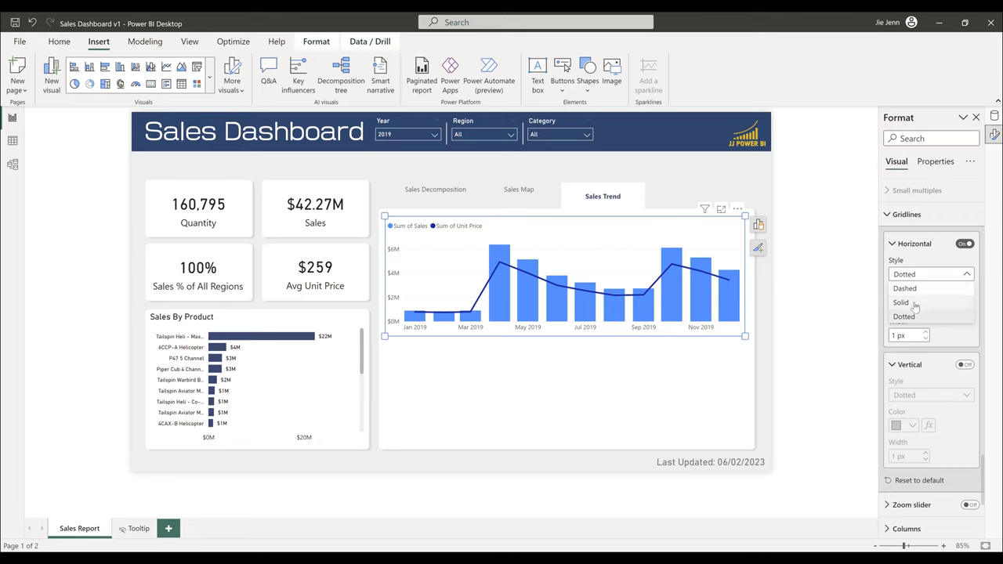
click(901, 302)
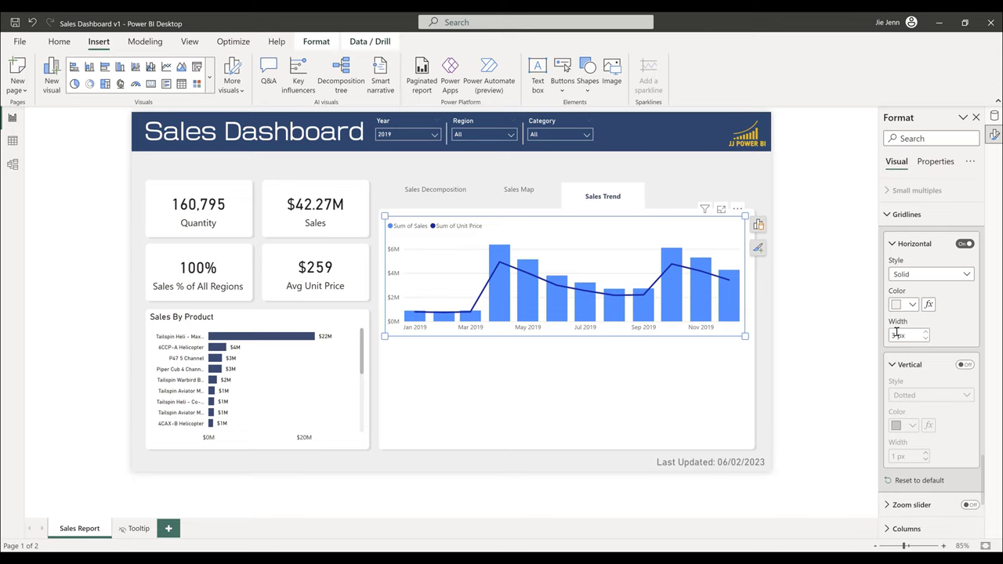
click(911, 304)
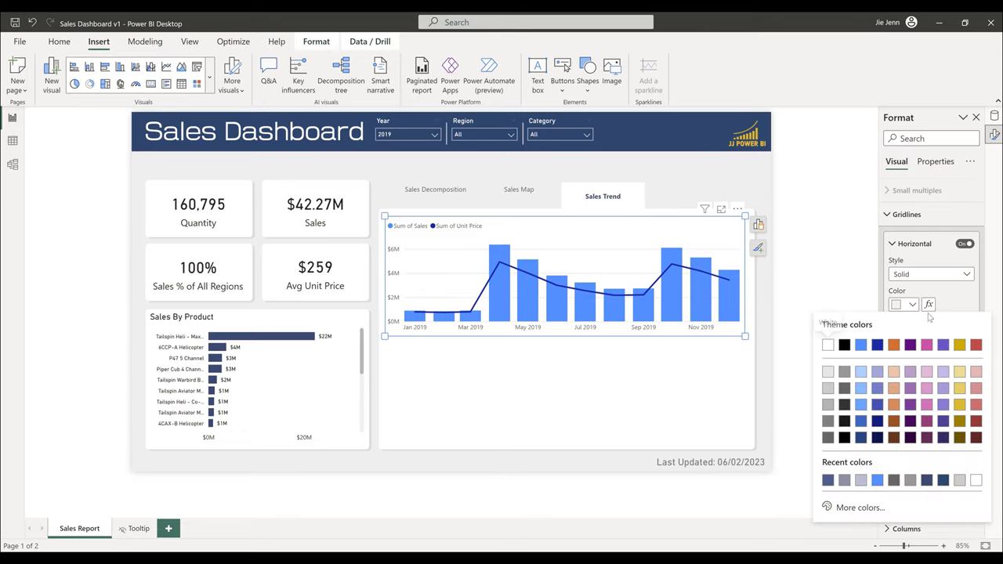
click(828, 405)
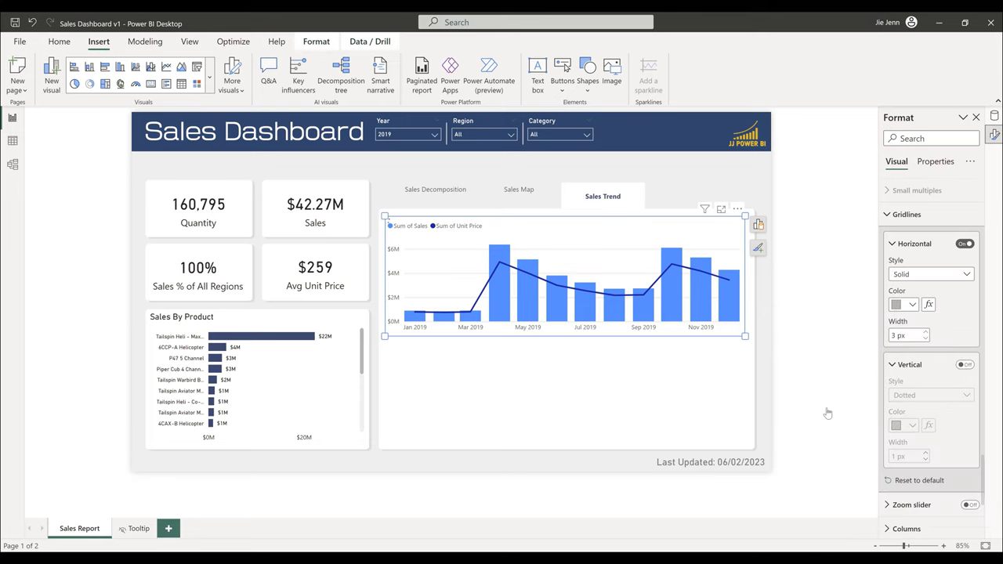
- Set the combo chart's horizontal gridlines to a width of 1 px and reapply the medium gray theme color
scroll(970, 282, up, 3)
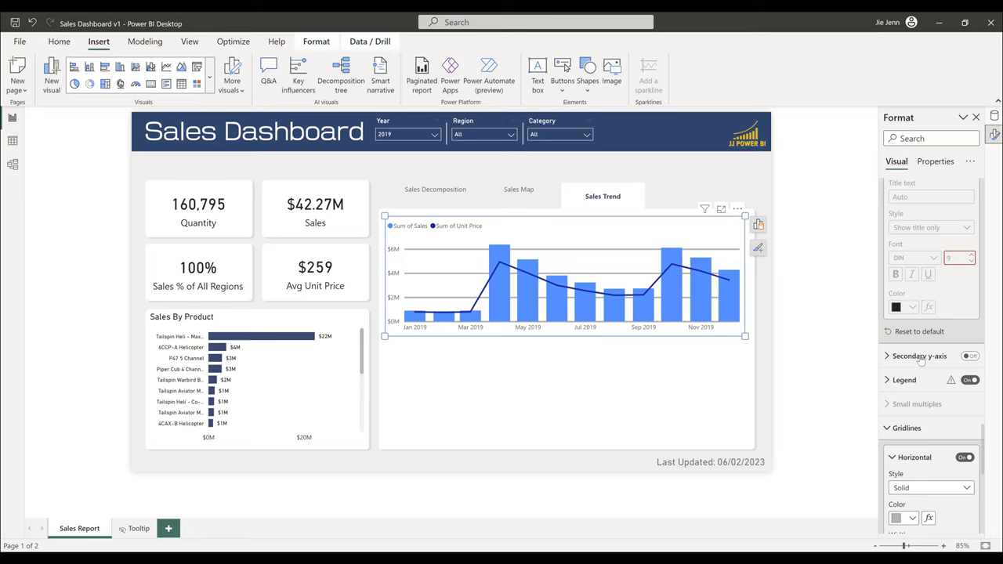
scroll(922, 362, down, 2)
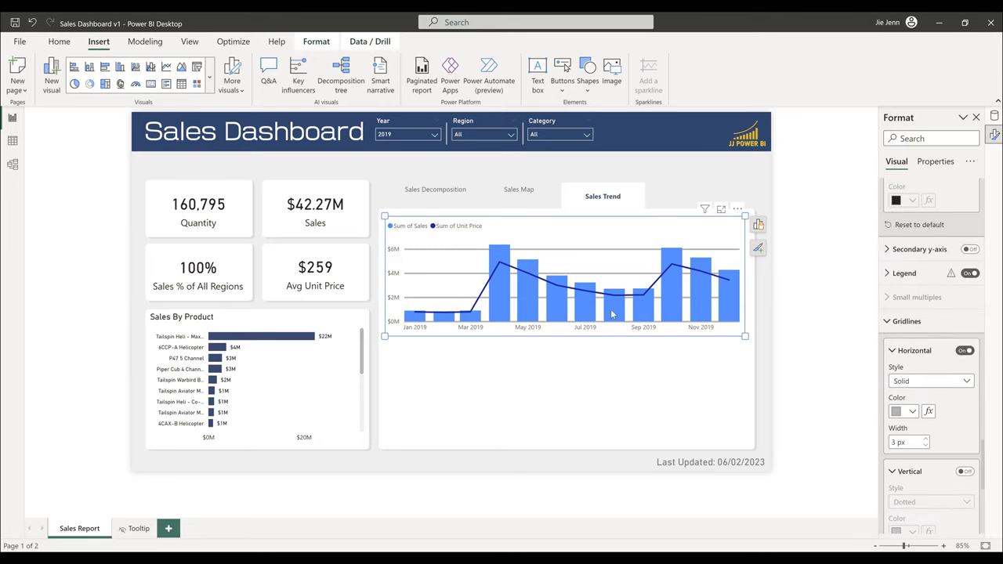
click(925, 445)
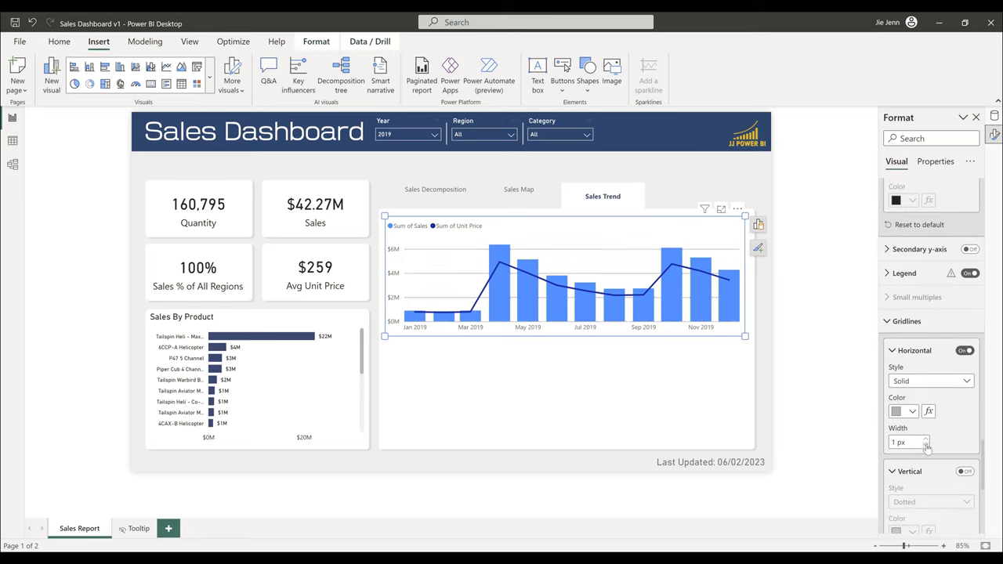
click(902, 412)
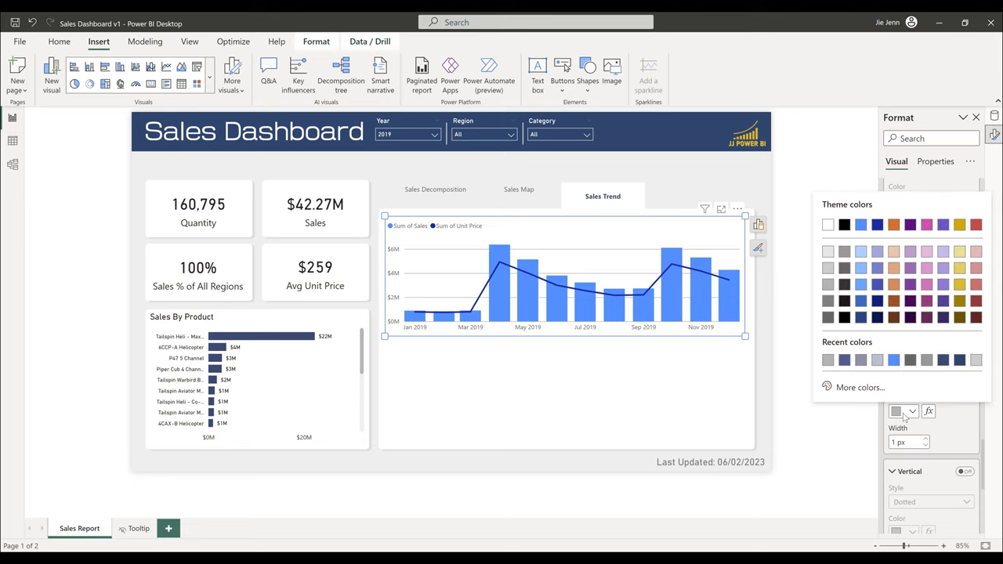
click(829, 291)
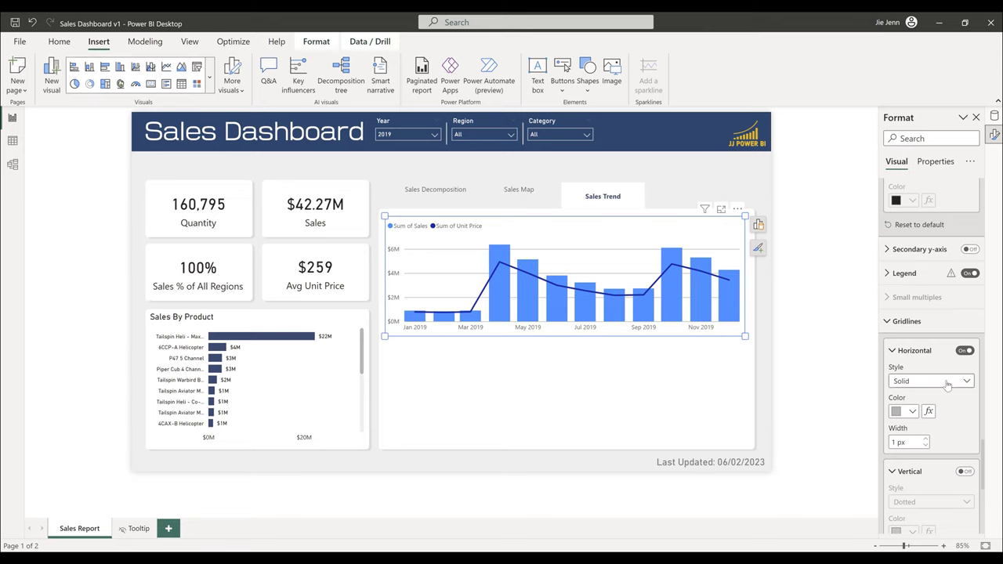
- Change the combo chart's default column color to the dark navy blue from the recent colors
scroll(955, 401, down, 1)
scroll(955, 400, down, 5)
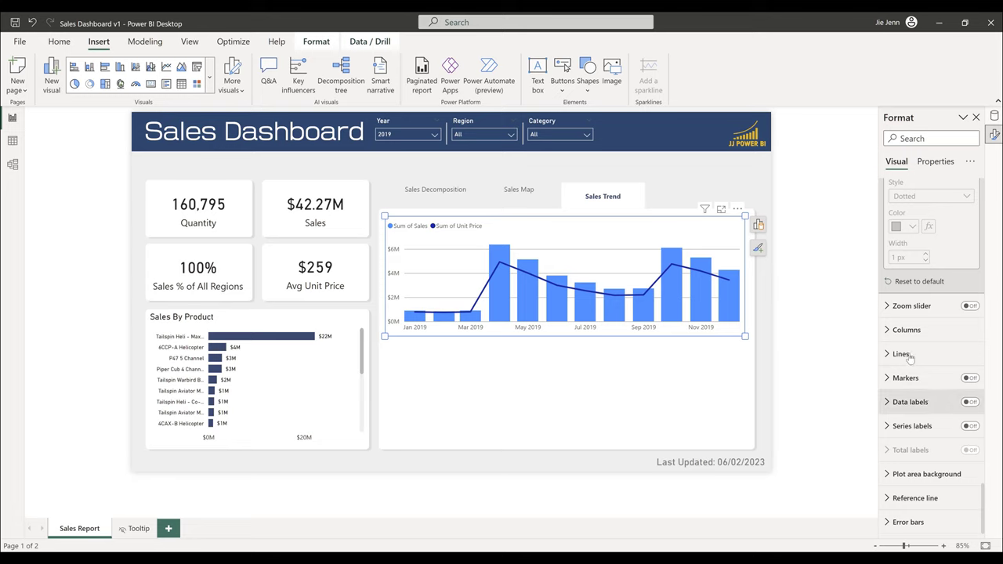
click(907, 331)
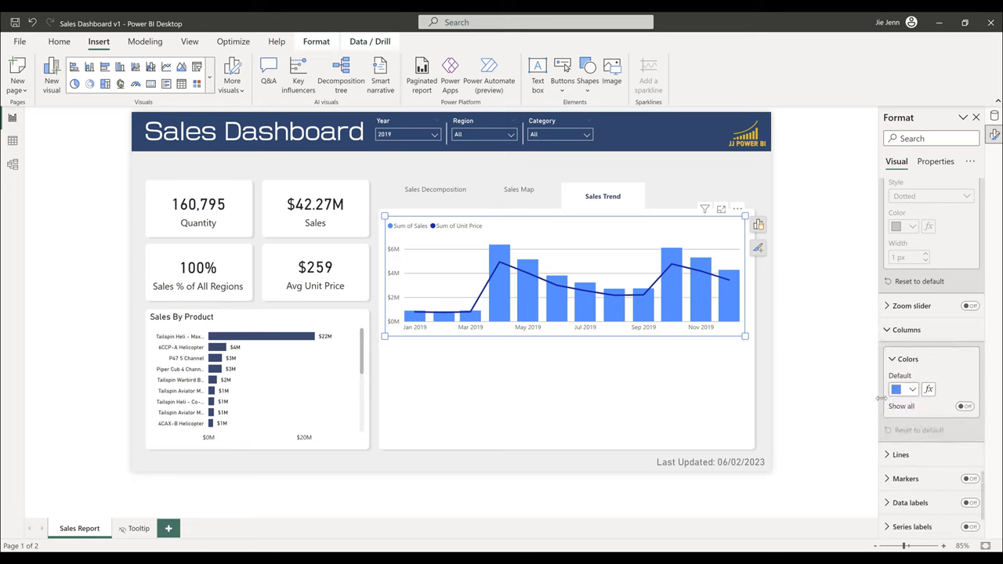
click(905, 390)
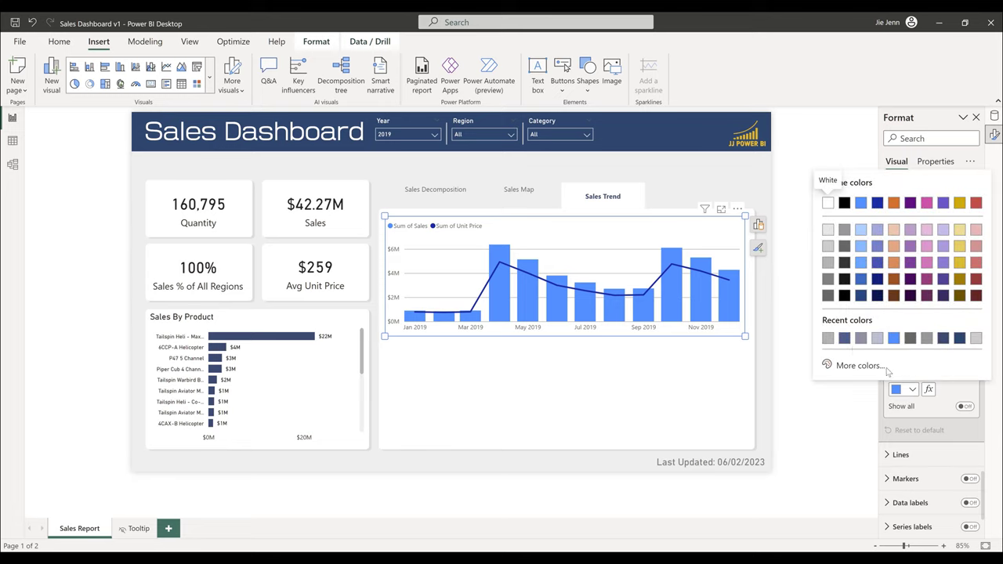
click(844, 340)
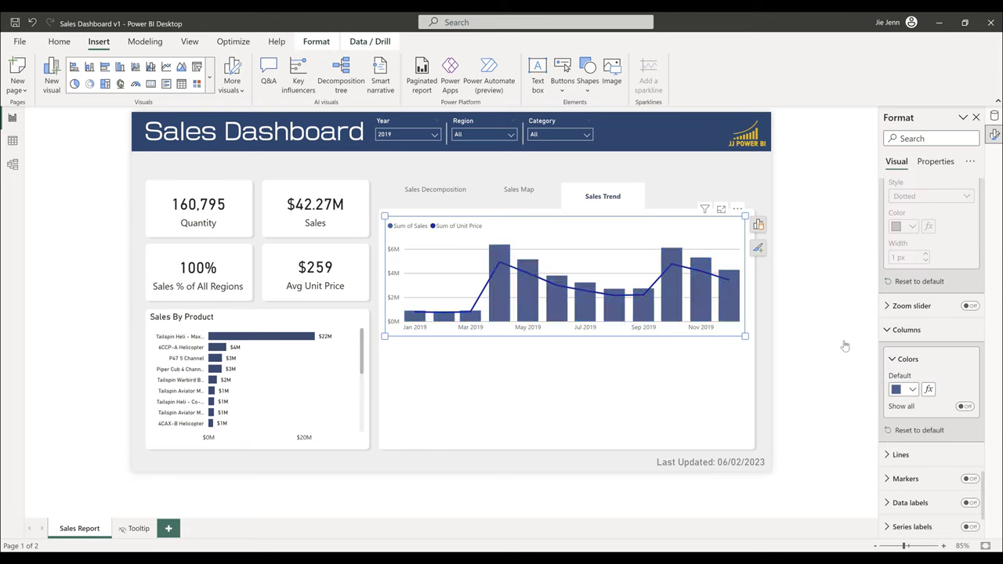
click(897, 390)
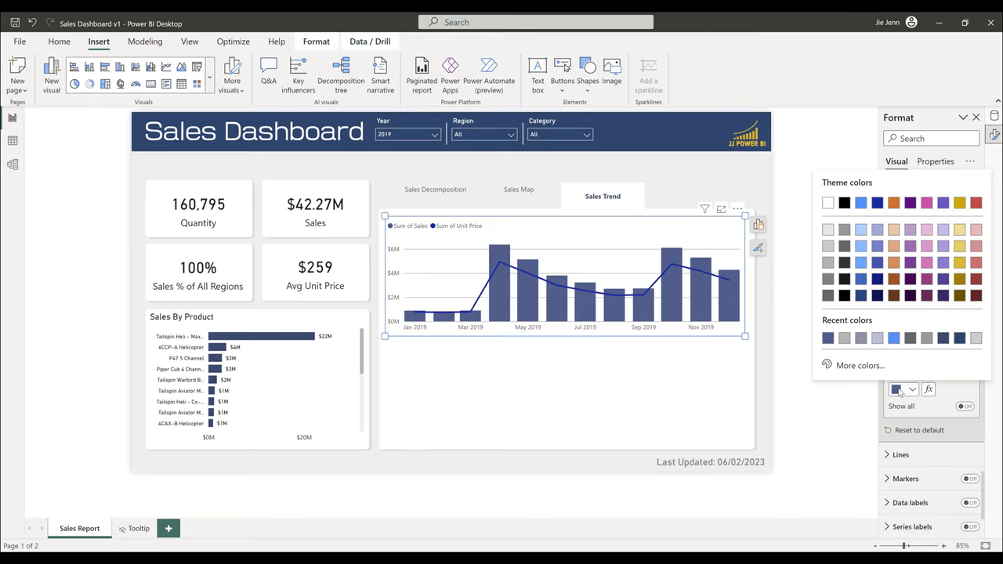
click(959, 338)
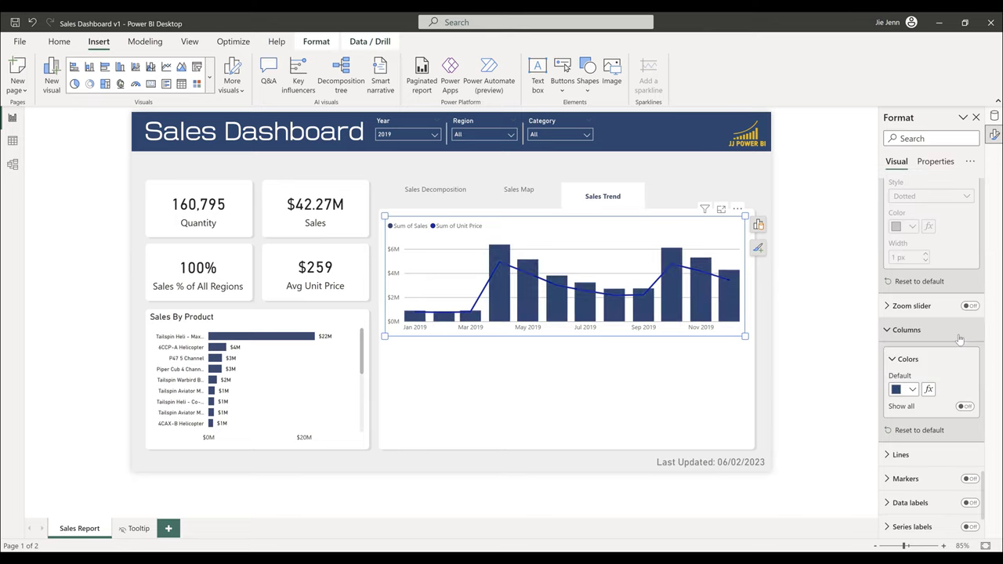
- Change the Sum of Unit Price line to the light gold theme color
click(931, 455)
scroll(929, 455, down, 4)
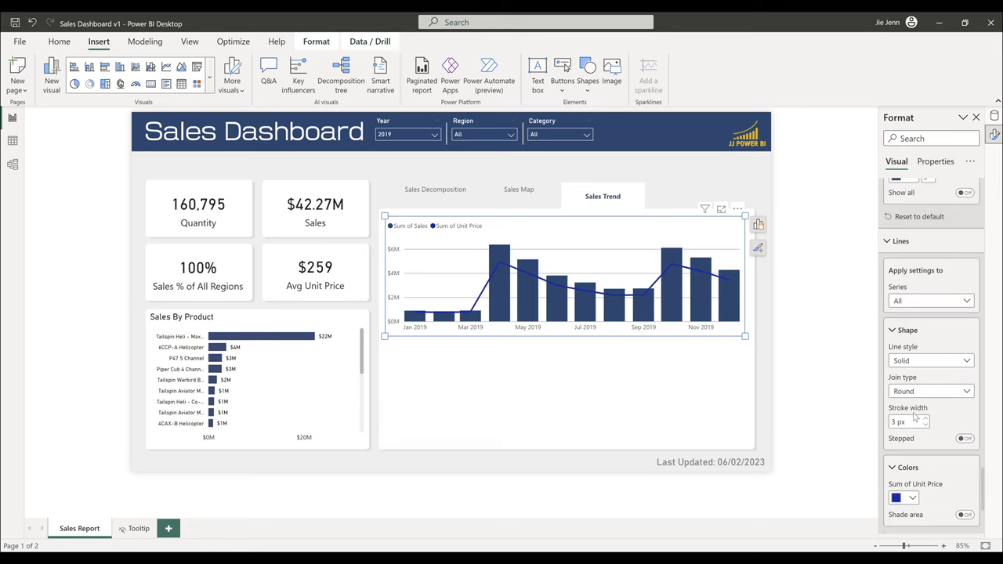
scroll(915, 417, down, 2)
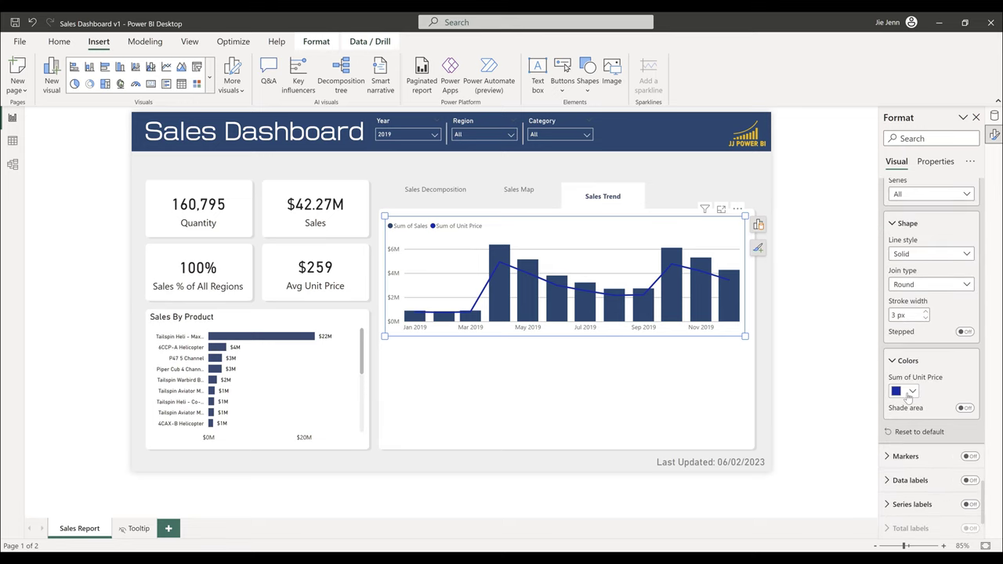
click(907, 392)
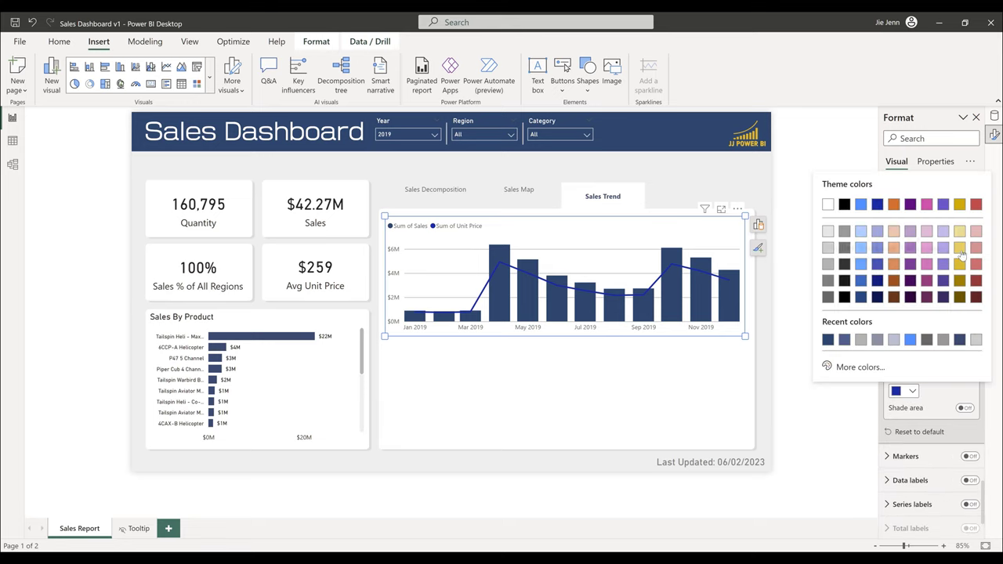
click(960, 247)
scroll(933, 390, down, 1)
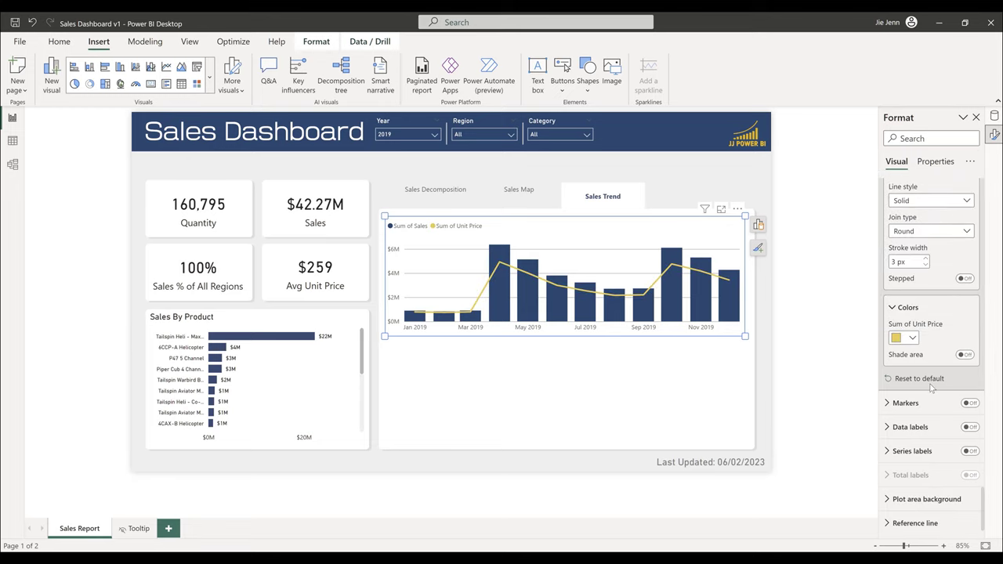
- Widen the combo chart slightly on its right side and extend its left edge over the KPI cards
click(638, 380)
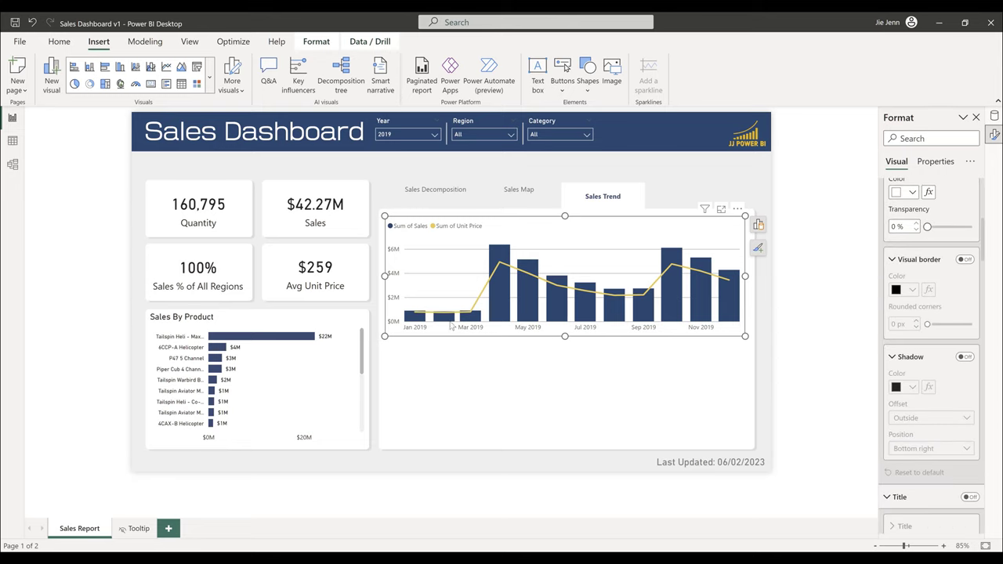
mouse_move(750, 280)
mouse_down()
mouse_move(768, 278)
mouse_move(751, 278)
mouse_up()
drag(383, 275, 234, 282)
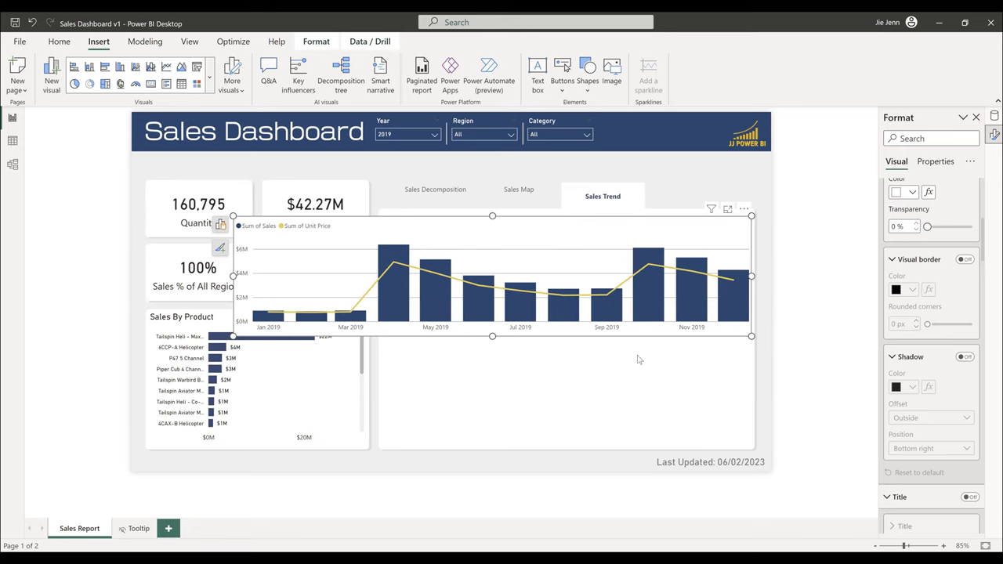
- Set the format of the Date table's Month column to 3/14/2001 (m/d/yyyy) in the data view
click(13, 141)
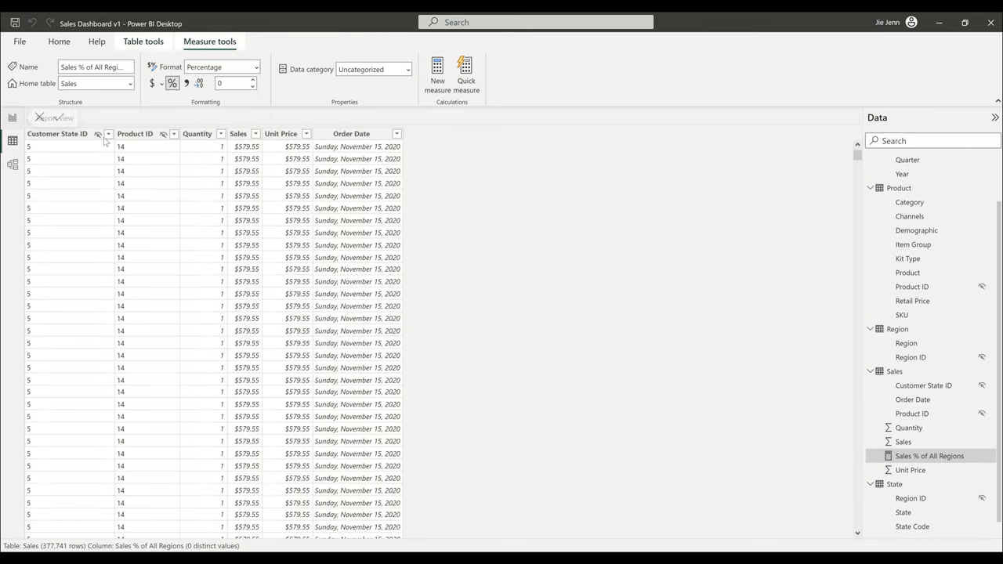
scroll(944, 212, up, 2)
click(894, 161)
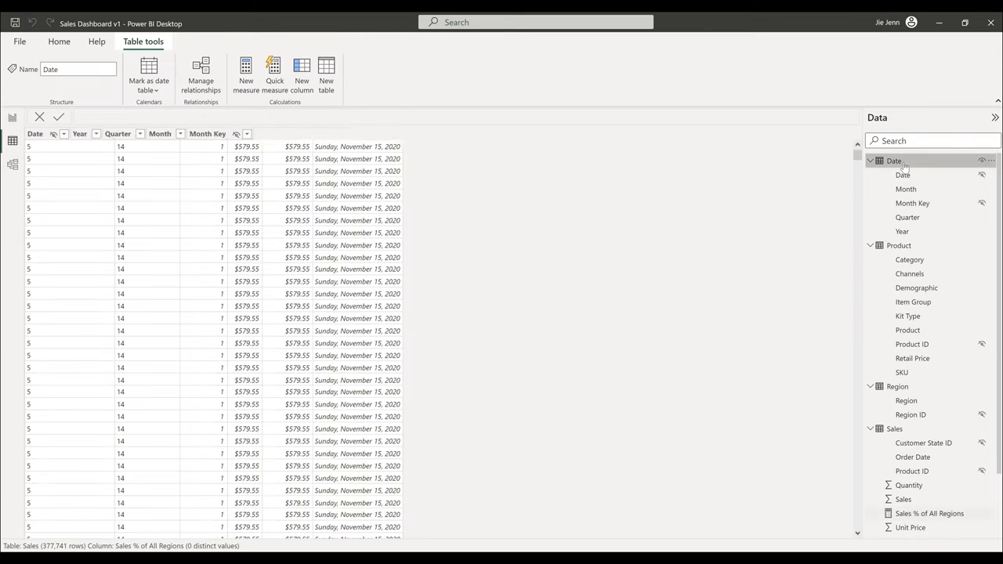
click(236, 134)
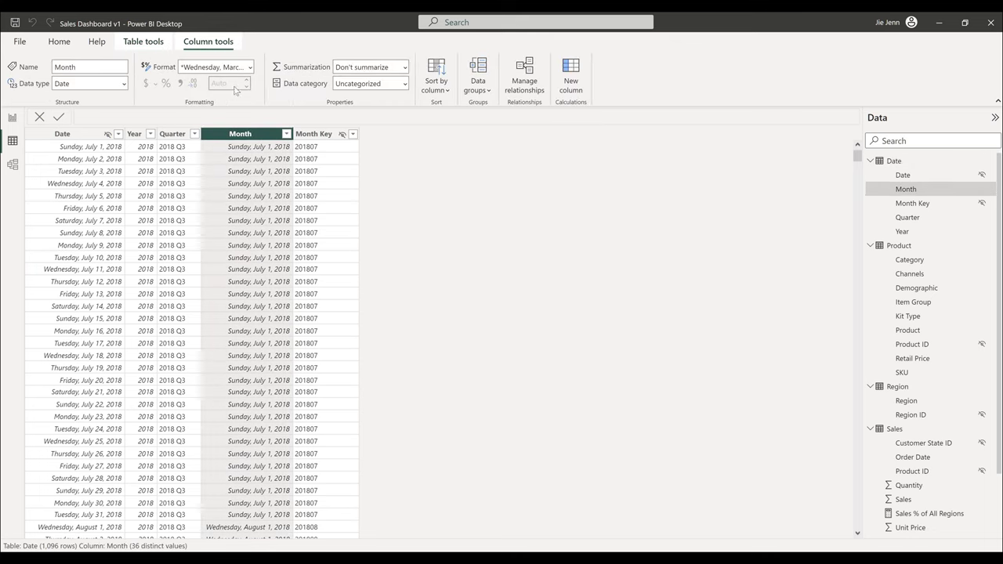
click(217, 67)
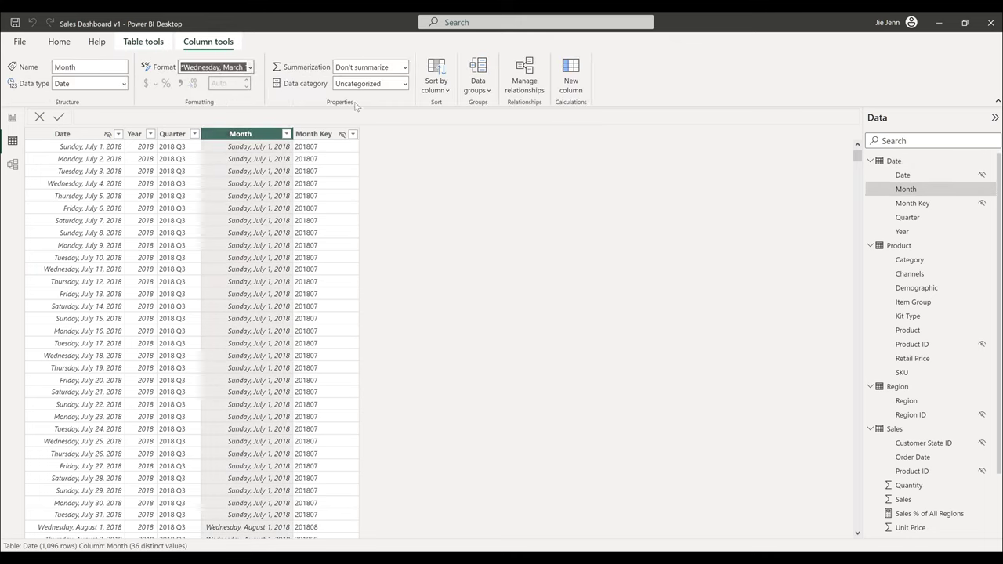
text(s)
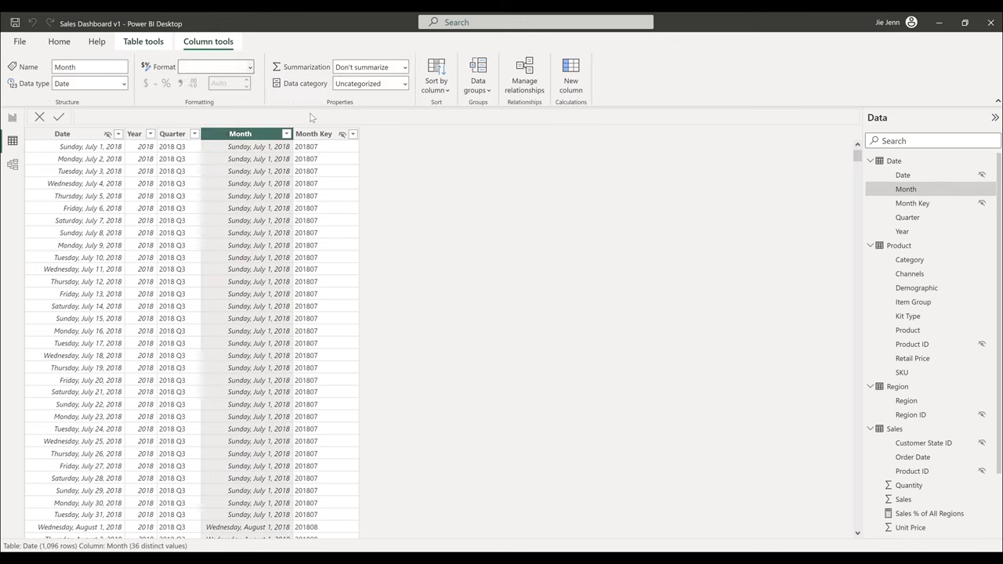
click(250, 68)
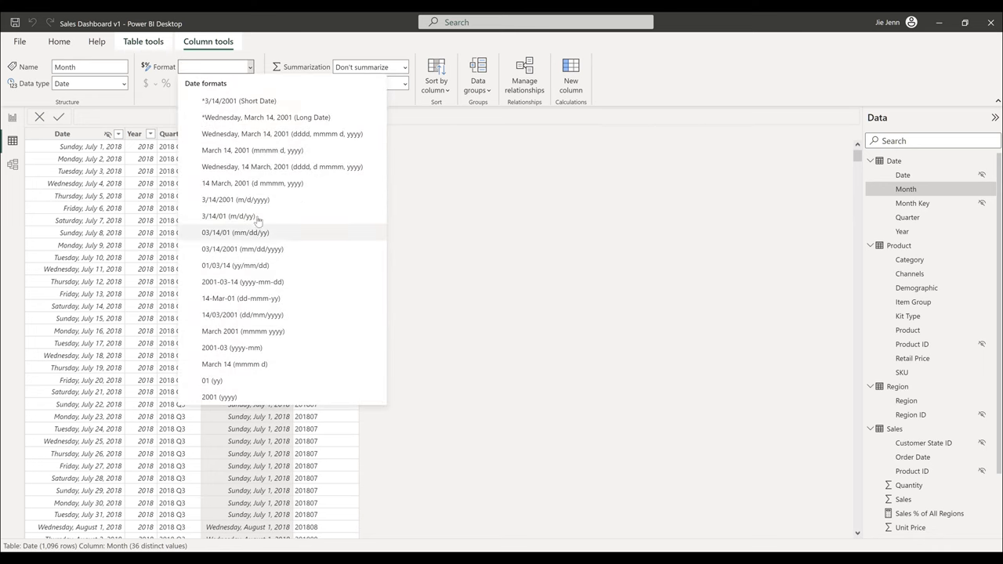
click(260, 201)
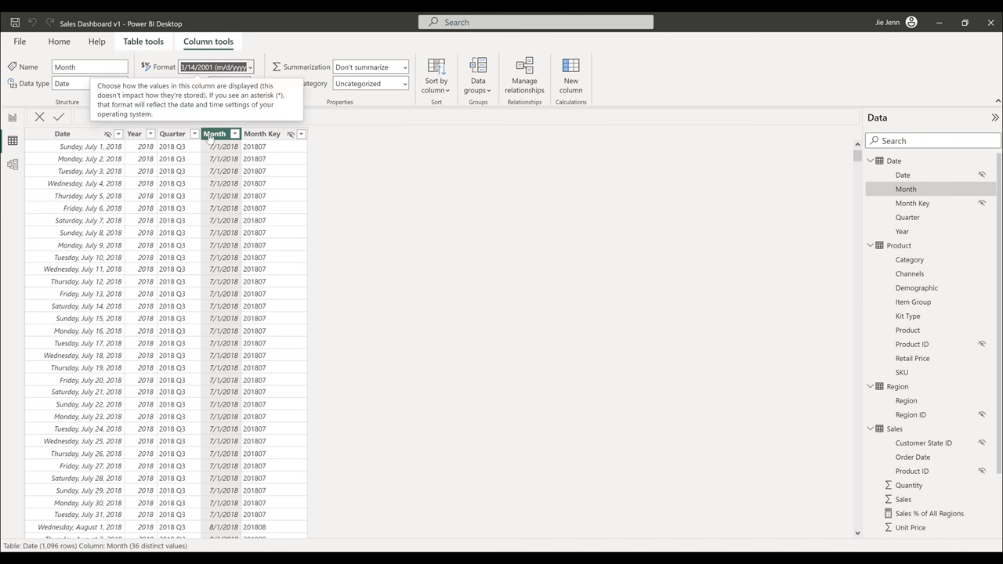
- Return to the report view and make the combo chart slightly taller by lowering its bottom edge
click(12, 118)
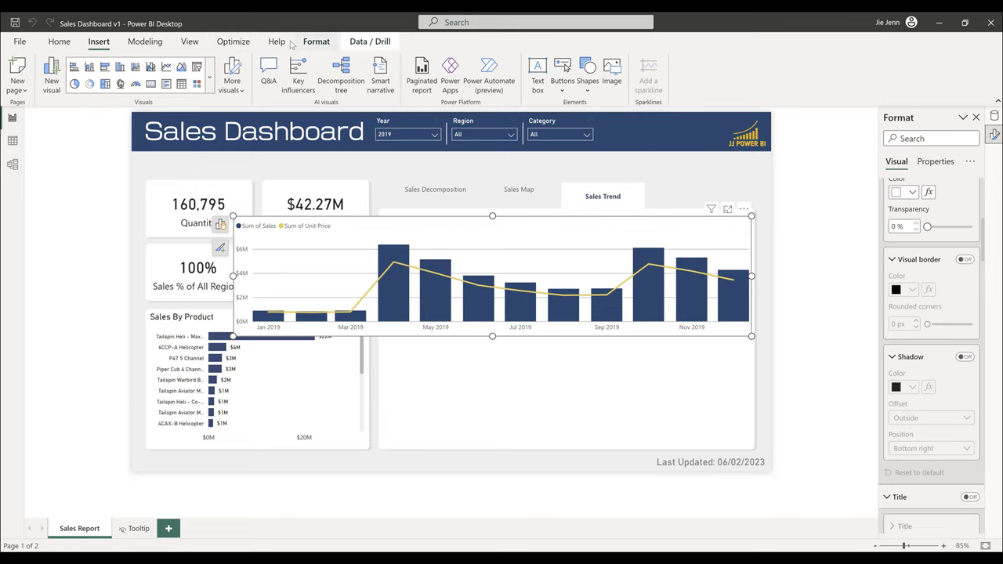
click(232, 41)
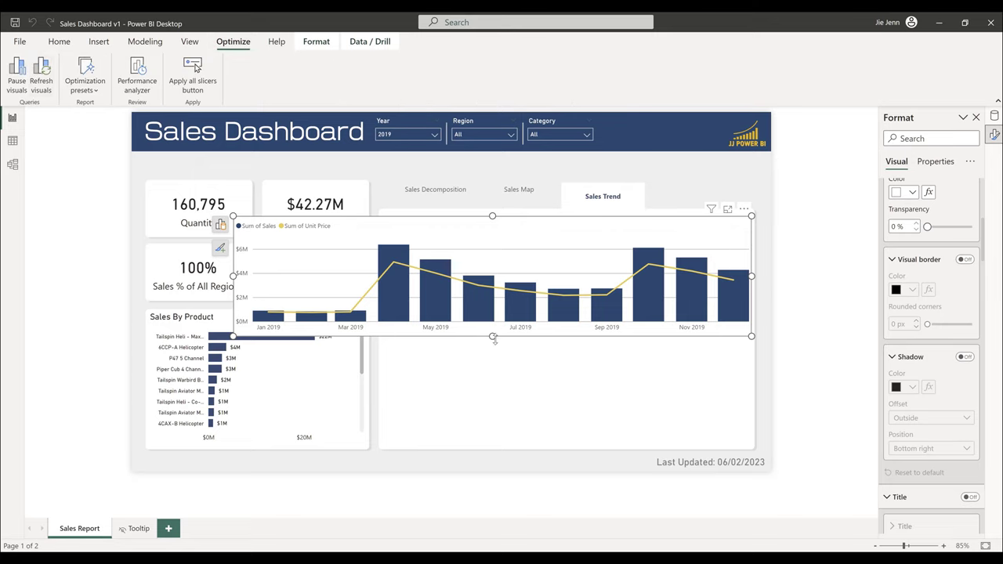
drag(492, 337, 492, 346)
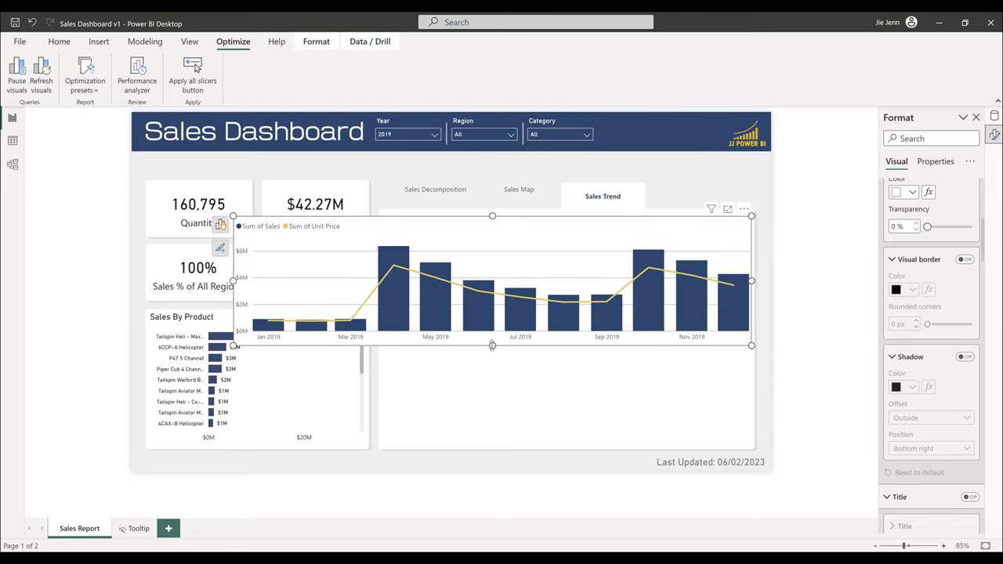
- Set the position of the combo chart's legend to Top right
click(330, 228)
click(314, 227)
click(317, 232)
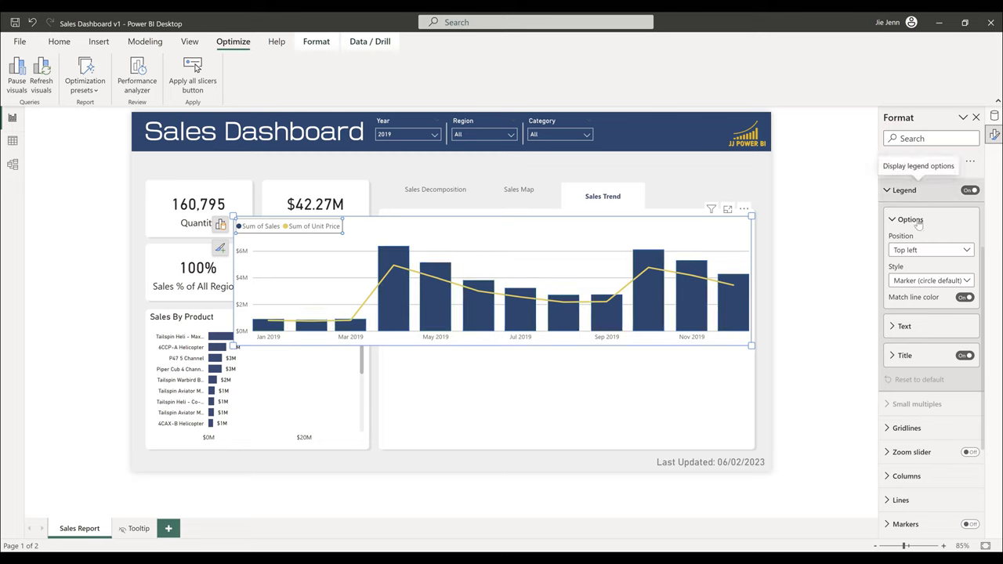
click(909, 327)
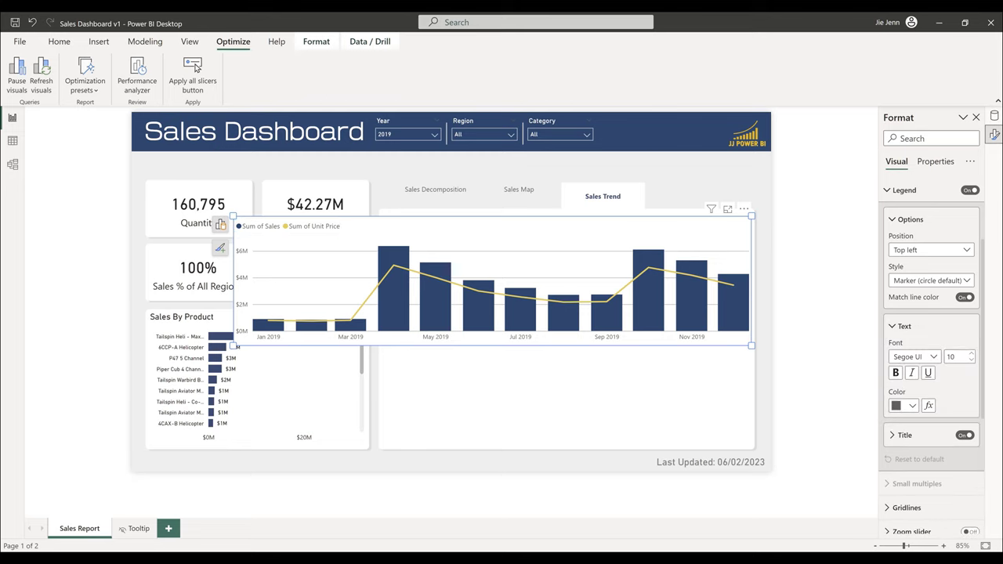
click(964, 249)
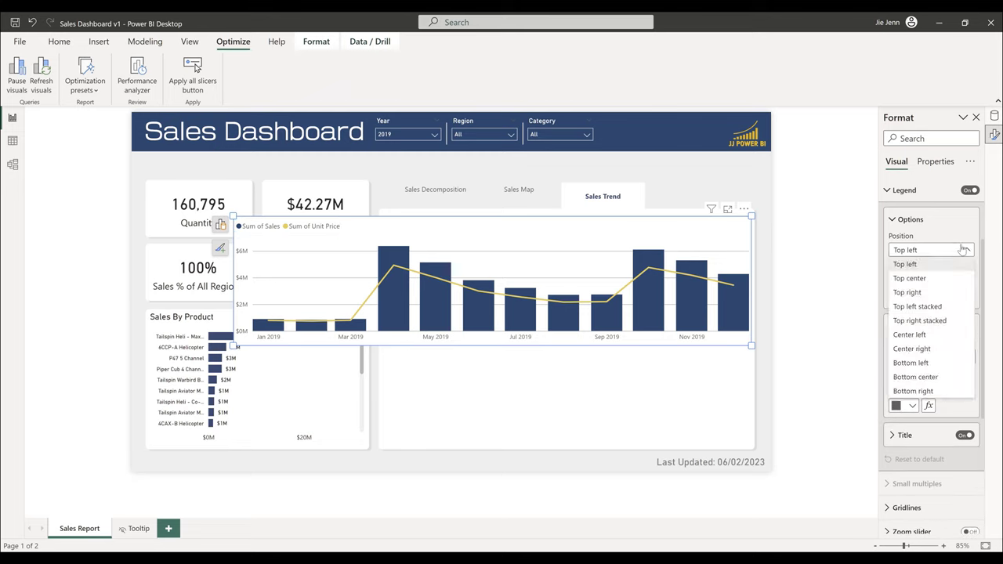
key(Escape)
click(934, 293)
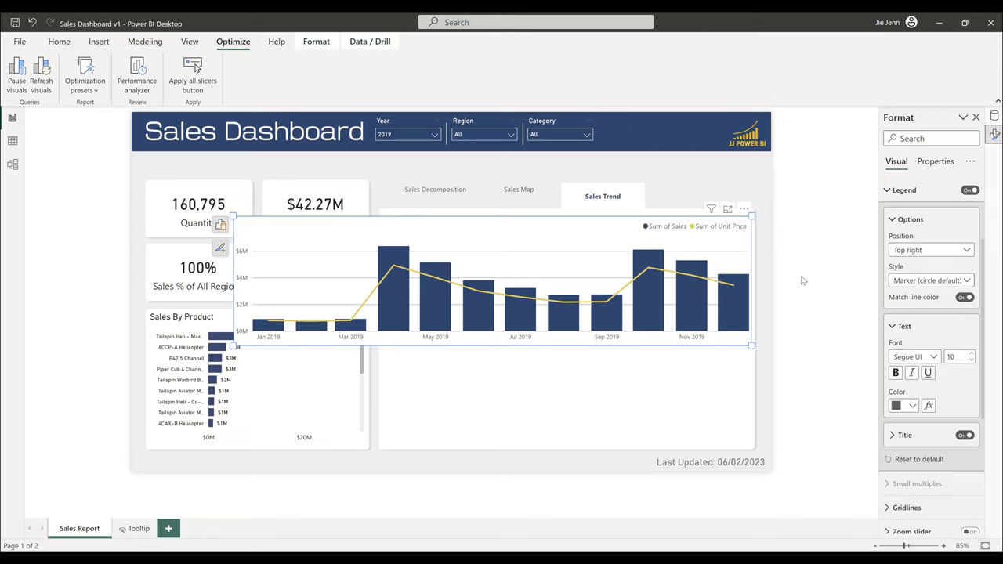
- Rename the combo chart's column y-axis field to Avg Price
click(220, 224)
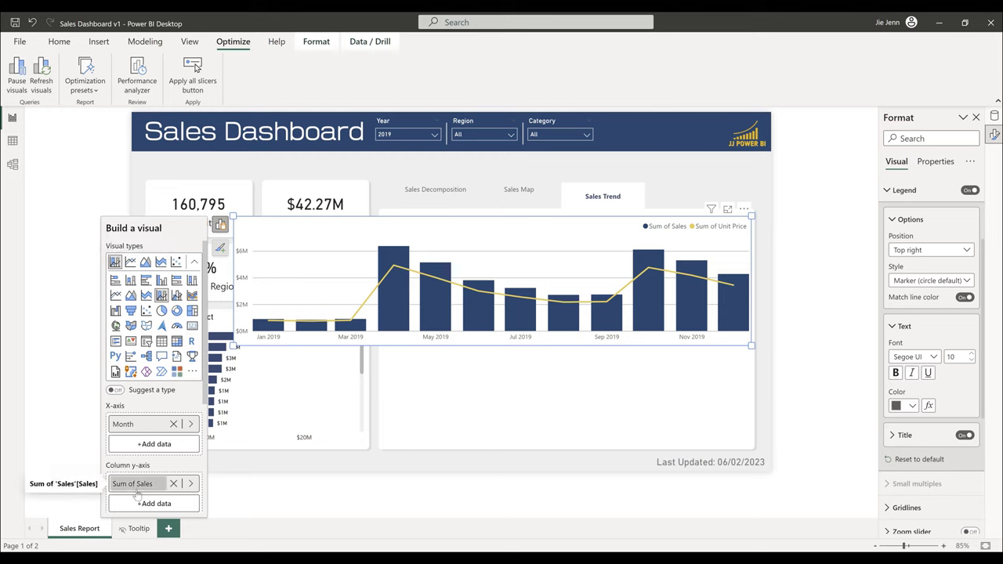
double_click(138, 488)
text(A)
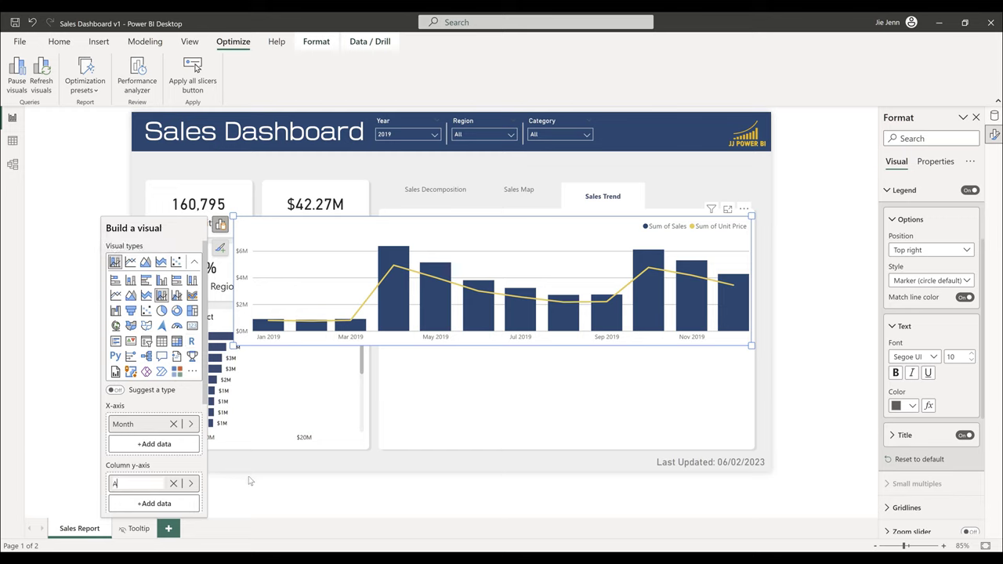
text(vg Price)
key(Return)
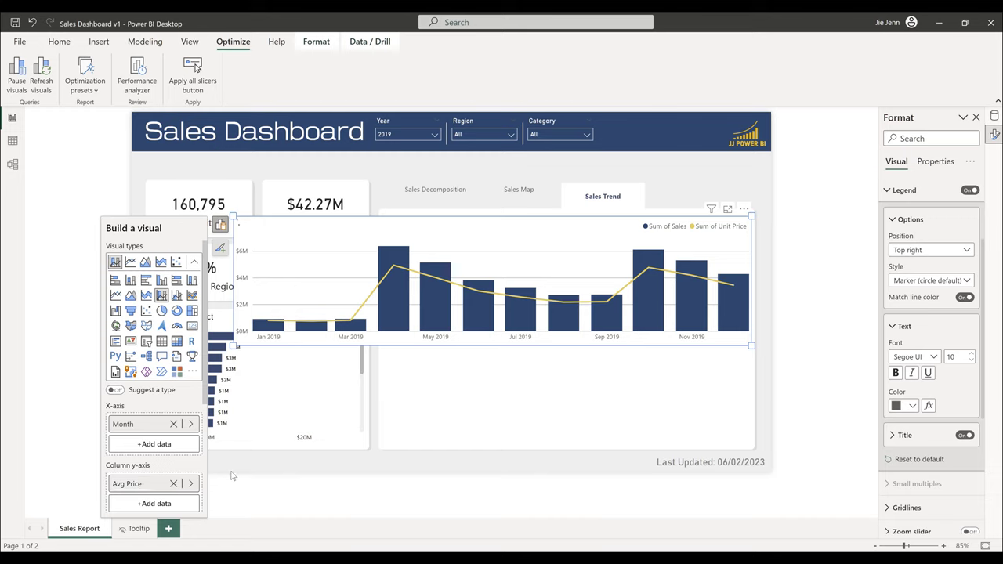
scroll(153, 463, down, 3)
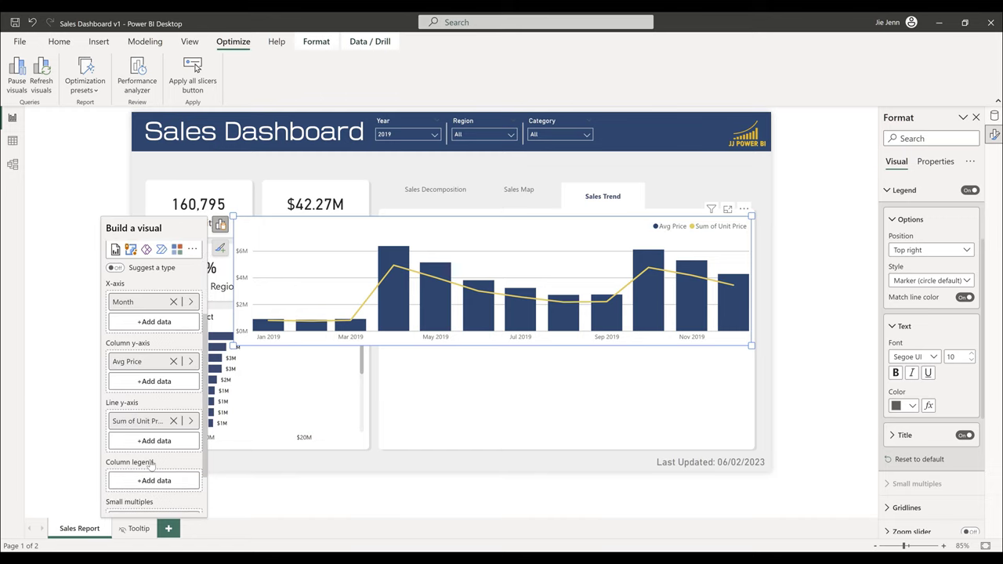
- Rename the combo chart's column y-axis field to Sales and its line y-axis field to Avg Price
double_click(151, 422)
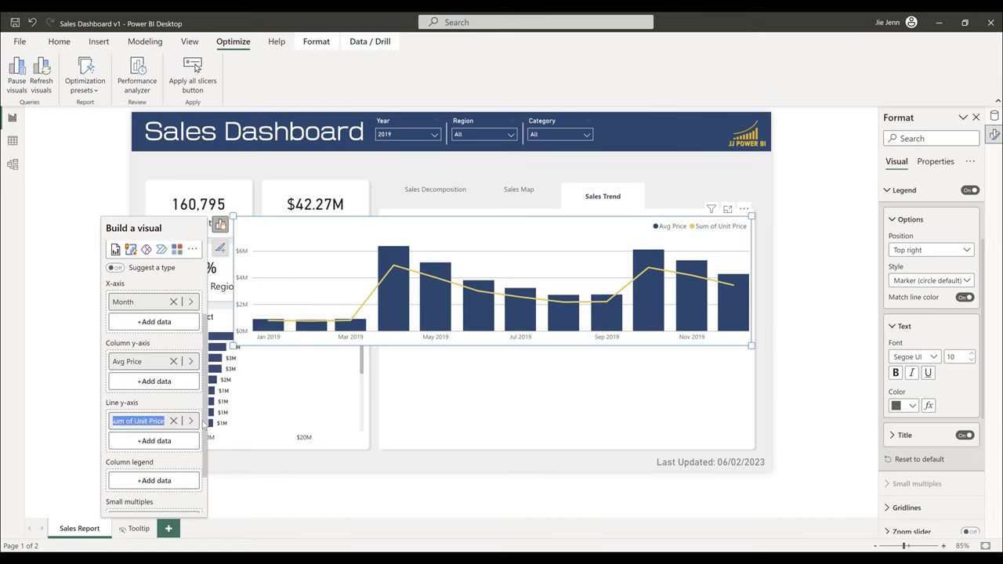
double_click(128, 363)
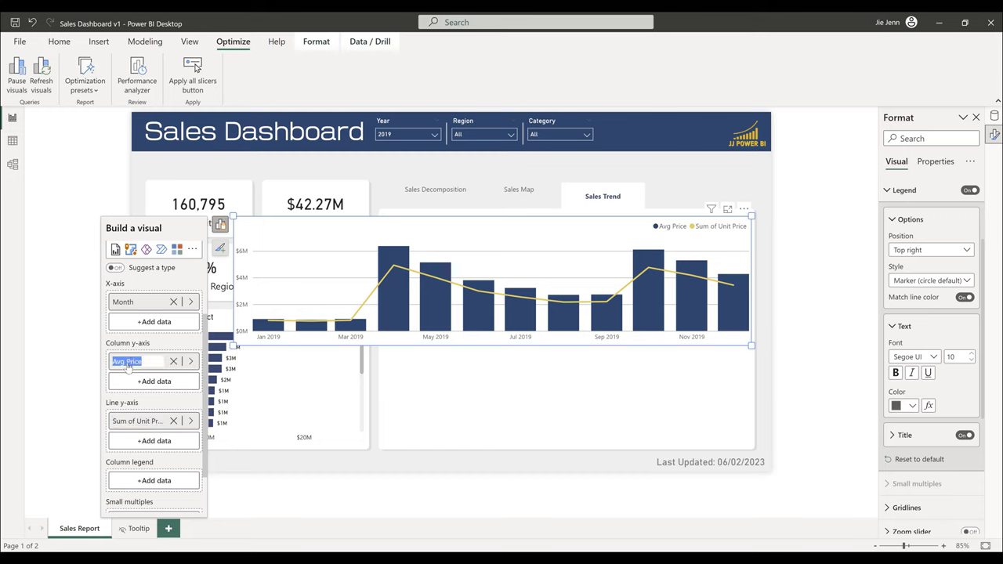
text(Sales)
key(Return)
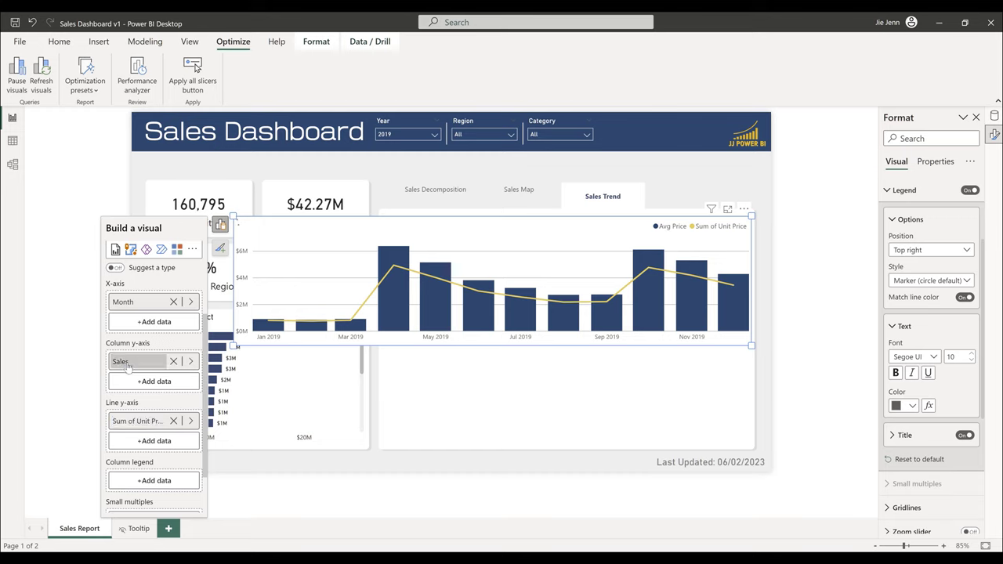
double_click(156, 421)
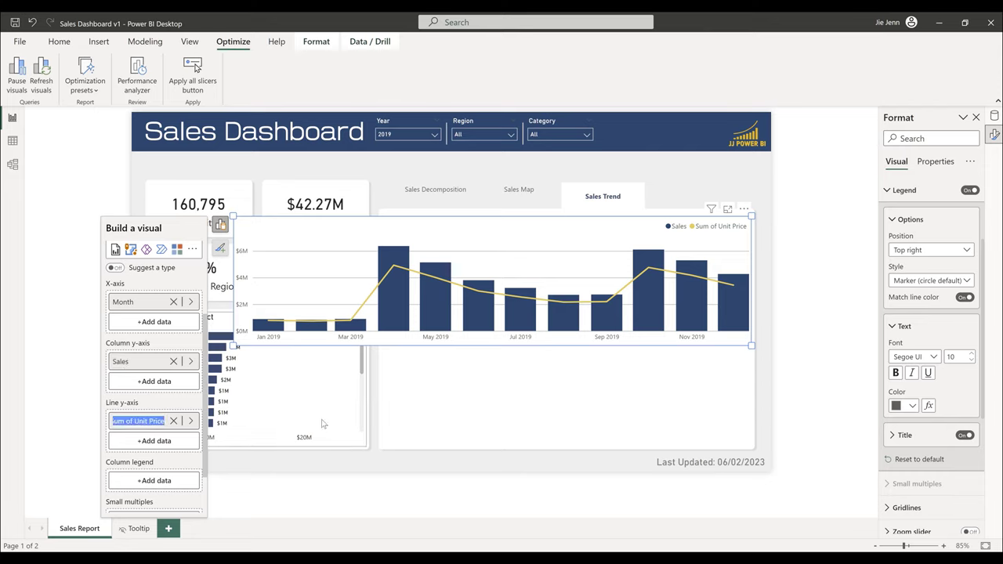
text(Avg Price)
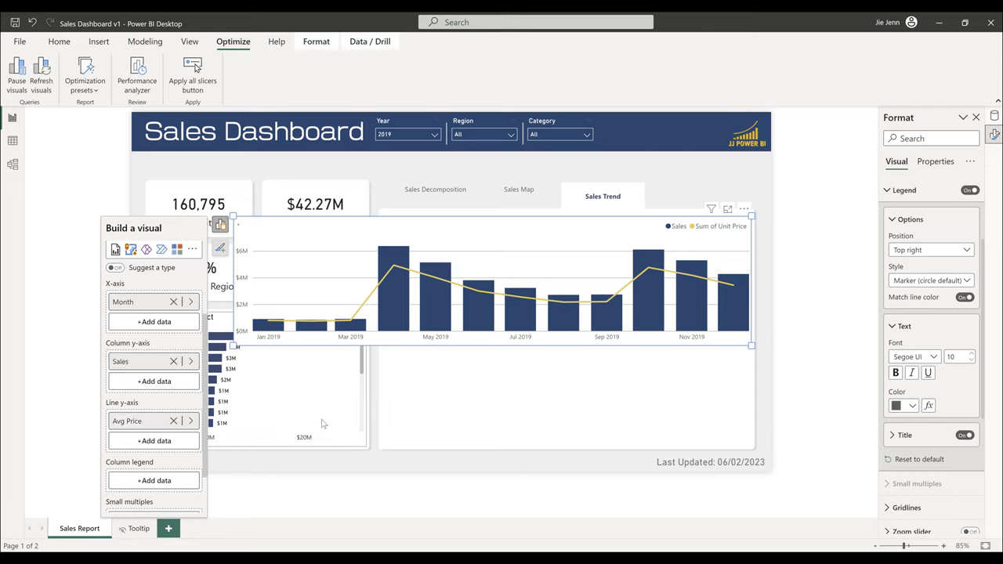
key(Return)
click(220, 224)
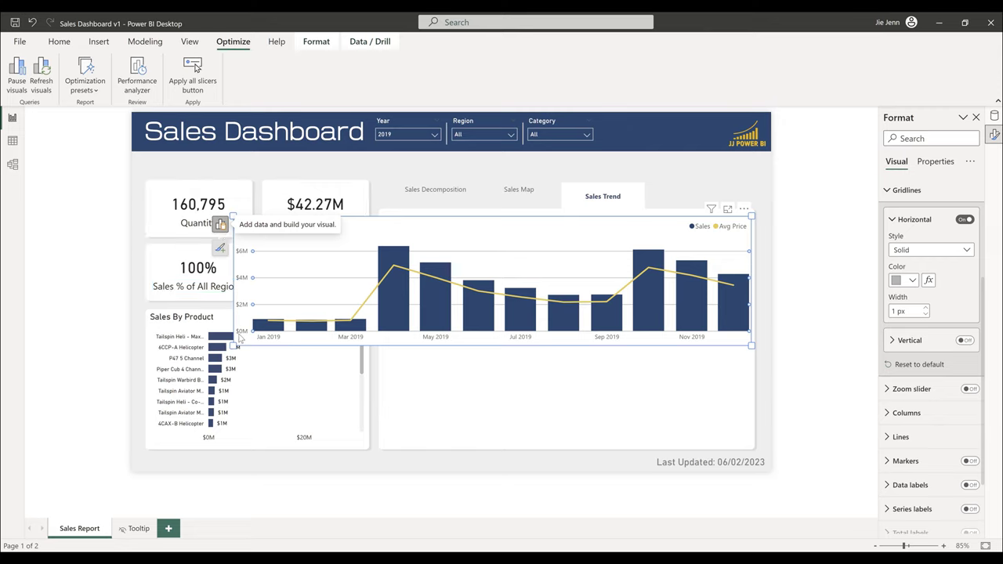
- Narrow the combo chart by moving its left edge inward so it fits inside the white Sales Trend panel
drag(240, 342, 392, 340)
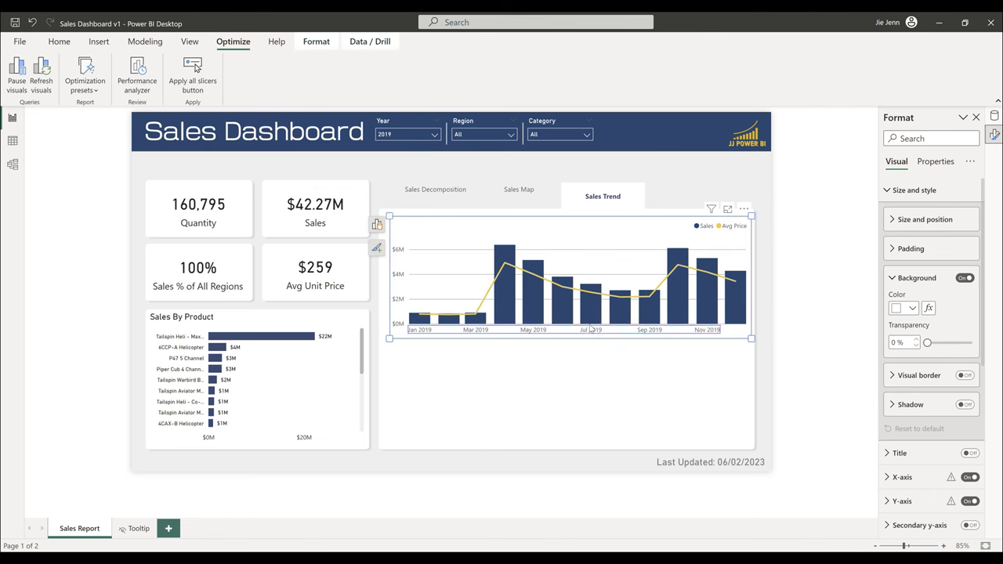
click(378, 226)
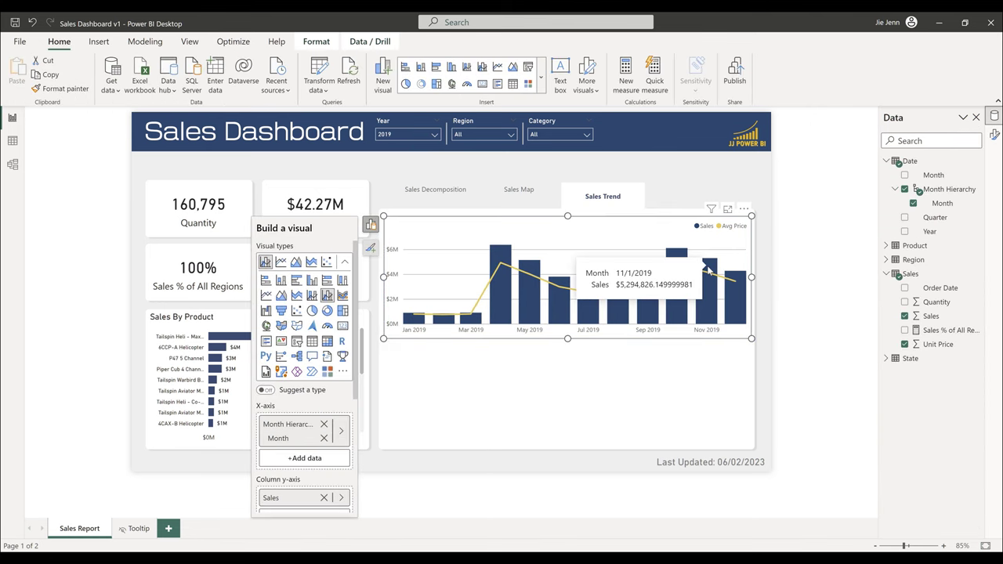
click(646, 414)
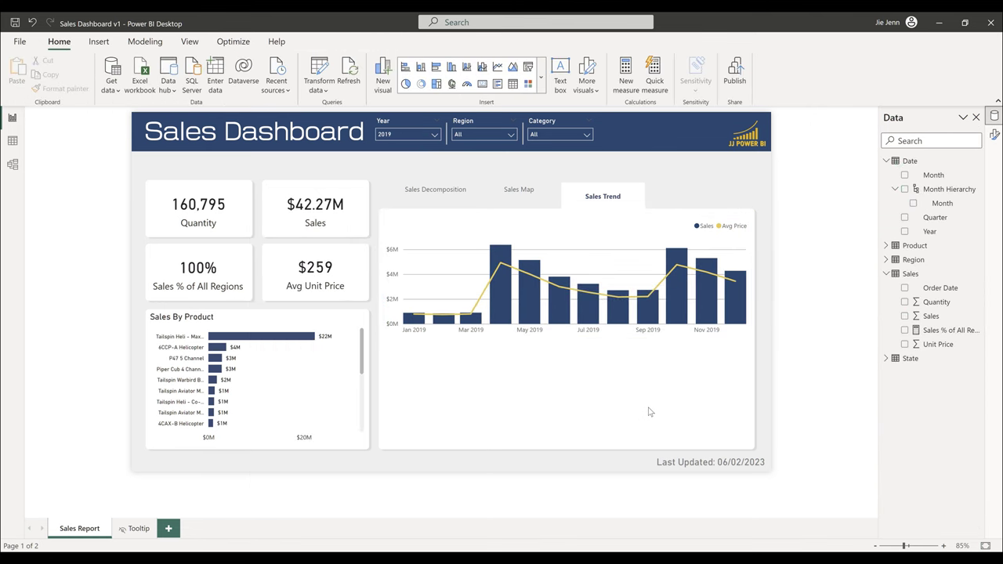
- Insert a line shape from the basic shapes onto the Sales Report page
click(99, 42)
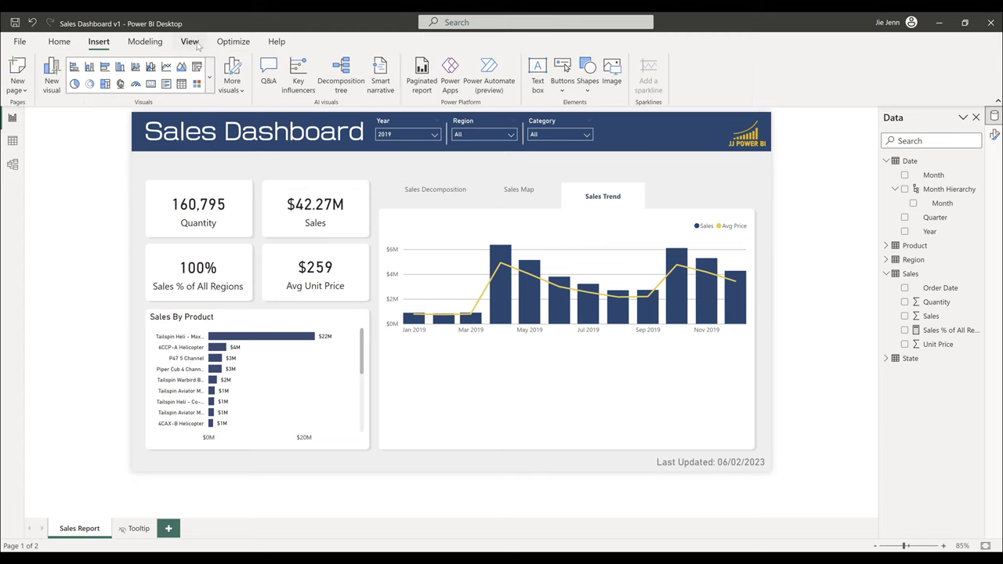
click(589, 70)
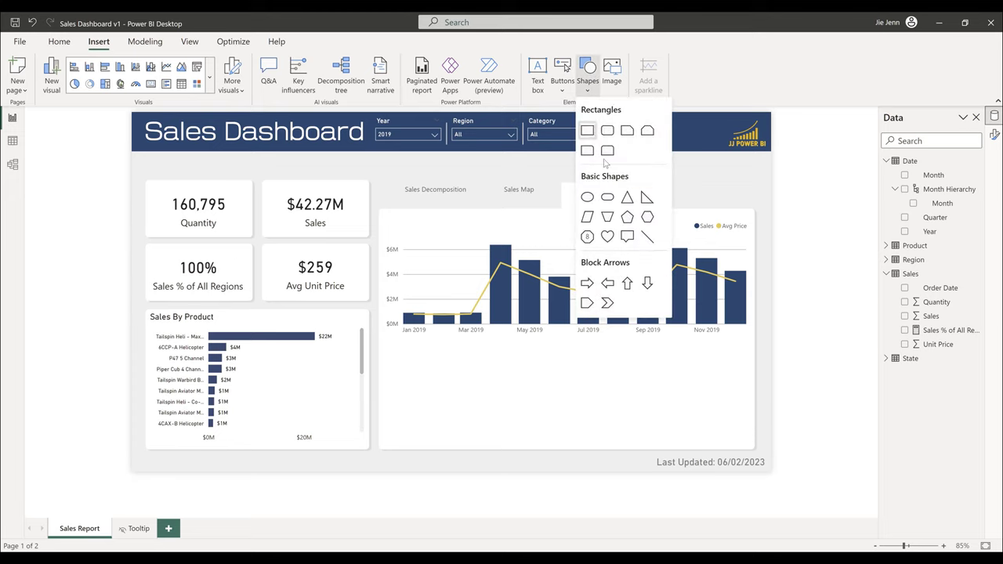
click(647, 237)
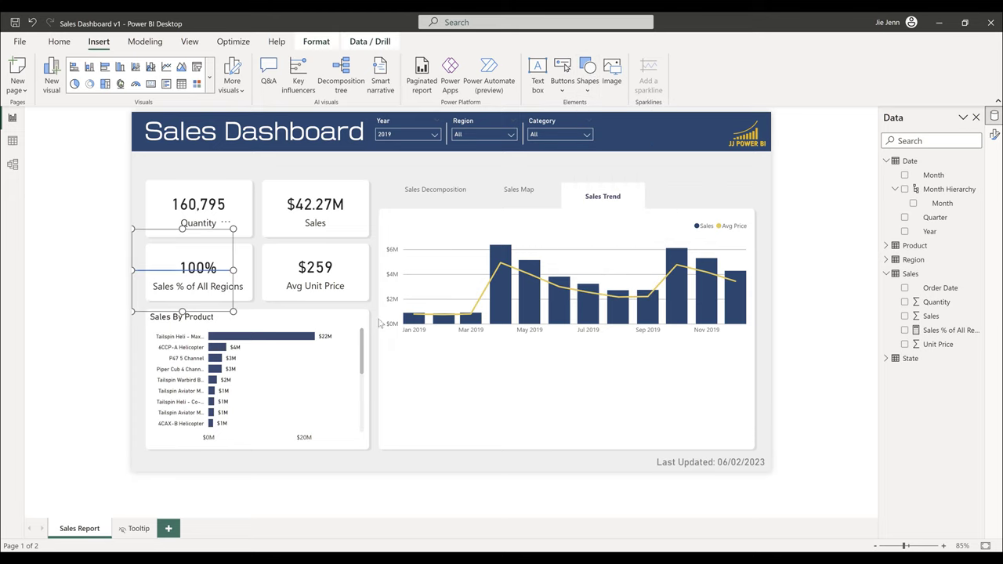
- Move the line shape onto the Sales Trend panel and stretch it to about 723 wide, spanning the chart's width
drag(224, 269, 475, 307)
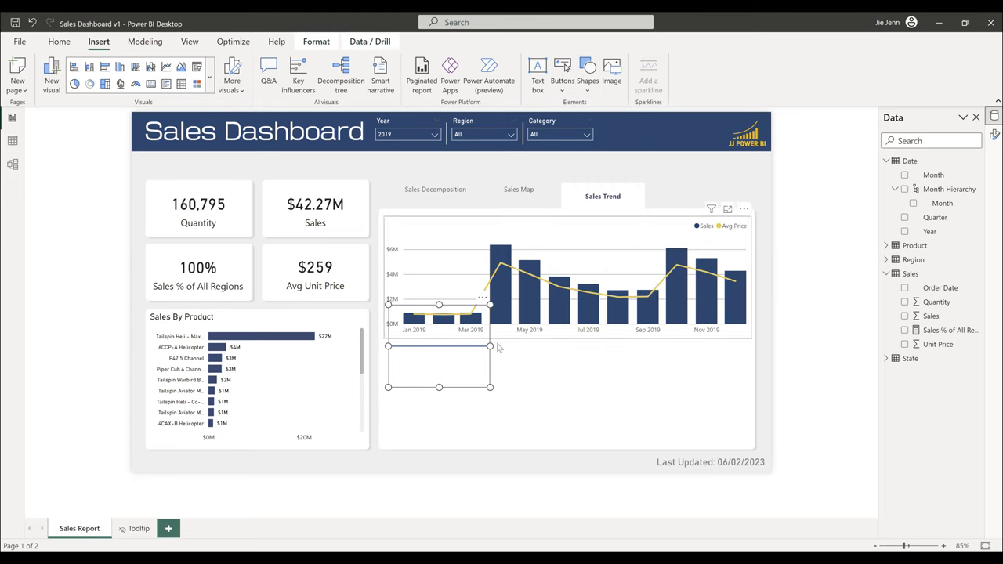
drag(697, 349, 745, 345)
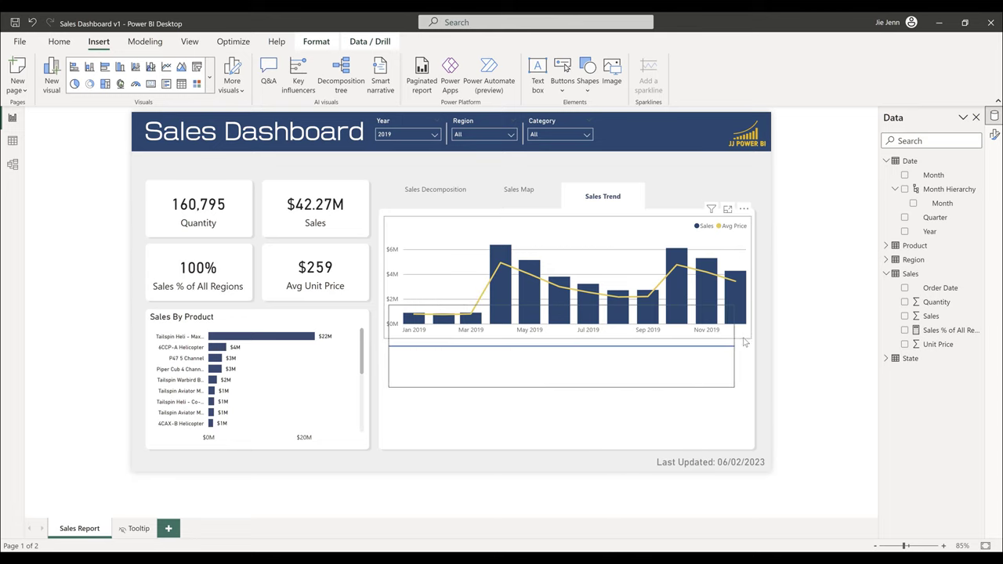
drag(386, 346, 383, 345)
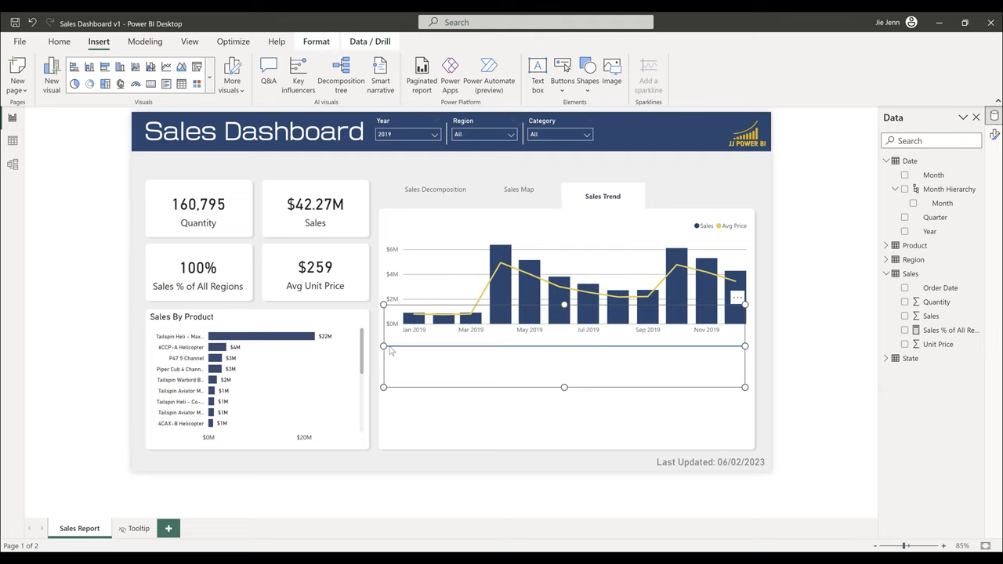
- Shrink the line shape's frame to a thin strip and place it just below the Sales Trend chart
click(993, 135)
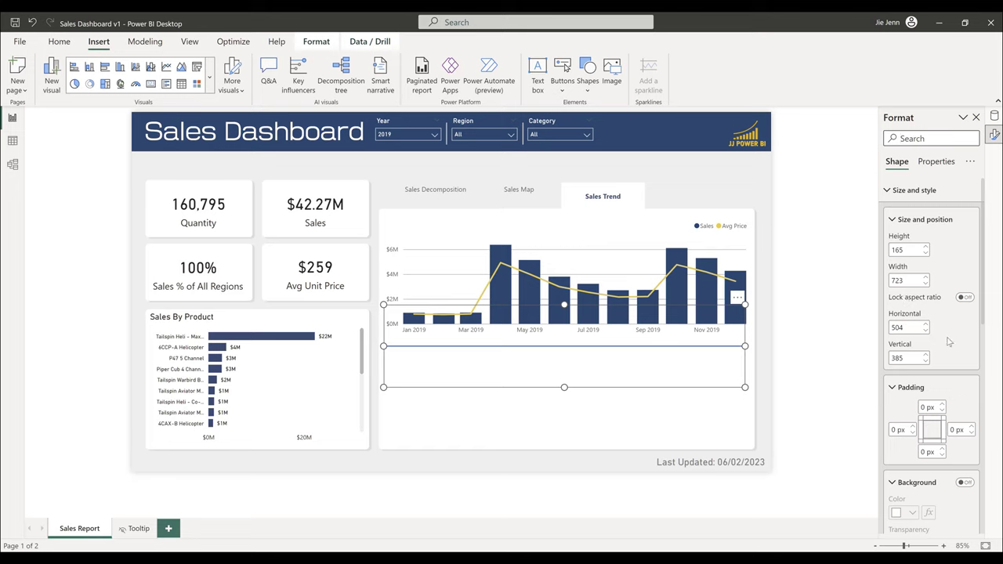
scroll(949, 341, down, 10)
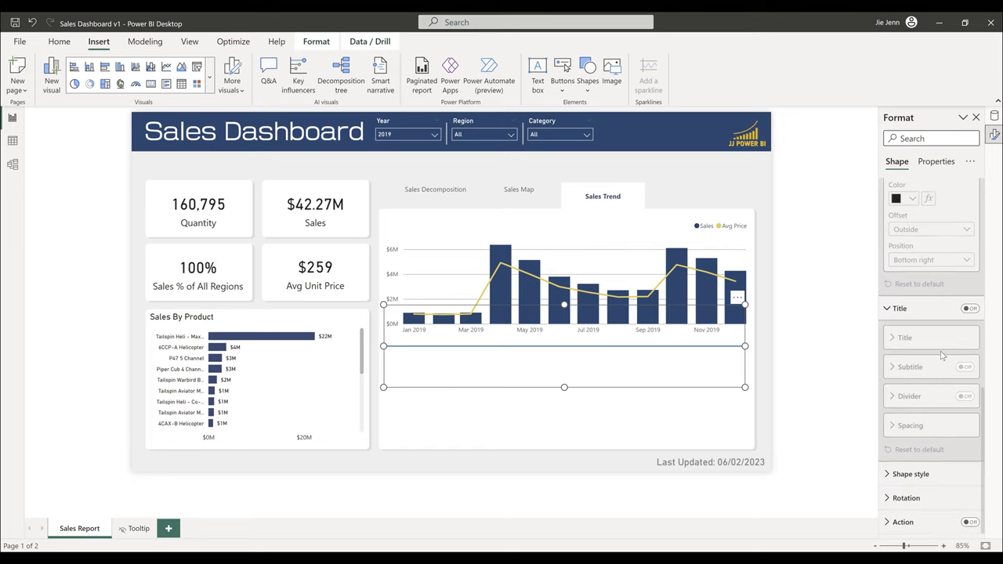
scroll(943, 355, up, 5)
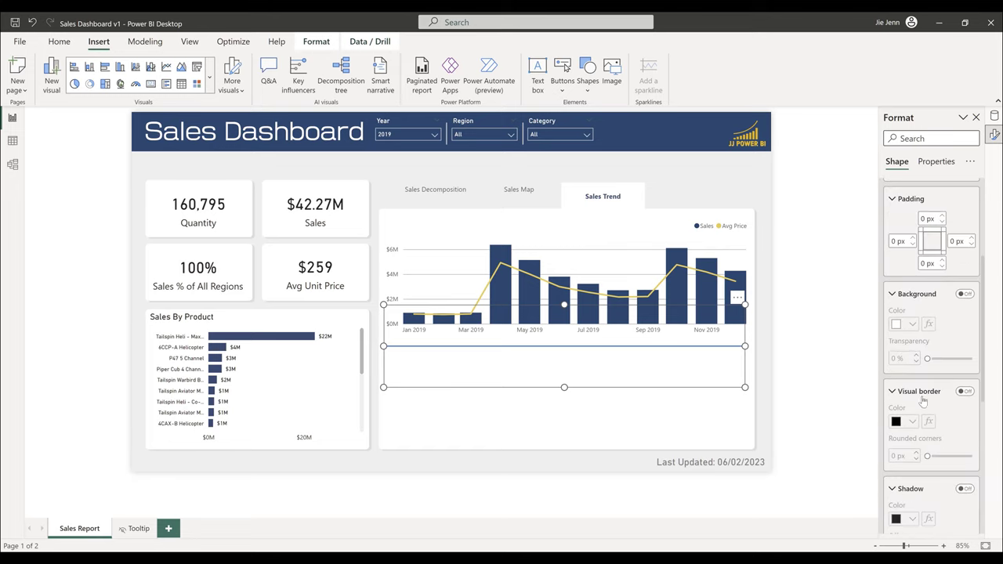
scroll(922, 329, up, 3)
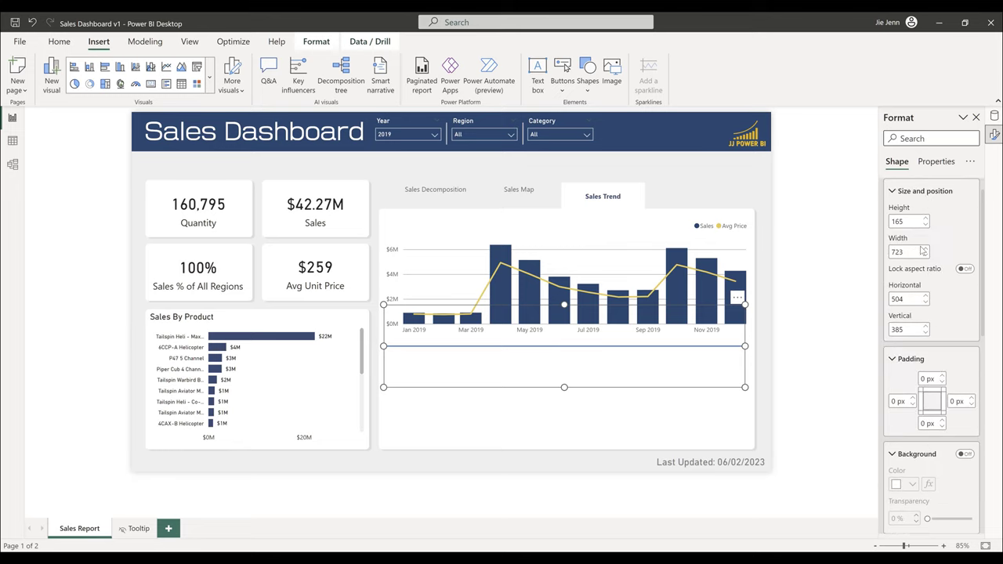
scroll(932, 329, down, 8)
click(940, 390)
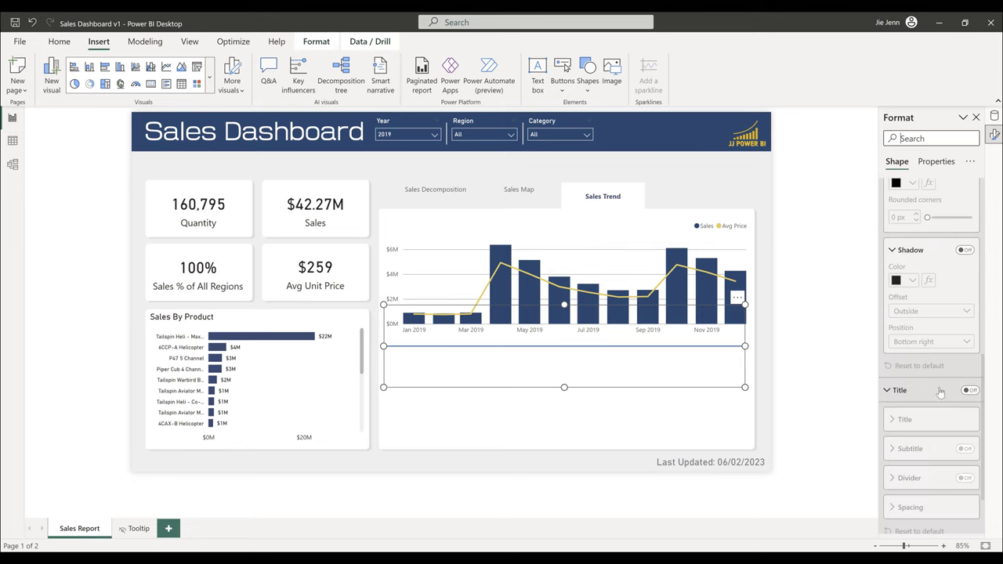
scroll(940, 388, up, 1)
scroll(940, 384, up, 2)
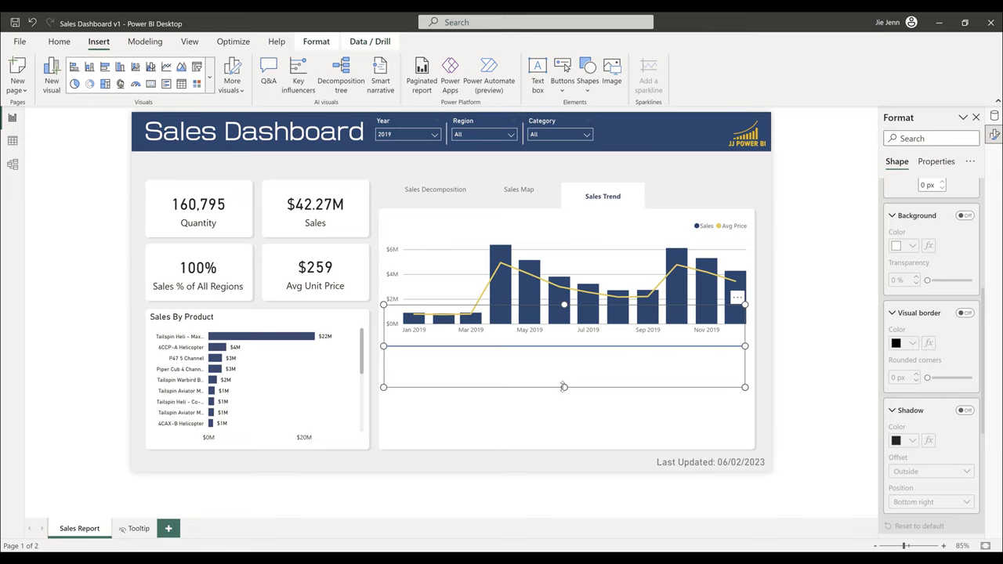
drag(563, 387, 563, 308)
drag(735, 296, 745, 337)
- Turn on the visual border for the line shape
click(964, 312)
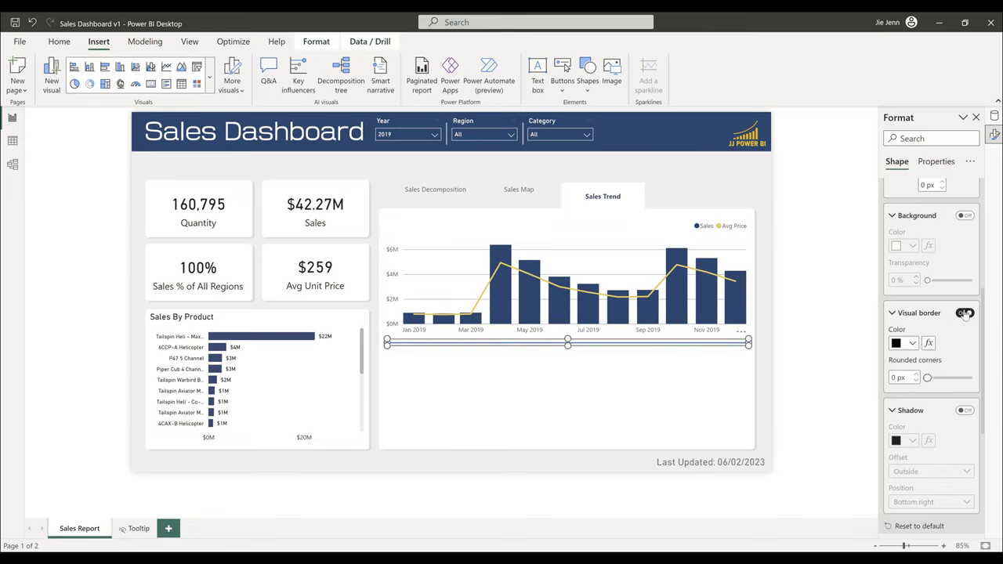
click(912, 343)
key(Escape)
- In the line's shape style, turn off the fill and set the border color to grey #b3b3b3
scroll(967, 345, down, 3)
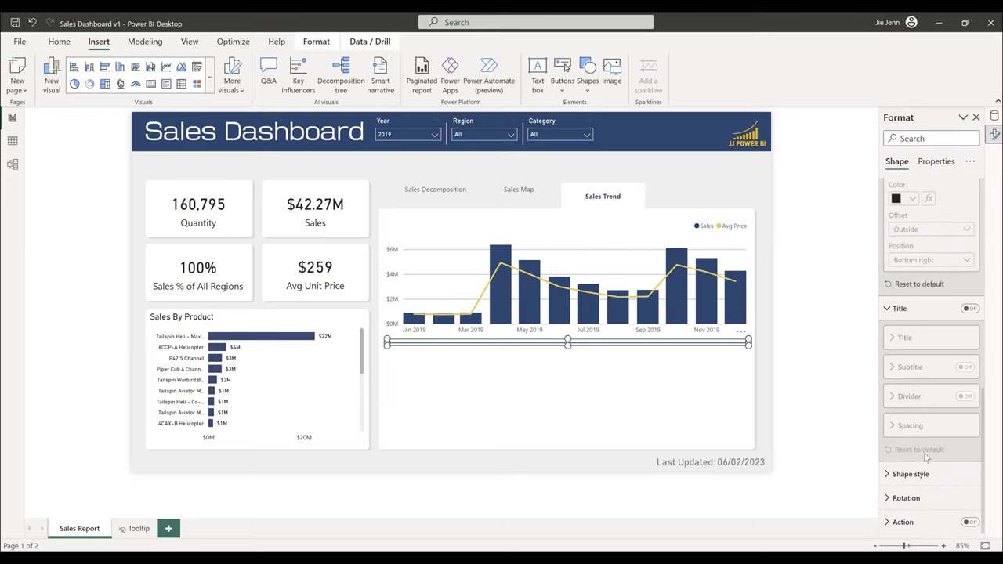
click(927, 474)
scroll(930, 473, down, 2)
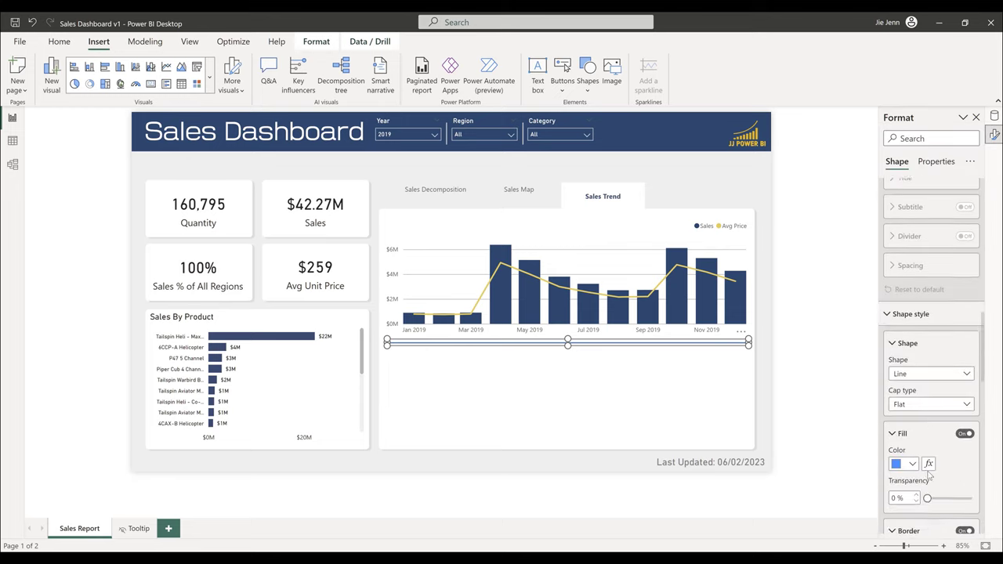
scroll(930, 473, down, 3)
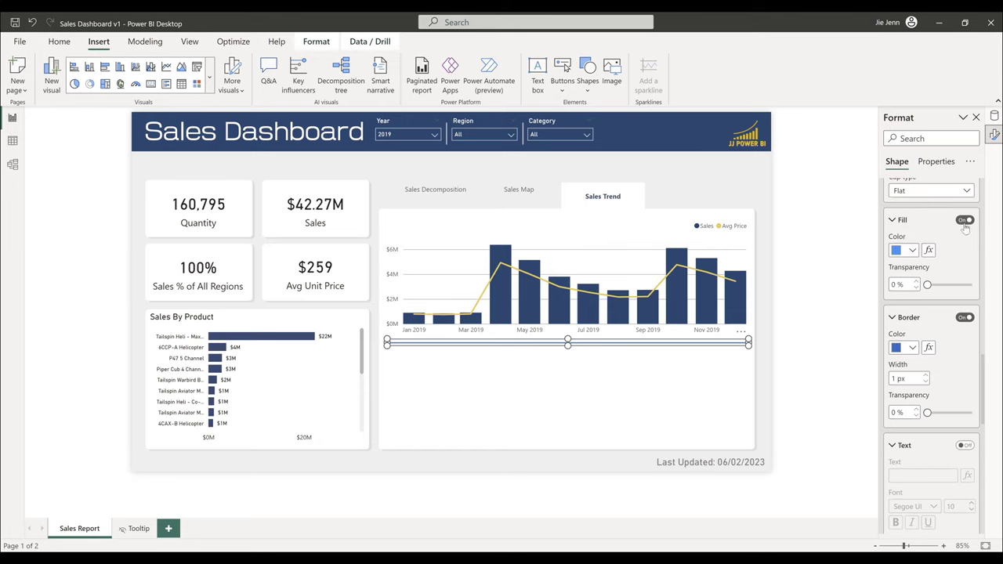
click(965, 220)
click(904, 350)
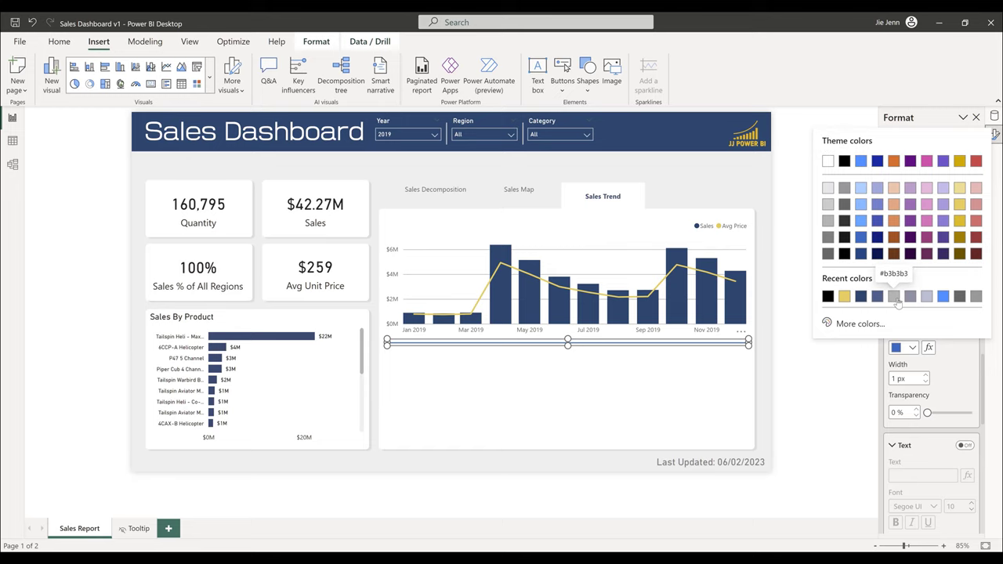
click(894, 296)
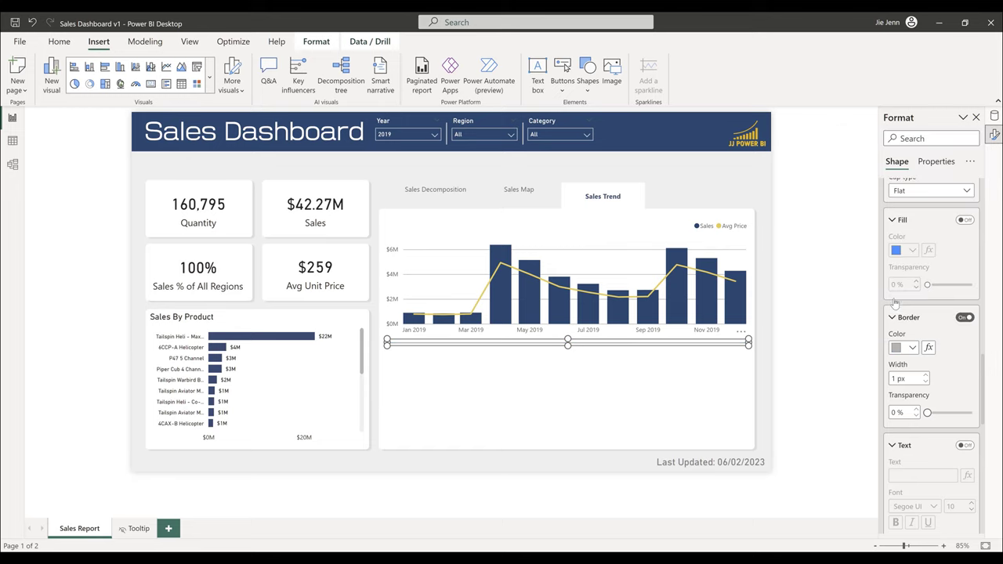
click(472, 446)
drag(905, 546, 907, 546)
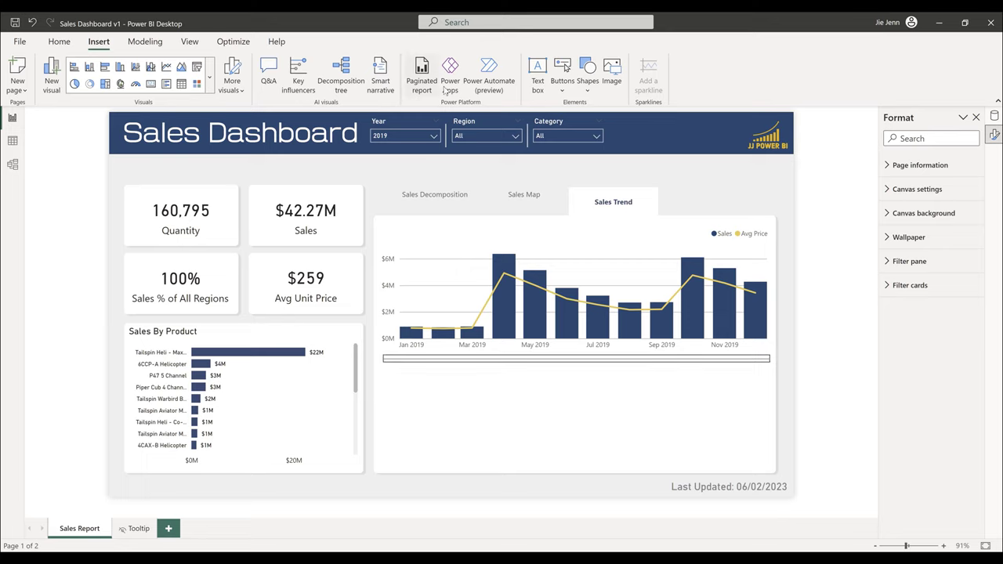
- Insert a smart narrative and fit it below the line in the Sales Trend panel, about 728 wide and 182 high
click(380, 74)
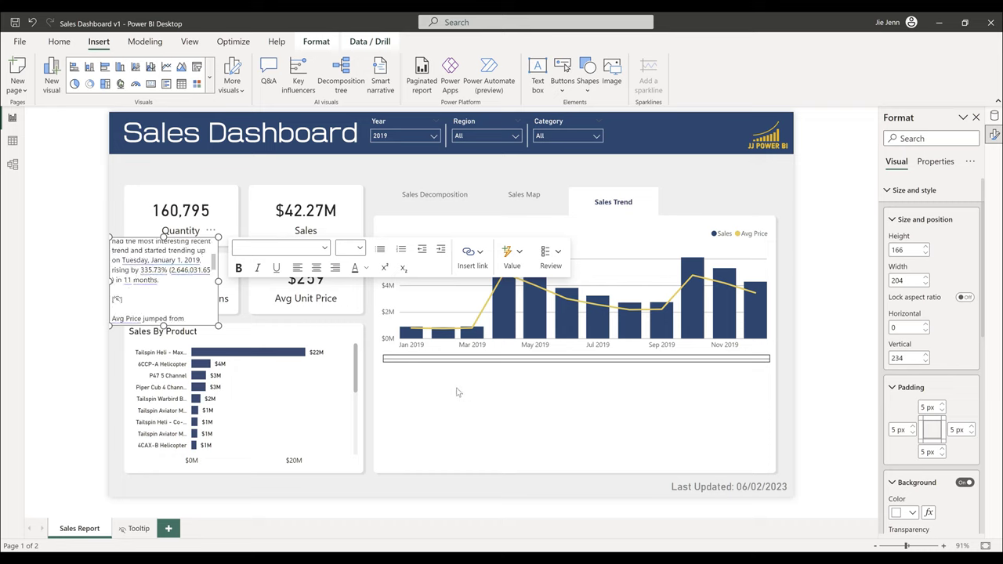
drag(221, 326, 639, 387)
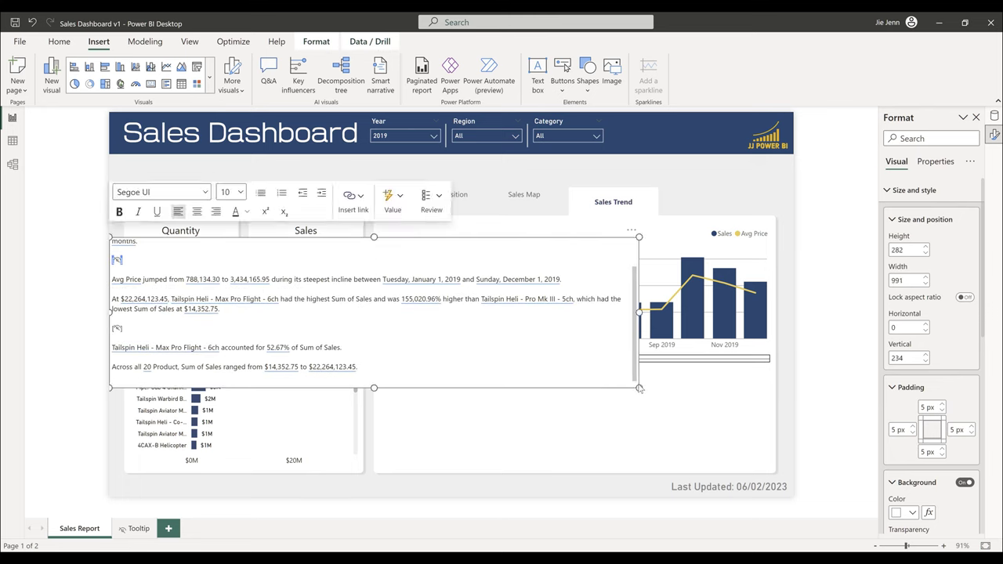
drag(490, 360, 701, 432)
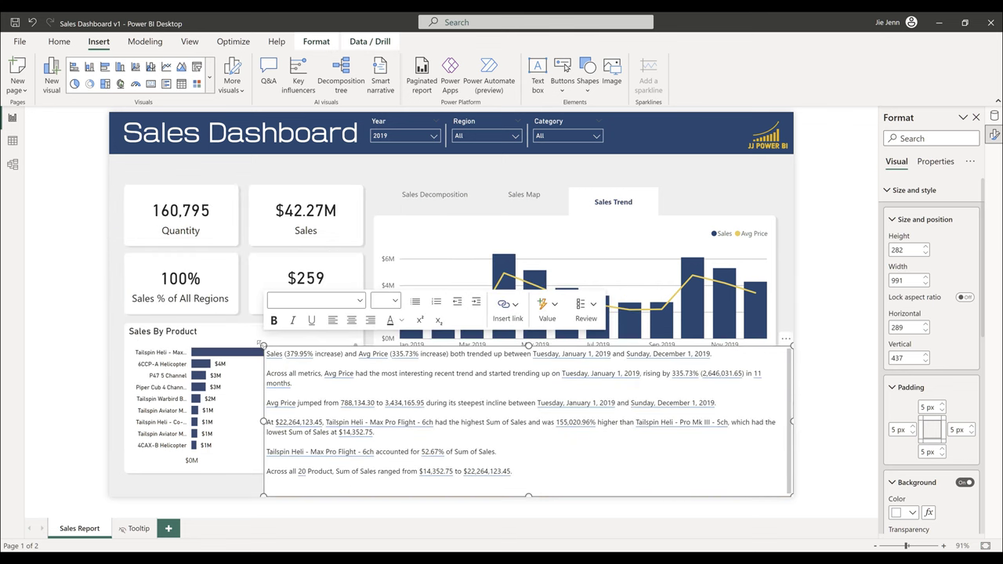
drag(261, 344, 382, 368)
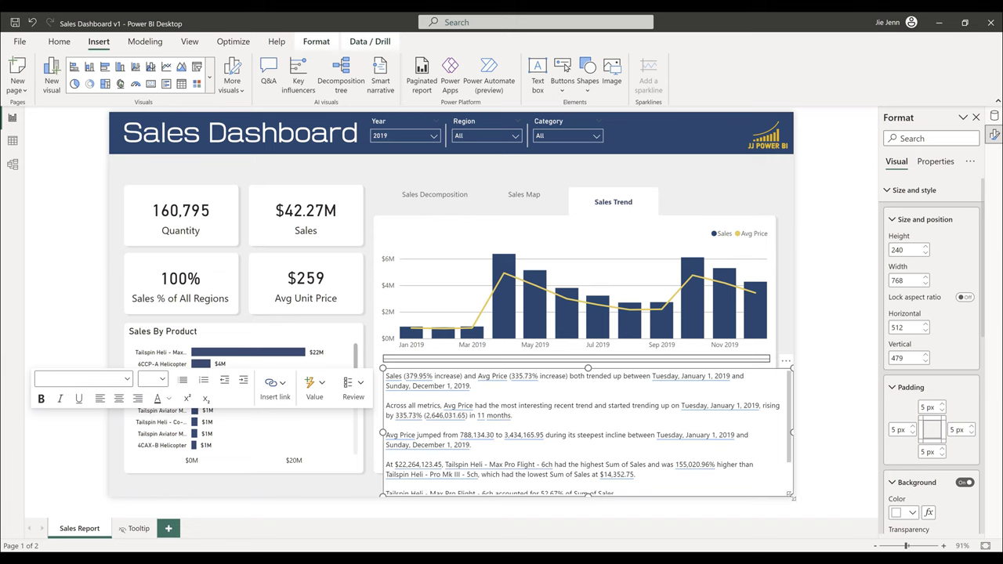
drag(790, 496, 770, 468)
scroll(446, 410, down, 1)
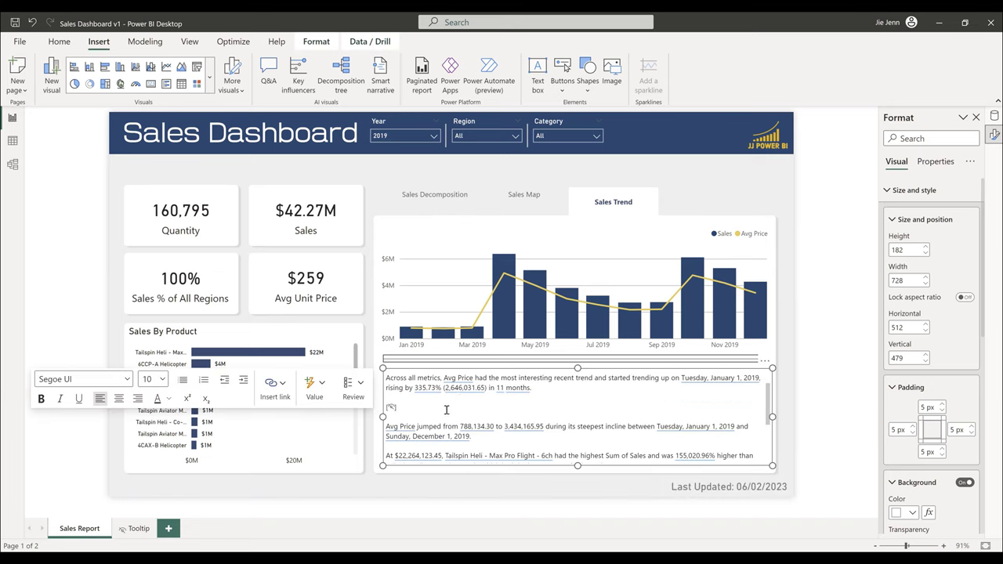
scroll(565, 404, up, 1)
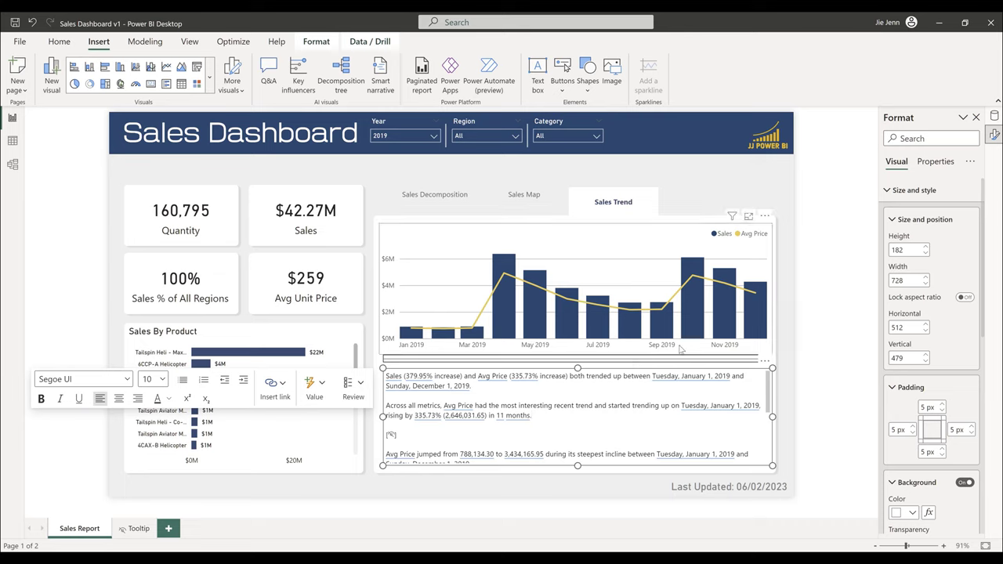
- Select the Sales Trend chart and add a new calculated column to the Date table
click(391, 354)
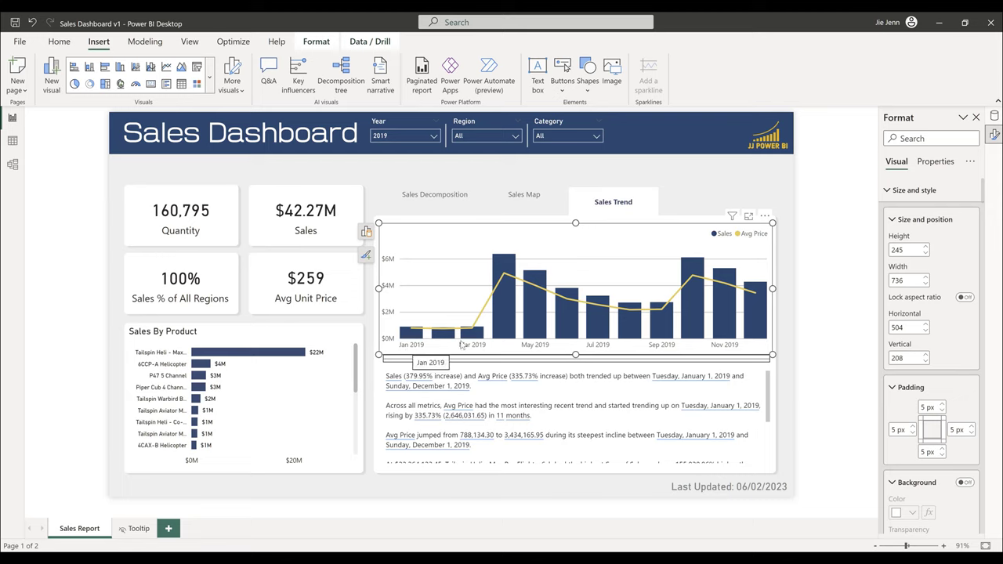
click(993, 116)
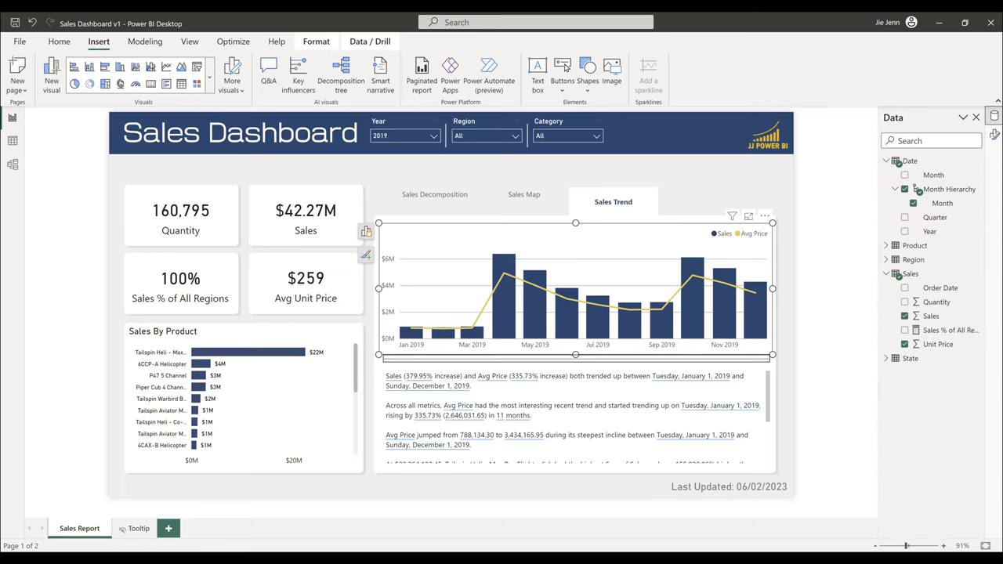
click(909, 161)
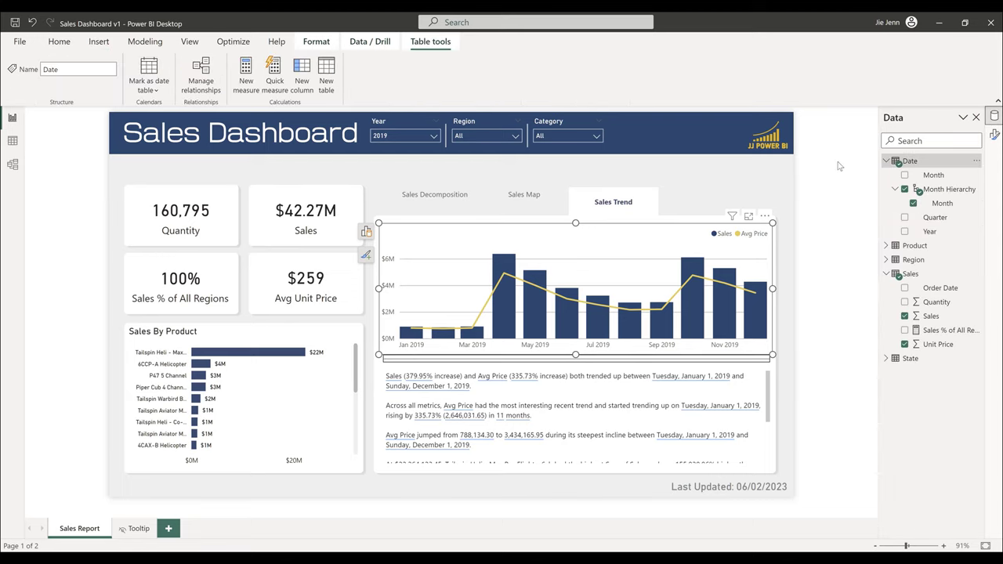
right_click(907, 167)
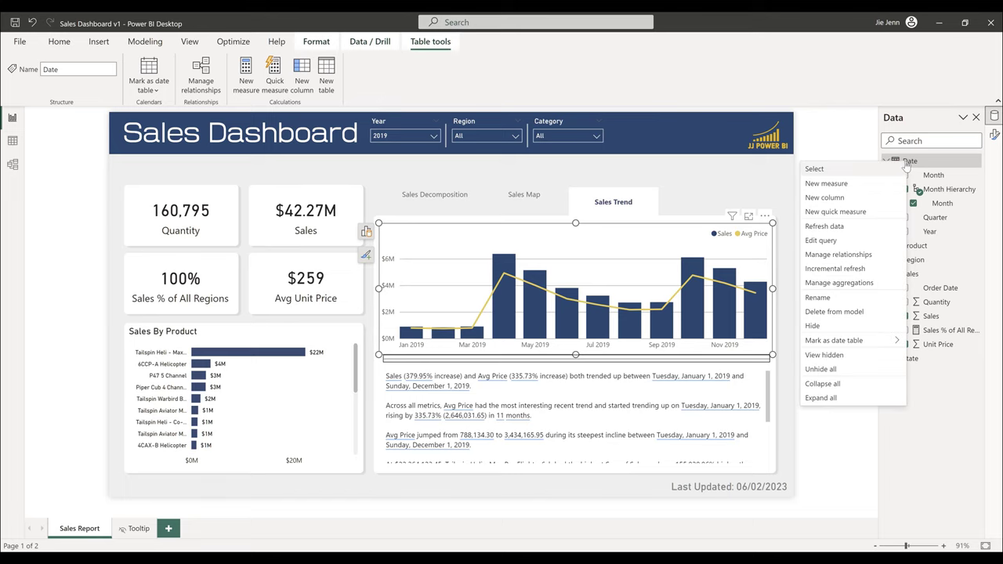
key(Escape)
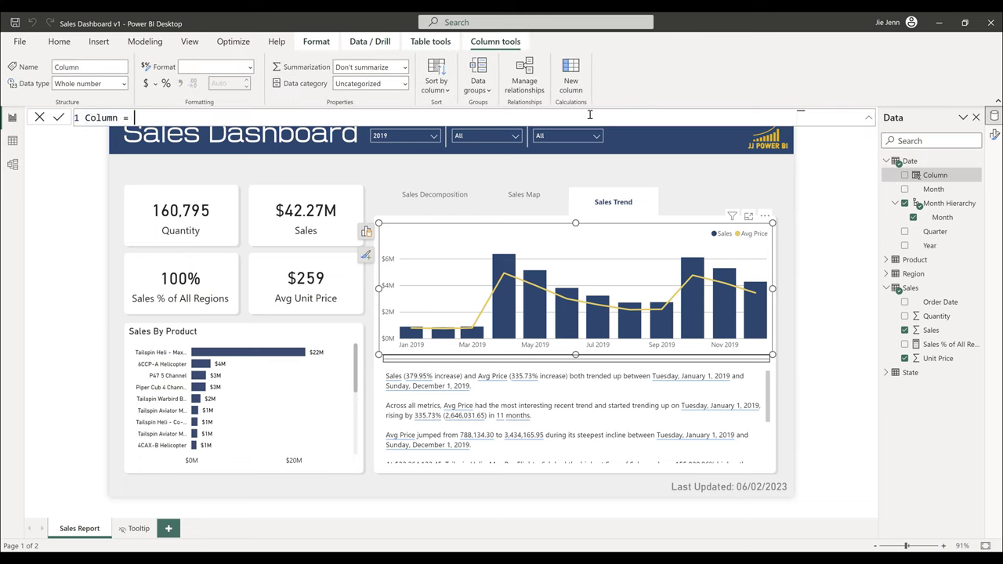
- Define the new column as Month Name = FORMAT('Date'[Date], "YYYY MM")
key(ctrl+a)
key(BackSpace)
text(Month Name = FORMAT)
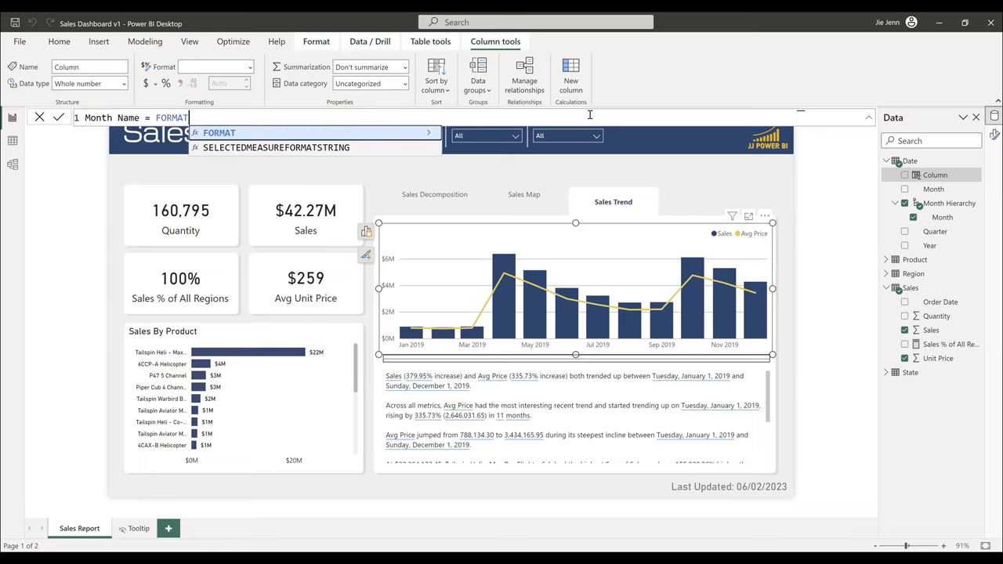
text(('Date)
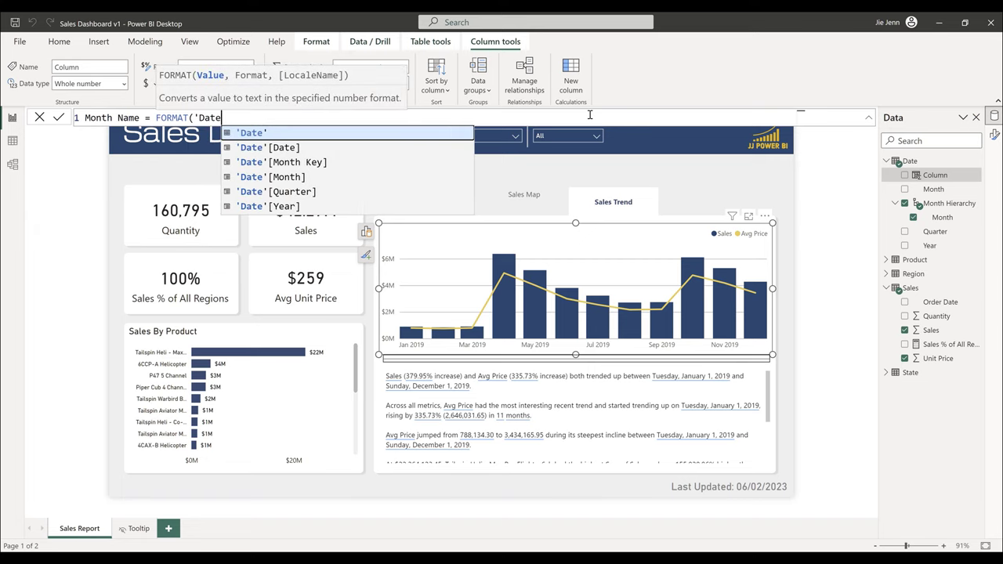
key(Down)
key(Tab)
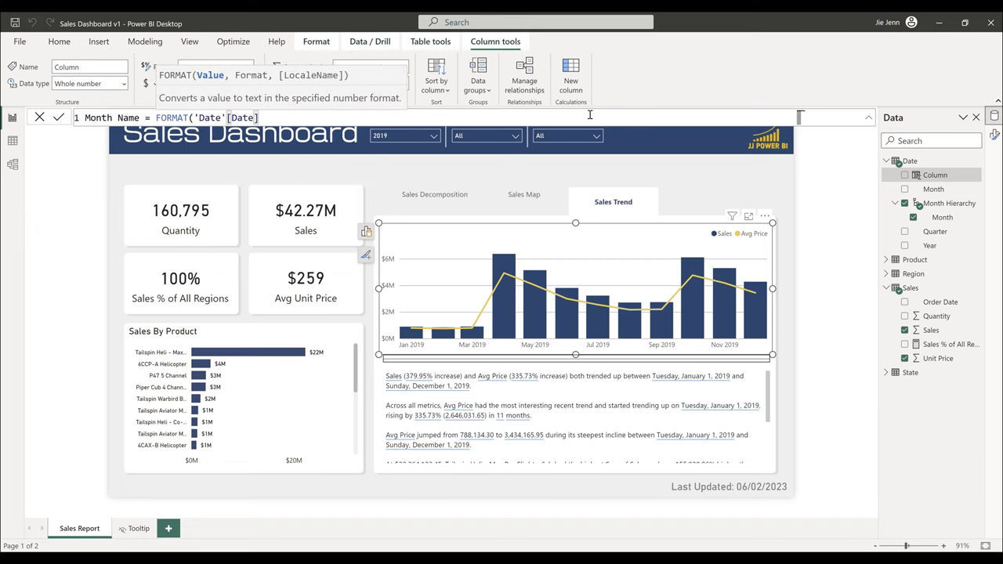
text(, "YYYY)
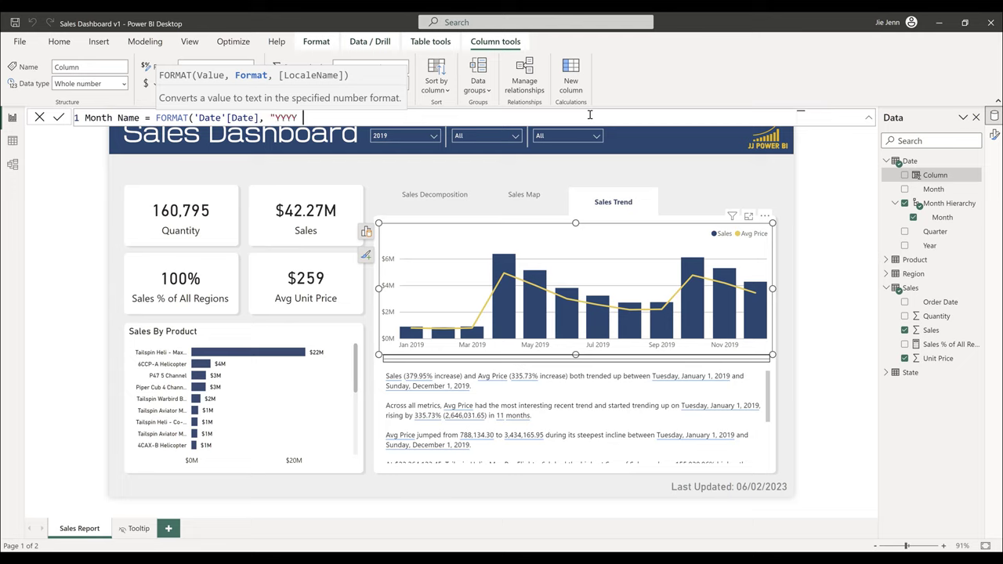
text( MMM))
key(Return)
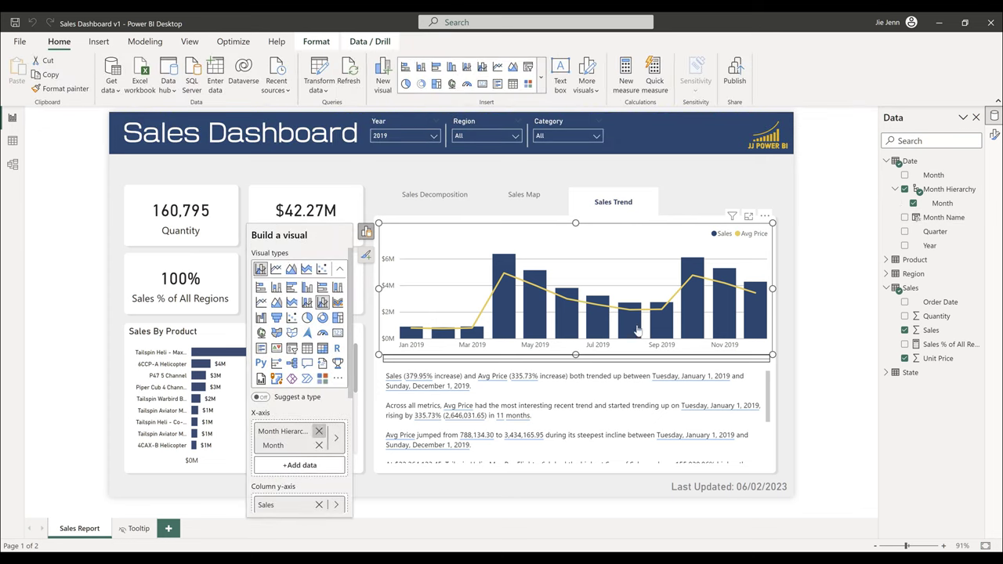
- Replace the Month Hierarchy on the Sales Trend chart's x-axis with the Month Name field
drag(942, 218, 300, 433)
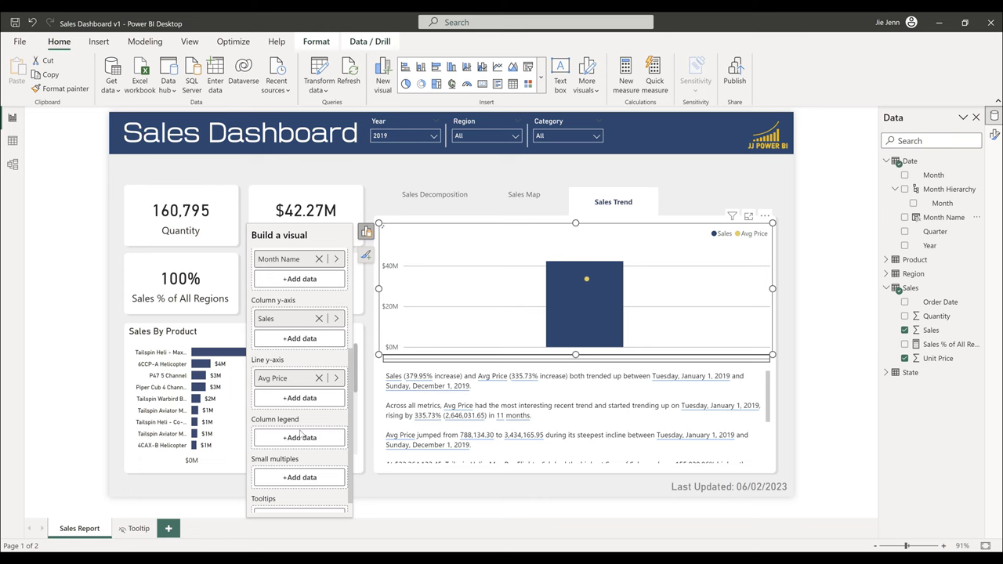
- Try to sort the Month Name column of the Date table by the Date column
click(7, 140)
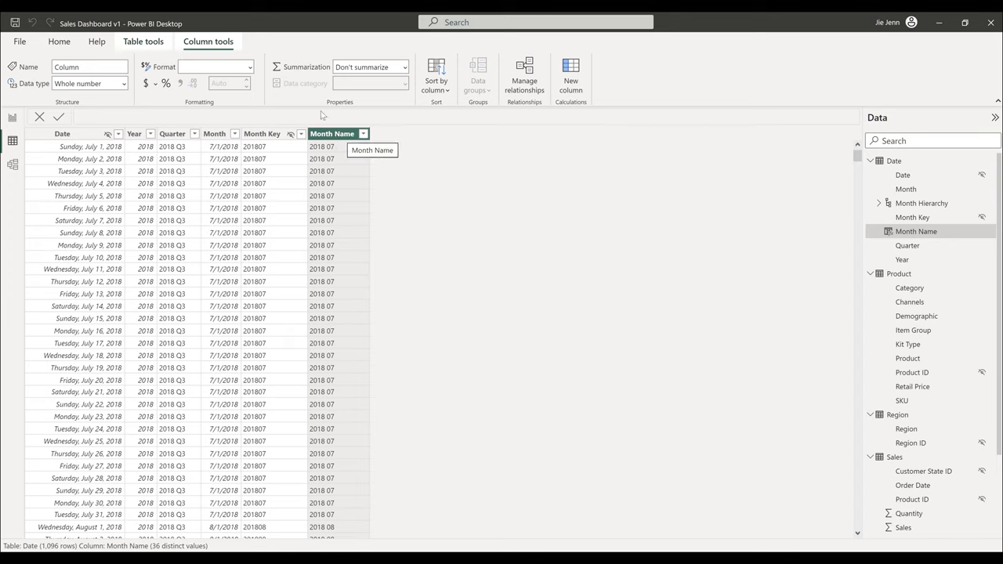
click(143, 44)
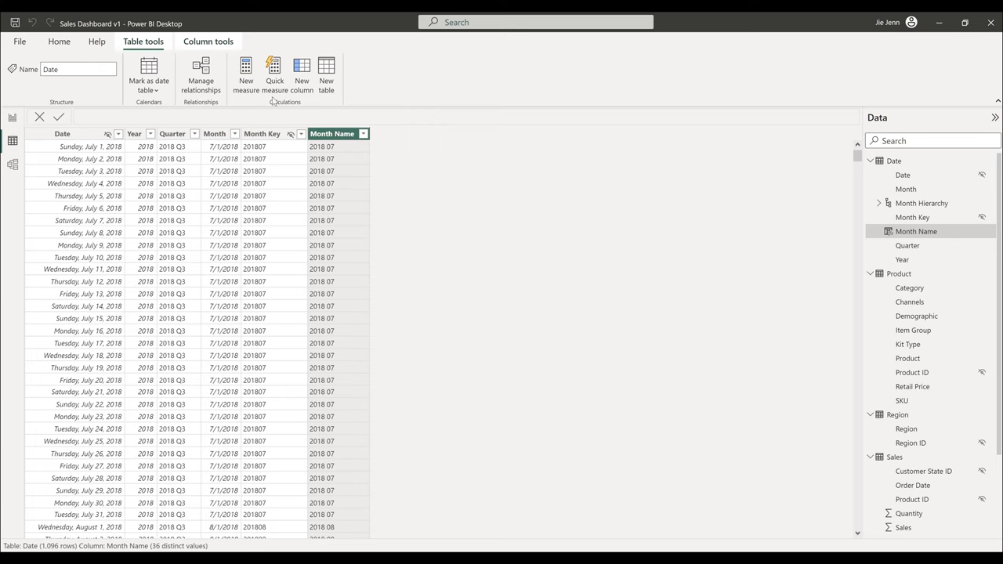
click(65, 45)
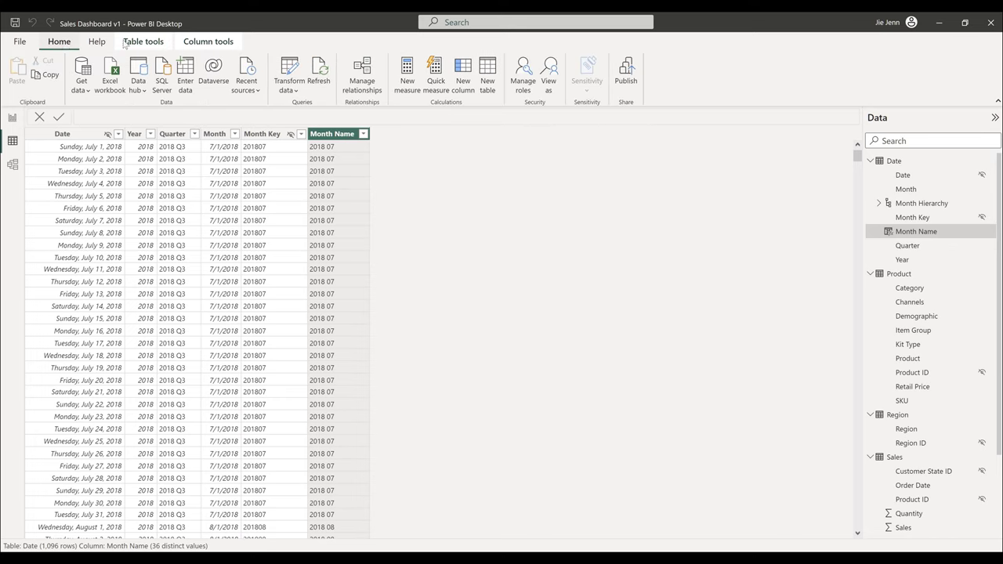
click(208, 41)
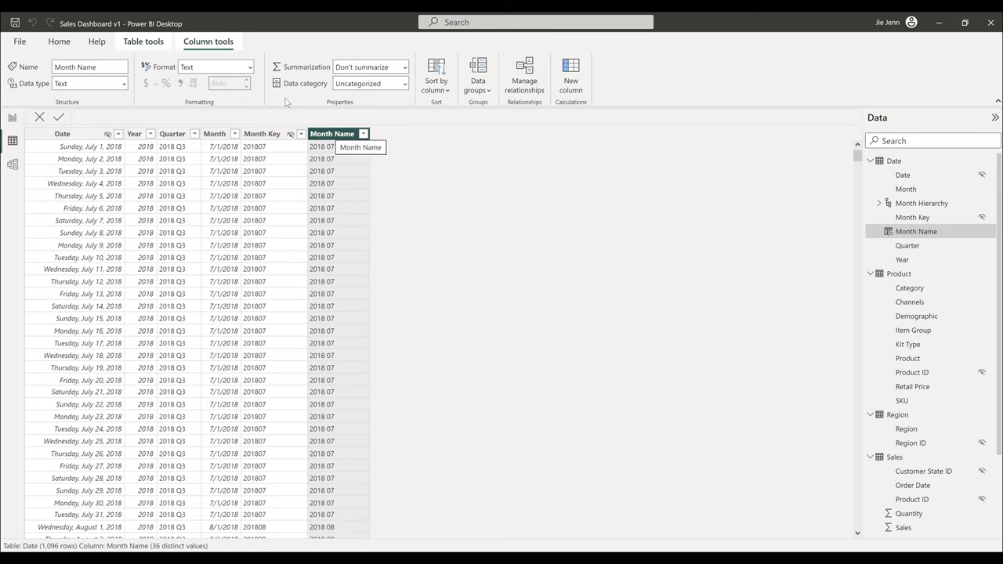
click(439, 89)
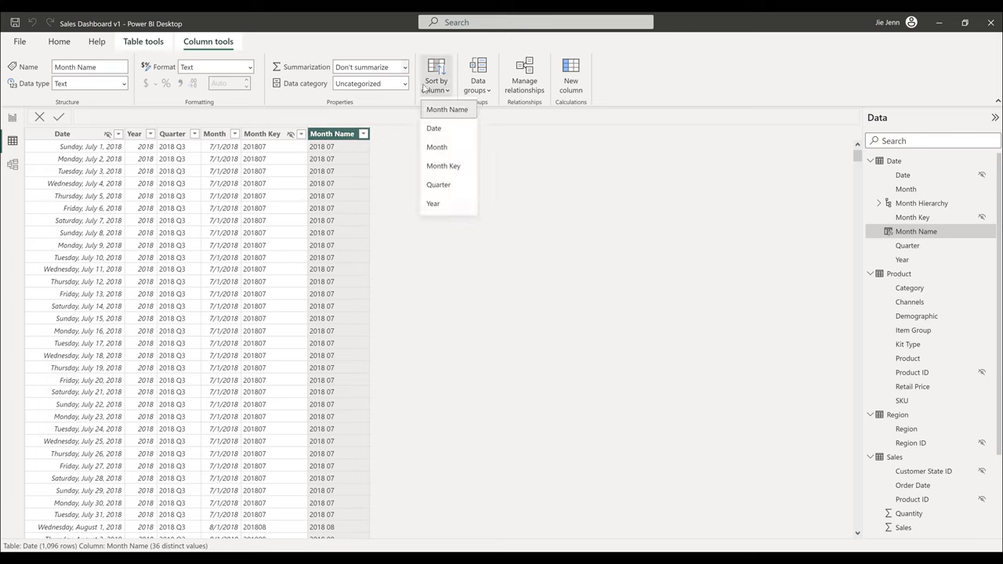
click(441, 92)
click(441, 92)
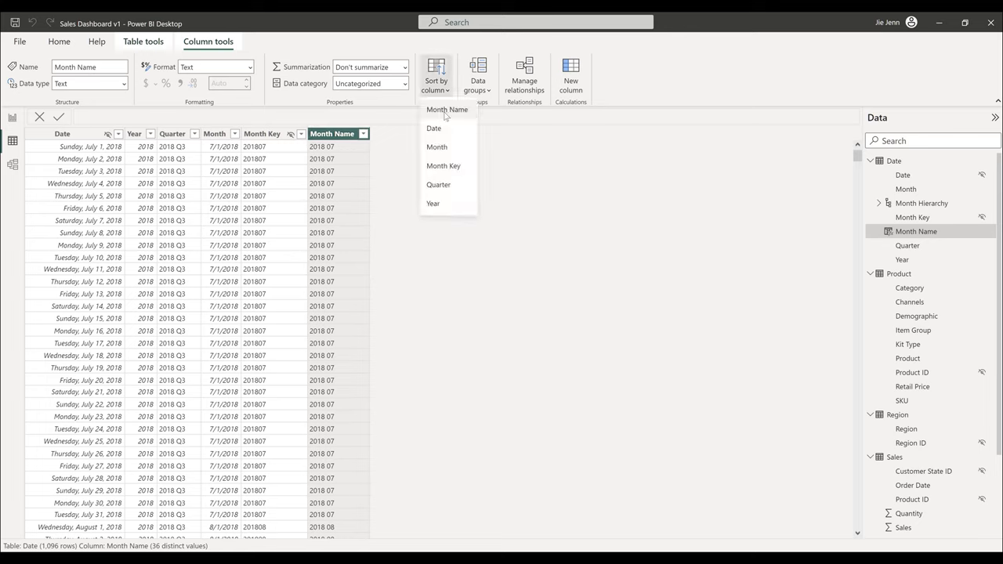
click(436, 129)
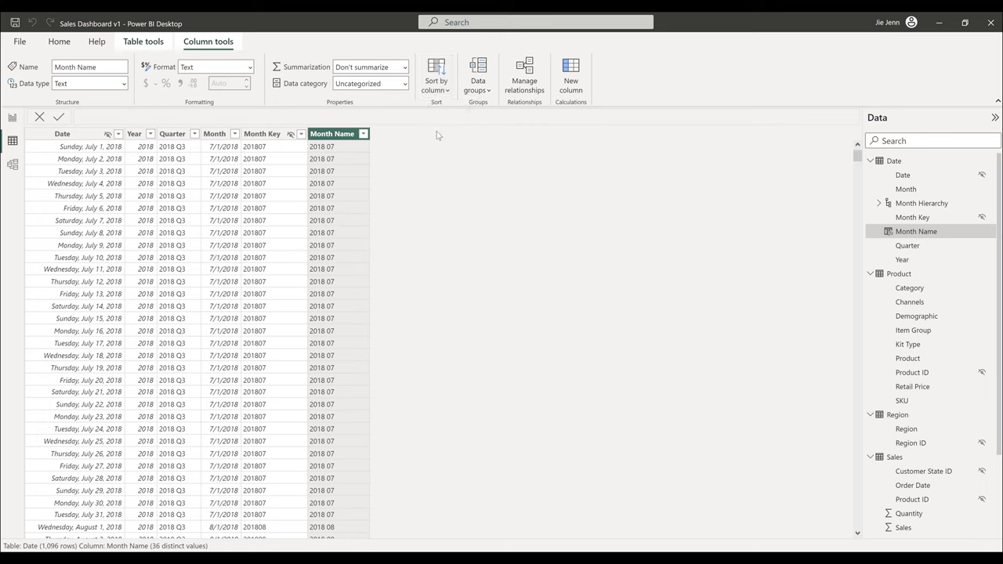
click(610, 328)
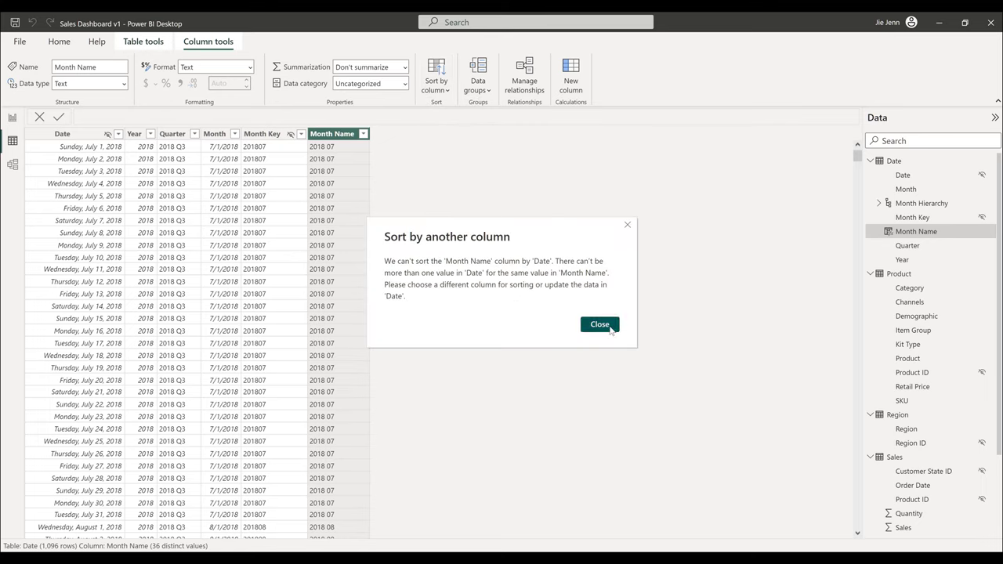
click(341, 137)
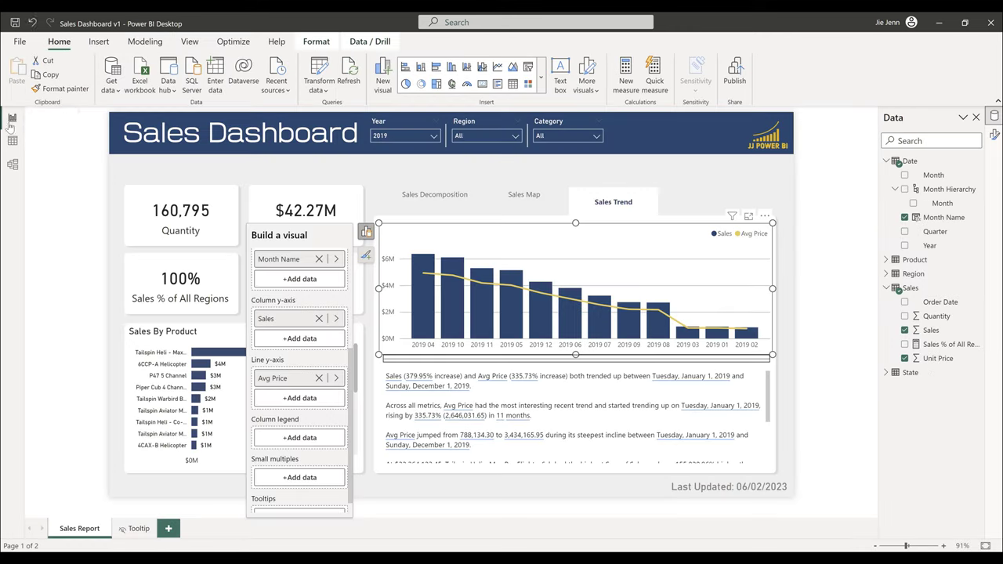
- Return to the report and sort the Sales Trend chart's axis by Month Name
click(13, 117)
click(764, 219)
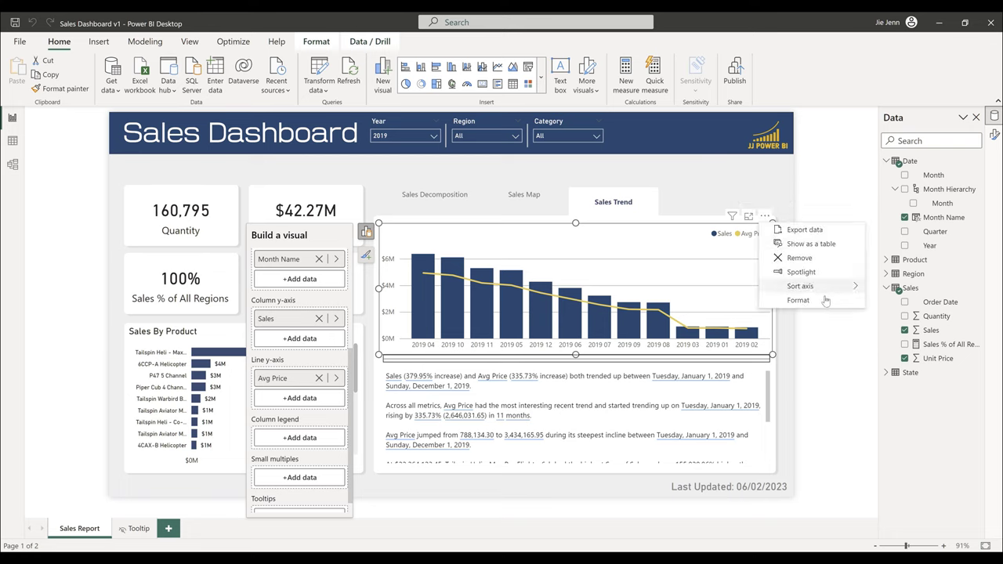
mouse_move(828, 286)
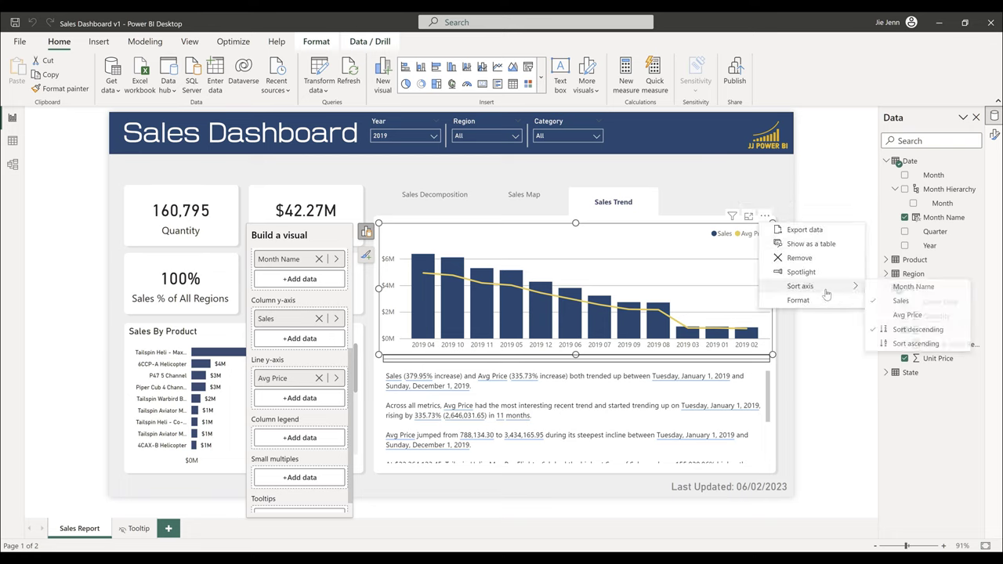
click(940, 290)
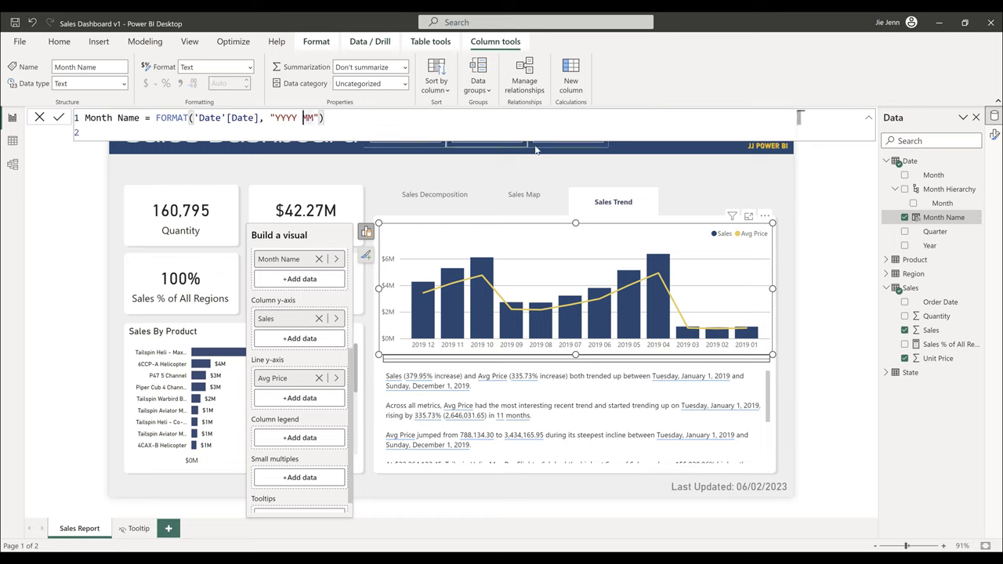
- Change the Month Name format string to "YYYY MMM" and sort the Sales Trend chart's axis in ascending order
text(M)
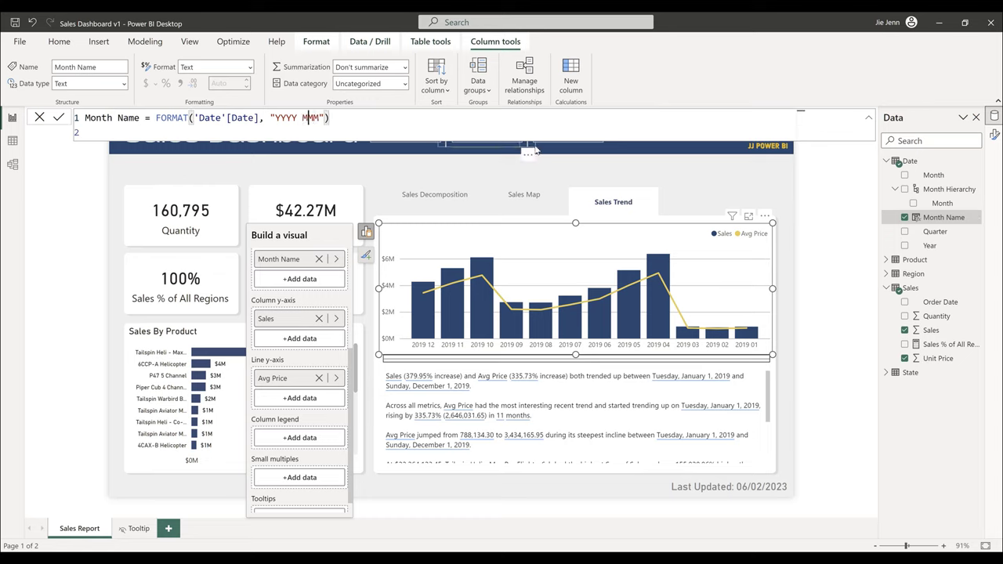
key(Return)
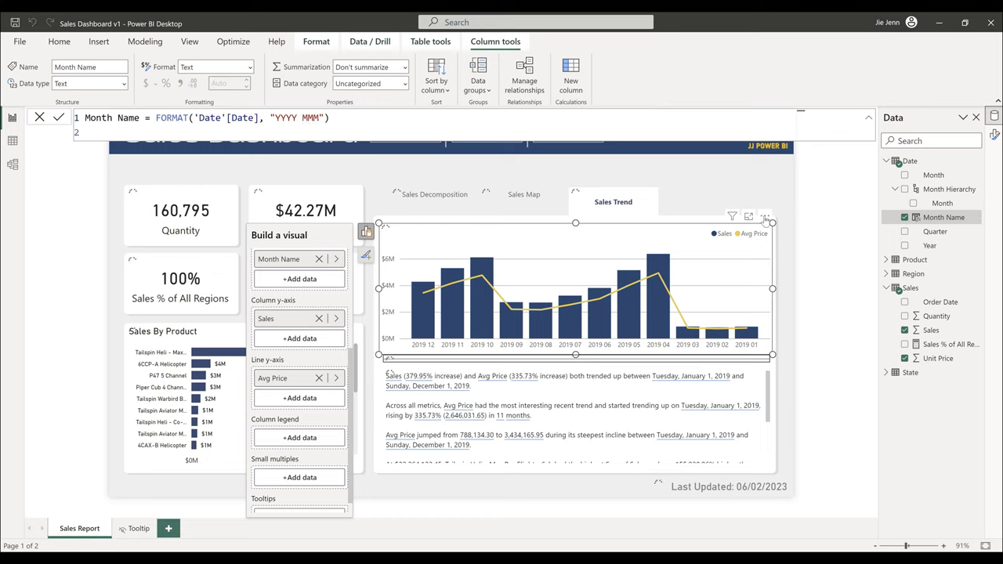
click(765, 218)
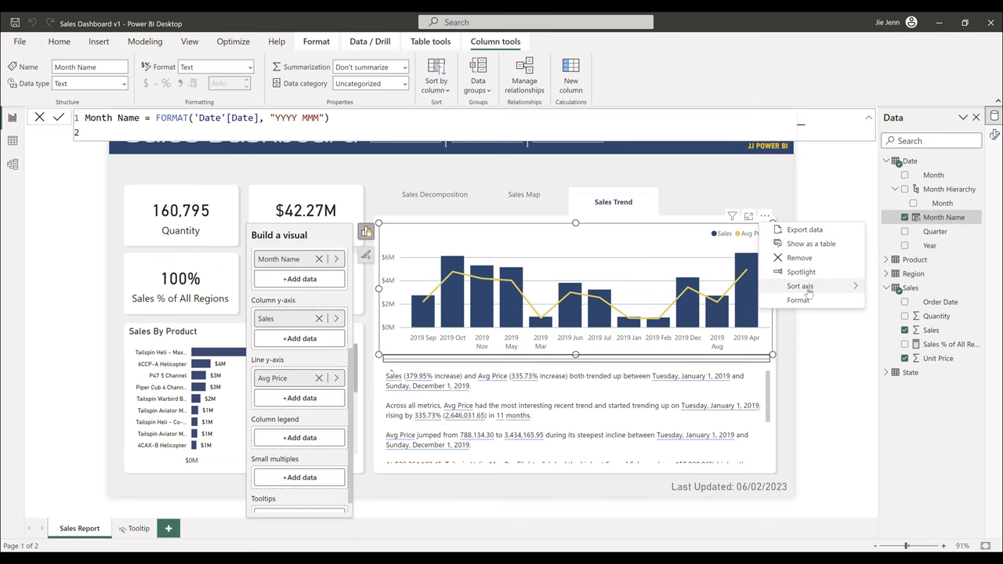
mouse_move(807, 290)
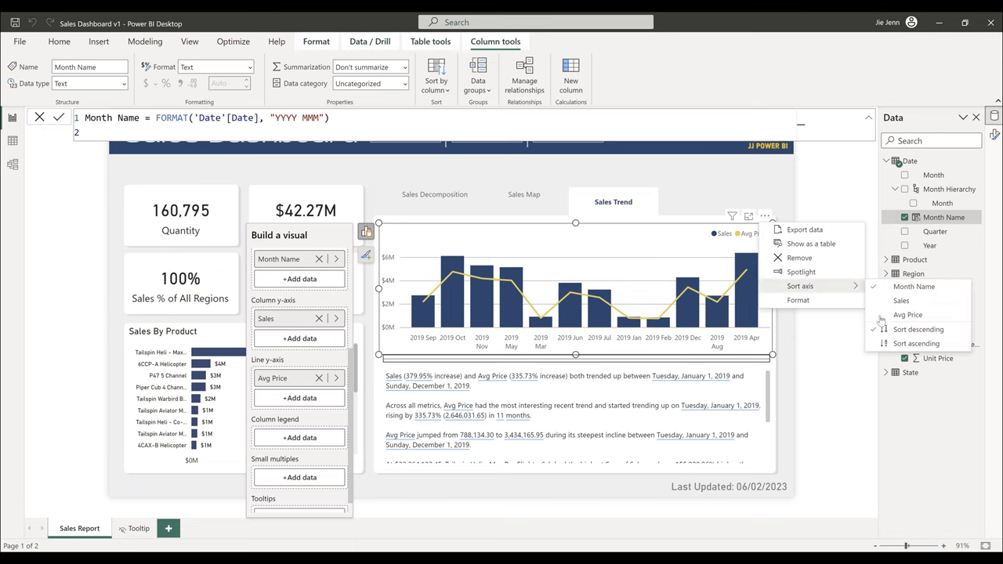
click(924, 349)
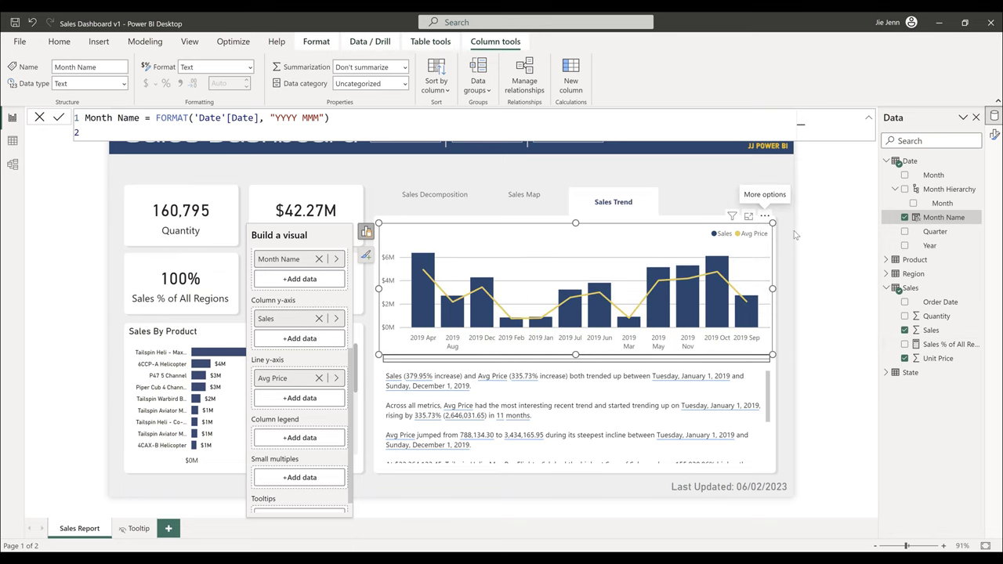
- Try to sort the Month Name column by Date again, using its "YYYY MMM" values
click(12, 140)
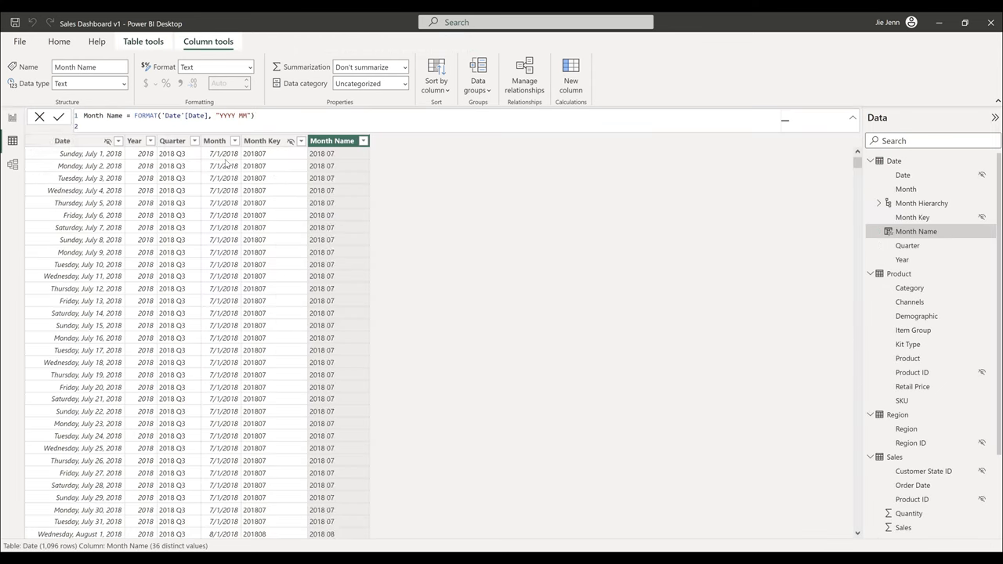
text(M)
key(Return)
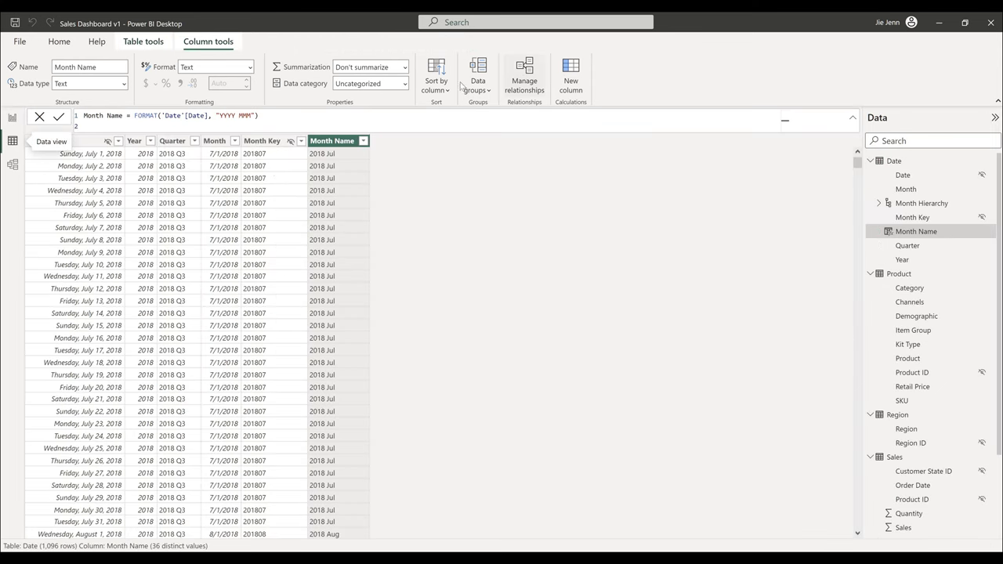
click(431, 86)
click(435, 129)
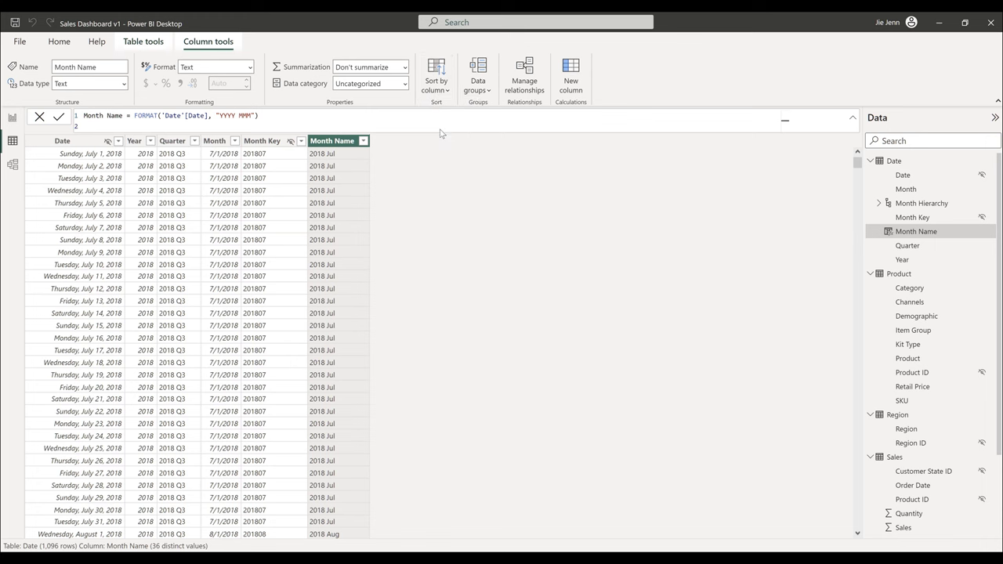
click(600, 324)
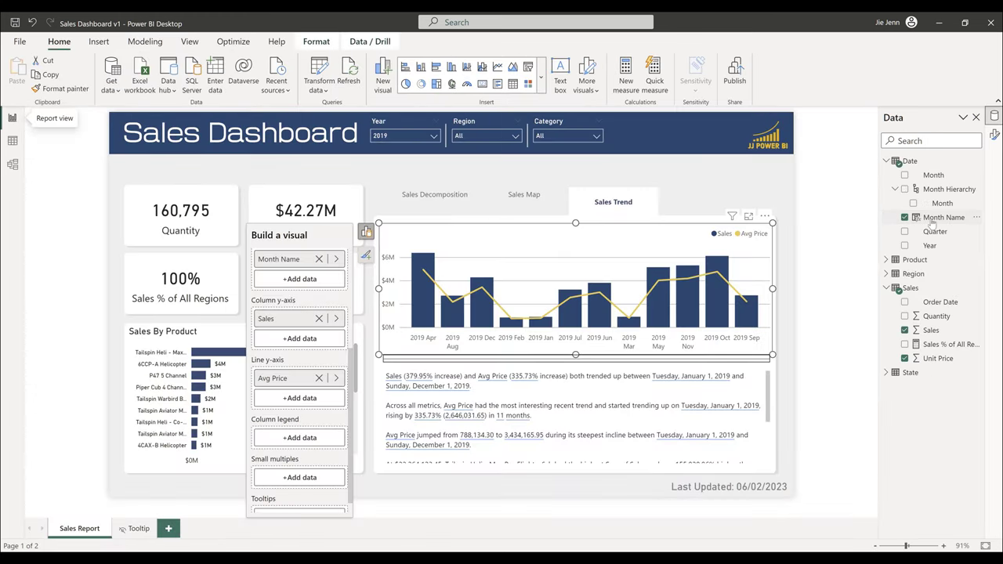
- Remove Month Name from the Sales Trend chart and mark the Date table as a date table with Date as its date column
click(921, 218)
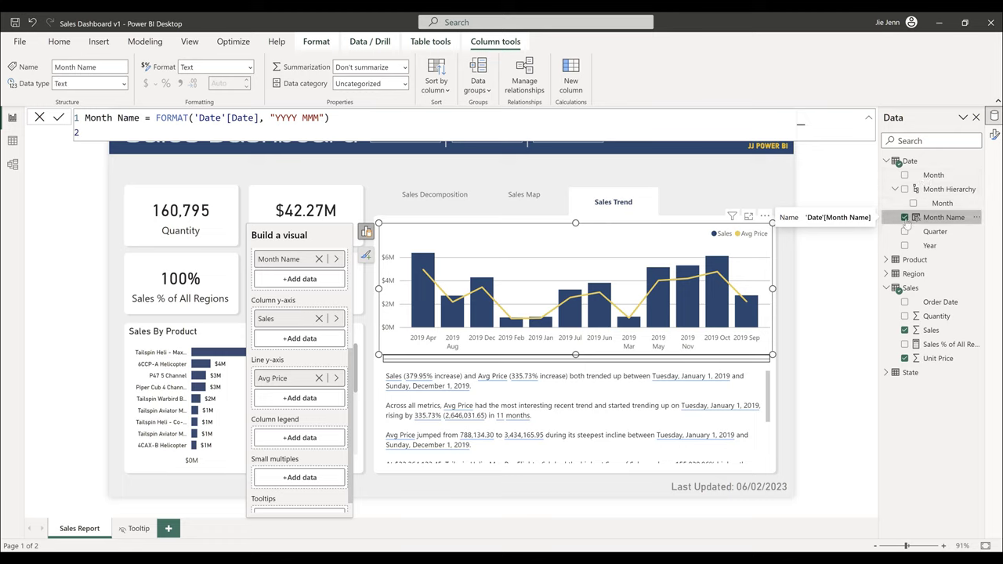
click(905, 218)
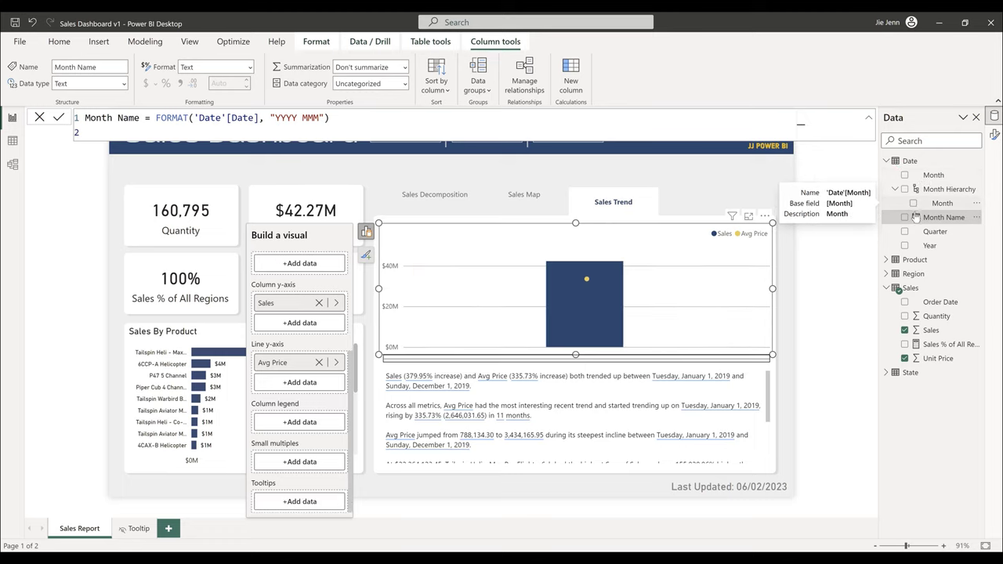
click(911, 161)
right_click(912, 162)
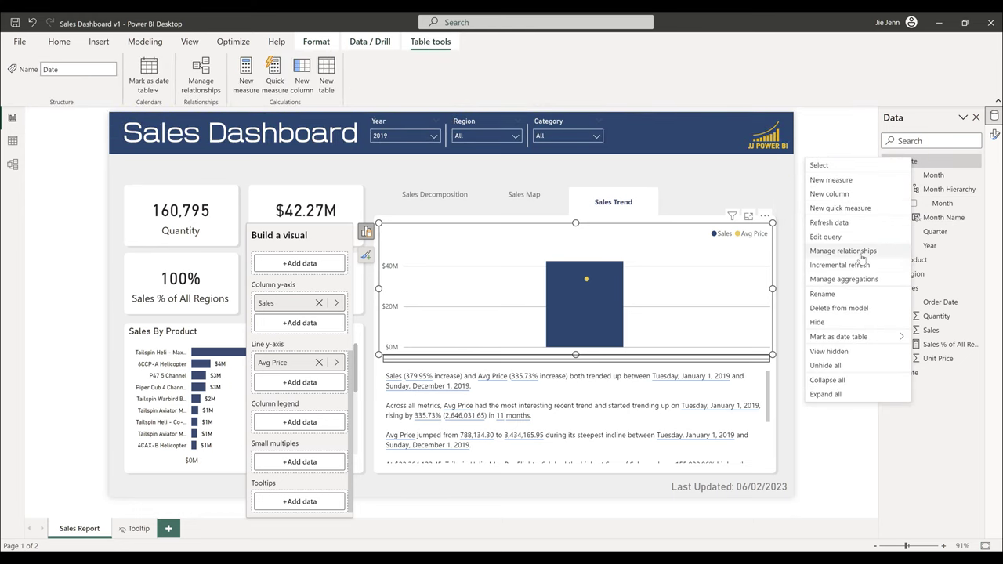
mouse_move(846, 338)
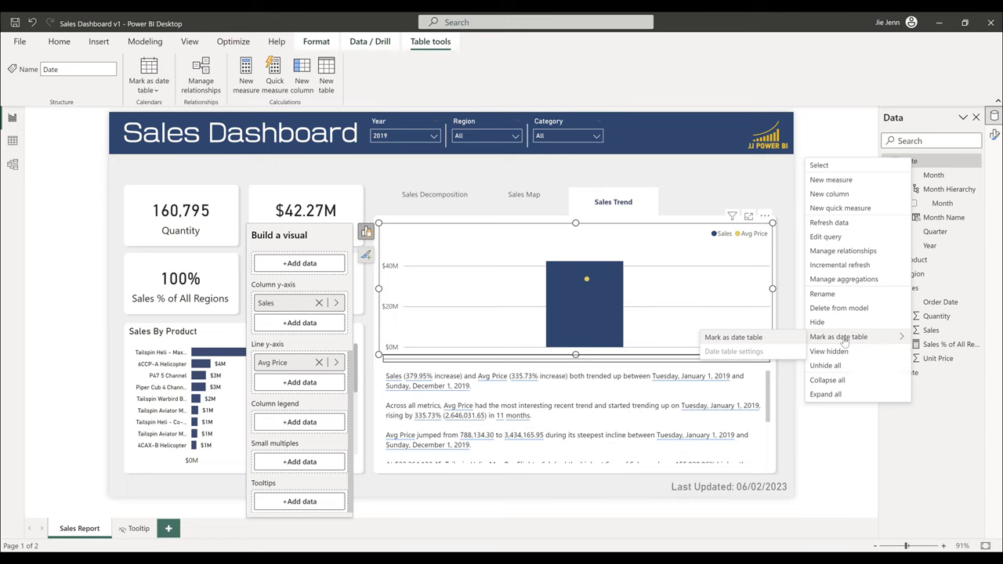
click(757, 337)
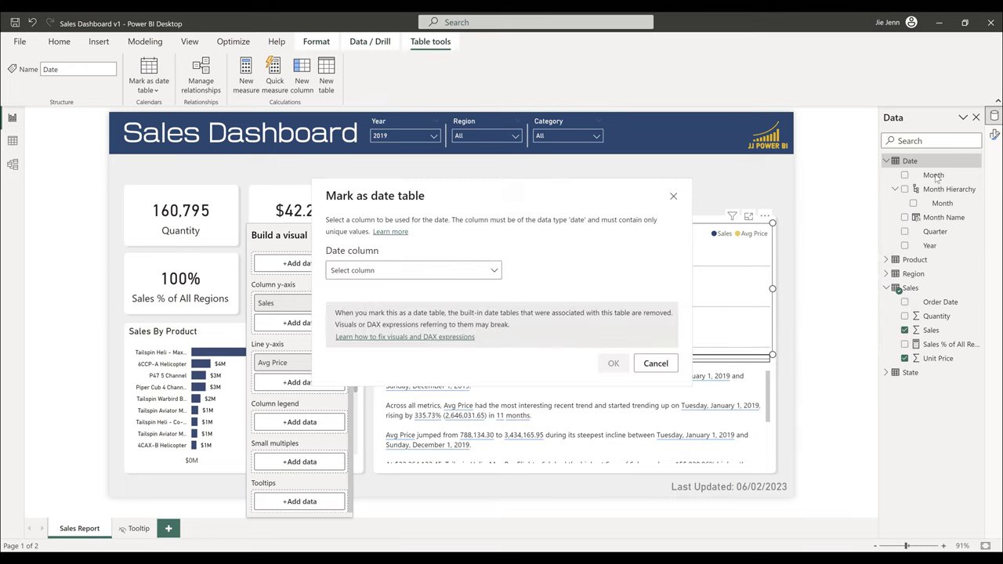
click(444, 273)
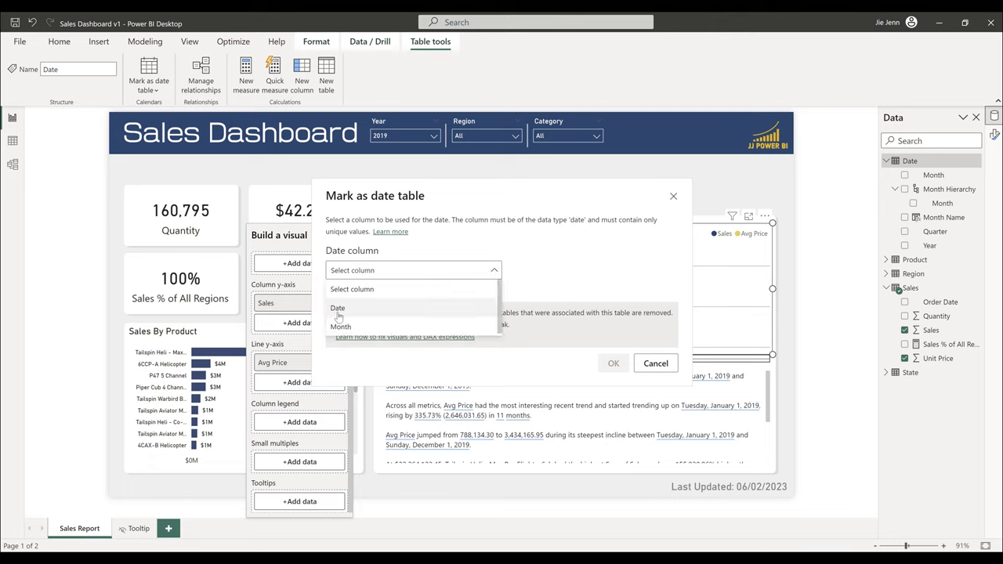
click(338, 309)
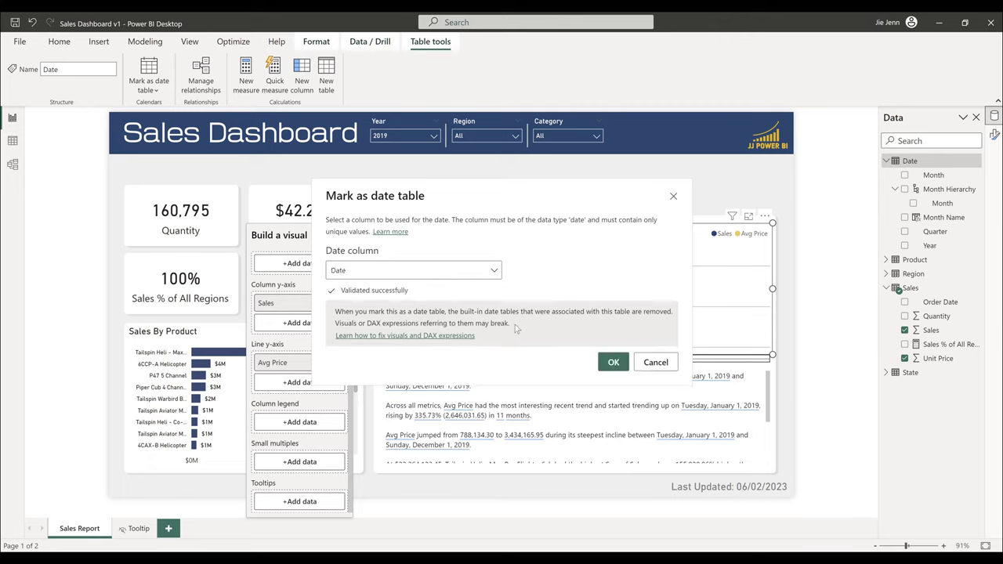
click(613, 362)
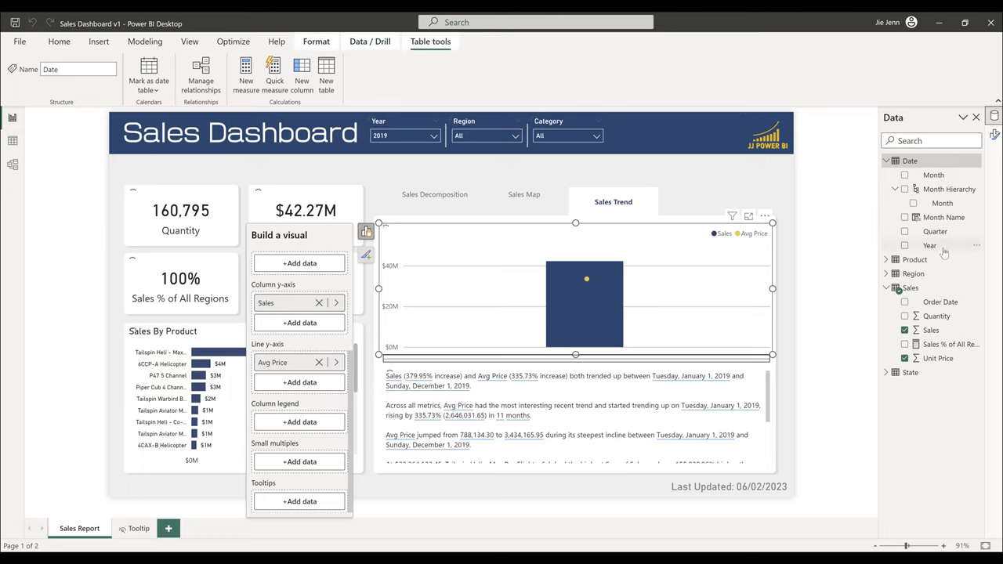
- Delete the Month Hierarchy from the Date table
click(895, 188)
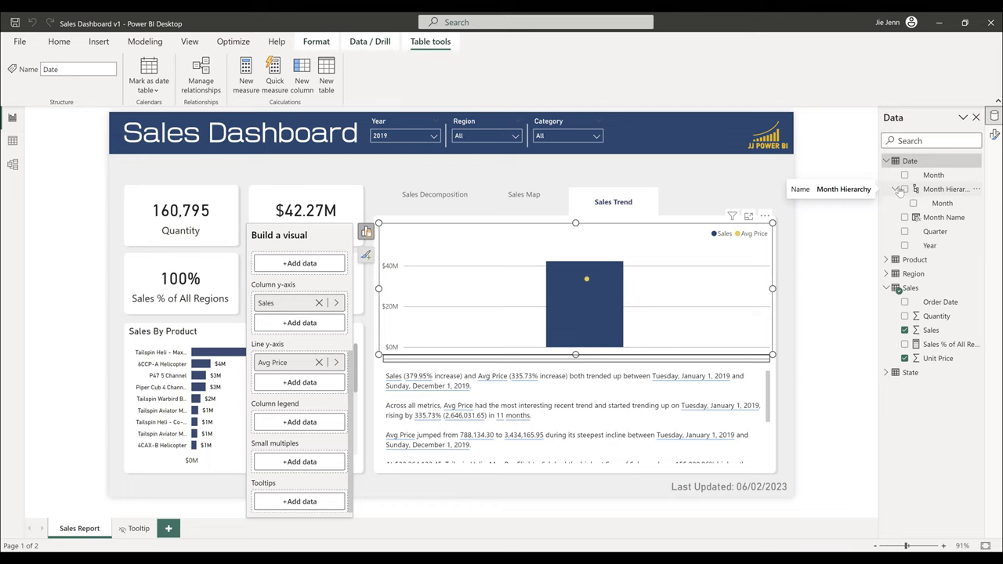
click(896, 189)
right_click(924, 189)
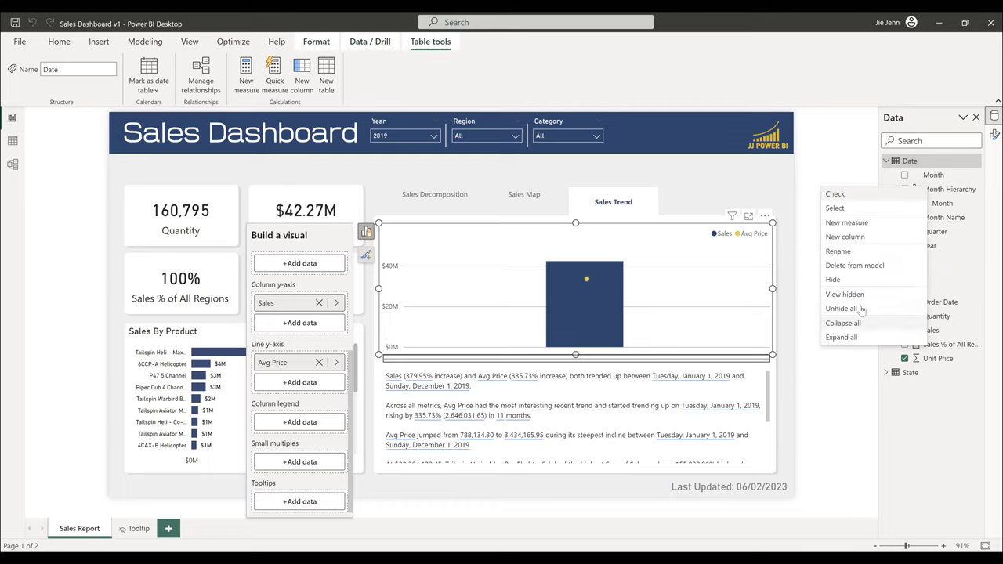
key(Escape)
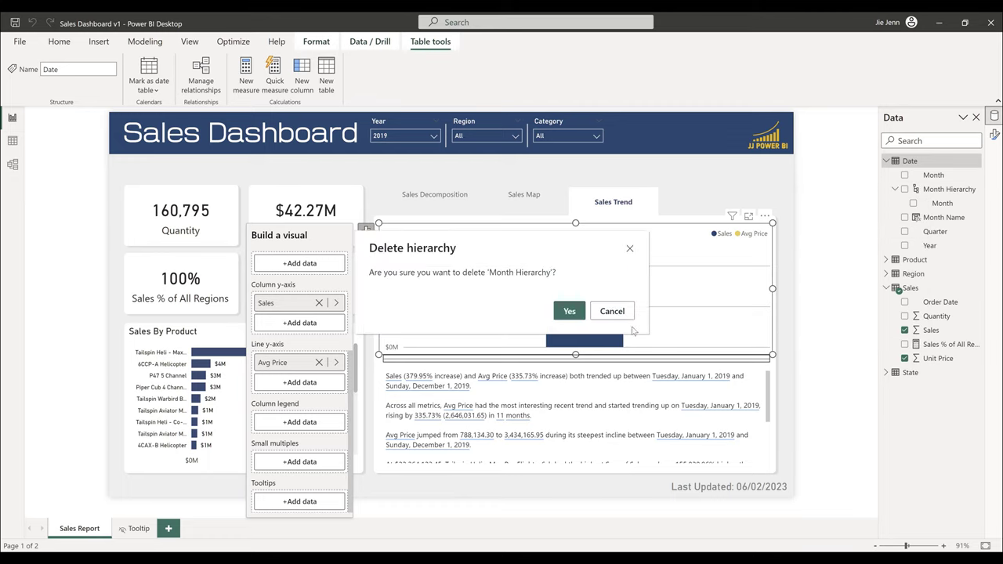
click(613, 309)
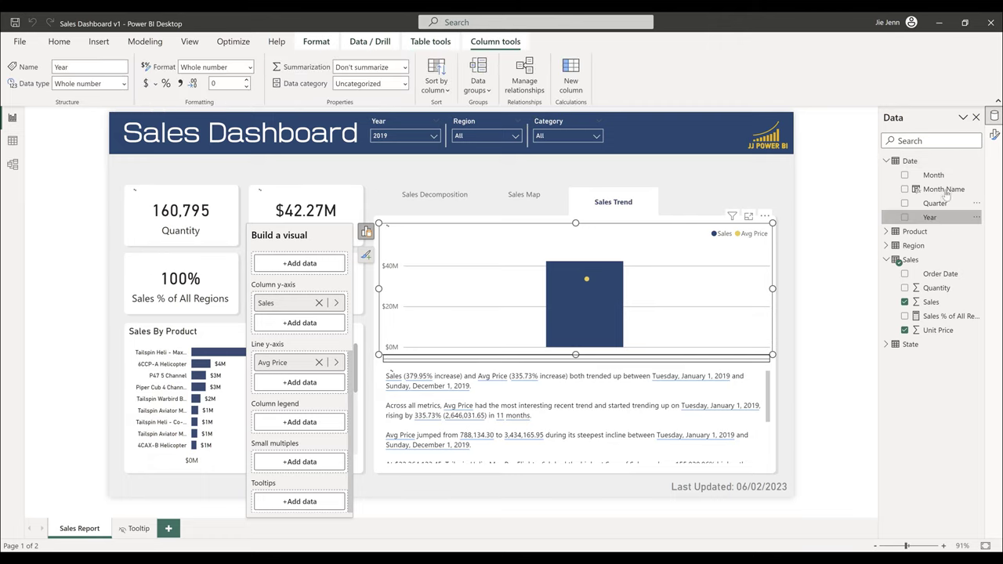
- Try to sort the Month Name column by another column of the Date table
click(944, 189)
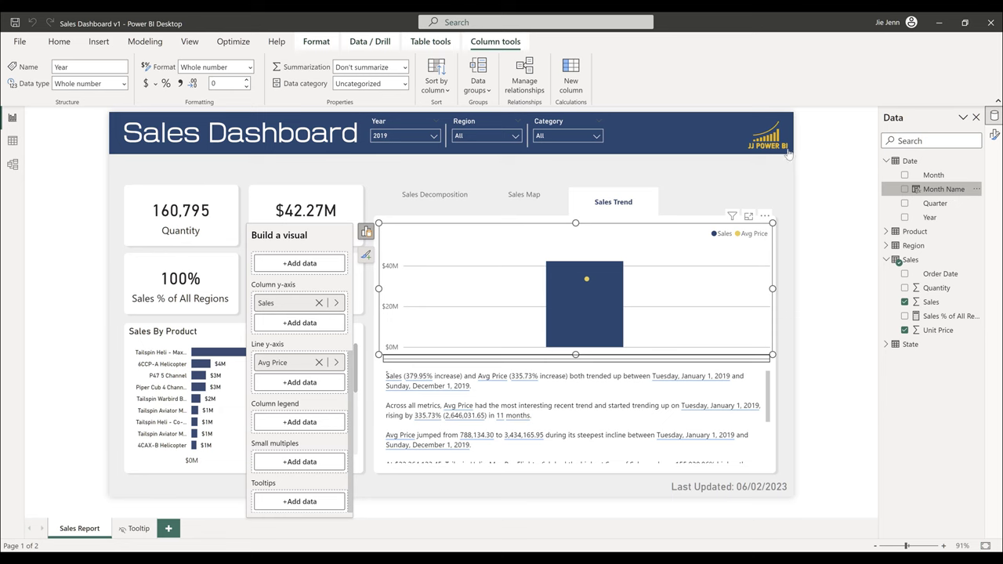
click(12, 142)
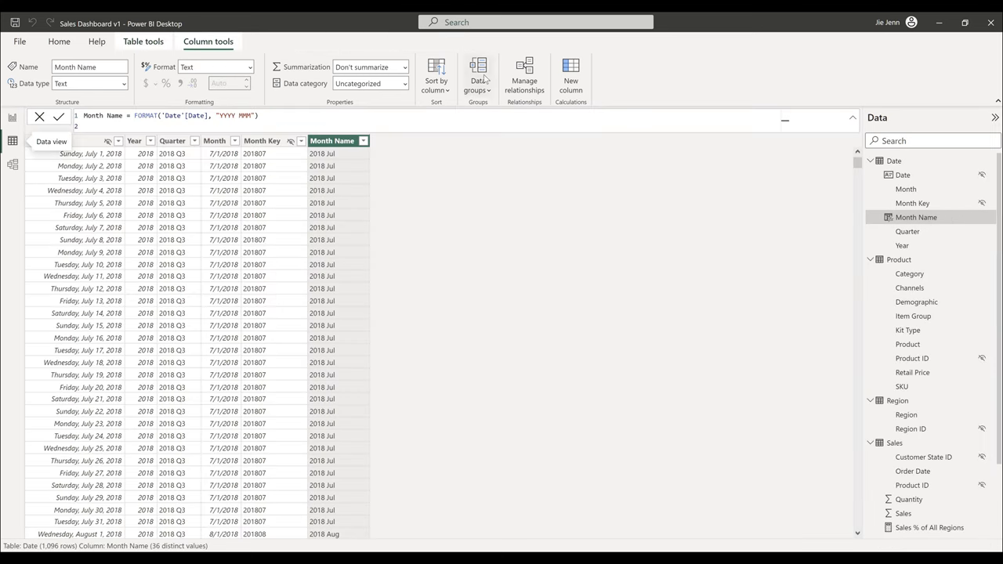
click(445, 88)
click(437, 129)
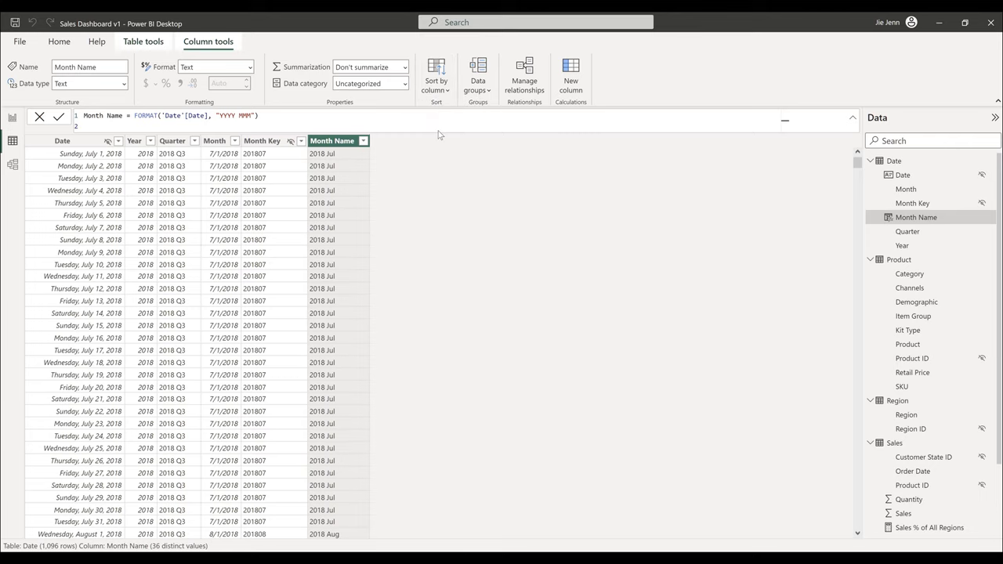
click(597, 323)
- Add the Date table's Month field to the Sales Trend combo chart's x-axis in the report
click(13, 117)
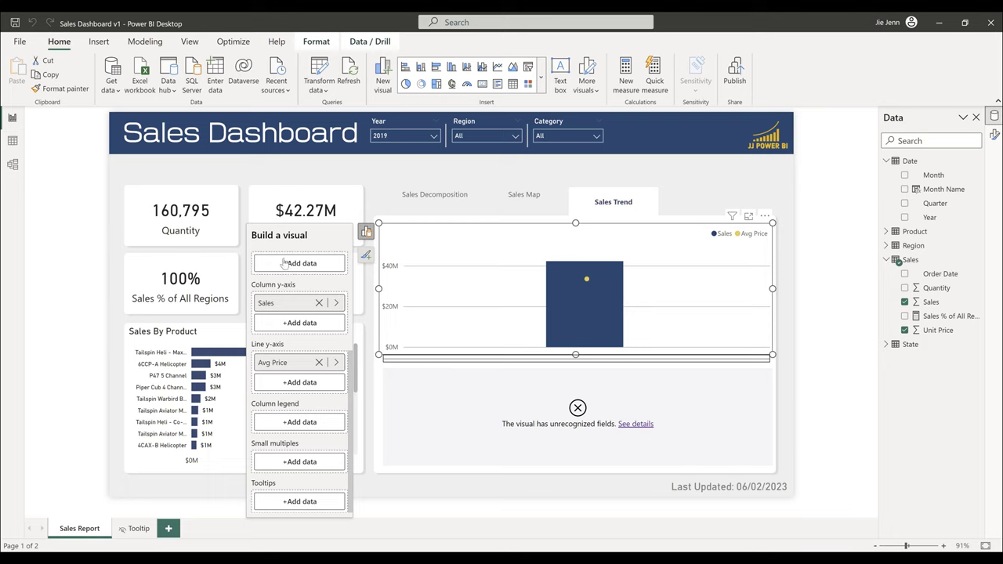
drag(933, 175, 295, 266)
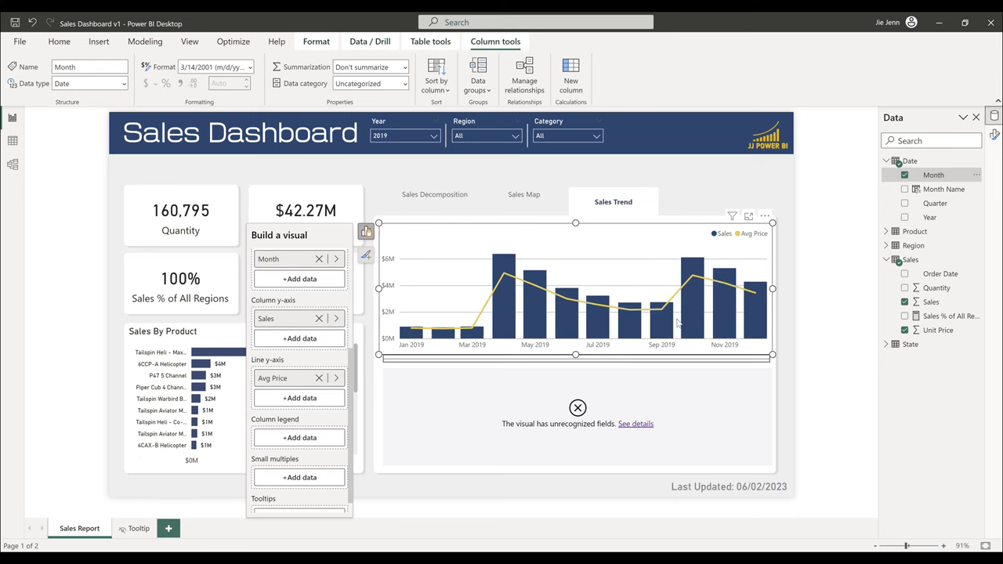
- Check which fields are unrecognized in the broken narrative visual below the Sales Trend chart and delete that visual
click(563, 417)
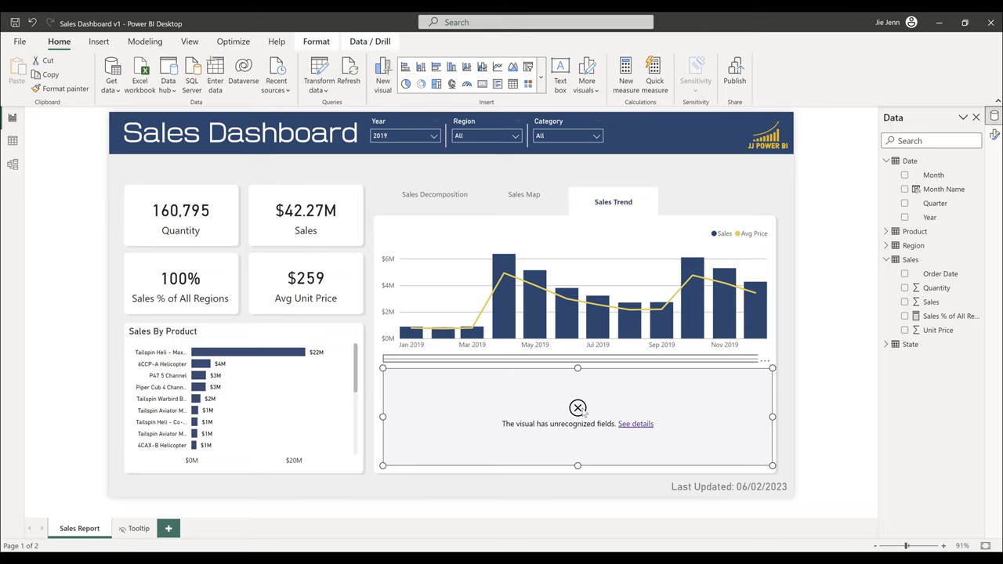
click(637, 426)
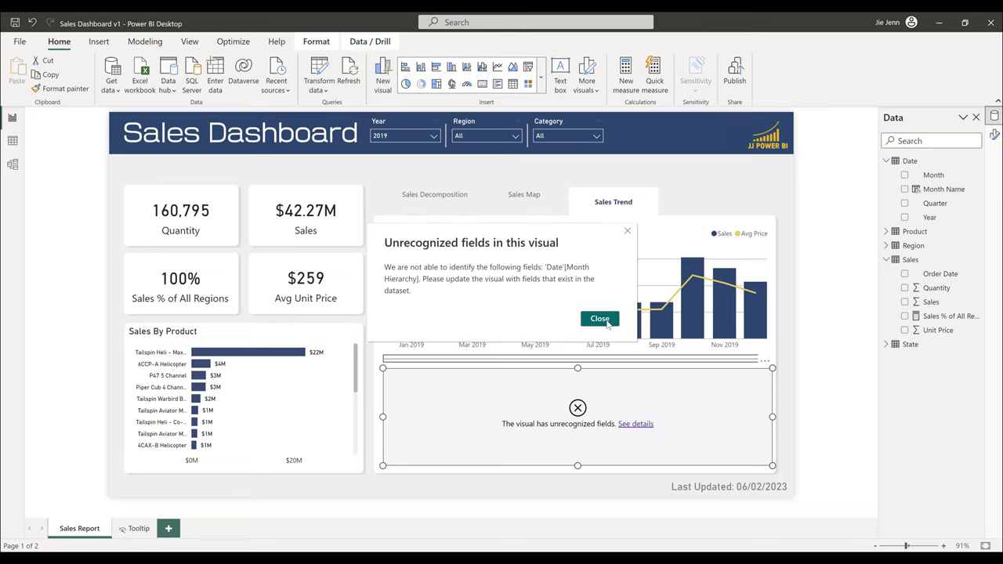
click(600, 319)
key(Delete)
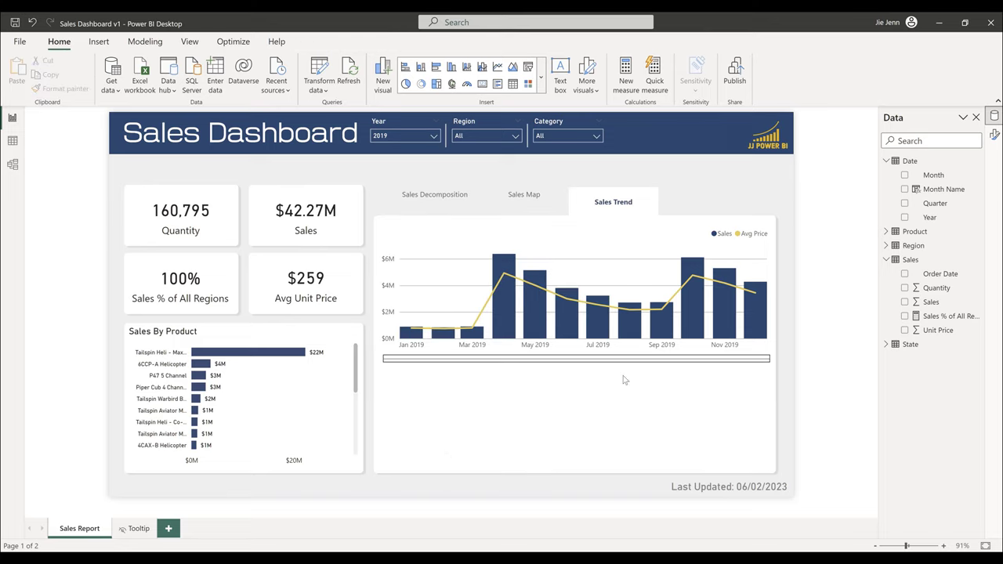
- Insert a smart narrative and fit it below the divider line under the Sales Trend chart, widened to the chart's width
click(99, 41)
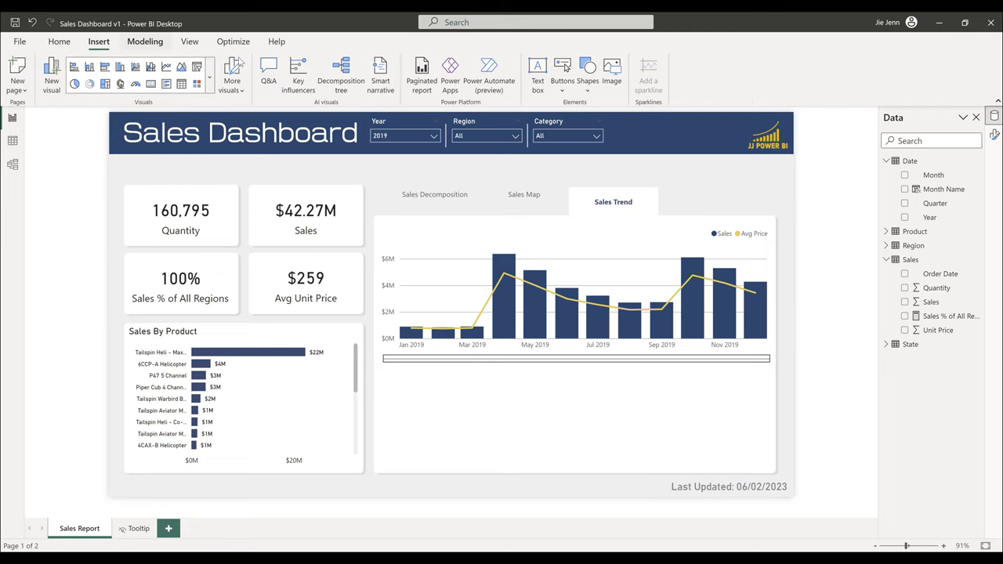
click(297, 76)
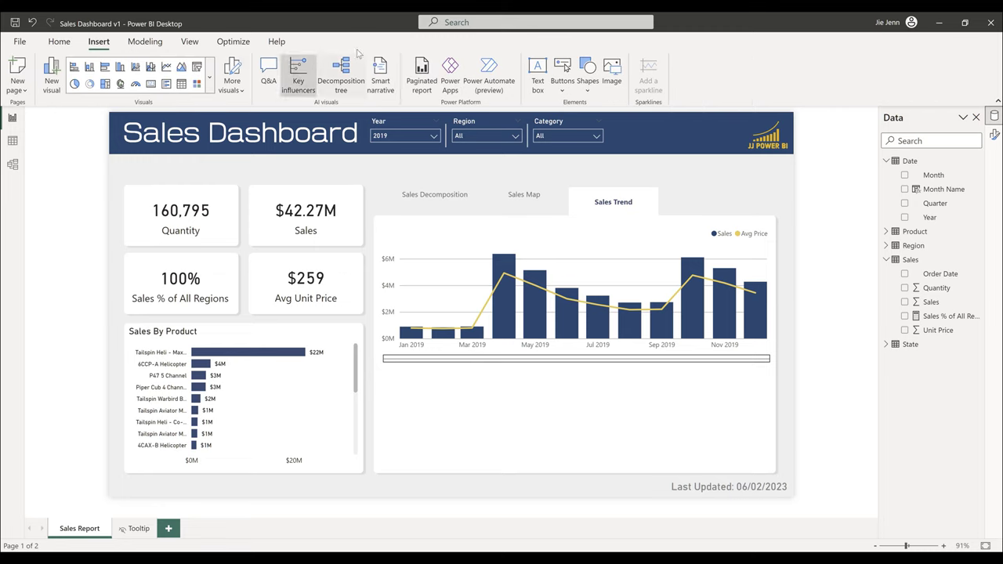
click(381, 81)
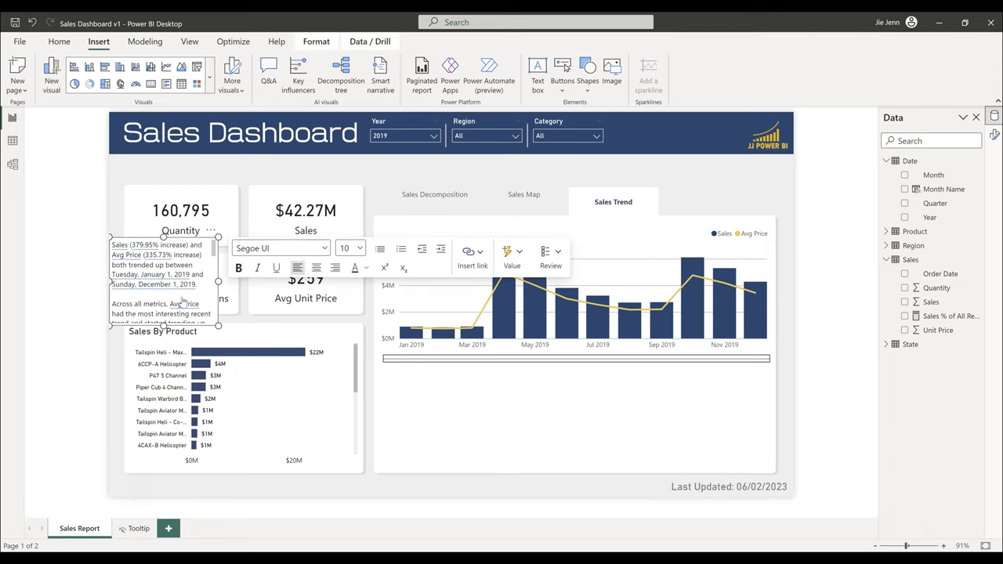
drag(218, 325, 430, 343)
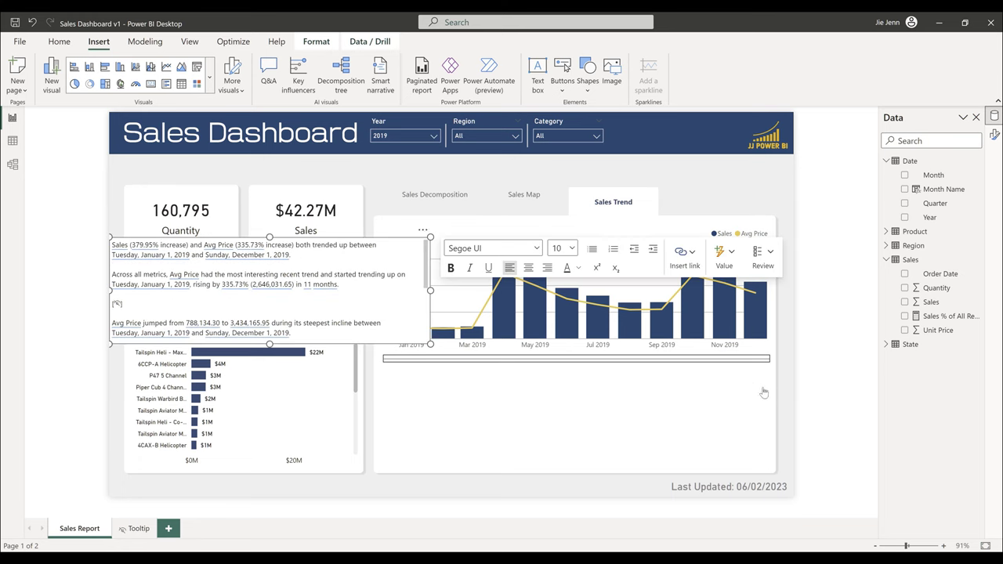
drag(422, 232, 697, 359)
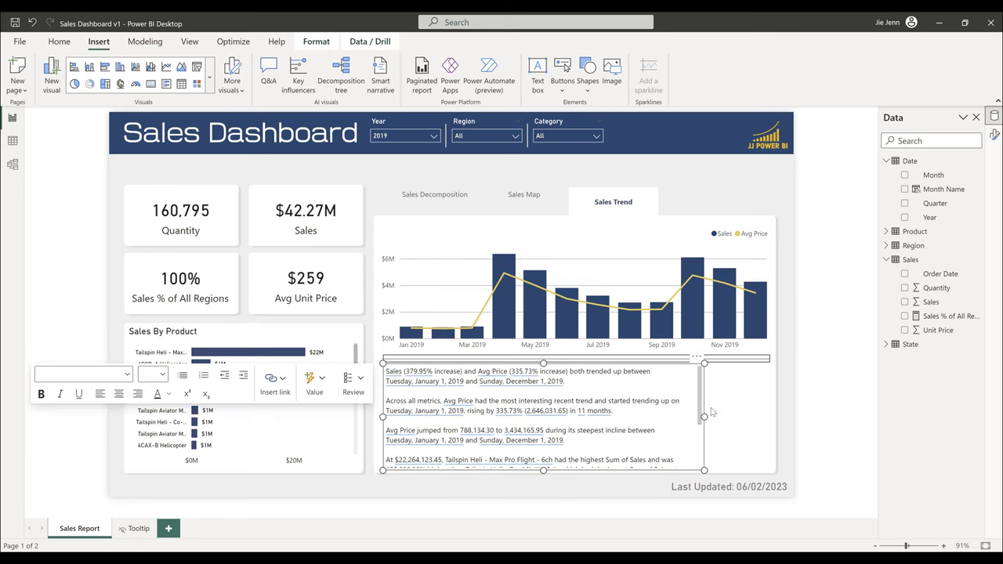
drag(705, 416, 769, 416)
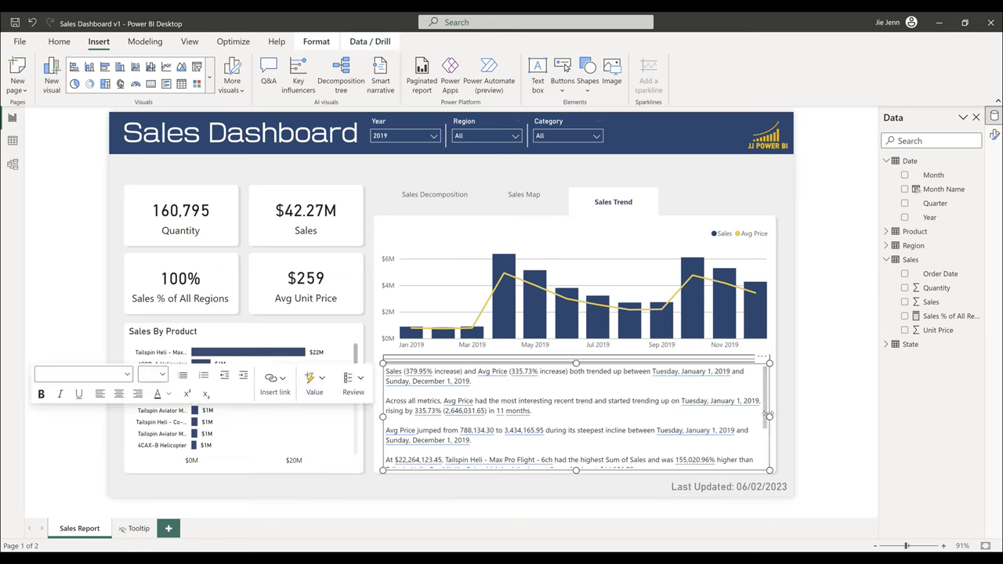
click(618, 172)
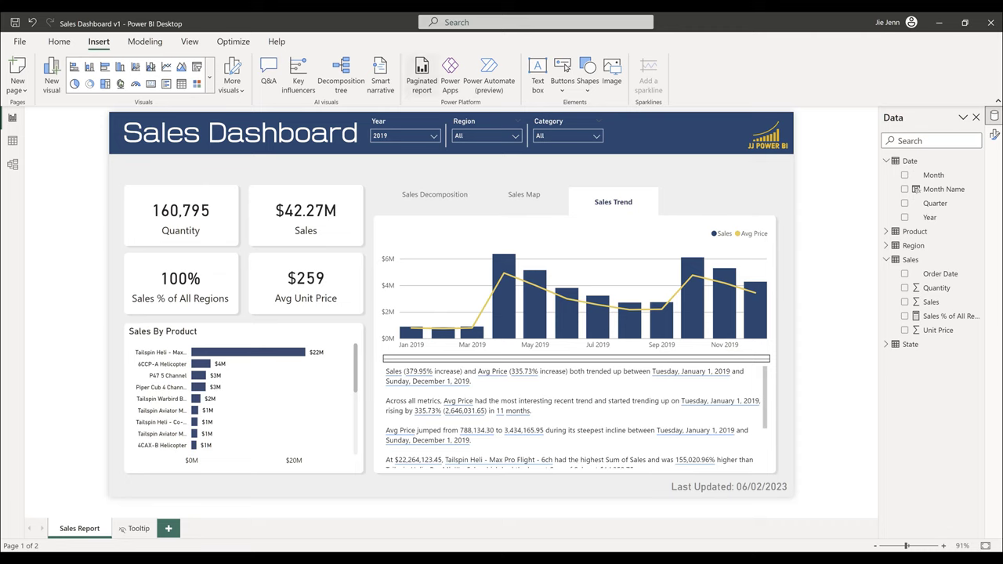
- Show the bookmarks and the selection list, and rename the Text box layer as "Smart Narrative"
right_click(993, 135)
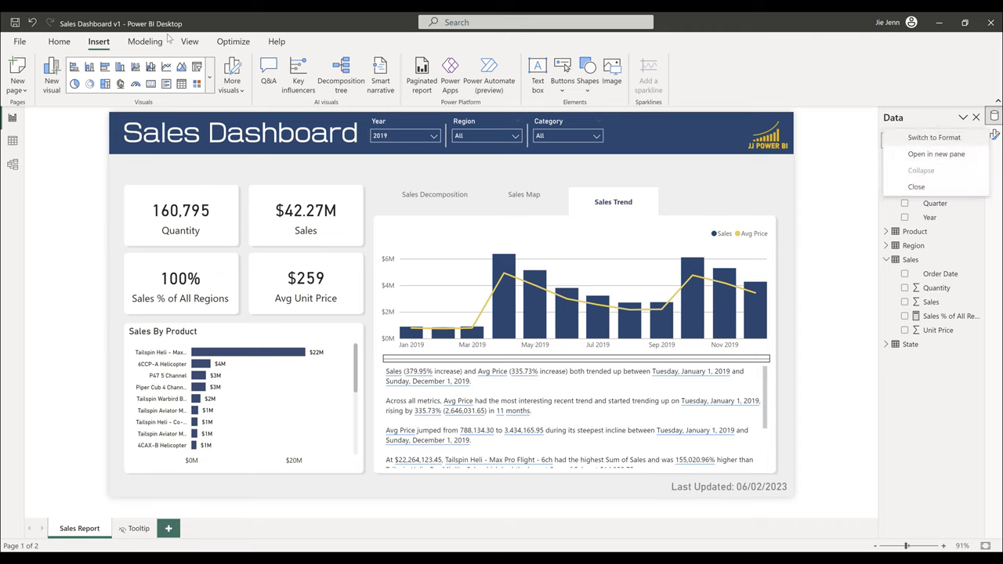
click(191, 44)
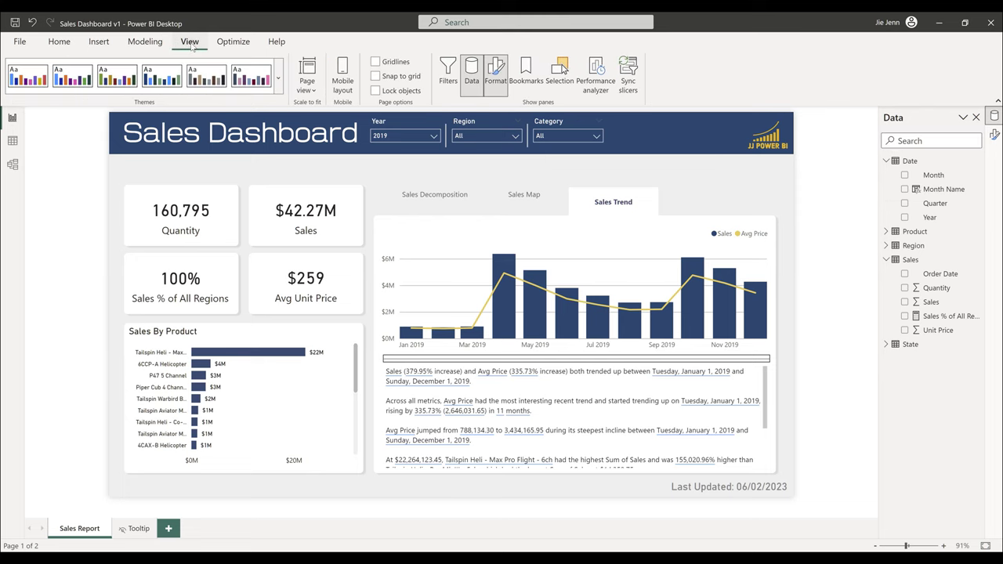
click(527, 77)
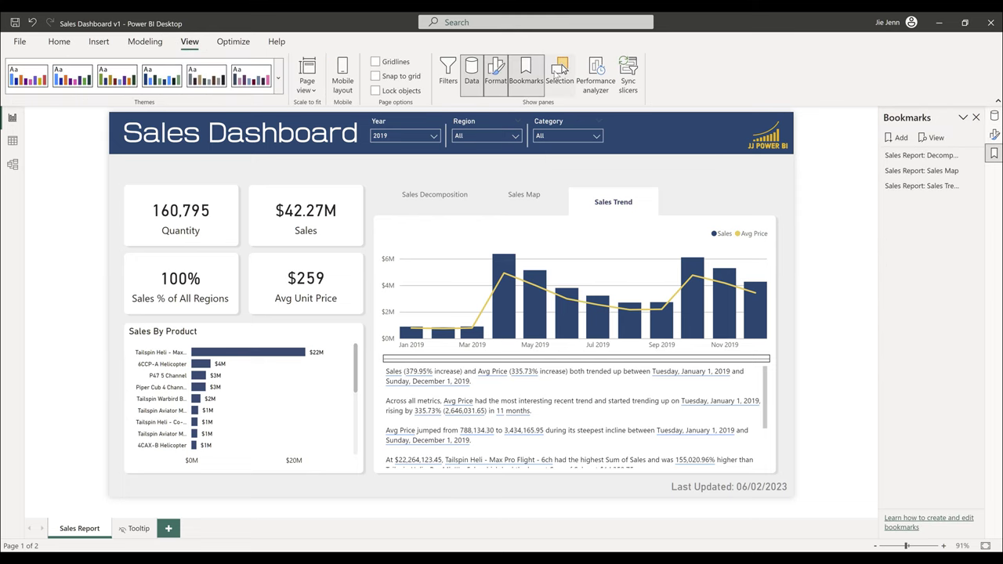
click(993, 152)
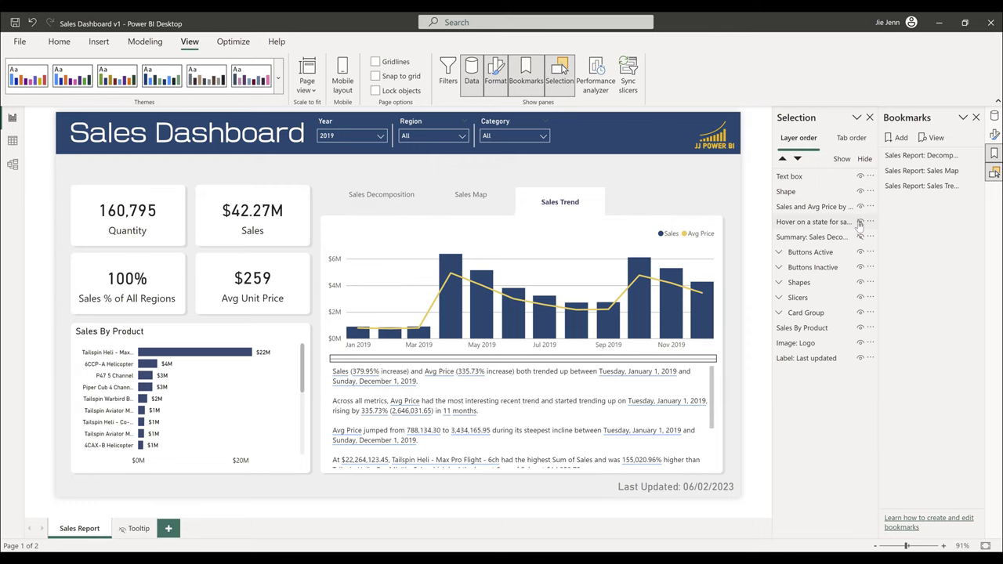
double_click(792, 177)
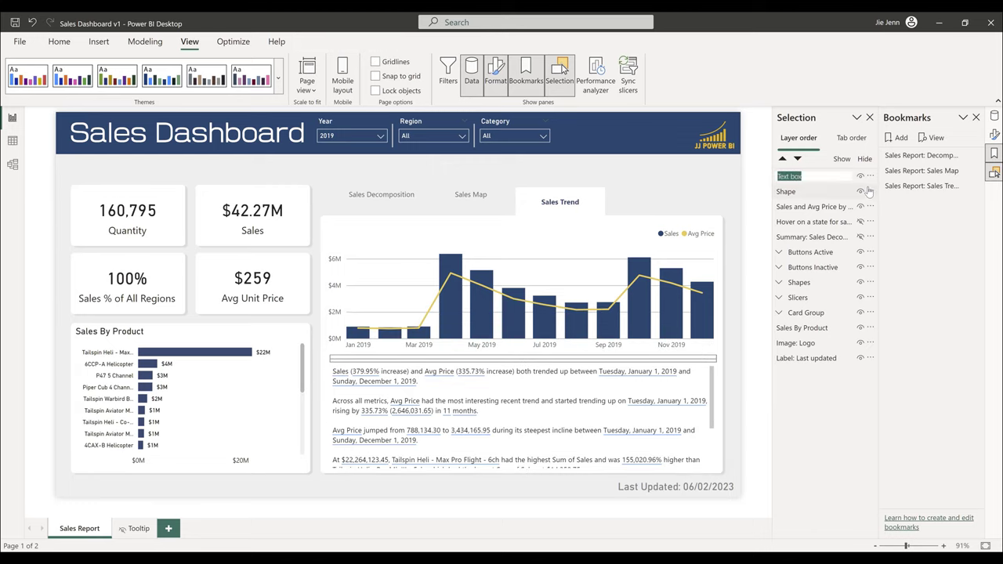
text(Smart Narrative)
key(Return)
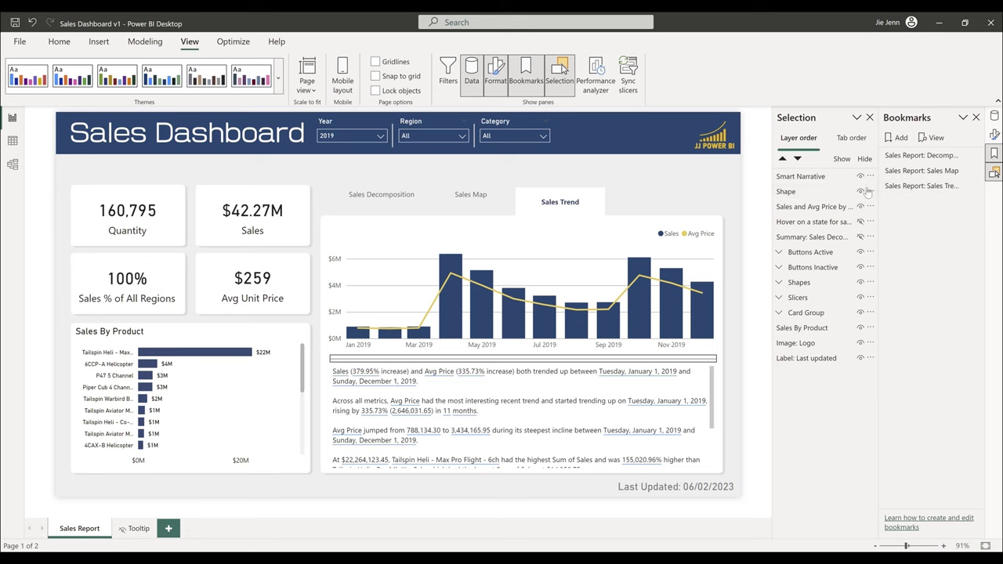
- Widen the layer and bookmark lists to show full names, and update the "Sales Report: Sales Trend" bookmark with the current view
drag(770, 190, 685, 191)
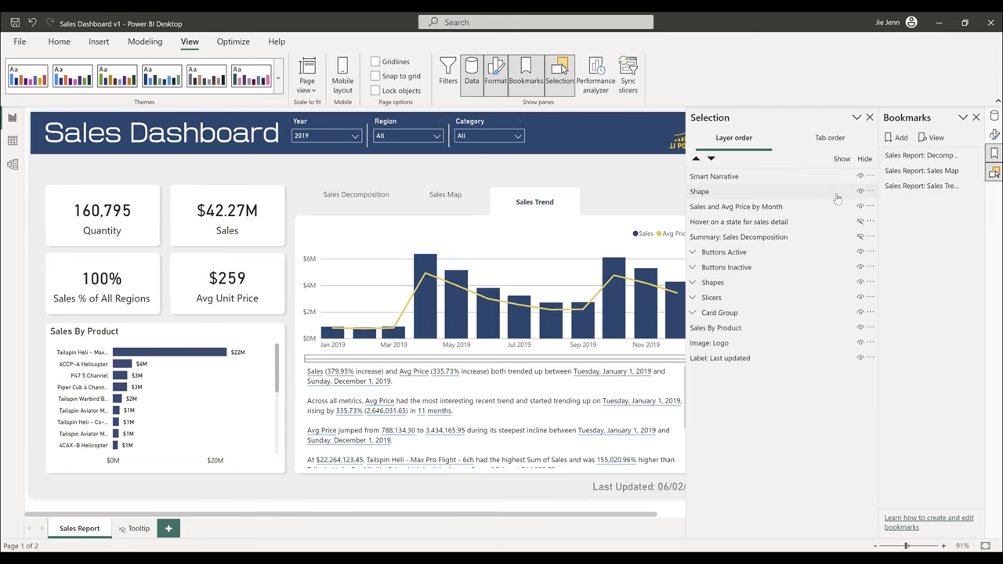
drag(879, 194, 842, 196)
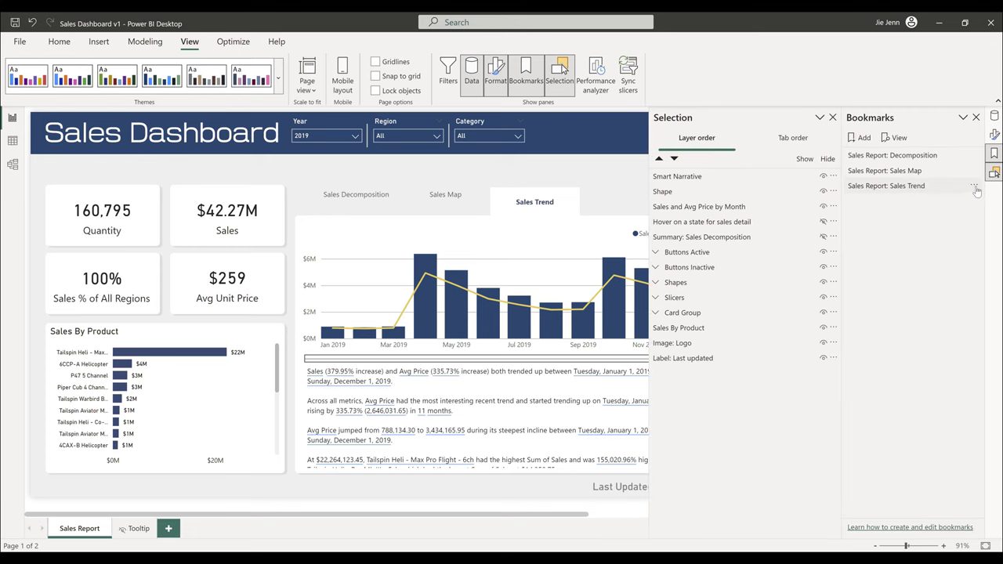
click(974, 188)
click(932, 195)
click(929, 188)
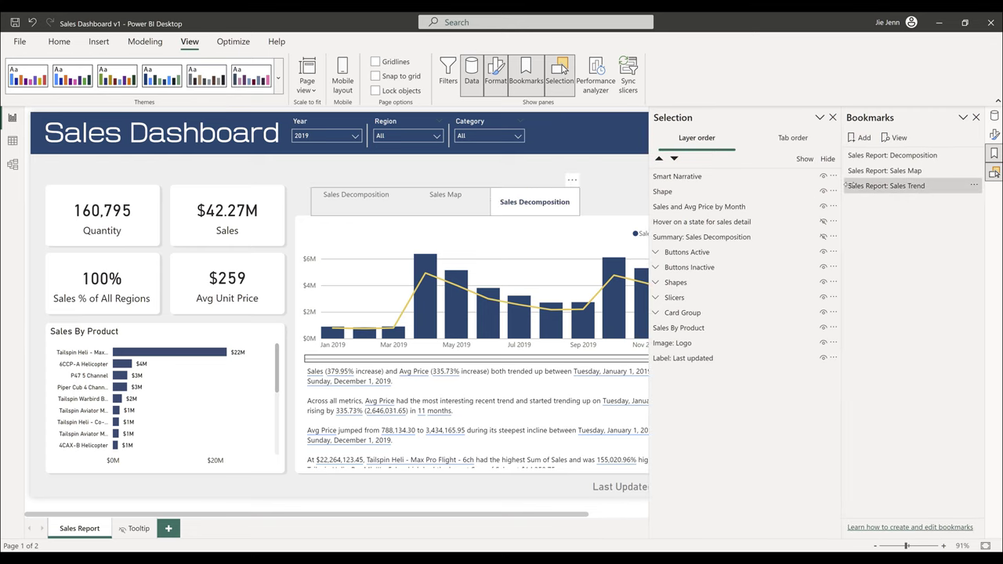
- Apply the "Sales Report: Sales Map" bookmark, hide Smart Narrative, Shape and Sales and Avg Price by Month, and update the bookmark
click(888, 178)
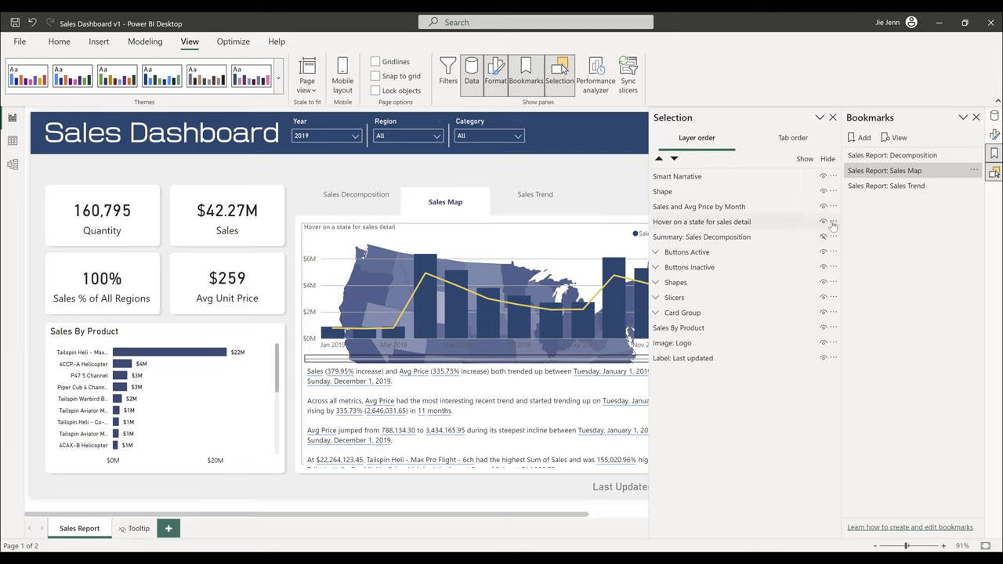
click(823, 177)
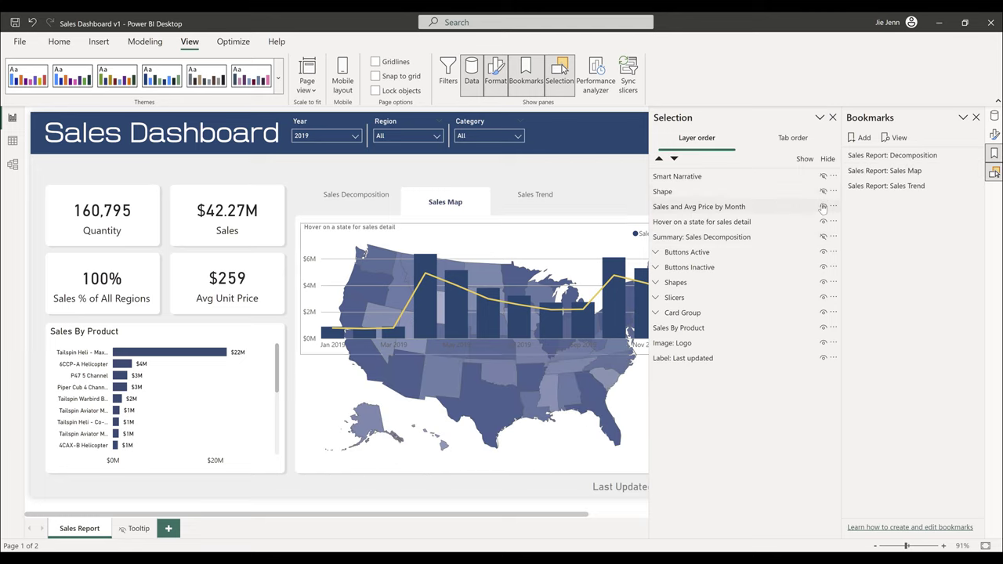
click(822, 207)
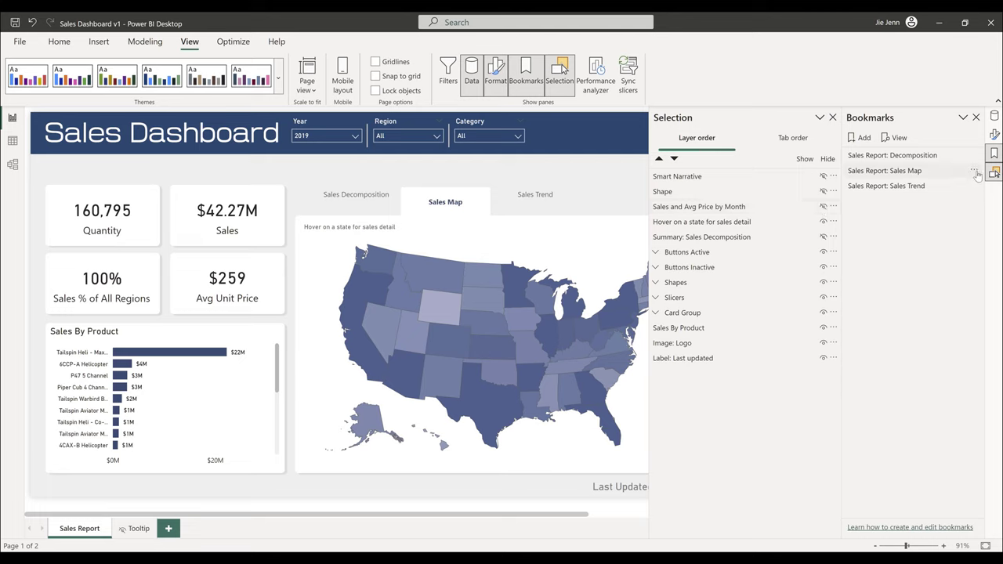
click(974, 170)
click(948, 179)
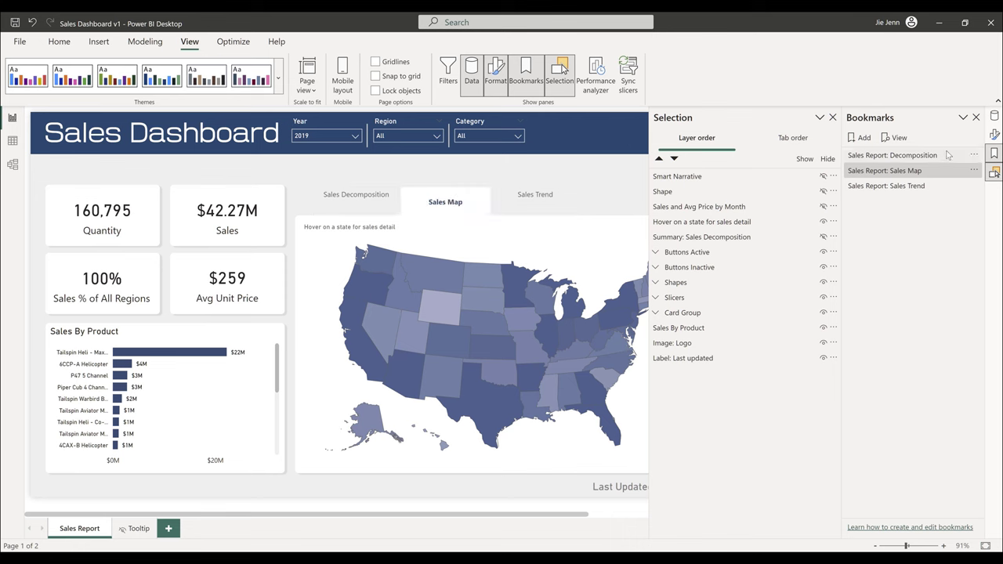
- Apply the "Sales Report: Decomposition" bookmark, hide the narrative, Shape, Sales and Avg Price chart and state map, and update the bookmark
click(914, 156)
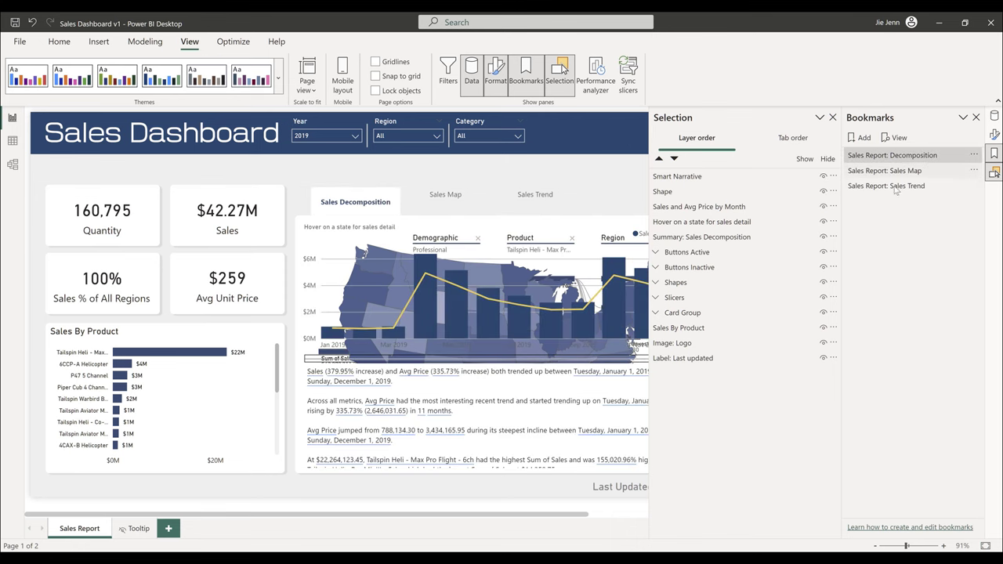
click(823, 176)
click(831, 206)
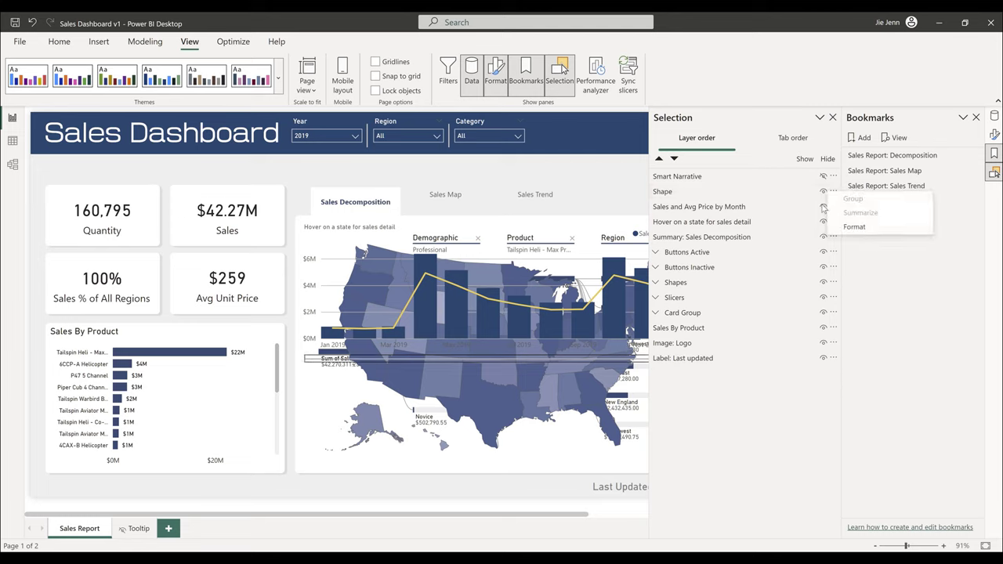
click(822, 206)
click(823, 221)
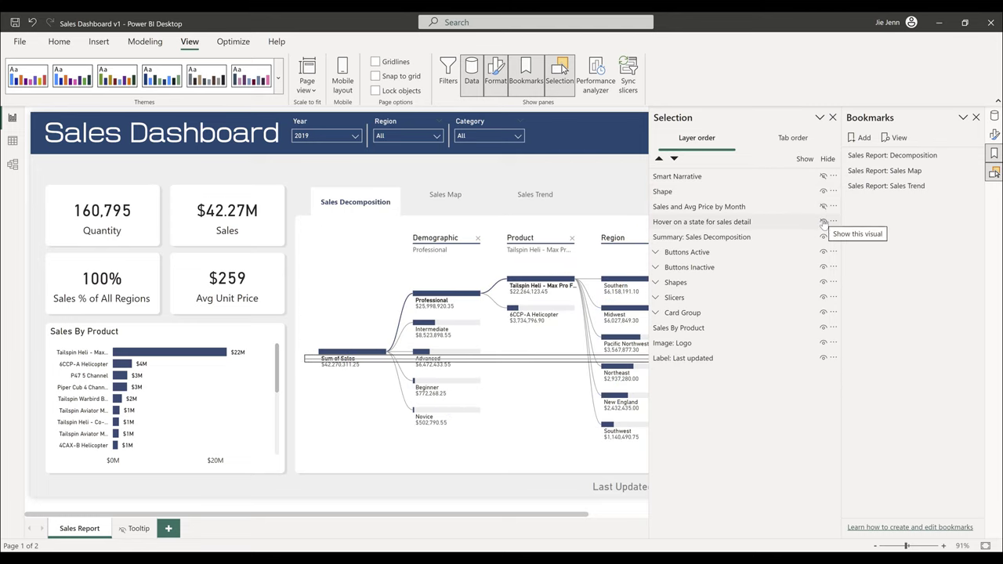
click(822, 191)
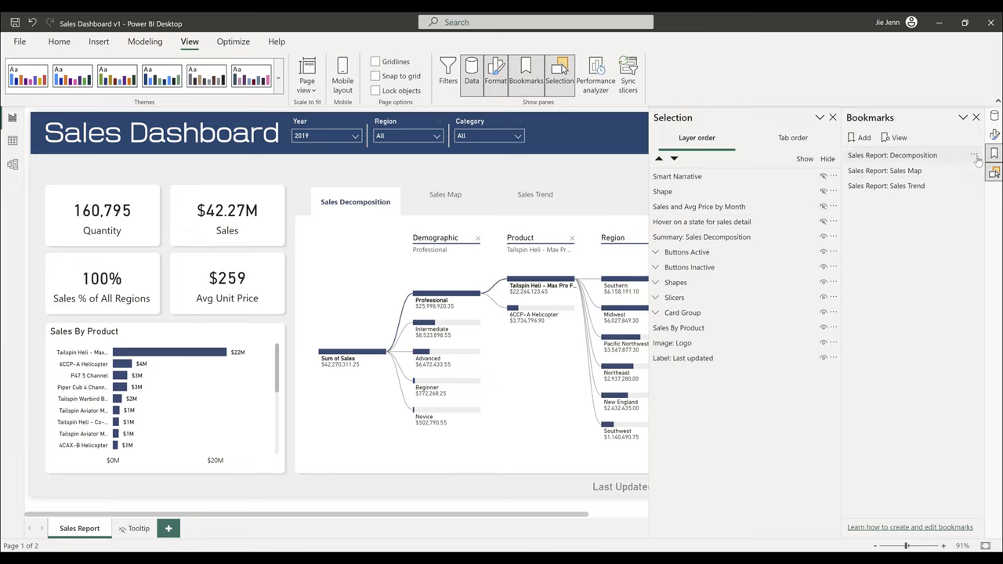
click(974, 155)
click(898, 163)
- Try the Sales Map, Sales Trend and Sales Decomposition tab buttons on the report page, and clear the selection
click(445, 202)
click(535, 202)
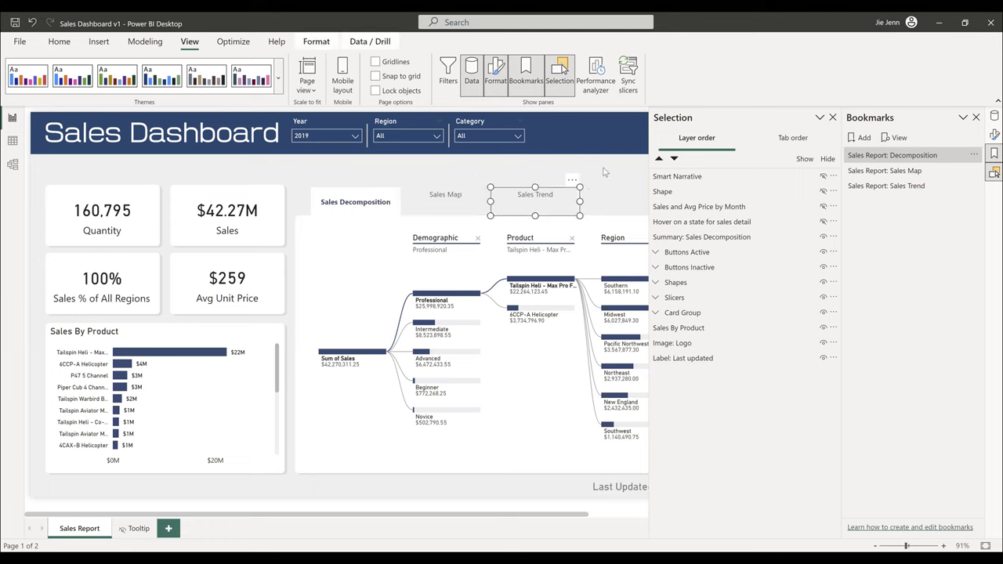
click(374, 202)
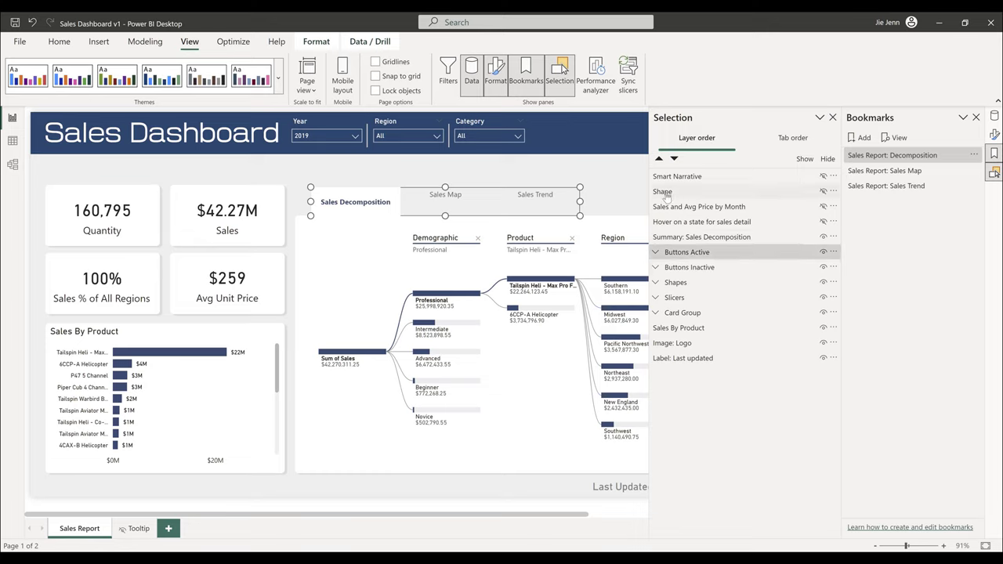
key(Escape)
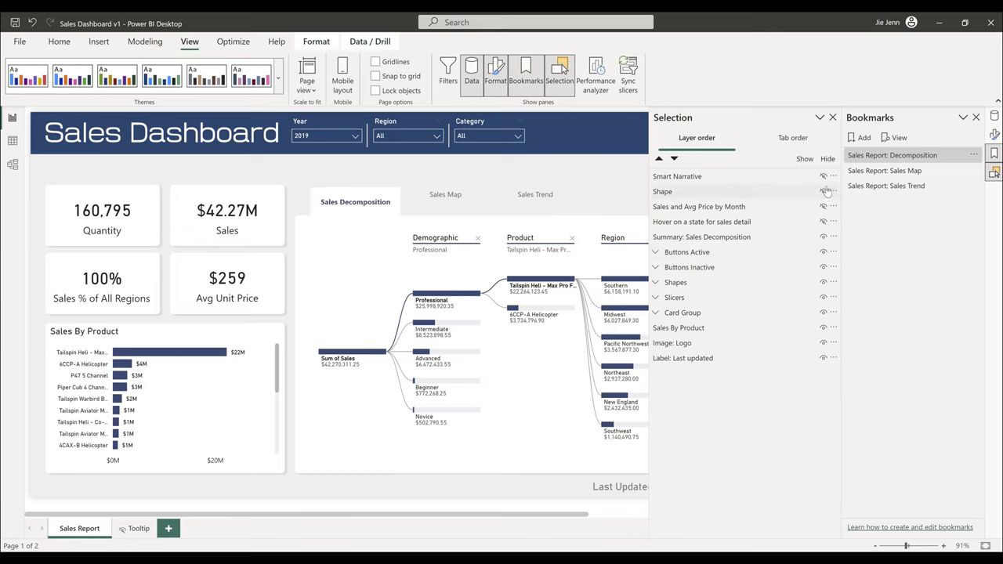
- Rename the Shape layer as "Shape: Line3"
double_click(761, 192)
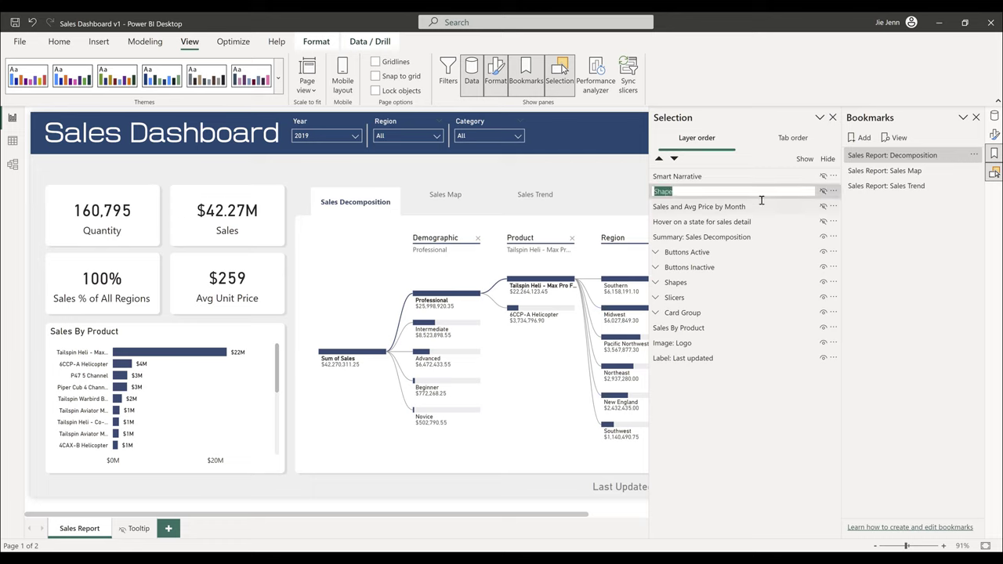
key(BackSpace)
text(Summar)
key(Return)
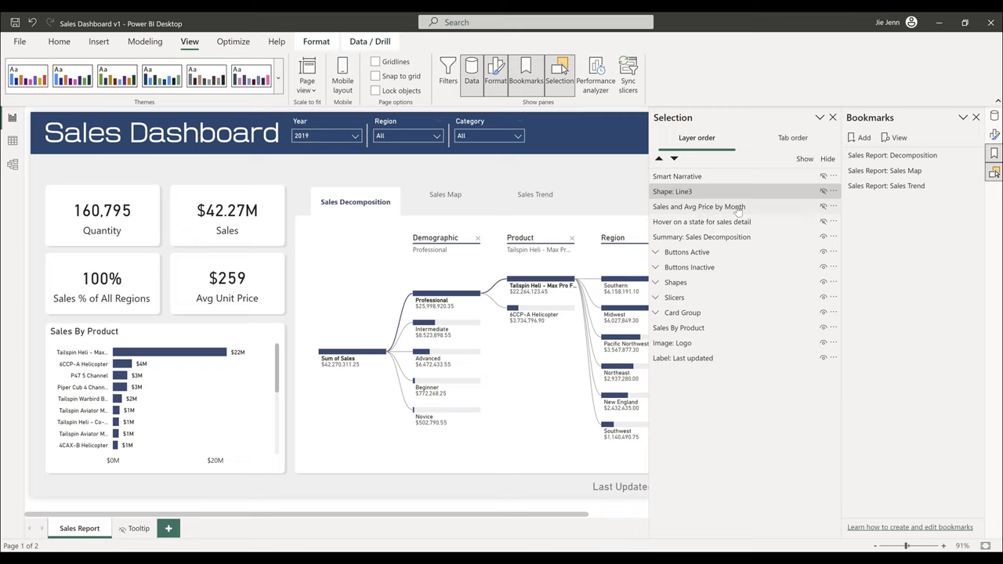
click(823, 207)
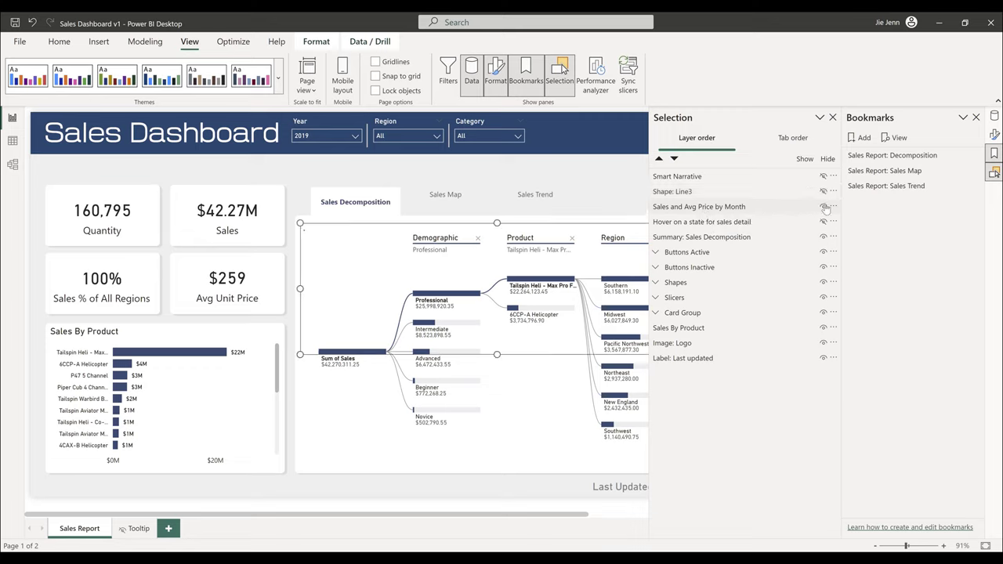
click(823, 207)
click(704, 208)
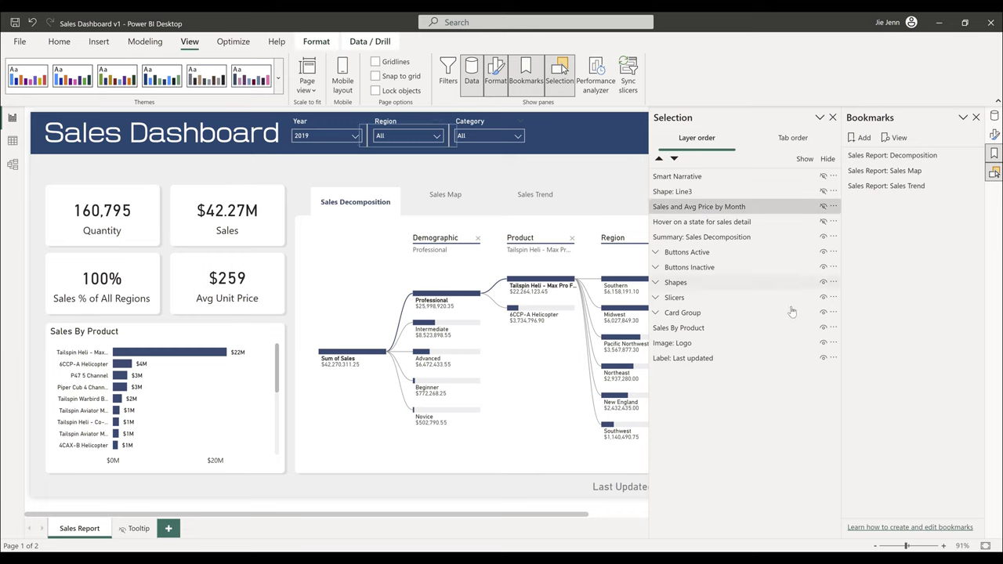
- Expand both button groups, hide the Buttons Active group, and show the Sales Decomposition button in the Buttons Inactive group
click(656, 252)
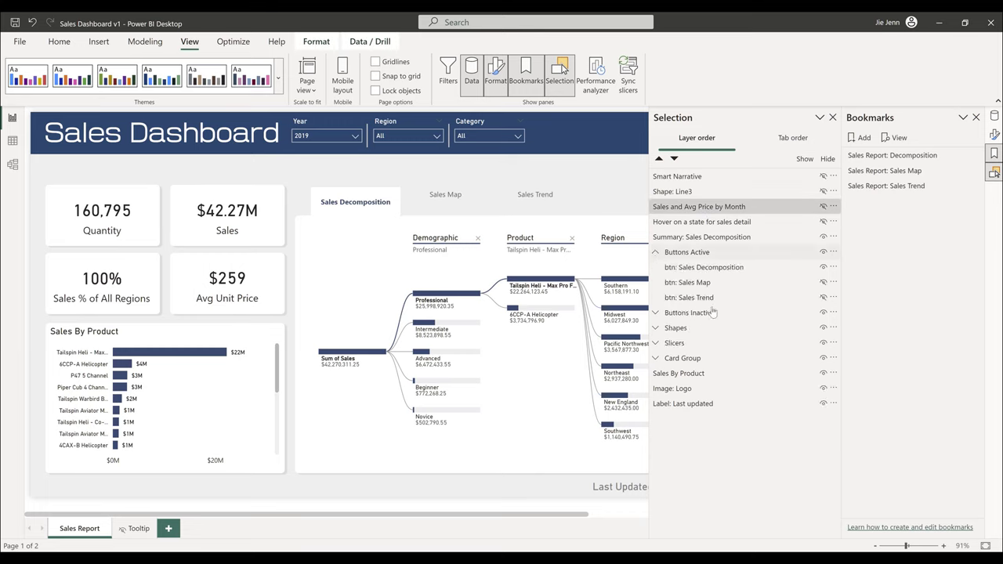
click(823, 252)
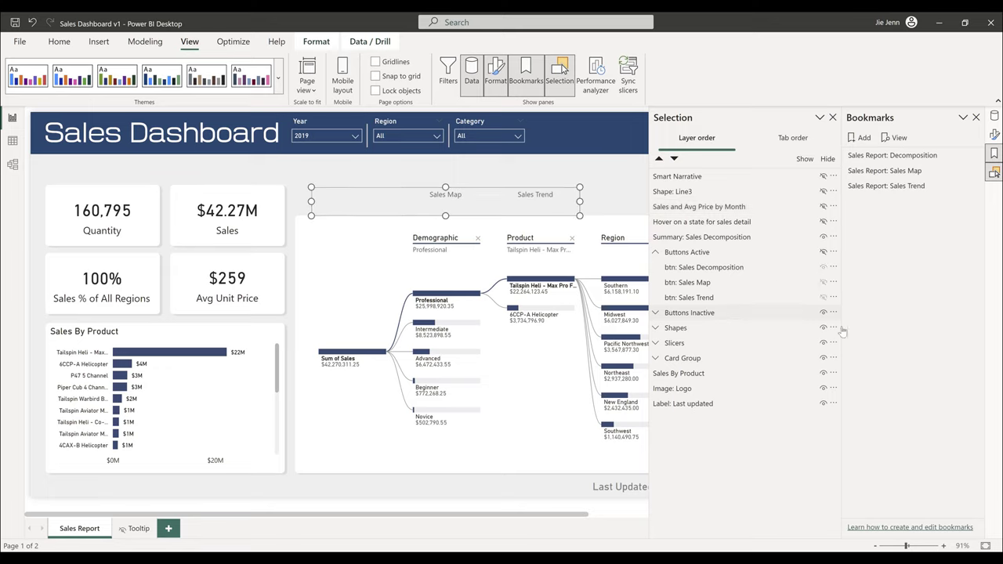
click(656, 313)
click(823, 329)
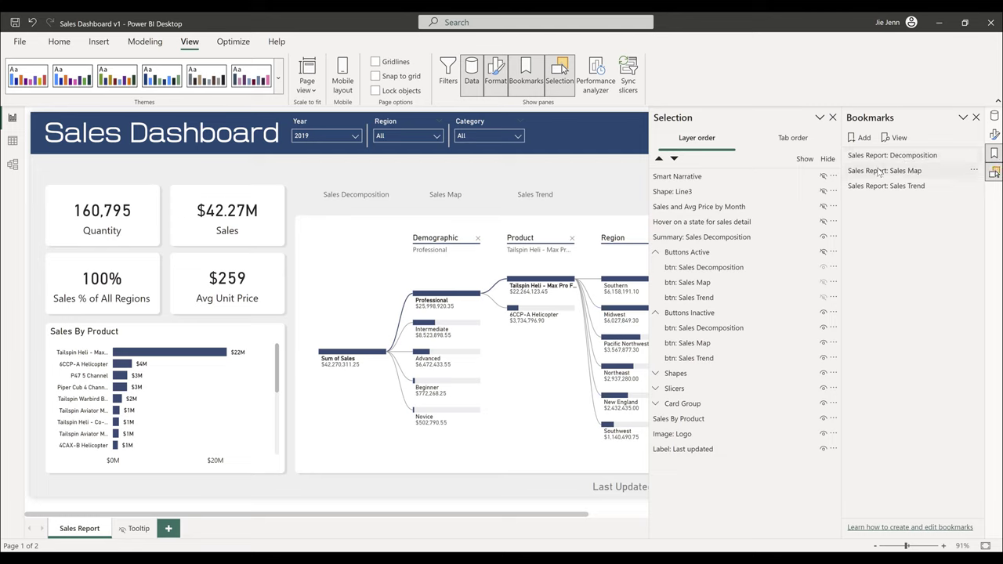
- Set the inactive Sales Decomposition button's action to the "Sales Report: Decomposition" bookmark and turn off its tooltip
click(350, 205)
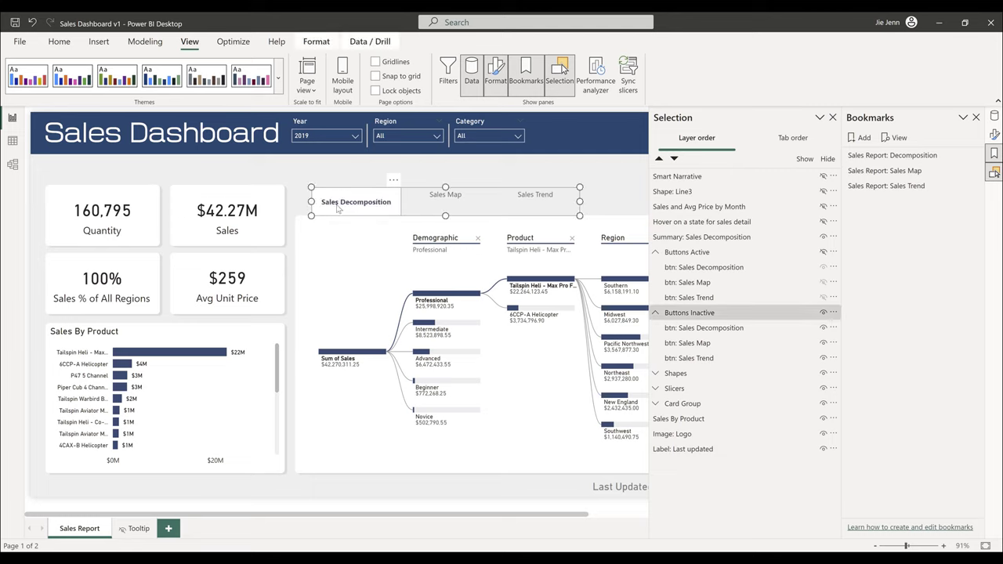
right_click(993, 136)
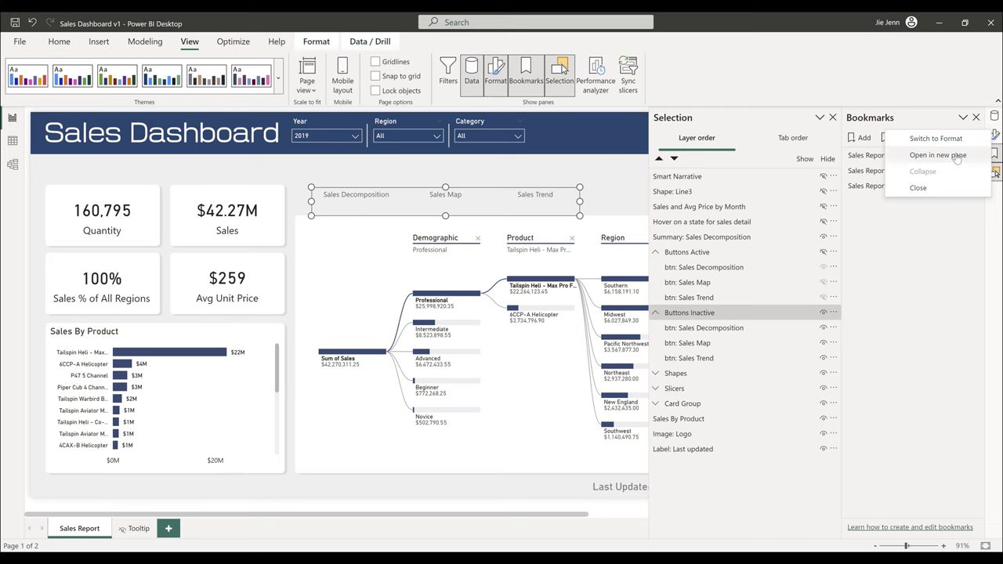
click(948, 155)
click(337, 206)
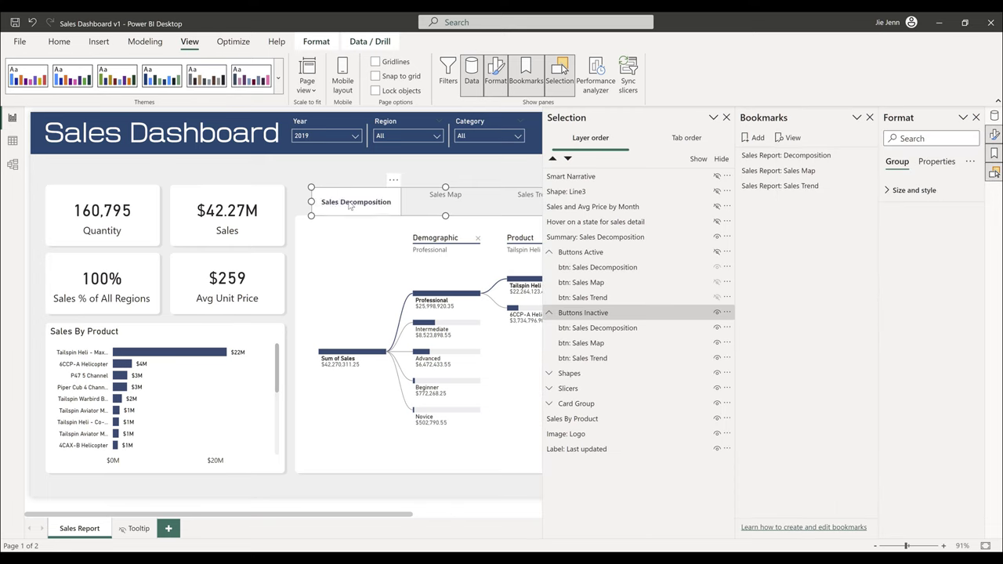
click(915, 287)
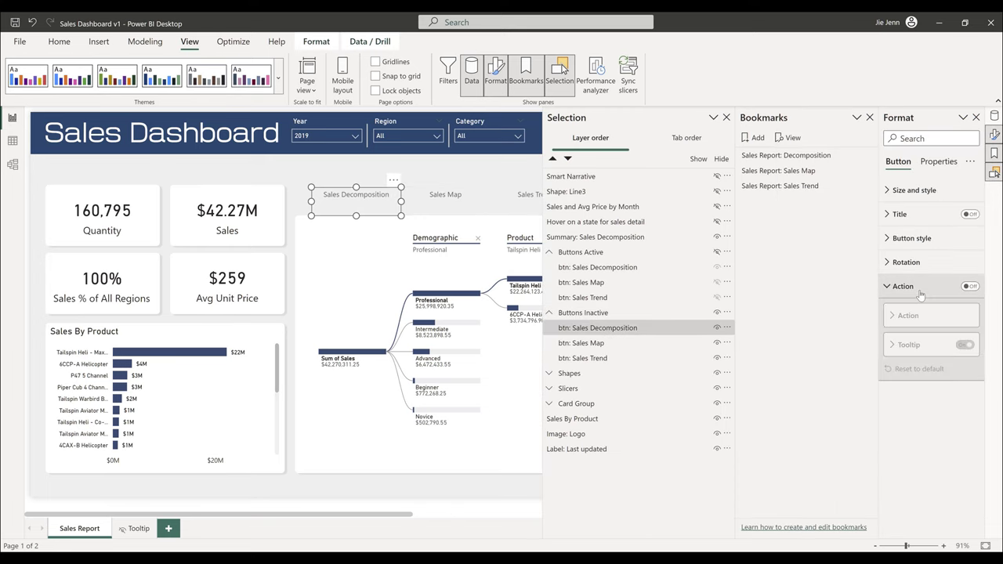
click(969, 287)
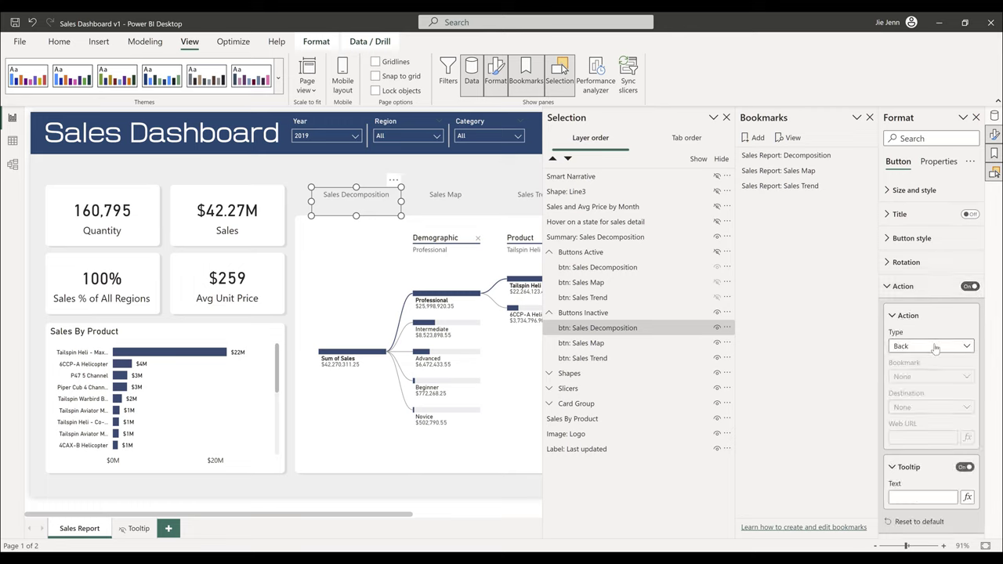
click(935, 348)
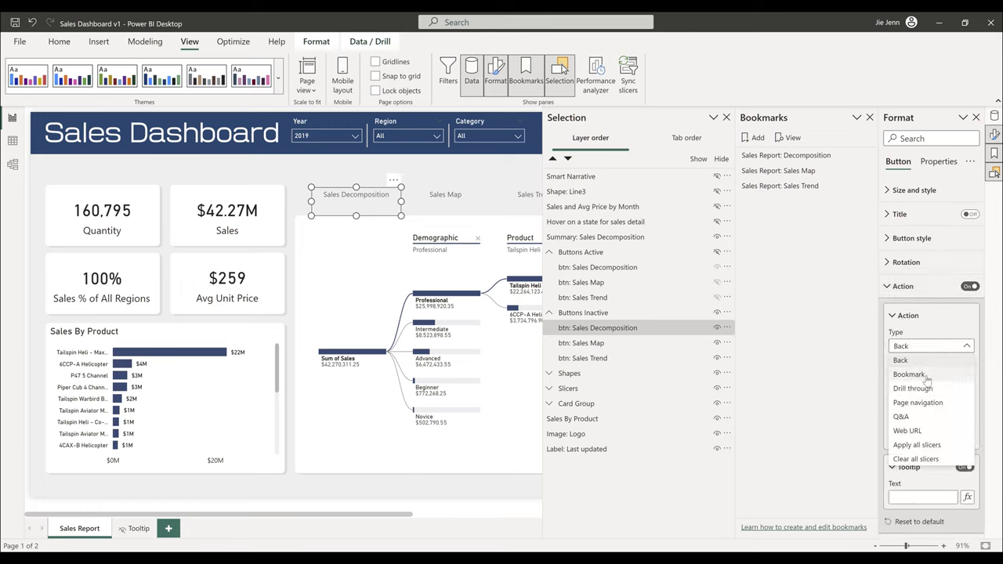
click(925, 375)
click(929, 378)
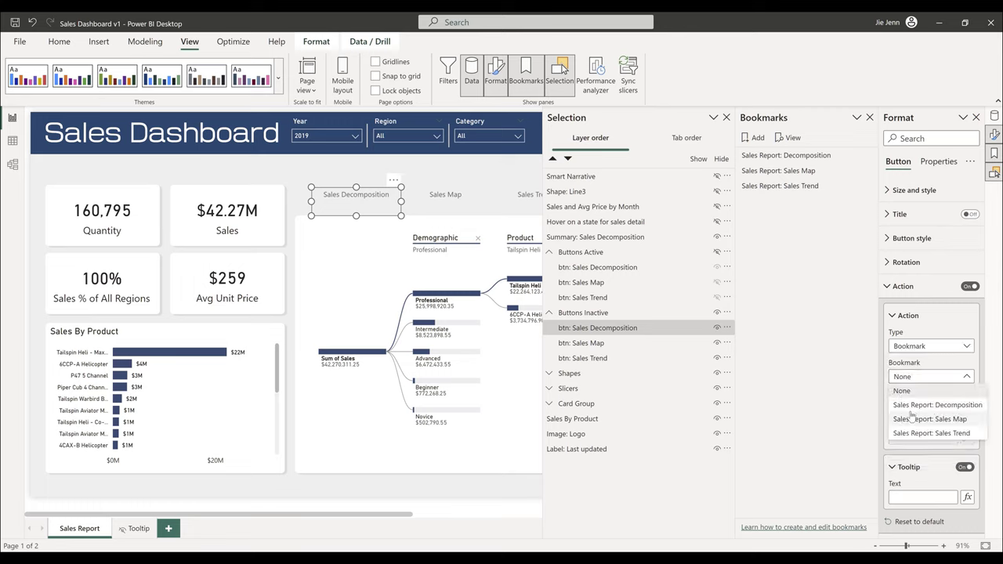
click(916, 406)
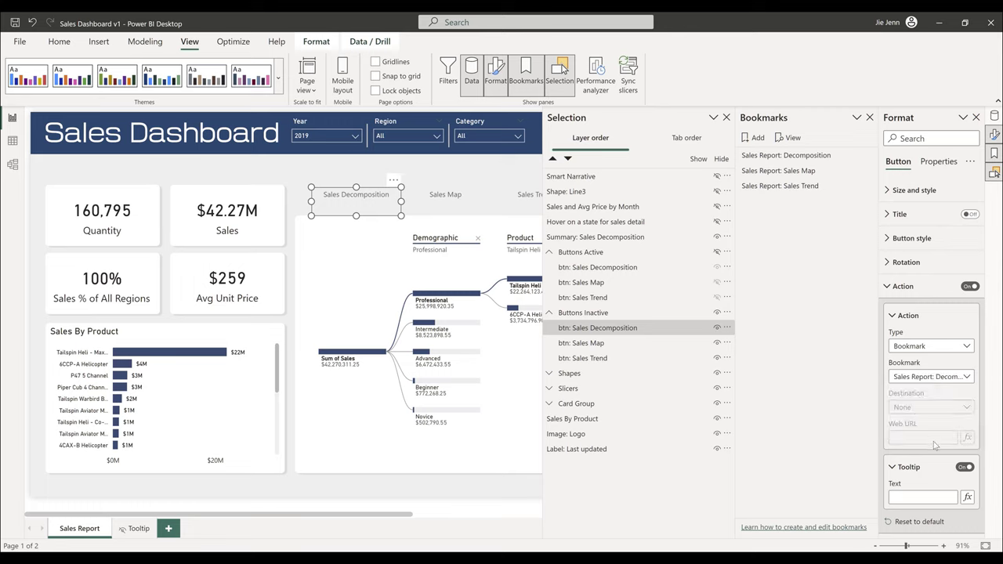
click(964, 467)
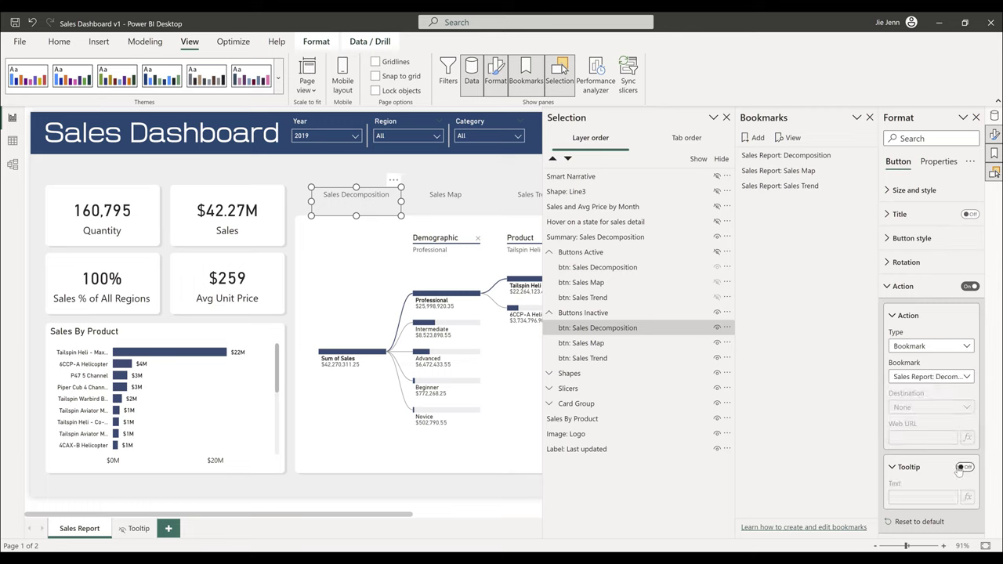
- Set the inactive Sales Map button's action to the "Sales Report: Sales Map" bookmark and turn off its tooltip
click(444, 197)
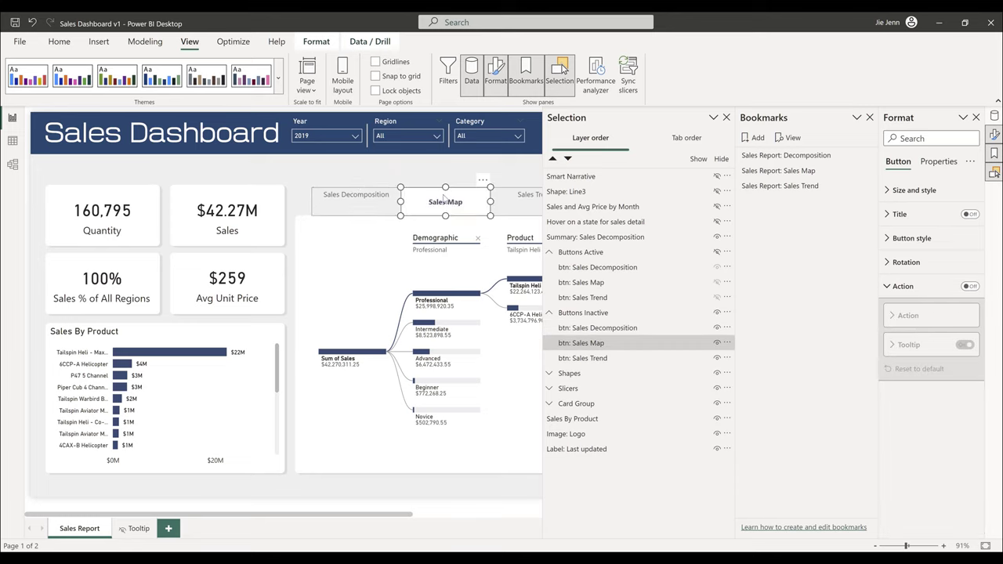
click(970, 286)
click(918, 347)
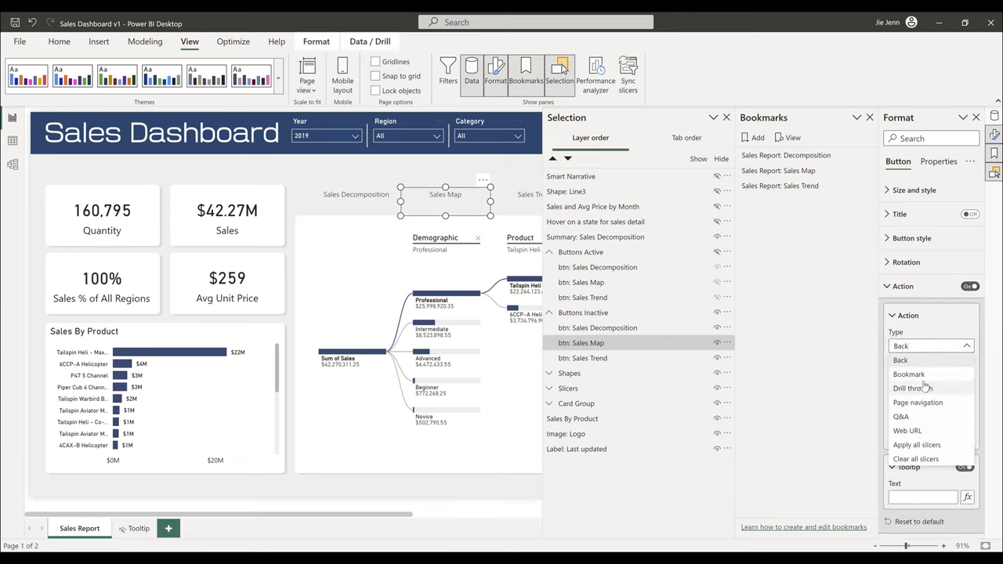
click(922, 374)
click(926, 377)
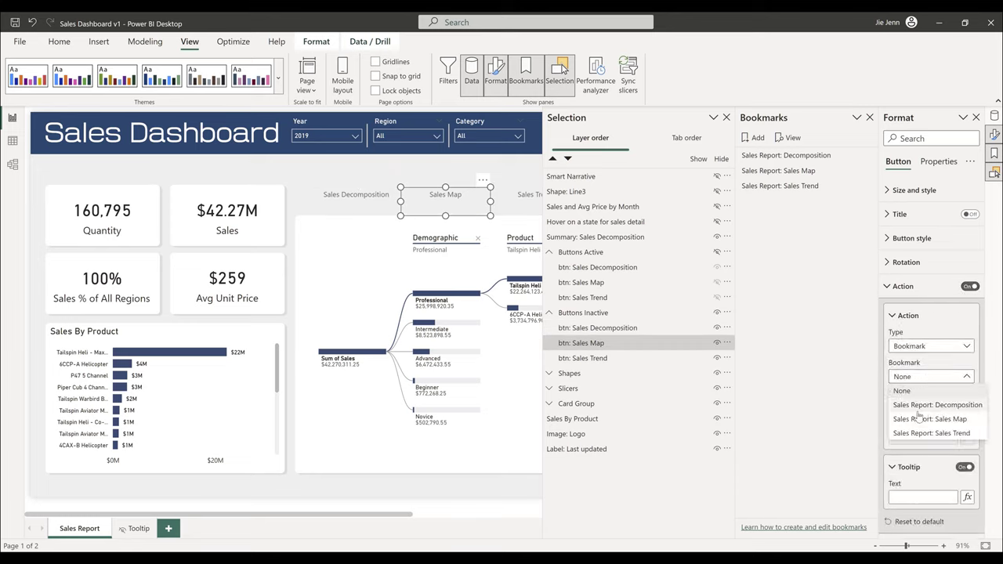
click(956, 422)
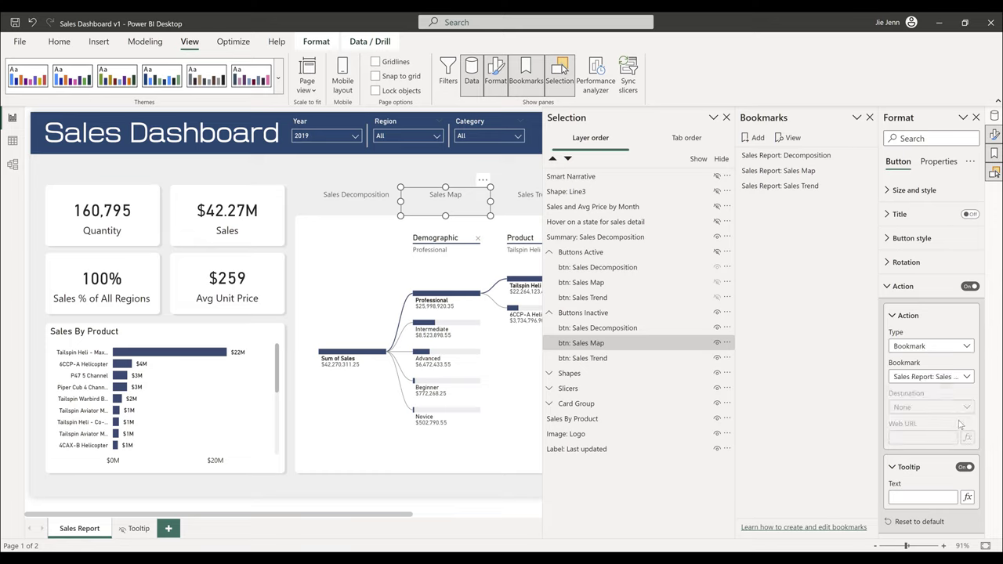
click(964, 466)
- Try to assign the "Sales Report: Sales Trend" bookmark to the inactive Sales Trend button, and check the other two buttons' actions
click(523, 205)
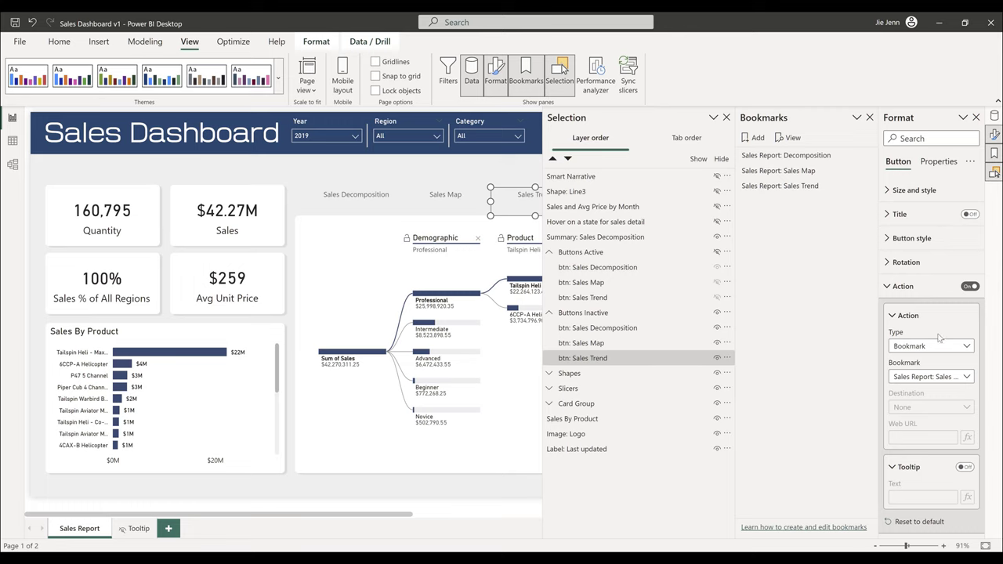
click(949, 378)
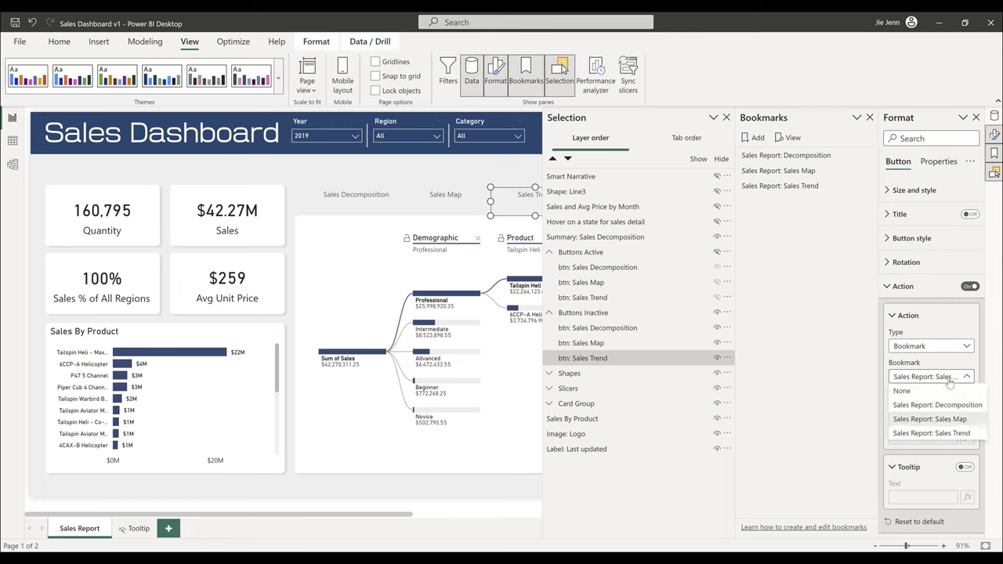
click(960, 434)
click(447, 201)
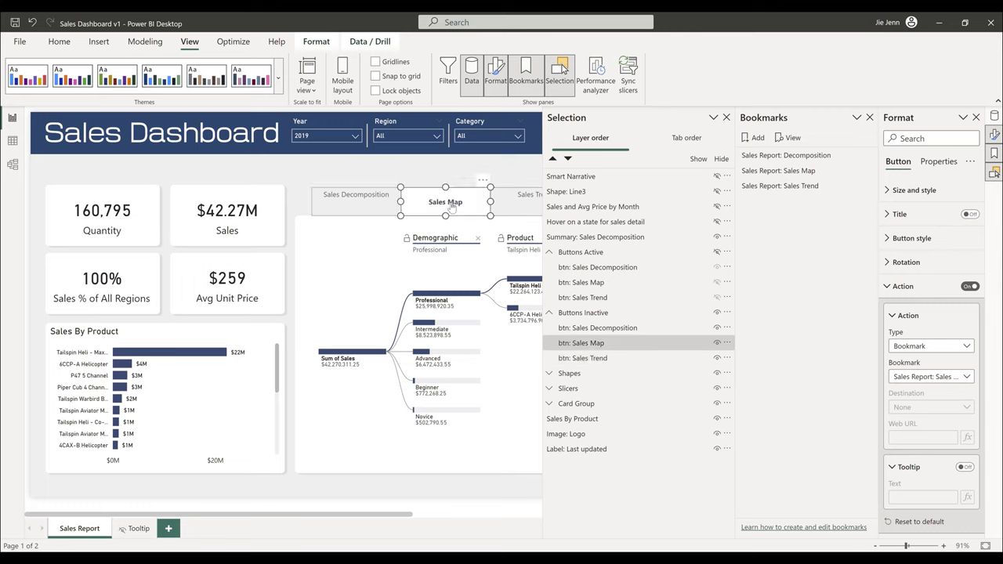
click(356, 205)
- Test the Sales Decomposition, Sales Map and Sales Trend tab buttons on the page, and close the Selection pane
click(335, 131)
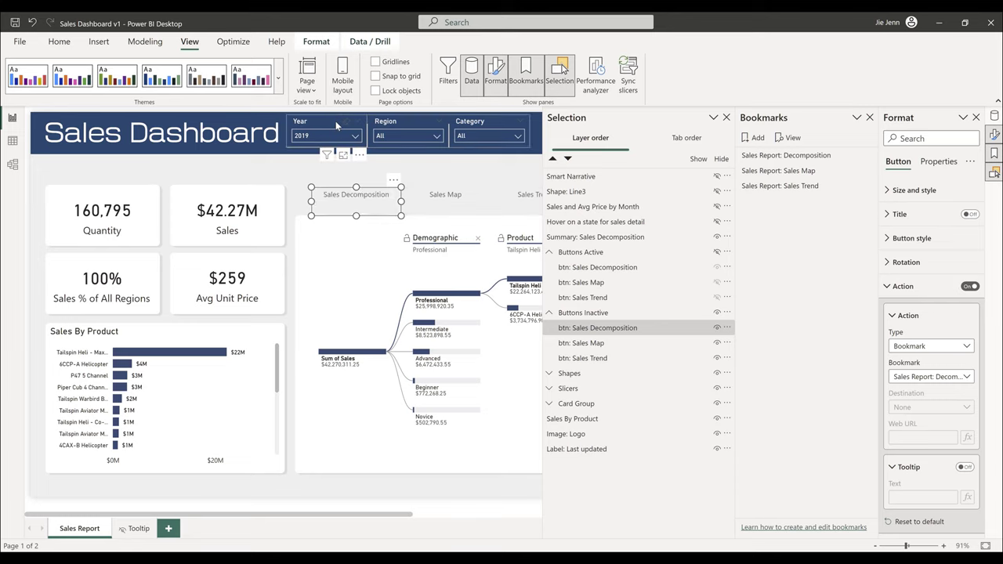
click(326, 125)
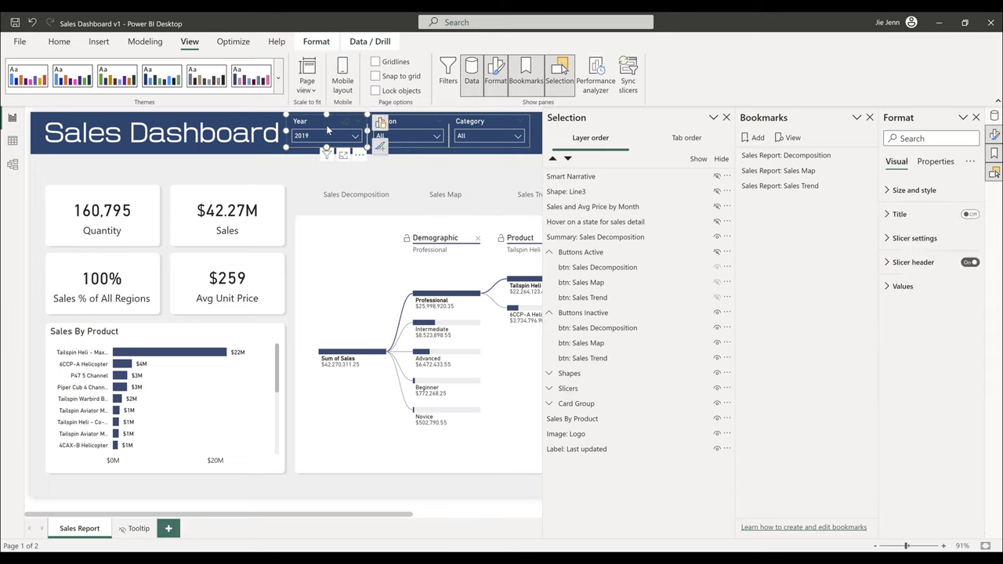
ctrl+click(435, 204)
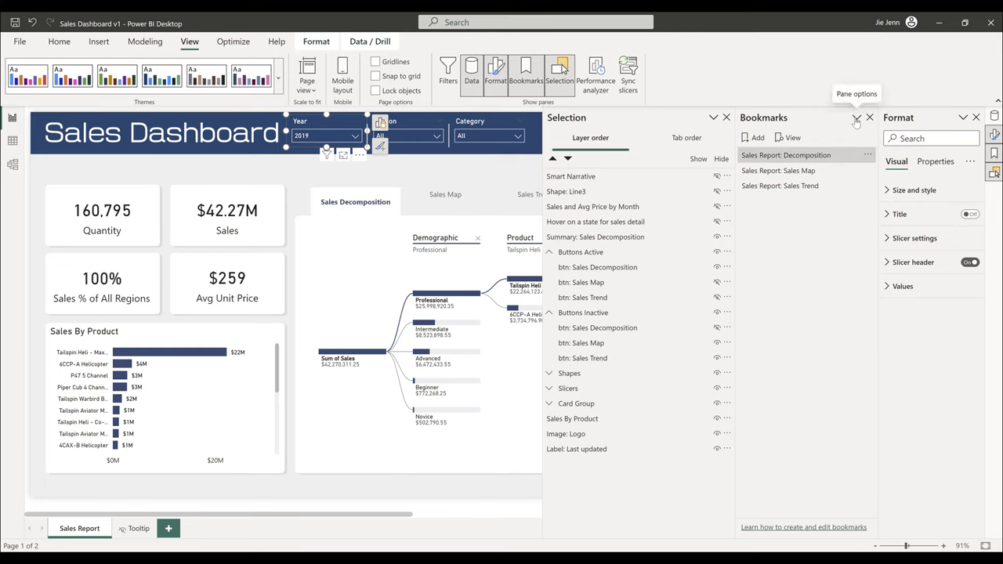
click(856, 118)
click(770, 254)
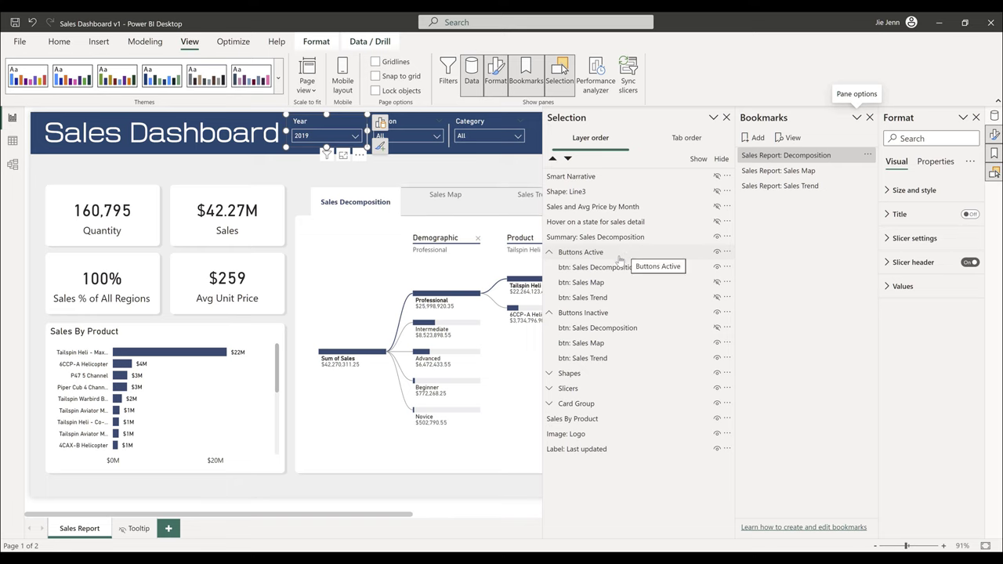
click(725, 118)
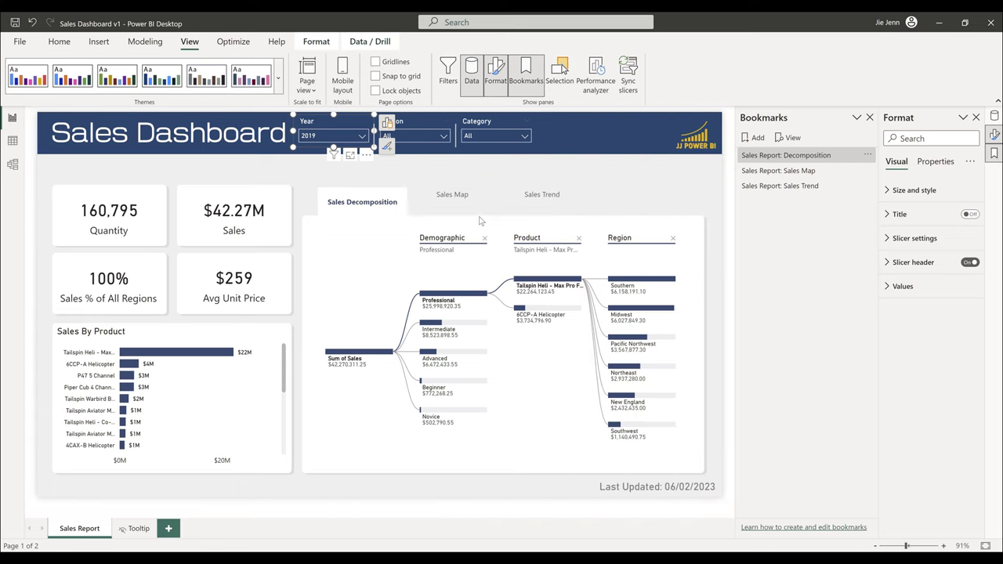
ctrl+click(452, 201)
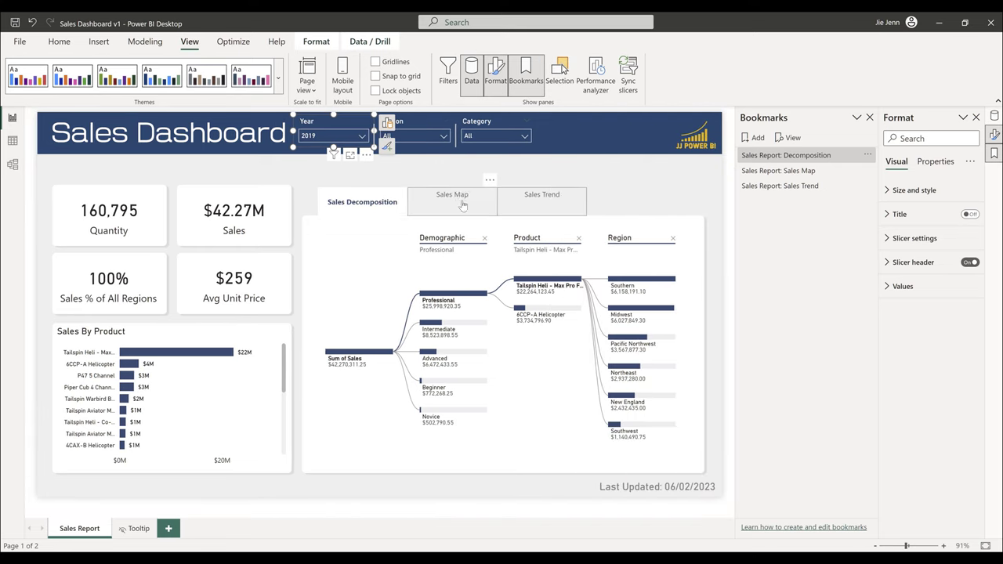
click(540, 202)
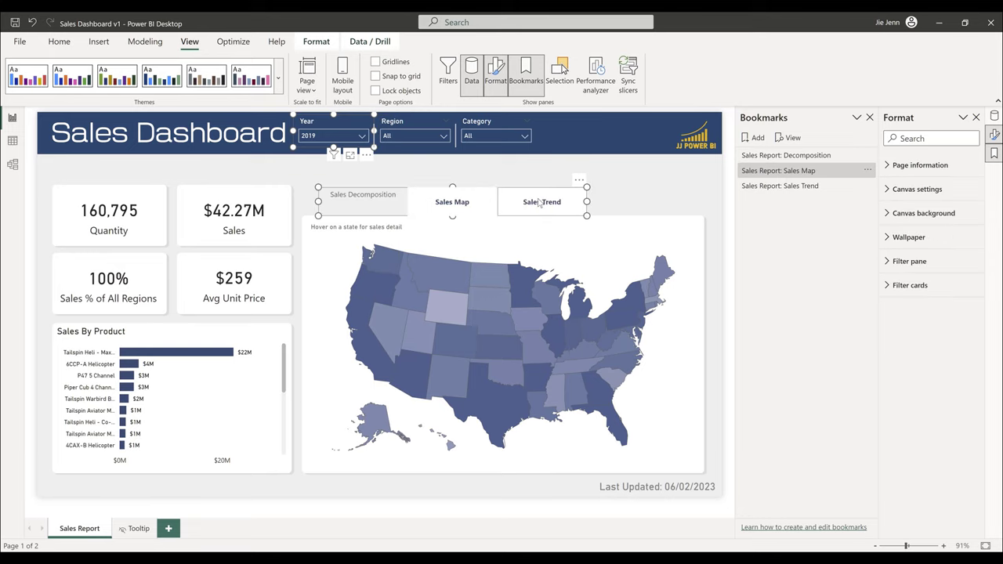
- Turn on the inactive Sales Trend button's action and set it to the "Sales Report: Sales Trend" bookmark
click(528, 203)
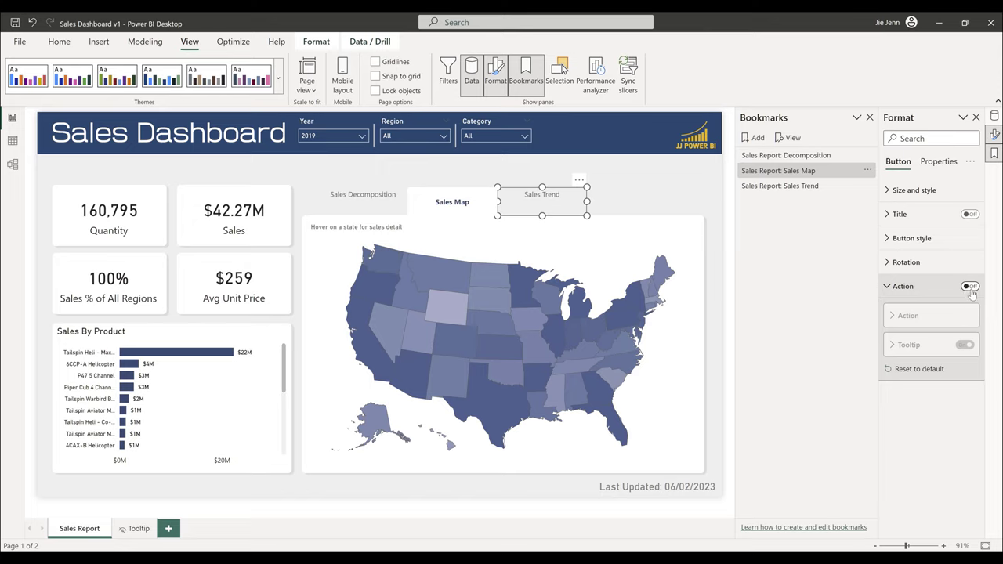
click(970, 286)
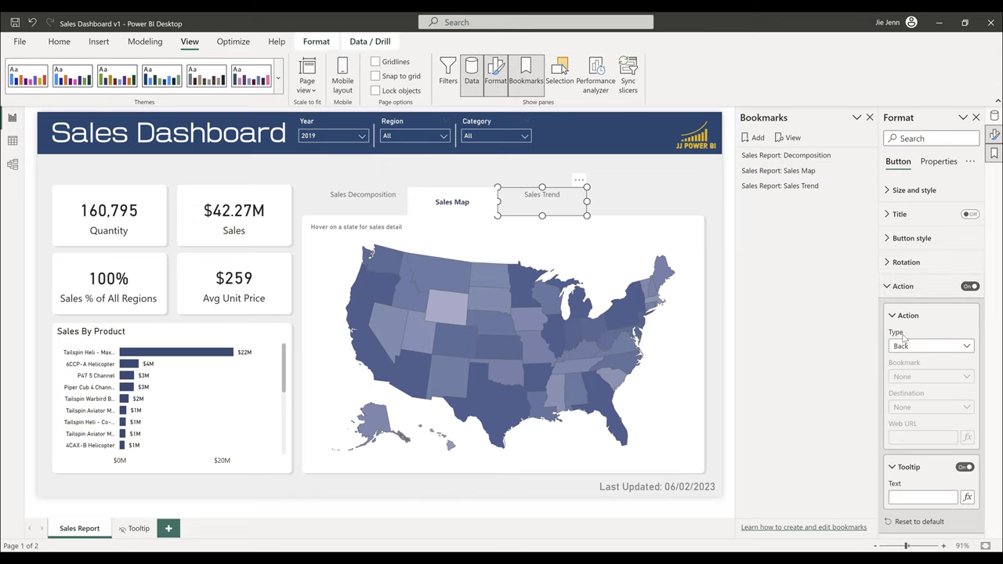
click(921, 349)
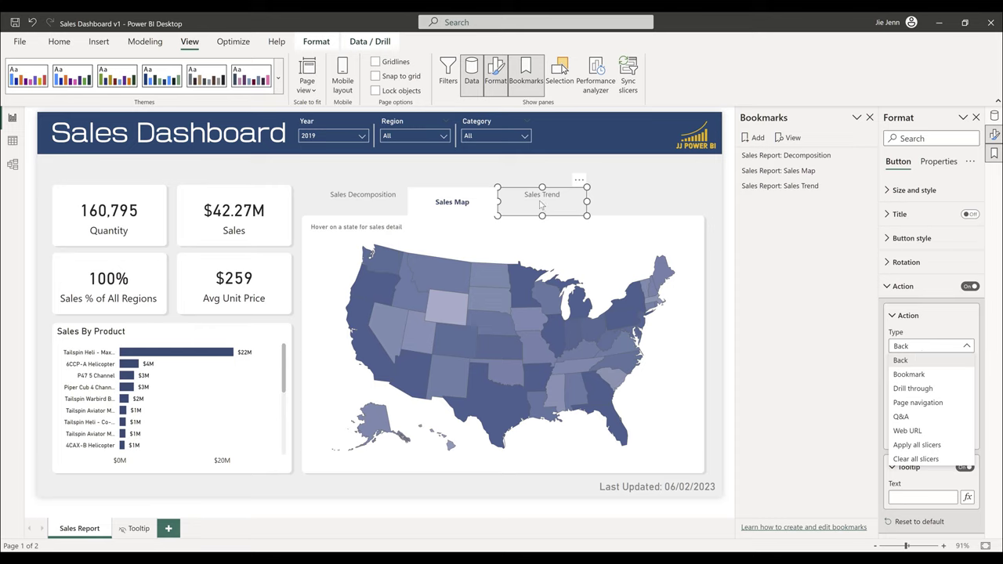
click(930, 374)
click(932, 376)
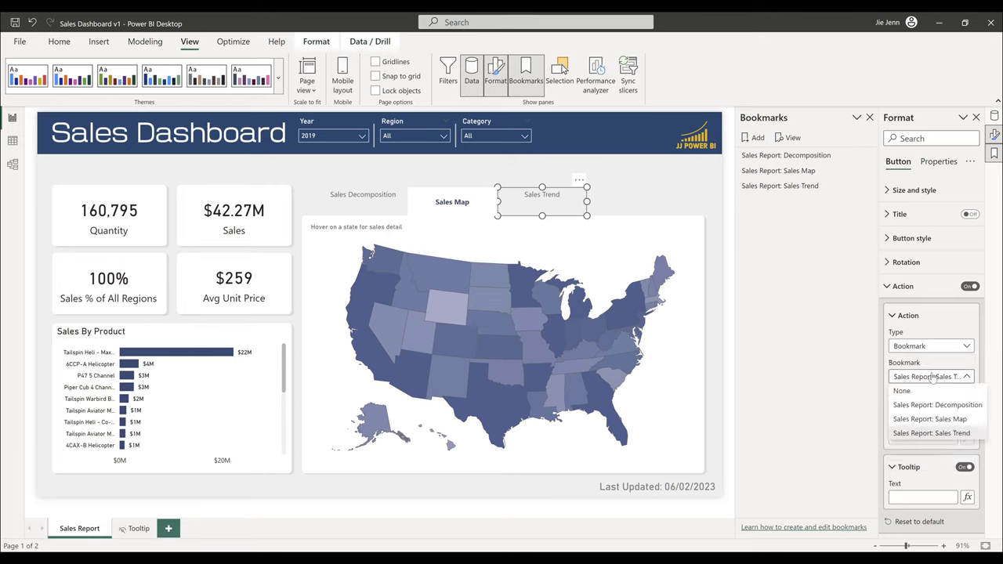
click(922, 433)
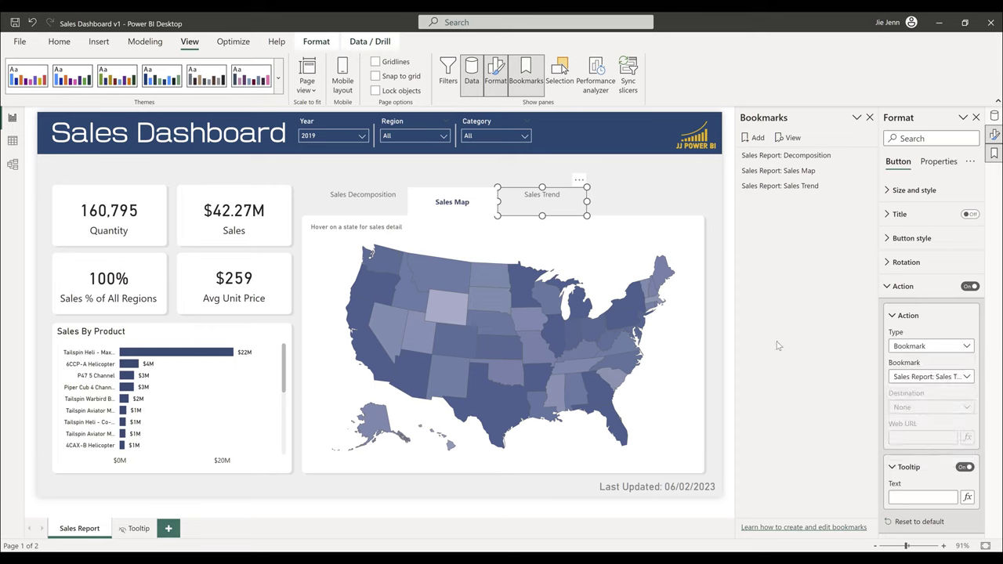
- Test switching between the Sales Trend, Sales Map and Sales Decomposition views with the page's tab buttons, ending on Sales Decomposition
ctrl+click(547, 212)
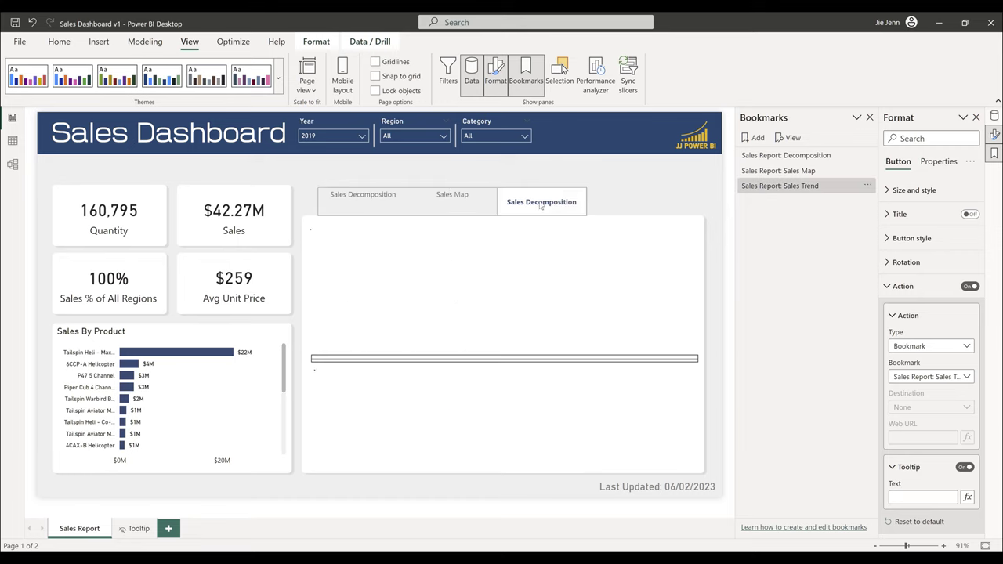
ctrl+click(441, 201)
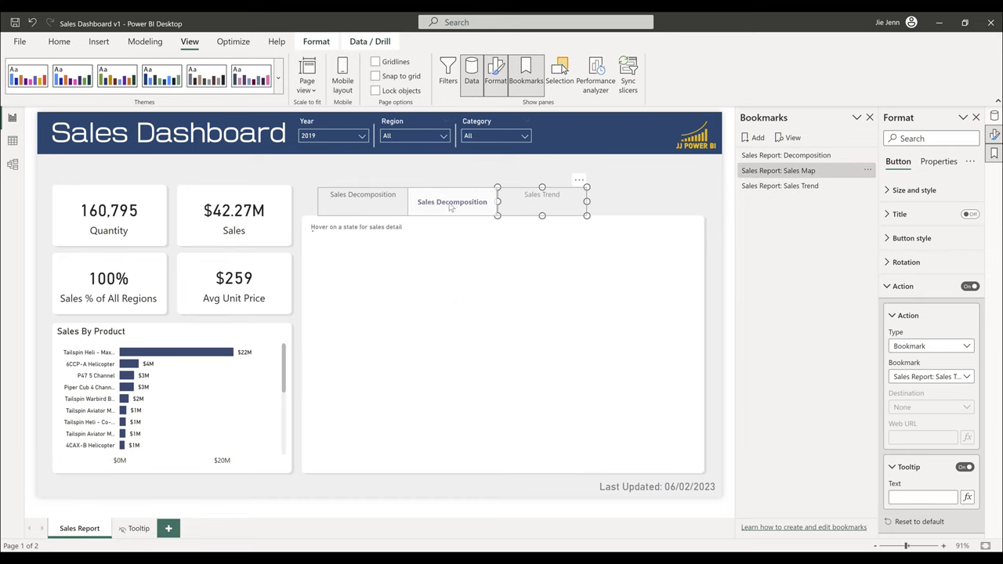
ctrl+click(559, 204)
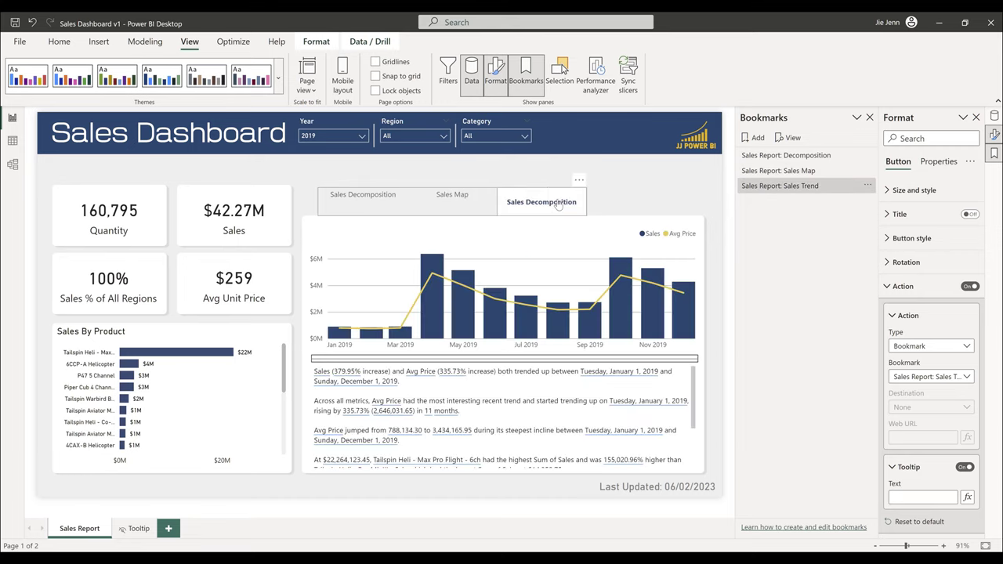
ctrl+click(384, 200)
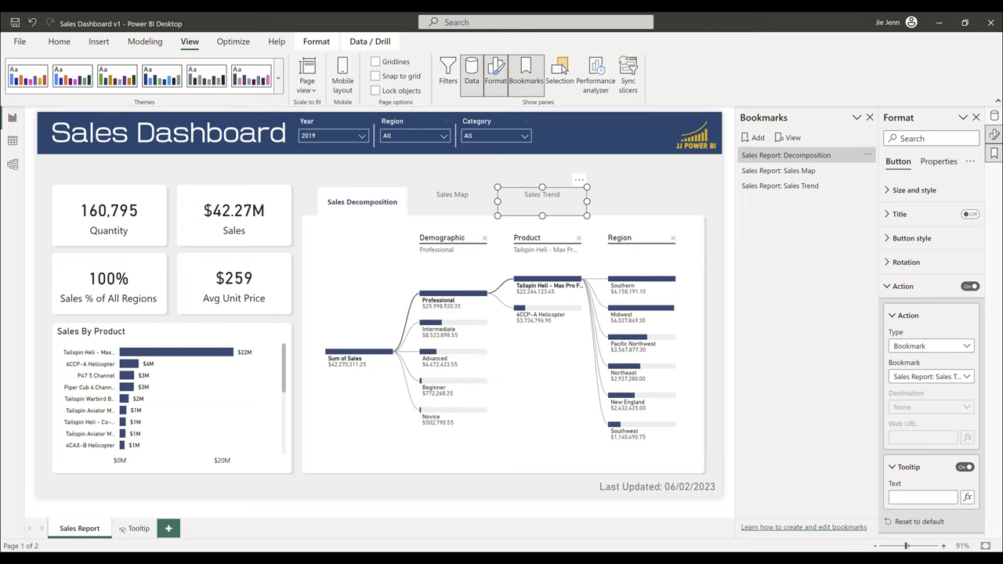
click(683, 145)
click(373, 495)
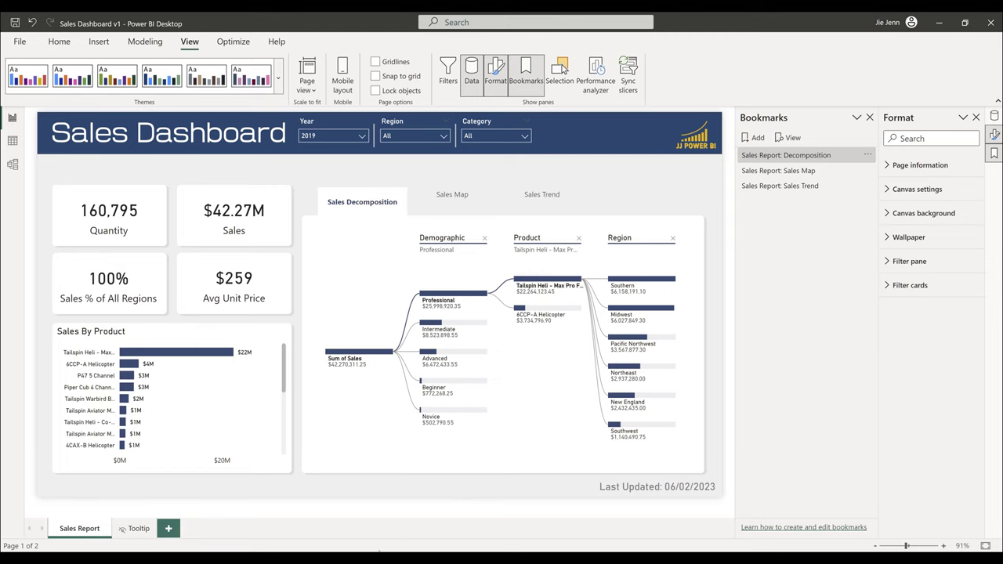
- Paste linkedin.png into the project folder in File Explorer, and insert it as an image on the Sales Report page in Power BI
key(alt+Tab)
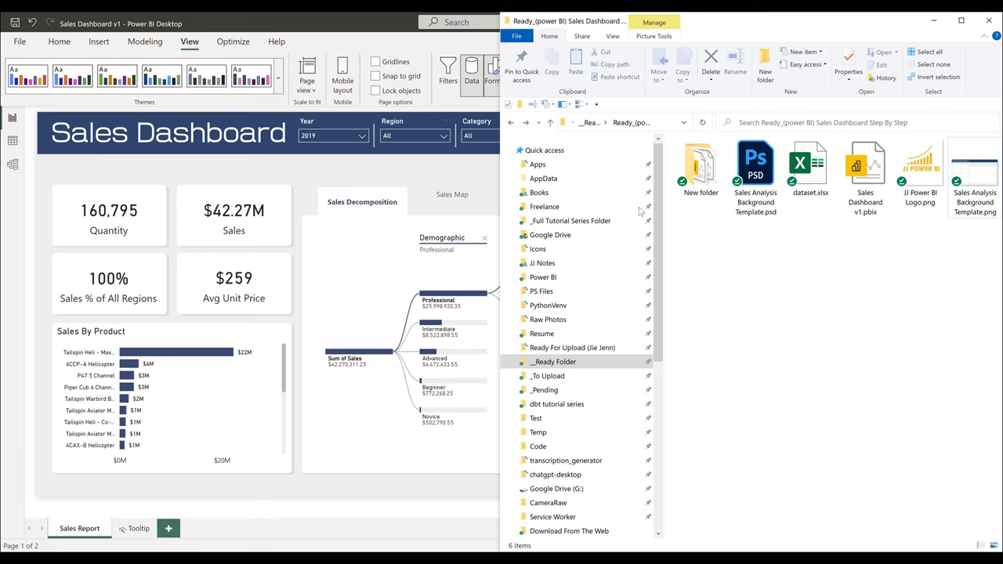
key(ctrl+v)
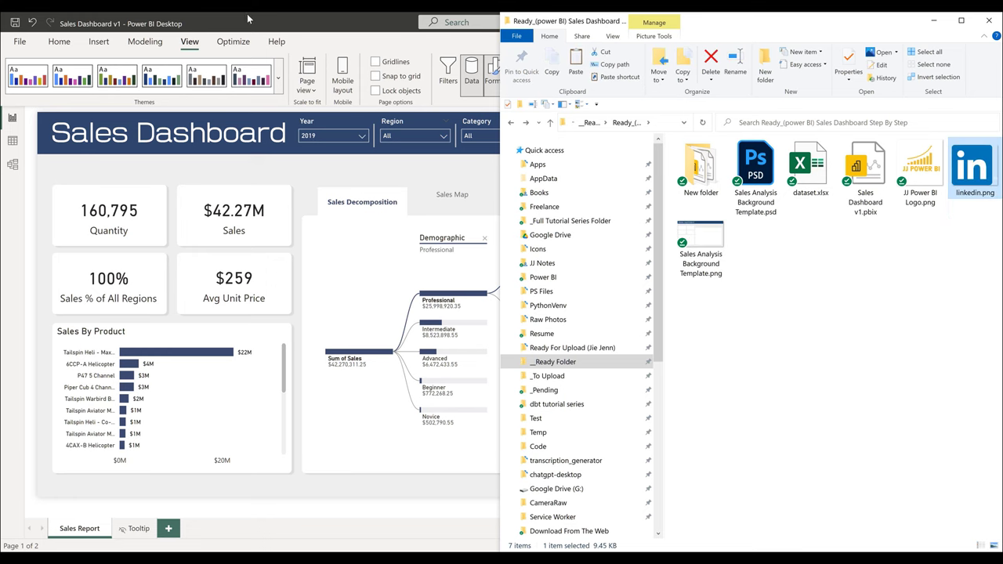
click(267, 22)
click(99, 41)
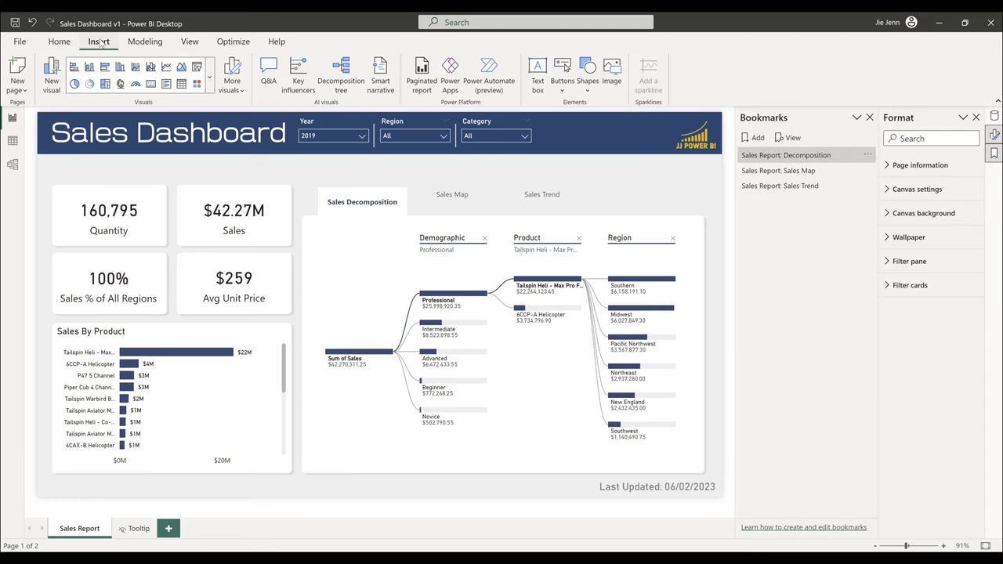
click(611, 73)
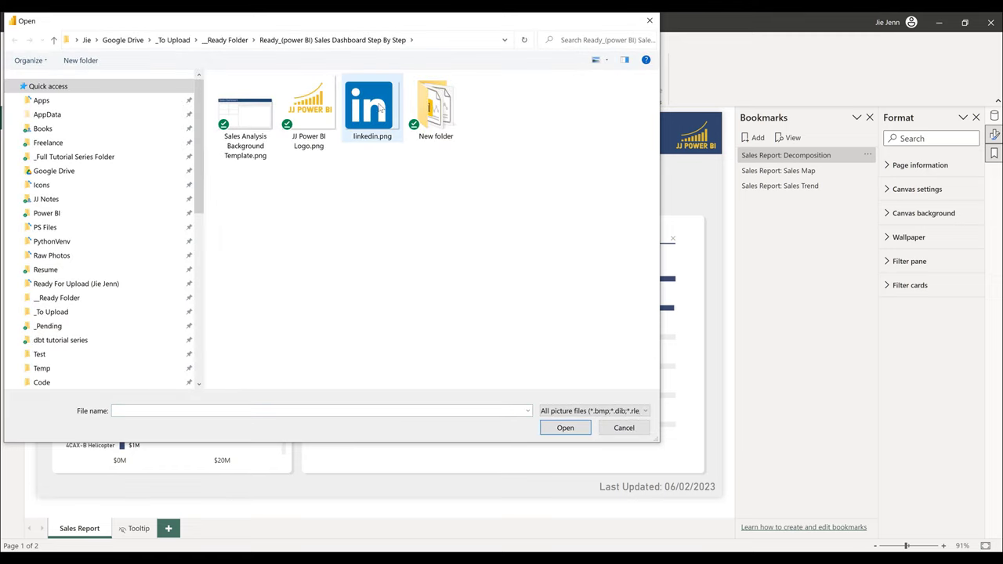
double_click(373, 109)
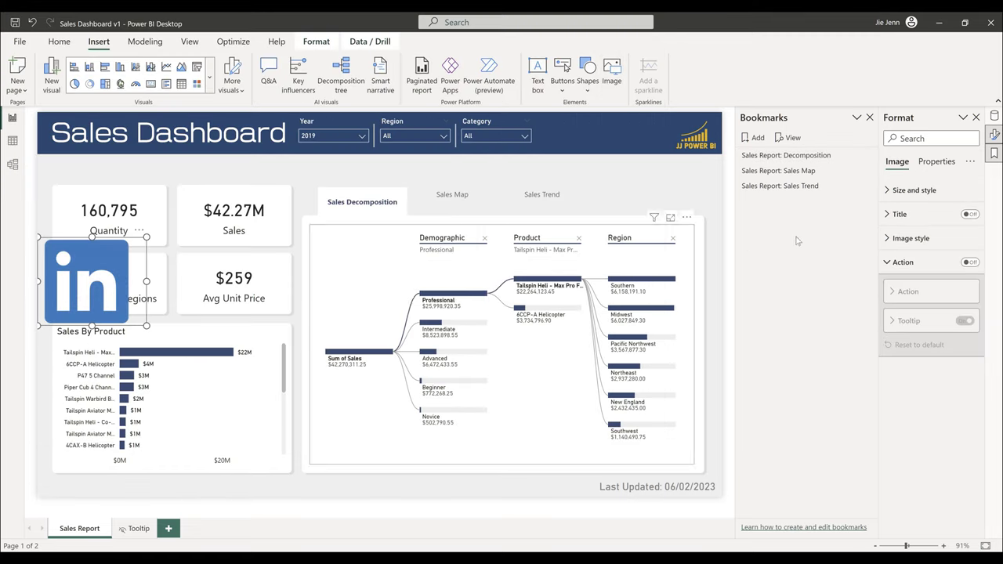
- Unlock the LinkedIn image's aspect ratio and shrink it to about 45 wide by 35 high, just left of the Last Updated text
click(890, 192)
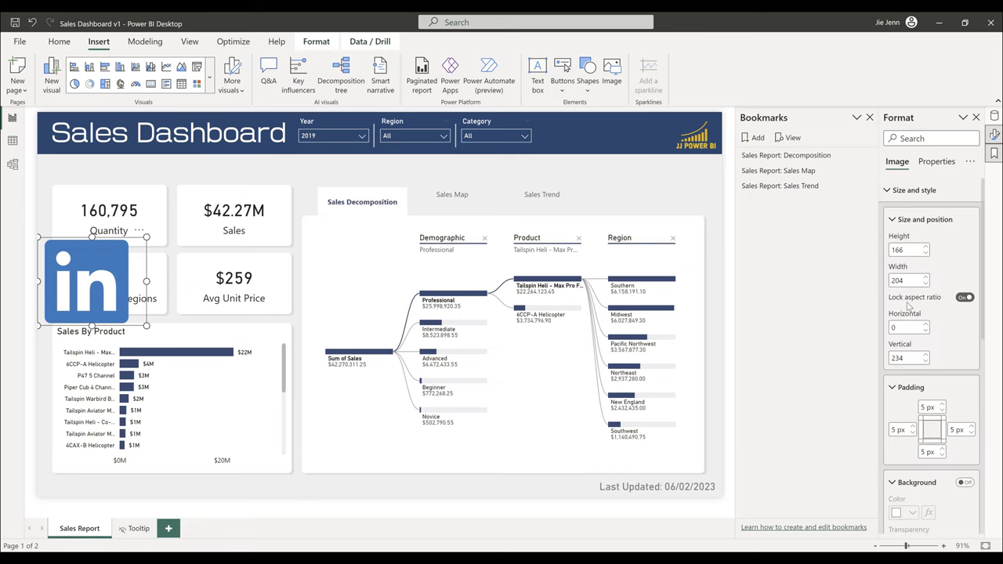
click(964, 298)
drag(66, 283, 581, 478)
click(667, 486)
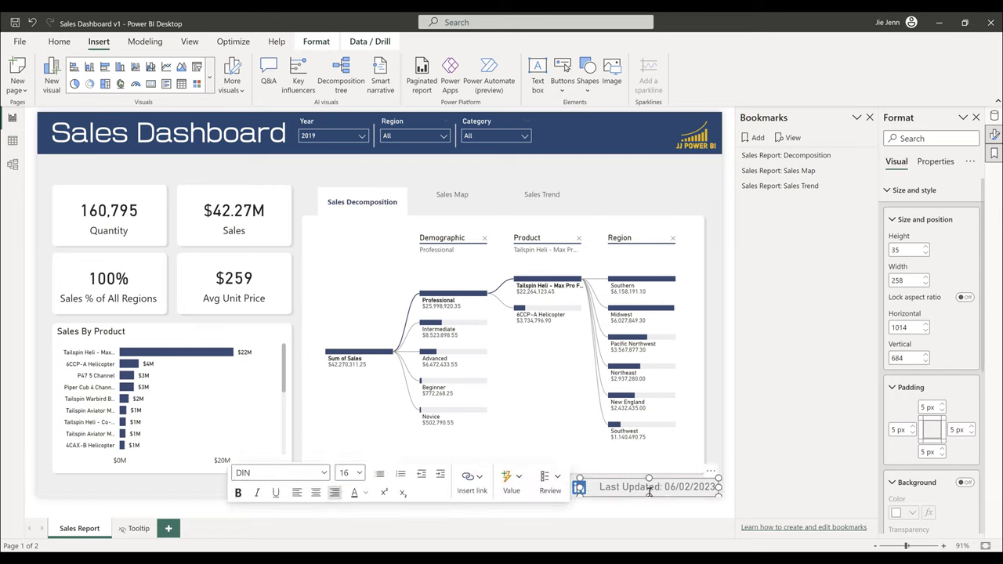
click(729, 427)
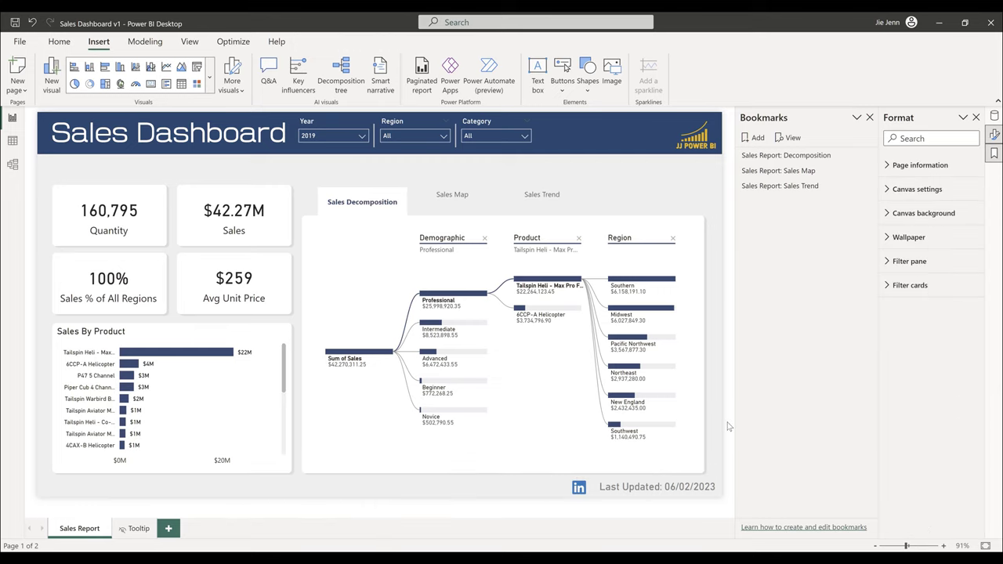
- Turn on the LinkedIn image's action as a Web URL to the author's LinkedIn profile, and turn off its tooltip
click(581, 488)
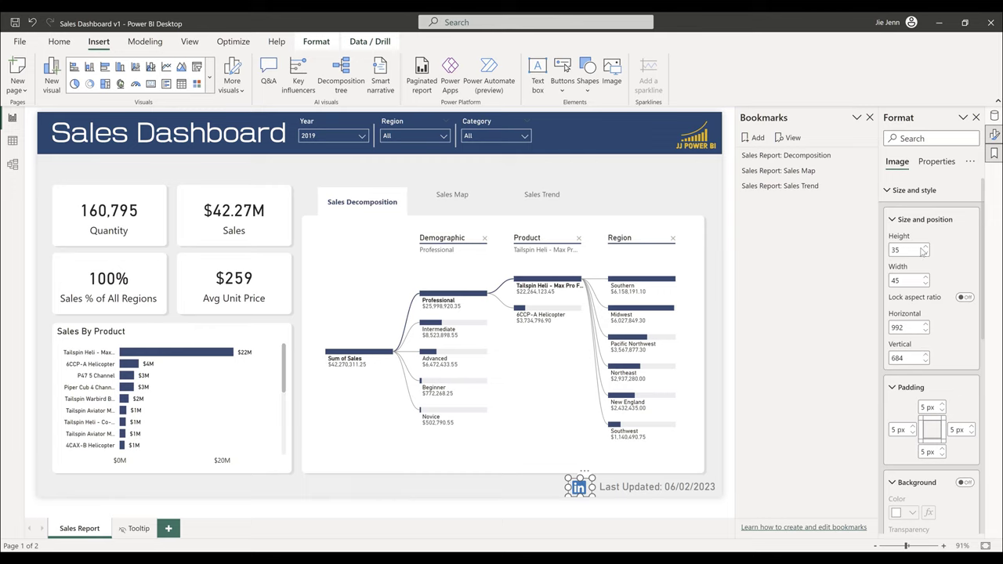
scroll(923, 351, down, 5)
click(922, 441)
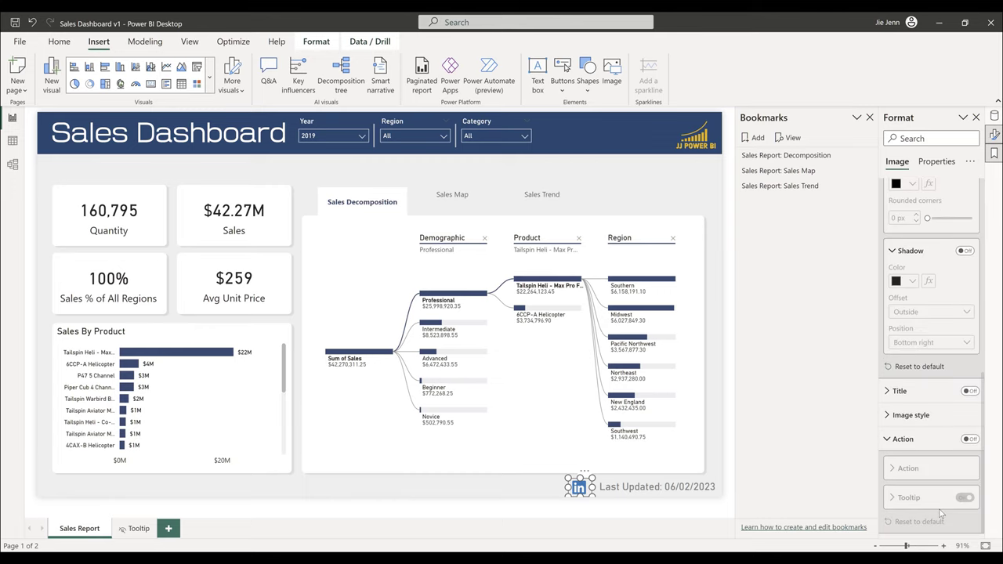
click(937, 442)
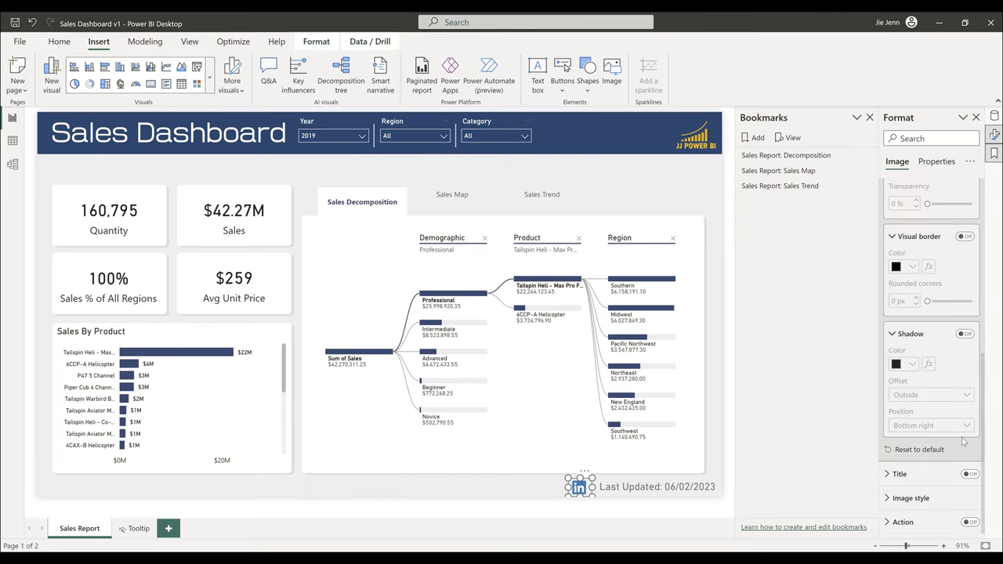
click(969, 522)
scroll(915, 509, down, 3)
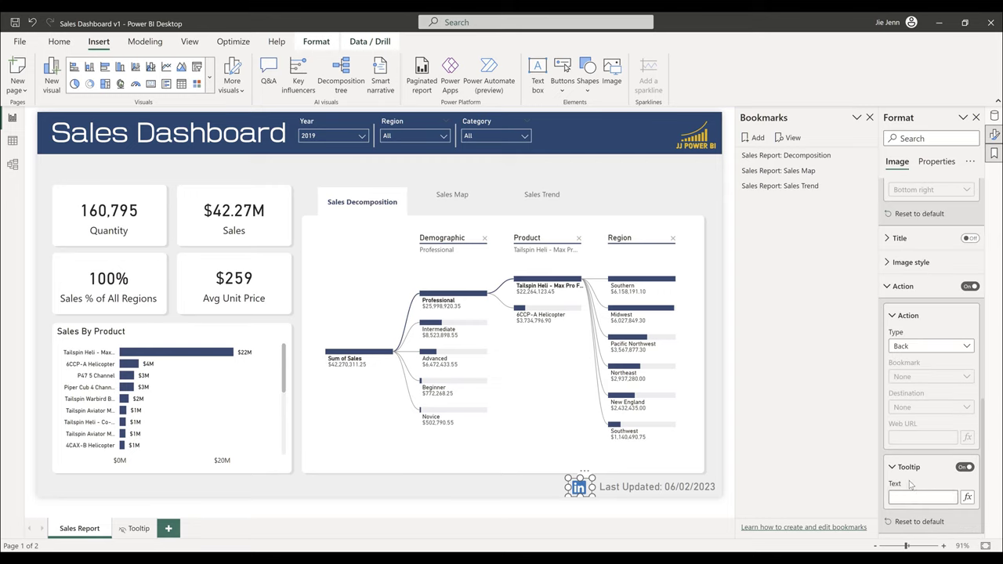
click(921, 348)
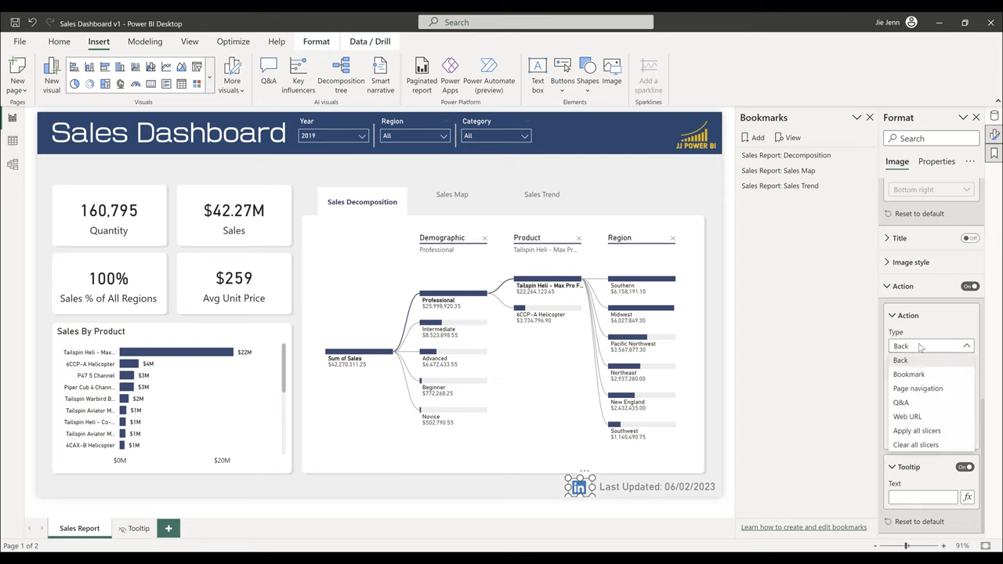
click(908, 416)
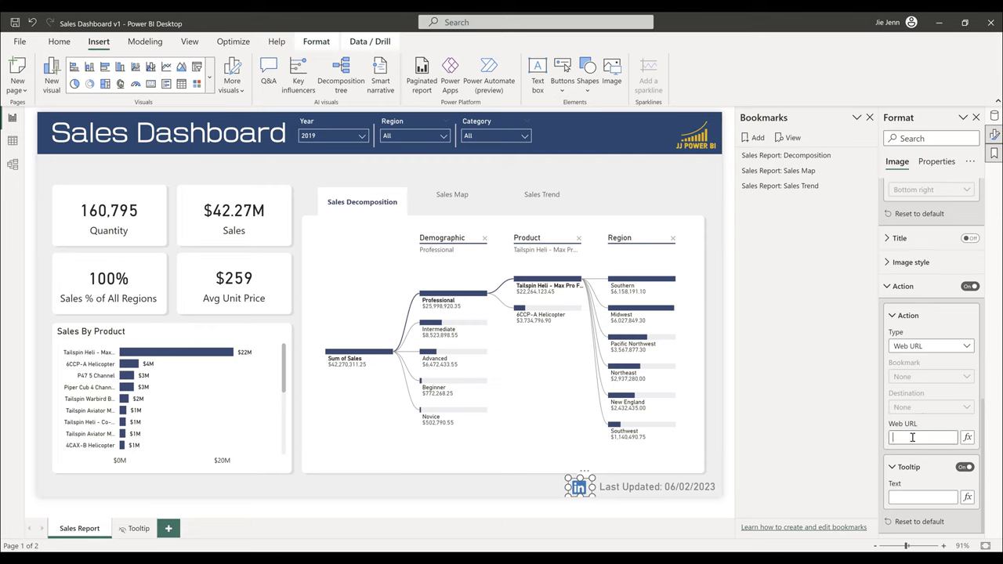
key(ctrl+v)
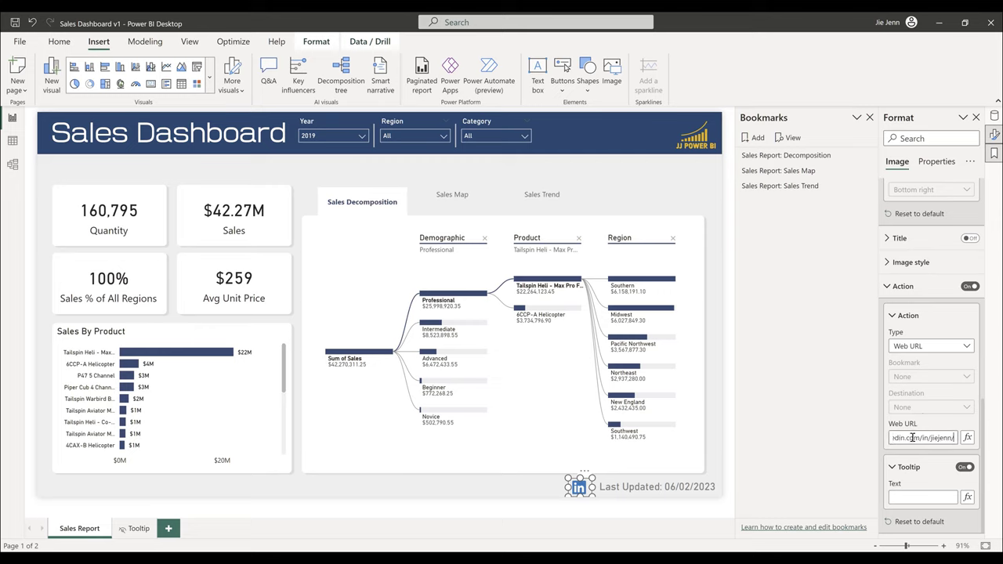
click(964, 469)
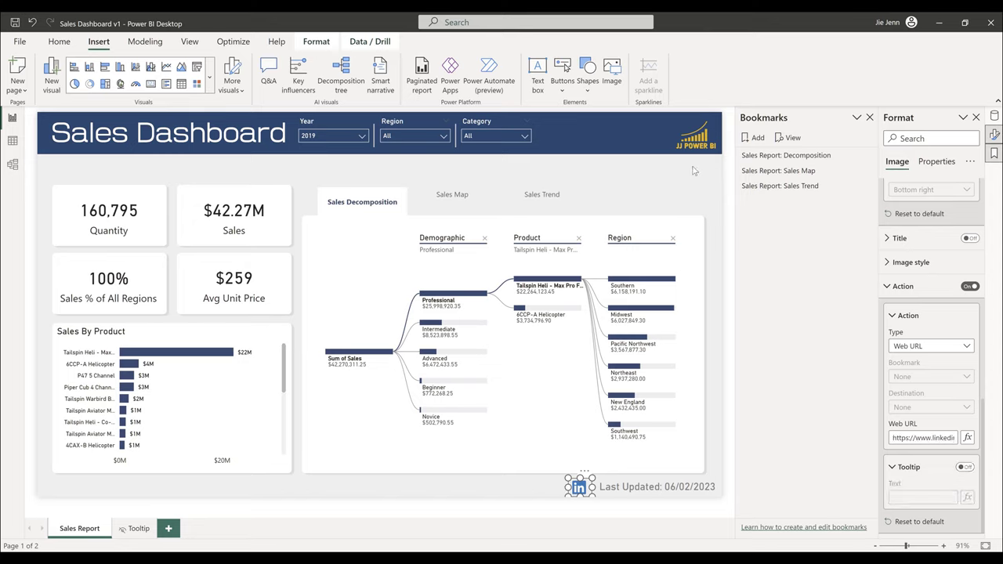
click(692, 170)
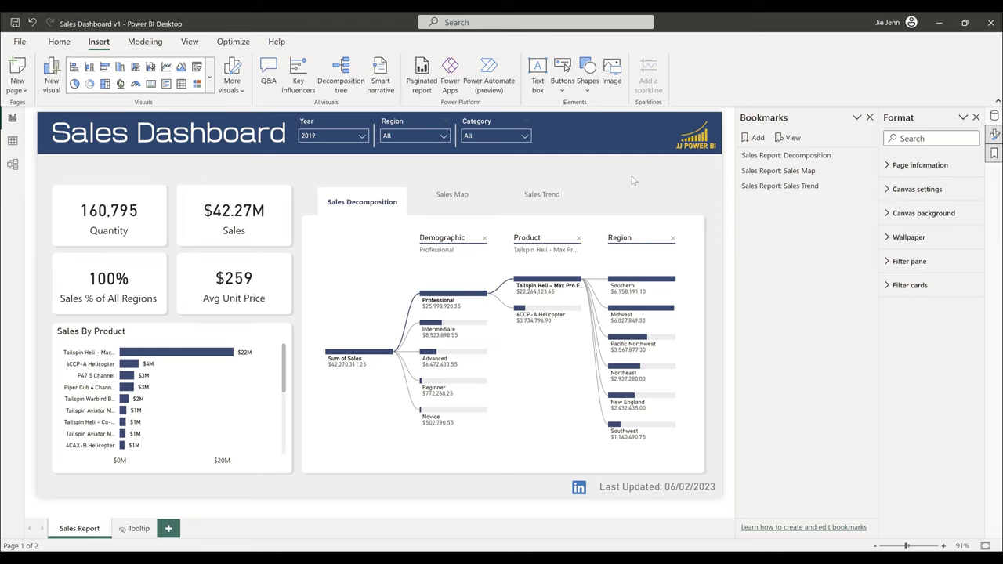
click(701, 143)
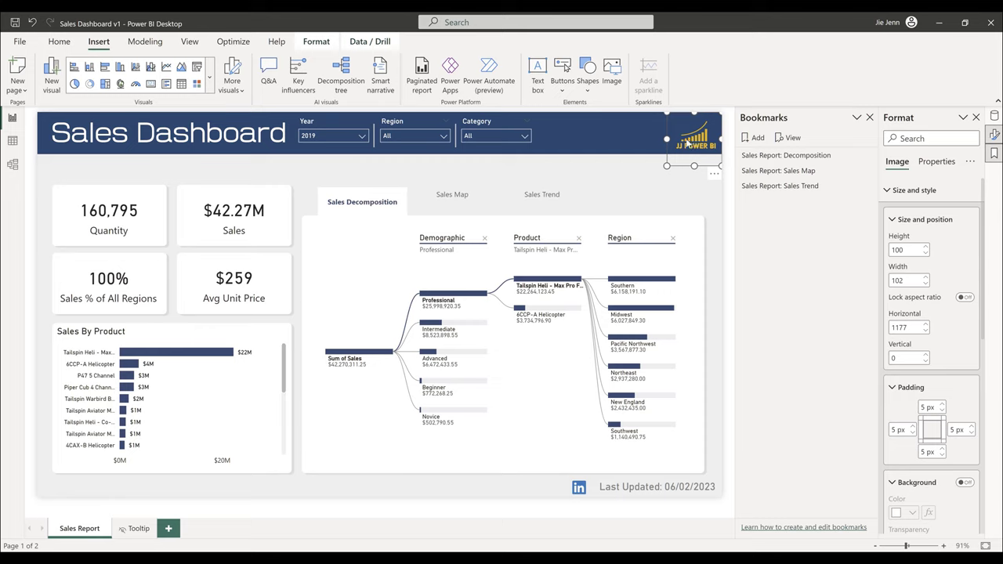
scroll(947, 337, down, 5)
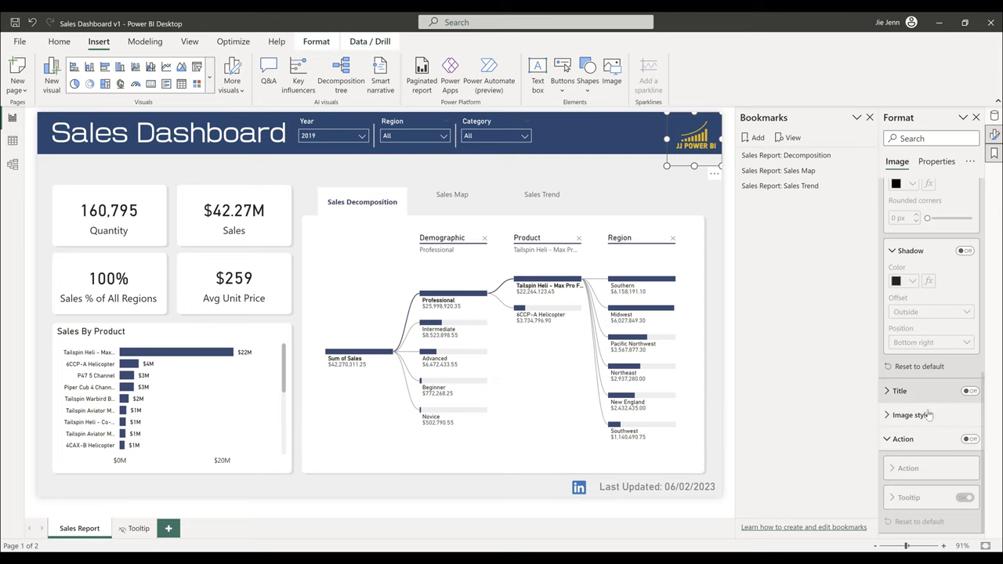
click(930, 442)
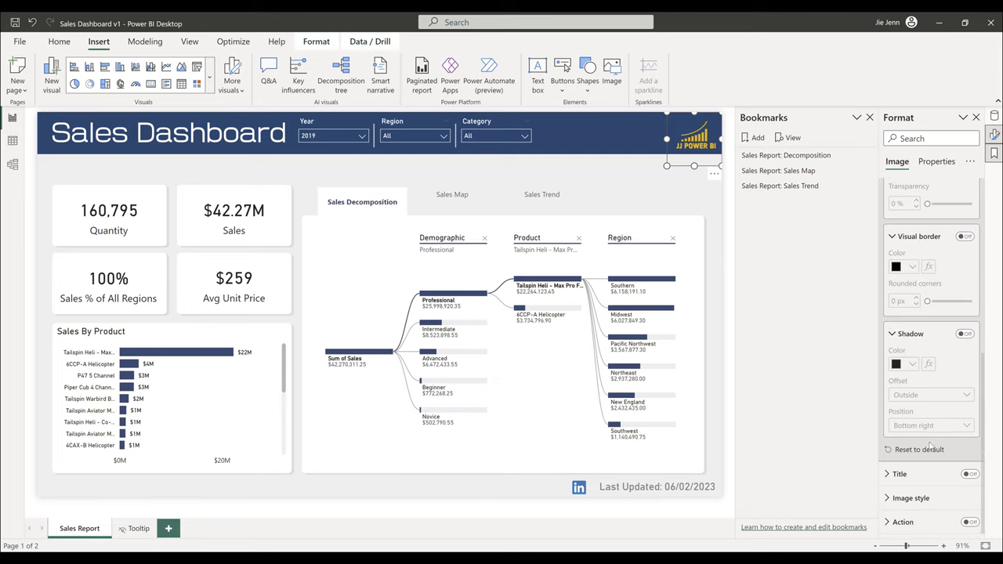
click(970, 522)
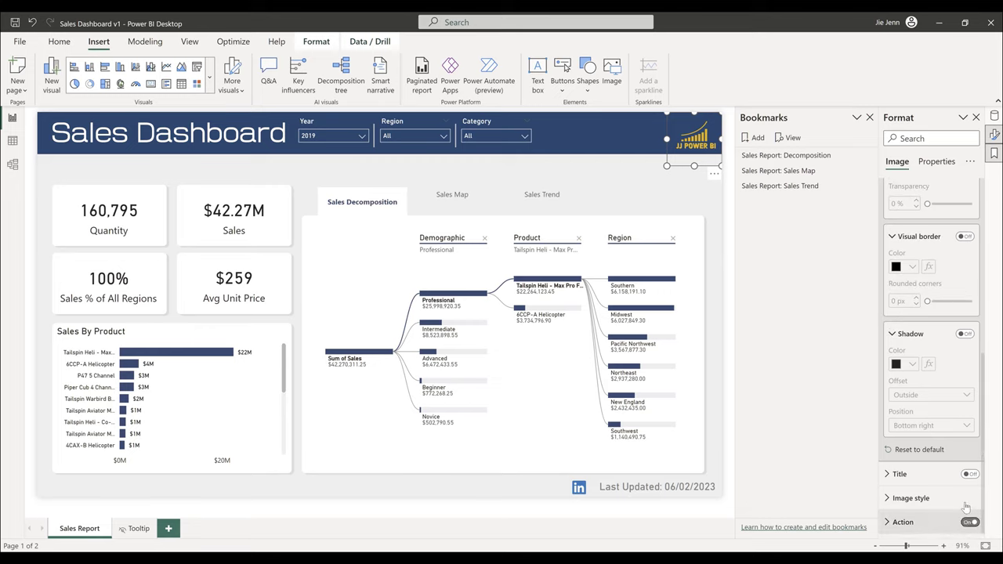
click(913, 522)
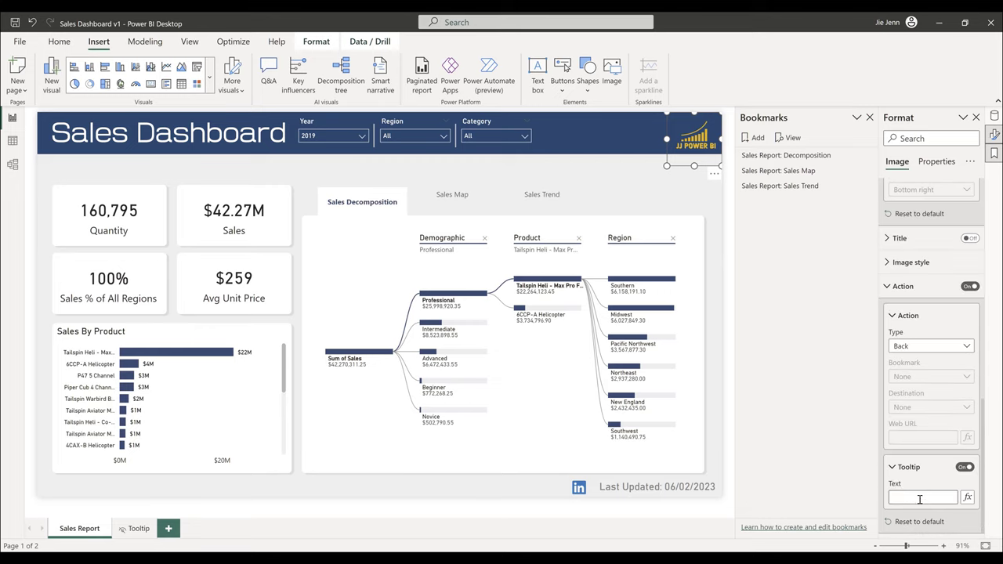
click(926, 348)
click(917, 416)
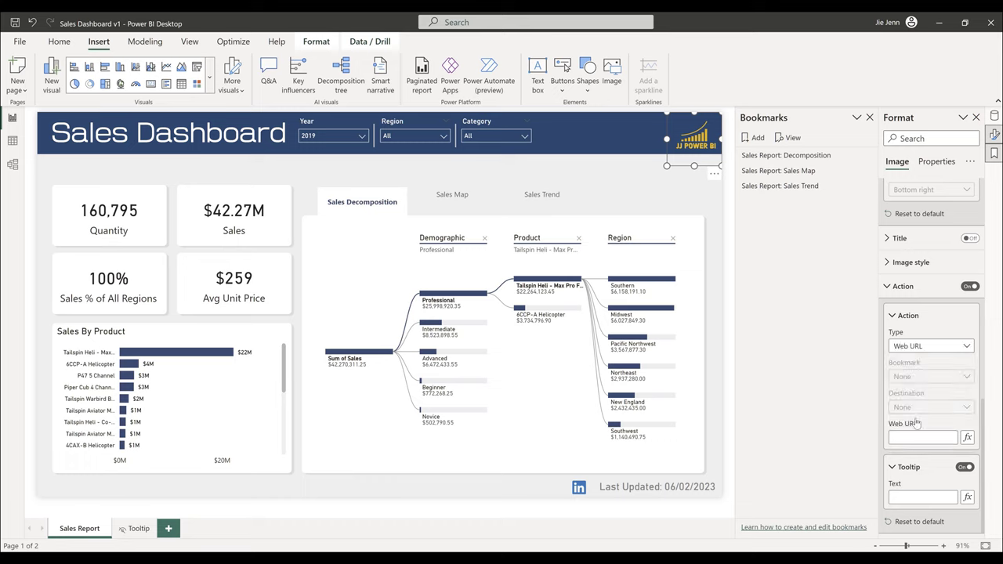
click(914, 437)
key(ctrl+v)
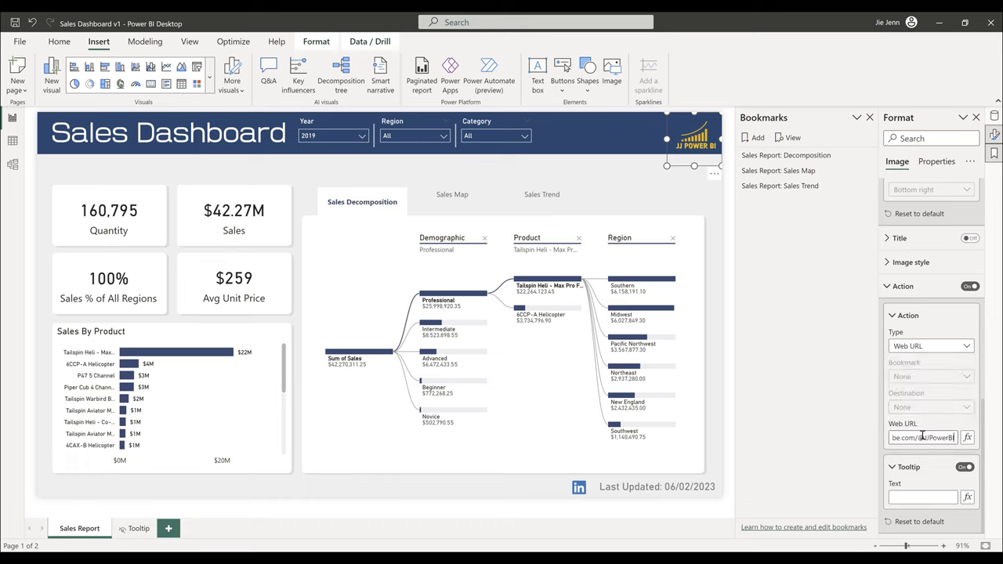
click(965, 467)
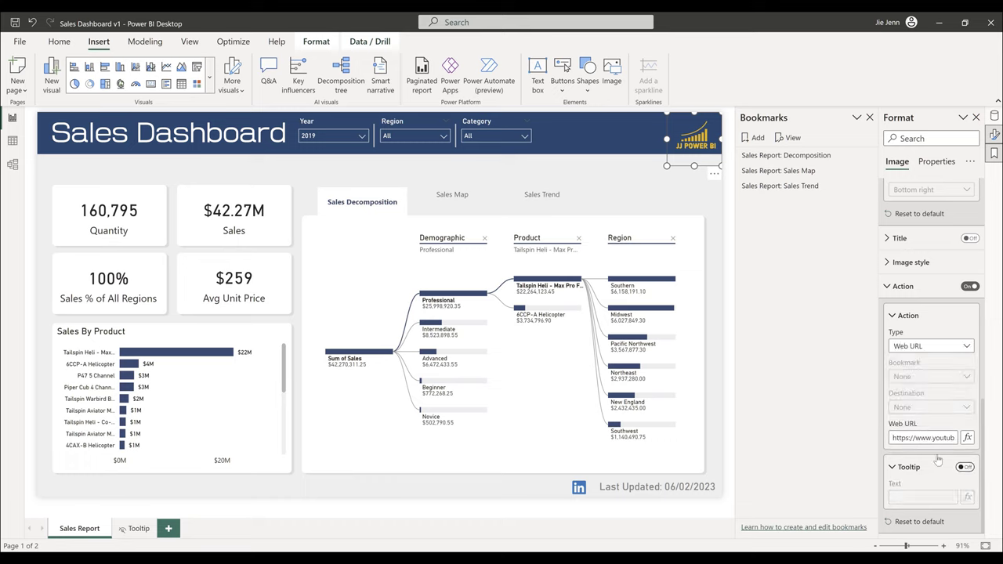
click(288, 495)
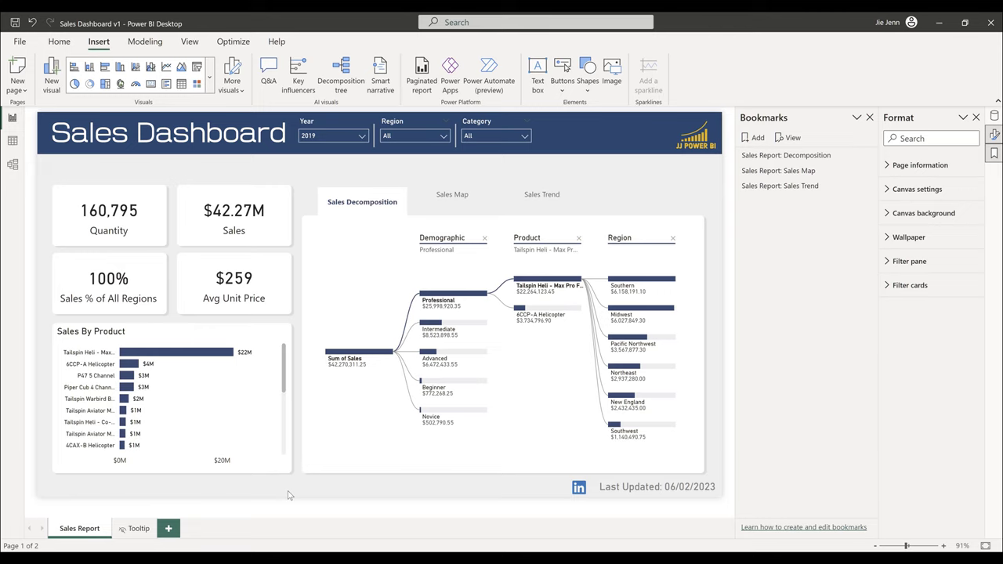
- Set the page type of the hidden Tooltip page to Tooltip
click(135, 529)
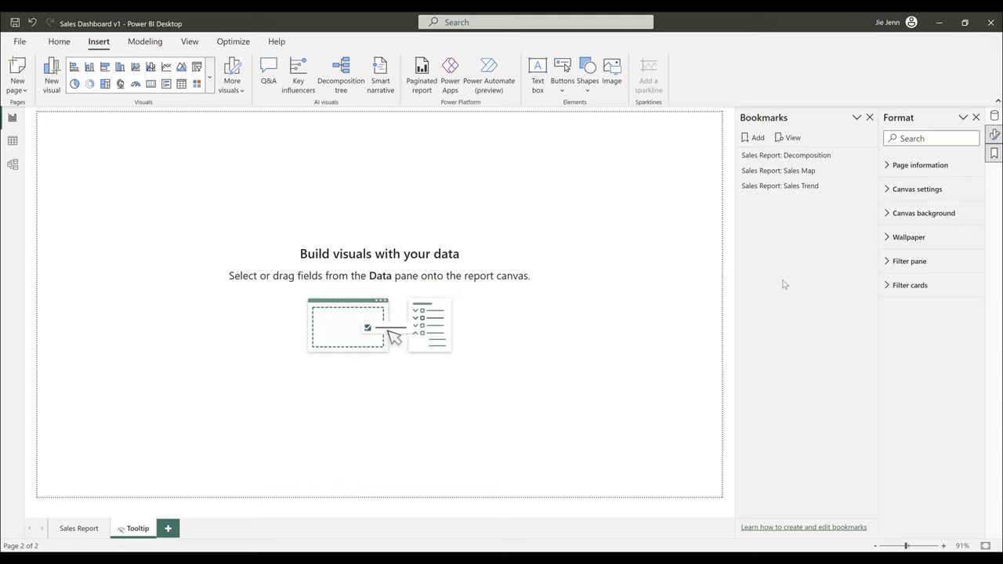
click(930, 169)
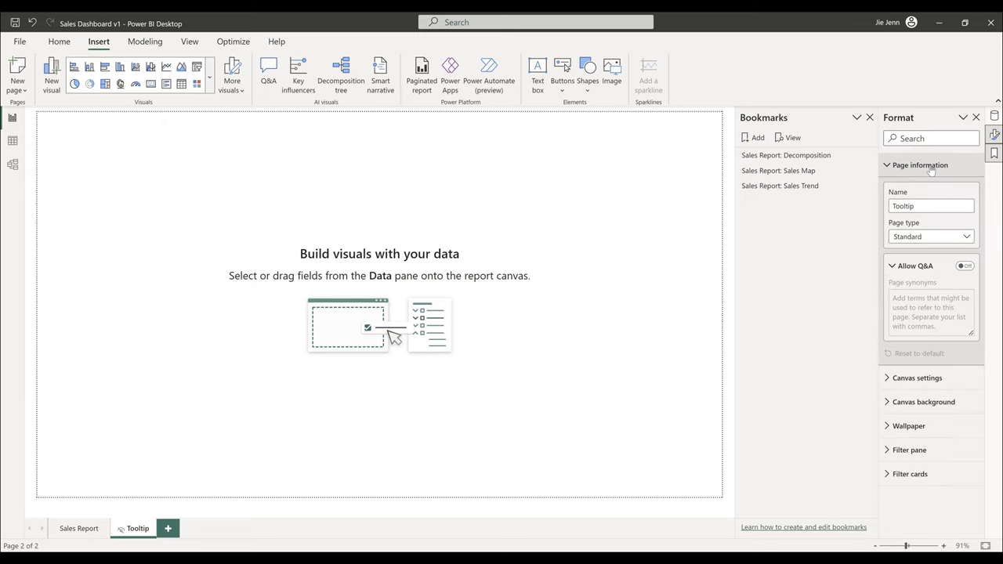
click(937, 236)
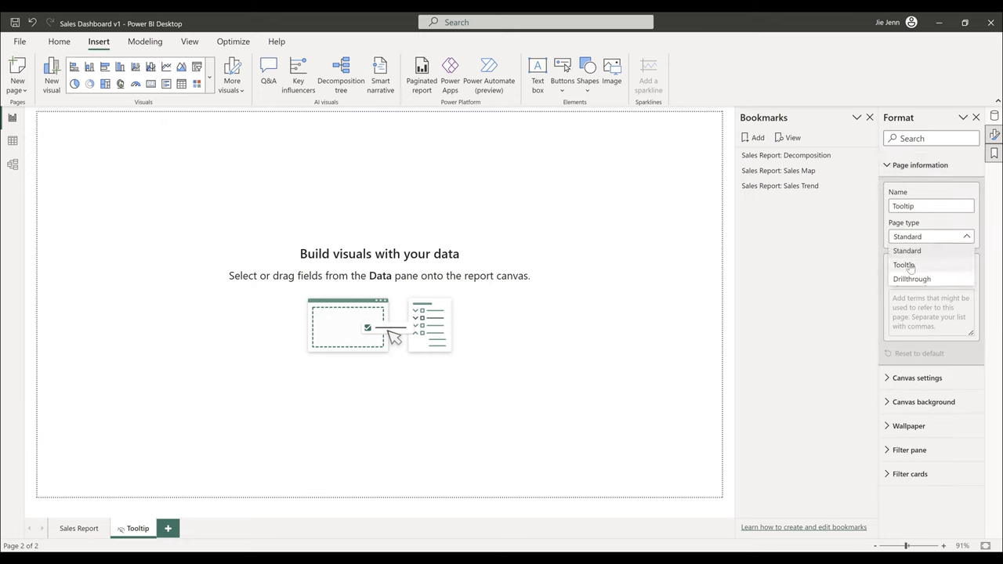
click(906, 265)
scroll(929, 352, down, 1)
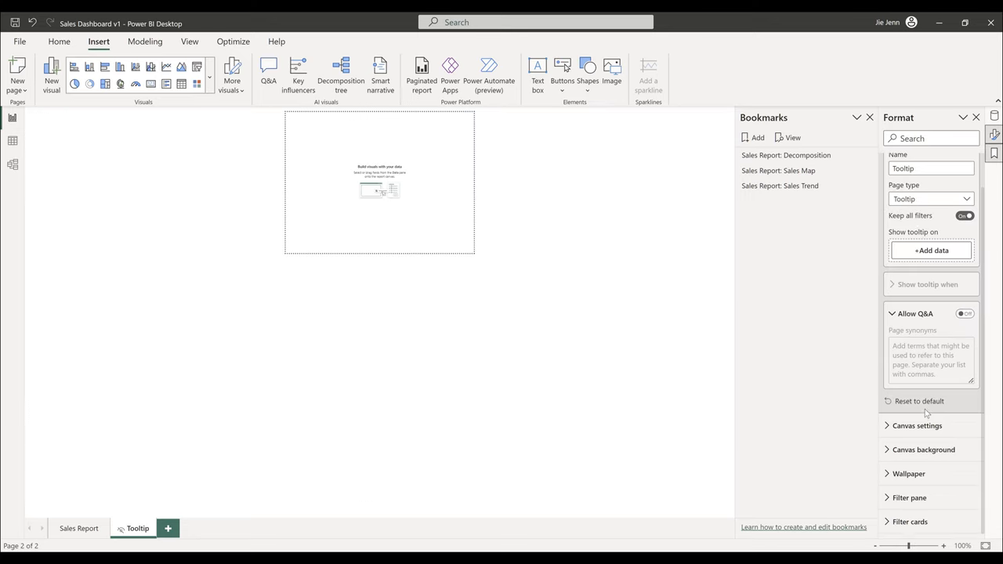
- Set the Tooltip page's canvas background to the lightest theme gray with 0% transparency
click(928, 449)
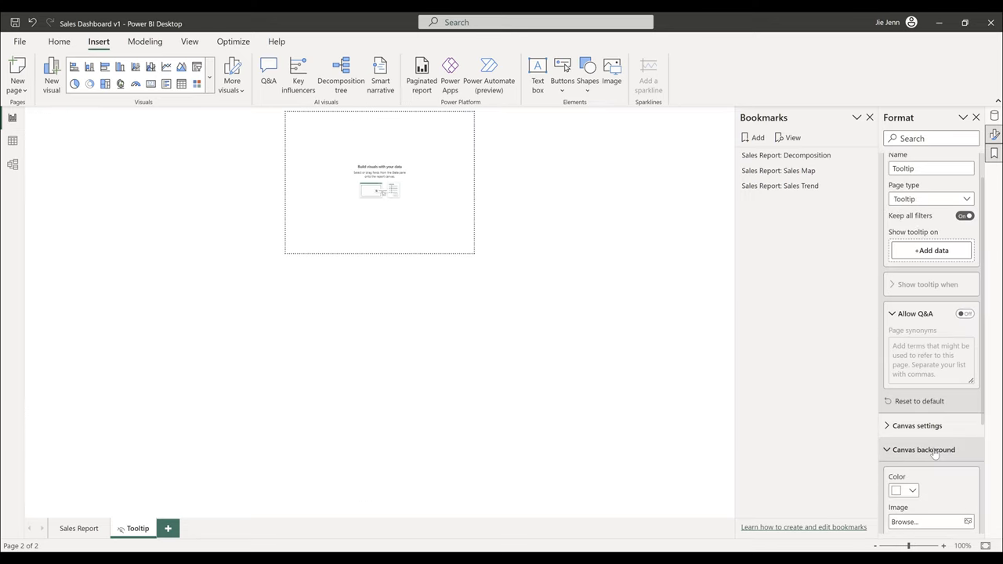
scroll(933, 468, down, 3)
click(905, 324)
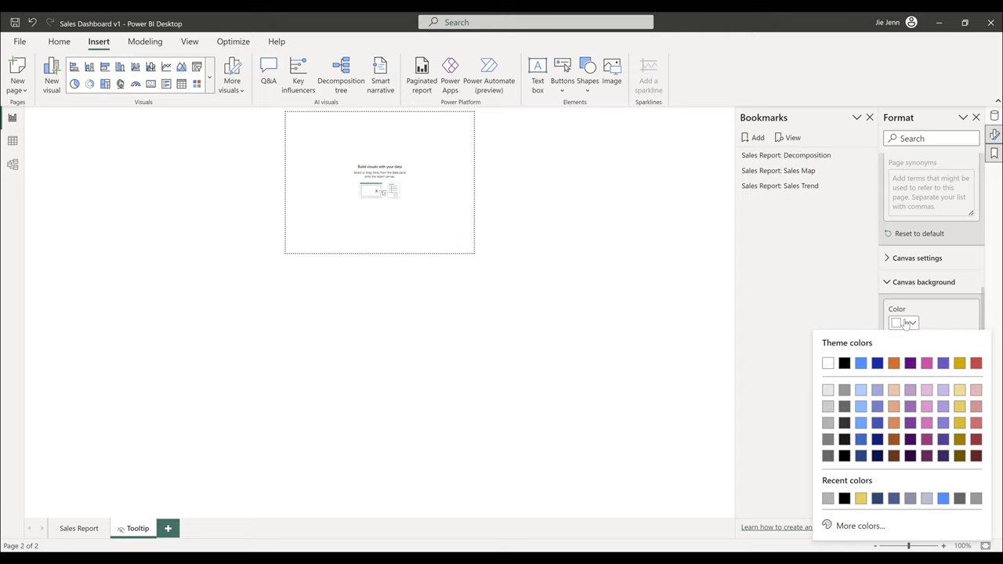
click(828, 391)
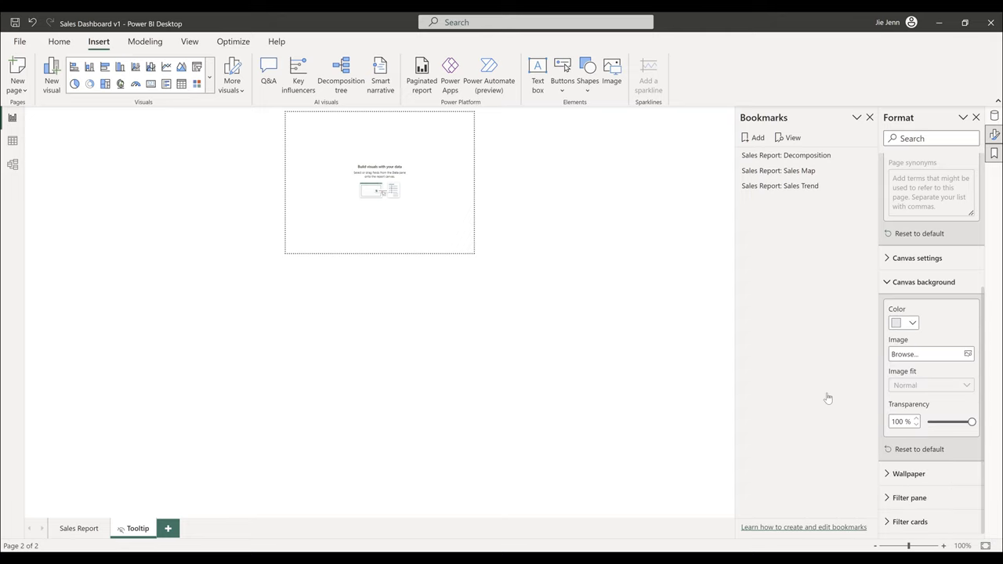
scroll(508, 343, up, 8)
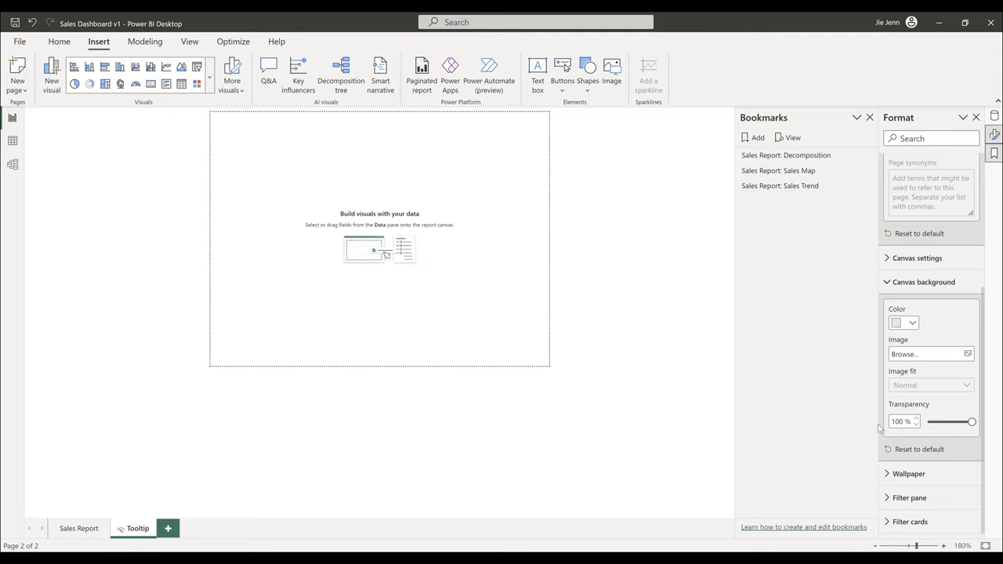
click(971, 422)
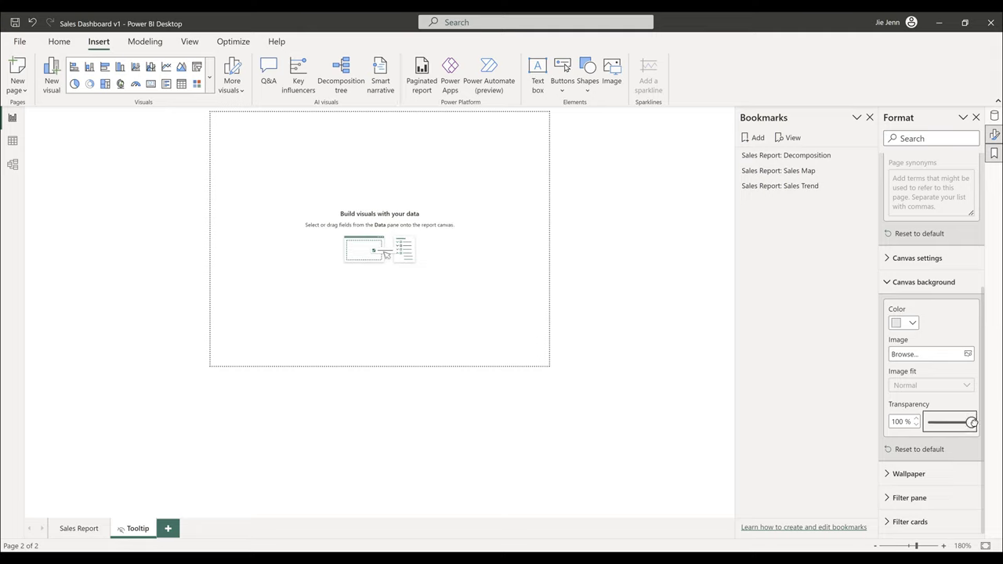
drag(972, 422, 928, 421)
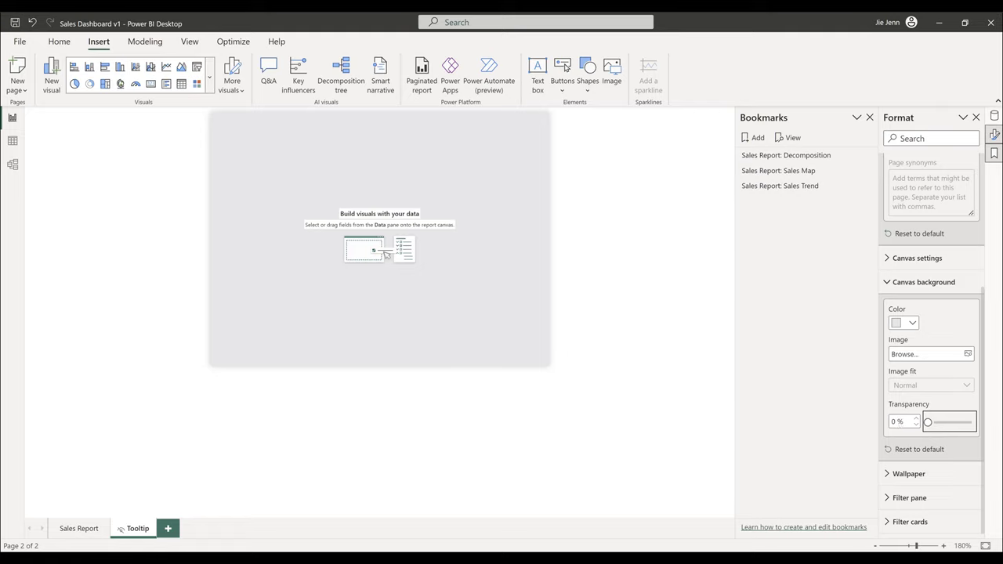
- Expand all format categories of the Tooltip page and review its canvas, wallpaper and filter pane settings
right_click(916, 474)
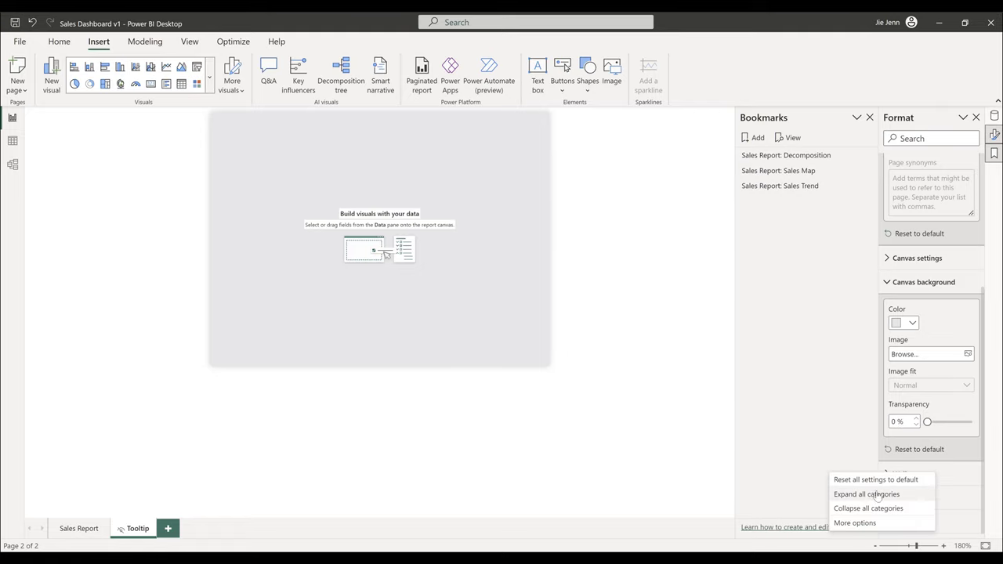
click(873, 495)
scroll(936, 423, down, 3)
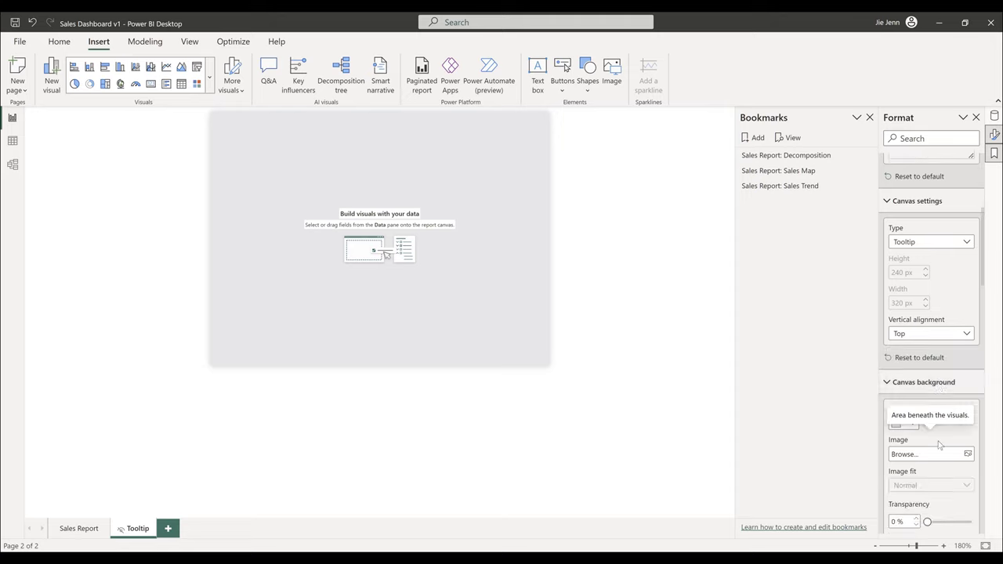
scroll(927, 370, down, 5)
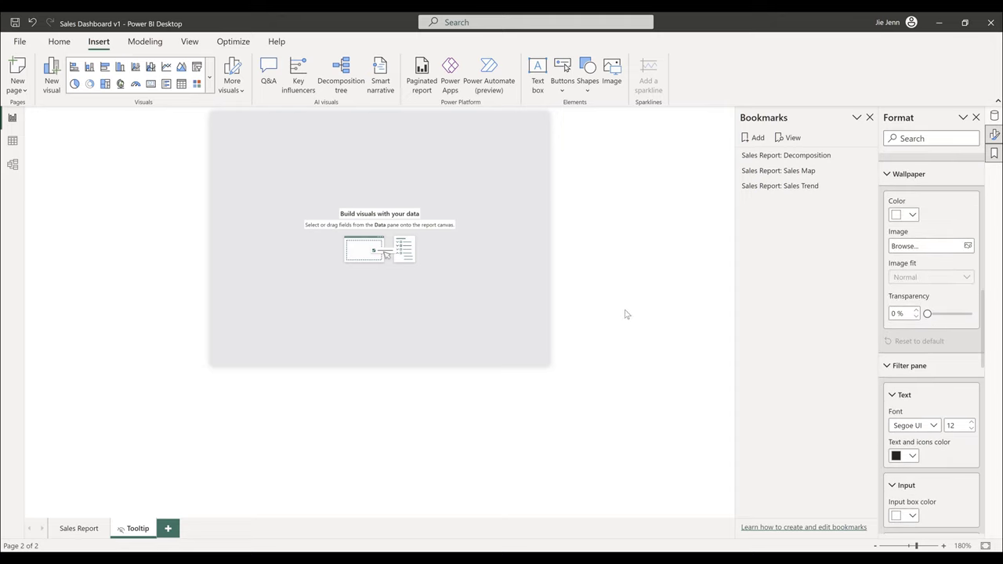
scroll(934, 261, up, 3)
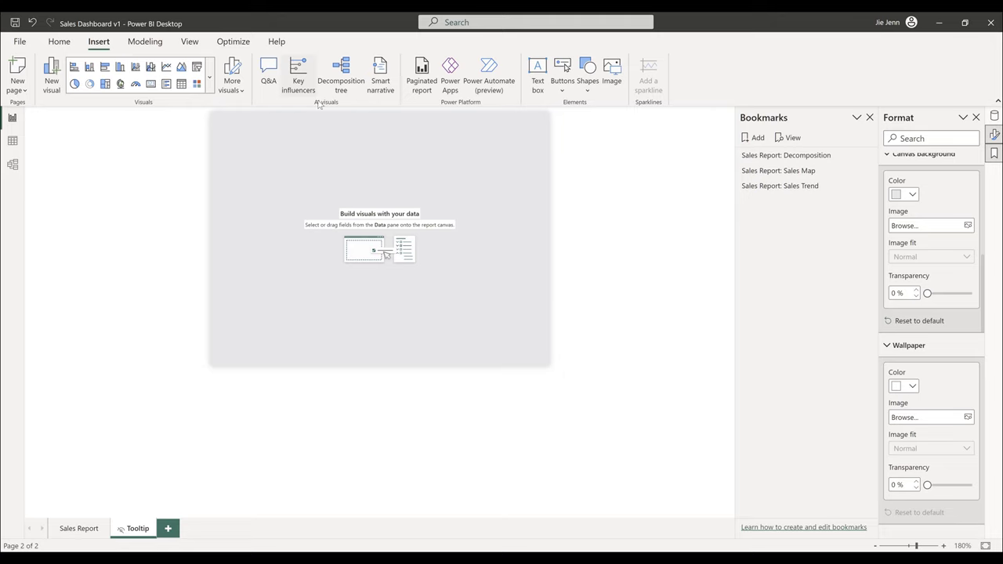
- Insert a card visual and resize it to 320 wide by 50 high across the top of the Tooltip page
click(150, 84)
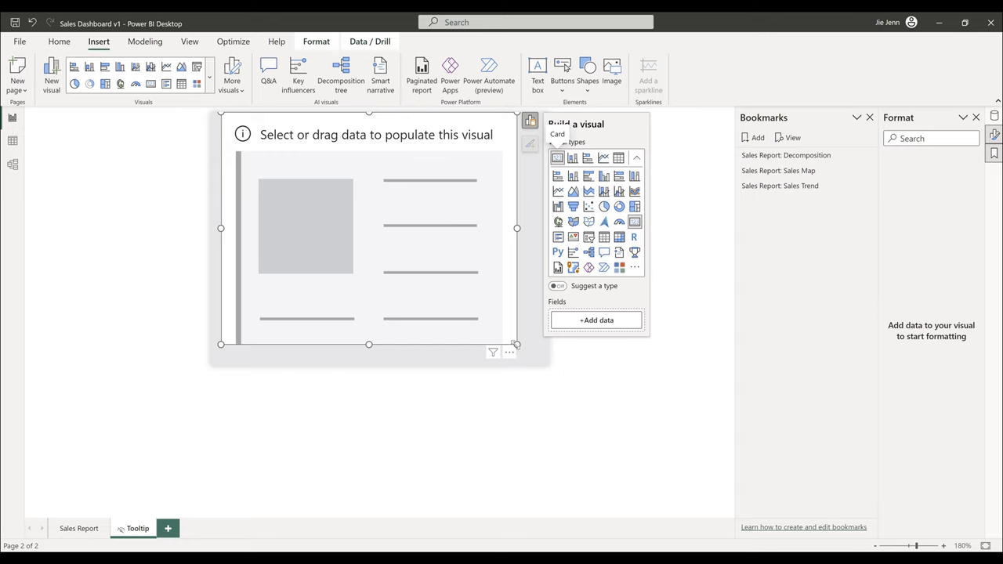
drag(516, 345, 548, 176)
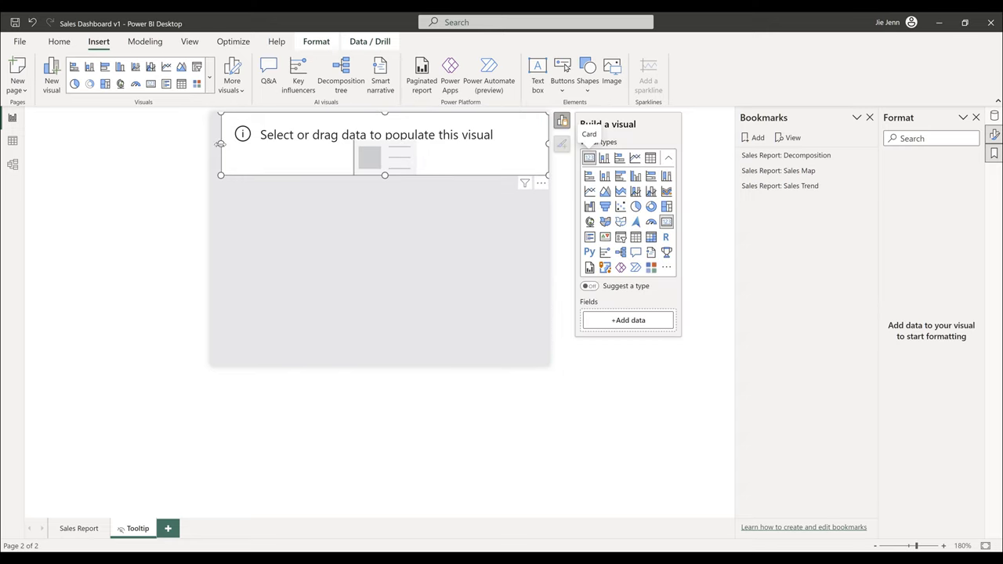
drag(220, 144, 215, 149)
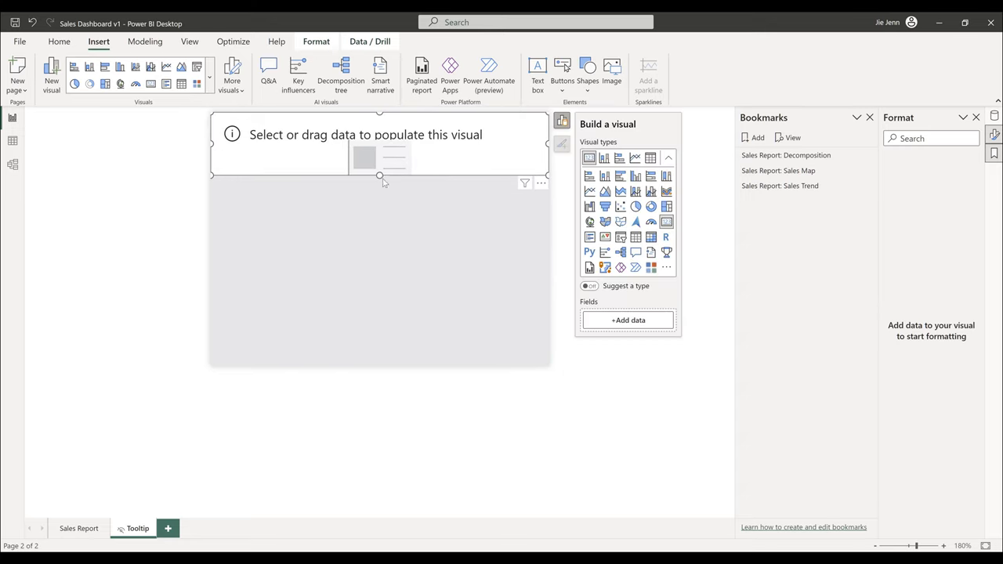
drag(383, 181, 381, 166)
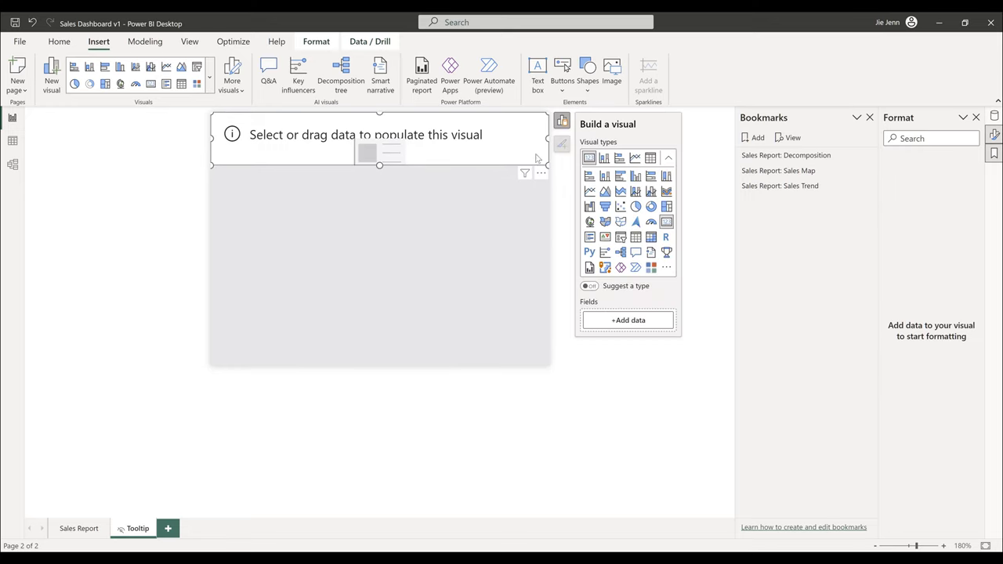
- Add the State field from the State table to the card and turn off the card's background
click(661, 321)
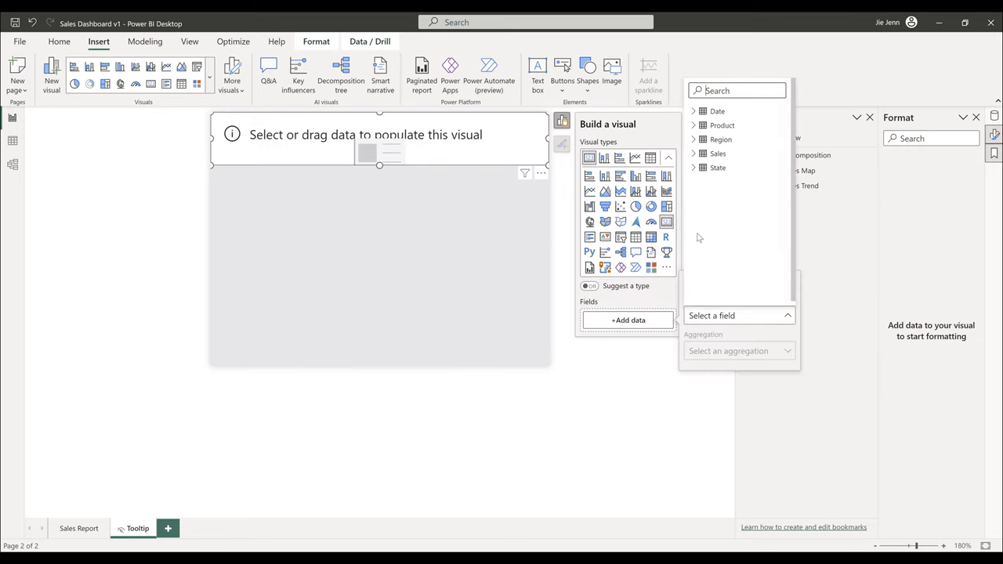
click(711, 168)
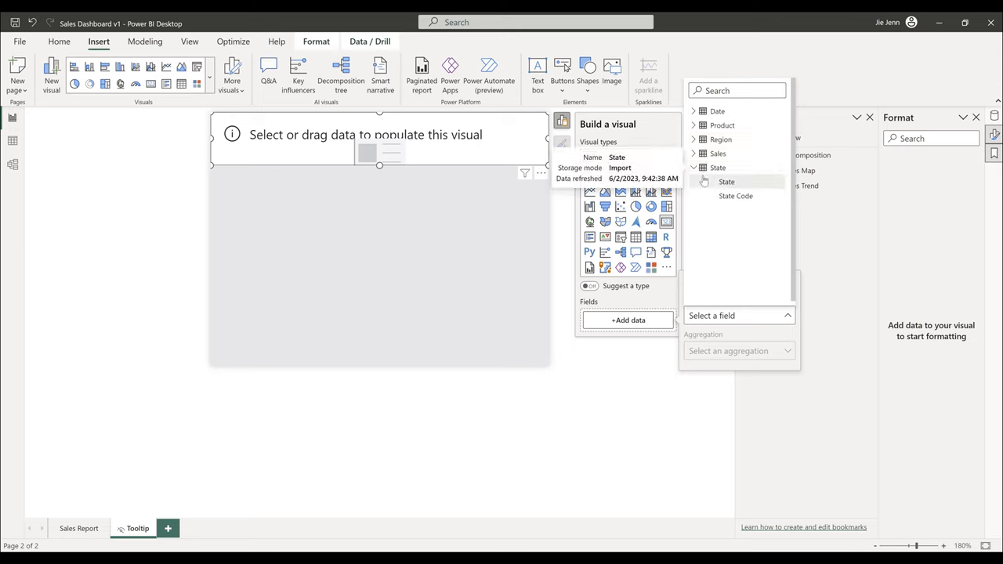
click(724, 182)
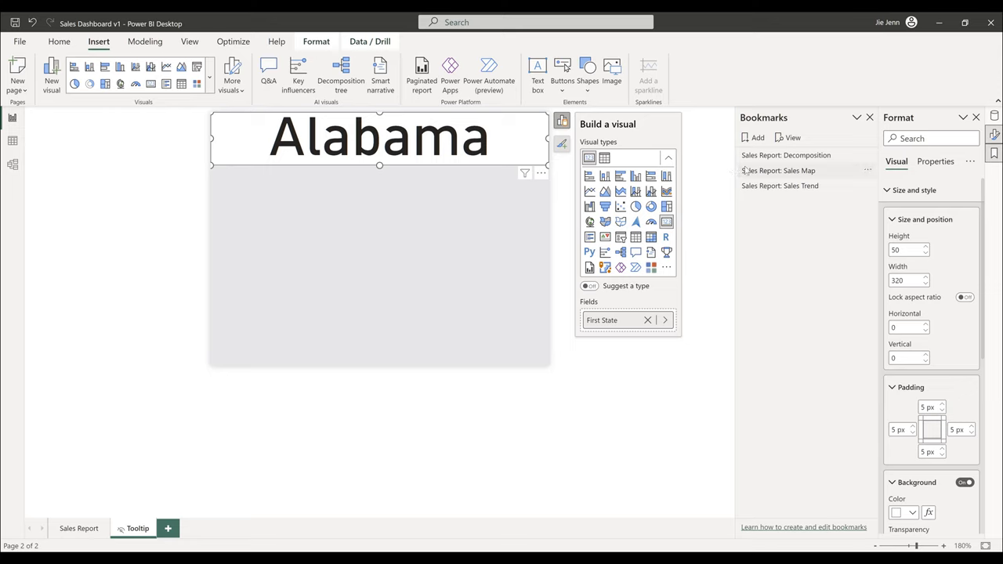
click(964, 482)
scroll(964, 484, down, 3)
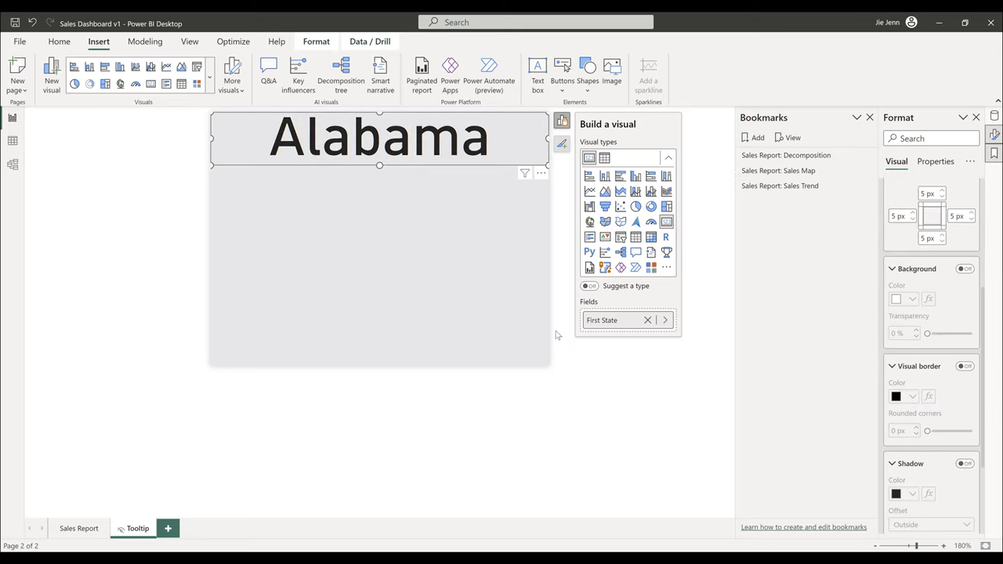
- Reduce the state card's callout value font size to 30
drag(914, 547, 910, 546)
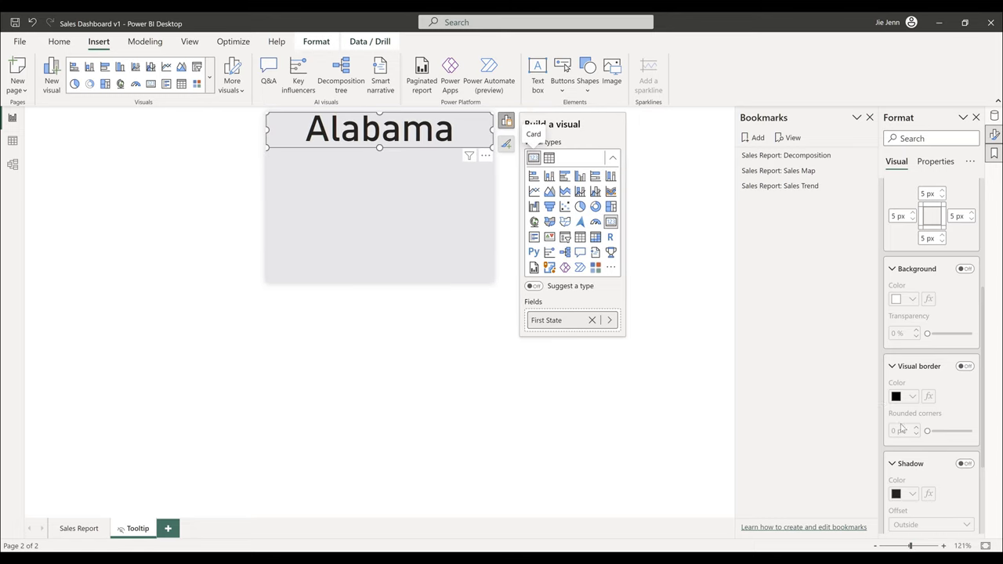
scroll(933, 435, down, 4)
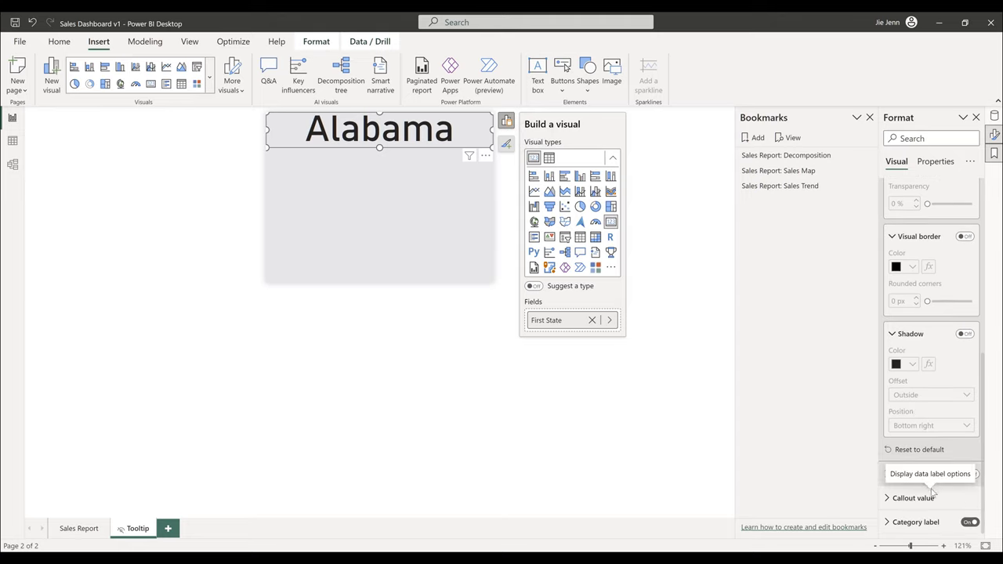
click(915, 498)
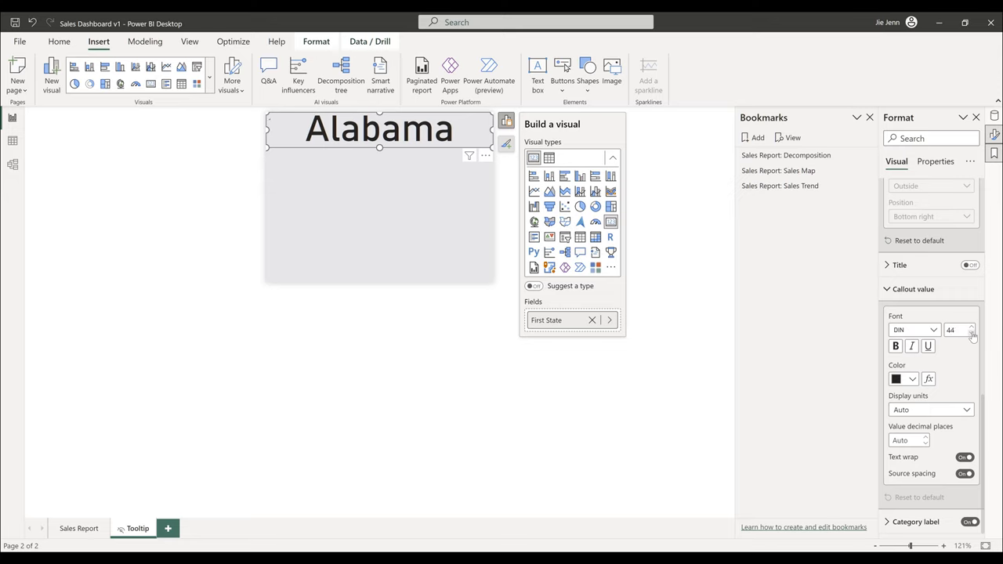
click(972, 334)
click(972, 334)
click(972, 334)
click(973, 335)
click(972, 334)
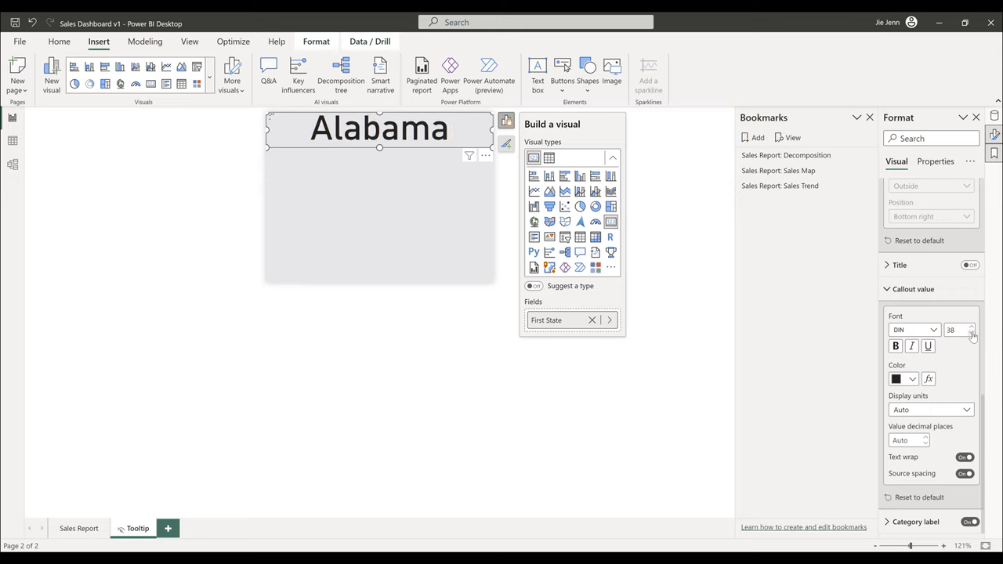
click(972, 334)
click(972, 334)
click(972, 334)
click(972, 334)
click(973, 335)
click(972, 334)
click(972, 334)
click(972, 335)
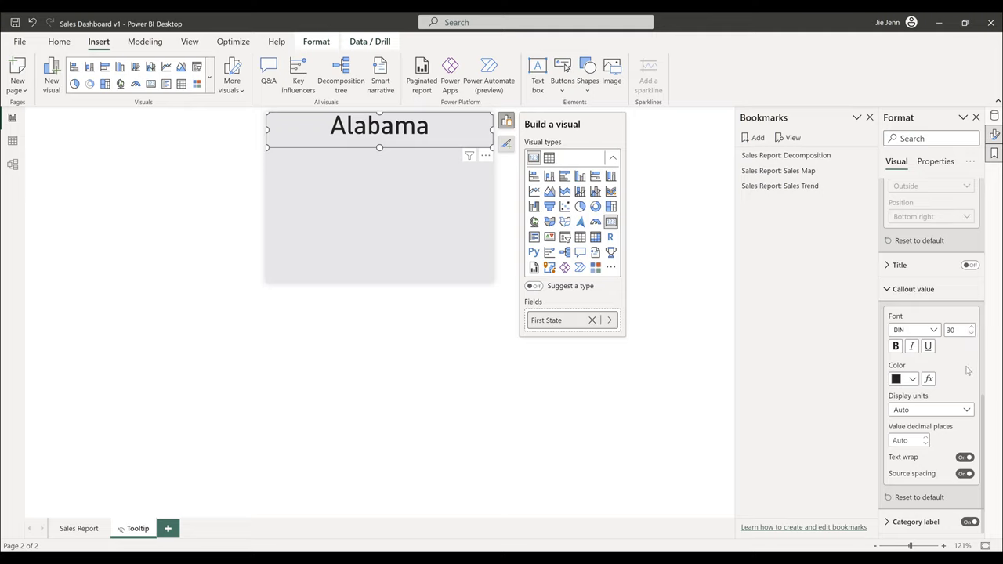
- Turn off the state card's callout text wrap and its category label, and deselect the card
scroll(932, 345, up, 5)
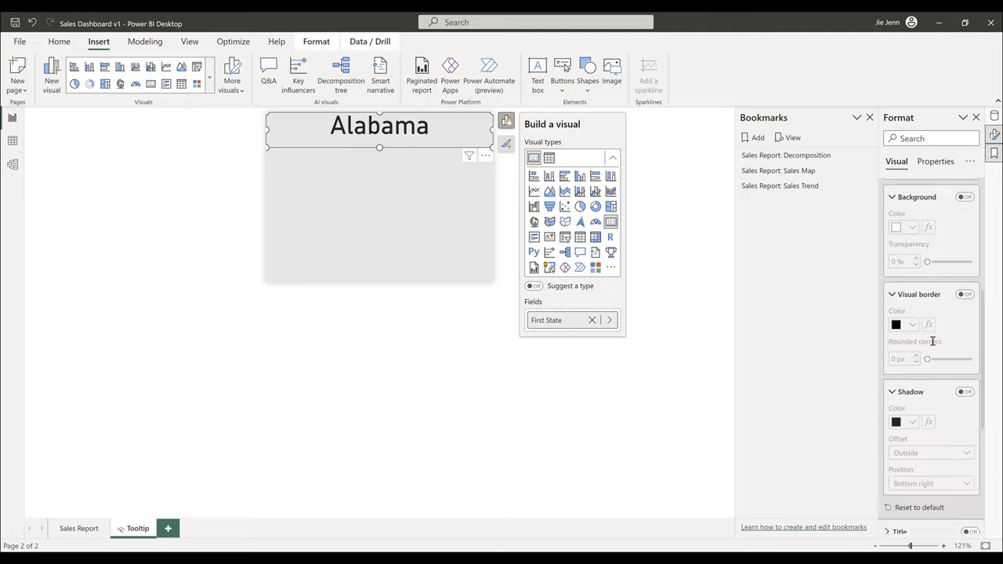
scroll(932, 341, up, 5)
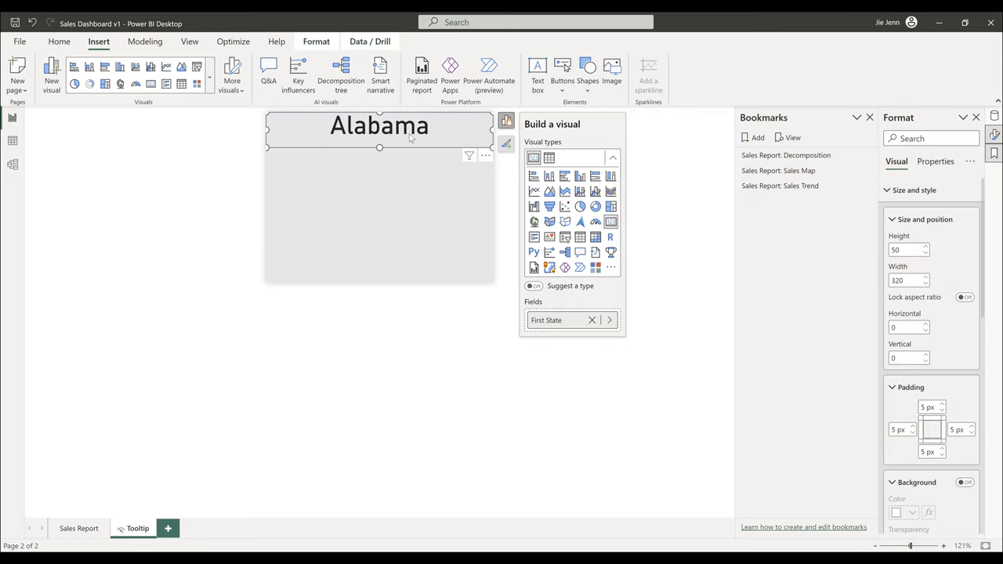
scroll(950, 435, down, 10)
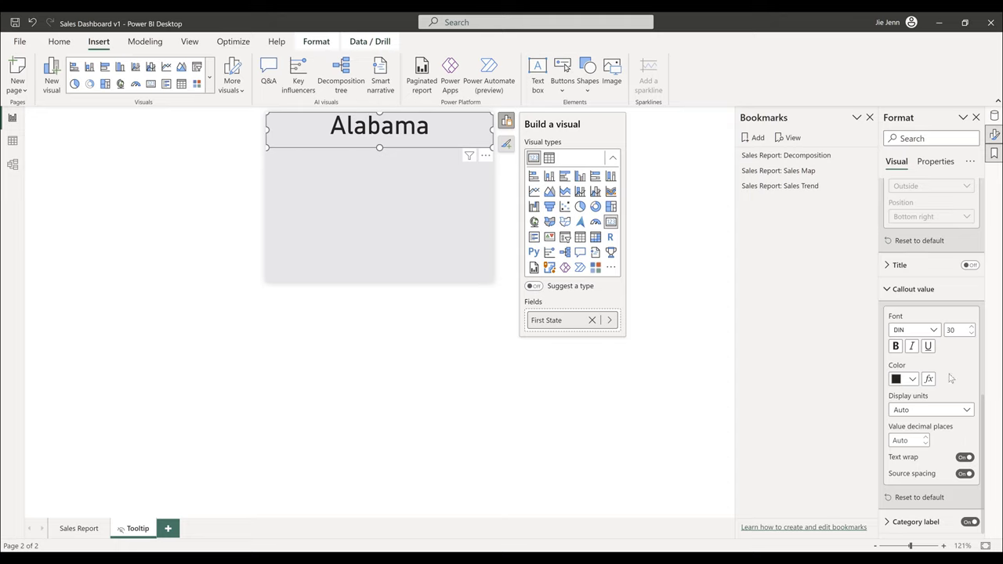
click(963, 458)
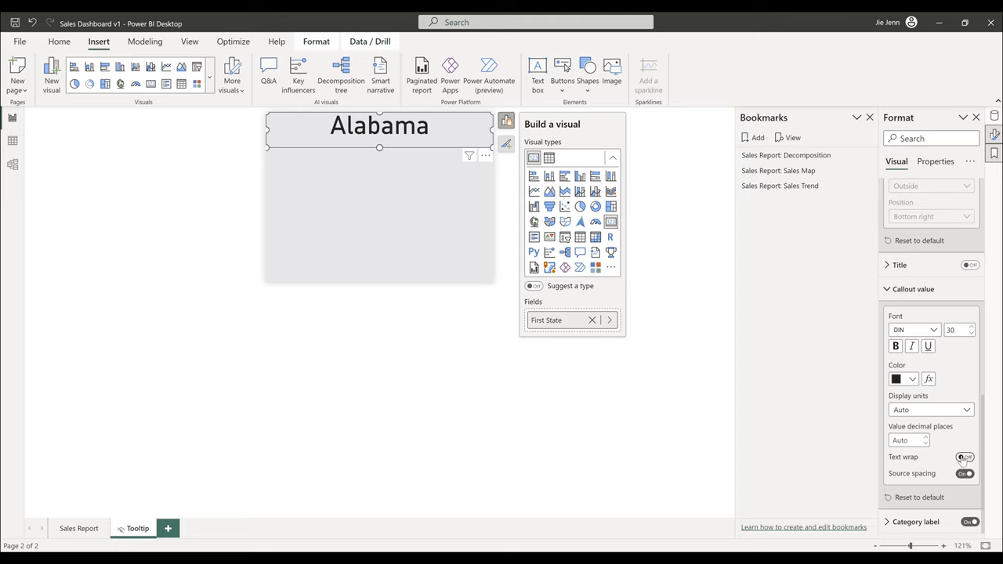
click(908, 522)
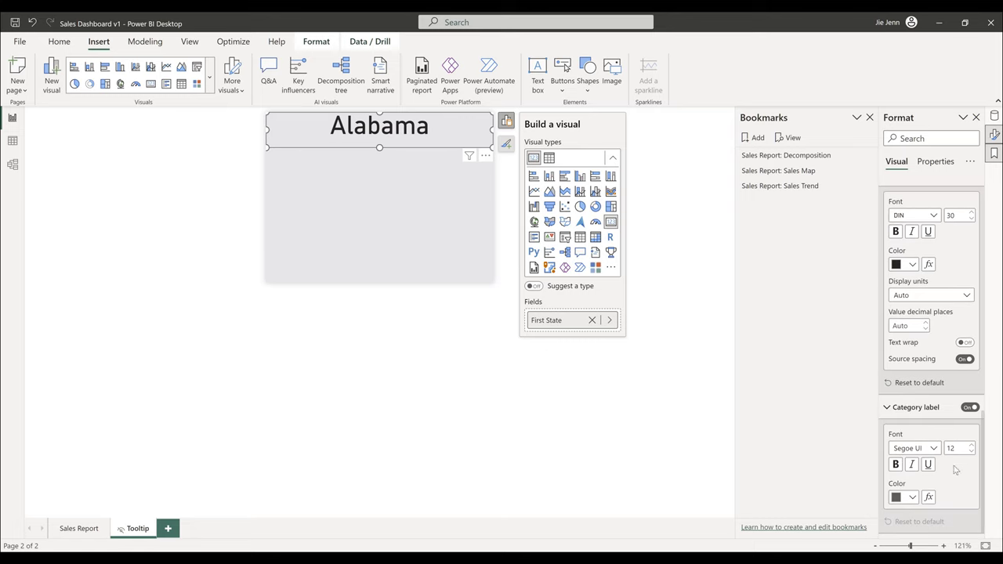
click(970, 408)
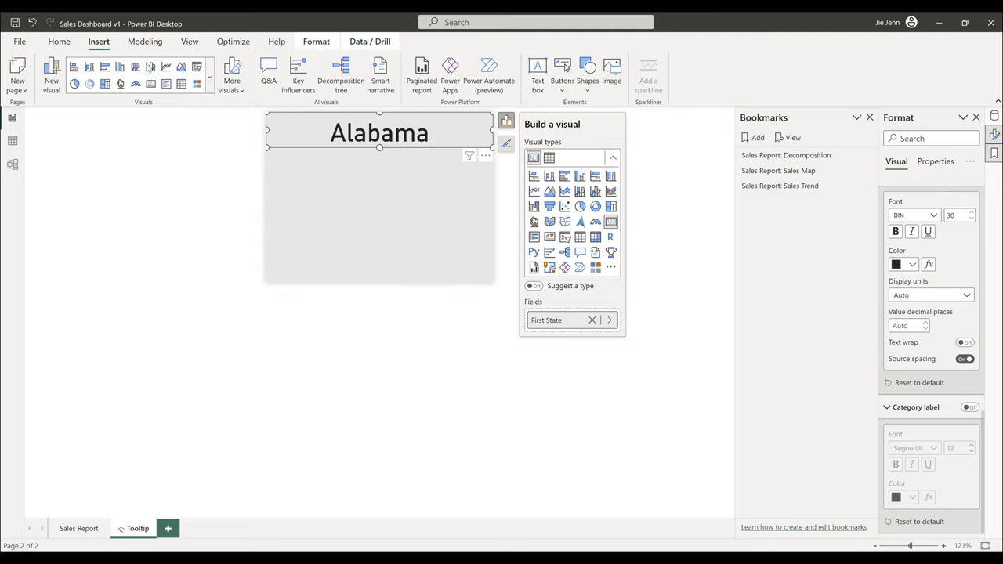
key(Escape)
- Insert a second card visual and resize it to about 103 wide by 76 high, placed below the state name near the page's left edge
click(209, 78)
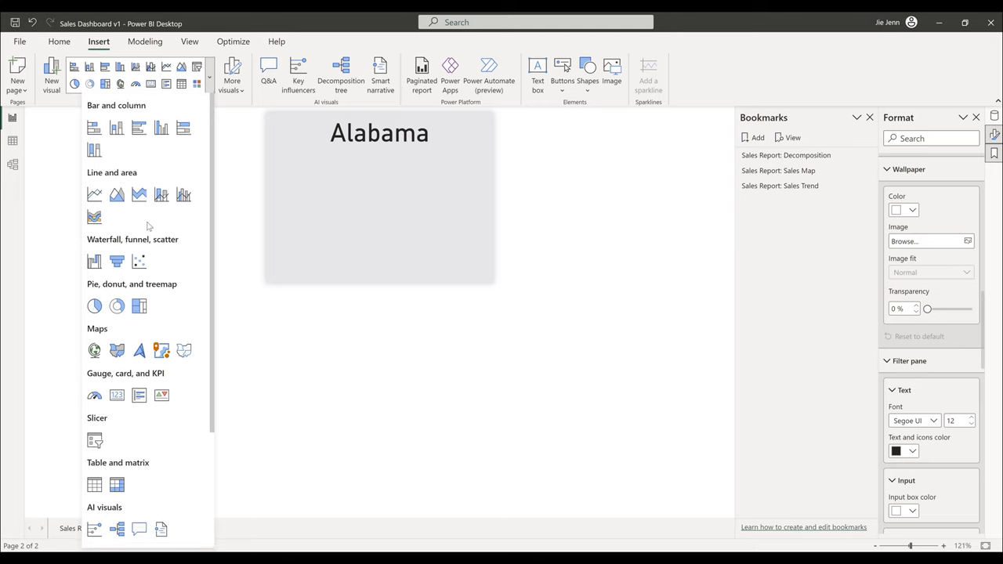
scroll(141, 243, down, 3)
scroll(130, 313, up, 3)
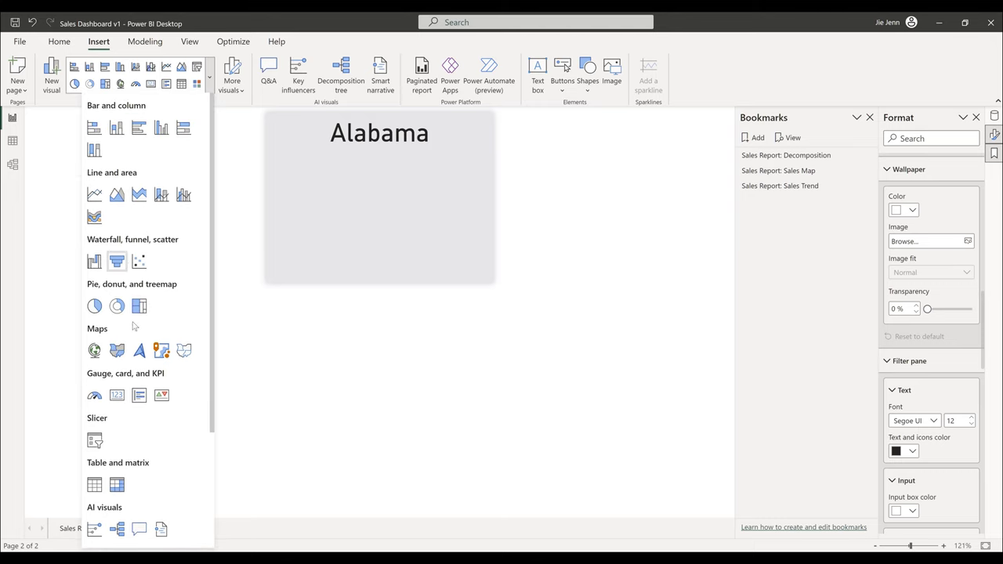
click(116, 395)
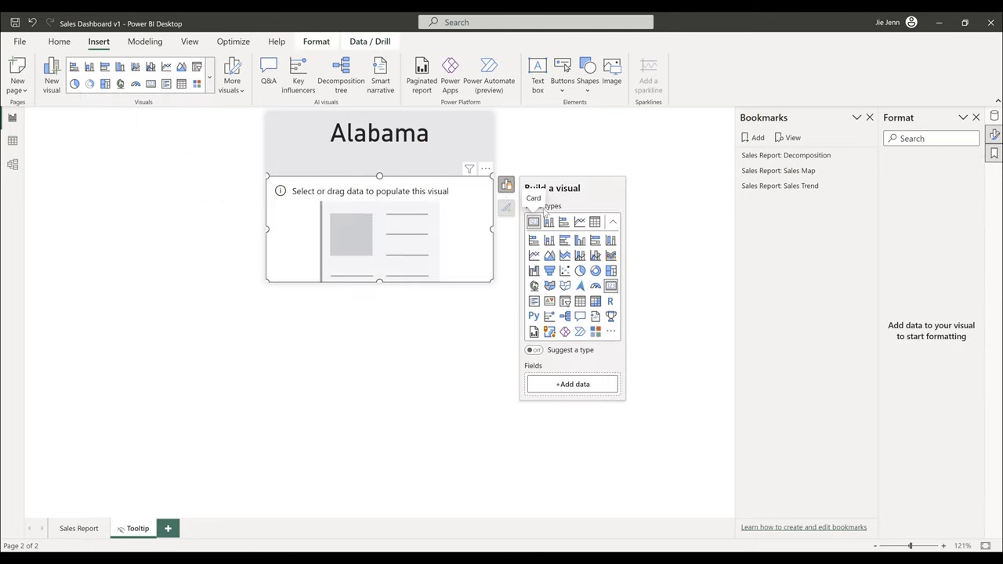
drag(493, 281, 337, 227)
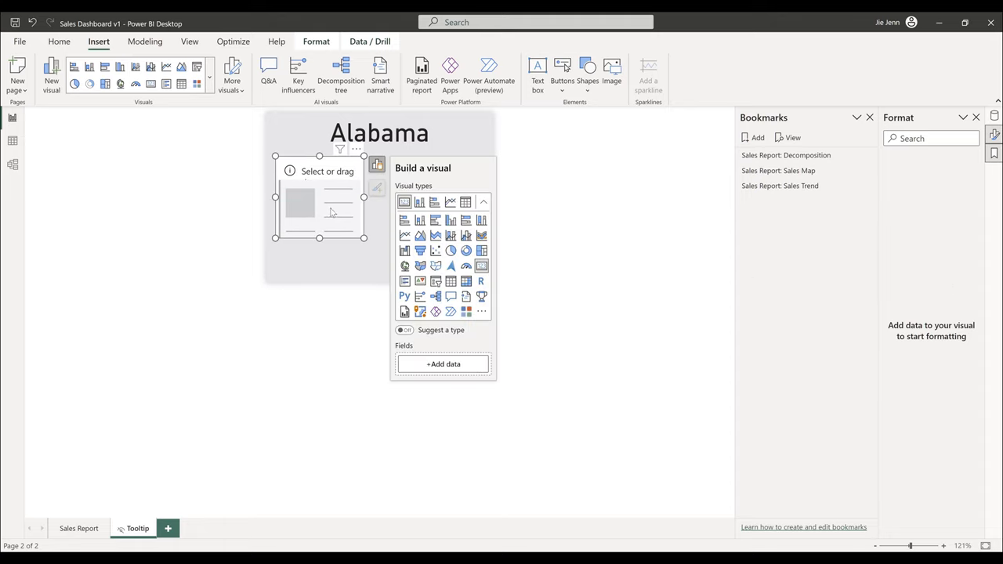
drag(364, 238, 349, 212)
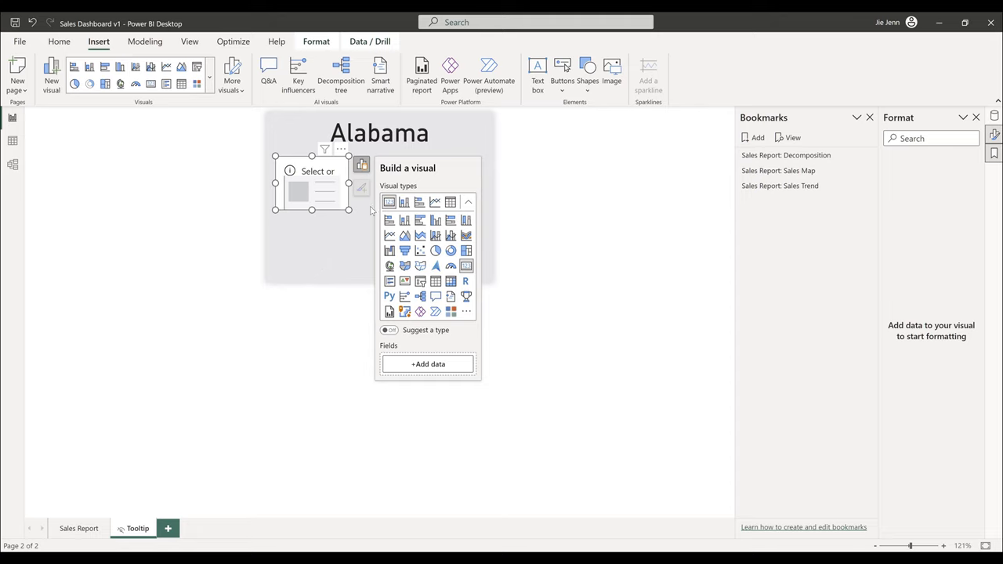
- Add the Quantity field from the Sales table to the new card and enlarge the card to about 113 wide by 77 high
click(423, 360)
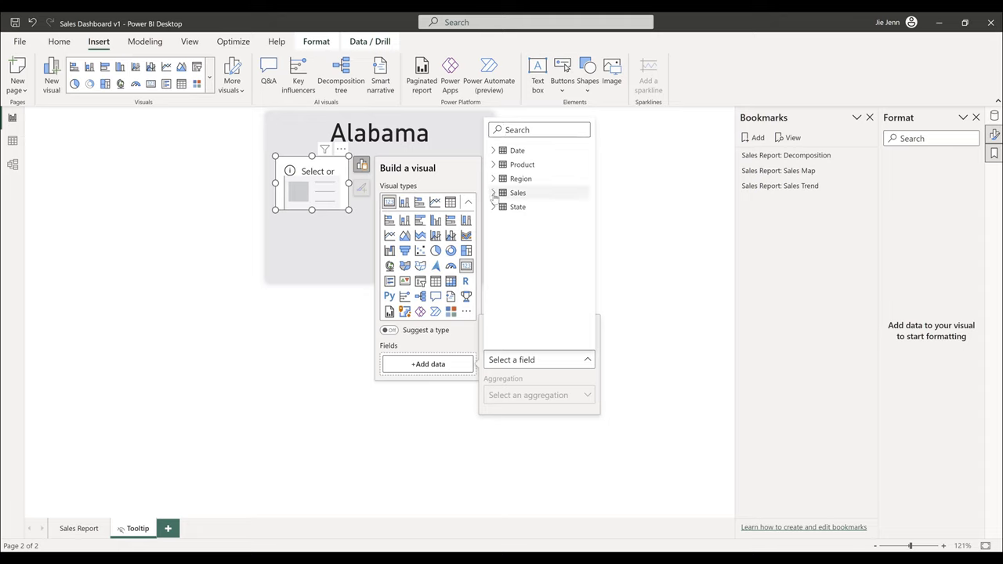
click(494, 195)
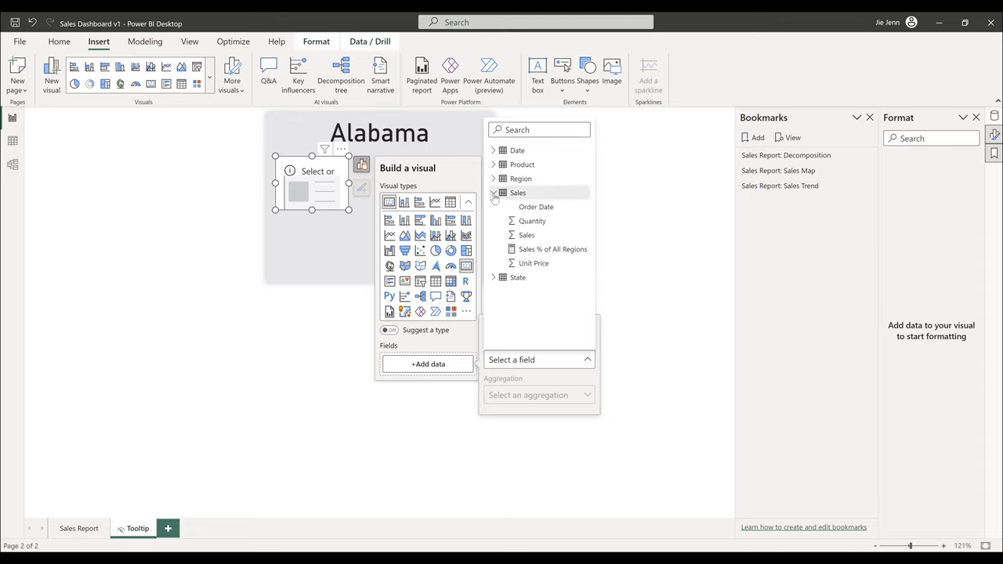
click(531, 222)
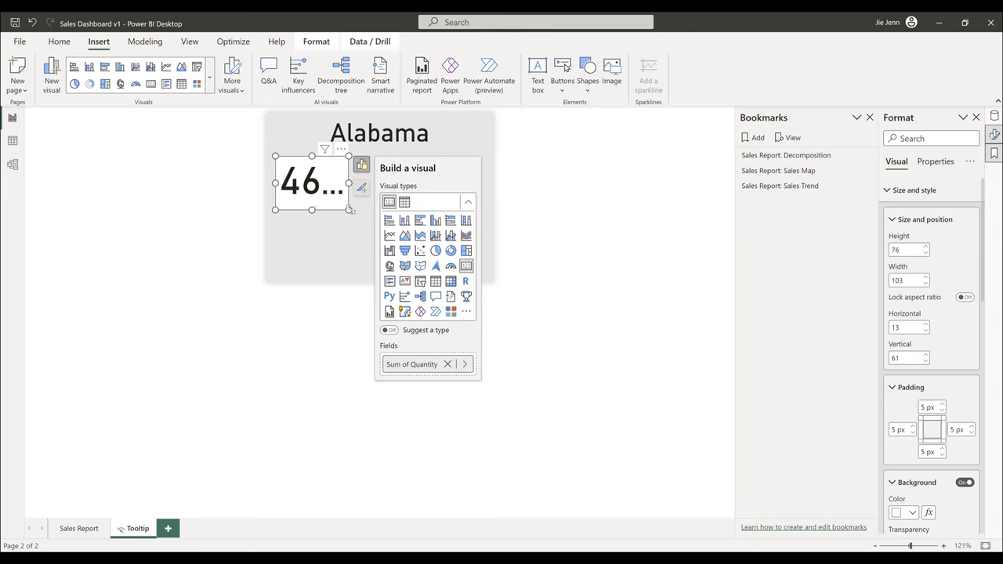
drag(349, 210, 356, 210)
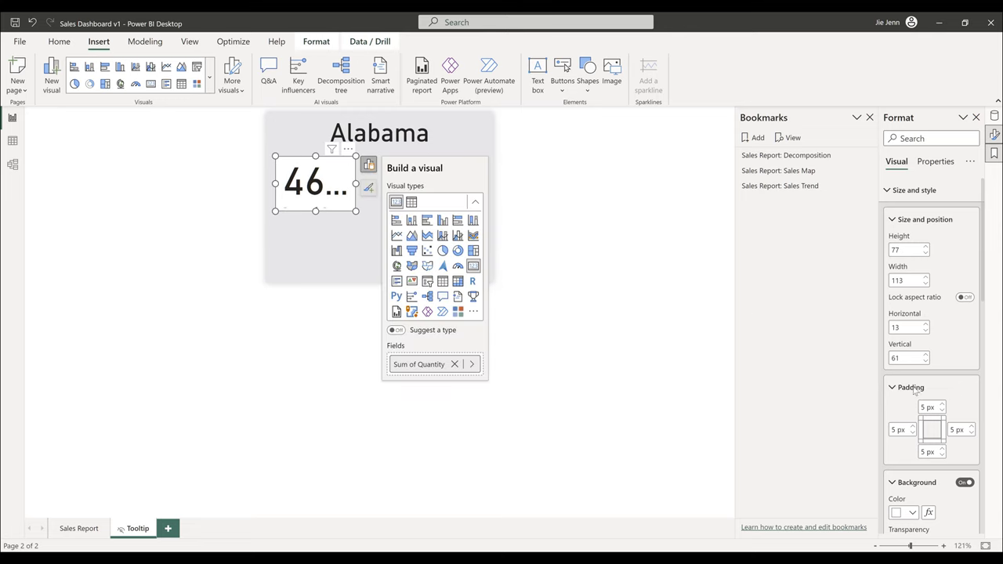
- Reduce the quantity card's callout value font size, trying 11 and settling on 20
scroll(944, 419, down, 6)
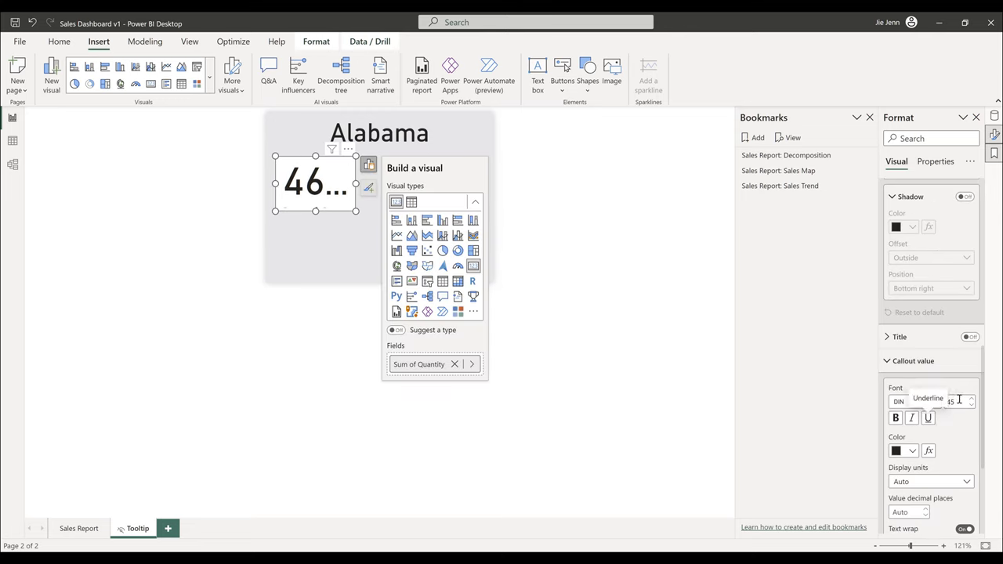
double_click(958, 399)
text(11)
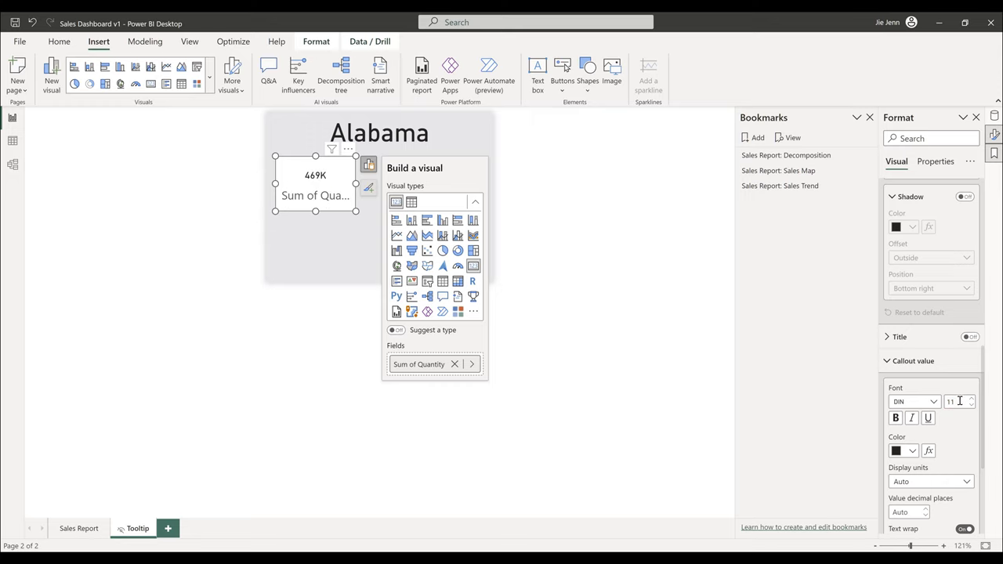
scroll(959, 401, down, 1)
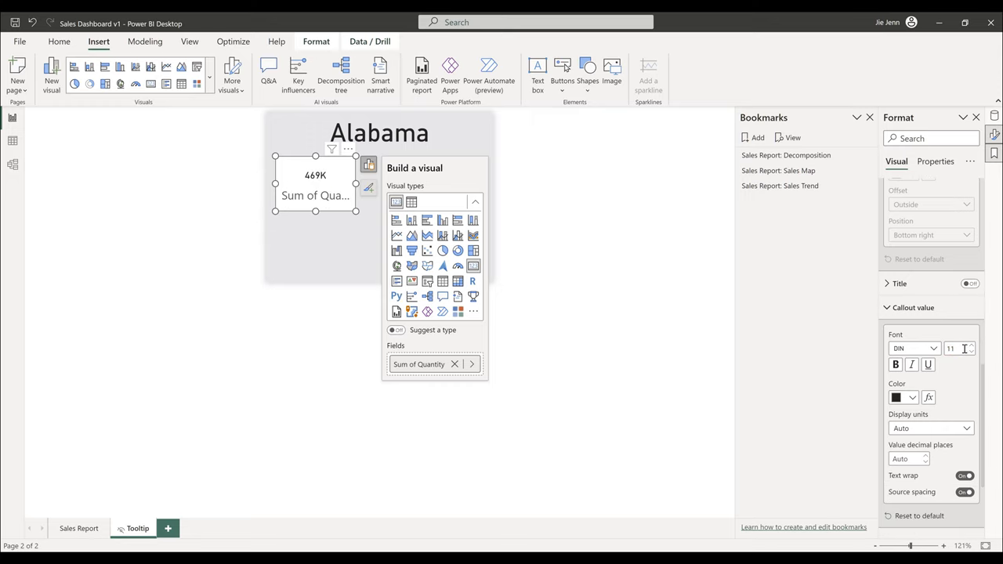
double_click(958, 348)
text(20)
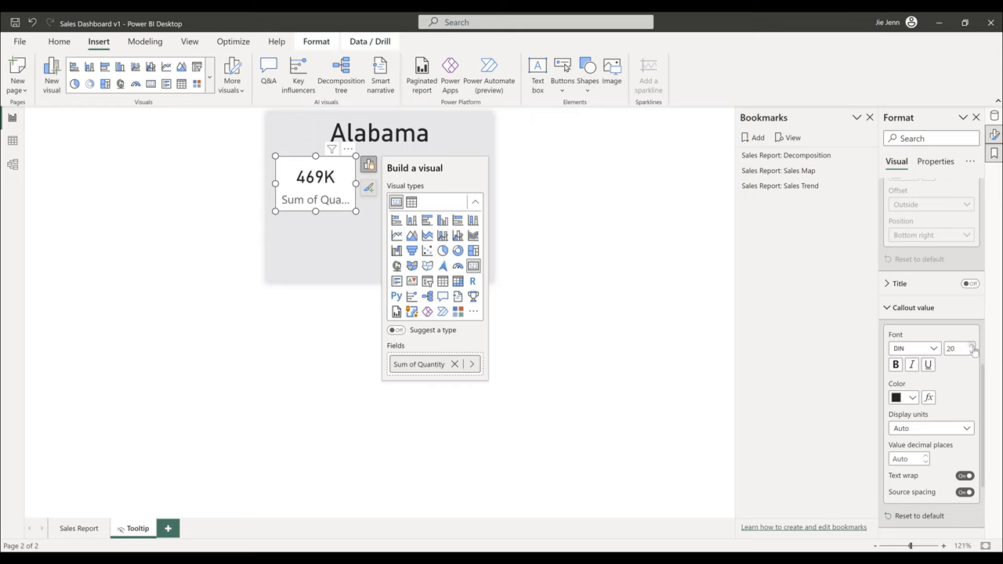
- Set the quantity card's callout value to 0 decimal places and turn off its text wrap
scroll(940, 400, down, 1)
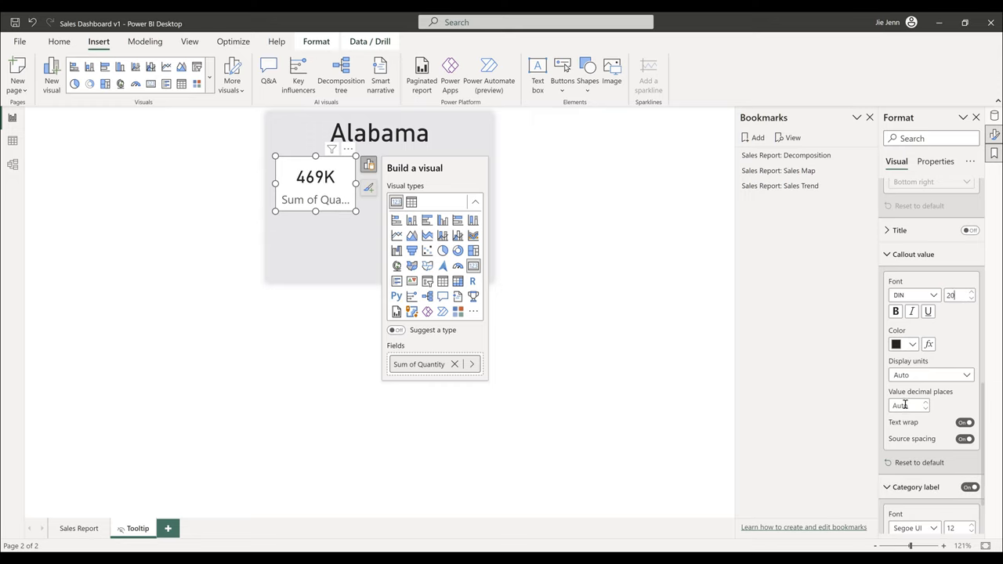
click(905, 404)
click(964, 423)
scroll(927, 435, down, 2)
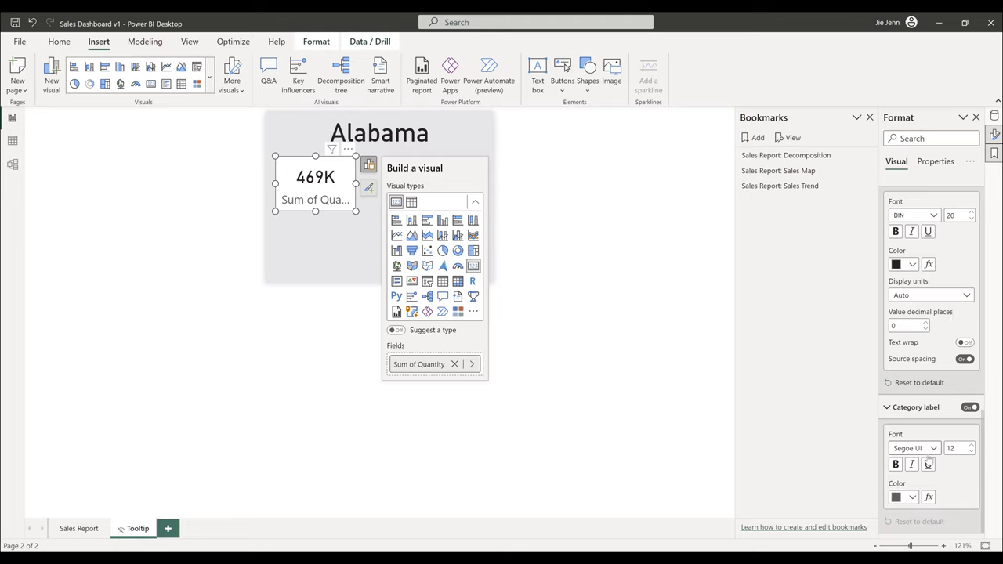
scroll(928, 415, up, 3)
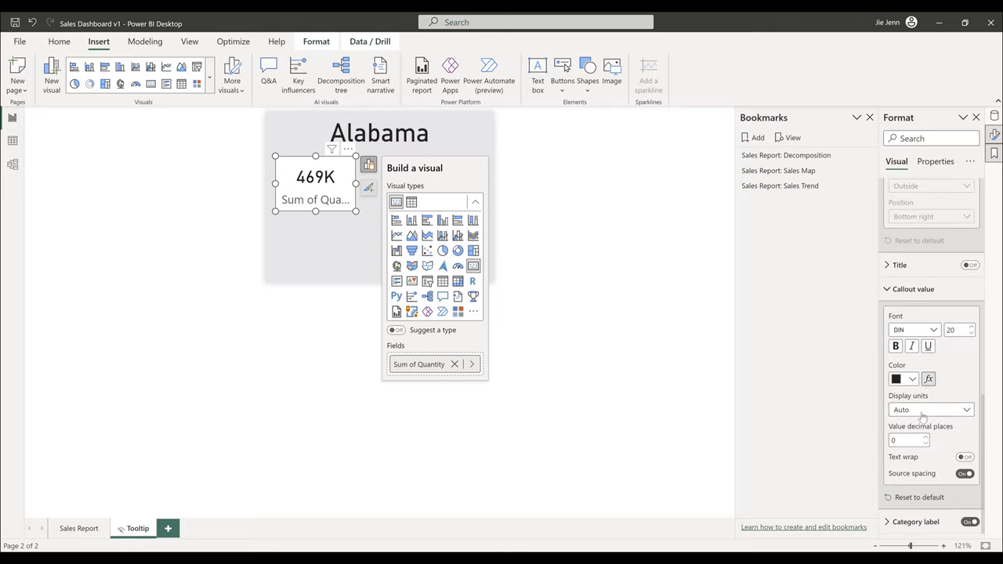
scroll(914, 513, down, 3)
scroll(915, 506, up, 7)
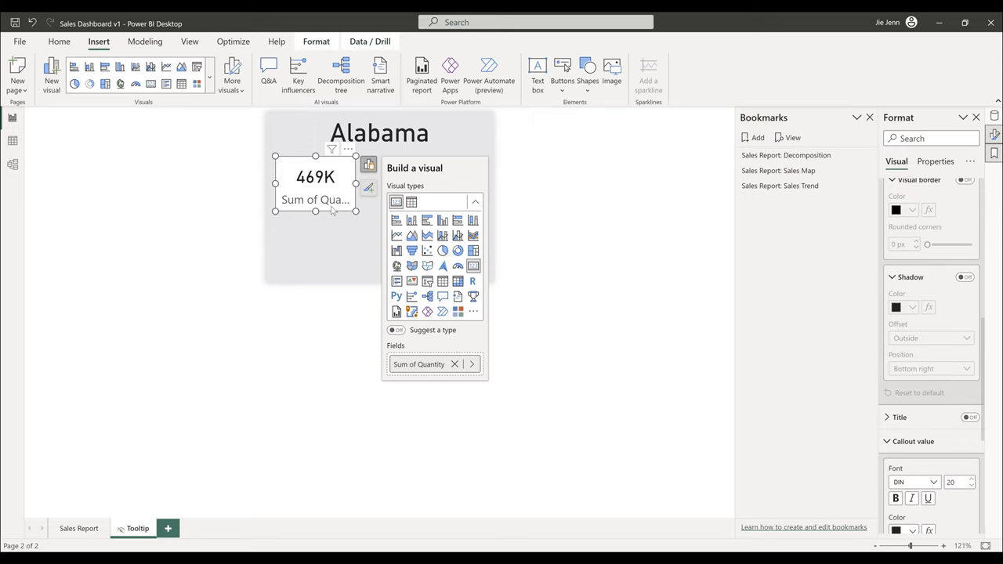
- Rename the card's Sum of Quantity field to Quantity for this visual
double_click(421, 365)
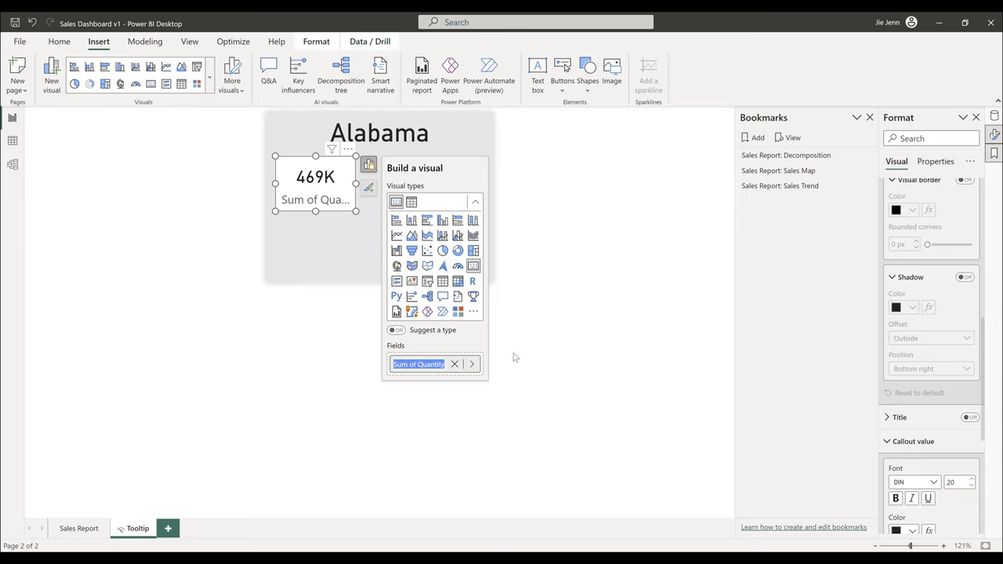
text(Q)
key(Return)
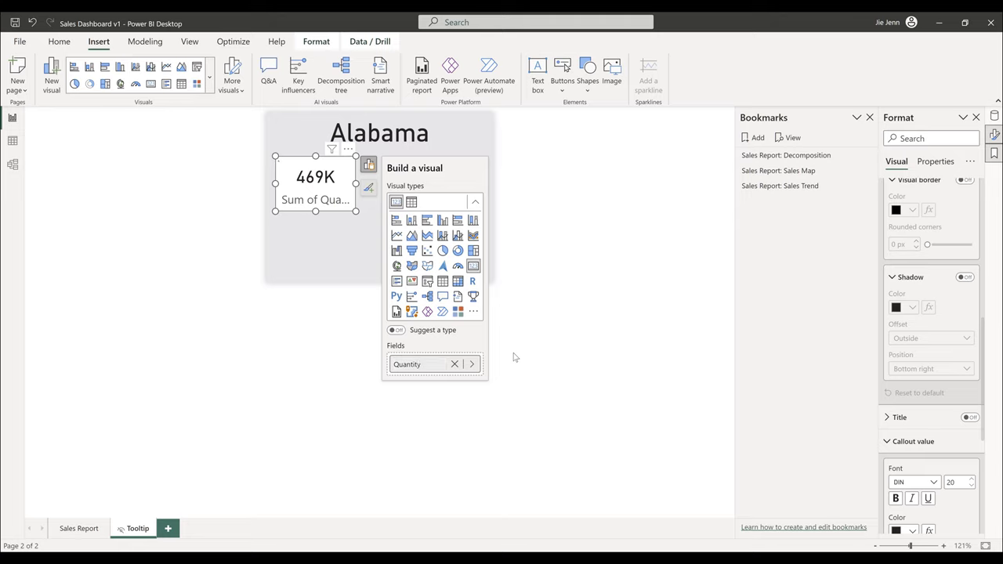
- Turn on the shadow for the Quantity card, keeping the outside offset and bottom right position
scroll(935, 427, down, 3)
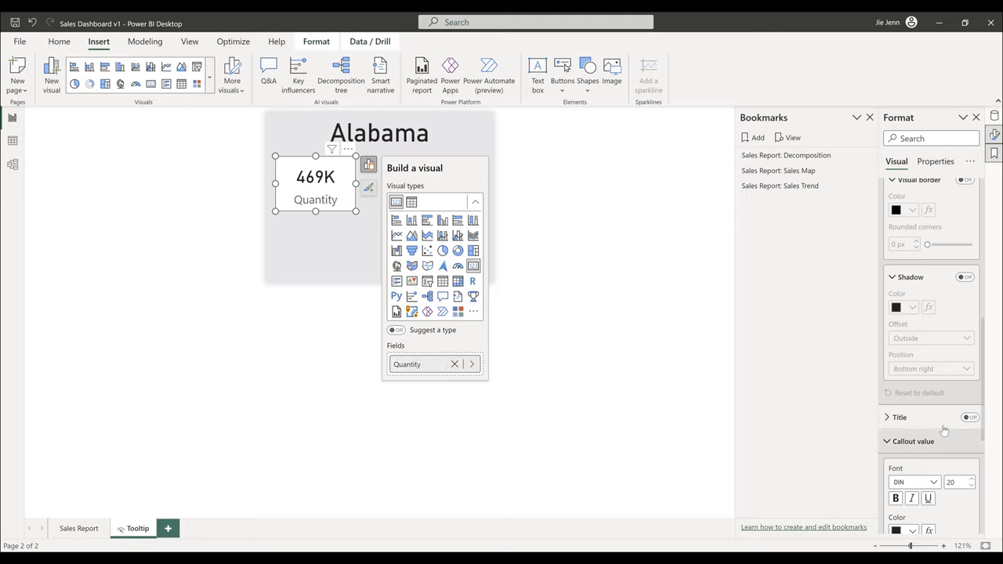
click(342, 210)
click(342, 209)
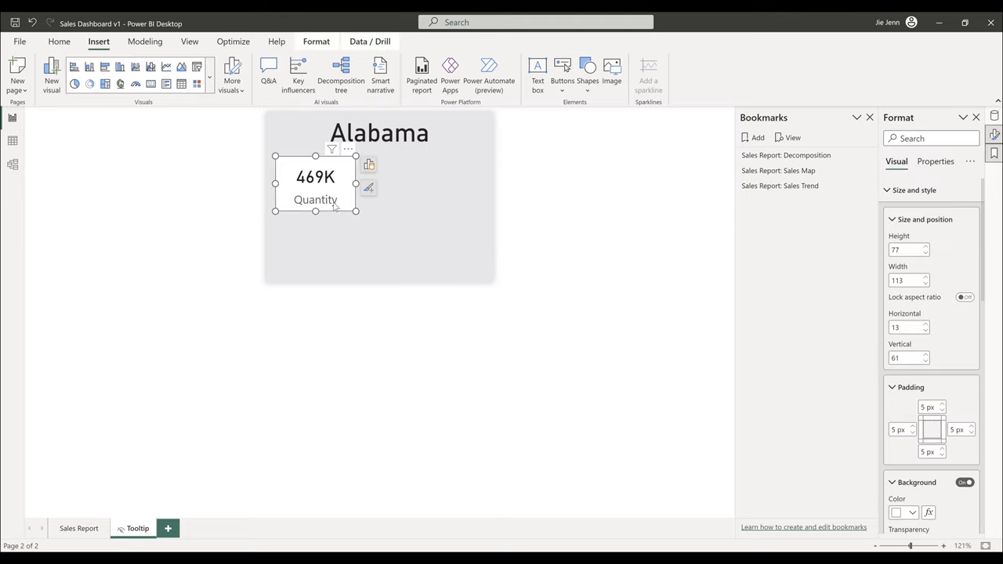
scroll(935, 428, down, 3)
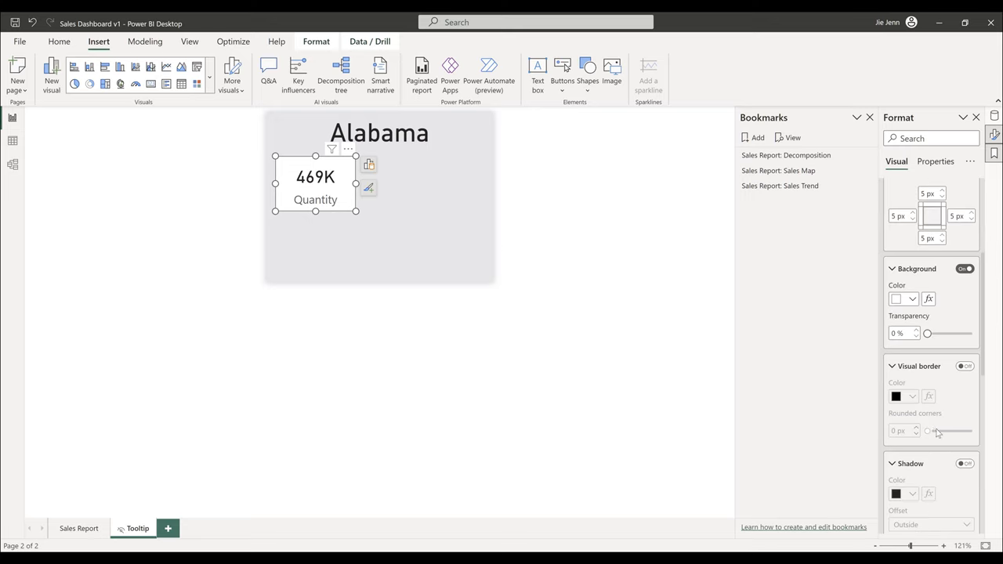
click(964, 464)
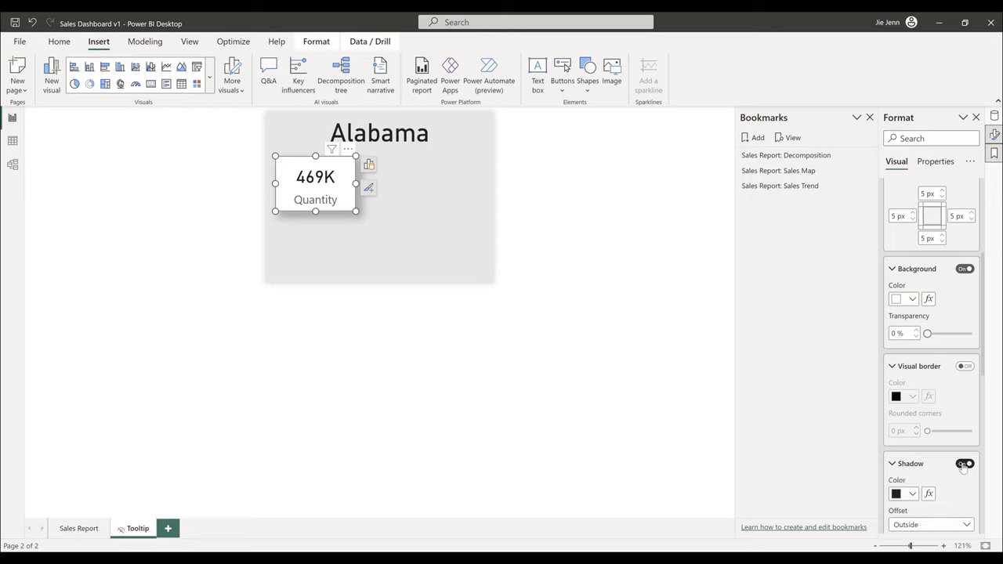
scroll(963, 467, down, 3)
scroll(960, 464, up, 1)
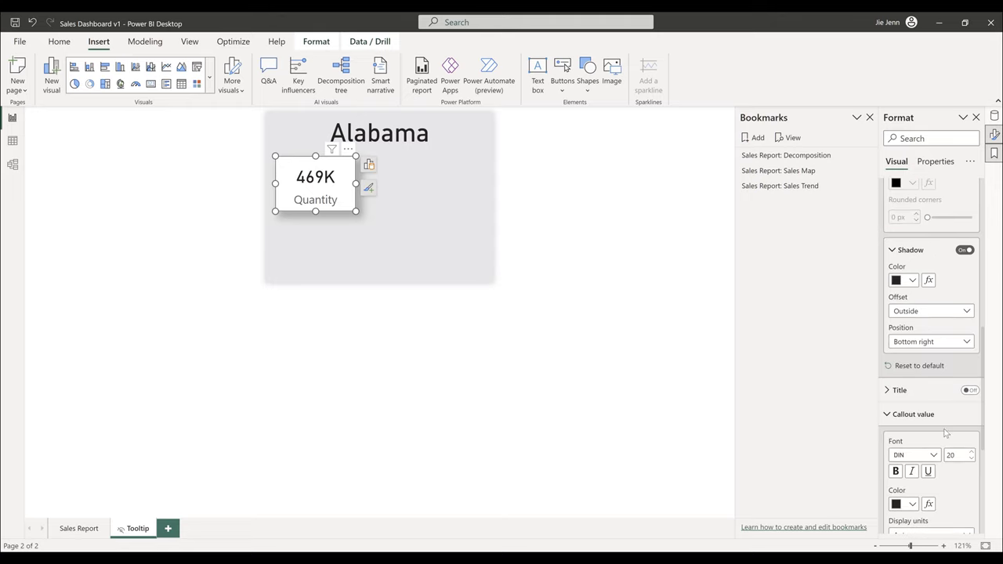
scroll(926, 373, up, 1)
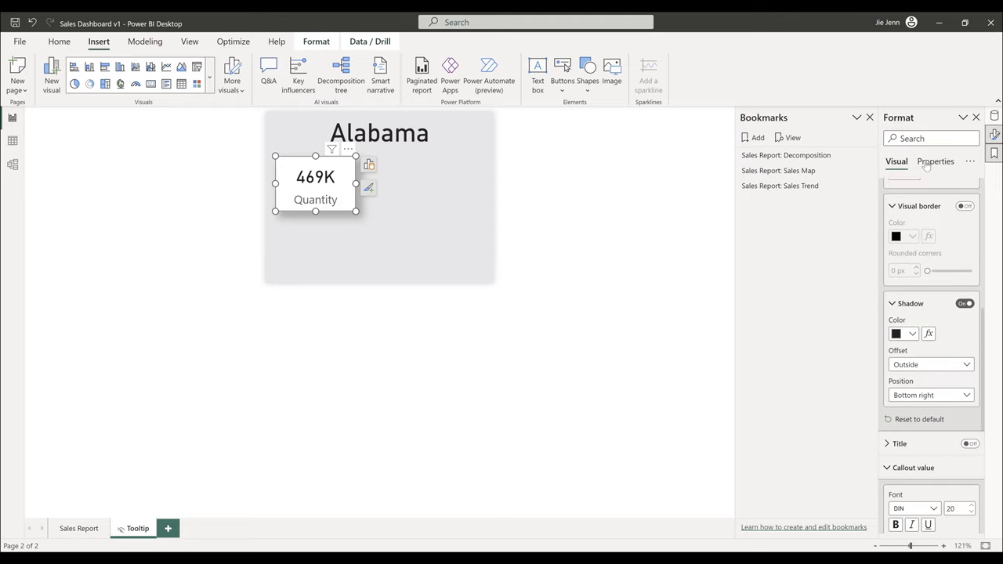
scroll(949, 267, up, 2)
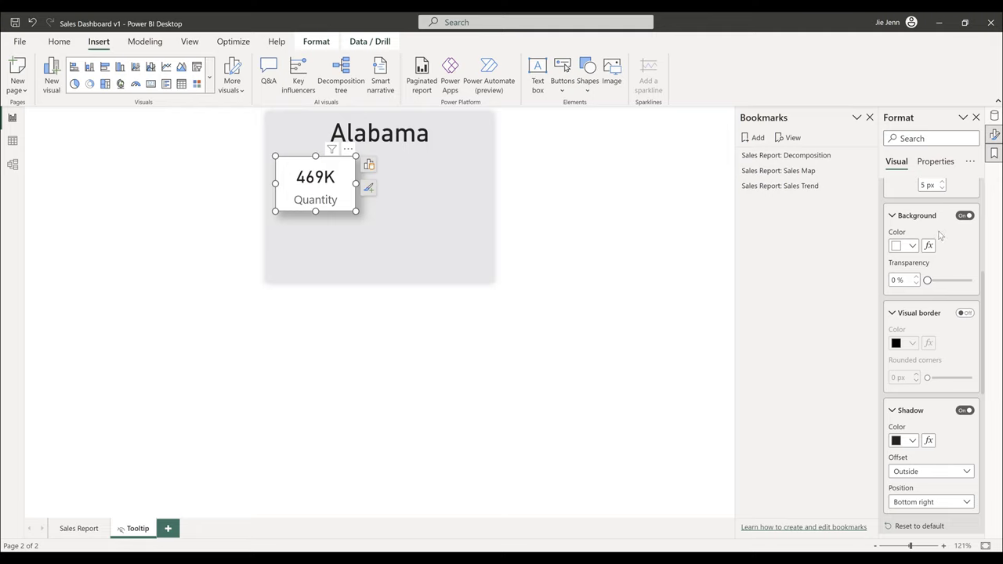
- Search the Quantity card's format settings for border options, clear the search and deselect the card
click(914, 139)
text(b)
key(BackSpace)
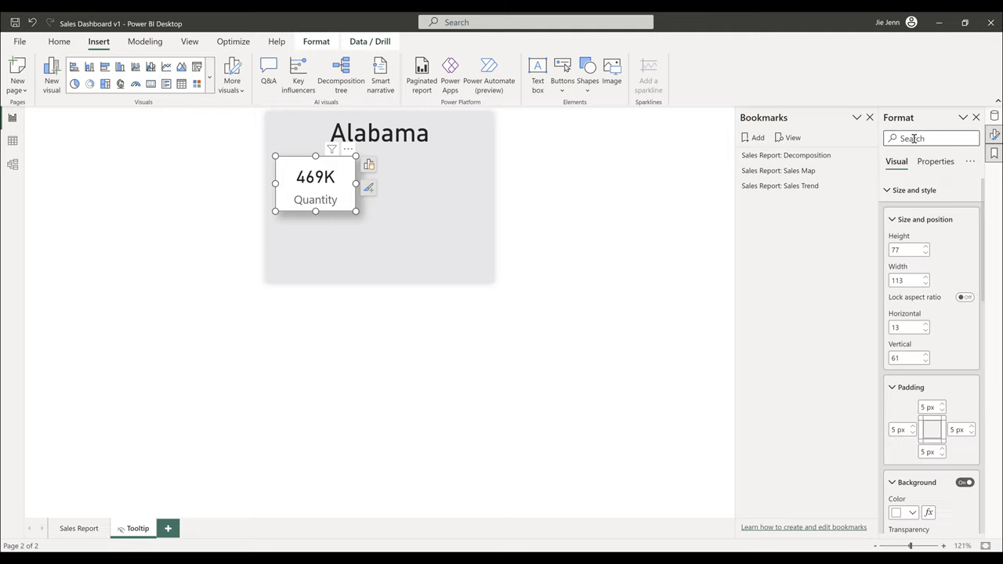
text(bor)
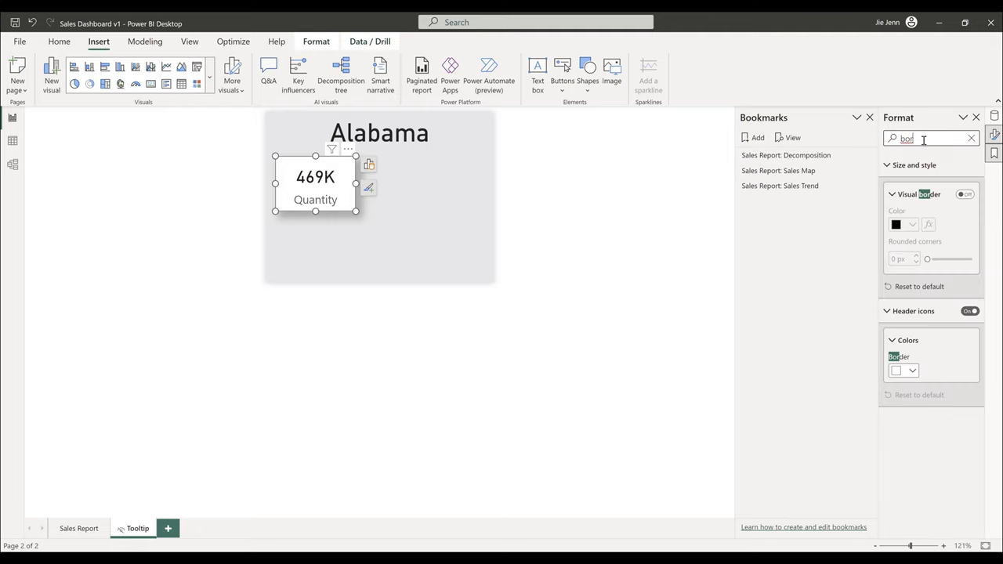
key(BackSpace)
key(BackSpace)
key(BackSpace)
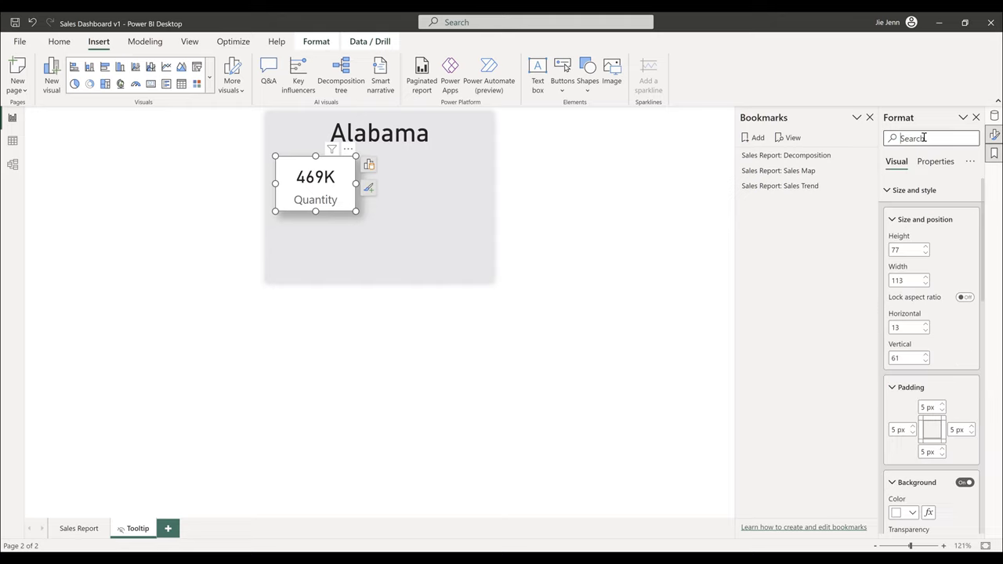
click(364, 272)
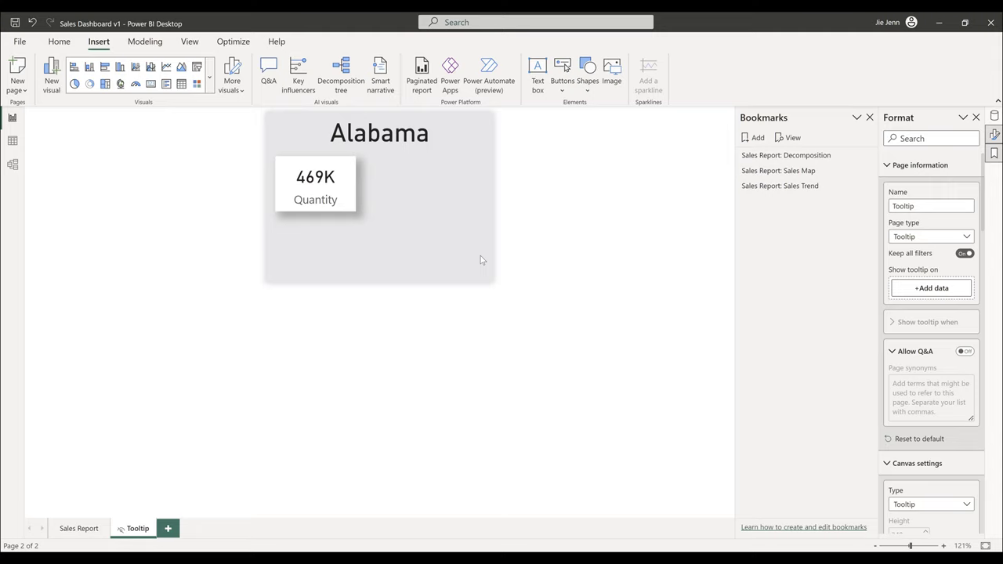
- Duplicate the Quantity card and place the copy directly below the original at horizontal 13, vertical 152
click(345, 209)
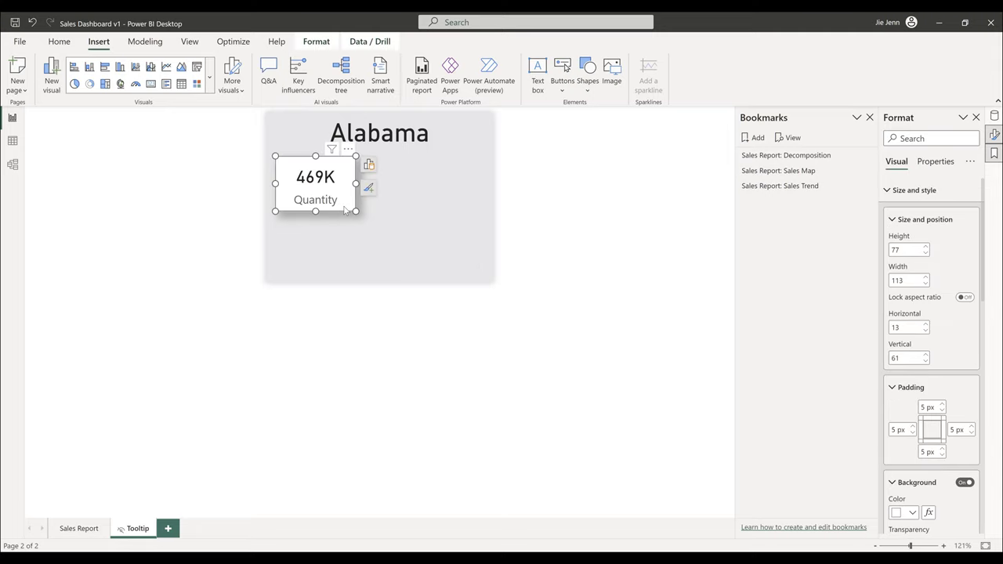
key(ctrl+c)
key(ctrl+v)
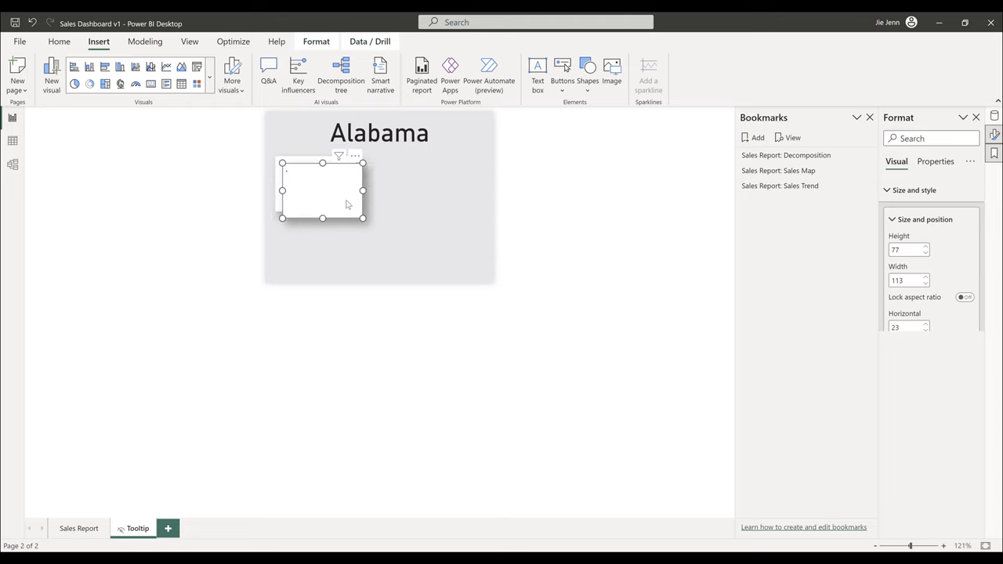
drag(344, 209, 343, 259)
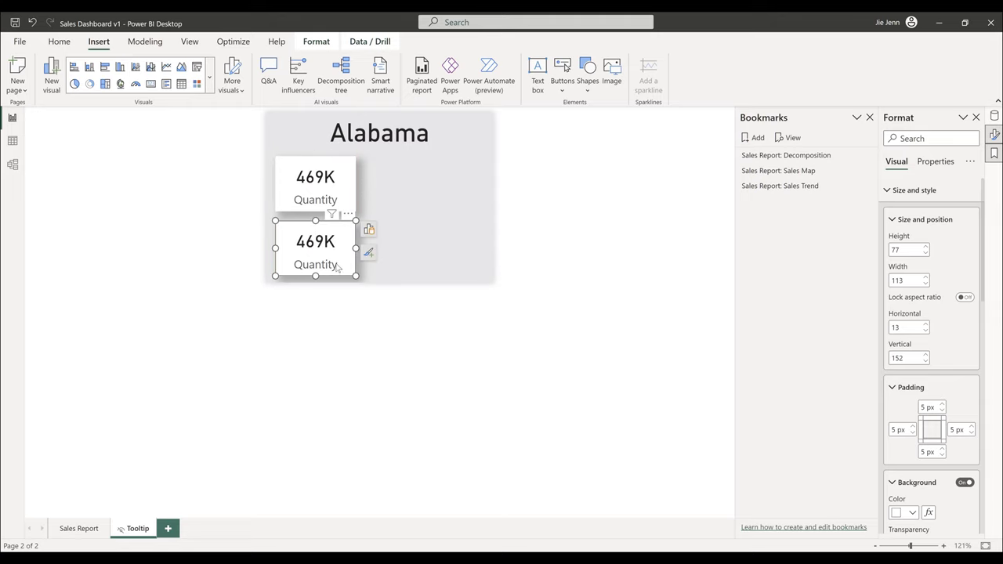
- Switch the duplicated card's field to the sum of Sales and rename the field to Sales for this visual
click(368, 228)
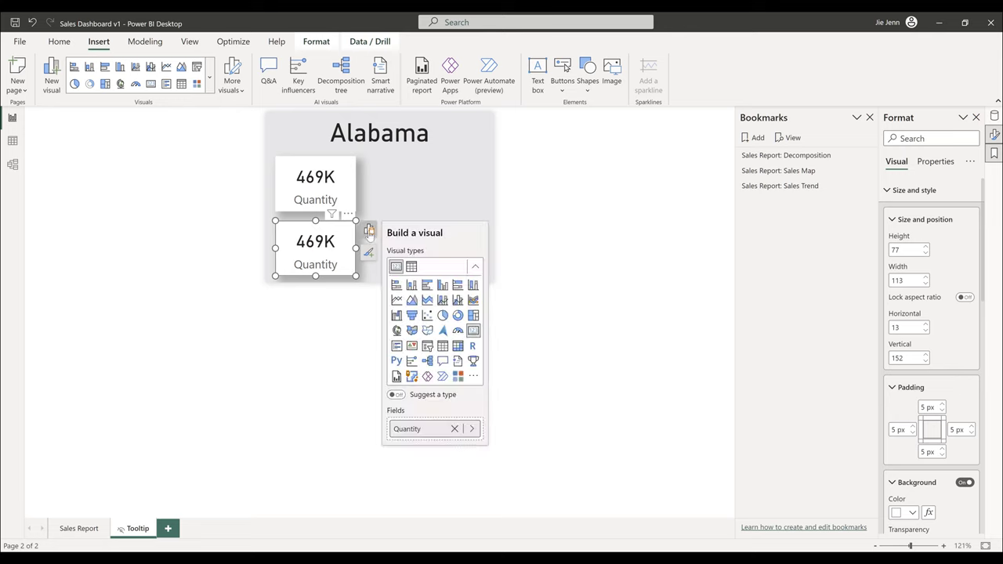
click(472, 428)
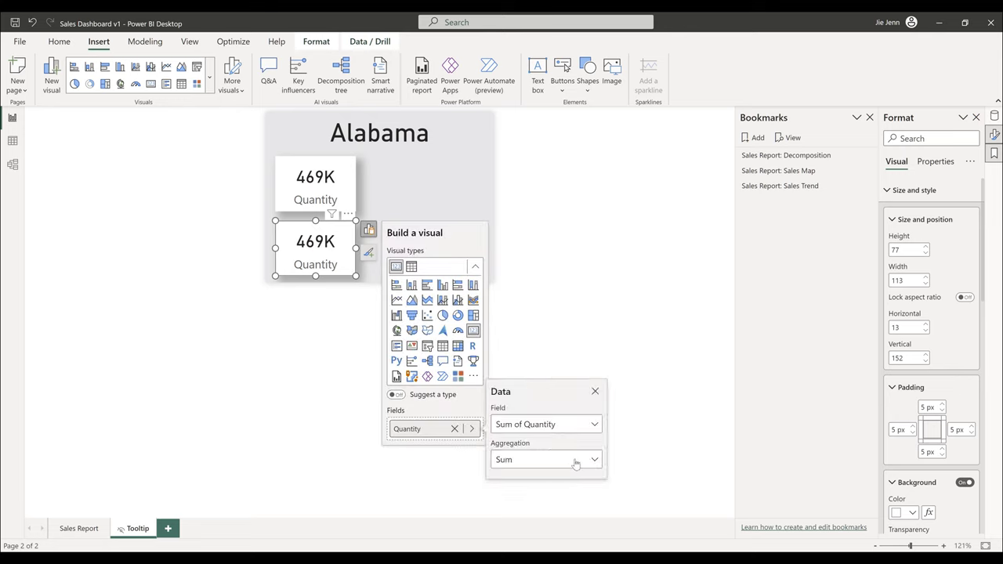
click(575, 424)
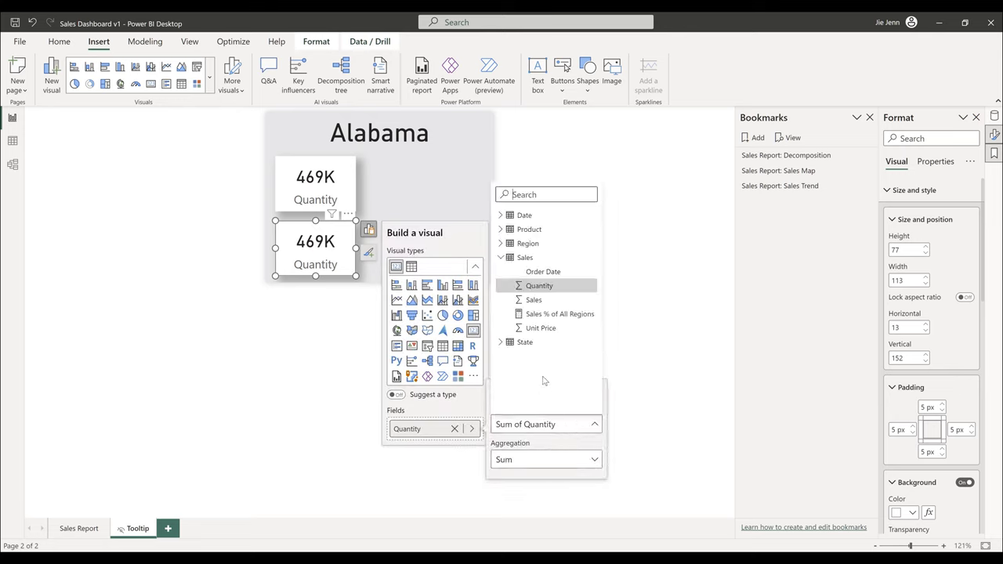
click(534, 300)
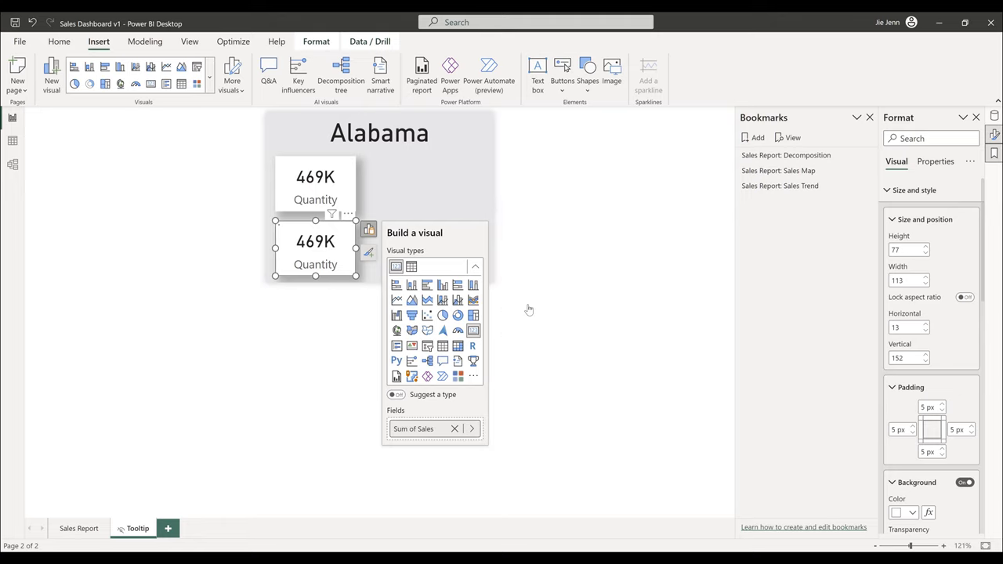
double_click(428, 429)
text(S)
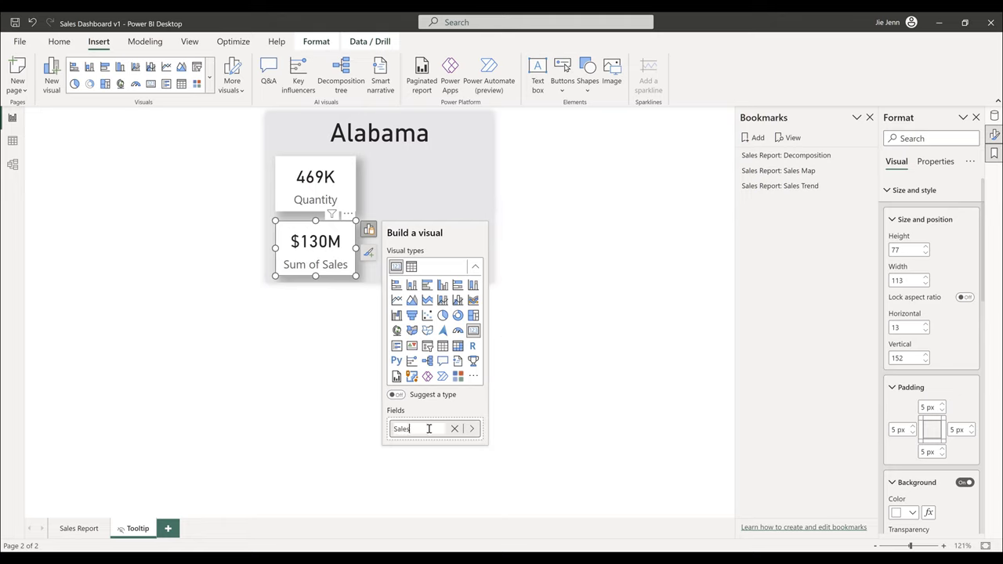
key(Return)
- Review the display unit options for the Sales card's callout value, keep Auto and deselect the card
scroll(947, 371, down, 10)
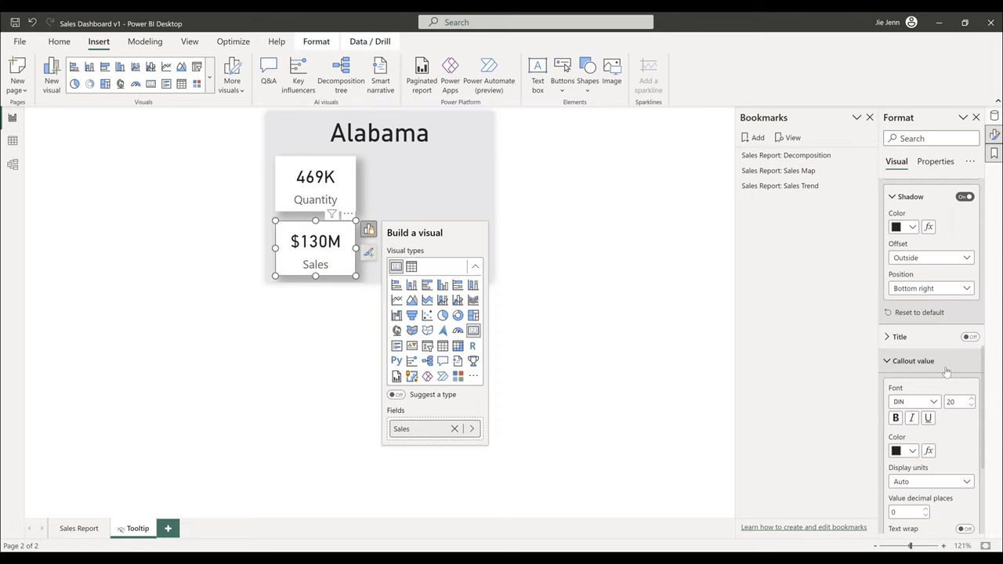
scroll(946, 373, down, 5)
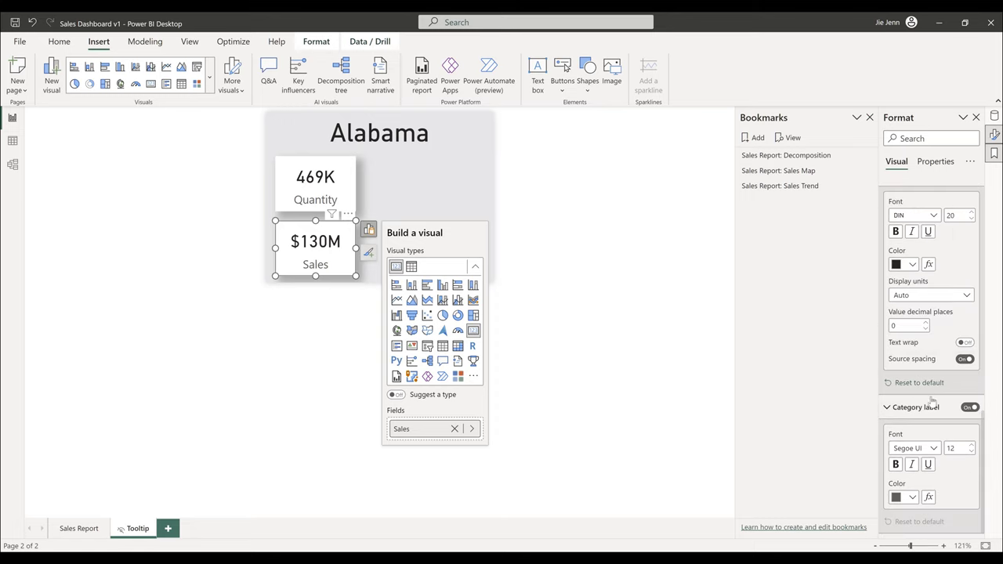
scroll(923, 400, up, 3)
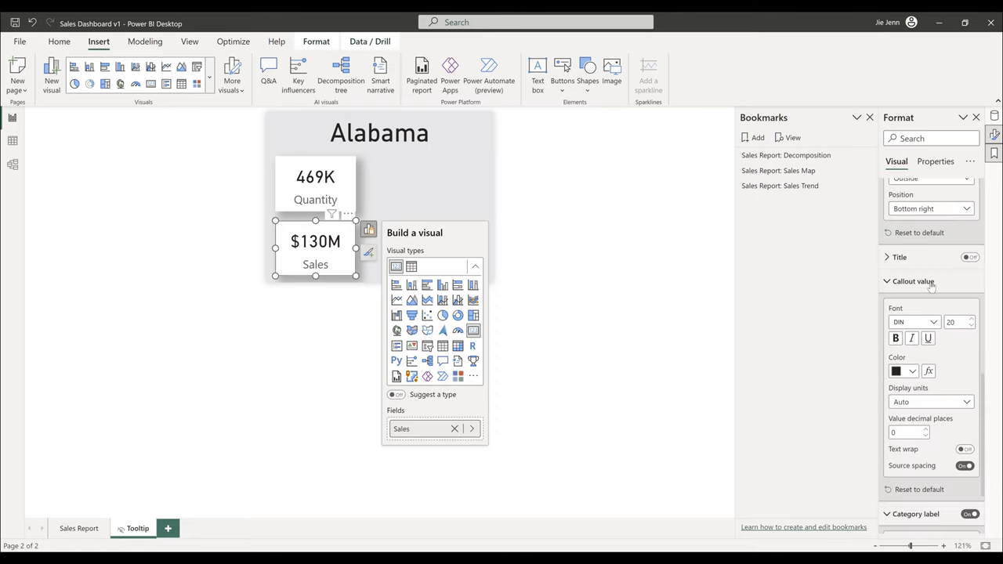
click(956, 403)
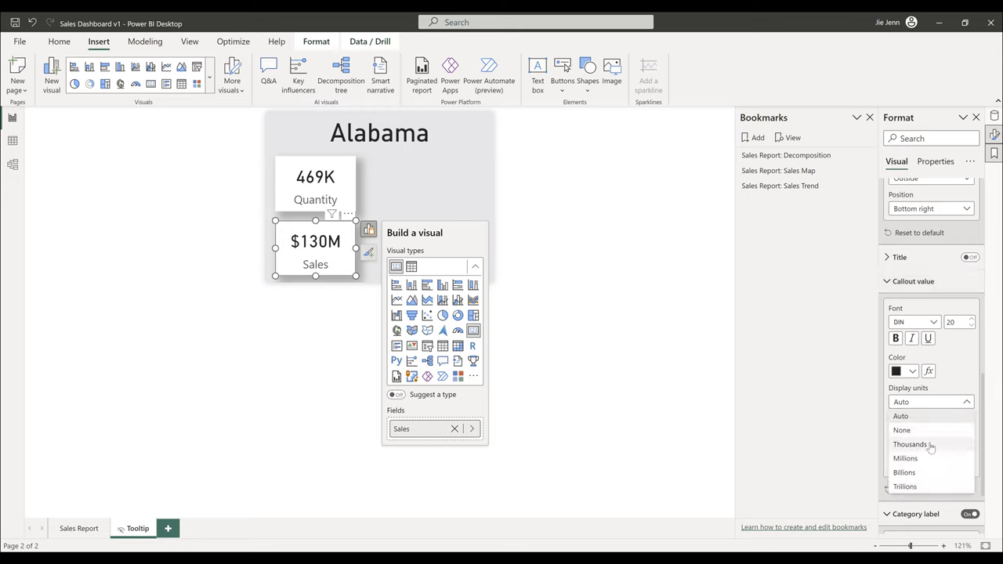
click(972, 379)
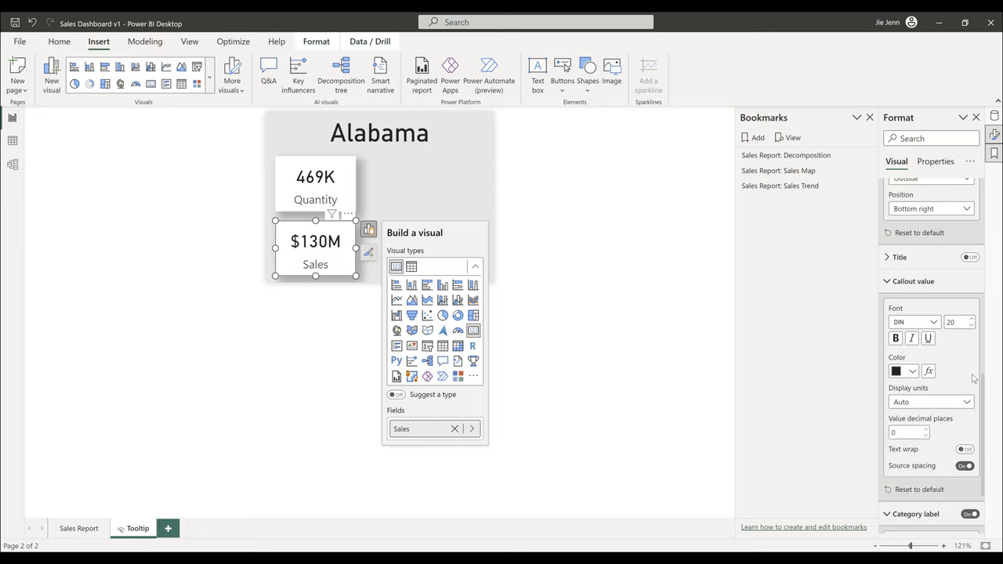
click(406, 208)
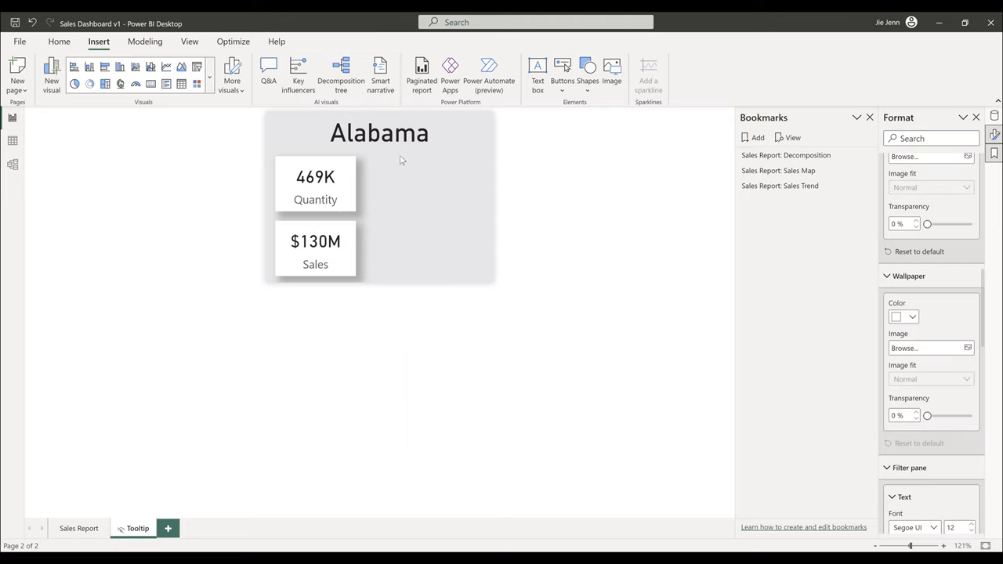
- Insert a stacked bar chart beside the two cards, about 171 wide and 168 high, at horizontal 142, vertical 61
click(211, 78)
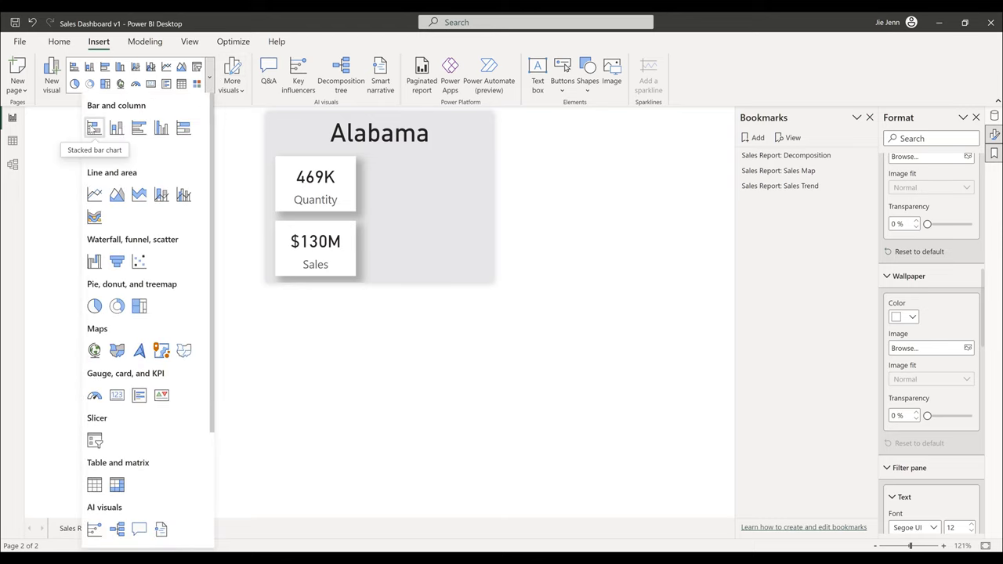
drag(93, 127, 360, 180)
drag(358, 279, 367, 280)
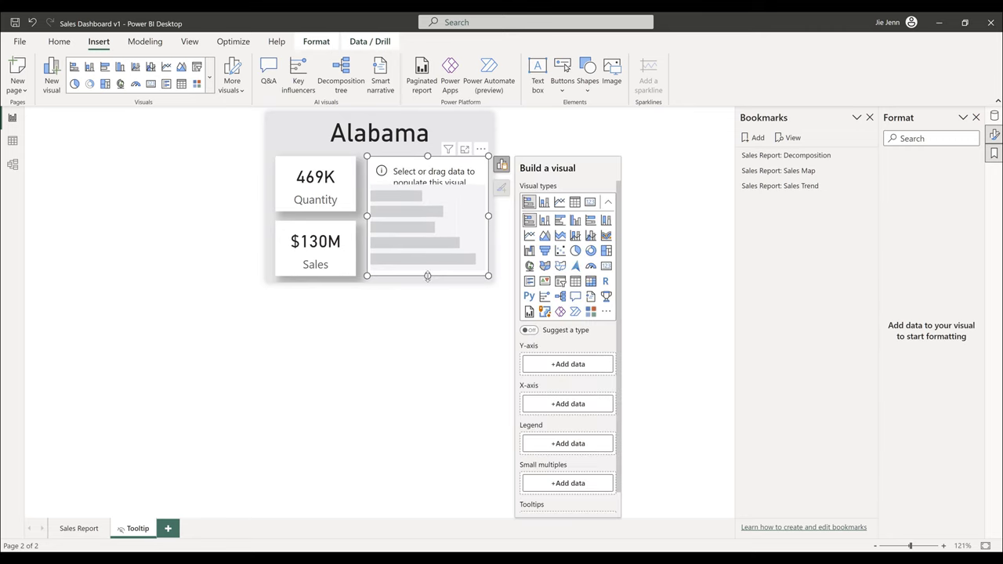
drag(427, 276, 428, 280)
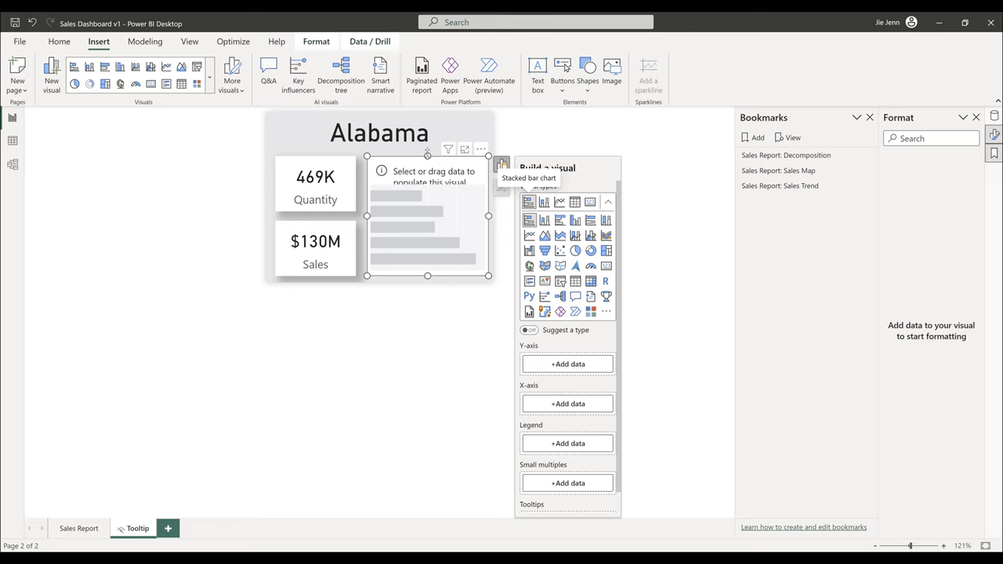
click(427, 151)
- Assign Demographic from the Product table to the bar chart's Y-axis and Sales from the Sales table to its X-axis
click(580, 366)
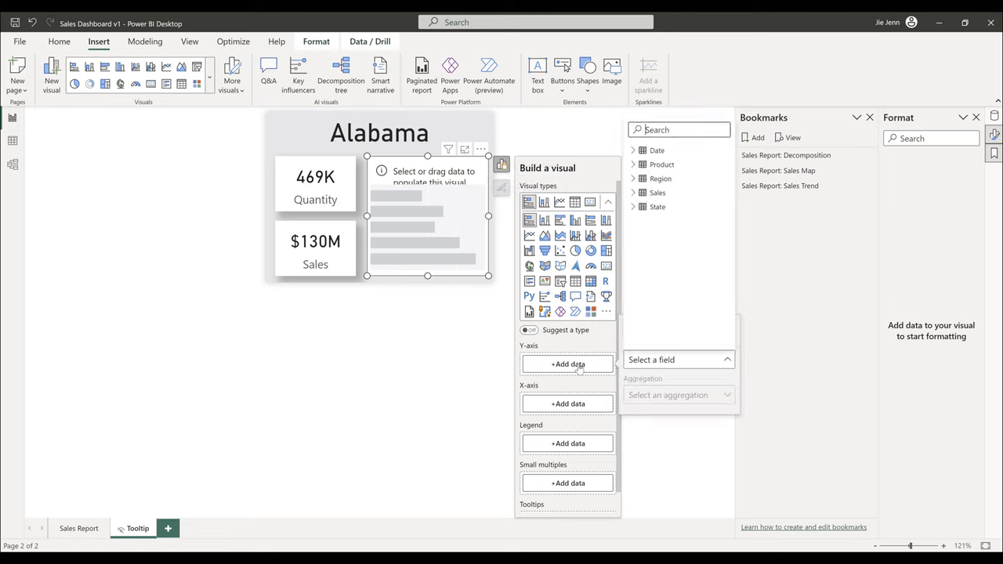
click(658, 164)
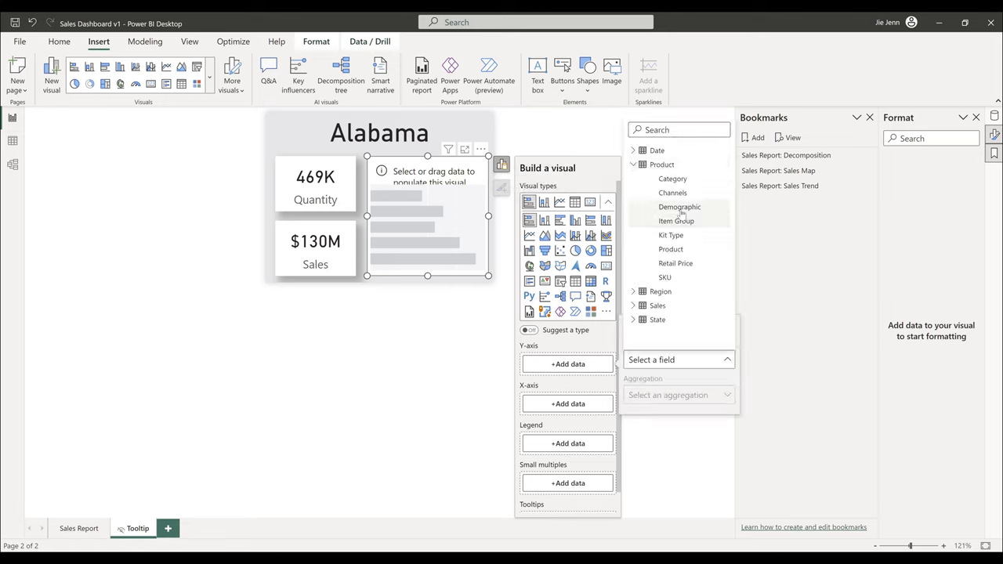
click(678, 208)
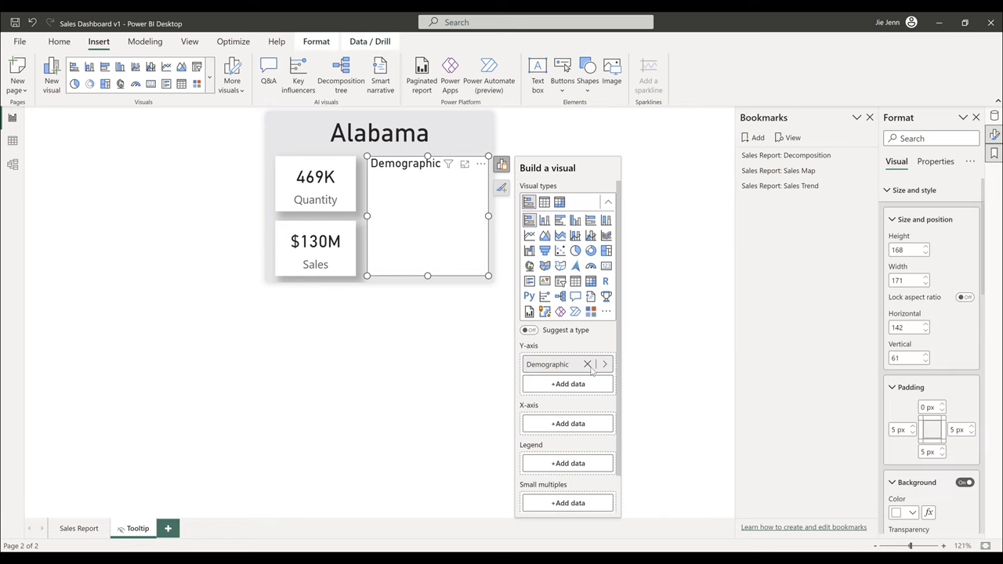
scroll(568, 384, down, 1)
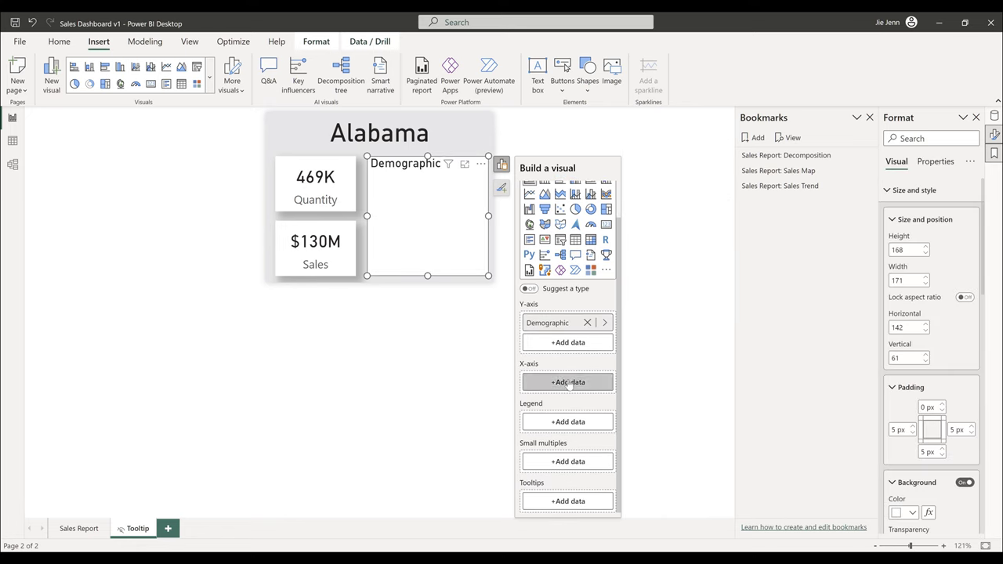
click(570, 383)
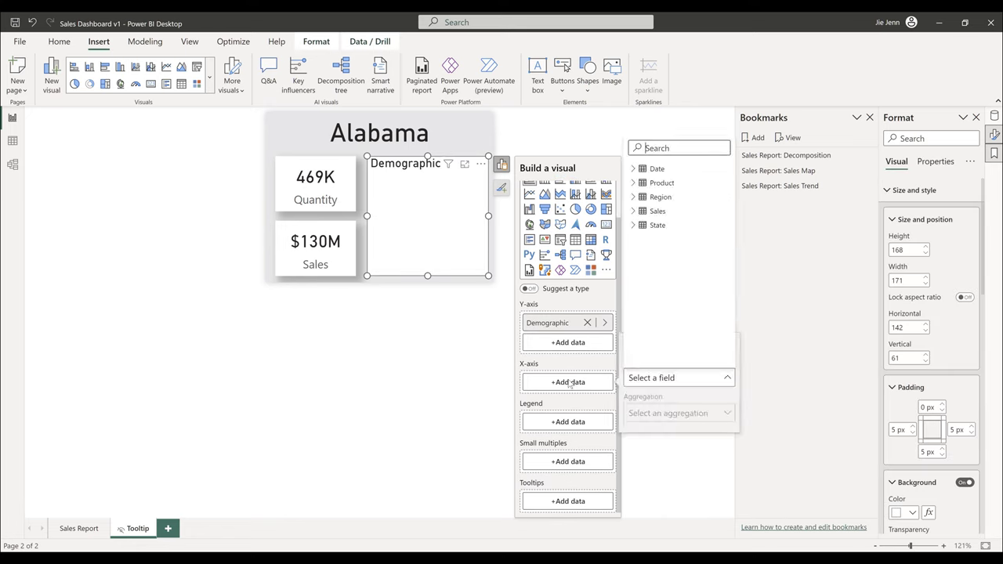
click(639, 211)
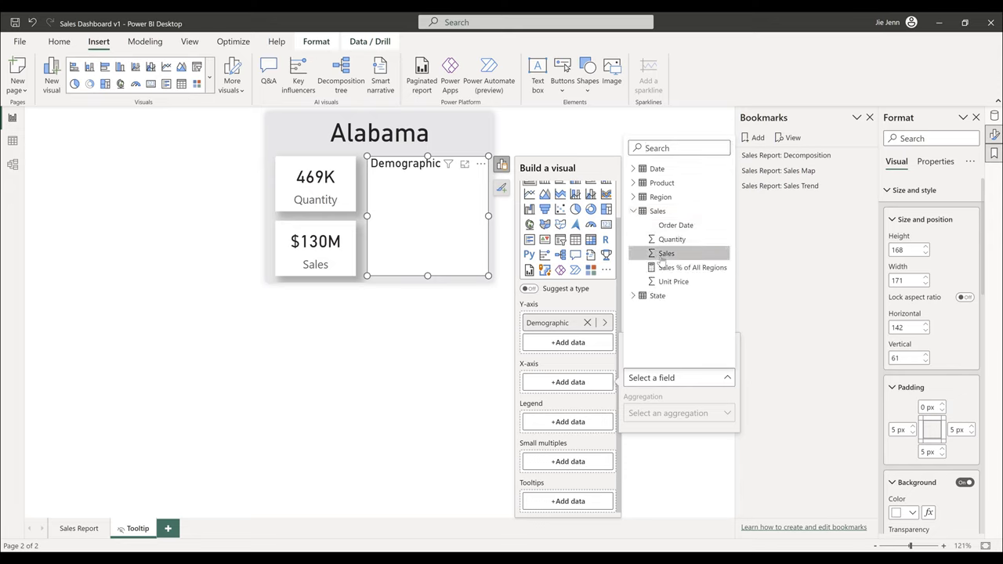
click(663, 257)
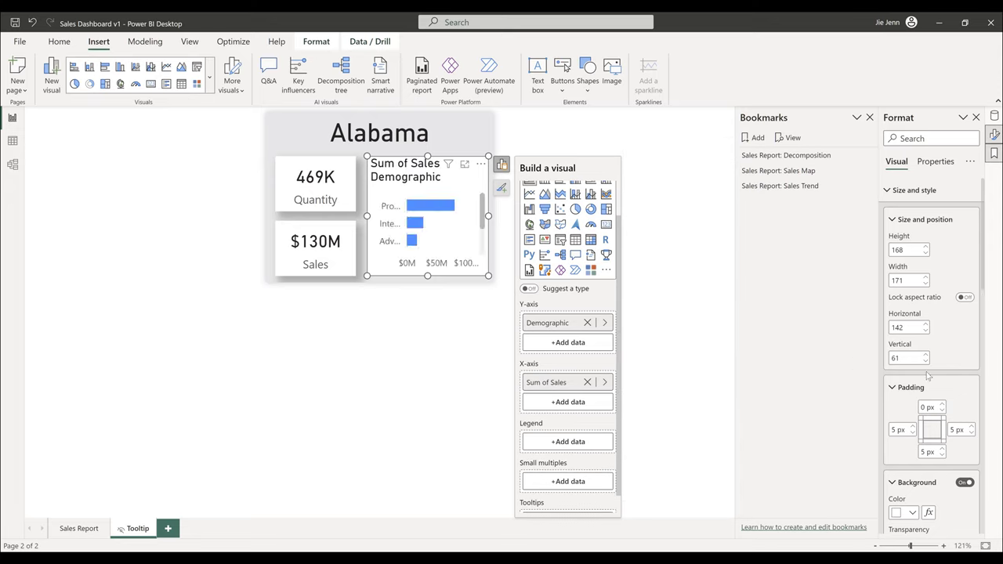
- Turn on the shadow for the stacked bar chart
scroll(928, 376, down, 3)
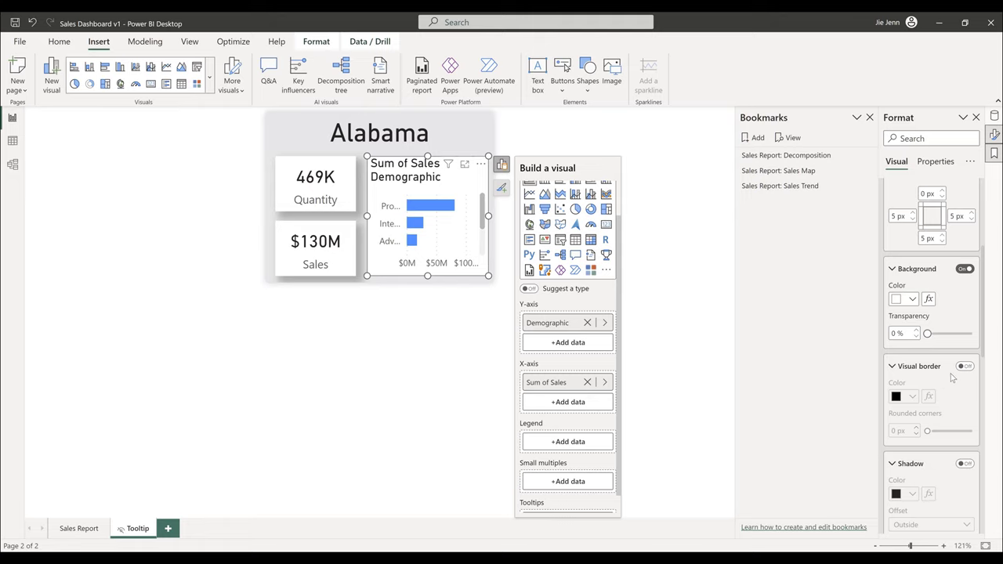
scroll(952, 379, down, 1)
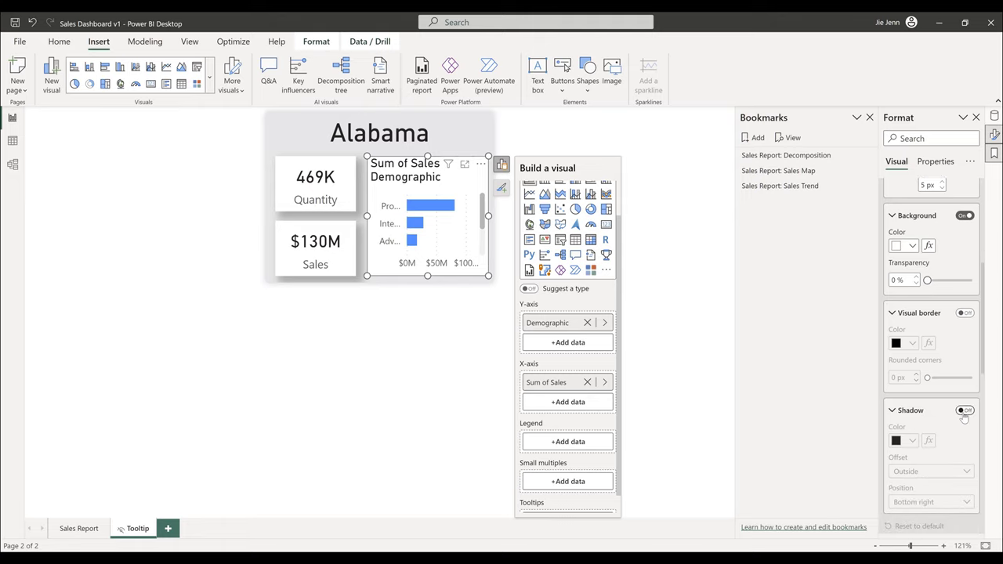
click(964, 411)
- Replace the bar chart's title text with Sales By Demographic
scroll(962, 414, down, 4)
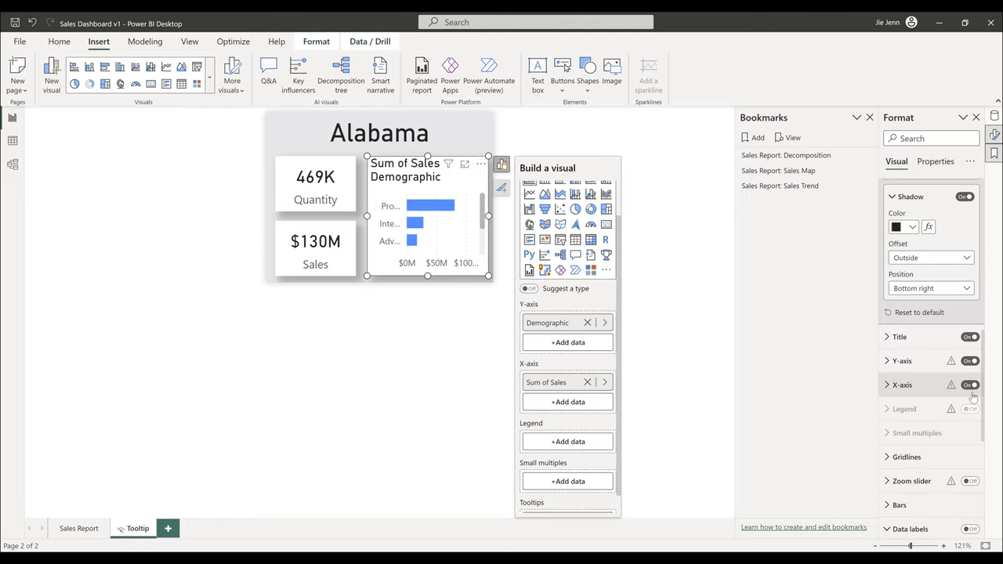
click(922, 342)
click(922, 396)
key(BackSpace)
key(BackSpace)
key(BackSpace)
key(BackSpace)
key(BackSpace)
key(BackSpace)
key(BackSpace)
key(BackSpace)
key(BackSpace)
key(BackSpace)
key(BackSpace)
key(BackSpace)
key(BackSpace)
key(BackSpace)
key(BackSpace)
key(BackSpace)
key(BackSpace)
key(BackSpace)
key(BackSpace)
key(BackSpace)
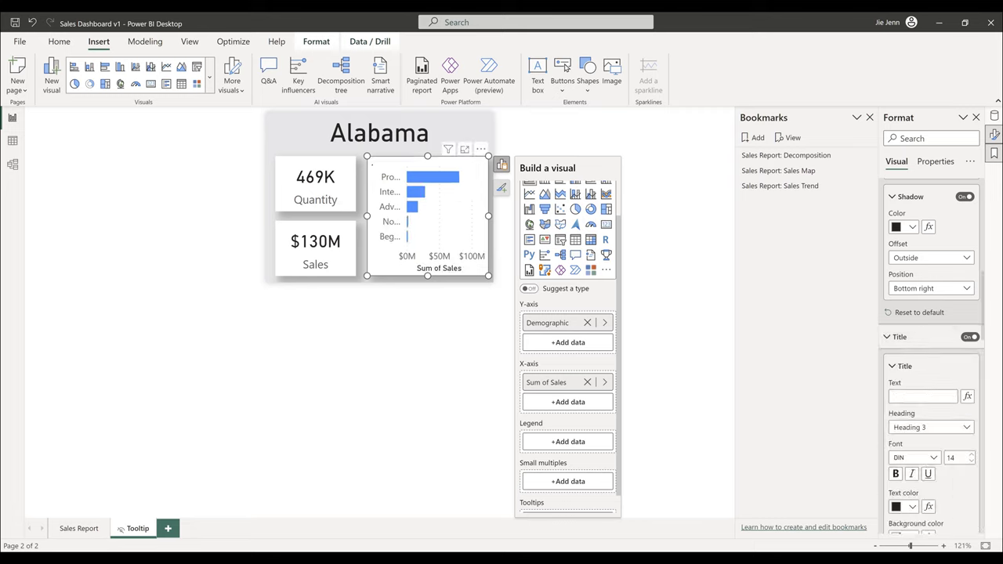
text(Sales By D)
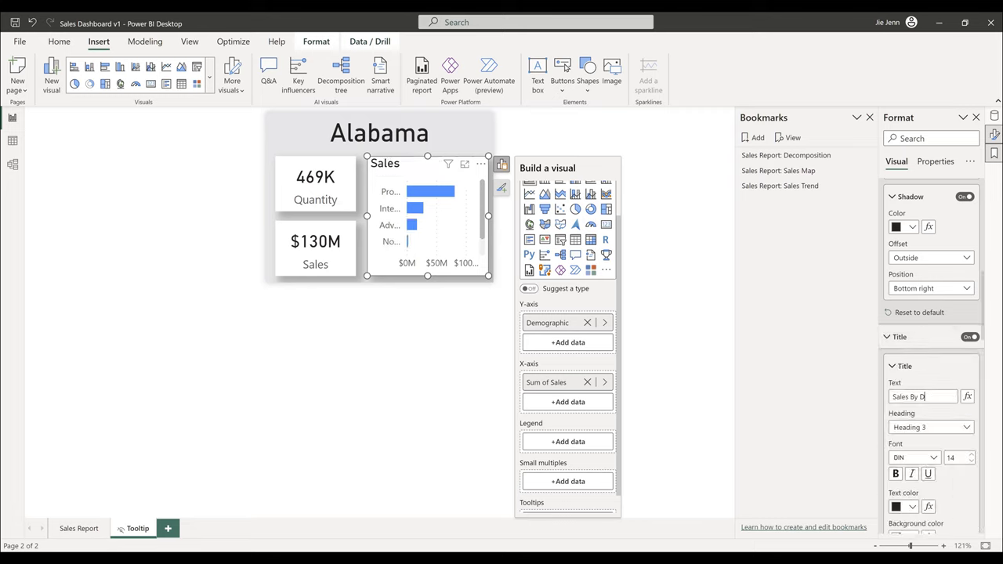
text(emographic)
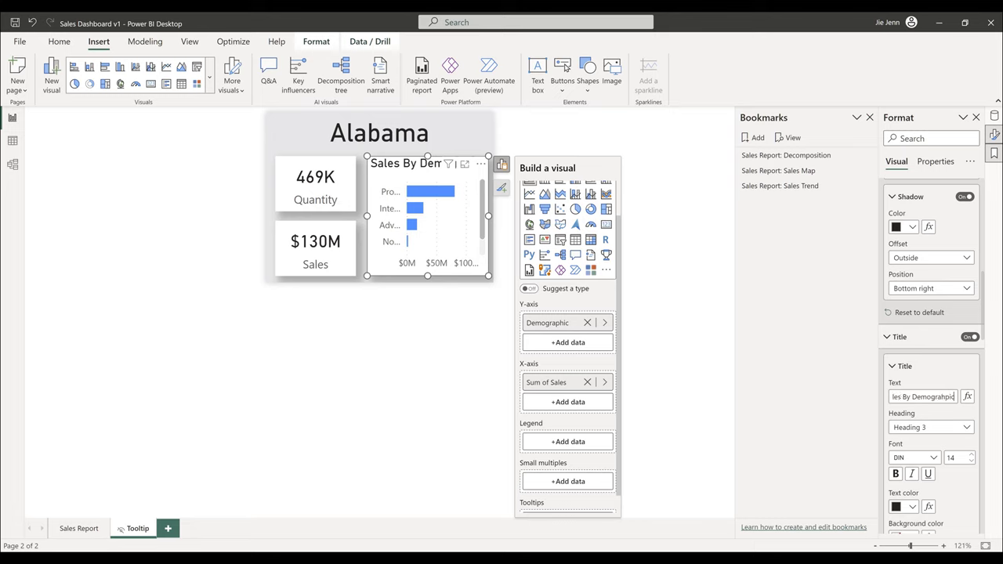
- Reduce the bar chart title's font size to 11
click(971, 462)
click(971, 462)
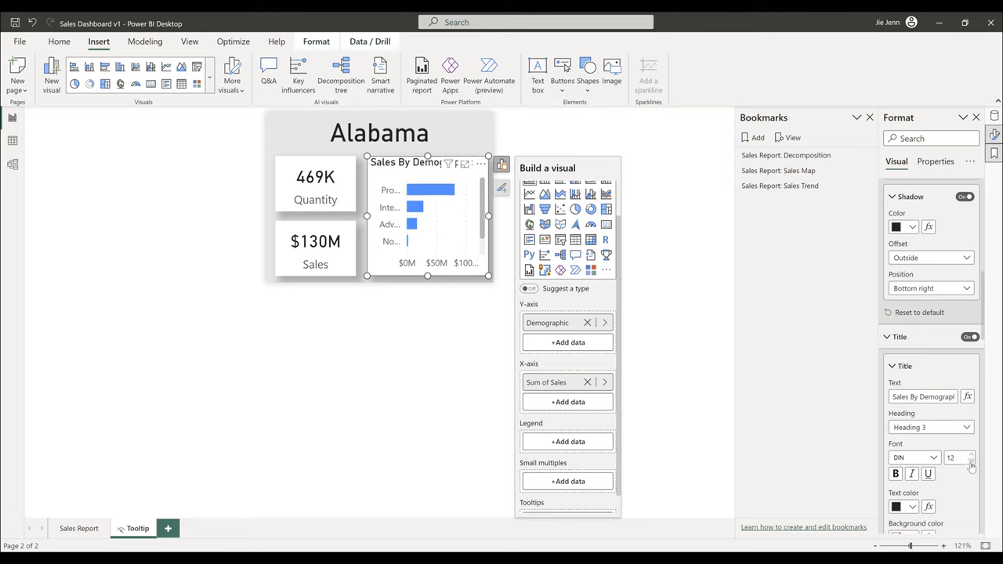
click(971, 465)
- Turn off the vertical gridlines of the Sales By Demographic bar chart
scroll(940, 356, down, 3)
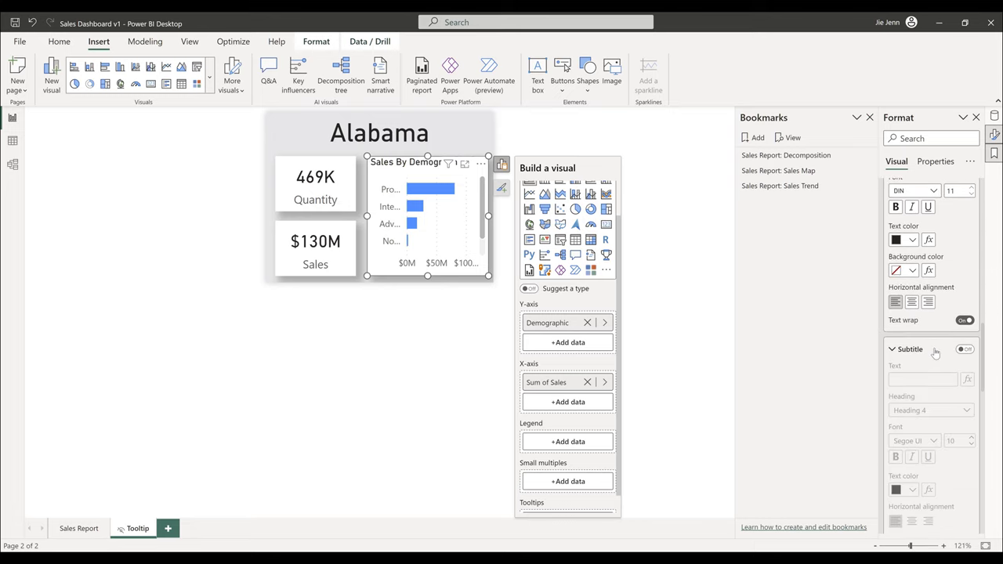
scroll(942, 362, down, 5)
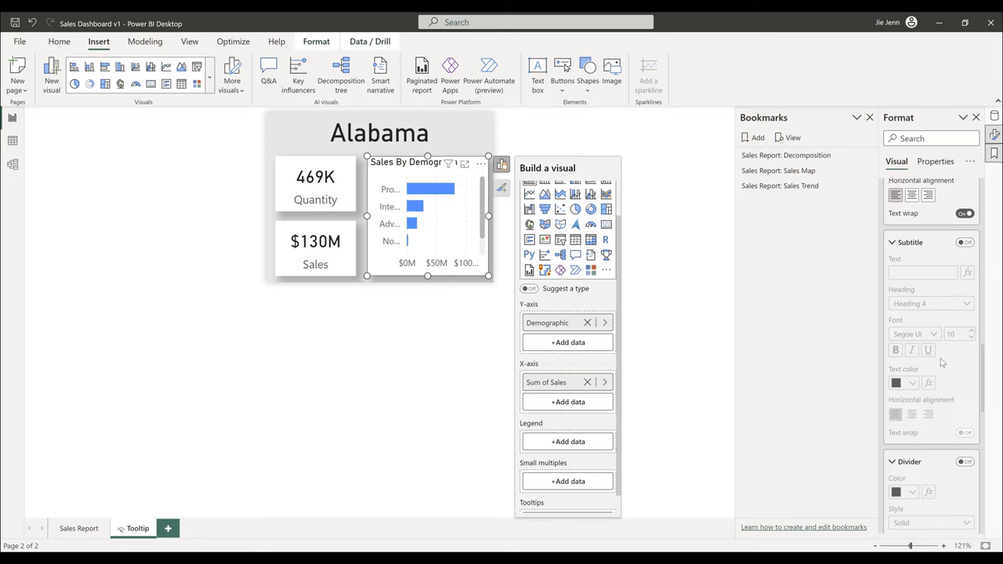
scroll(943, 363, down, 8)
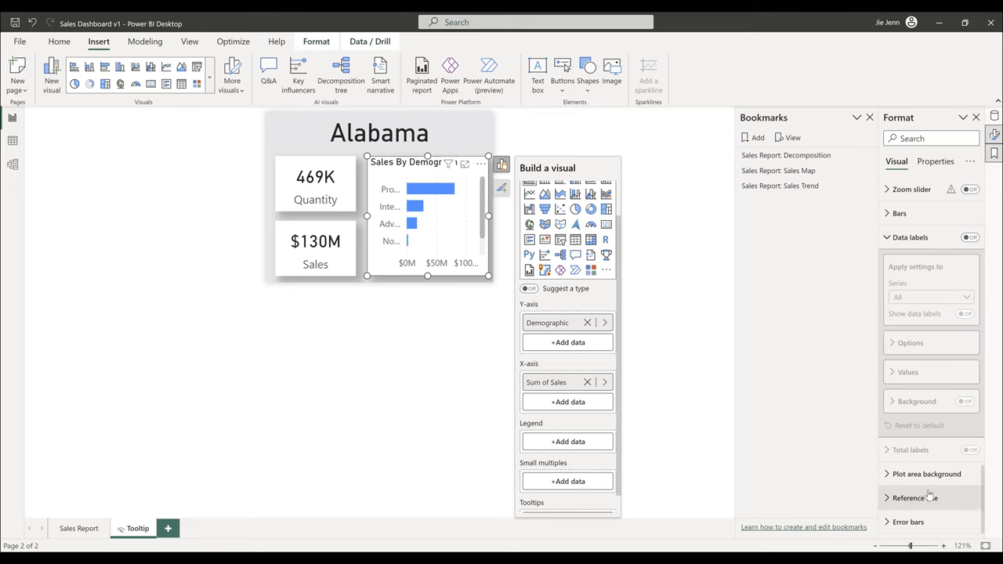
scroll(916, 325, up, 3)
click(907, 272)
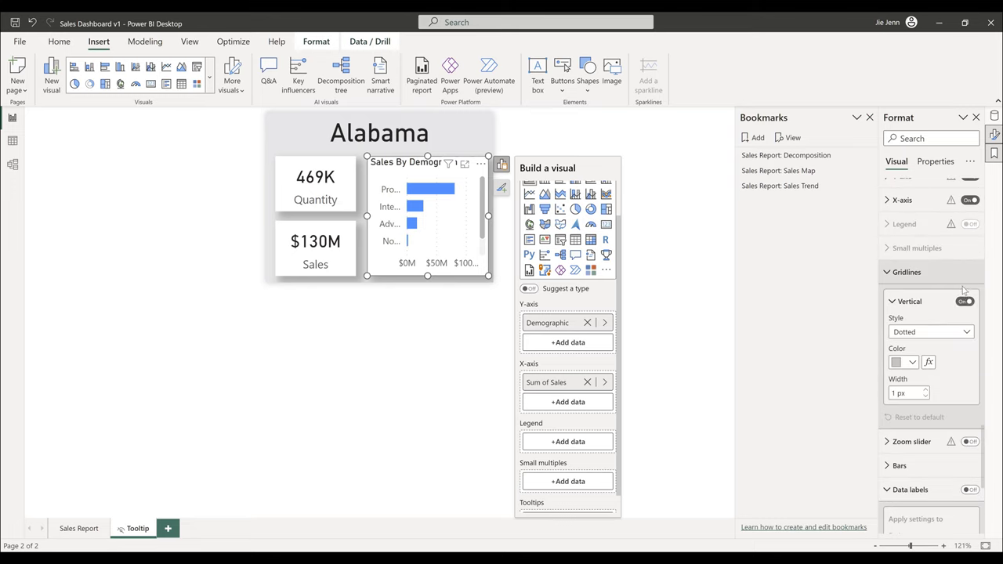
click(964, 303)
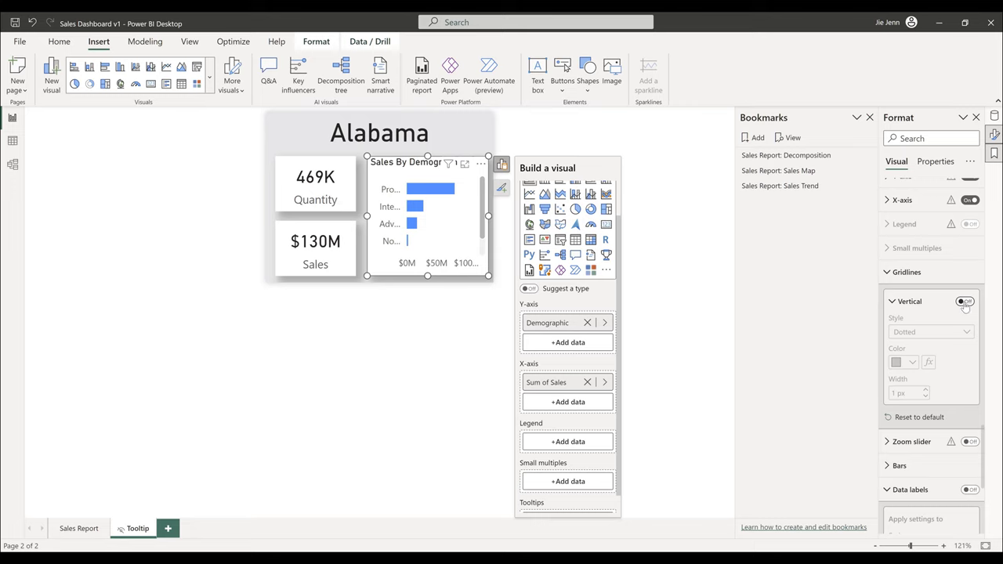
scroll(948, 375, down, 1)
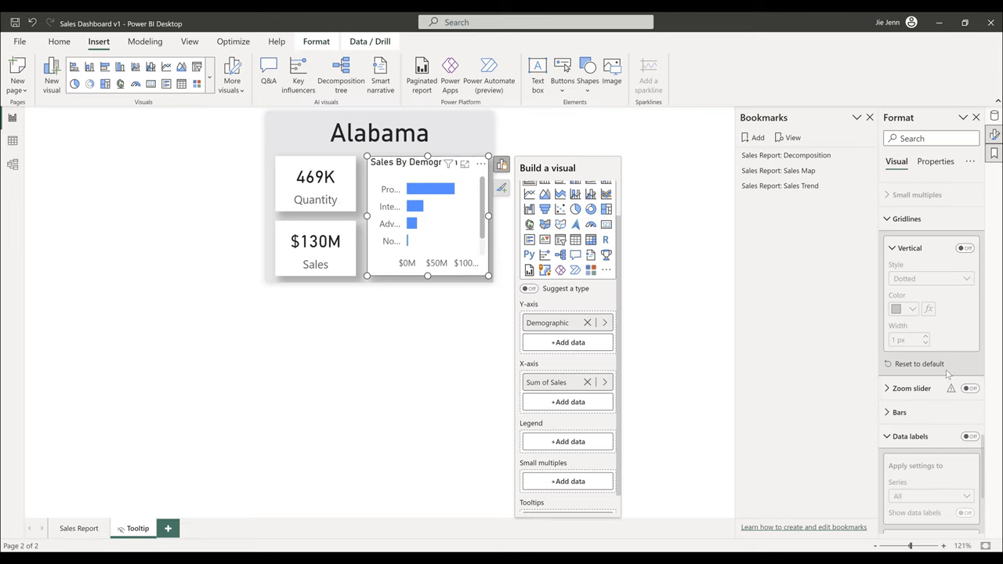
scroll(943, 369, up, 1)
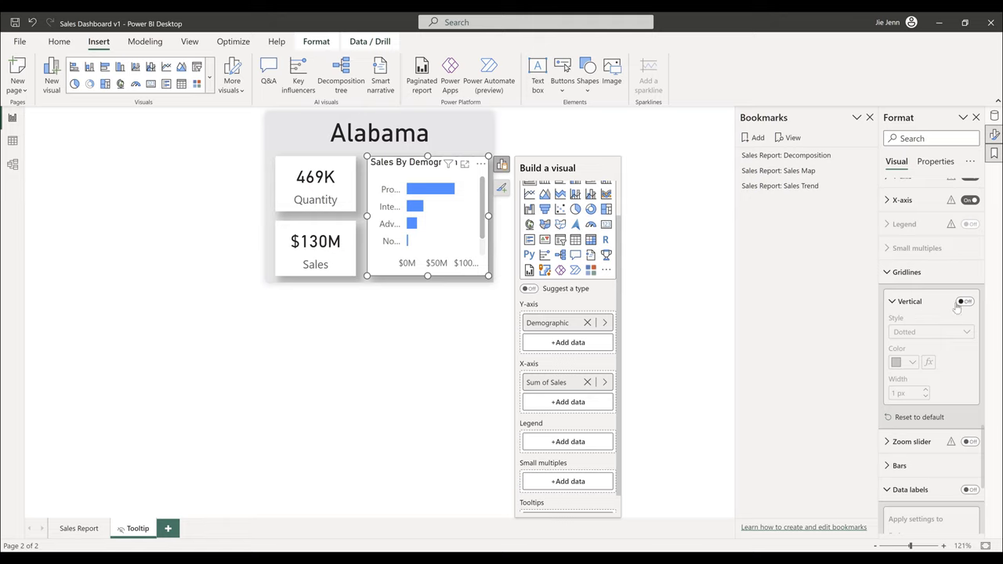
- Recolor the bars of the Sales By Demographic chart with the dark blue from the recent colors
scroll(951, 309, down, 5)
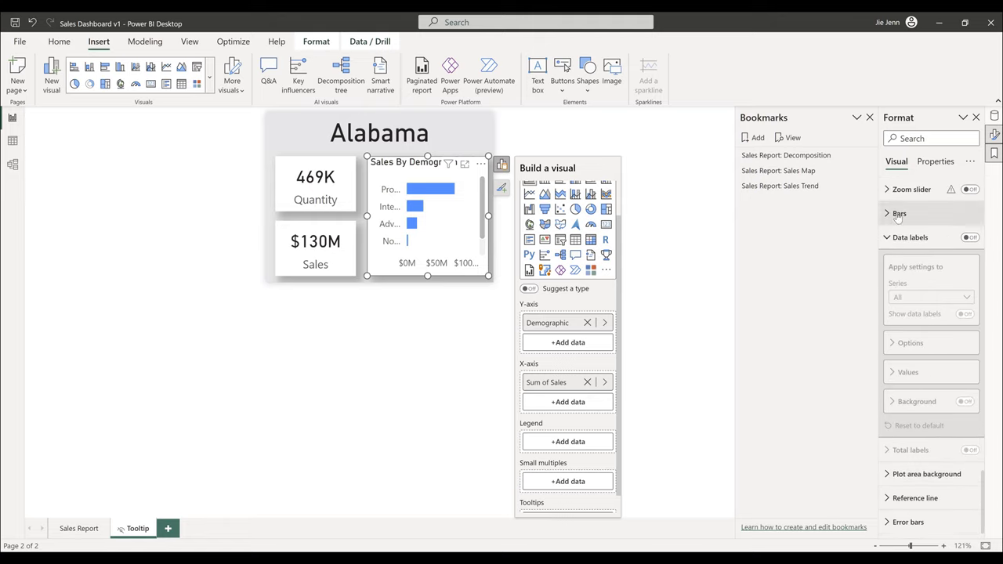
click(896, 213)
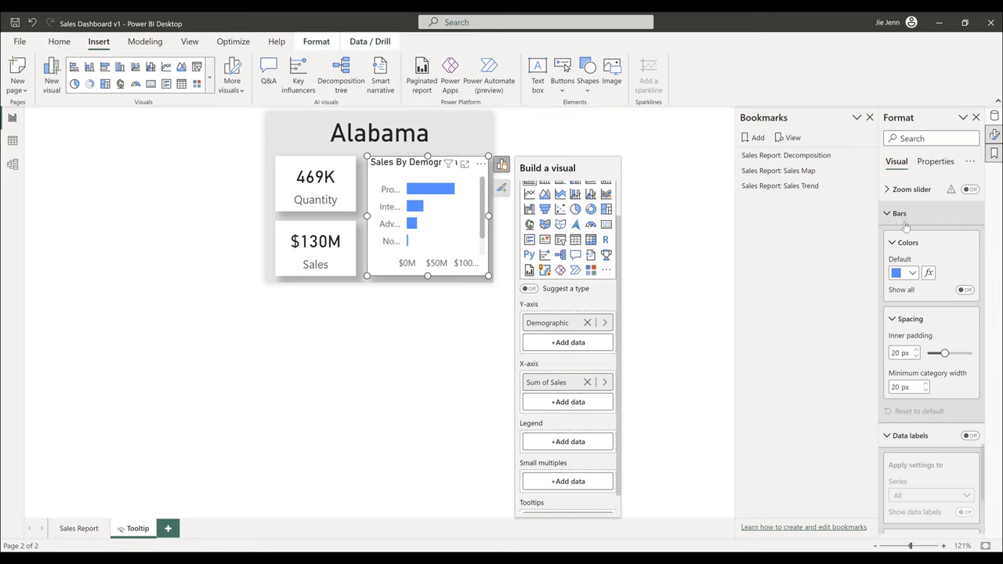
click(905, 273)
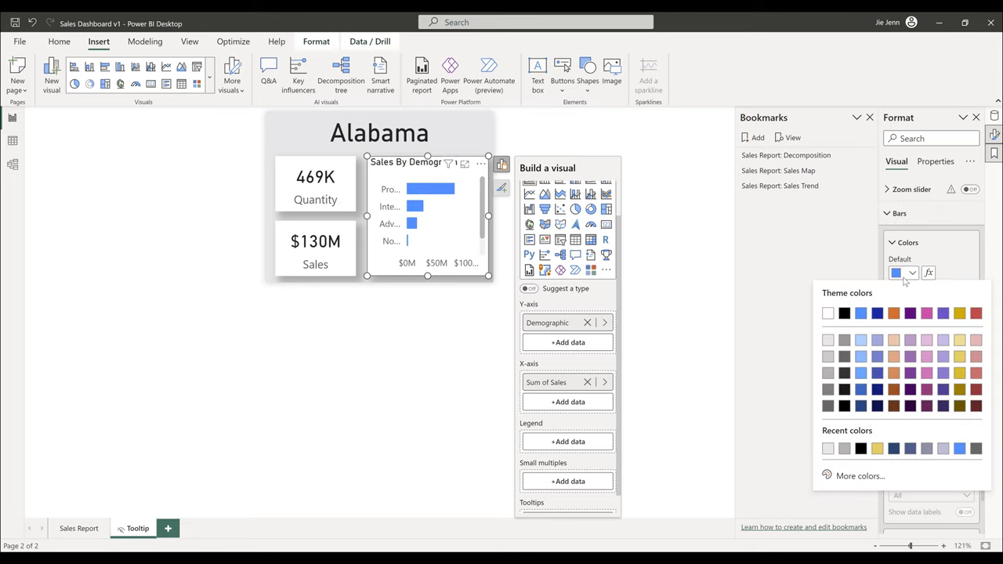
click(860, 450)
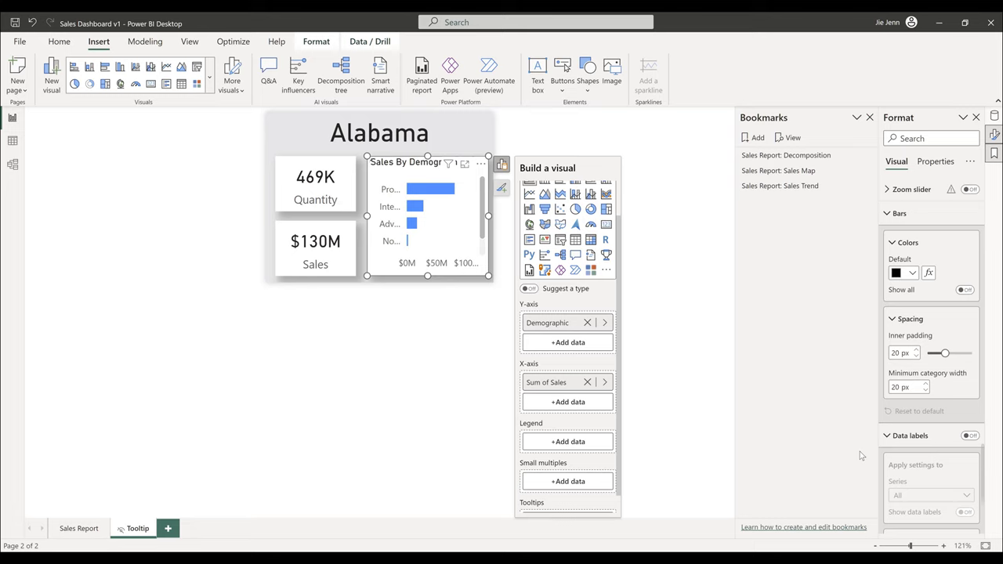
click(912, 273)
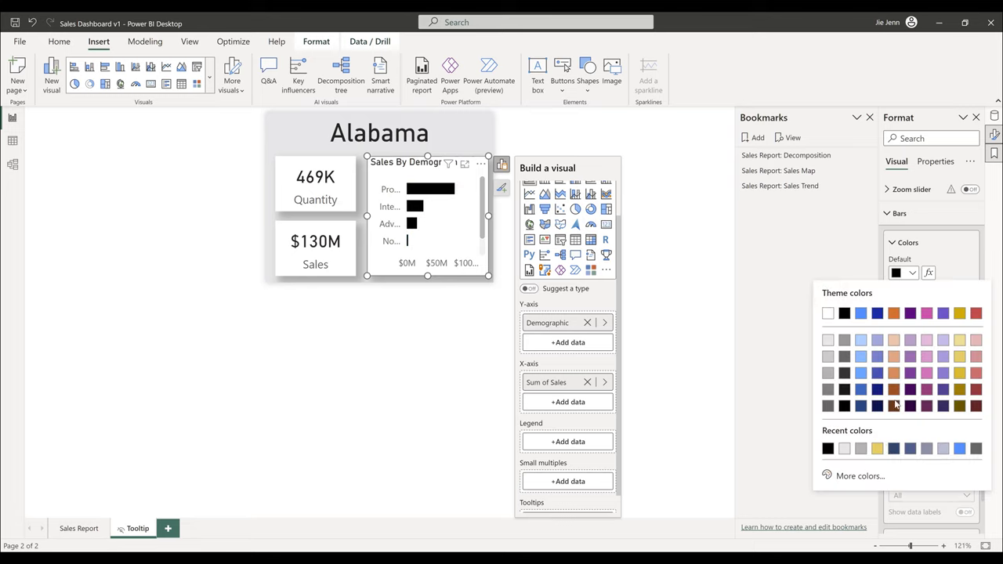
click(893, 449)
- Turn off the X-axis of the Sales By Demographic bar chart
scroll(958, 322, up, 3)
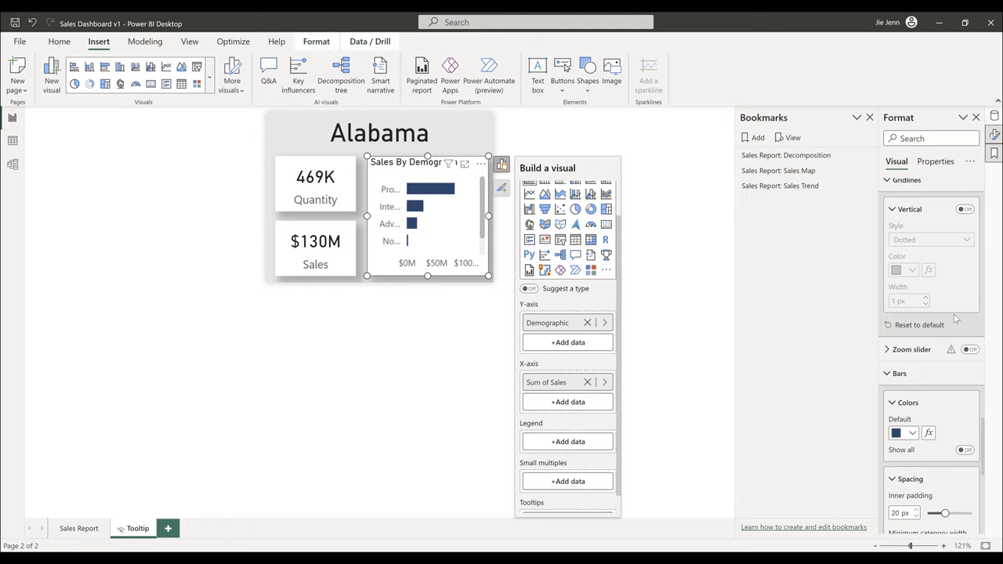
scroll(931, 307, up, 1)
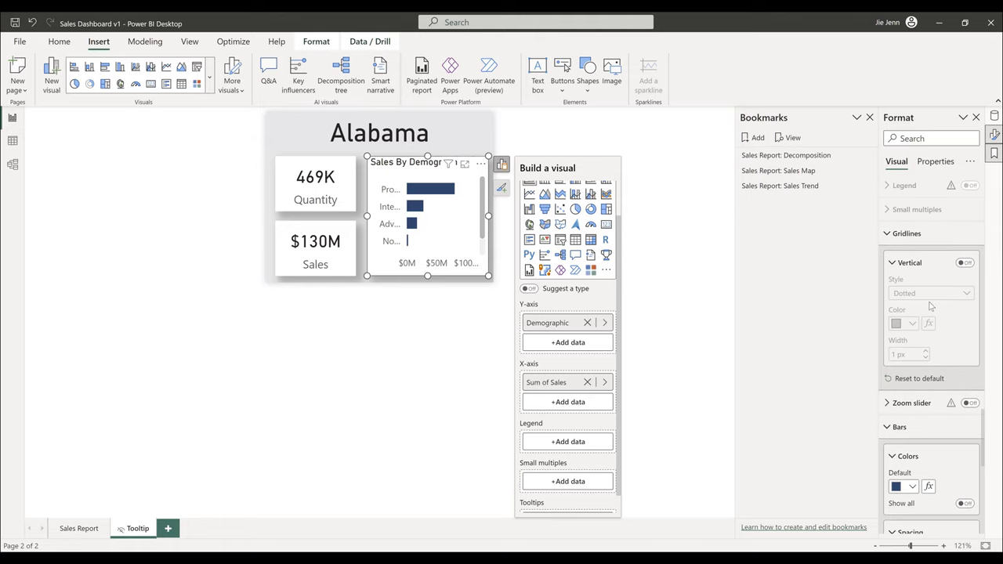
scroll(929, 345, up, 3)
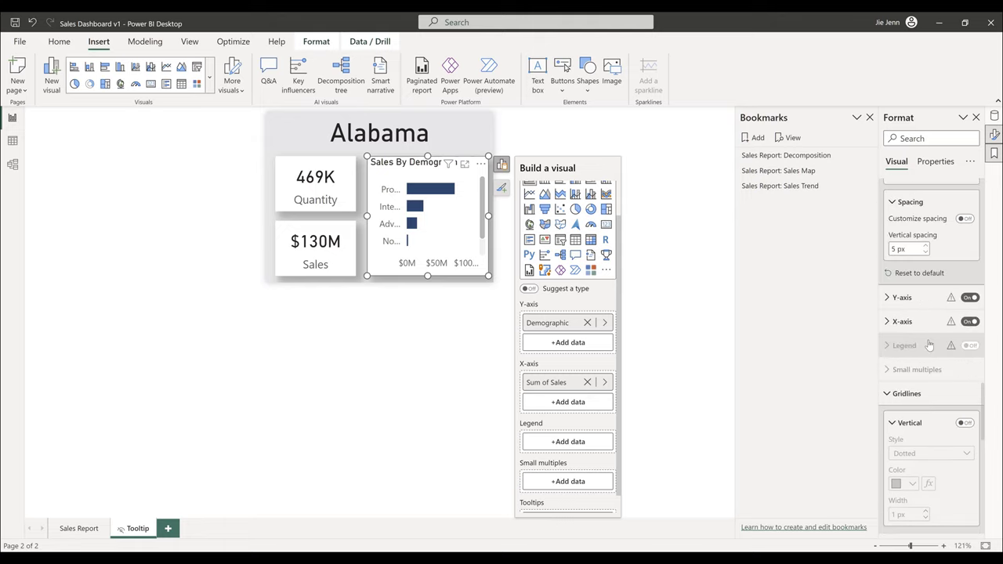
click(970, 321)
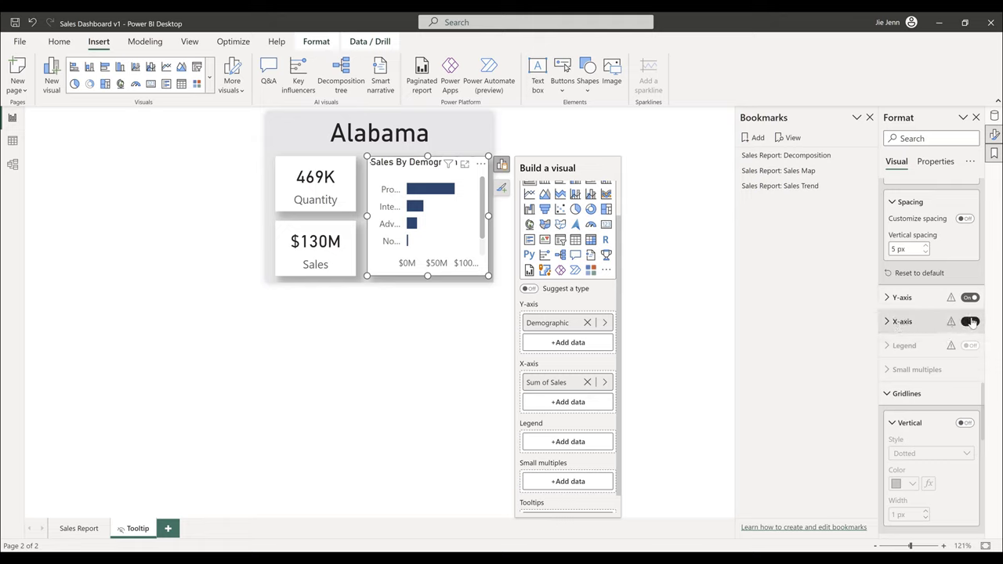
- Set the Y-axis maximum area width to 50% and turn on Concatenate labels for the bar chart
click(887, 298)
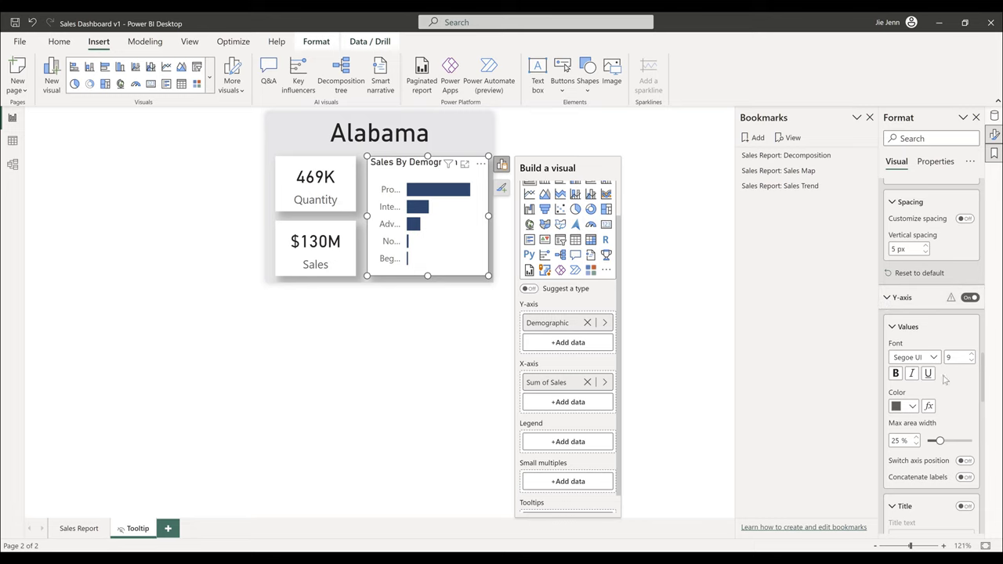
scroll(887, 299, down, 1)
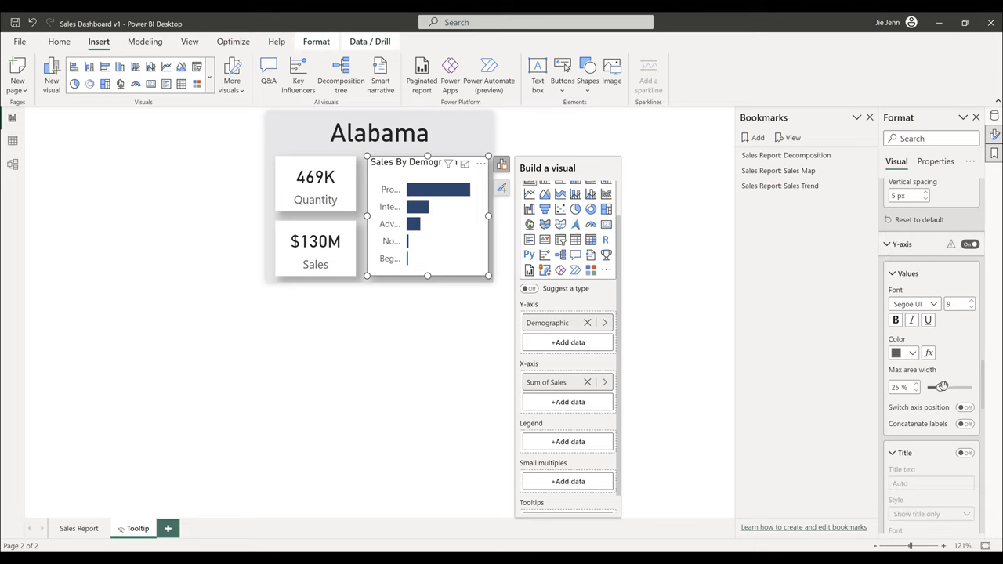
drag(943, 386, 971, 387)
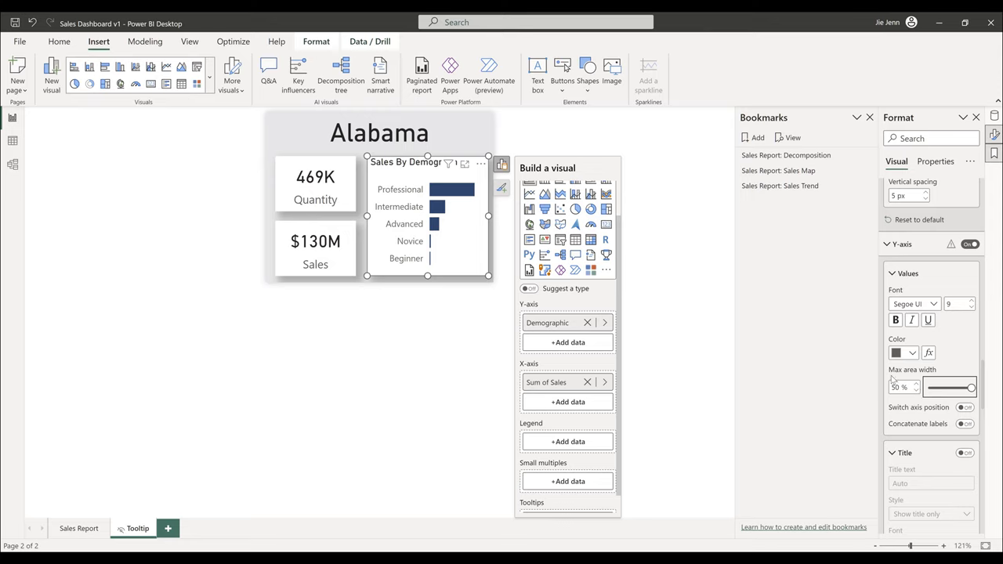
click(964, 424)
- Turn on data labels for the Sales By Demographic bar chart and deselect it
scroll(964, 431, down, 6)
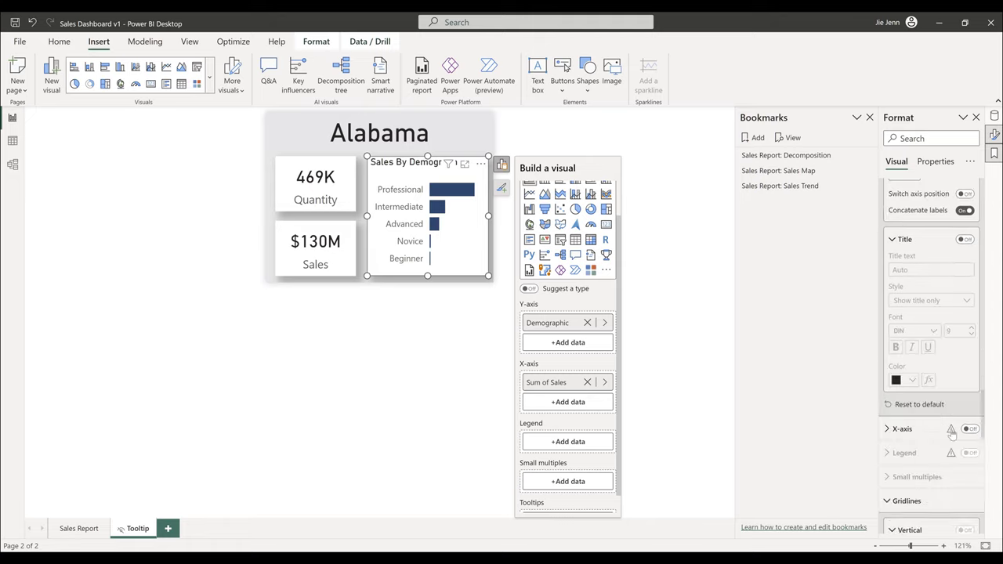
scroll(932, 435, down, 8)
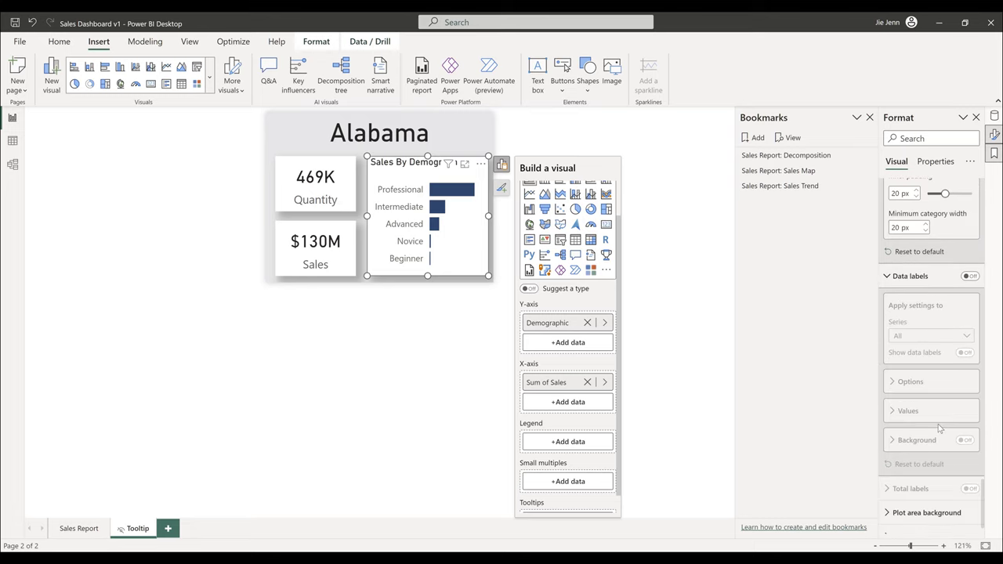
click(970, 276)
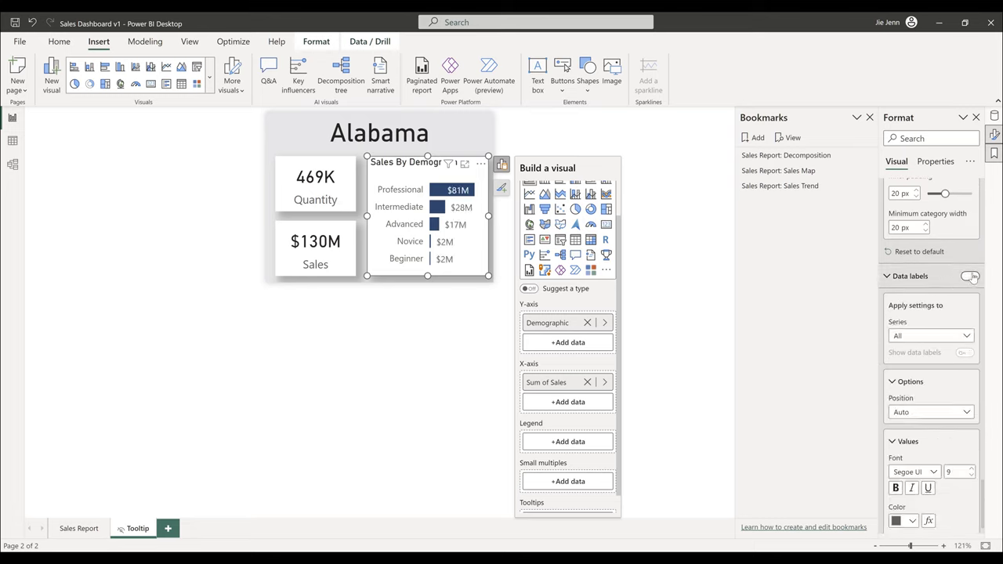
click(321, 411)
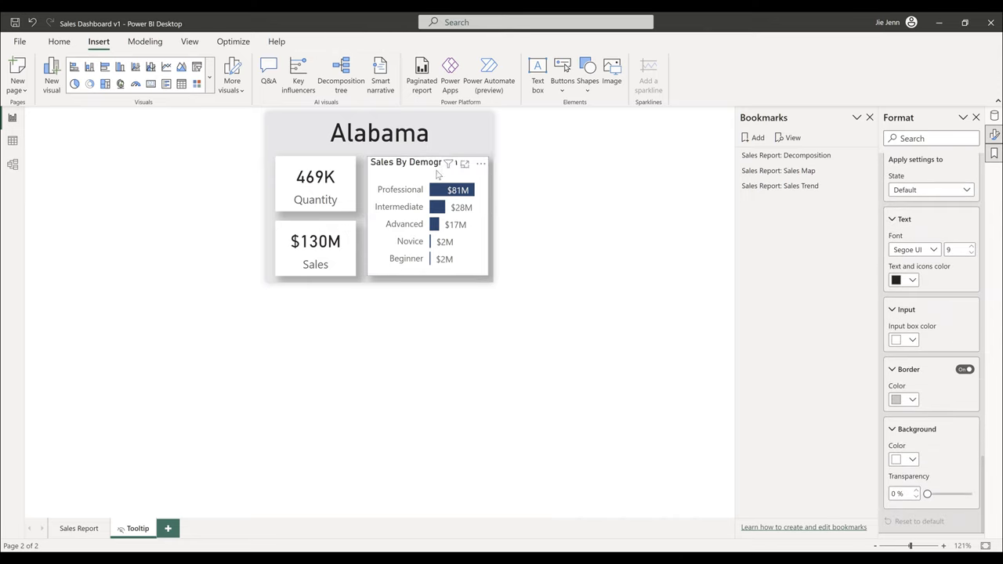
- Move the Sales By Demographic chart slightly left, keeping its top aligned with the Quantity card
click(477, 163)
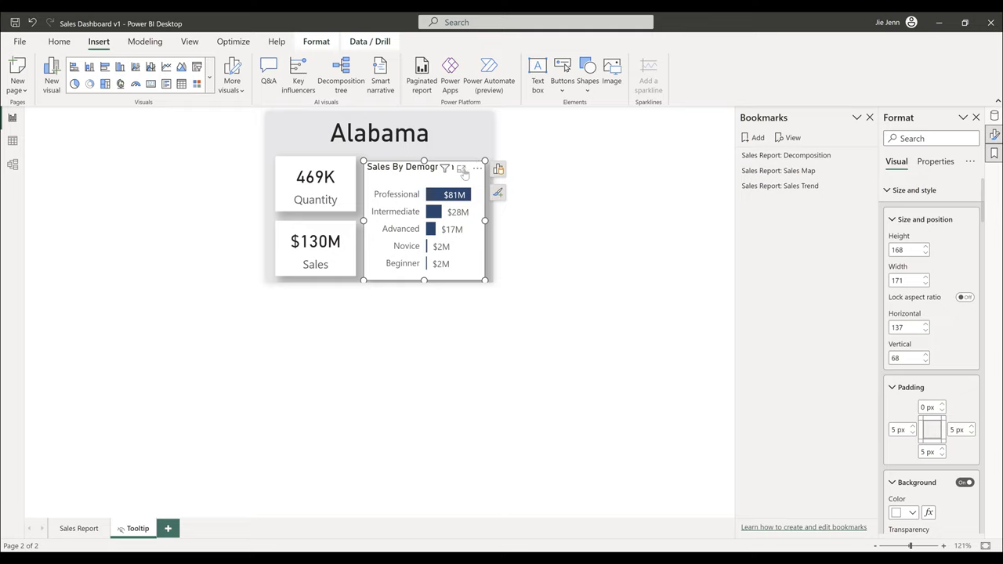
drag(470, 181, 469, 181)
click(608, 220)
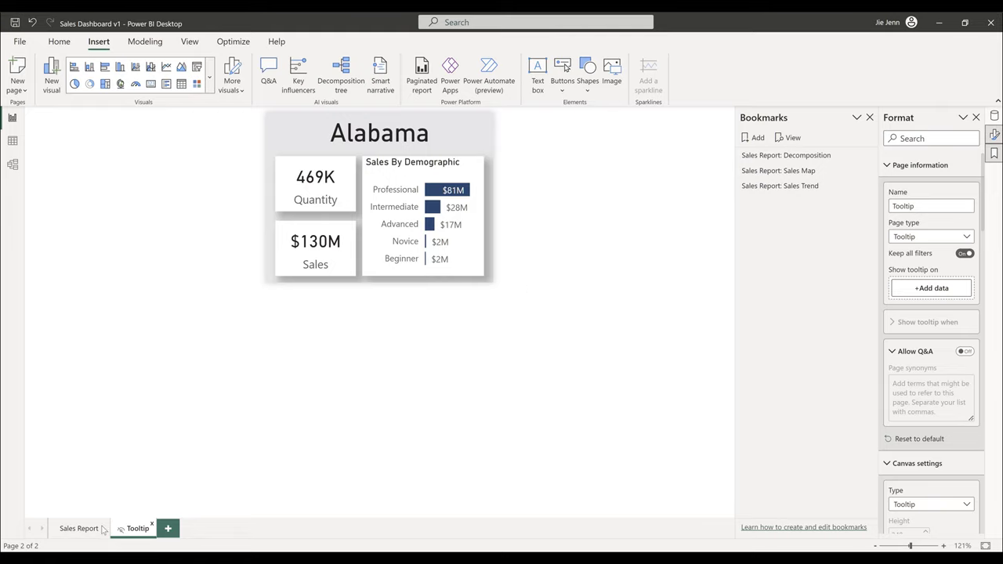
- Show the Sales Map view on the Sales Report page and close the Bookmarks pane
click(79, 529)
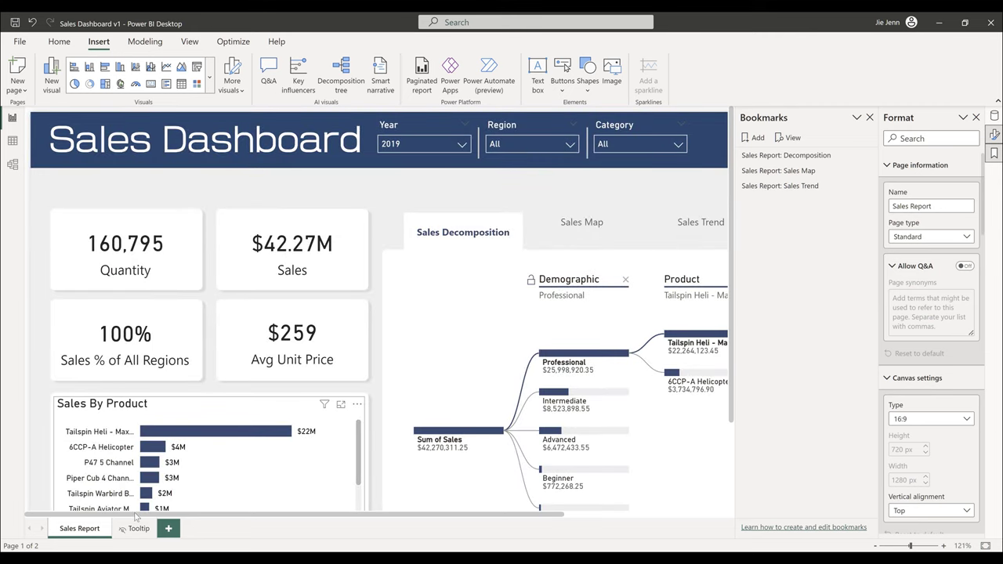
click(807, 172)
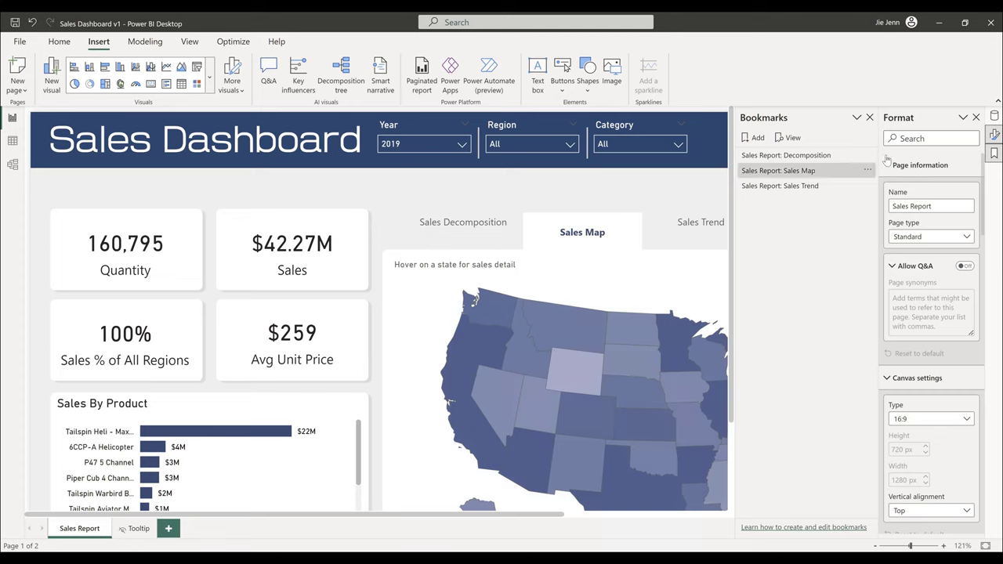
click(870, 118)
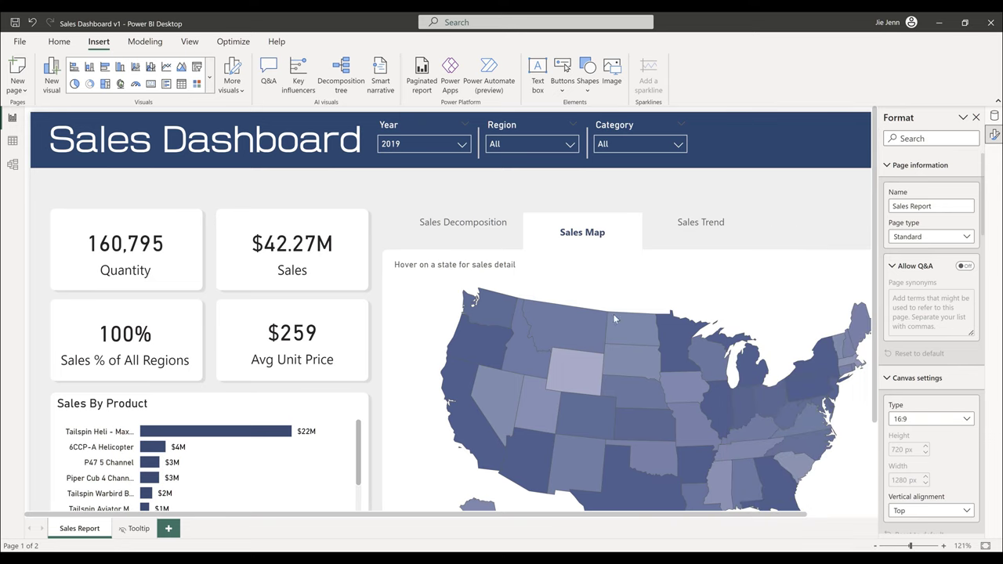
- Set the state map's tooltips to the Report page type, using the Tooltip page
click(582, 270)
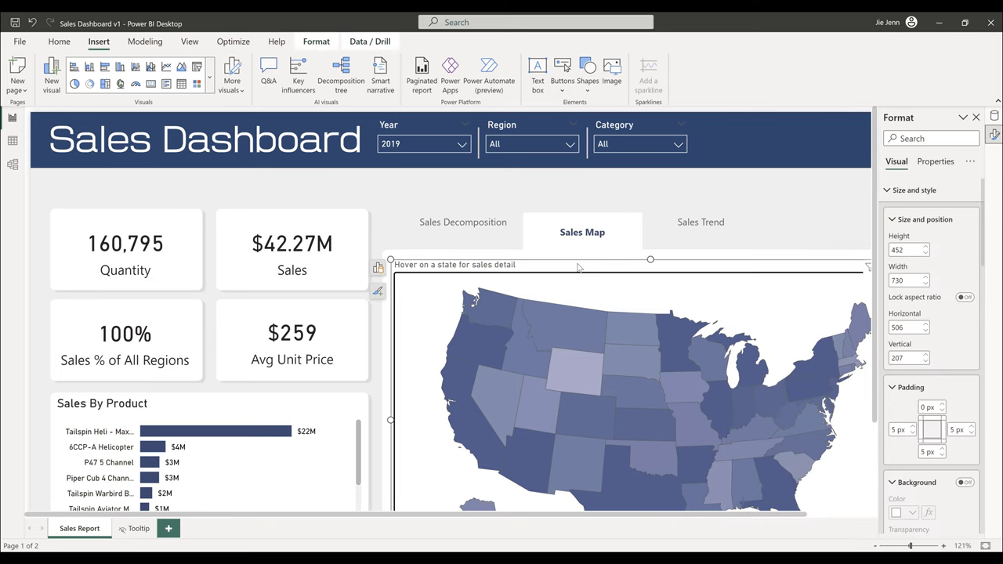
scroll(934, 349, down, 5)
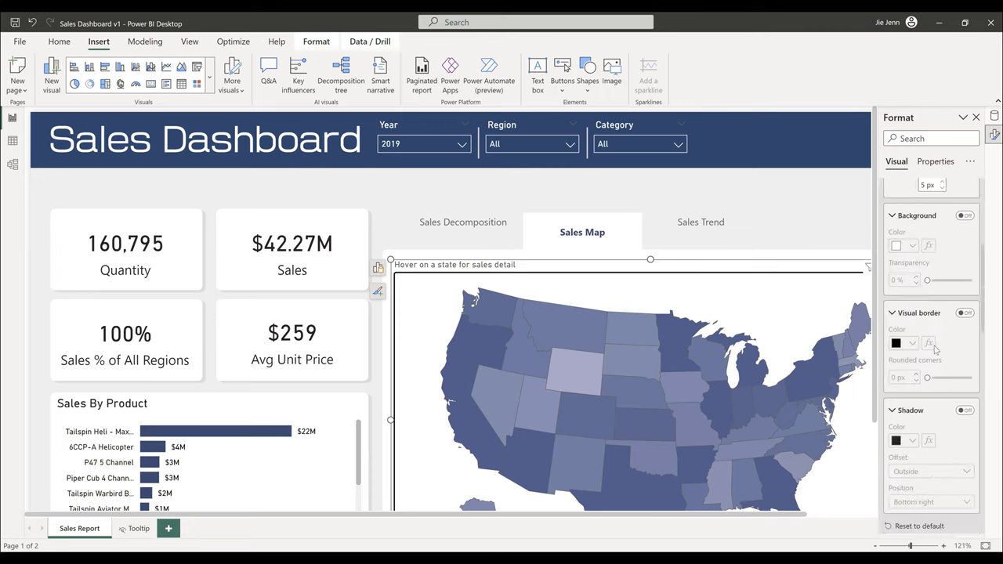
scroll(934, 349, down, 10)
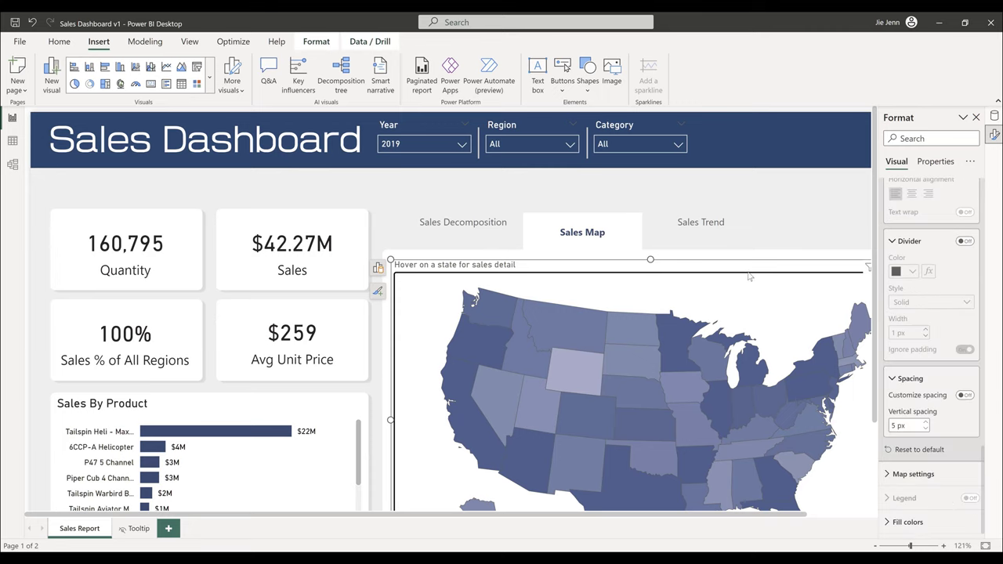
mouse_move(642, 333)
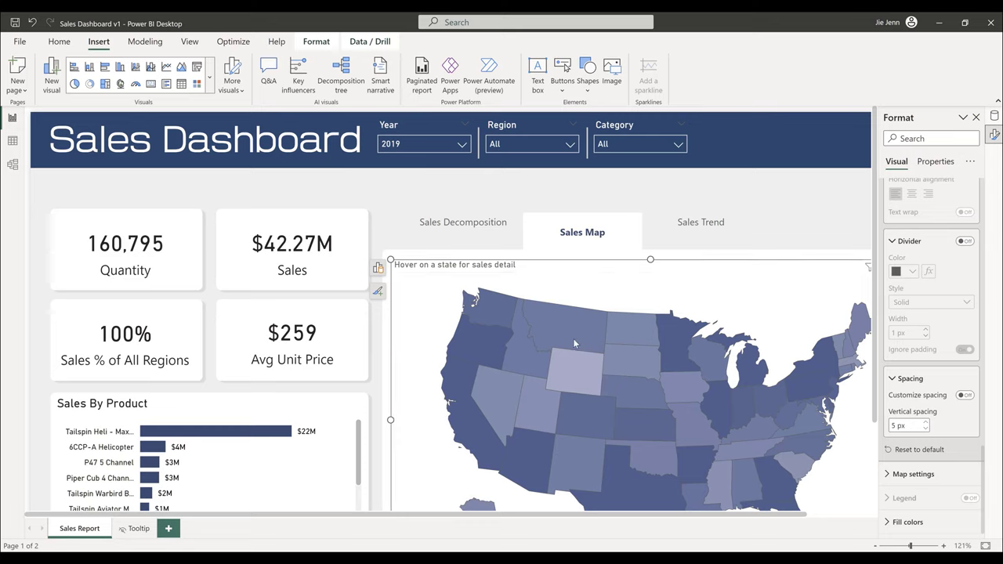
mouse_move(573, 337)
scroll(944, 205, up, 5)
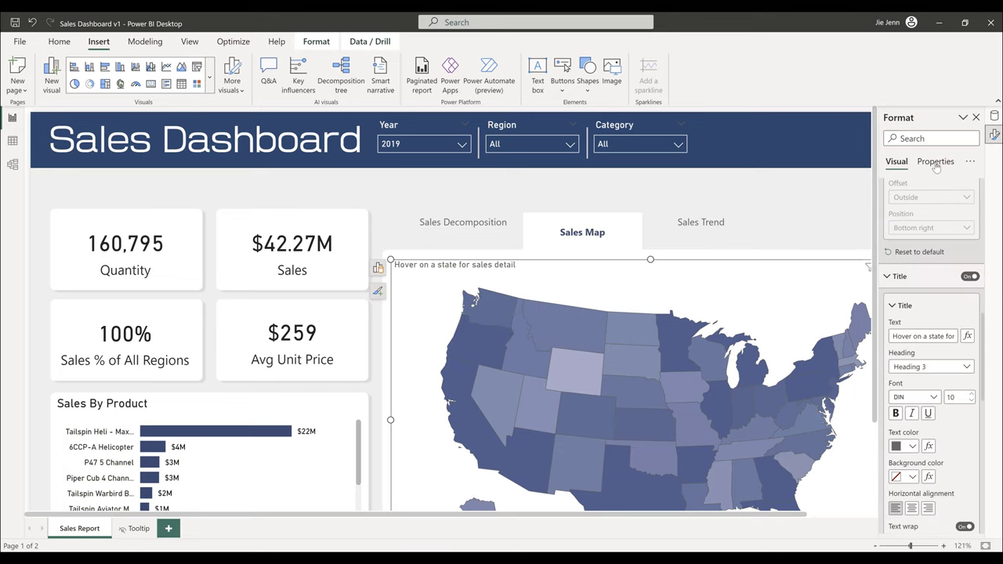
click(935, 162)
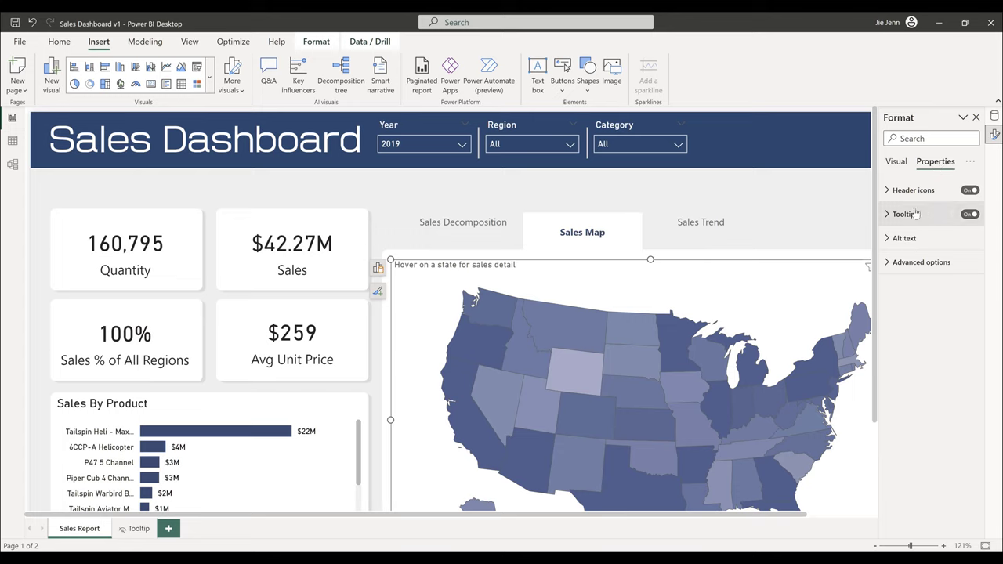
click(887, 217)
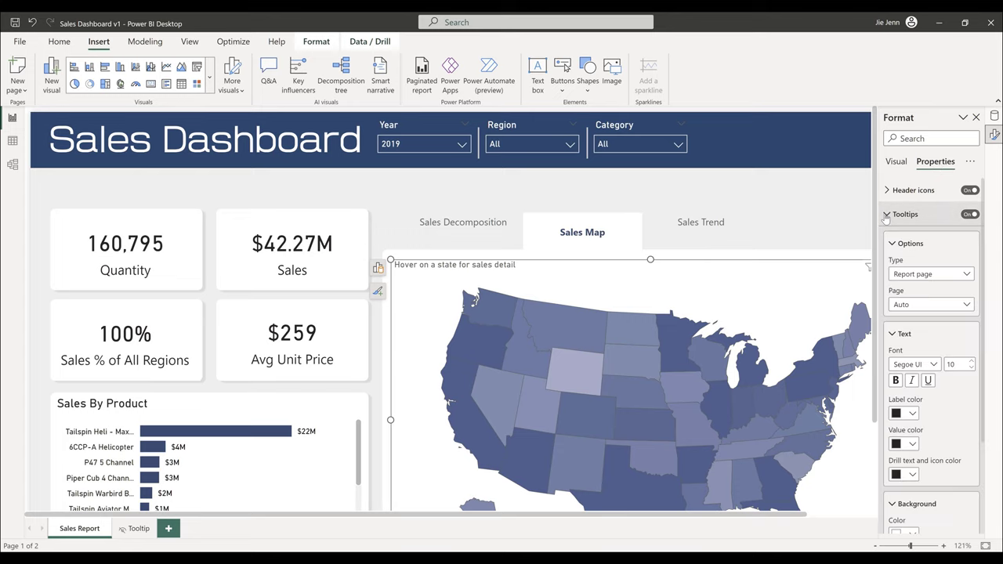
click(955, 274)
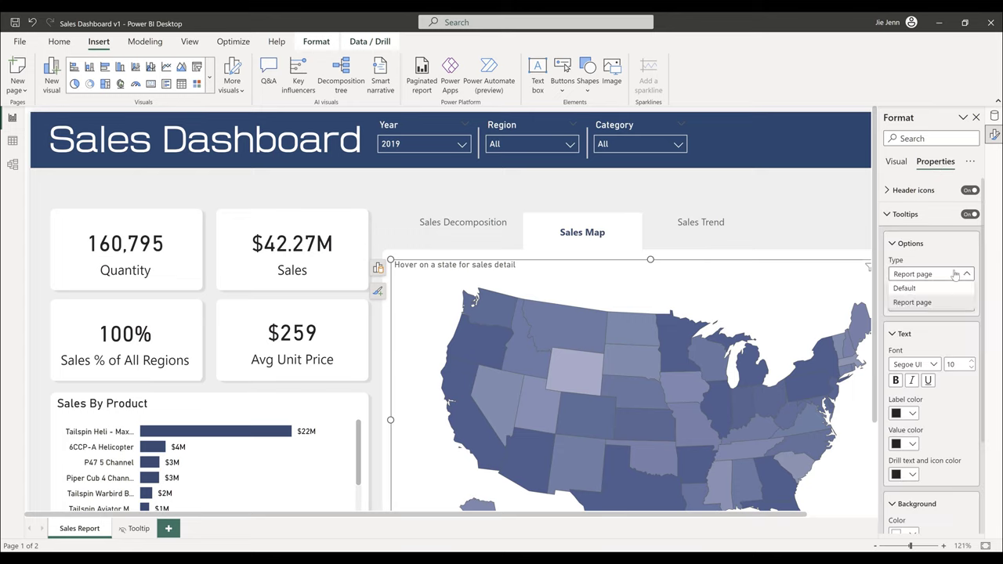
click(931, 304)
click(942, 307)
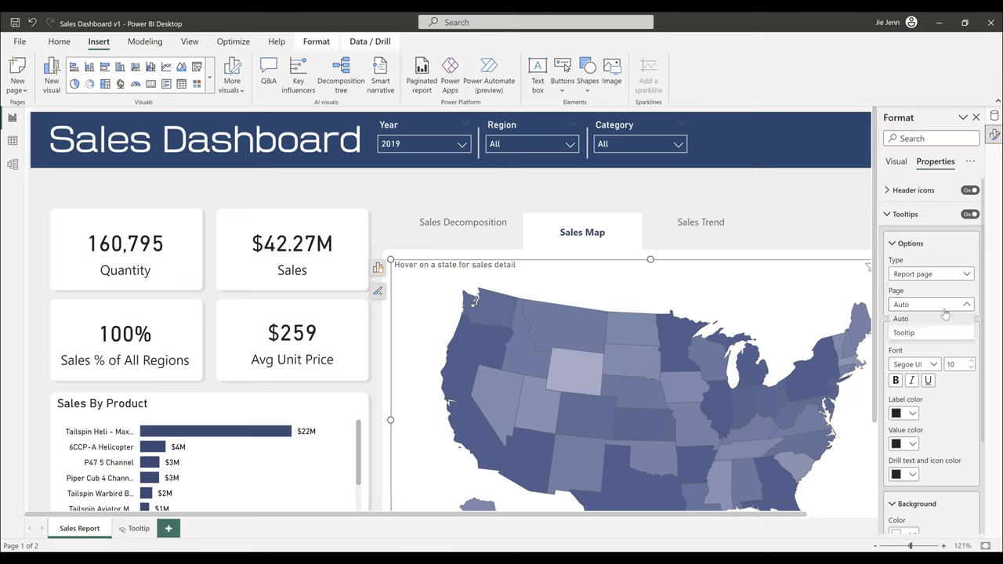
click(919, 333)
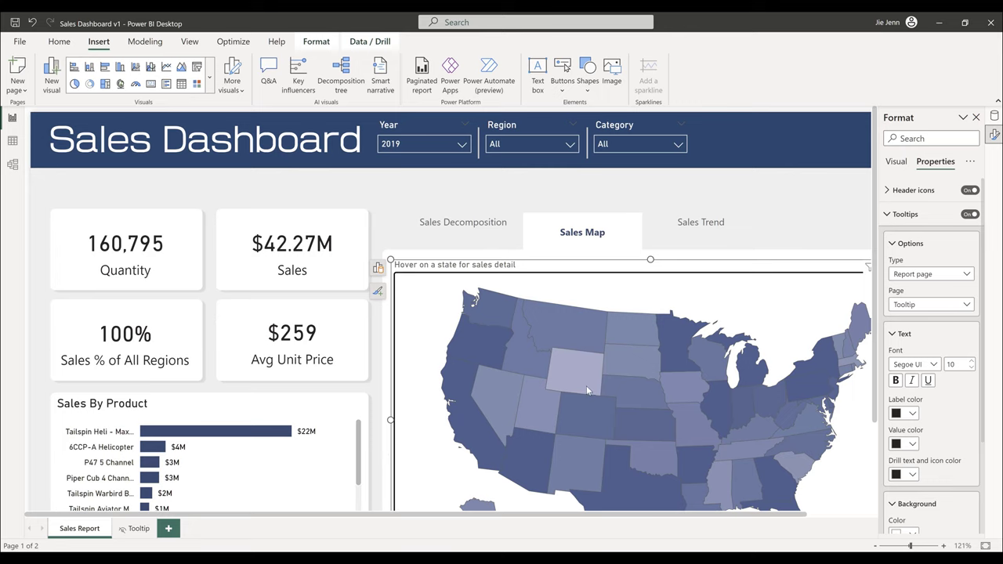
- Check the custom tooltip over the map's states and the map's assigned fields, and return to the Tooltip page
mouse_move(586, 385)
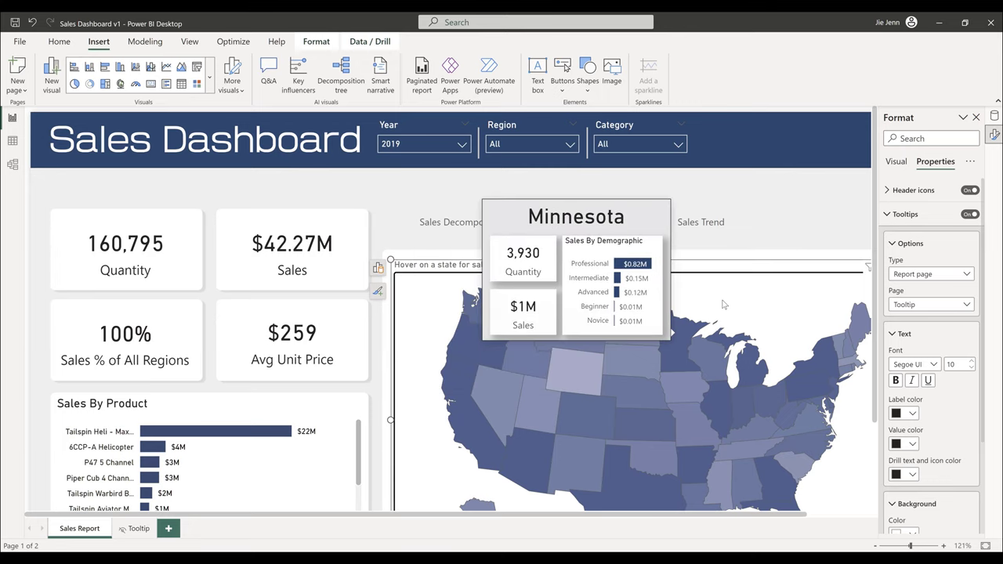
click(379, 268)
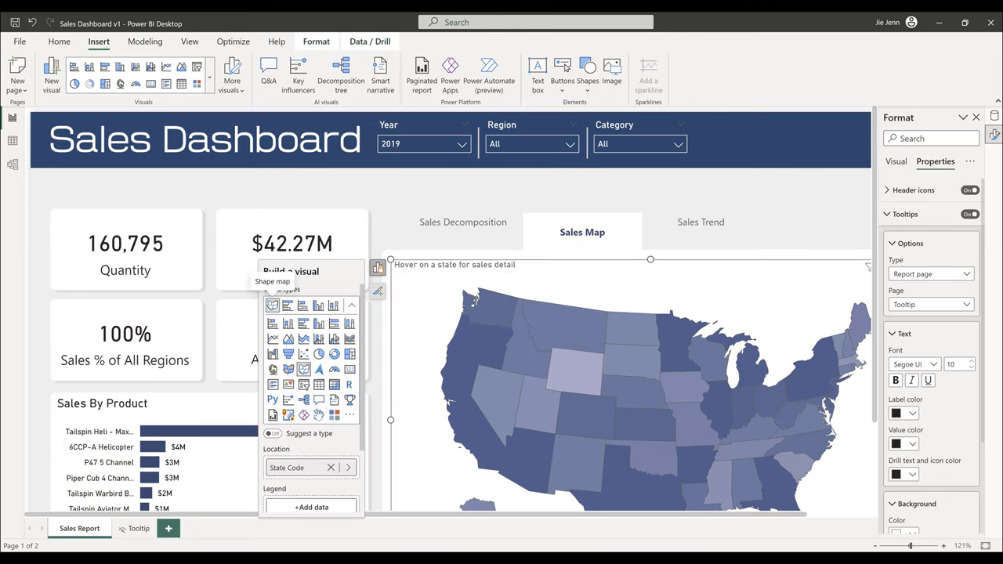
scroll(320, 415, down, 2)
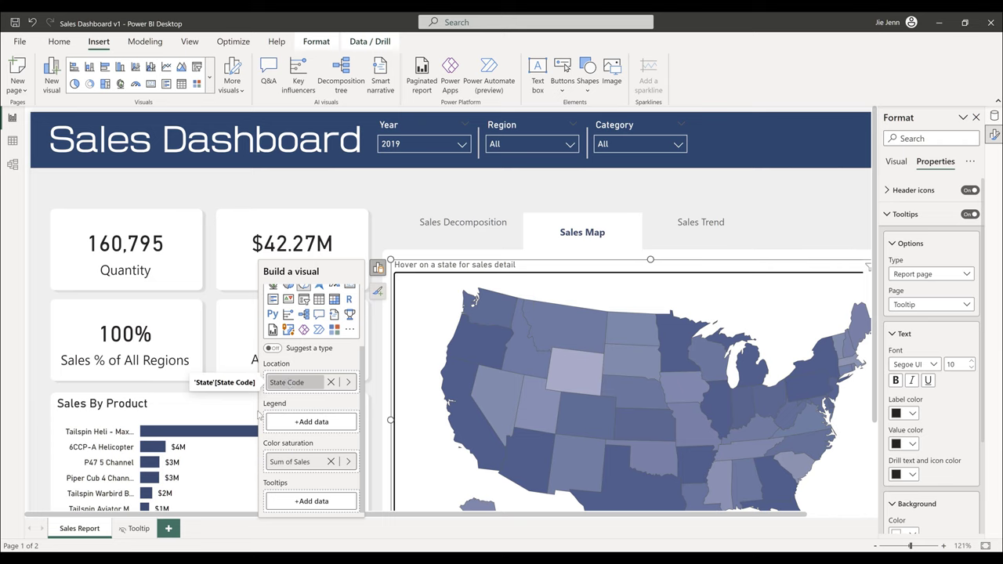
click(135, 529)
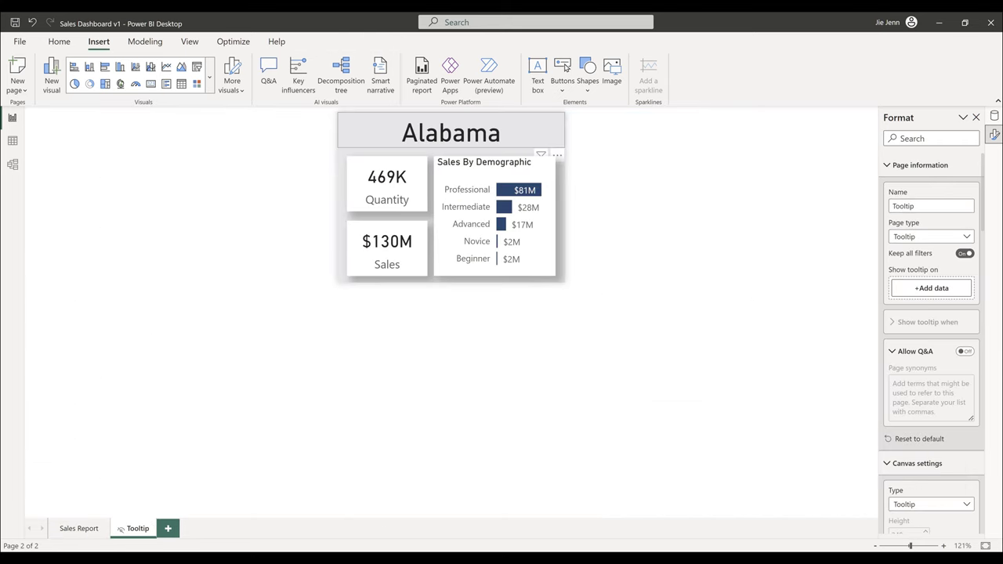
- Inspect the state name card on the Tooltip page, then return to the Sales Report page and try its view buttons
click(517, 141)
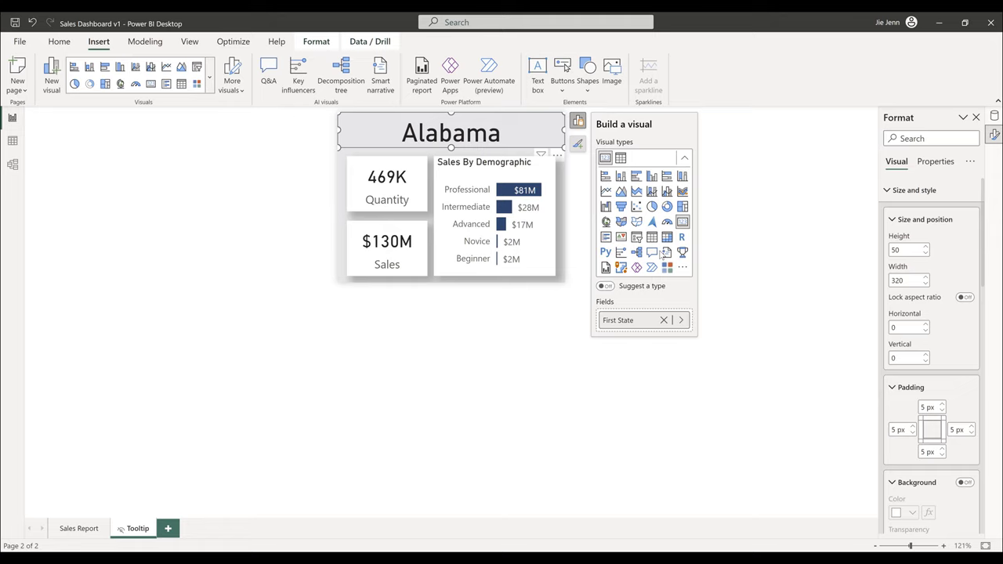
click(78, 528)
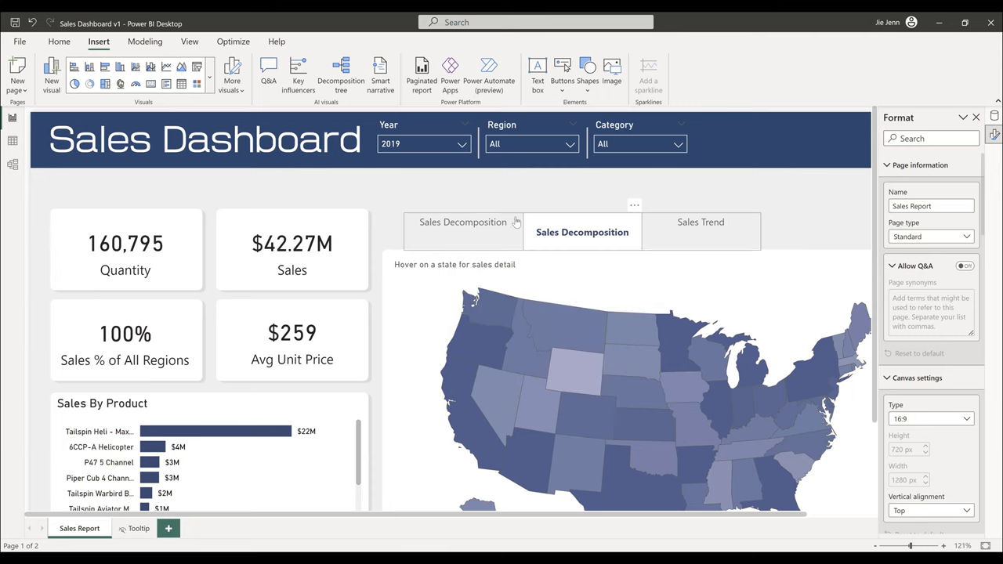
ctrl+click(462, 232)
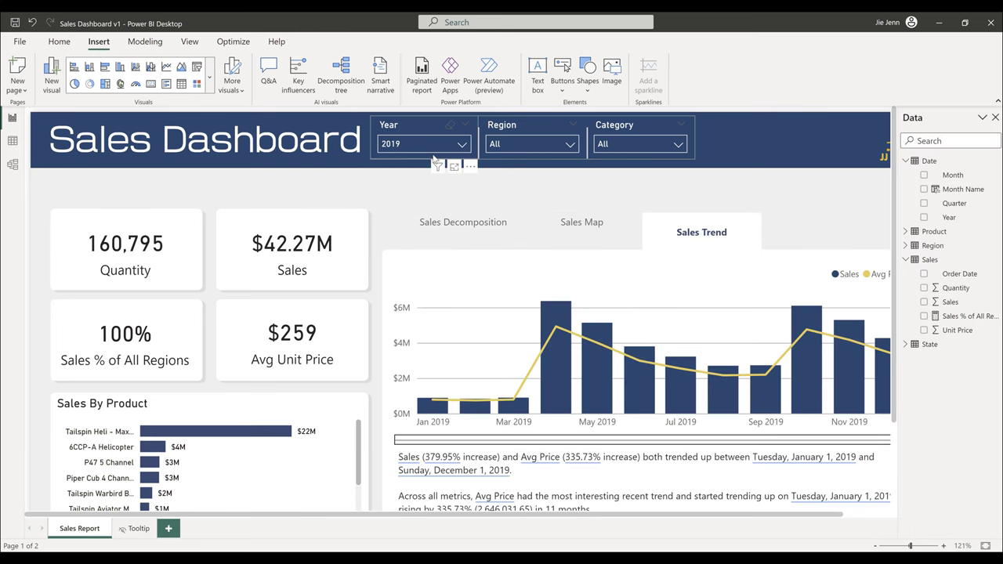
- Filter the dashboard to the Pacific Northwest and Southern regions with the Region slicer
click(564, 149)
click(578, 149)
click(570, 146)
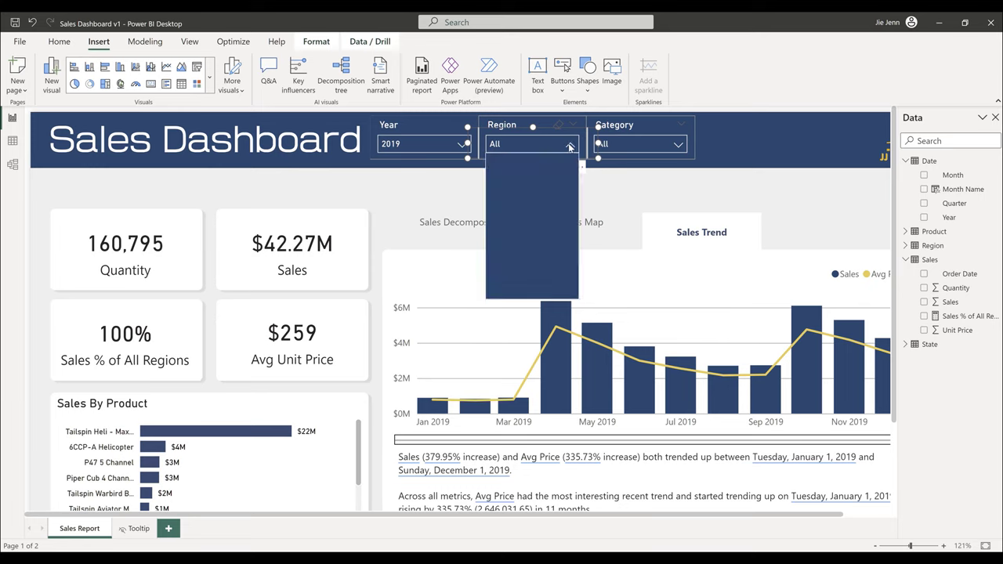
click(501, 199)
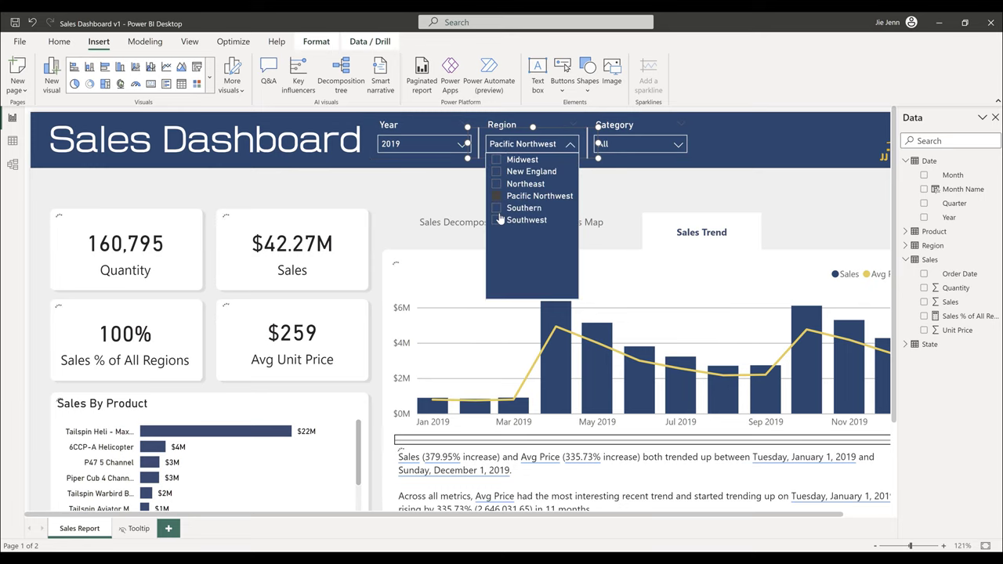
click(500, 217)
click(375, 195)
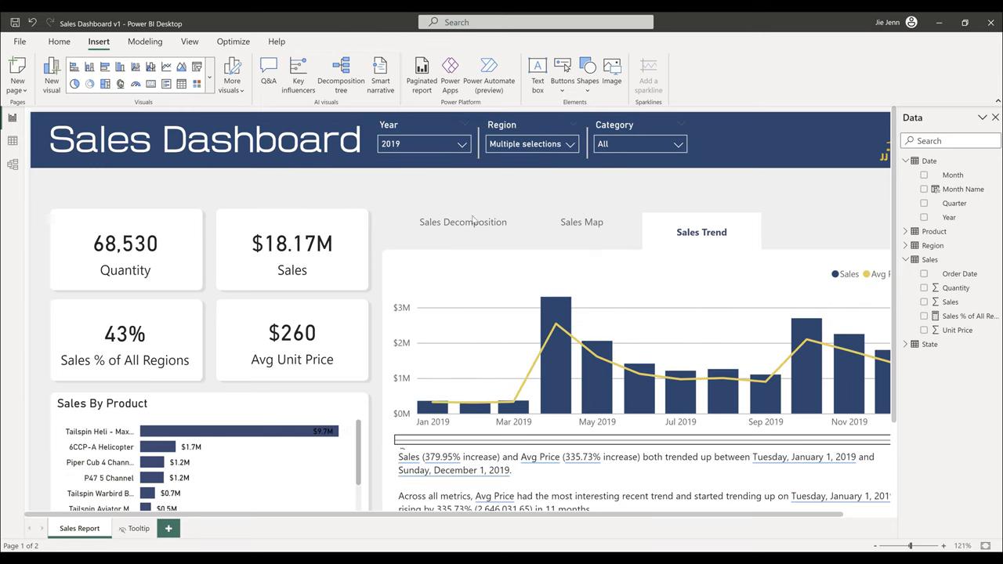
- Check the filtered data in the Sales Decomposition, Sales Map and Sales Trend views
click(475, 224)
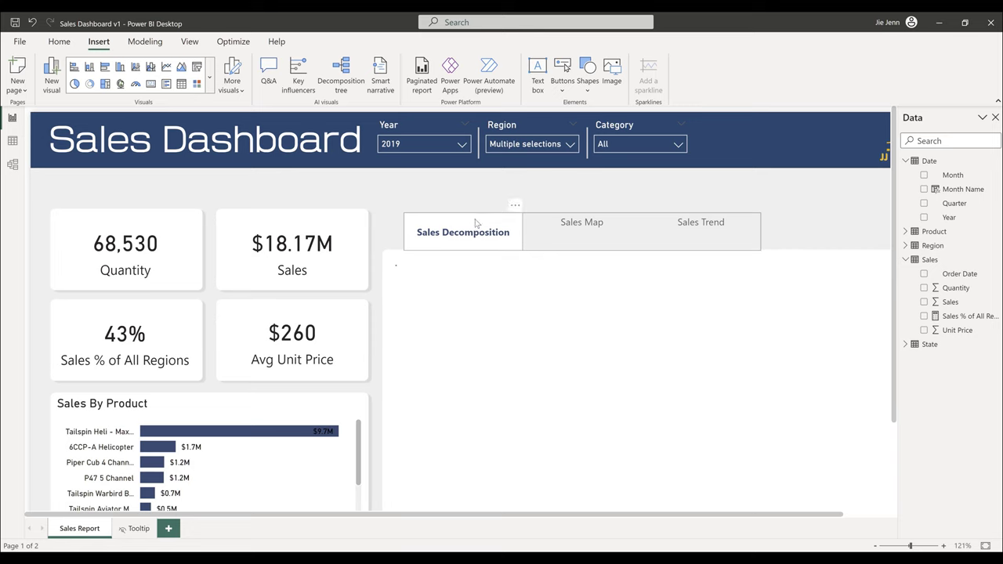
click(576, 228)
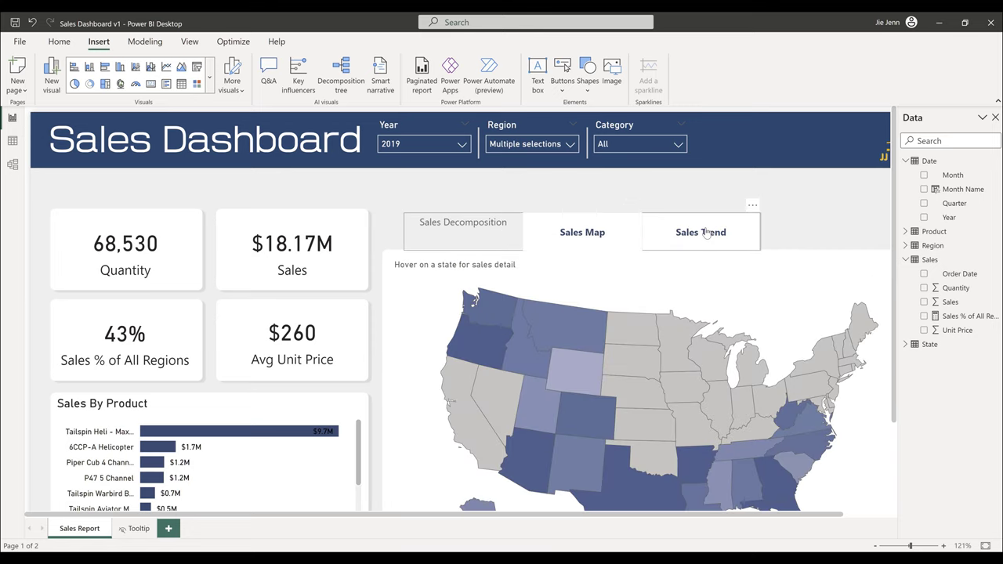
click(705, 230)
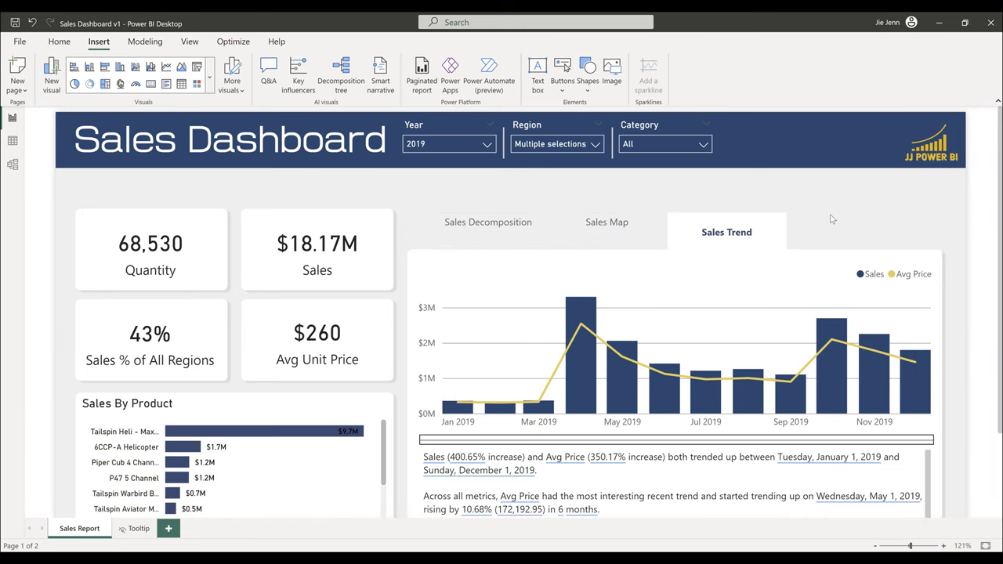
- Fit the whole report page to the window and show the Sales Decomposition view
scroll(836, 217, down, 2)
scroll(837, 218, down, 1)
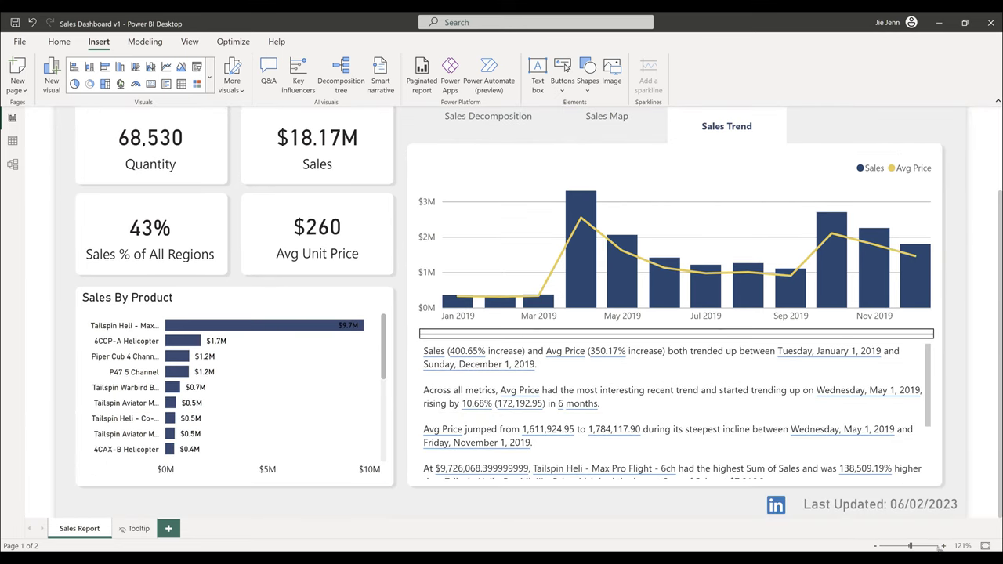
click(986, 546)
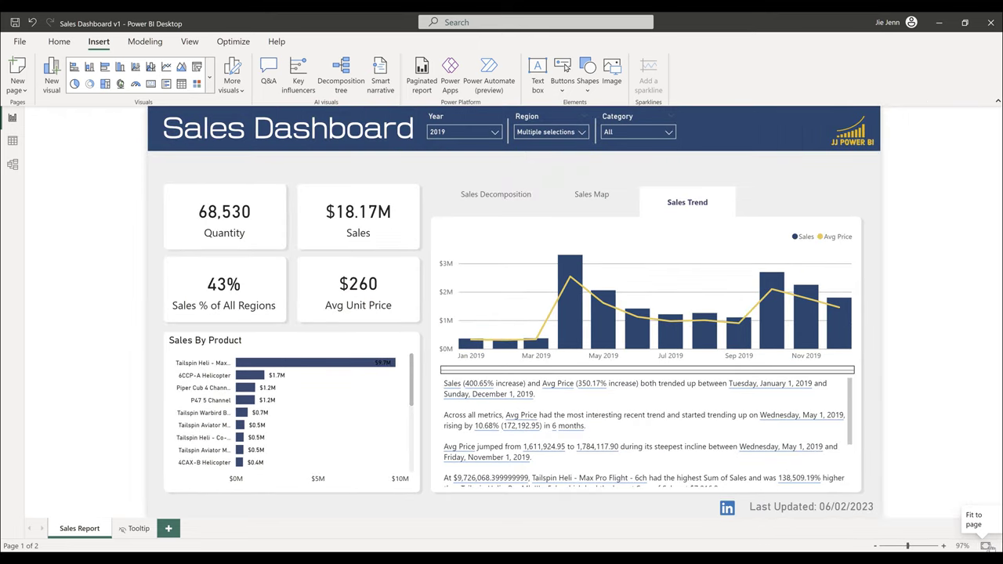
click(502, 199)
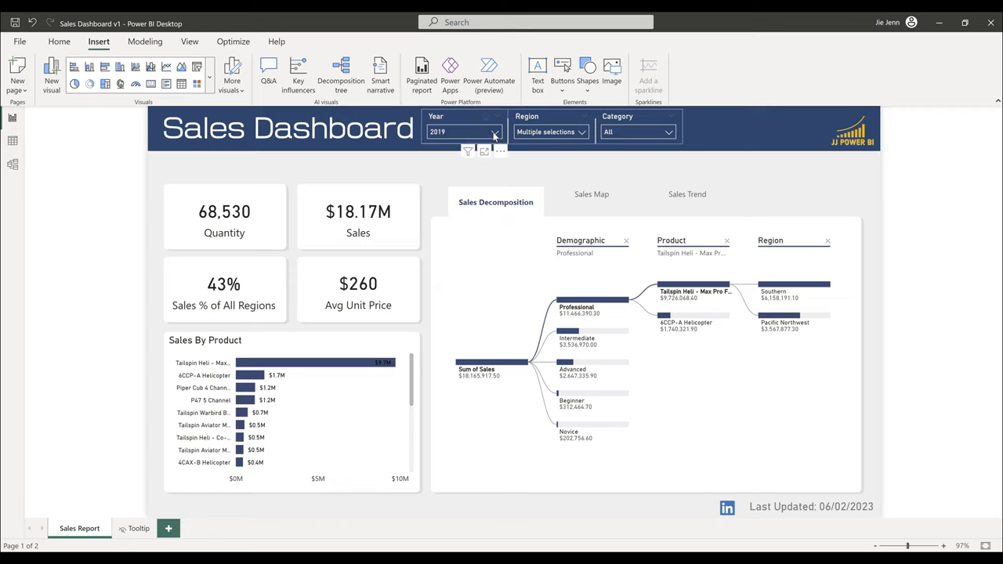
- Clear the Year and Region slicer selections so both are set to All
click(465, 131)
click(436, 155)
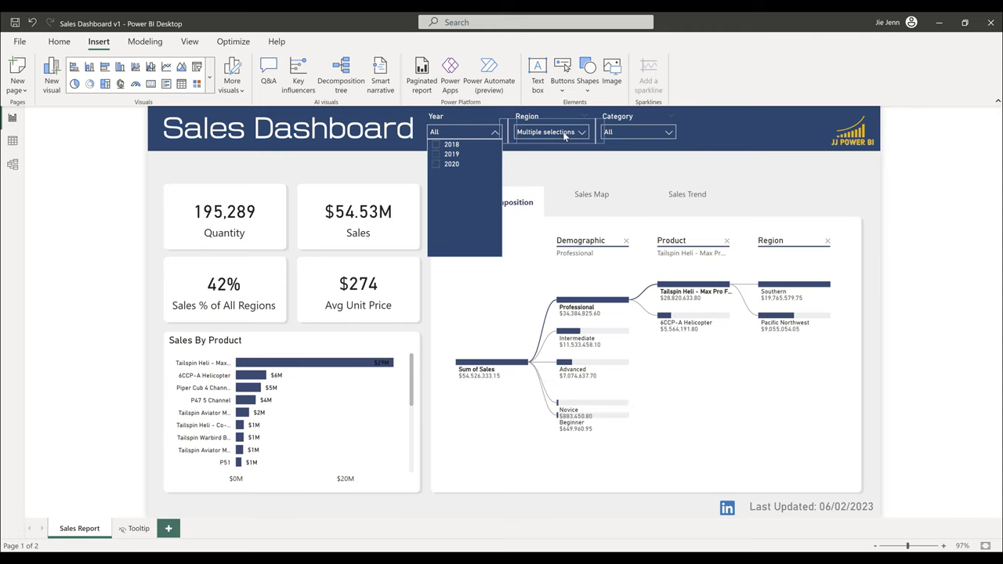
click(553, 131)
click(526, 187)
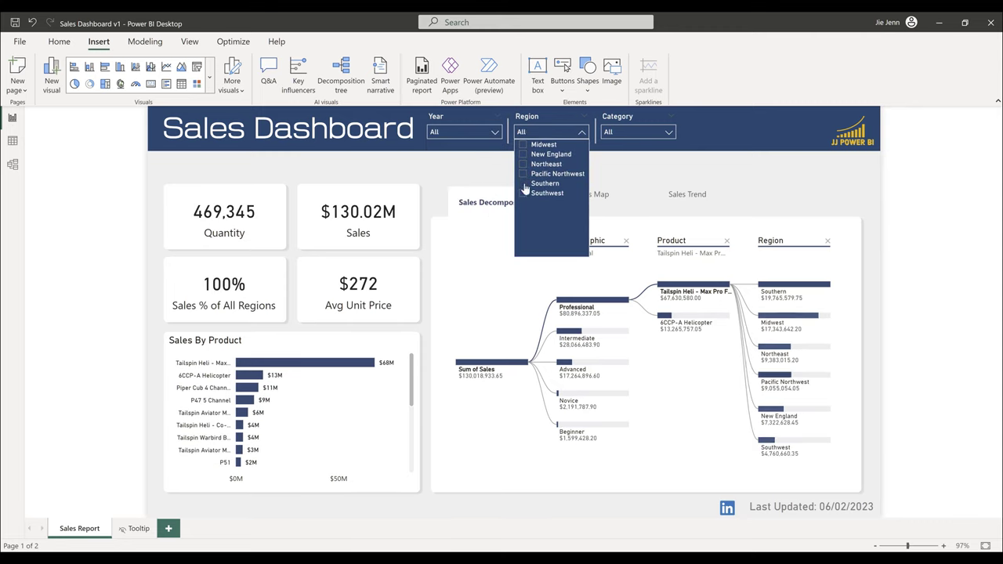
click(527, 187)
click(528, 185)
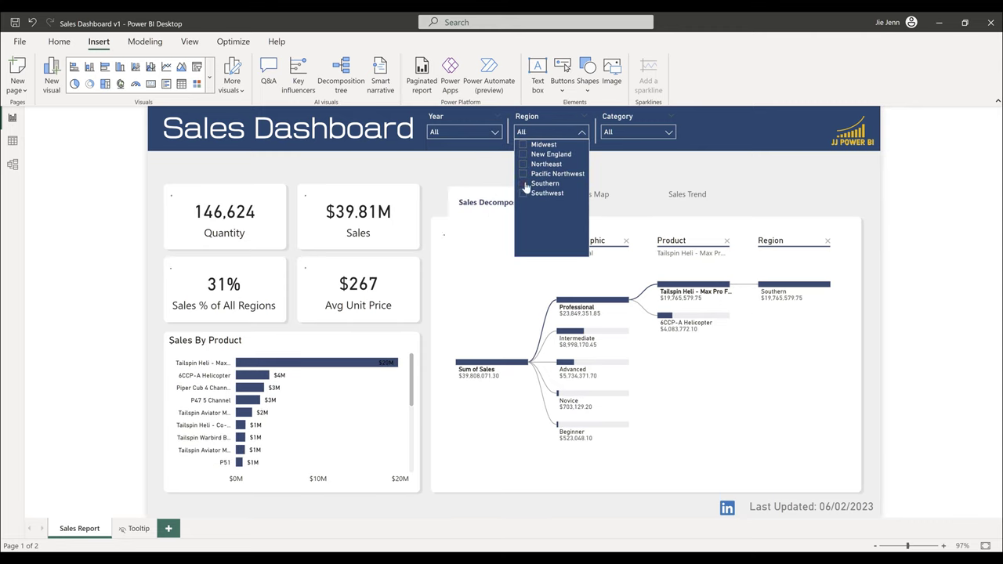
click(161, 168)
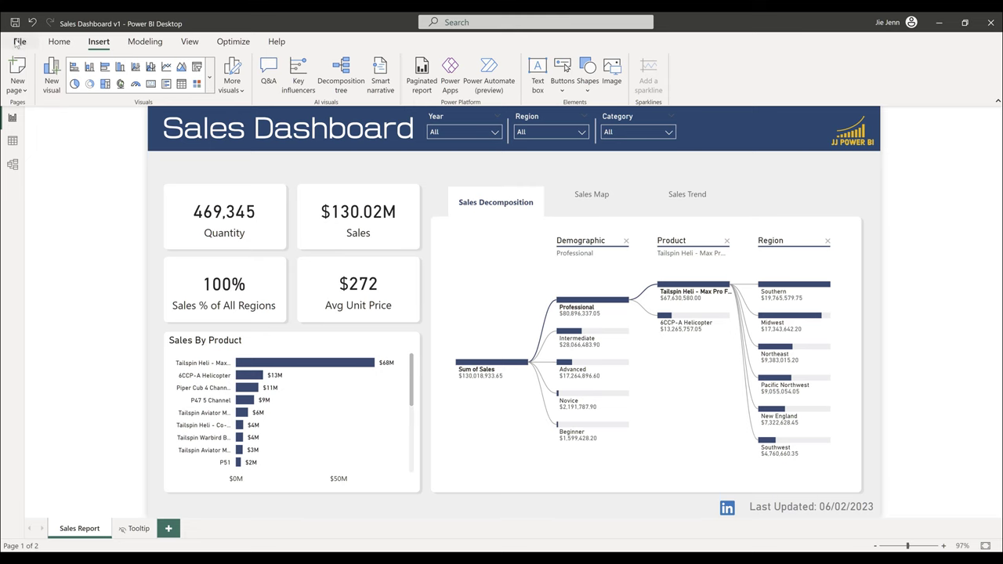
- Publish the report to My workspace in Power BI, saving the pending changes
click(23, 43)
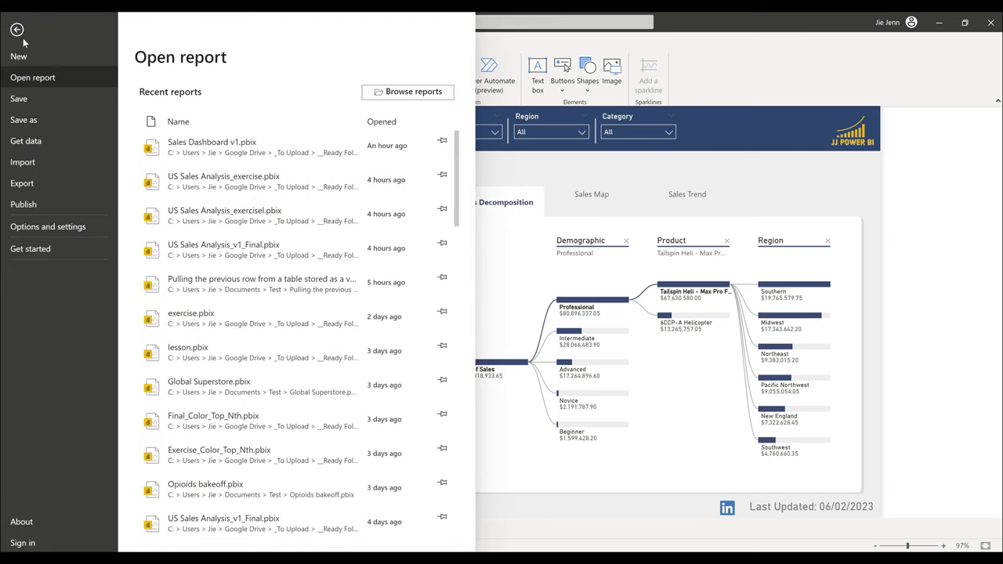
click(53, 207)
click(199, 95)
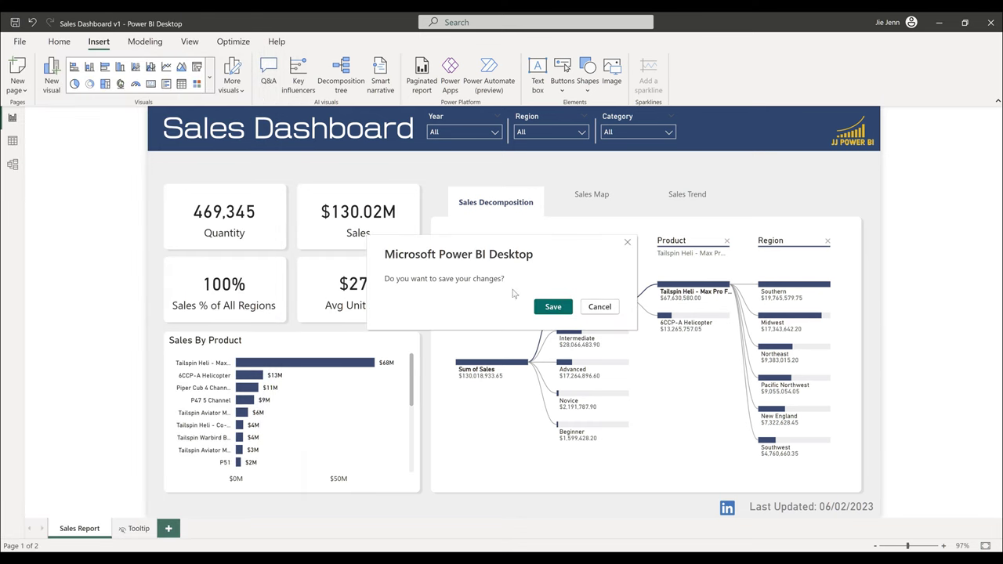
click(552, 307)
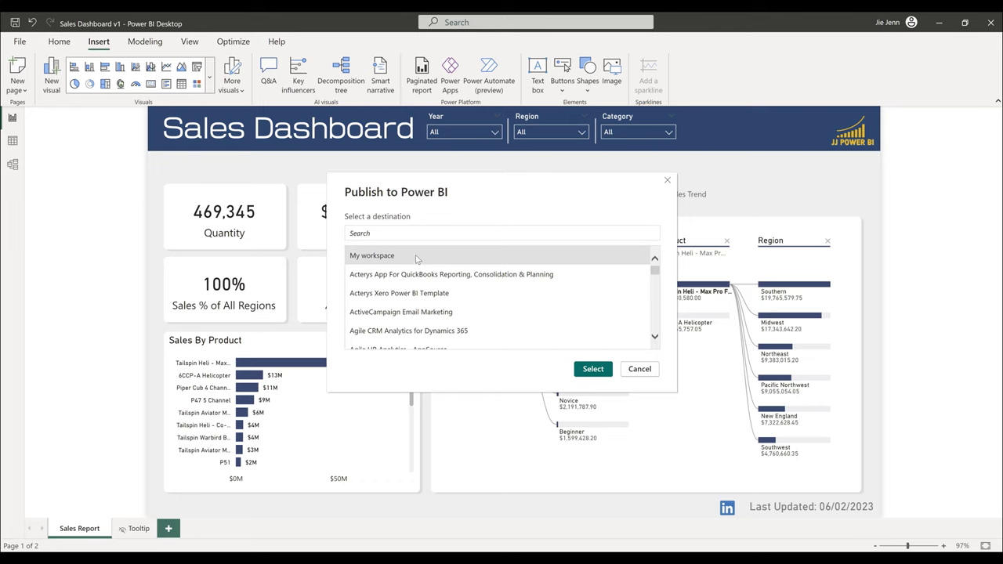
click(352, 262)
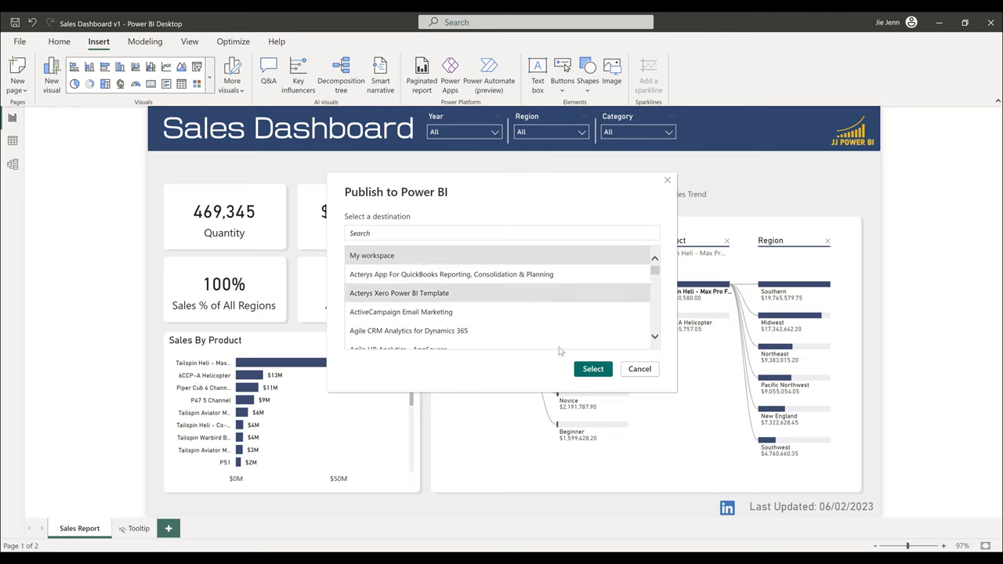
click(594, 369)
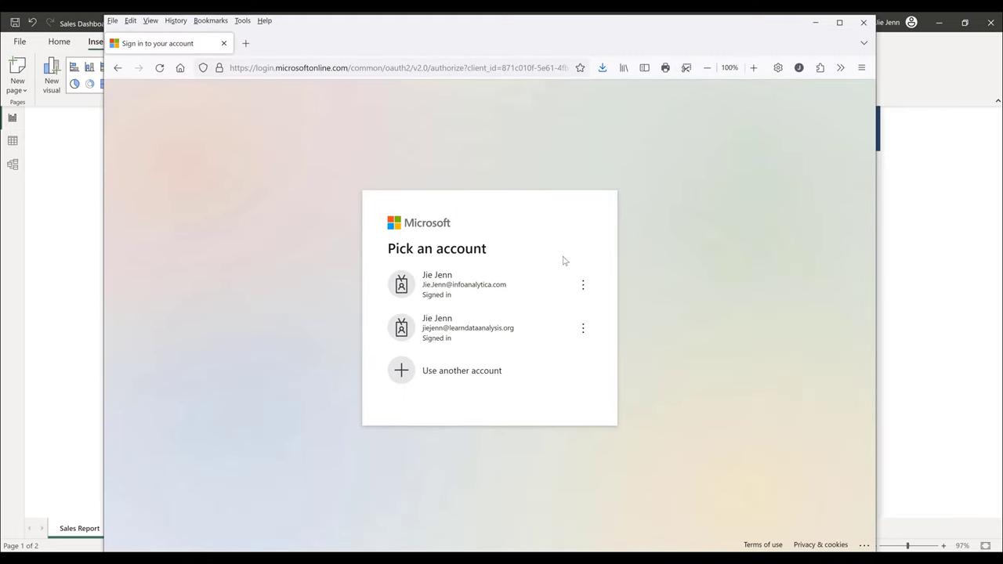
- Sign in to the Power BI service with the second listed account and publish the report to the web with a public embed code
click(455, 331)
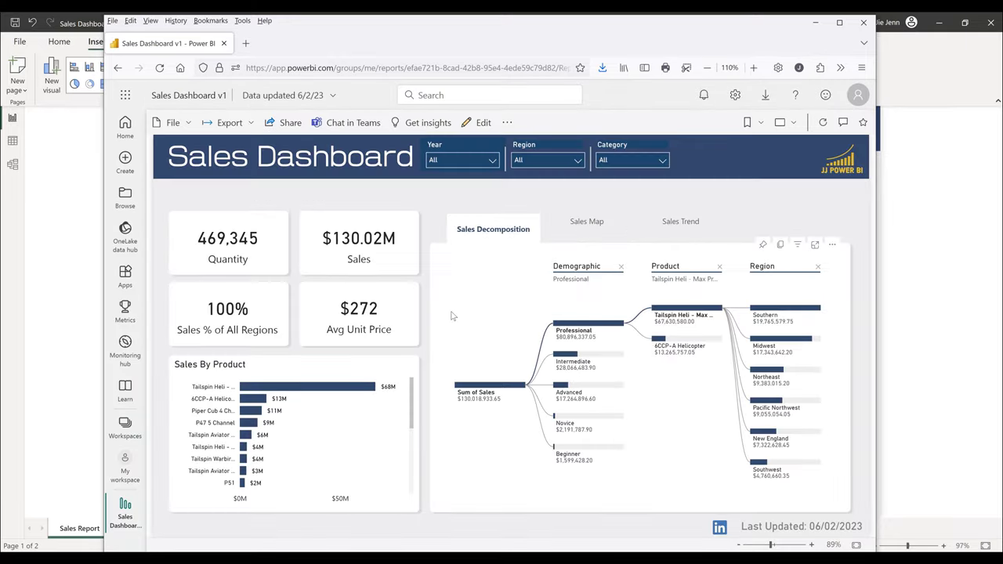
drag(876, 237, 955, 249)
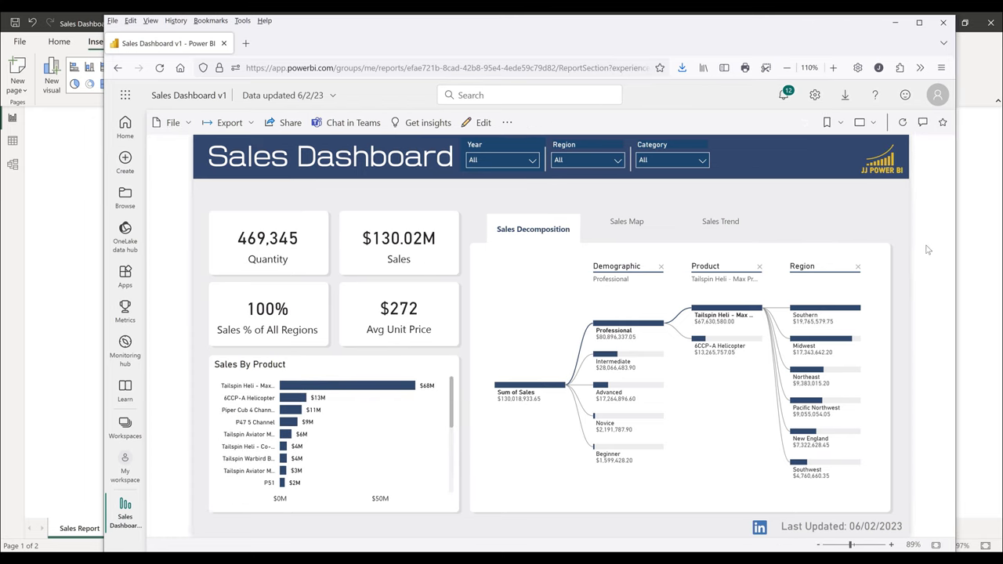
click(172, 123)
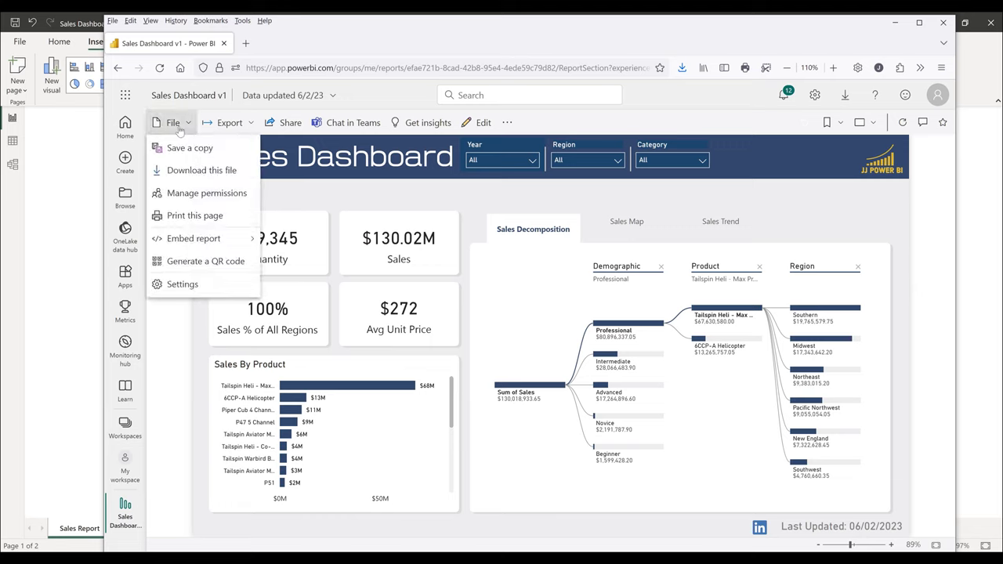
mouse_move(199, 238)
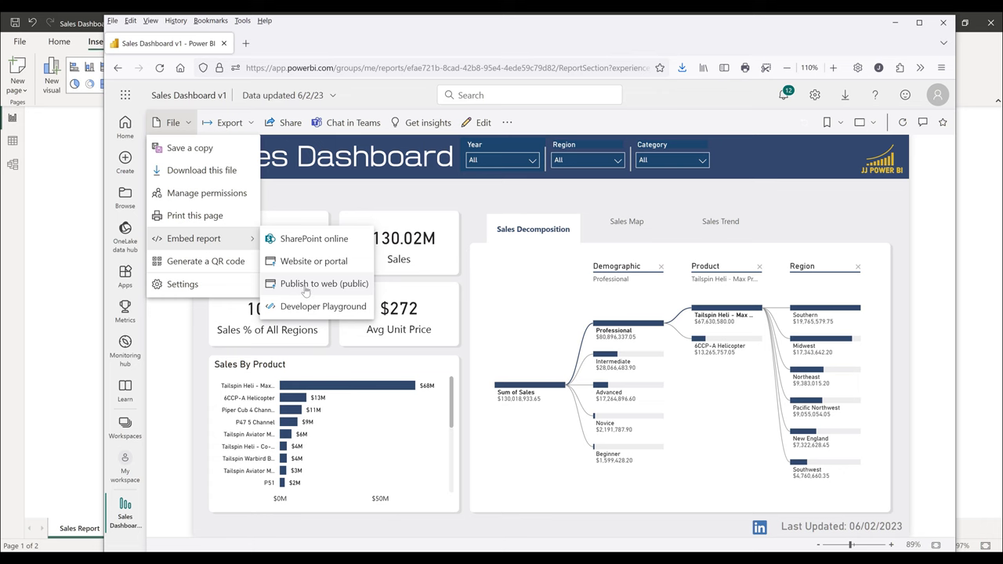
click(349, 288)
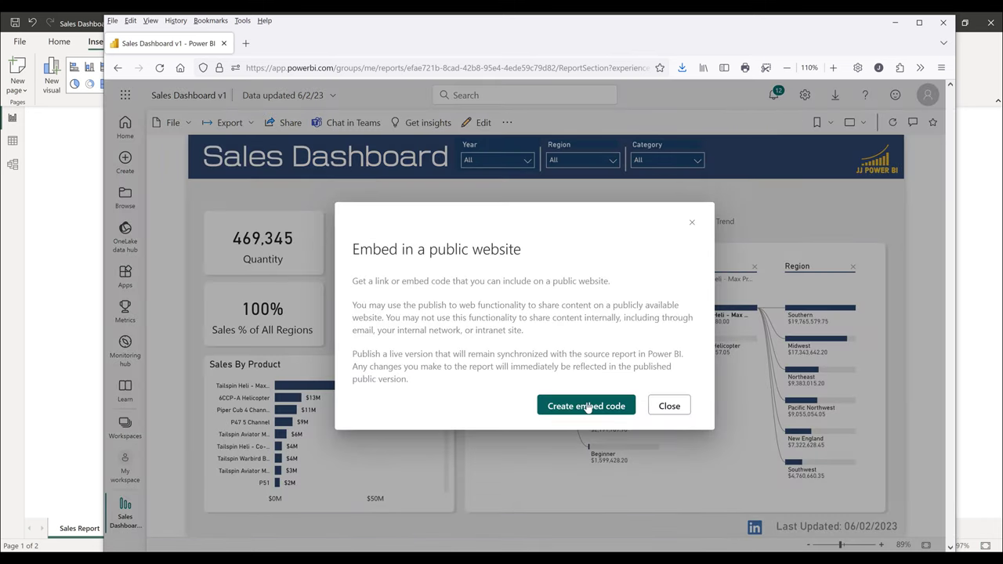
click(593, 406)
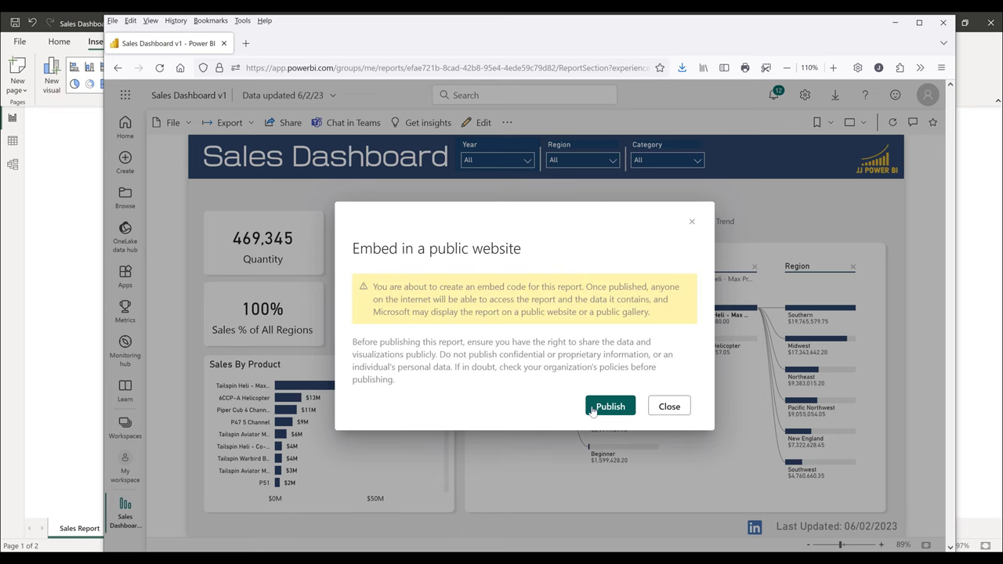
click(609, 407)
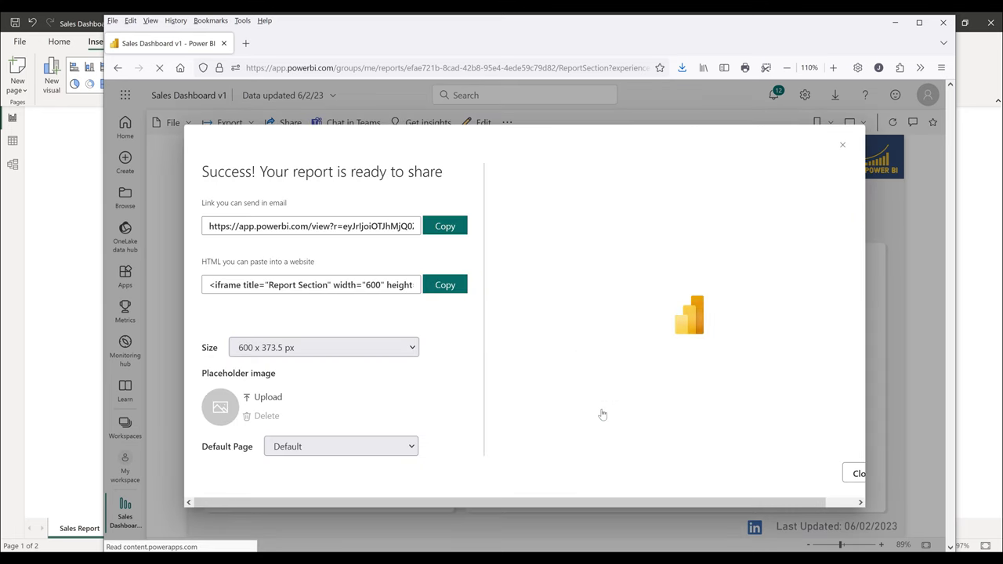
- Set the embed size to 1,024 x 1,060 px and copy the report's email link
click(348, 350)
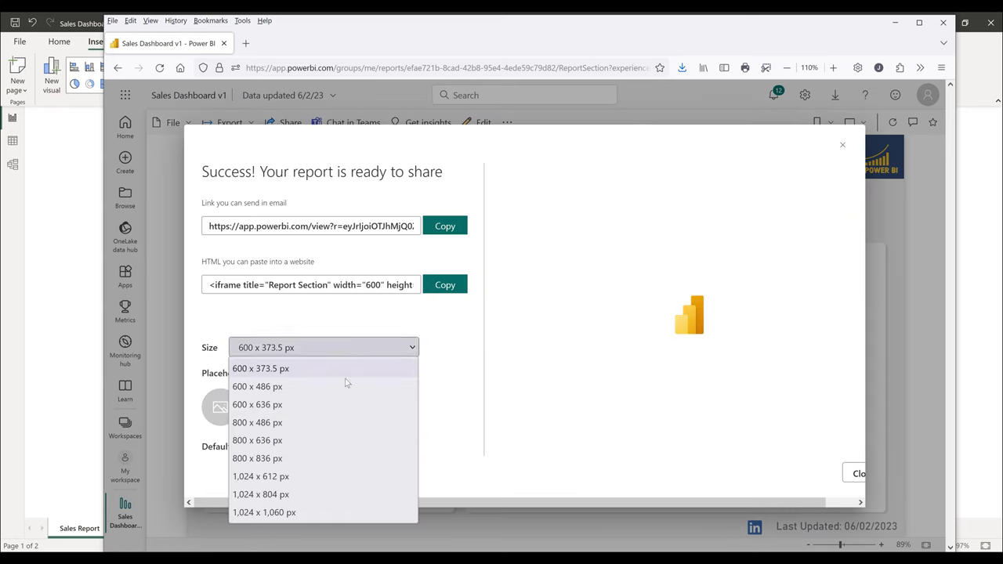
click(320, 513)
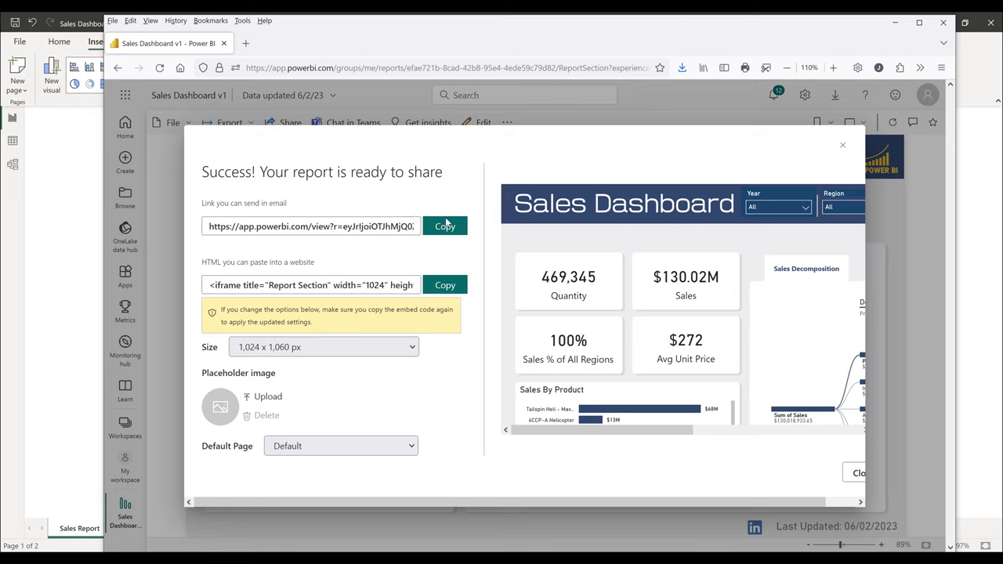
triple_click(242, 227)
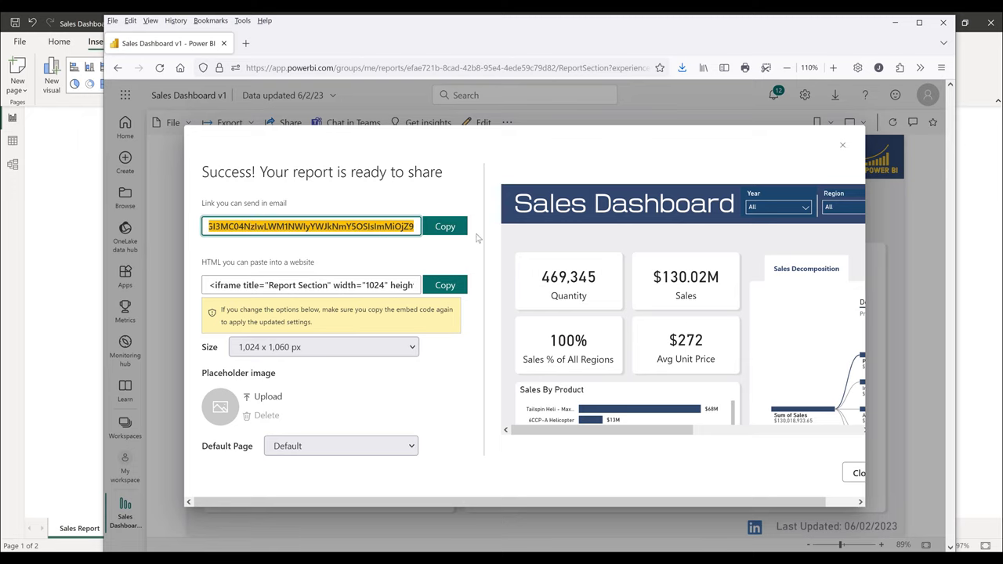
click(429, 227)
- Open the copied report link in a private Firefox window and show the dashboard's Sales Map view
key(ctrl+shift+p)
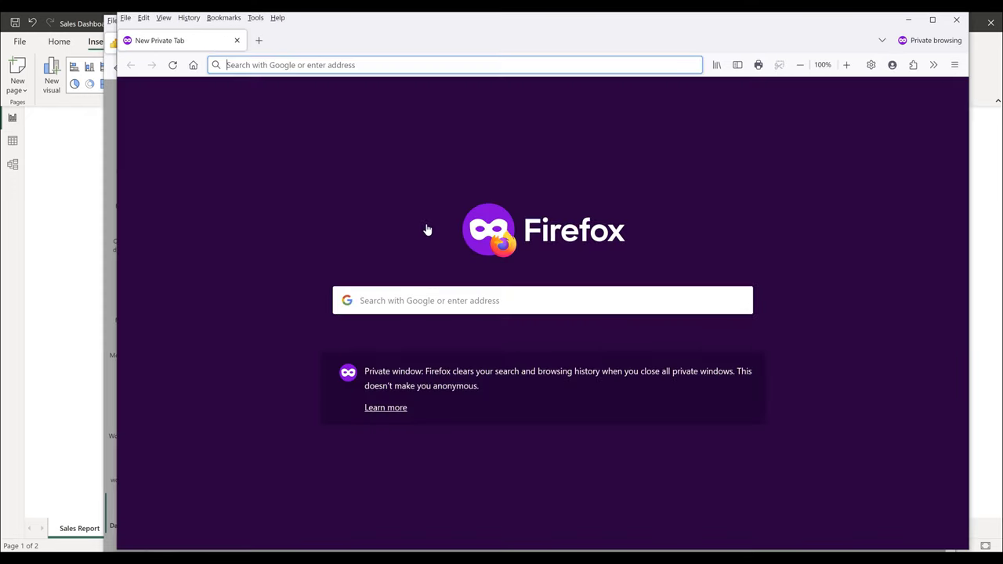
key(ctrl+v)
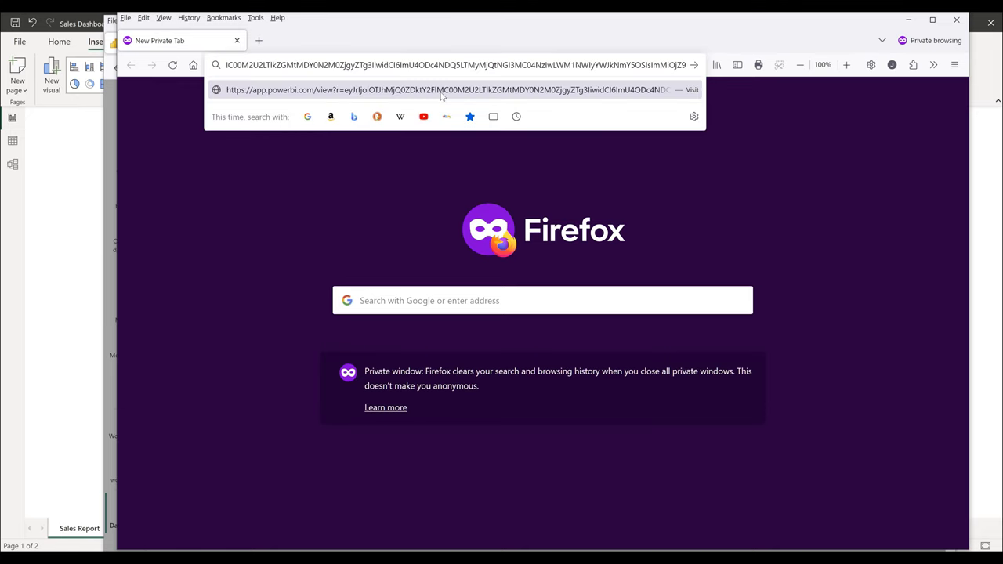
key(Return)
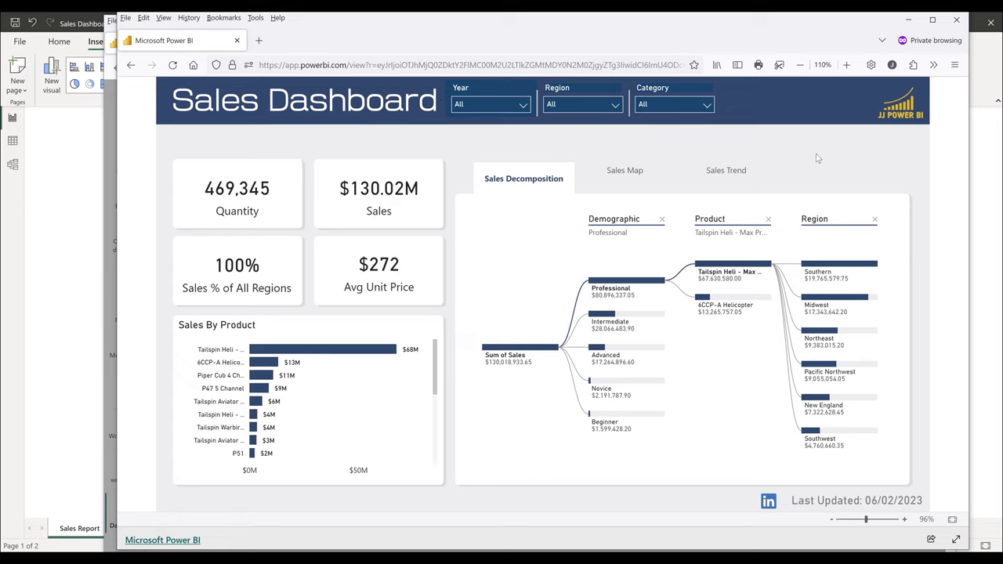
click(631, 175)
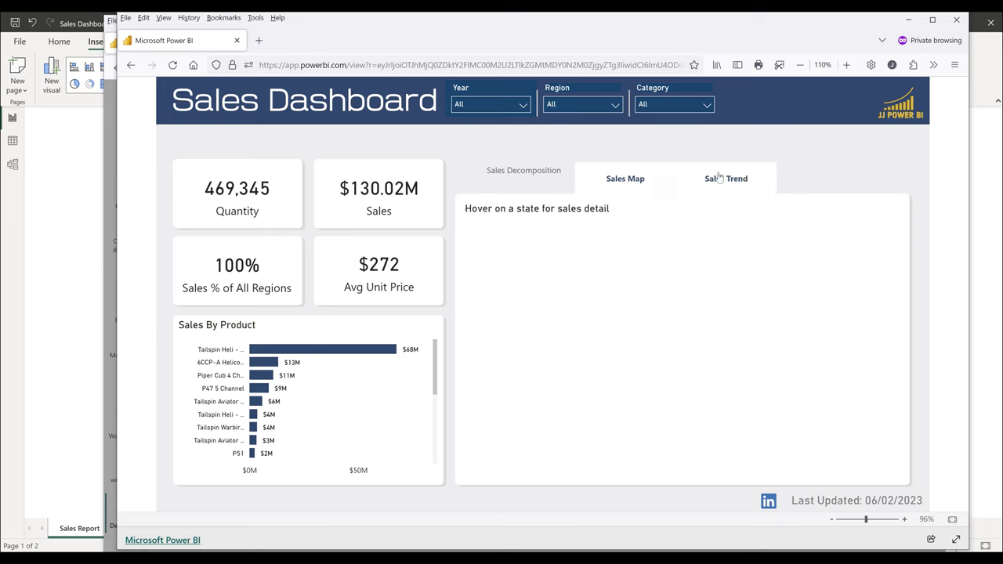
- Show the public report's Sales Trend view, then return to the Sales Map view
click(718, 178)
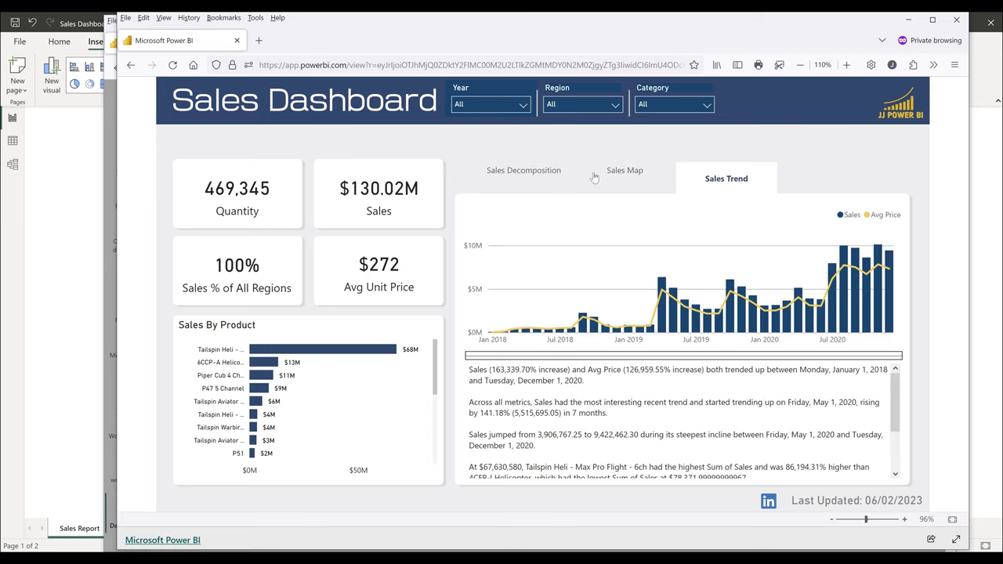
click(627, 183)
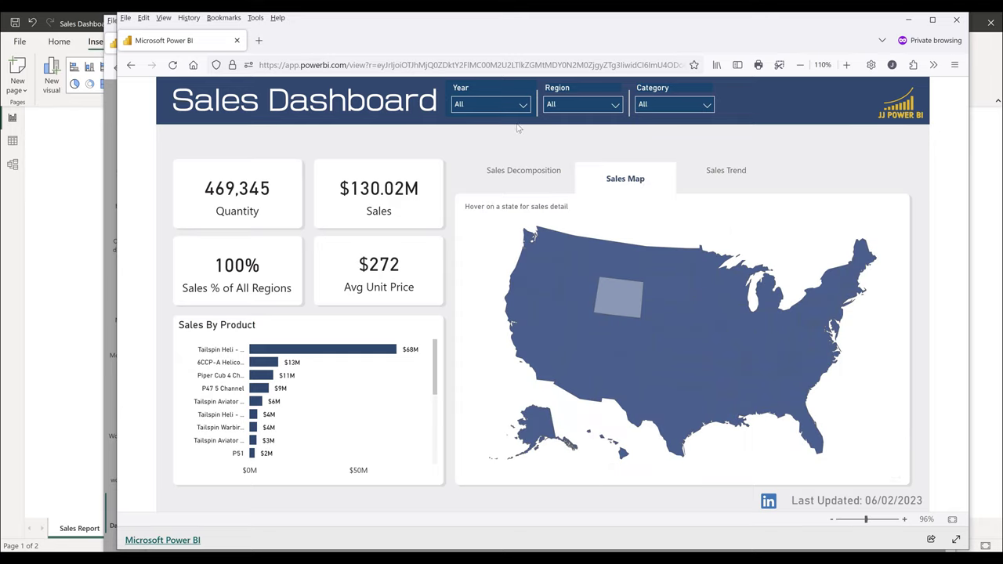
- Filter the public dashboard to year 2019 and test the Region slicer with New England, ending on Southern
click(522, 106)
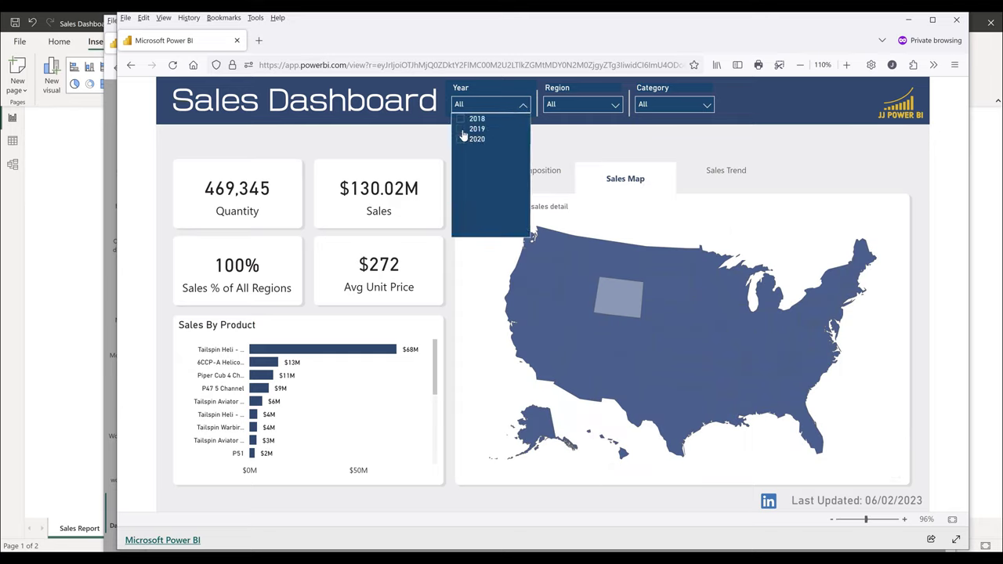
click(469, 130)
click(591, 105)
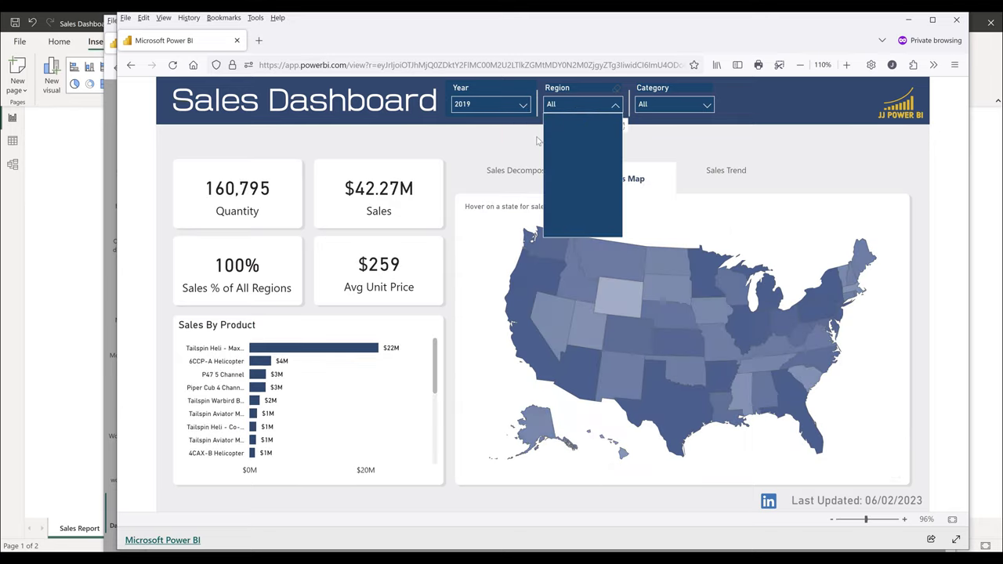
click(552, 128)
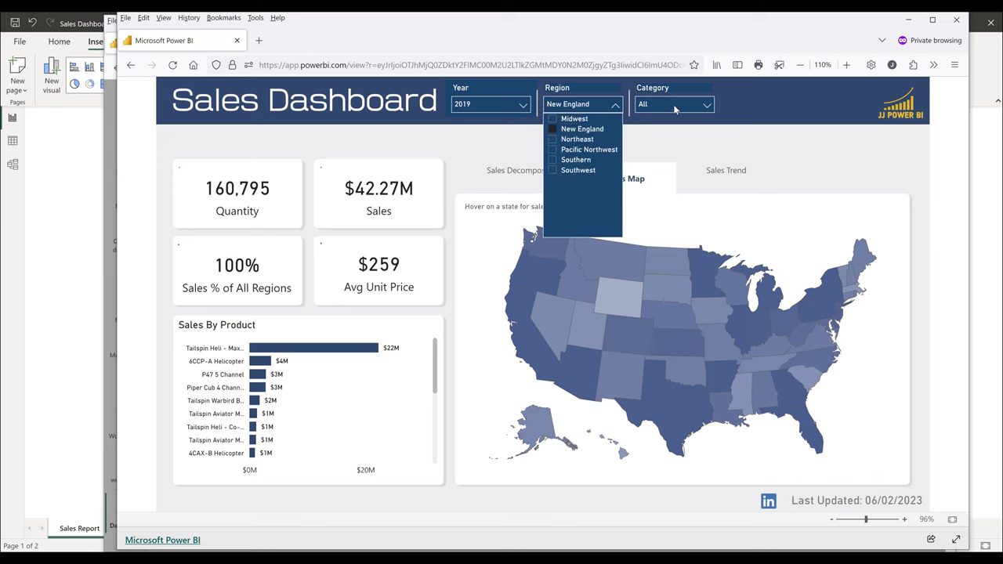
click(553, 161)
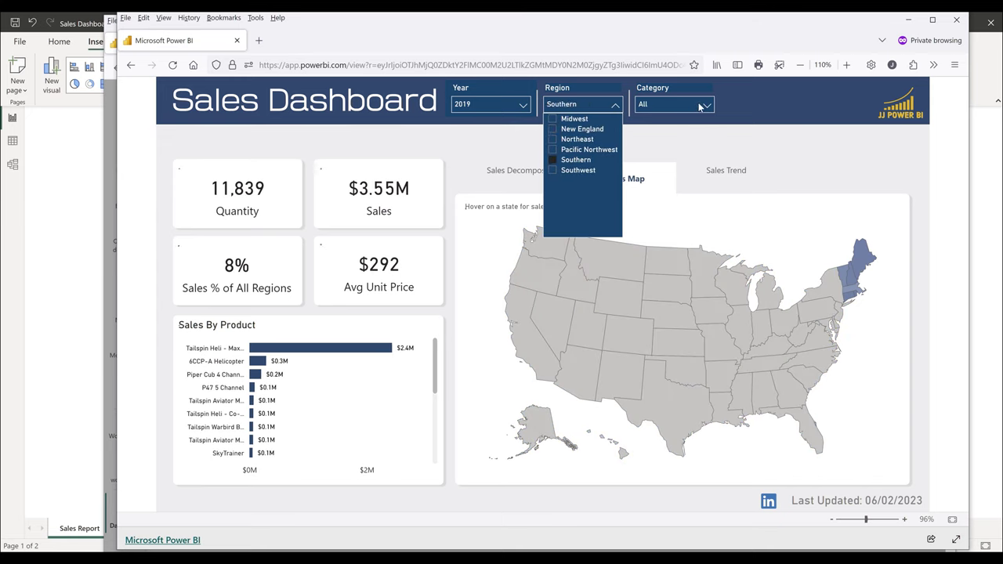
- Filter the public dashboard's category to Fixed pitch and collapse the slicer list
click(701, 104)
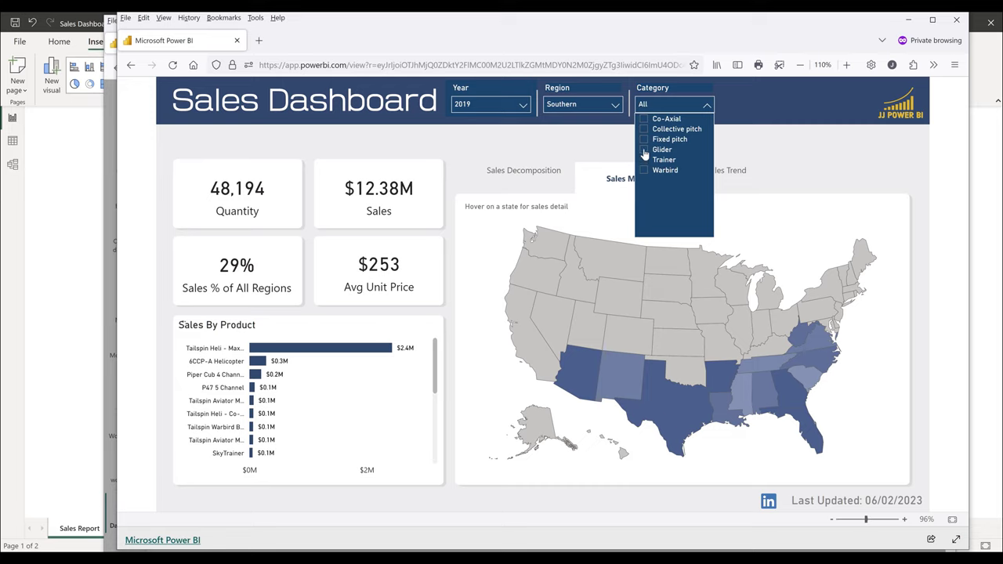
click(644, 159)
click(644, 140)
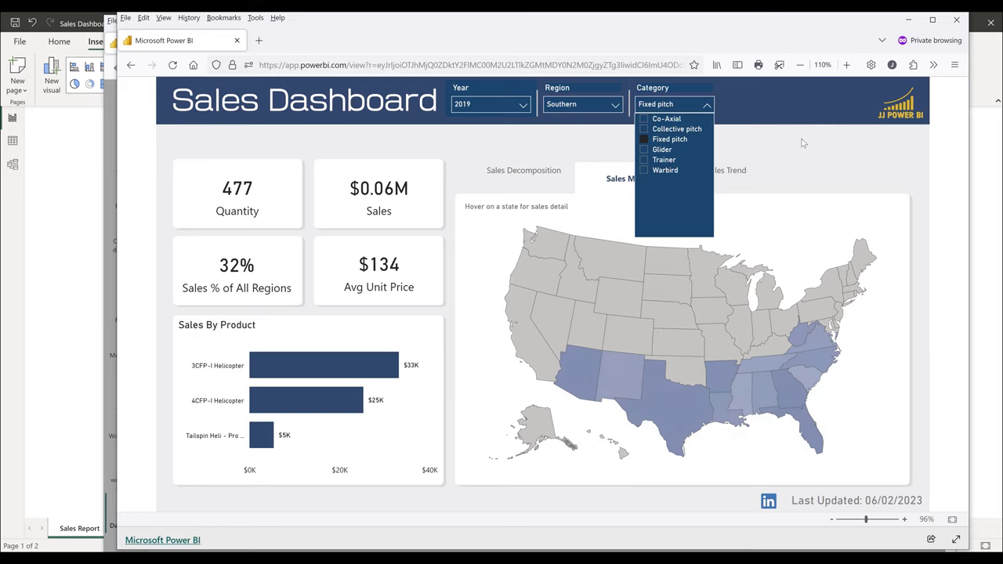
click(803, 144)
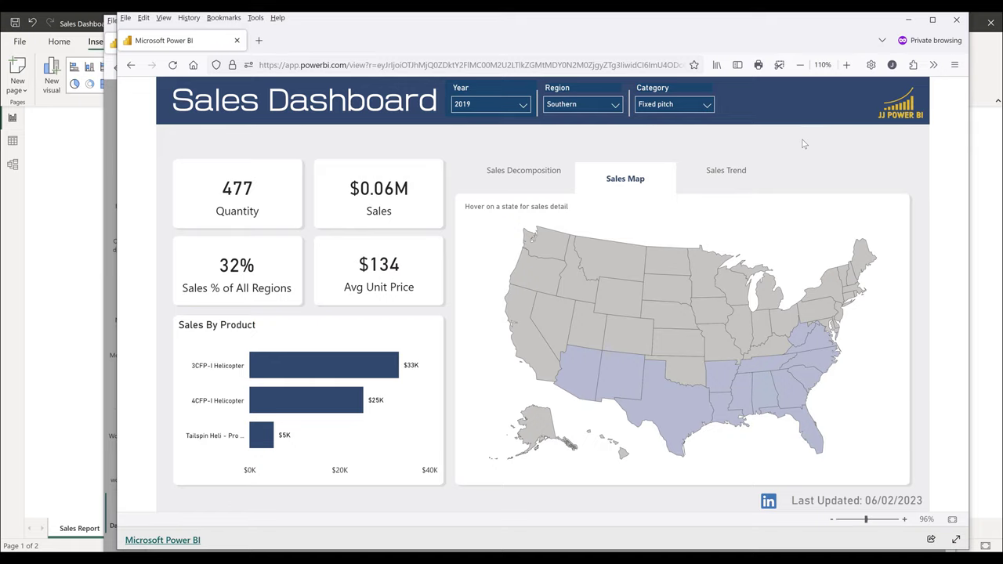
- Test the dashboard's JJ Power BI logo link to YouTube and its LinkedIn icon link
click(899, 116)
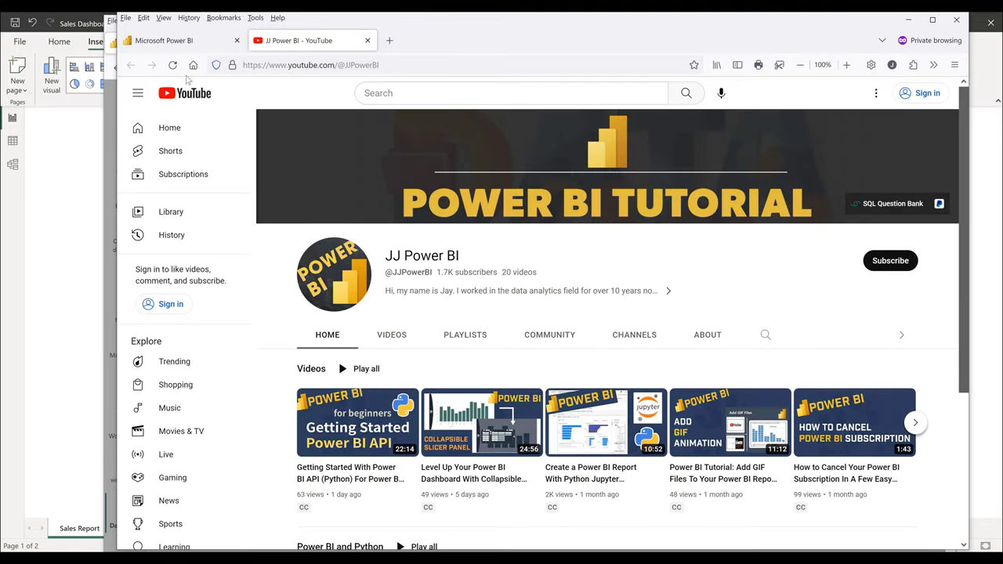
click(192, 41)
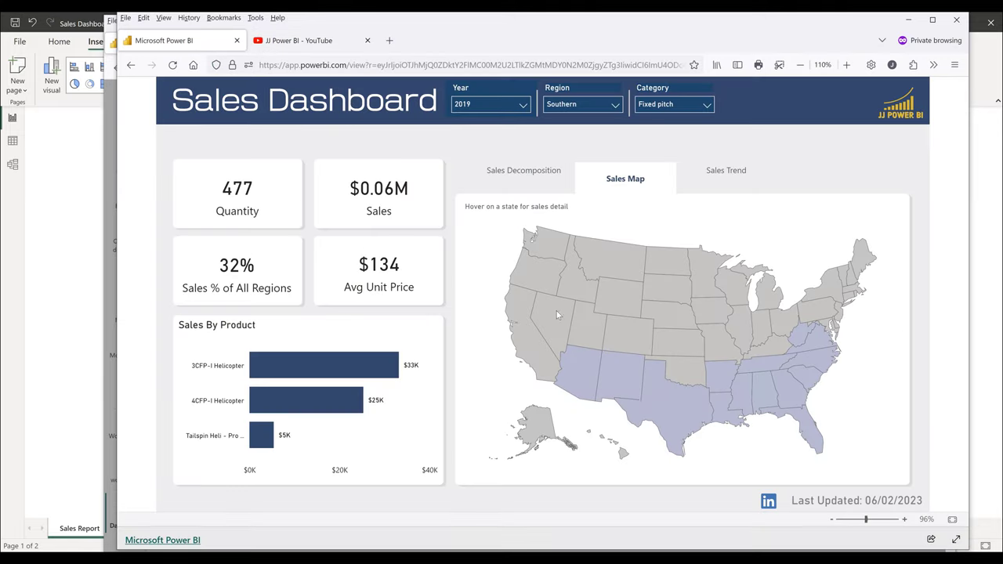
click(772, 504)
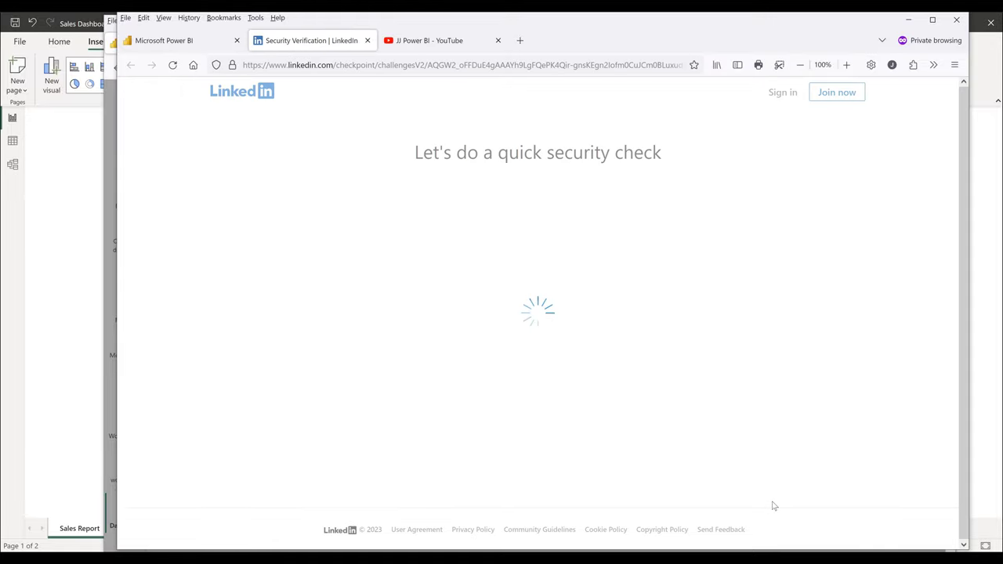